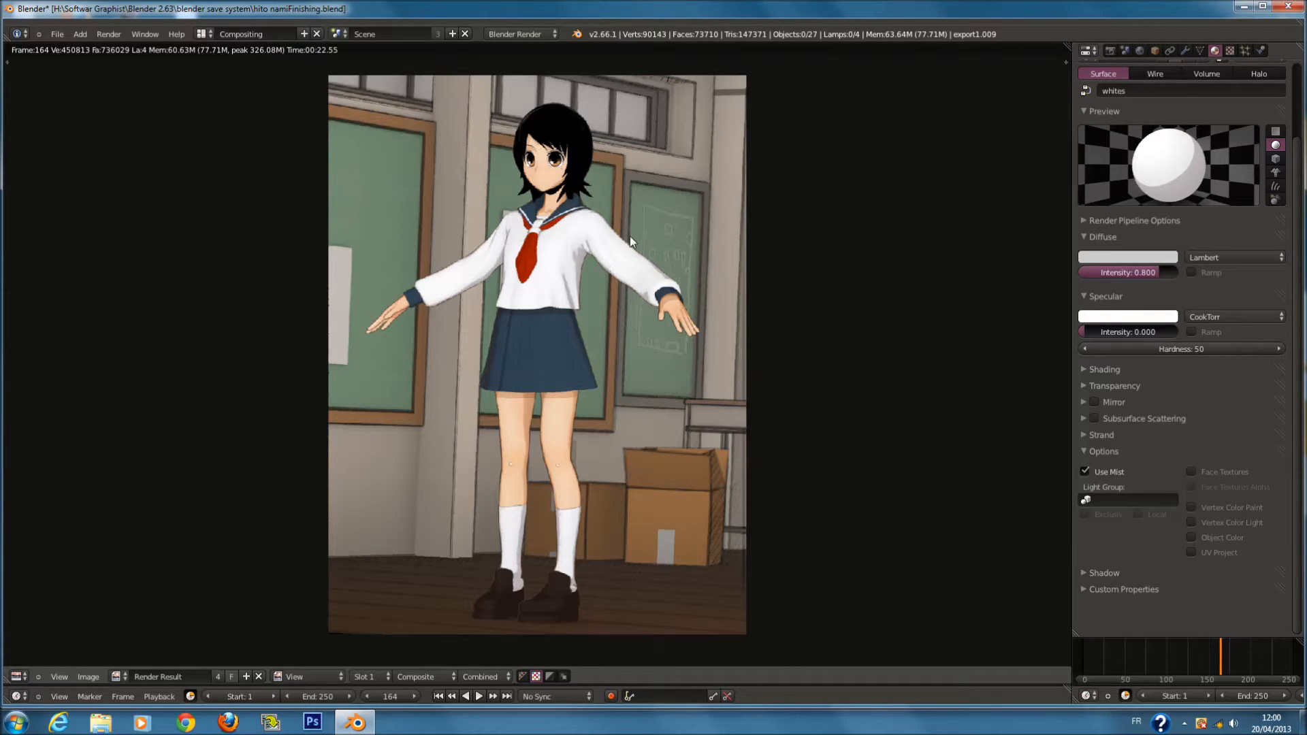
Examine the rendered image of the schoolgirl character in the classroom from head to shoes
click(26, 674)
scroll(577, 303, up, 2)
scroll(568, 337, down, 1)
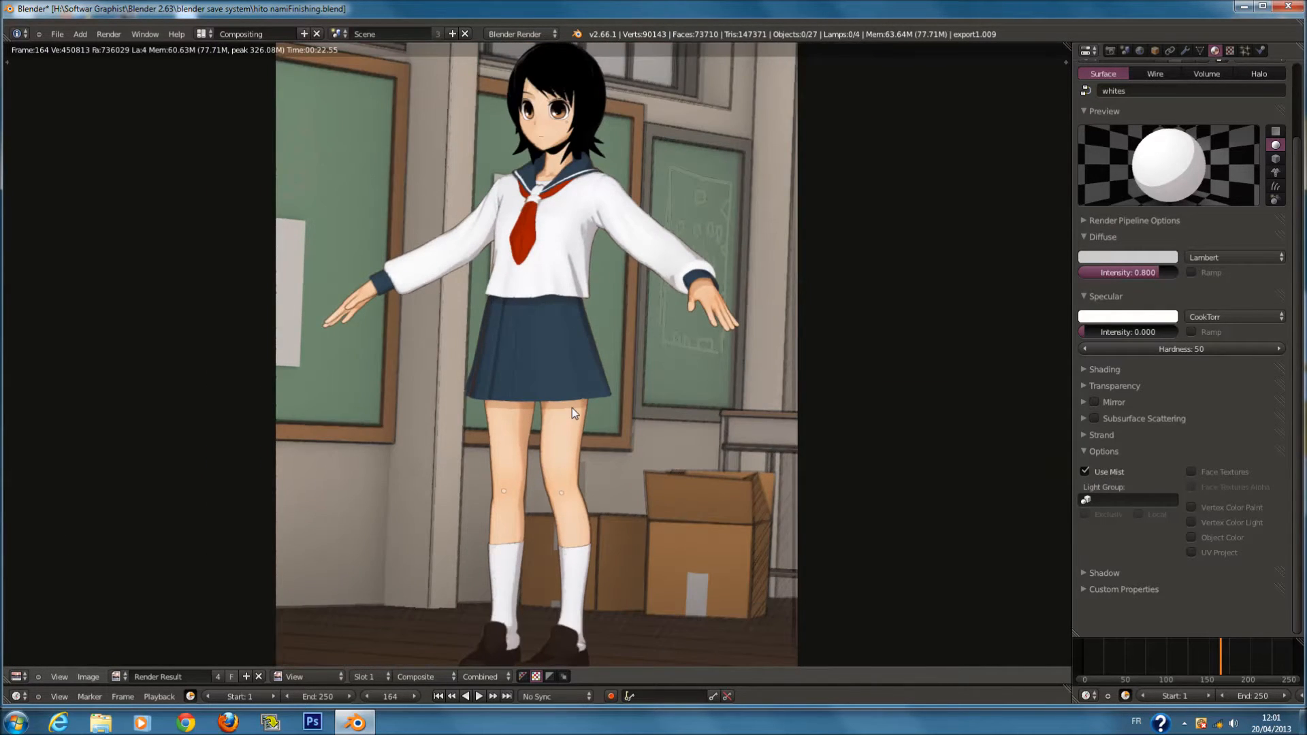
scroll(572, 407, up, 2)
scroll(570, 406, down, 3)
scroll(548, 373, up, 3)
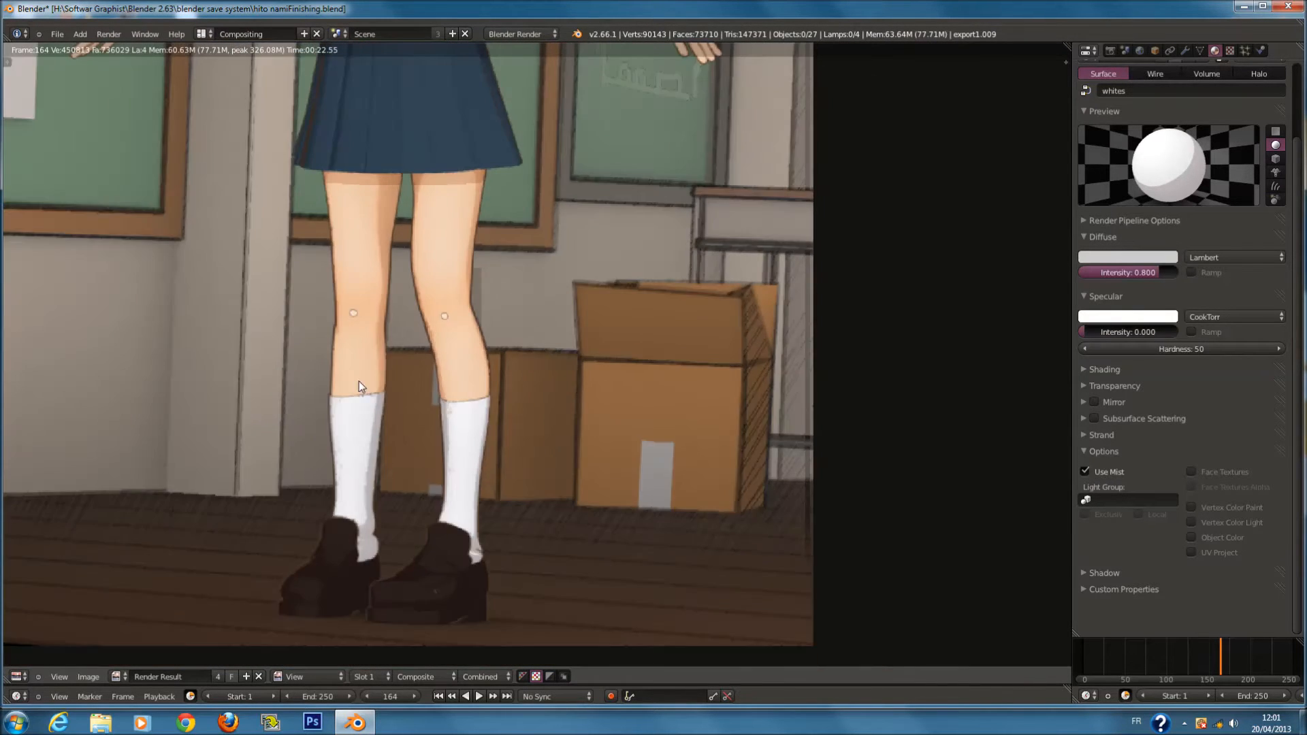
scroll(357, 423, down, 2)
middle_drag(482, 192, 522, 475)
scroll(569, 293, up, 1)
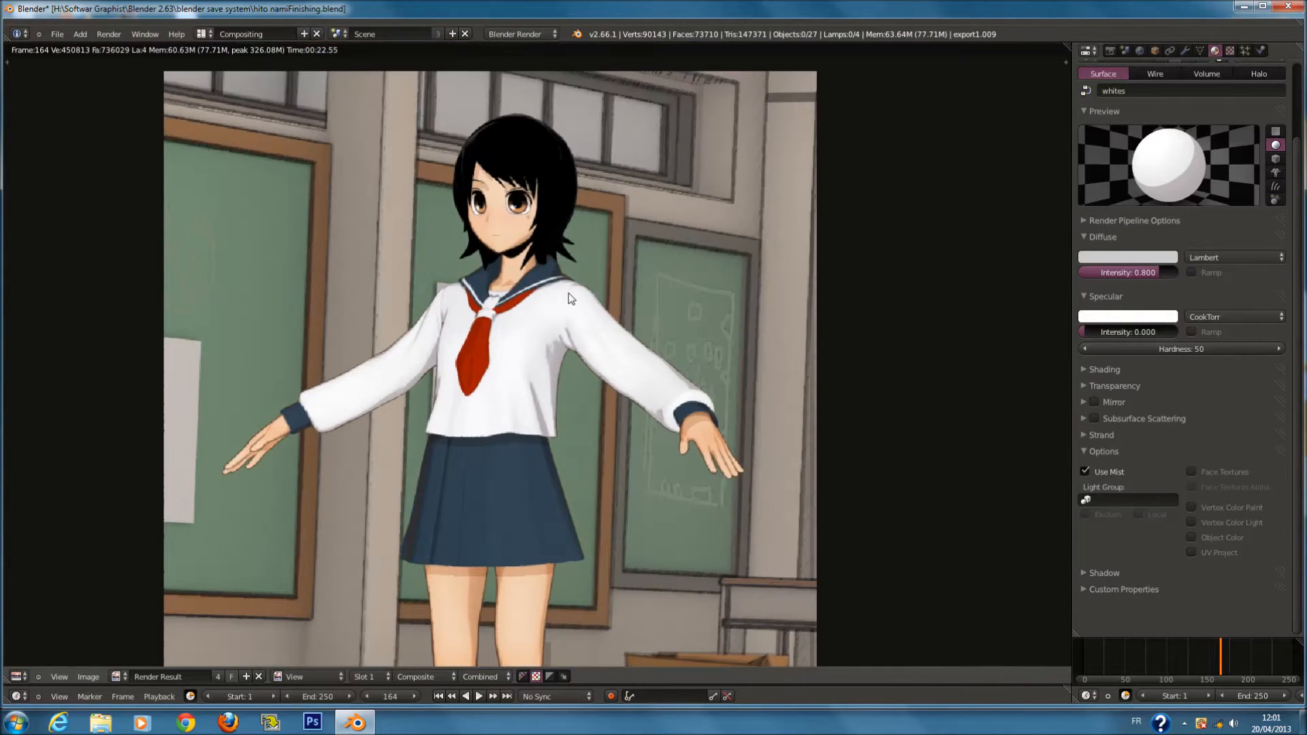
scroll(717, 325, down, 1)
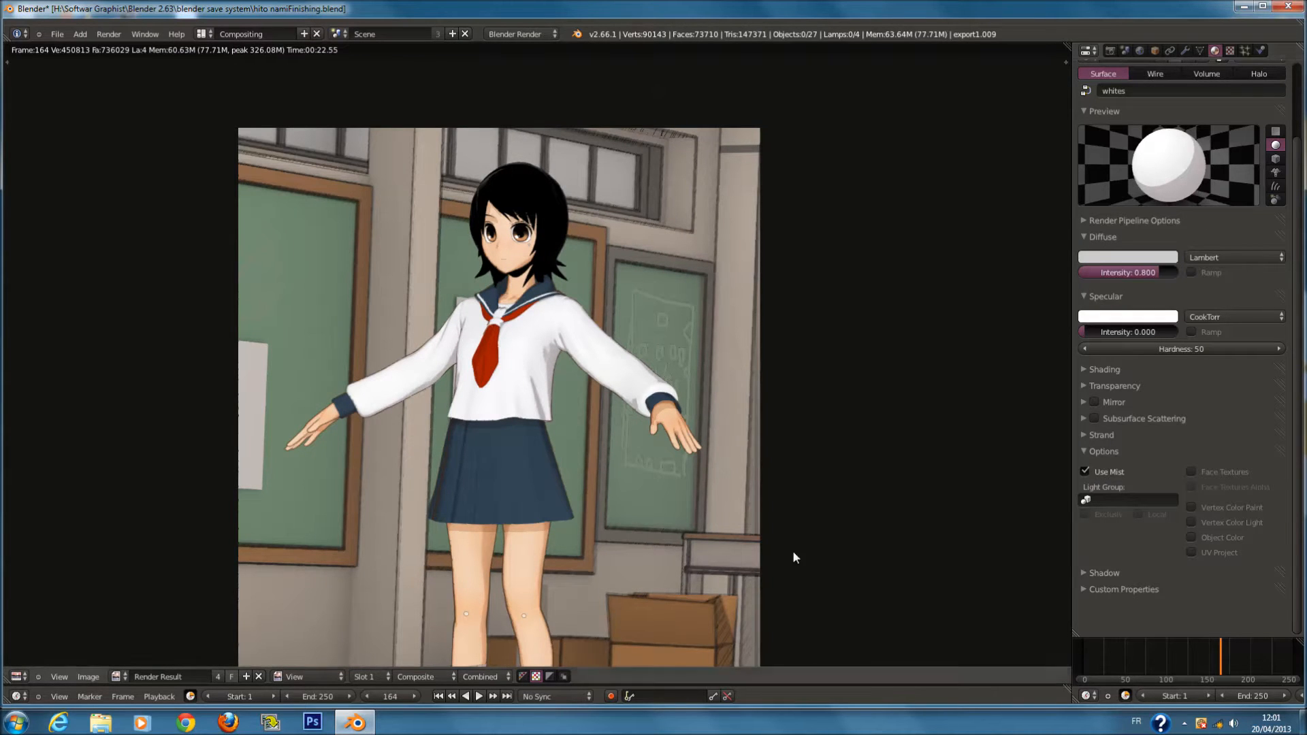
Replace the render result with the 3D view of the classroom scene
click(16, 676)
click(48, 665)
middle_drag(523, 489, 568, 440)
scroll(569, 445, up, 3)
Select the classroom's wall and floor mesh and try moving it away from its outlines
right_click(446, 456)
middle_drag(447, 459, 555, 480)
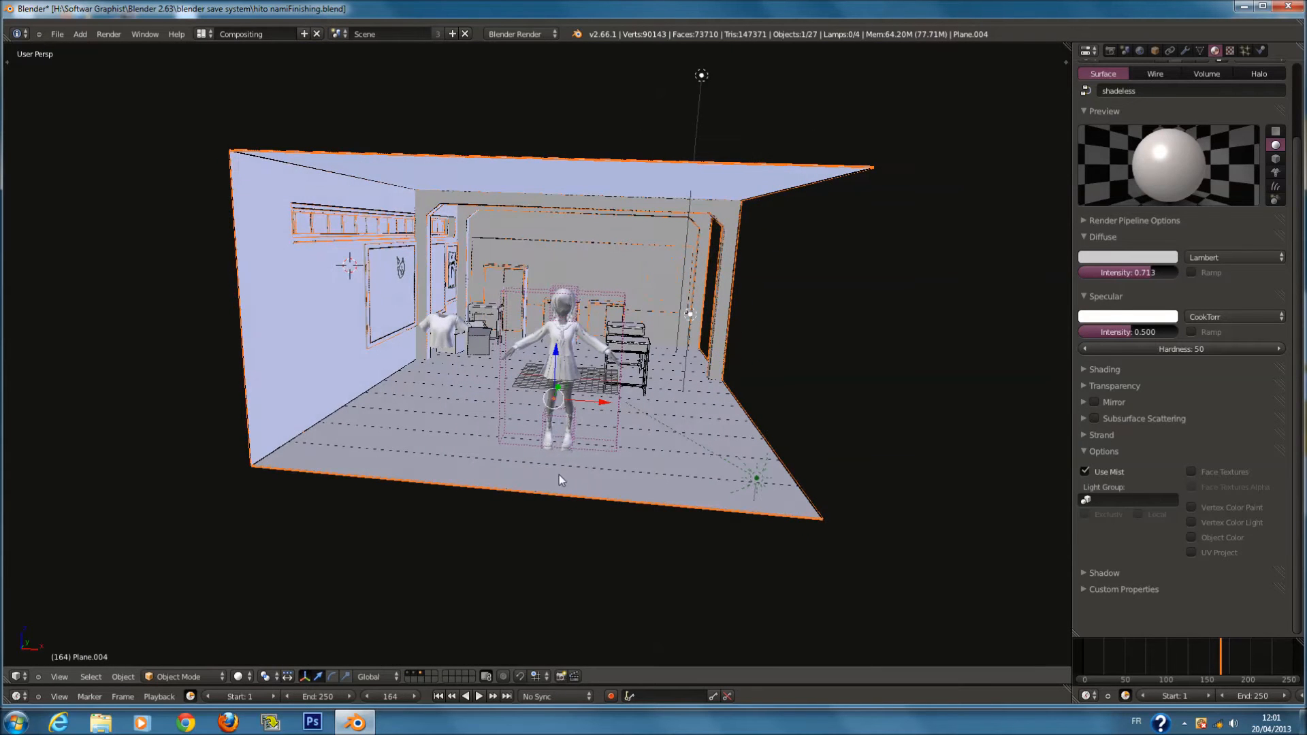
key(g)
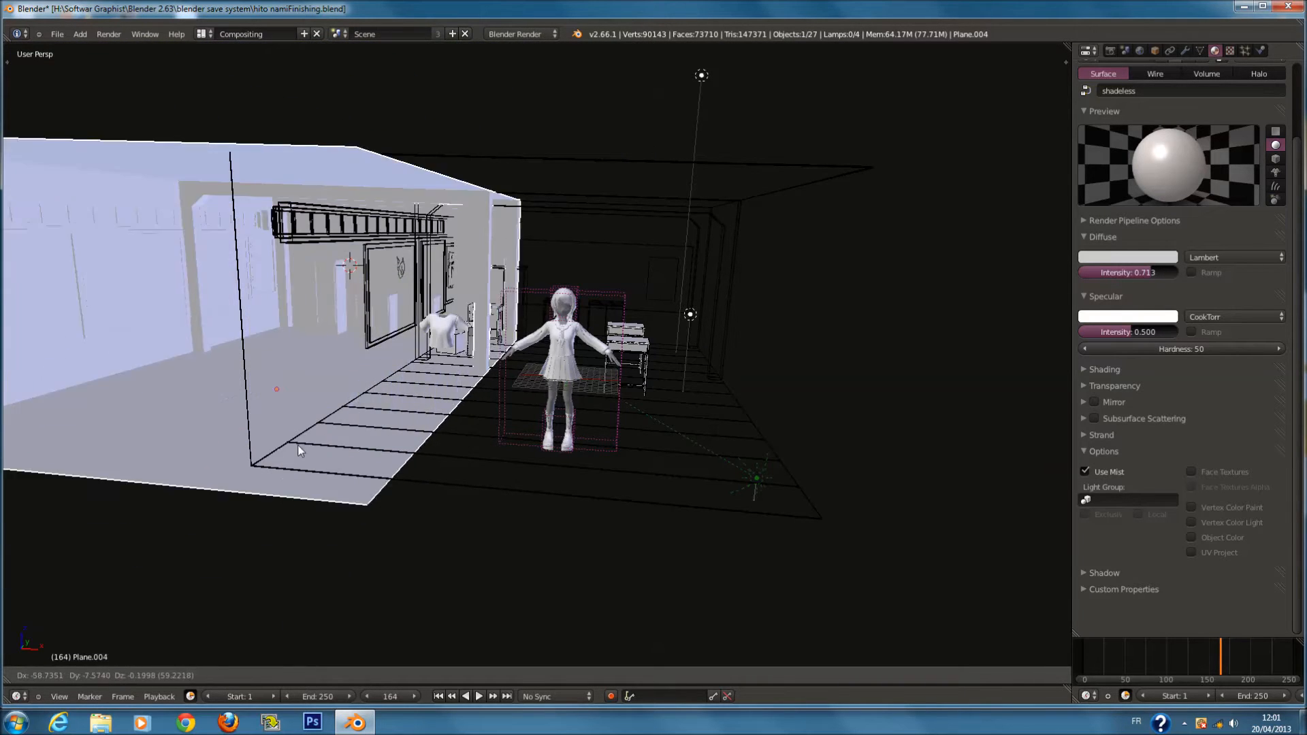
right_click(584, 468)
Select the classroom's outline mesh and expand the transparency settings of its Lines material
right_click(602, 497)
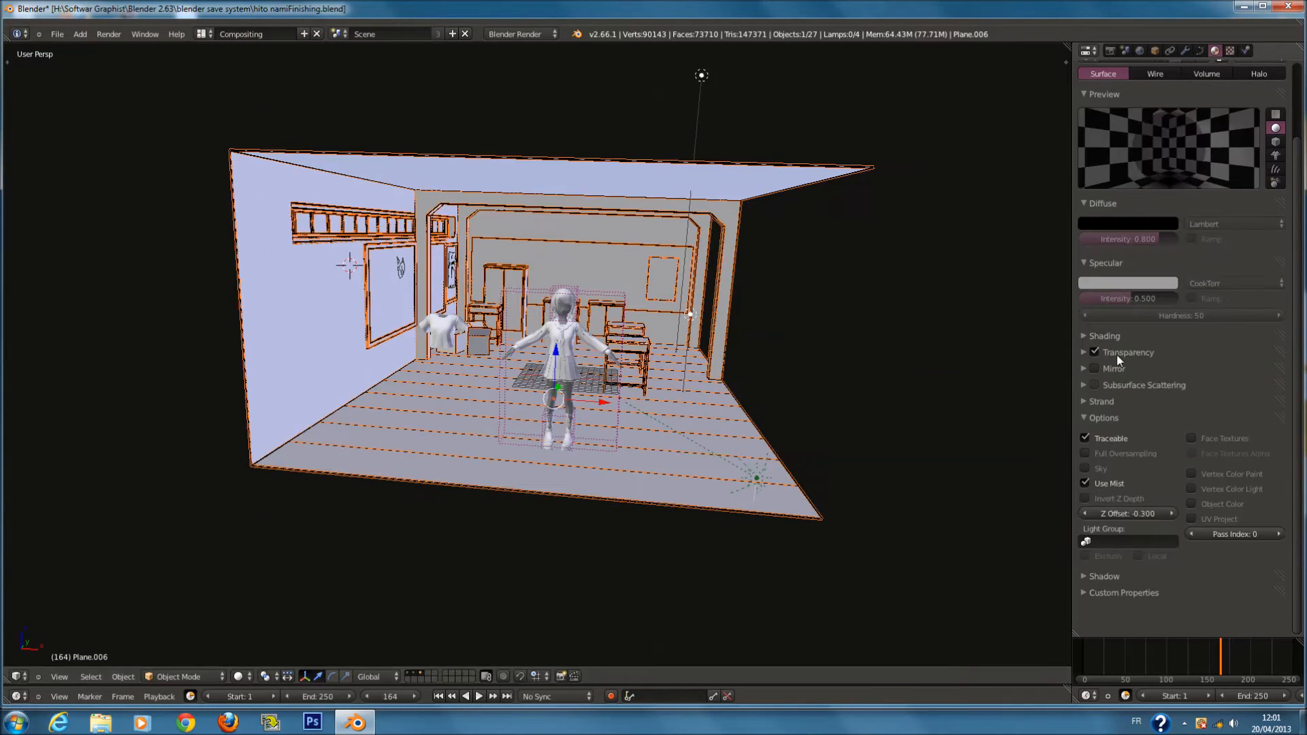
scroll(1167, 306, up, 3)
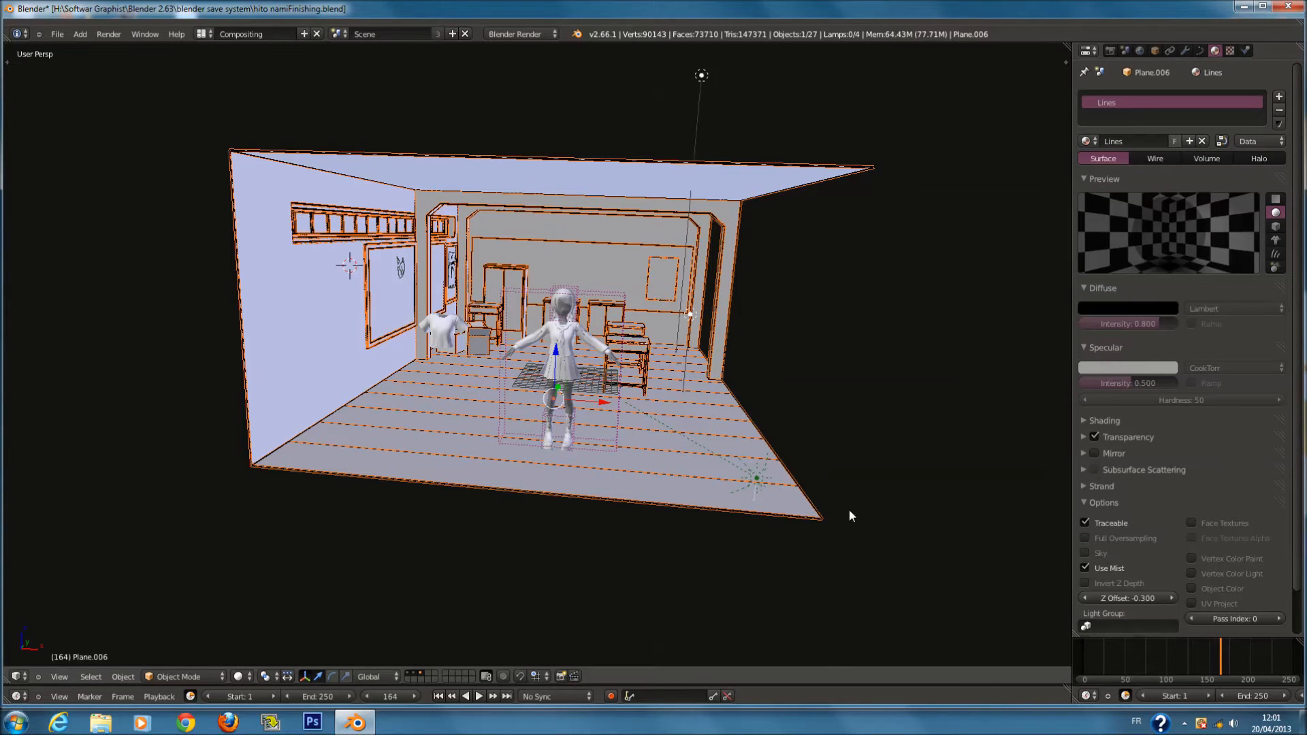
key(g)
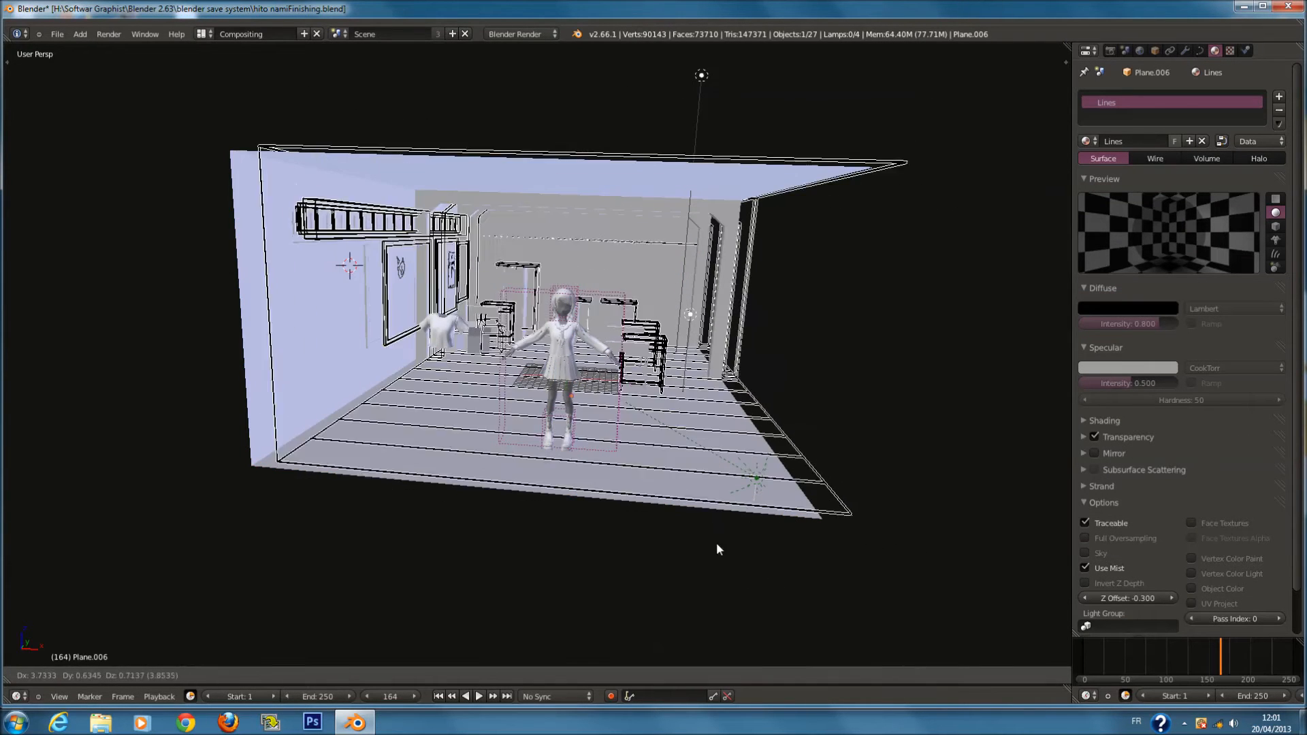
right_click(716, 543)
click(1129, 346)
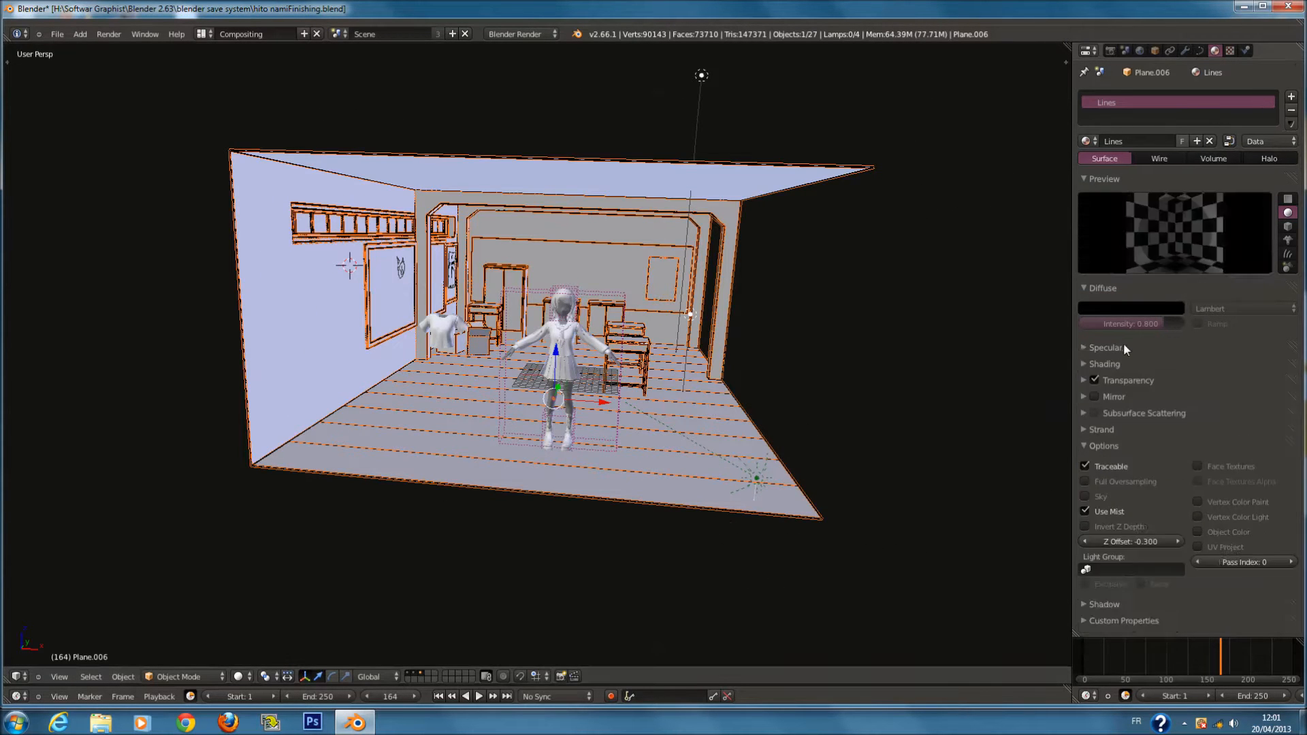
click(1128, 381)
Try moving the outline mesh off the classroom geometry, also from a side angle
key(g)
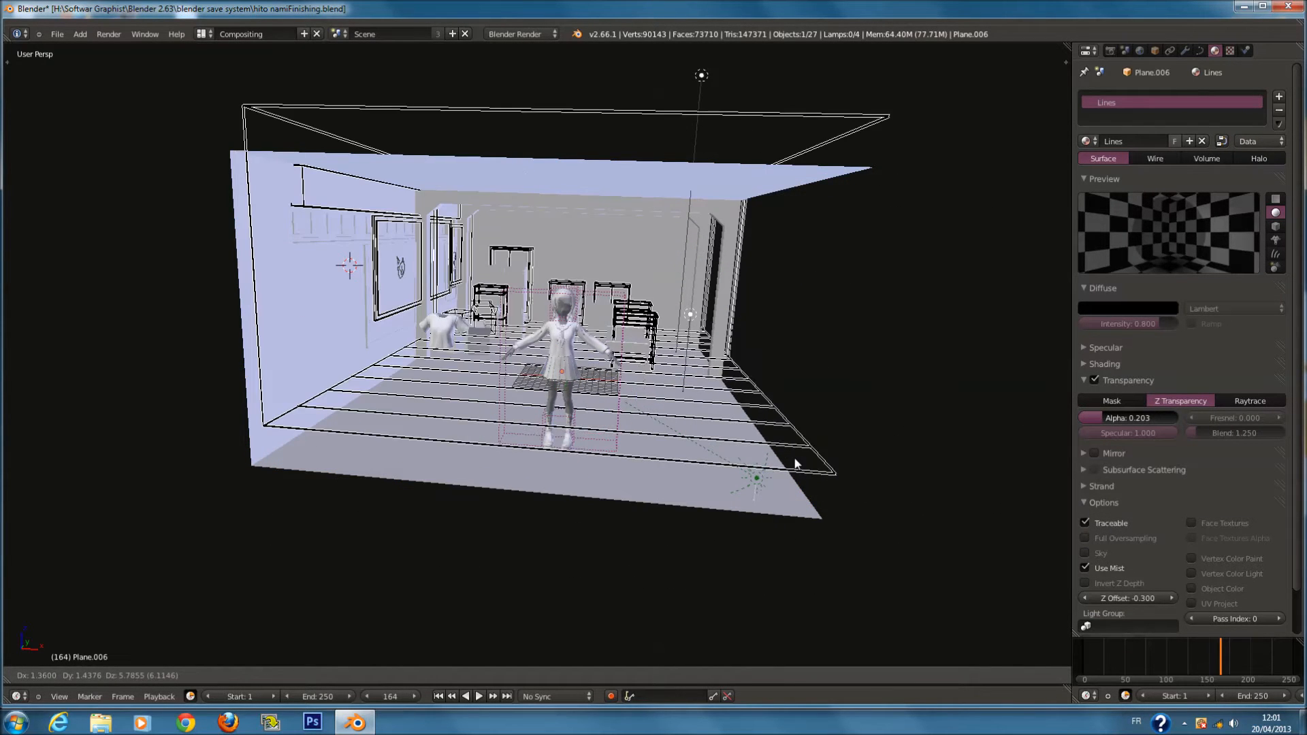
right_click(832, 481)
middle_drag(832, 480, 708, 488)
key(g)
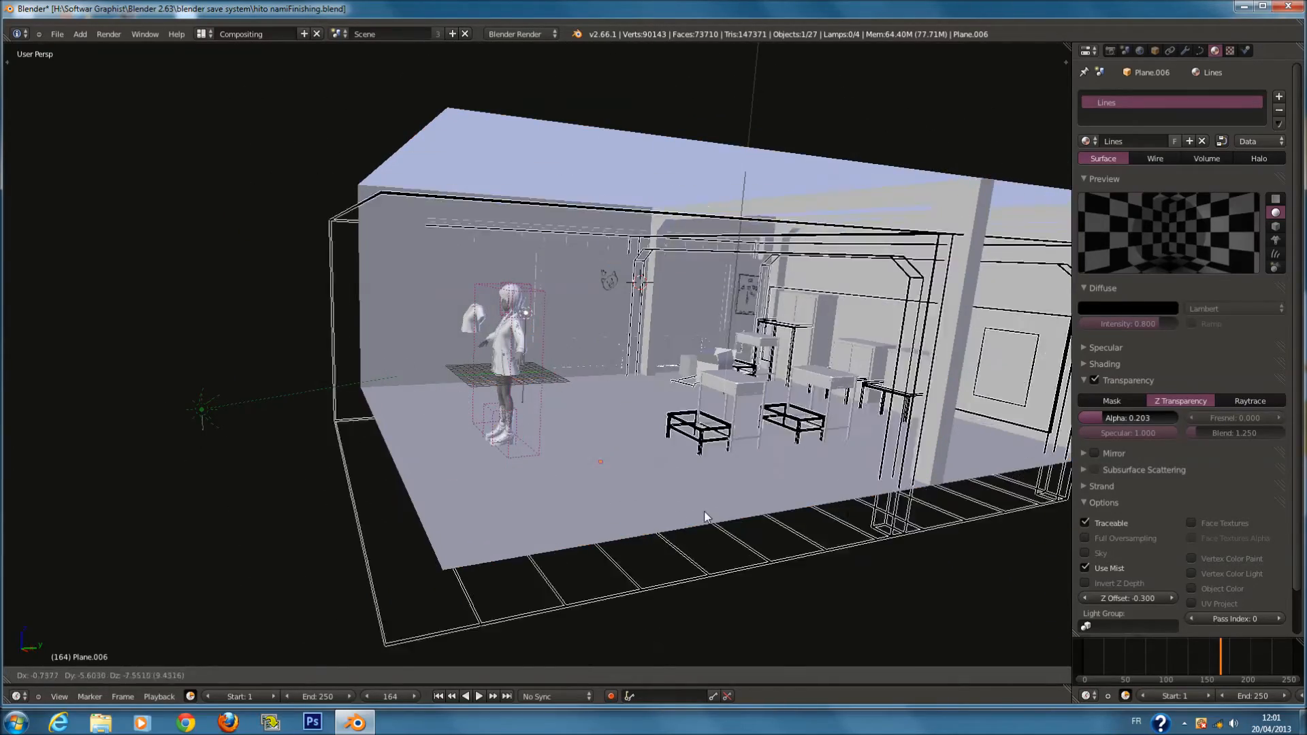
right_click(694, 483)
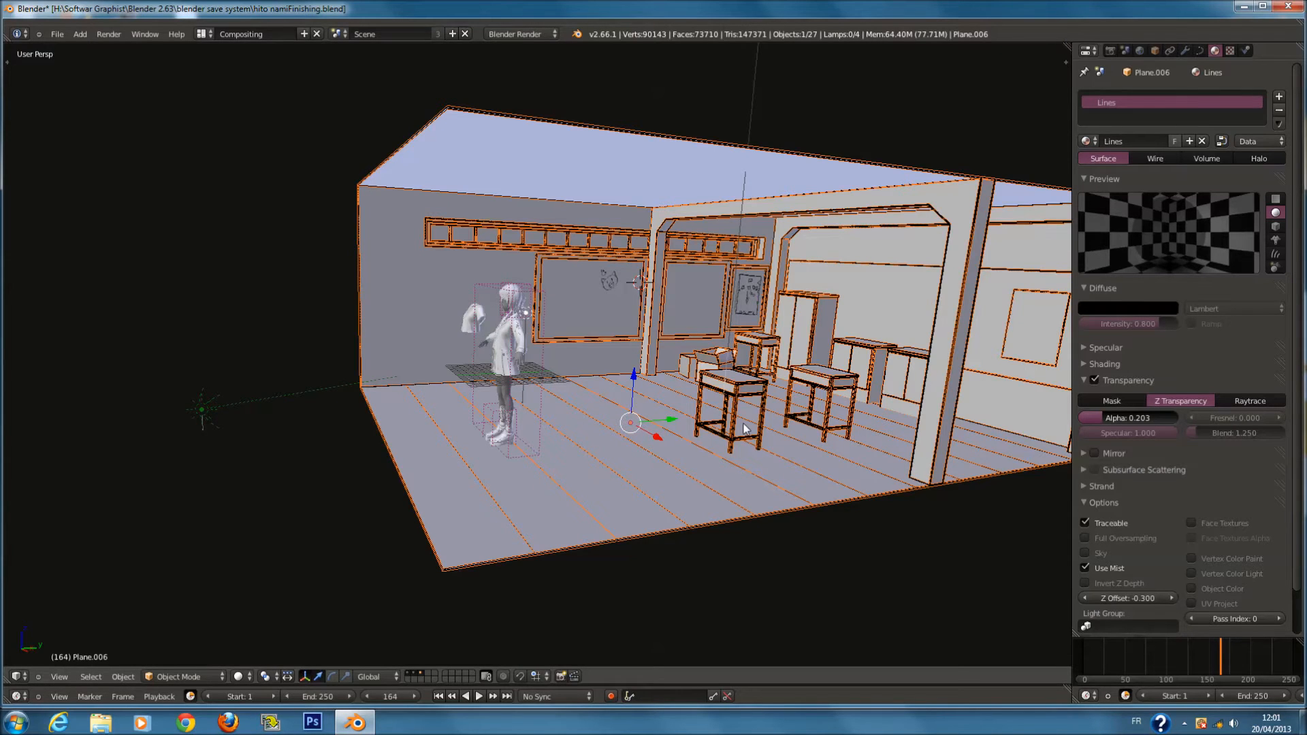
Check the outlined classroom through the scene camera and select all objects in the scene
key(KP_0)
scroll(712, 417, up, 3)
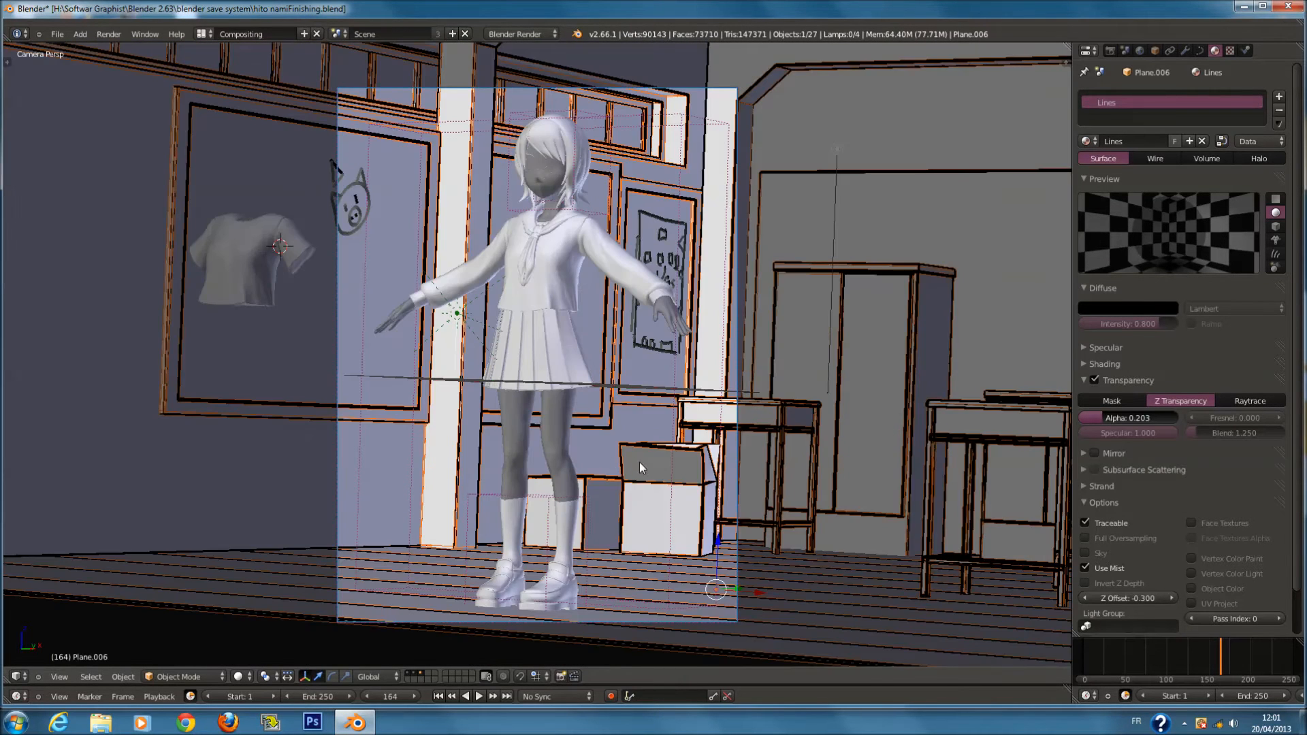
scroll(640, 468, up, 1)
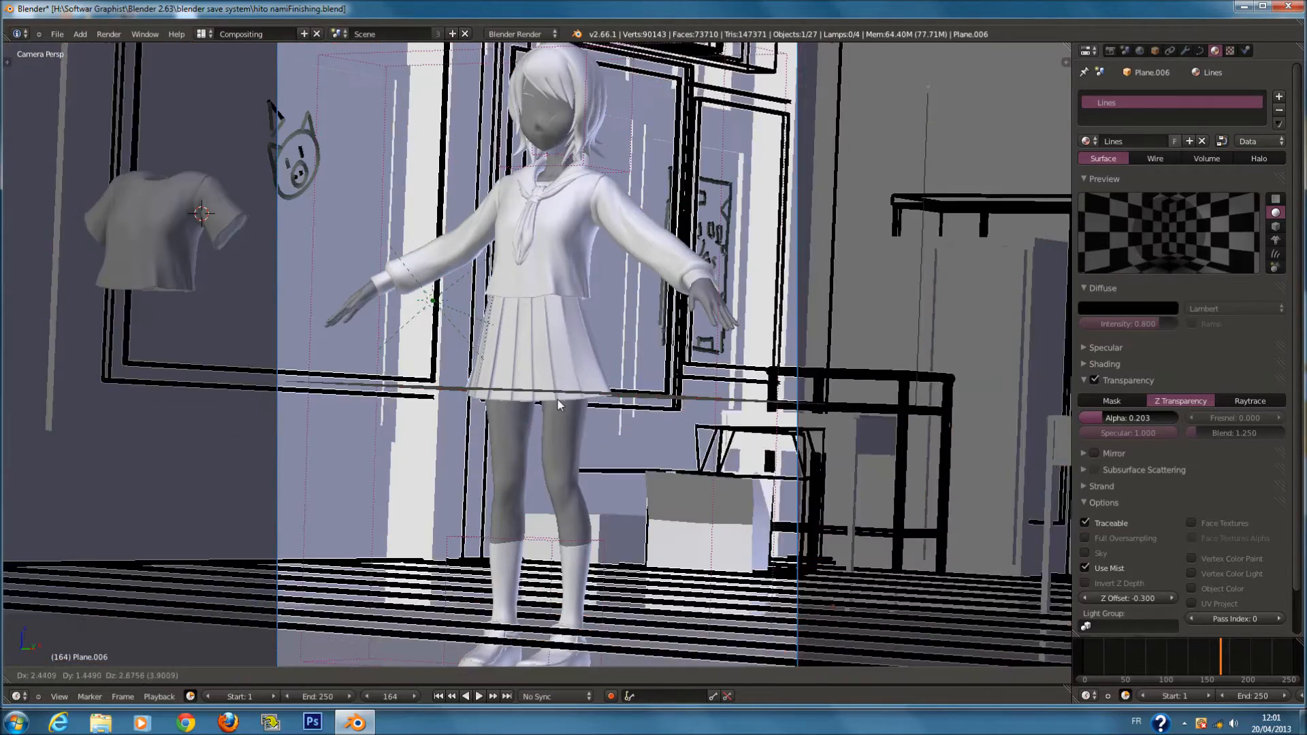
scroll(513, 456, down, 1)
key(a)
key(a)
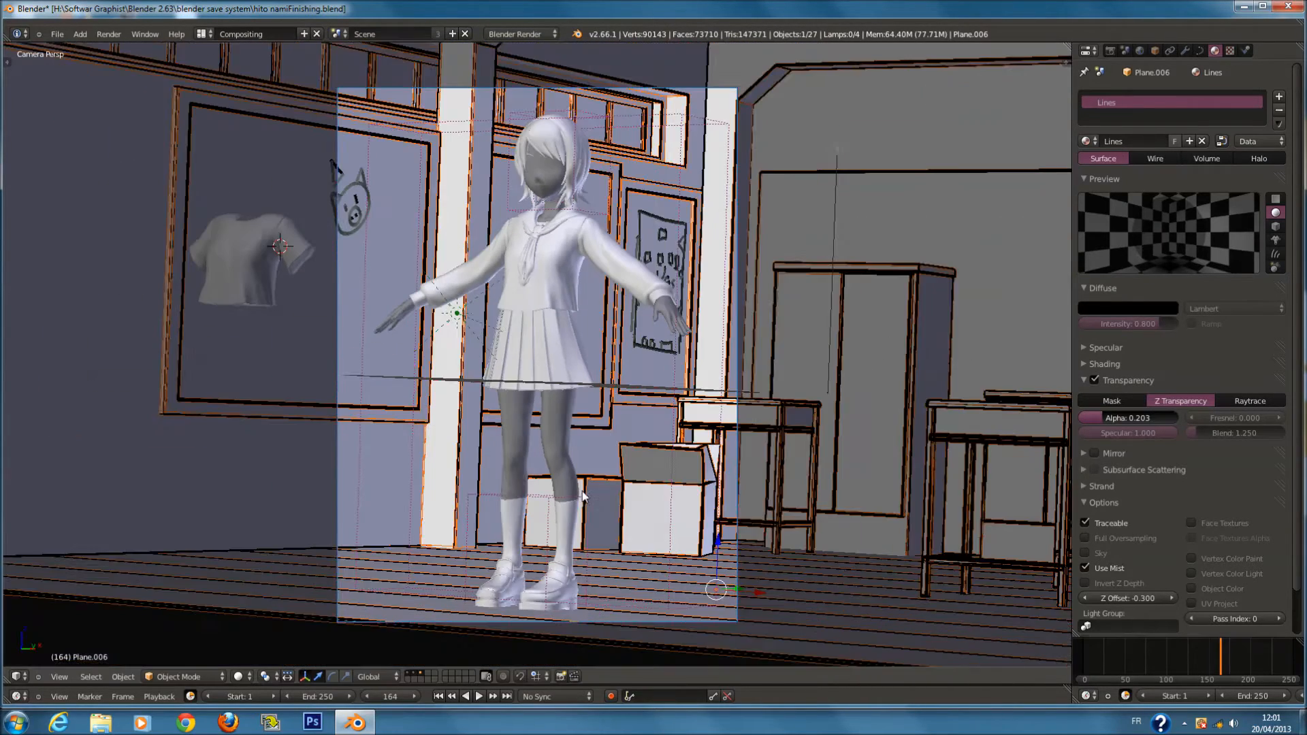
middle_drag(528, 230, 534, 310)
scroll(552, 272, up, 6)
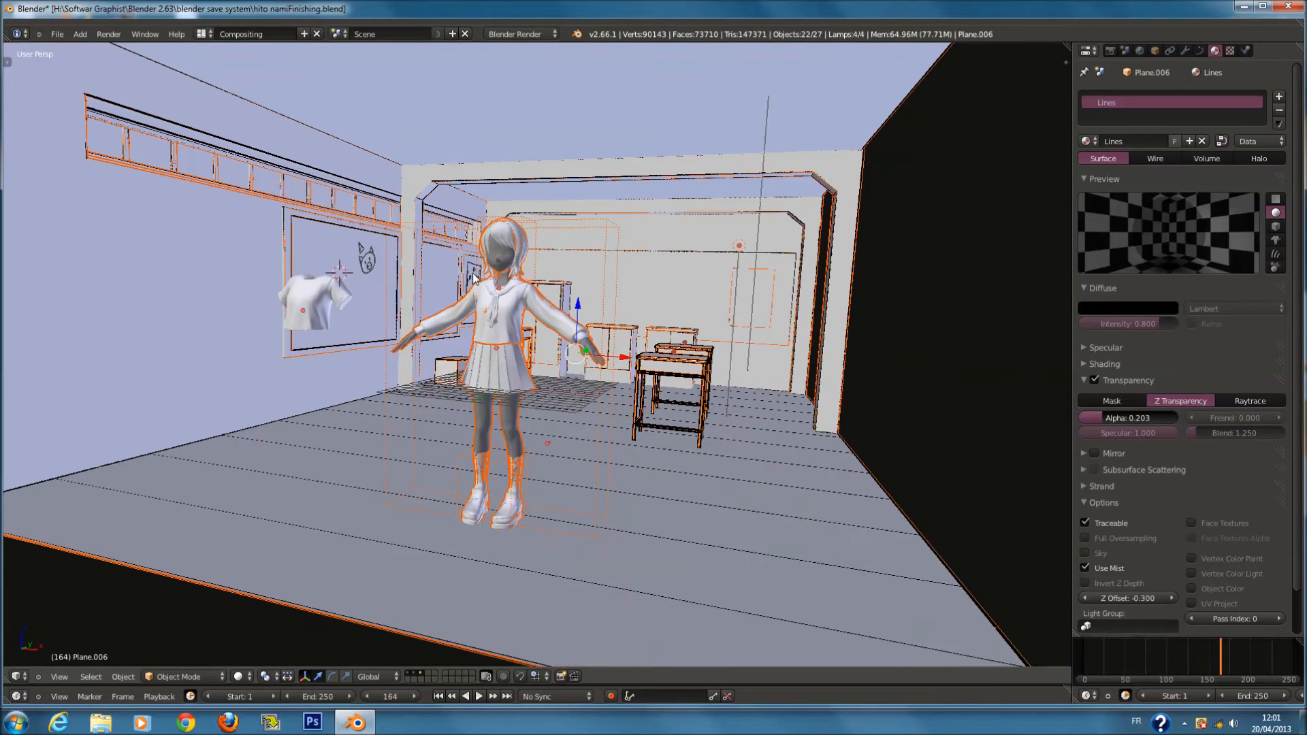
scroll(474, 277, down, 3)
Switch to the "eyes method 2" scene and display its eye meshes with textured viewport shading
click(339, 34)
click(371, 55)
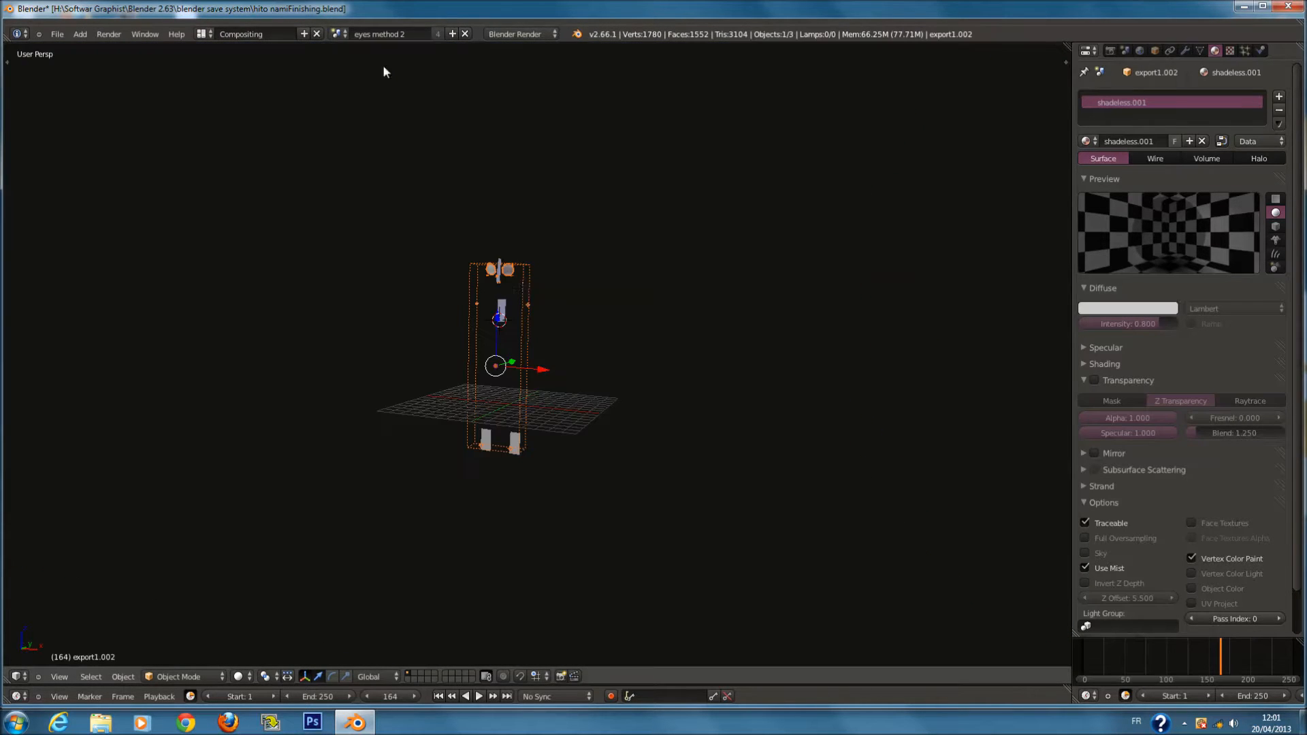
scroll(525, 330, up, 4)
click(248, 677)
click(259, 619)
middle_drag(457, 297, 456, 320)
scroll(456, 317, up, 6)
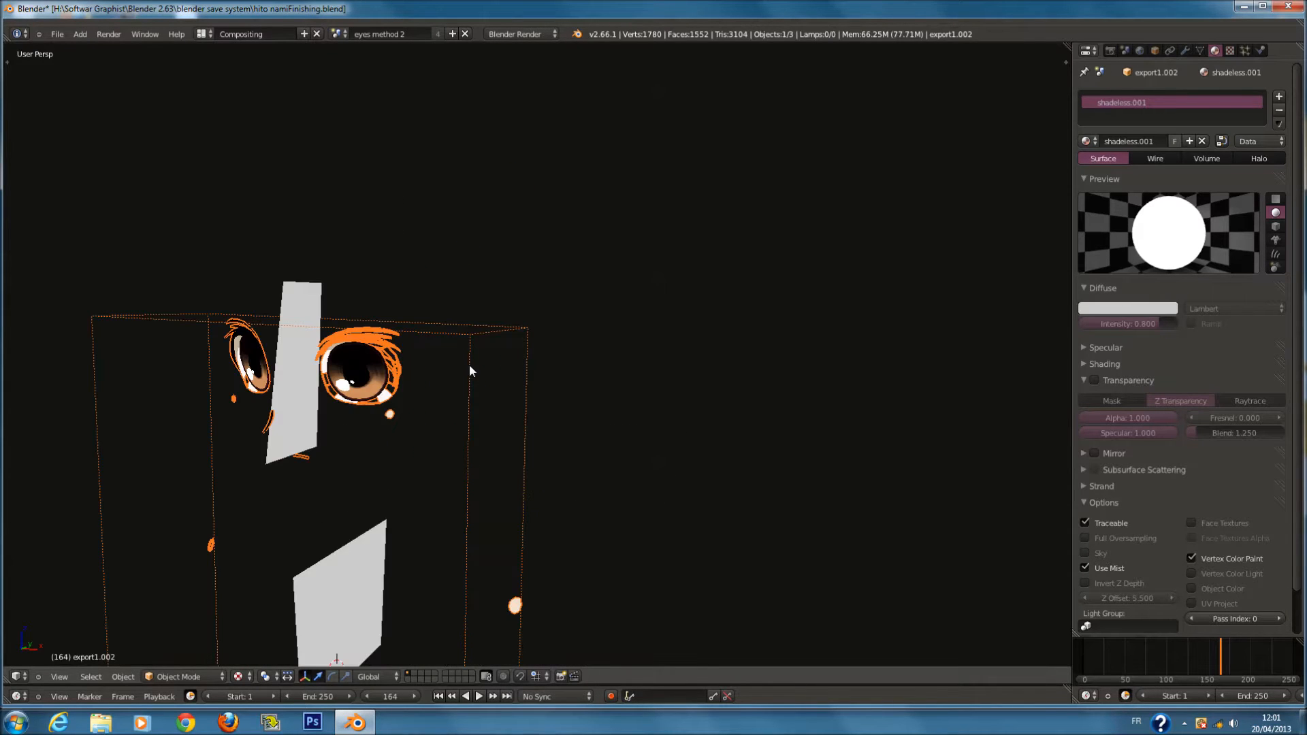
Examine the mesh and shading of one of the character's eyes up close, leaving nothing selected
shift+middle_drag(469, 366, 534, 369)
key(a)
scroll(531, 398, up, 3)
scroll(531, 399, down, 1)
right_click(531, 398)
key(a)
right_click(531, 397)
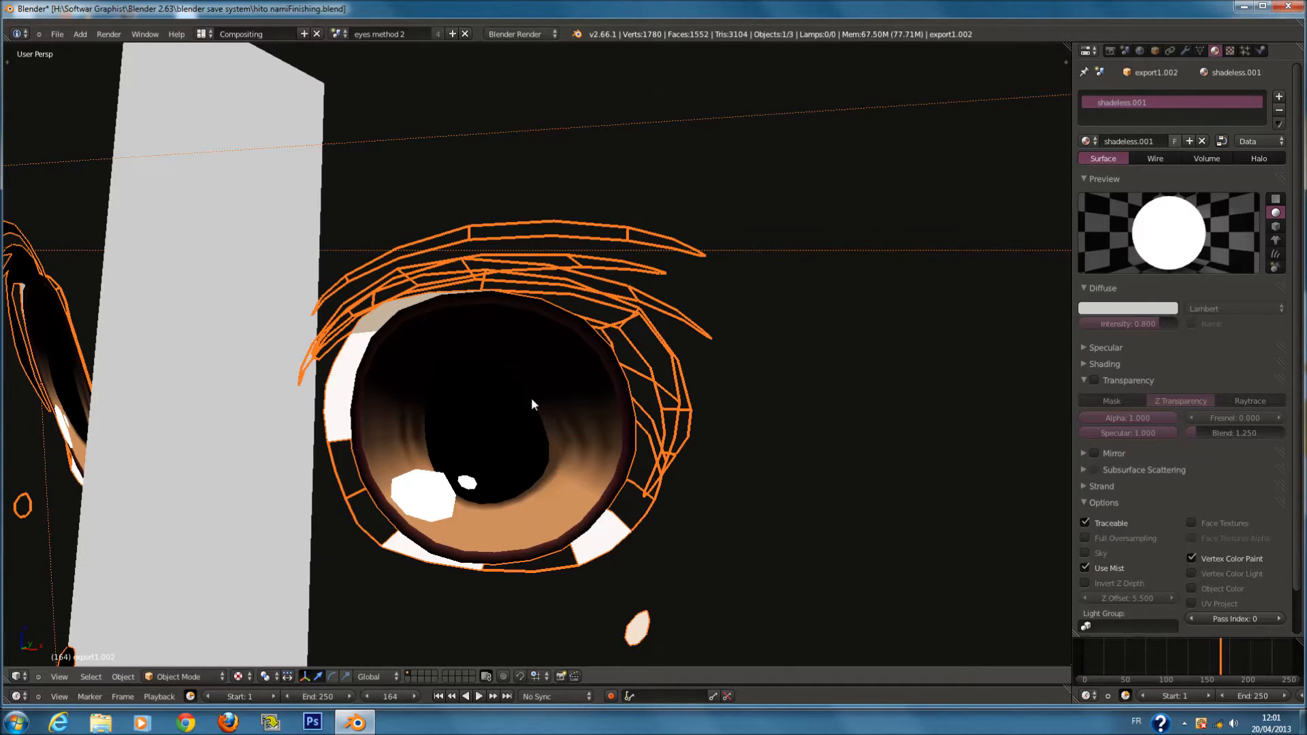
scroll(531, 398, down, 7)
key(a)
Switch back to the scene named Scene and view the textured classroom and character
click(338, 33)
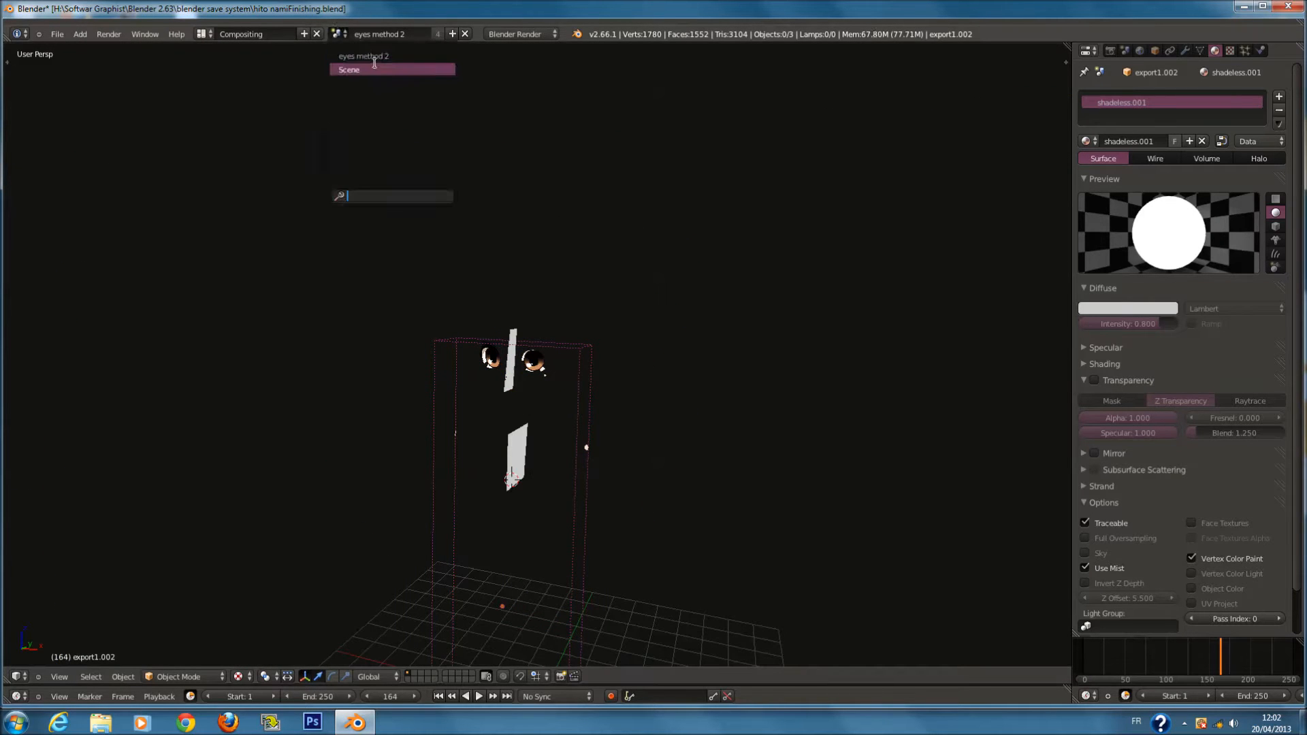
scroll(619, 463, down, 6)
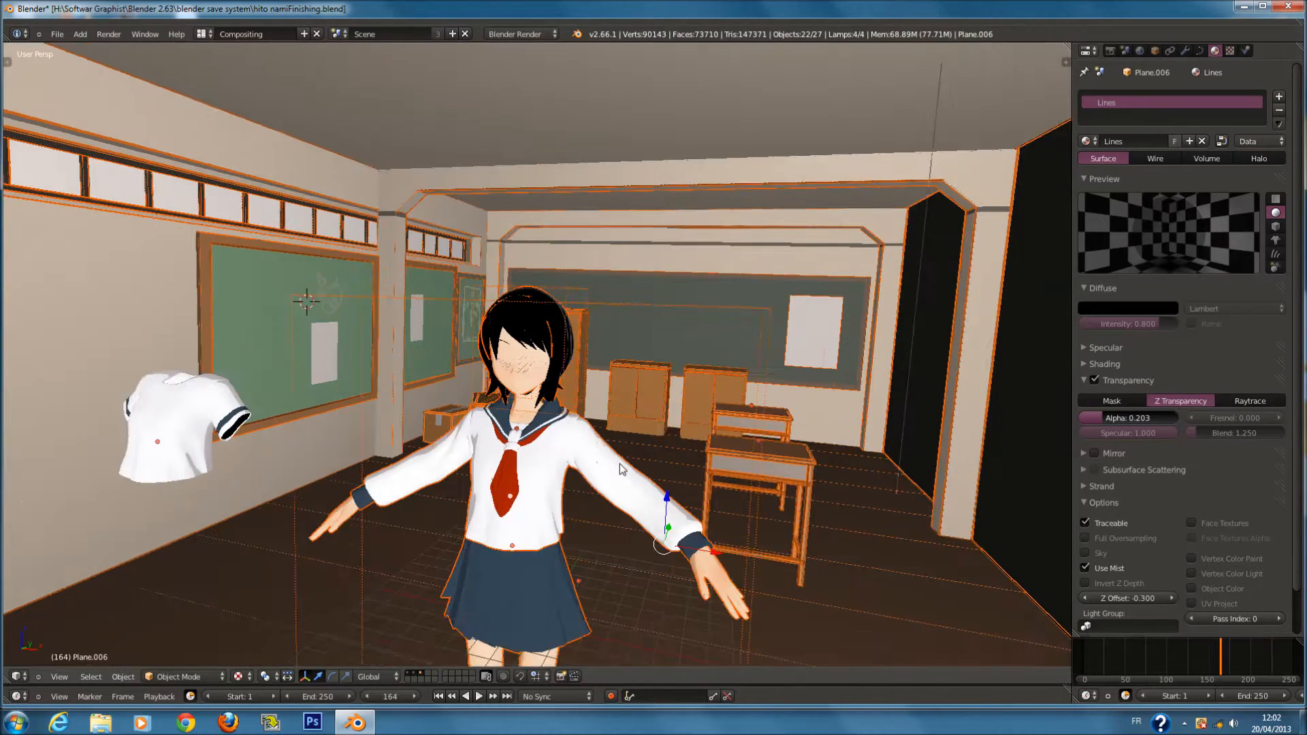
middle_drag(620, 463, 597, 450)
scroll(598, 451, up, 1)
scroll(573, 484, up, 3)
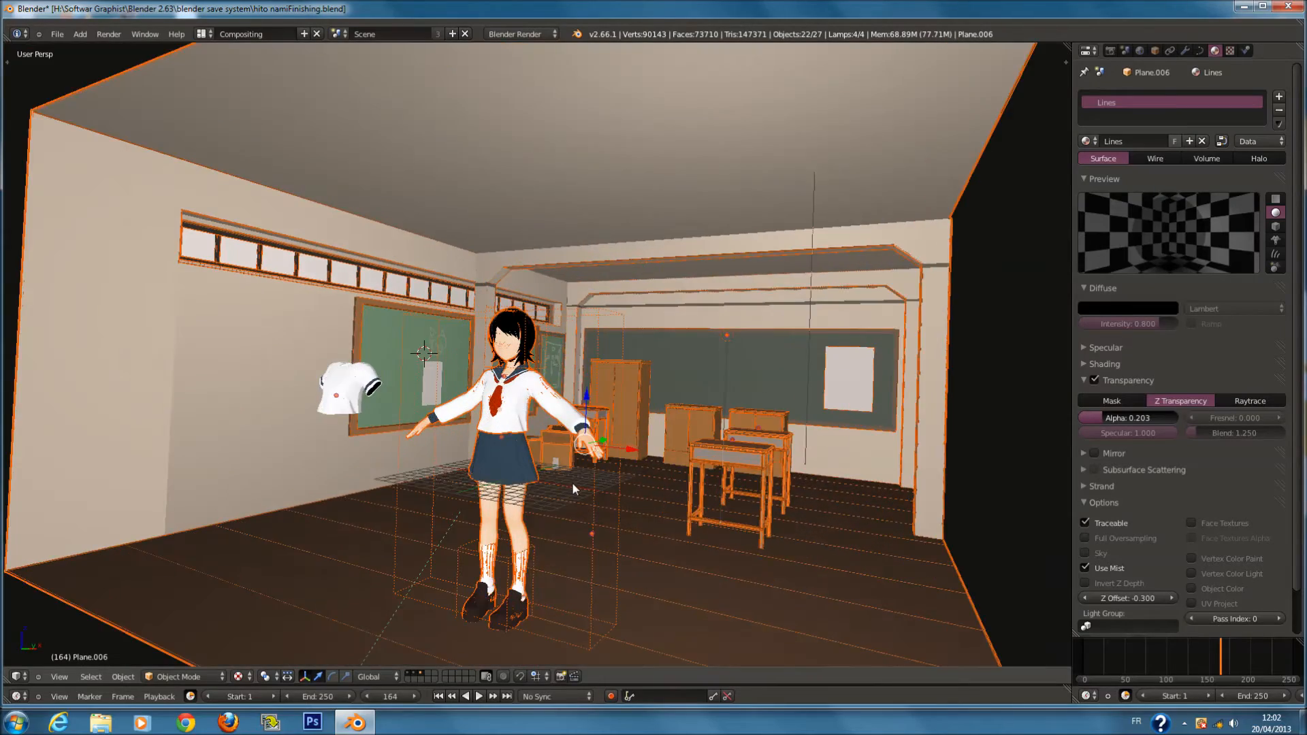
Inspect the textured character within the classroom and deselect all objects
scroll(573, 484, down, 2)
key(a)
key(ctrl+z)
scroll(607, 498, down, 2)
mouse_move(607, 497)
middle_down()
mouse_move(521, 483)
mouse_move(606, 500)
mouse_move(590, 505)
middle_up()
scroll(587, 511, up, 4)
key(a)
key(a)
scroll(584, 519, up, 1)
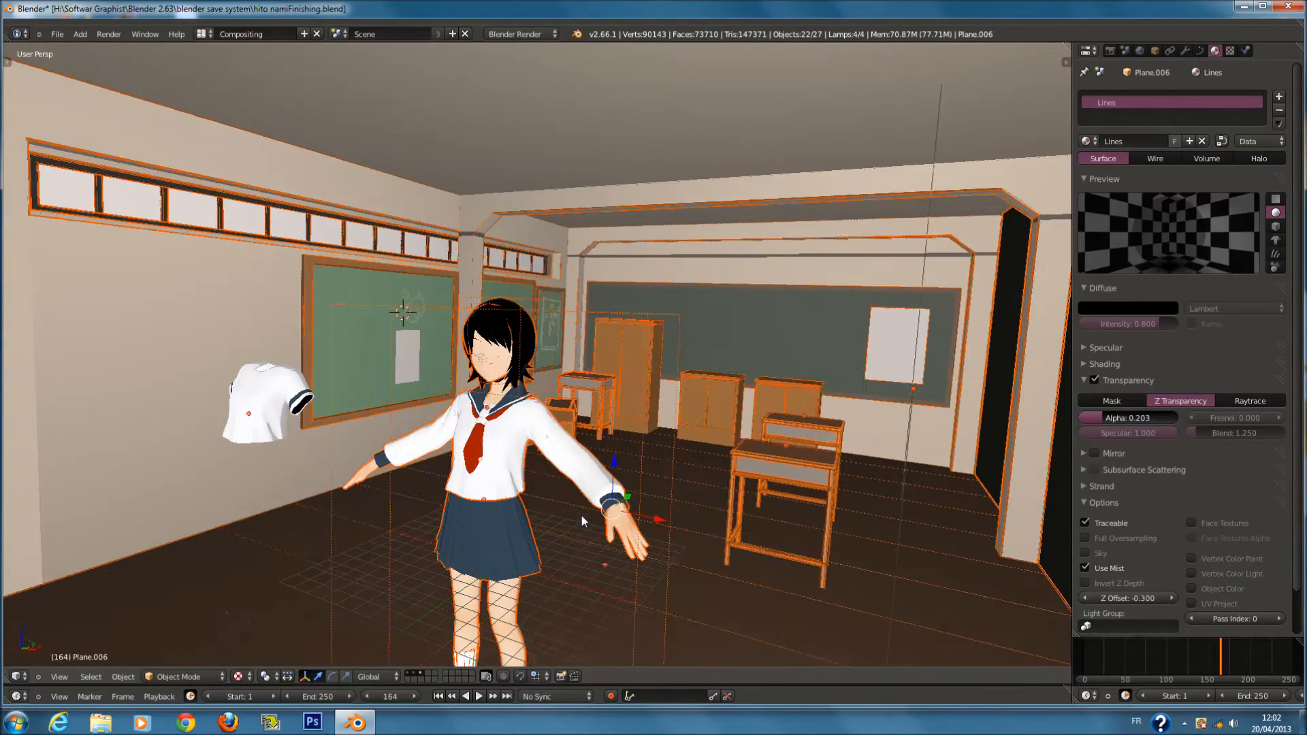
key(a)
Split the 3D view into two side-by-side areas and select the character's white sailor shirt
drag(1068, 47, 599, 170)
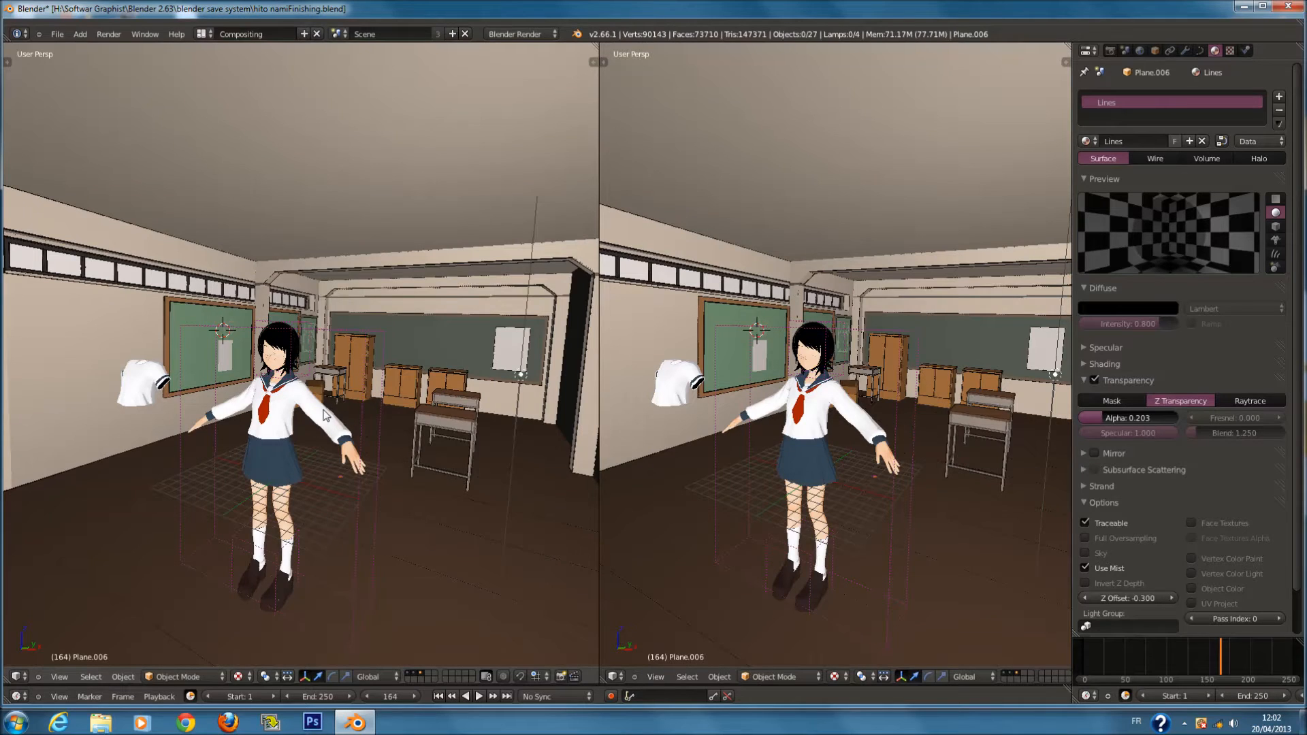
scroll(324, 415, up, 2)
right_click(285, 442)
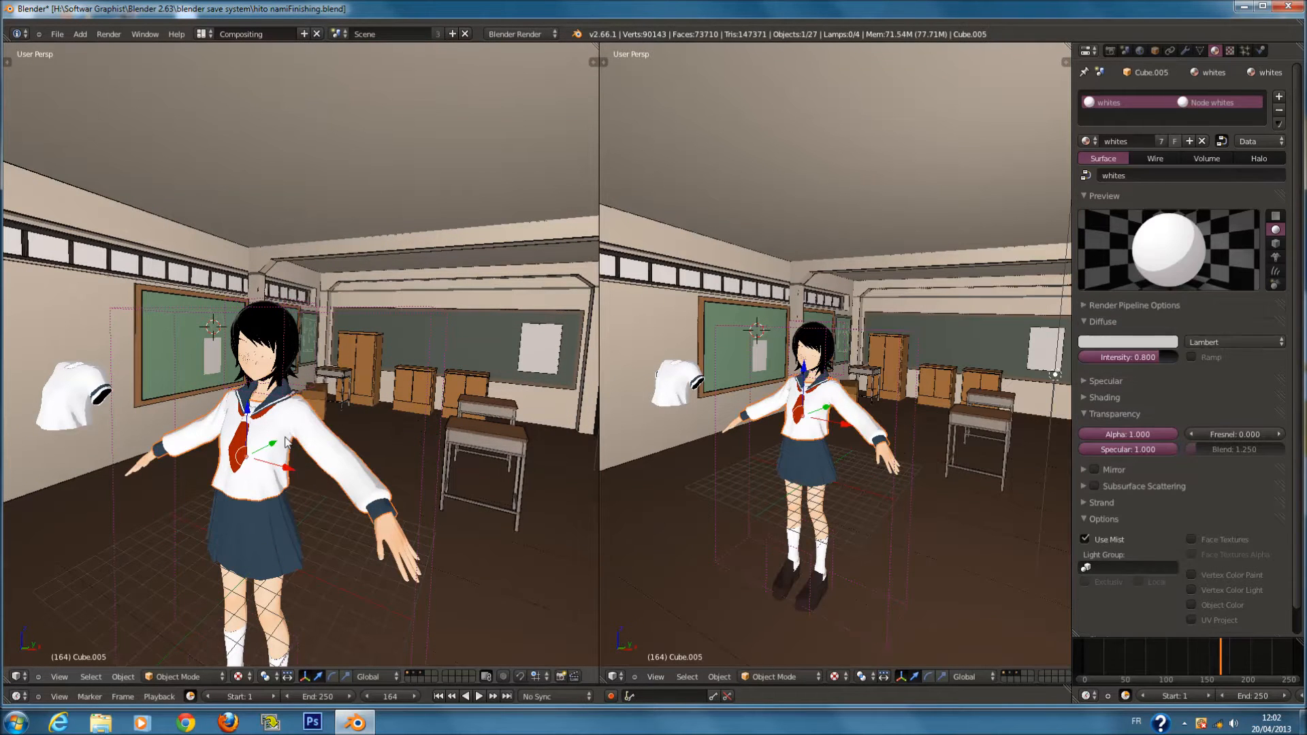
scroll(286, 442, down, 2)
key(g)
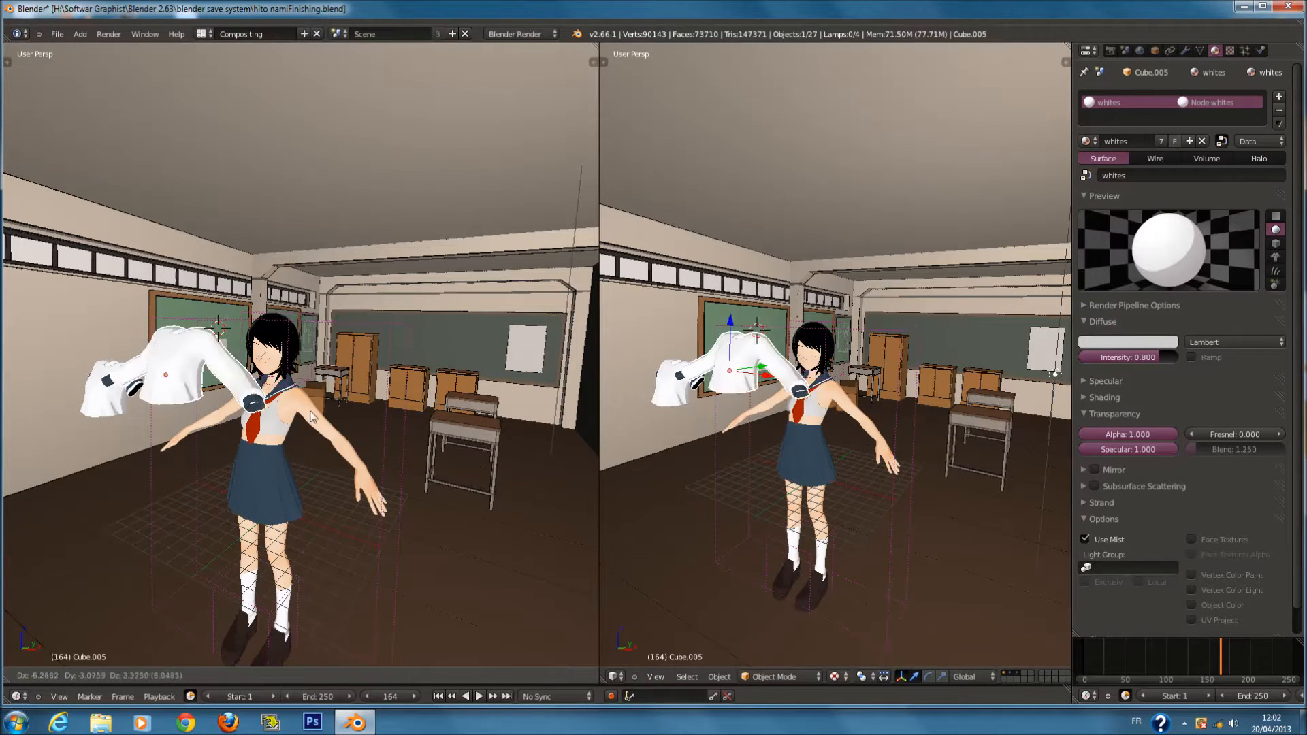
click(351, 352)
Turn the second 3D view into a Node Editor showing the material nodes of the shirt's whites material
click(618, 676)
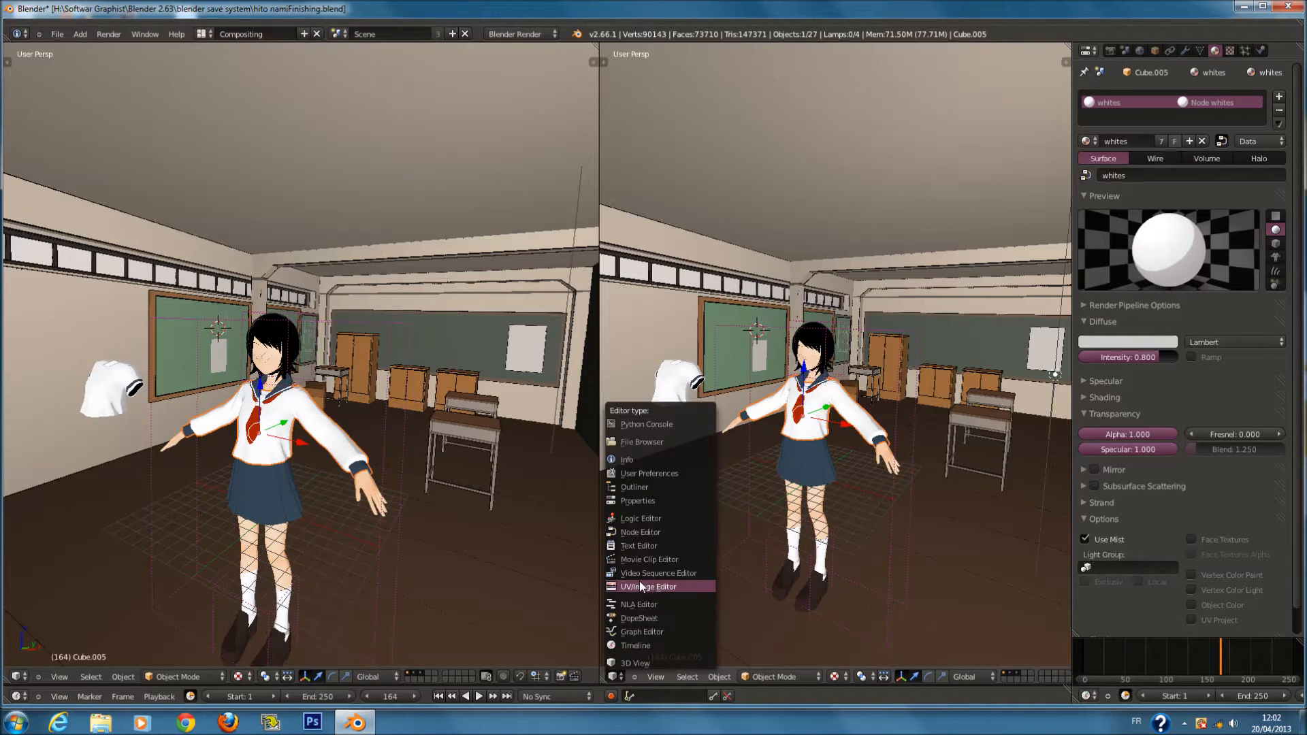
click(640, 531)
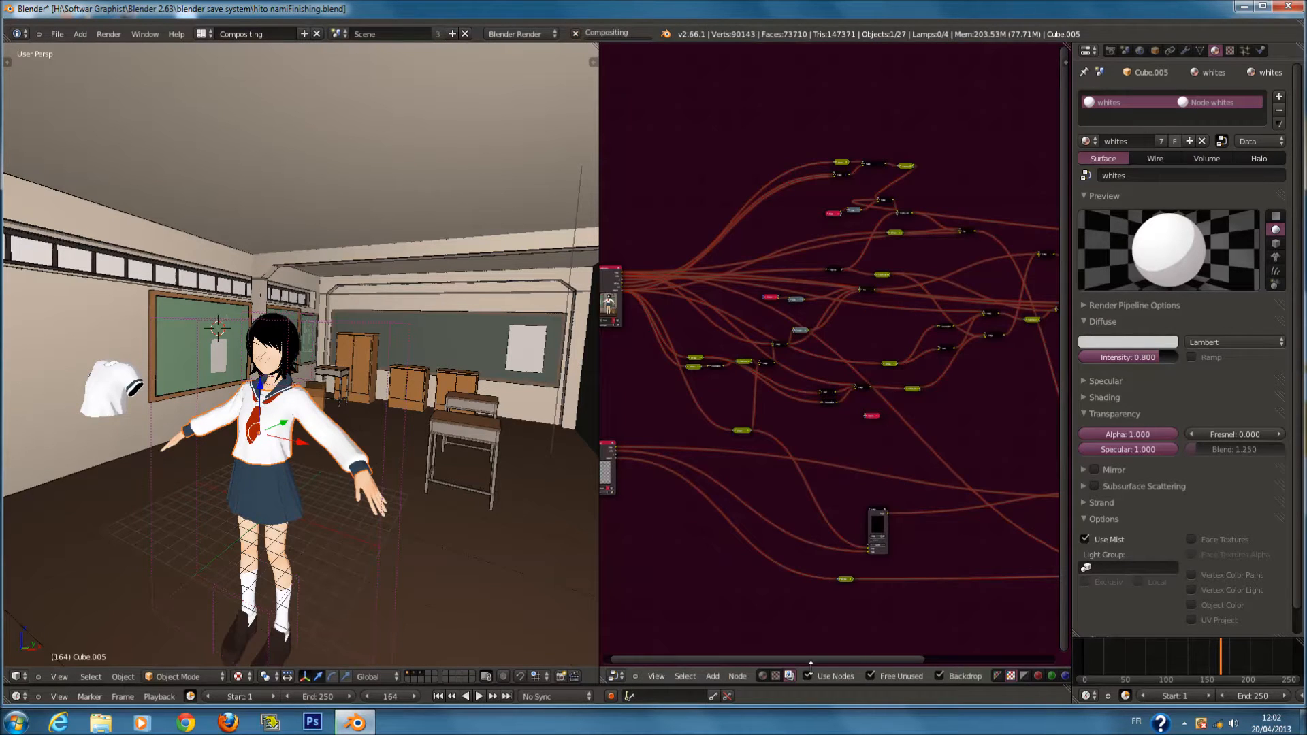
click(765, 676)
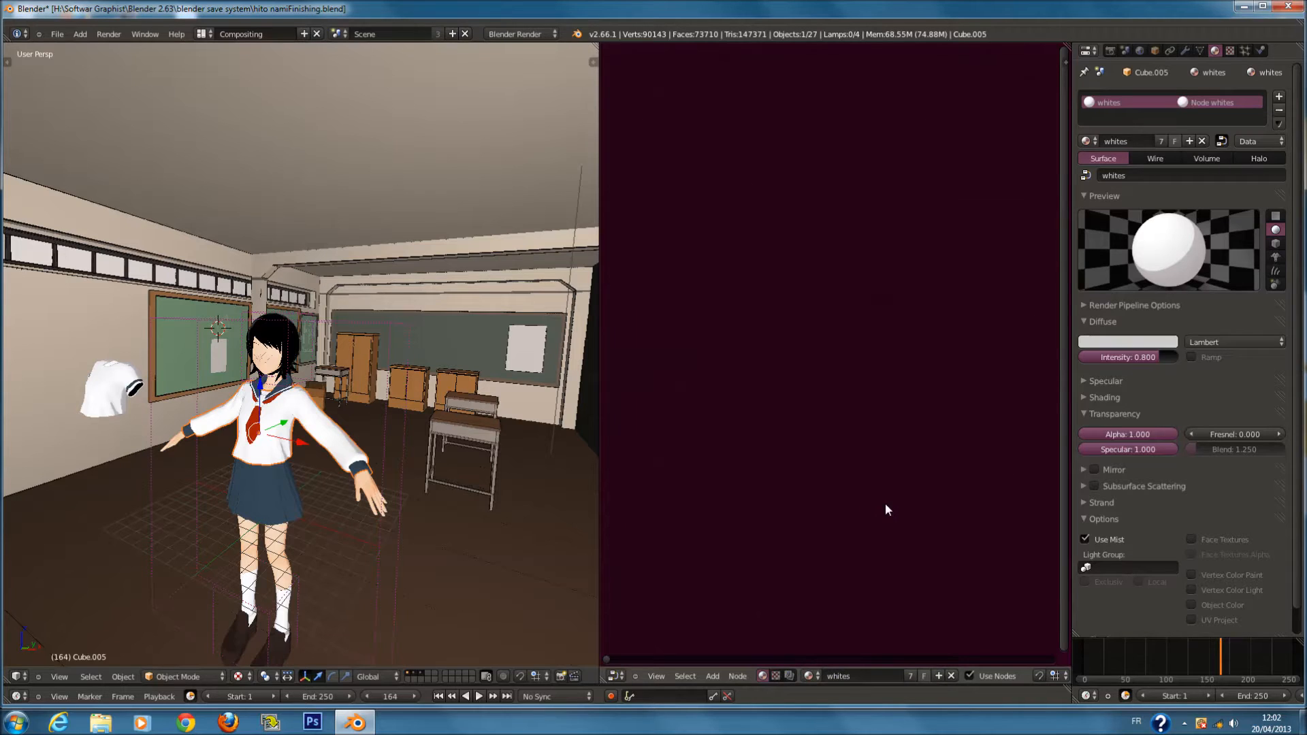
middle_drag(900, 464, 667, 502)
scroll(1017, 351, up, 10)
middle_drag(980, 364, 744, 439)
Box-select and delete the nodes of the whites material, keeping only the Geometry node
key(b)
drag(724, 259, 900, 422)
key(x)
scroll(750, 398, up, 5)
middle_drag(750, 398, 859, 426)
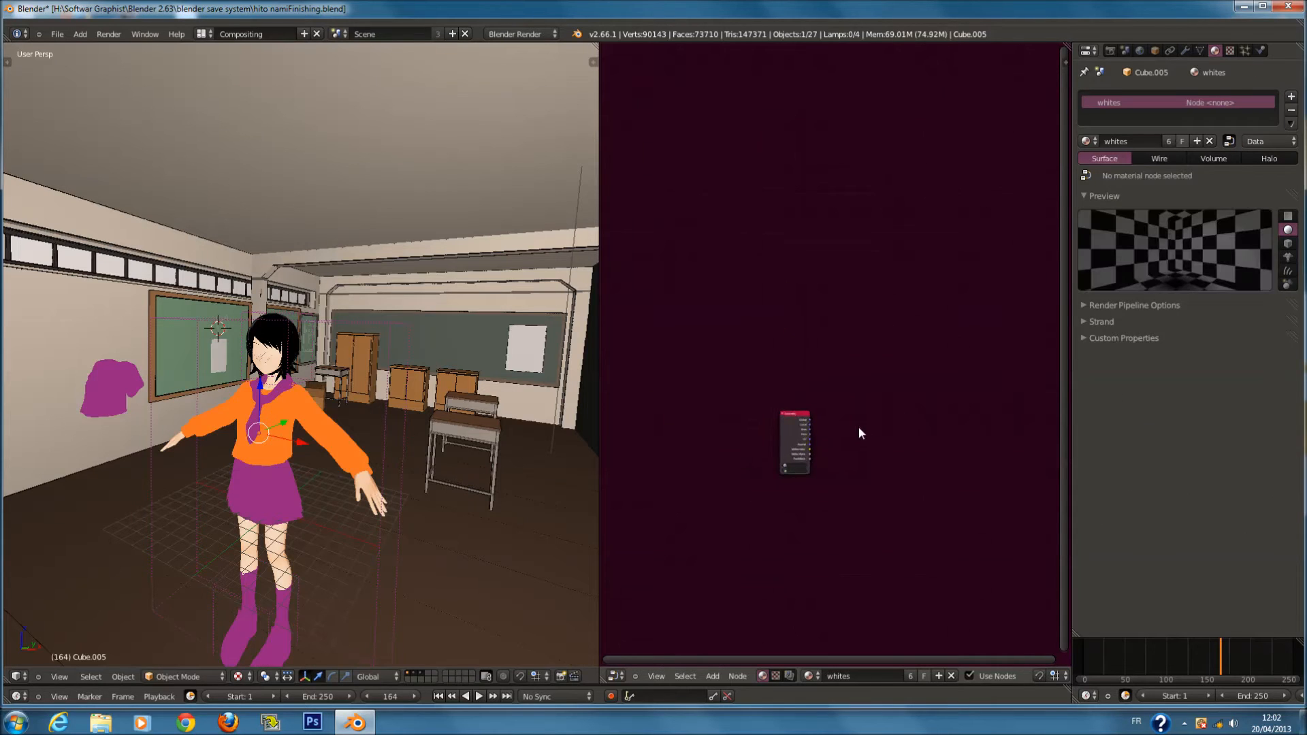
Check the remaining Geometry node and select the character's body mesh
scroll(204, 623, up, 3)
scroll(254, 594, down, 3)
scroll(749, 497, up, 1)
drag(788, 448, 788, 436)
scroll(796, 409, up, 1)
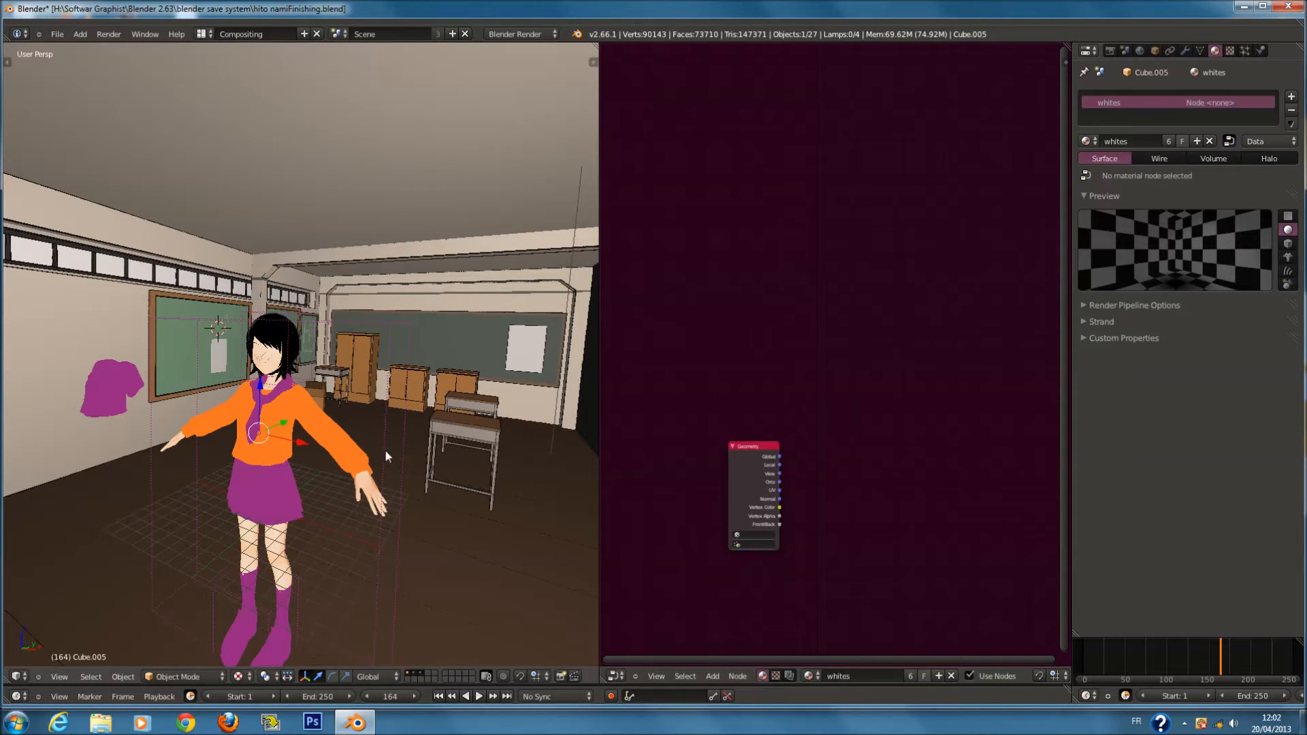
right_click(316, 420)
scroll(316, 418, up, 1)
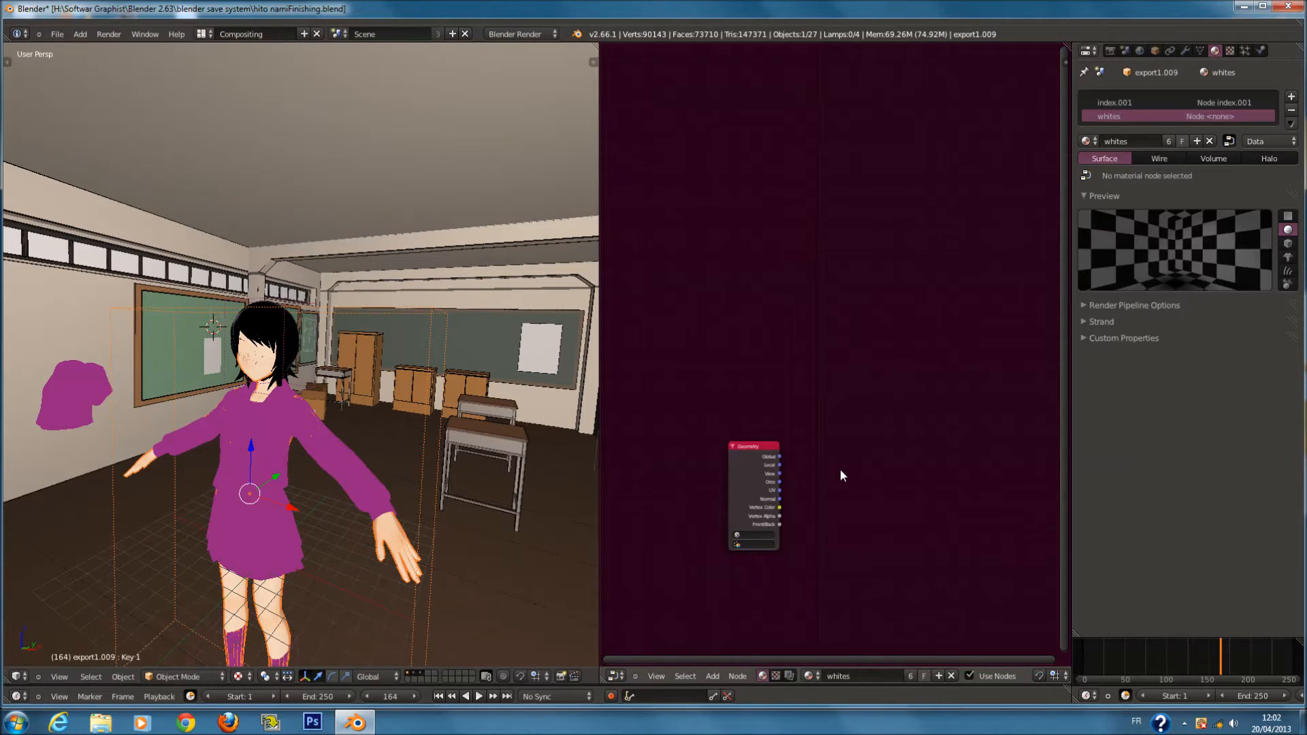
Undo the body mesh selection and the node deletion in the whites material
key(ctrl+z)
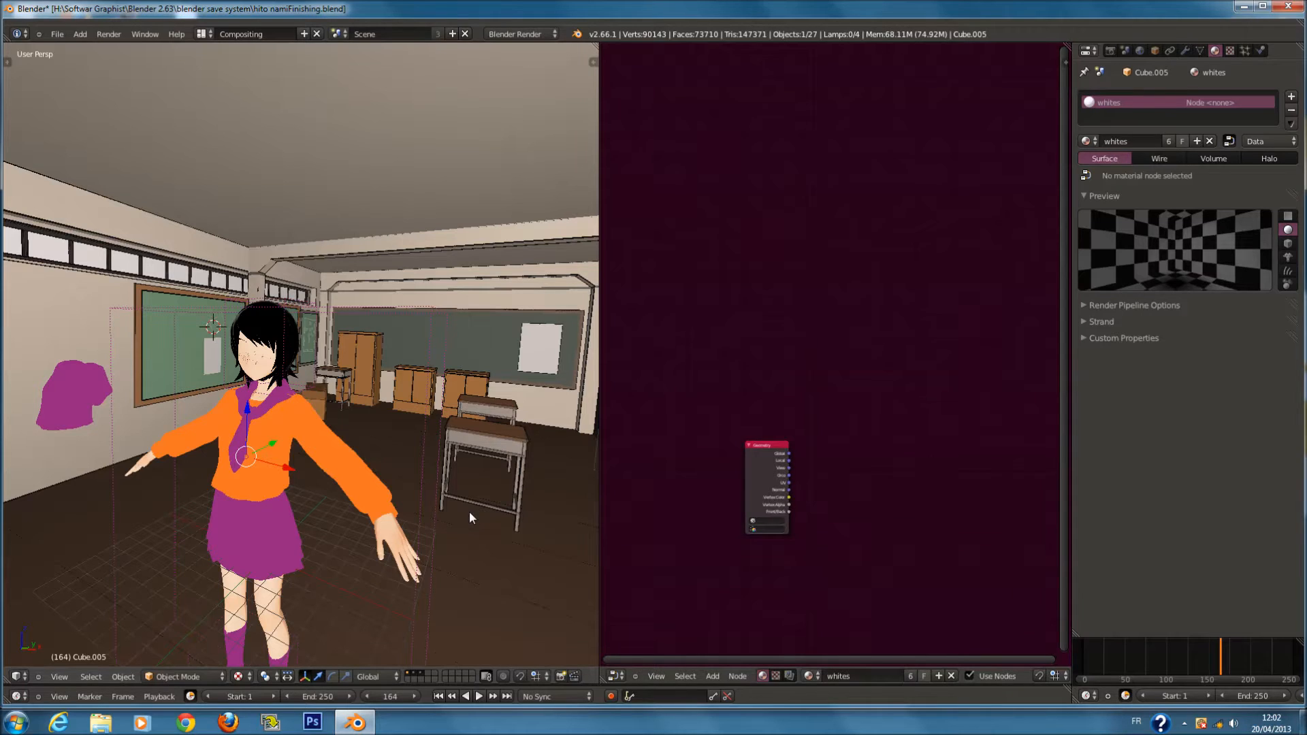
key(ctrl+z)
key(a)
scroll(908, 488, down, 2)
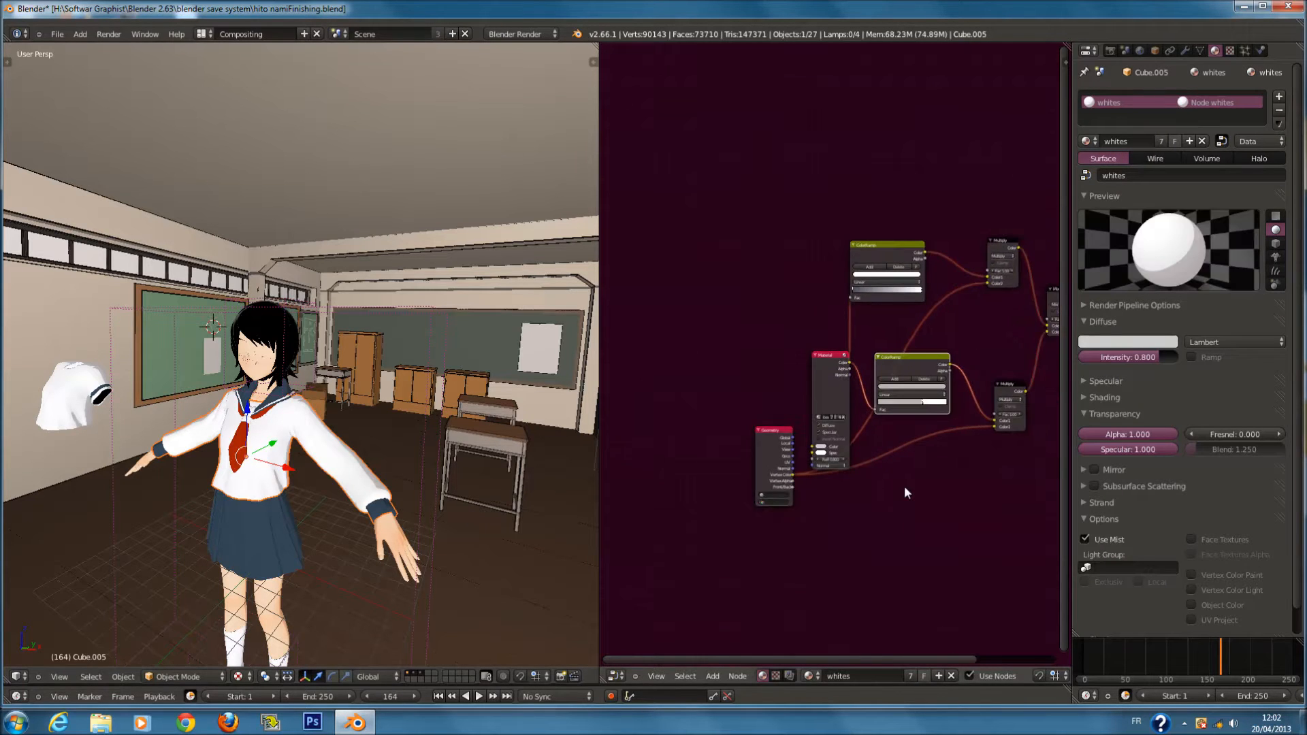
Move the Material node away from the ColorRamp and Geometry nodes in the whites node tree
middle_drag(904, 484, 815, 463)
scroll(766, 339, up, 1)
drag(724, 354, 599, 233)
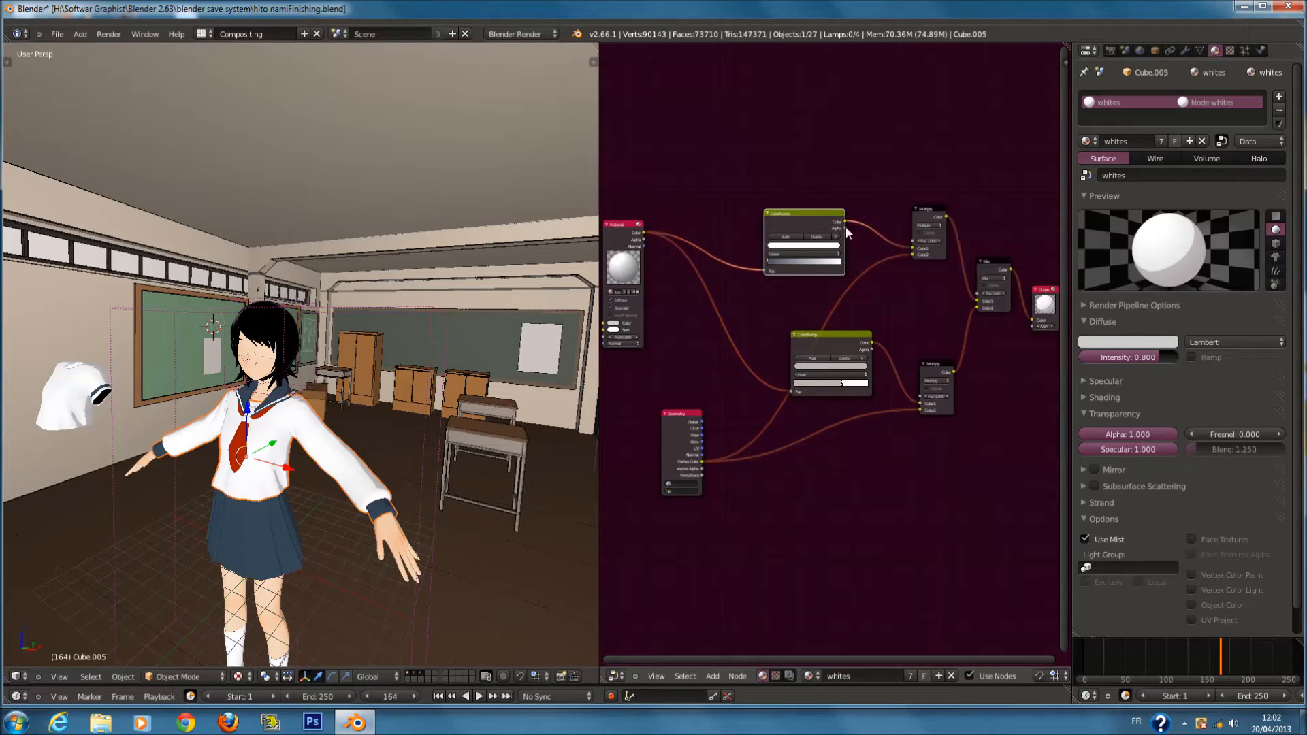
Replace the shirt's whites material with a new material and enable nodes for it
click(1201, 140)
scroll(353, 444, up, 2)
scroll(354, 446, down, 2)
click(1158, 140)
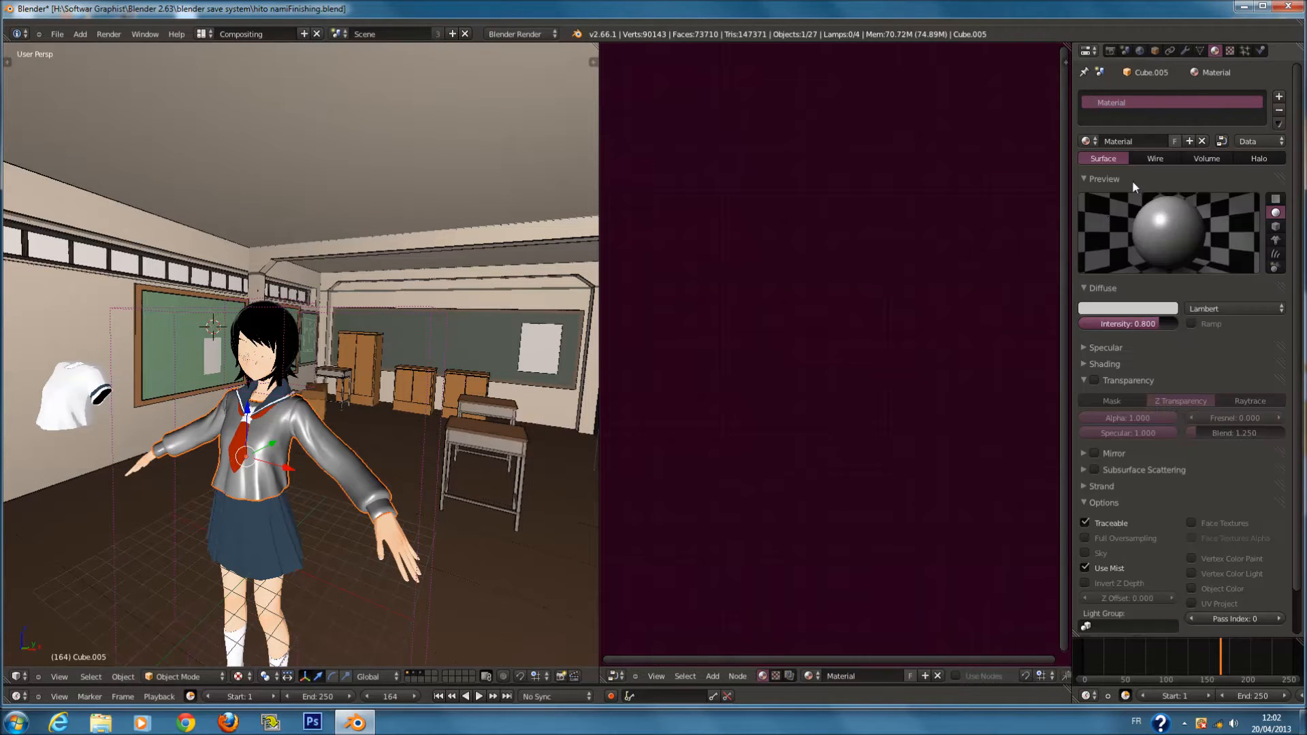
click(1116, 381)
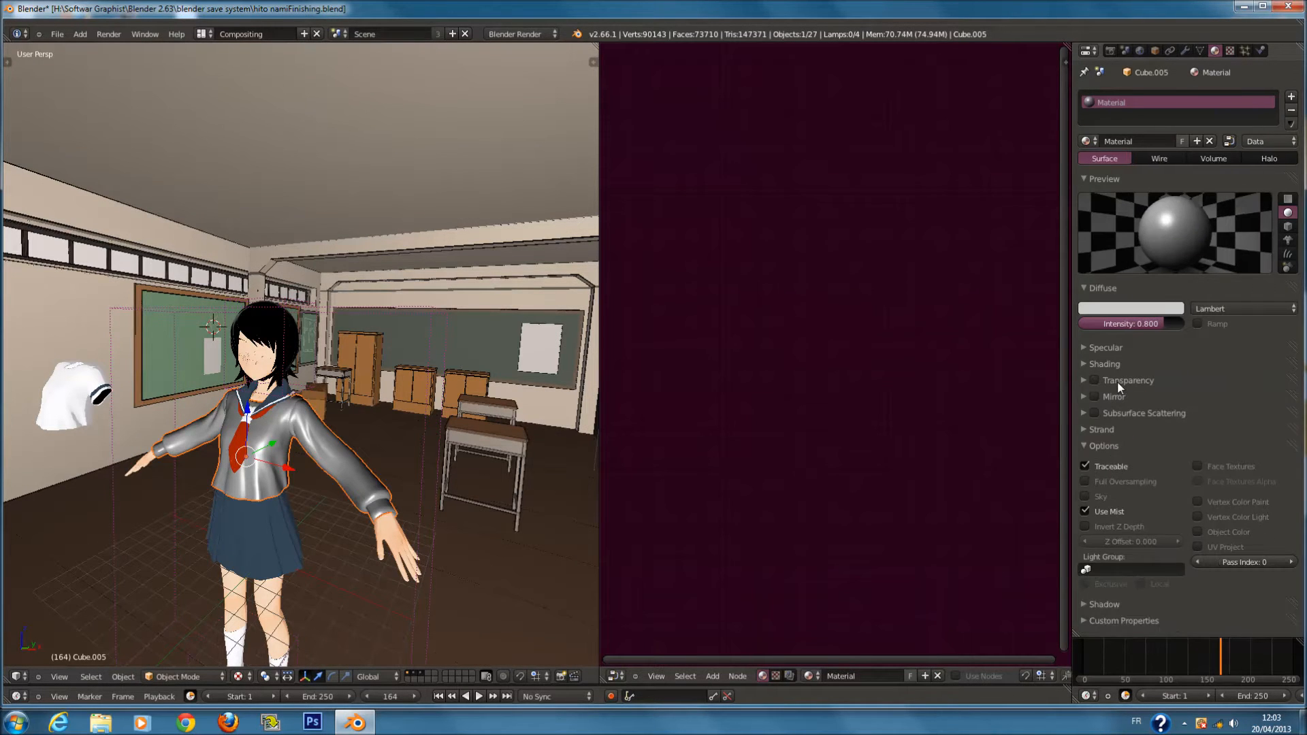
click(1230, 141)
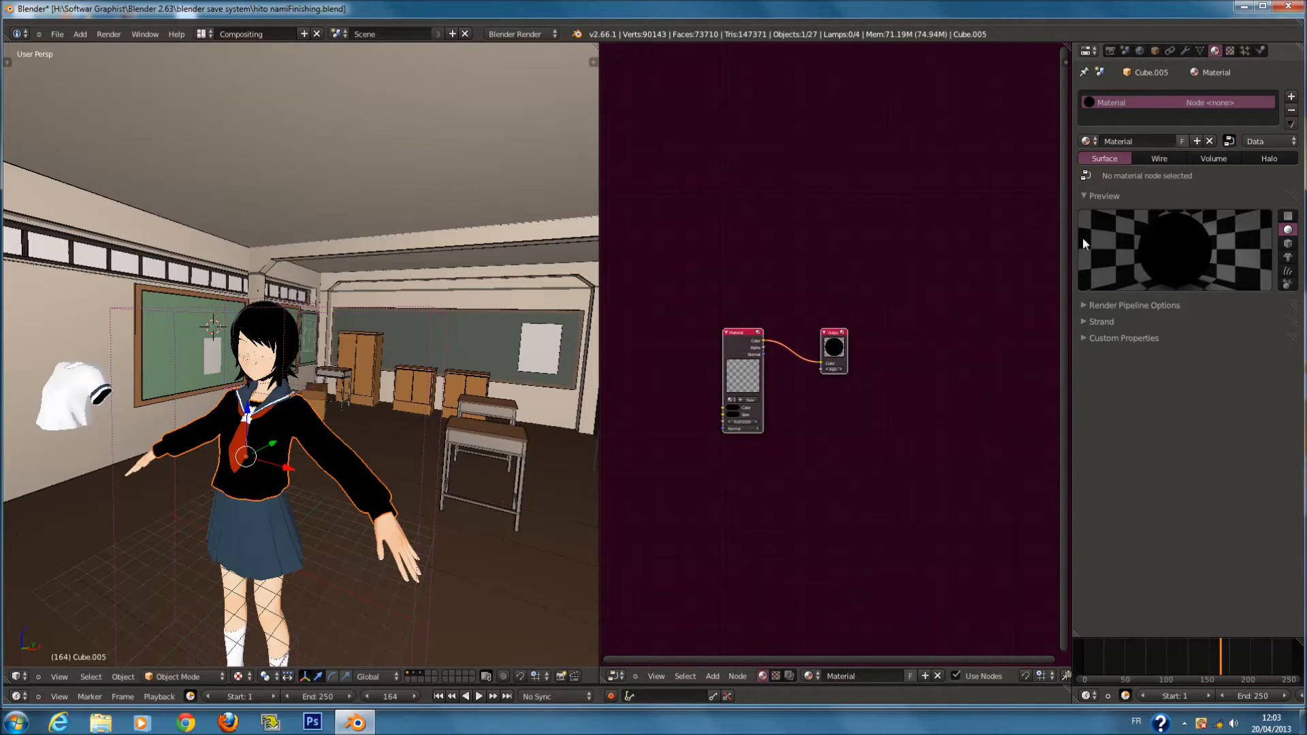
Move the Output node well away from the Material node to make room between them, and deselect all nodes
scroll(883, 354, up, 2)
drag(837, 350, 1048, 385)
middle_drag(842, 536, 901, 447)
key(a)
key(a)
key(a)
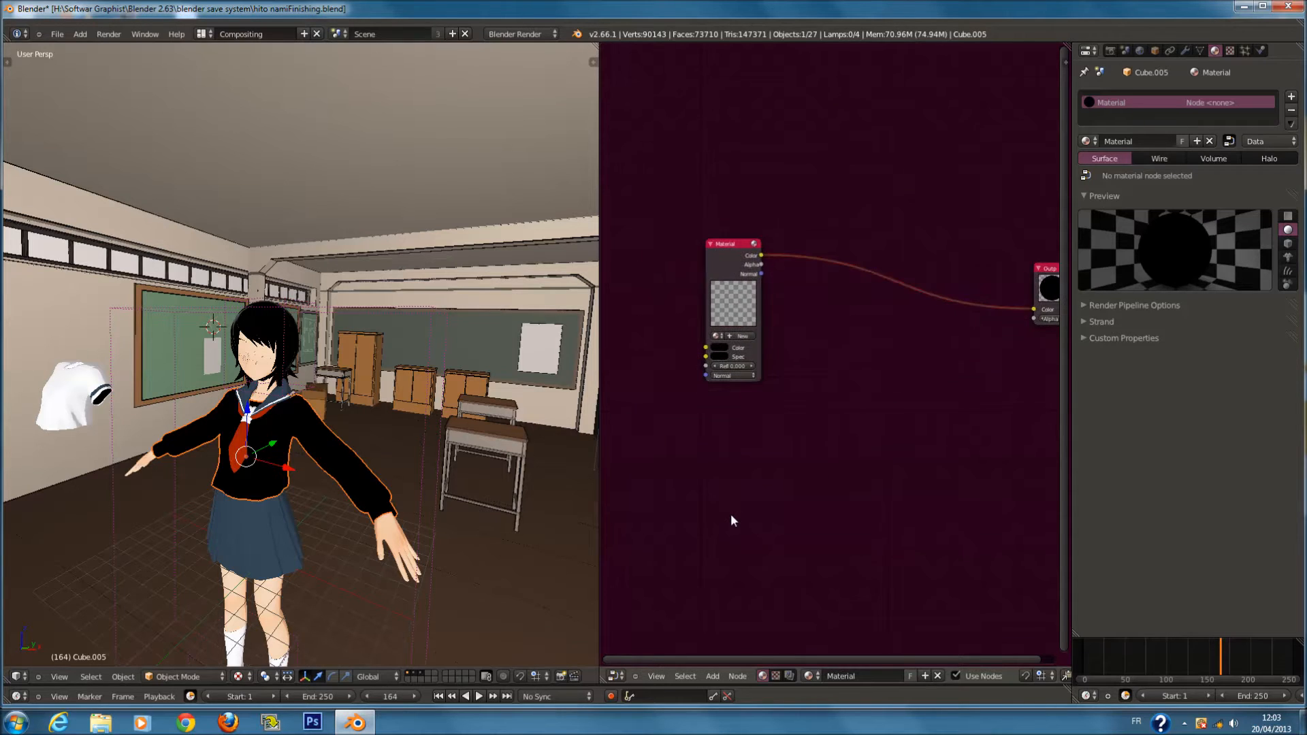
Add a ColorRamp node on the link between the Material and Output nodes
middle_drag(750, 510, 716, 512)
key(shift+a)
mouse_move(716, 511)
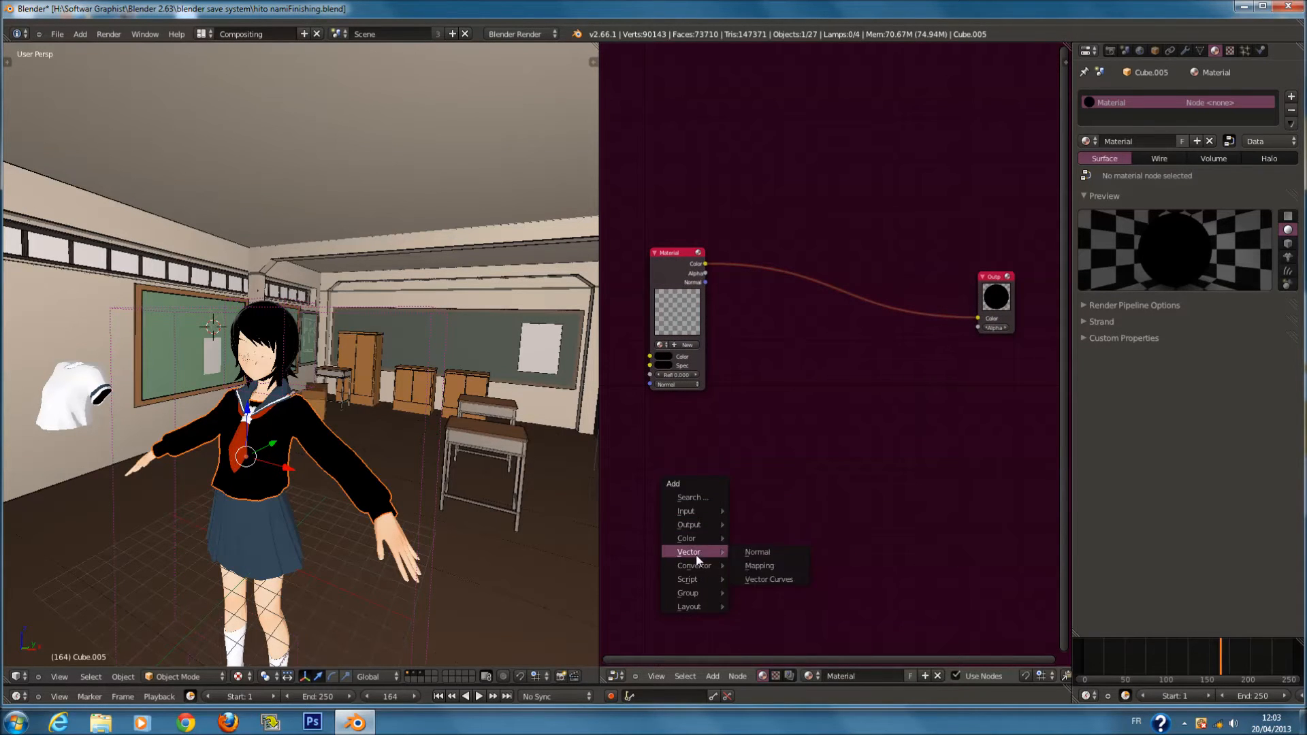
mouse_move(696, 567)
click(765, 566)
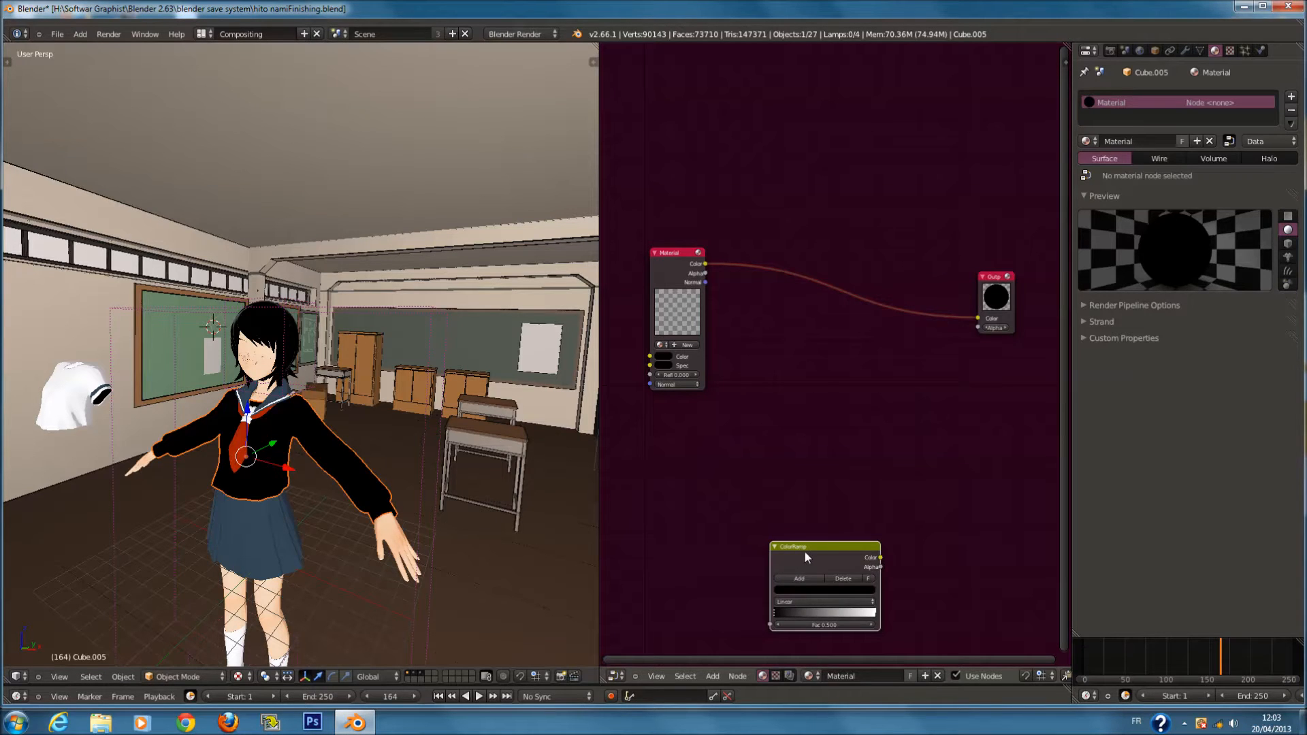
click(810, 271)
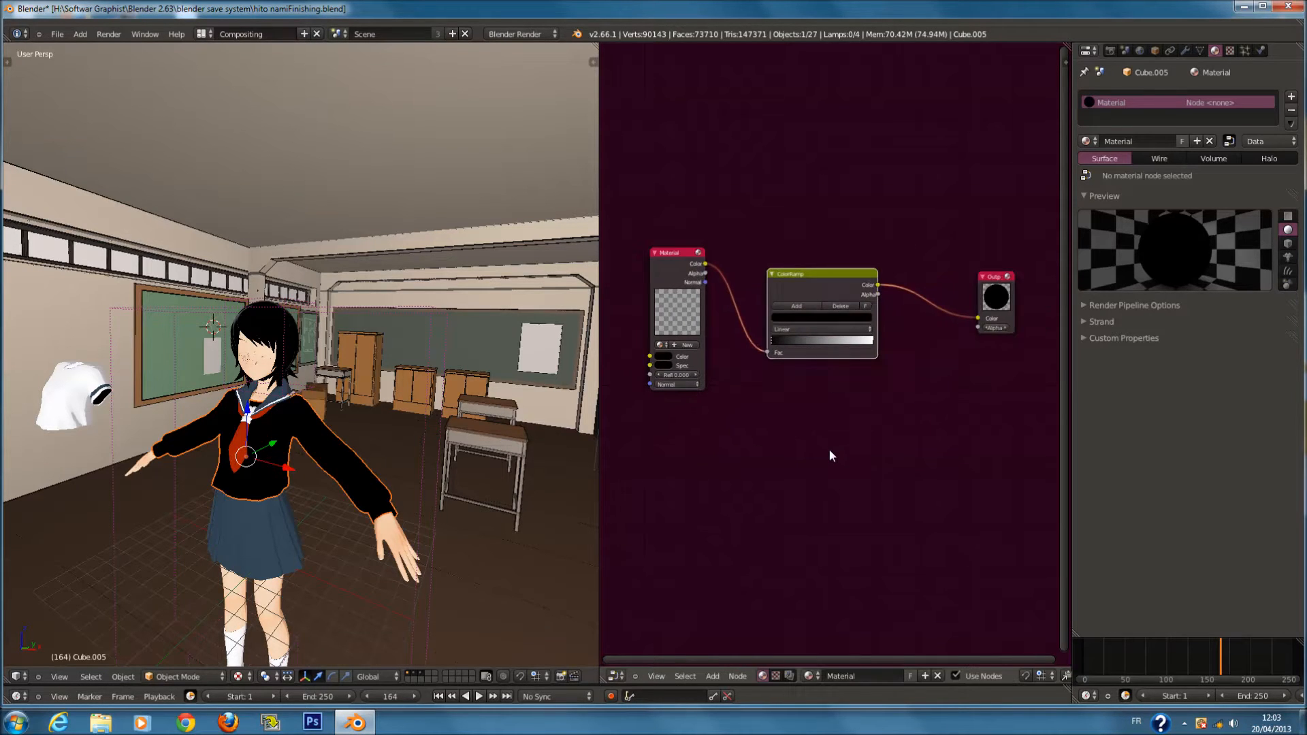
Duplicate the ColorRamp below the first one and connect the Material node's Color output to its Fac input
scroll(785, 445, up, 1)
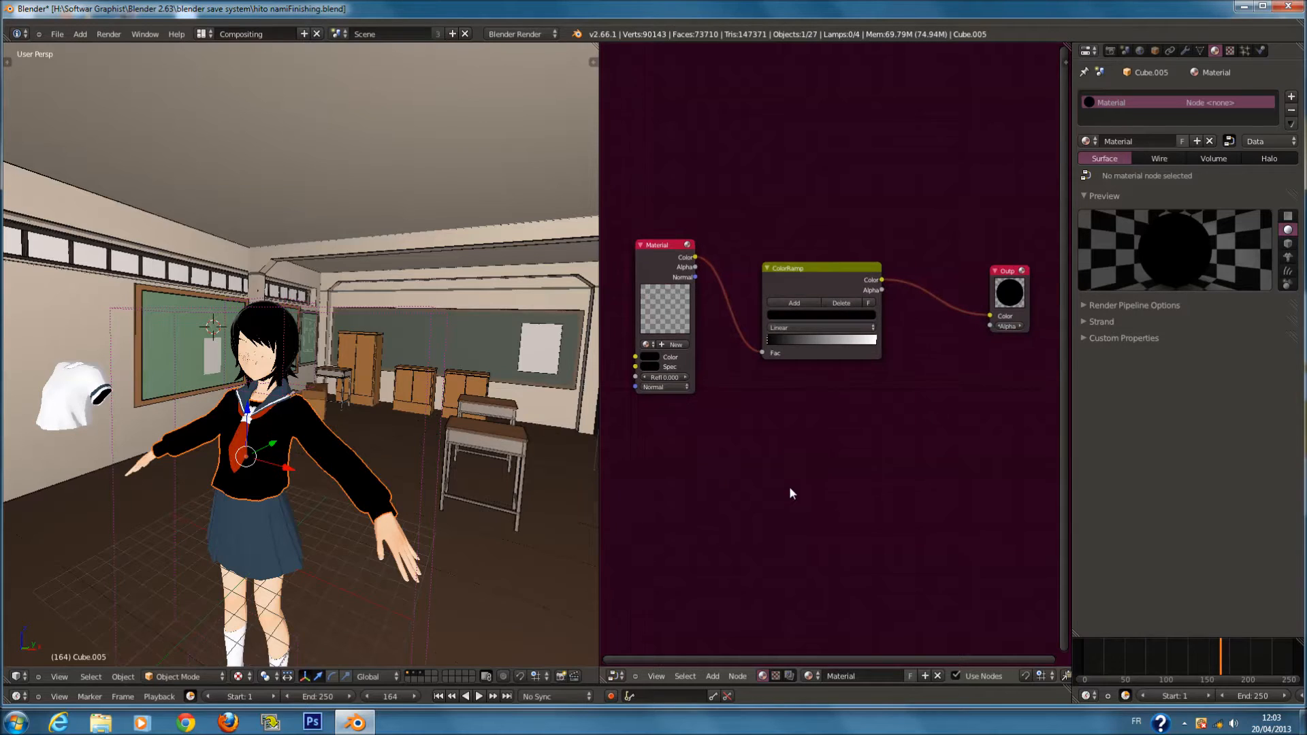
scroll(836, 271, up, 1)
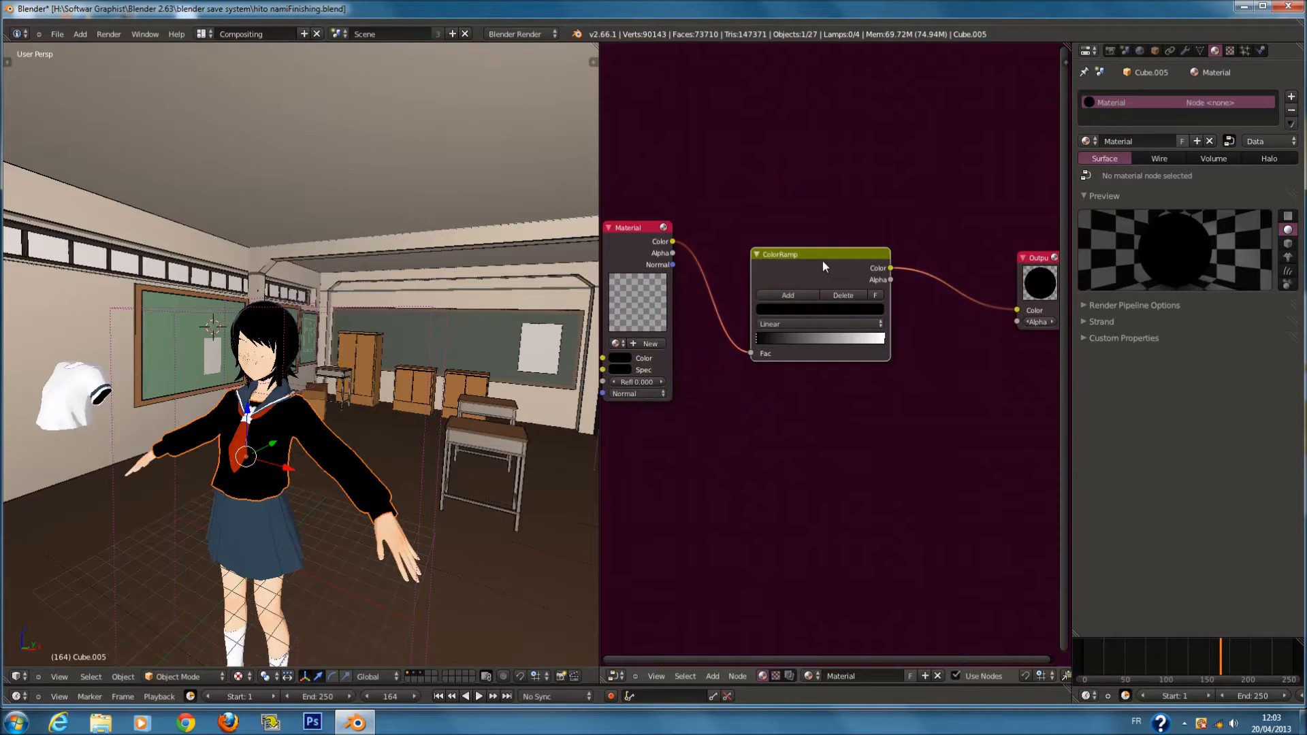
key(shift+d)
click(825, 411)
drag(673, 241, 753, 502)
Move the Output node farther away from the two ColorRamp nodes
middle_drag(943, 464, 808, 465)
drag(915, 272, 986, 301)
middle_drag(609, 375, 717, 332)
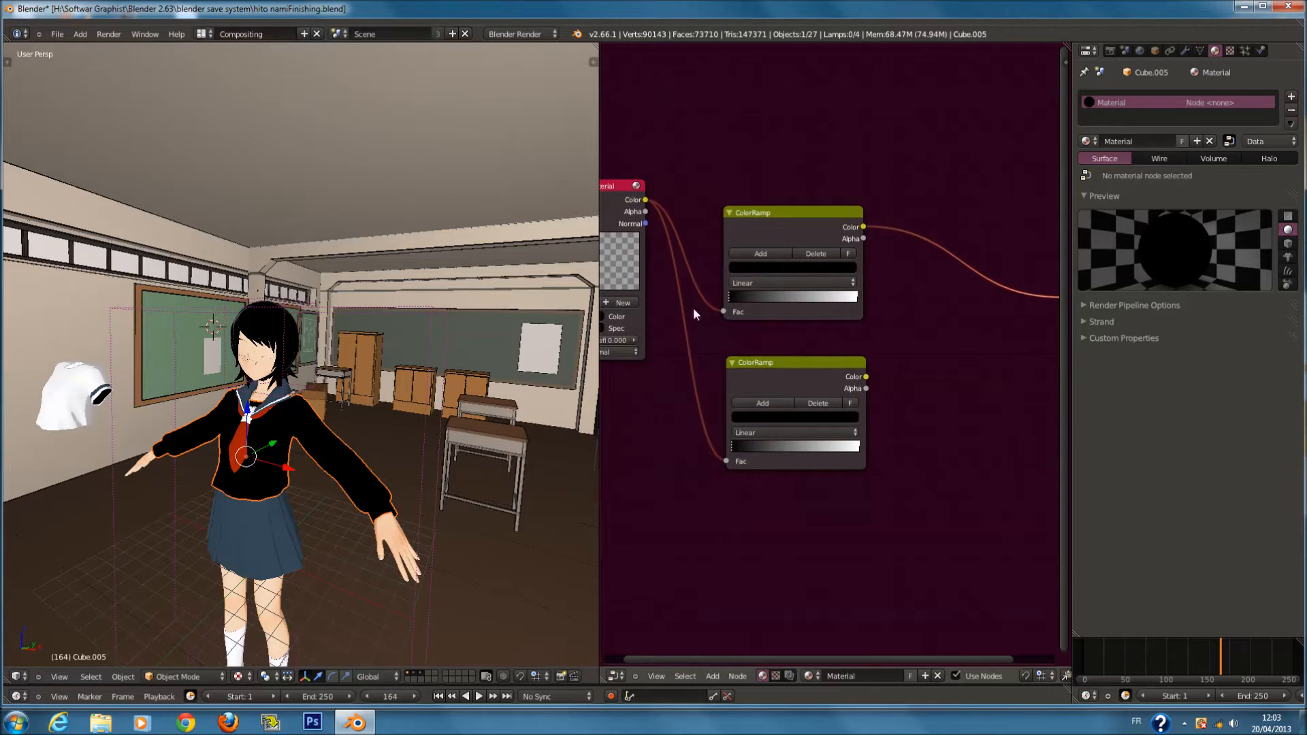
click(781, 429)
middle_drag(764, 452, 738, 484)
key(shift+a)
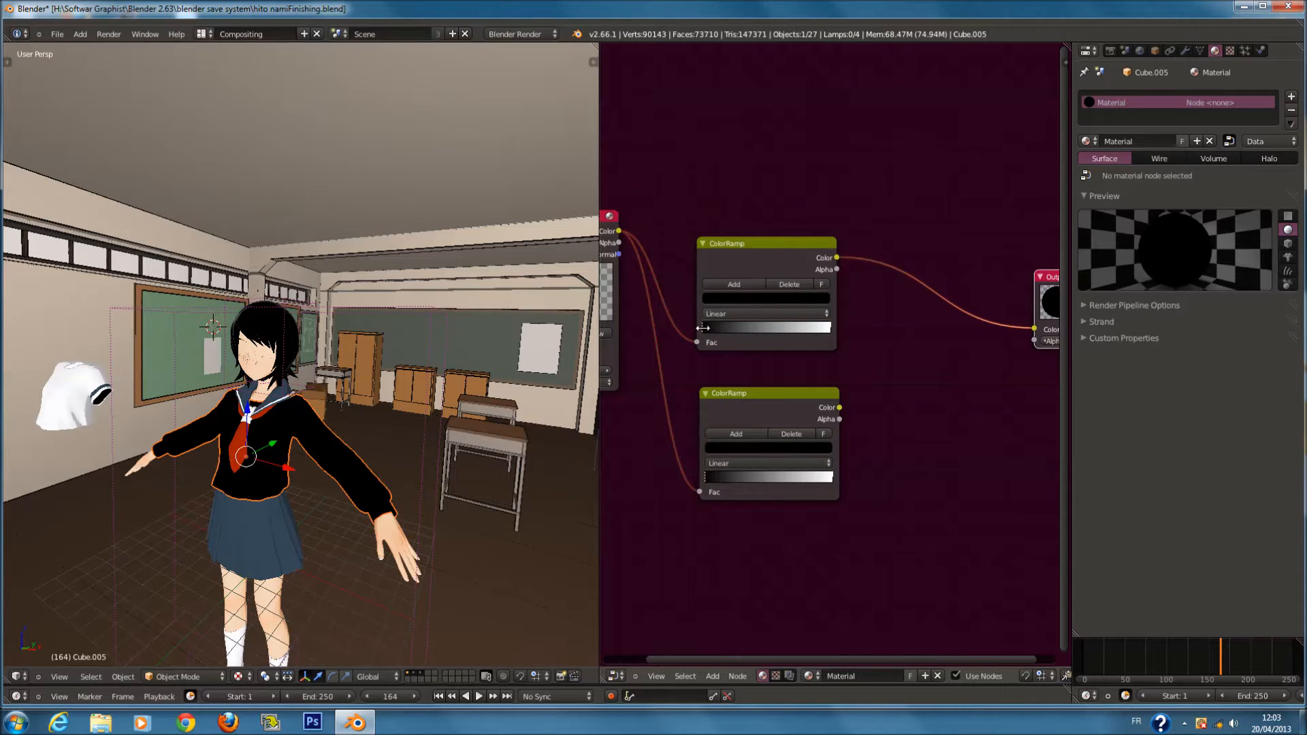
Change the upper ColorRamp's black stop to mid grey and set the lower ColorRamp's interpolation to Constant
click(758, 298)
drag(802, 198, 804, 175)
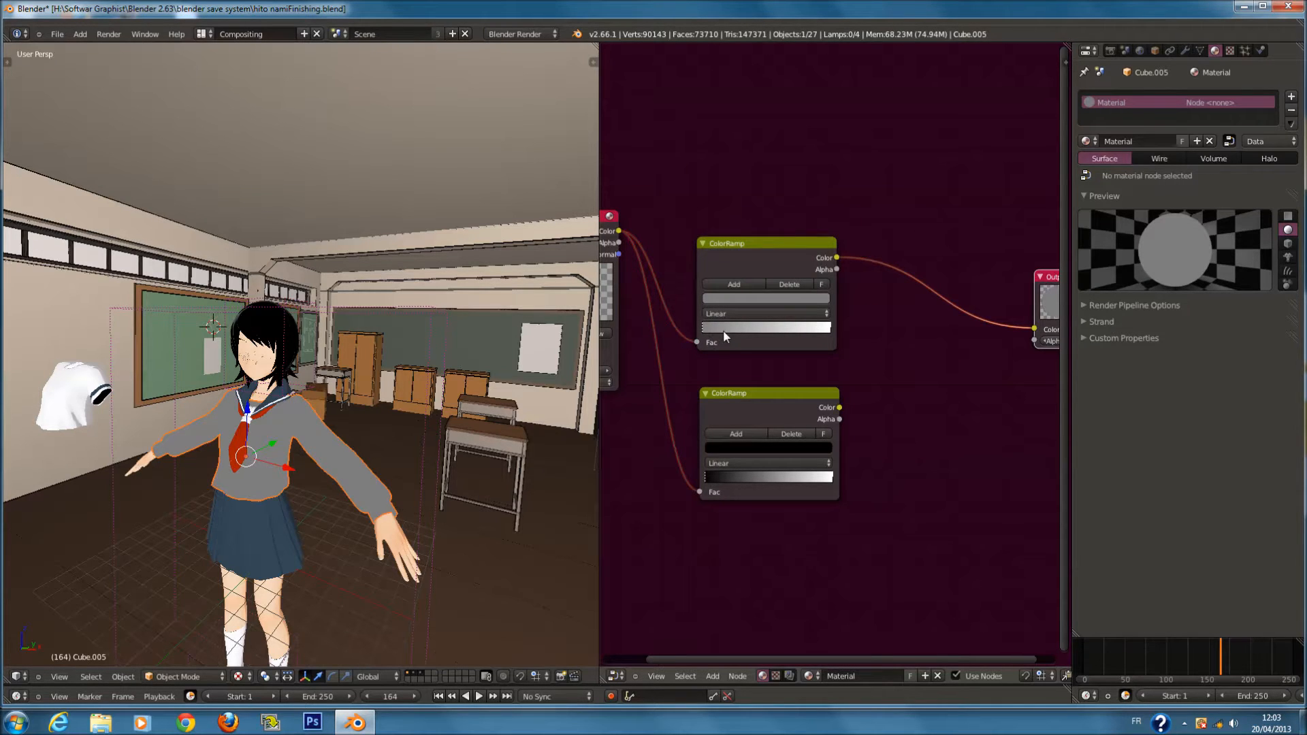
click(747, 460)
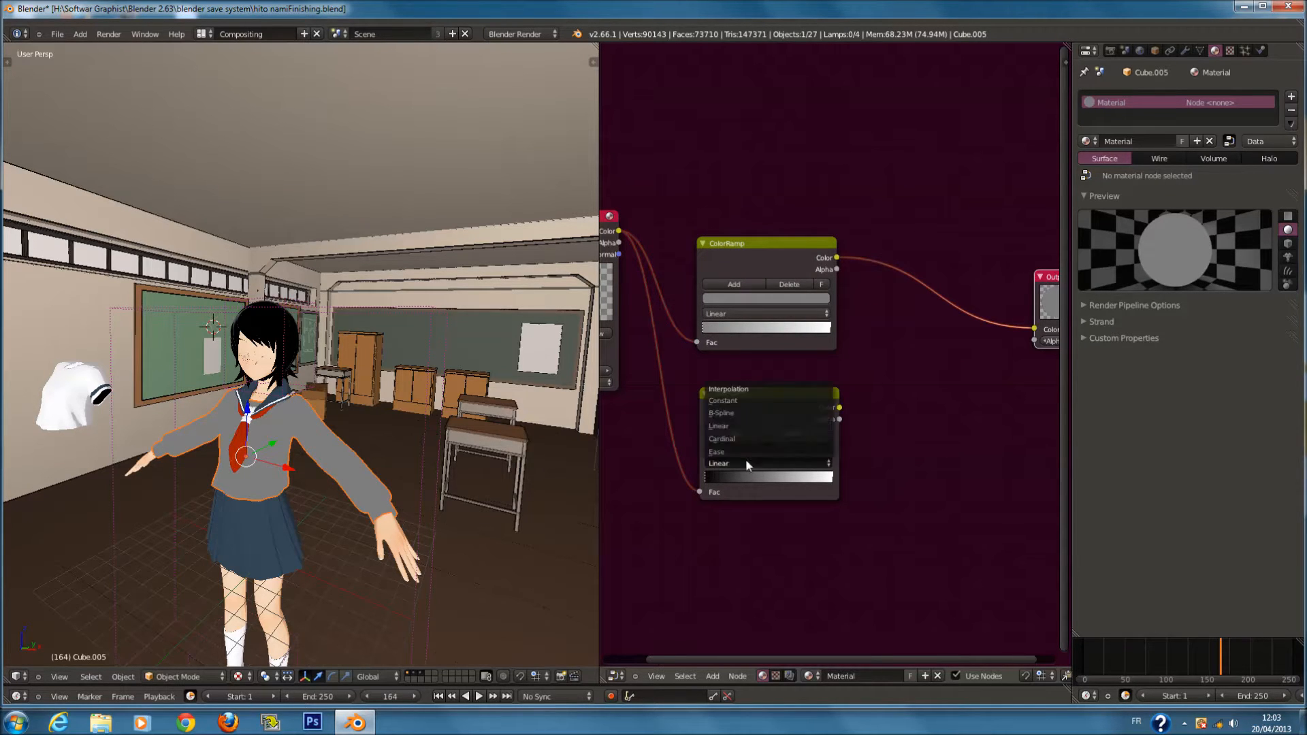
click(745, 402)
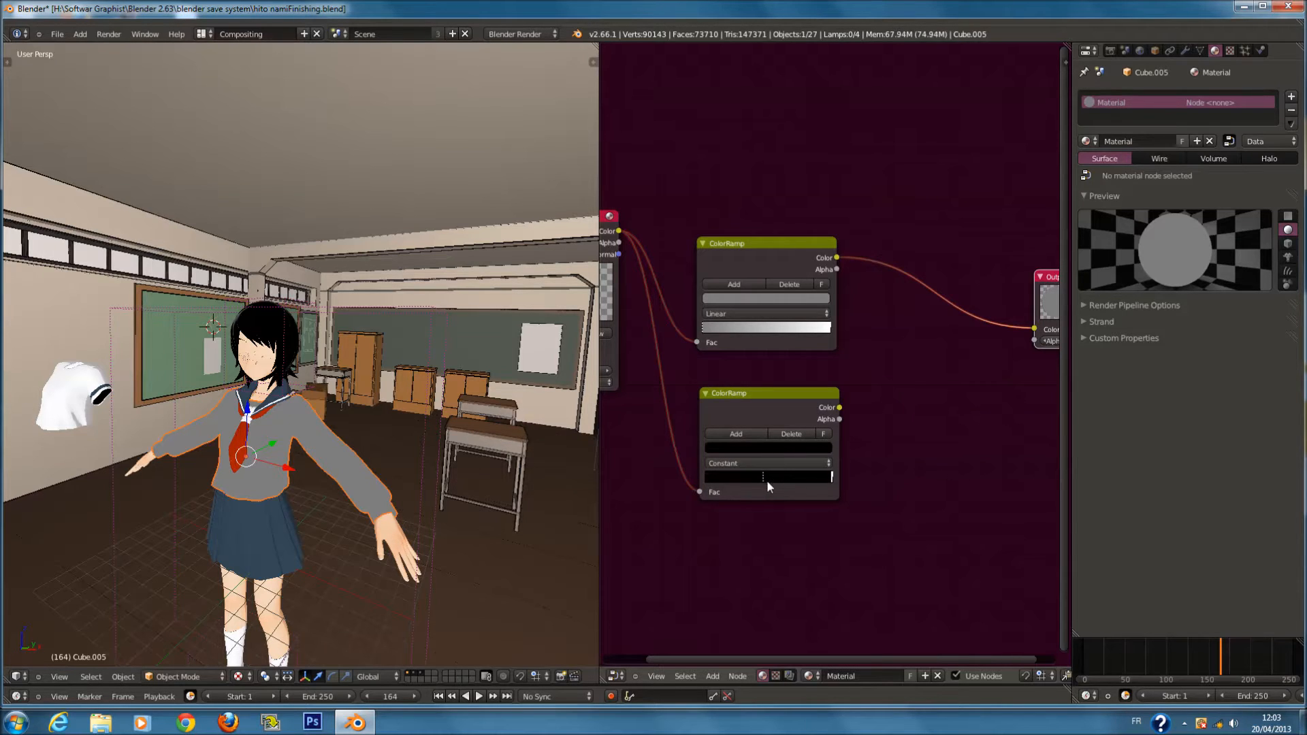
Set the lower ColorRamp's black stop to a pale peach of about R 0.917, G 0.801, B 0.686
click(744, 446)
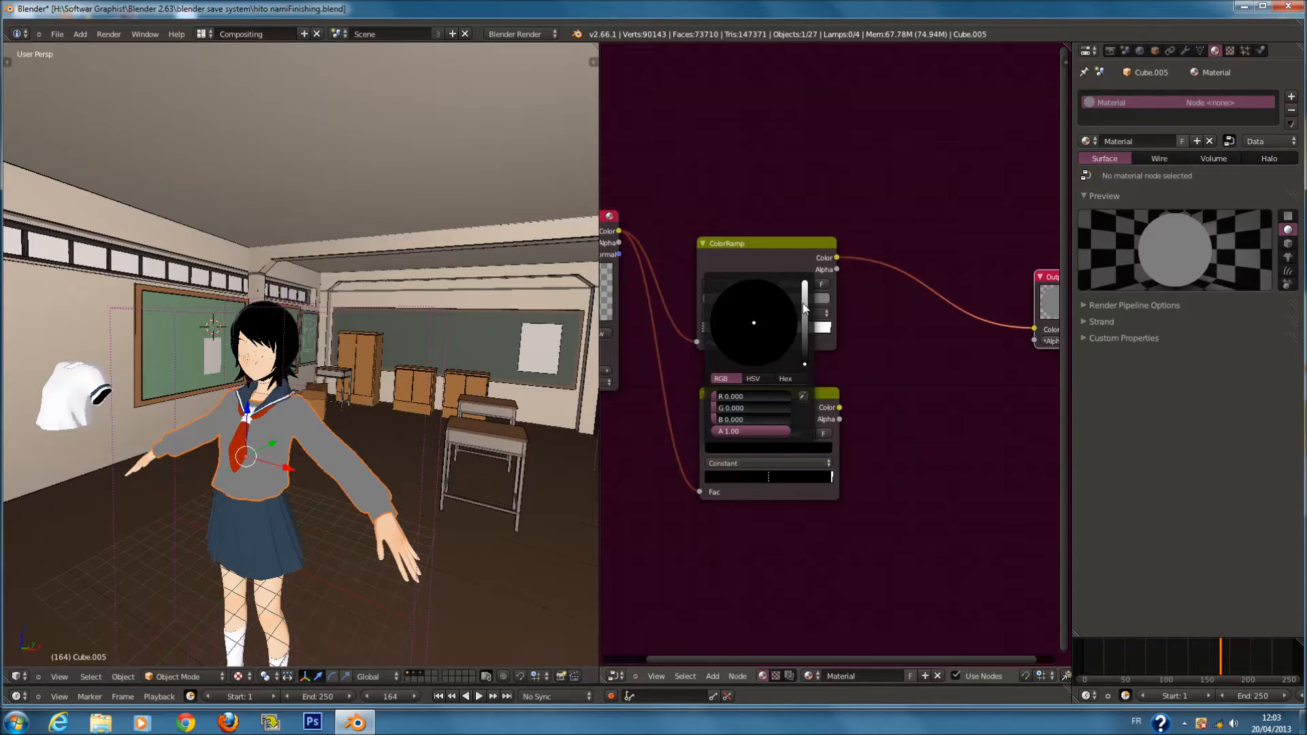
drag(803, 307, 805, 286)
drag(761, 324, 749, 332)
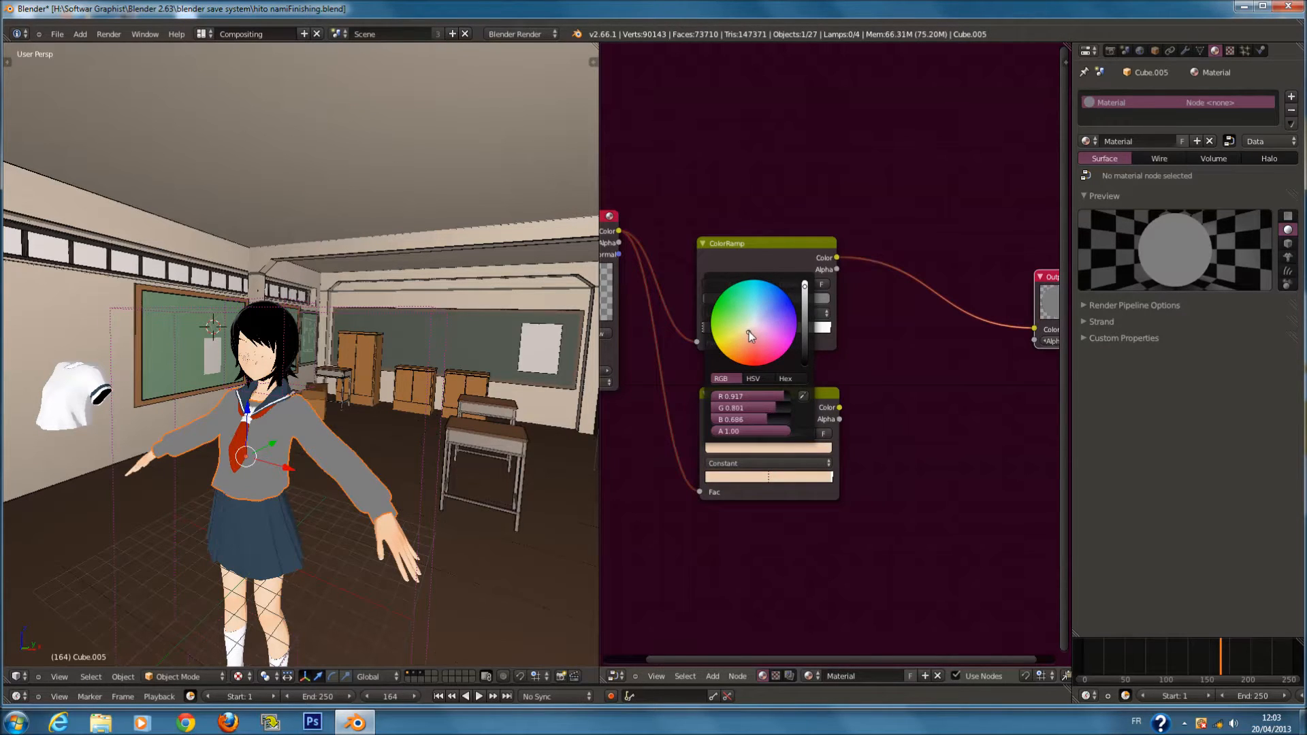
Shift the lower ColorRamp's stops so peach fills about the first half and white fills the rest
click(832, 477)
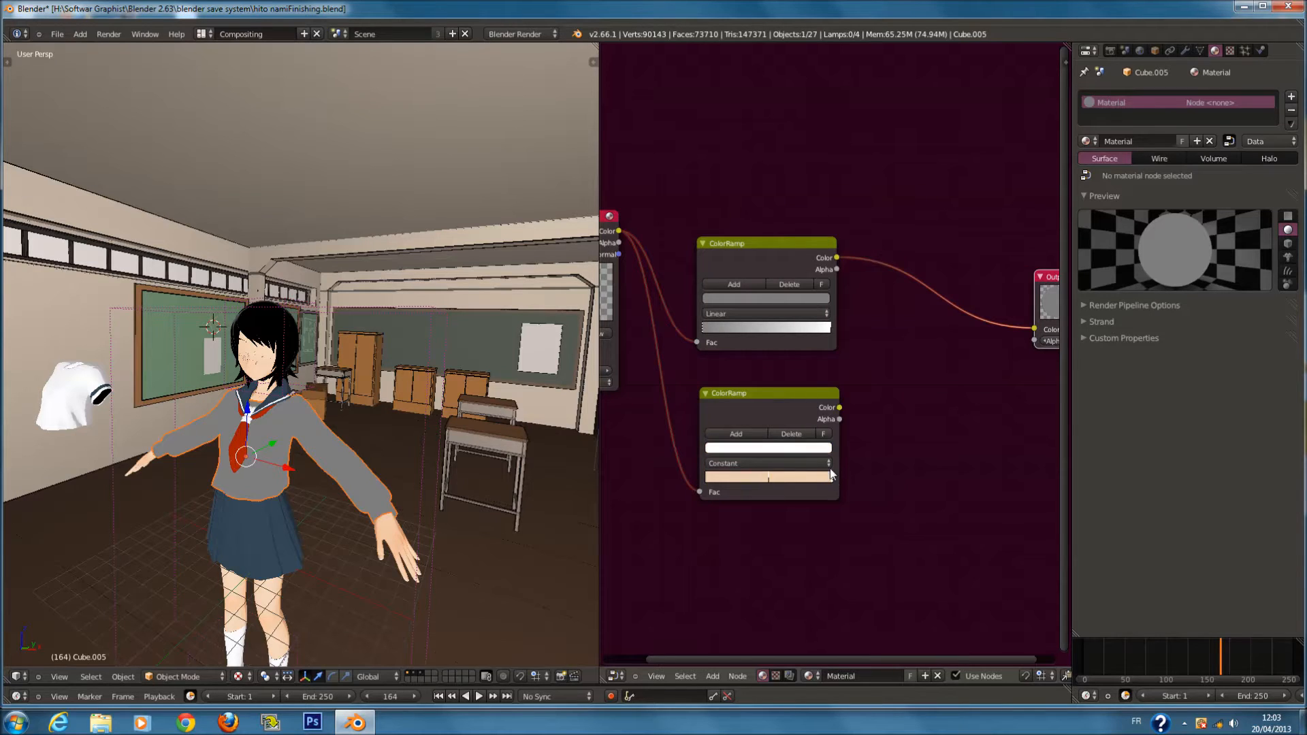
click(822, 448)
drag(830, 476, 652, 489)
drag(788, 479, 781, 479)
Reposition the Output node, connect the lower ColorRamp's Color to it, and check the shading on the shirt
key(g)
click(790, 418)
drag(840, 408, 969, 355)
scroll(327, 479, up, 3)
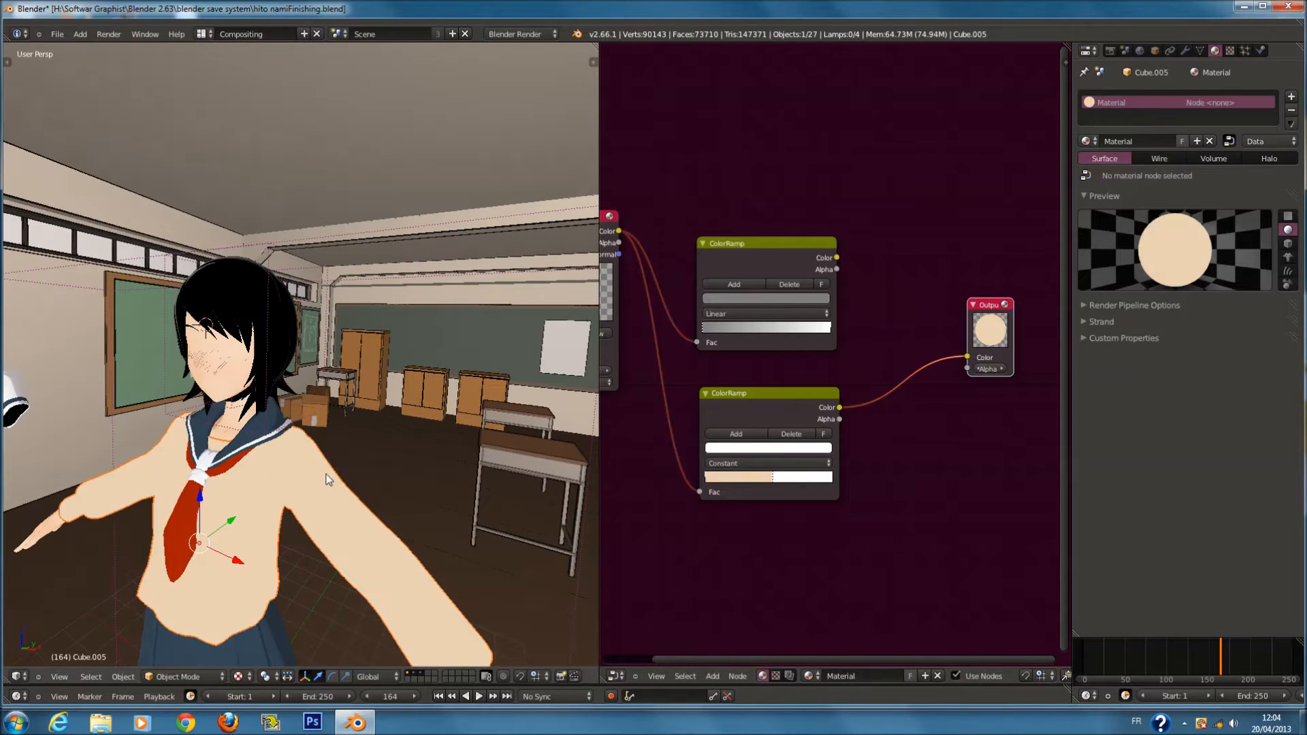
middle_drag(327, 479, 336, 522)
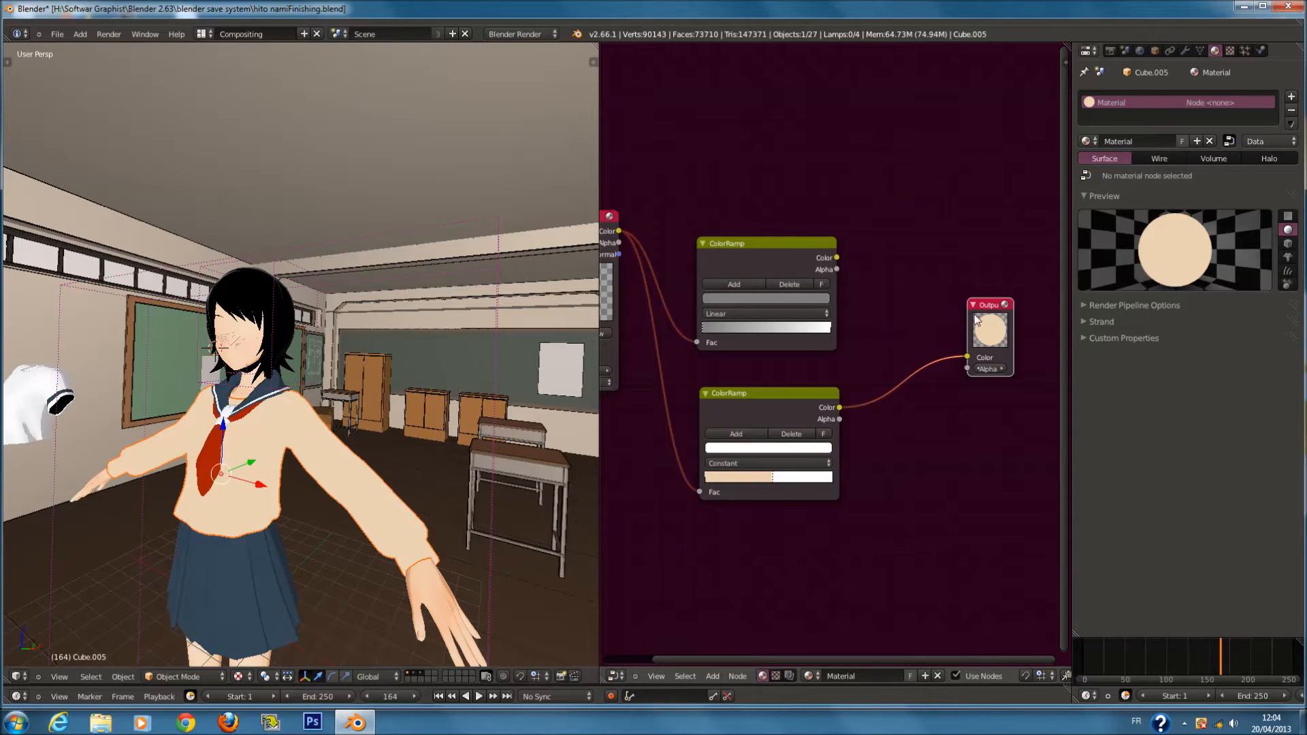
Add a Mix node before the Output and connect the upper ColorRamp's Color to its Color1 input
drag(991, 320, 1052, 320)
scroll(893, 377, down, 1)
key(shift+a)
mouse_move(880, 381)
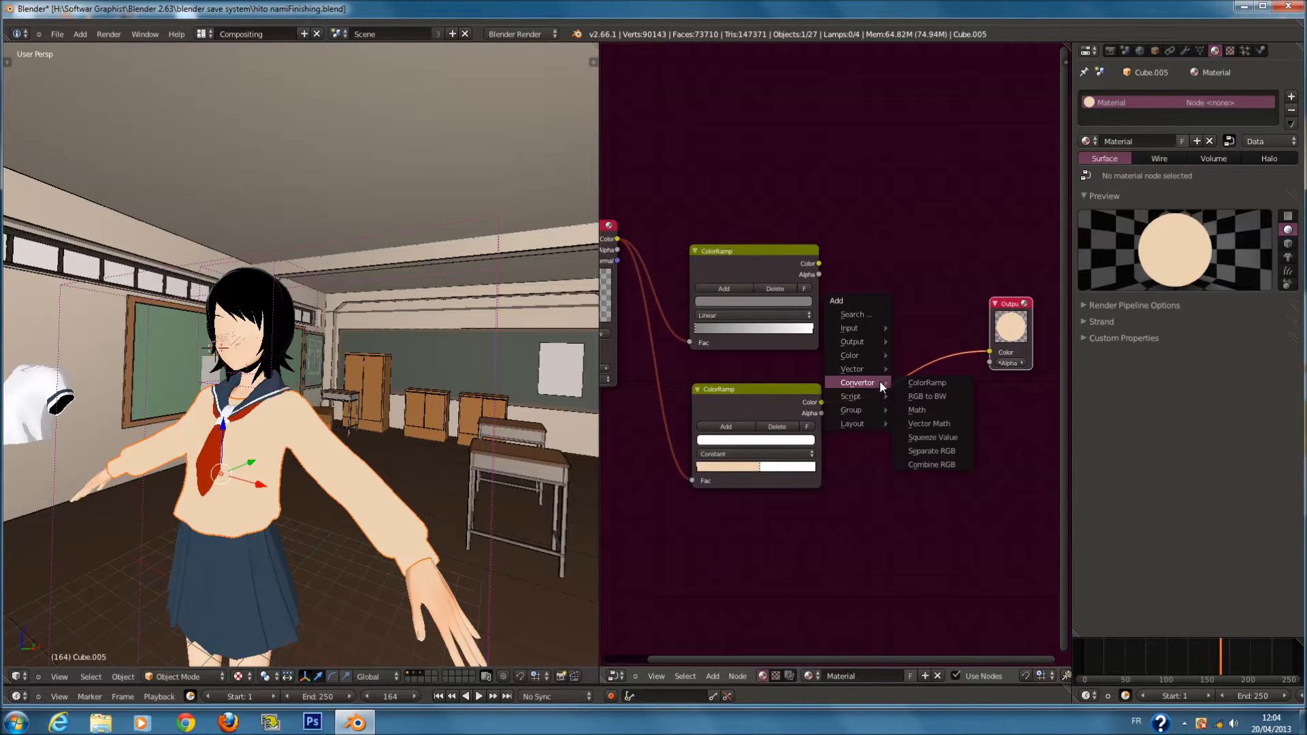
mouse_move(859, 356)
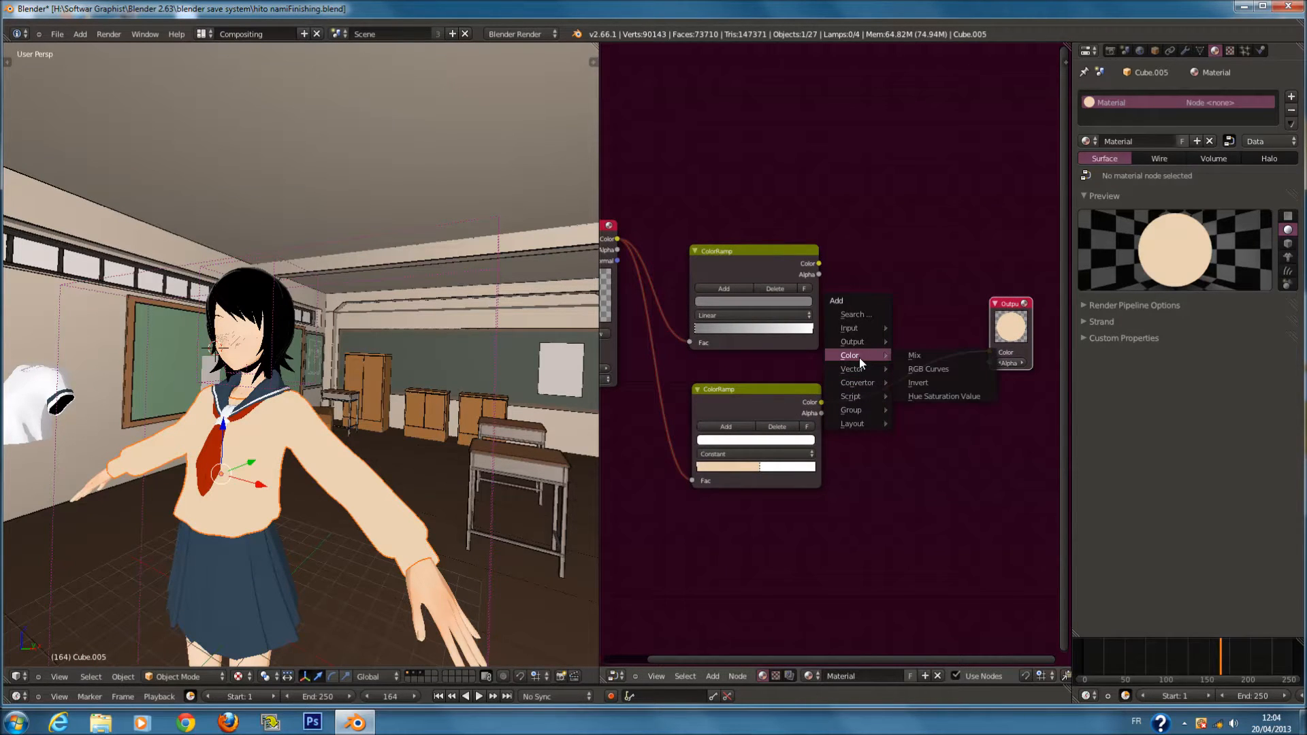
click(918, 358)
click(921, 313)
drag(819, 263, 900, 371)
Try the Add blend type on the Mix node and examine the shirt from another angle
click(925, 333)
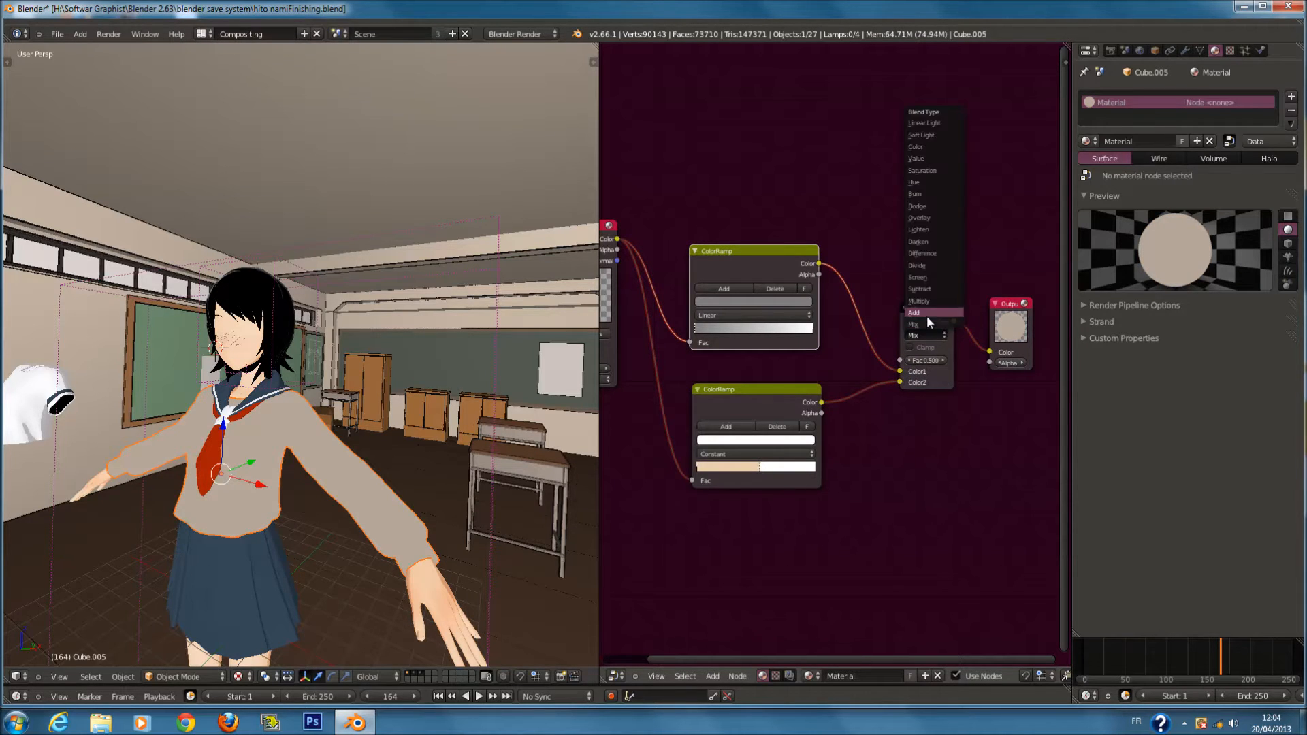
click(926, 315)
middle_drag(494, 495, 463, 512)
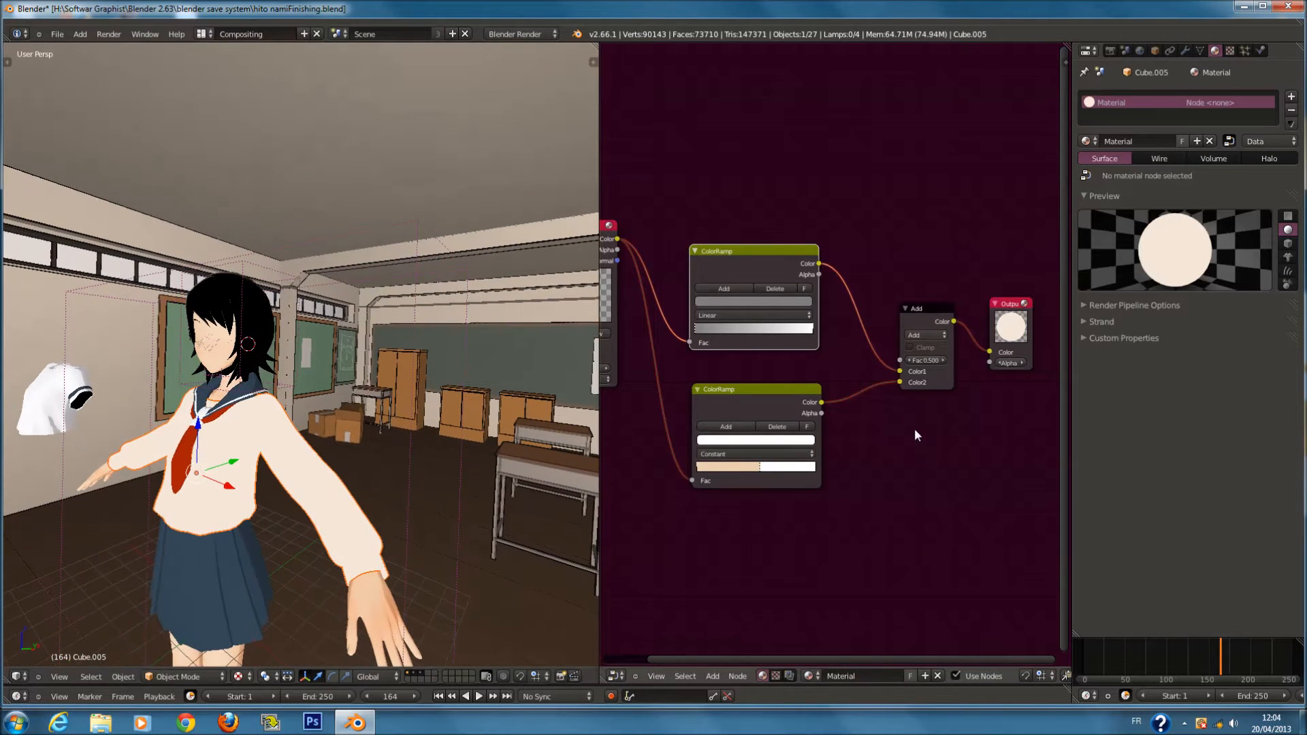
Disconnect the lower ColorRamp from the Add node, move the node up, and set its blend type to Multiply
drag(900, 382, 885, 395)
drag(919, 305, 912, 284)
click(913, 299)
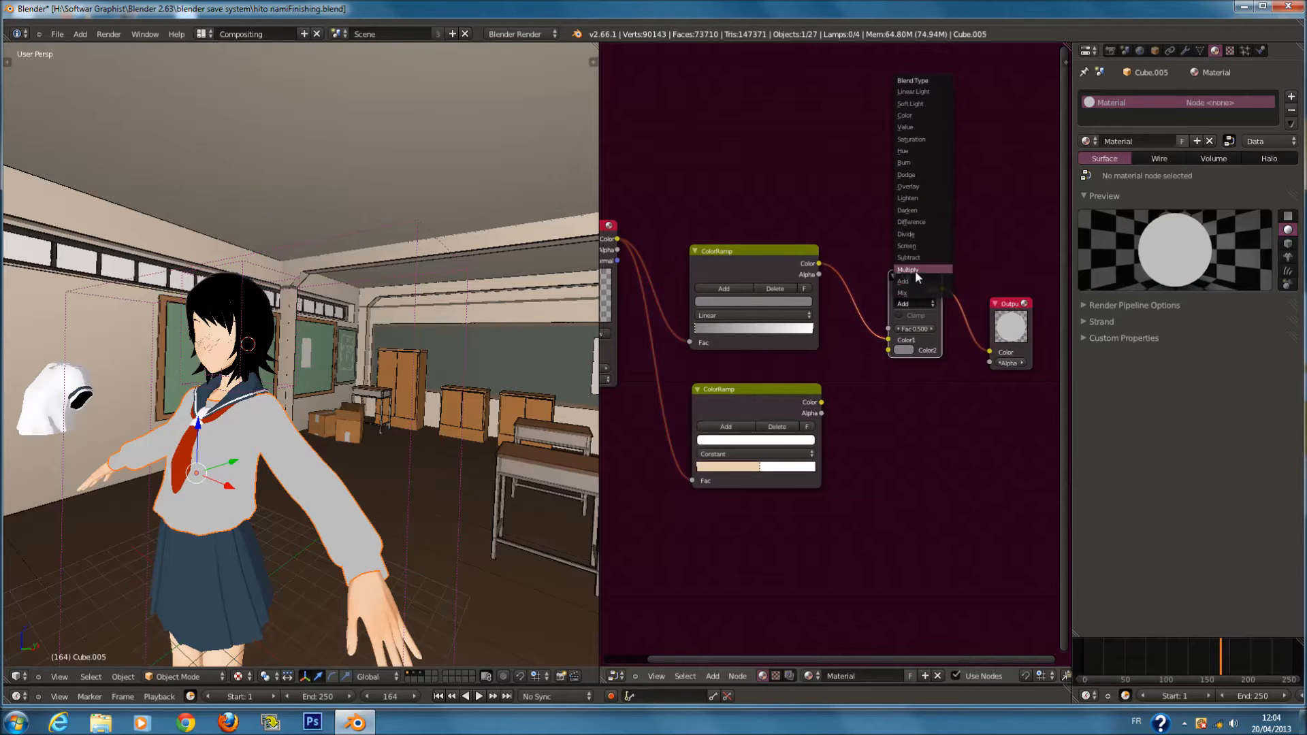
click(915, 271)
Duplicate the Multiply node below the original and set the upper Multiply's factor to 1.000
key(shift+d)
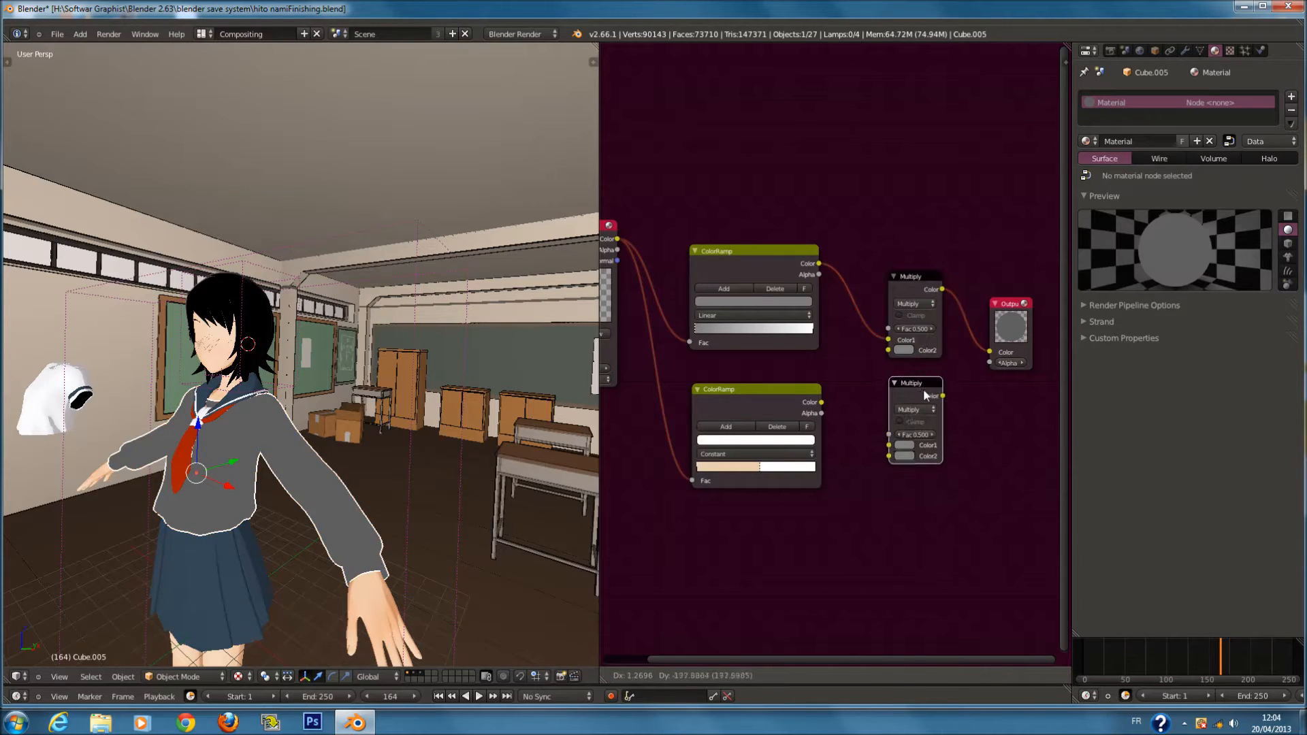
drag(920, 328, 714, 347)
mouse_move(465, 370)
mouse_down()
mouse_move(767, 382)
mouse_move(426, 381)
mouse_up()
click(918, 329)
text(&)
click(917, 330)
text(1)
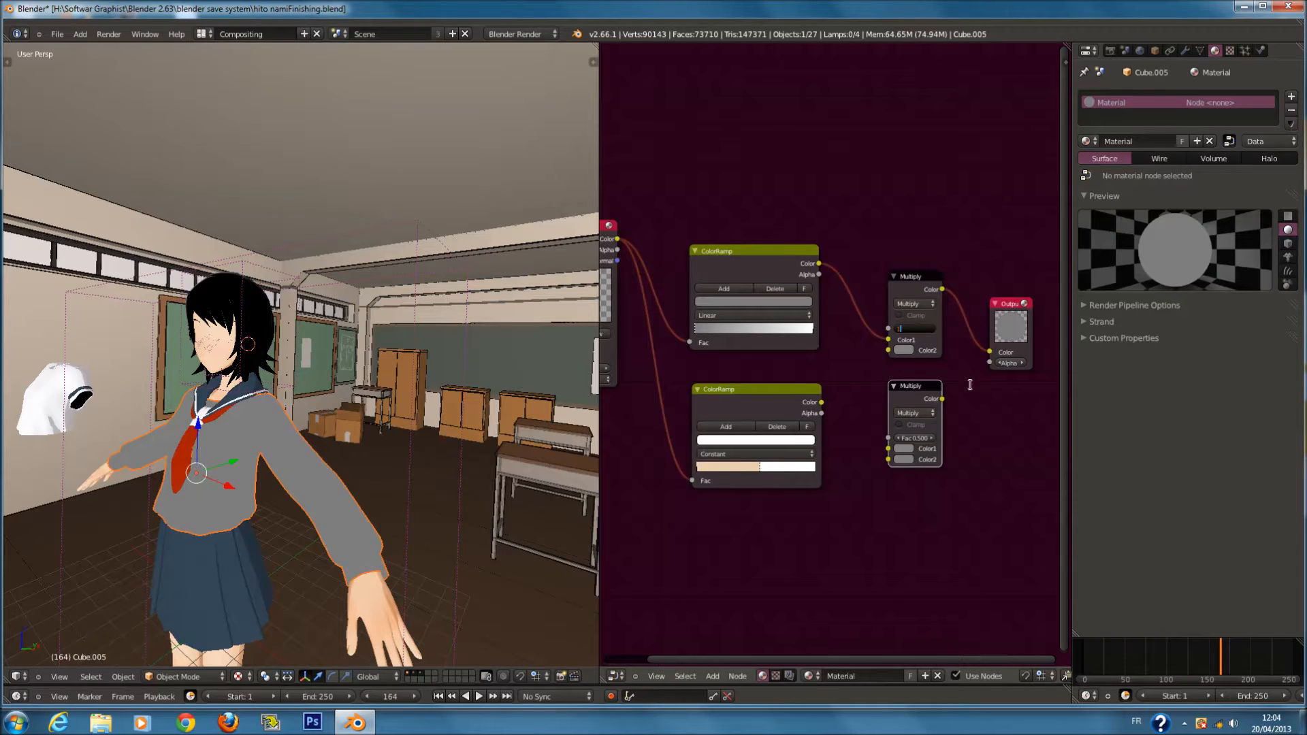
key(Return)
Route the lower ColorRamp through the lower Multiply node's Color1 into the Output and set that node's factor to 1.000
drag(876, 439, 888, 448)
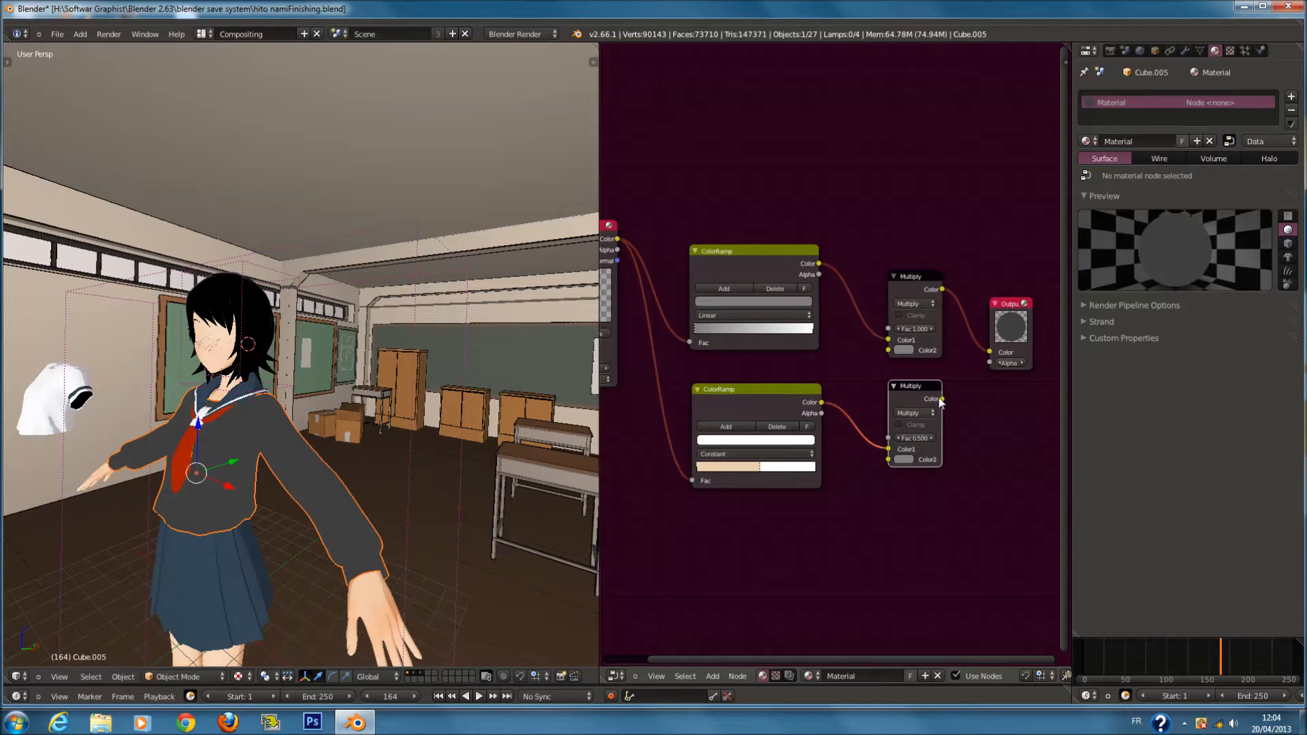
drag(984, 354, 988, 353)
click(924, 438)
text(1)
key(Return)
drag(916, 439, 1287, 437)
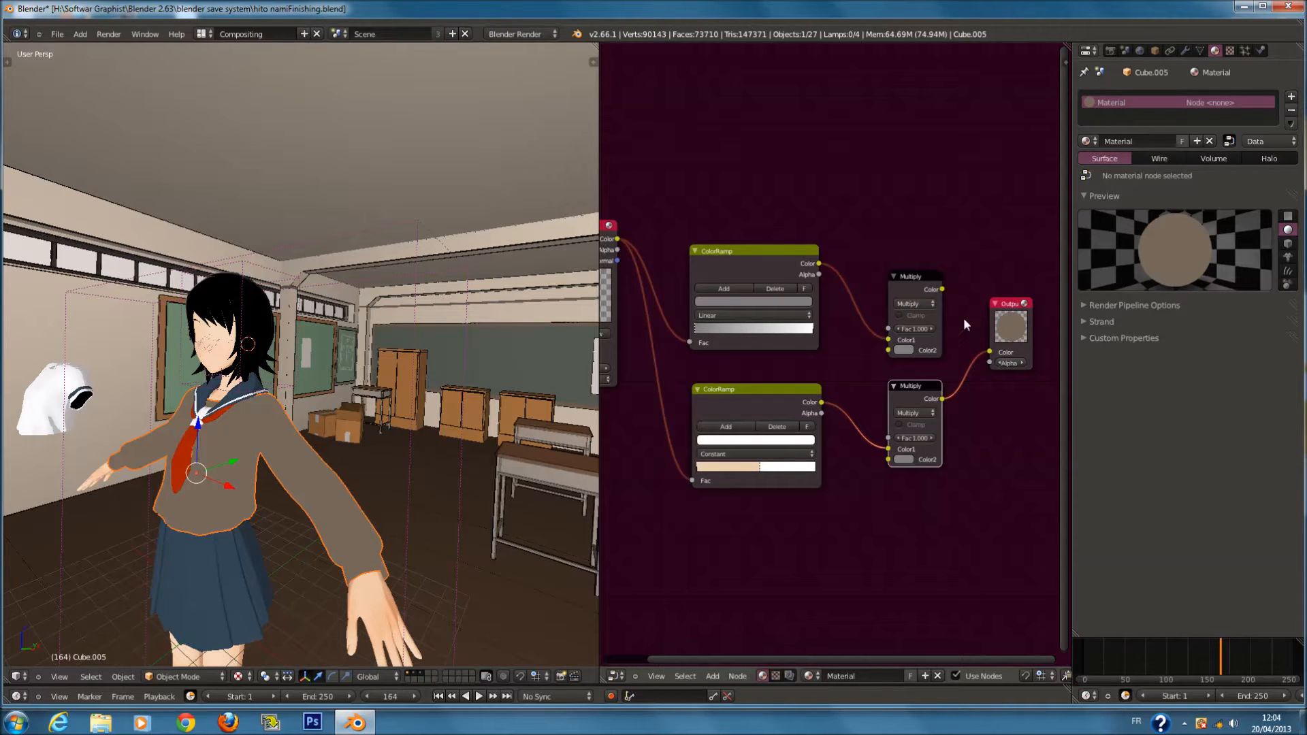
Reconnect the upper Multiply to the Output and insert a duplicate of the lower Multiply node on that link
drag(991, 352, 991, 354)
middle_drag(995, 381, 889, 388)
drag(908, 331, 1031, 349)
click(814, 398)
key(shift+d)
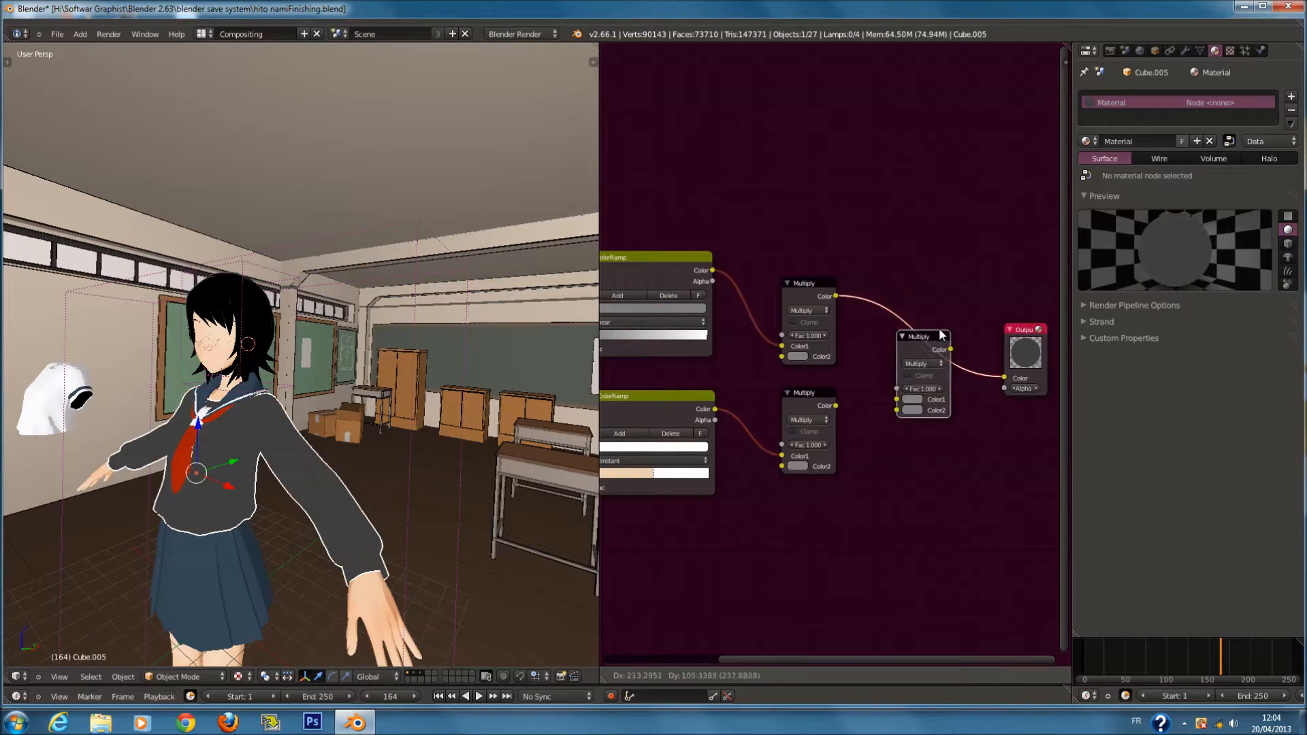
click(922, 329)
Change the inserted node's blend type to Mix and connect the lower Multiply's Color to its Color2 input
click(921, 347)
click(921, 337)
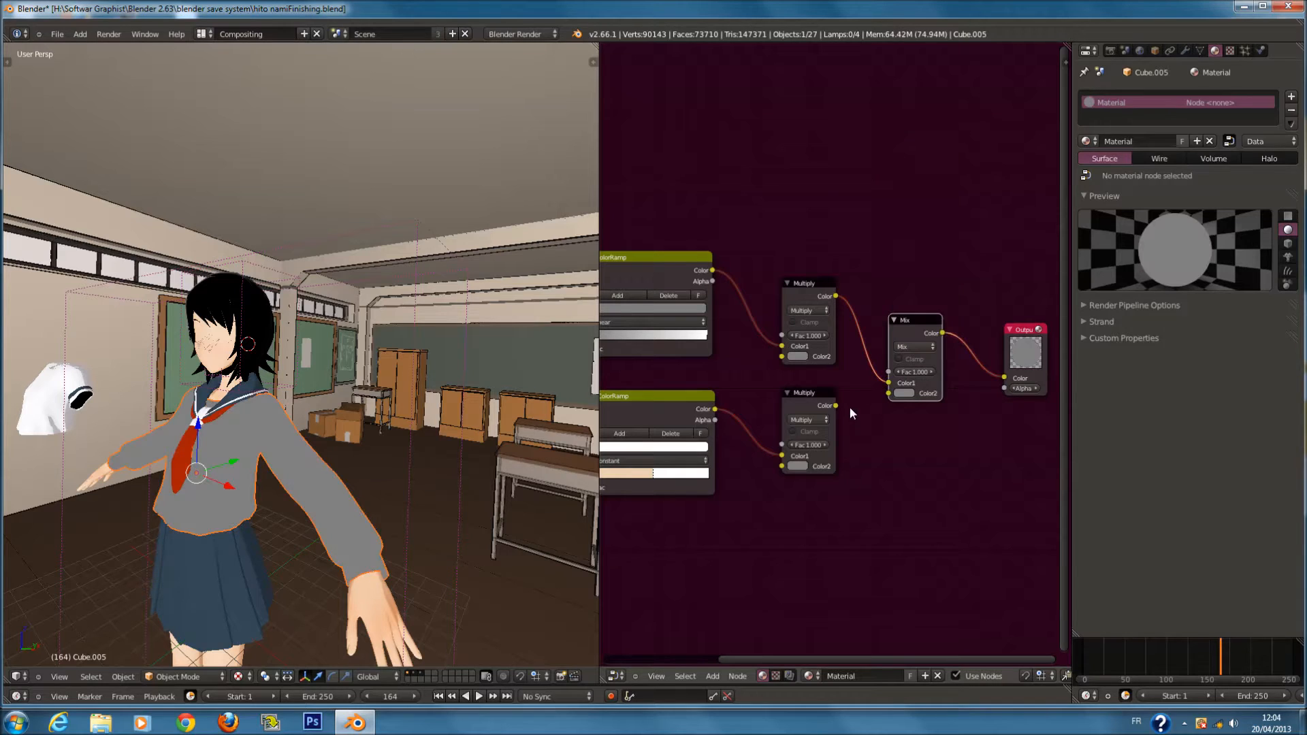
drag(836, 406, 903, 396)
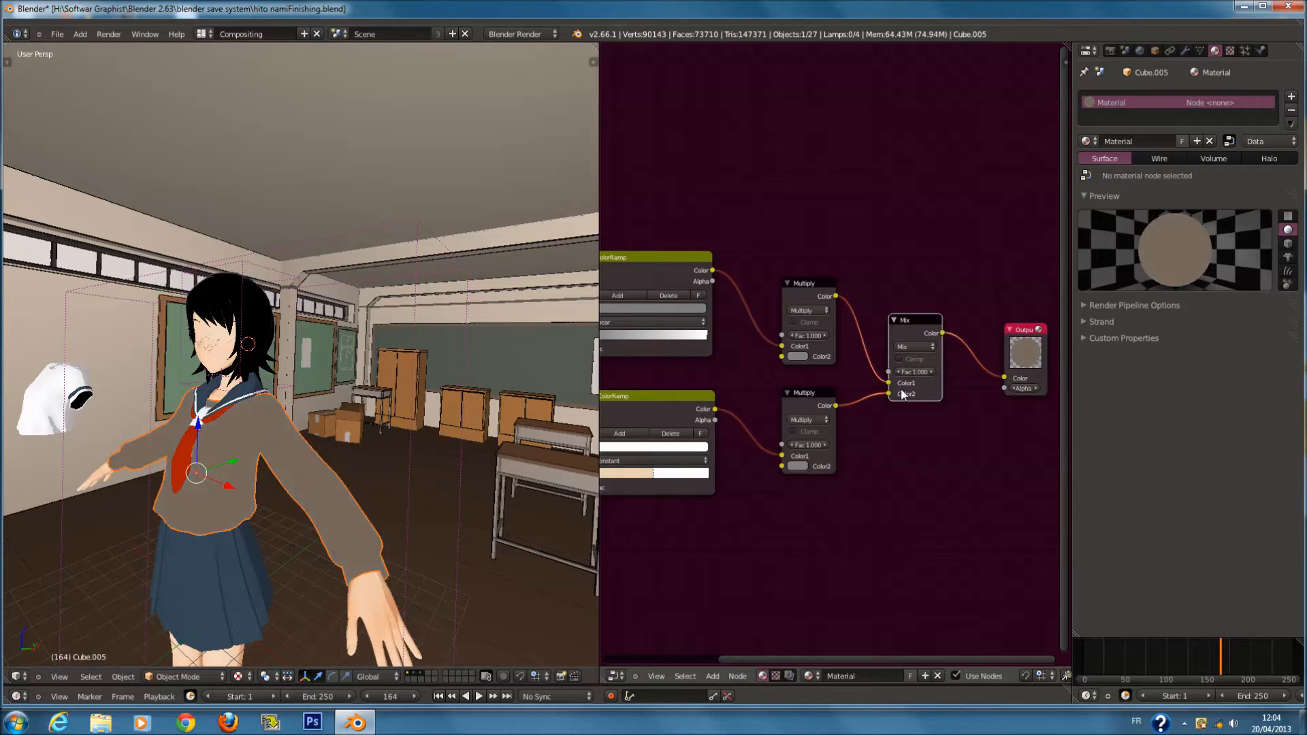
Set the Mix node's factor to 0.600
click(898, 373)
click(899, 373)
click(899, 373)
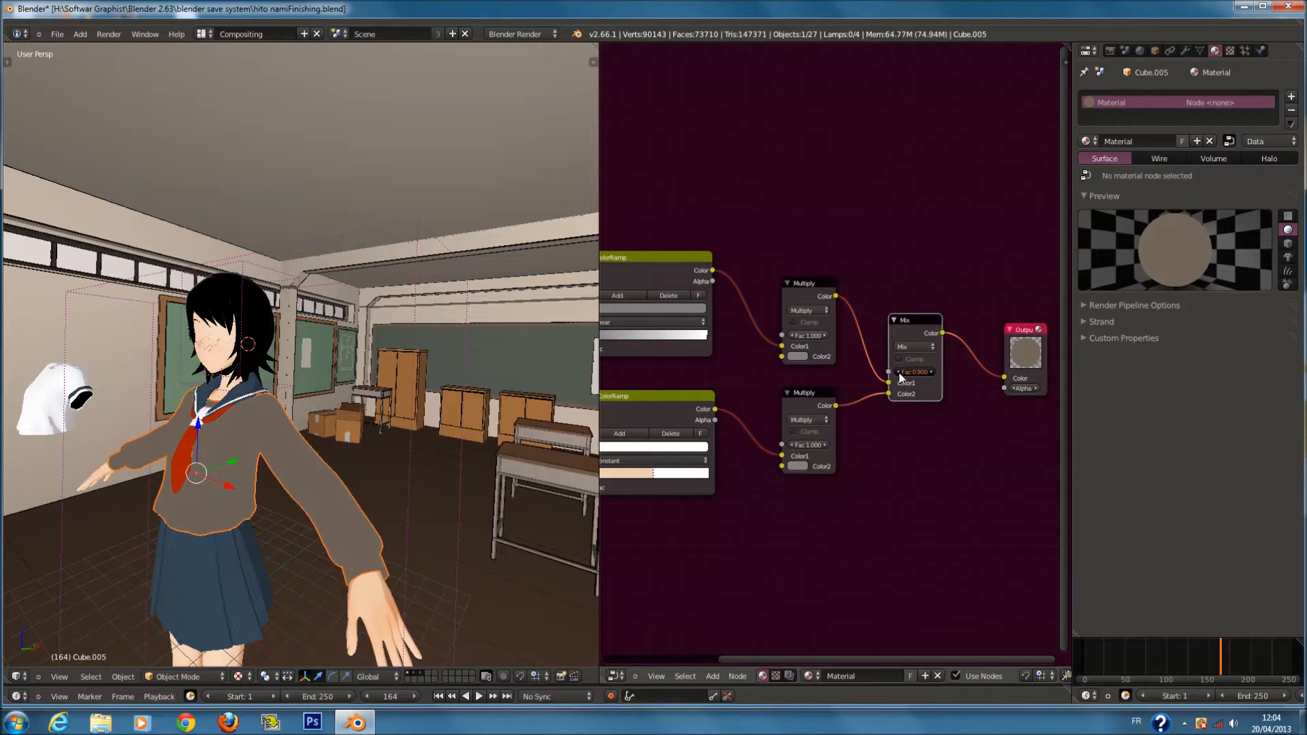
click(899, 373)
click(899, 373)
click(931, 372)
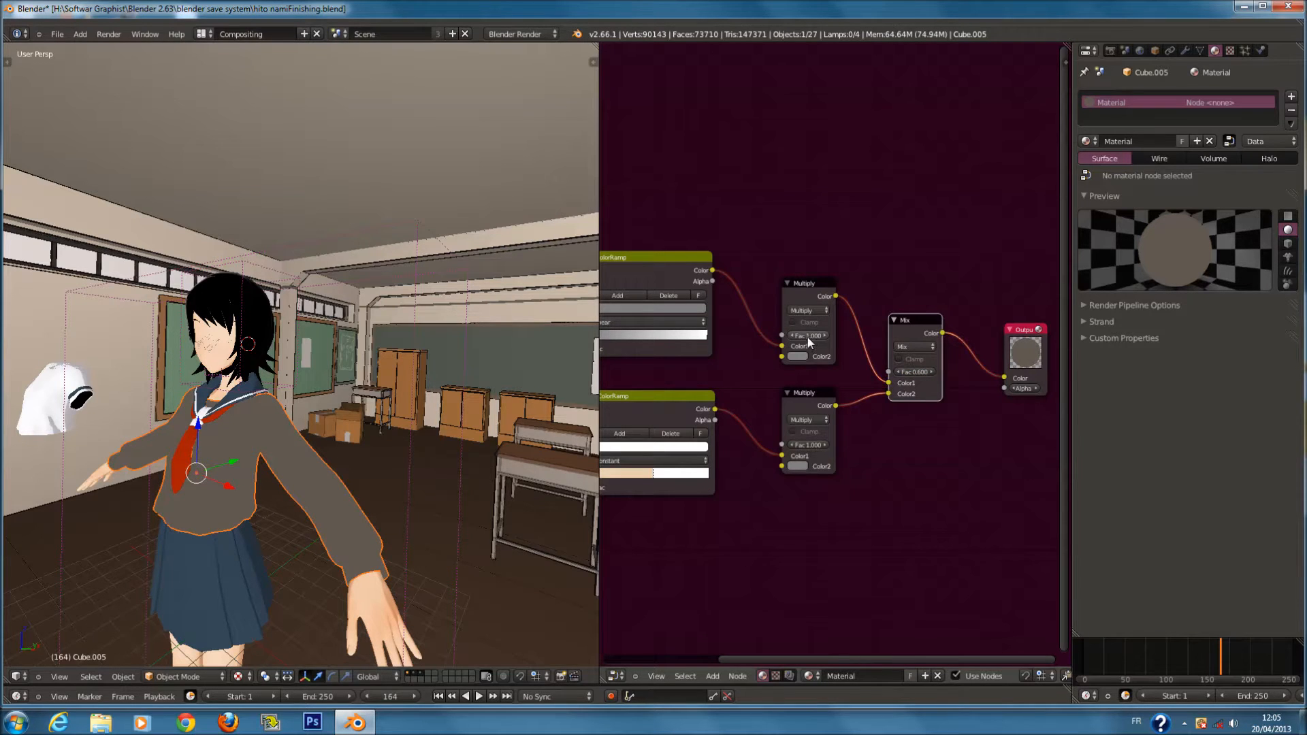
scroll(859, 455, down, 1)
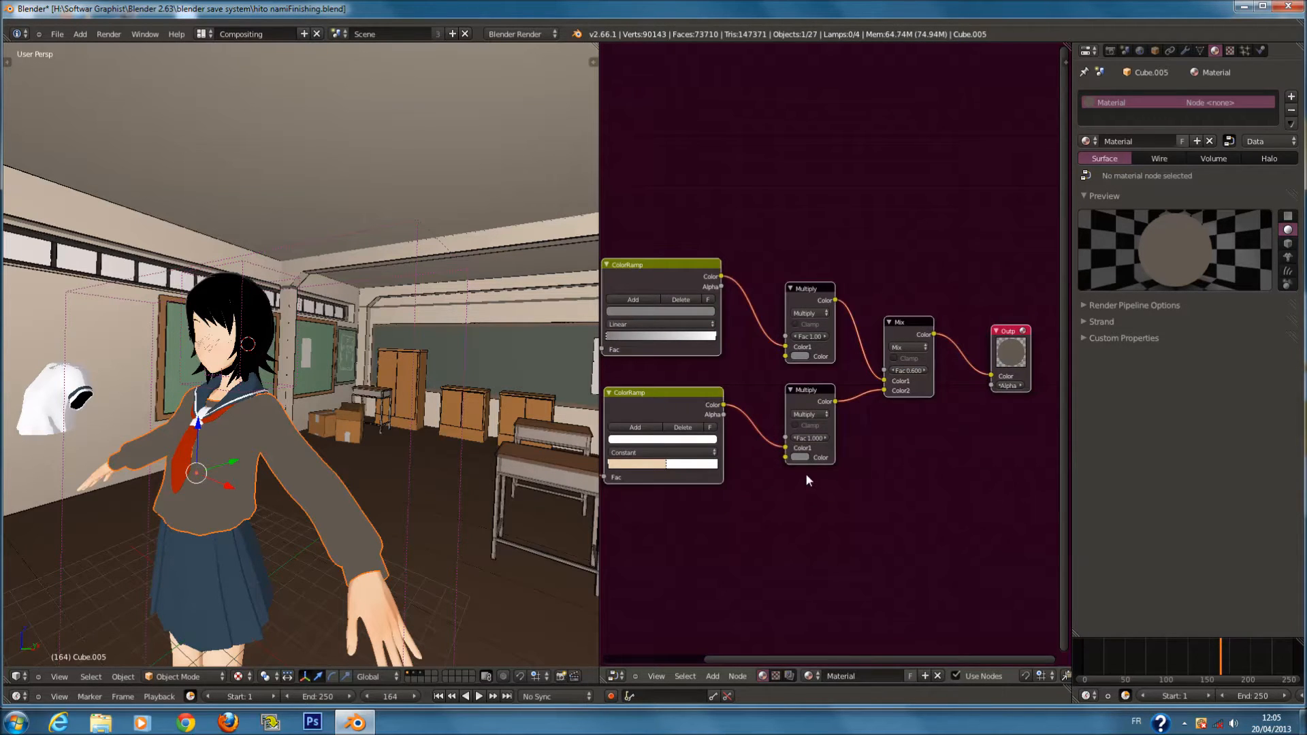
Add a Geometry input node and place it below the Material node in the shirt's node tree
scroll(806, 473, down, 1)
middle_drag(834, 474, 923, 479)
key(a)
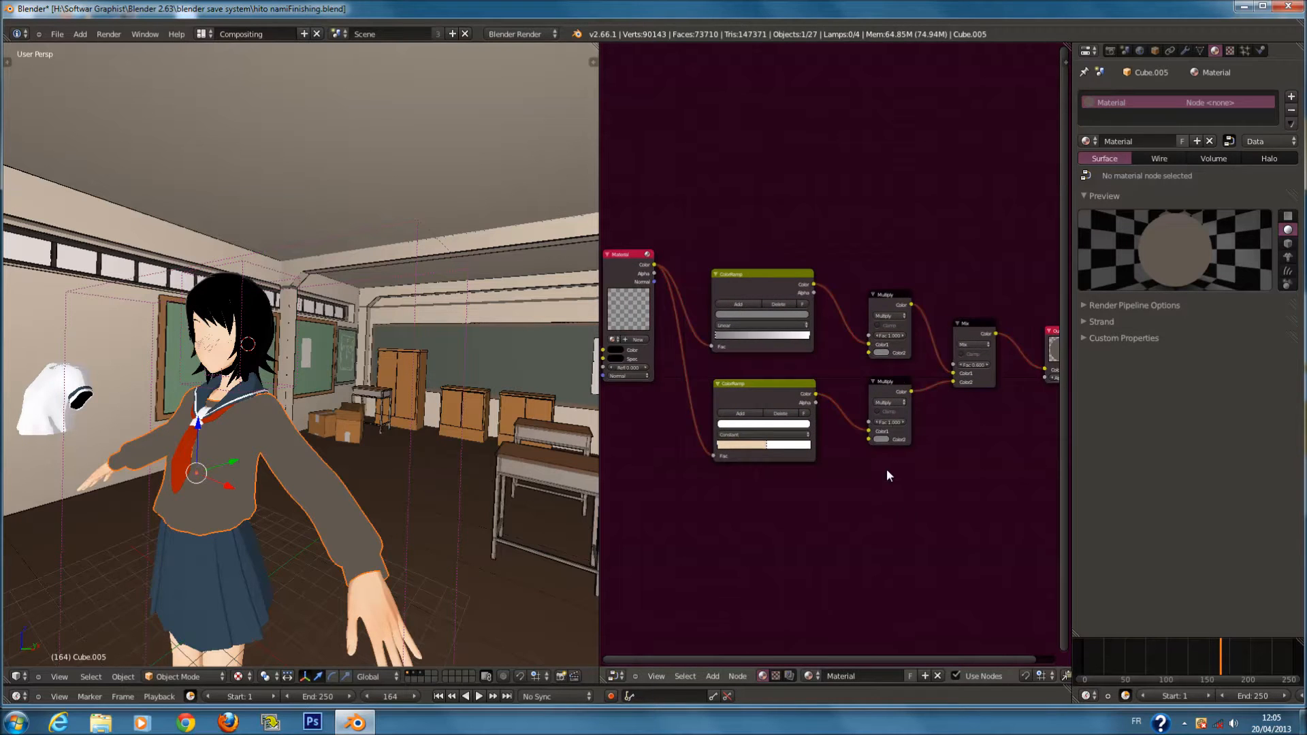
scroll(886, 470, up, 1)
middle_drag(832, 457, 852, 410)
key(shift+a)
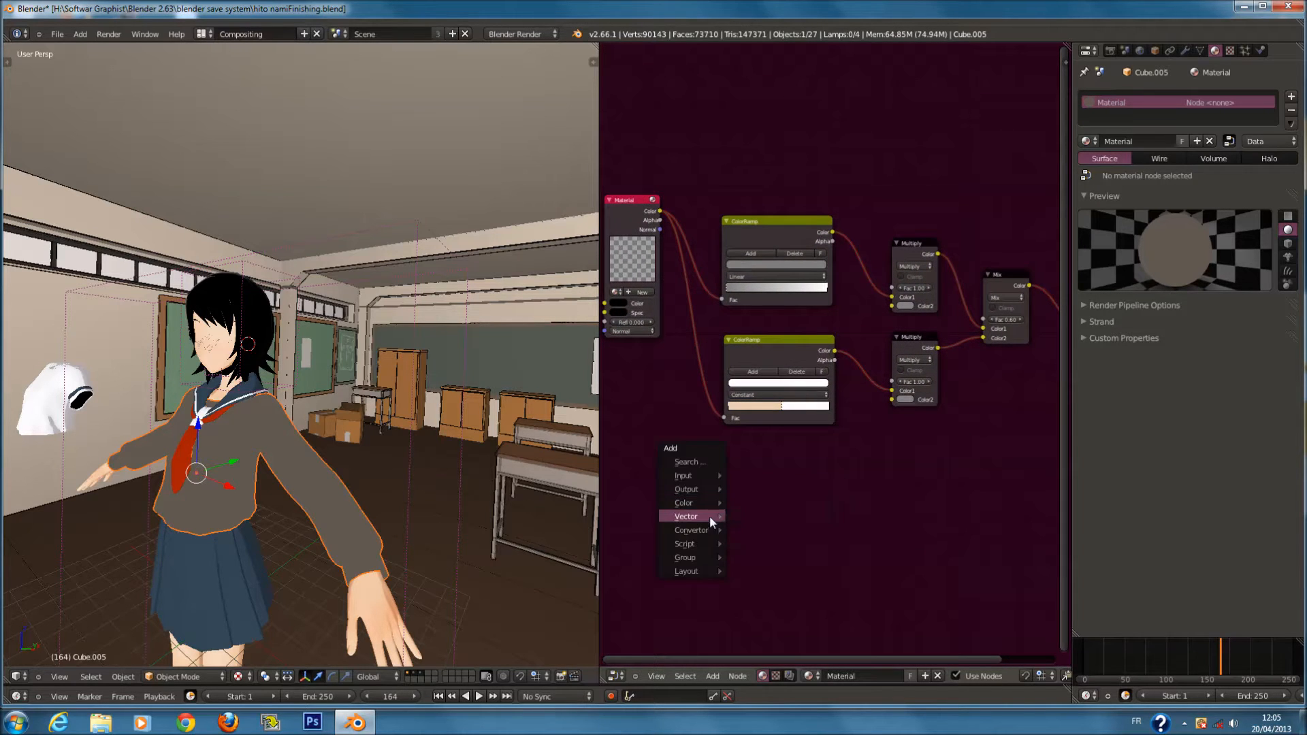
mouse_move(701, 505)
mouse_move(702, 476)
click(776, 543)
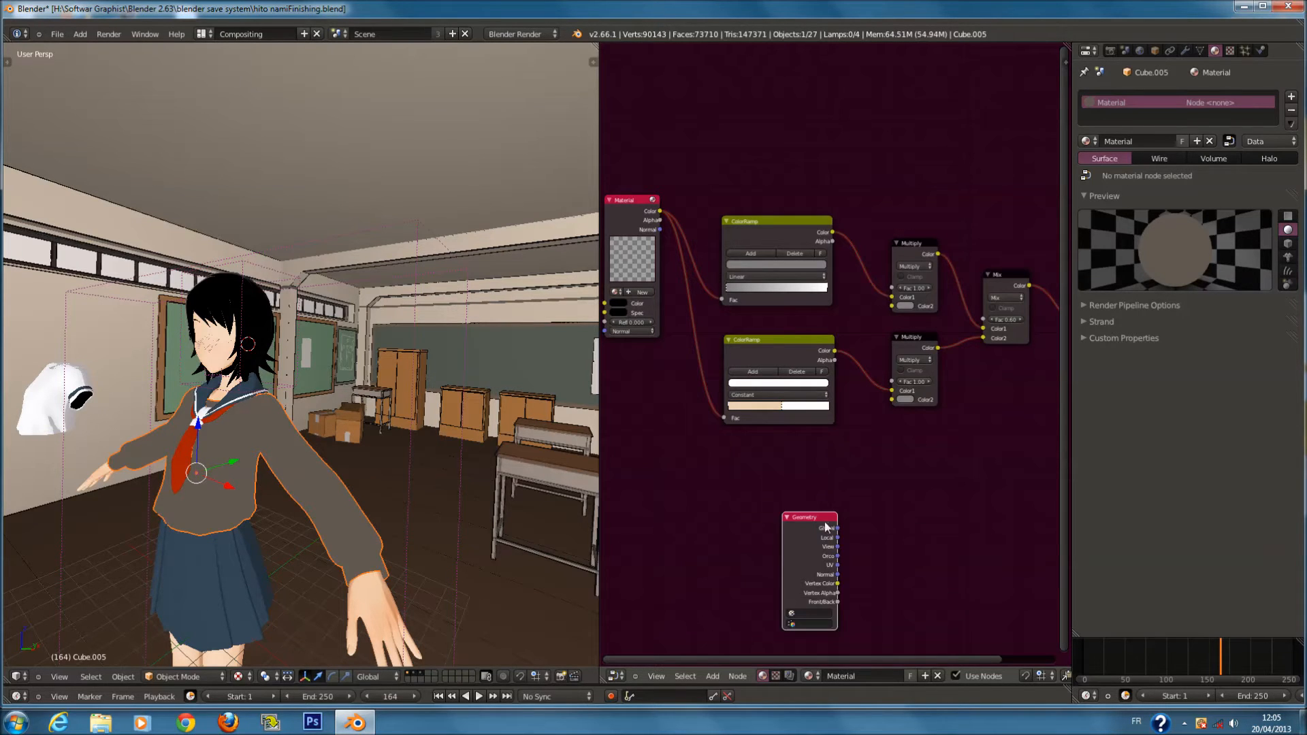
click(644, 515)
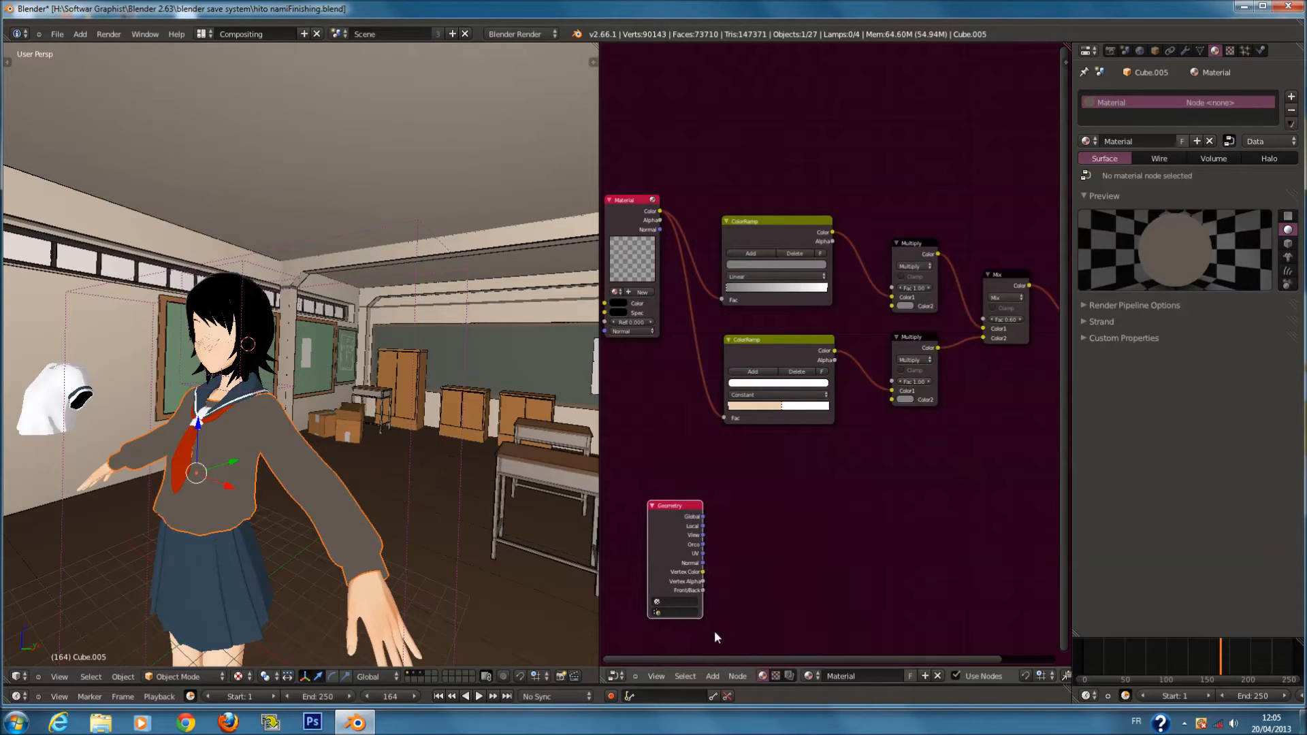
Set the Geometry node's vertex color layer to Col and link Vertex Color to Color2 of both Multiply nodes
click(684, 612)
click(697, 518)
middle_drag(706, 542, 770, 533)
mouse_move(734, 524)
mouse_down()
mouse_move(714, 521)
mouse_move(832, 532)
mouse_move(957, 393)
mouse_up()
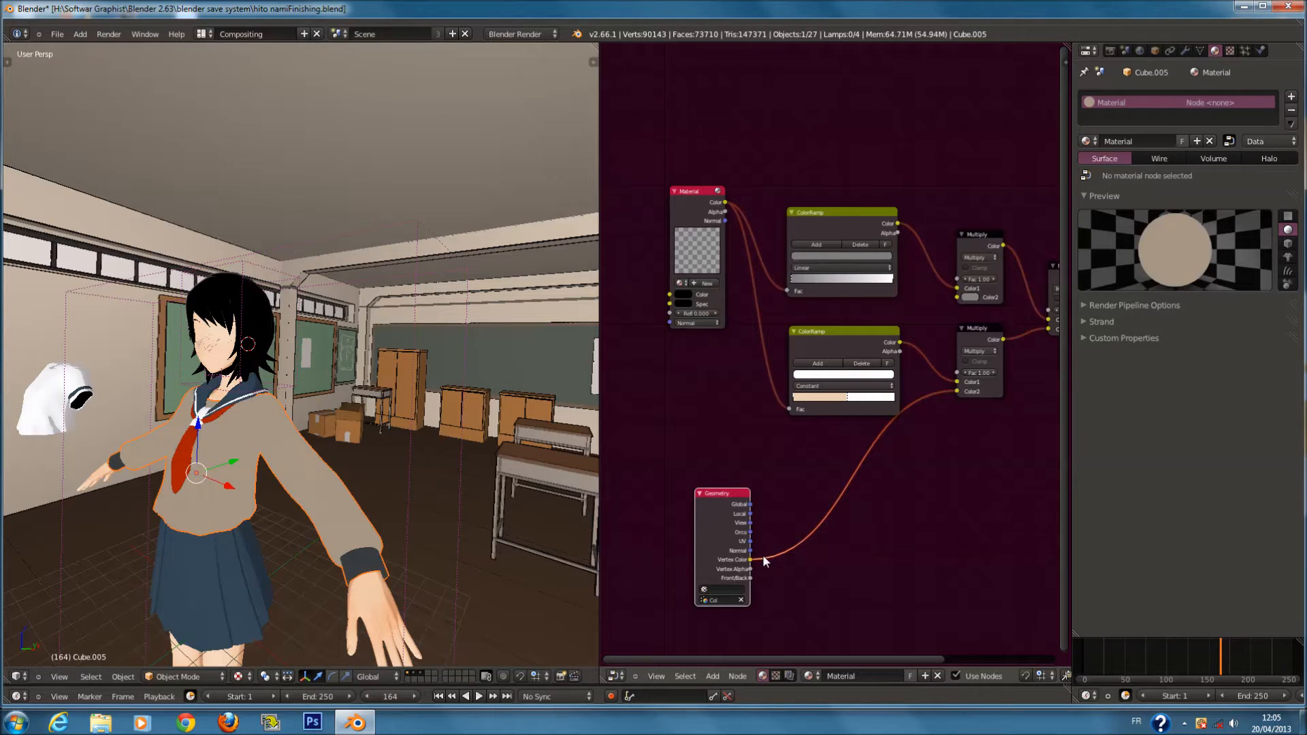
mouse_move(751, 560)
mouse_down()
mouse_move(908, 437)
mouse_move(958, 298)
mouse_up()
Switch the shirt to Vertex Paint mode with Solid viewport shading and bring its sleeve cuff into view
middle_drag(436, 538, 183, 599)
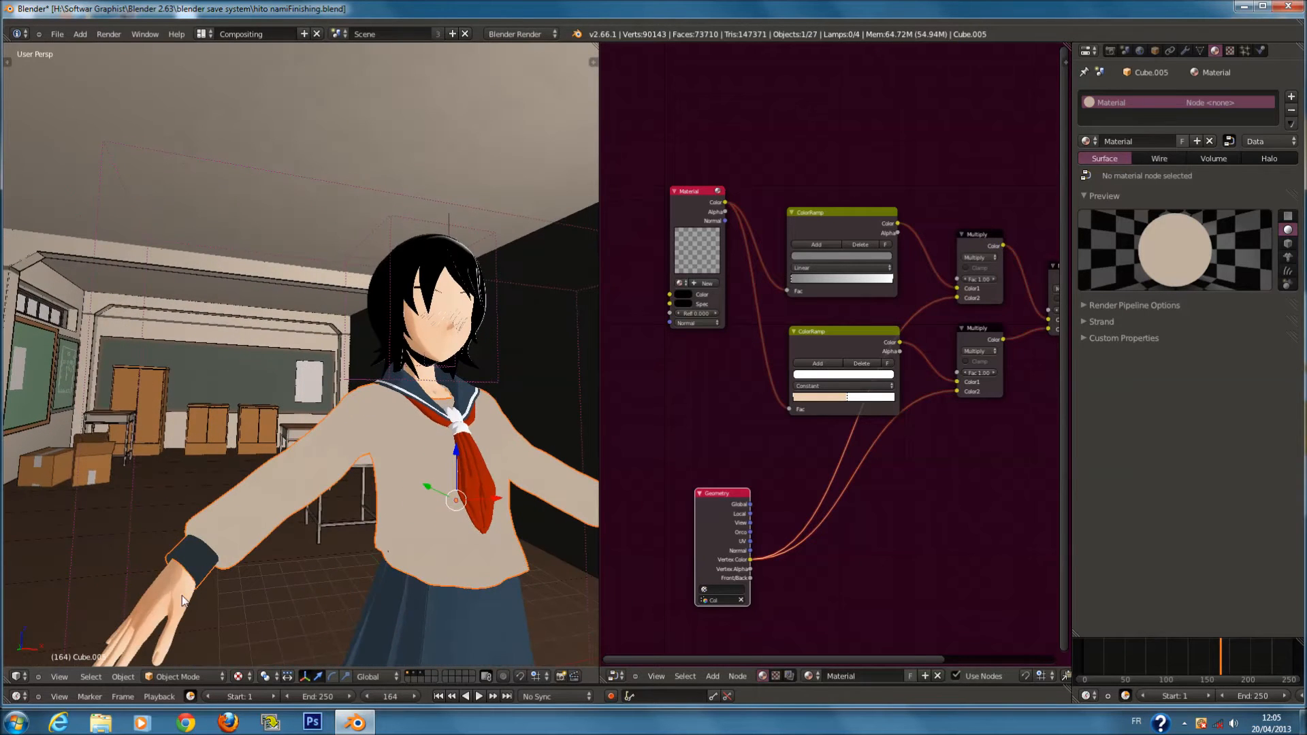
middle_drag(388, 485, 308, 470)
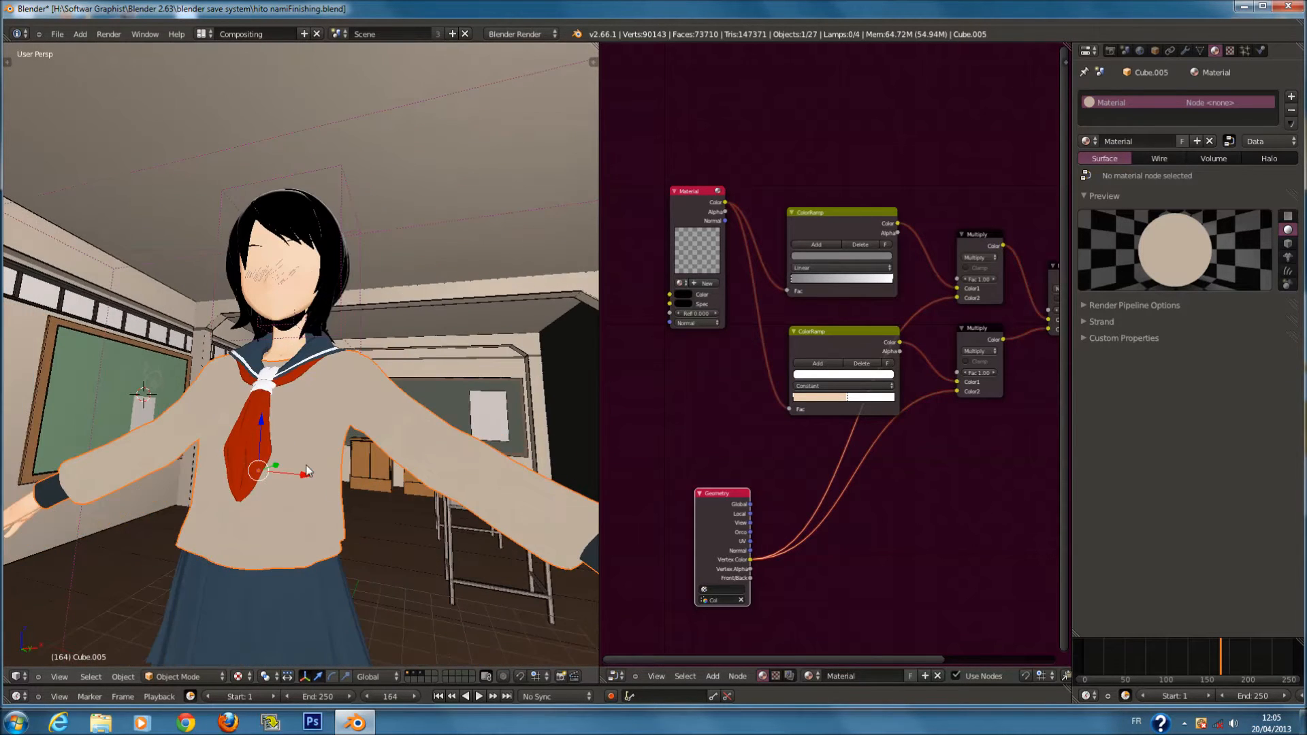
click(211, 675)
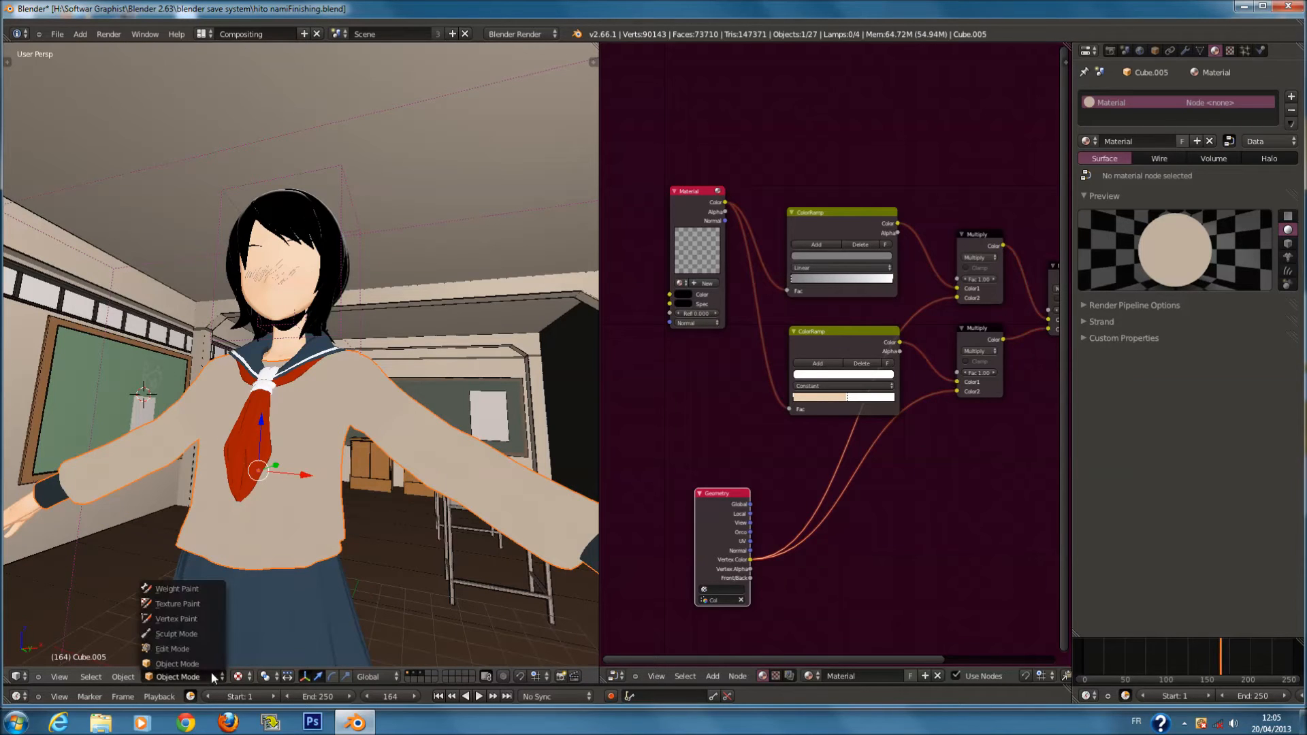
click(203, 619)
middle_drag(316, 579, 345, 550)
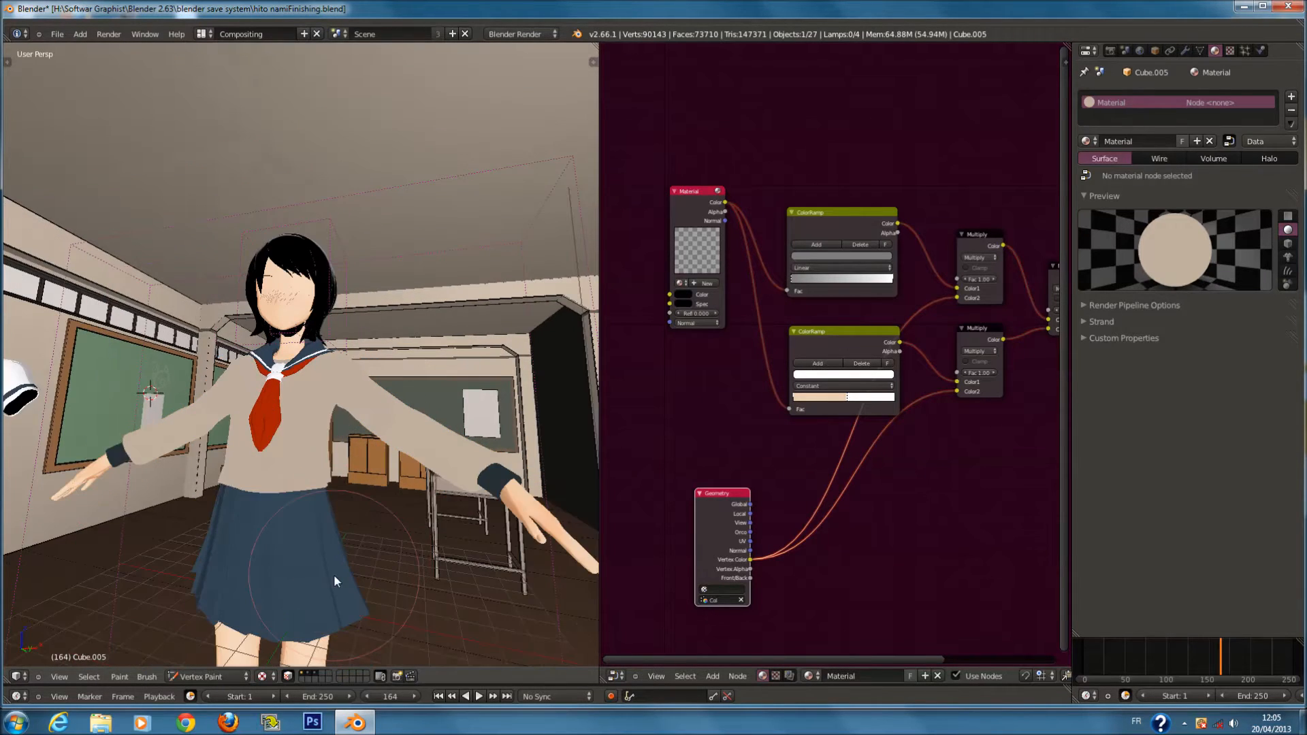
scroll(358, 483, up, 2)
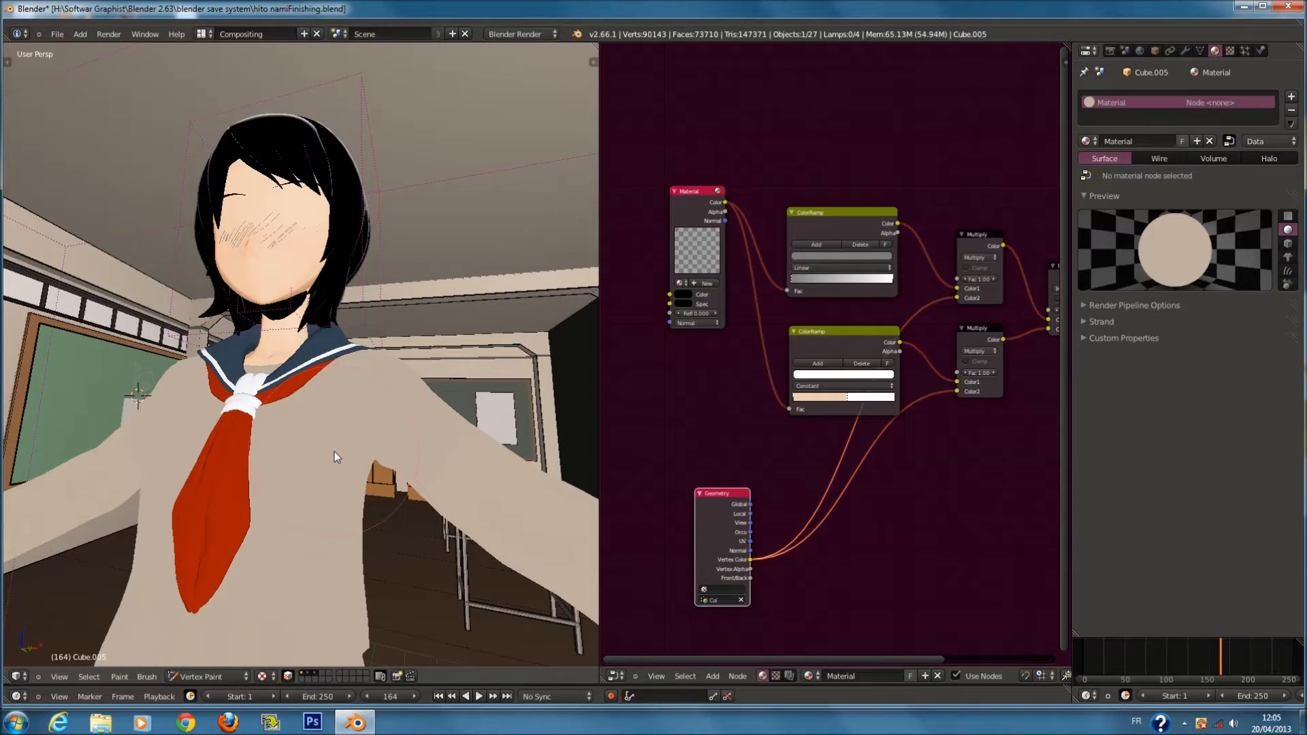
scroll(334, 451, down, 2)
click(265, 676)
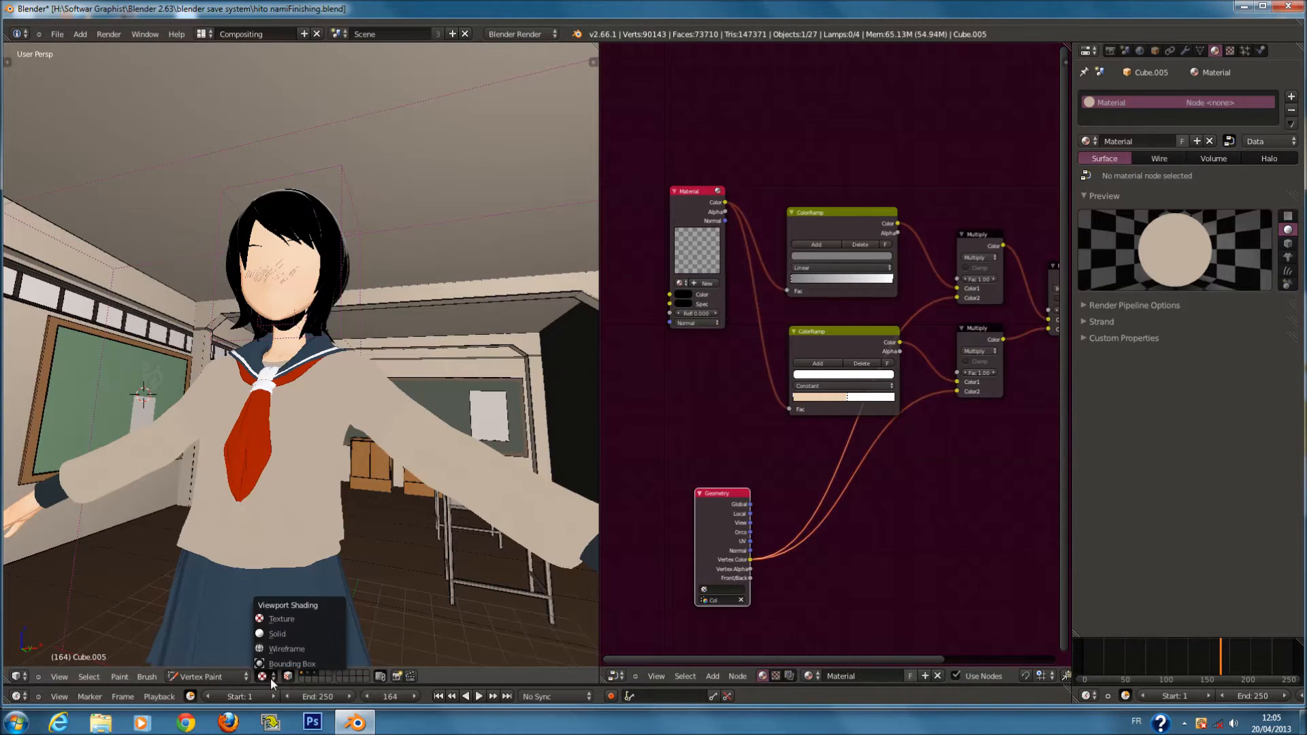
click(287, 634)
mouse_move(319, 463)
middle_down()
mouse_move(379, 477)
mouse_move(323, 512)
middle_up()
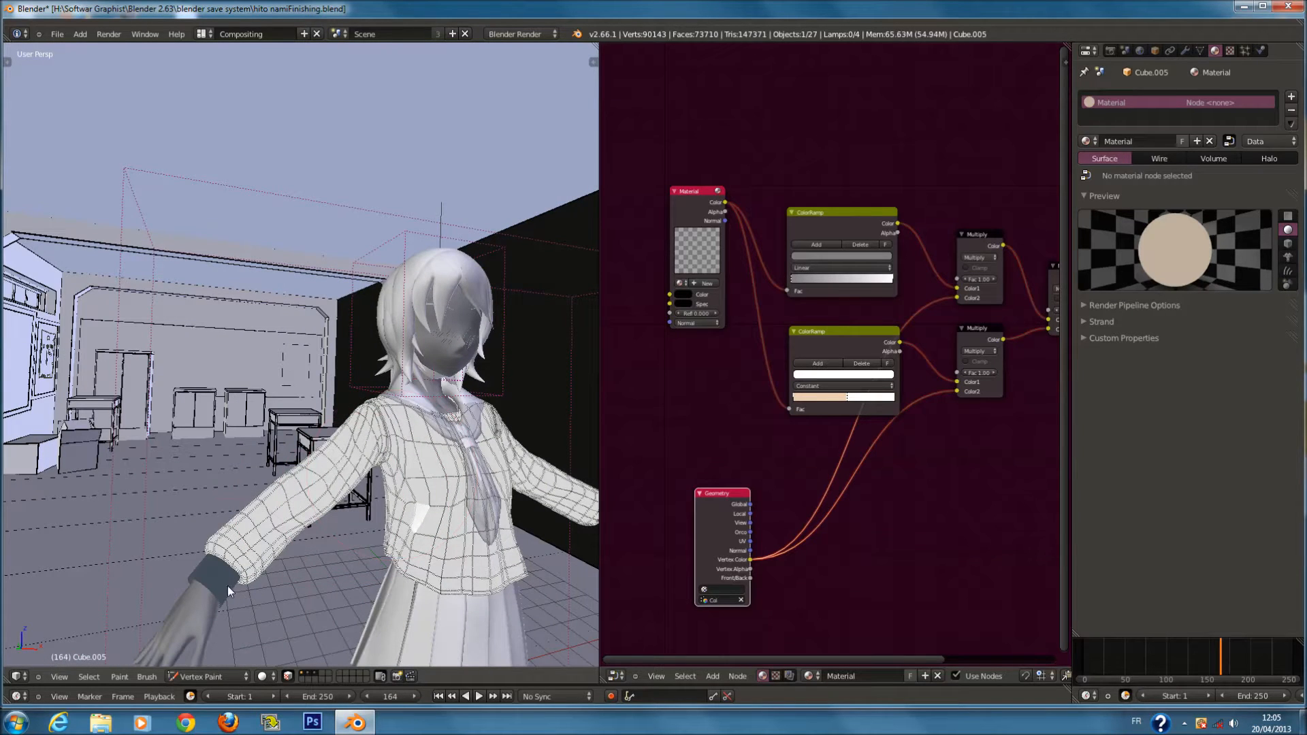
middle_drag(228, 585, 333, 557)
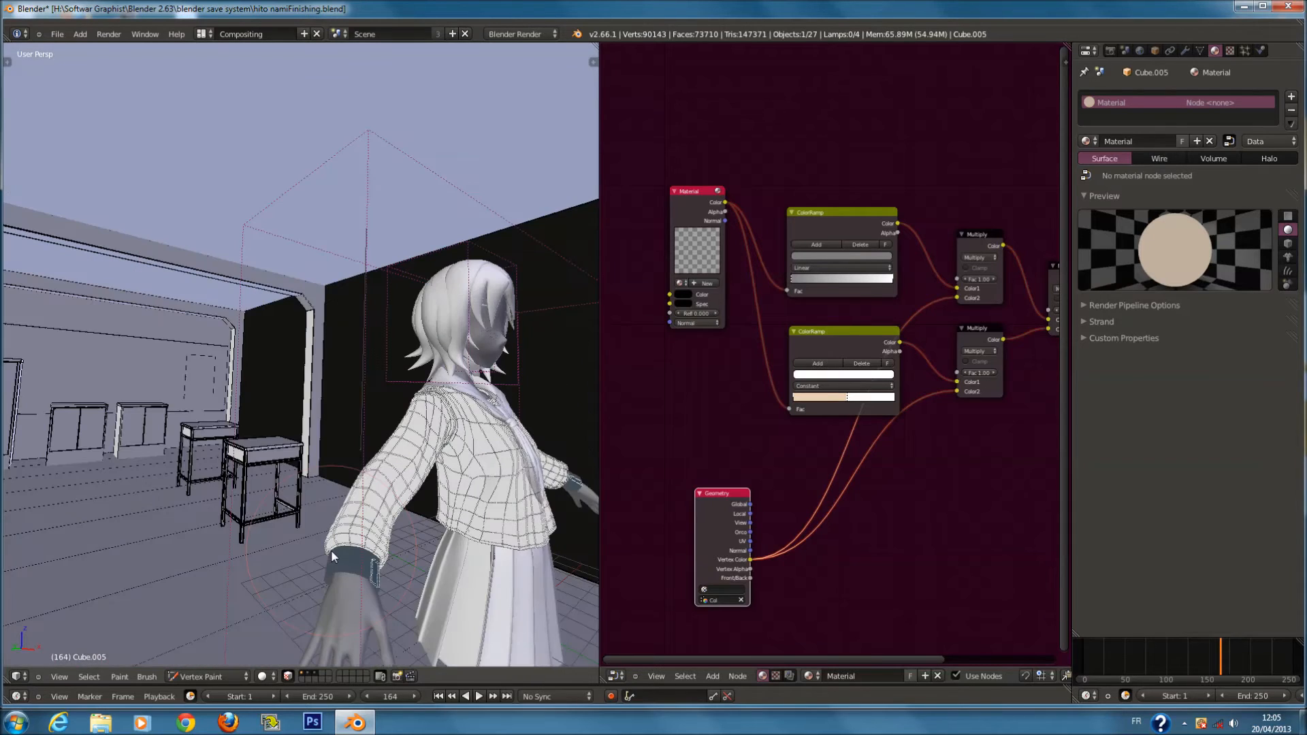
Paint one face of the shirt's sleeve cuff blue and undo the stroke
key(t)
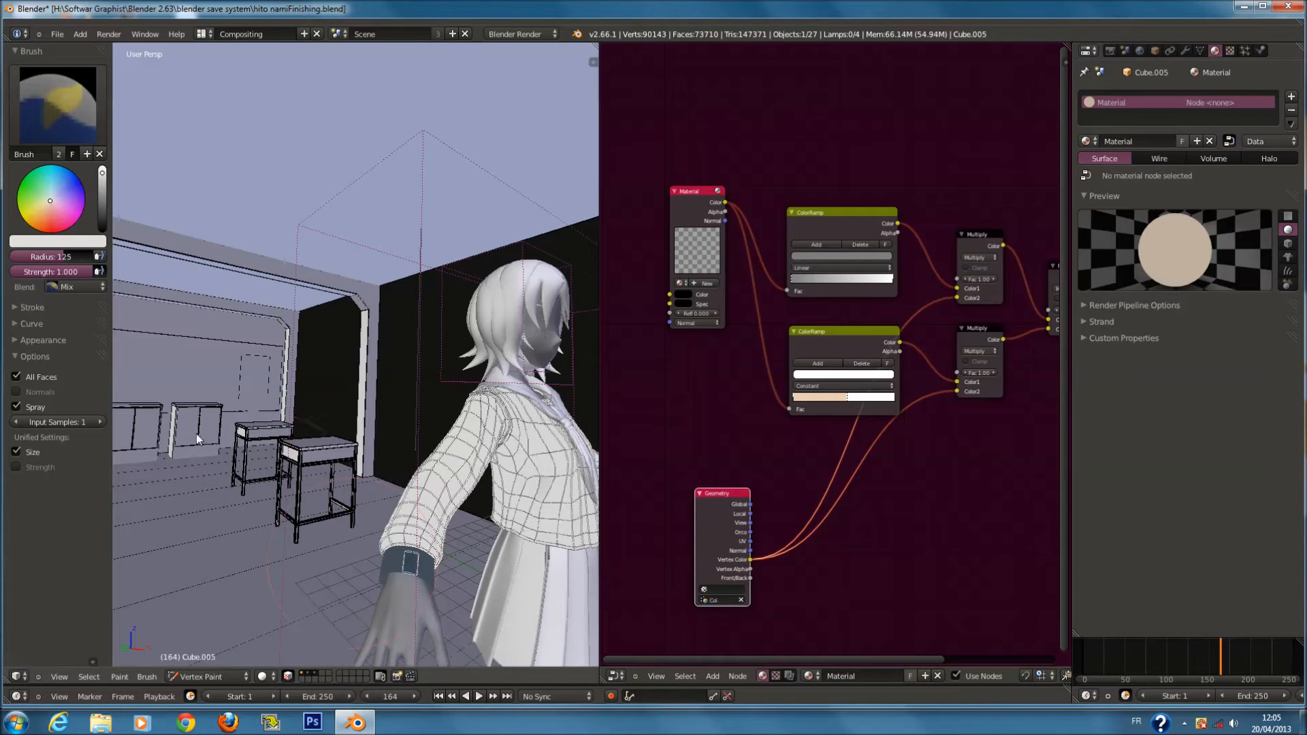
drag(63, 190, 79, 158)
drag(424, 560, 411, 575)
key(t)
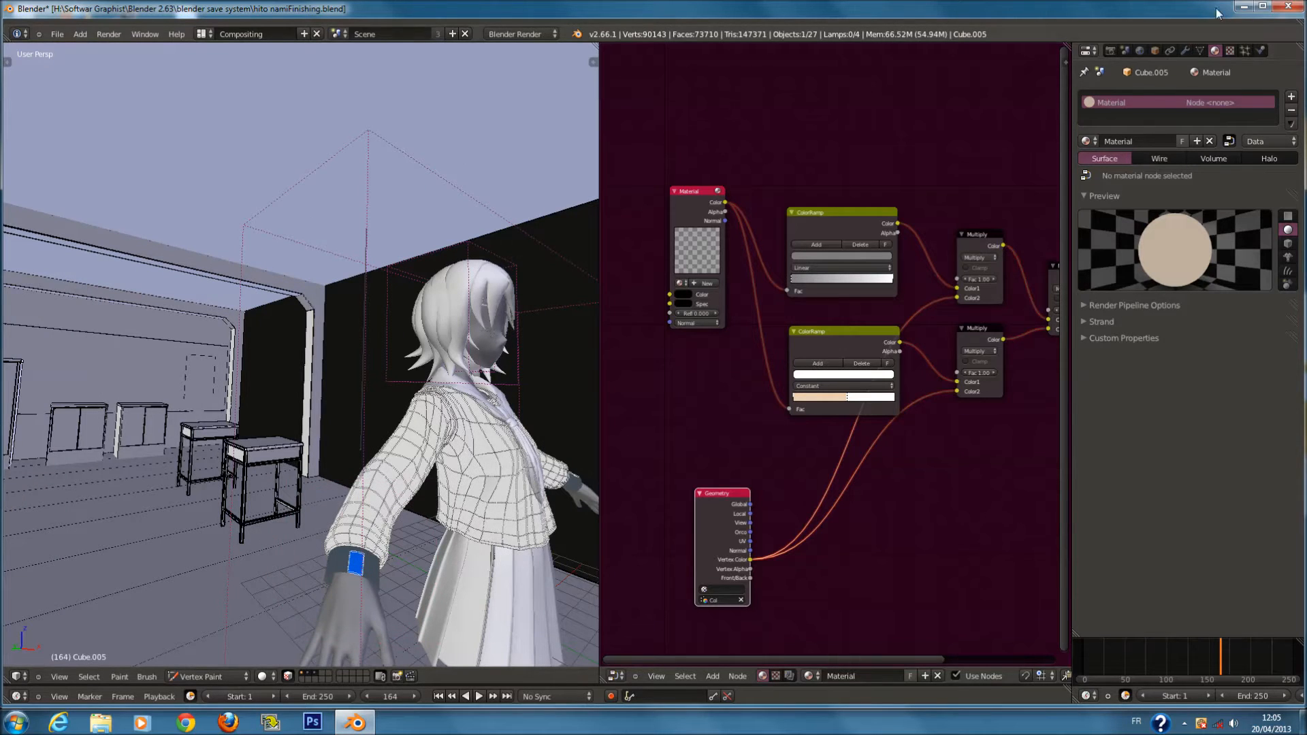
key(t)
key(ctrl+z)
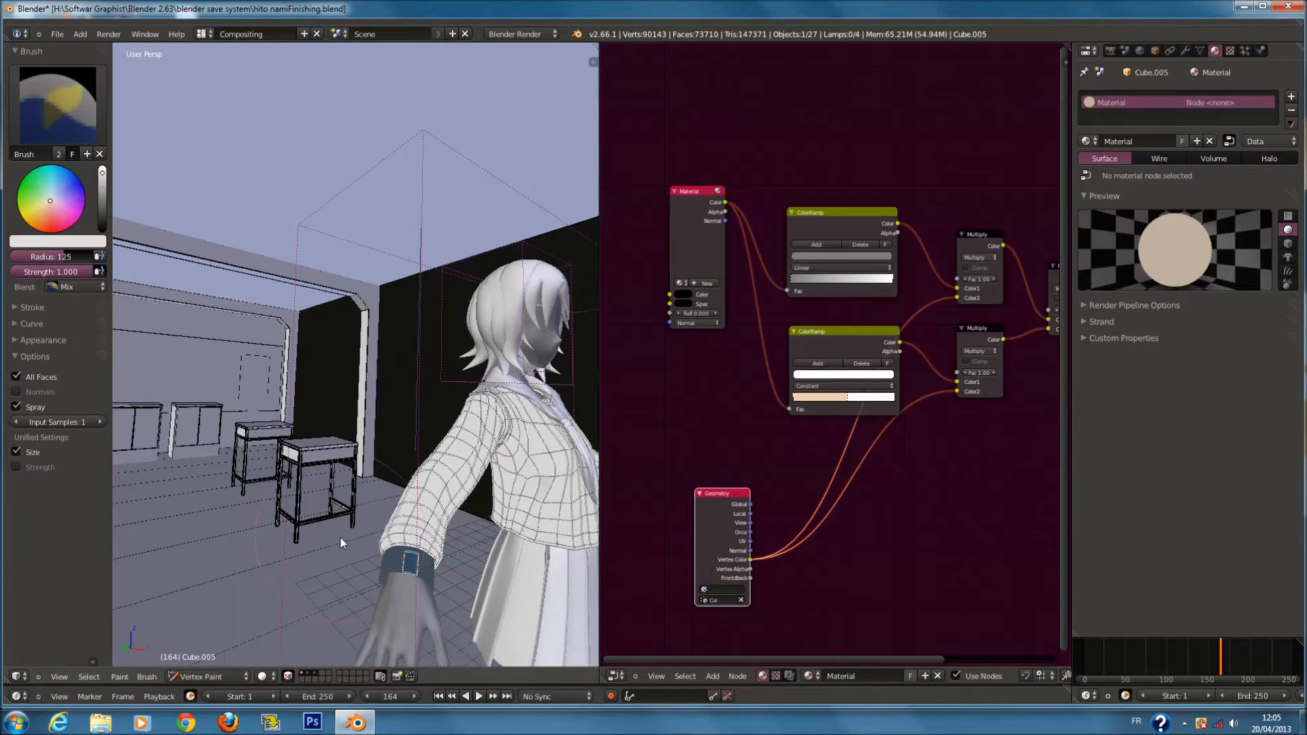
Return to Object Mode, restore Texture viewport shading and select the skirt
click(223, 677)
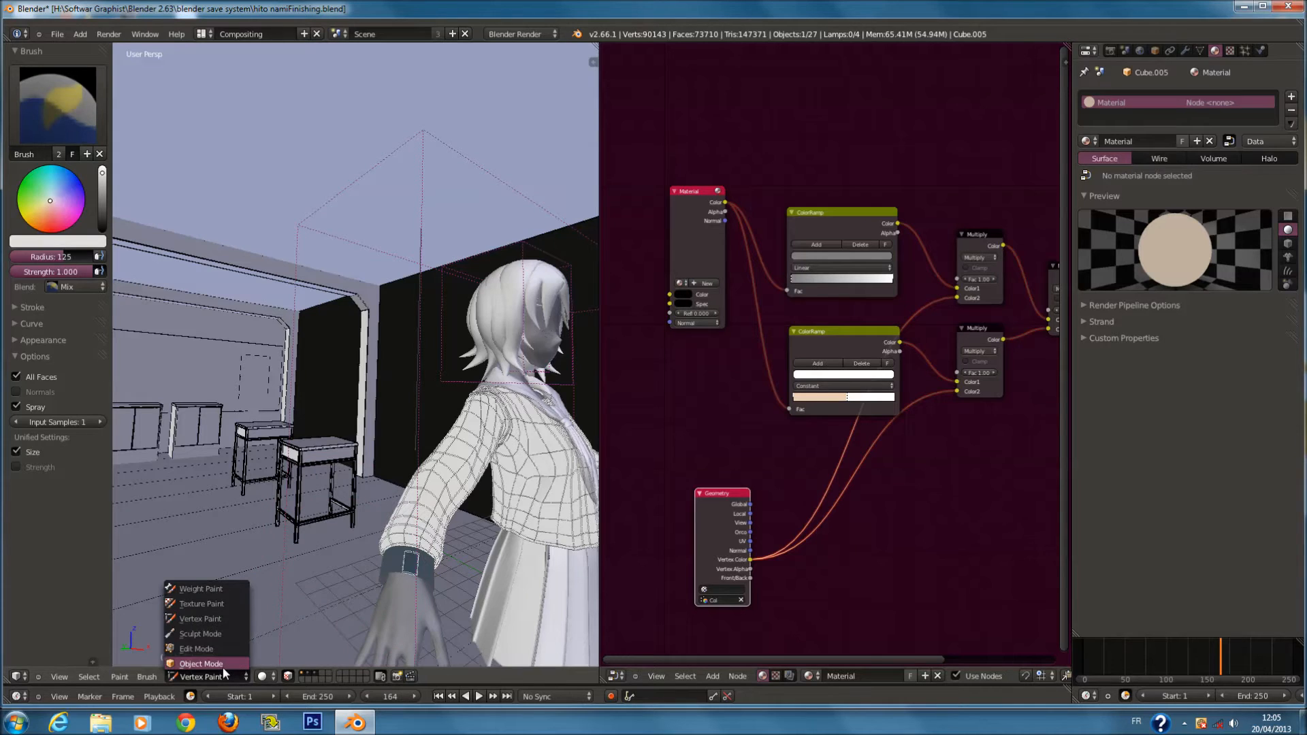
click(223, 665)
click(246, 677)
mouse_move(528, 506)
middle_down()
mouse_move(406, 505)
mouse_move(436, 497)
middle_up()
right_click(403, 567)
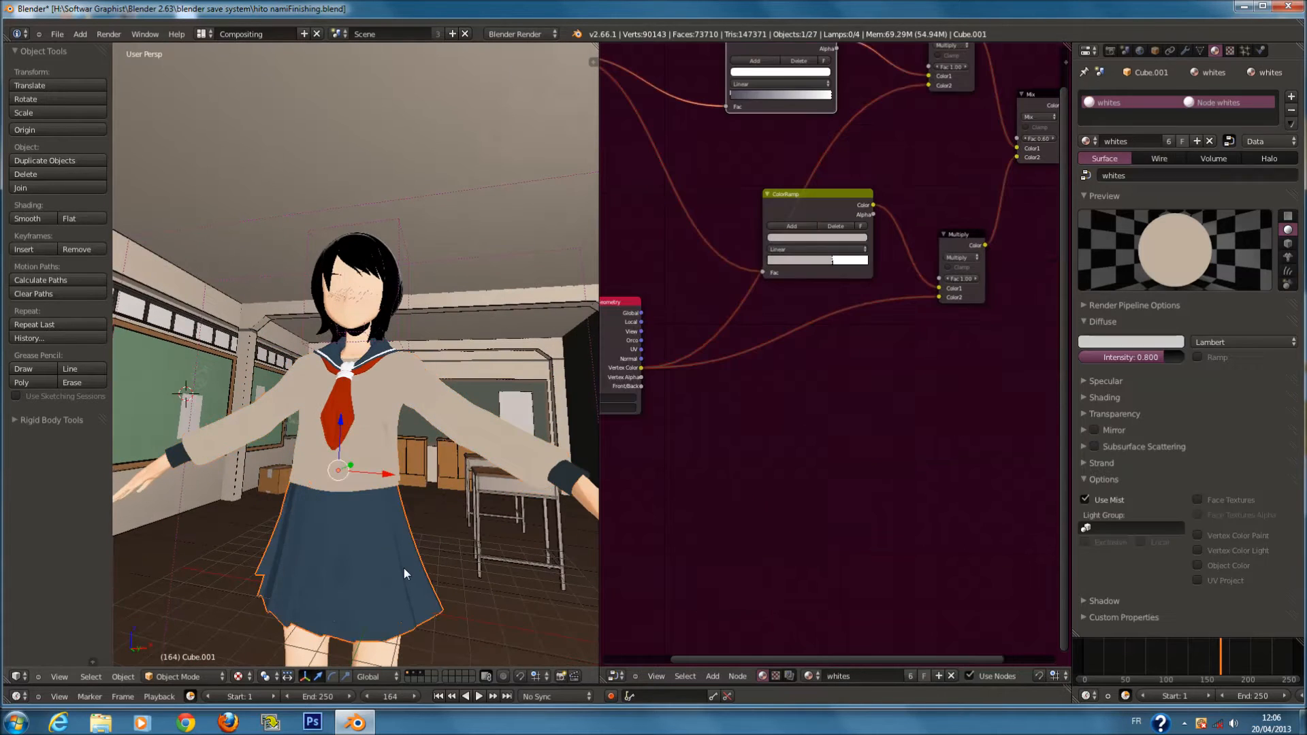
scroll(398, 575, down, 3)
scroll(398, 573, up, 4)
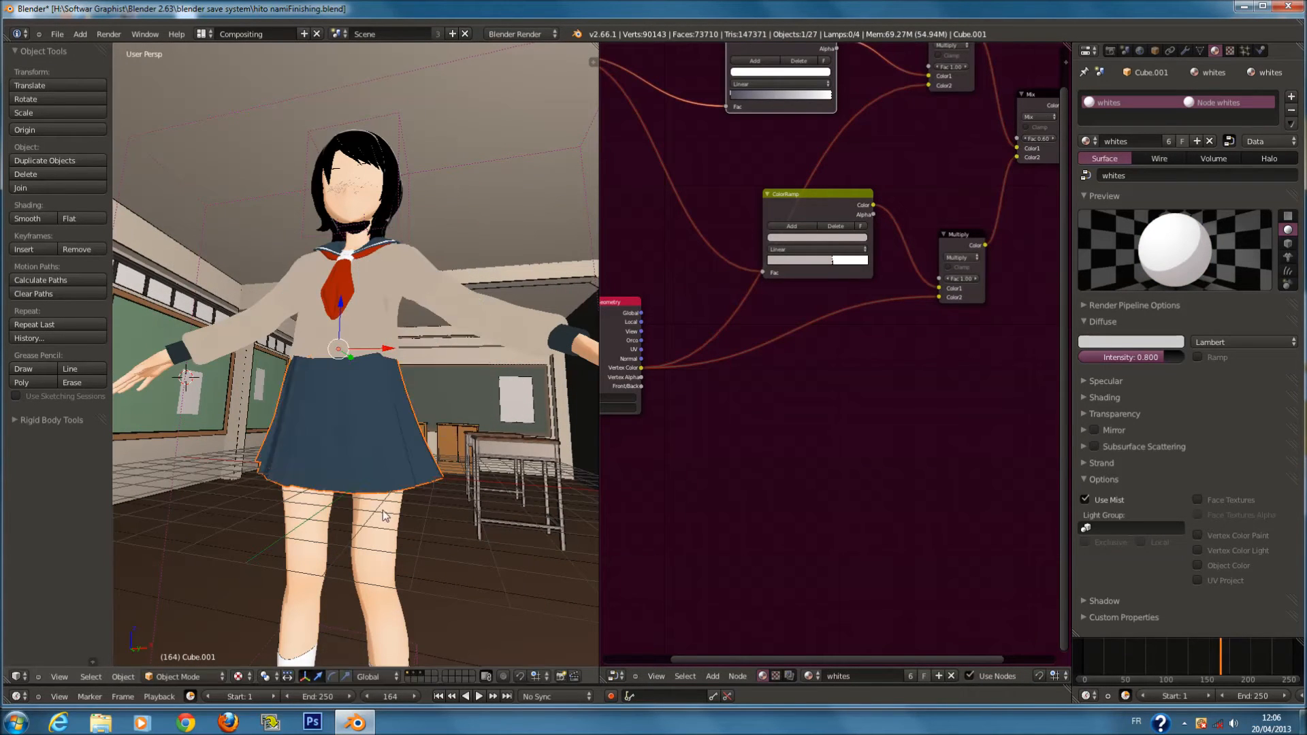
Vertex-paint a white patch across the middle of the skirt and return to Object Mode
click(190, 677)
click(176, 619)
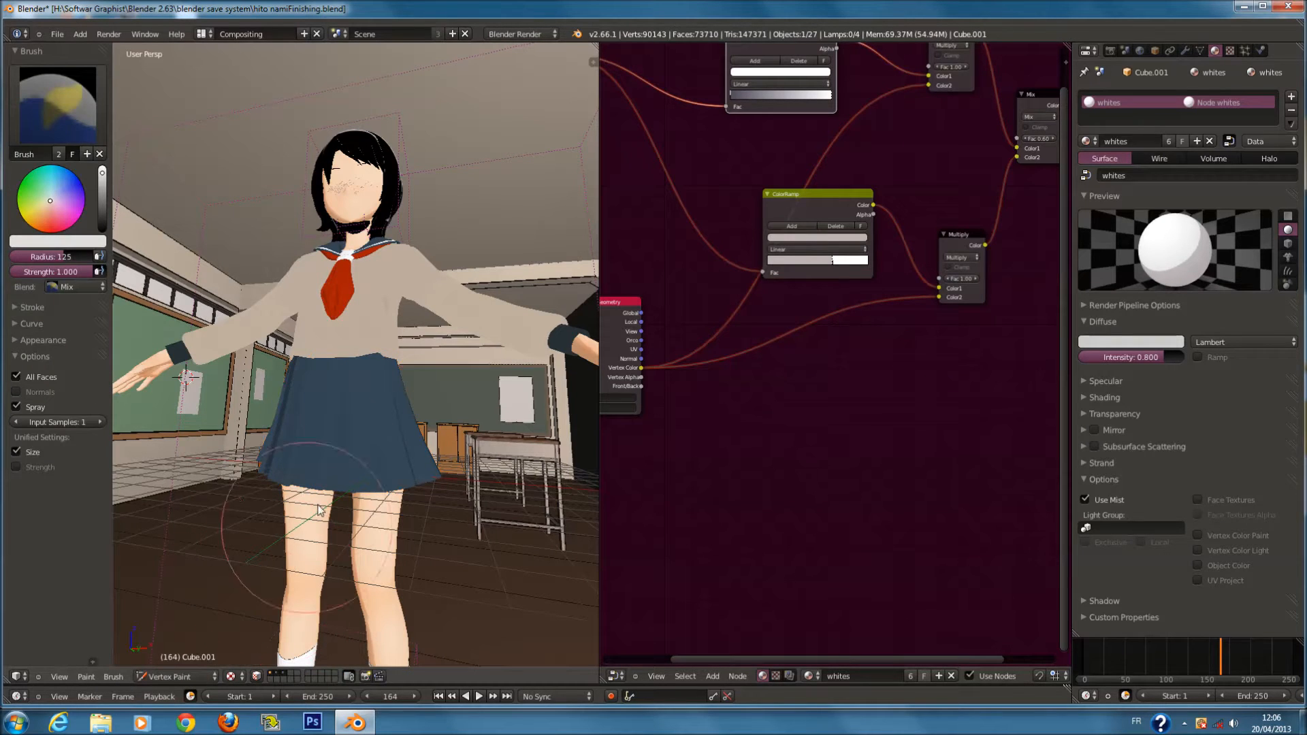
drag(325, 461, 373, 456)
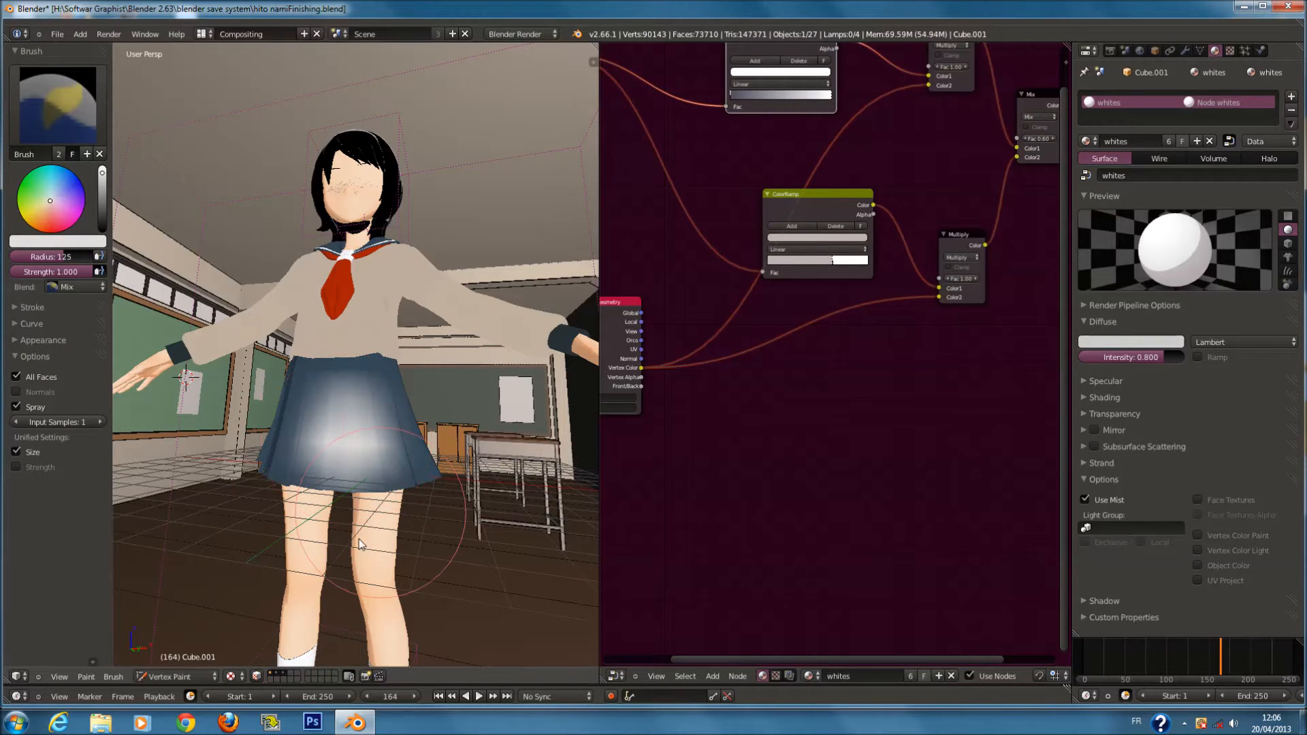
click(196, 675)
click(169, 664)
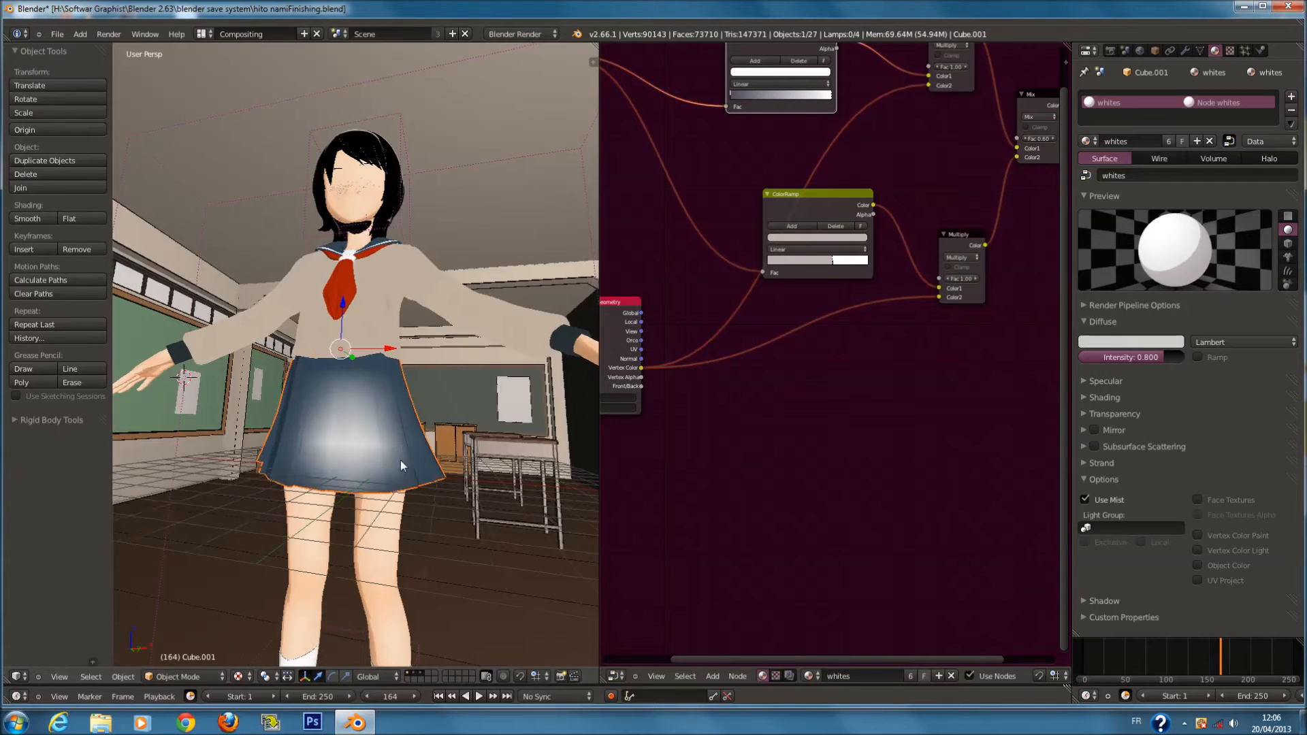
middle_drag(400, 460, 397, 508)
scroll(399, 544, down, 3)
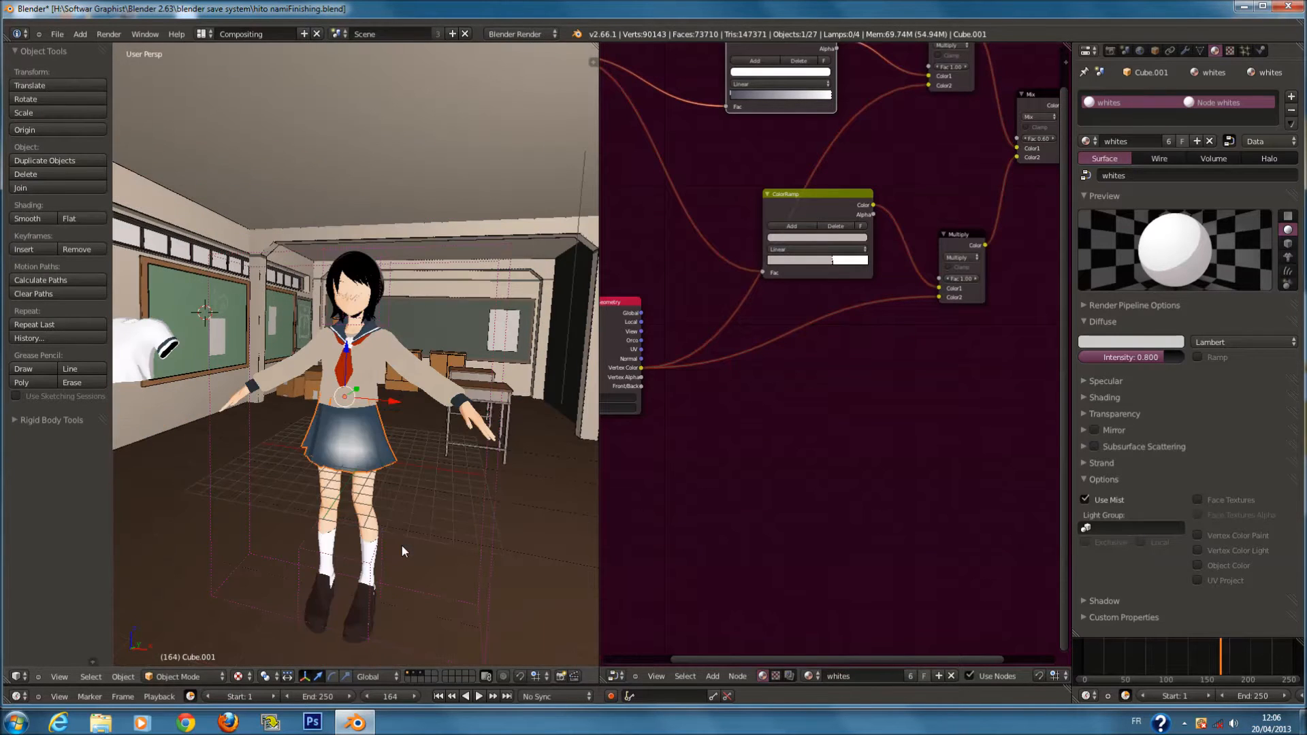
key(v)
scroll(398, 537, up, 2)
scroll(399, 537, down, 1)
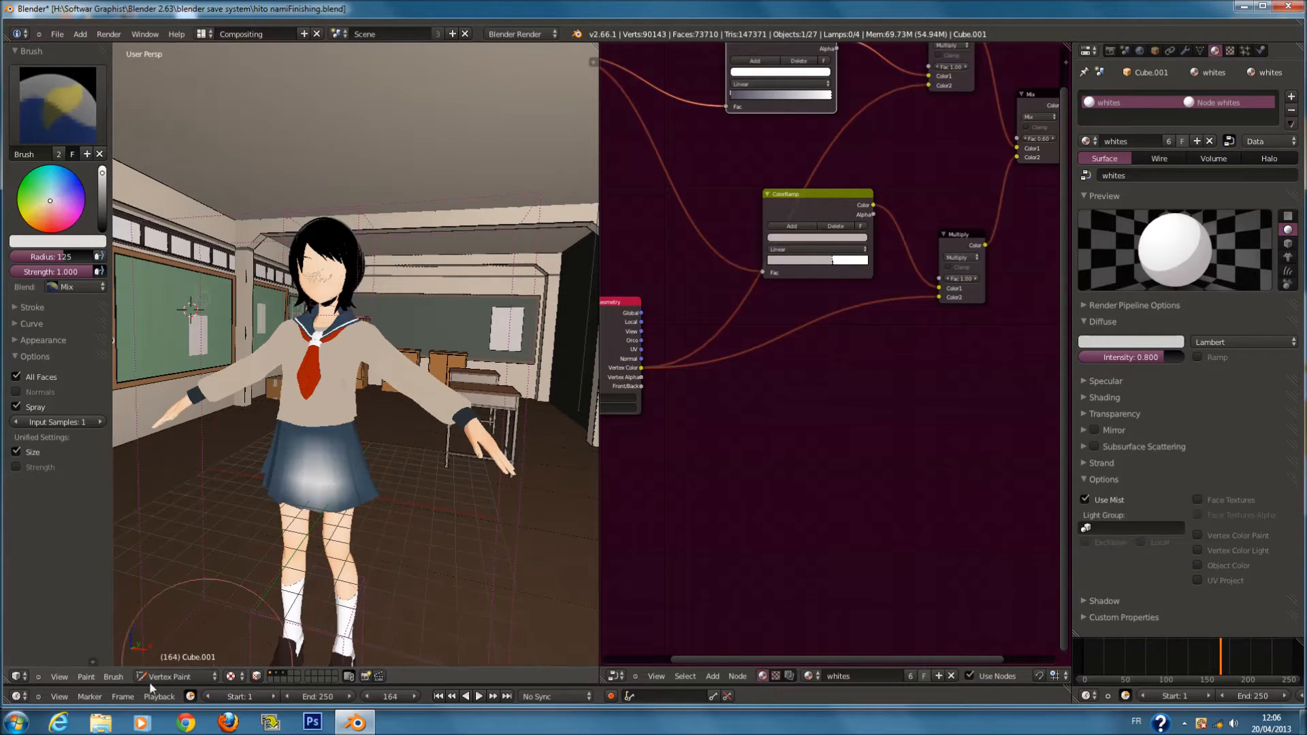
click(178, 676)
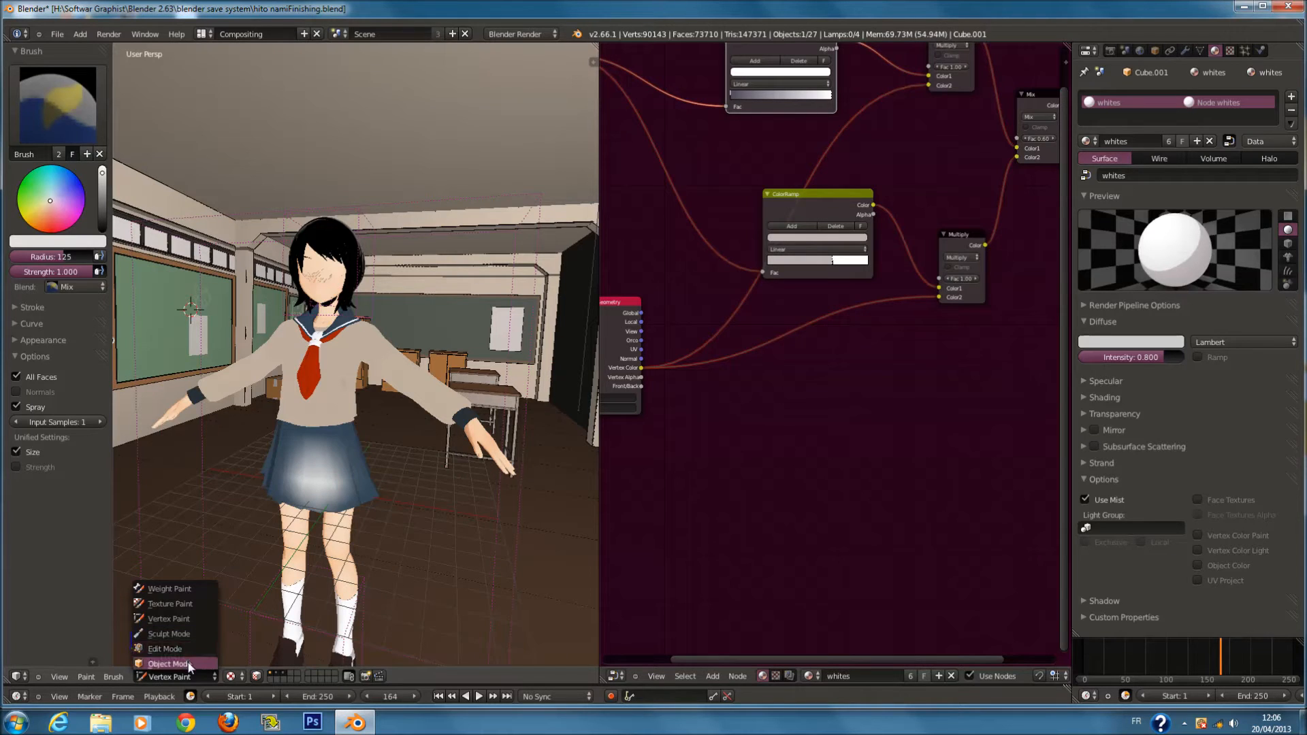
click(188, 664)
scroll(369, 577, down, 2)
scroll(368, 577, up, 1)
Vertex-paint the skirt light blue and return to Object Mode
click(203, 676)
click(193, 619)
scroll(356, 573, down, 1)
click(69, 180)
mouse_move(361, 439)
mouse_down()
mouse_move(339, 427)
mouse_move(324, 456)
mouse_up()
middle_drag(382, 452, 418, 466)
scroll(272, 452, up, 3)
click(188, 674)
click(169, 664)
Select the character's hair mesh and enable Use Nodes on its hair material
middle_drag(368, 422, 429, 413)
scroll(418, 393, up, 2)
right_click(416, 280)
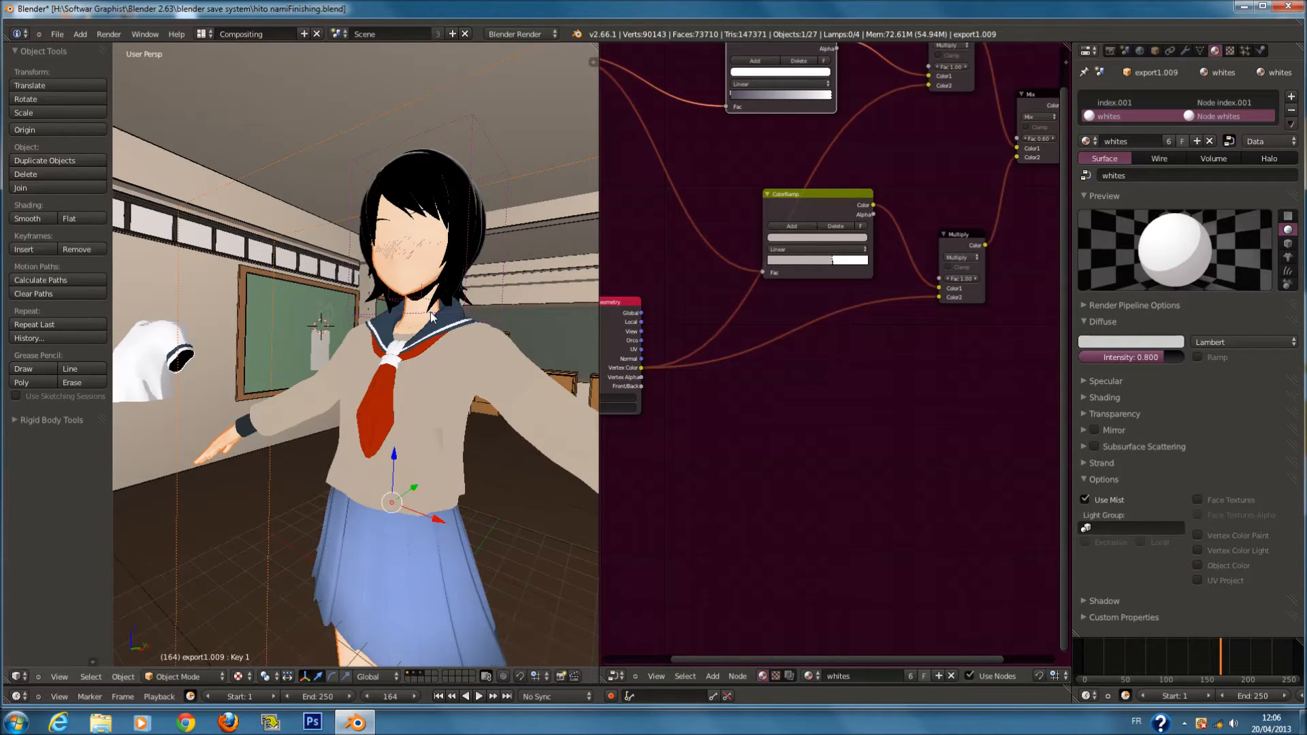
scroll(432, 310, up, 2)
scroll(432, 310, up, 5)
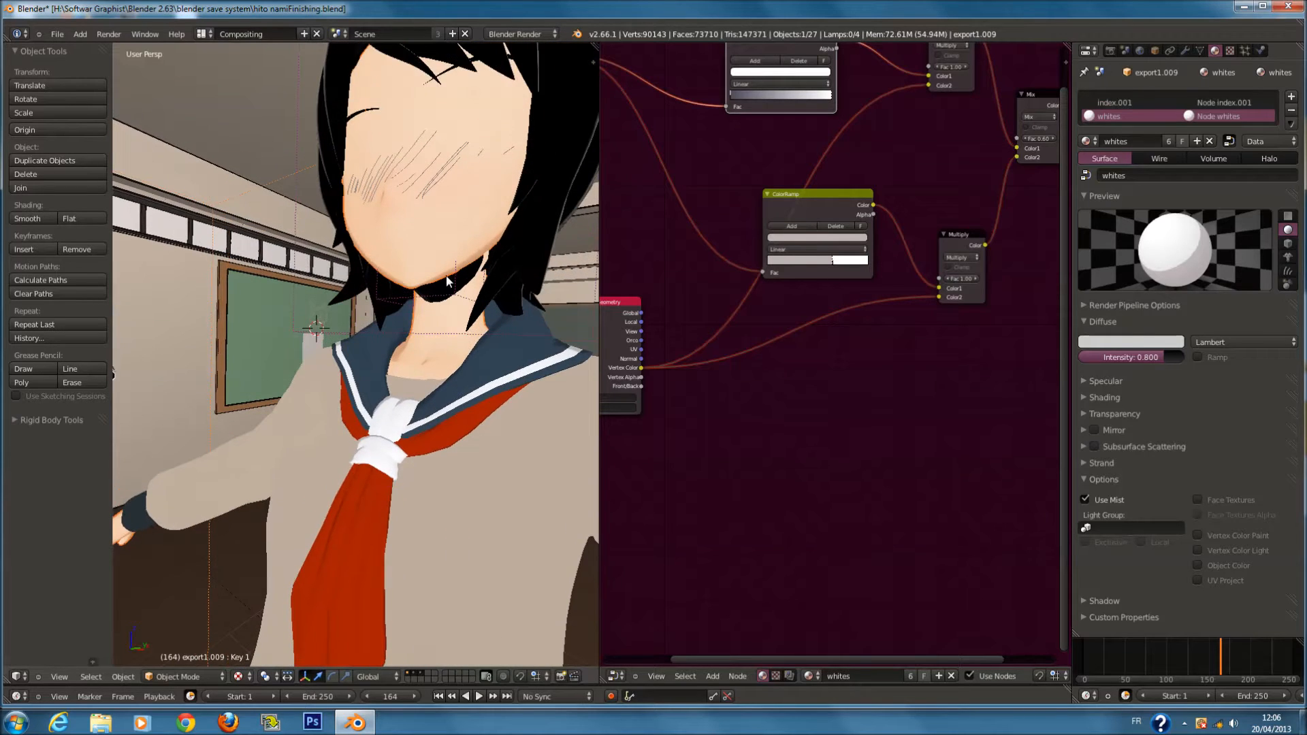
scroll(448, 226, down, 3)
right_click(472, 230)
scroll(817, 326, down, 3)
middle_drag(867, 371, 823, 511)
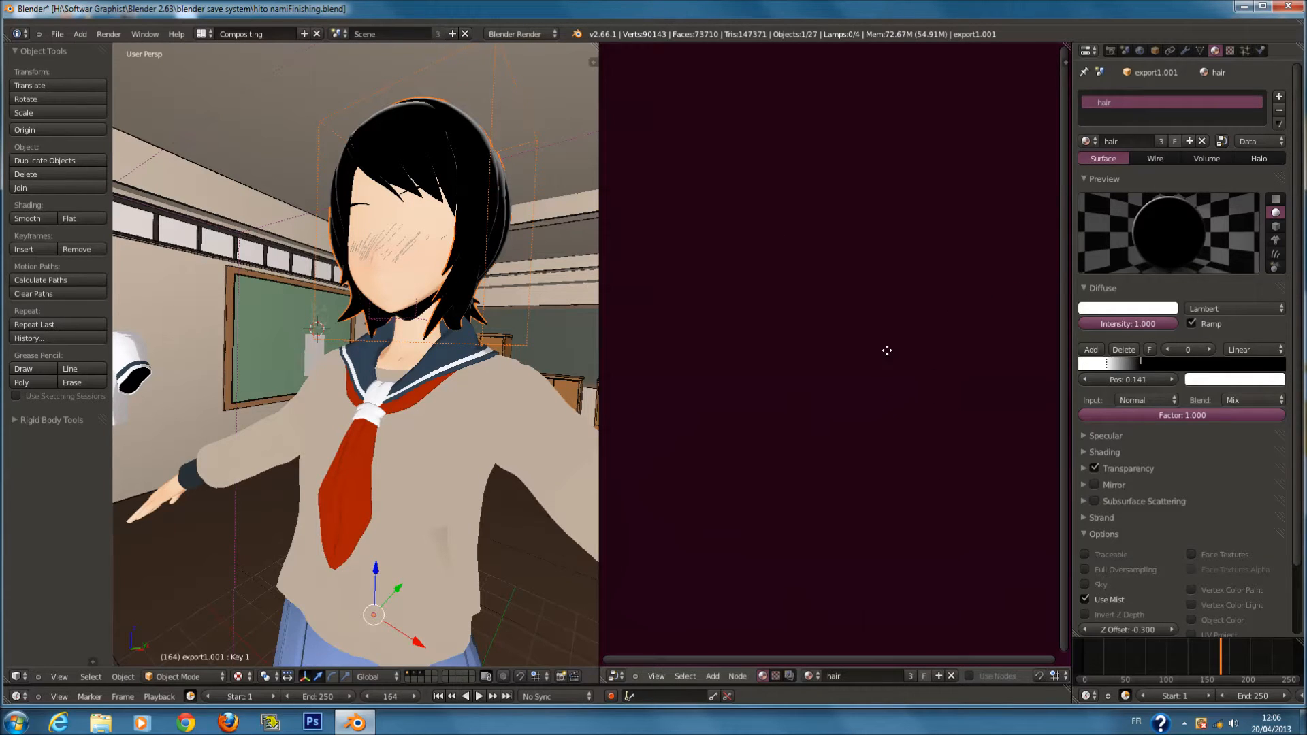
click(972, 676)
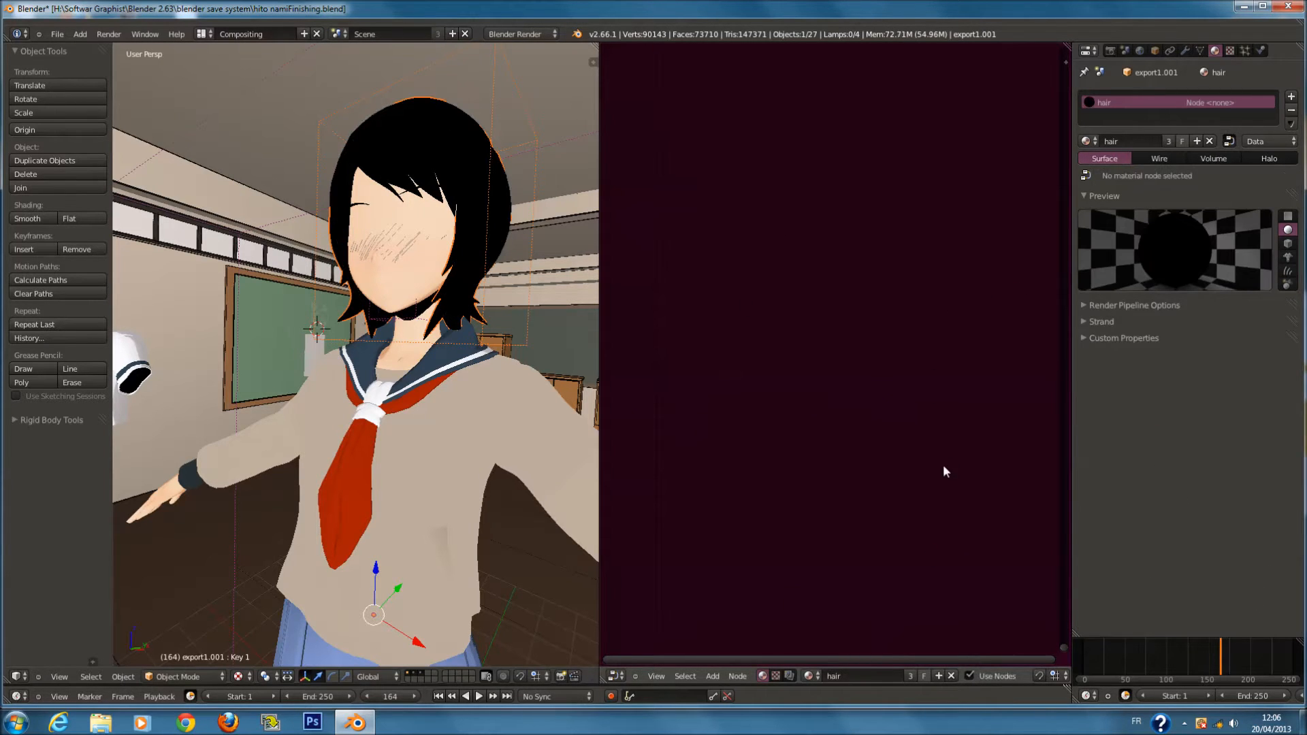
Select the body mesh, make index.001 its active material and toggle that material's nodes off and back on
right_click(416, 247)
scroll(415, 247, down, 3)
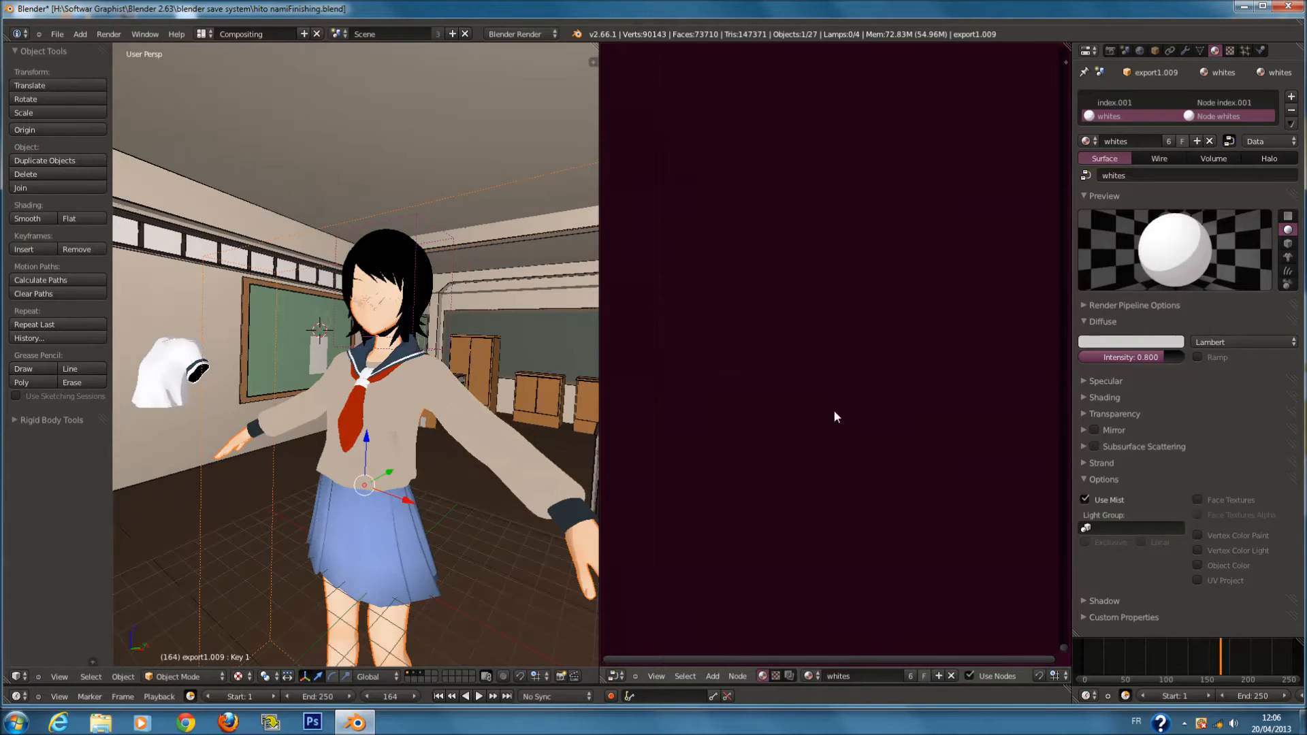
key(z)
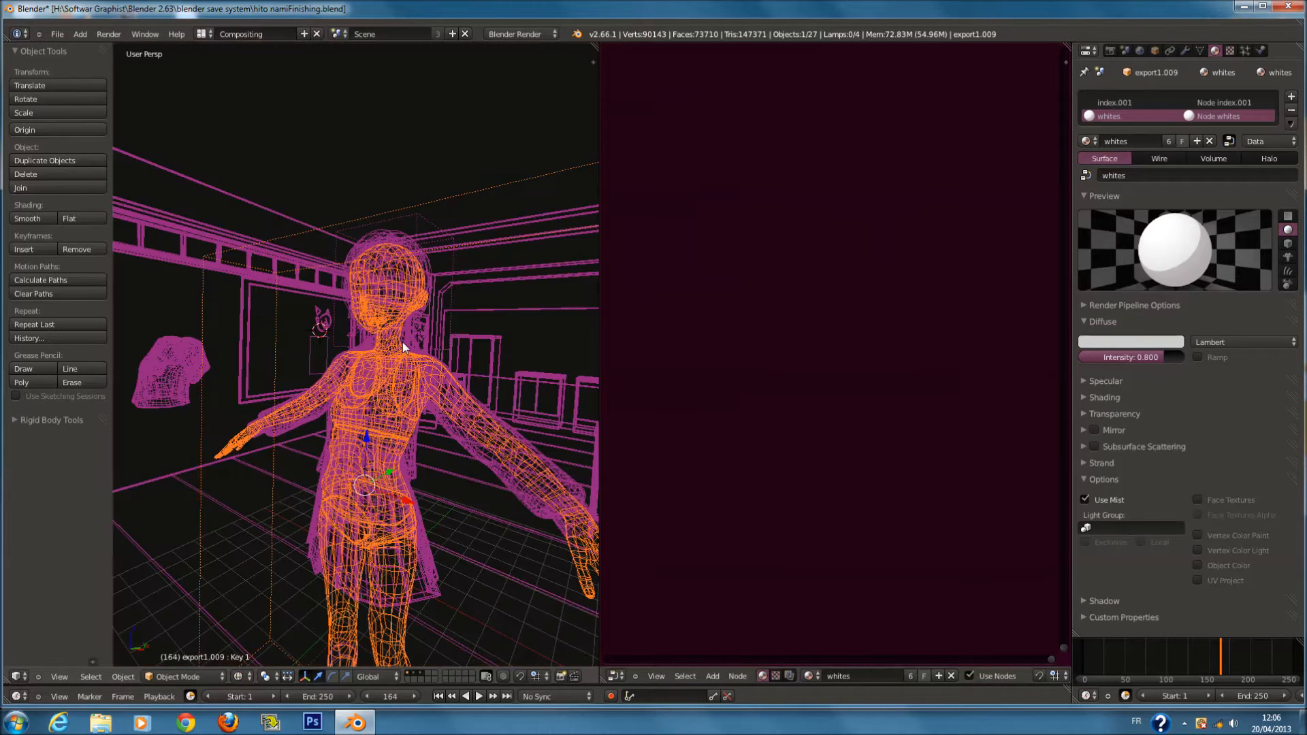
click(1110, 104)
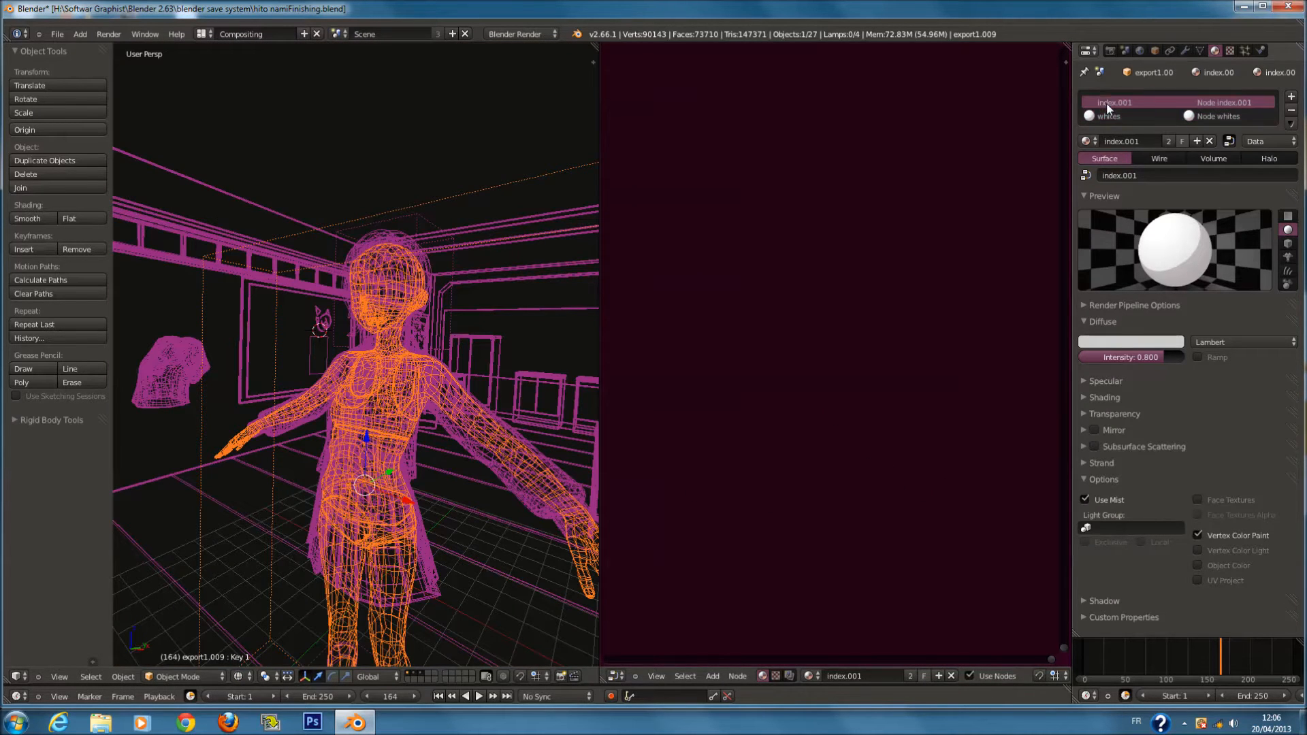
key(z)
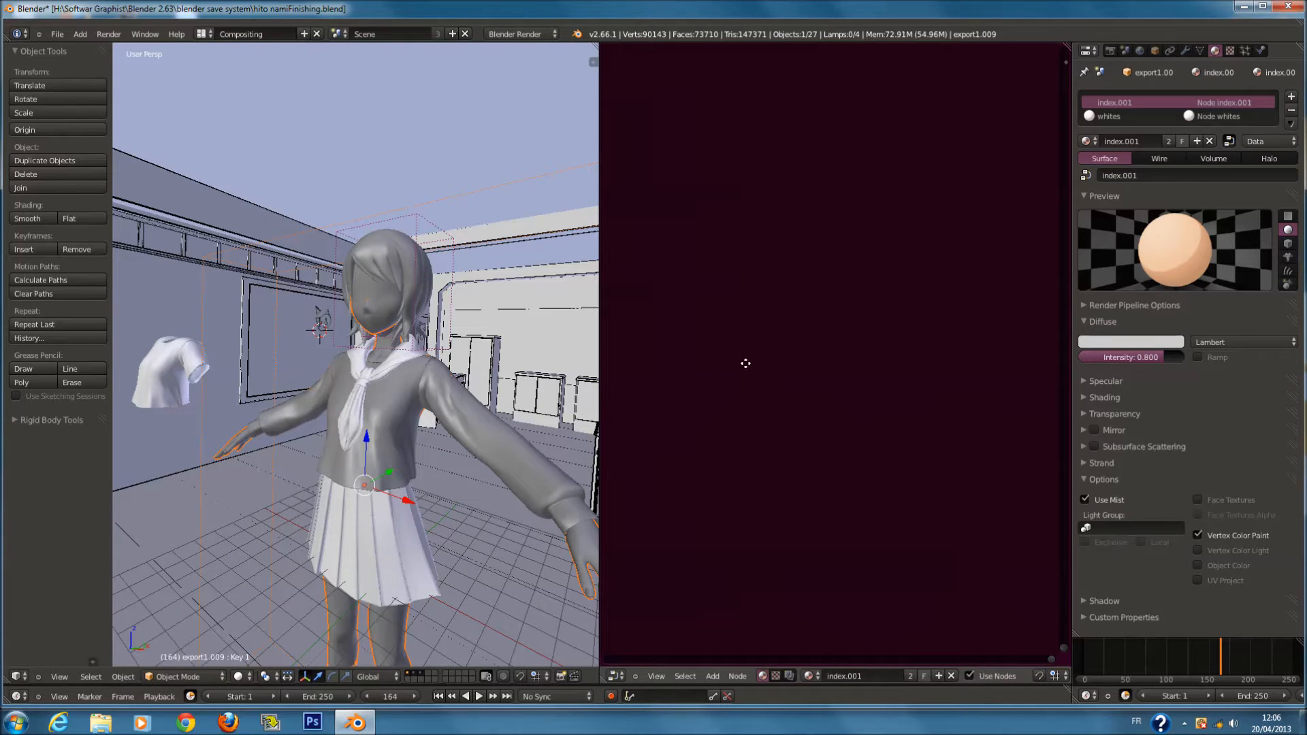
click(970, 676)
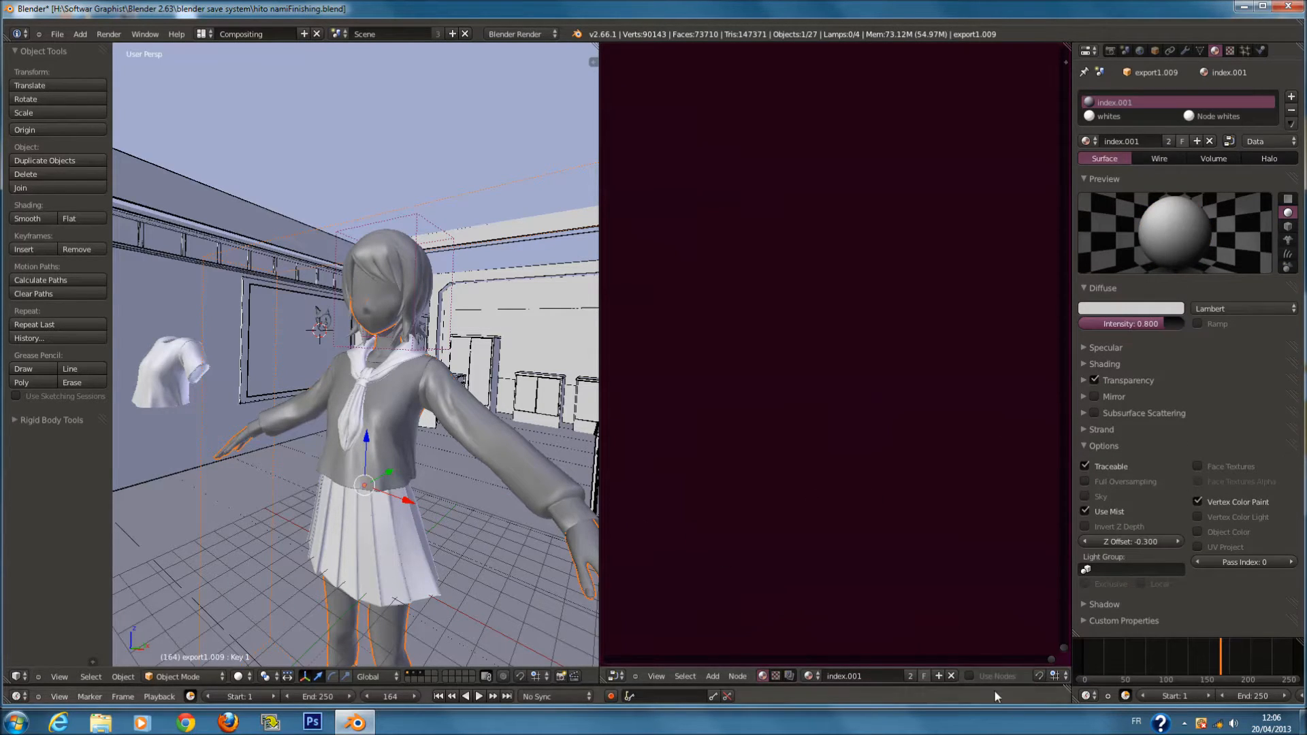
click(969, 675)
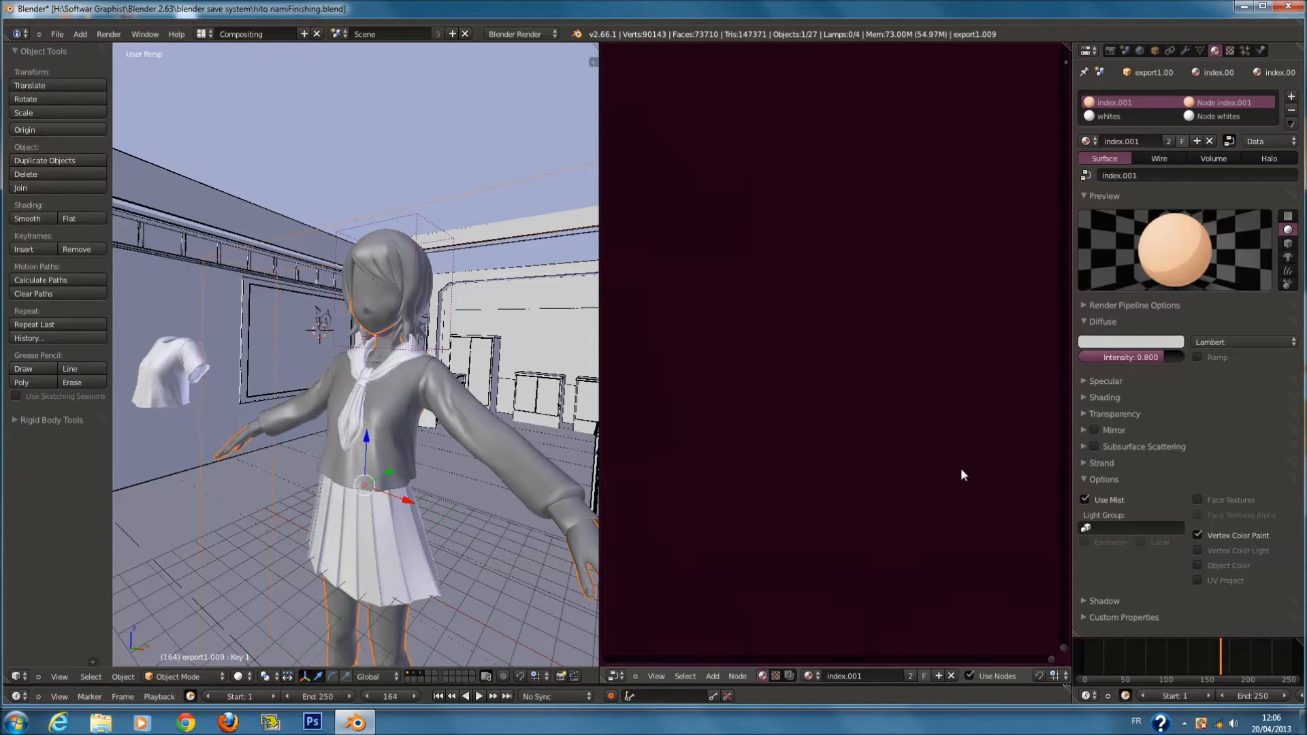
Switch the body's active material to whites and back to index.001 while looking for its nodes in the node editor
middle_drag(961, 469, 872, 384)
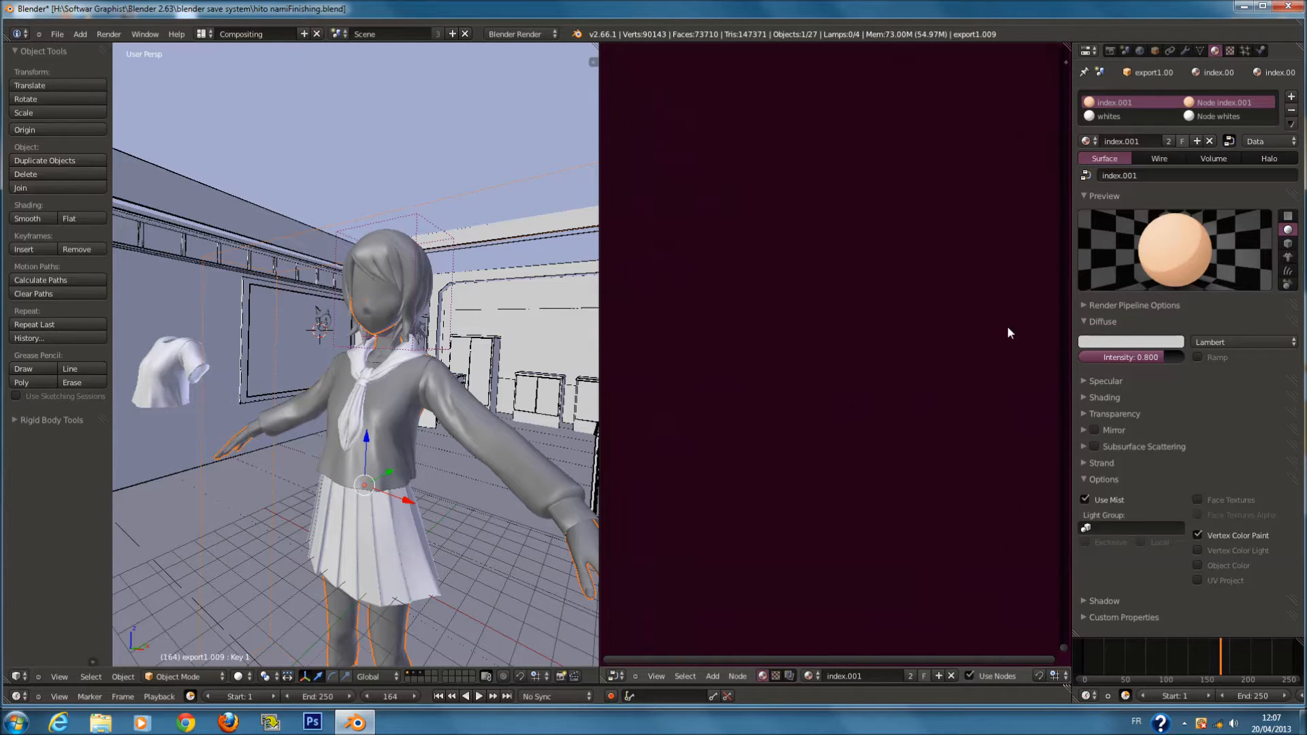
click(1147, 113)
click(1142, 102)
middle_drag(889, 476, 735, 568)
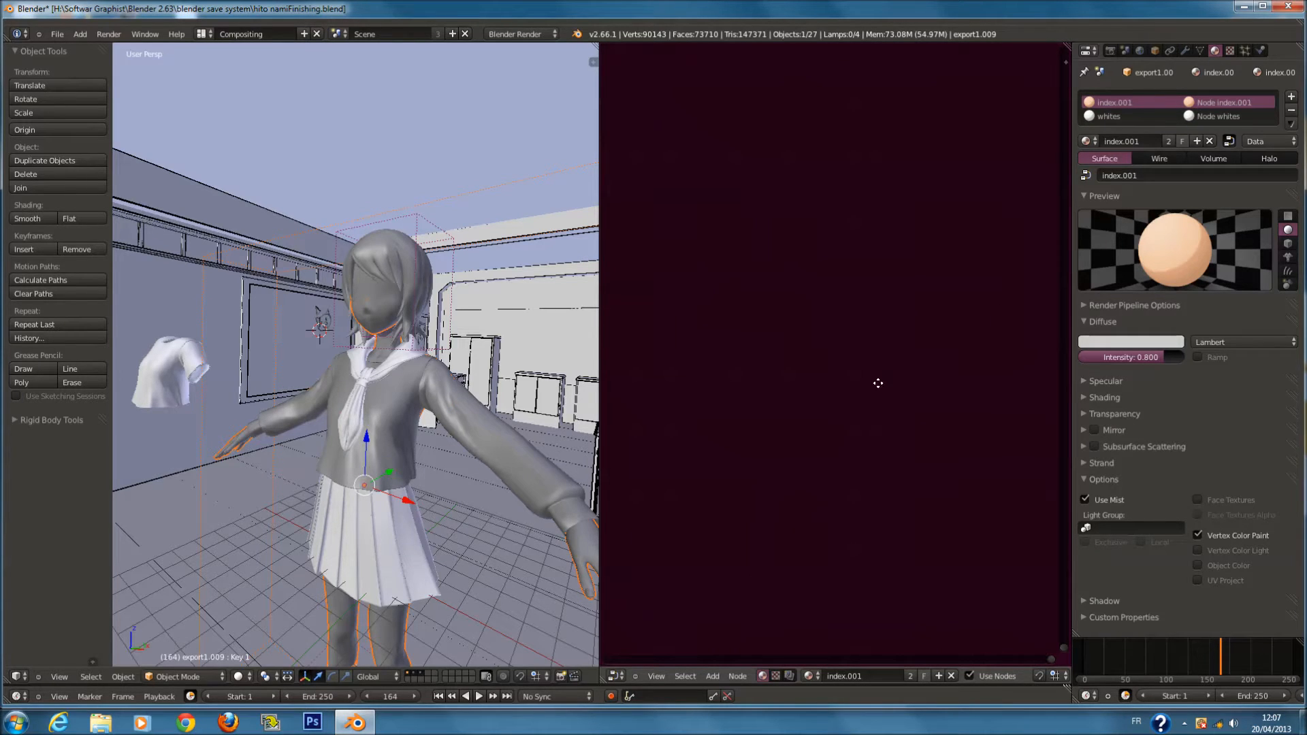
Undo the recent material node changes back to before nodes were enabled on the hair material
key(ctrl+z)
key(ctrl+z)
key(ctrl+z)
key(ctrl+z)
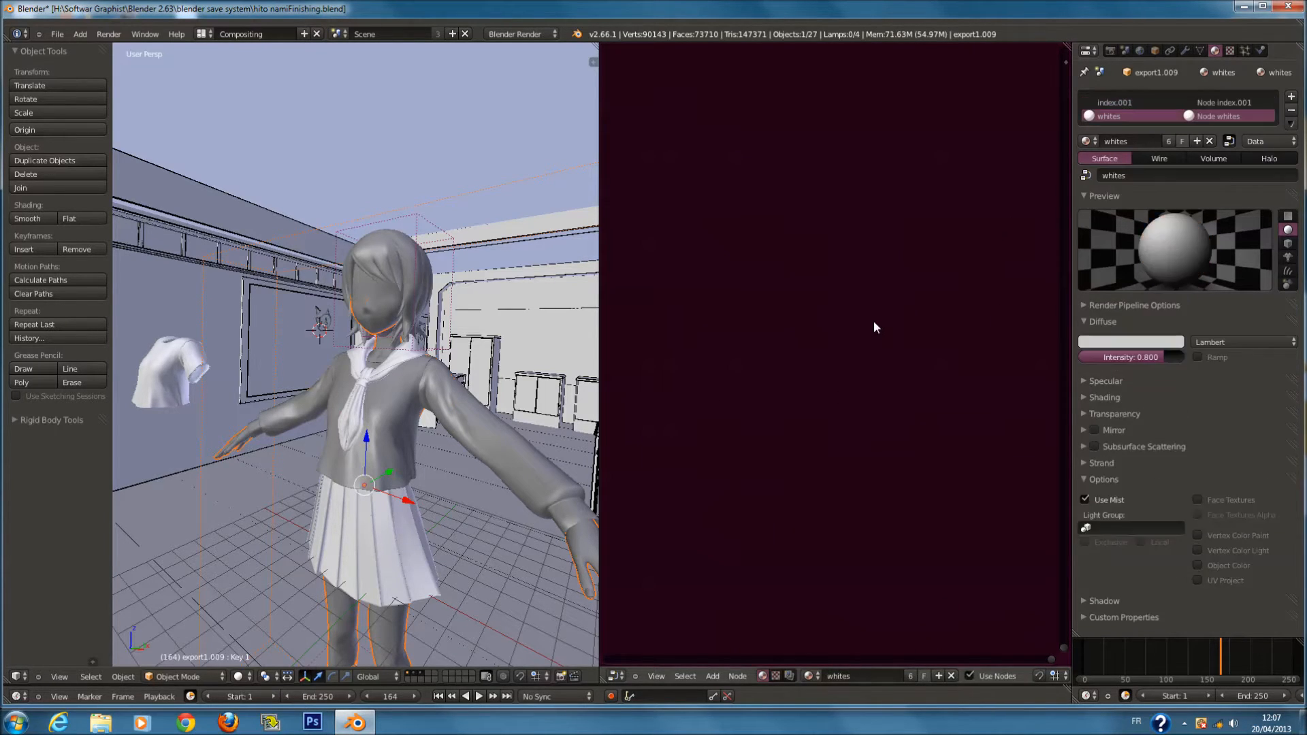
key(ctrl+z)
key(ctrl+z)
key(ctrl+z)
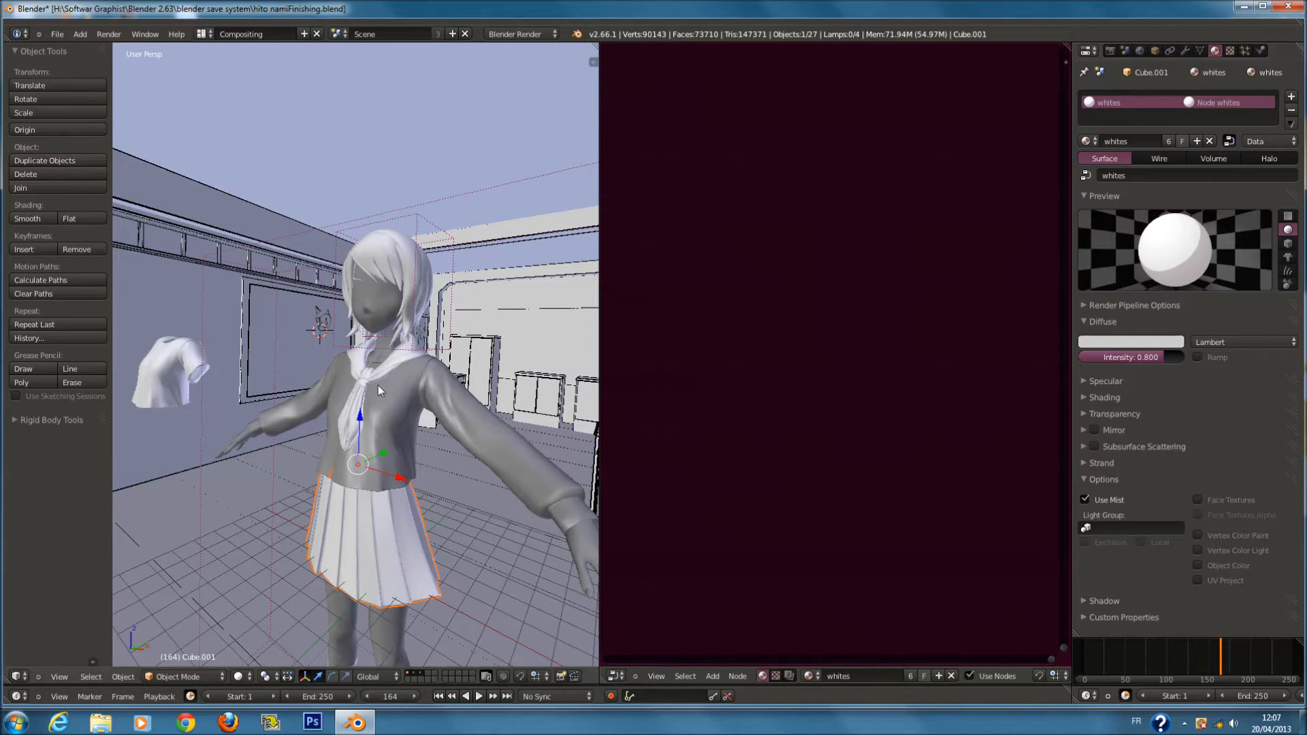
key(ctrl+z)
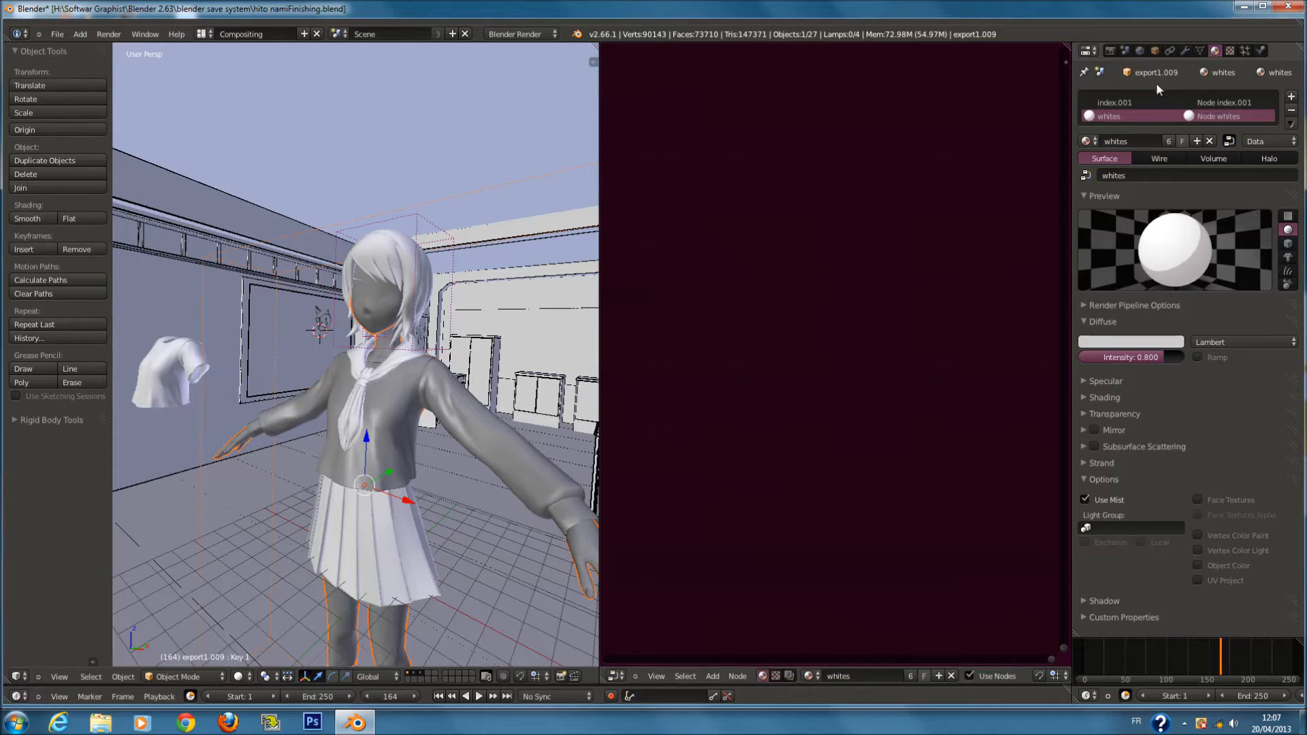
Make index.001 the active material, toggle its nodes off and on, and reassign index.001 from the material list
click(1156, 99)
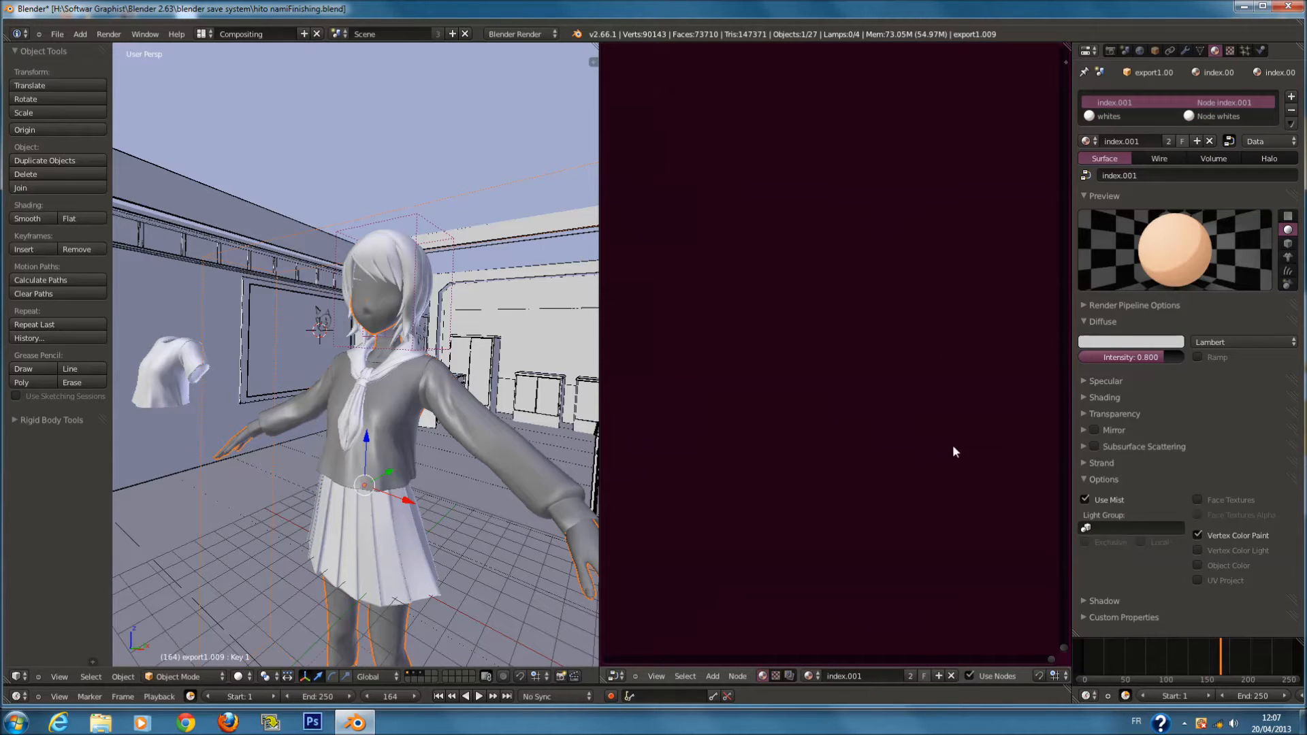
click(970, 674)
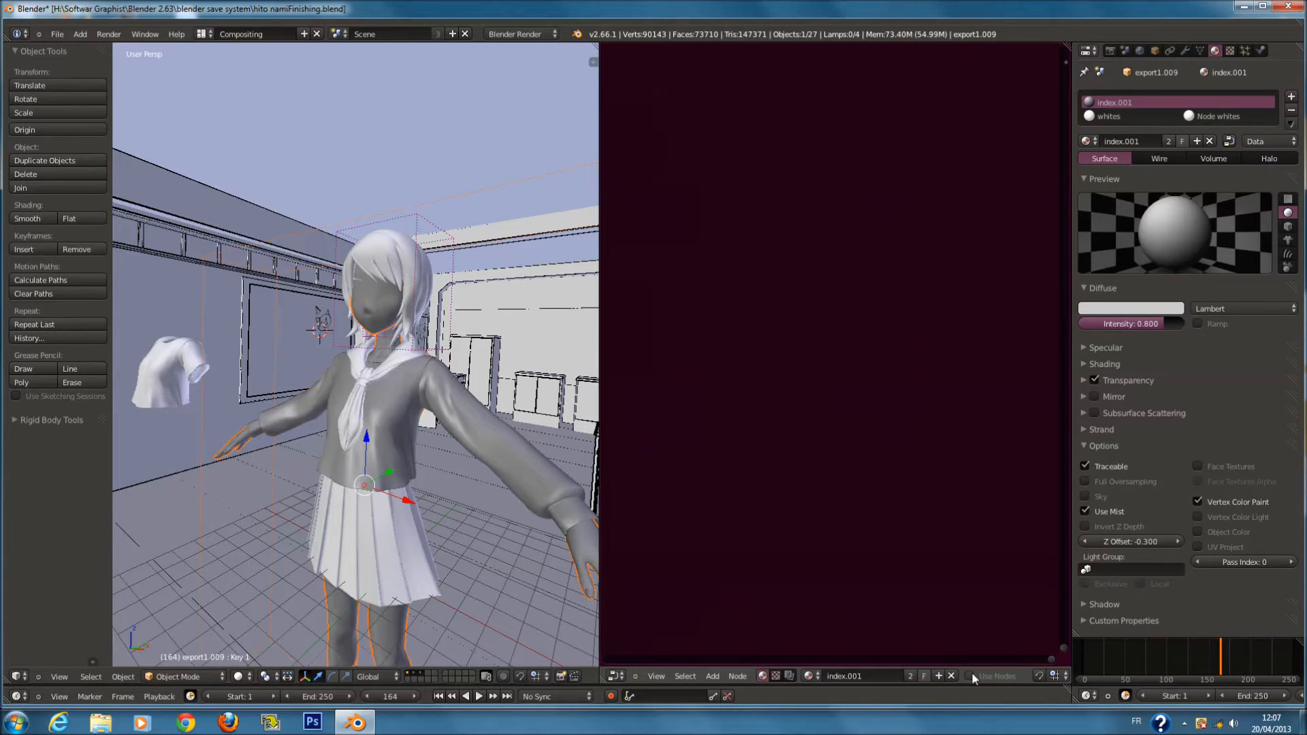
click(971, 674)
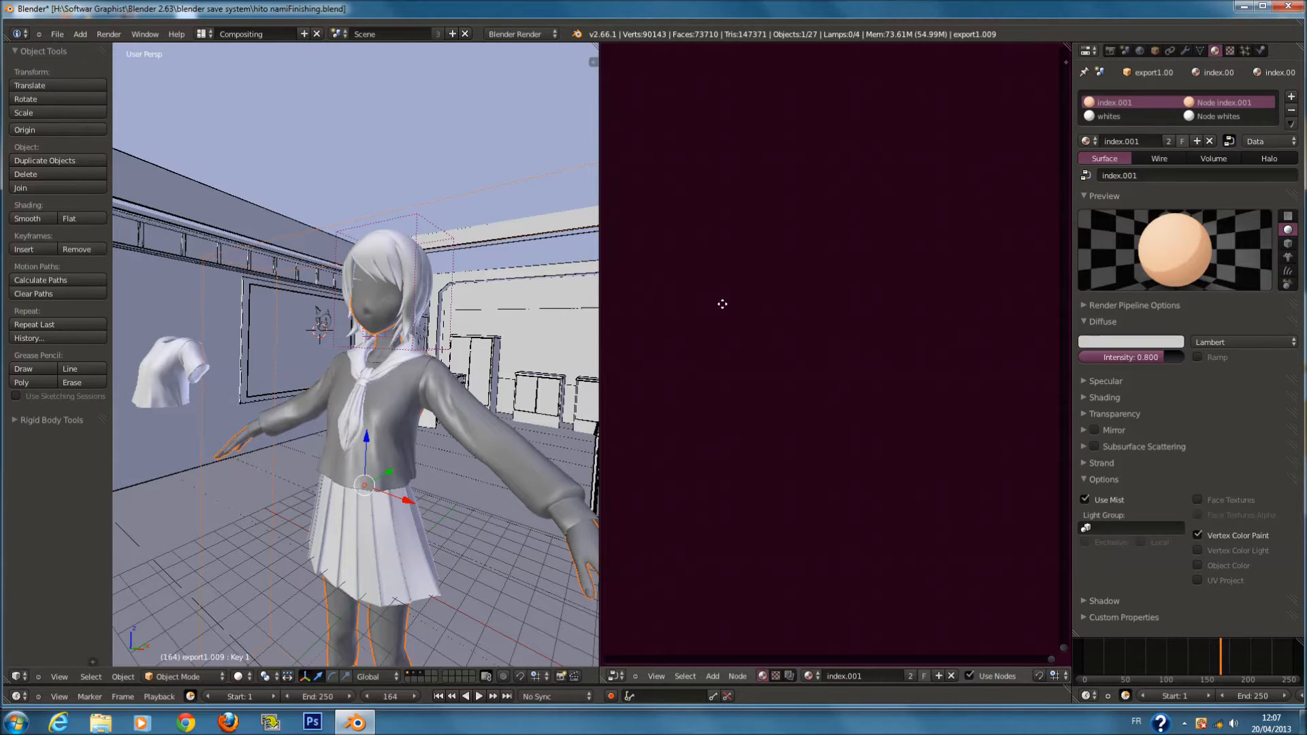
click(1087, 141)
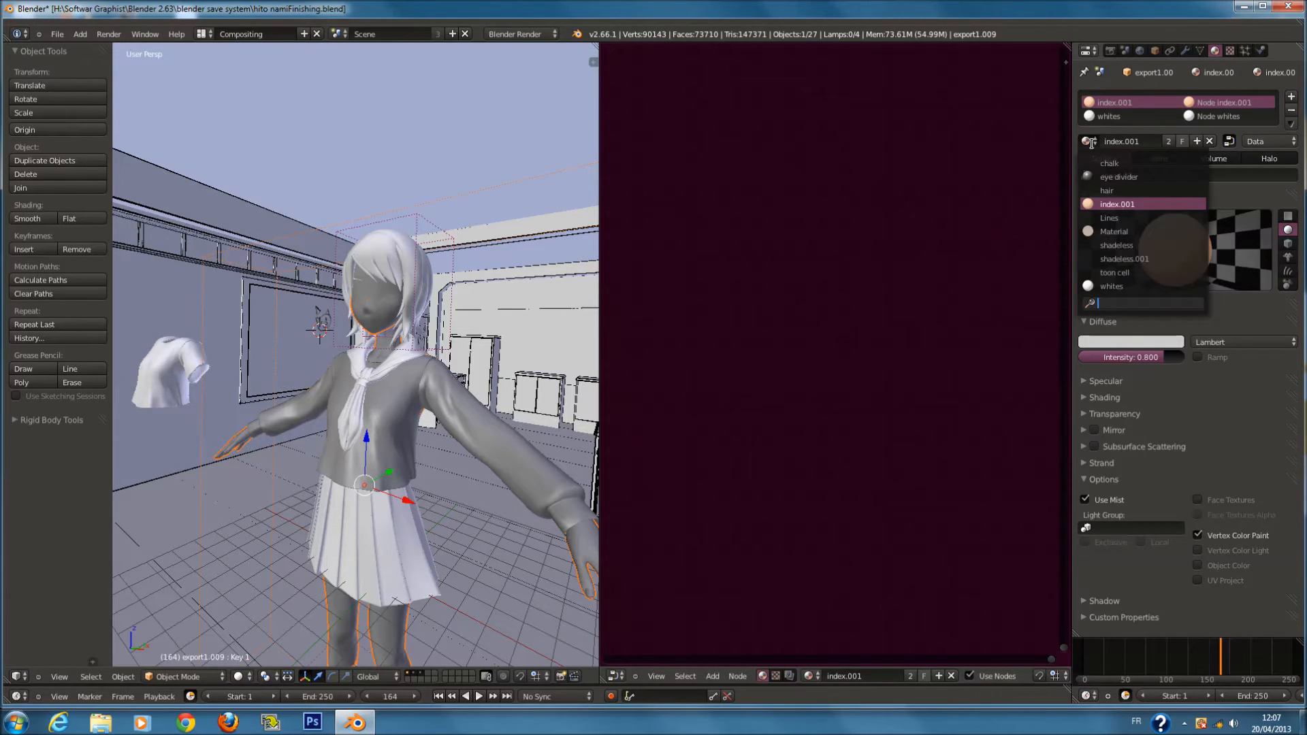
click(1137, 204)
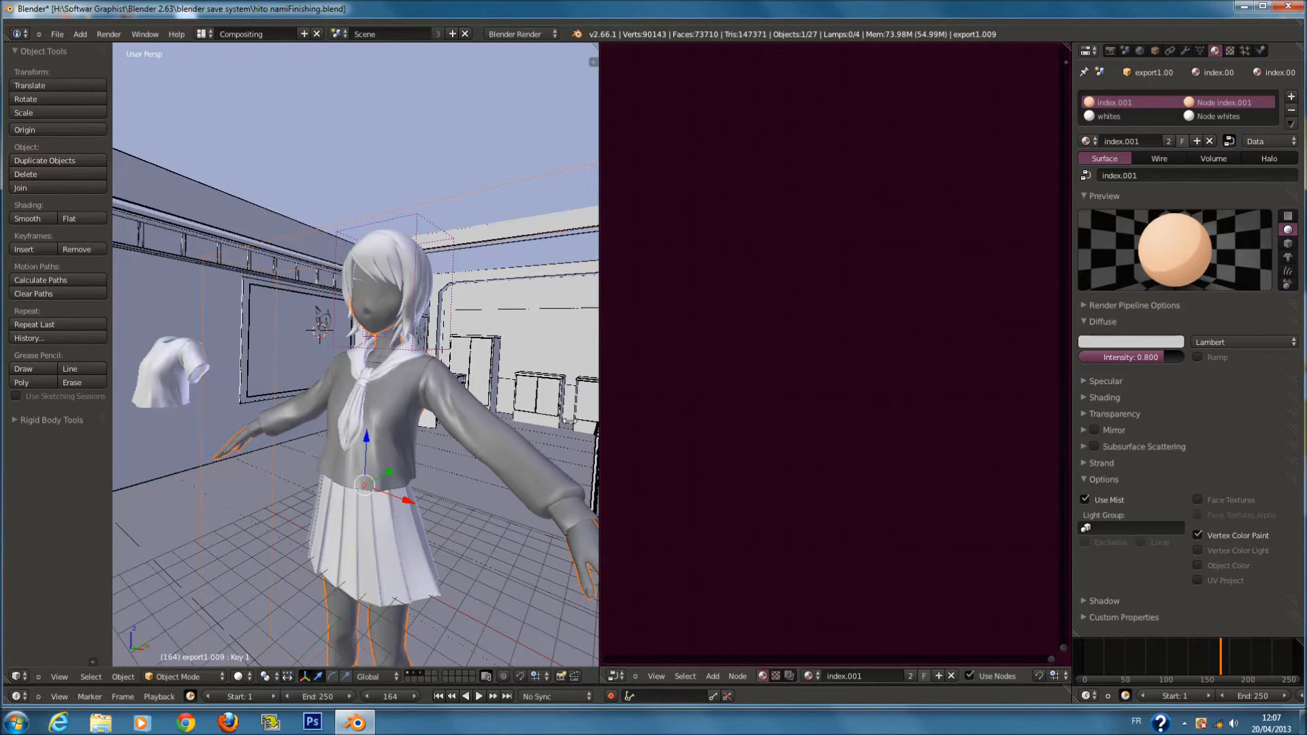
Enlarge the 3D viewport and switch it to textured shading
drag(599, 423, 210, 423)
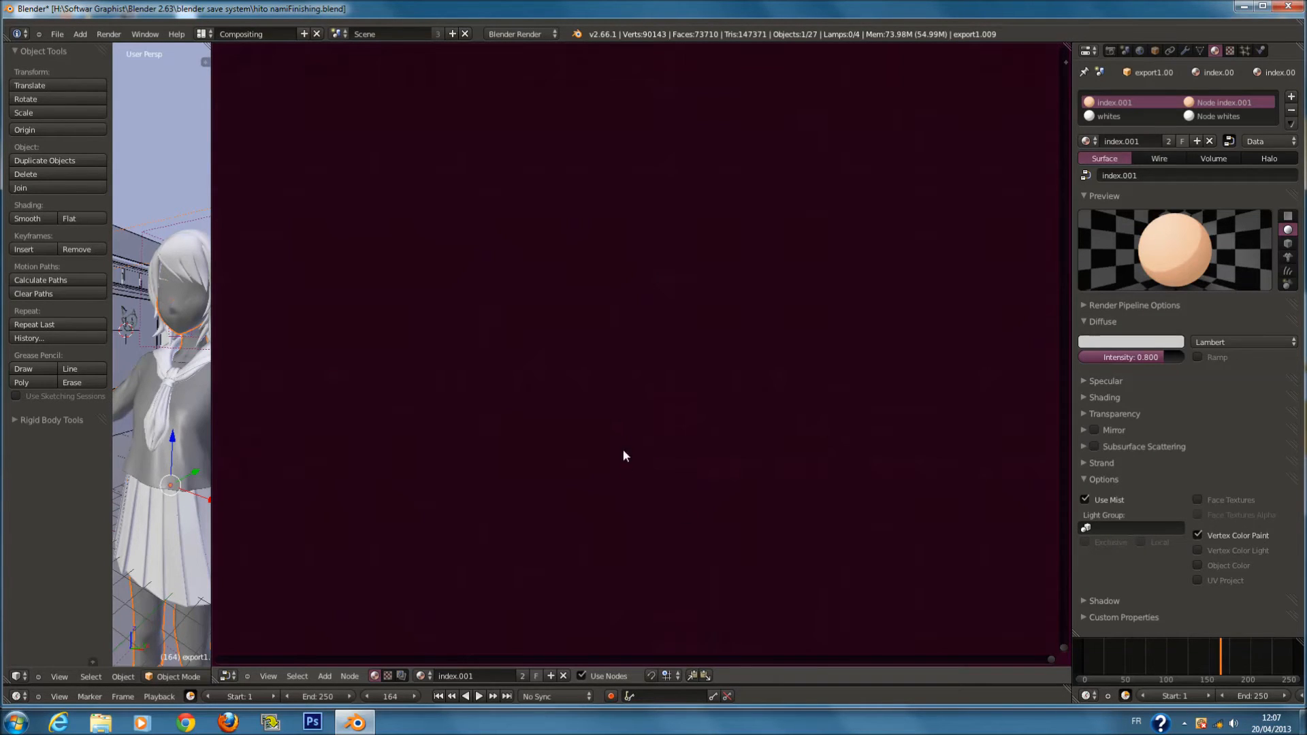
drag(215, 327, 949, 326)
click(238, 675)
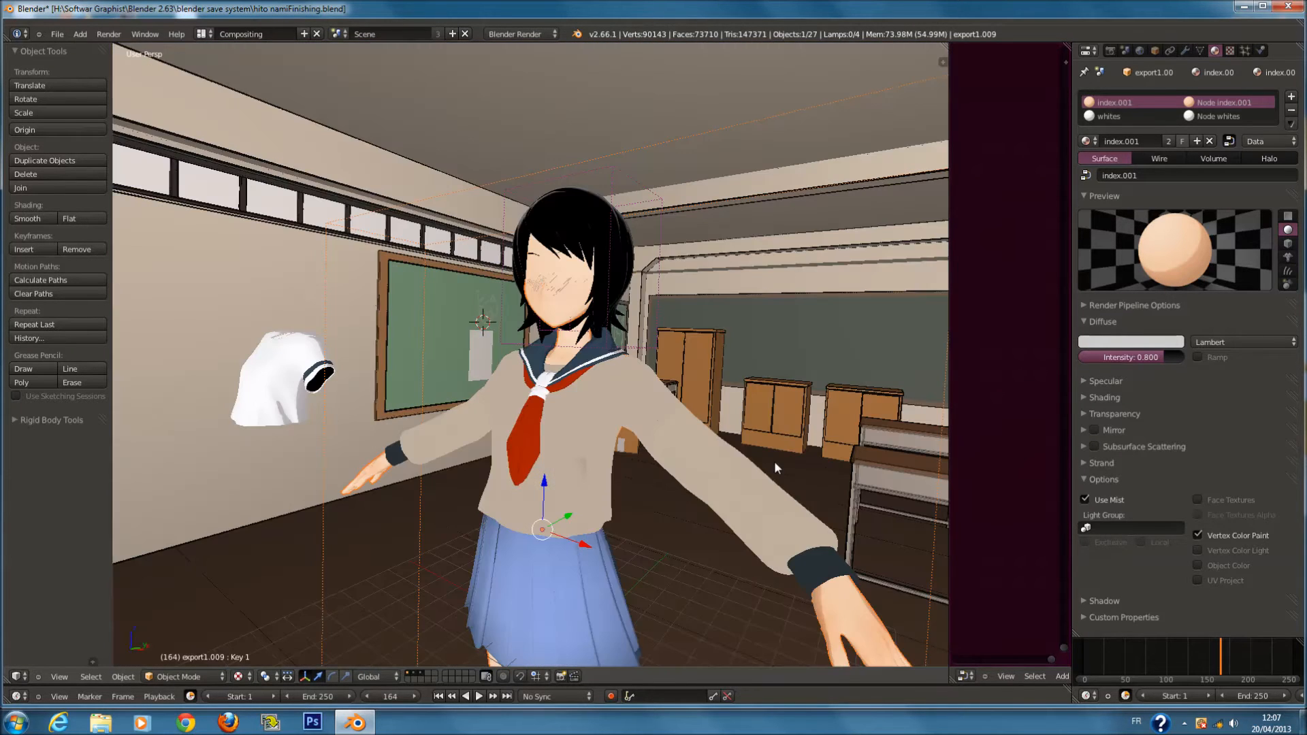
shift+middle_drag(776, 464, 696, 453)
drag(949, 380, 750, 380)
Select the hair mesh, enable nodes on its hair material, and toggle the node editor to texture nodes and back to material nodes
right_click(395, 291)
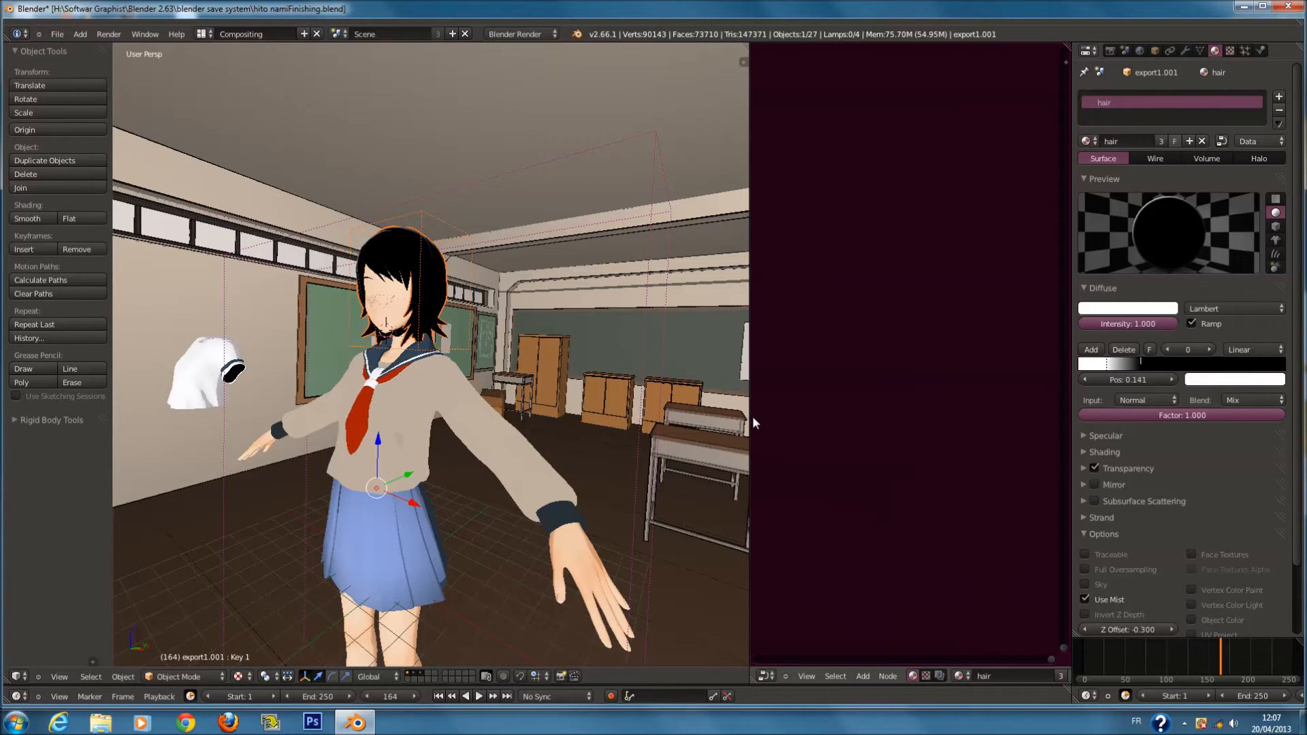
drag(750, 415, 429, 404)
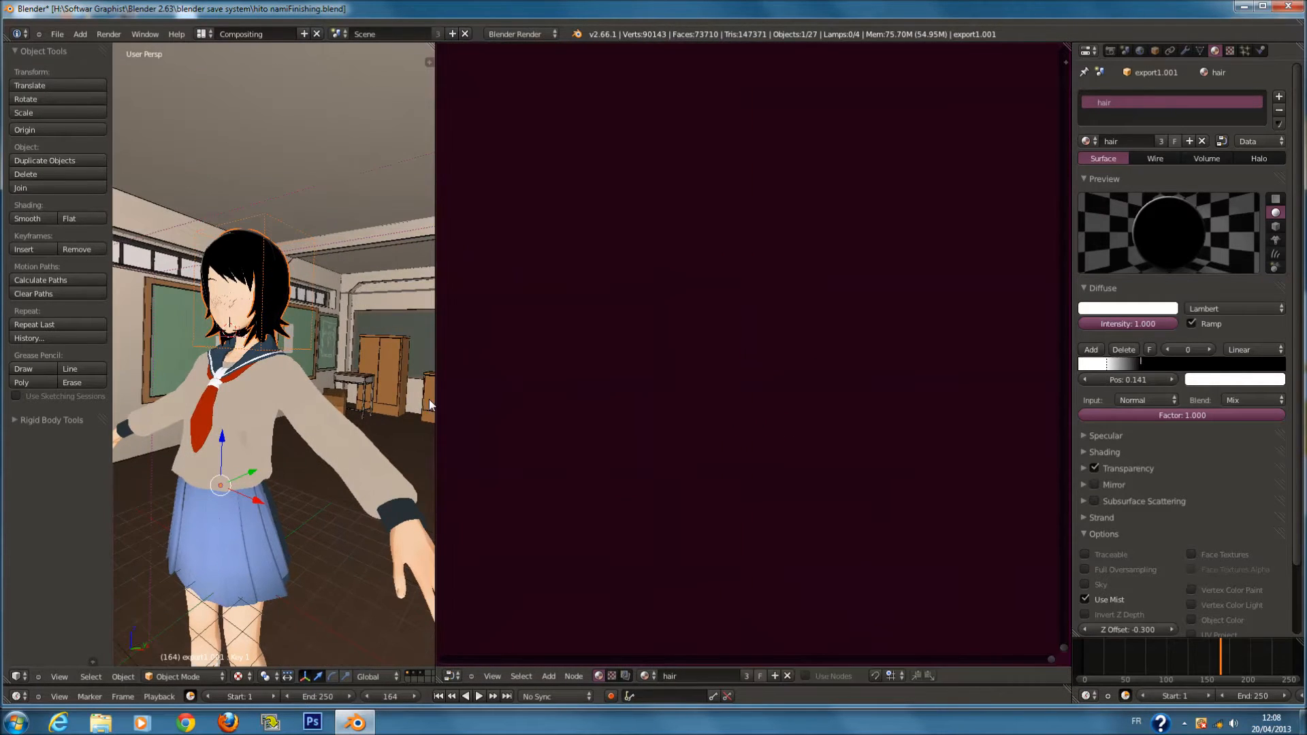
click(806, 676)
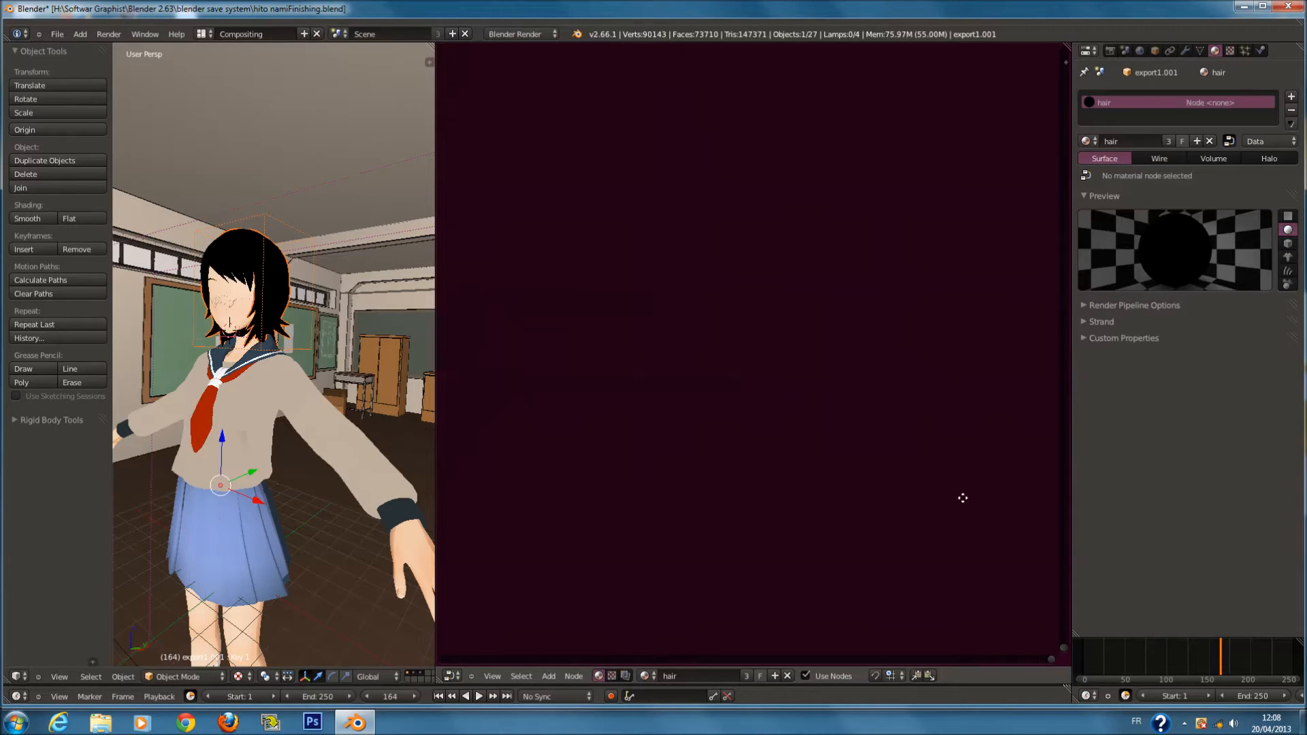
click(611, 676)
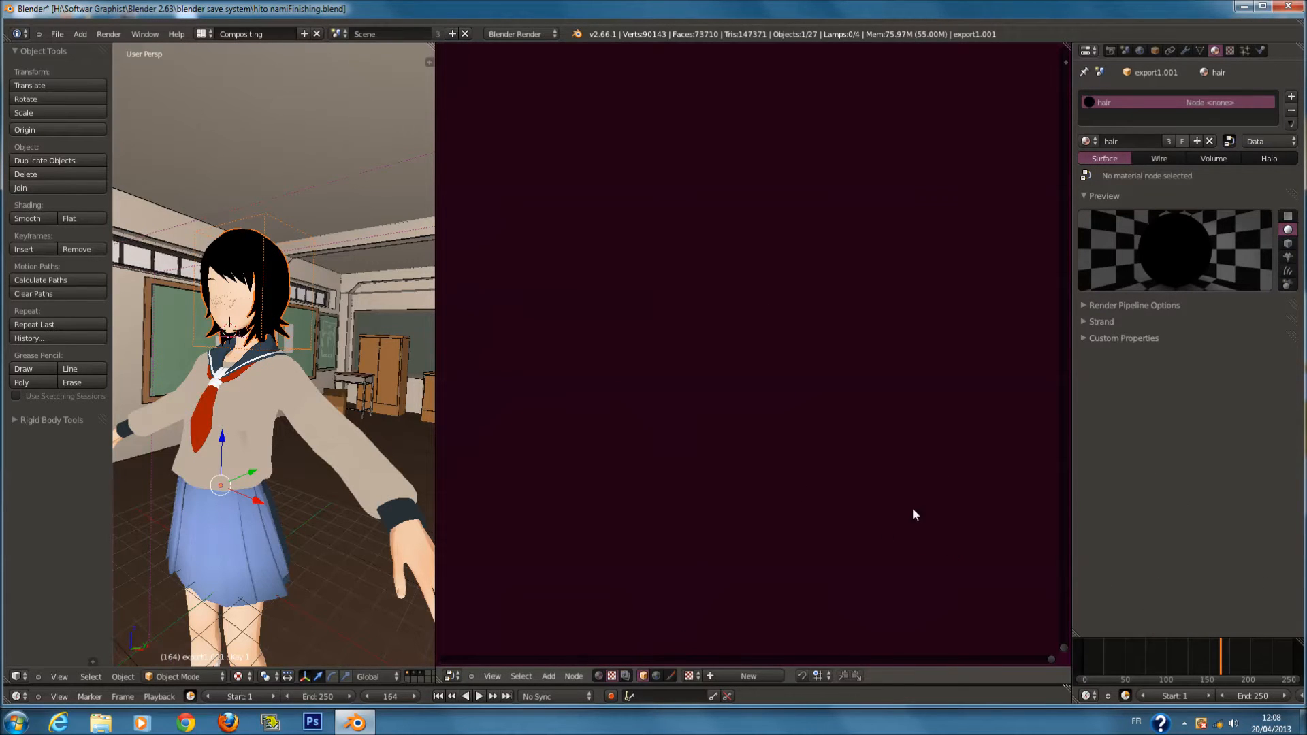
click(599, 676)
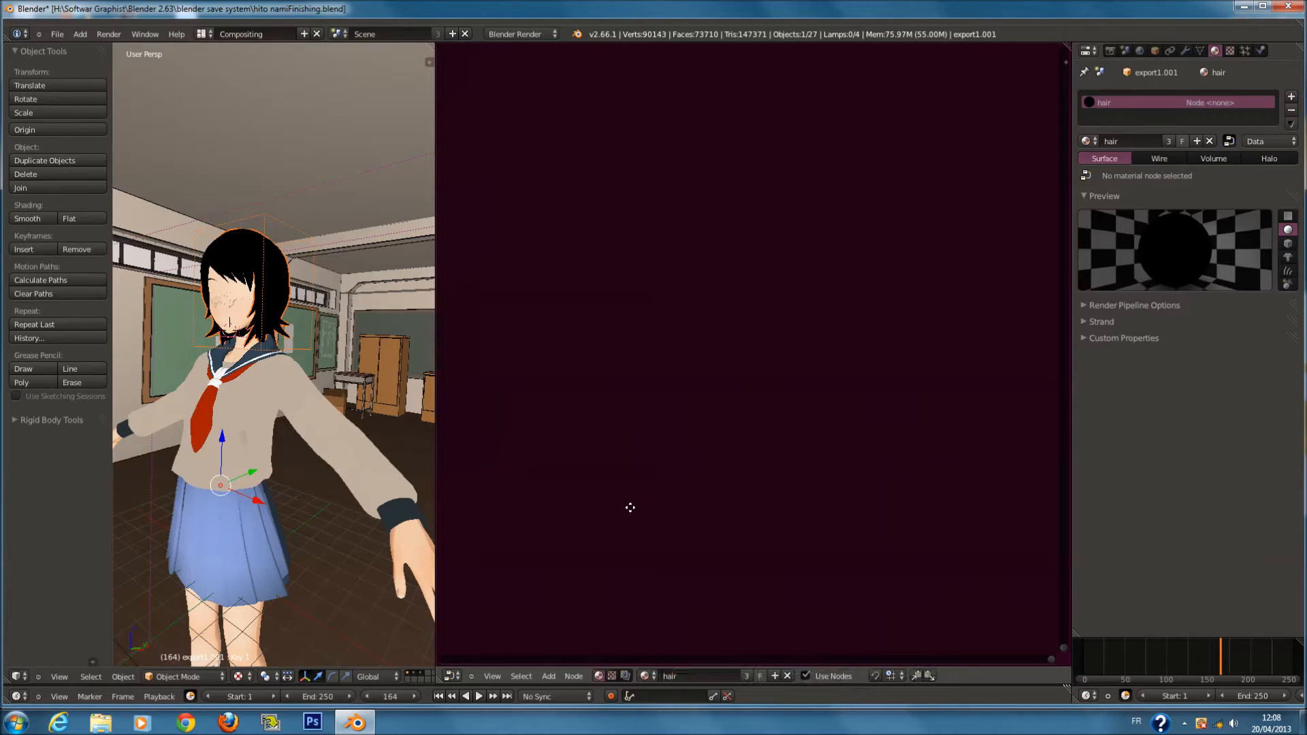
Select the sweater mesh, check its material in the widened node editor and cycle the viewport display to wireframe
drag(435, 454, 798, 462)
right_click(448, 465)
scroll(448, 464, down, 5)
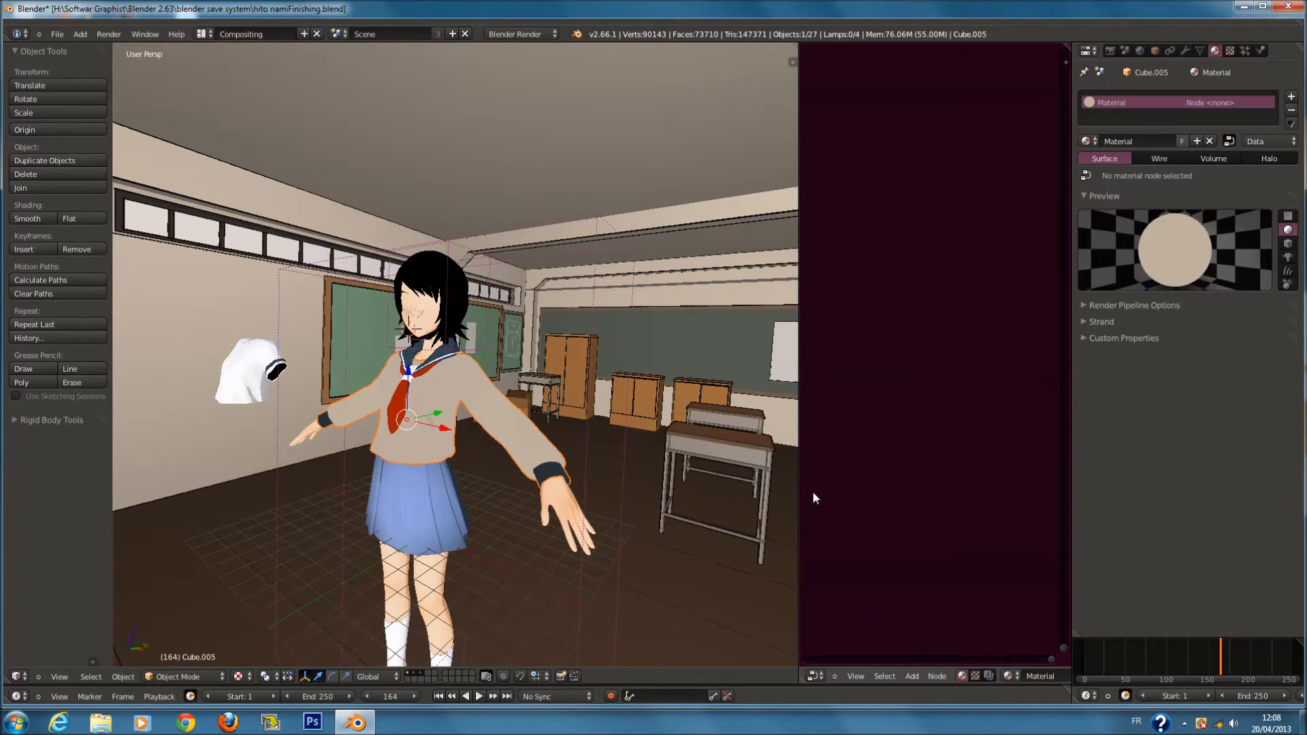
drag(798, 464, 488, 490)
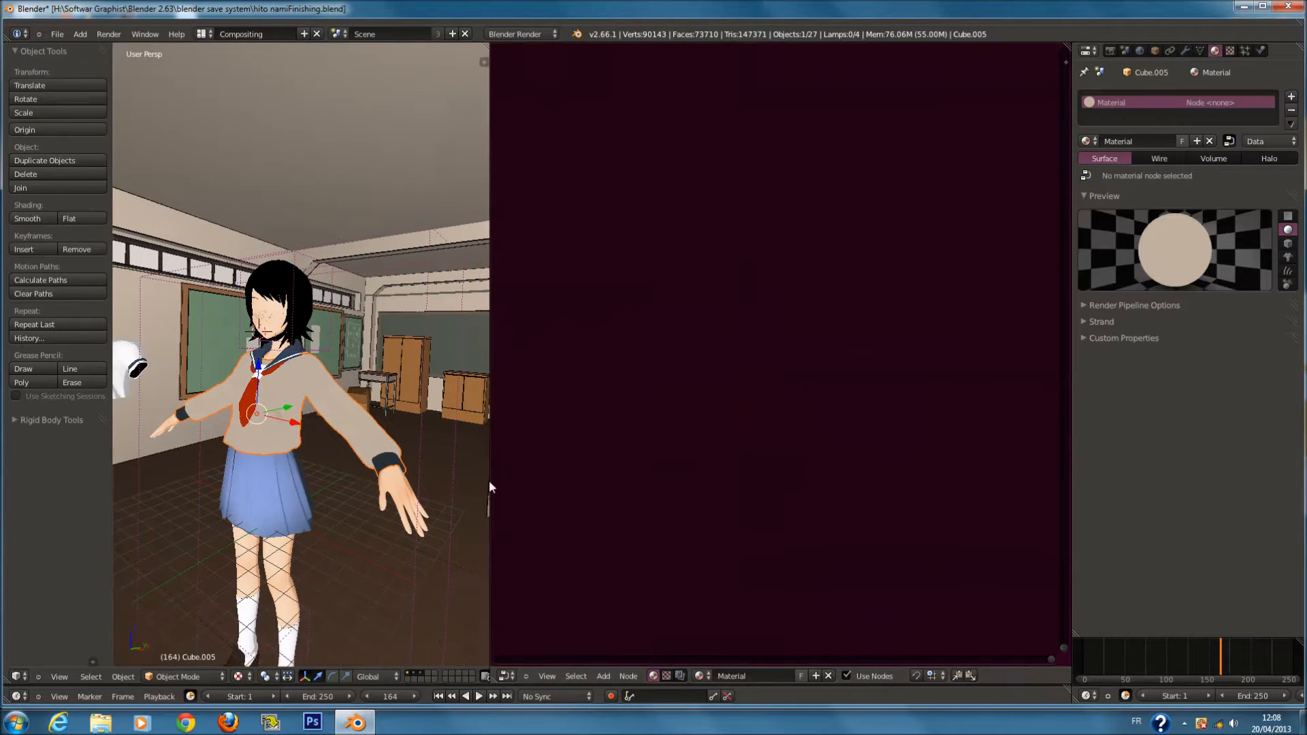
scroll(293, 401, up, 2)
key(z)
key(z)
key(z)
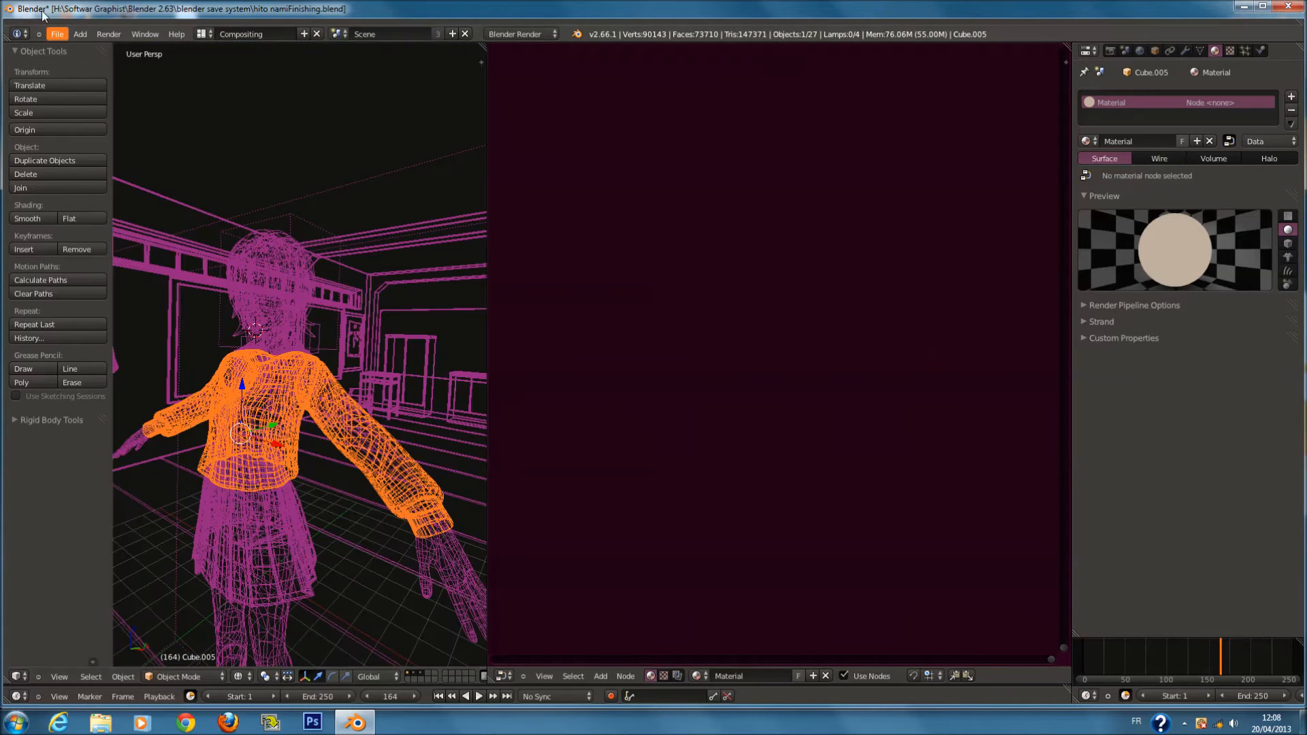
Reopen the recent file hito namiFinishing.blend and set the main area to a 3D View
click(59, 34)
mouse_move(136, 75)
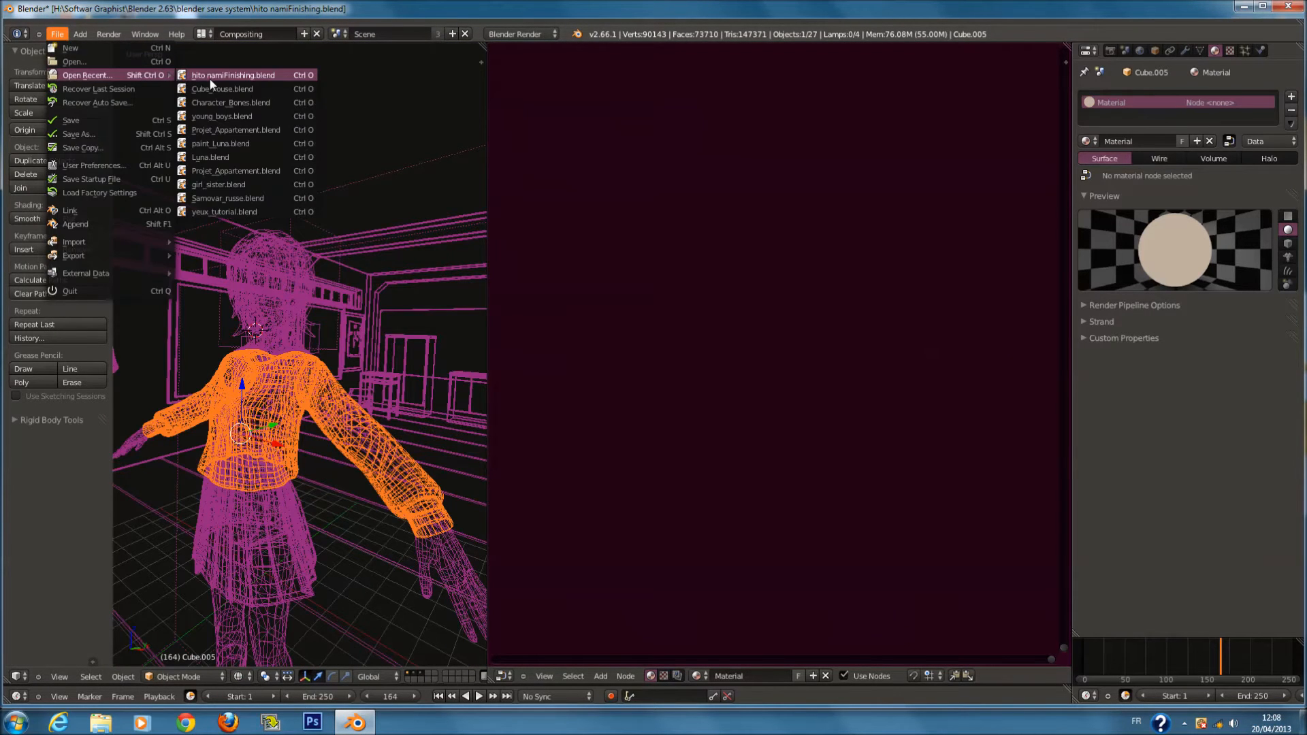
click(210, 79)
click(19, 676)
click(65, 663)
scroll(663, 426, down, 3)
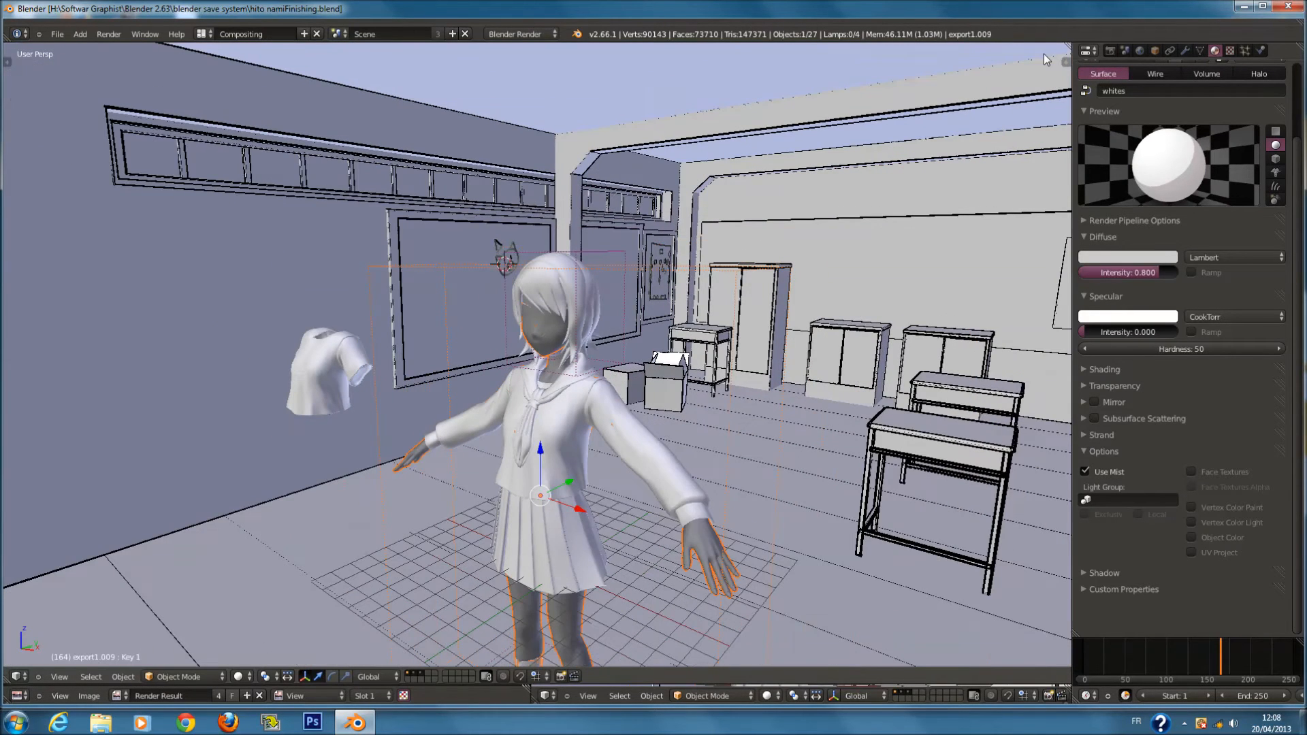
Split the 3D View into two side-by-side areas and turn the second into a Node Editor showing the whites material's nodes
drag(1068, 47, 558, 619)
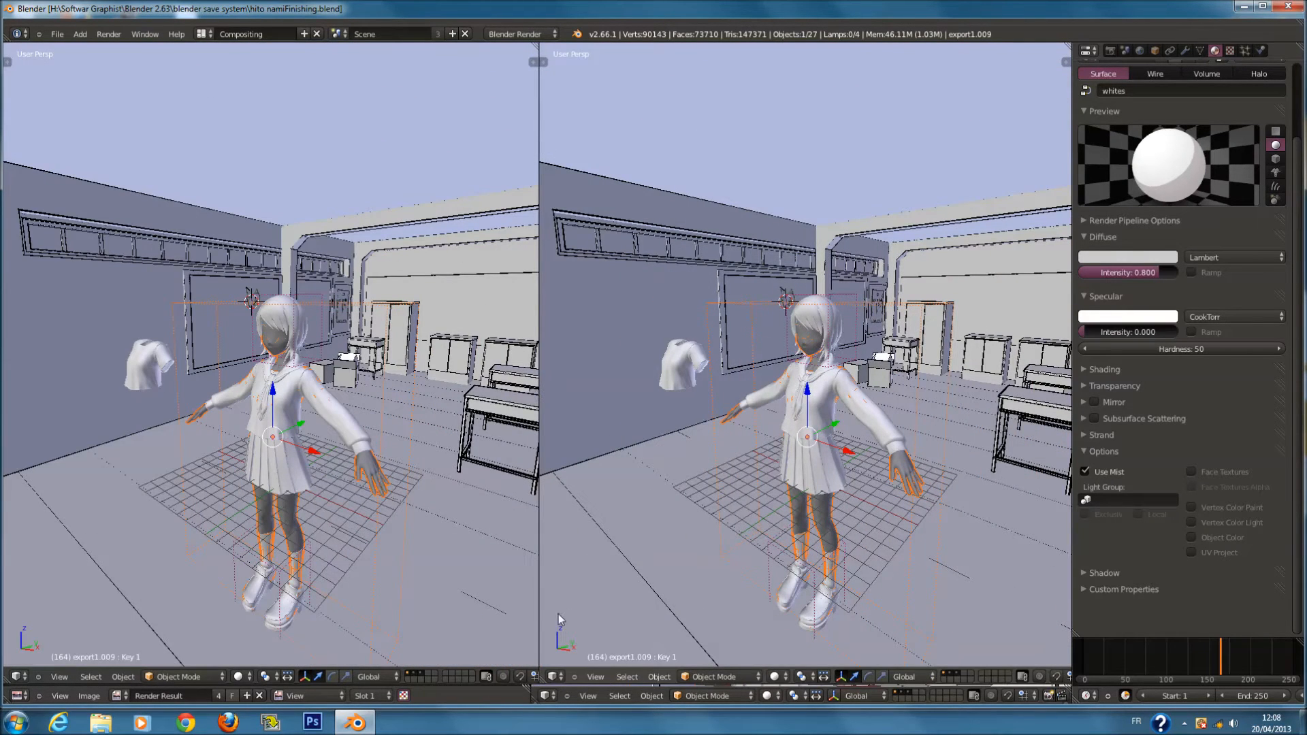
click(556, 676)
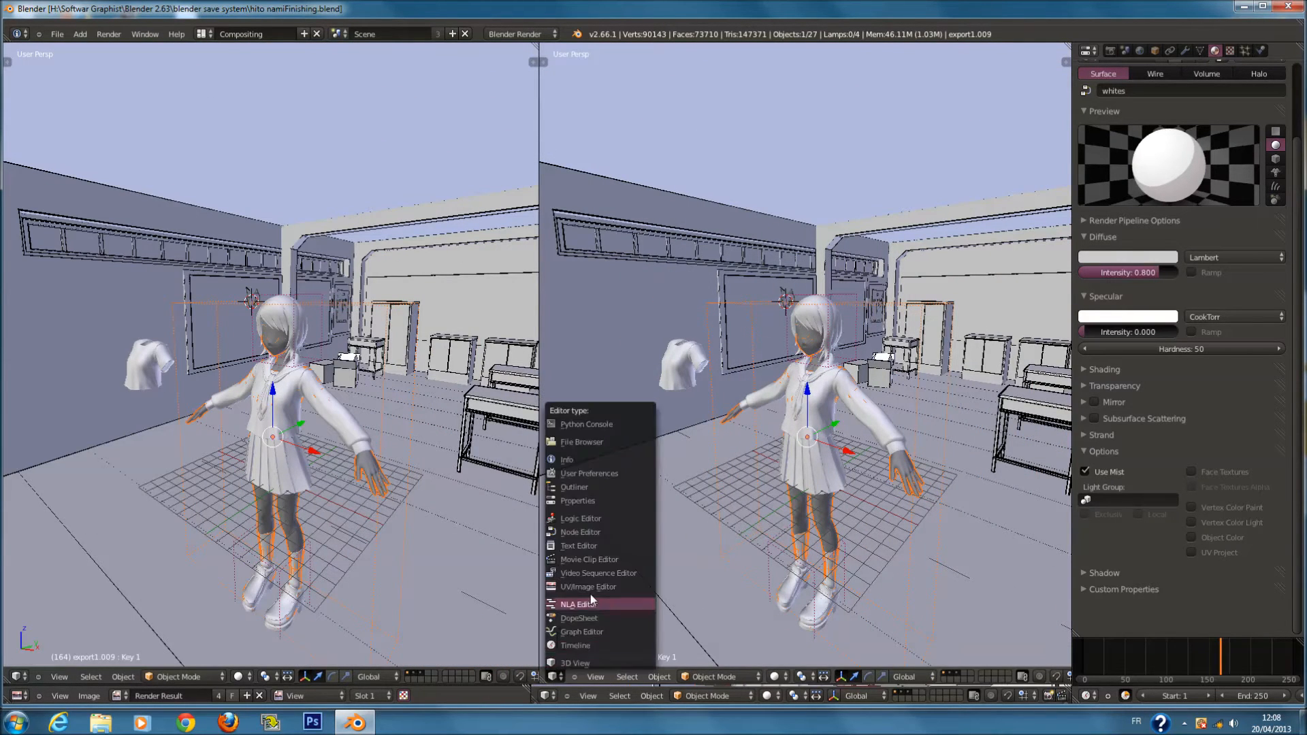
click(597, 533)
scroll(827, 574, down, 6)
middle_drag(851, 541, 702, 569)
scroll(817, 463, up, 6)
scroll(841, 412, up, 5)
middle_drag(832, 400, 610, 473)
scroll(843, 426, up, 2)
middle_drag(843, 427, 719, 427)
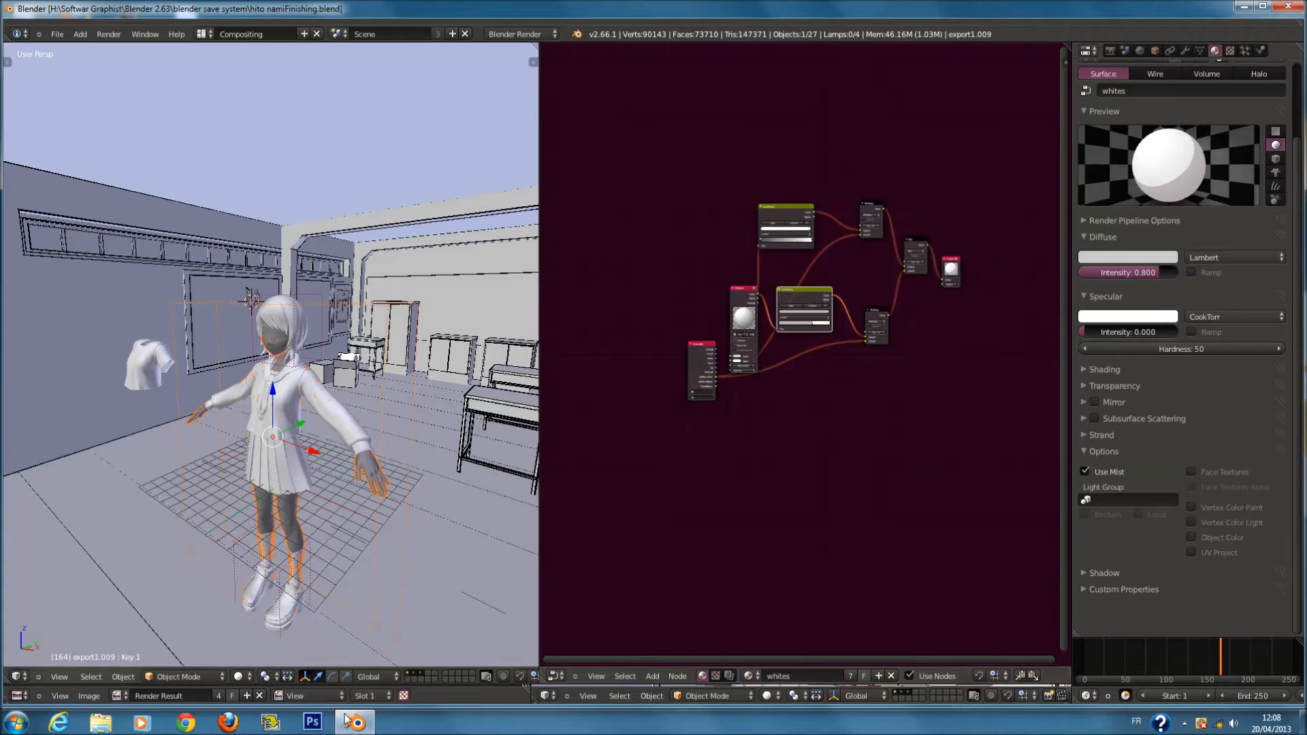
Set the viewport shading to Texture and frame the character's upper body
click(243, 677)
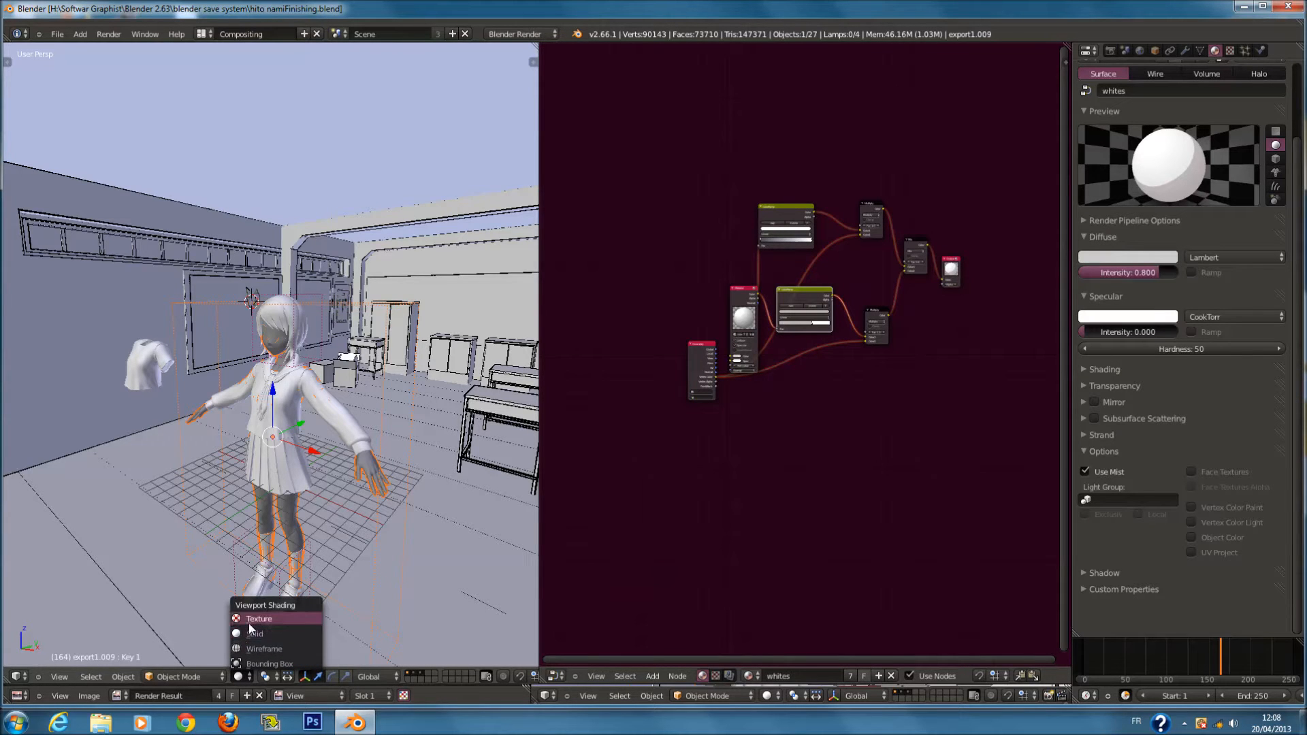
key(Return)
scroll(409, 368, up, 6)
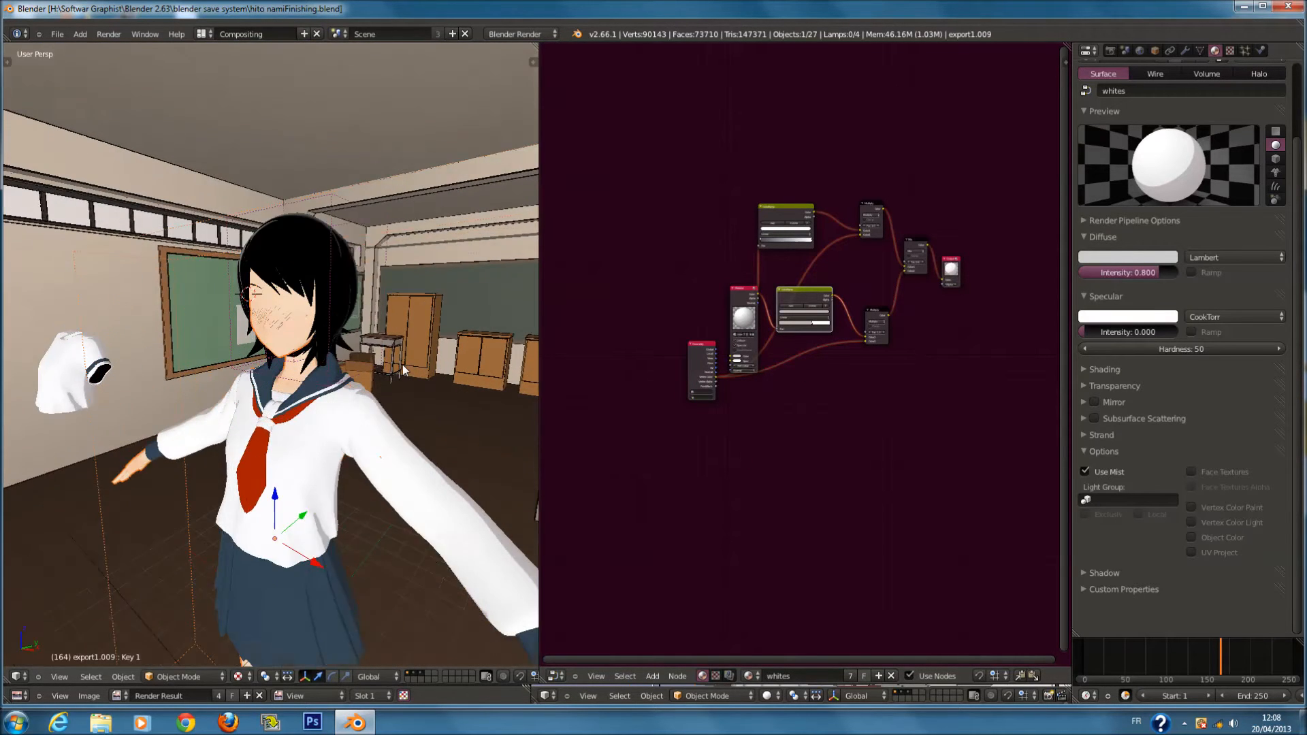
scroll(803, 405, up, 2)
Nudge the white stop in the lower ColorRamp, move the Material node above the Geometry node and collapse the material's Options
scroll(899, 198, up, 3)
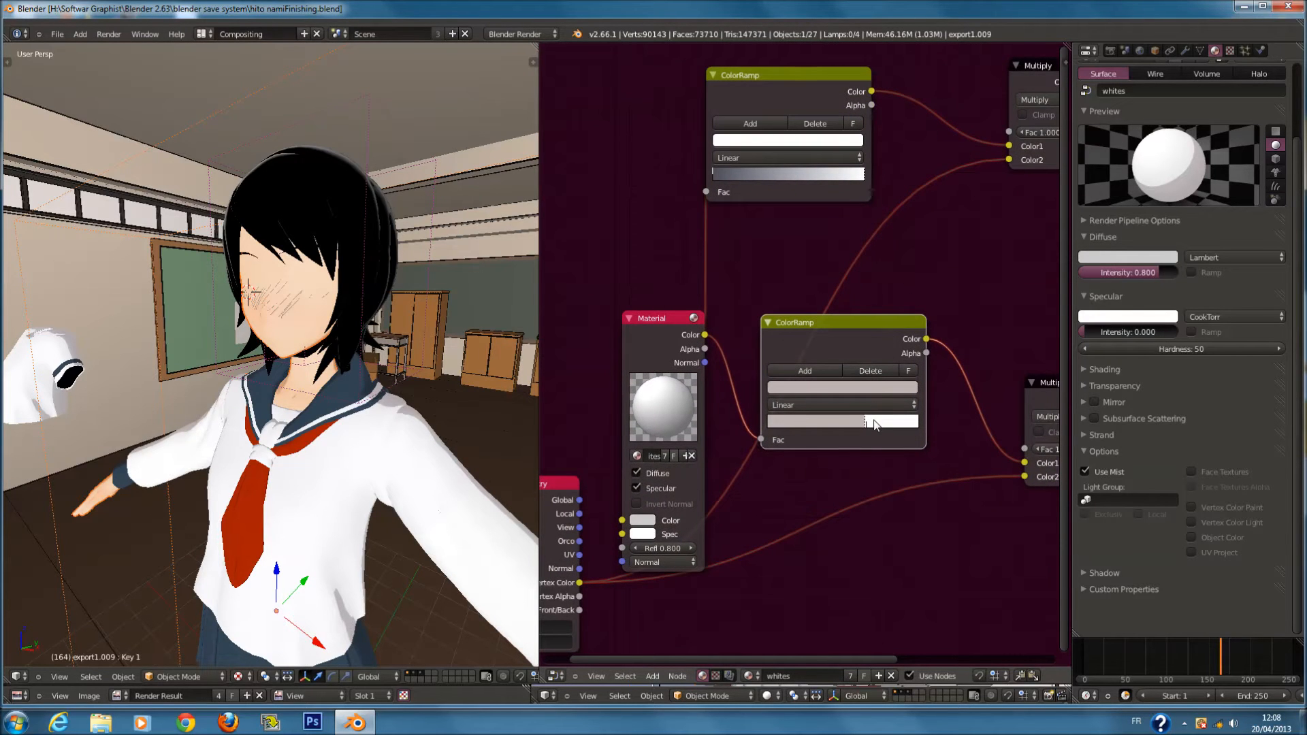
mouse_move(863, 420)
mouse_down()
mouse_move(808, 422)
mouse_move(989, 435)
mouse_move(709, 430)
mouse_move(874, 430)
mouse_move(865, 426)
mouse_up()
scroll(898, 427, down, 2)
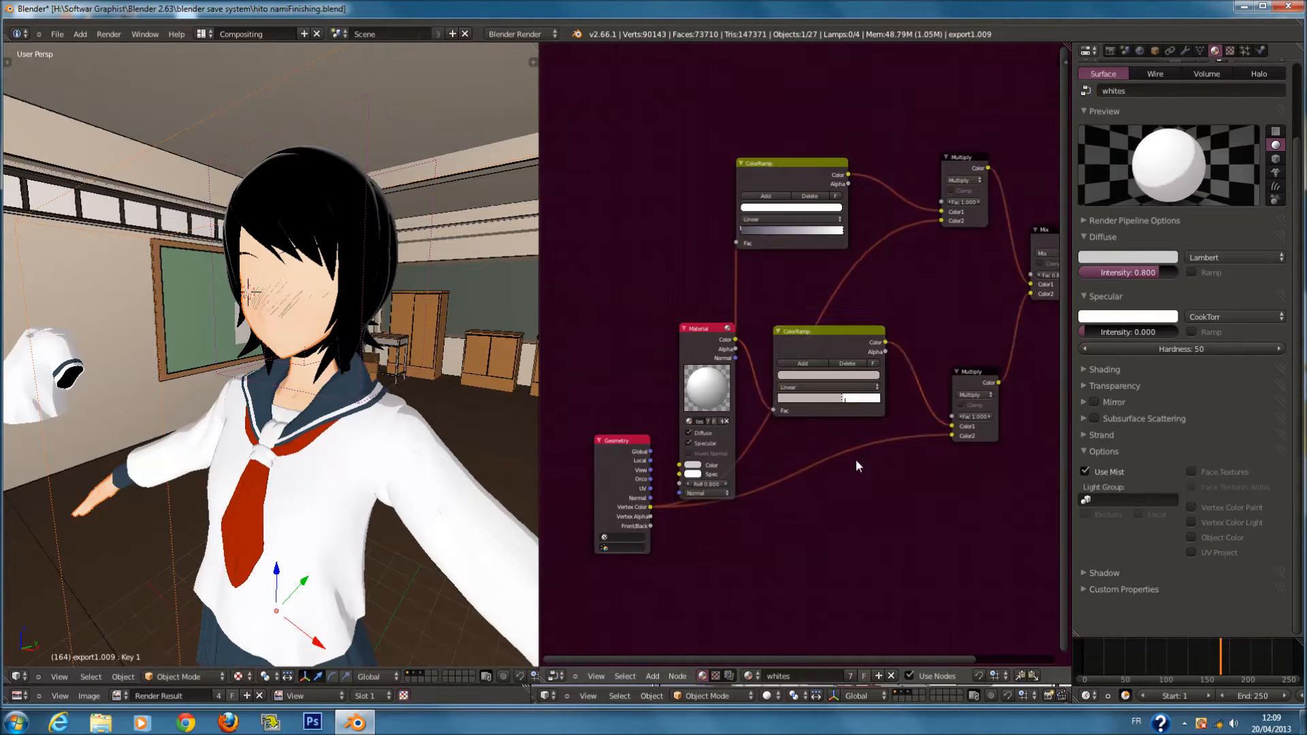
drag(684, 343, 599, 223)
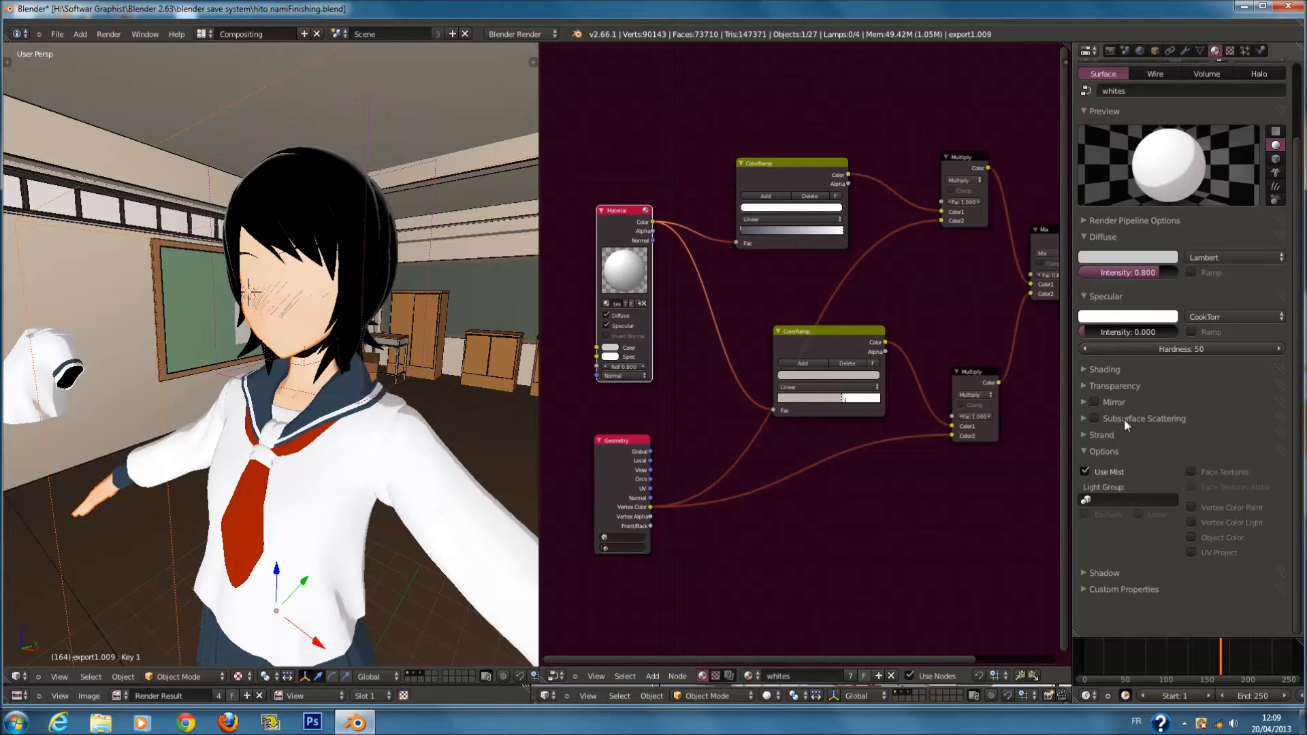
click(1119, 452)
middle_drag(983, 484, 941, 481)
Check the Geometry node's vertex color layer choices and examine the node chain from the ColorRamps through Multiply and Mix to Output
click(575, 545)
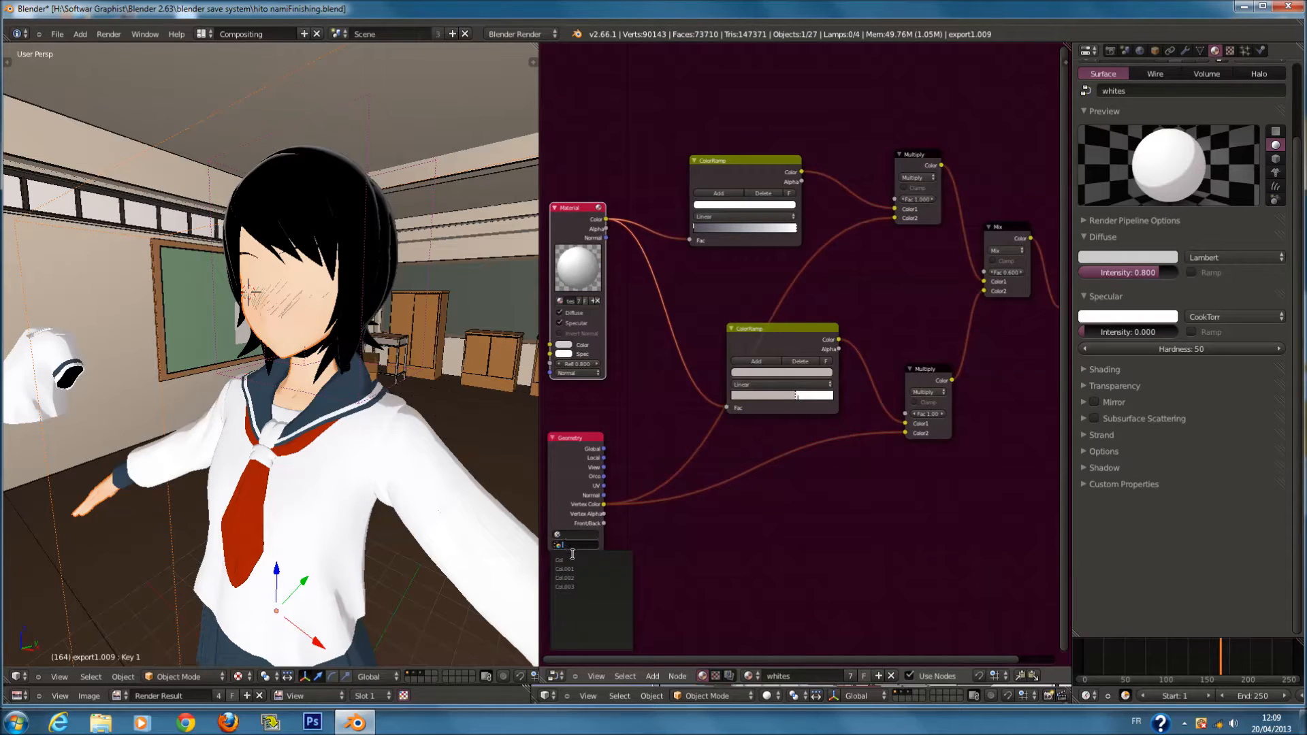
click(590, 554)
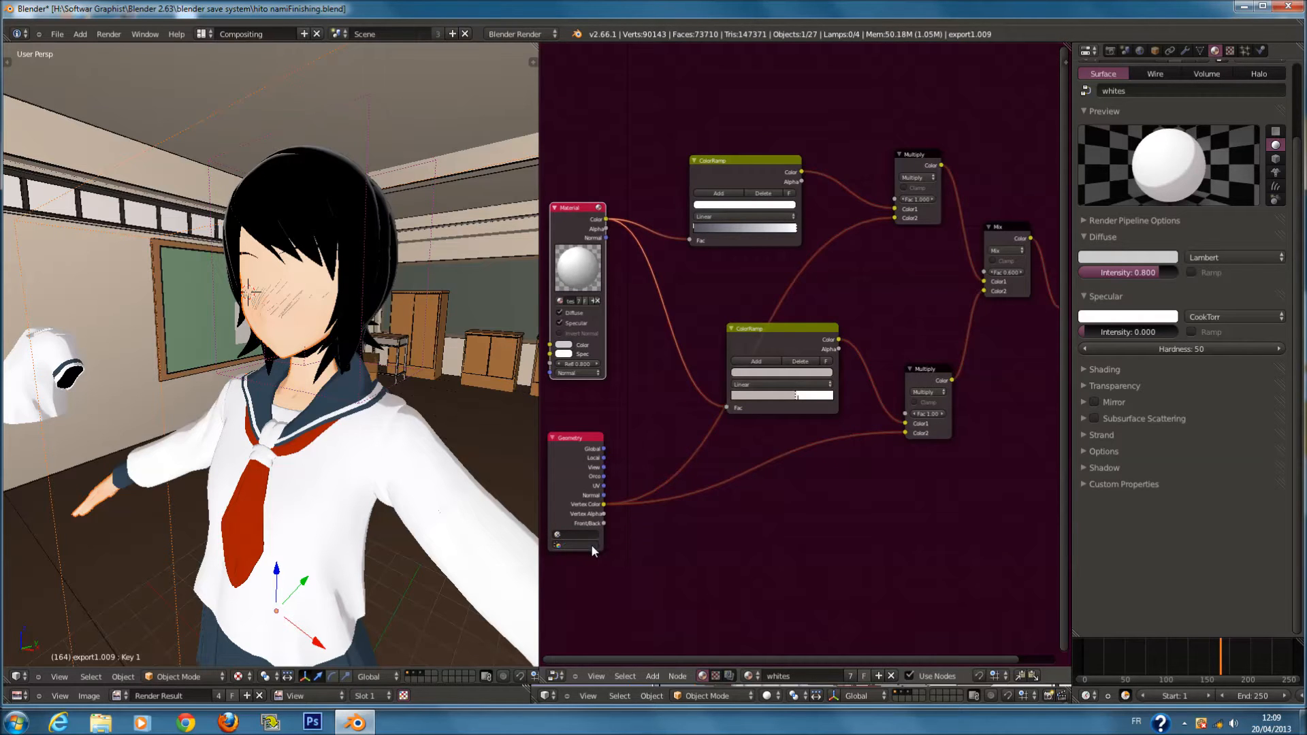
click(590, 546)
click(584, 578)
scroll(904, 460, up, 1)
middle_drag(879, 465, 799, 508)
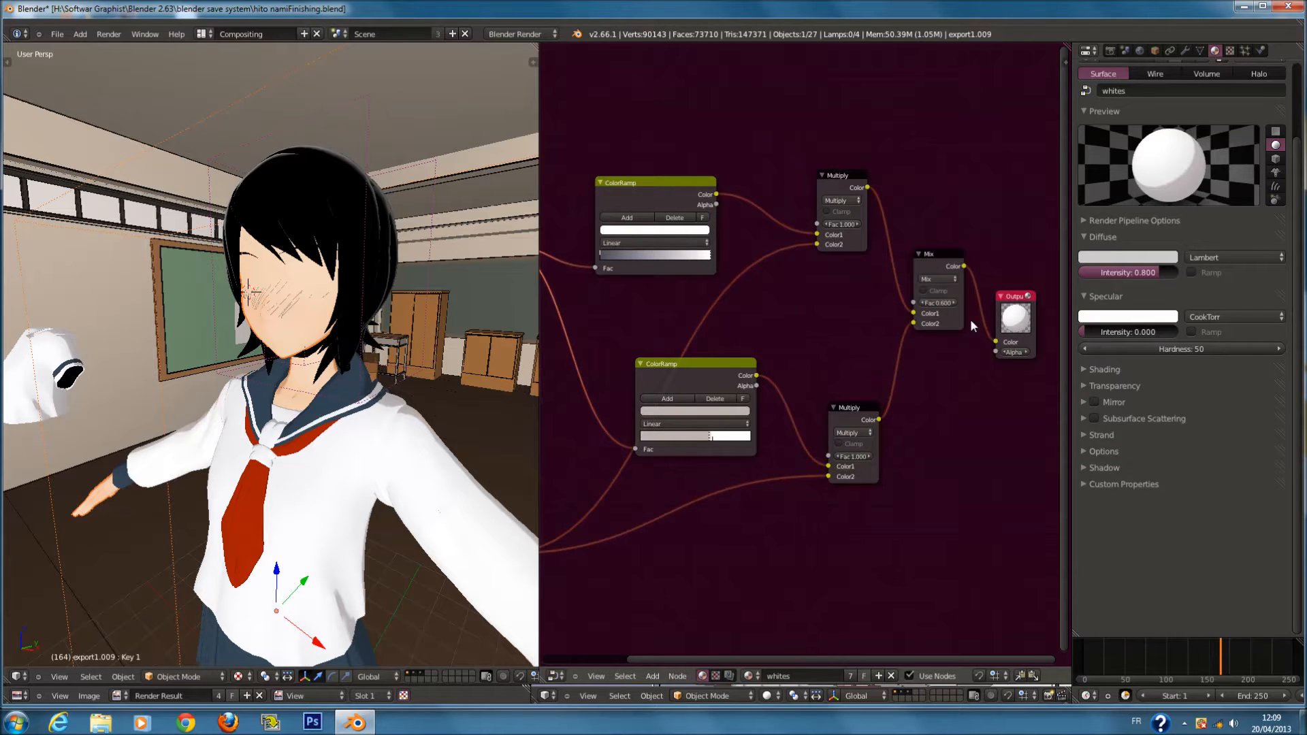
scroll(970, 318, up, 1)
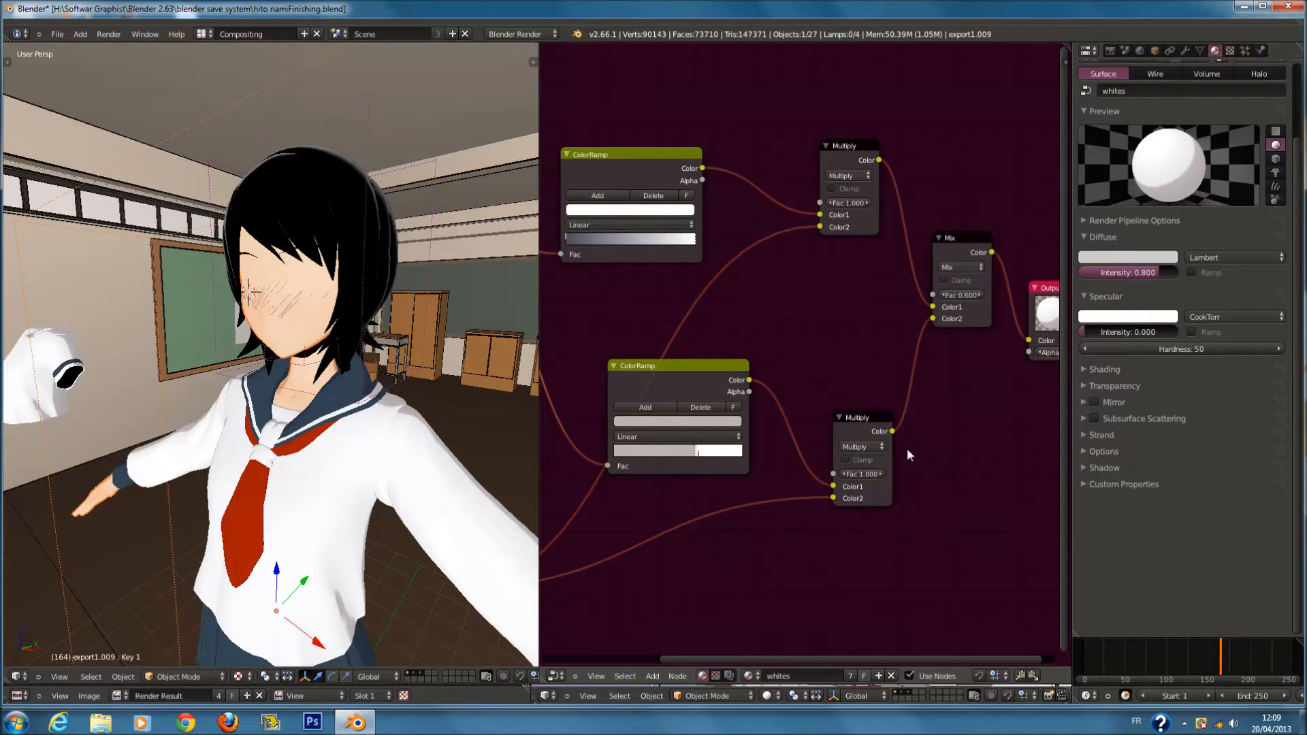
scroll(790, 328, down, 2)
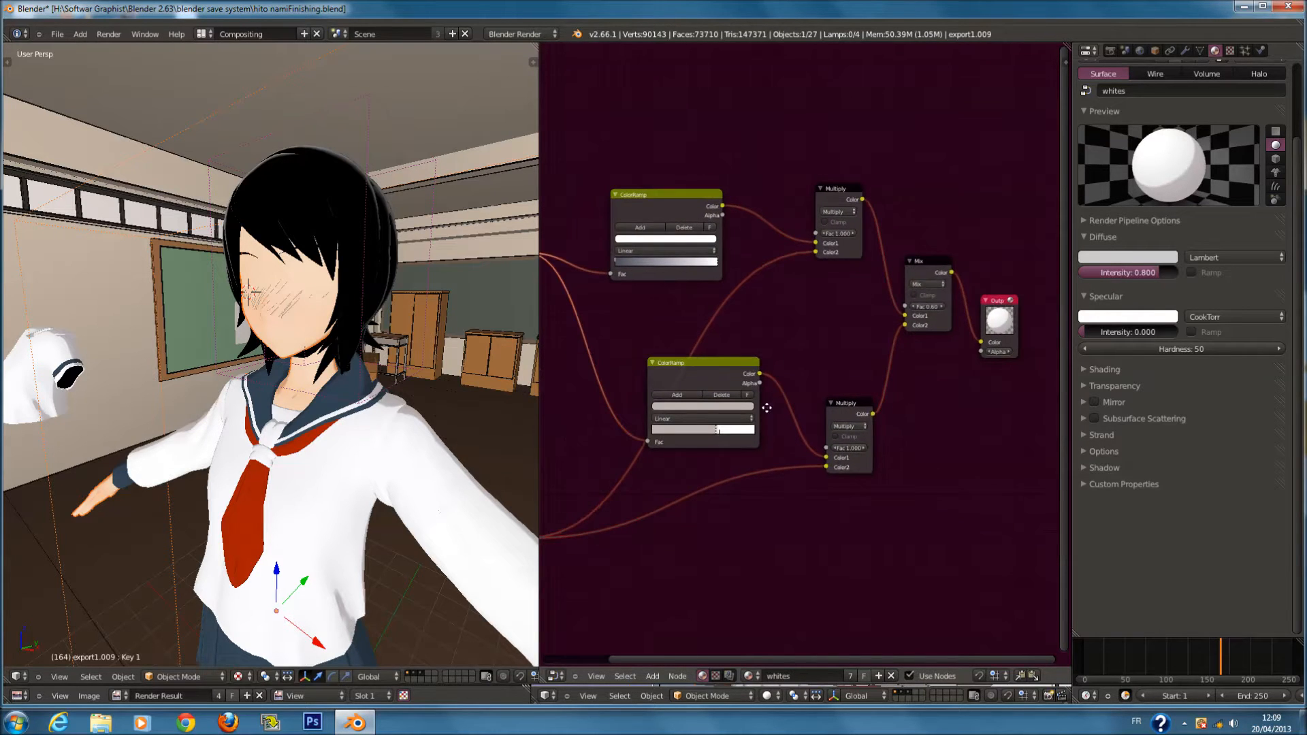
Select the character's body mesh and its index.001 material slot to show the skin material's nodes
middle_drag(767, 408, 789, 395)
scroll(749, 403, down, 1)
scroll(422, 458, down, 3)
middle_drag(414, 459, 358, 509)
key(a)
scroll(333, 368, up, 3)
scroll(329, 346, up, 1)
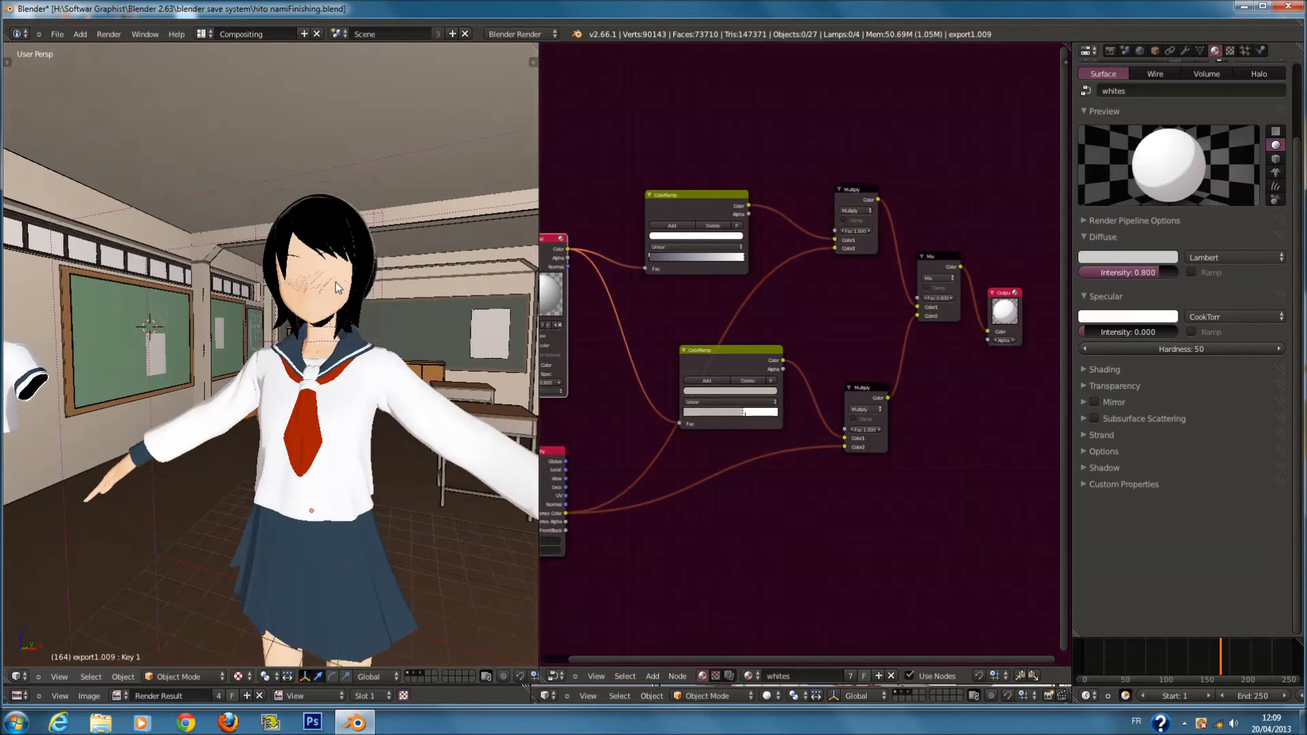
right_click(329, 311)
scroll(341, 316, up, 1)
scroll(382, 324, down, 1)
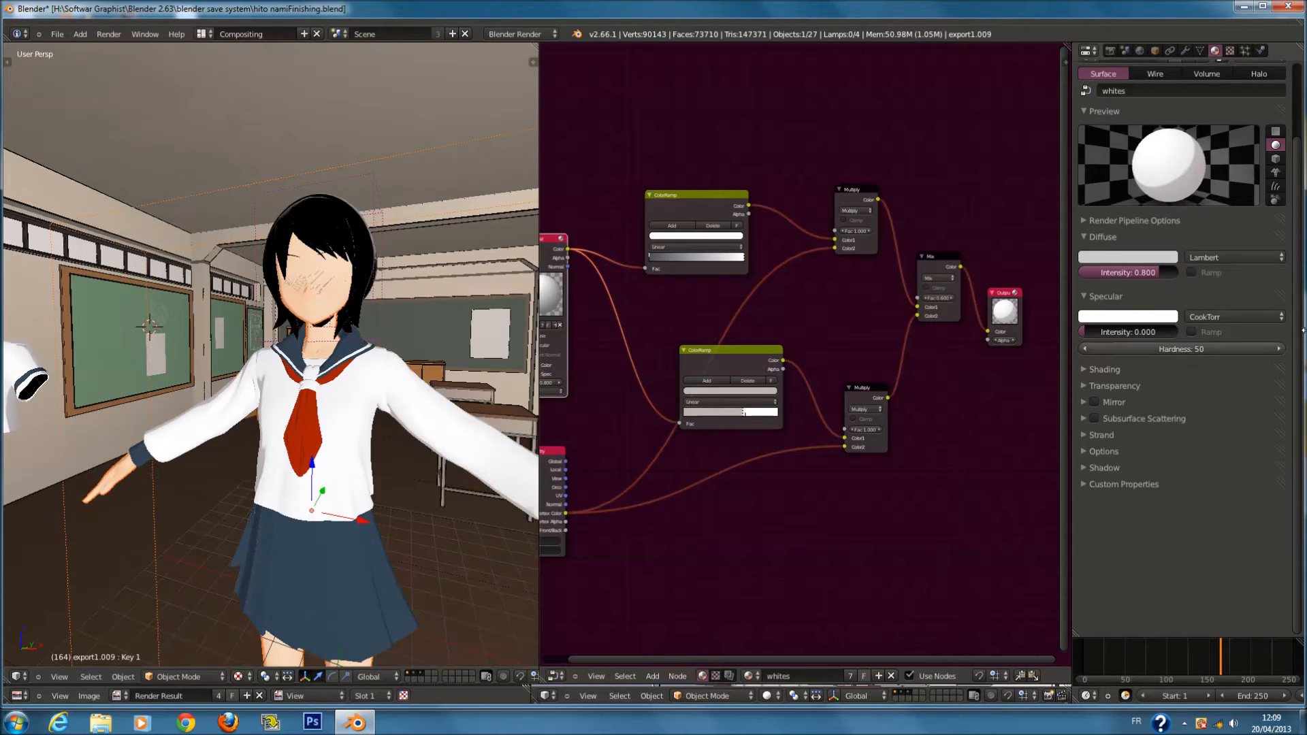
click(1153, 101)
Rearrange the index.001 node tree, spreading the ColorRamp, Mix, Multiply and Output nodes apart so their links are readable
middle_drag(812, 413, 786, 356)
scroll(842, 364, down, 1)
middle_drag(874, 371, 895, 379)
drag(1042, 291, 1060, 352)
middle_drag(823, 408, 858, 402)
drag(615, 320, 531, 269)
drag(737, 347, 728, 430)
drag(756, 259, 737, 178)
middle_drag(885, 395, 861, 372)
drag(863, 396, 513, 492)
middle_drag(630, 499, 690, 497)
drag(752, 389, 710, 316)
drag(733, 205, 732, 229)
middle_drag(938, 264, 788, 293)
drag(942, 344, 993, 377)
middle_drag(812, 407, 939, 409)
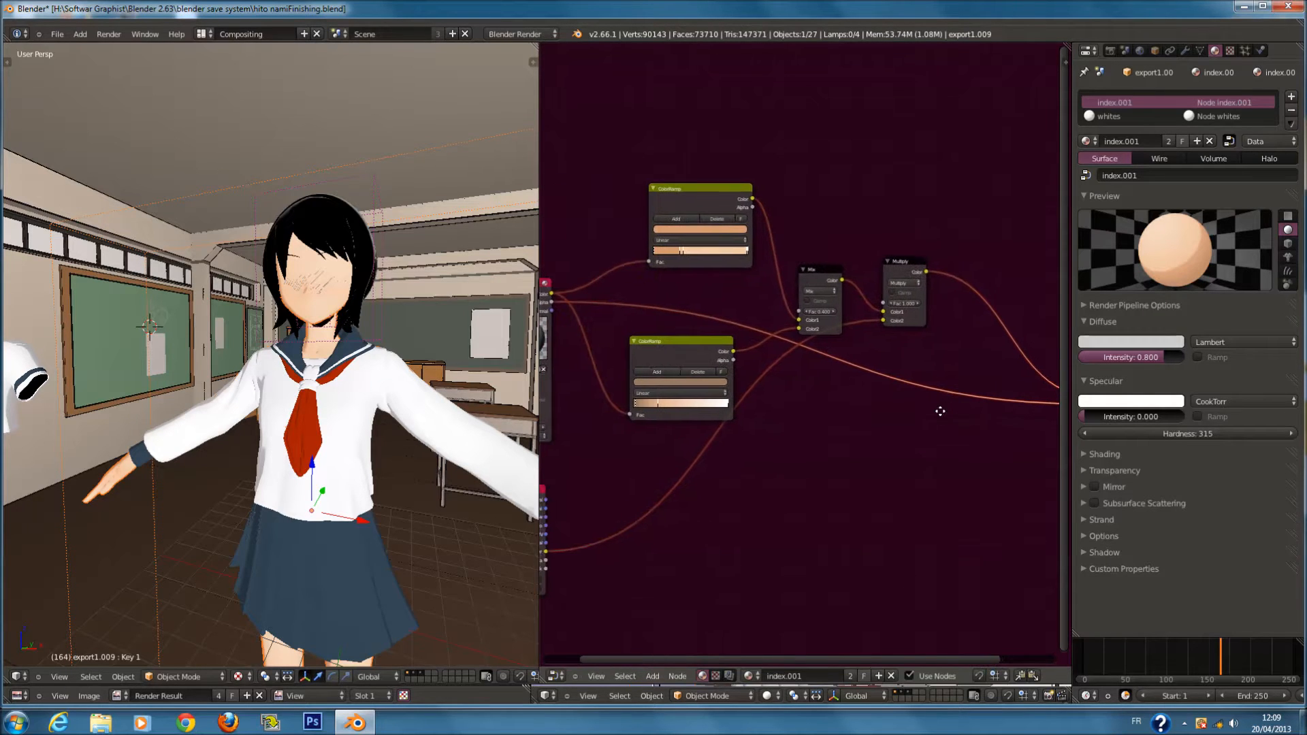
scroll(934, 414, down, 2)
scroll(946, 412, up, 1)
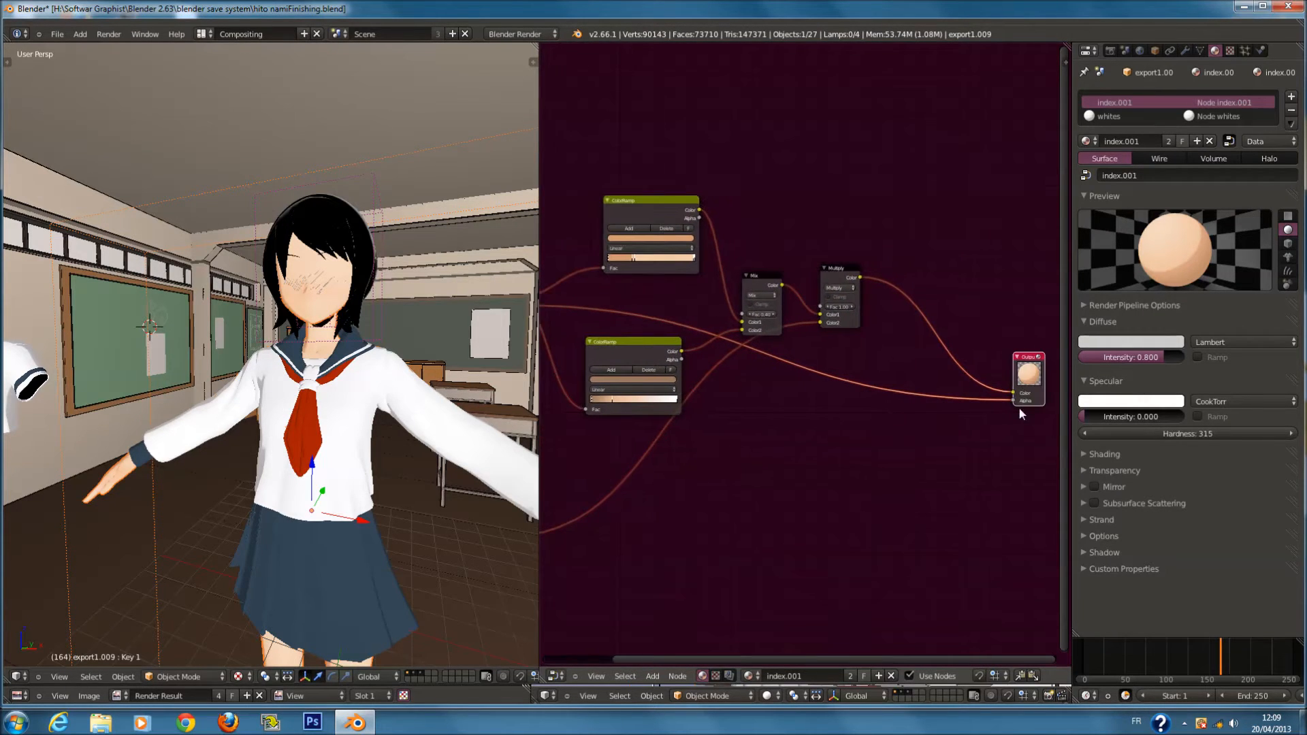
Collapse the material's Diffuse and Specular settings and check its Transparency settings
click(1127, 324)
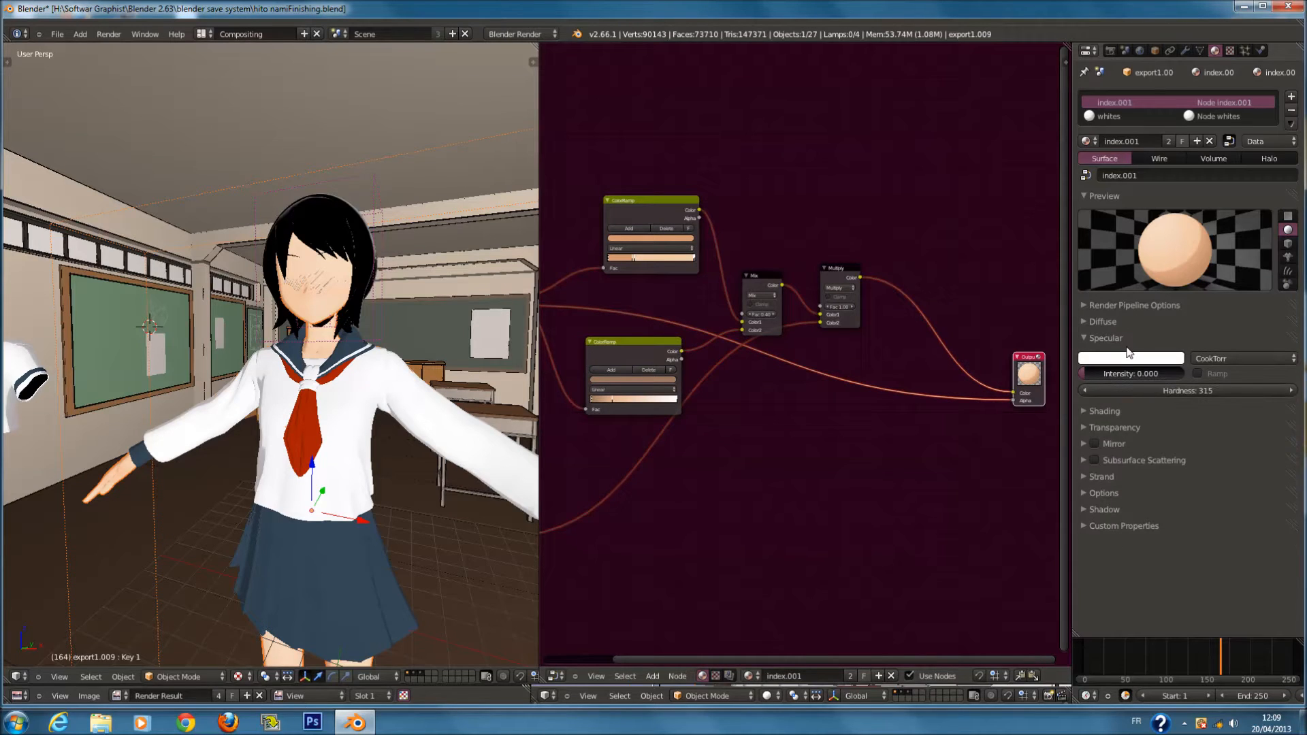
click(1127, 342)
click(1127, 371)
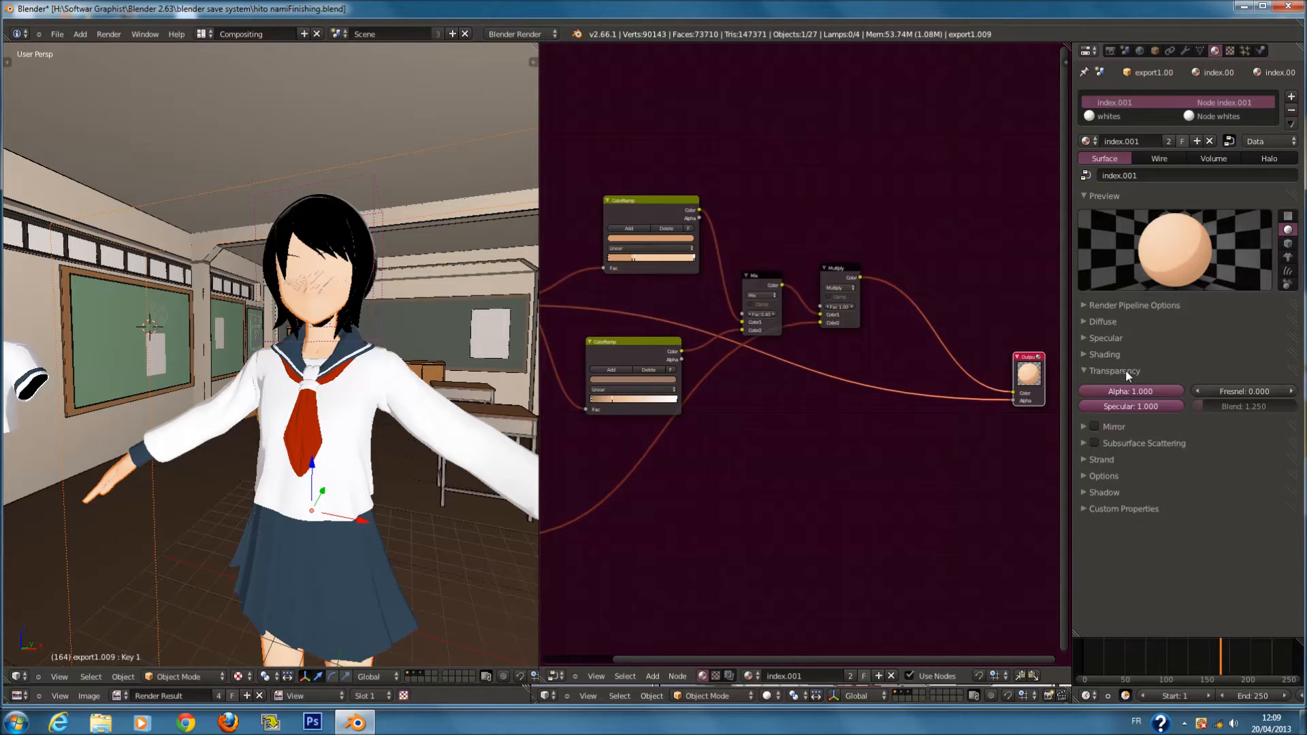
click(1126, 369)
click(1125, 369)
click(1125, 369)
click(1125, 369)
click(1126, 369)
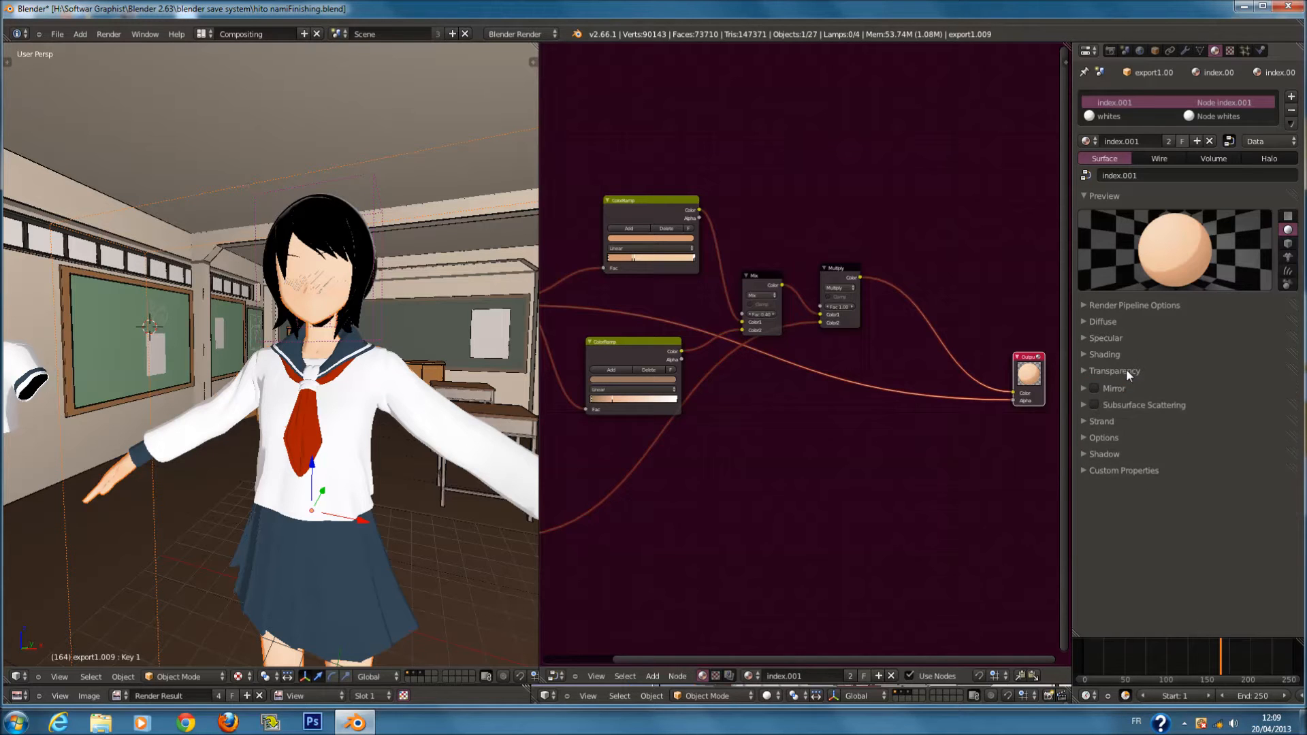
Unlink the Material node's Alpha output from the Output node's Alpha input and reconnect it, repeating this once
scroll(944, 412, up, 1)
drag(1028, 405, 1012, 407)
scroll(918, 302, down, 1)
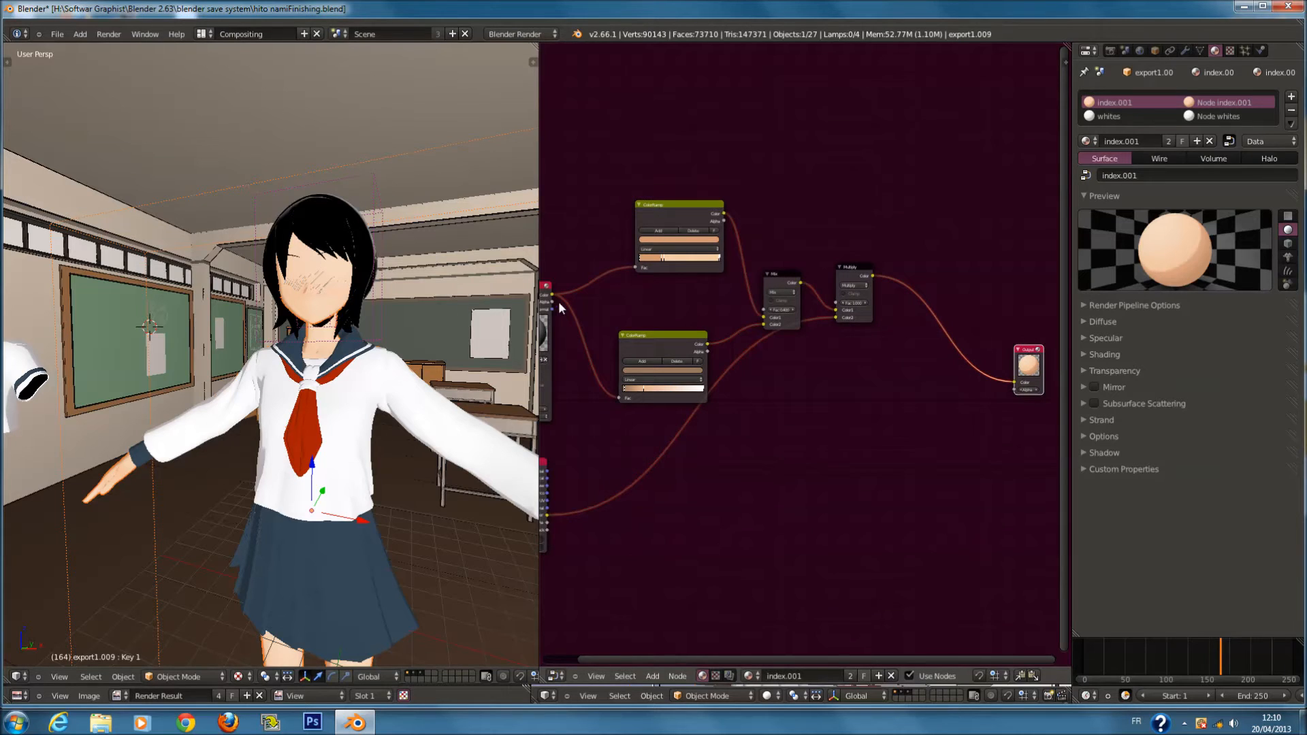
drag(553, 303, 1010, 390)
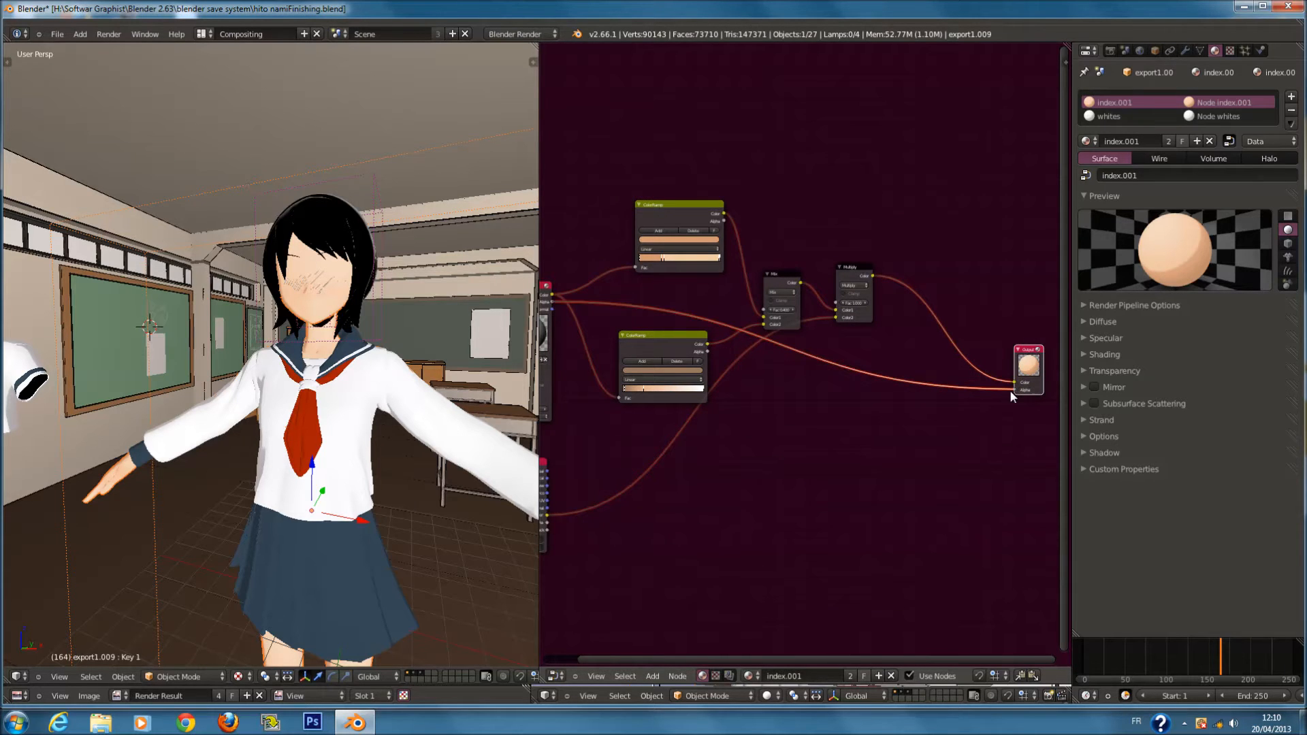
drag(1013, 391, 942, 384)
scroll(721, 371, down, 1)
middle_drag(651, 361, 633, 324)
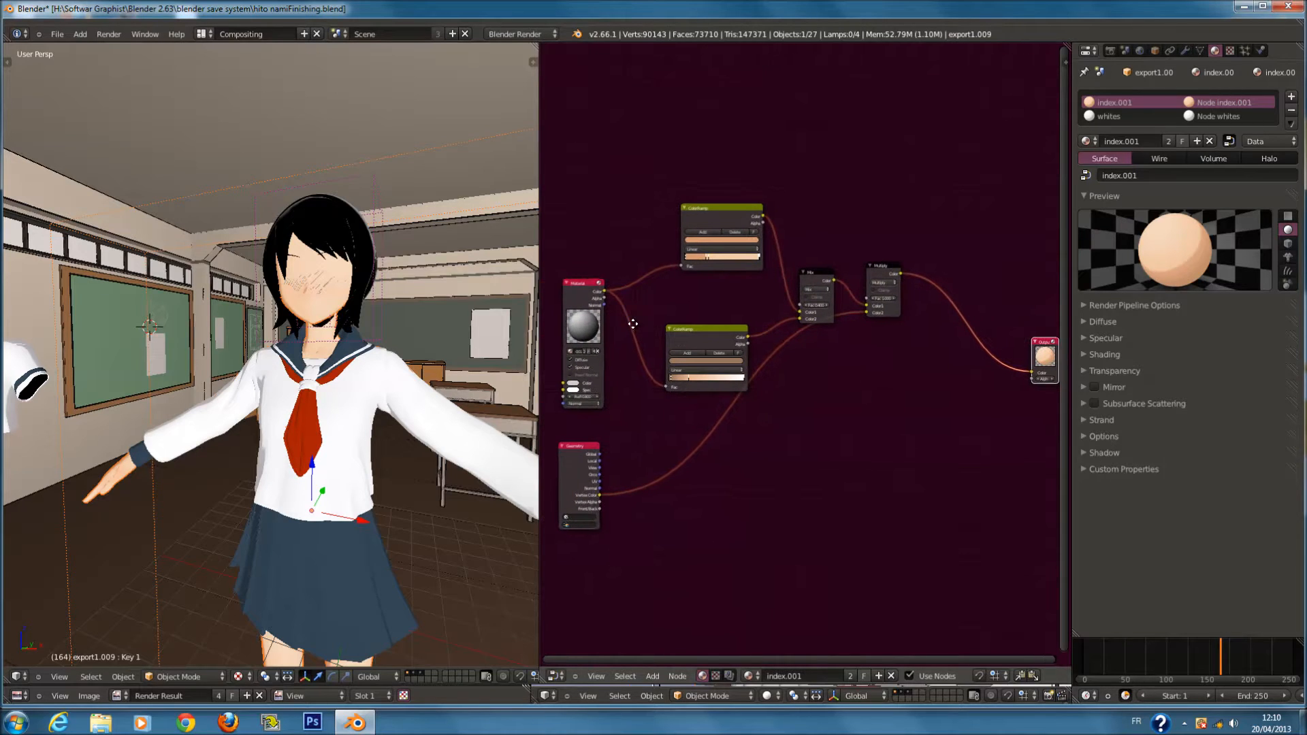
drag(605, 298, 1030, 379)
Review the Alpha and Specular values in the skin material's Transparency settings
click(1122, 371)
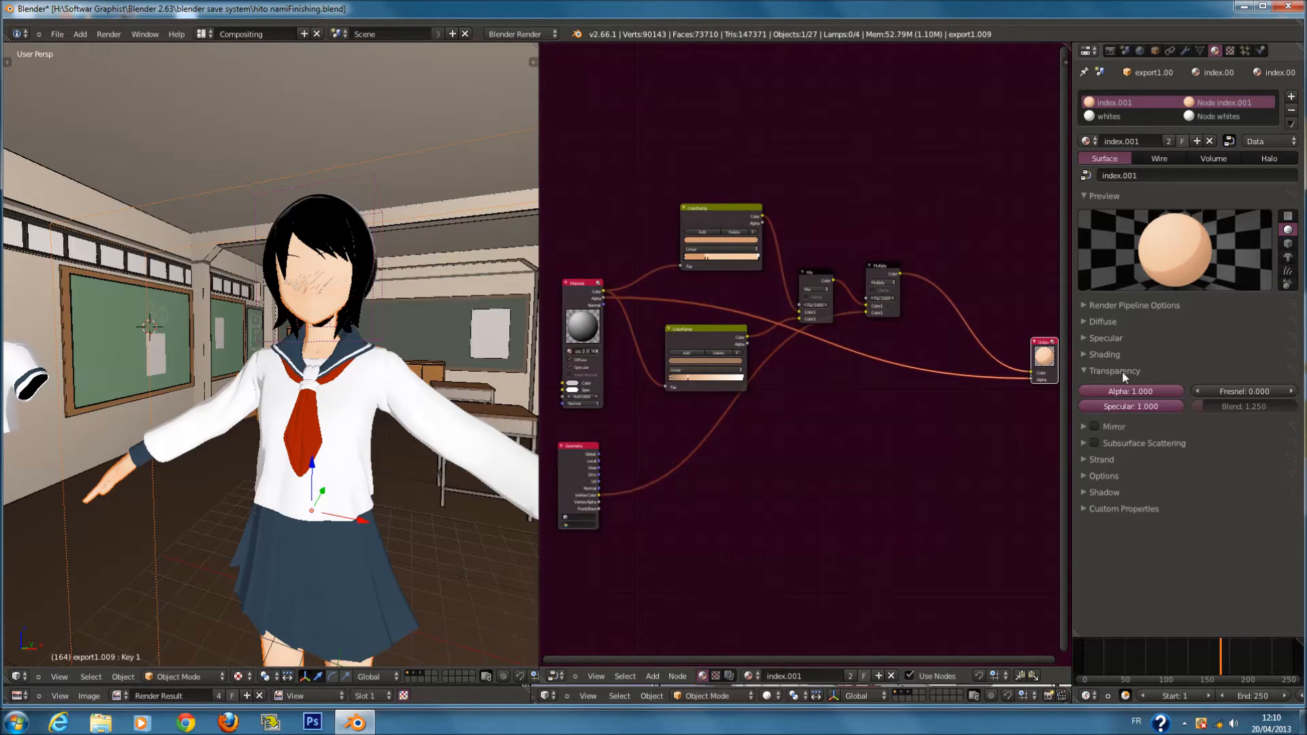
drag(1104, 402, 1187, 407)
click(1132, 374)
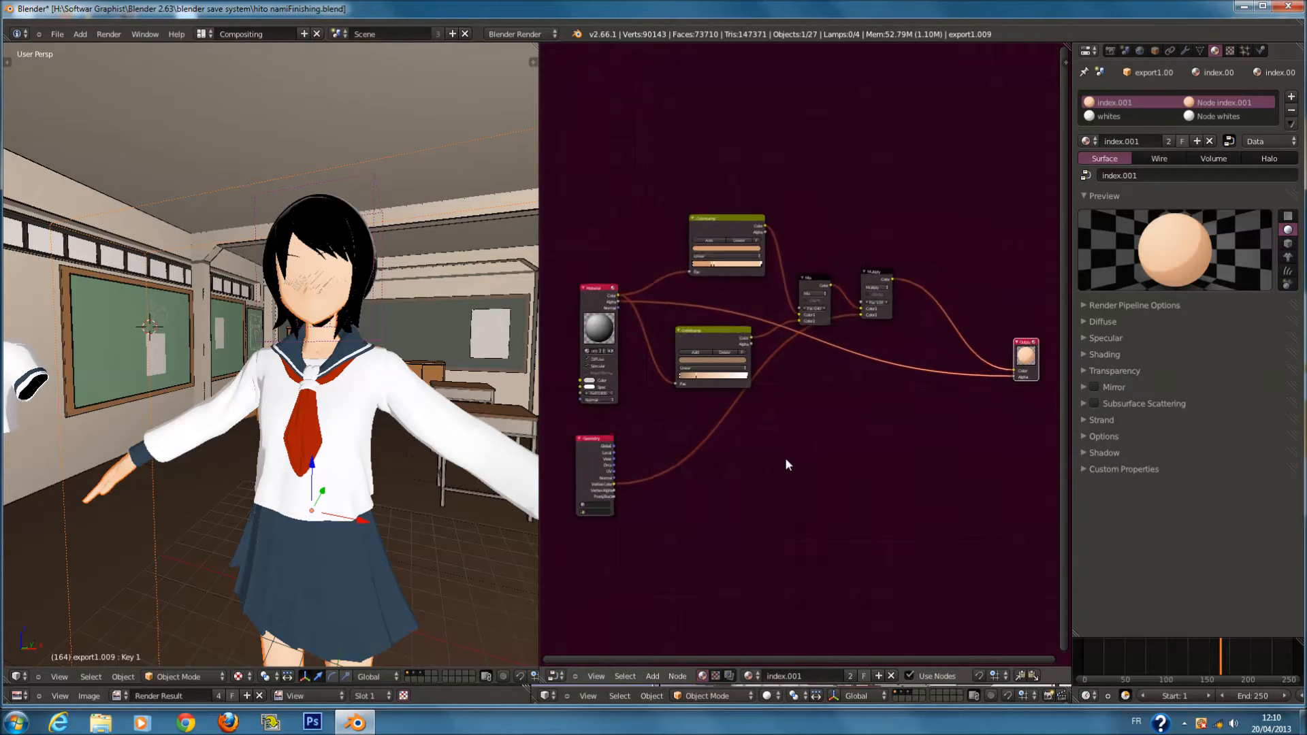
Bring the whole character into view and open the Texture properties
scroll(787, 461, up, 1)
middle_drag(377, 451, 422, 451)
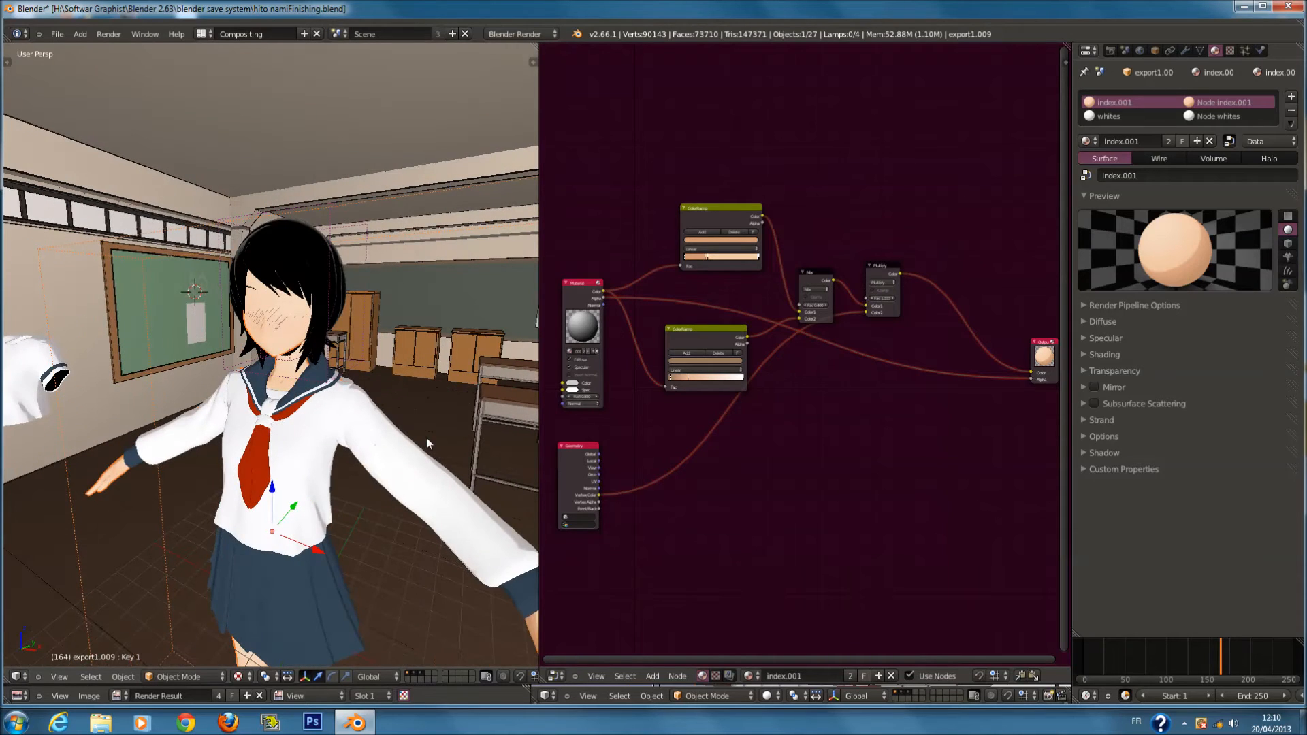
scroll(429, 449, down, 3)
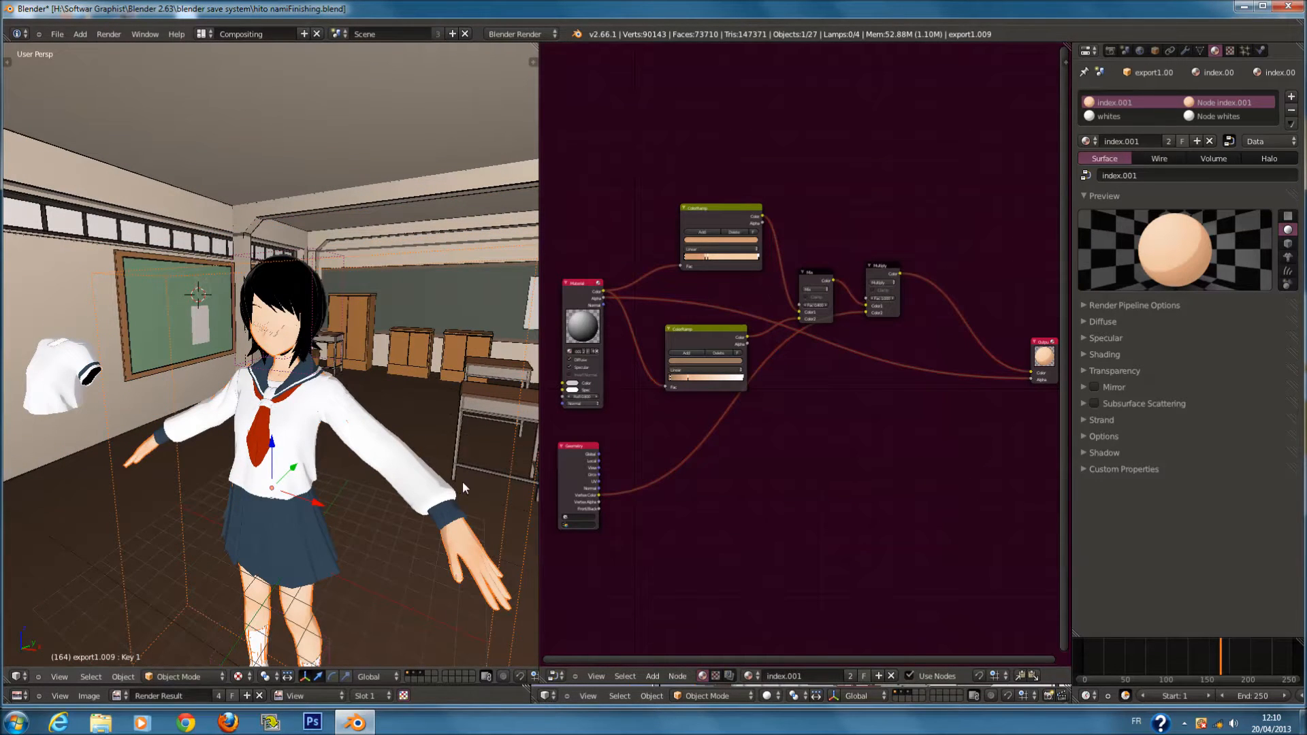
scroll(443, 438, down, 2)
scroll(439, 440, up, 1)
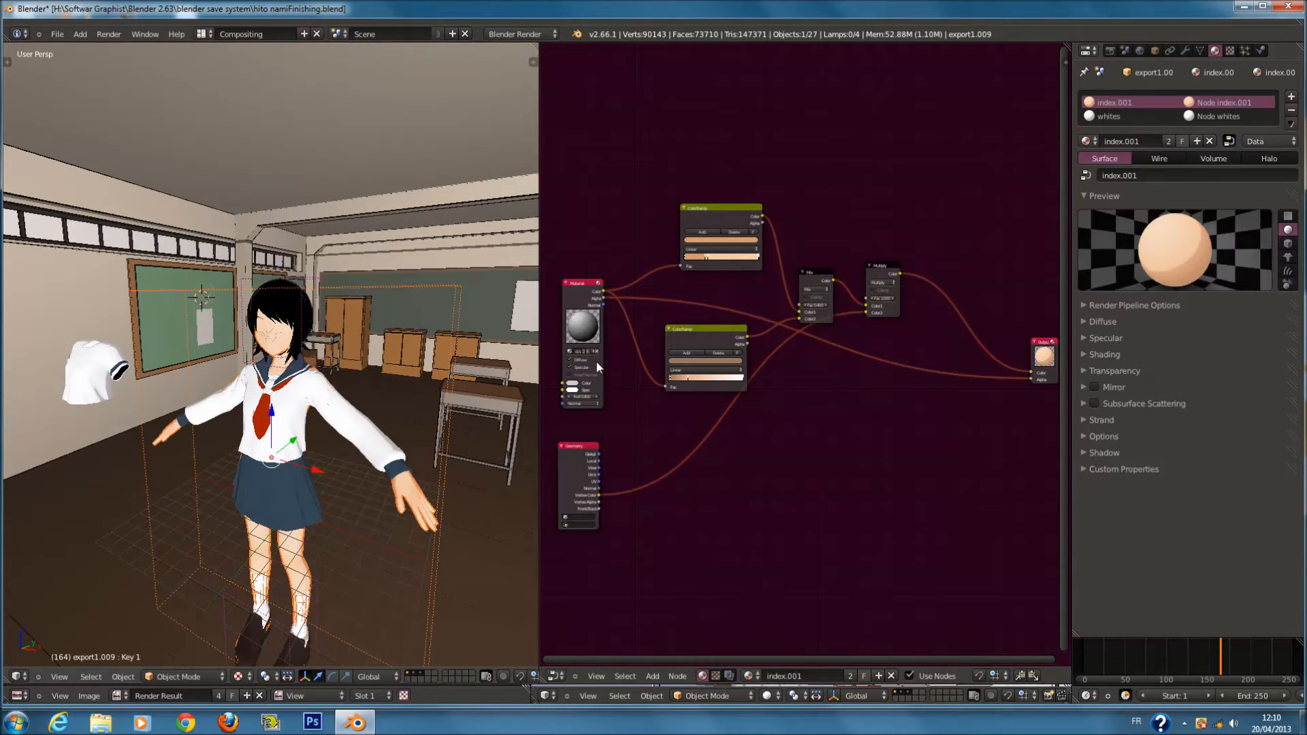
click(1231, 50)
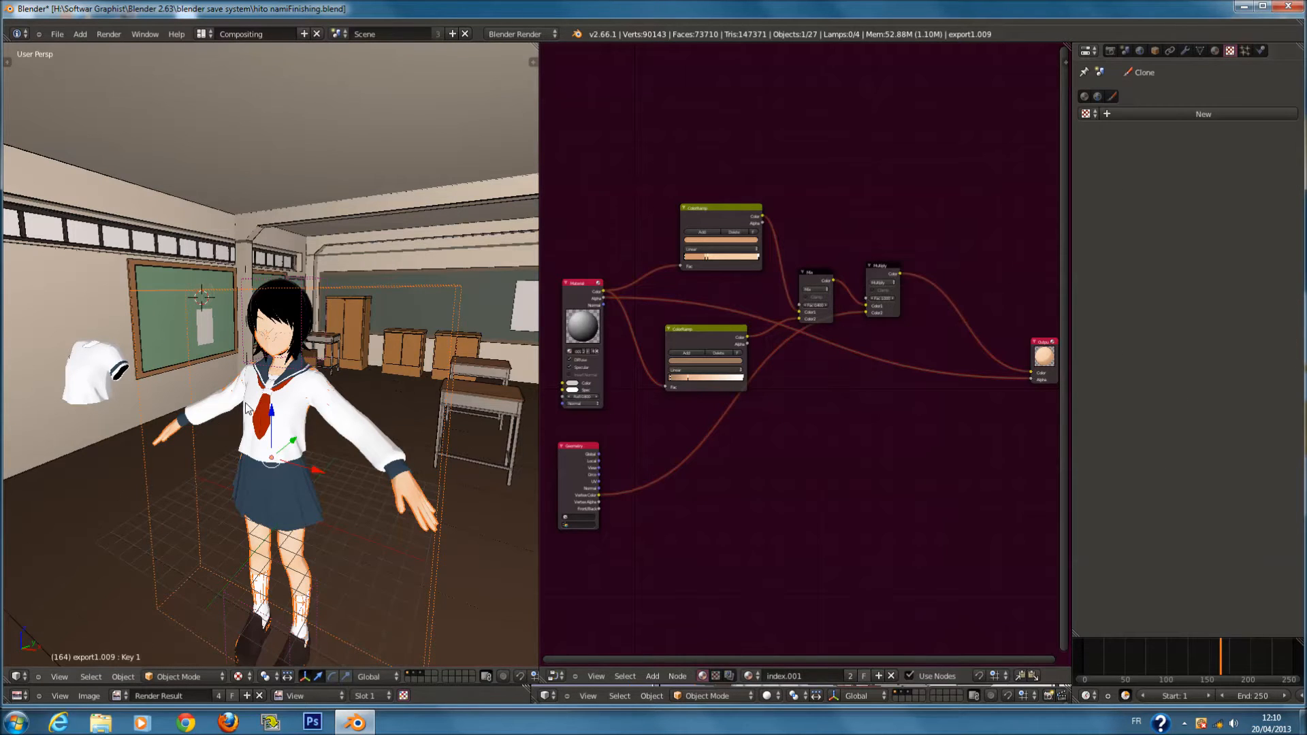
Select the collar, the body and the blush strokes on the face in turn to compare their node setups
scroll(219, 418, up, 3)
right_click(295, 415)
scroll(295, 416, up, 2)
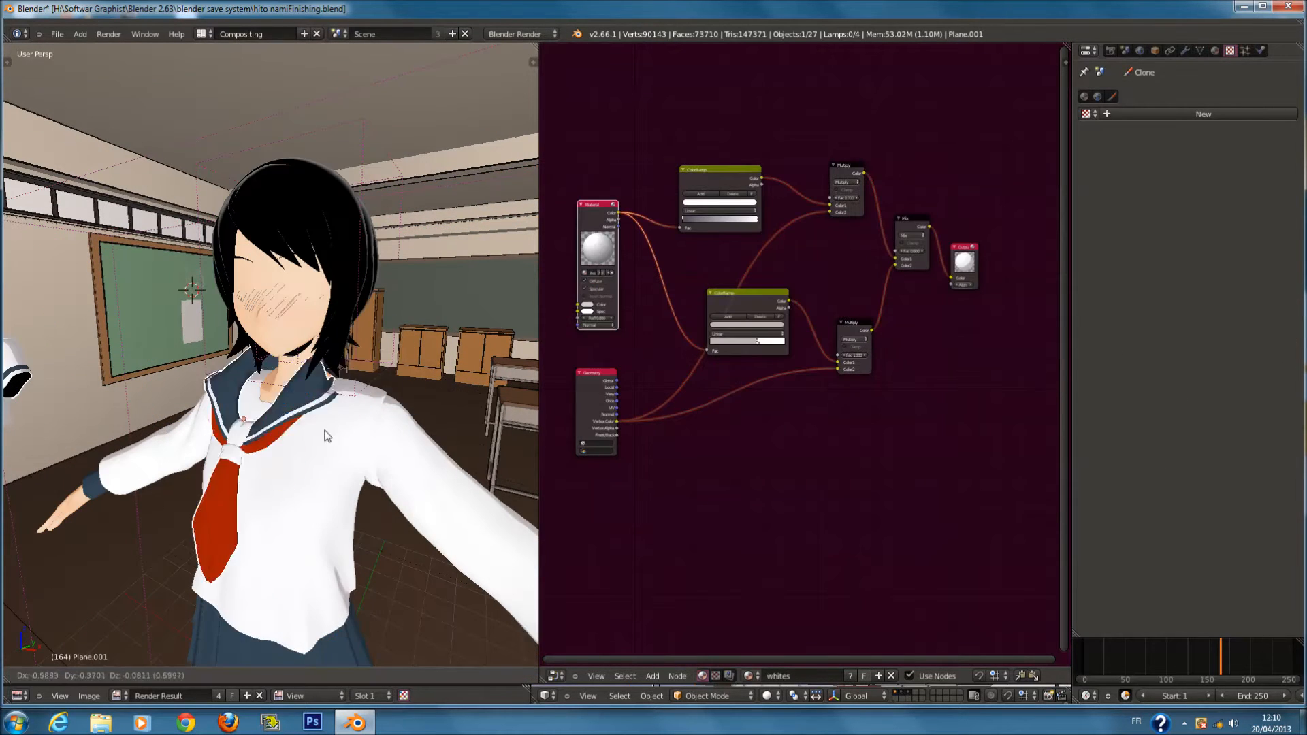
right_click(294, 314)
key(g)
key(Escape)
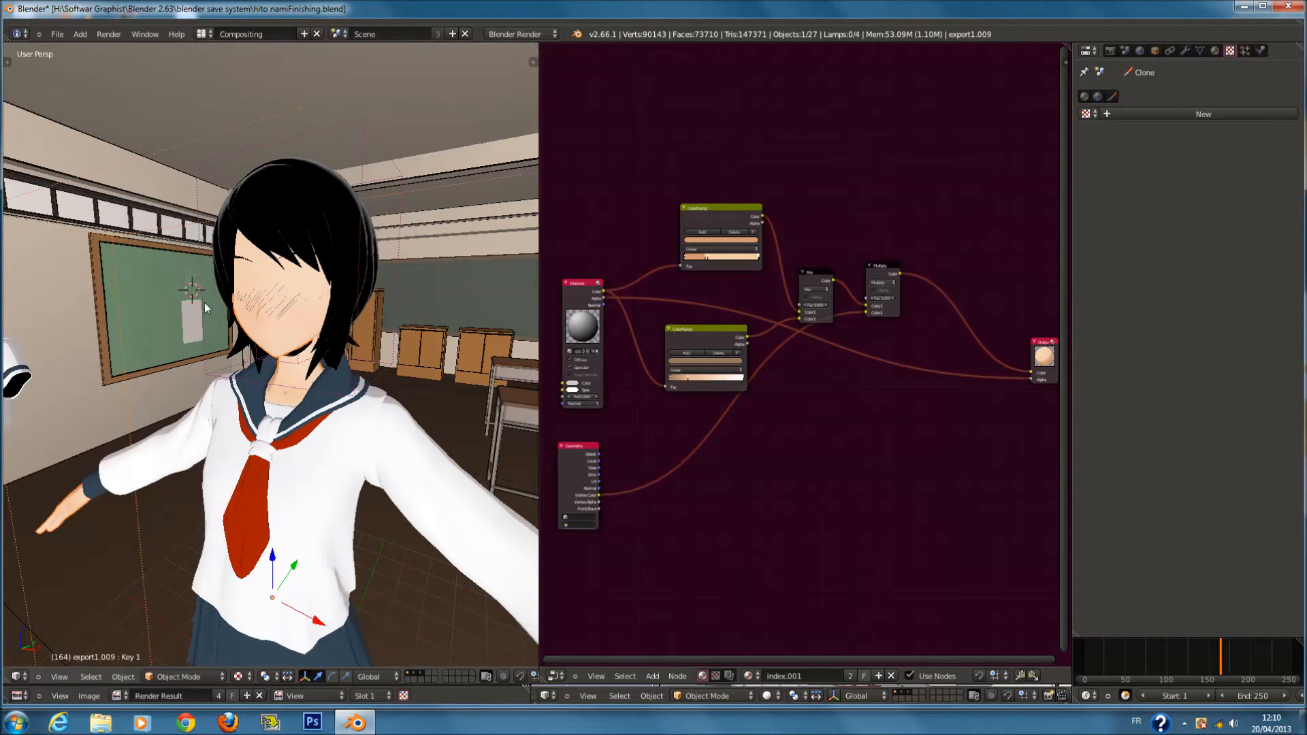
right_click(282, 300)
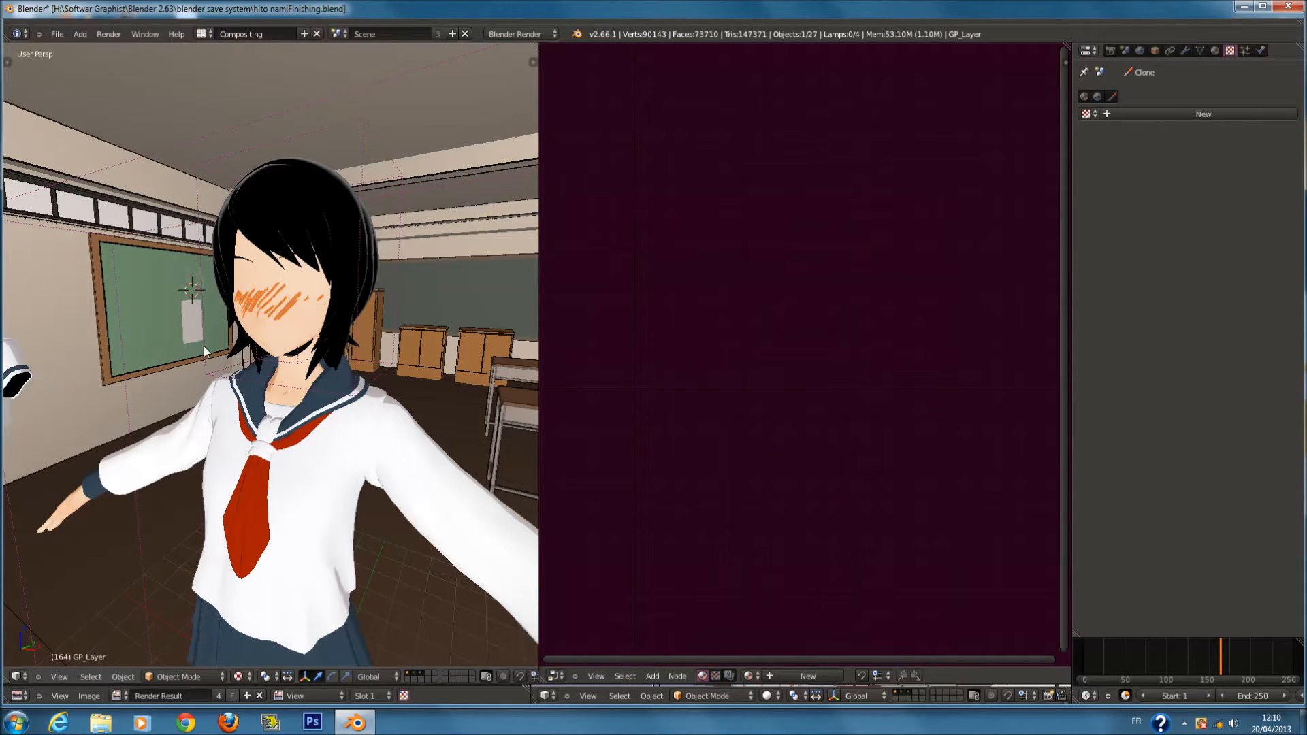
right_click(345, 480)
scroll(345, 480, down, 2)
Select the sailor collar and scarf object and put it into Vertex Paint mode
right_click(262, 435)
key(g)
right_click(840, 454)
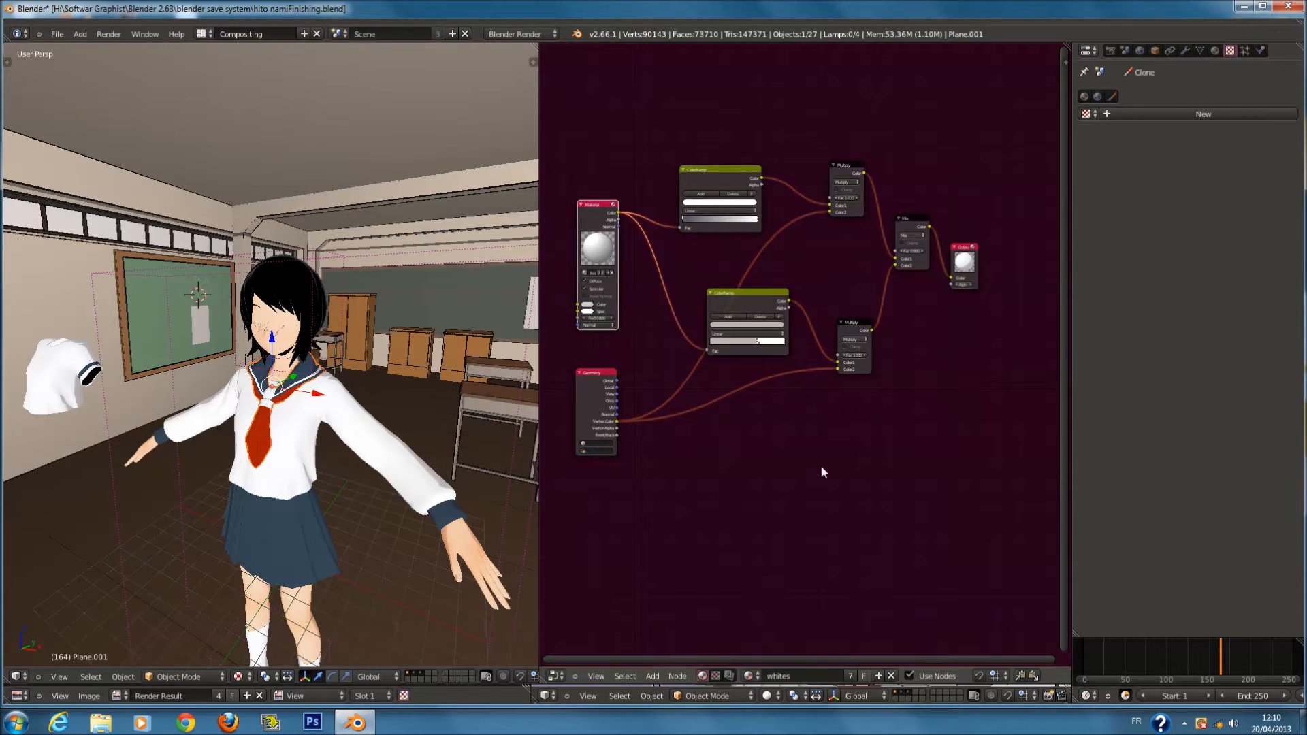
scroll(620, 470, up, 1)
middle_drag(619, 471, 662, 462)
click(204, 677)
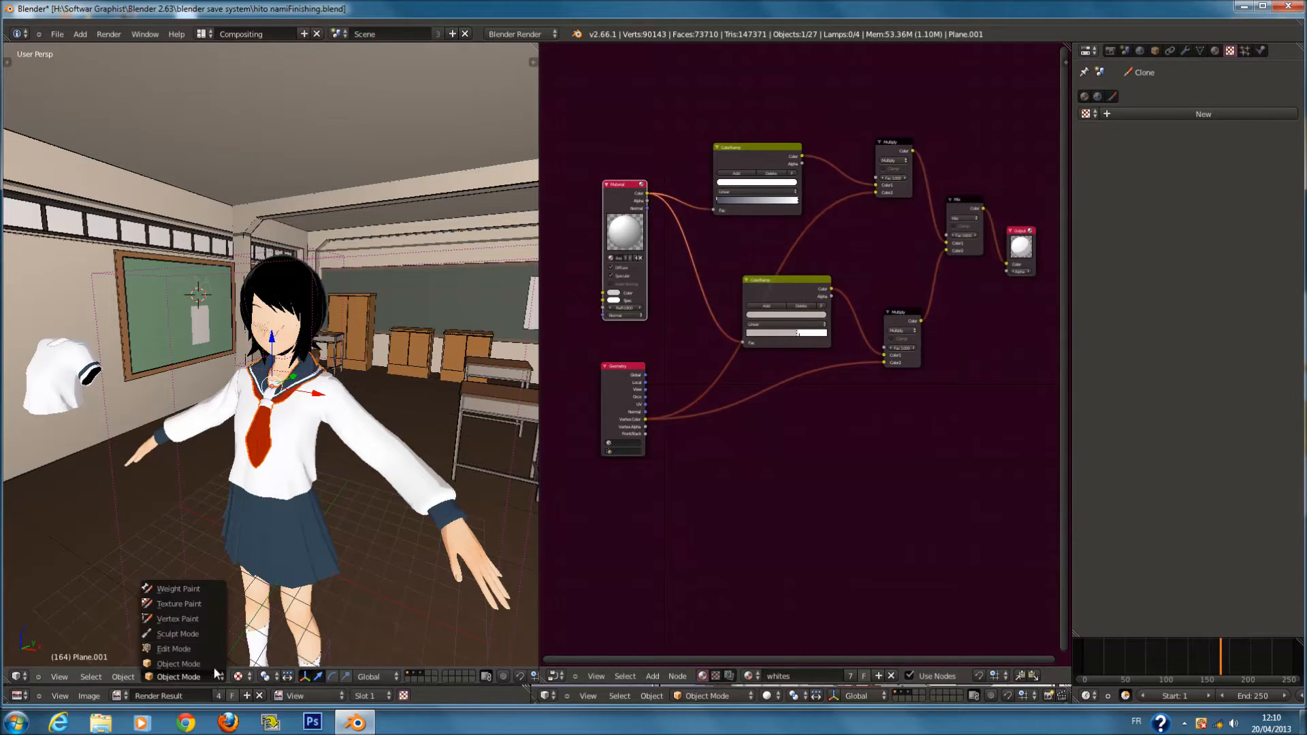
click(204, 619)
scroll(252, 512, up, 3)
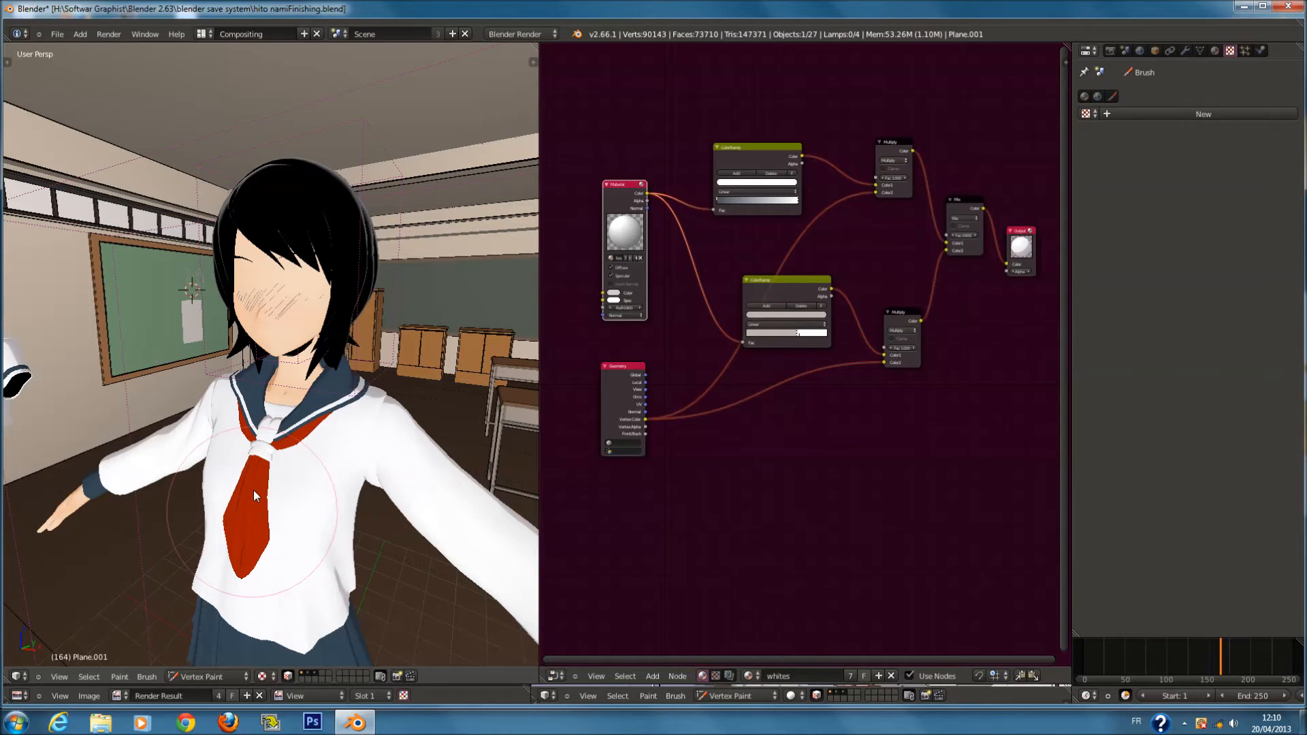
Leave Vertex Paint mode, select the white blouse and set the viewport shading to Solid
click(286, 677)
key(v)
right_click(254, 532)
key(z)
key(z)
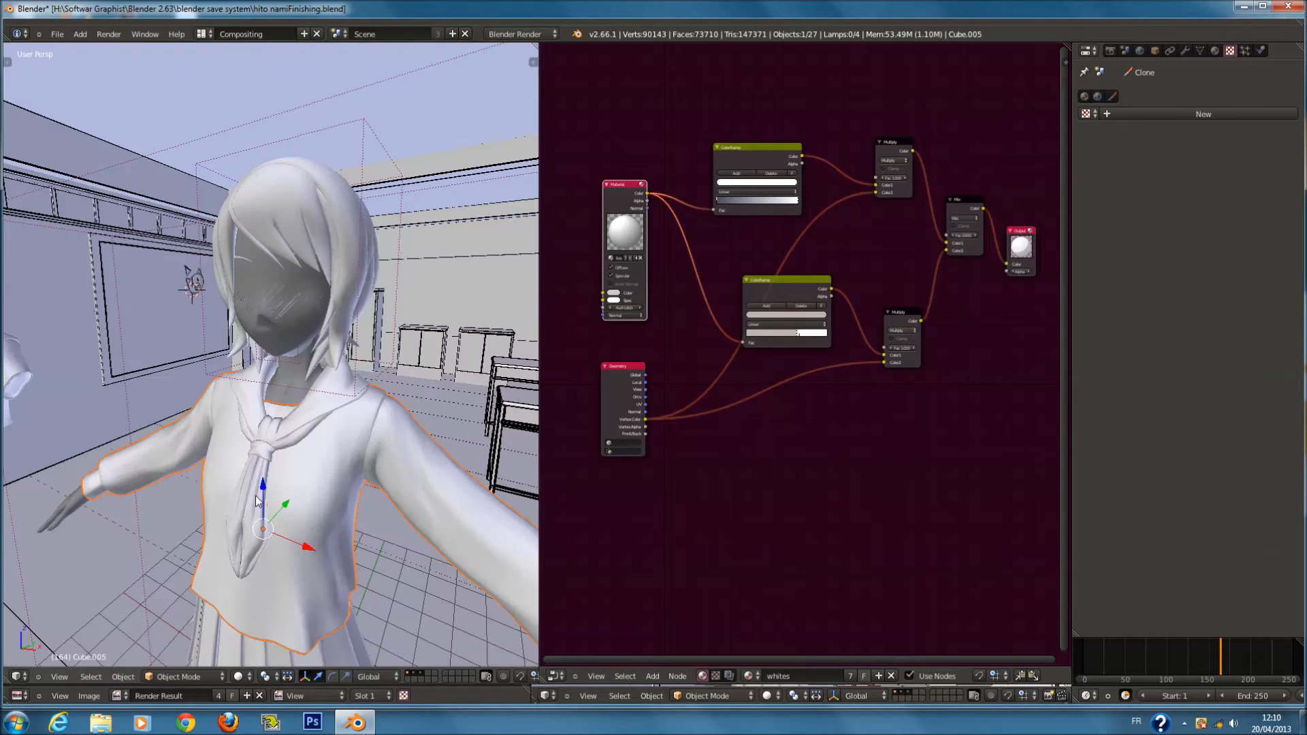
Reselect the collar and scarf object and show its painted colors in Vertex Paint mode under Solid shading
right_click(257, 501)
key(z)
key(z)
key(v)
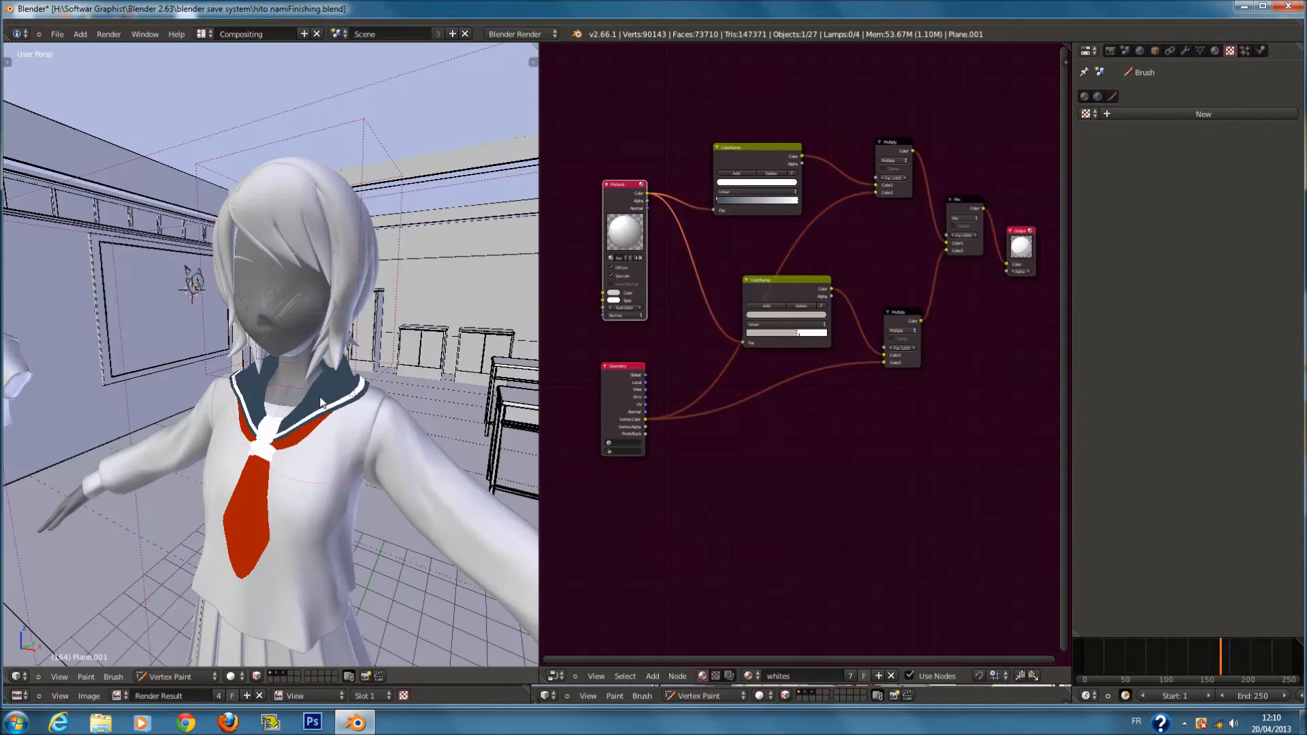
key(z)
scroll(345, 510, down, 4)
key(z)
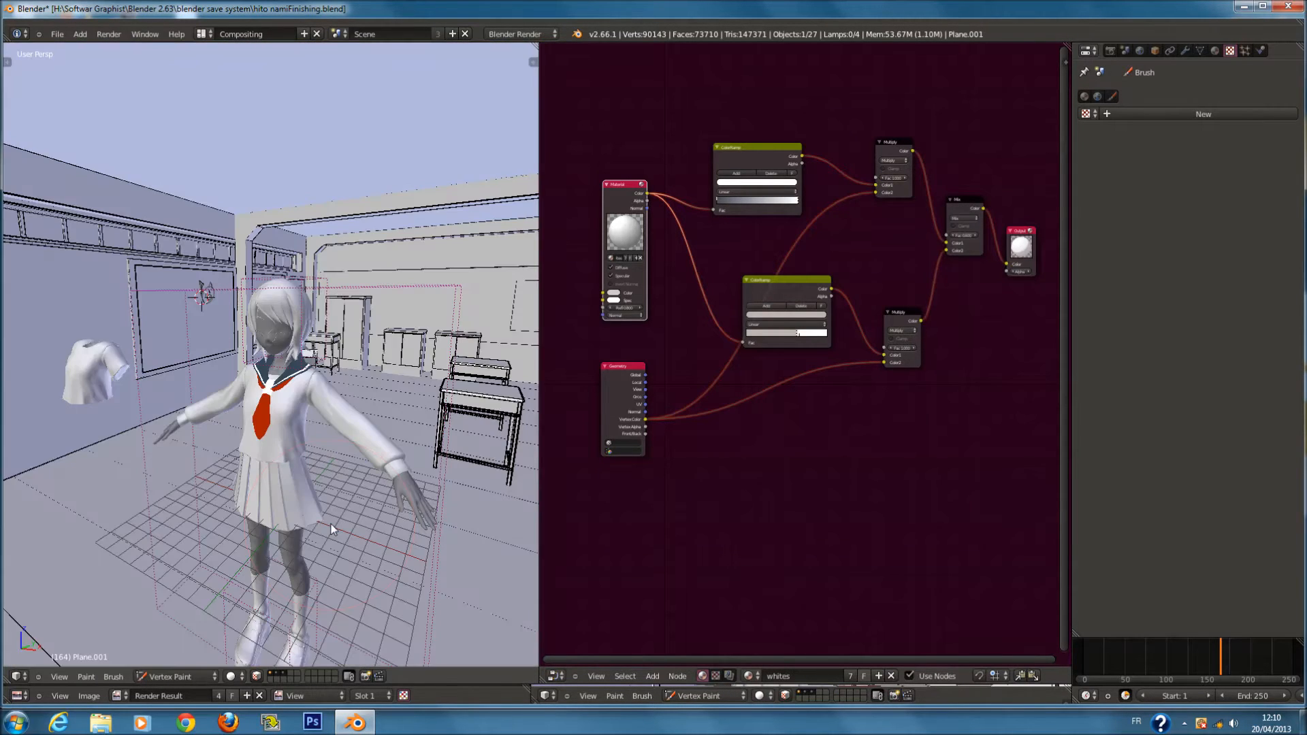
scroll(681, 440, up, 1)
Return the collar to Object Mode and select the scene's sun lamp followed by the point lamp above the room
click(207, 676)
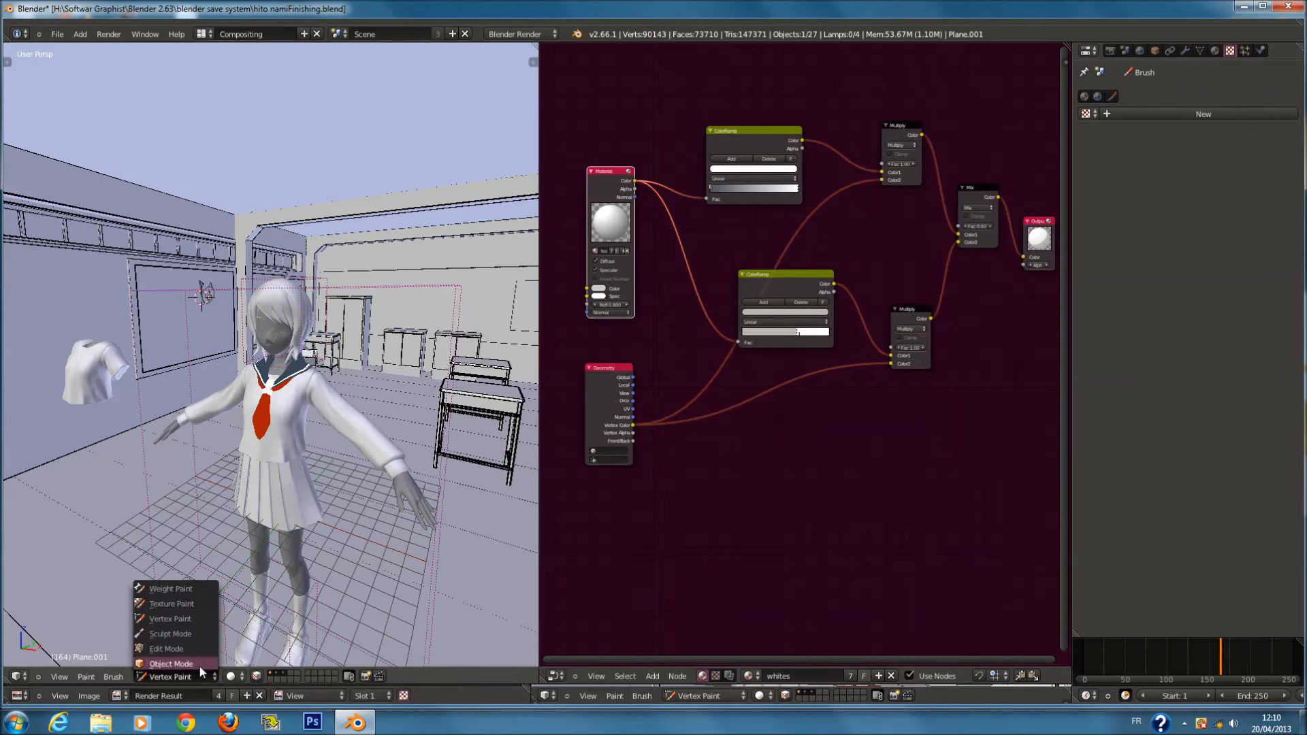
click(199, 664)
key(z)
mouse_move(325, 523)
middle_down()
mouse_move(319, 501)
mouse_move(338, 488)
mouse_move(44, 482)
mouse_move(337, 484)
mouse_move(269, 494)
middle_up()
key(z)
scroll(269, 495, down, 5)
right_click(68, 399)
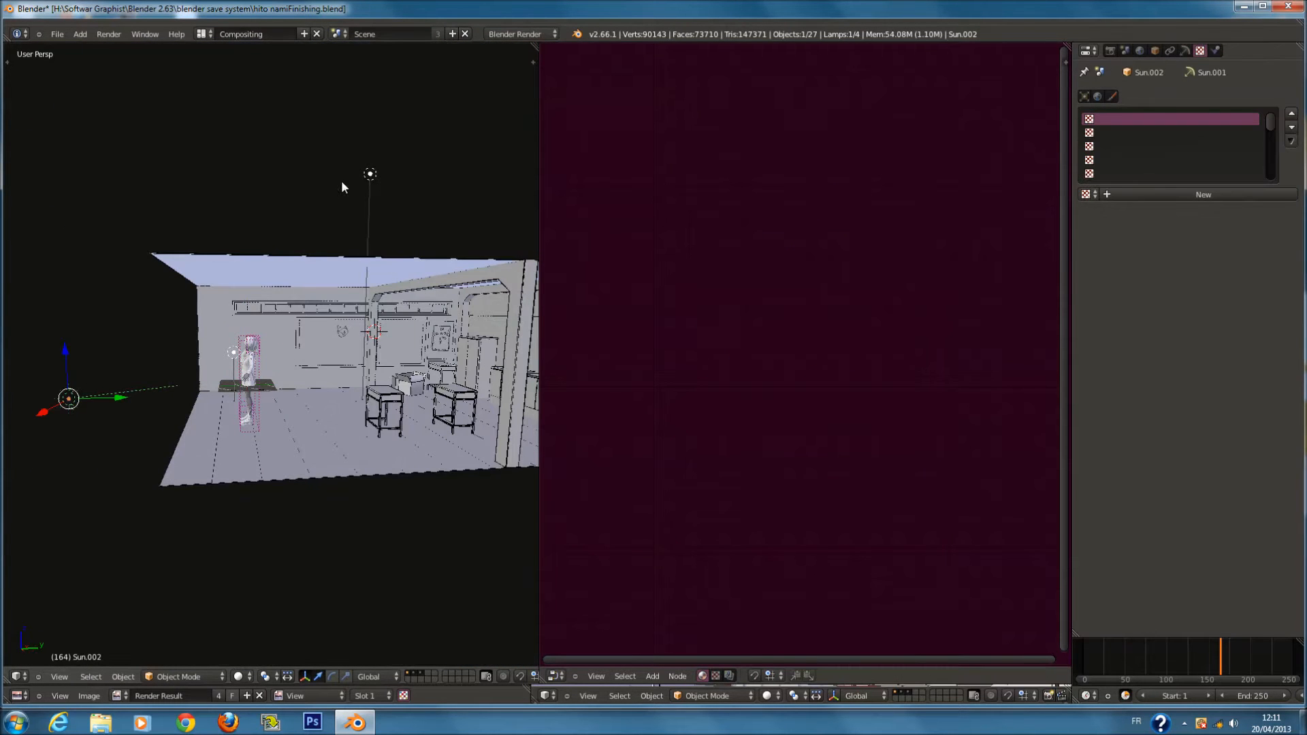
right_click(371, 175)
scroll(342, 330, up, 3)
middle_drag(342, 330, 418, 304)
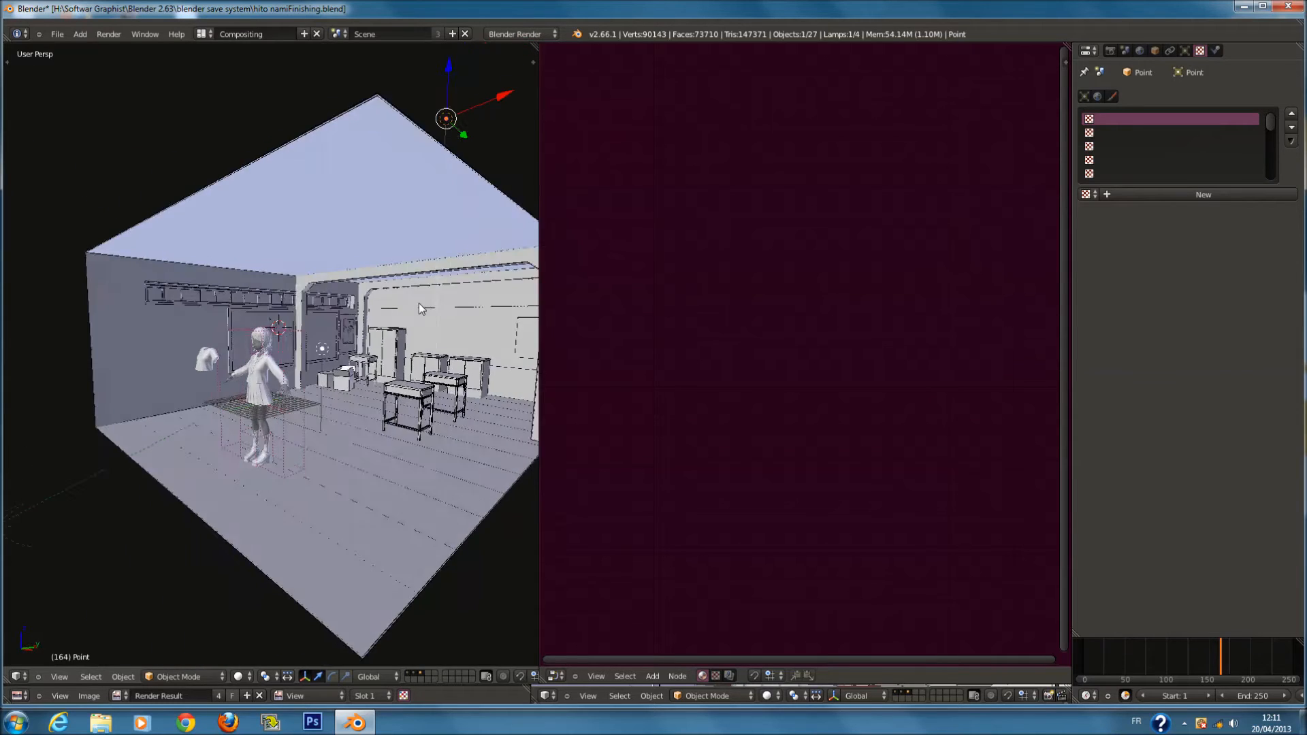
Select the white blouse, switch the Node Editor to the compositing nodes and examine the whole node tree
scroll(420, 332, up, 3)
right_click(280, 400)
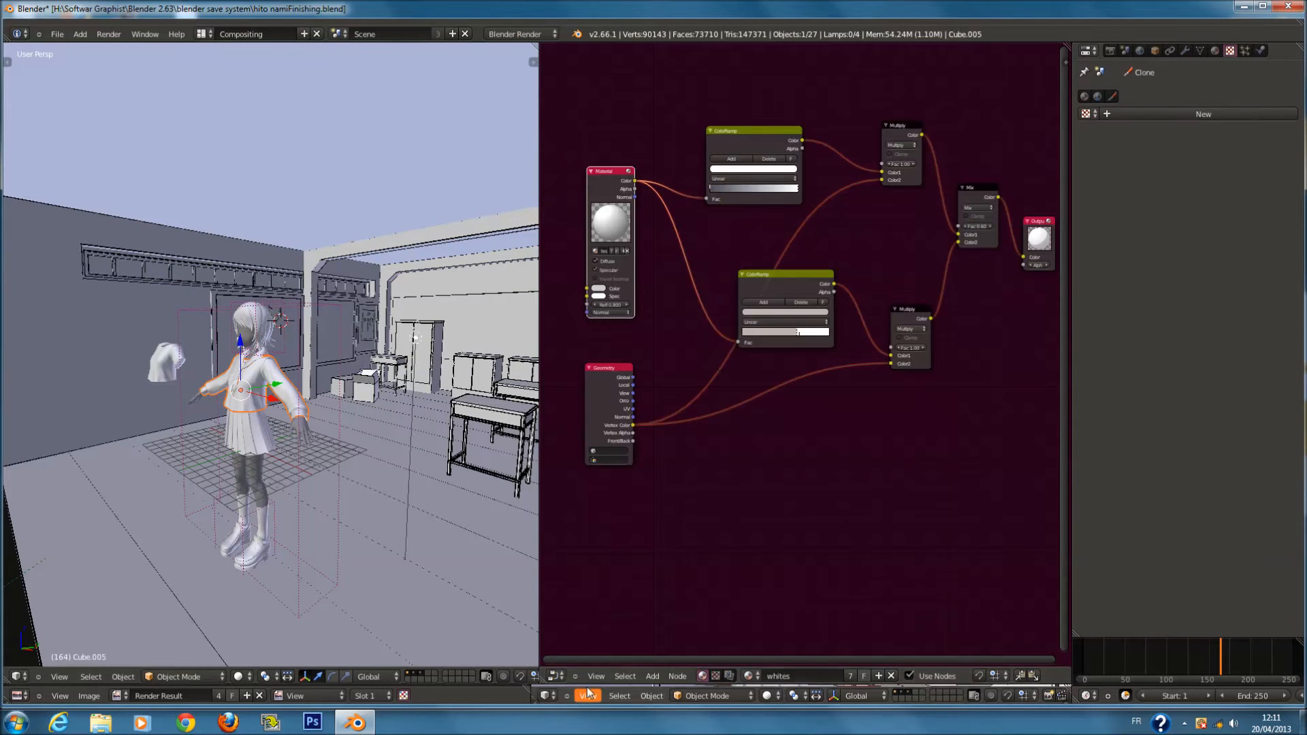
click(729, 676)
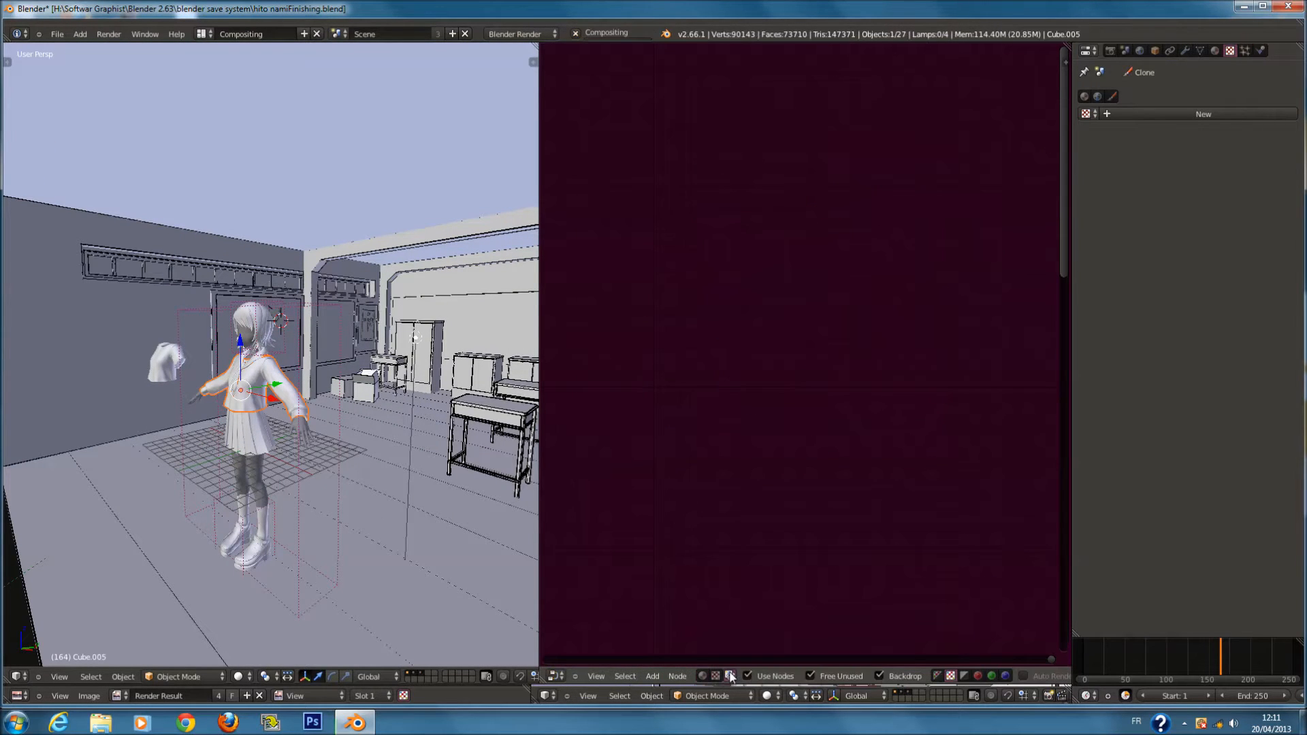
middle_drag(831, 555, 919, 486)
scroll(984, 491, up, 6)
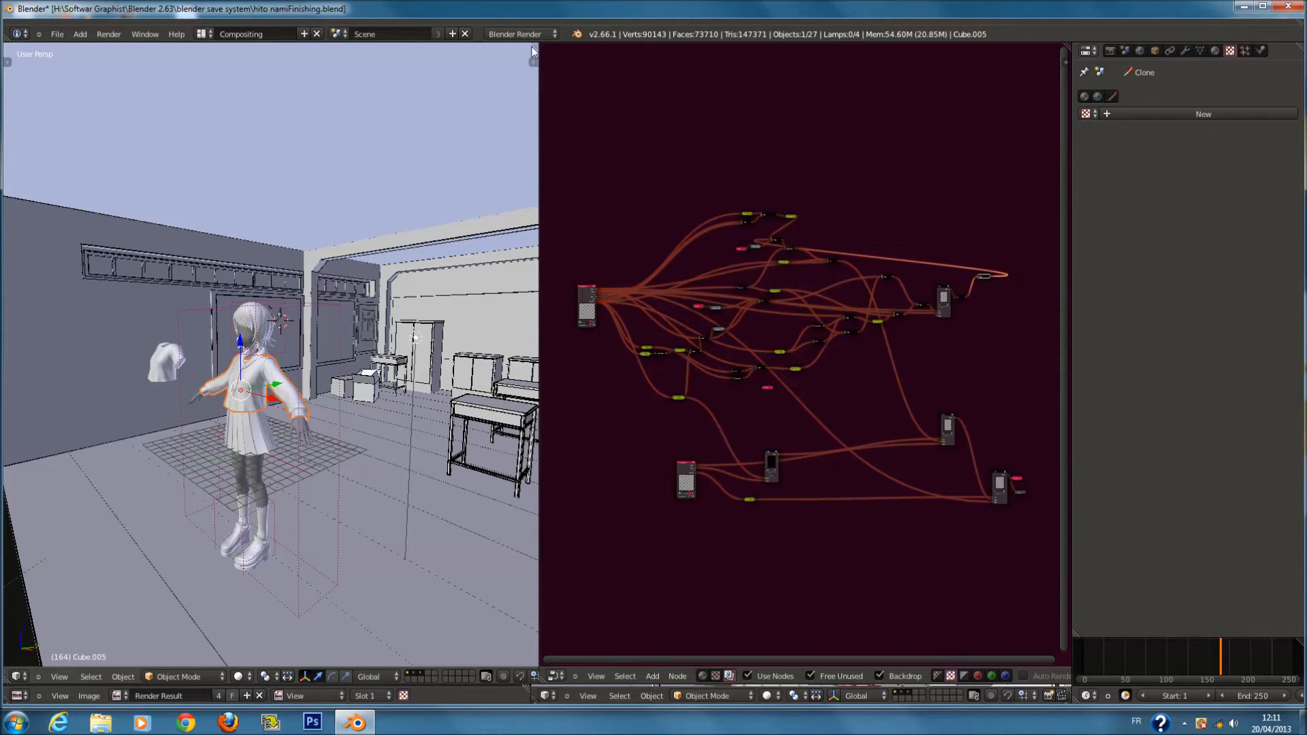
Merge the two side-by-side areas into one, change it to a Node Editor and switch it to the compositing nodes
drag(536, 47, 568, 61)
scroll(406, 471, down, 2)
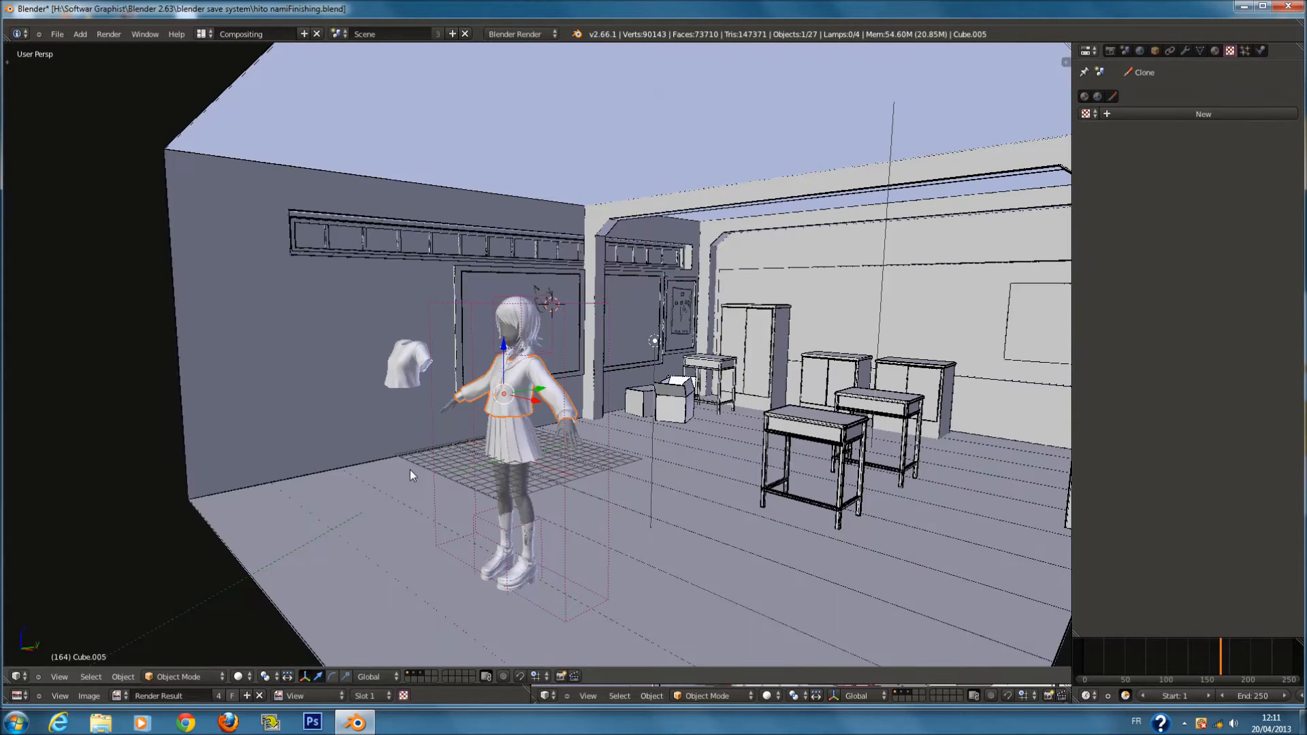
click(18, 676)
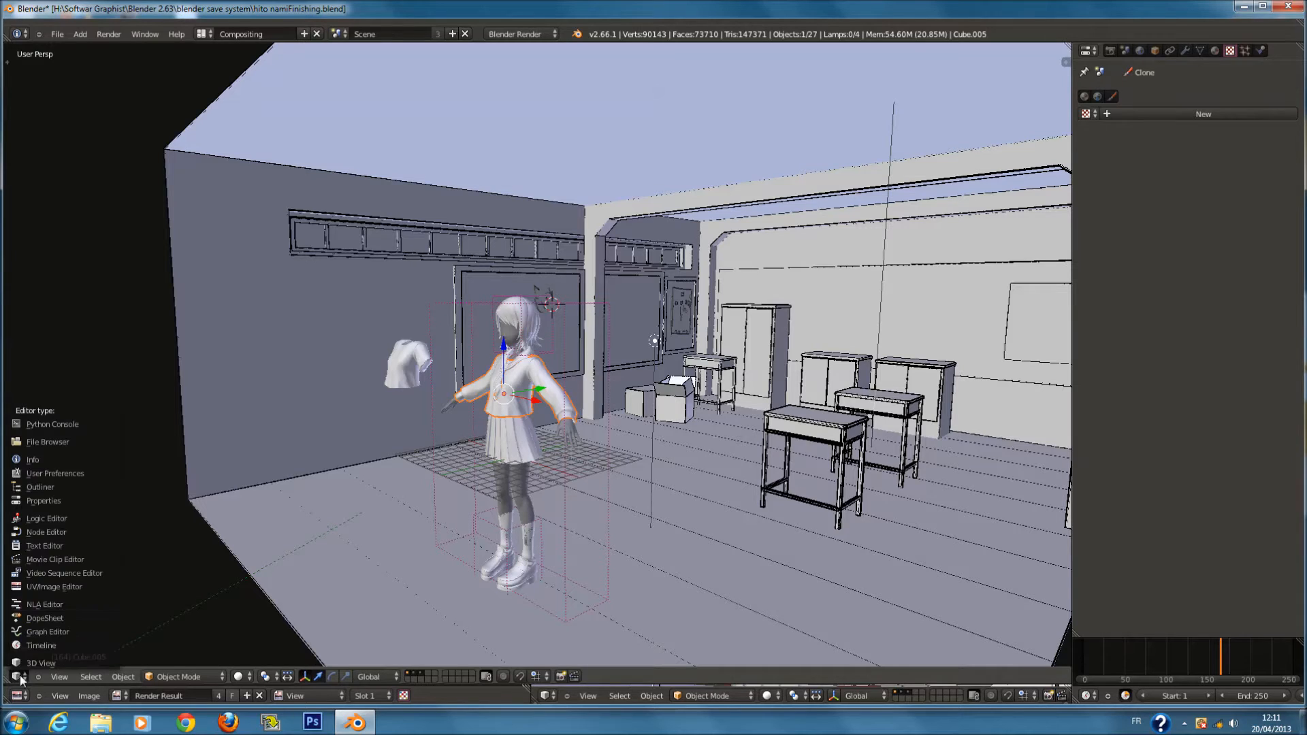
click(44, 532)
key(Home)
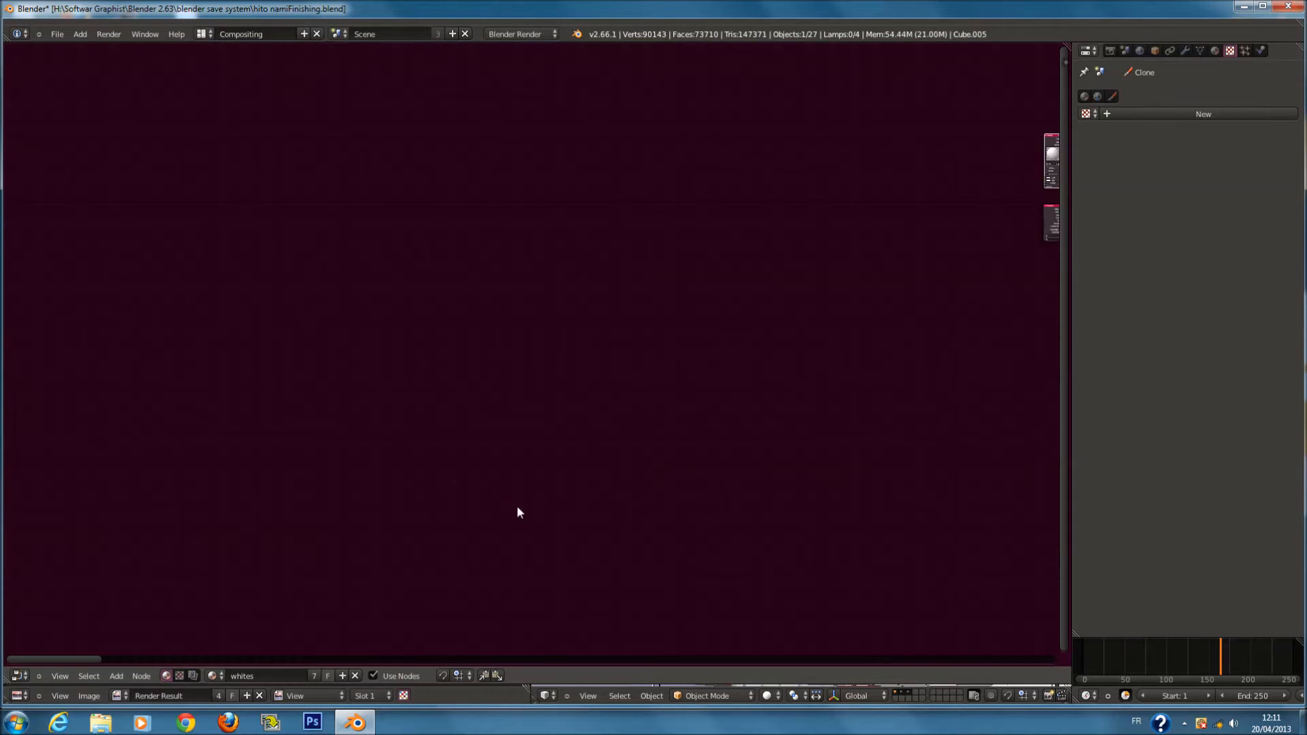
click(192, 676)
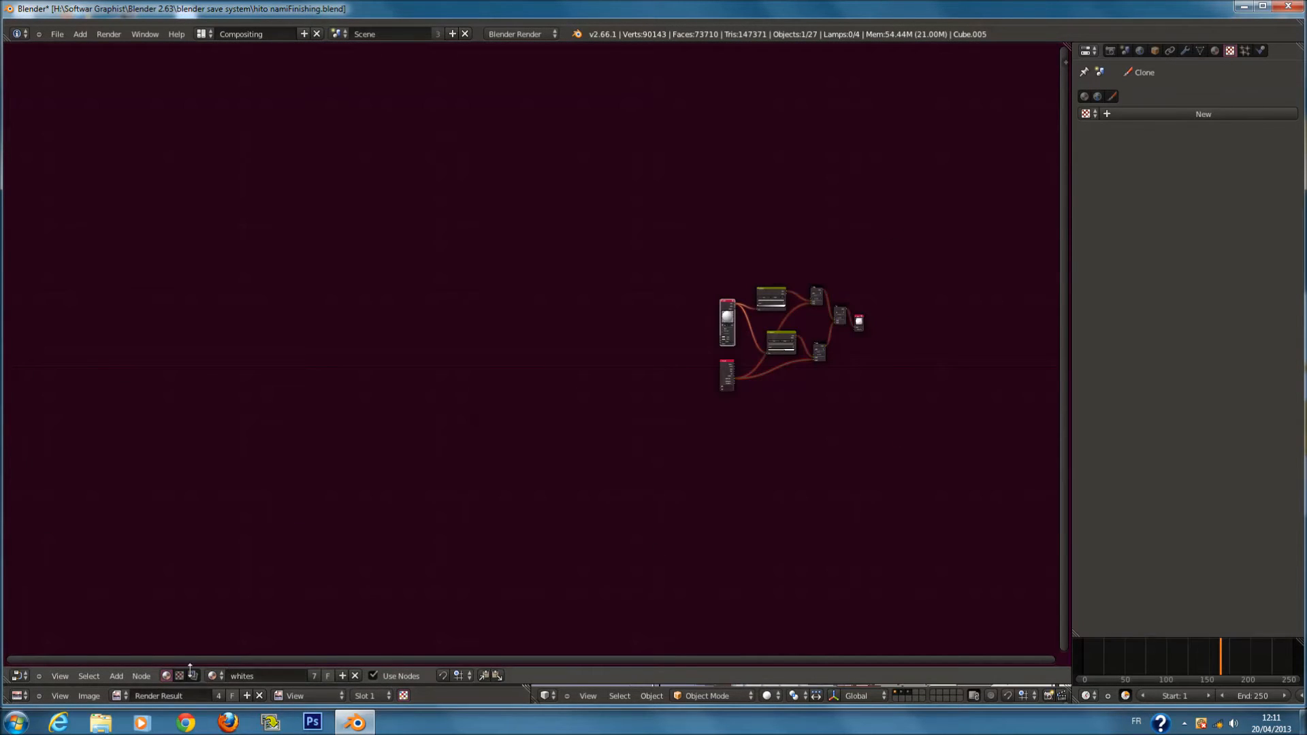
Place the lower Render Layers node beneath the main one, and delete all the other compositing nodes
key(Home)
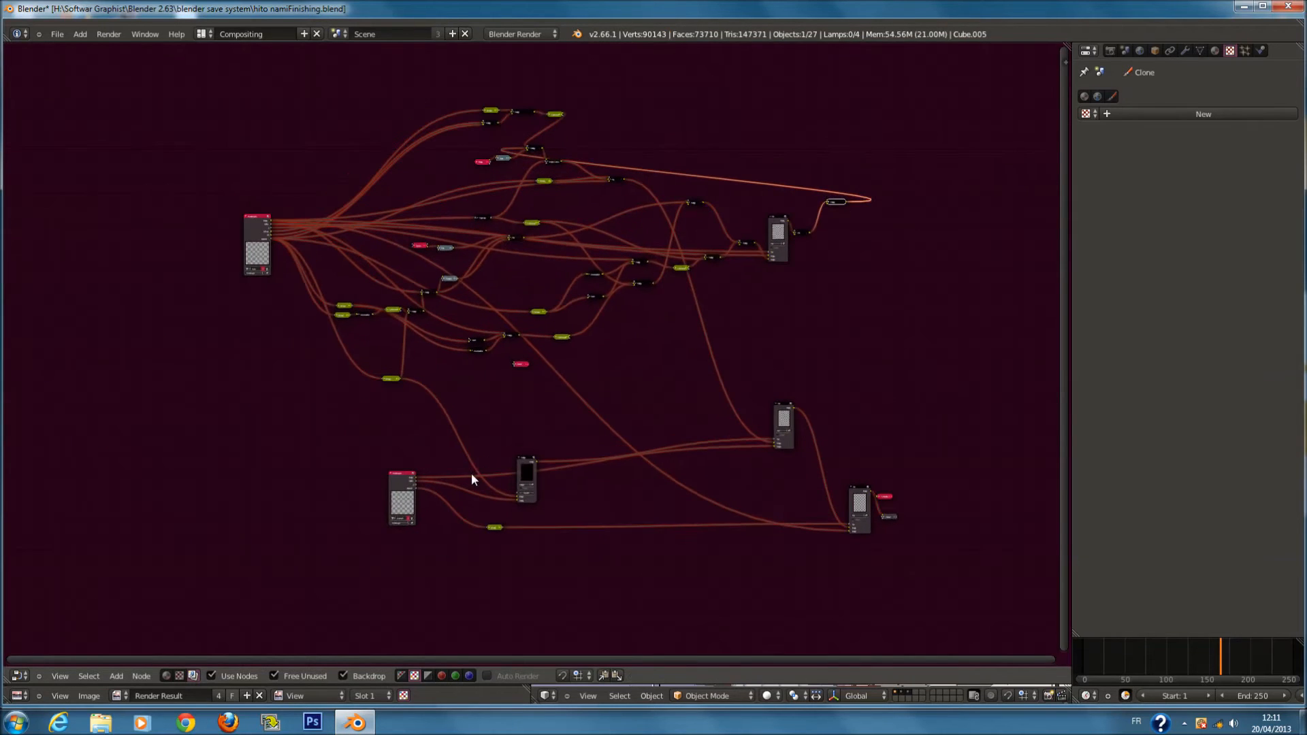
drag(398, 493, 256, 304)
key(b)
drag(307, 54, 981, 655)
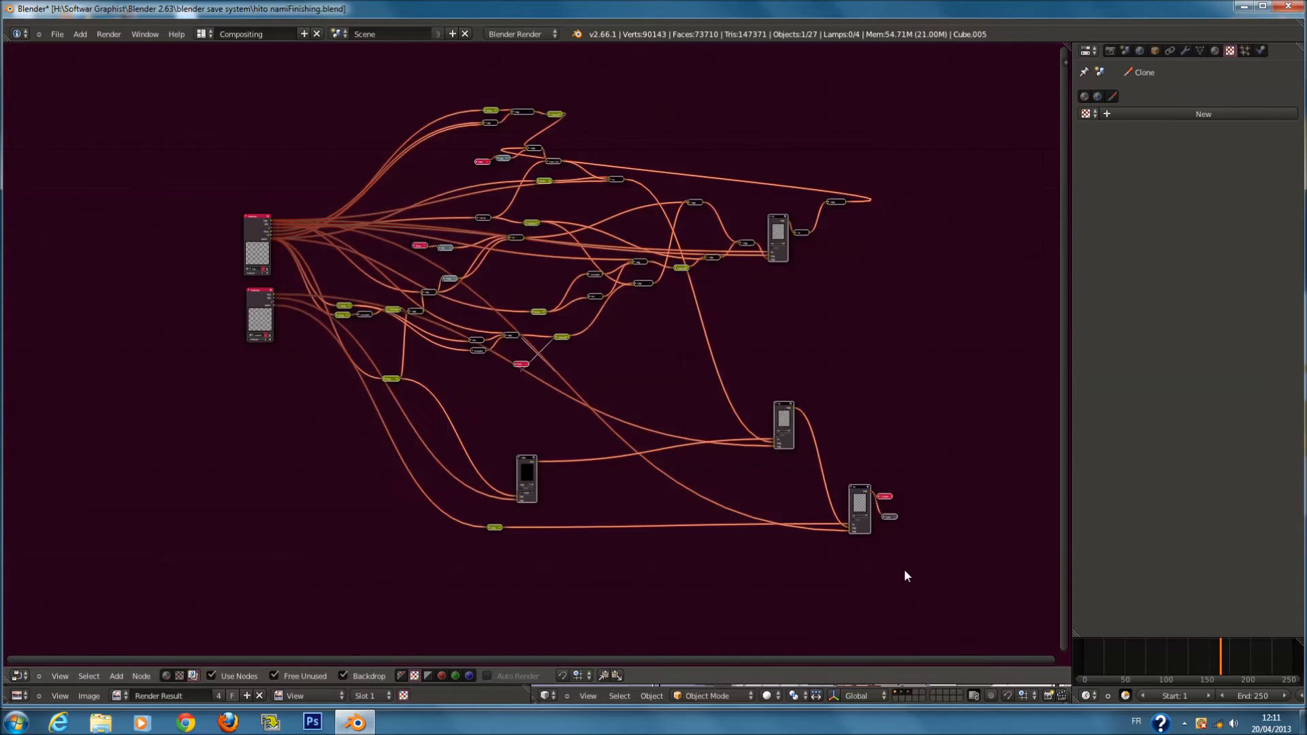
key(x)
Delete the lower Render Layers node, leaving only the one for the main scene
scroll(524, 320, up, 4)
middle_drag(519, 320, 879, 517)
scroll(616, 421, up, 4)
middle_drag(614, 420, 603, 313)
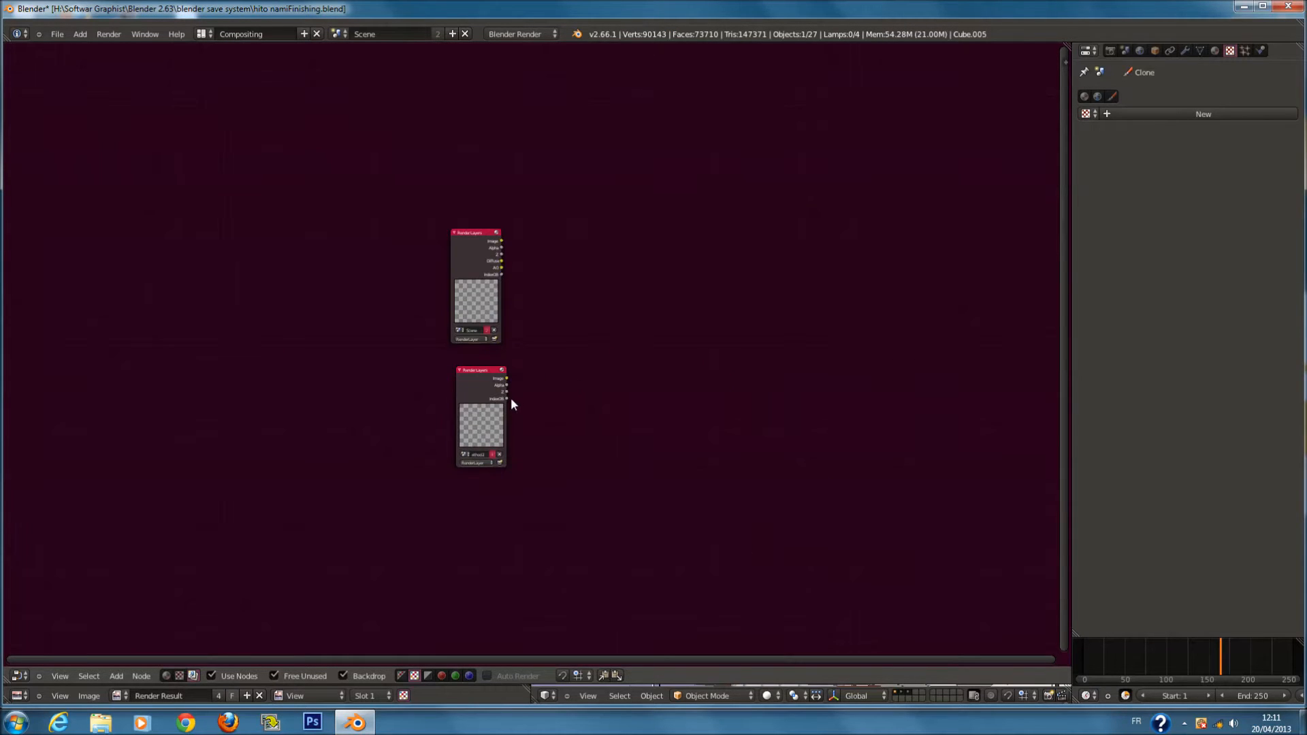
click(492, 393)
key(x)
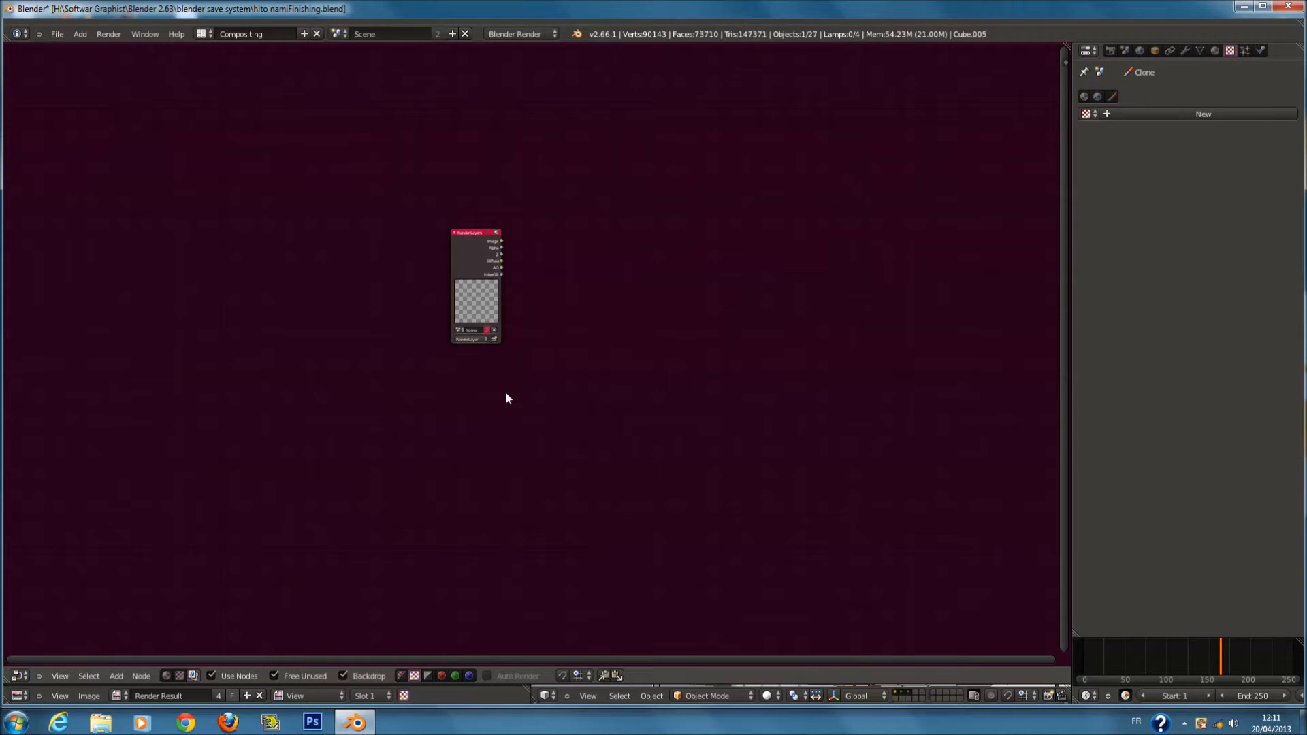
scroll(548, 364, up, 2)
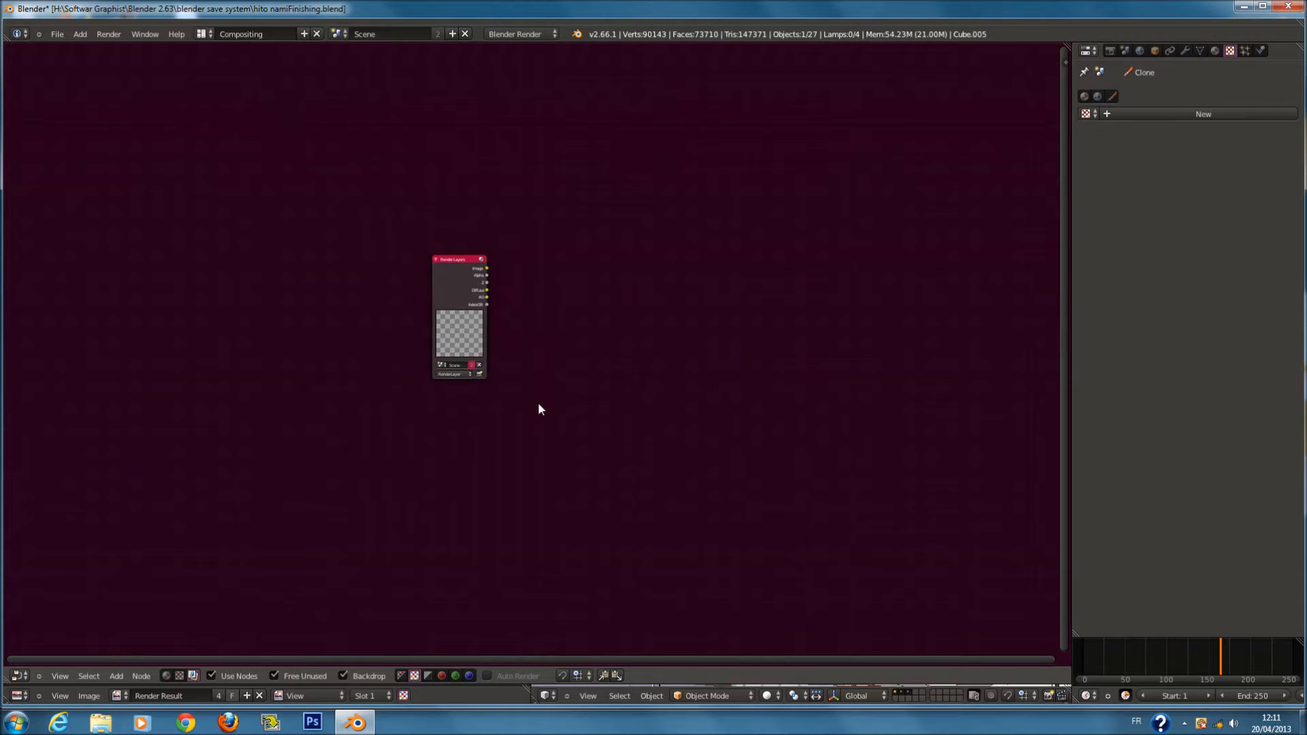
Open the render settings, collapse the dimensions and anti-aliasing sections, and examine the render layer's enabled passes
click(1109, 52)
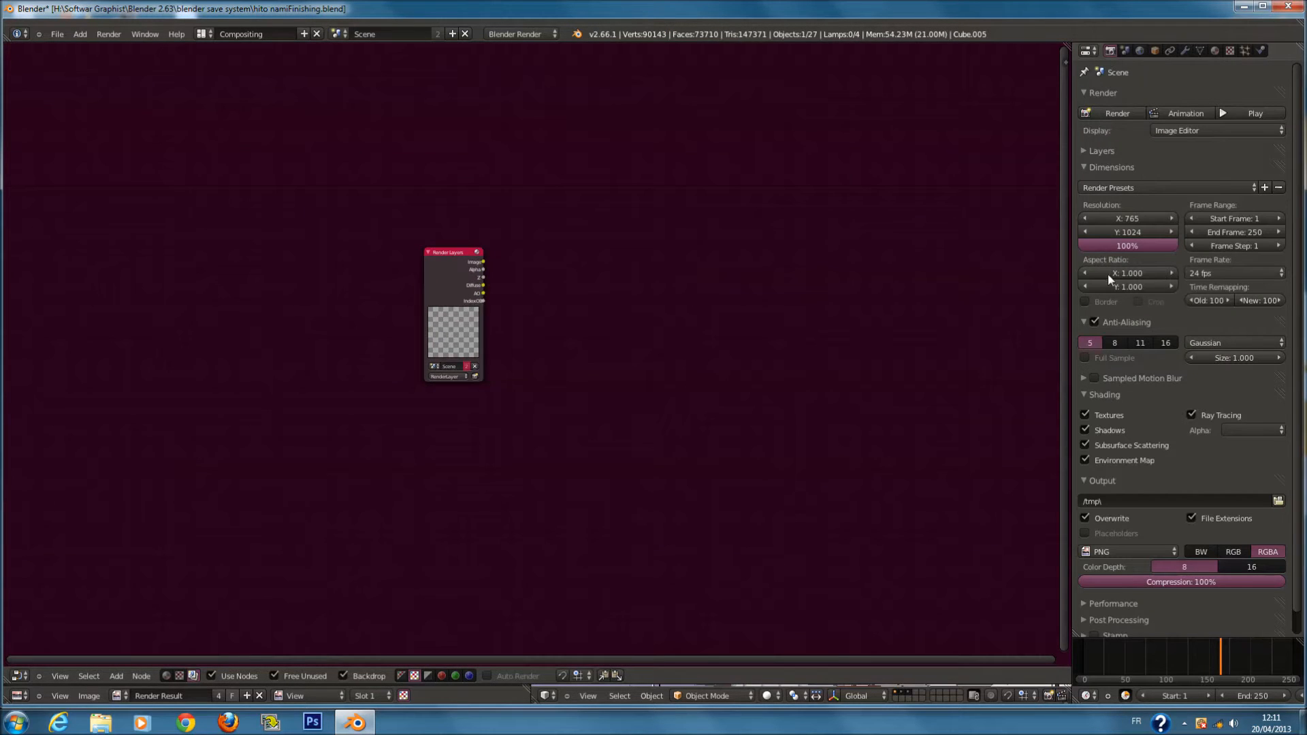
click(1125, 170)
click(1128, 183)
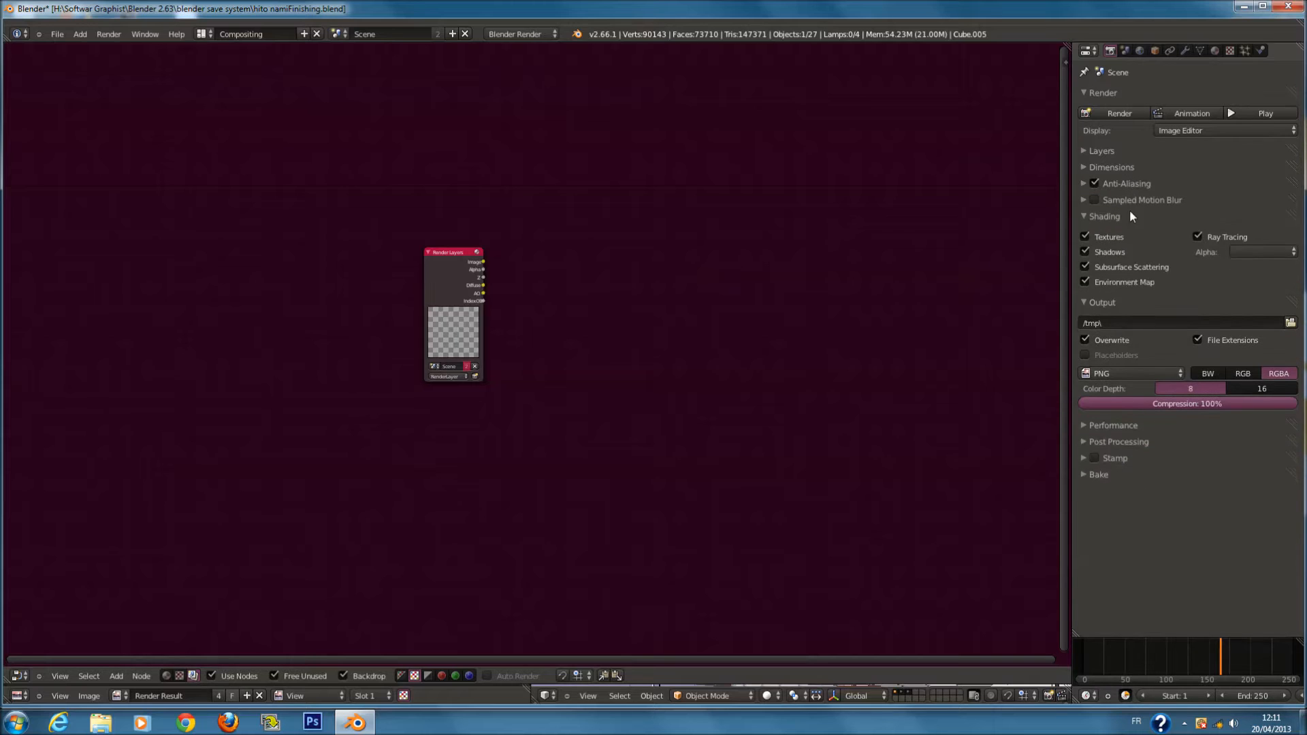
click(1116, 300)
click(1128, 335)
click(1127, 339)
click(1105, 152)
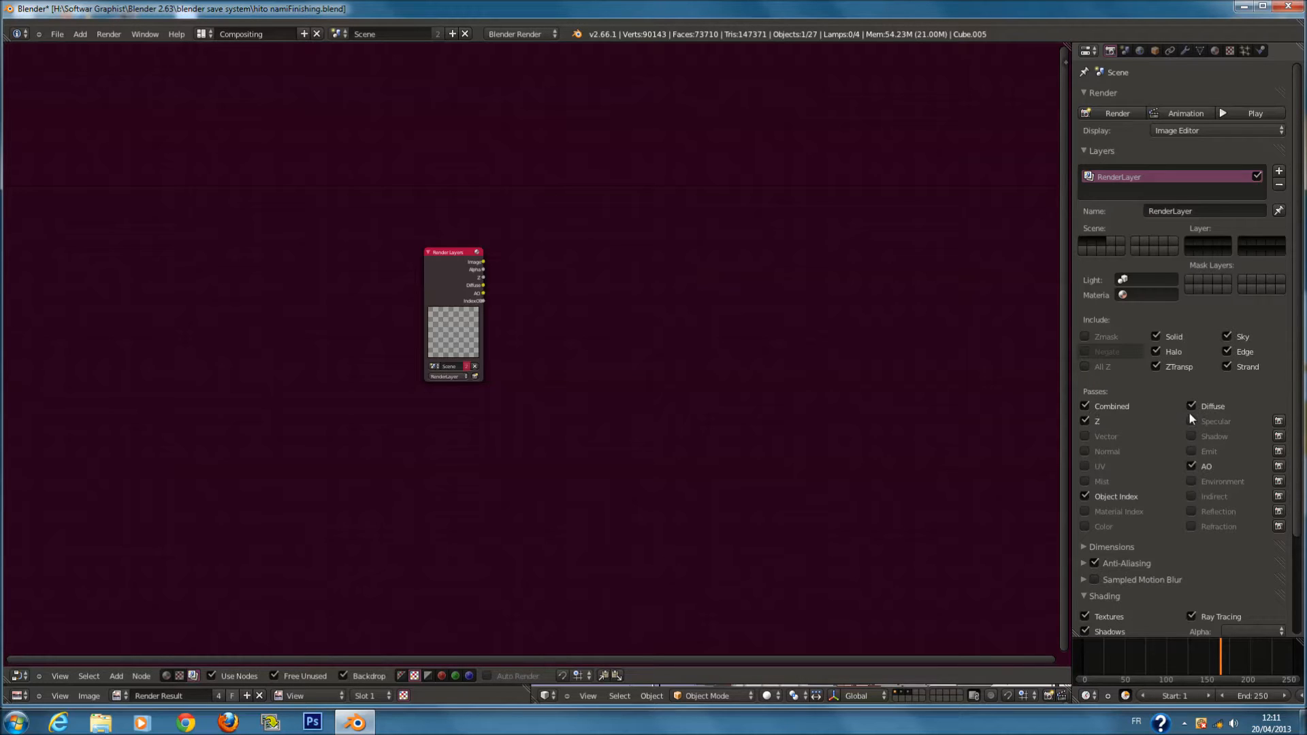
click(1098, 481)
scroll(529, 324, up, 1)
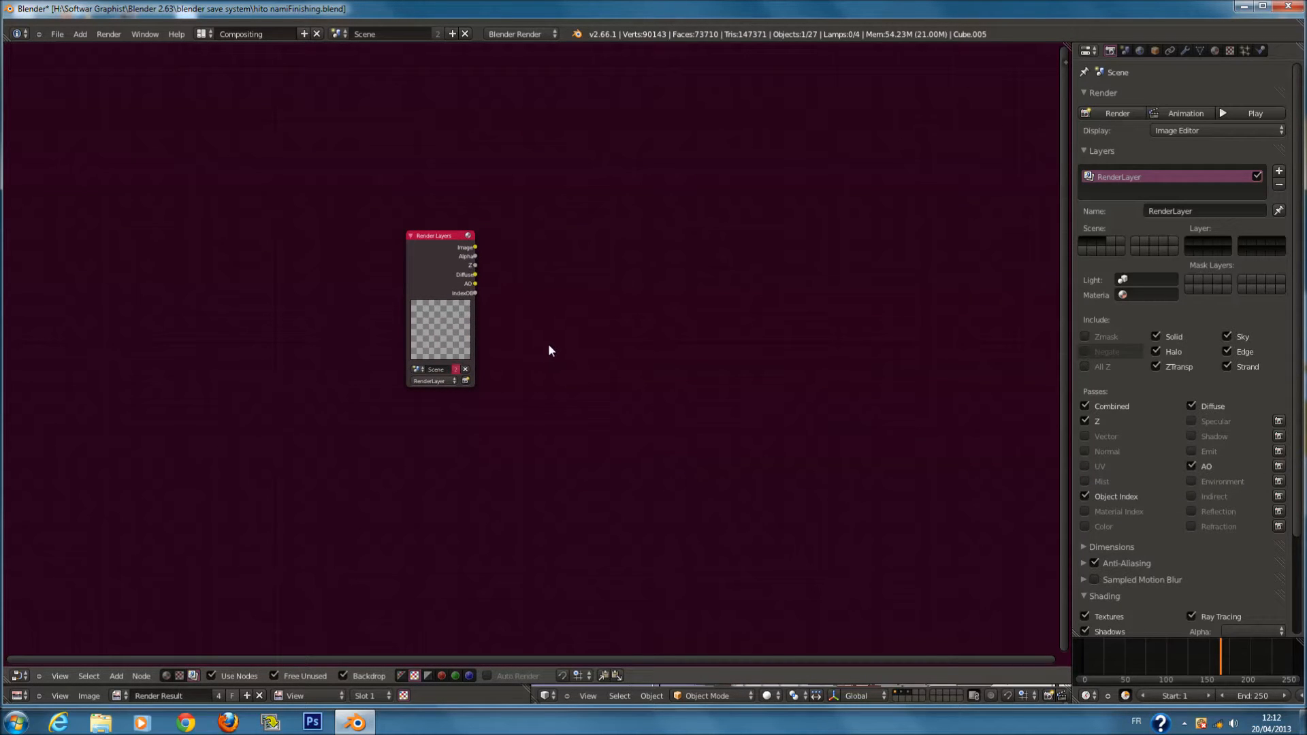
Duplicate the Render Layers node, place the copy below the original and set its scene to eyes method 2
drag(445, 303, 243, 332)
middle_drag(520, 357, 620, 345)
scroll(471, 377, up, 1)
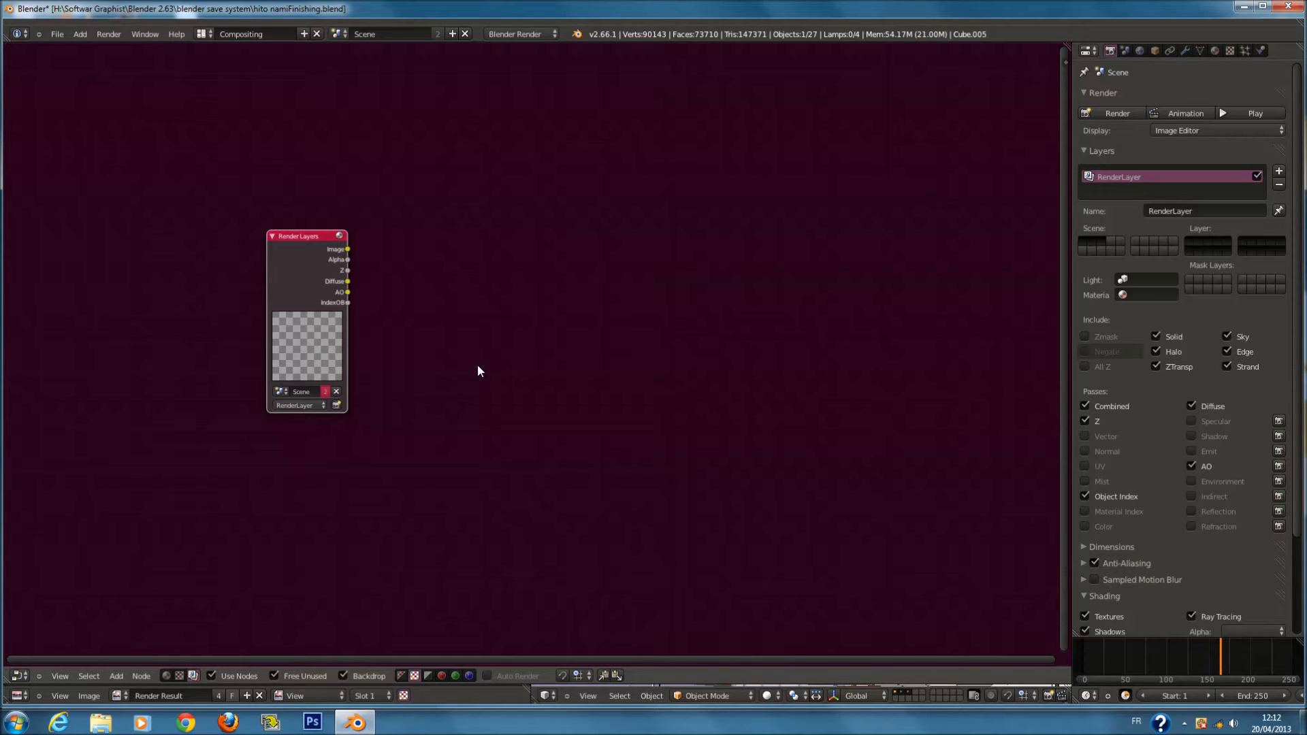
scroll(364, 328, up, 1)
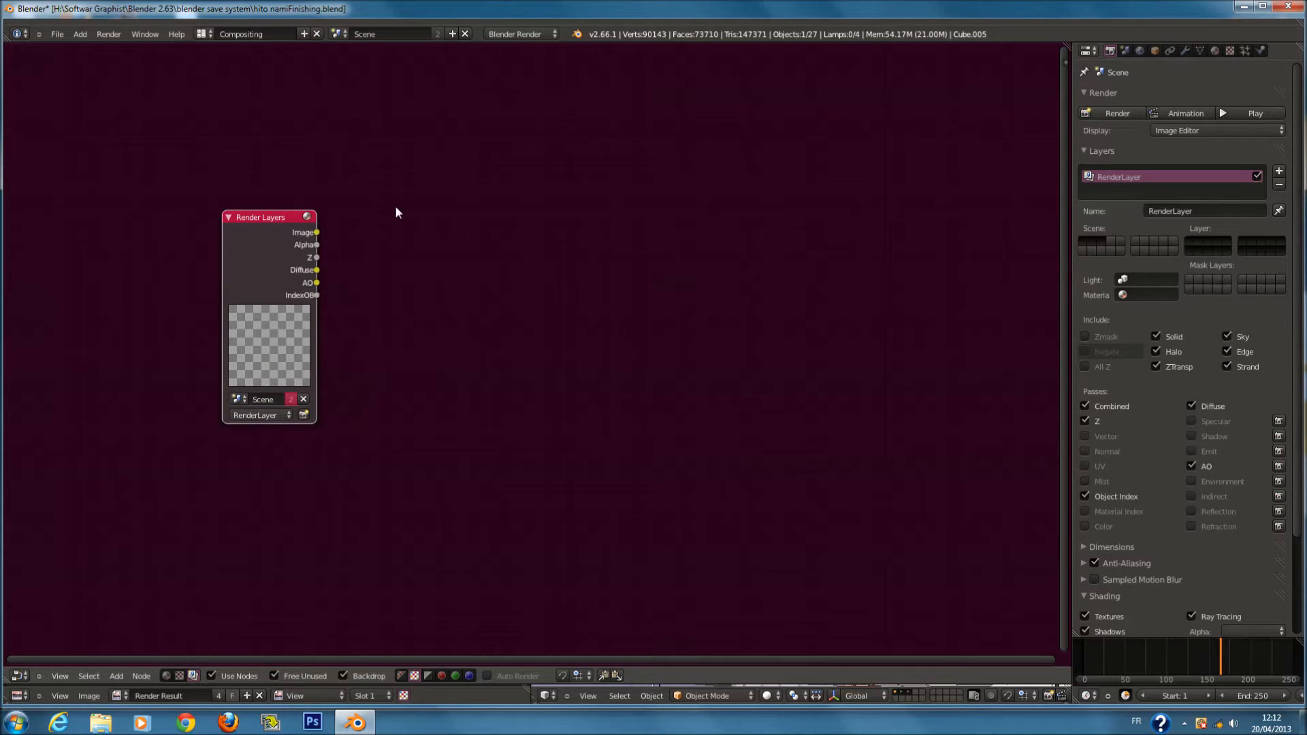
key(shift+d)
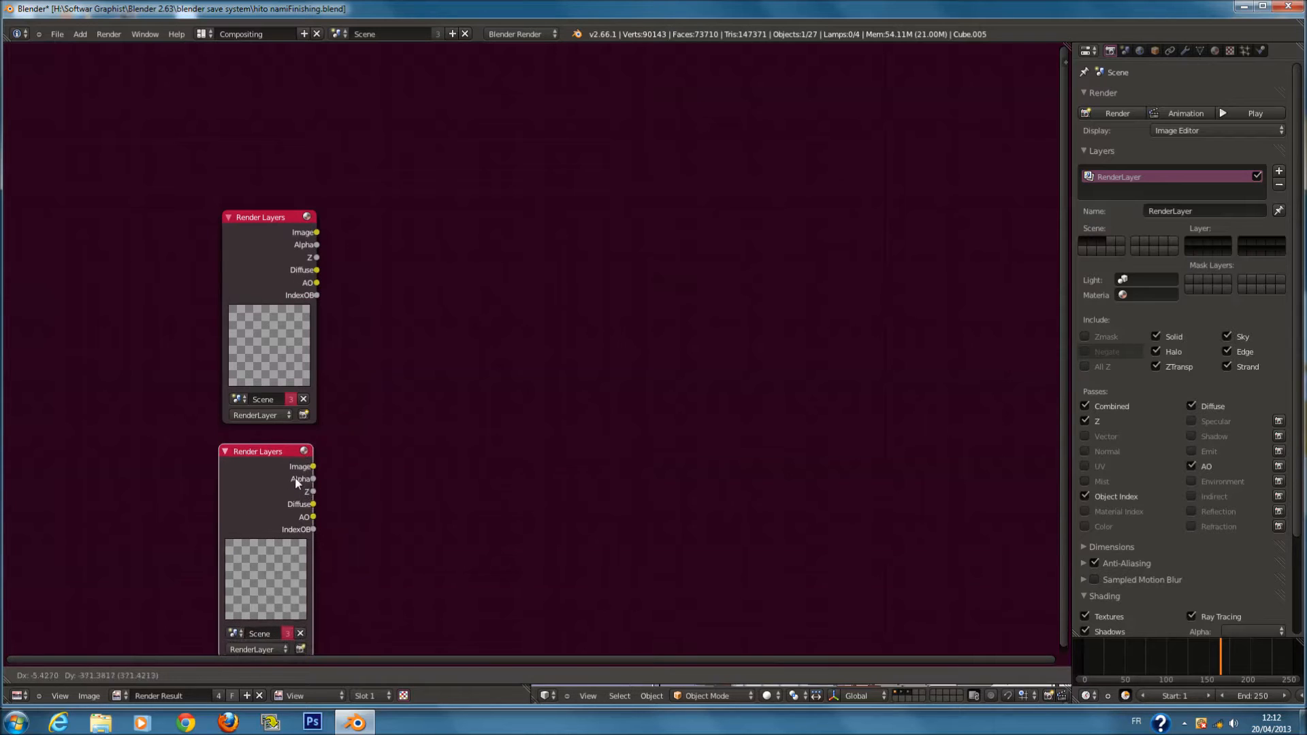
click(297, 479)
click(339, 32)
middle_drag(449, 346, 519, 217)
click(311, 501)
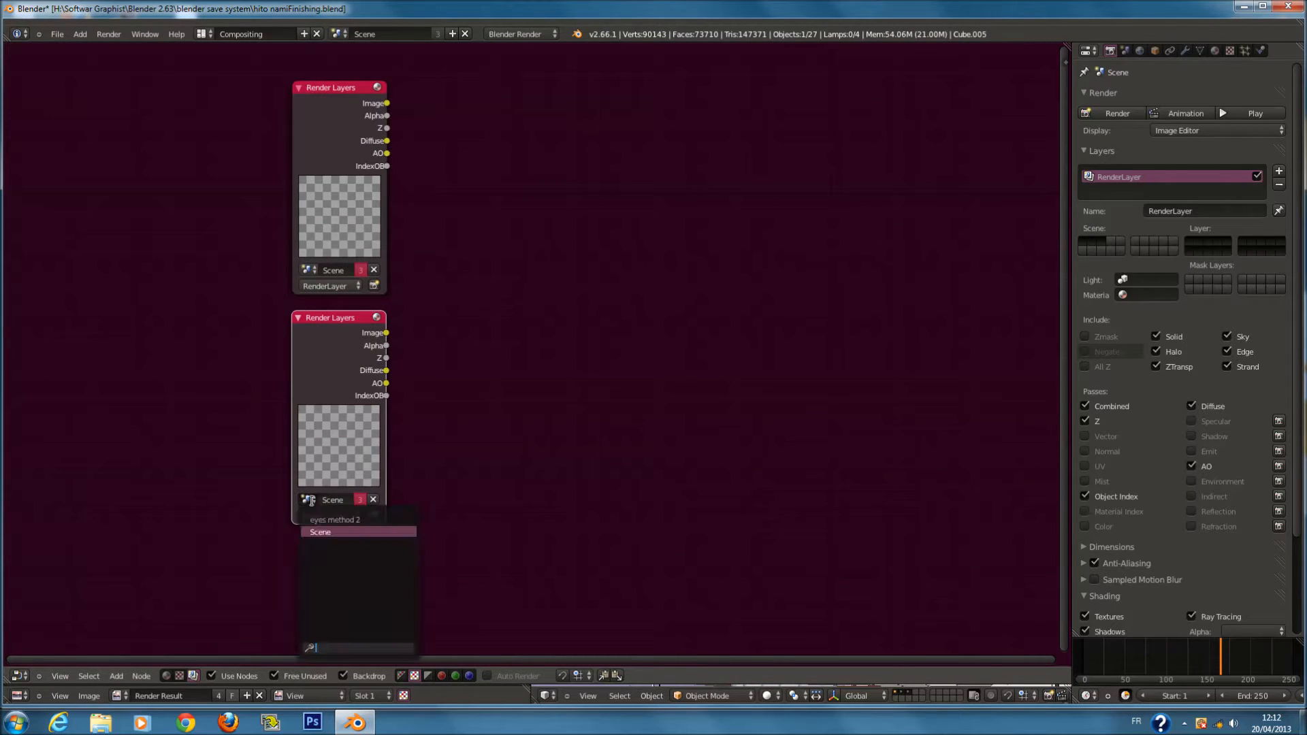
click(366, 516)
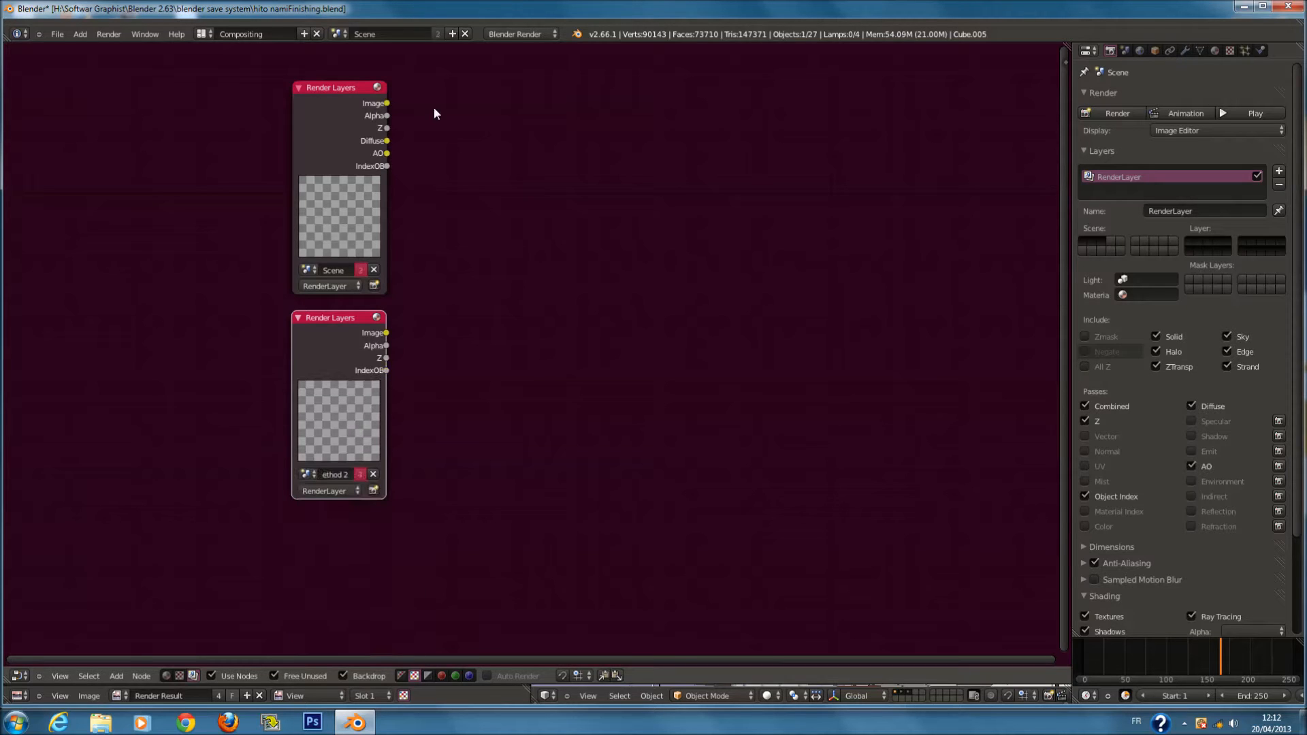
Switch to the eyes method 2 scene and change the node area to a 3D View of the eye meshes
click(339, 34)
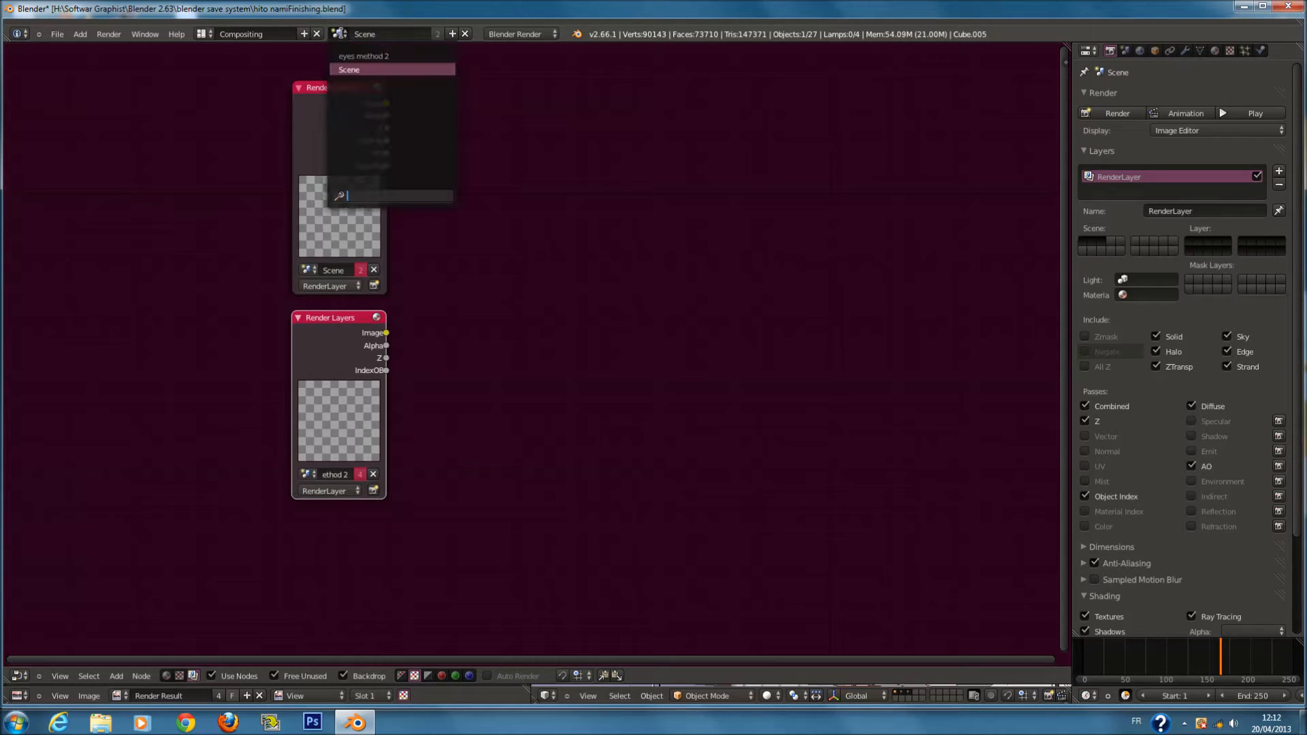
click(387, 55)
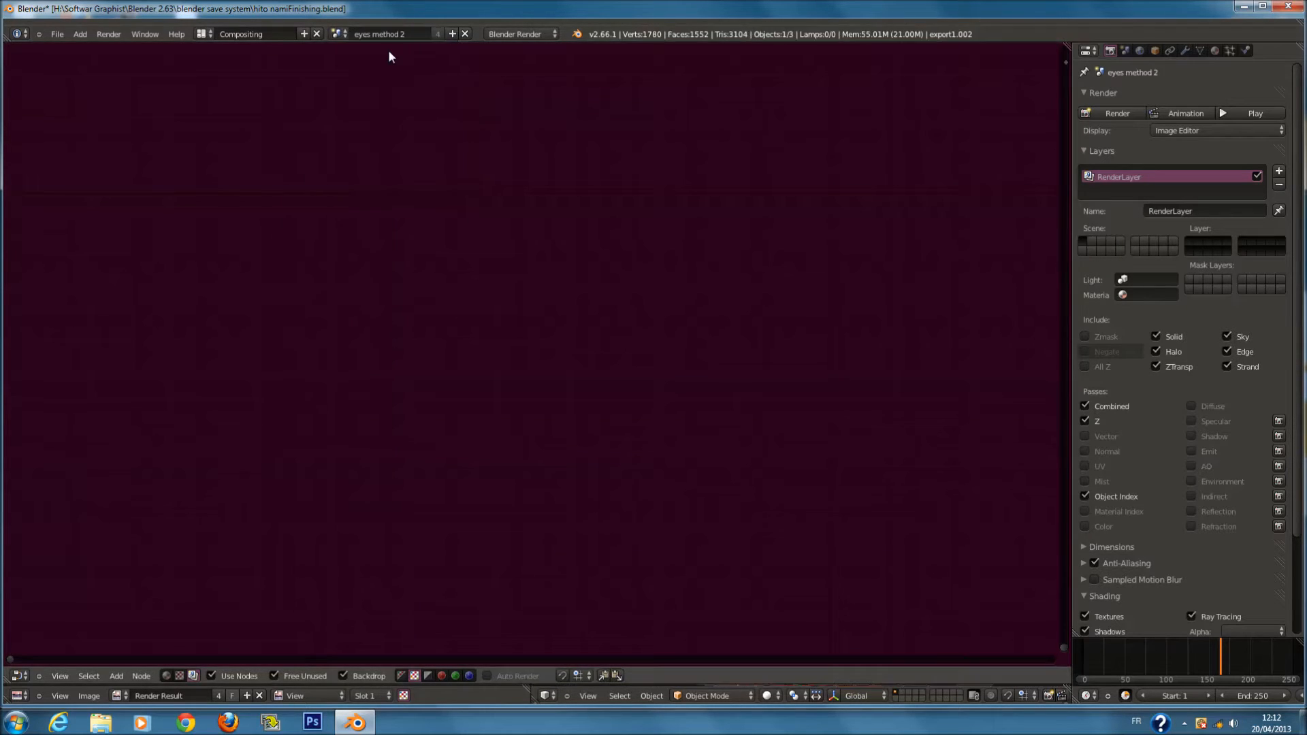
click(19, 676)
click(35, 659)
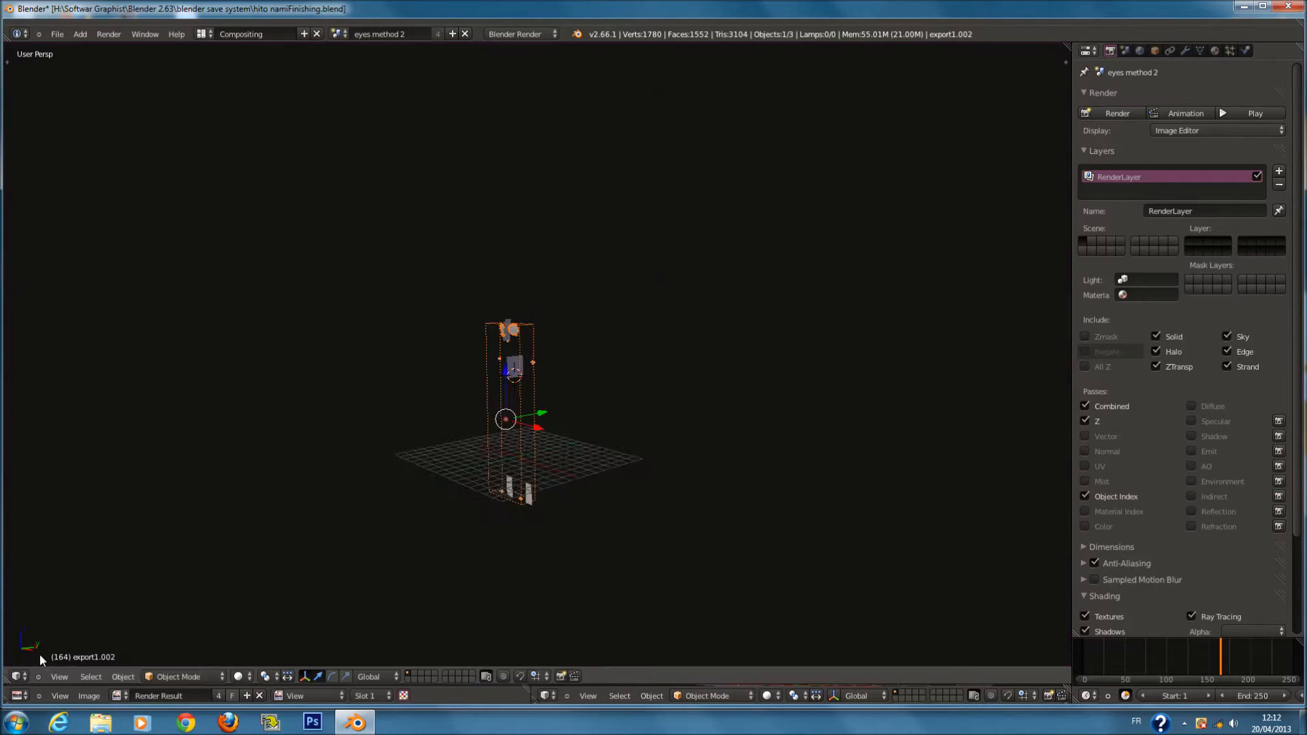
scroll(512, 216, up, 4)
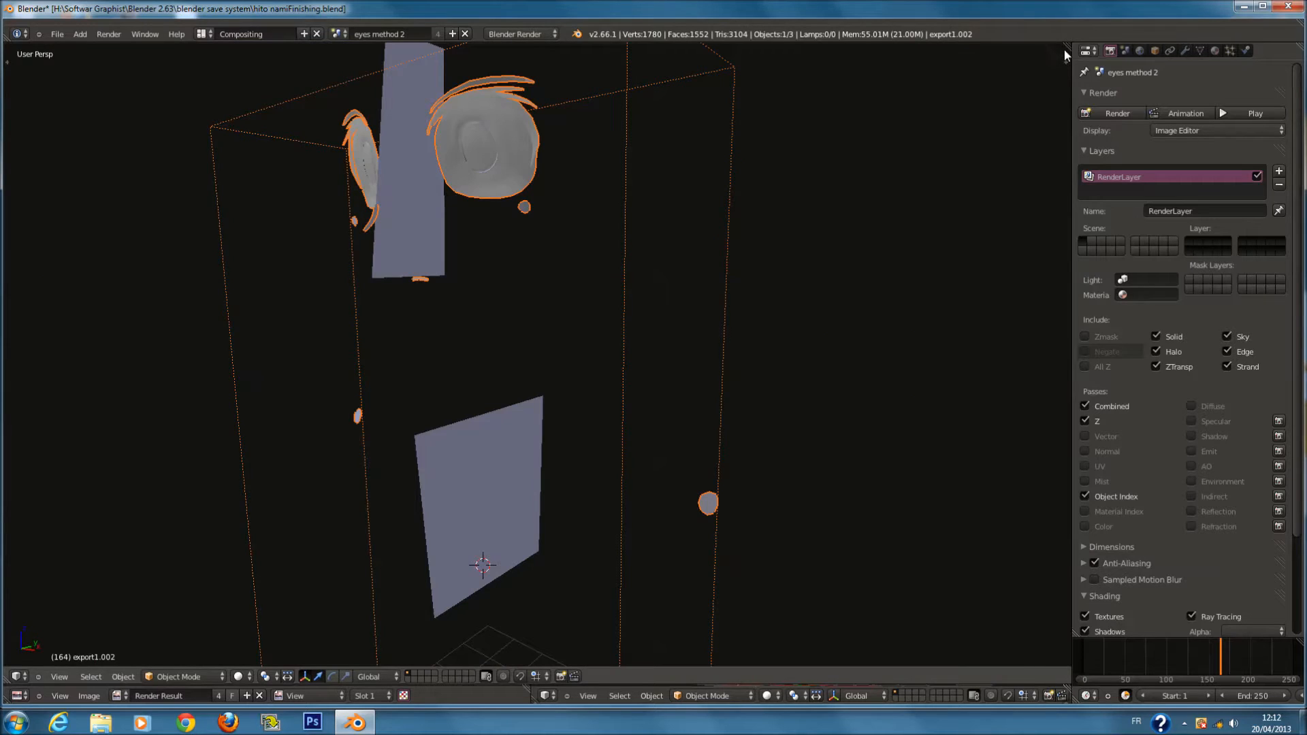
Split the 3D View in two and change one of the areas to a Node Editor showing the material nodes
drag(1068, 48, 461, 340)
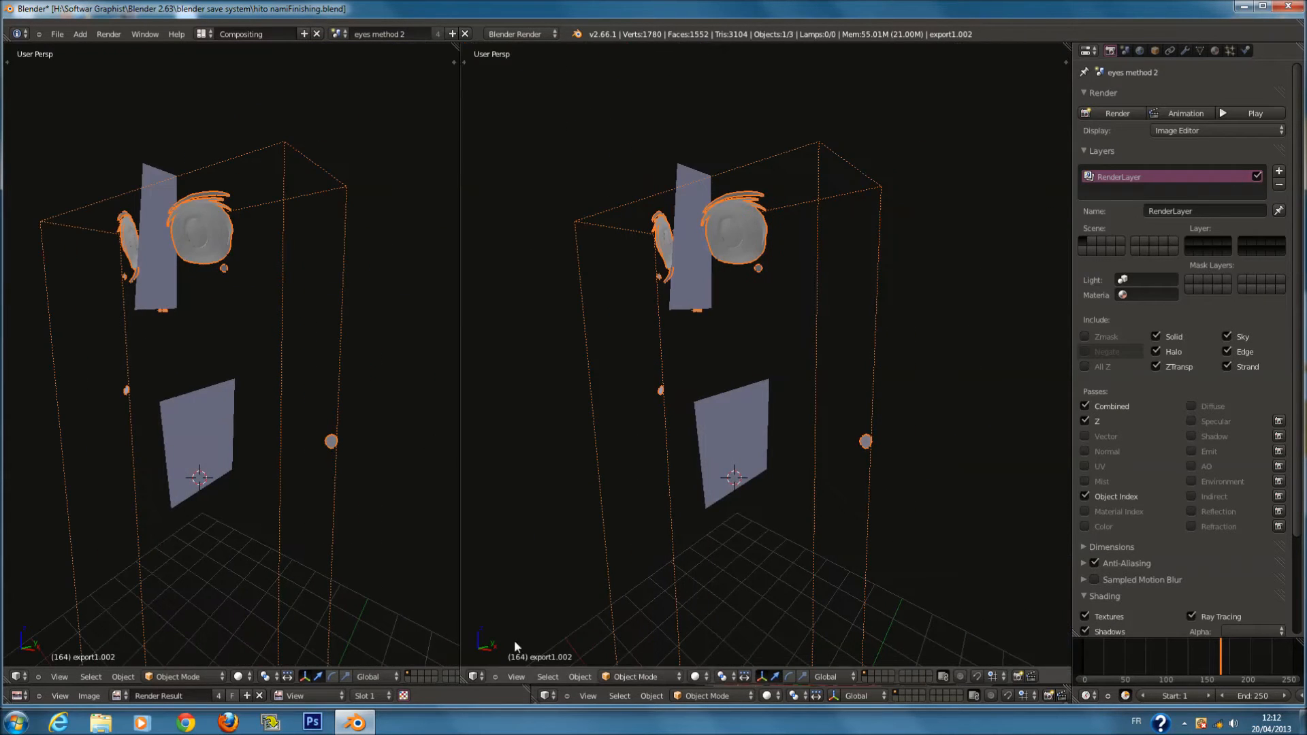
click(473, 676)
click(501, 531)
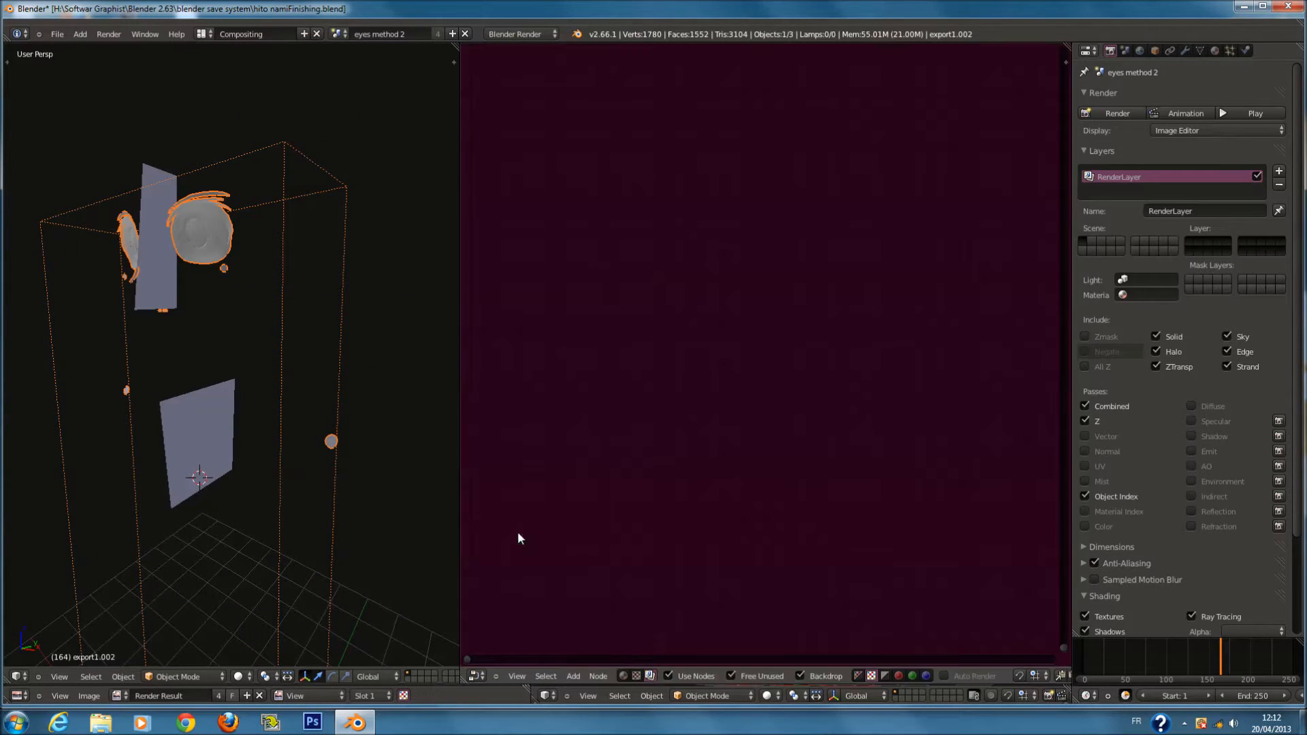
click(623, 676)
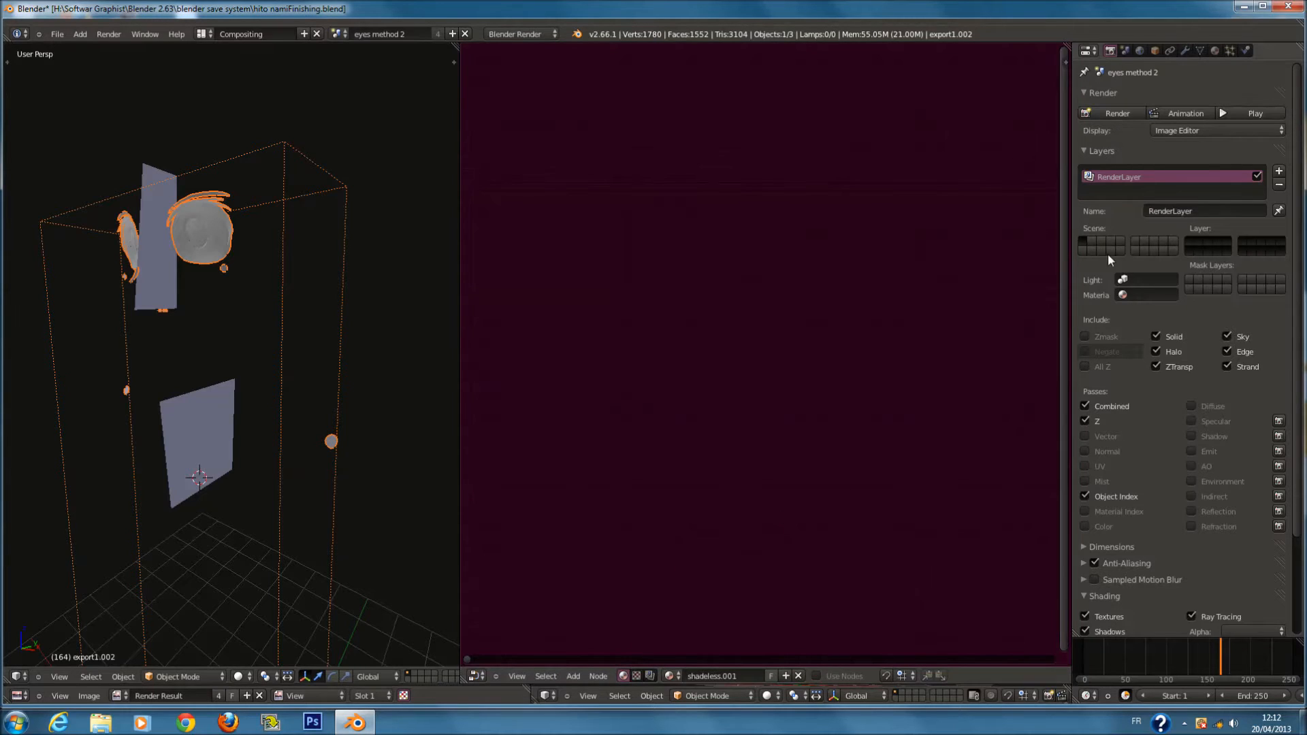
Examine the selected eye mesh's shadeless.001 material, including its strand settings
click(1215, 51)
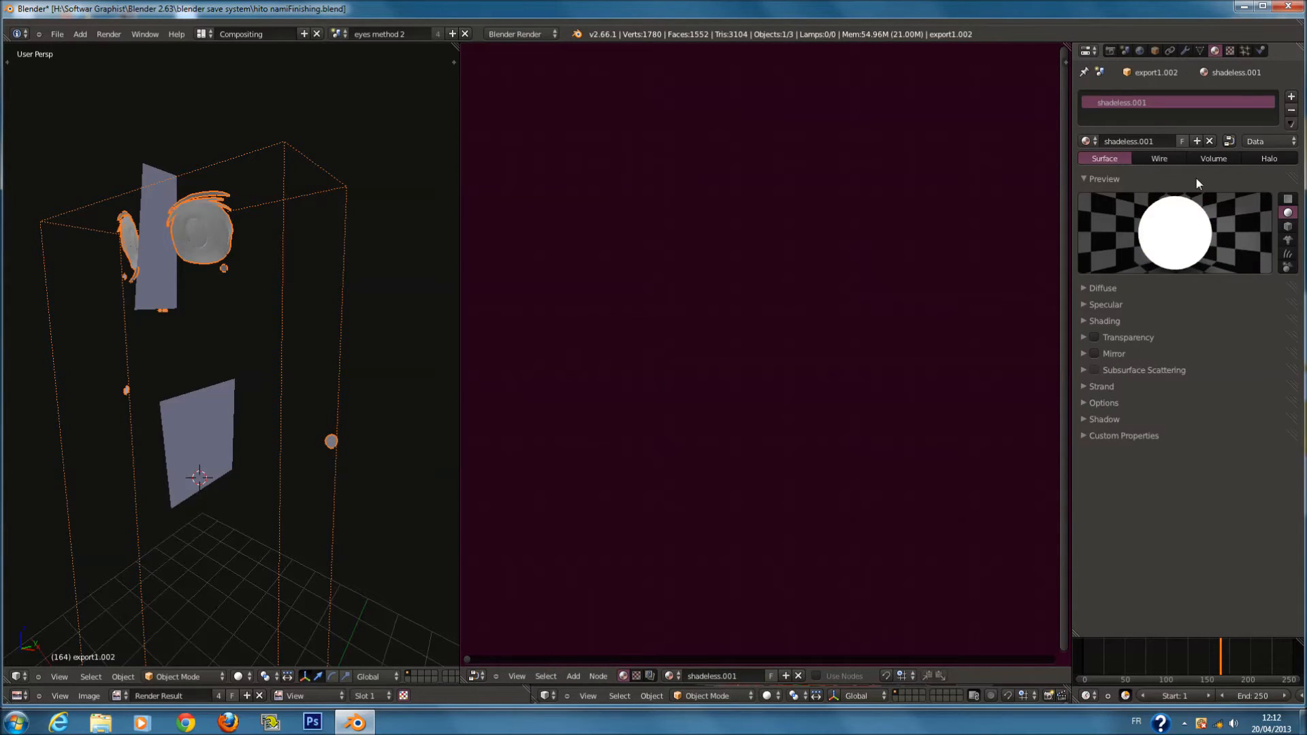
click(1231, 49)
click(1215, 51)
click(1133, 308)
click(1133, 310)
click(1134, 315)
click(1134, 316)
click(1135, 337)
click(1136, 338)
click(1135, 367)
click(1134, 368)
click(1132, 387)
click(1131, 389)
click(1127, 414)
click(1127, 413)
click(1126, 405)
click(1126, 402)
click(1126, 390)
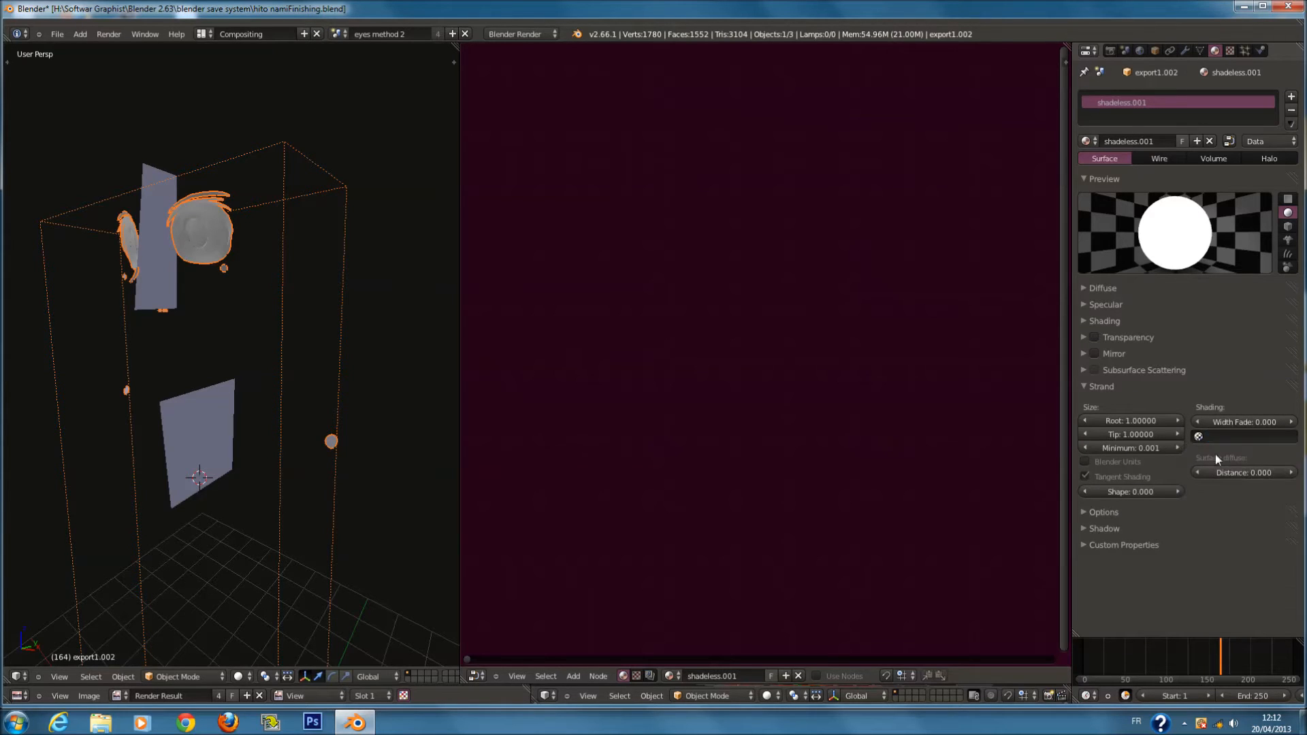
click(1131, 391)
click(1125, 419)
click(1124, 420)
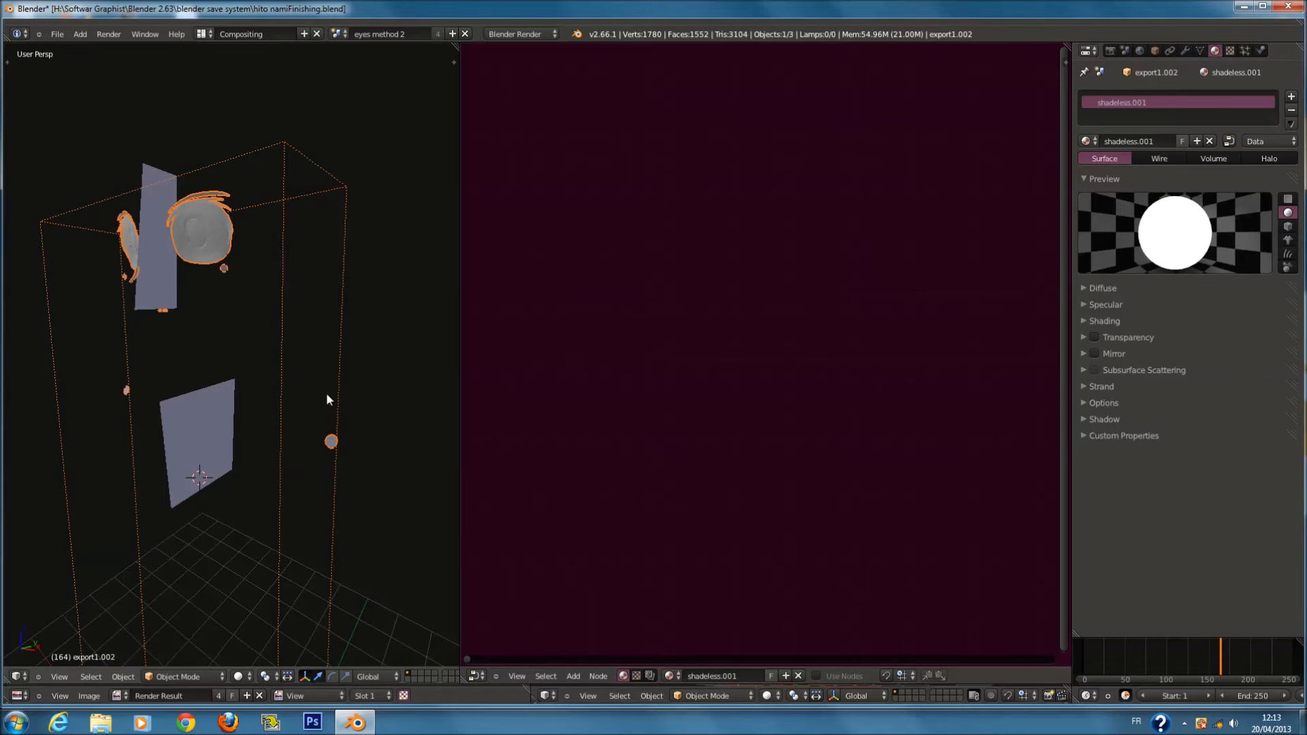
Check the eye material's texture slots and the render passes enabled for the eyes method 2 scene
click(1228, 51)
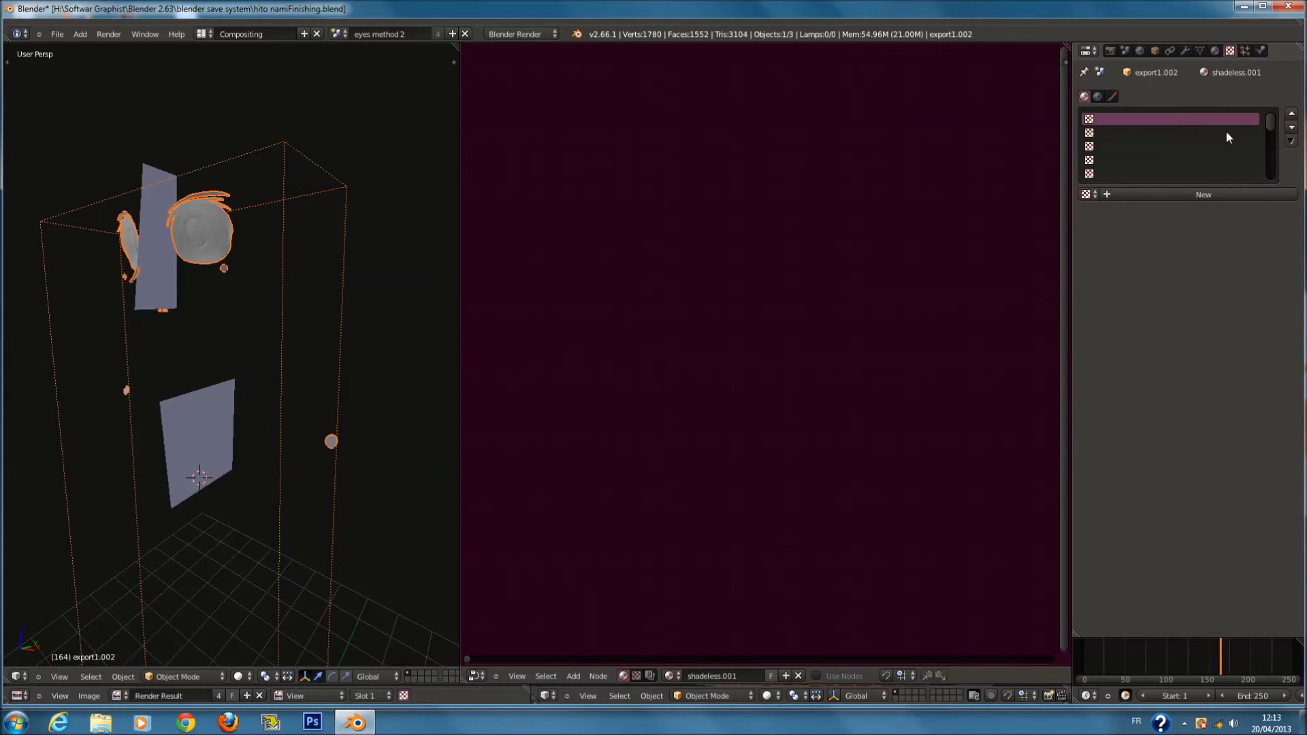
click(1214, 51)
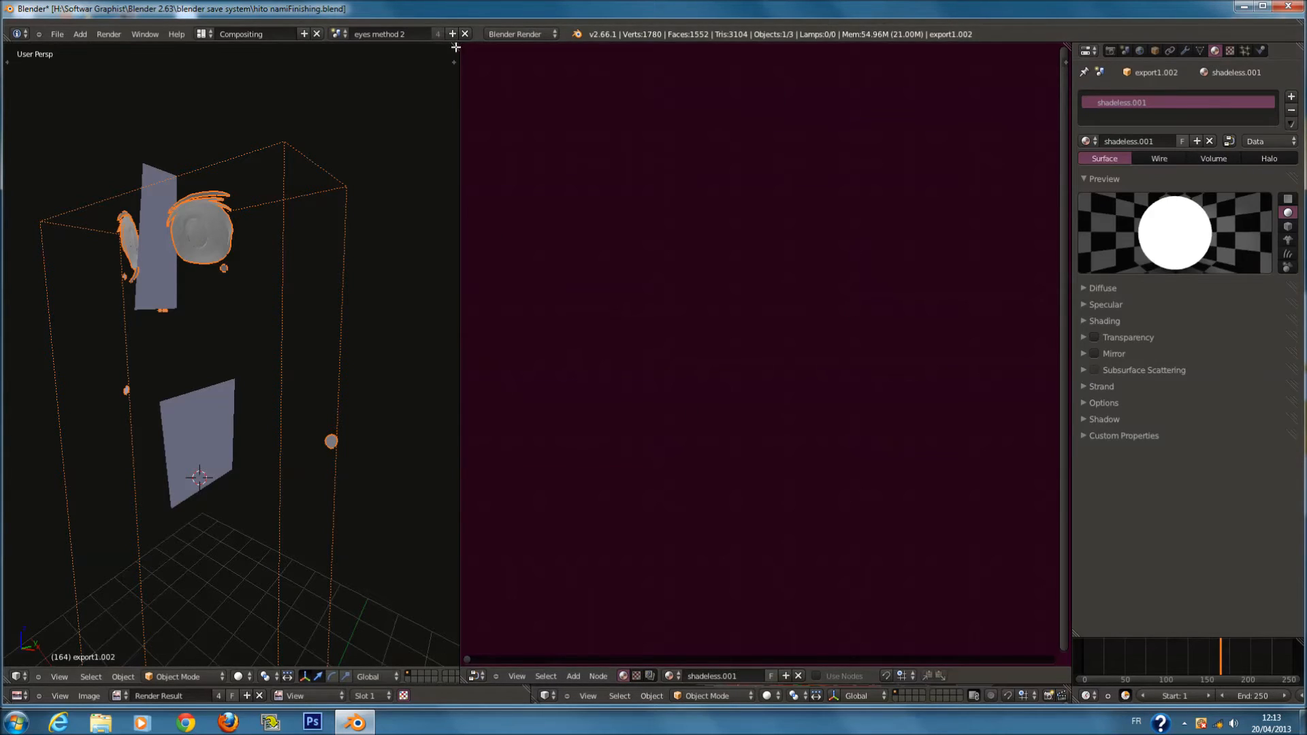
click(1109, 51)
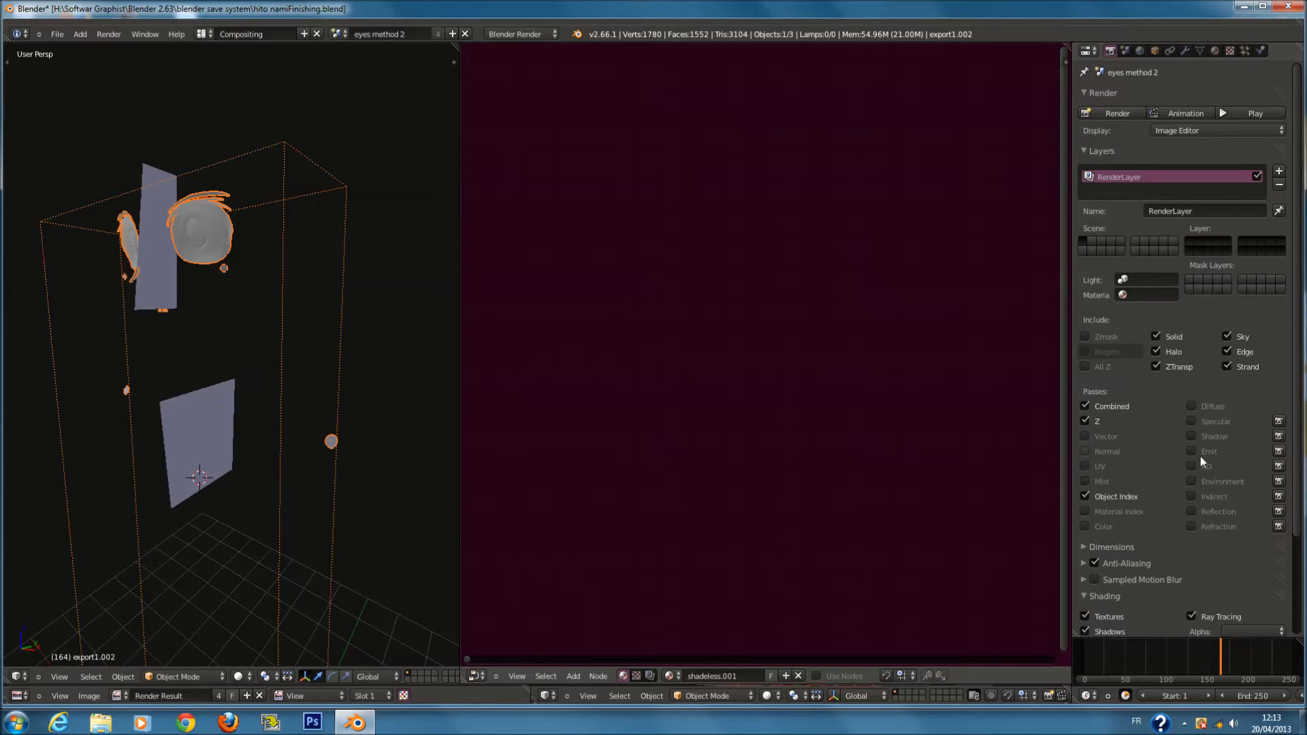
scroll(1193, 422, down, 3)
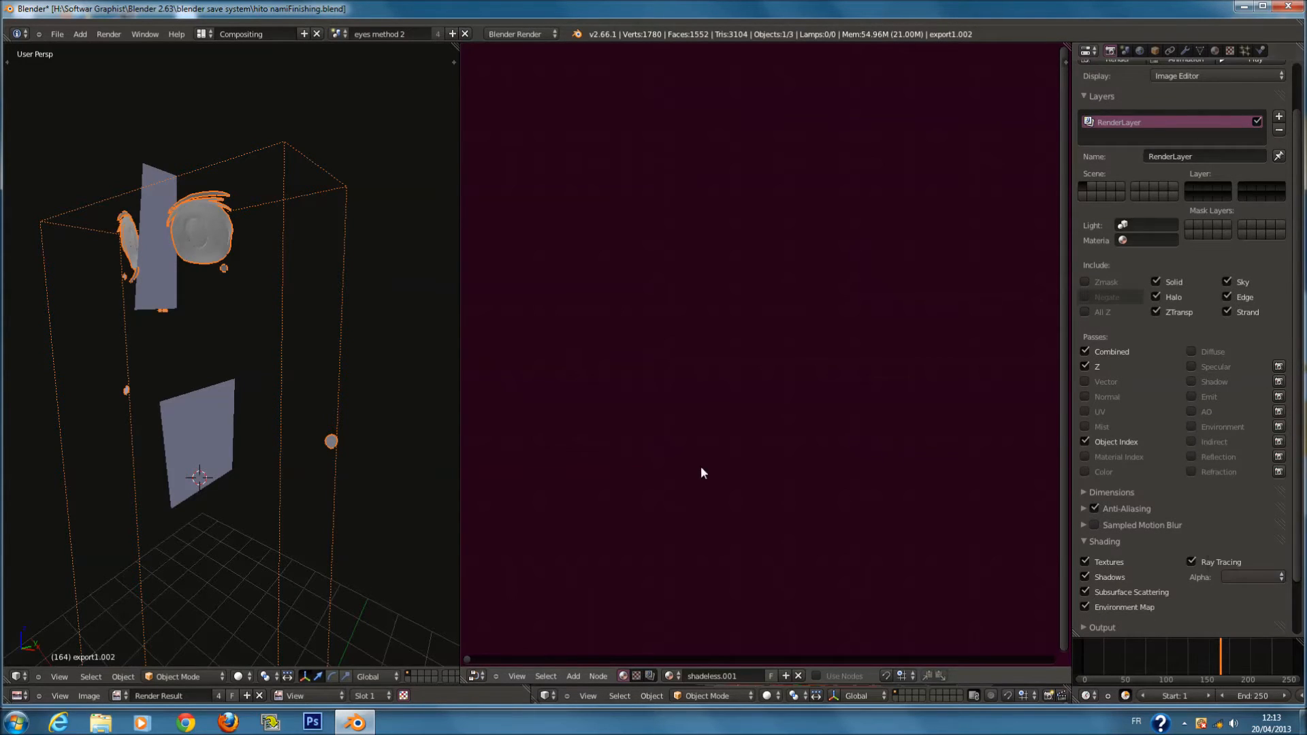
Return to the main scene named Scene and switch the Node Editor to the compositing nodes
click(339, 33)
click(373, 69)
scroll(272, 340, down, 3)
scroll(326, 361, up, 4)
middle_drag(325, 361, 307, 362)
click(651, 676)
scroll(777, 330, up, 5)
scroll(760, 325, up, 2)
Add a Viewer node fed by the main scene's Image output, and set the 3D View to the camera view
key(shift+a)
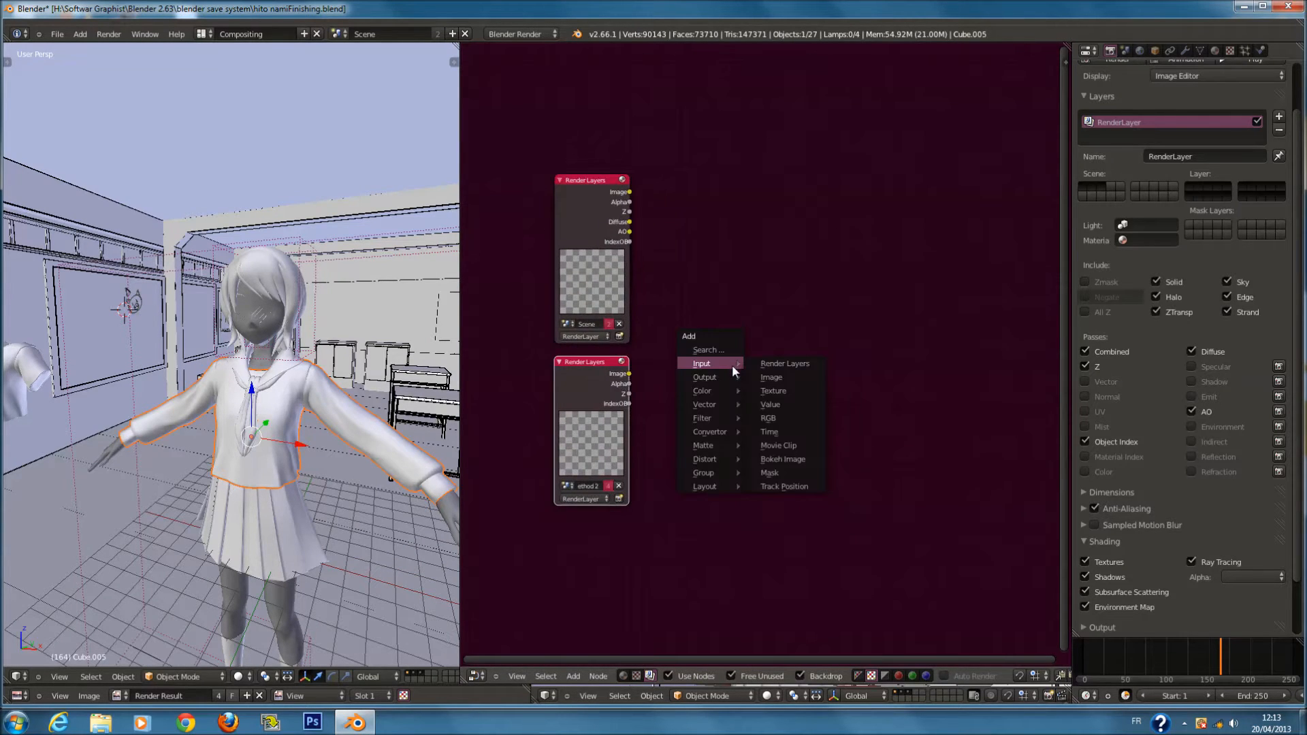
mouse_move(723, 374)
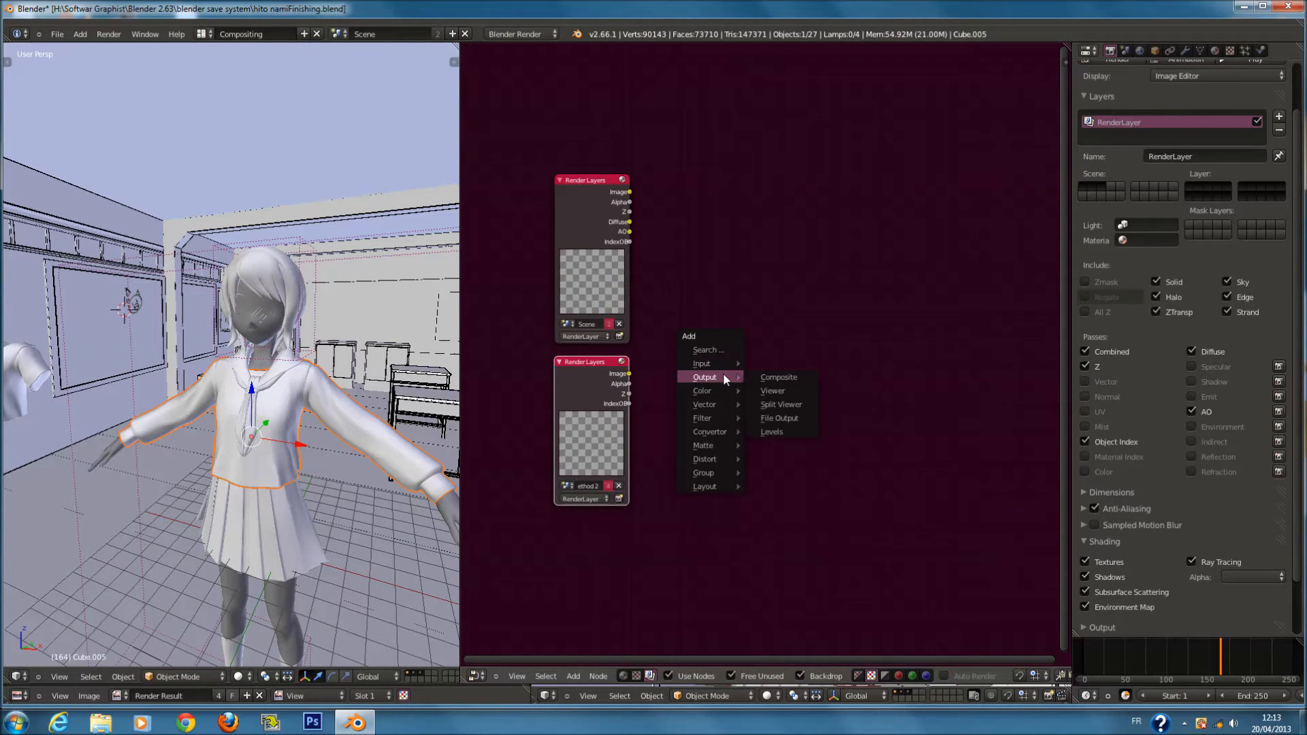
click(764, 390)
drag(629, 192, 759, 420)
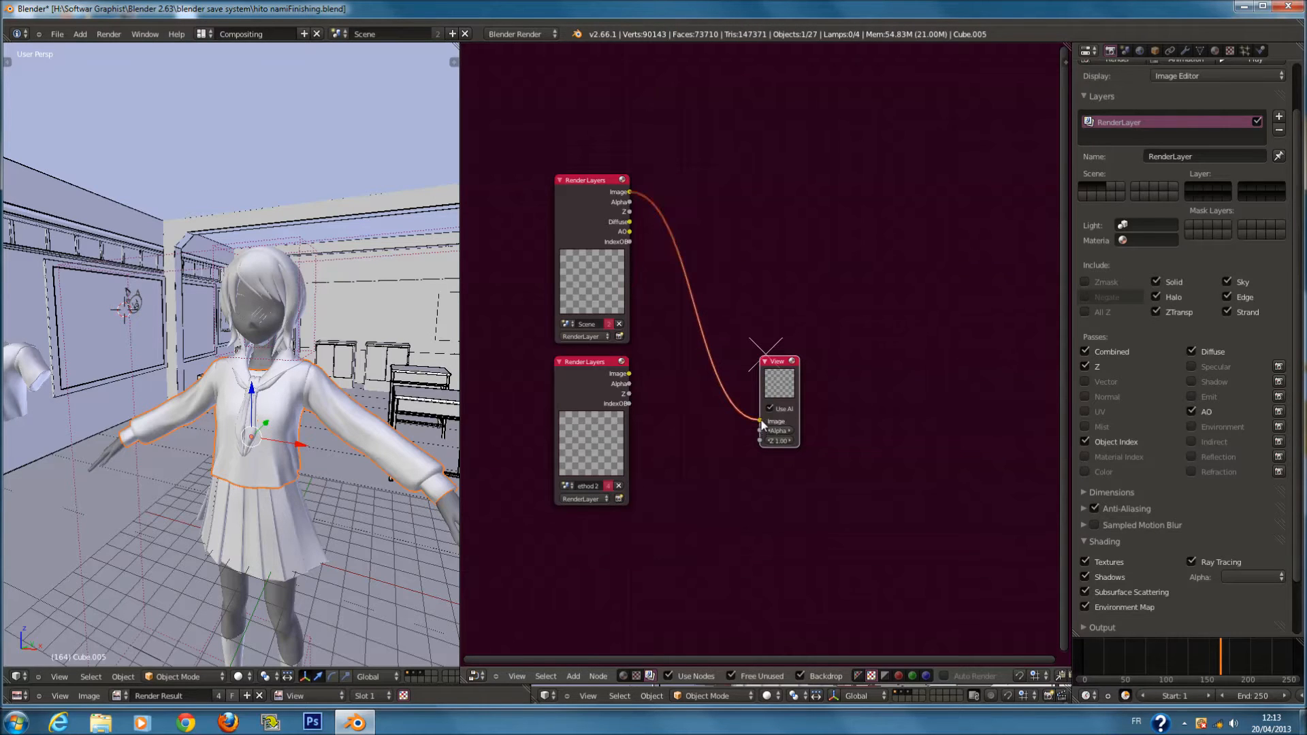
key(KP_0)
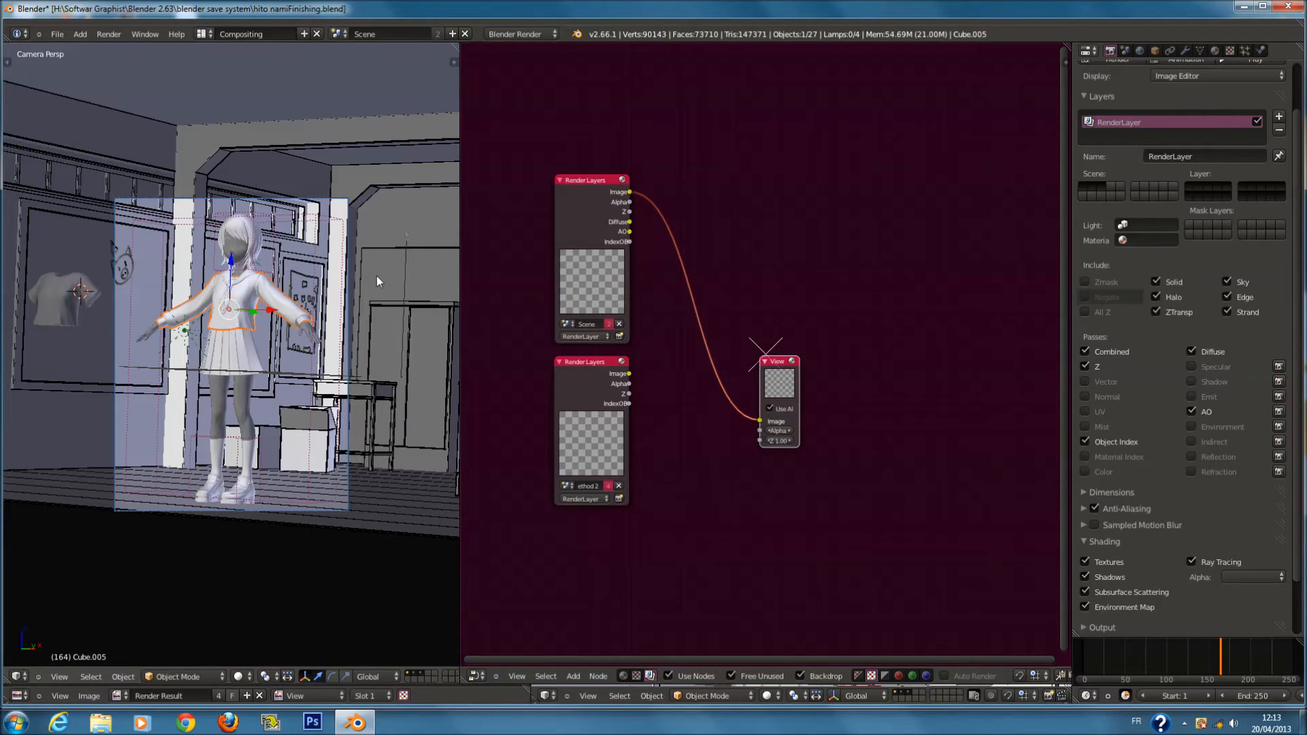
Add a Composite node above the Viewer, fed by the main scene's Image output, and render the scene
key(shift+a)
mouse_move(798, 313)
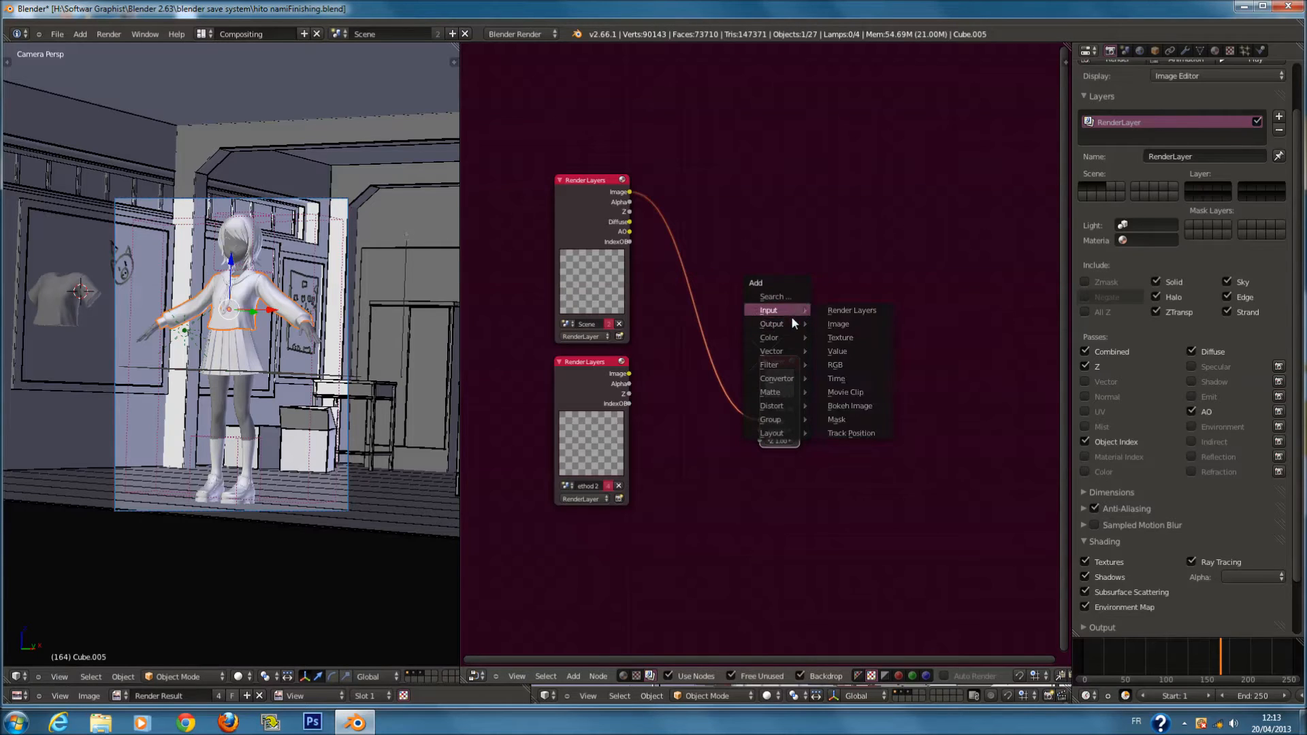
click(861, 326)
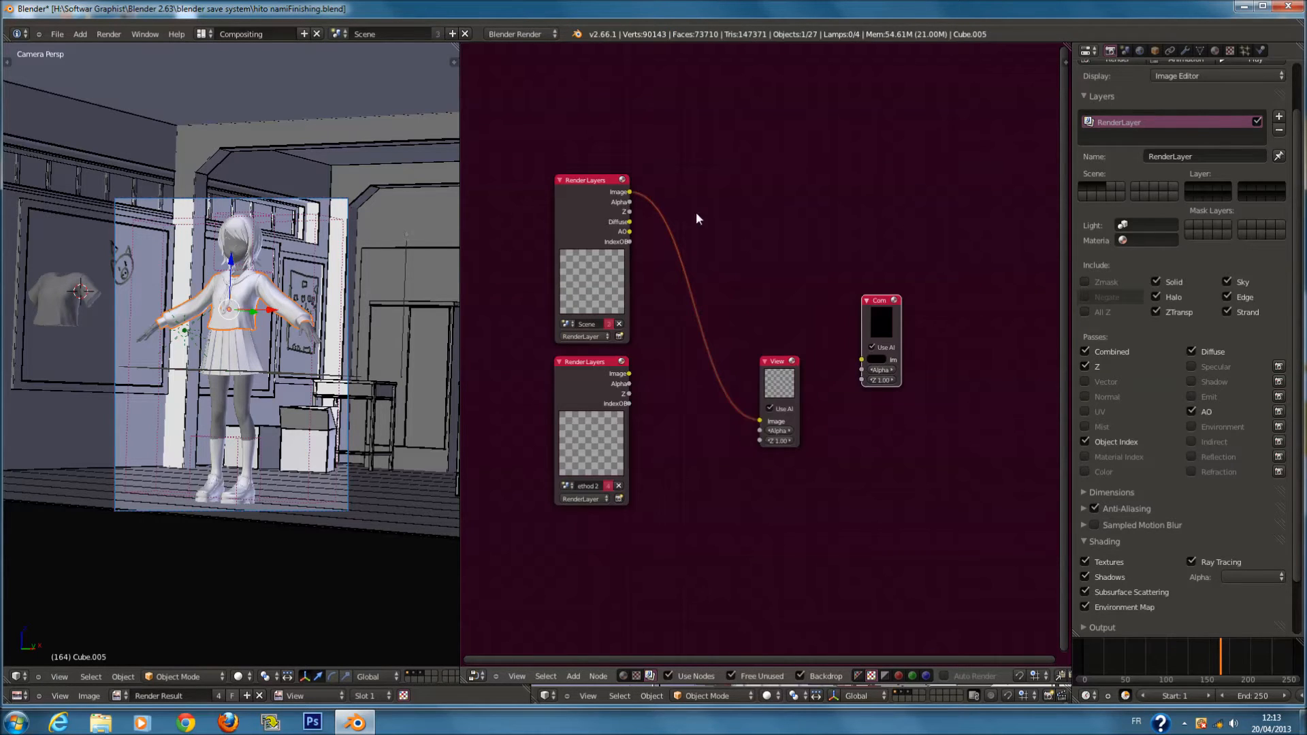
drag(635, 193, 649, 208)
drag(854, 364, 784, 273)
key(F12)
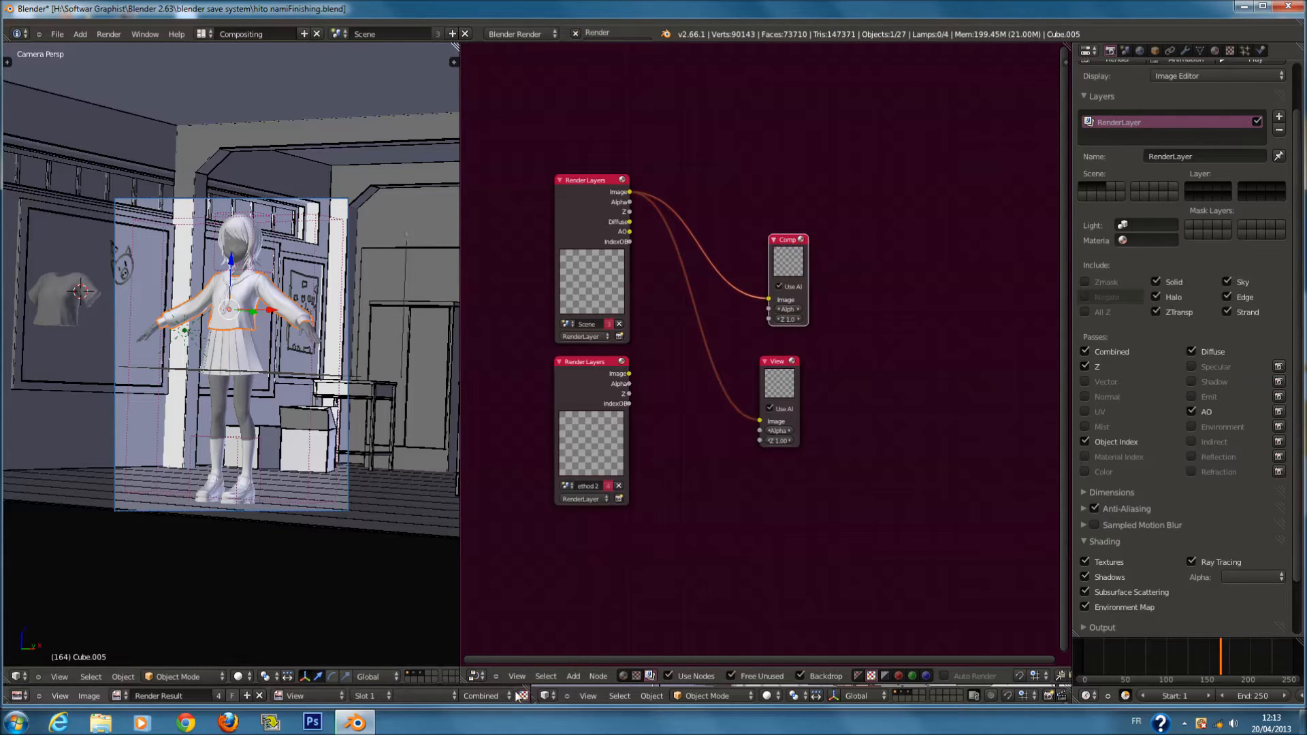
Shrink the upper editors and join neighbouring areas so the render result fills the enlarged lower area's full width
drag(514, 686, 523, 232)
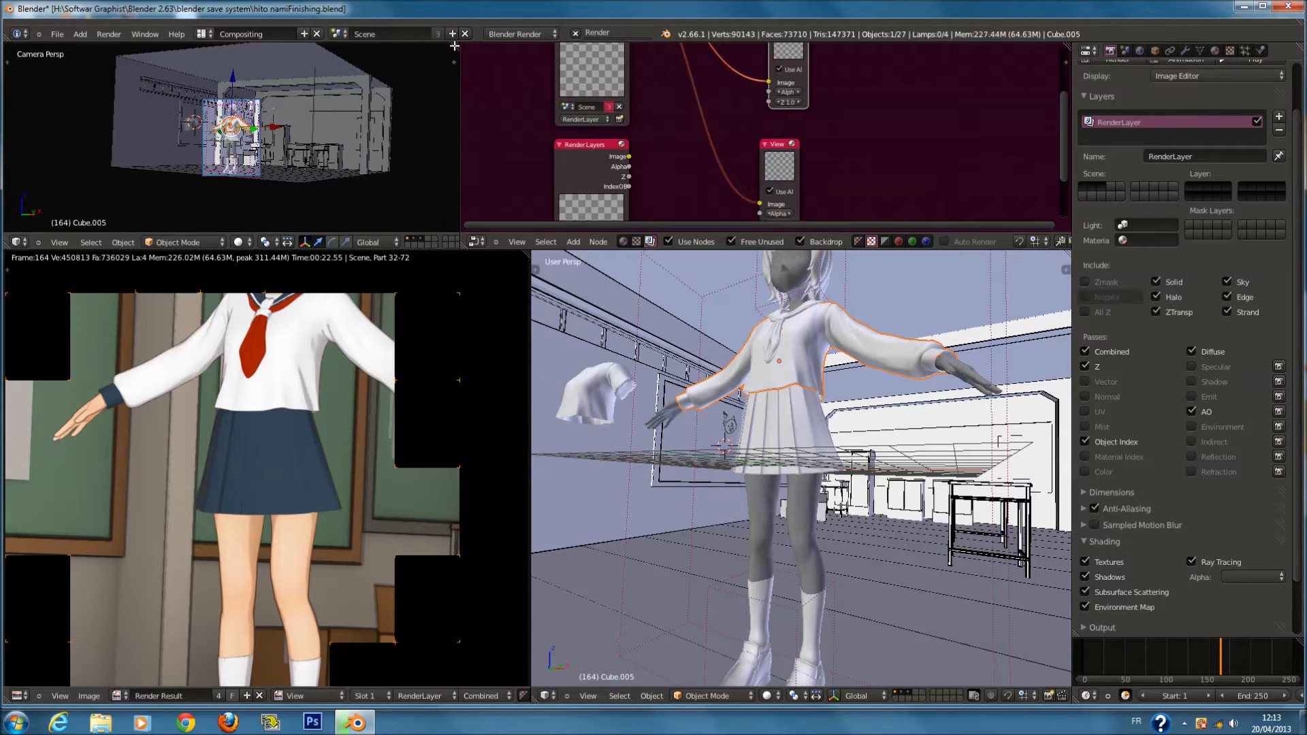
drag(630, 73, 626, 75)
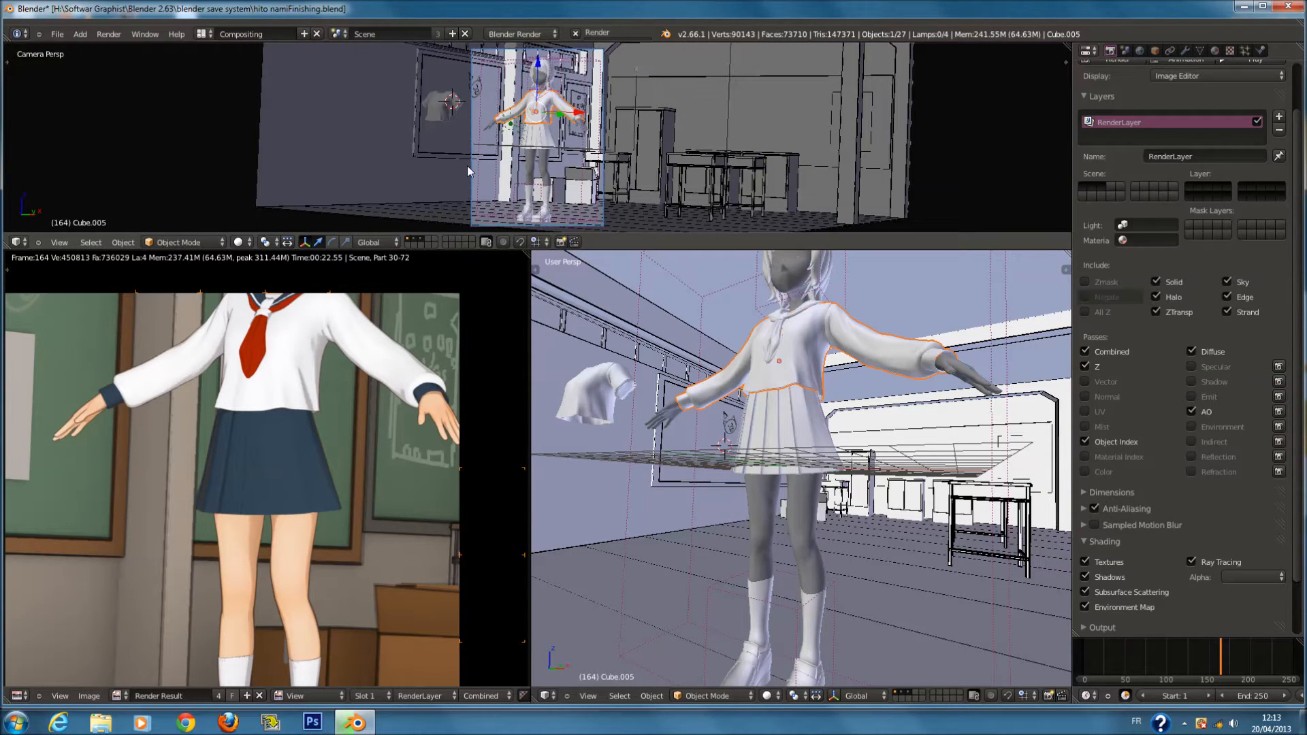
drag(528, 252, 620, 267)
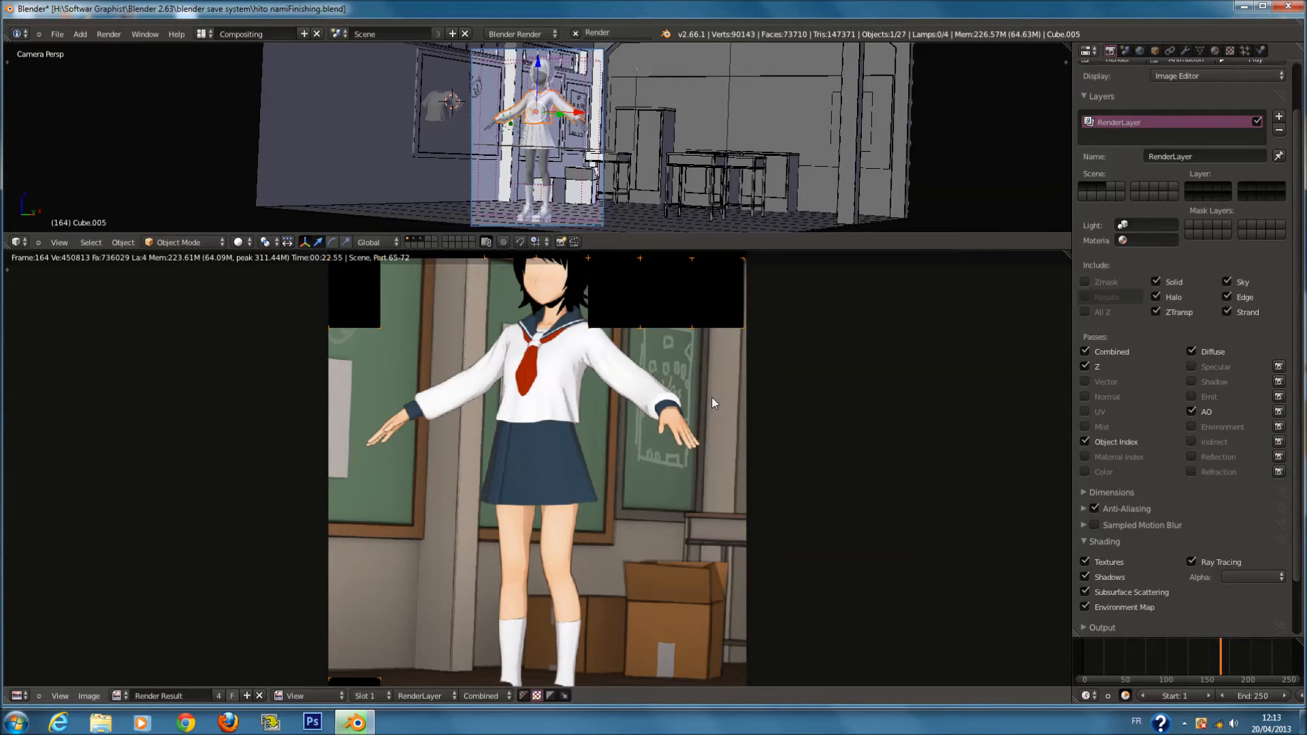
scroll(712, 398, up, 1)
scroll(712, 398, down, 1)
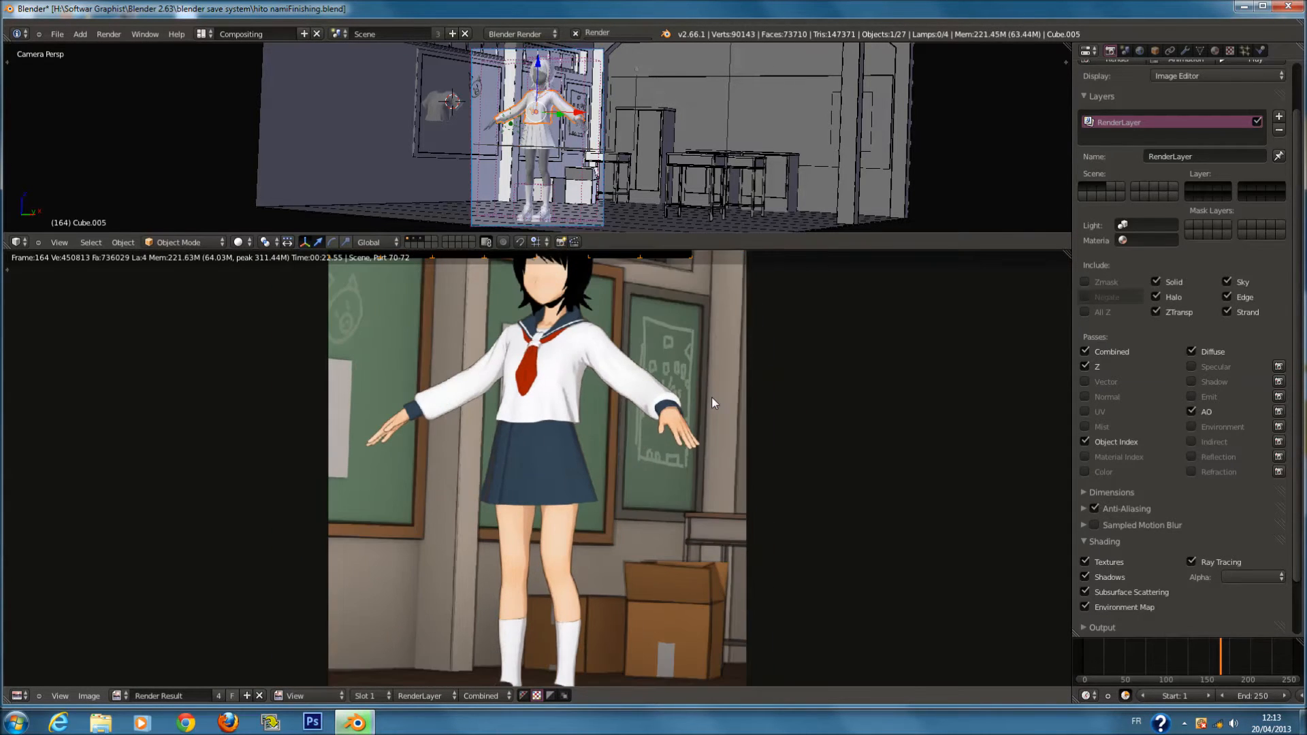
Turn the lower area into a thin Timeline strip and the large area above it into the compositing Node Editor
click(26, 697)
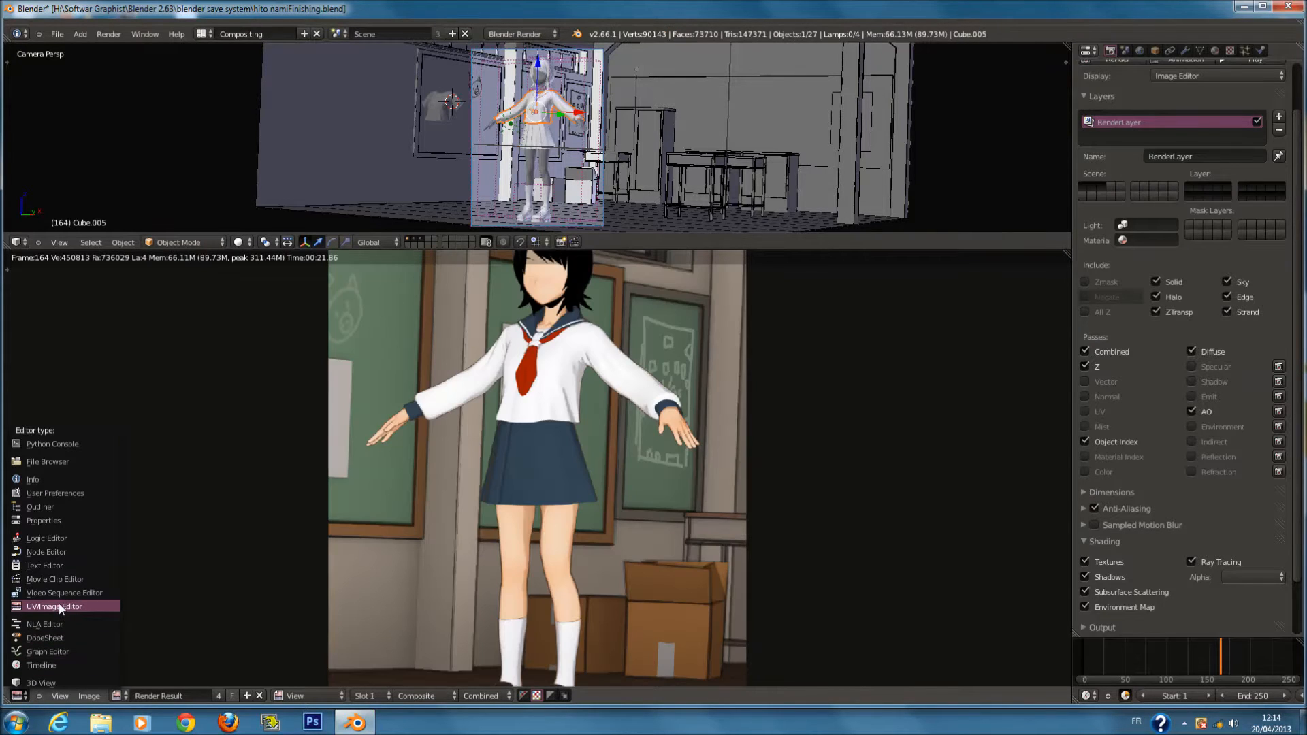
click(65, 553)
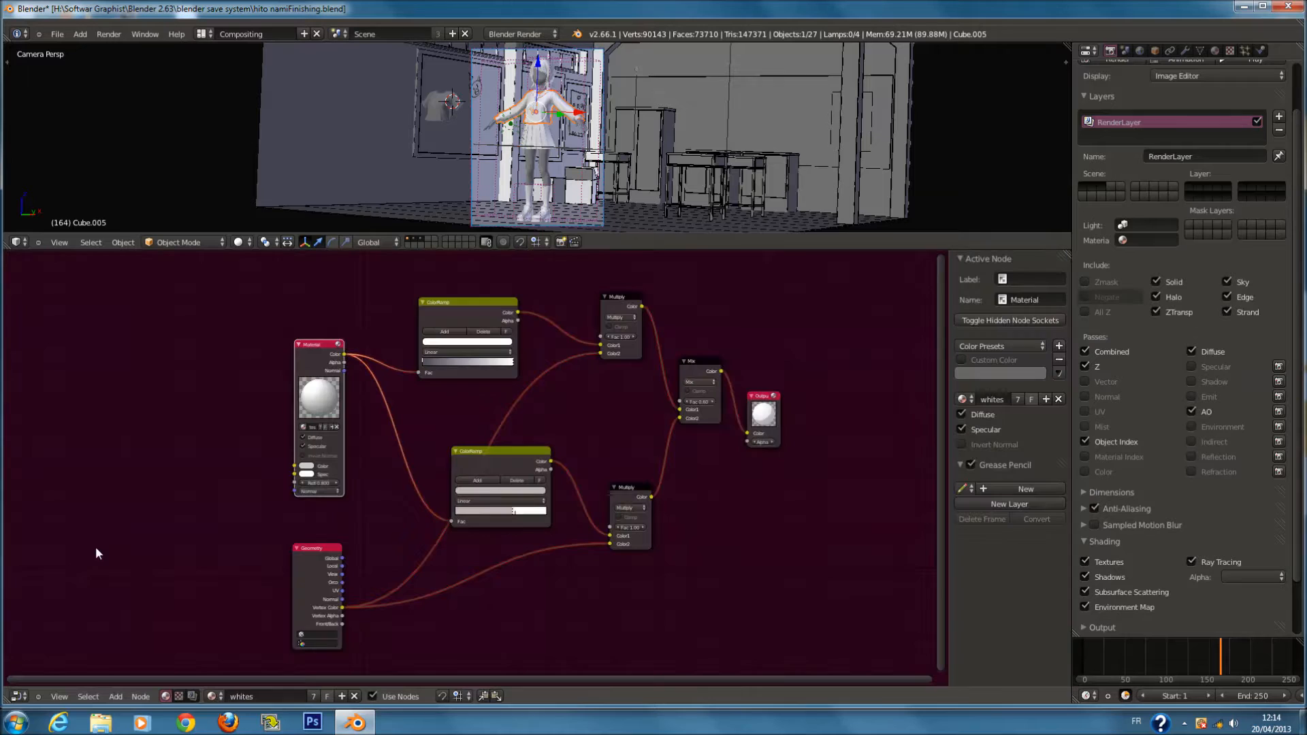
click(20, 697)
click(49, 665)
drag(688, 250, 671, 670)
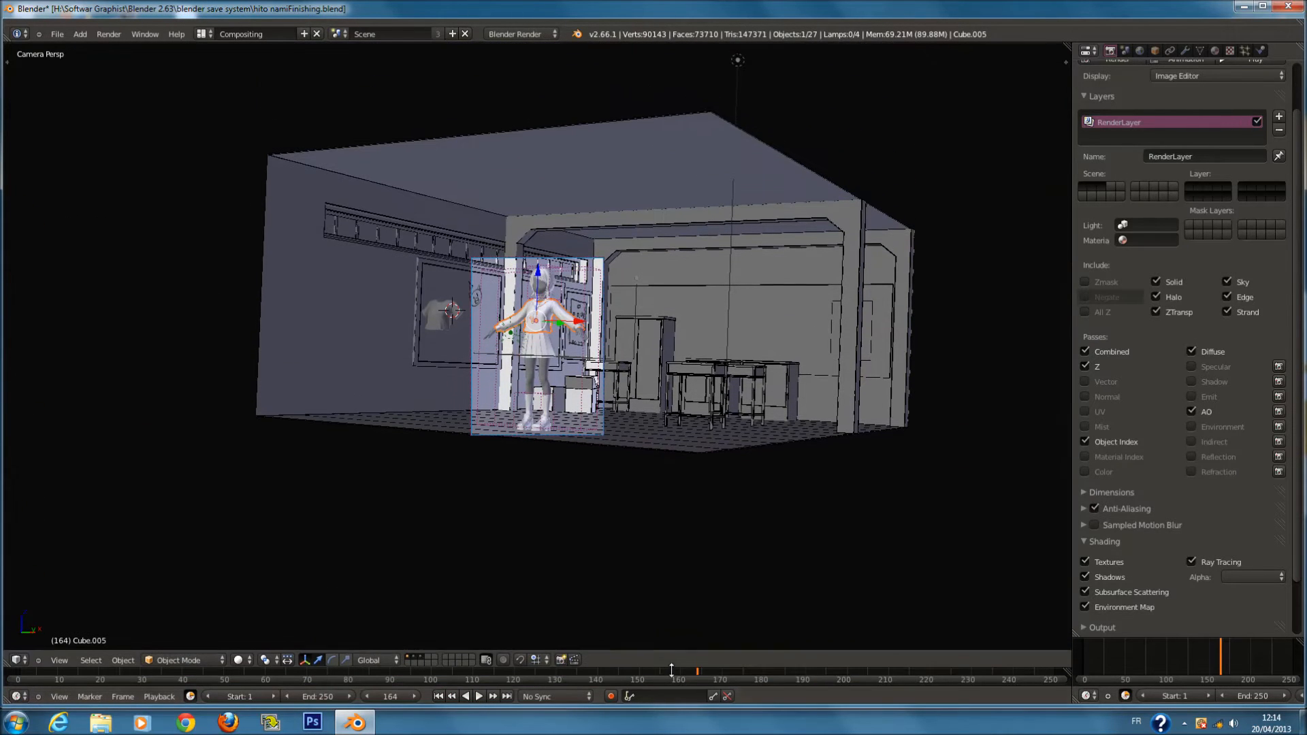
click(18, 660)
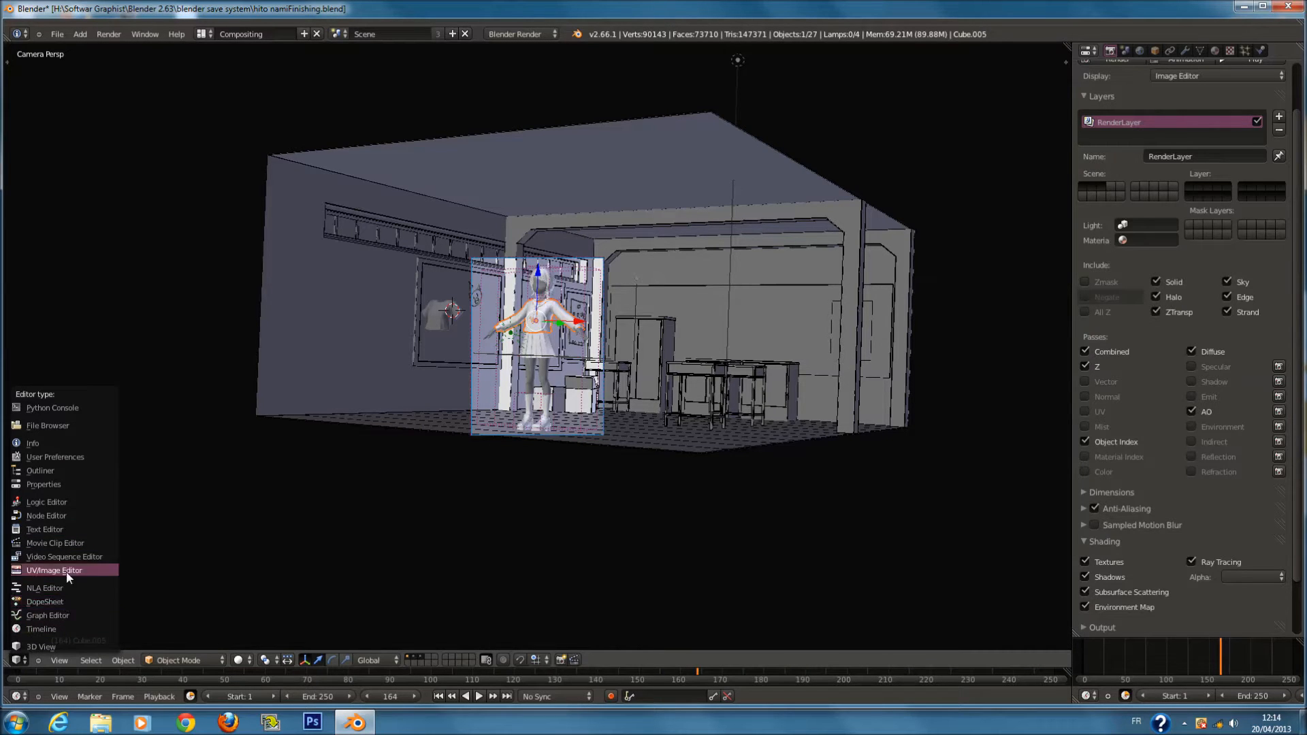
click(68, 516)
Show the node properties, zoom the backdrop to 0.80, and move the Composite and Viewer nodes clear of the character
scroll(613, 420, up, 3)
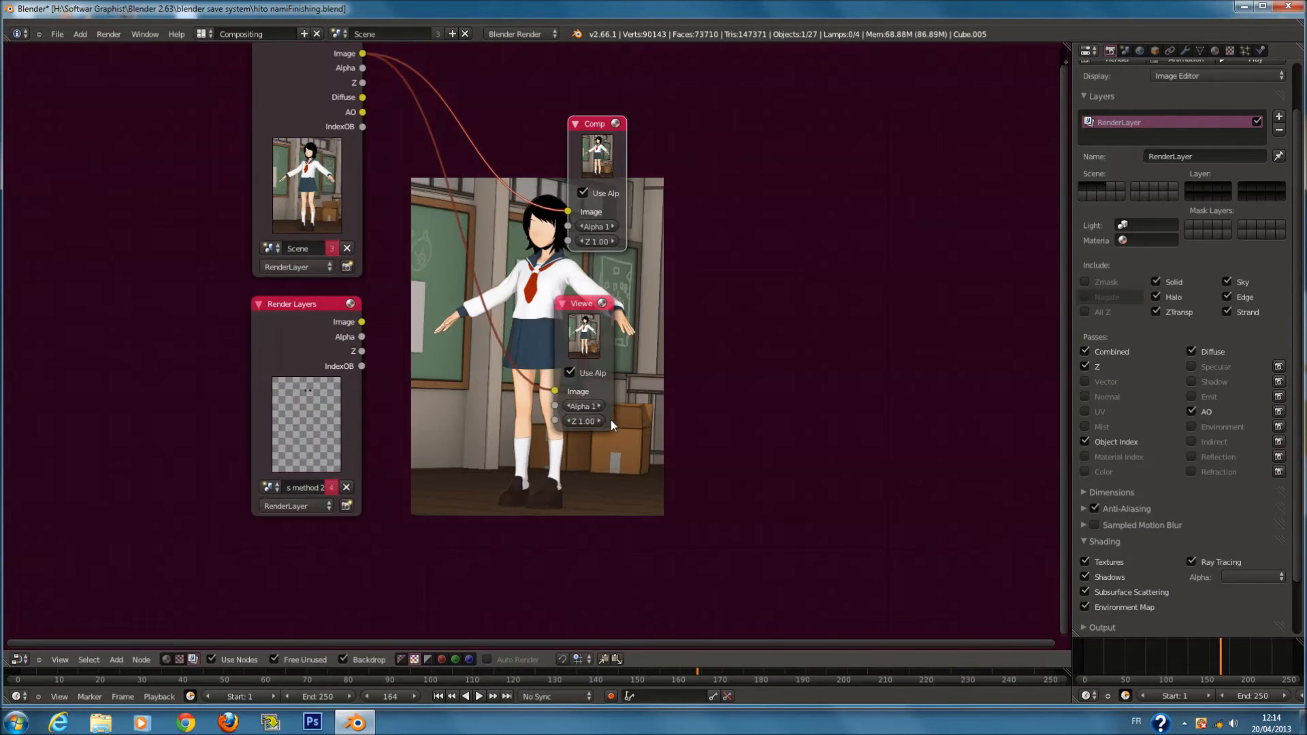
middle_drag(633, 172, 535, 225)
drag(534, 224, 786, 171)
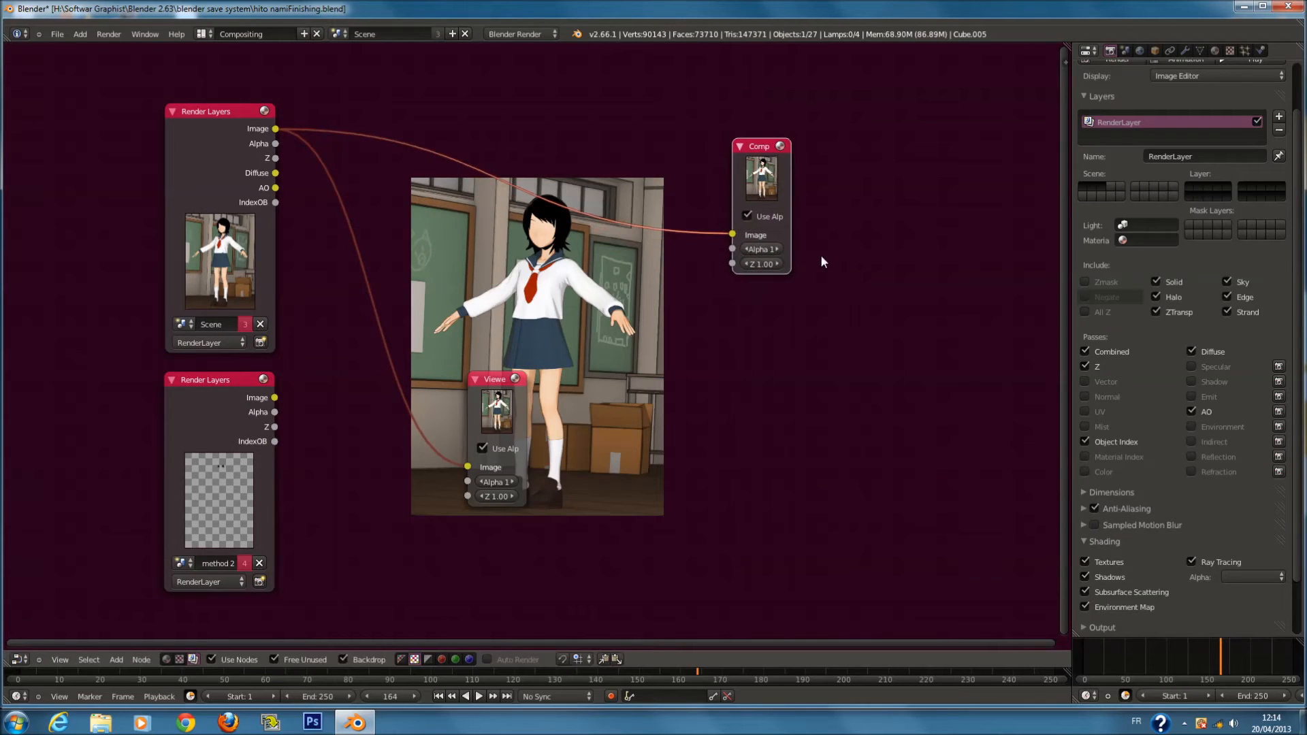
key(n)
drag(1009, 322, 1035, 331)
middle_drag(643, 375, 607, 356)
drag(667, 172, 726, 167)
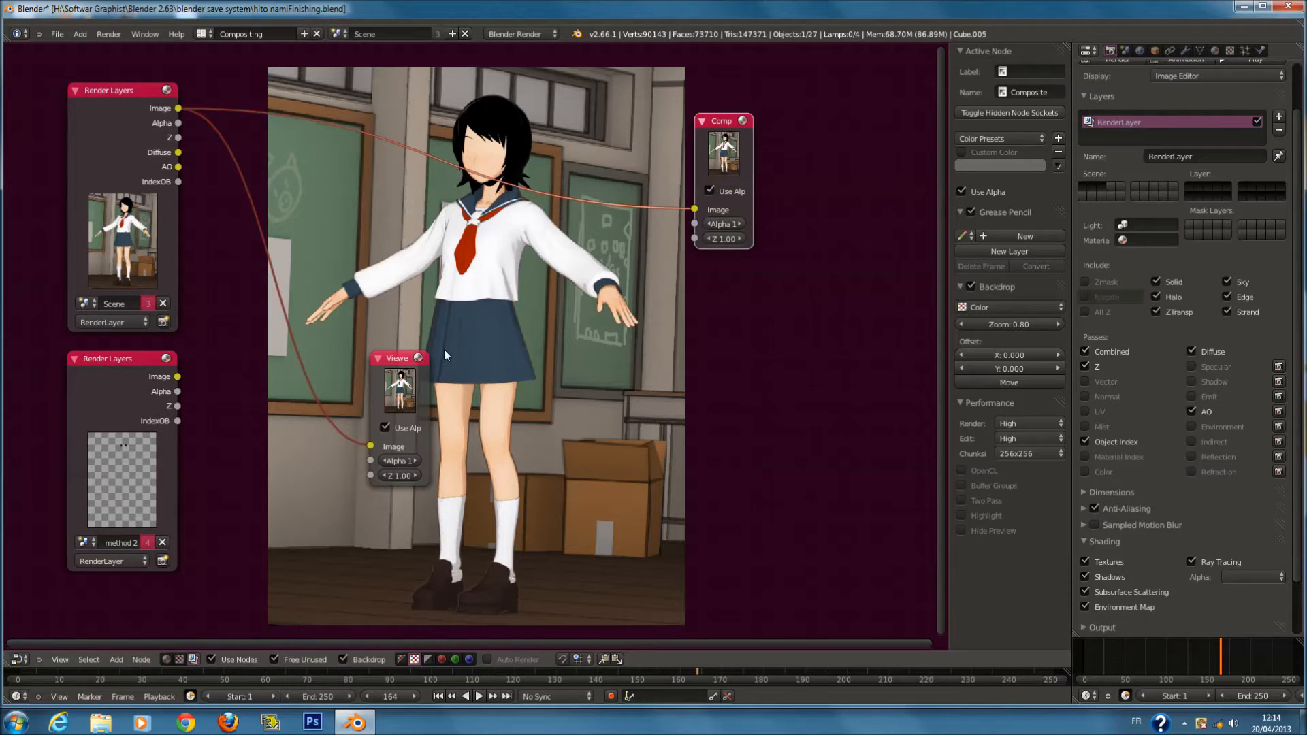
drag(389, 383, 700, 371)
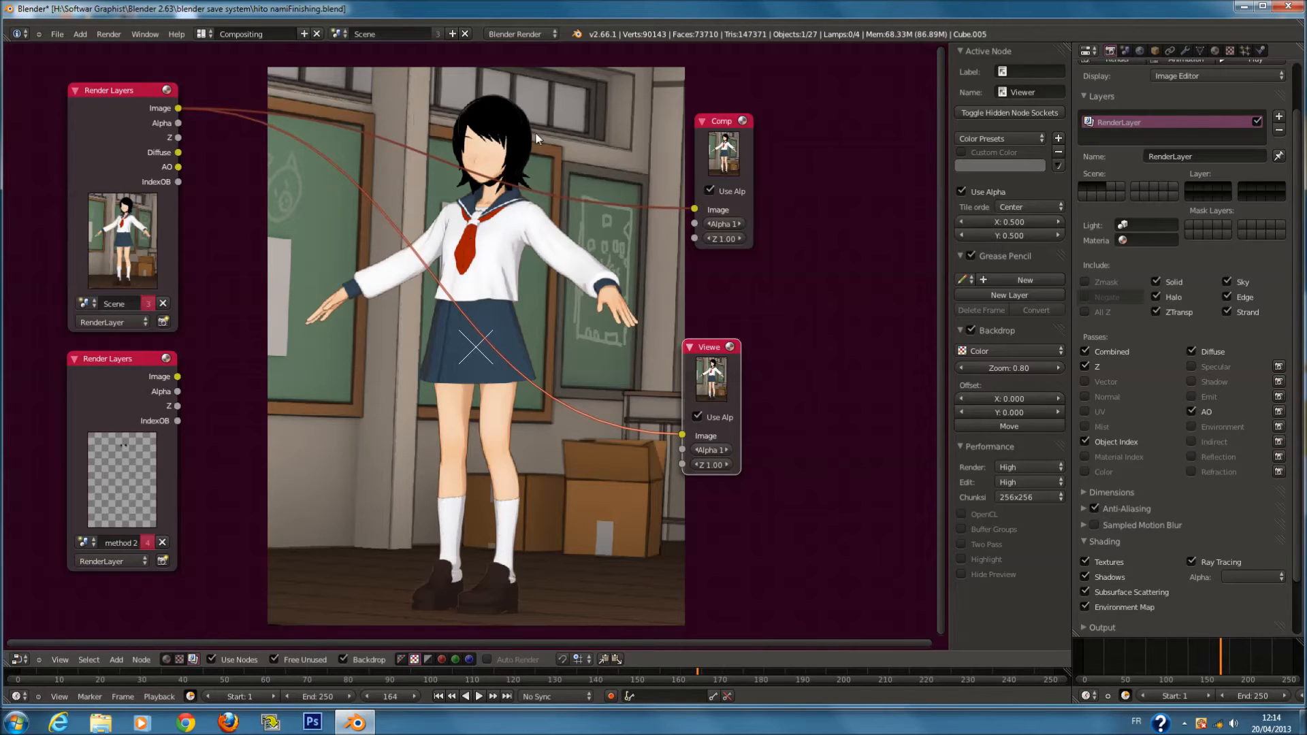
Preview the eyes method 2 render layer in the Viewer and insert a Mix node before the Composite node
key(shift+a)
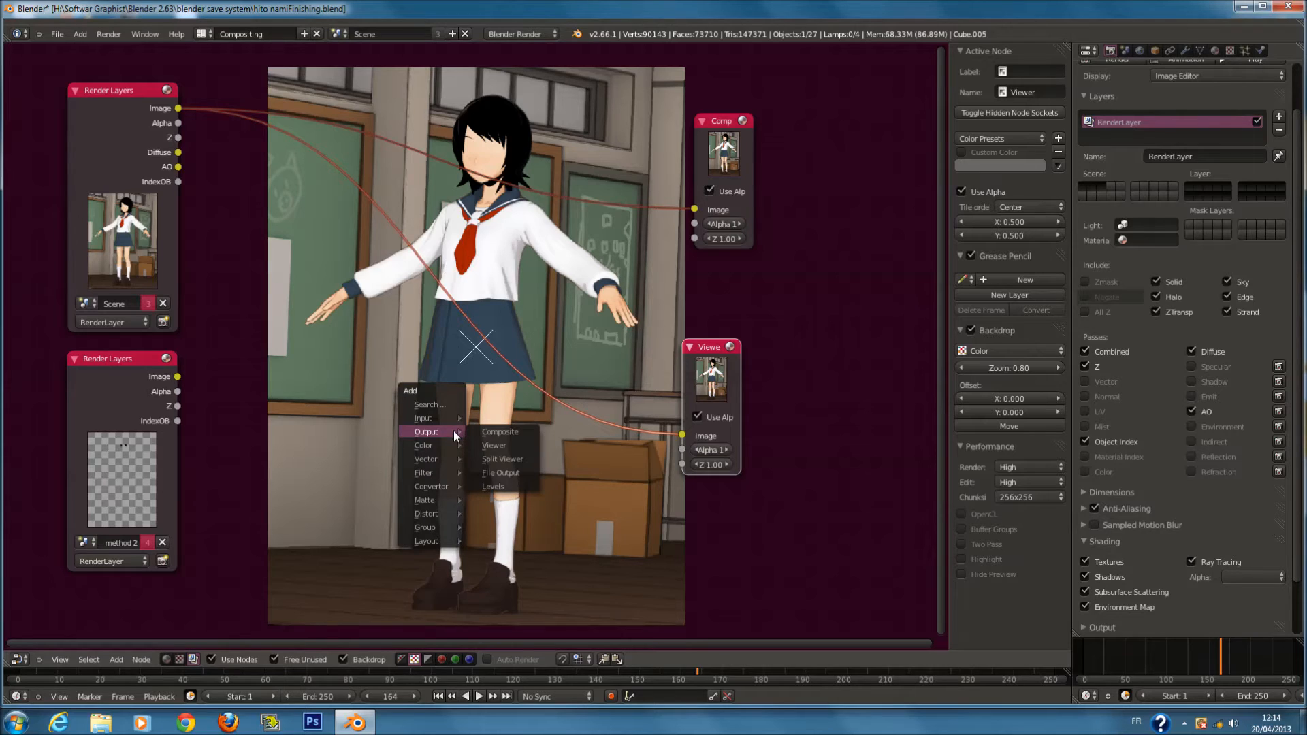
drag(177, 377, 686, 435)
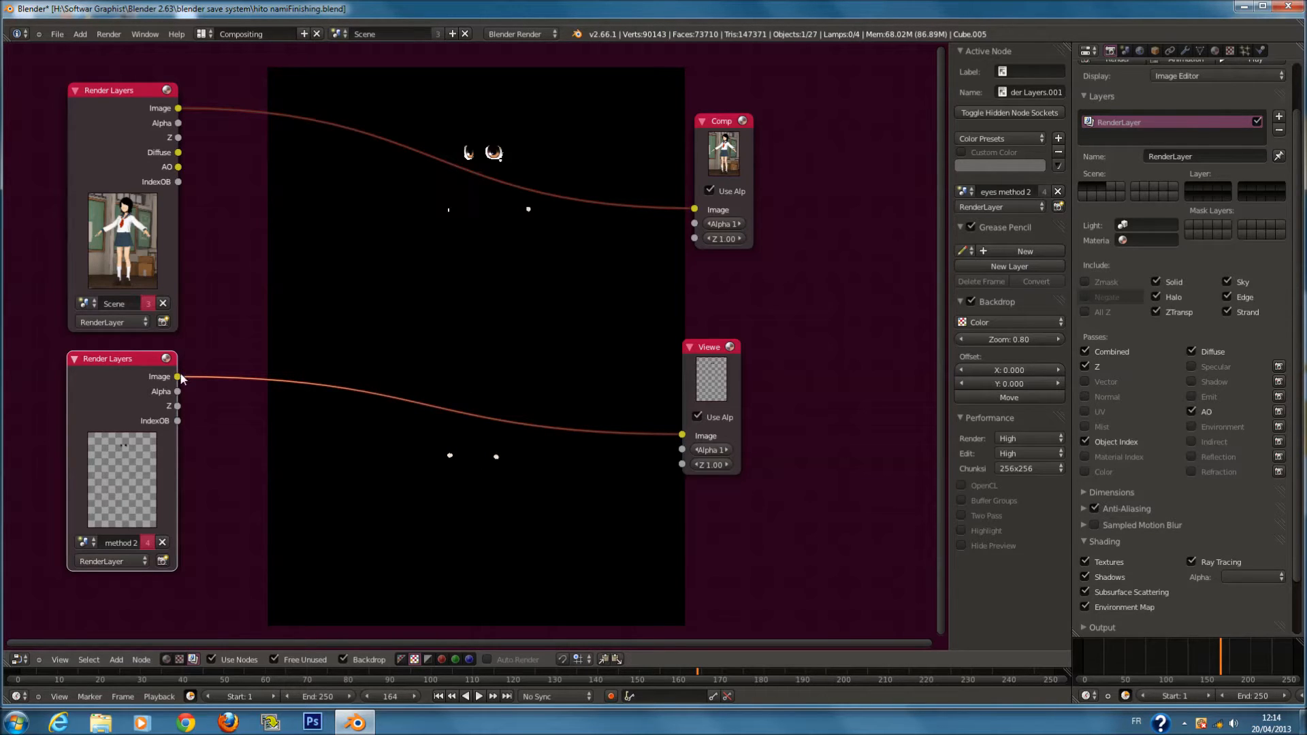
key(shift+a)
mouse_move(442, 347)
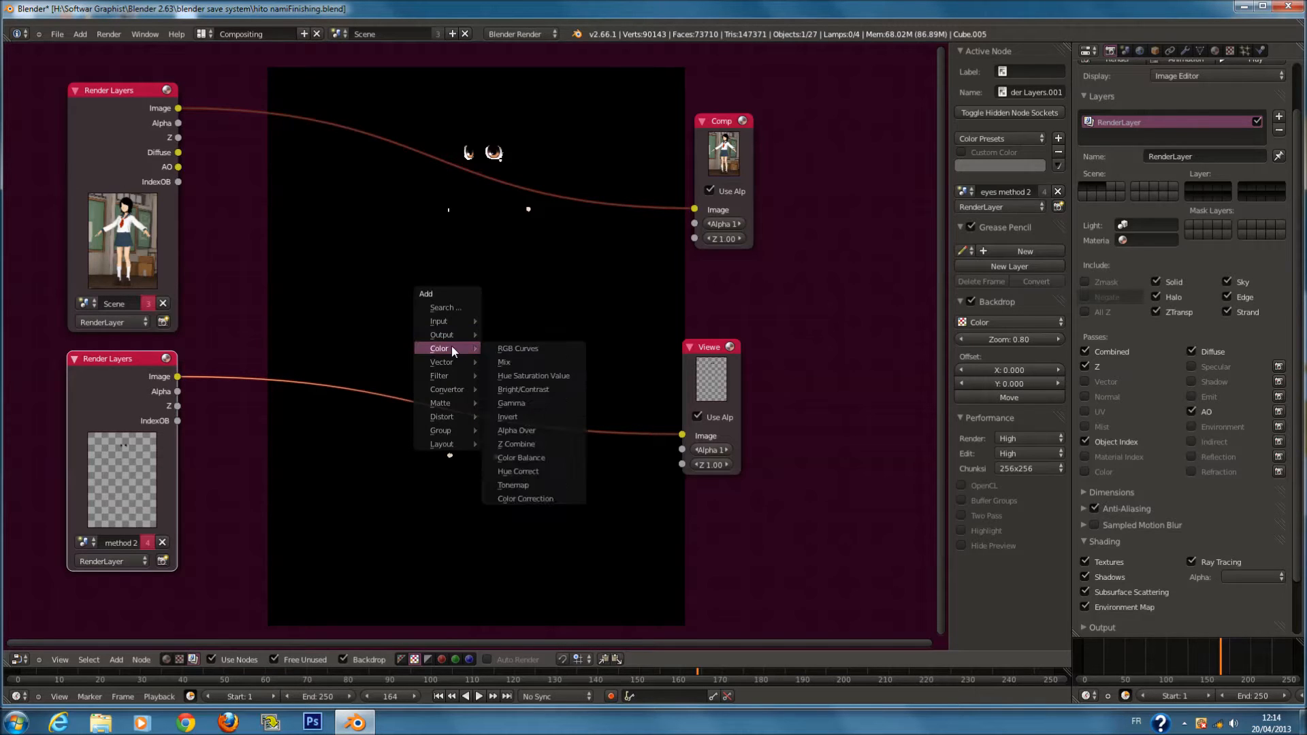
click(504, 361)
click(544, 180)
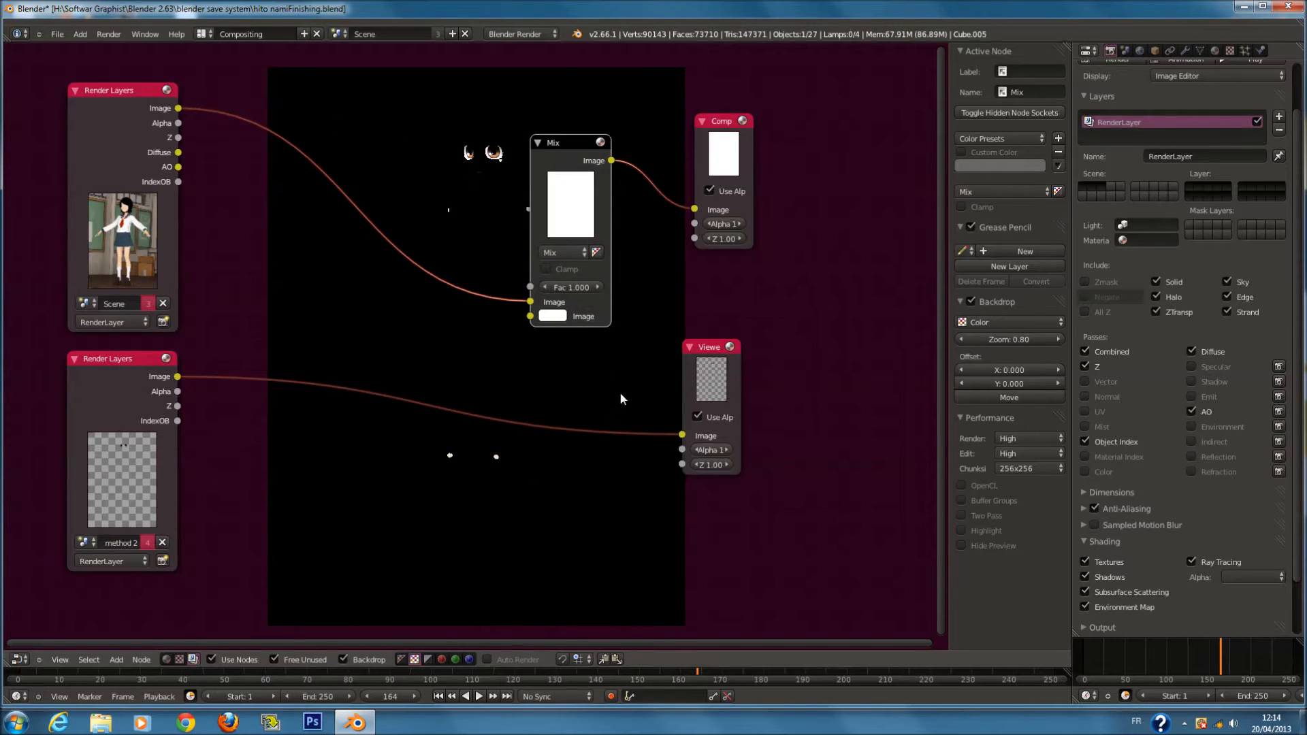
Connect the eyes layer's Image to the Mix node's second image input and the Mix output to the Viewer
drag(674, 434, 532, 318)
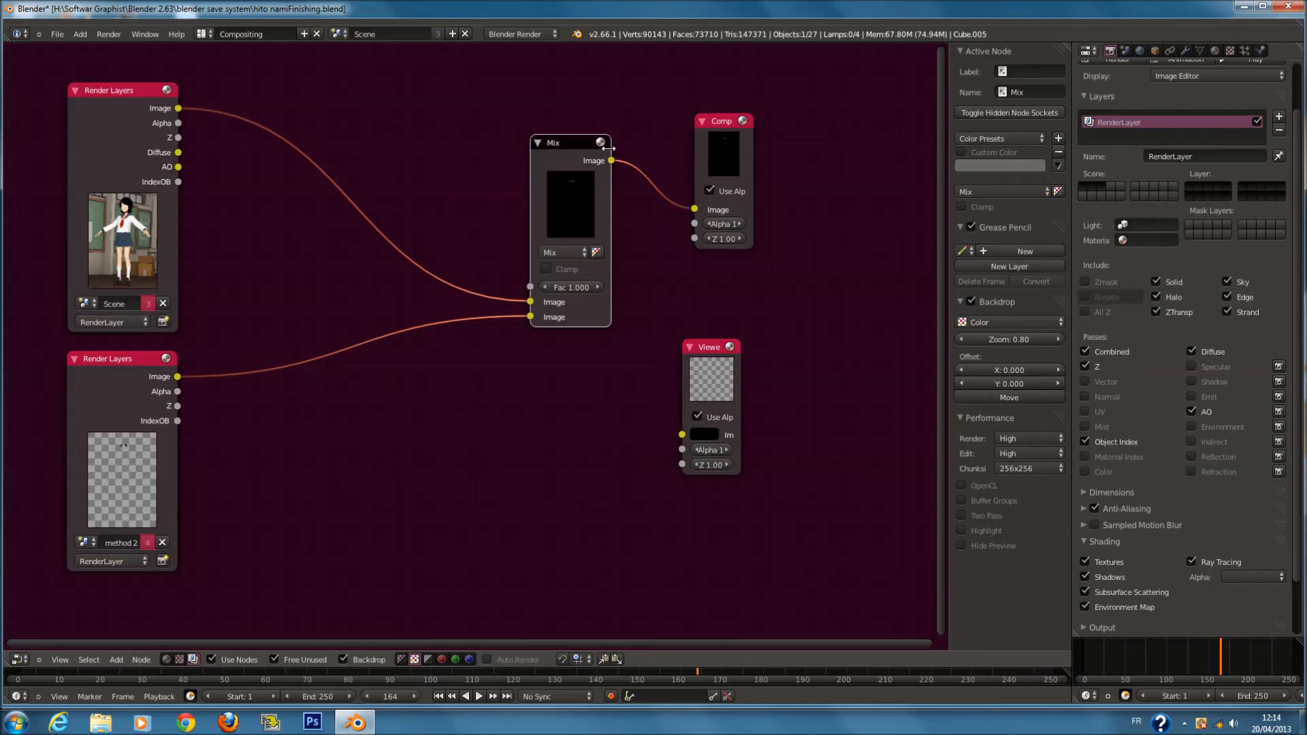
drag(611, 163, 682, 434)
drag(703, 381, 733, 337)
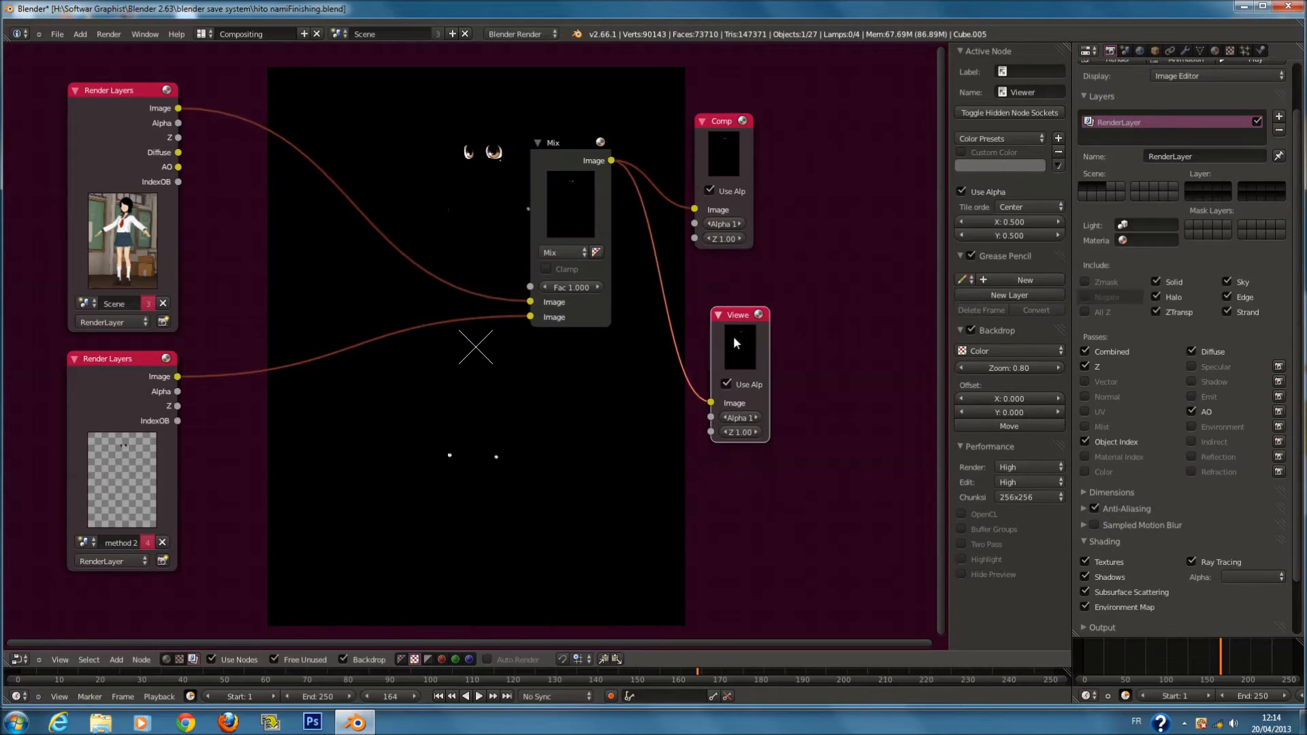
Try the Add blend mode on the Mix node, inspect the combined image, and delete the node
click(573, 257)
click(571, 285)
scroll(525, 364, up, 2)
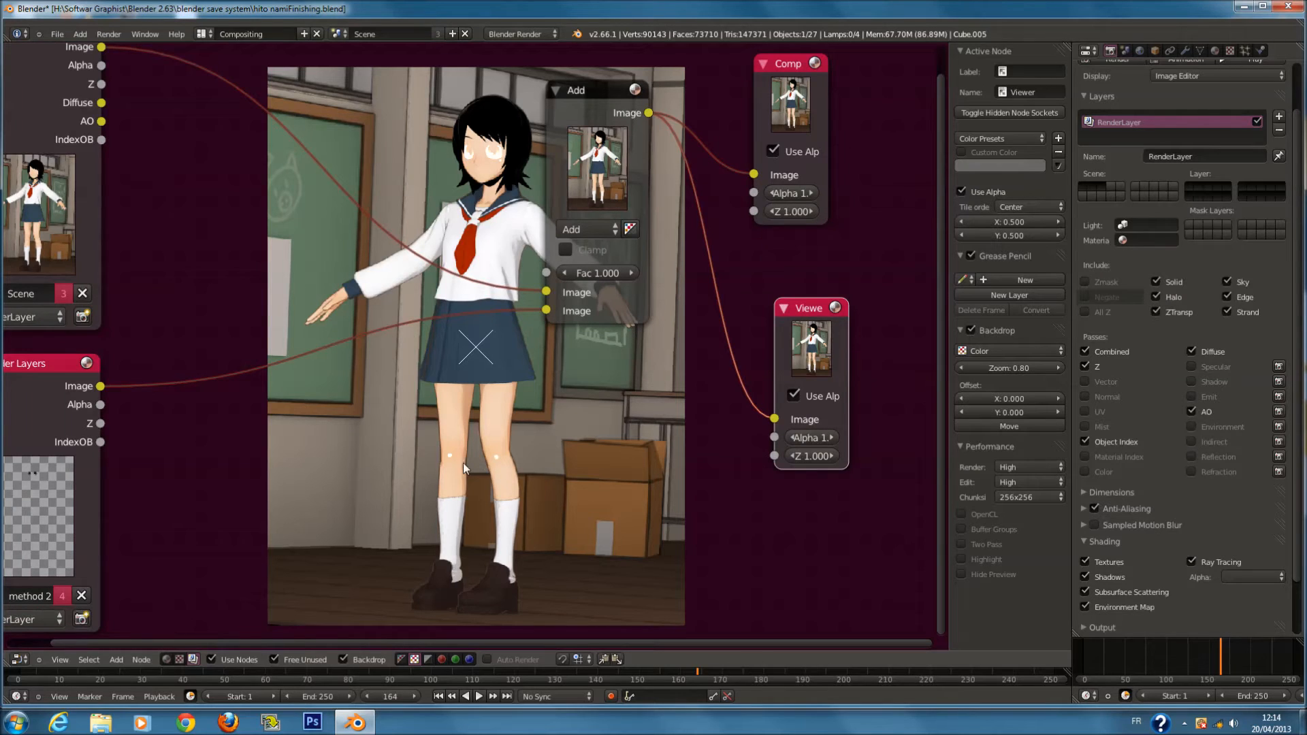
scroll(450, 444, up, 1)
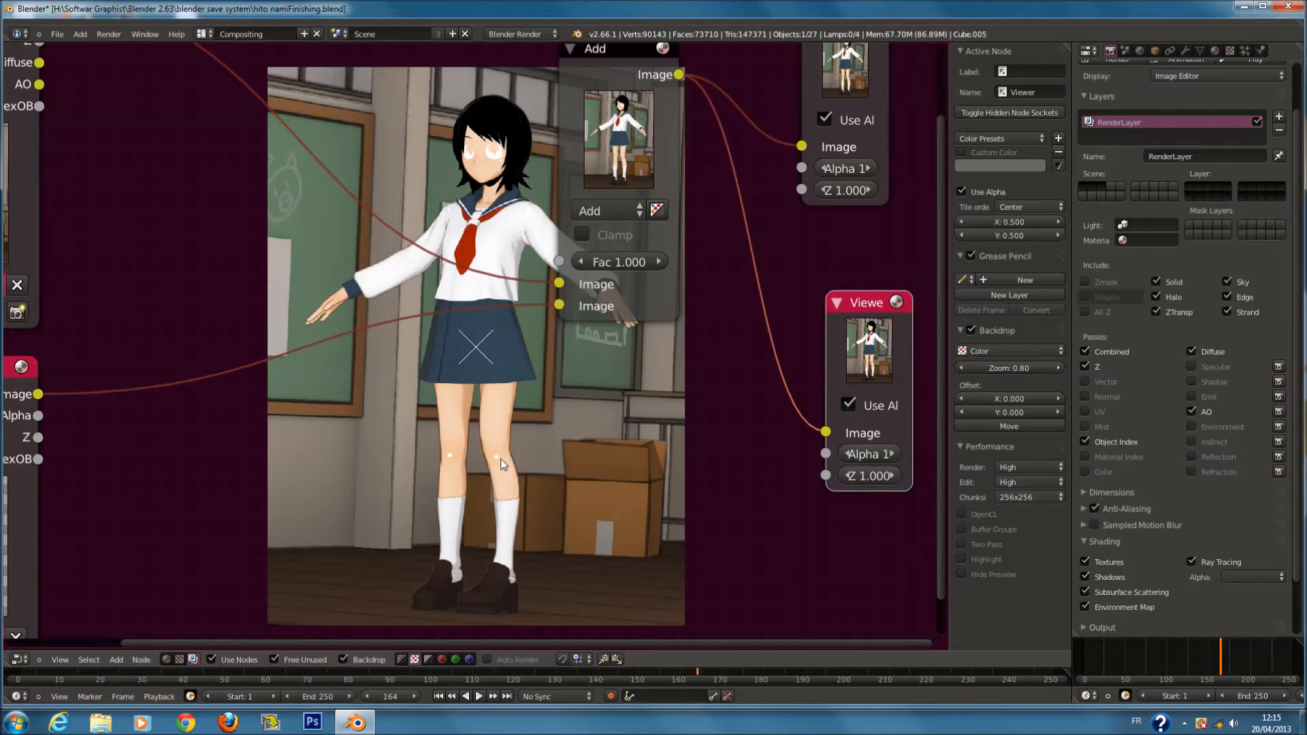
scroll(495, 456, down, 2)
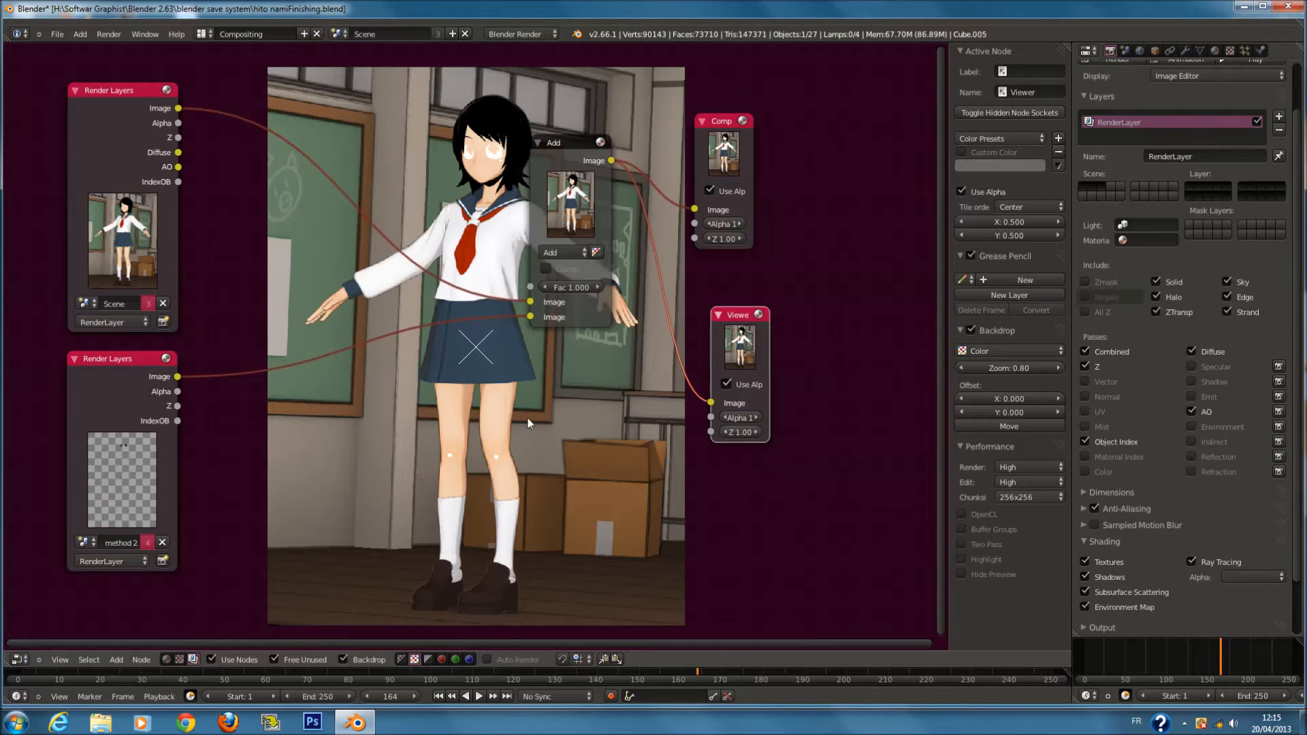
drag(584, 182, 507, 245)
key(x)
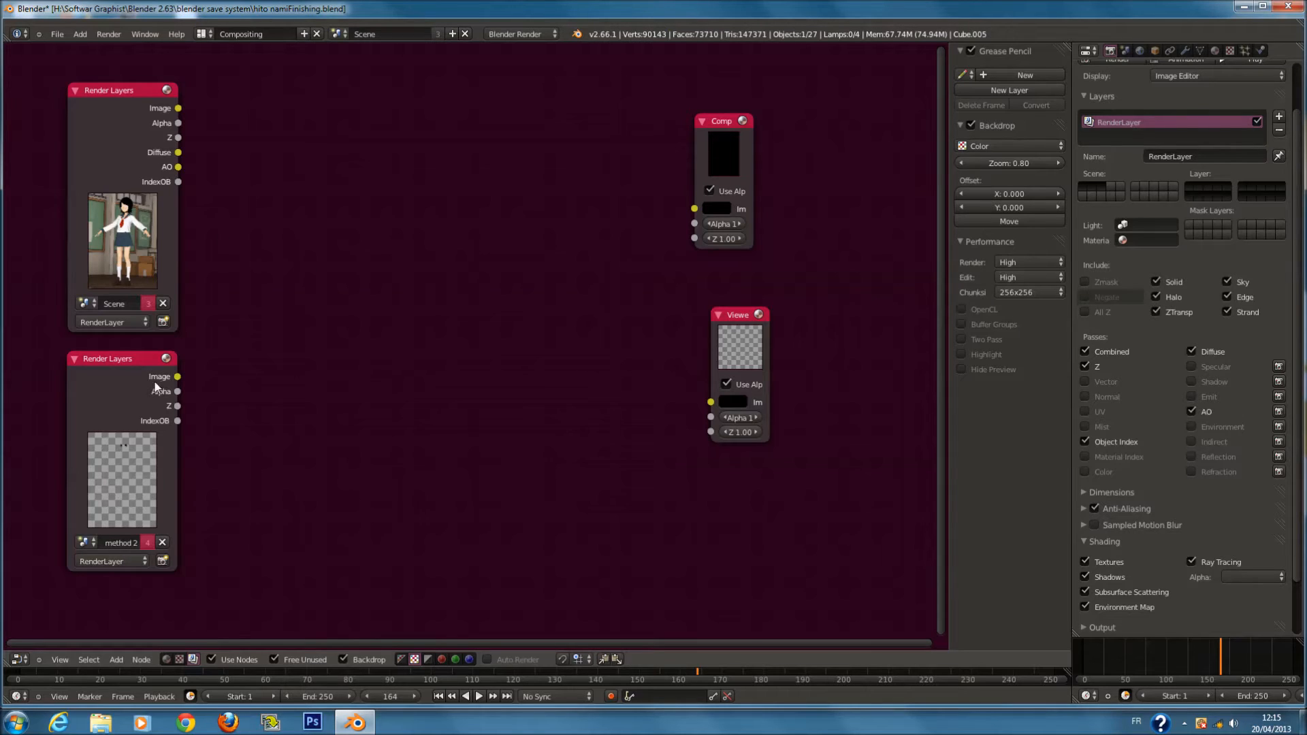
key(shift+a)
mouse_move(394, 357)
mouse_move(391, 383)
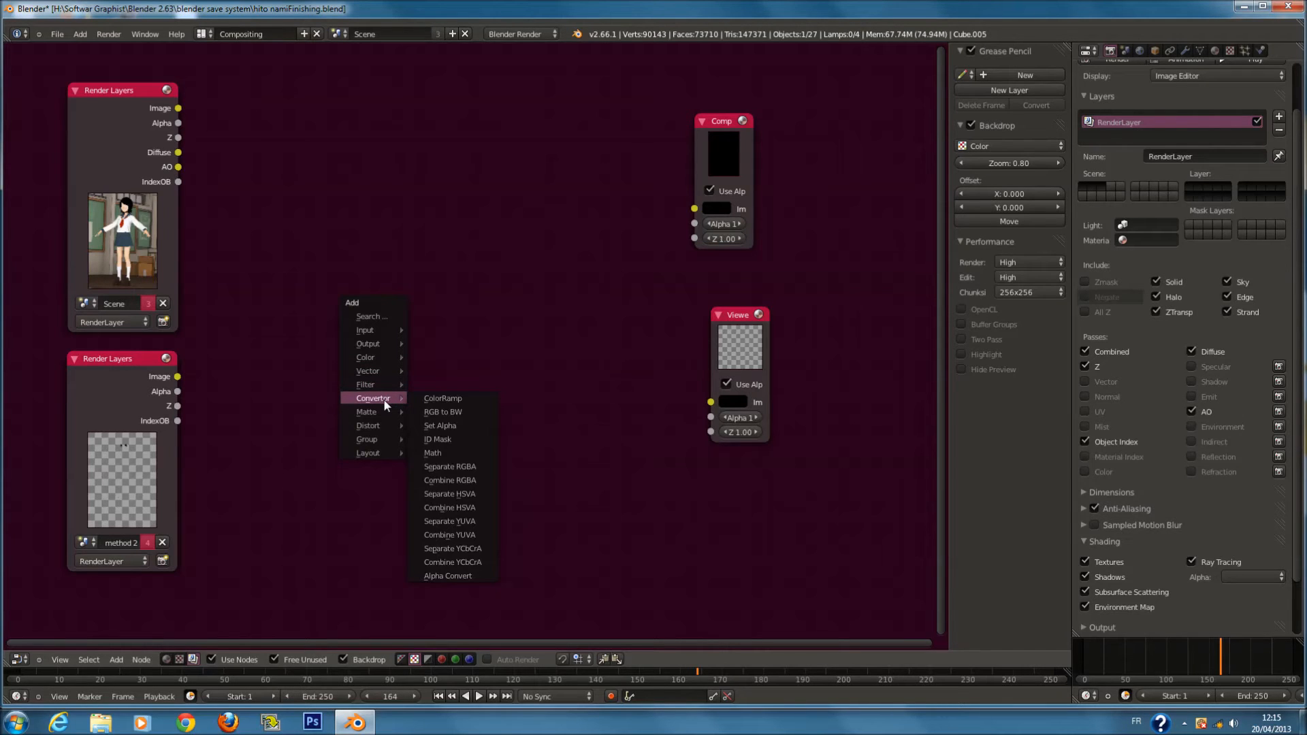
click(451, 452)
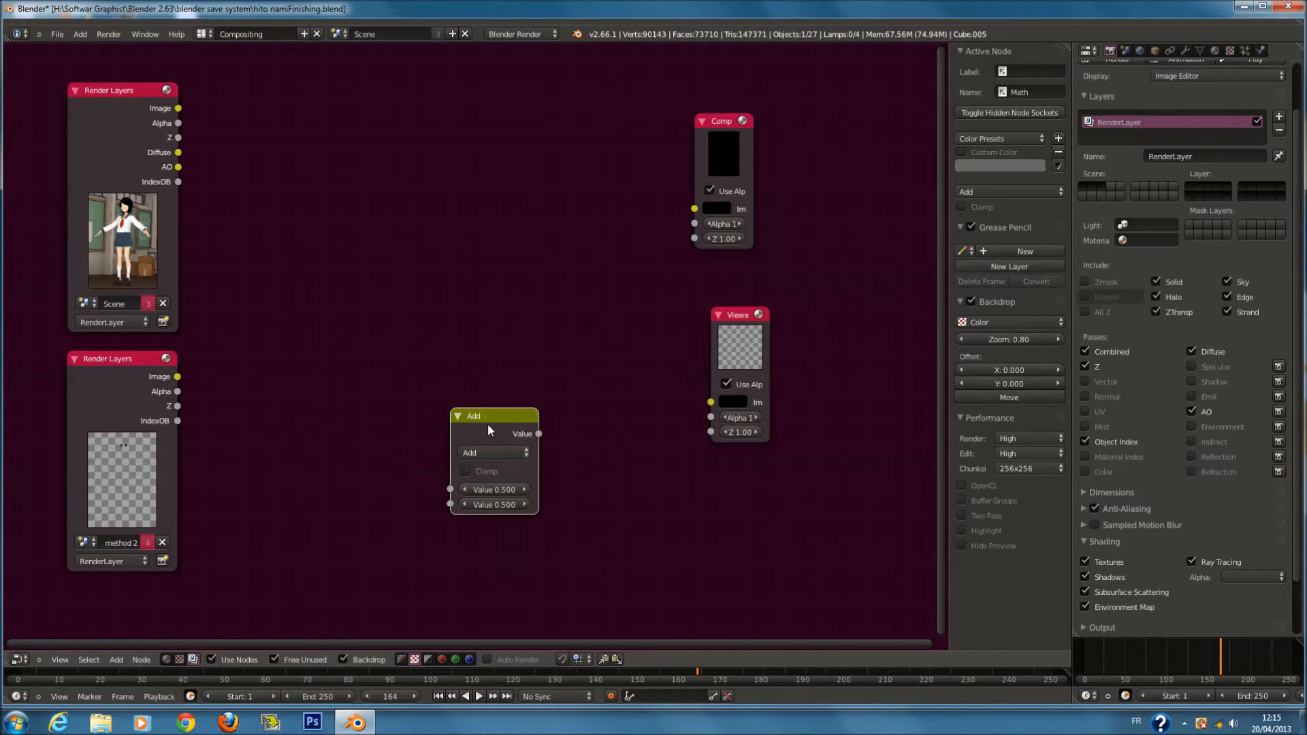
key(x)
Search for the ID Mask node and place it between the main scene's render layer and the output nodes
key(shift+a)
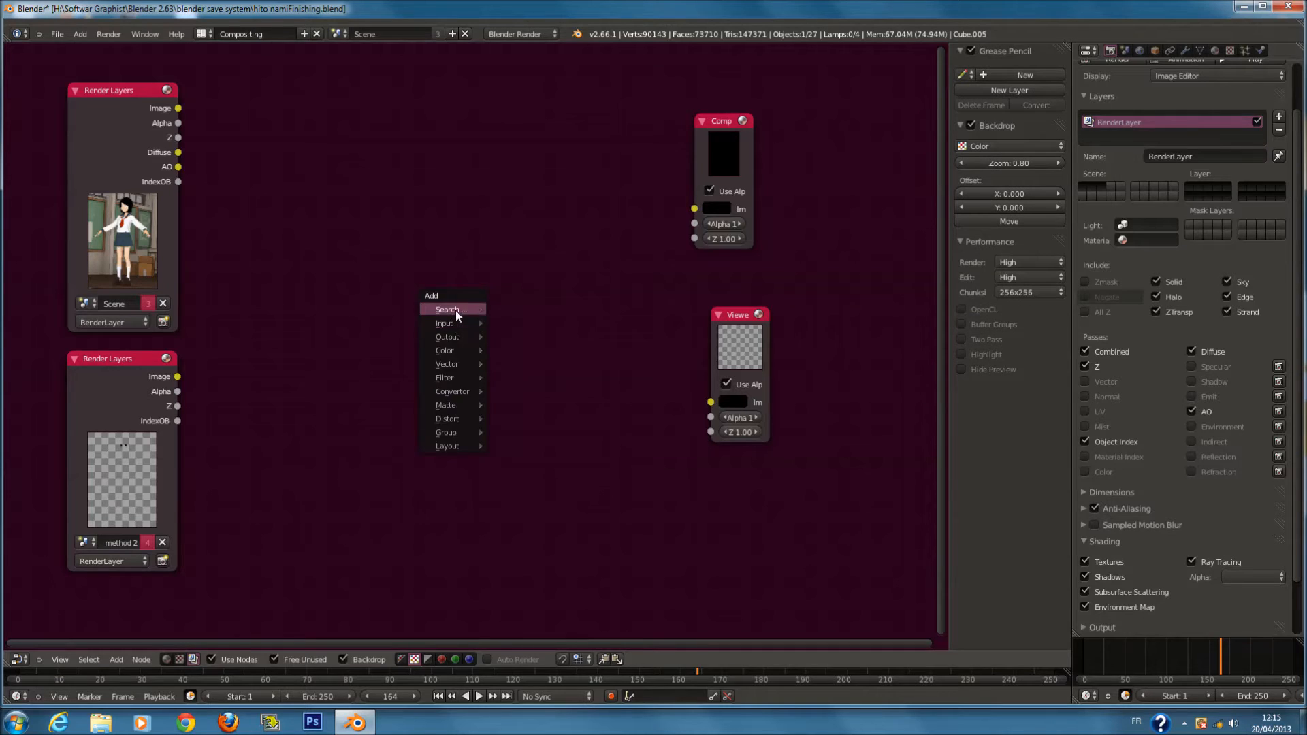
click(456, 311)
text(i)
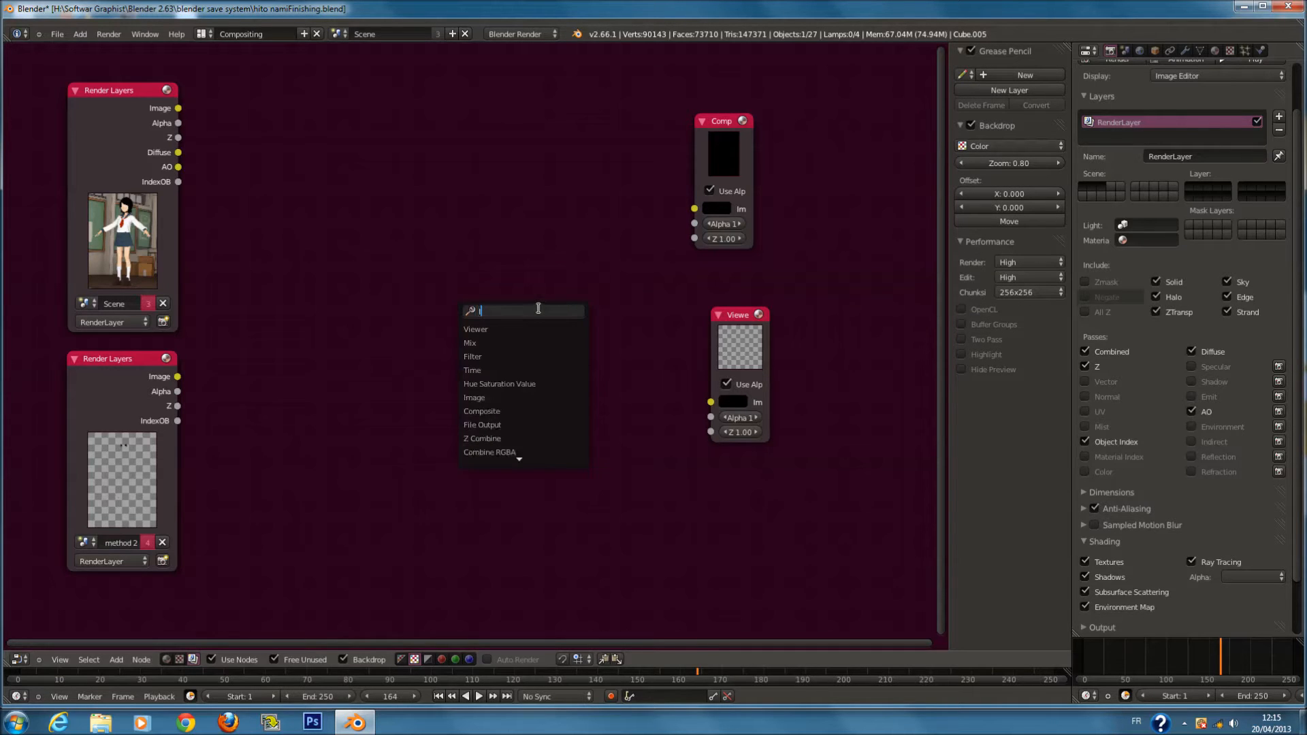
text(d)
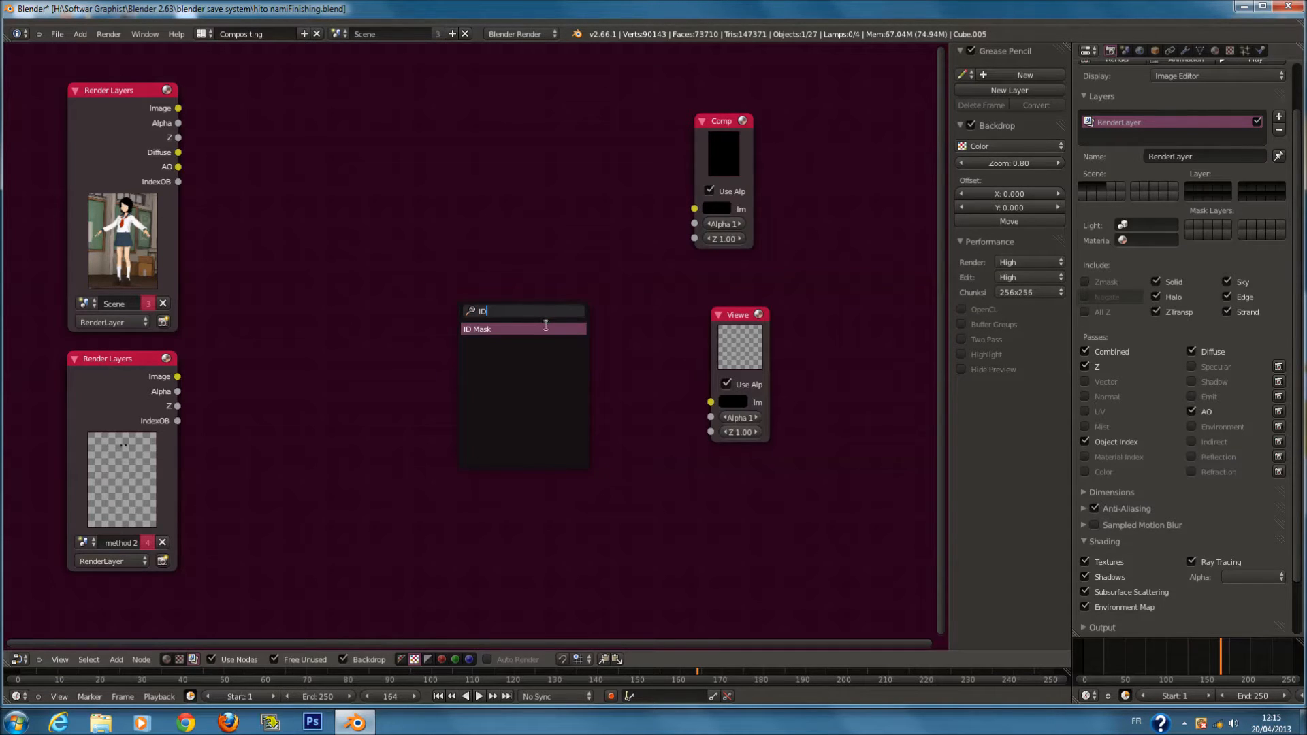
click(546, 328)
click(387, 255)
Feed the main scene's IndexOB output into the ID Mask and its Alpha into the Composite and Viewer nodes
drag(177, 182, 340, 327)
drag(443, 271, 694, 210)
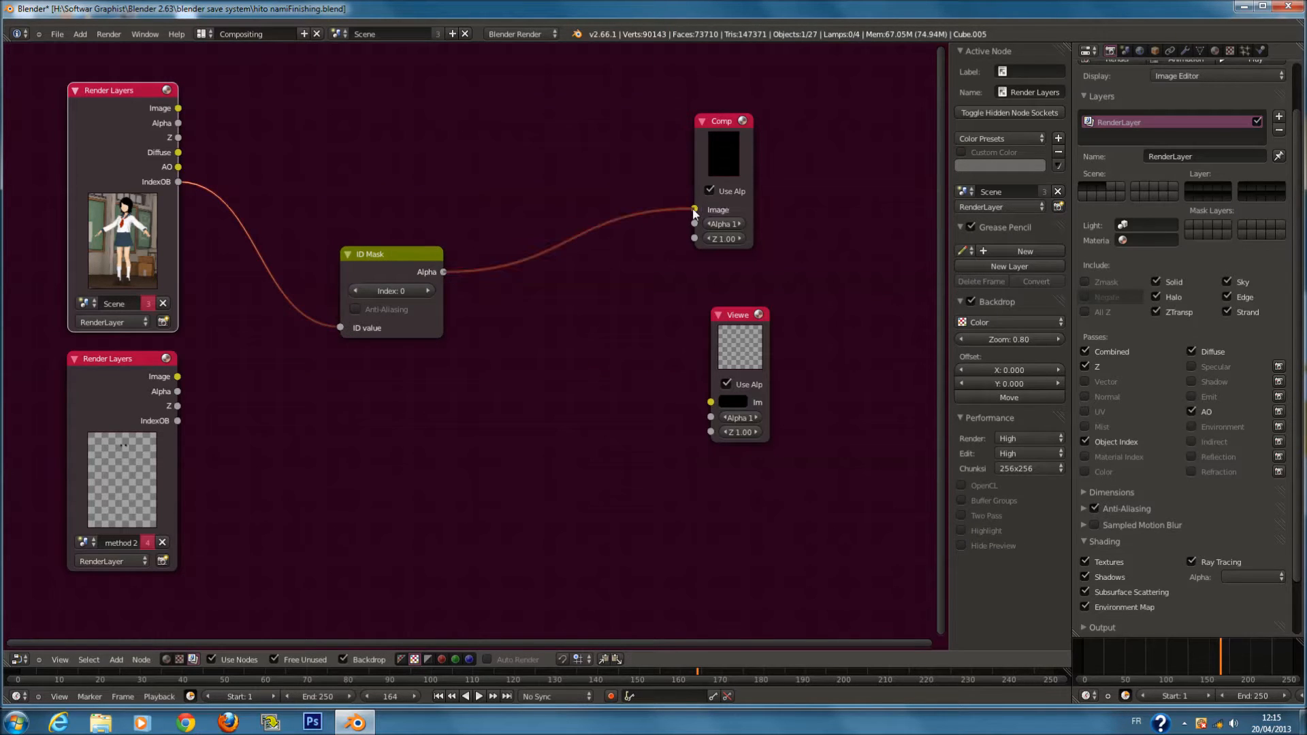
click(721, 148)
scroll(438, 252, up, 1)
drag(443, 267, 730, 407)
Step the ID Mask's Index up to 40 while watching the mask in the backdrop
click(429, 292)
click(429, 292)
click(428, 292)
click(428, 291)
click(428, 291)
click(428, 291)
click(427, 292)
click(427, 291)
click(428, 292)
click(427, 292)
click(427, 291)
click(428, 292)
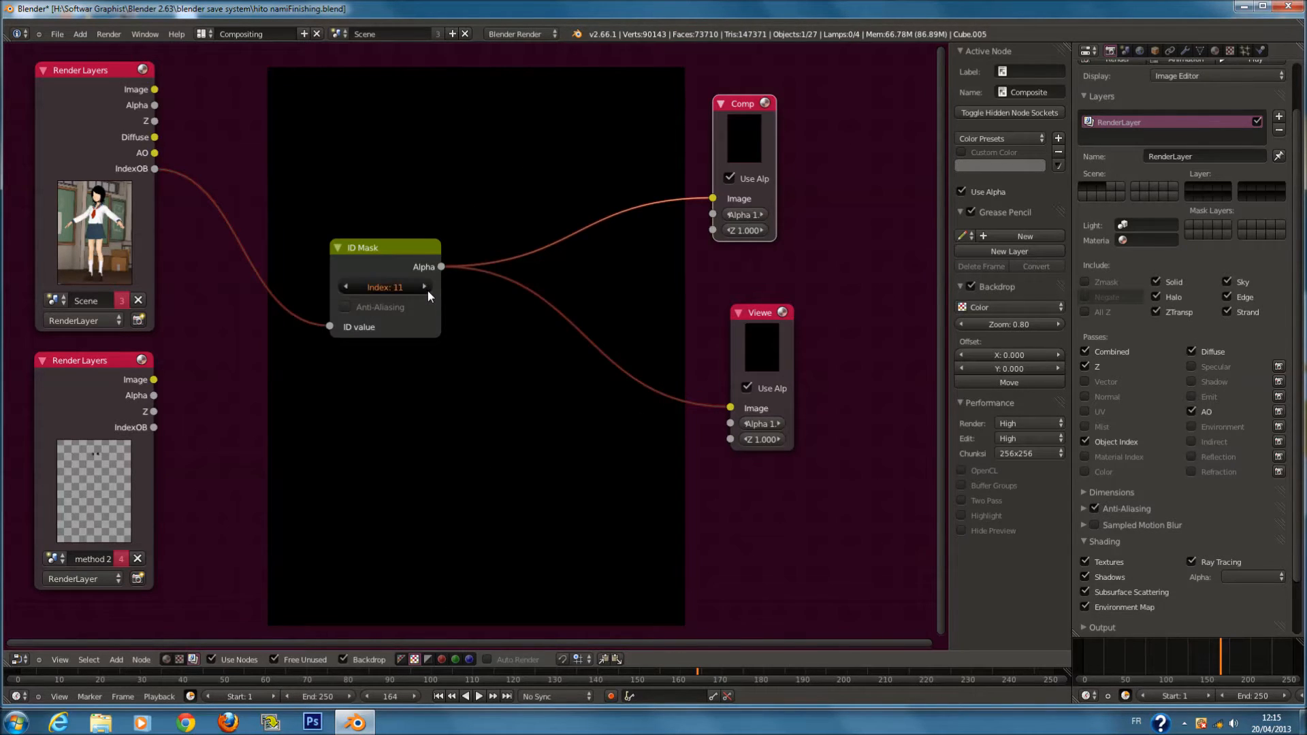
click(427, 291)
click(428, 292)
click(427, 292)
click(431, 287)
click(430, 288)
click(425, 287)
double_click(424, 287)
click(425, 287)
double_click(425, 287)
double_click(425, 287)
double_click(424, 287)
click(424, 287)
click(425, 287)
click(425, 287)
click(425, 287)
click(425, 287)
click(425, 287)
double_click(424, 288)
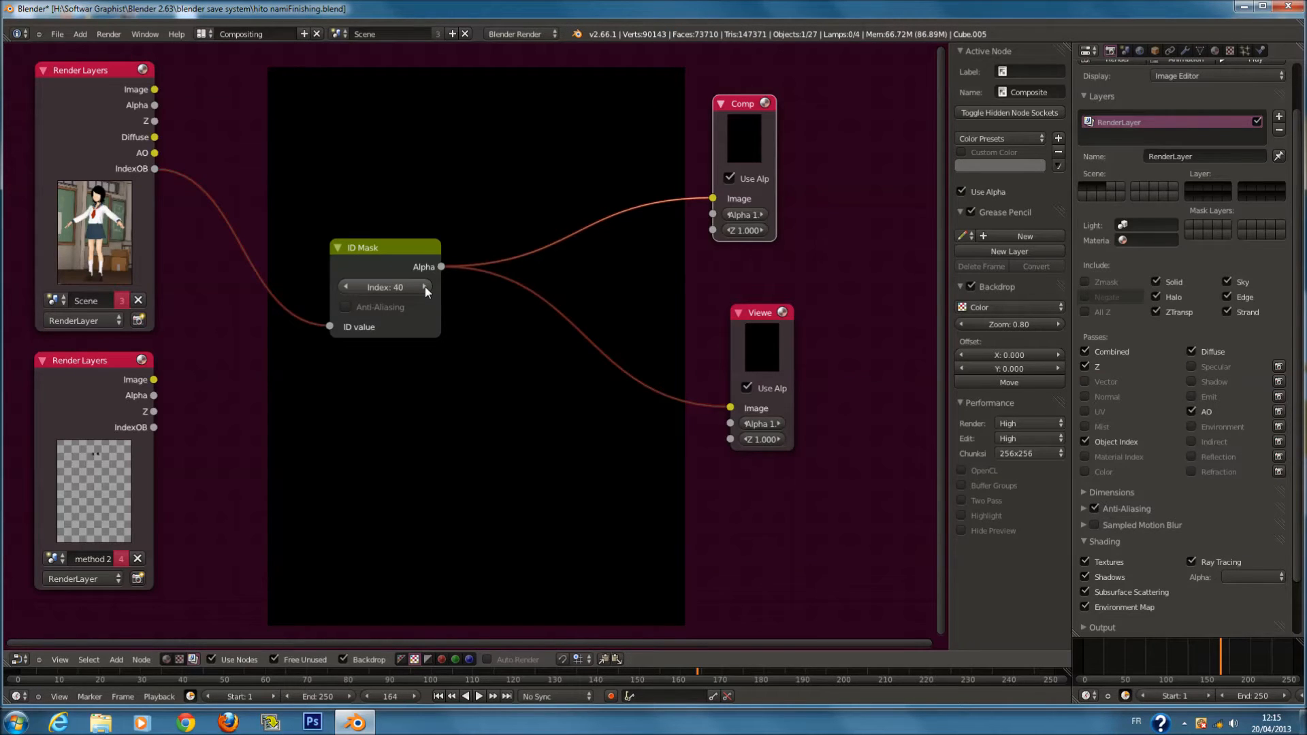
Bring the ID Mask's Index back down to 0
double_click(348, 286)
double_click(347, 287)
double_click(347, 287)
double_click(347, 286)
middle_drag(707, 343, 746, 341)
drag(434, 283, 319, 283)
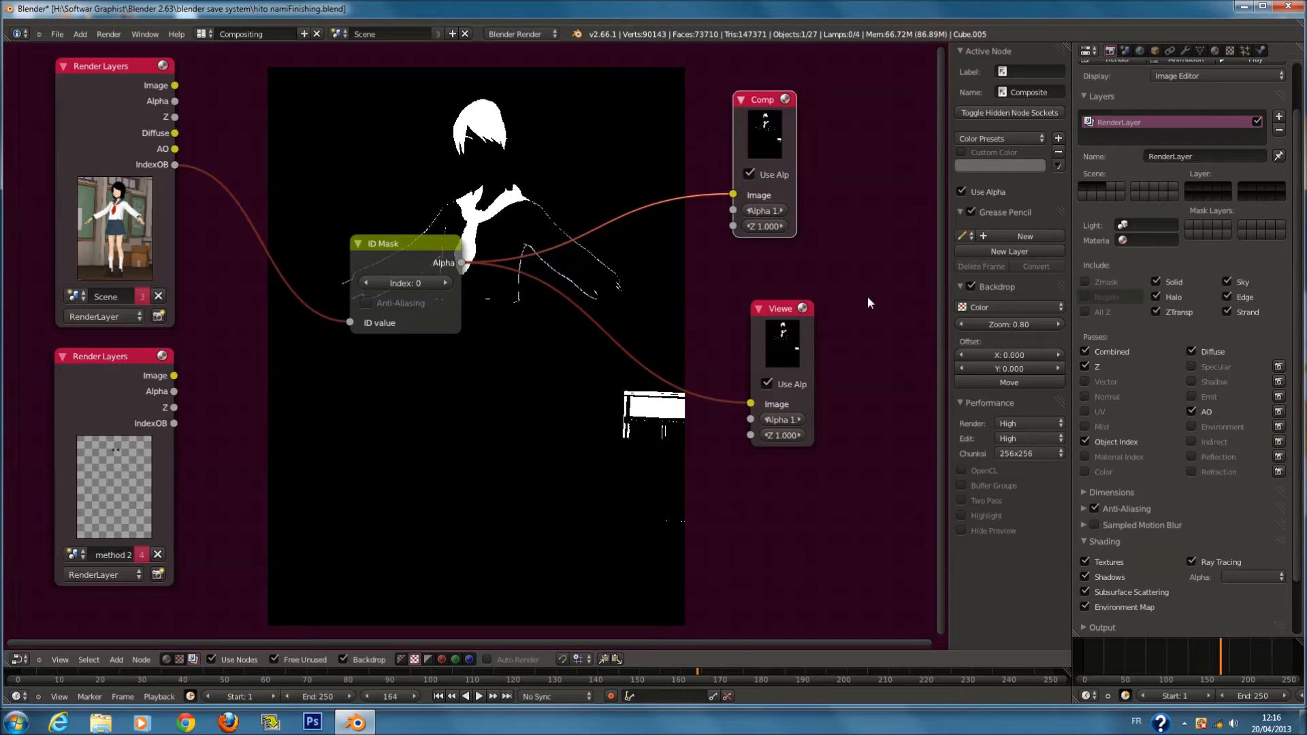
Look through the Options and Shadow settings of the whites material
click(1217, 51)
click(1150, 435)
click(1149, 437)
click(1142, 457)
click(1141, 456)
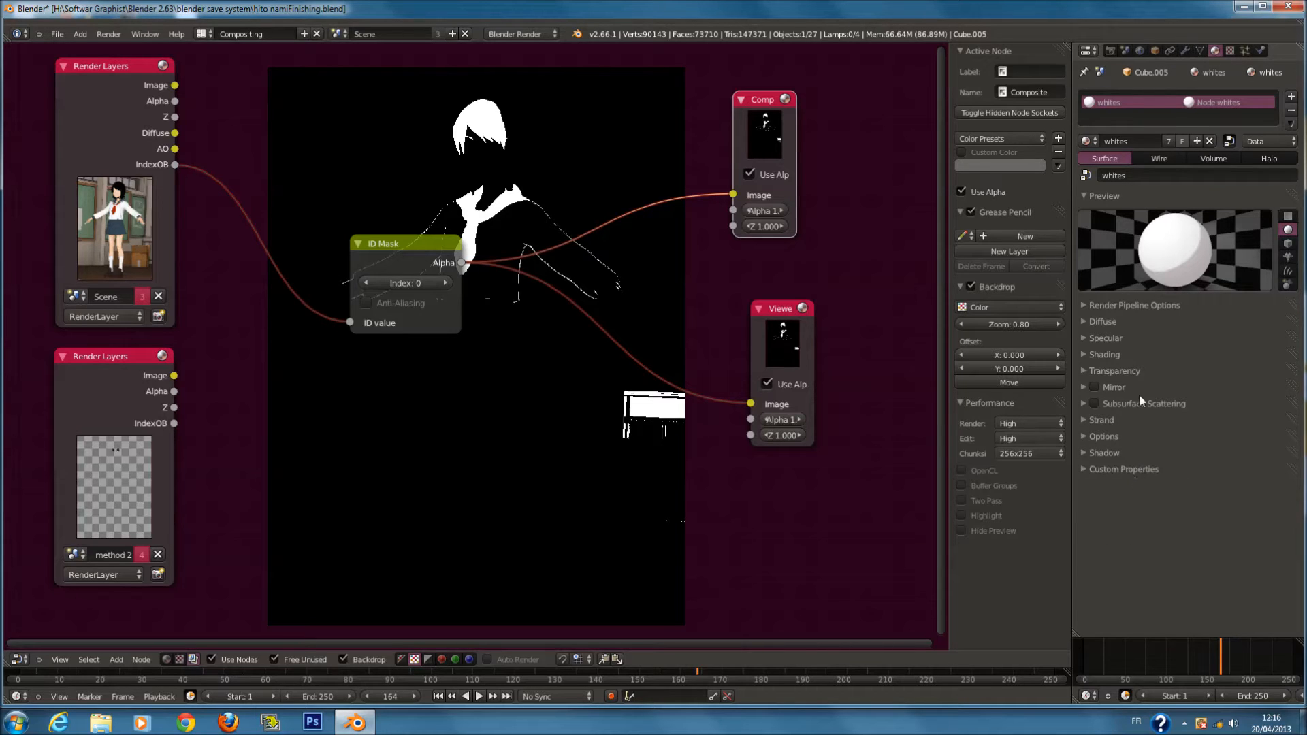
Enable the Material Index pass for the main scene and connect its IndexMA output to the ID Mask's ID value
click(1111, 51)
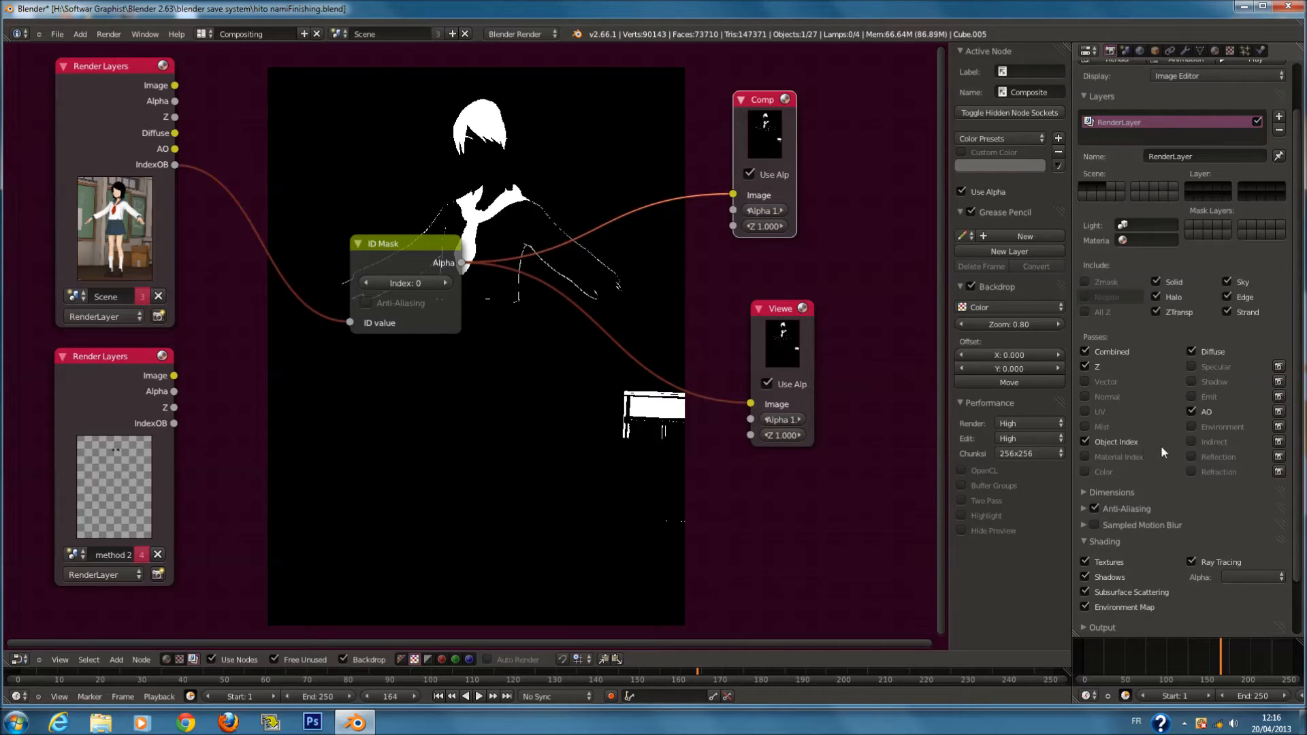
click(1092, 458)
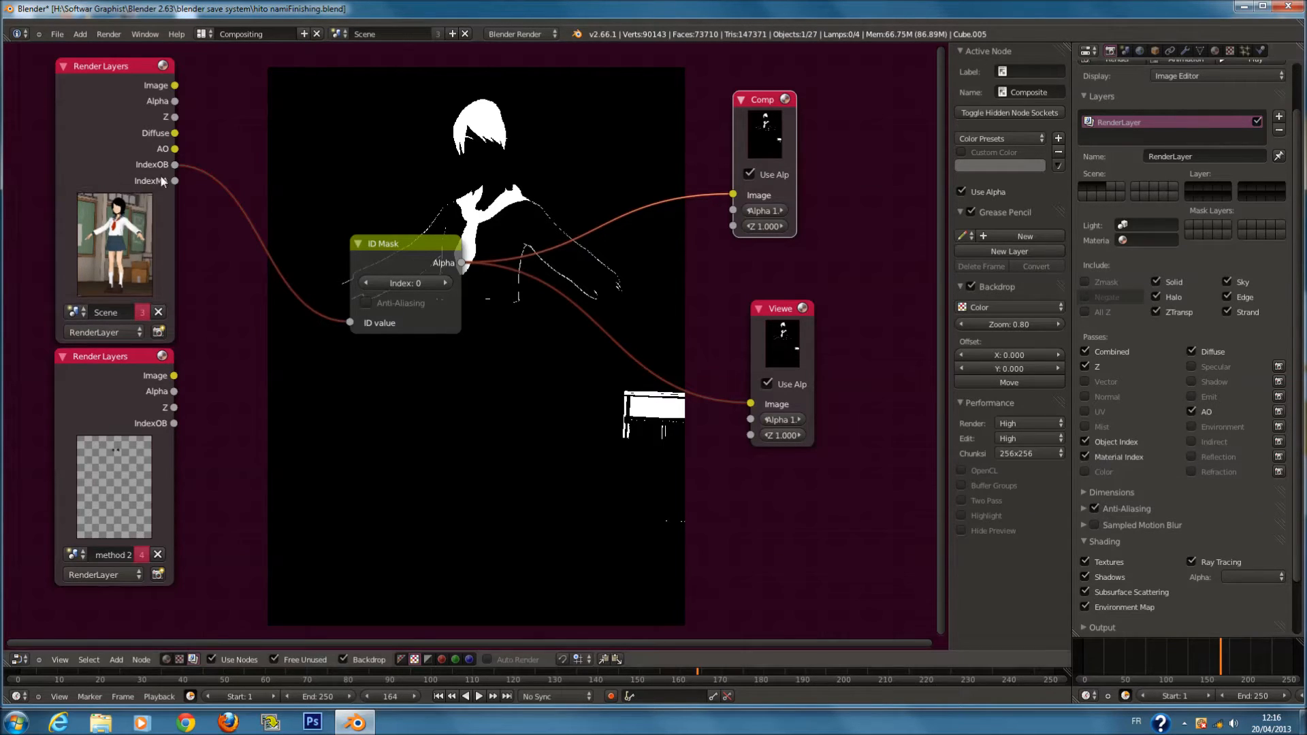
drag(175, 181, 350, 322)
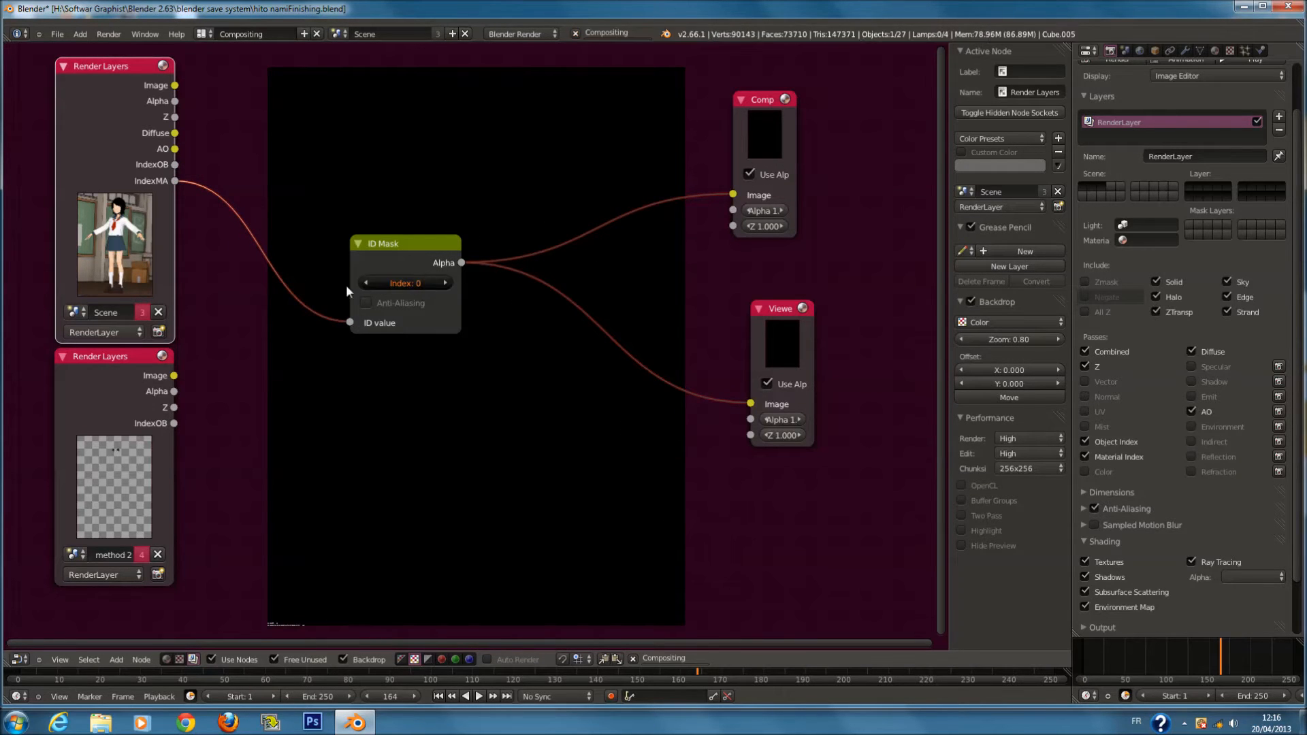
Connect the main scene's IndexOB output to the ID Mask's ID value in place of IndexMA
drag(350, 322, 175, 165)
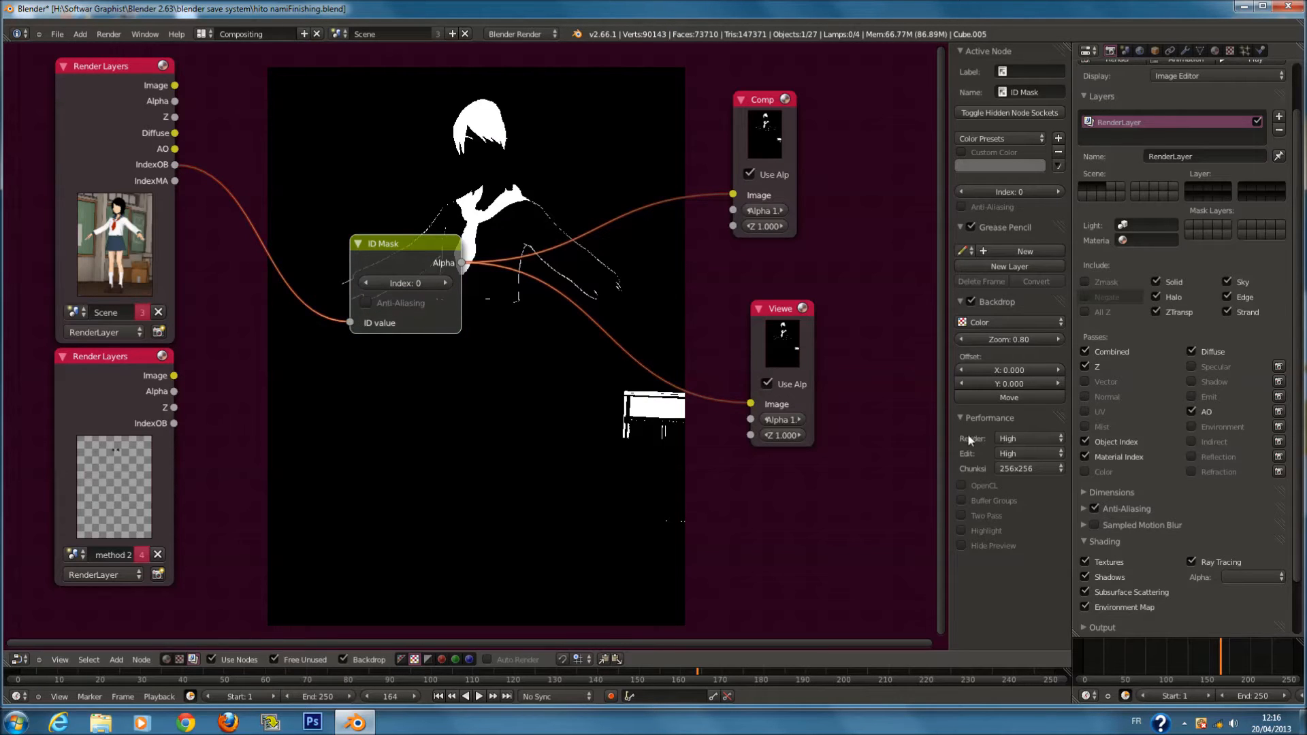
Look through the Options, Shadow and Strand settings of the whites material for a pass index
click(1222, 51)
click(1127, 451)
click(1127, 451)
click(1126, 451)
click(1122, 435)
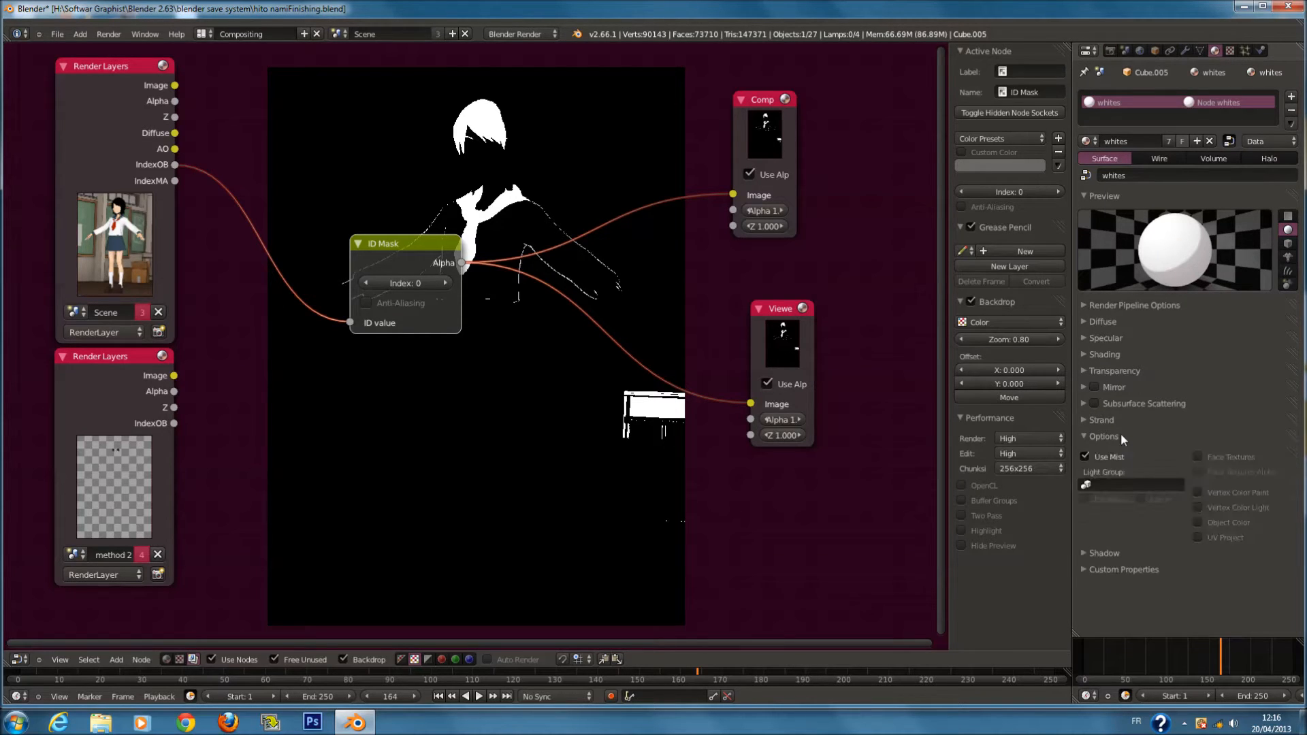
click(1120, 434)
click(1123, 451)
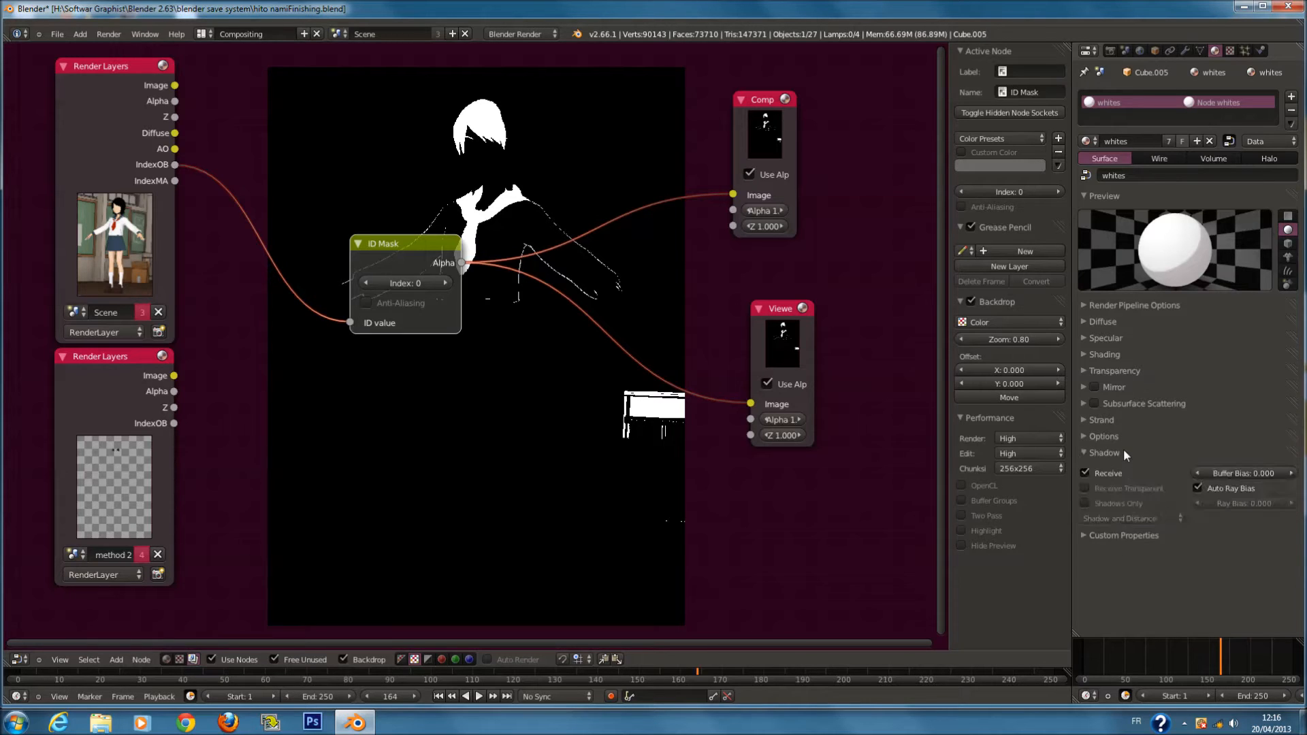
click(1123, 452)
click(1123, 435)
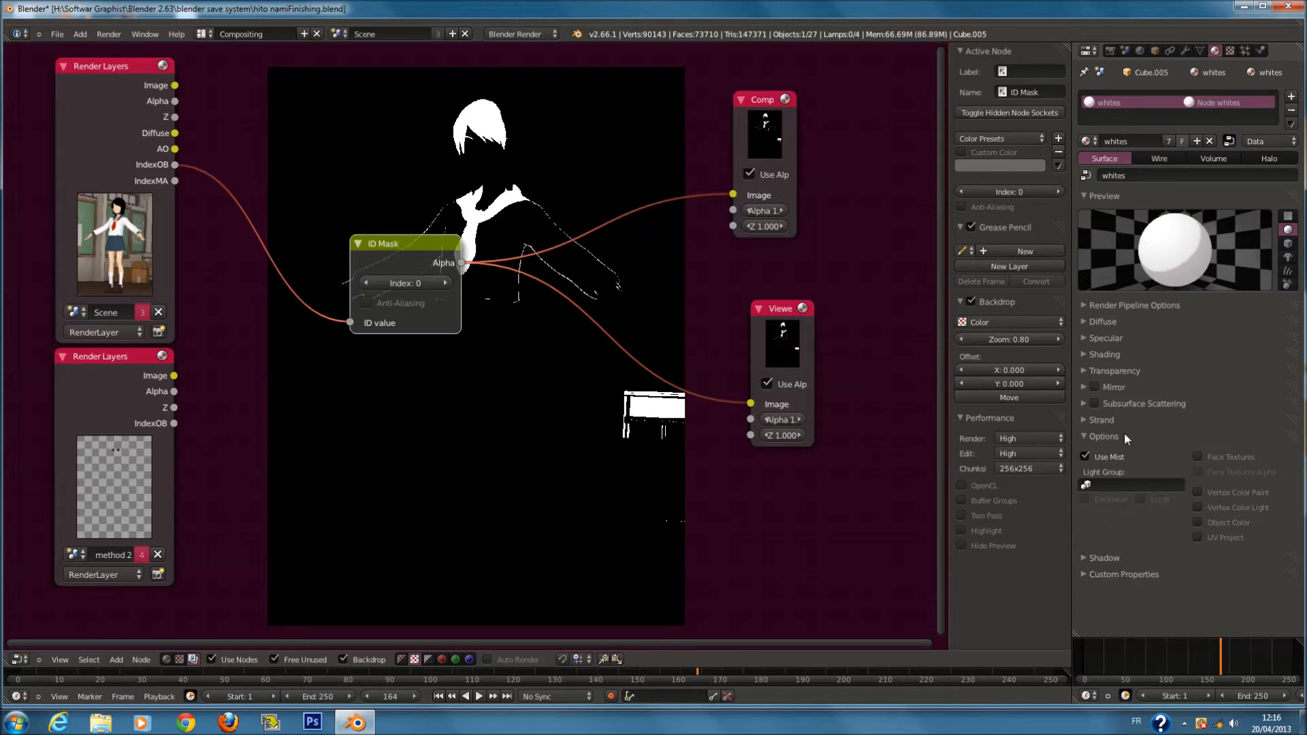
click(1125, 436)
click(1118, 418)
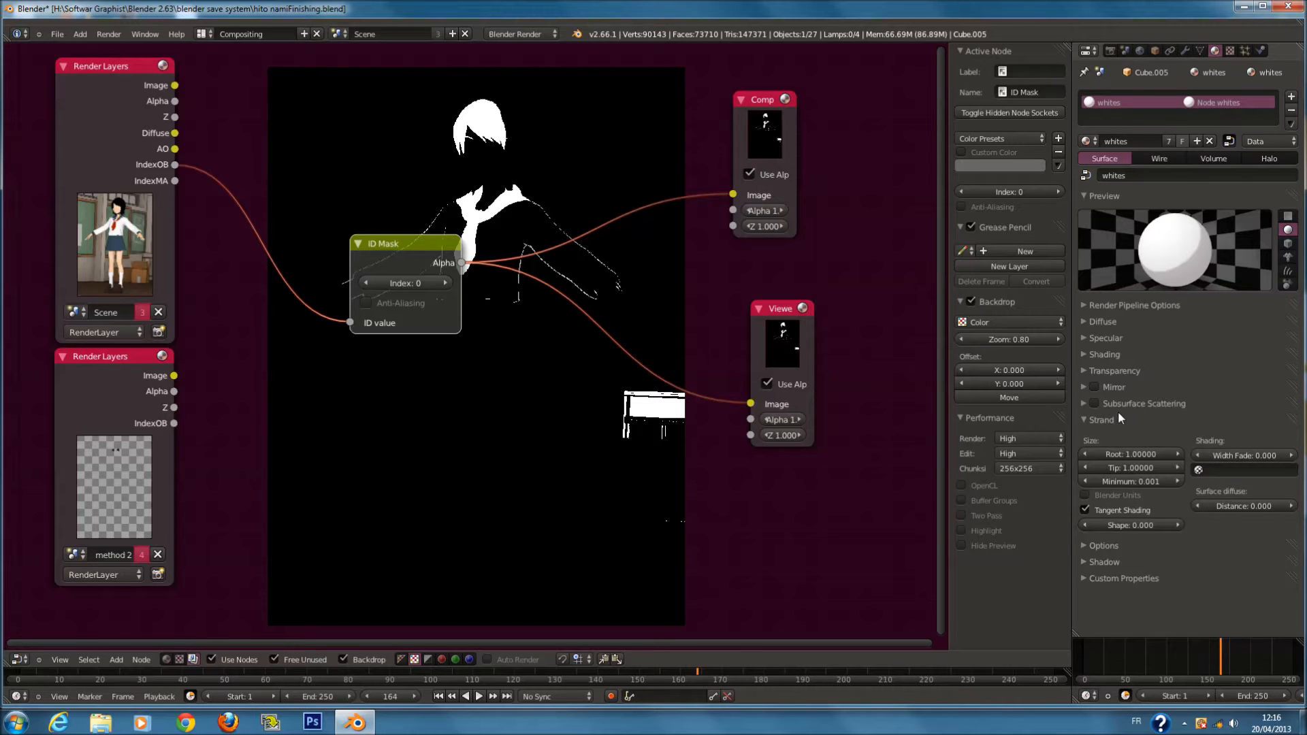
In the 3D View, inspect the skirt's material and the Options of the background outlines' Lines material for the pass index
click(16, 660)
click(61, 642)
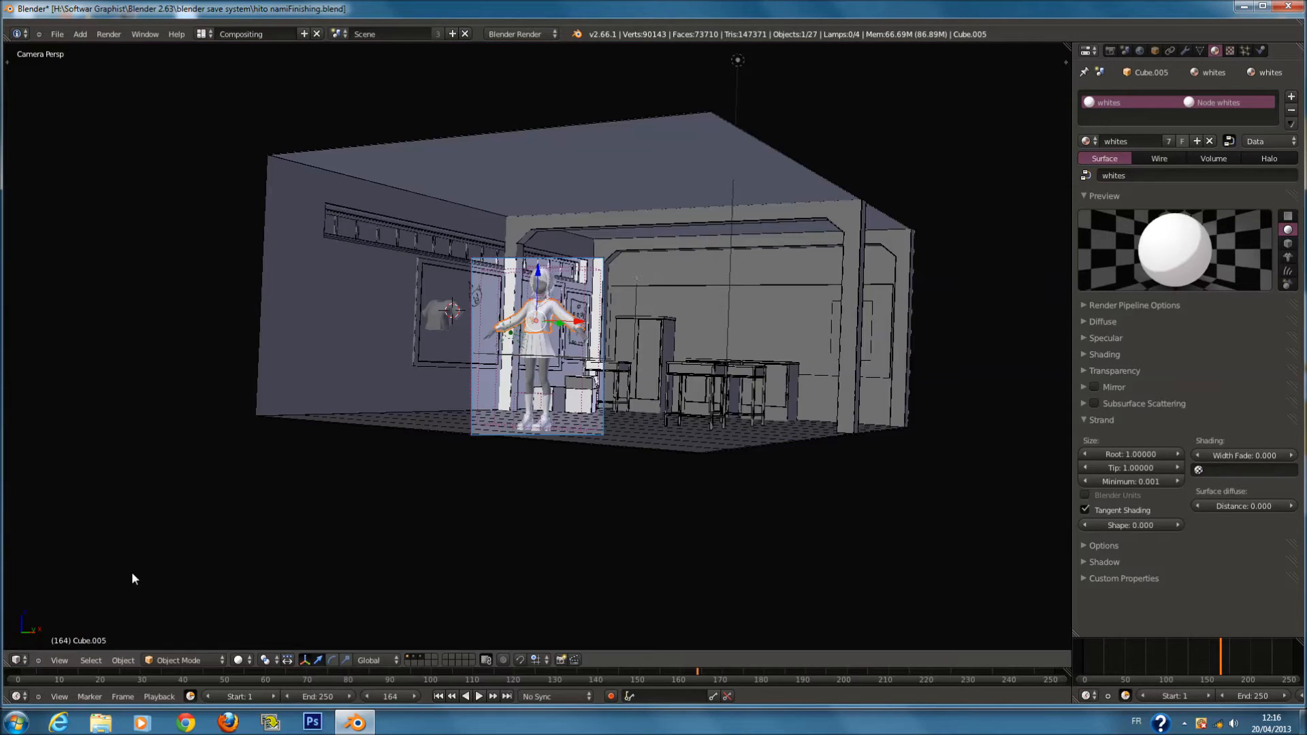
scroll(580, 329, up, 8)
right_click(578, 328)
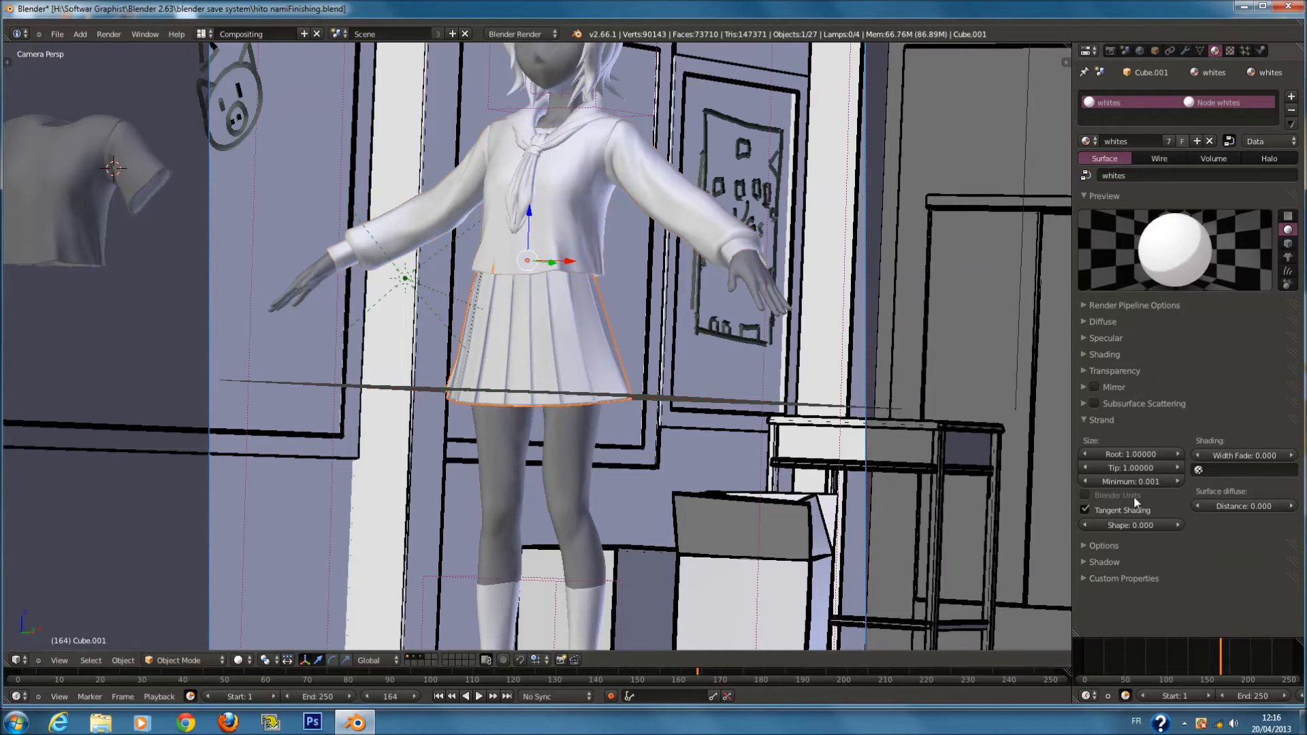
click(1129, 418)
click(1132, 452)
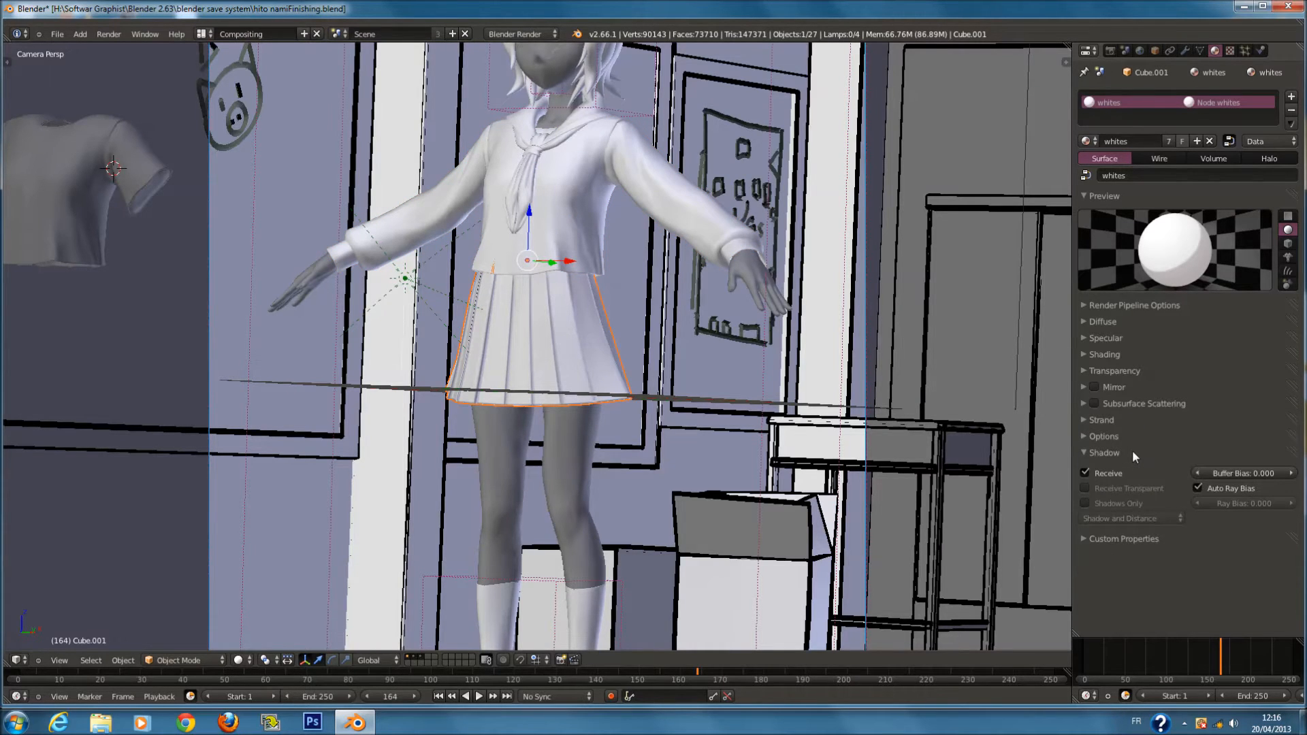
scroll(885, 446, down, 8)
right_click(669, 443)
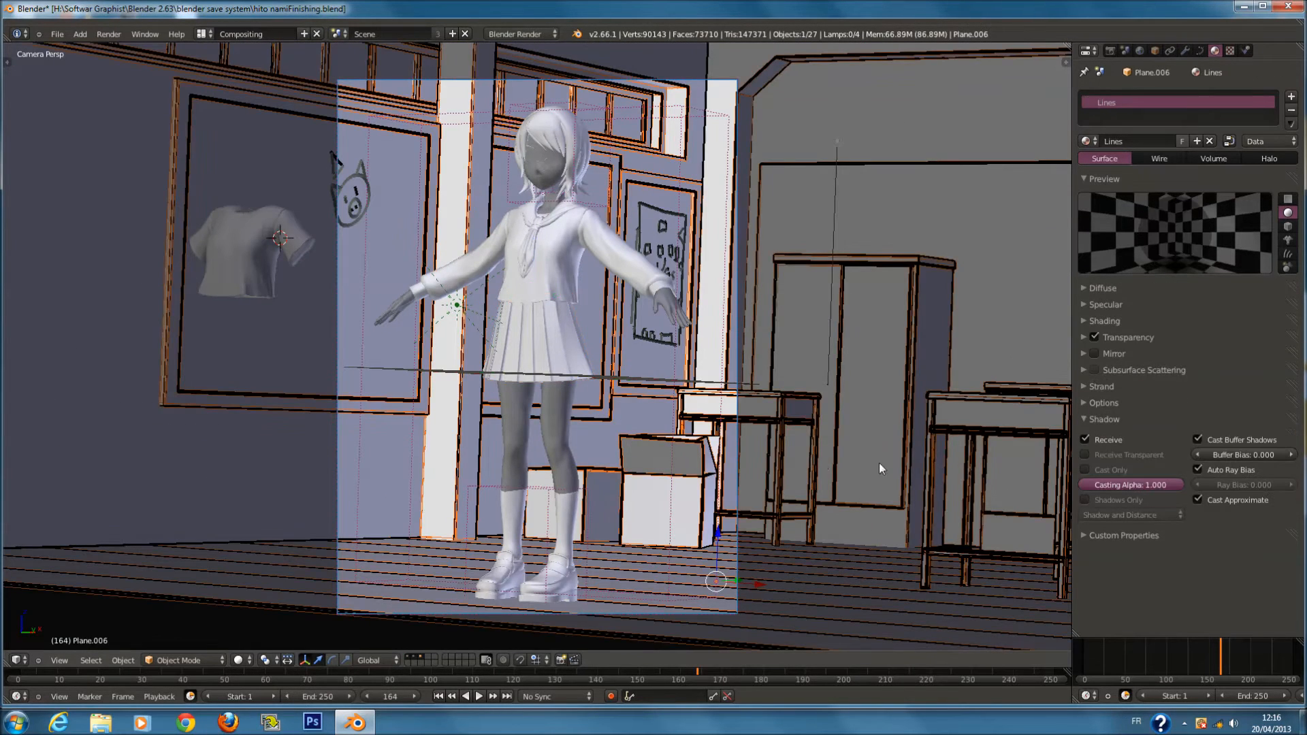
click(1122, 418)
click(1124, 417)
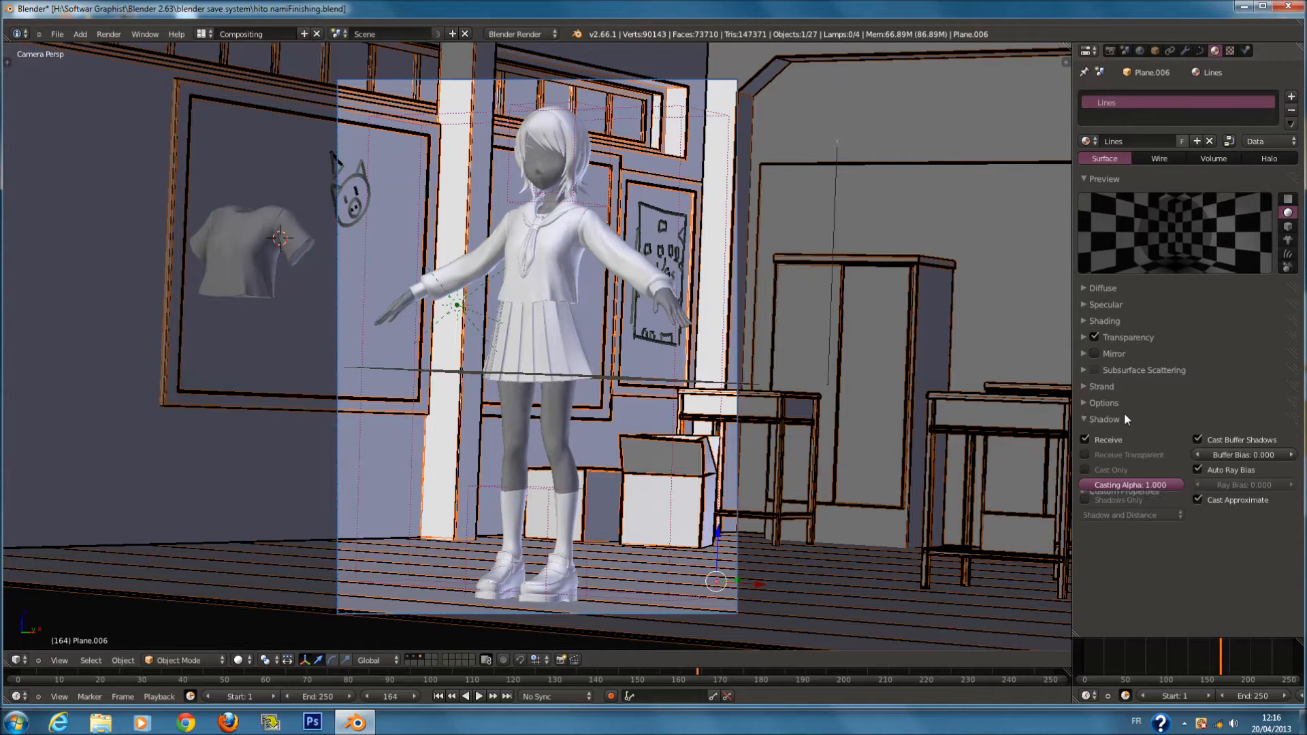
click(1122, 404)
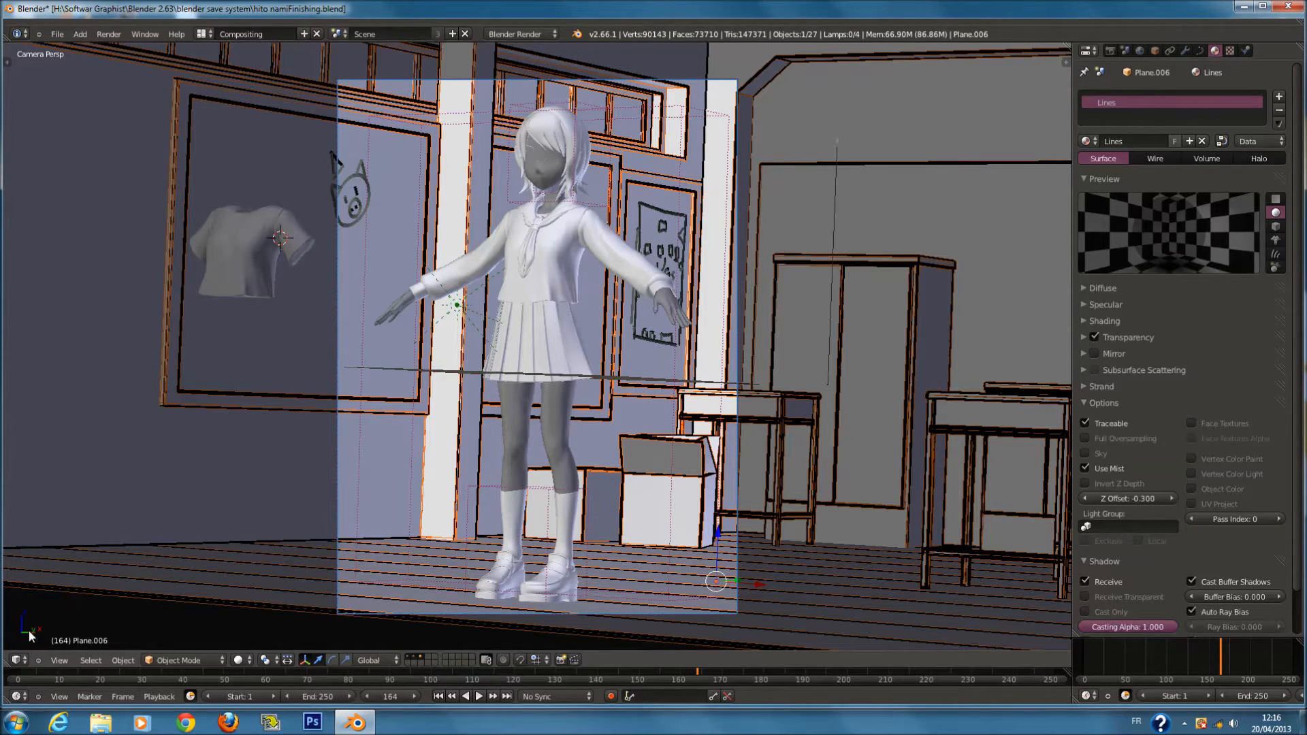
Switch the main area back to the Node Editor and deselect all nodes
click(23, 662)
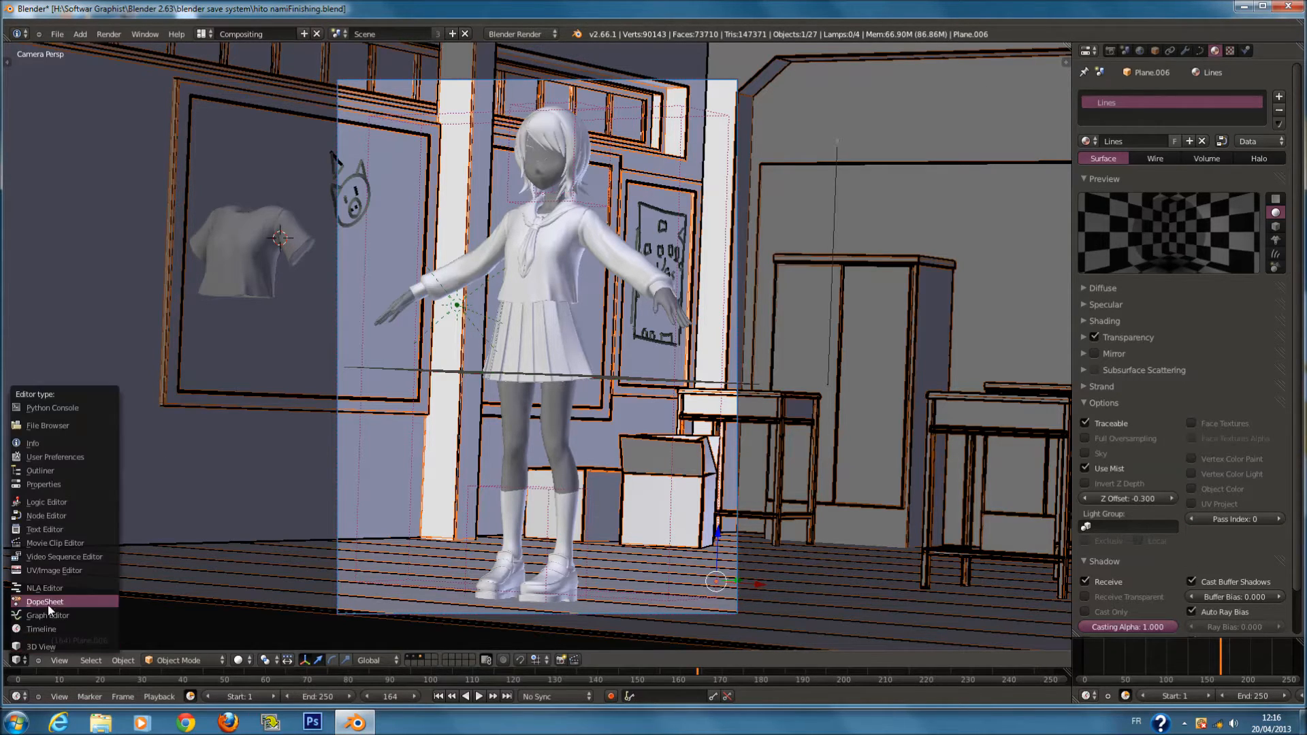
click(76, 516)
scroll(403, 299, up, 2)
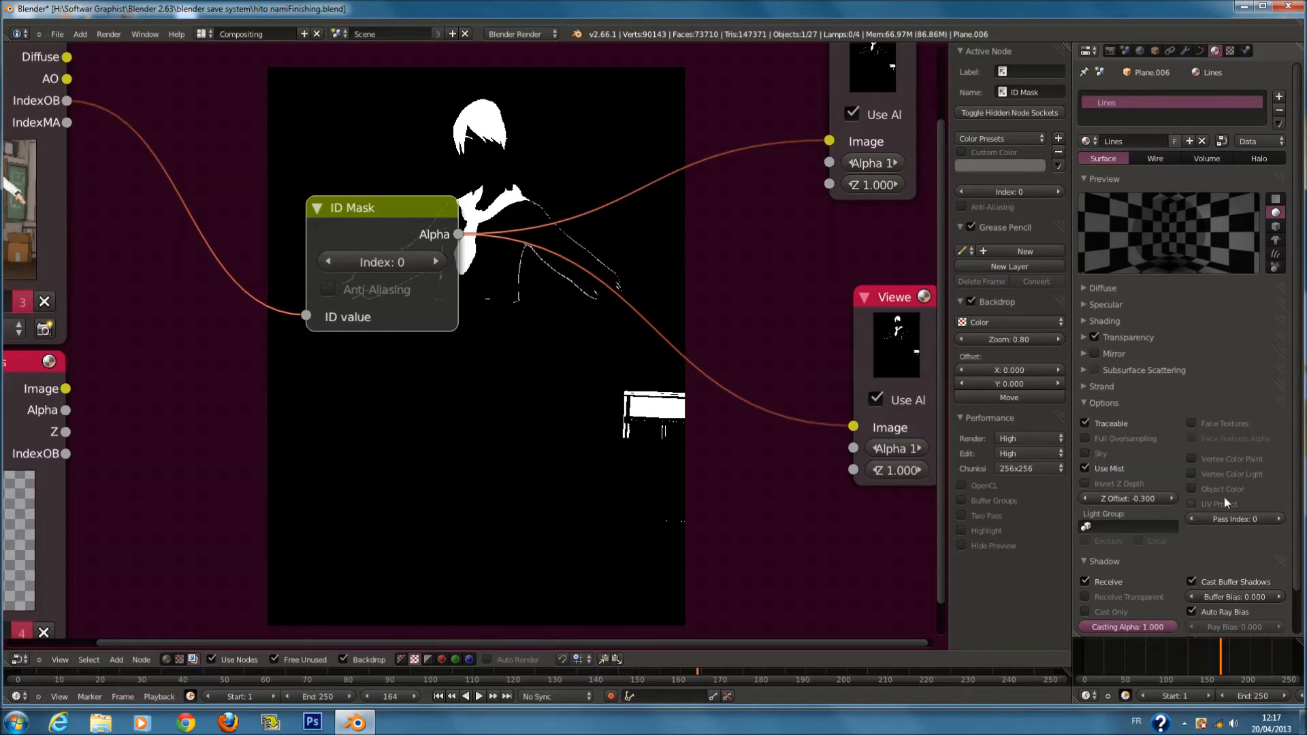
scroll(708, 475, down, 3)
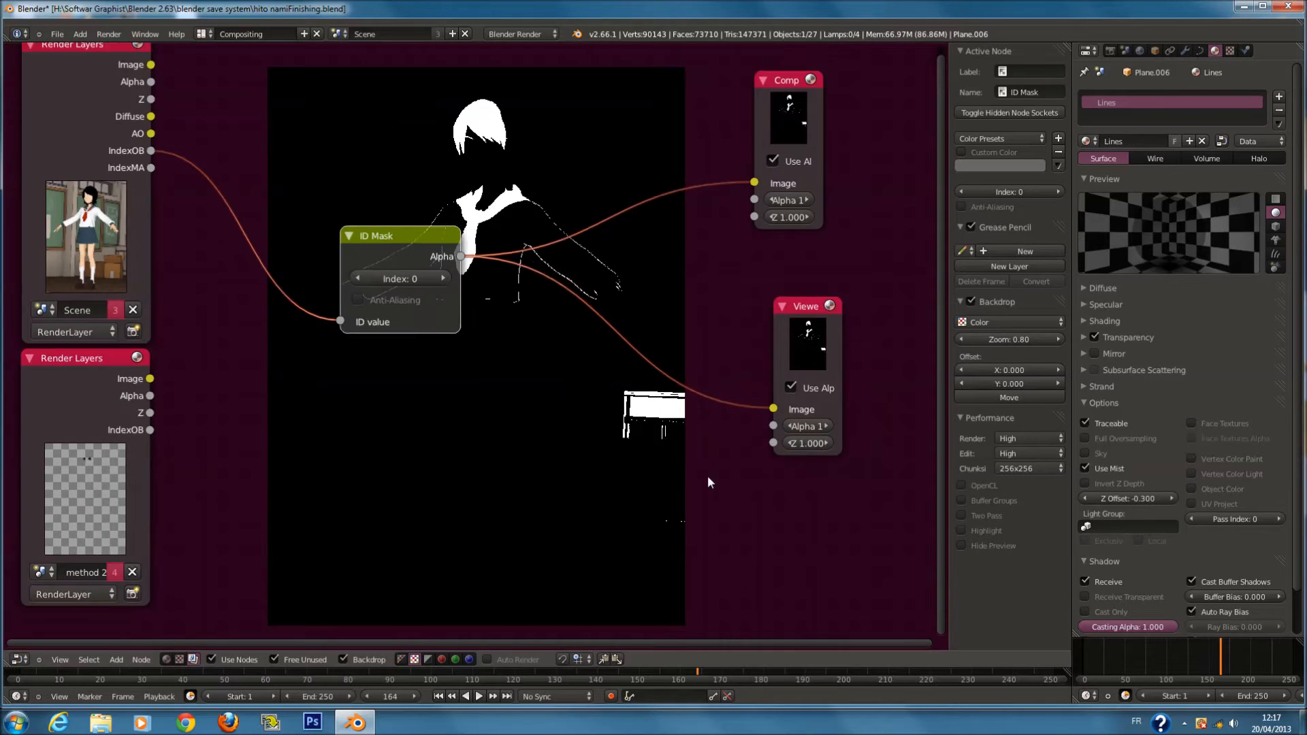
scroll(612, 394, down, 2)
key(a)
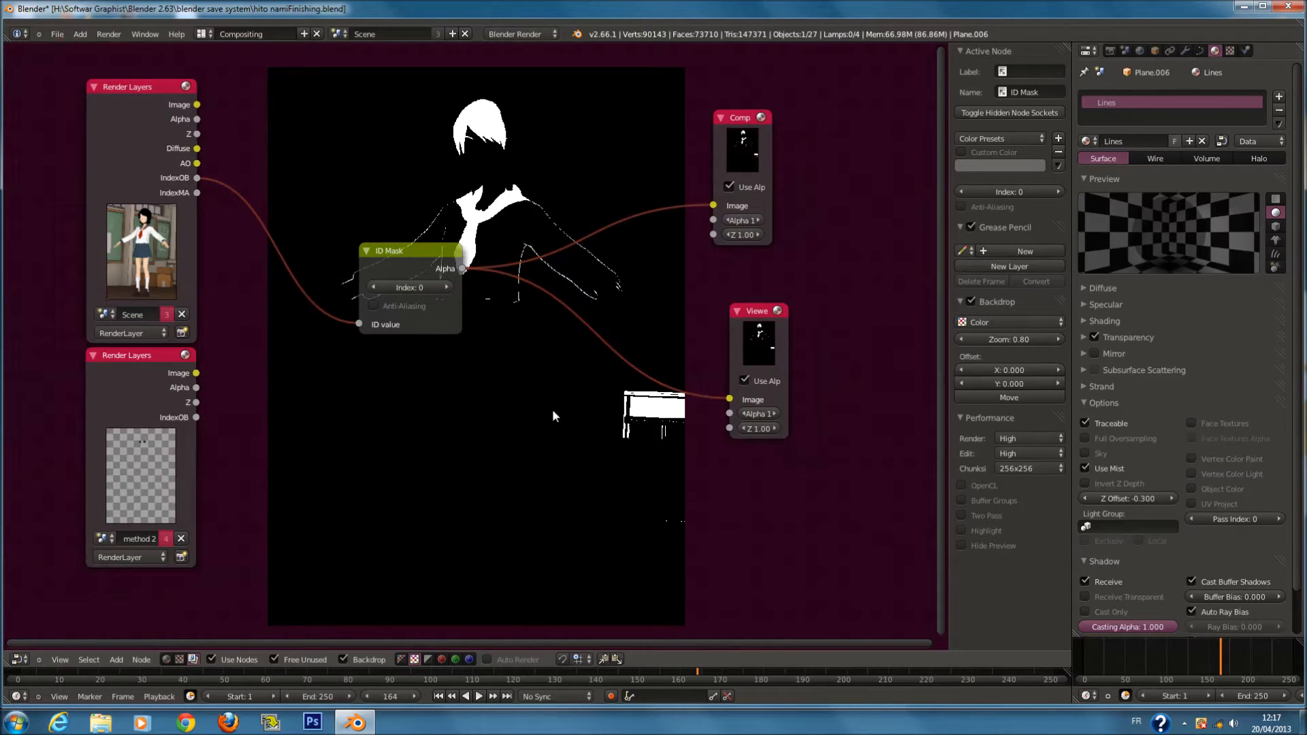
Raise the ID Mask's Index to 10
click(443, 292)
text(4)
key(Return)
click(445, 288)
click(445, 289)
click(446, 289)
click(446, 289)
click(447, 289)
click(447, 288)
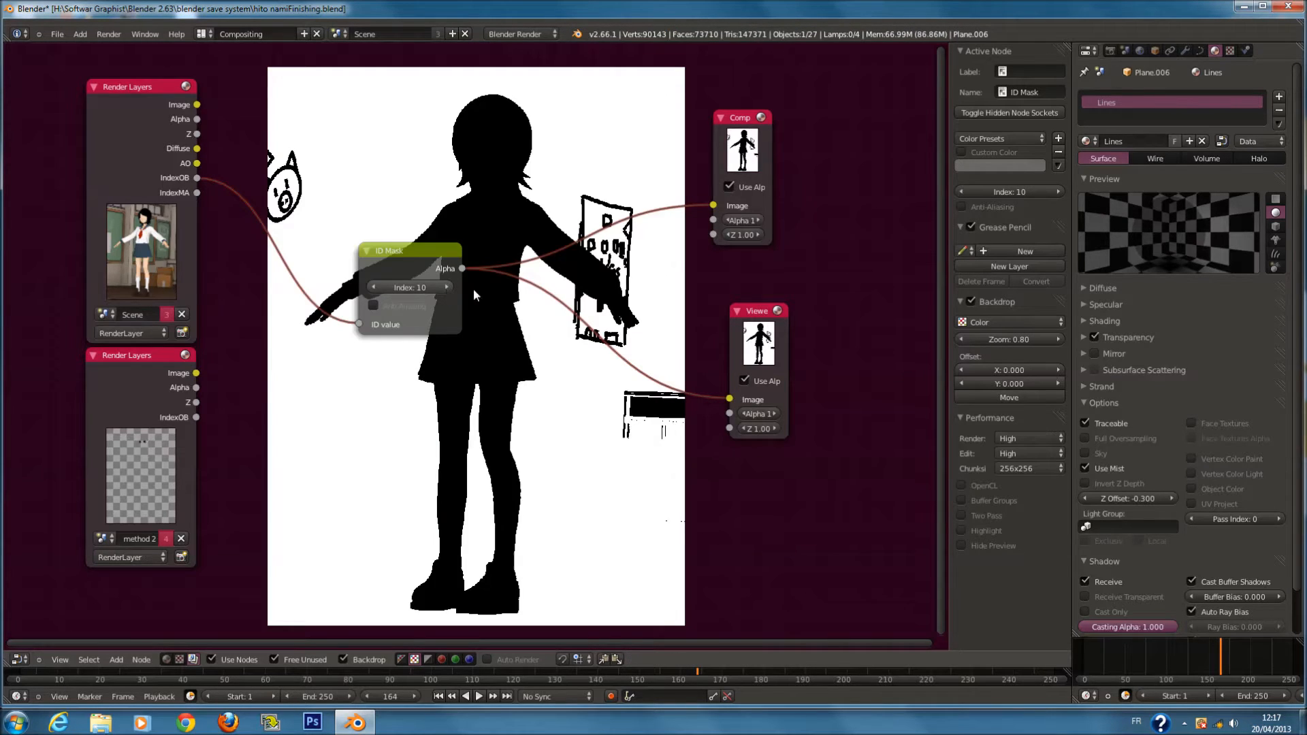
Move the Composite and Viewer nodes farther away from the ID Mask to make room between them
scroll(472, 288, down, 2)
scroll(528, 193, up, 2)
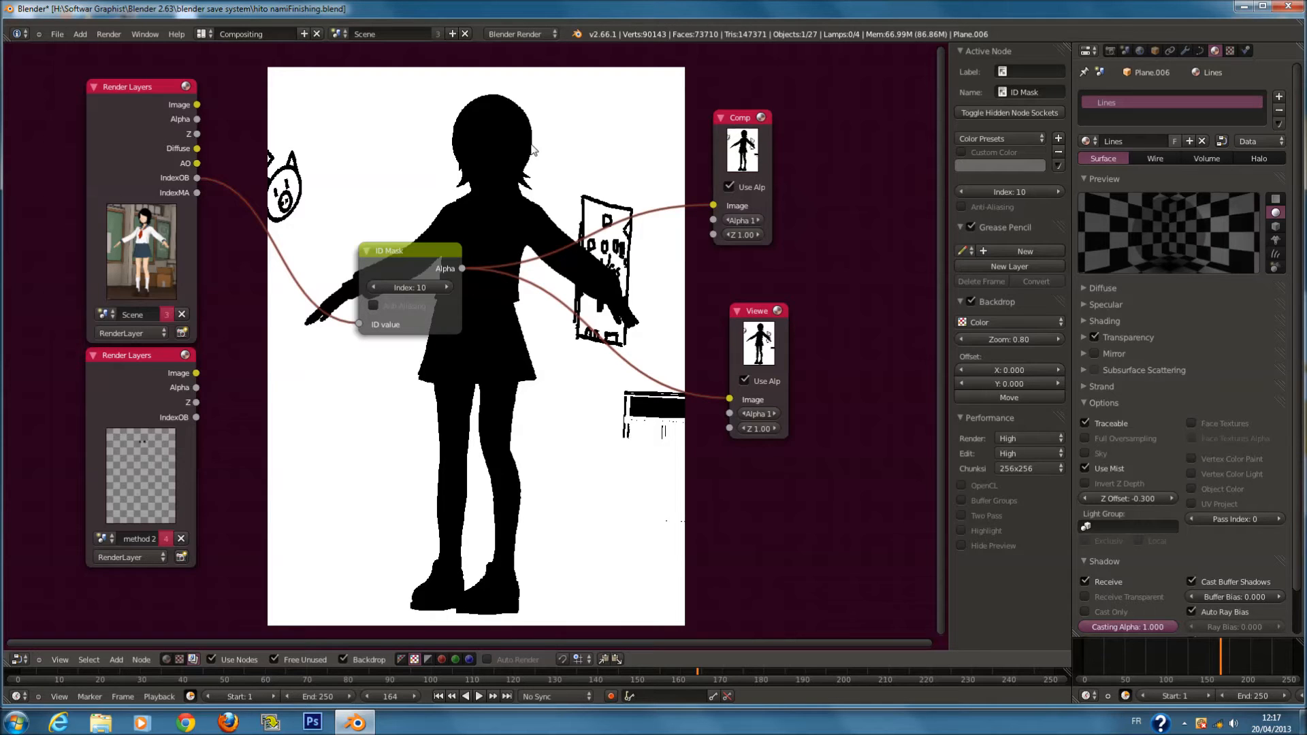
middle_drag(599, 232, 504, 214)
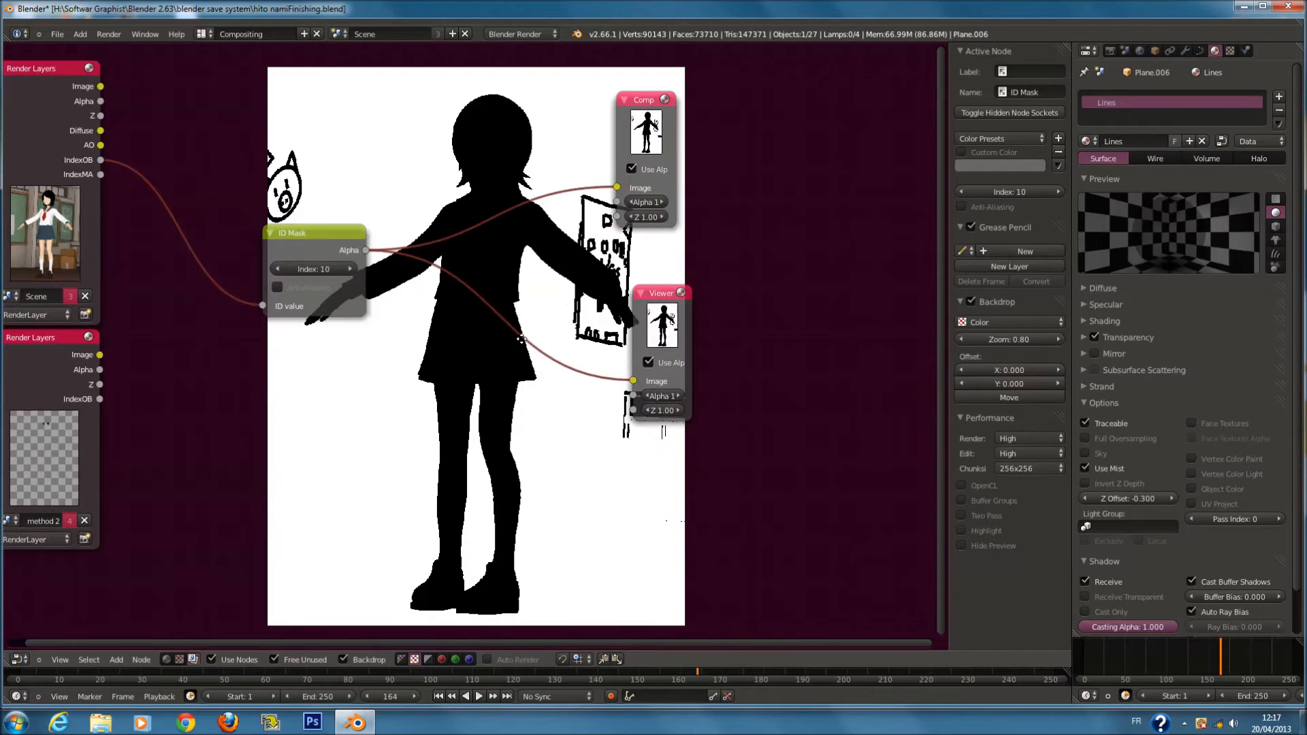
scroll(505, 214, down, 1)
drag(463, 162, 614, 144)
drag(490, 314, 619, 317)
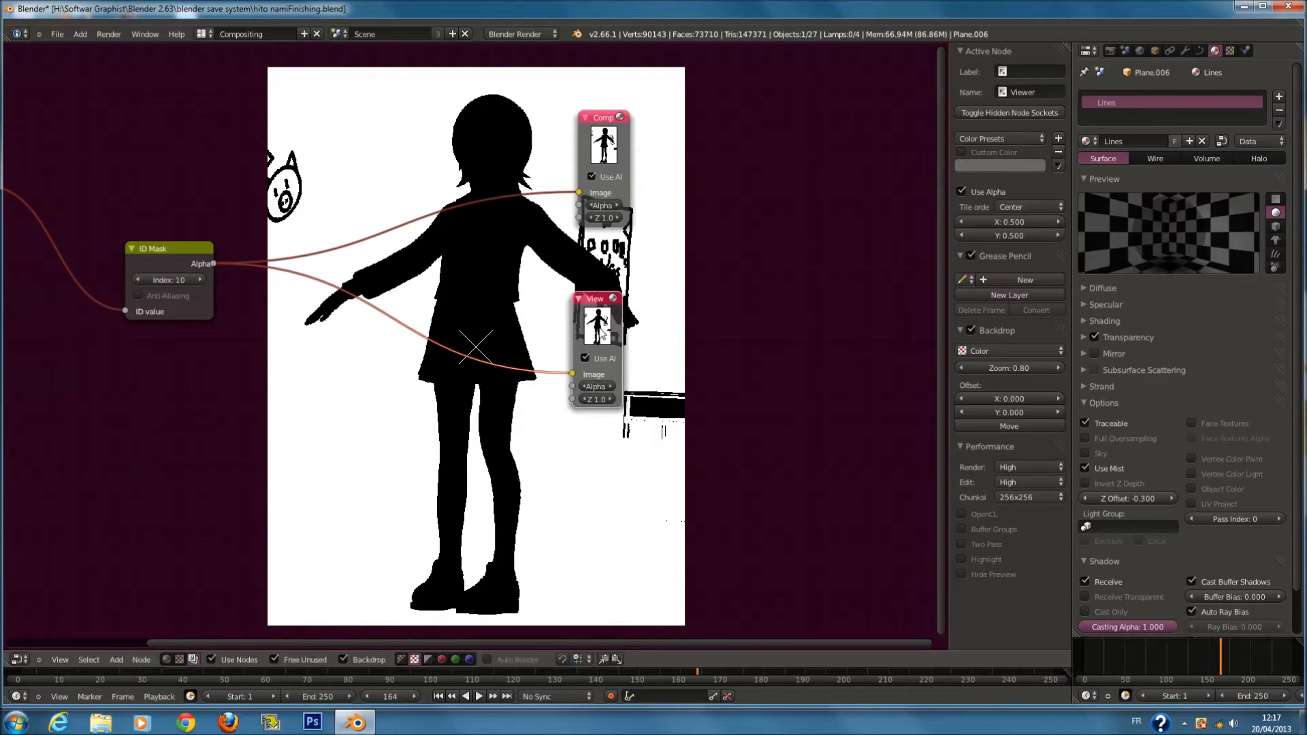
key(Home)
middle_drag(588, 301, 591, 298)
key(a)
key(a)
key(a)
scroll(508, 283, up, 1)
middle_drag(507, 283, 460, 274)
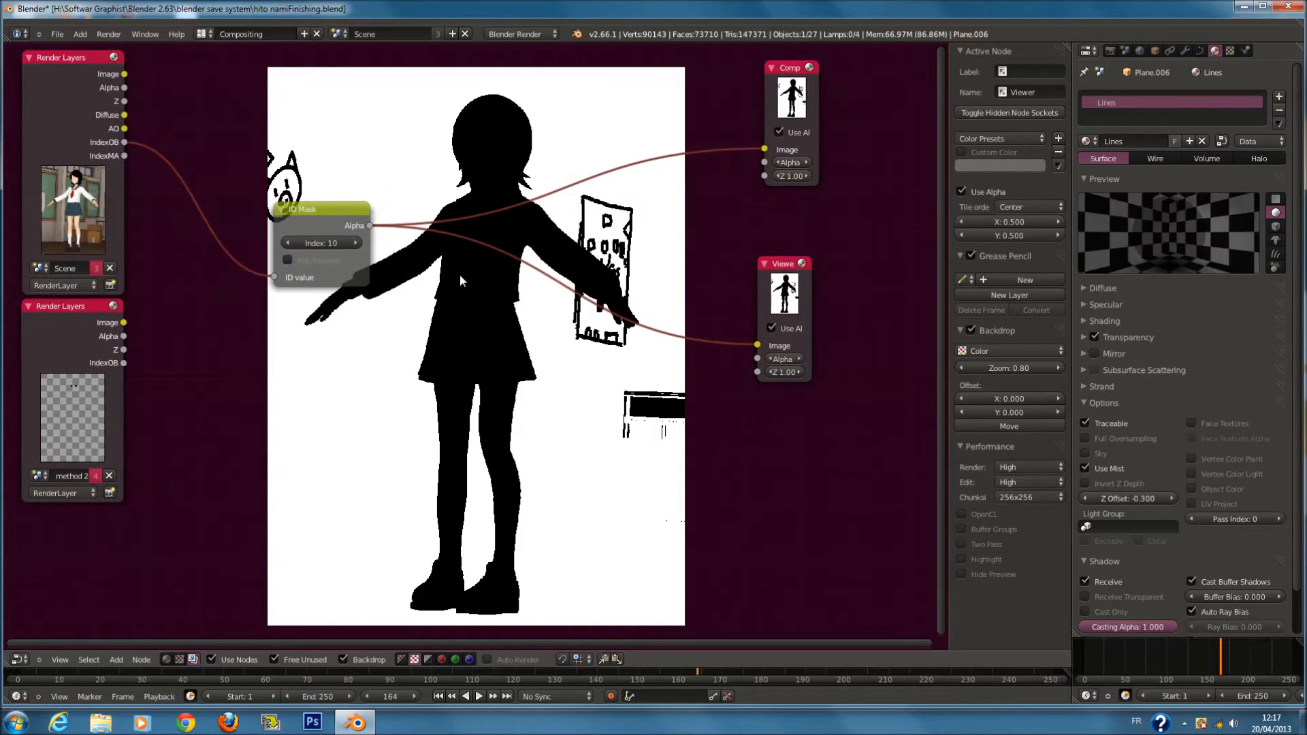
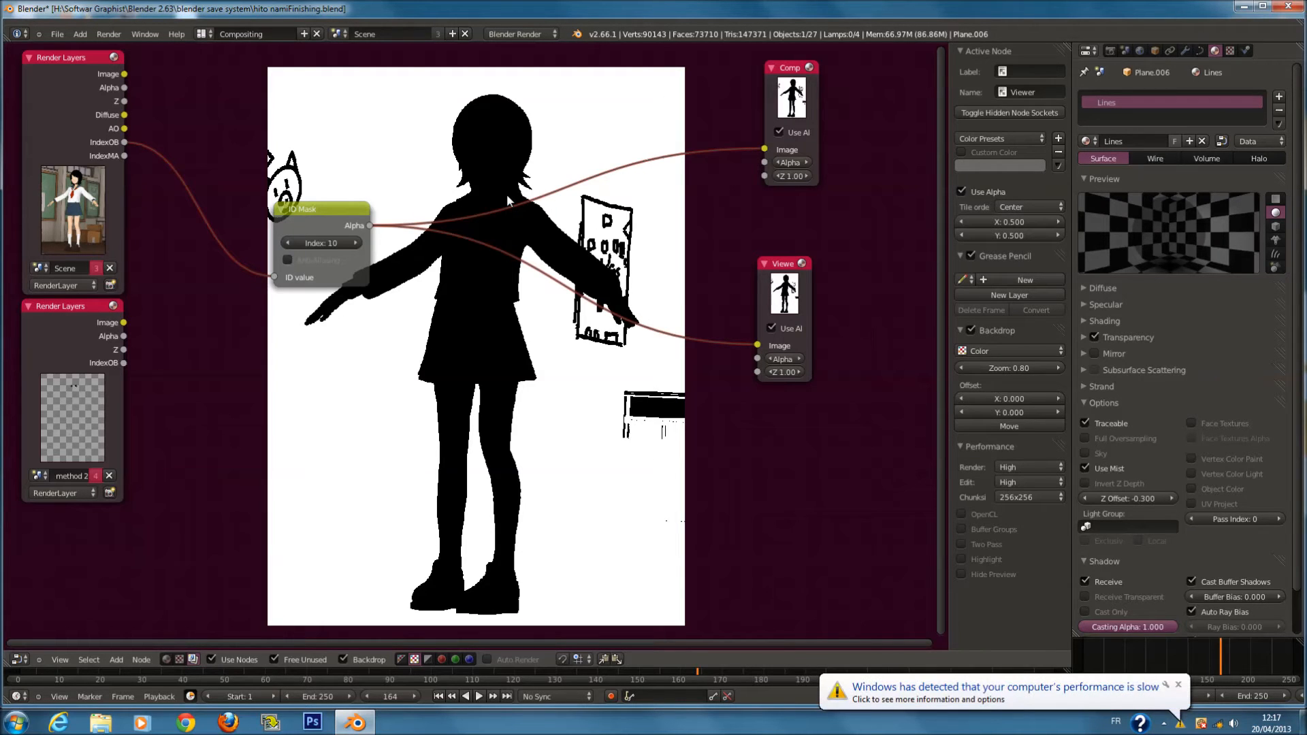
Add a Mix node to the compositing tree and set its blend type to Multiply
key(shift+a)
mouse_move(448, 356)
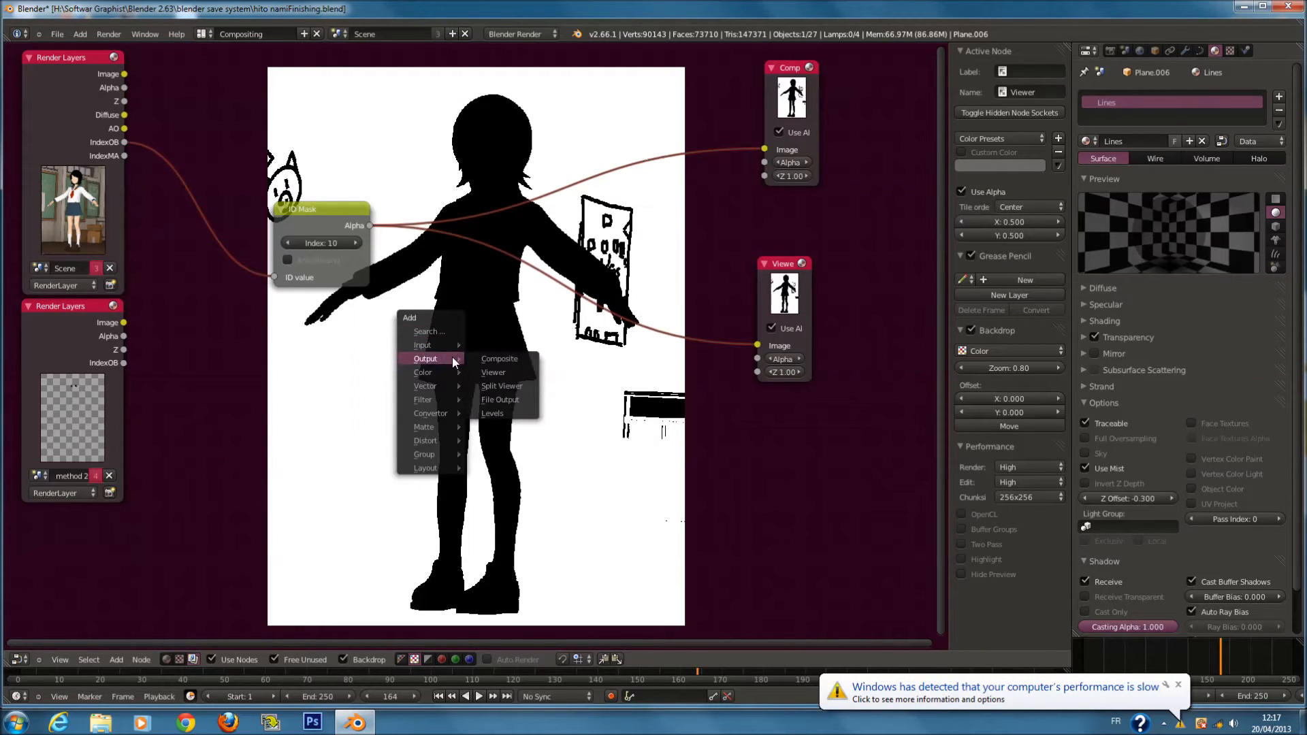
click(500, 373)
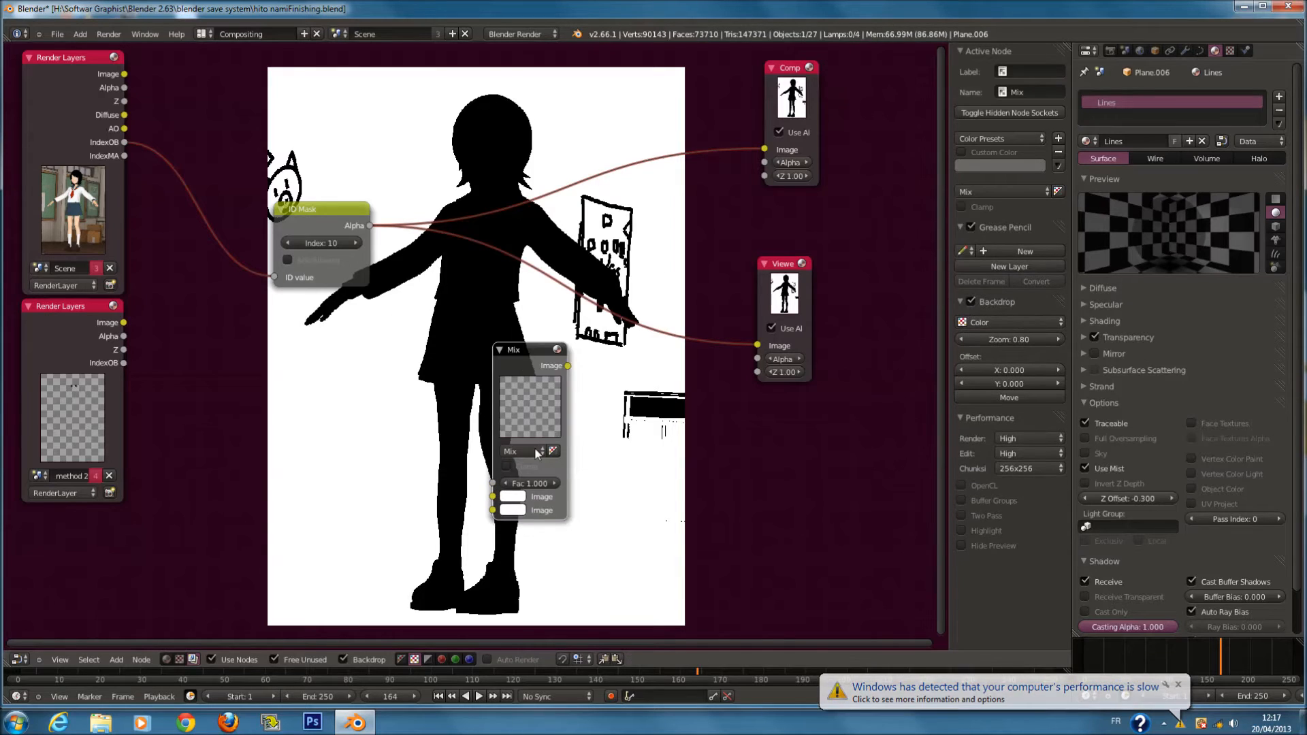
click(535, 452)
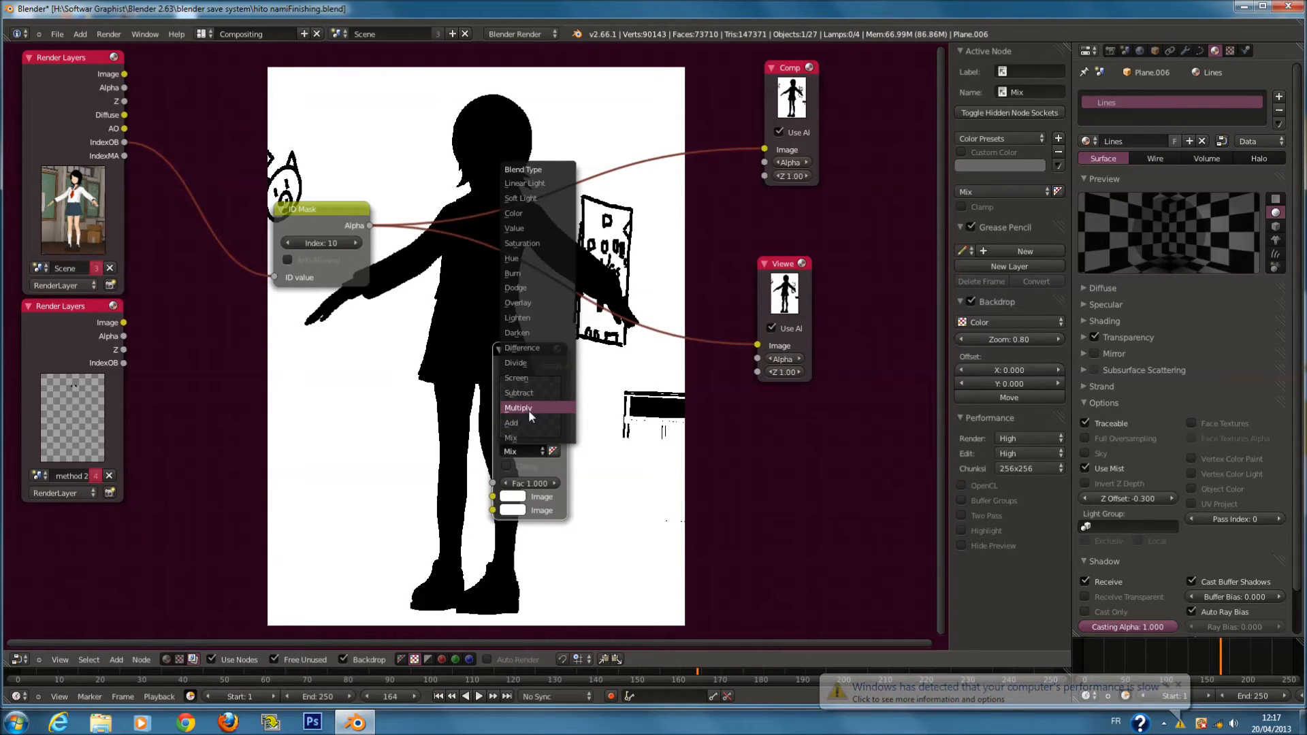
click(528, 410)
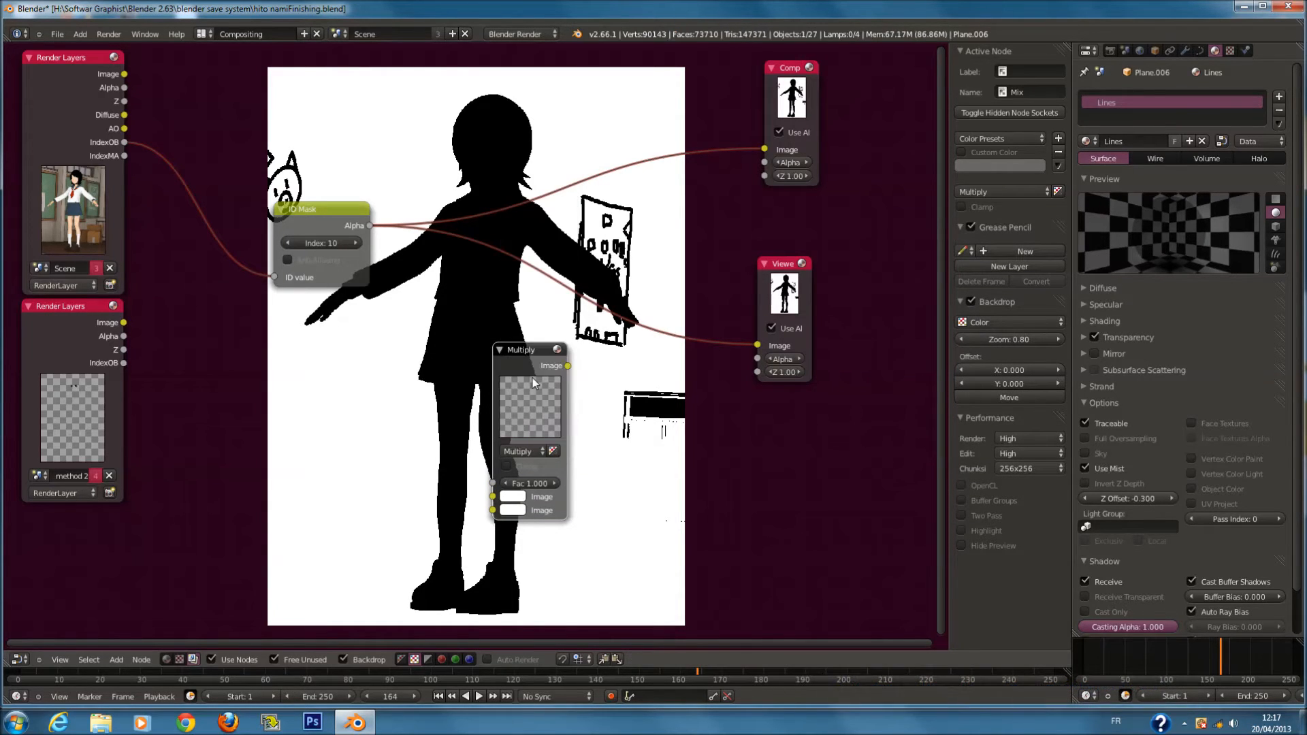
Arrange the ID Mask above the Multiply node, between the render layers and the output nodes
drag(532, 378, 387, 355)
scroll(282, 200, down, 1)
middle_drag(284, 202, 346, 395)
drag(413, 407, 459, 170)
drag(431, 541, 446, 323)
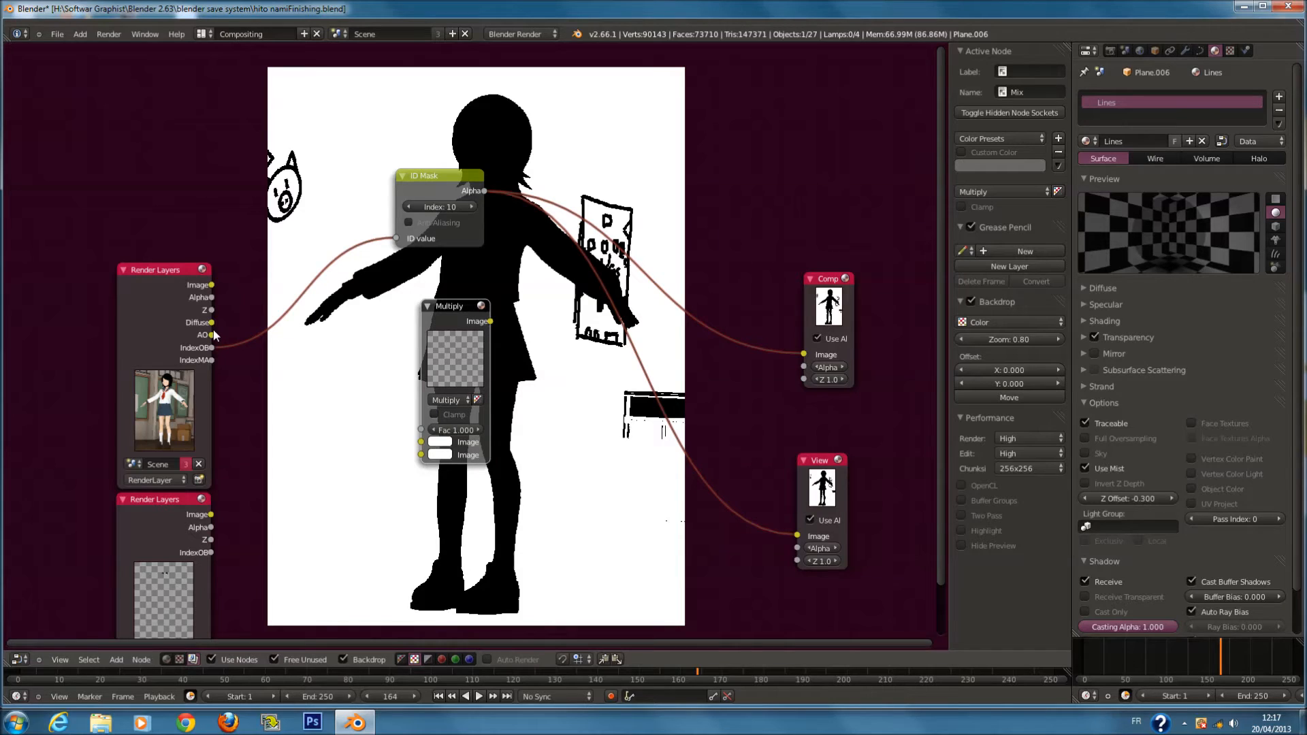
Connect the main scene's Diffuse and AO passes to the Multiply node's image inputs and its output to the Viewer
drag(213, 322, 422, 442)
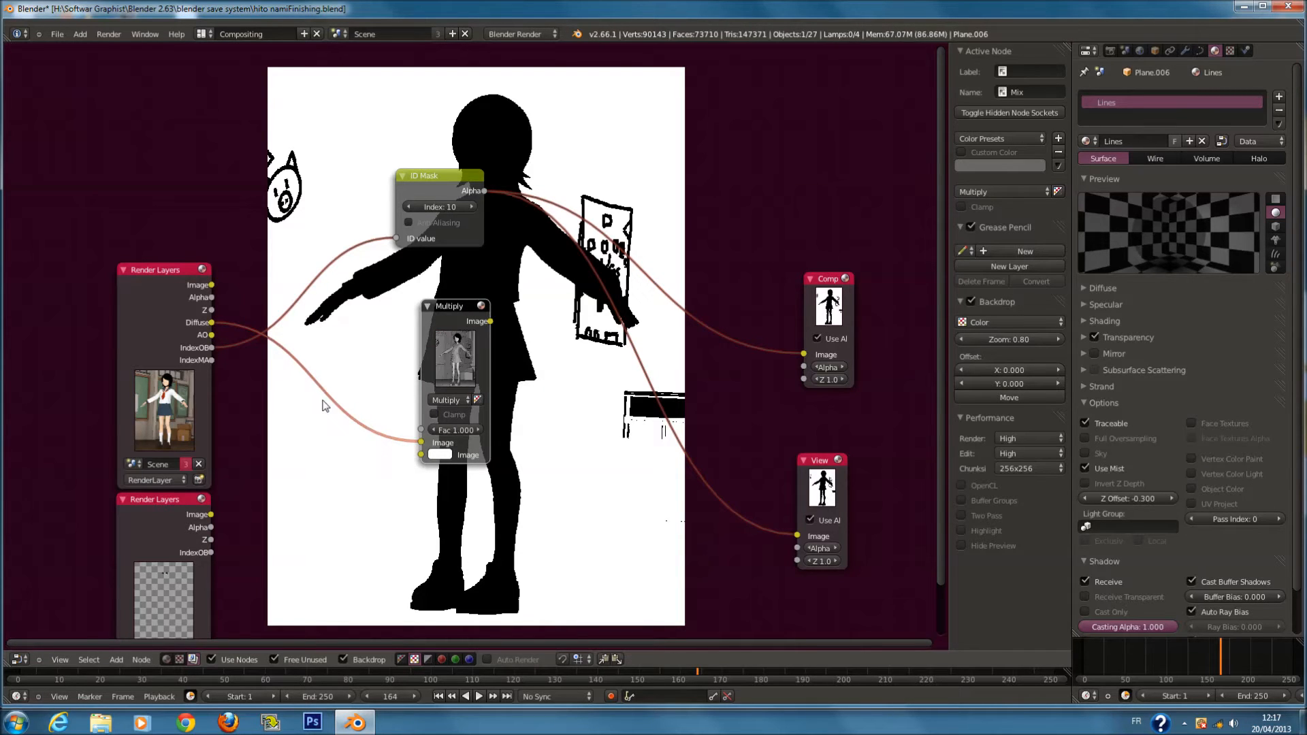
drag(212, 335, 421, 454)
drag(491, 321, 797, 535)
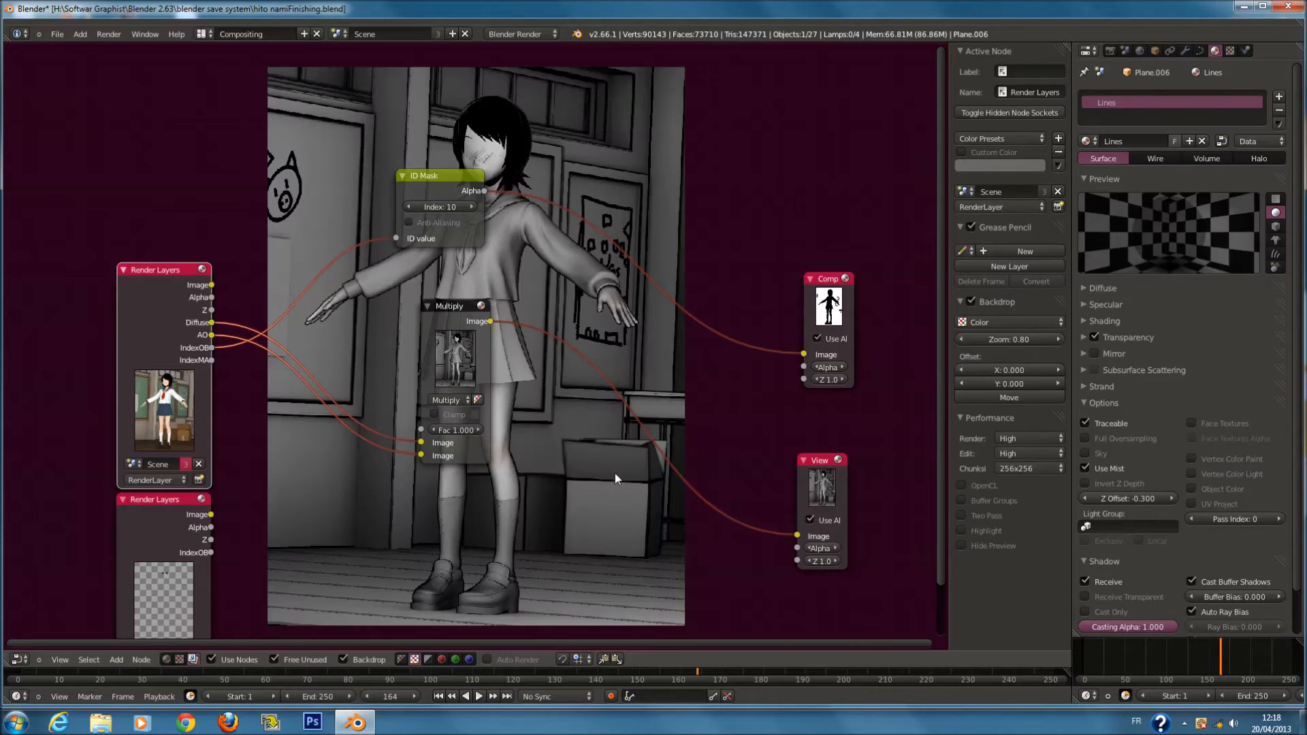
Unplug the Diffuse pass from the Multiply node to compare the backdrop, and reconnect it to the first image input
scroll(513, 405, up, 4)
middle_drag(513, 405, 414, 324)
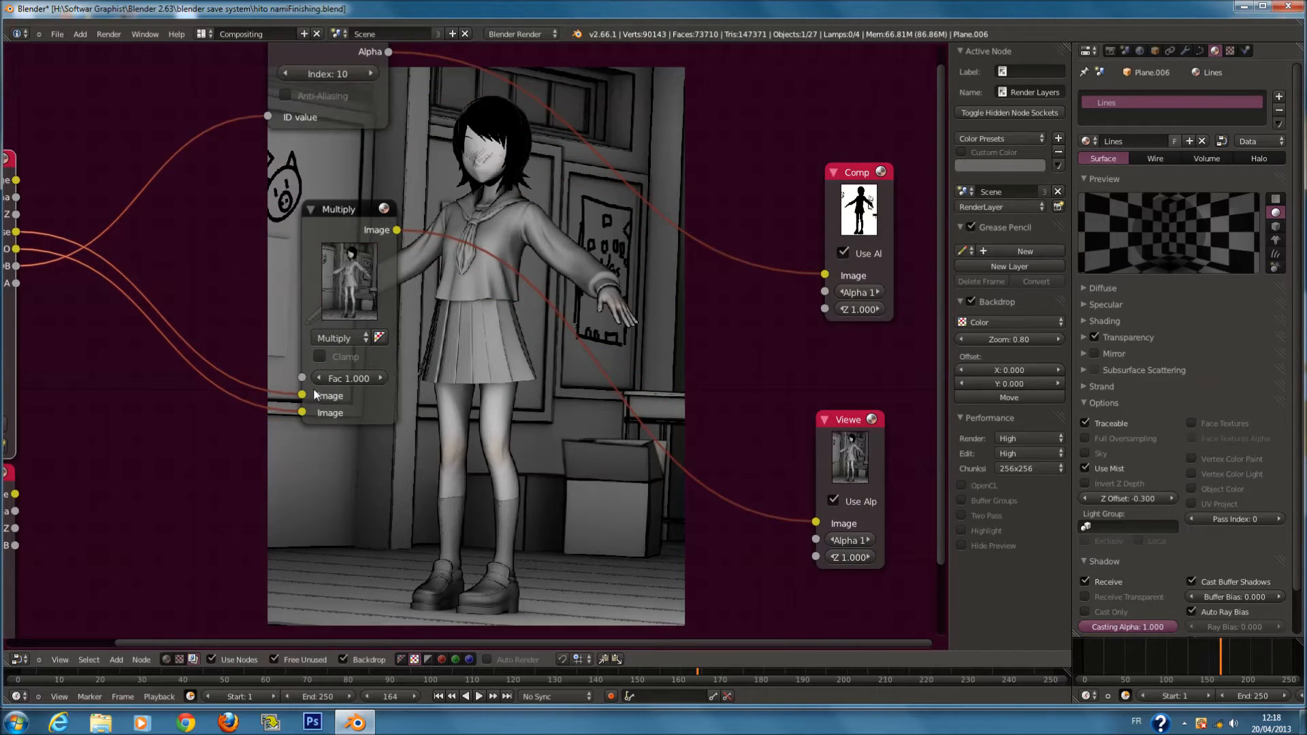
drag(300, 397, 255, 388)
middle_drag(204, 333, 261, 350)
scroll(158, 270, down, 2)
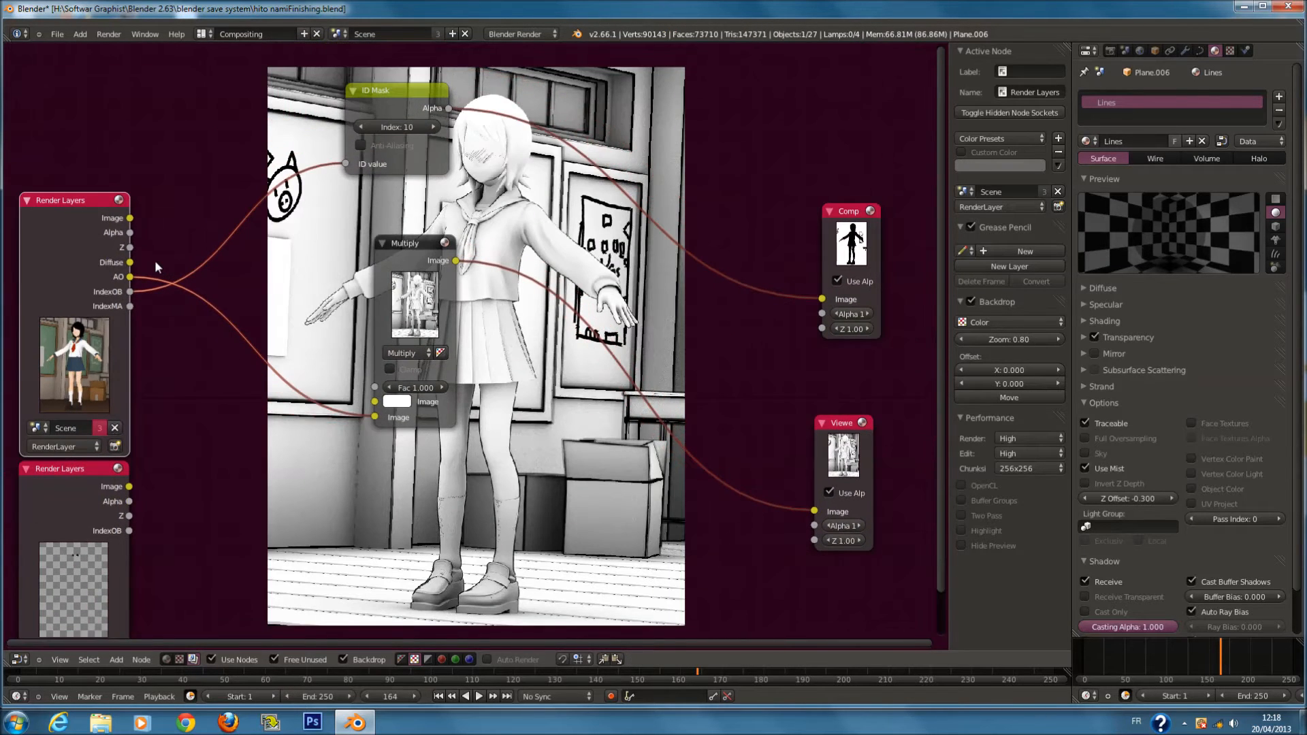
mouse_move(130, 263)
mouse_down()
mouse_move(334, 398)
mouse_move(387, 409)
mouse_move(378, 401)
mouse_up()
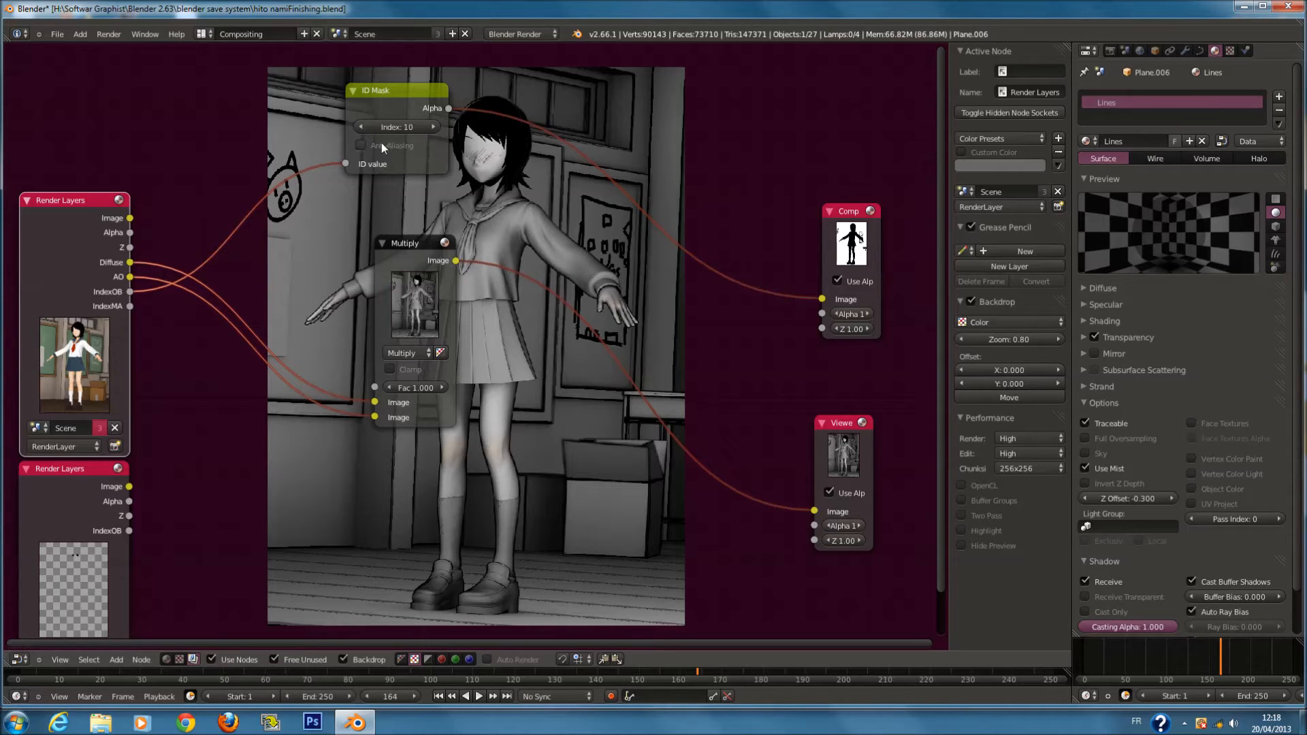
Shift the Multiply node slightly and lower its Fac to 0.300
drag(418, 251, 399, 254)
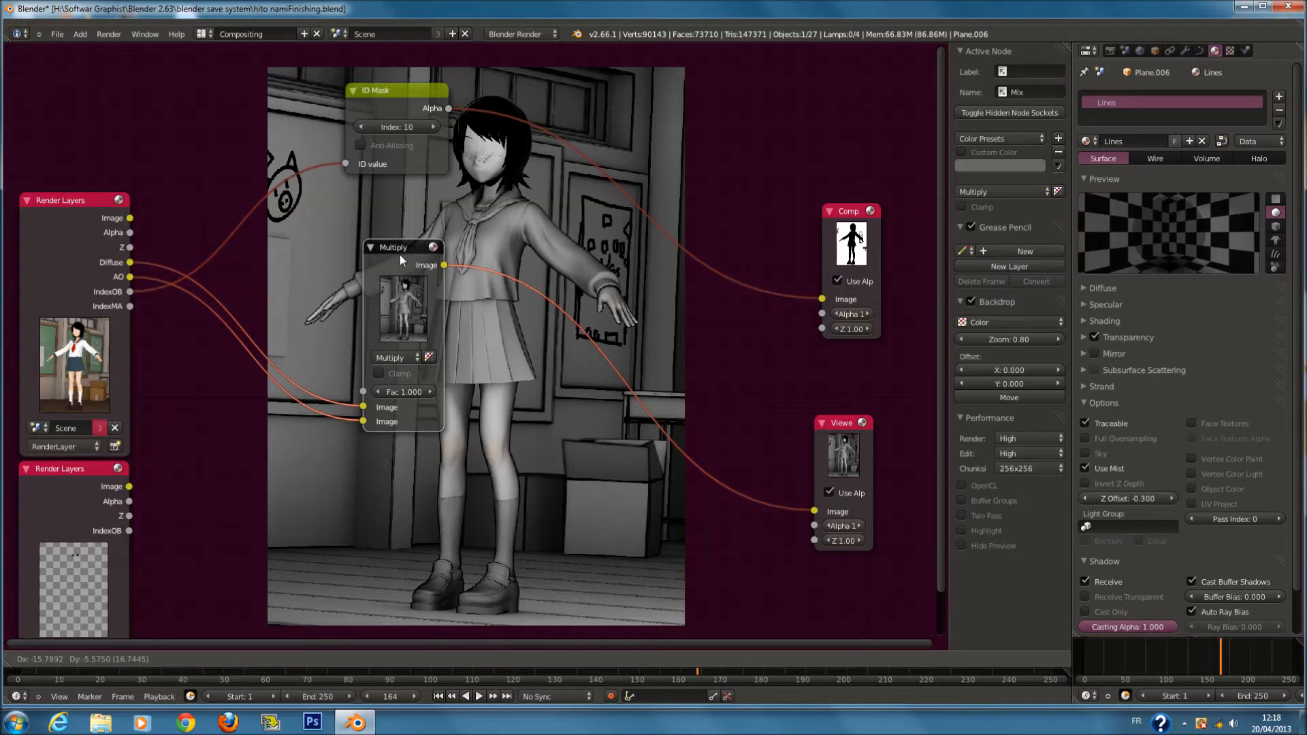
click(375, 391)
click(375, 391)
click(374, 391)
click(375, 391)
click(375, 391)
click(374, 392)
click(375, 392)
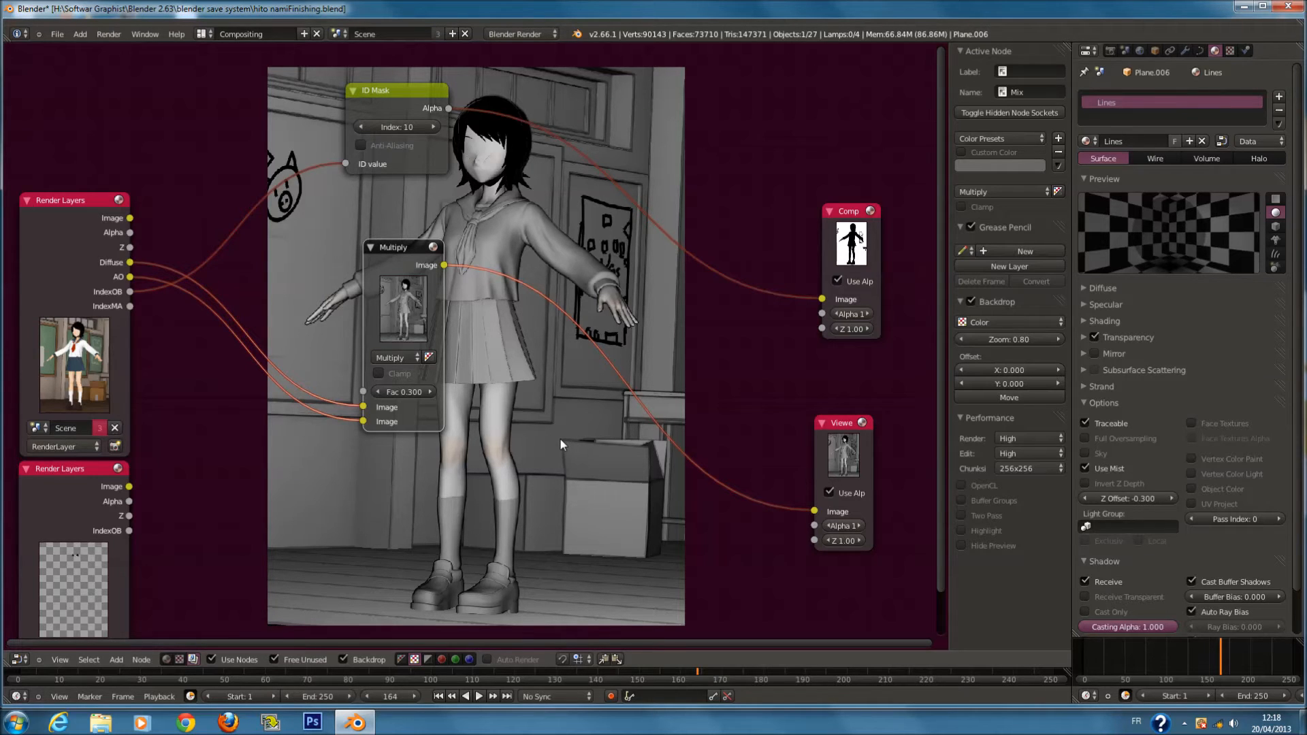
key(shift+a)
mouse_move(560, 439)
key(shift+d)
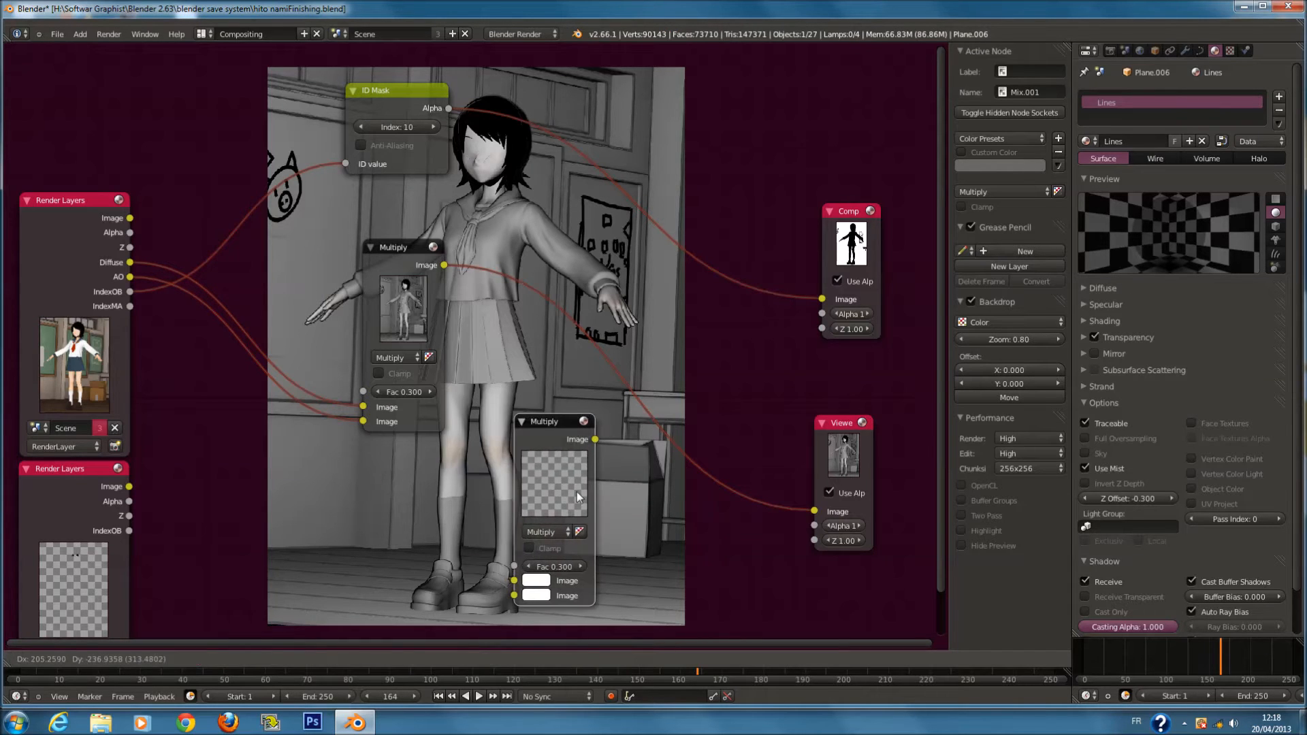
click(577, 485)
key(x)
Add a second Mix node between the Multiply node and the Viewer
key(shift+a)
mouse_move(578, 484)
click(611, 498)
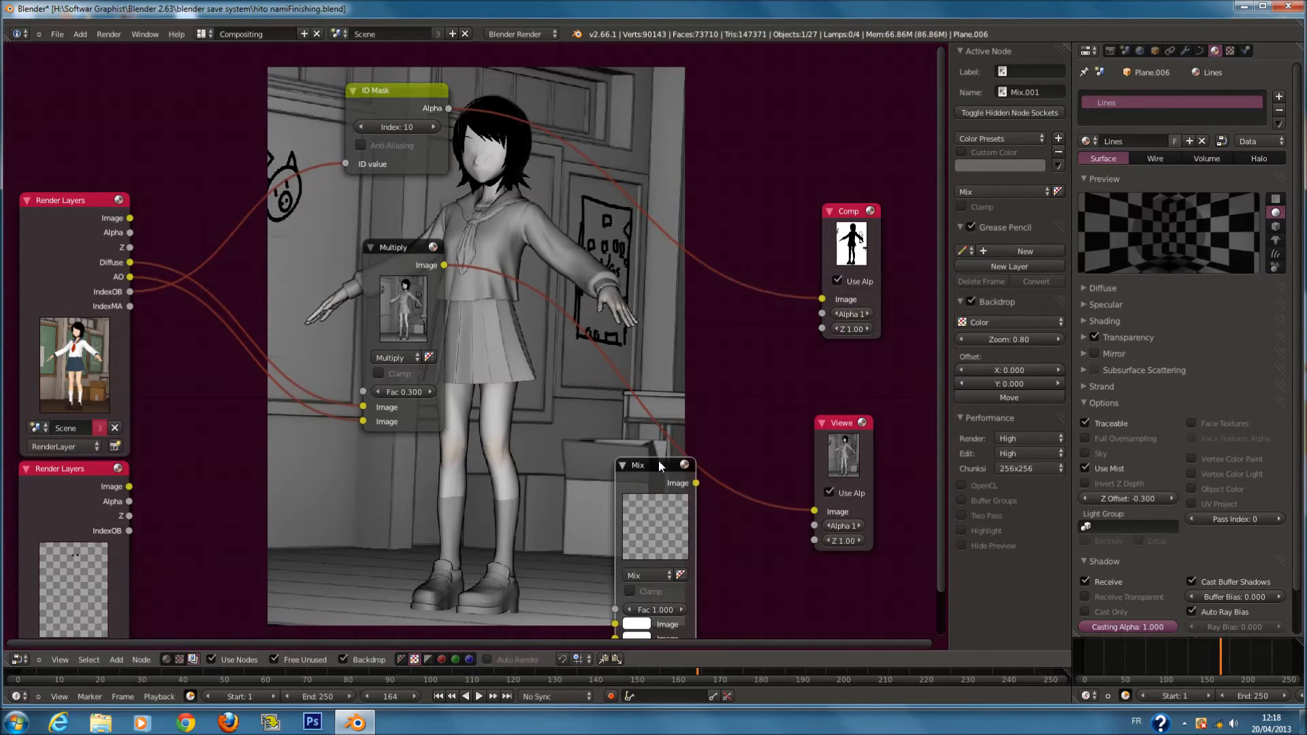
Place the Mix node before the Composite, using the ID Mask alpha as Fac, Multiply as second image, and feed its output to the Viewer
click(611, 126)
mouse_move(589, 289)
mouse_down()
mouse_move(569, 272)
mouse_move(587, 274)
mouse_up()
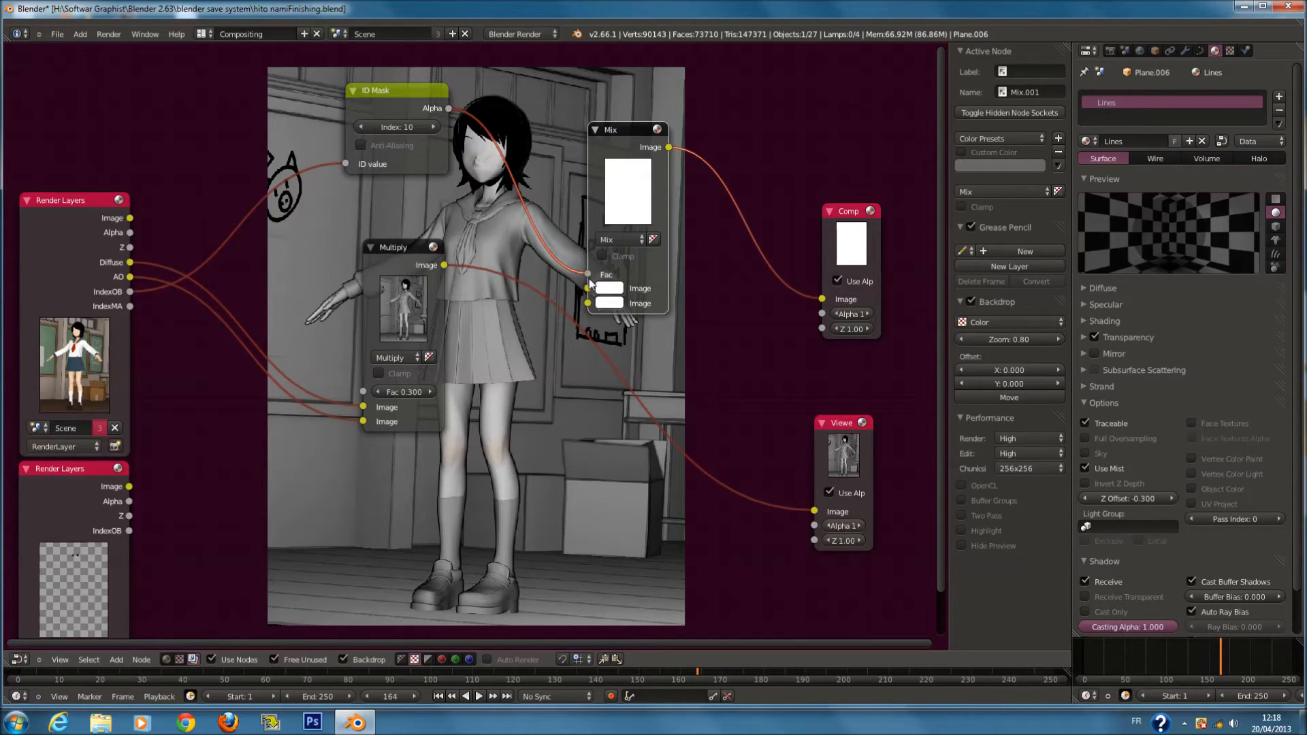
drag(669, 147, 605, 316)
drag(669, 147, 815, 511)
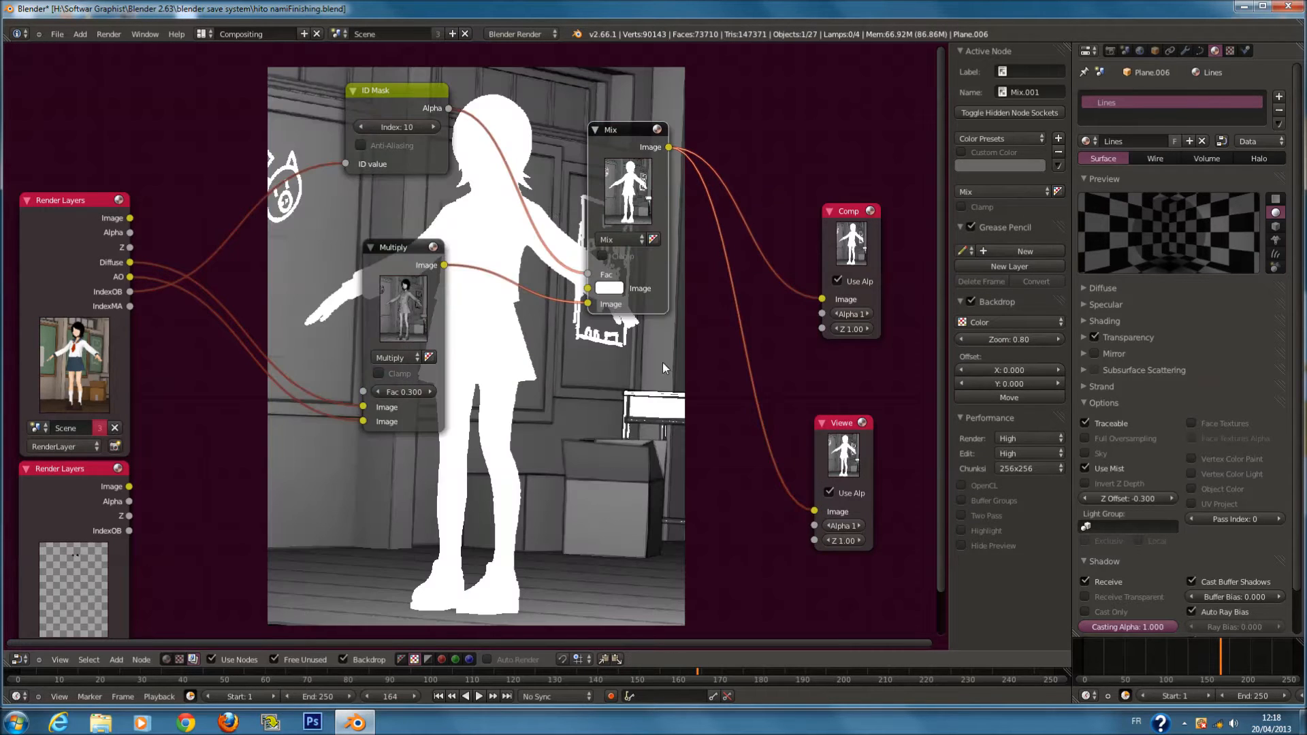
Reposition the Multiply node slightly lower beneath the ID Mask node
scroll(544, 342, up, 1)
middle_drag(537, 336, 493, 292)
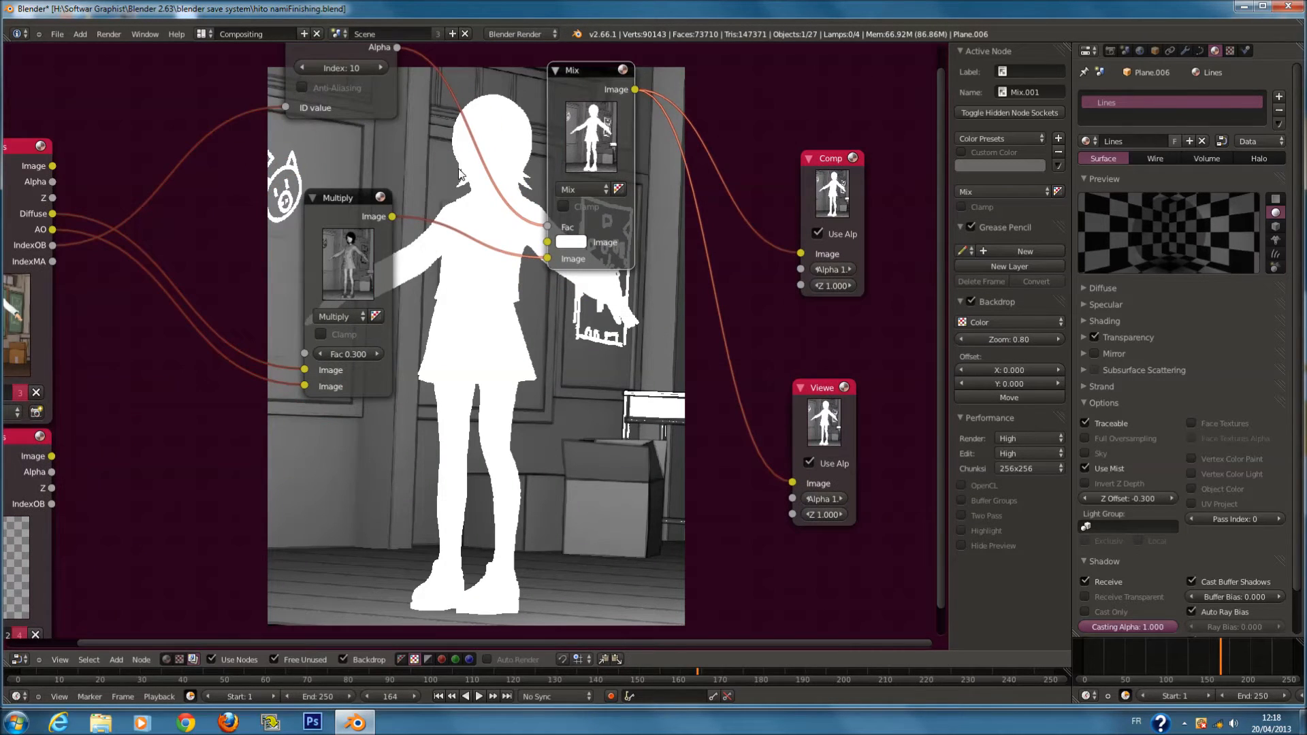
scroll(510, 197, down, 1)
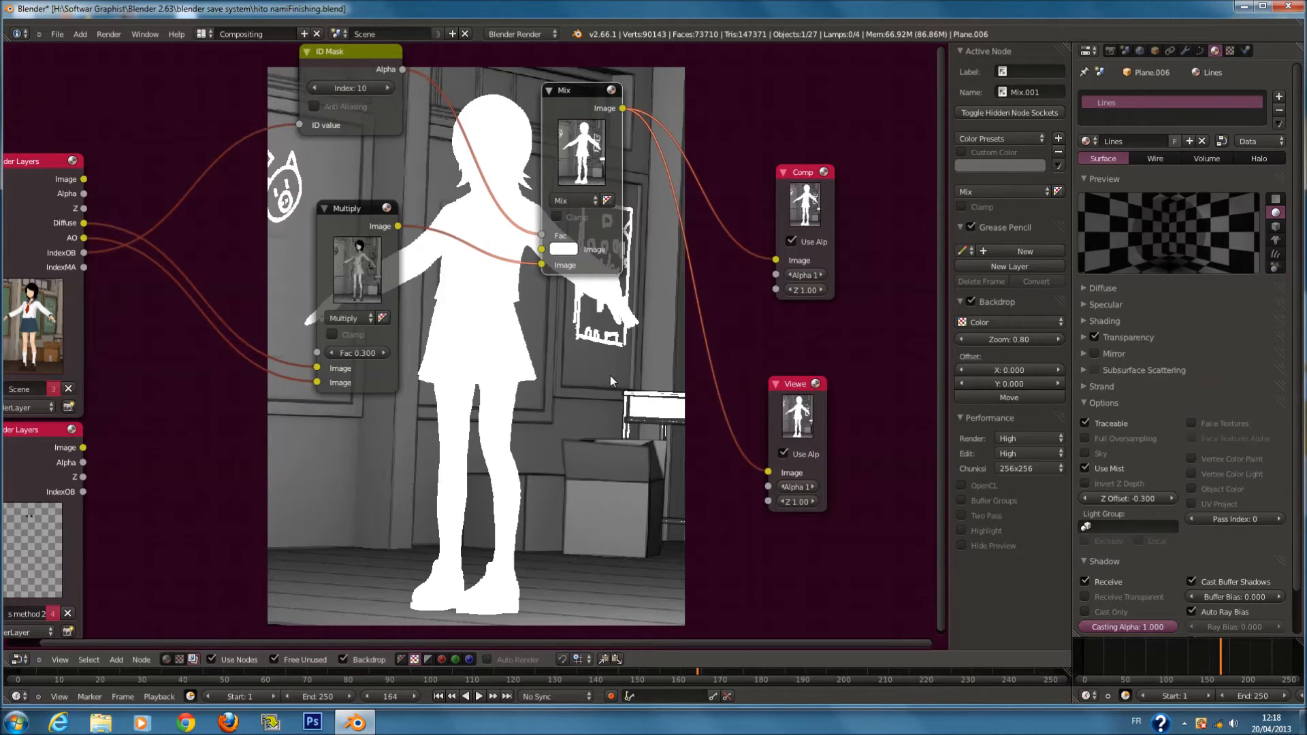
key(Home)
key(a)
key(a)
key(a)
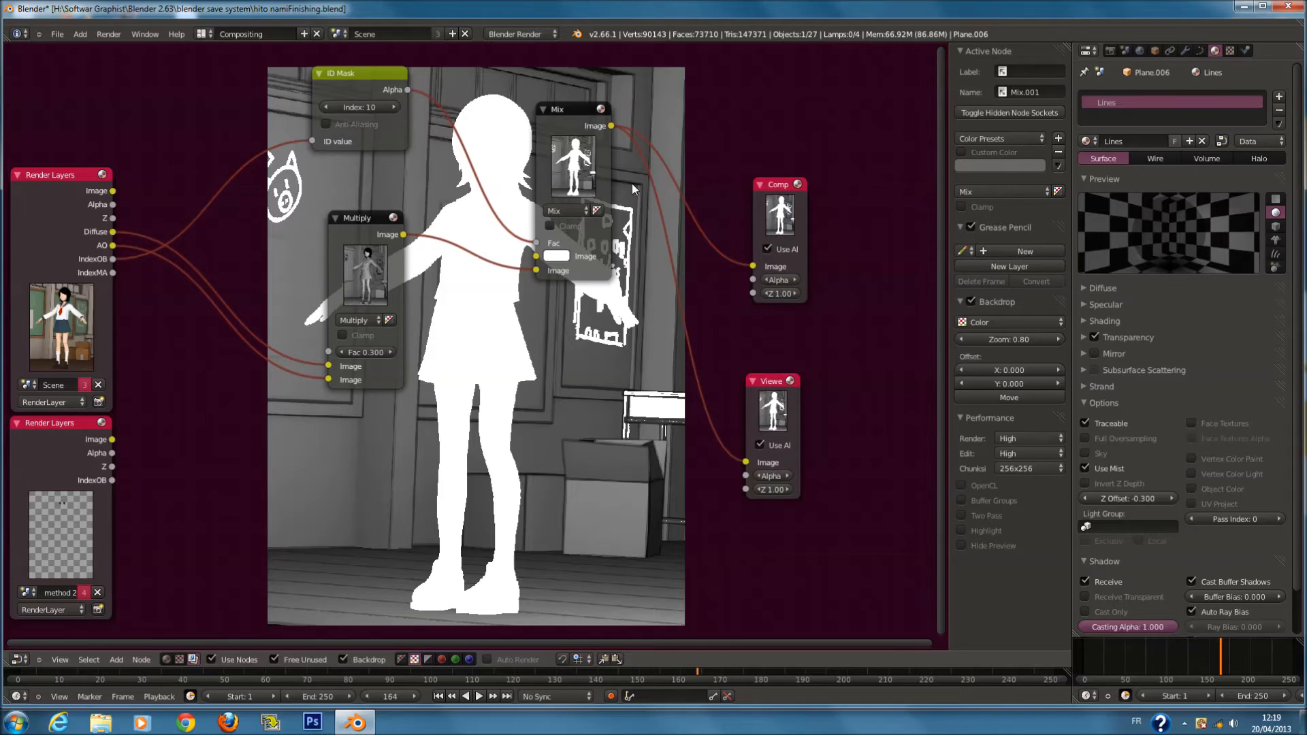
drag(381, 232, 399, 293)
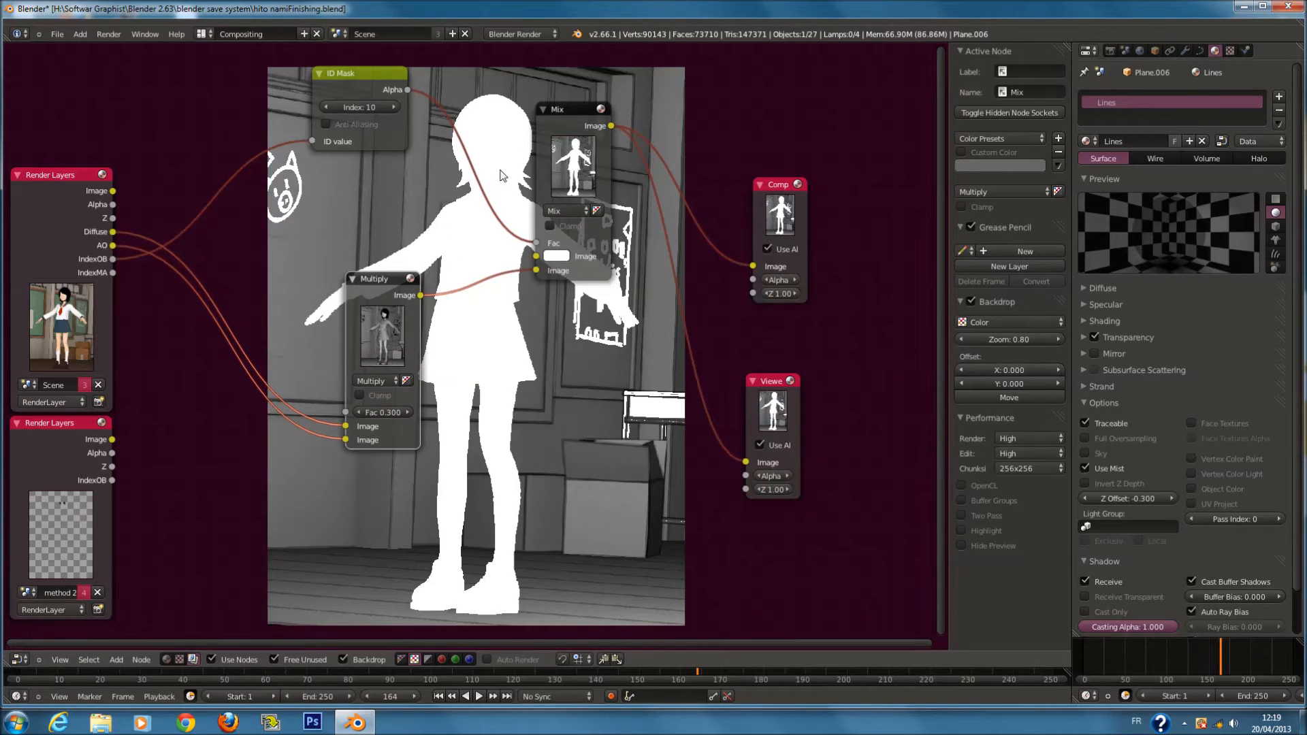
drag(388, 286, 360, 248)
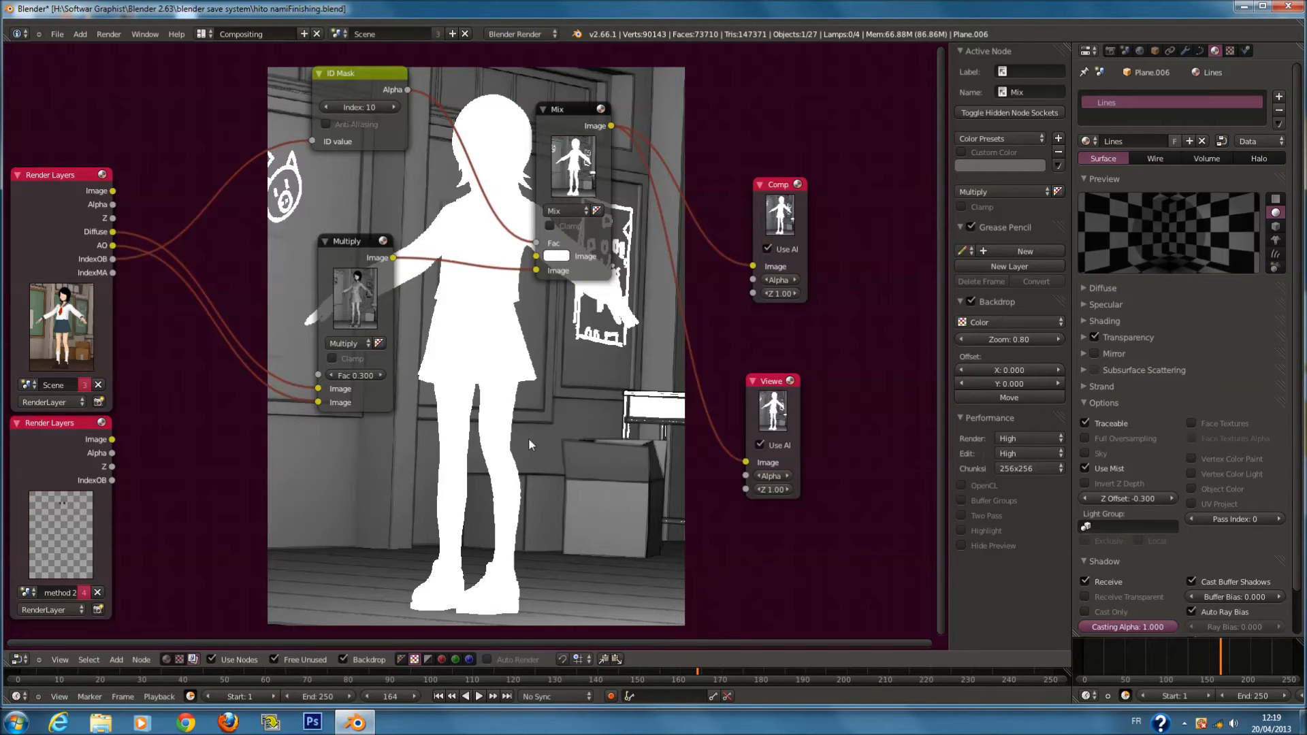
Move the Composite and Viewer nodes farther from the Mix node to make room for another node
middle_drag(552, 324, 548, 325)
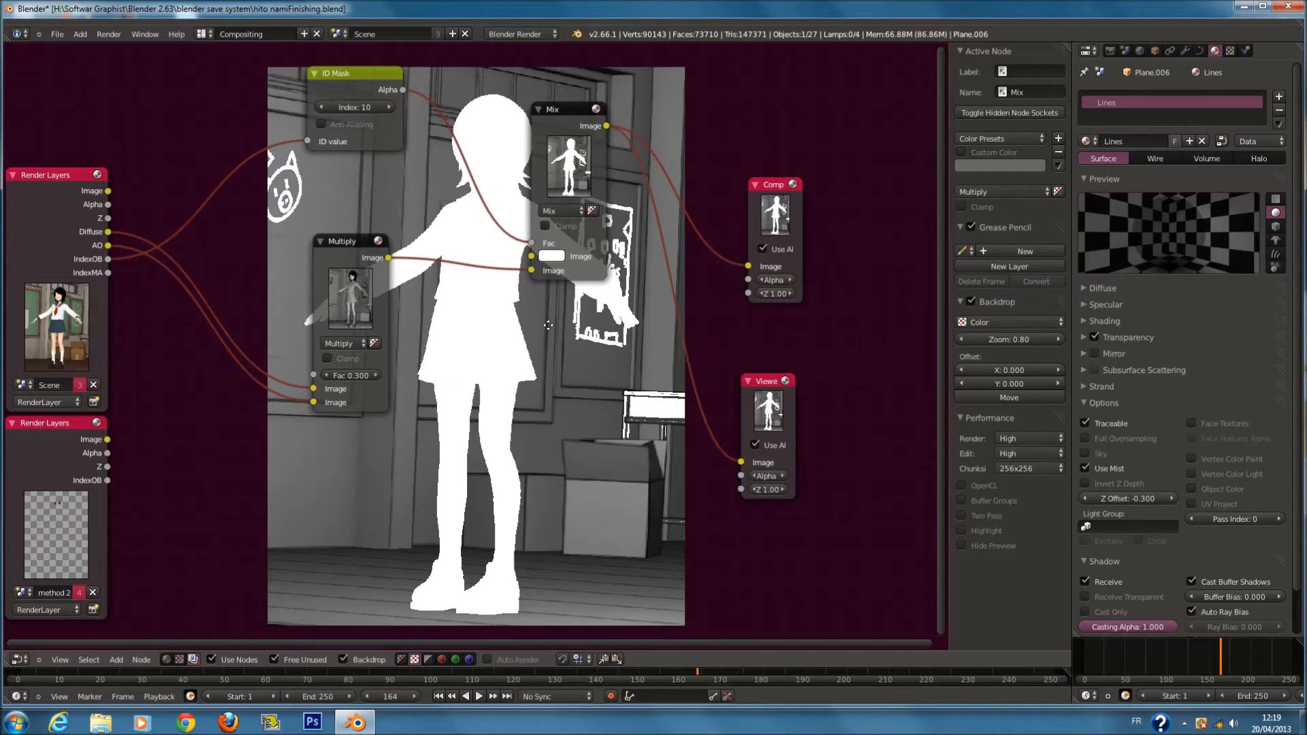
middle_drag(548, 325, 376, 361)
scroll(376, 361, down, 2)
drag(579, 309, 857, 249)
middle_drag(608, 414, 385, 434)
drag(347, 449, 664, 407)
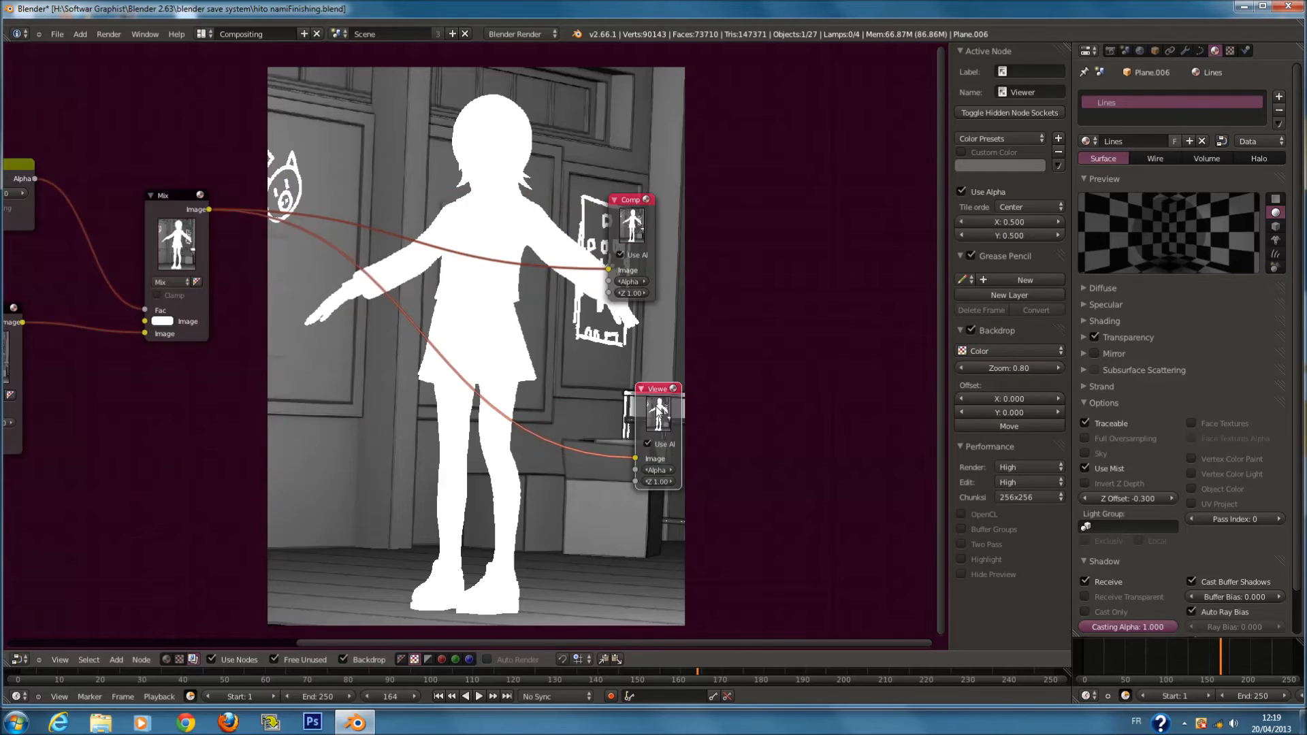
Insert a ColorRamp node between the Mix and Viewer nodes and slide its white stop to about a quarter of the ramp
scroll(663, 407, up, 2)
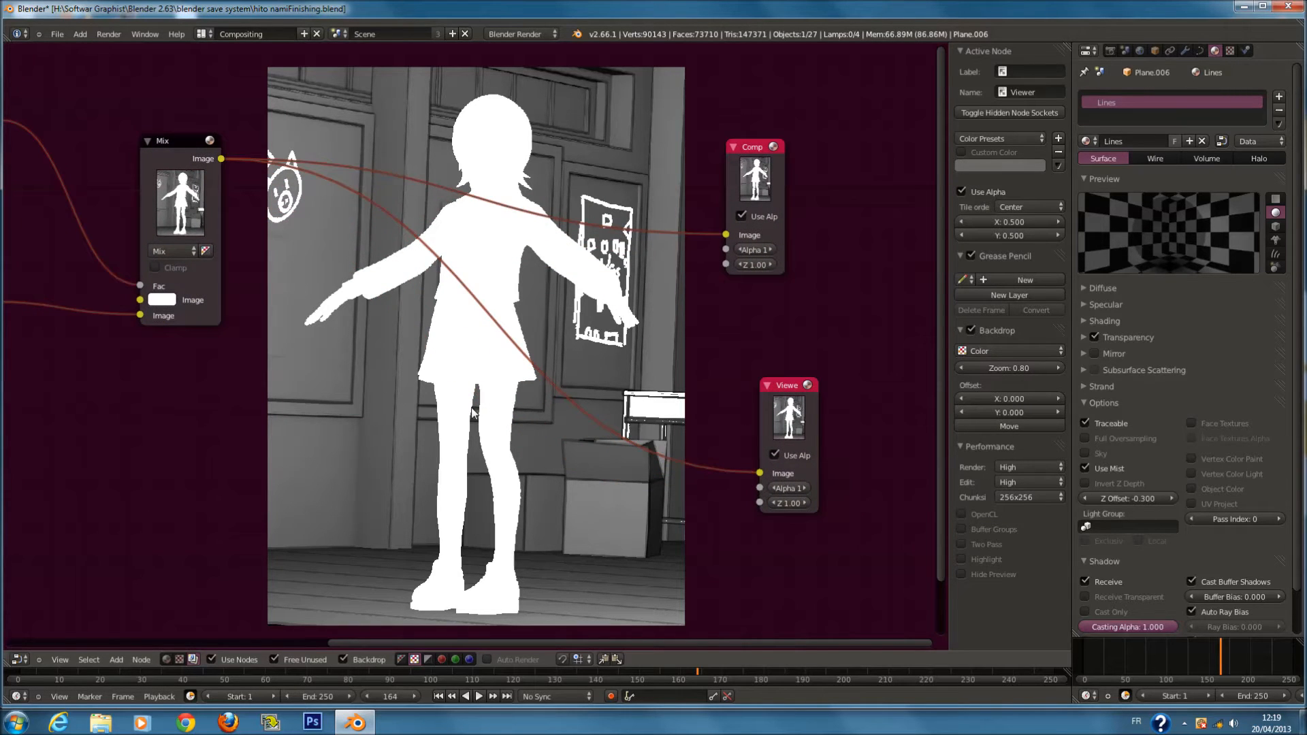
key(shift+a)
mouse_move(471, 409)
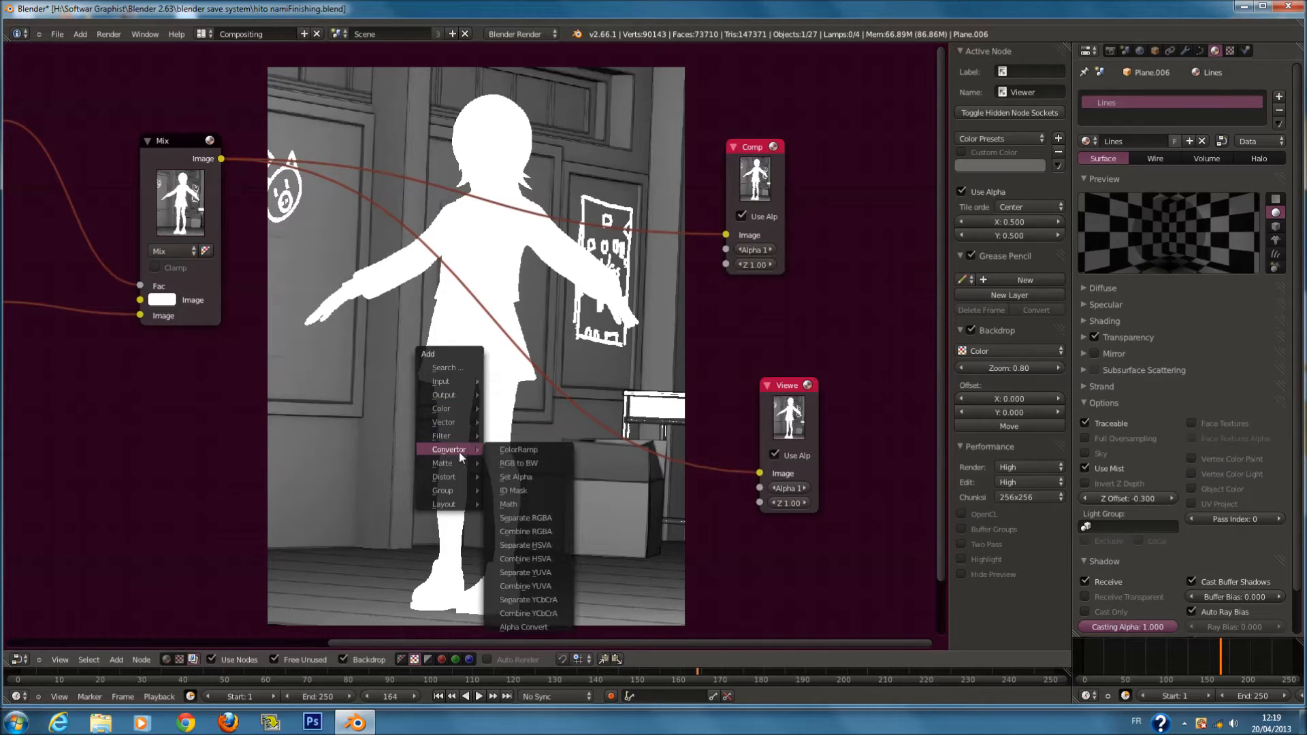
click(517, 463)
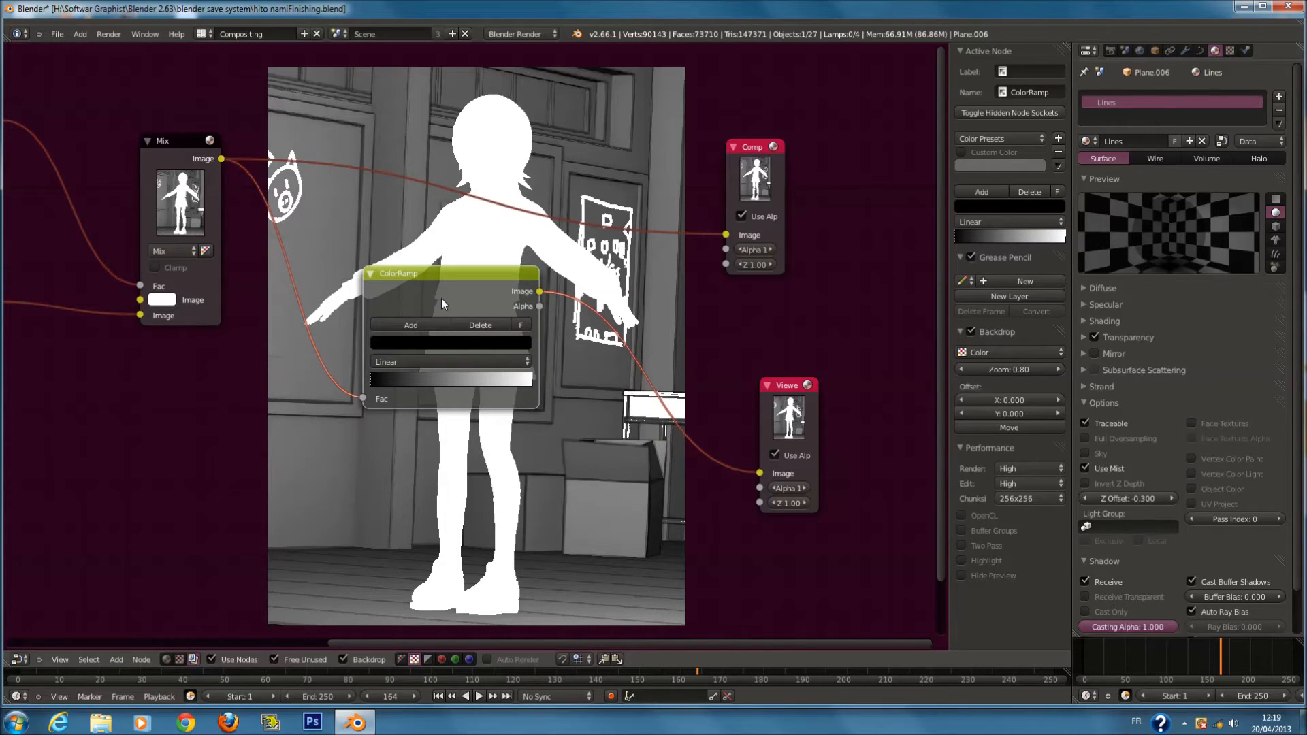
click(531, 379)
drag(531, 378, 414, 389)
Try Constant interpolation on the ColorRamp and switch it back to Linear
click(406, 366)
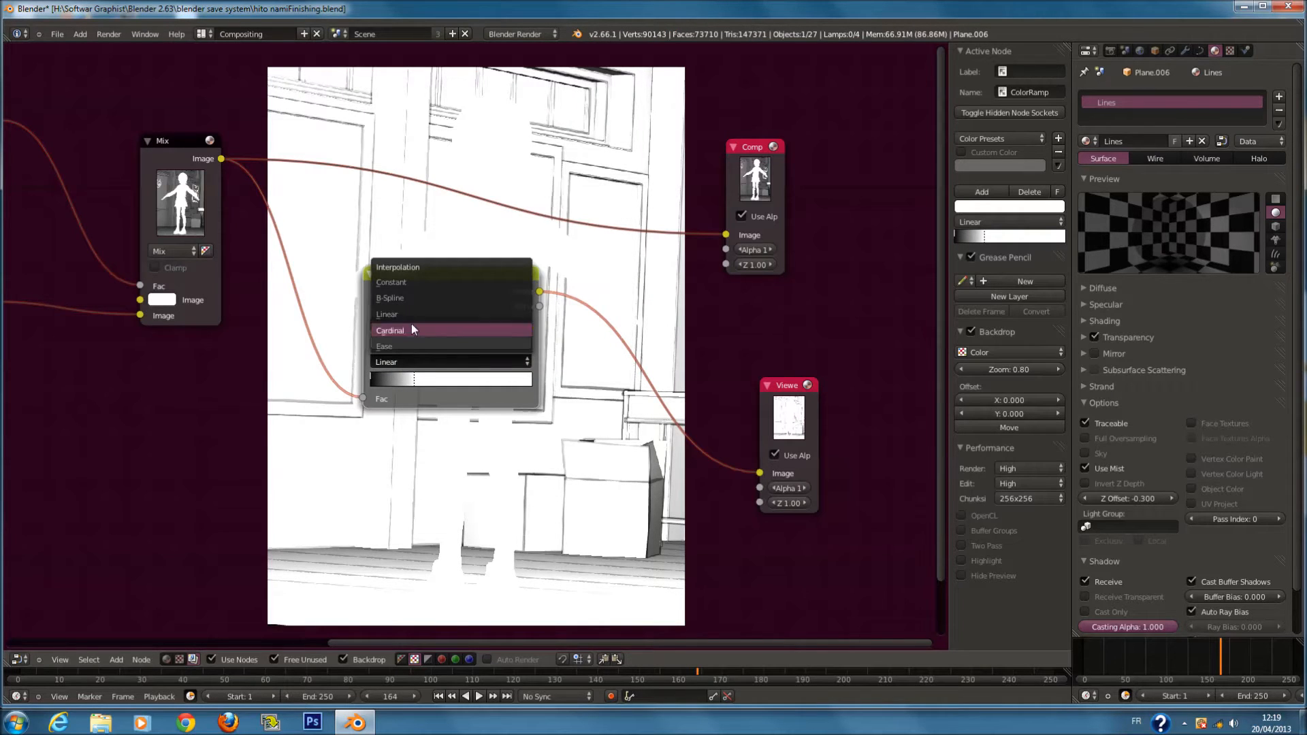
click(415, 278)
click(427, 363)
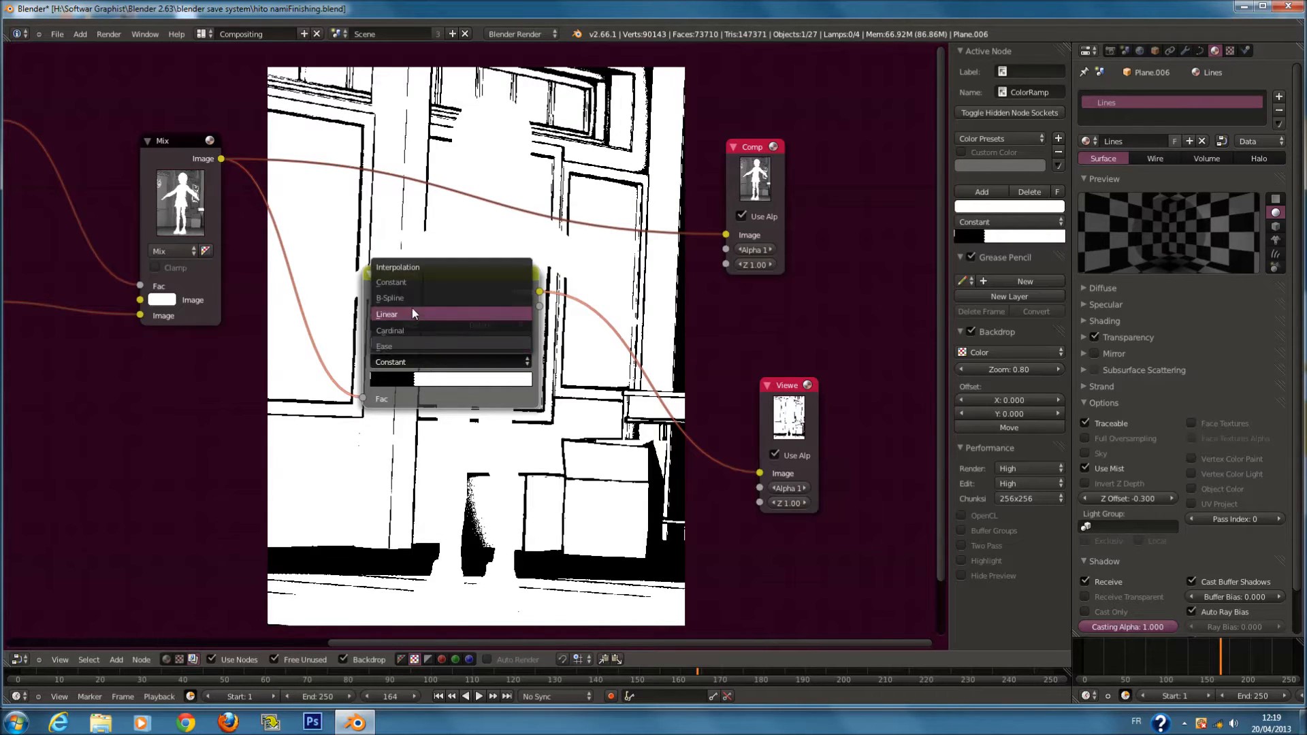
click(415, 314)
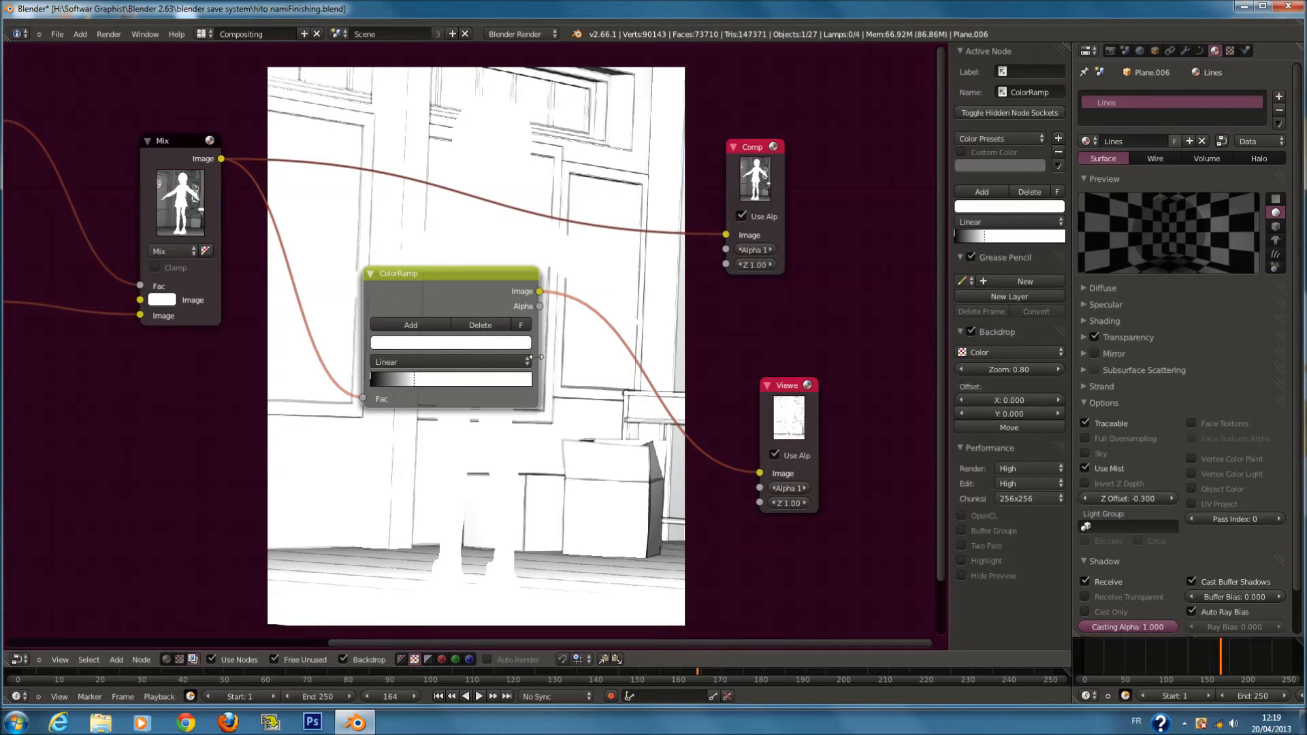
Connect the ColorRamp's image output to the Composite node and save over hito namiFinishing.blend
scroll(537, 355, down, 2)
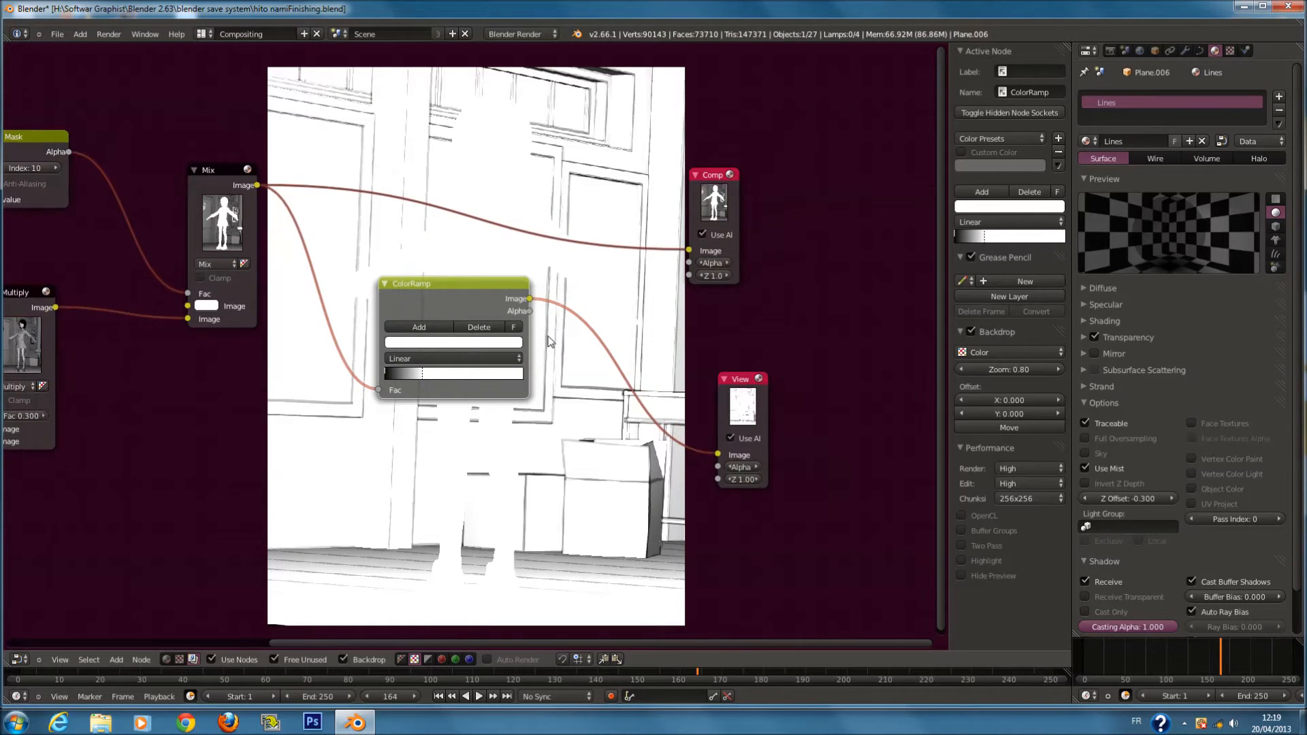
key(a)
key(a)
key(a)
middle_drag(662, 289, 542, 375)
drag(410, 381, 568, 333)
key(ctrl+s)
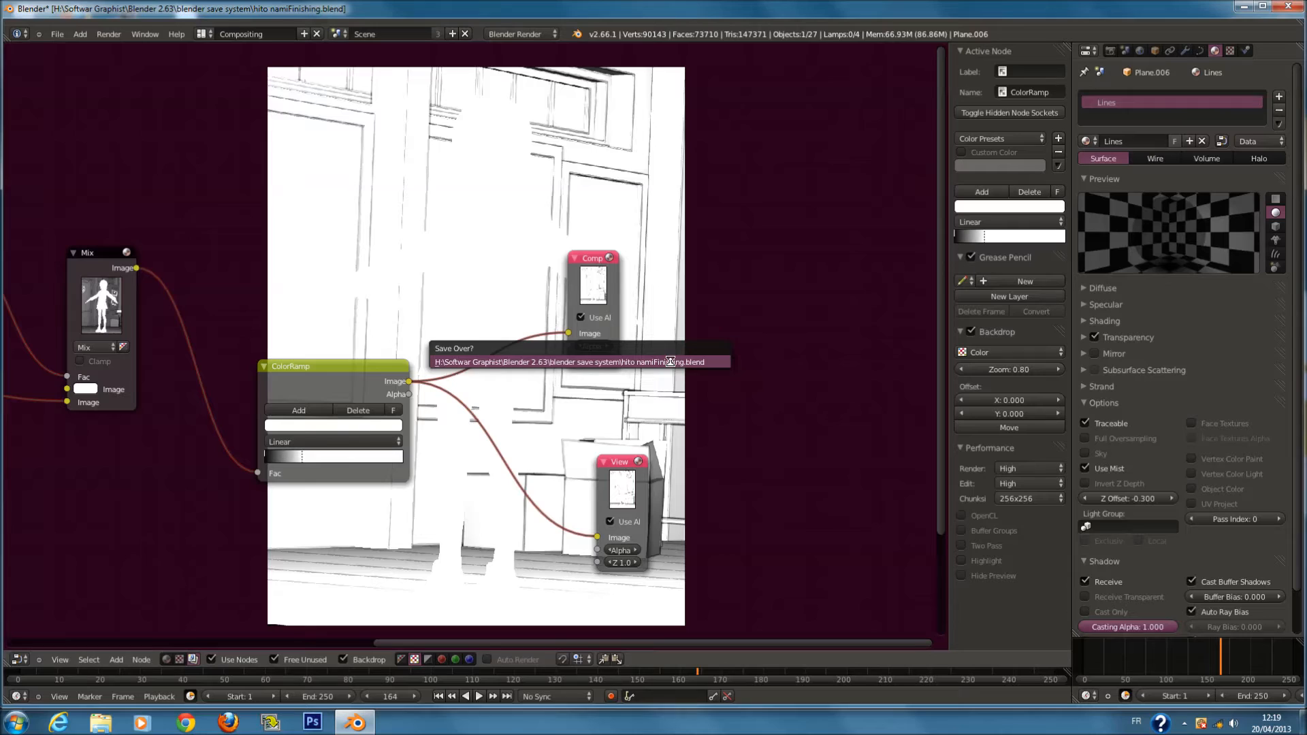
click(671, 361)
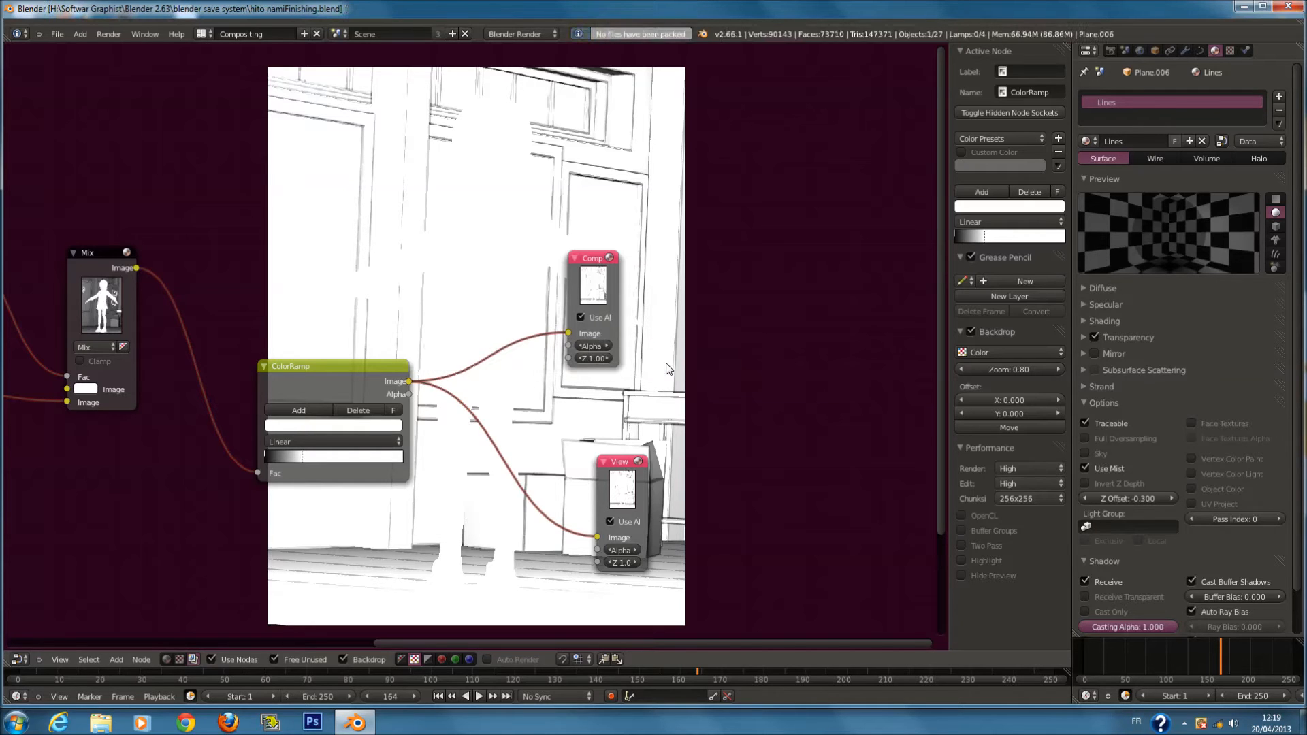
Move the Composite and Viewer nodes away from the ColorRamp, stacking them one above the other
drag(605, 297, 756, 297)
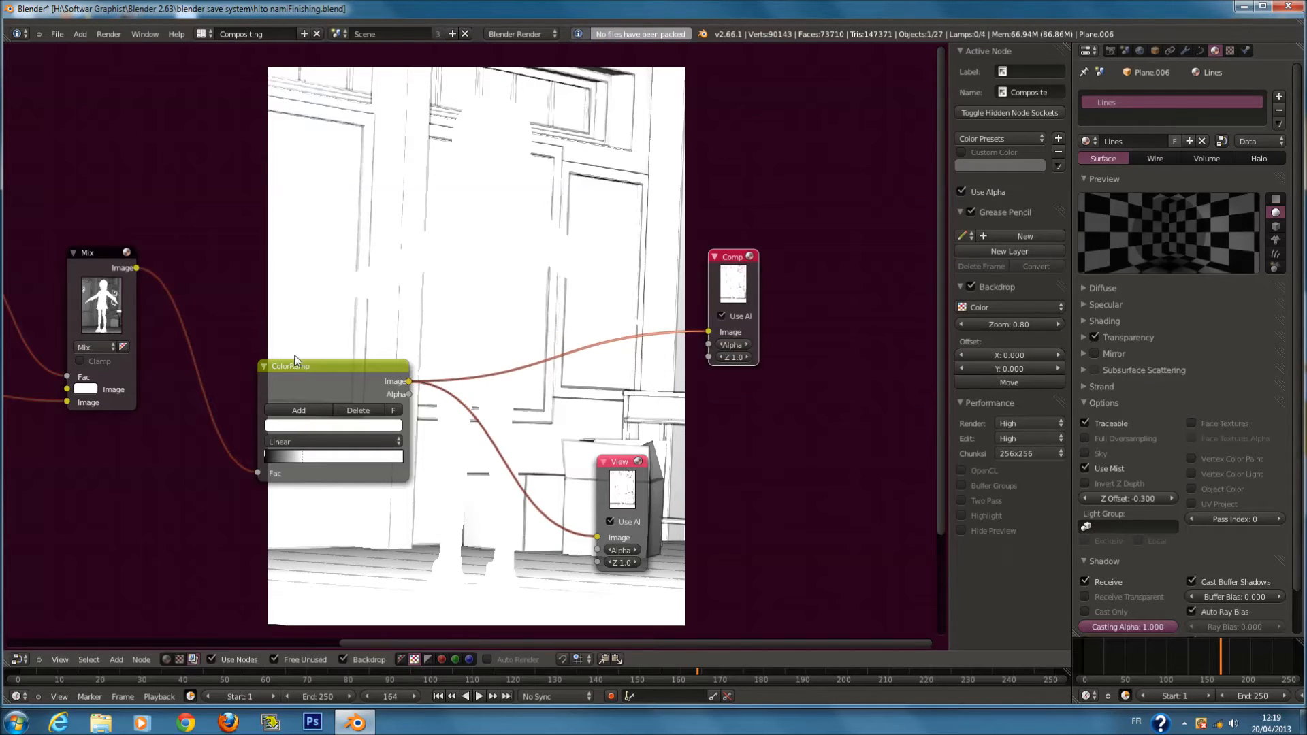
scroll(363, 356, down, 3)
middle_drag(363, 356, 427, 350)
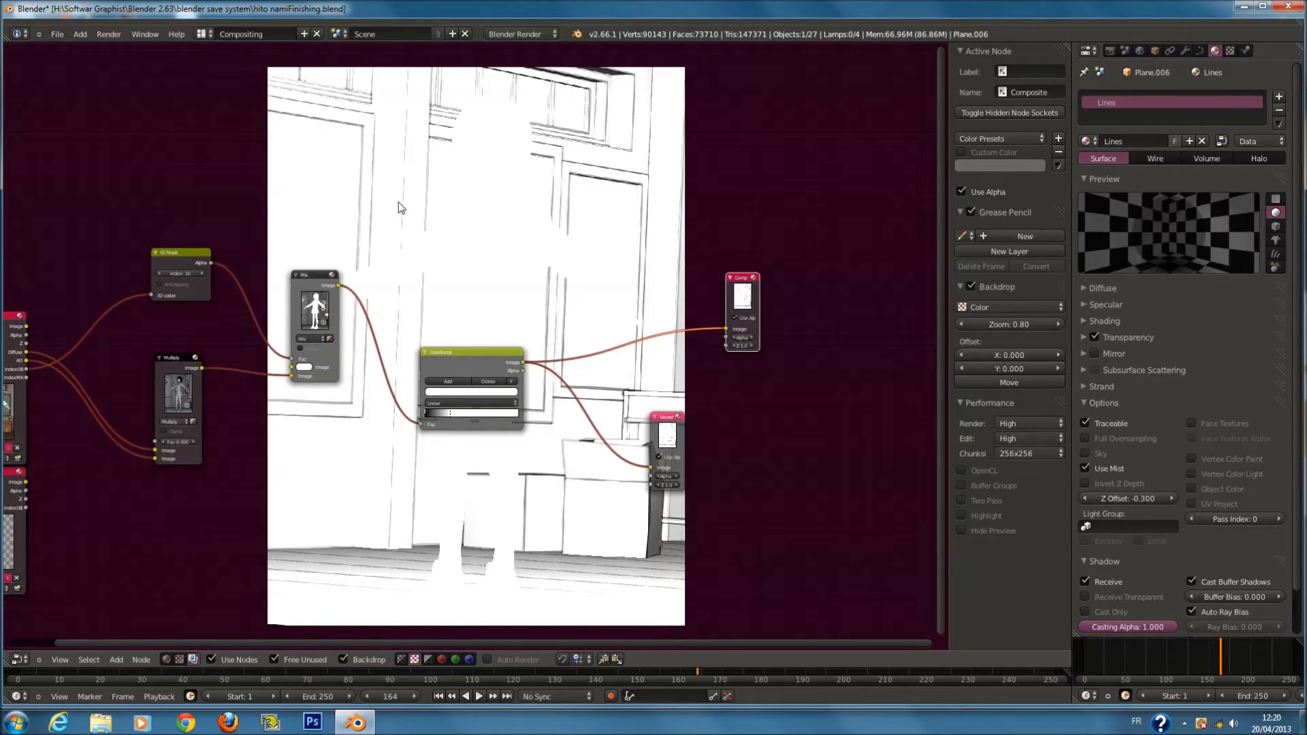
drag(680, 442, 761, 406)
scroll(627, 338, up, 1)
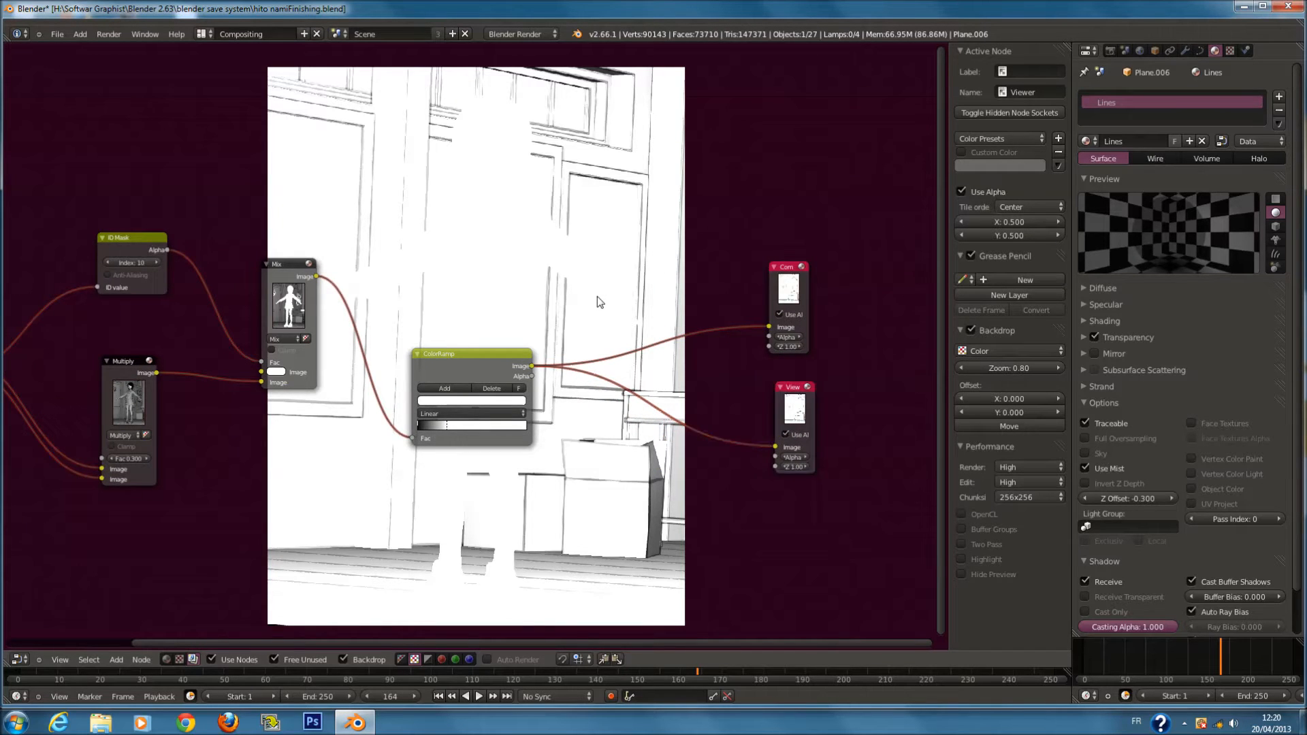
Browse the categories of nodes that can be added to the compositing tree, including Color, Matte, Distort and Input
middle_drag(582, 277, 589, 308)
key(shift+a)
mouse_move(544, 294)
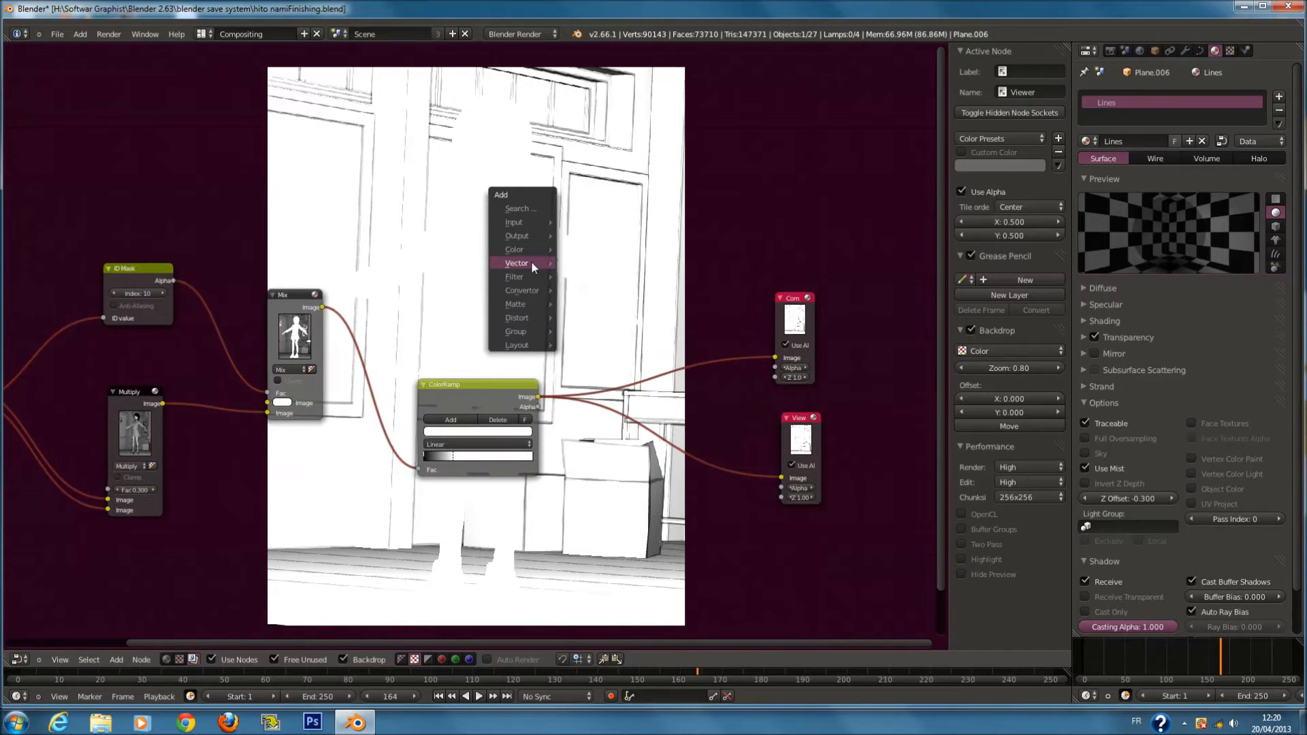
mouse_move(538, 251)
mouse_move(524, 249)
mouse_move(517, 304)
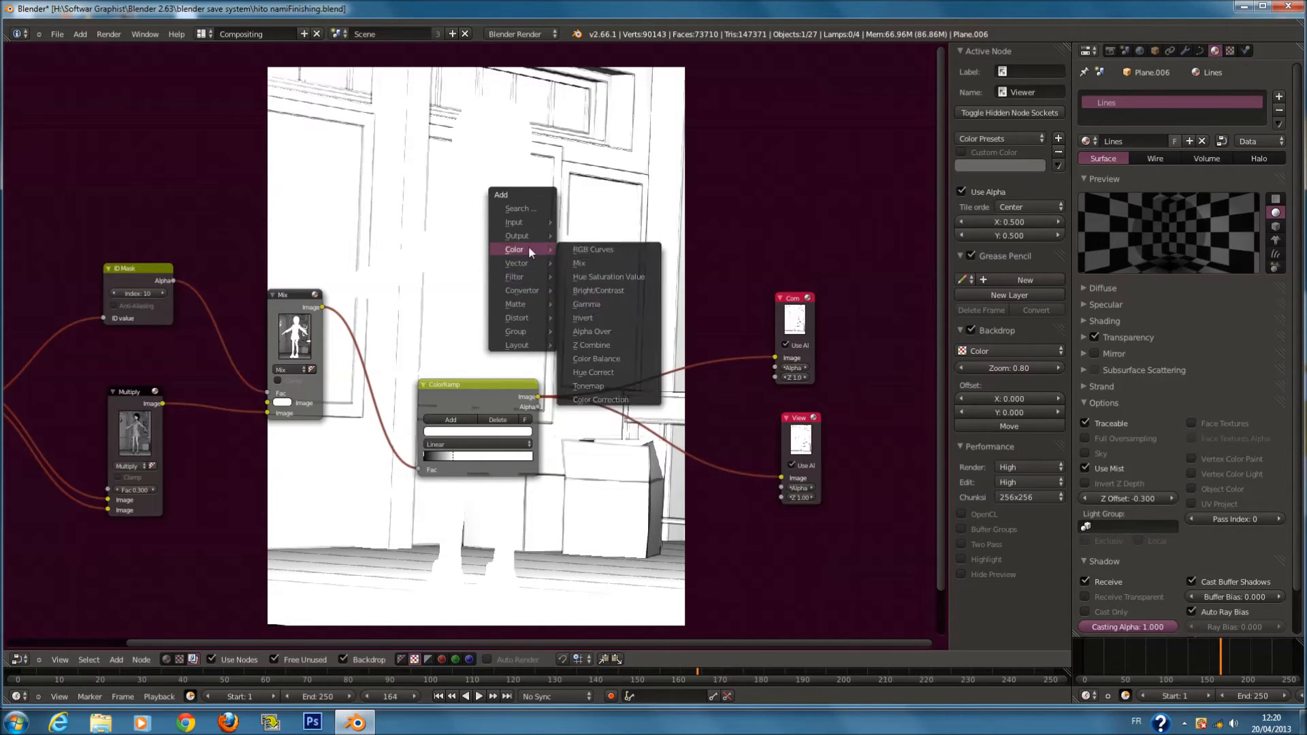
mouse_move(531, 222)
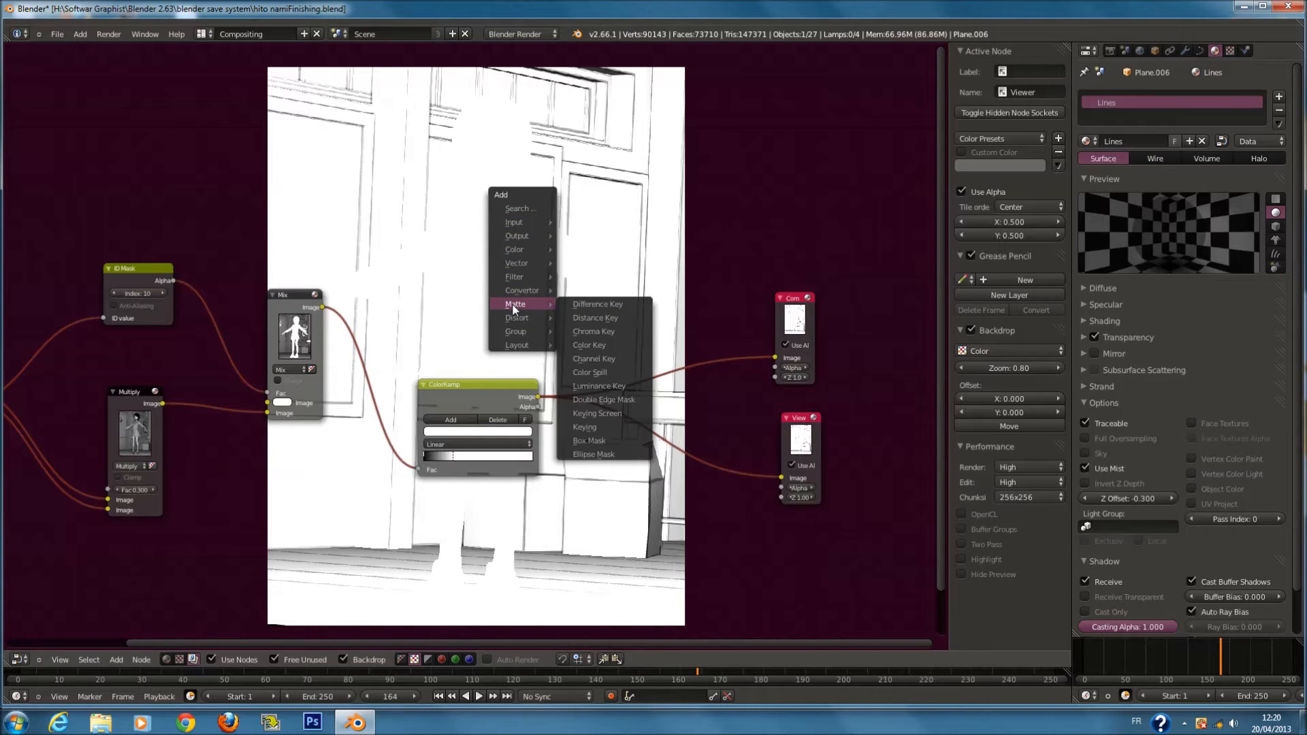
mouse_move(519, 274)
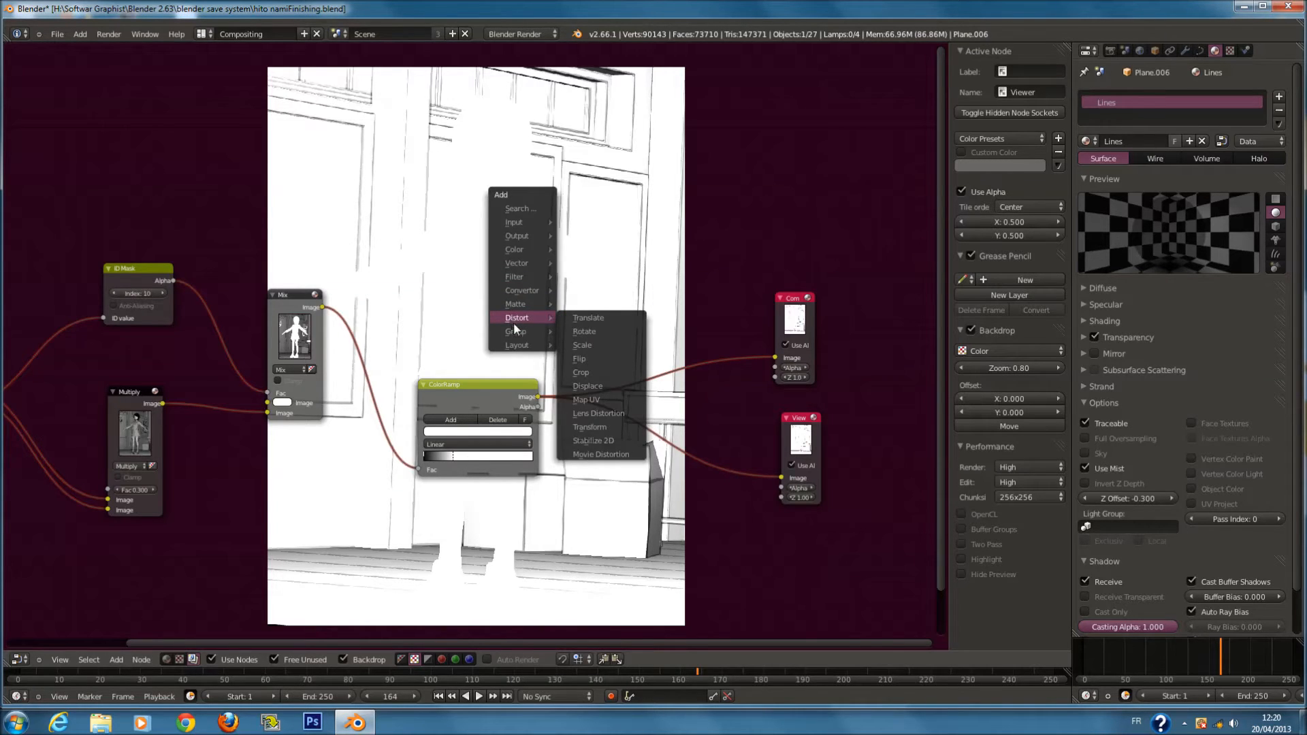
mouse_move(522, 347)
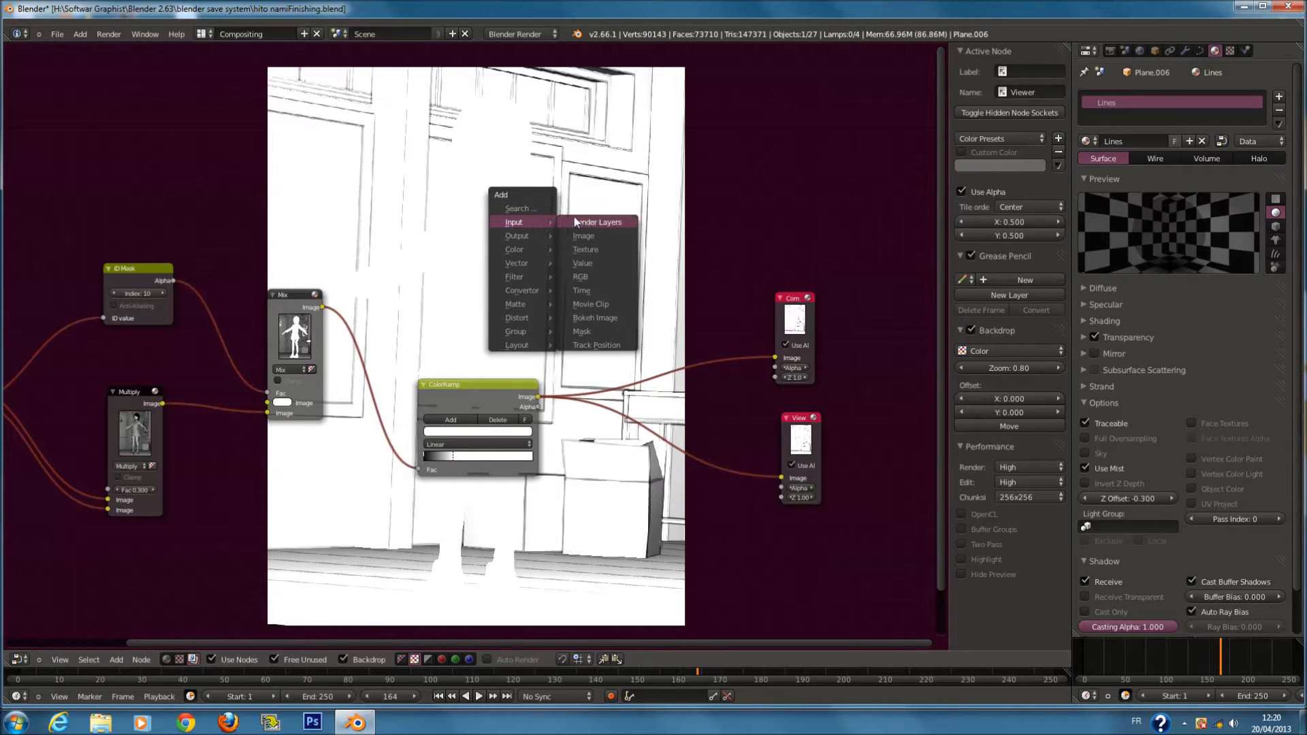
Add a Texture node in place of a new Image node and position it above the ColorRamp node
click(603, 238)
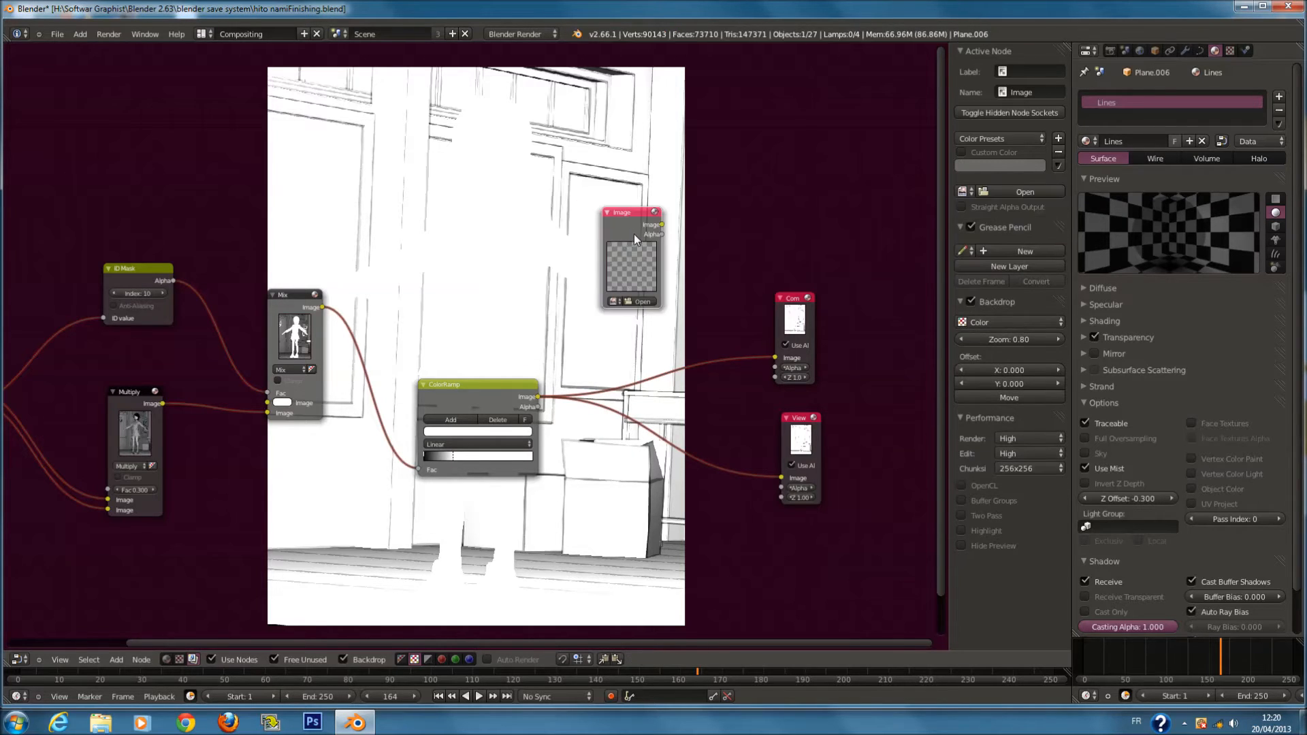
click(524, 295)
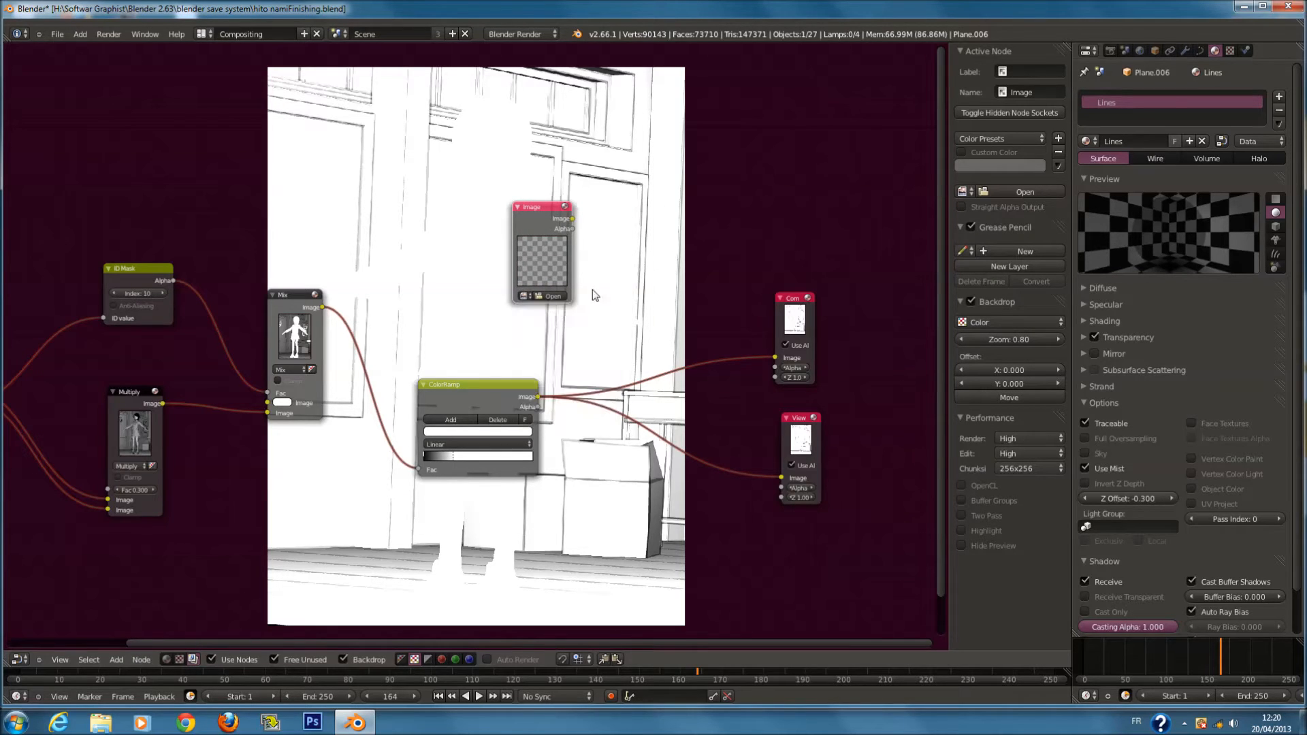
key(shift+a)
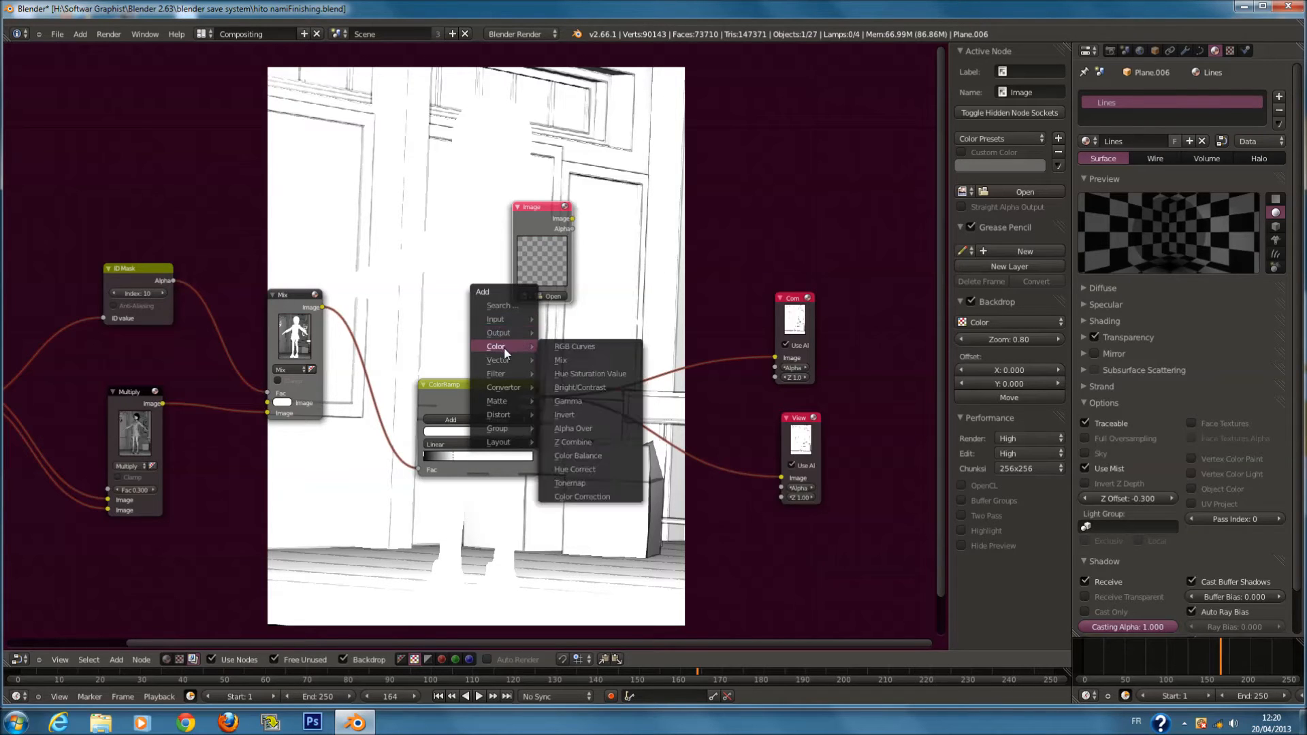
click(507, 306)
text(TE)
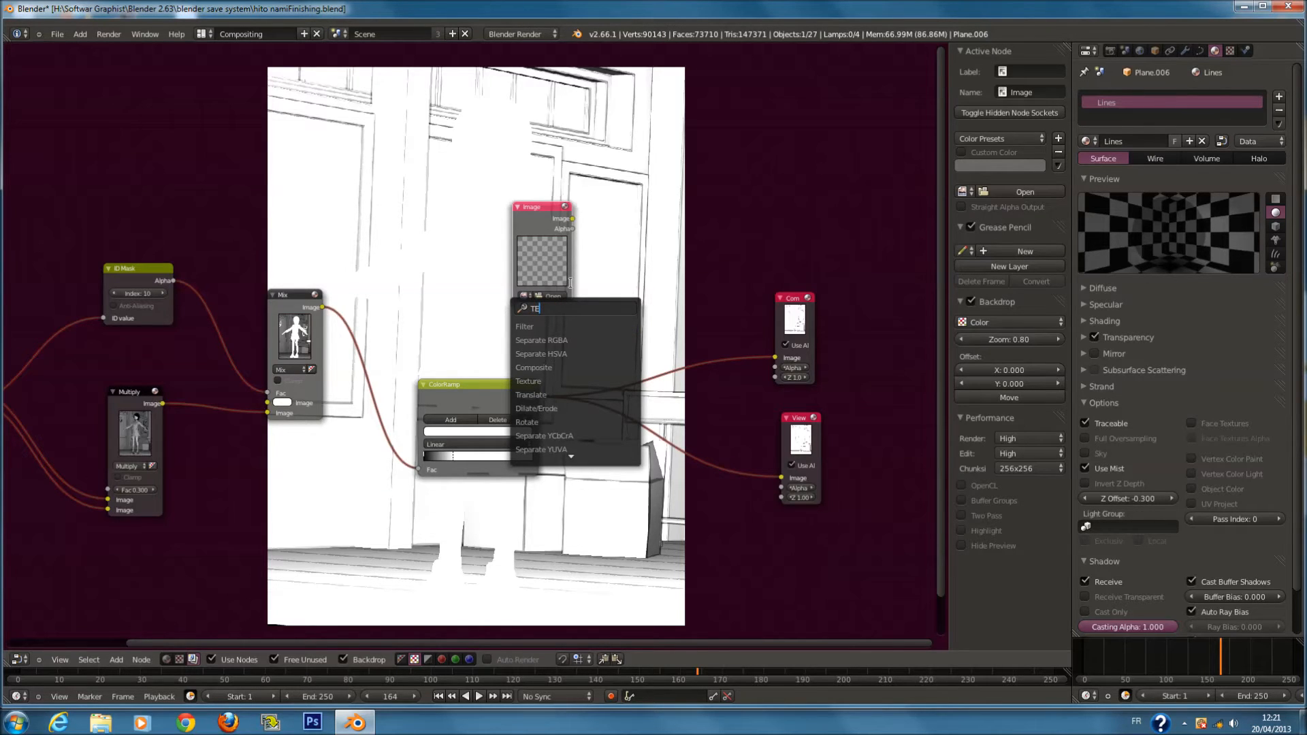
text(X)
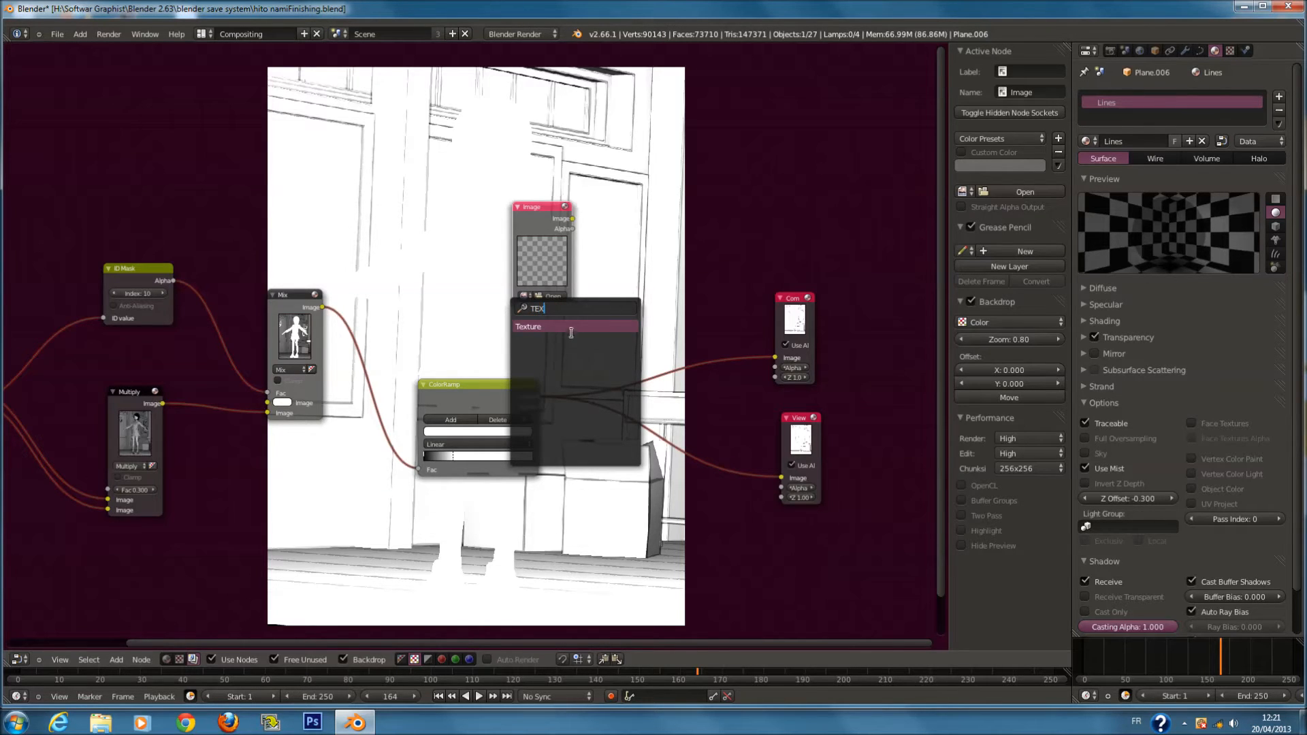
key(Return)
key(x)
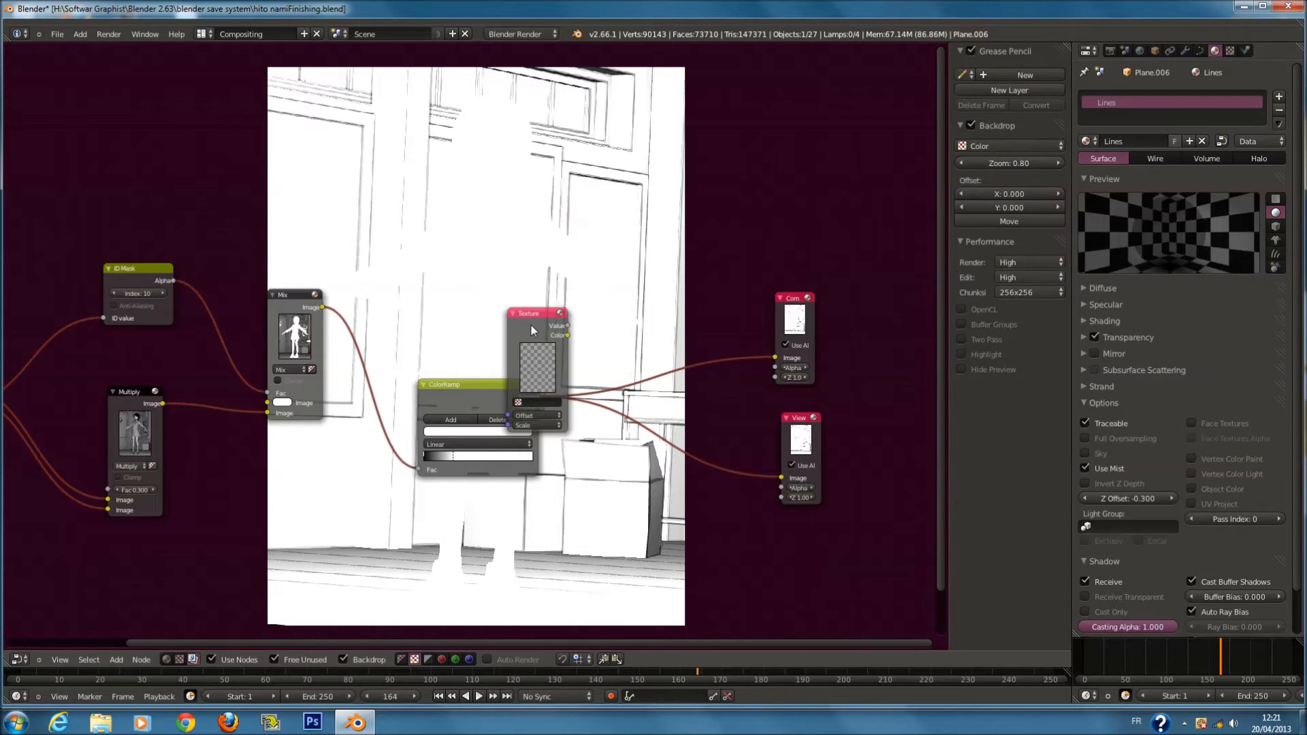
drag(529, 324, 485, 223)
Assign the distort texture to the Texture node
scroll(480, 293, up, 3)
click(480, 278)
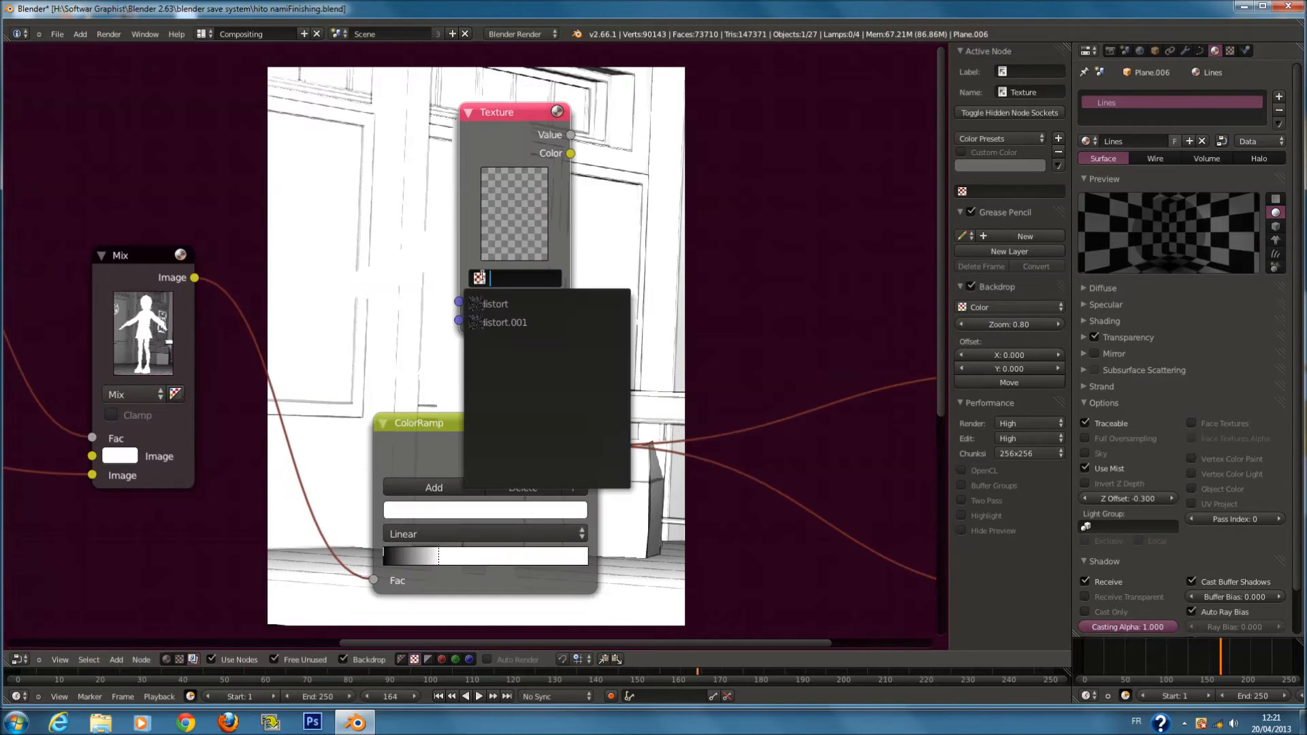
click(533, 301)
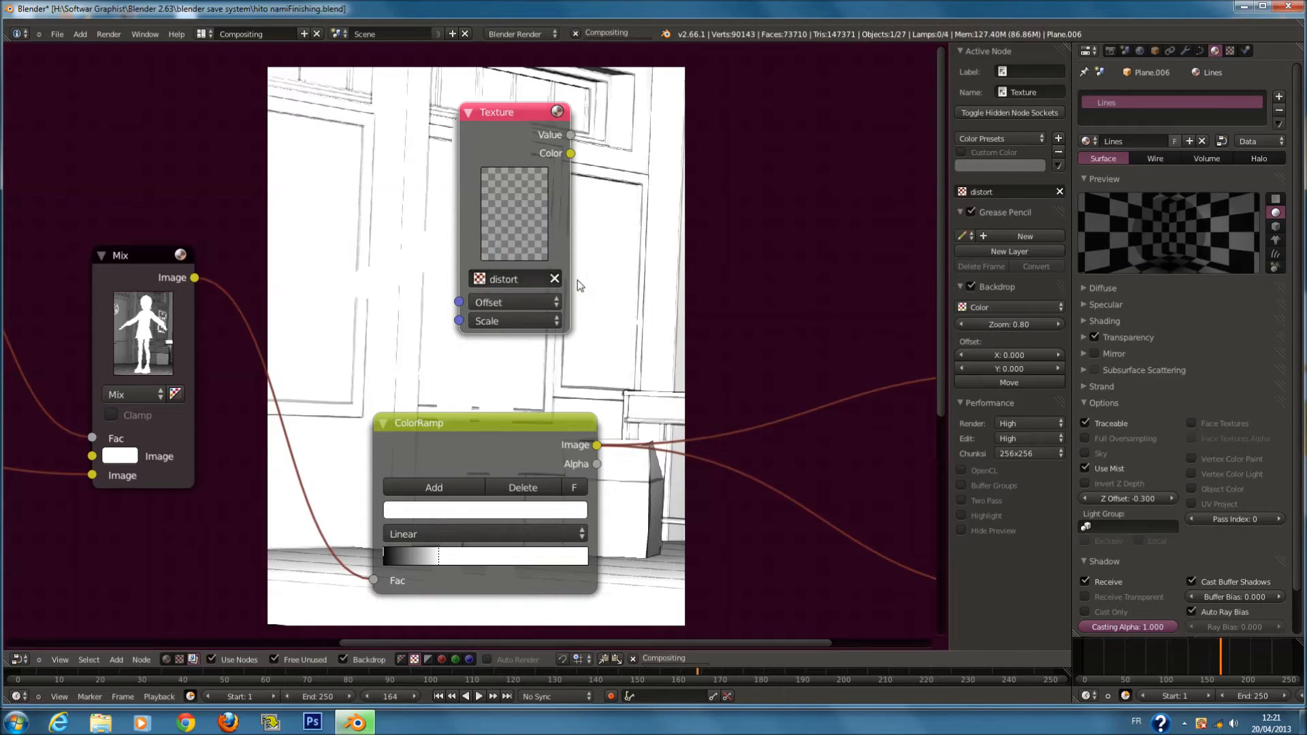
Load the distort texture into the first texture slot of the Lines material and review its Clouds, mapping and influence settings
scroll(577, 279, up, 1)
scroll(578, 275, up, 2)
scroll(577, 275, down, 1)
scroll(612, 283, up, 2)
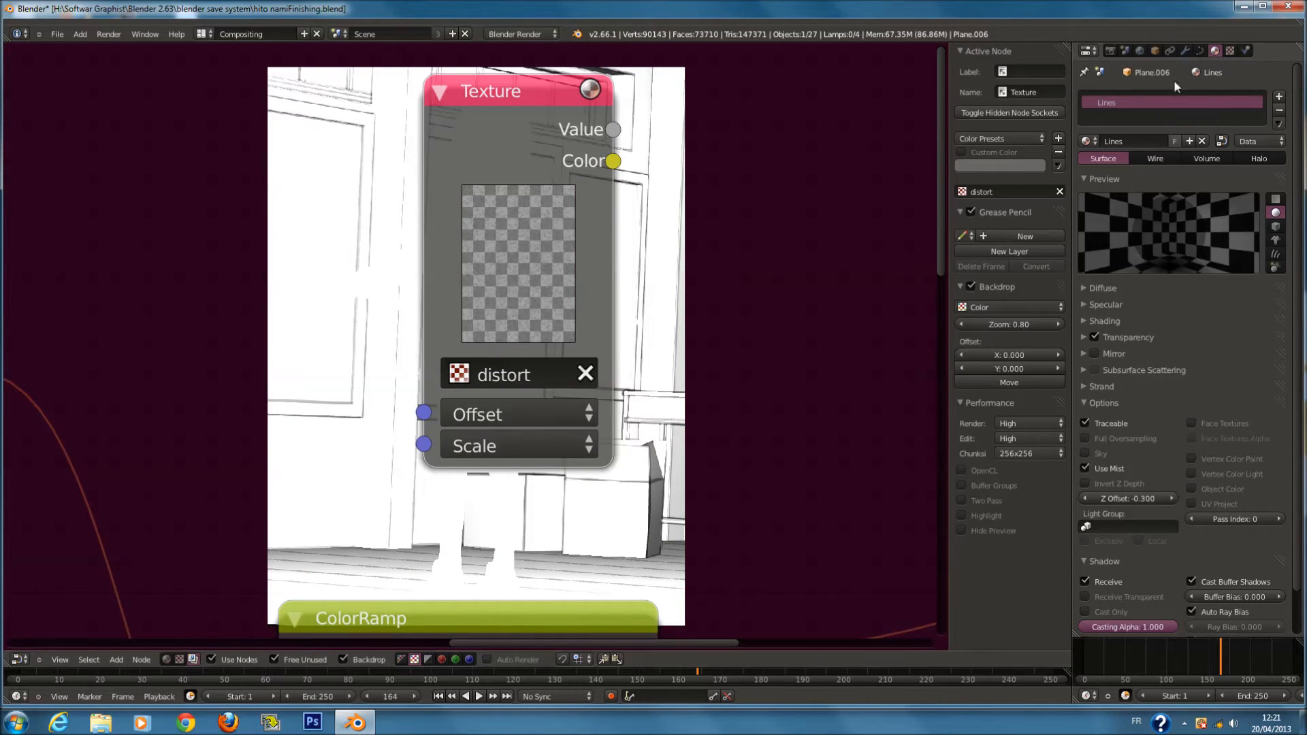
click(1229, 51)
click(1088, 194)
click(1088, 194)
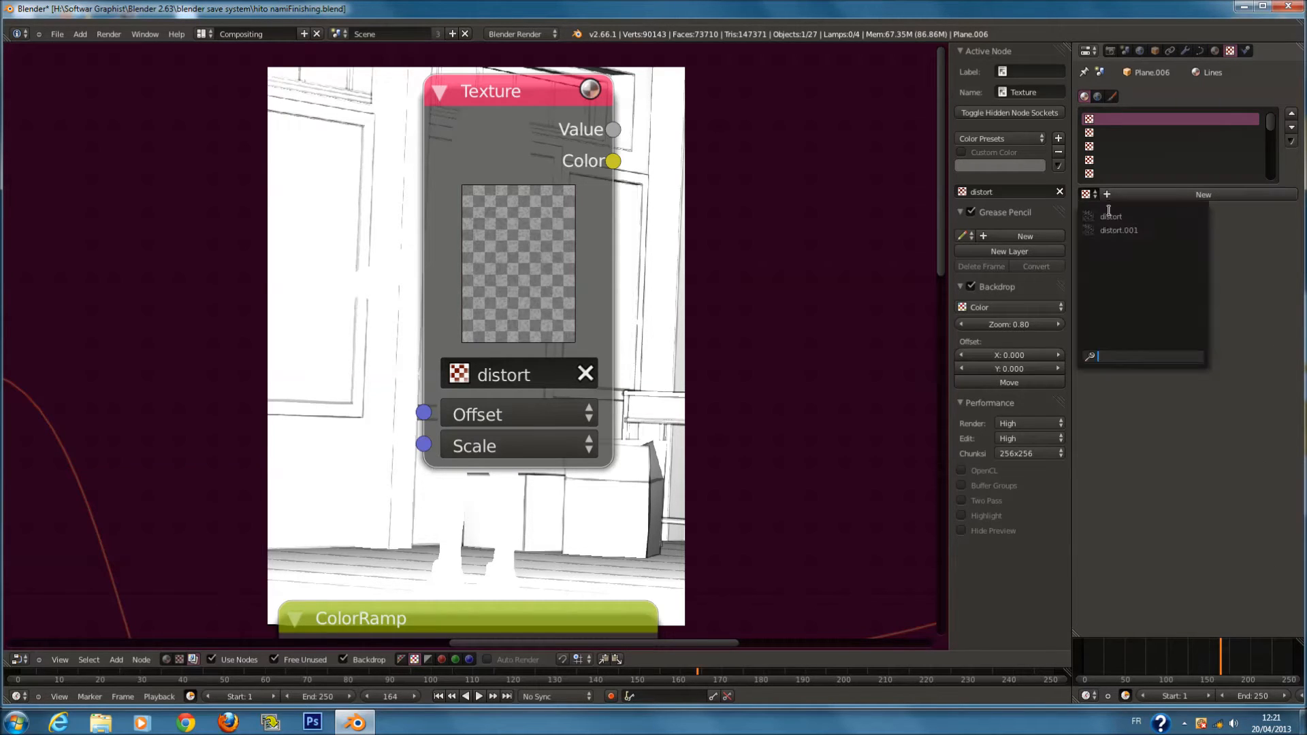
click(1119, 215)
scroll(1229, 409, down, 5)
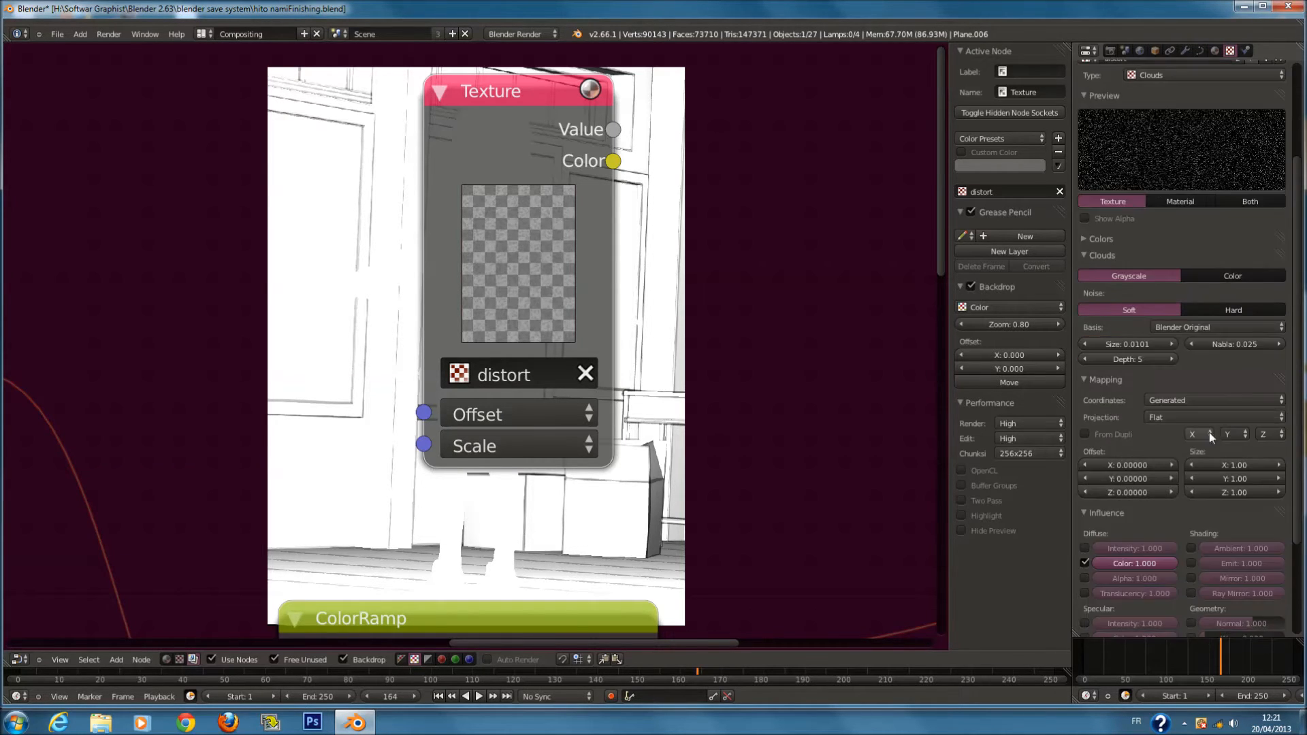
scroll(1202, 436, down, 5)
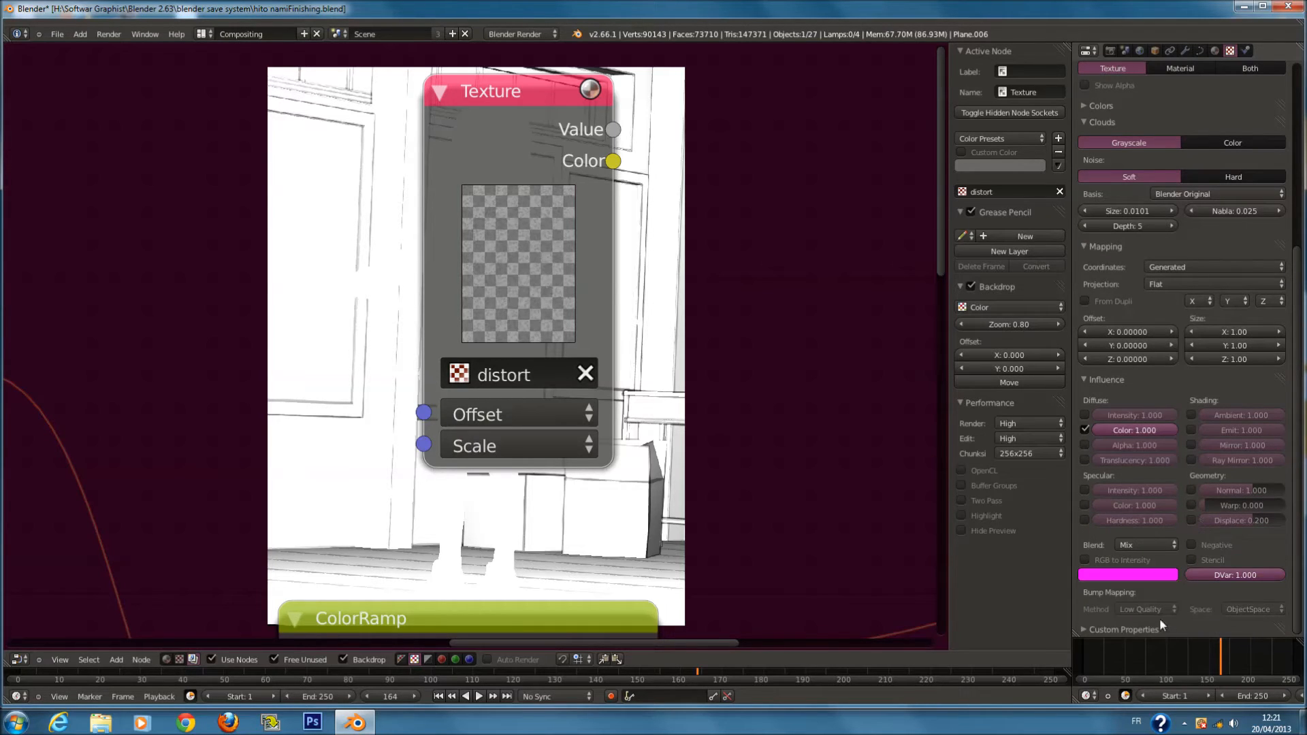
scroll(1190, 517, up, 10)
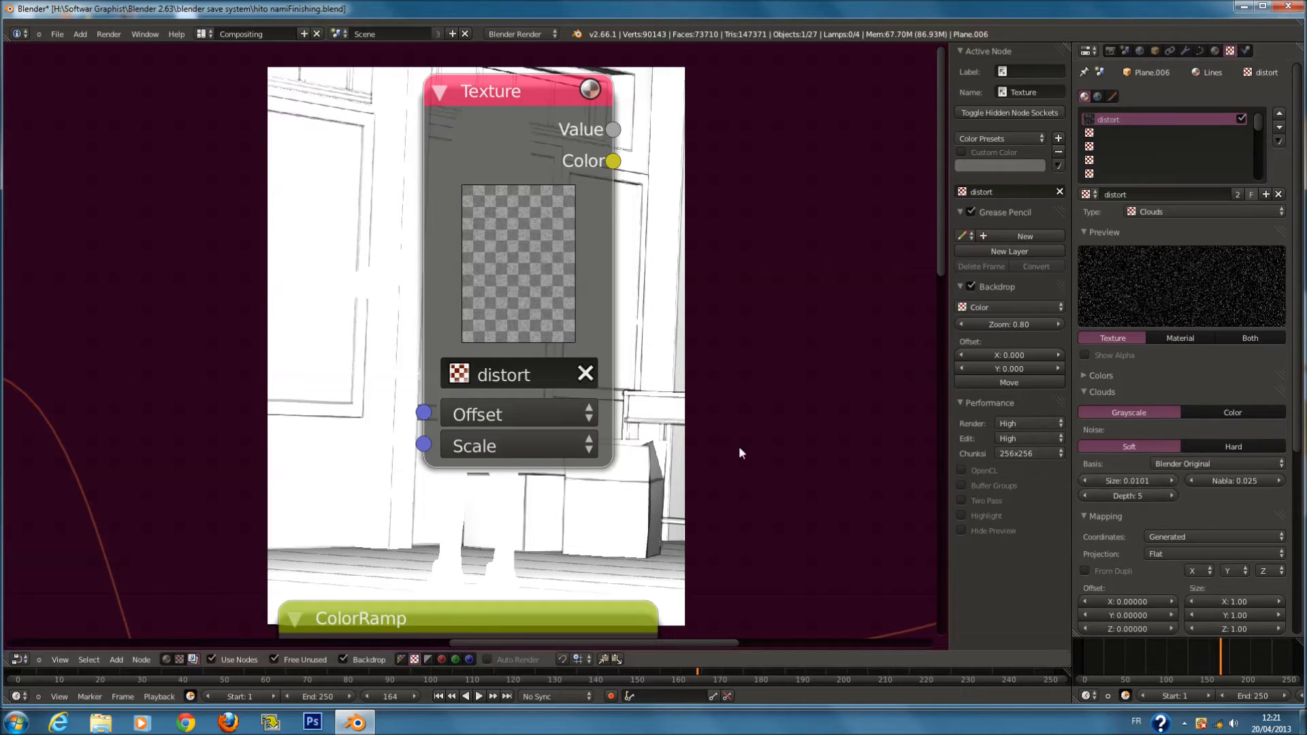
Add a Scale node to the compositing node tree and place it beside the Texture node
scroll(713, 433, down, 5)
scroll(622, 383, up, 3)
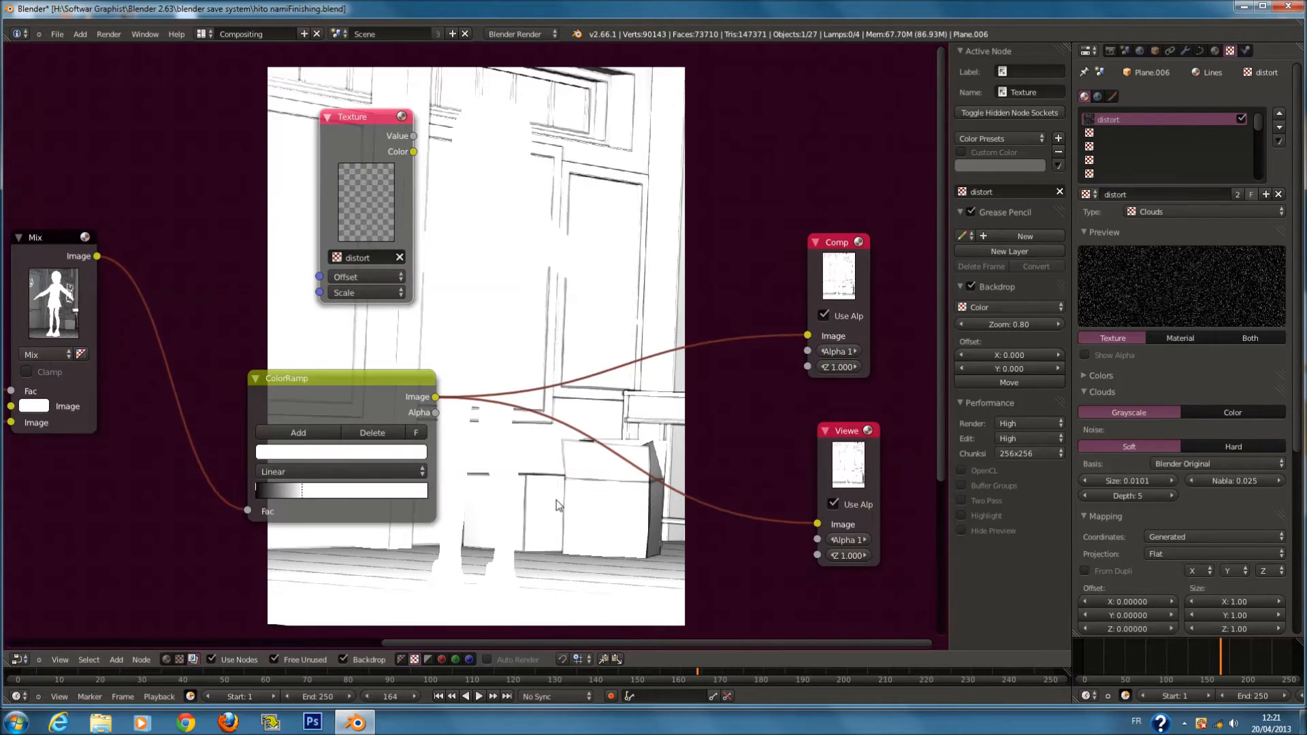
key(shift+a)
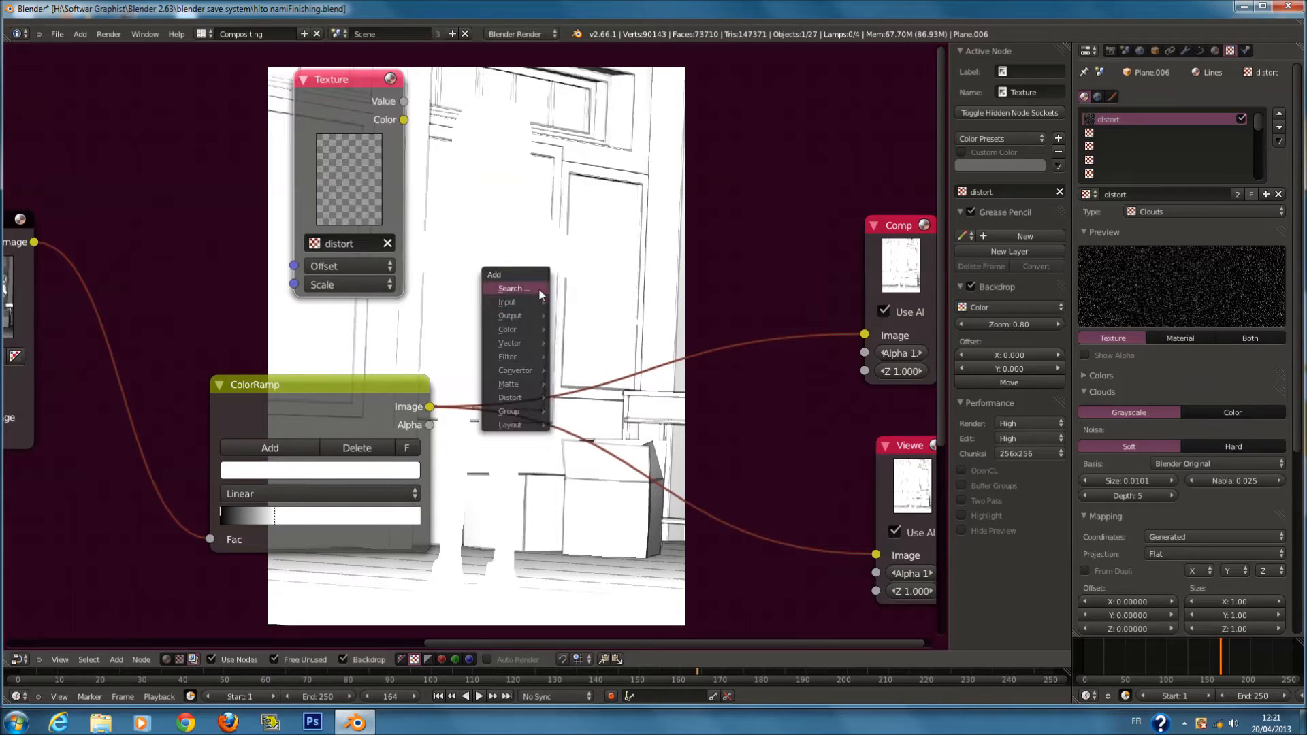
text(sCAL)
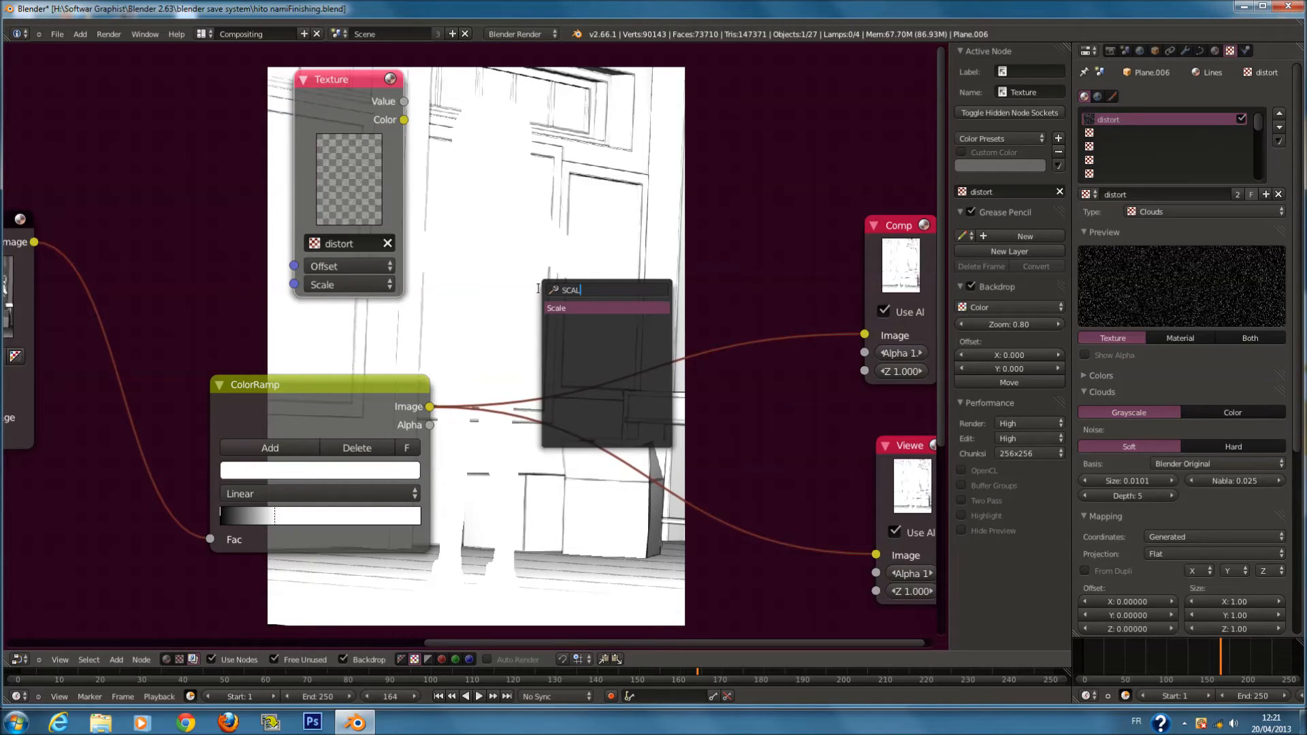
click(609, 308)
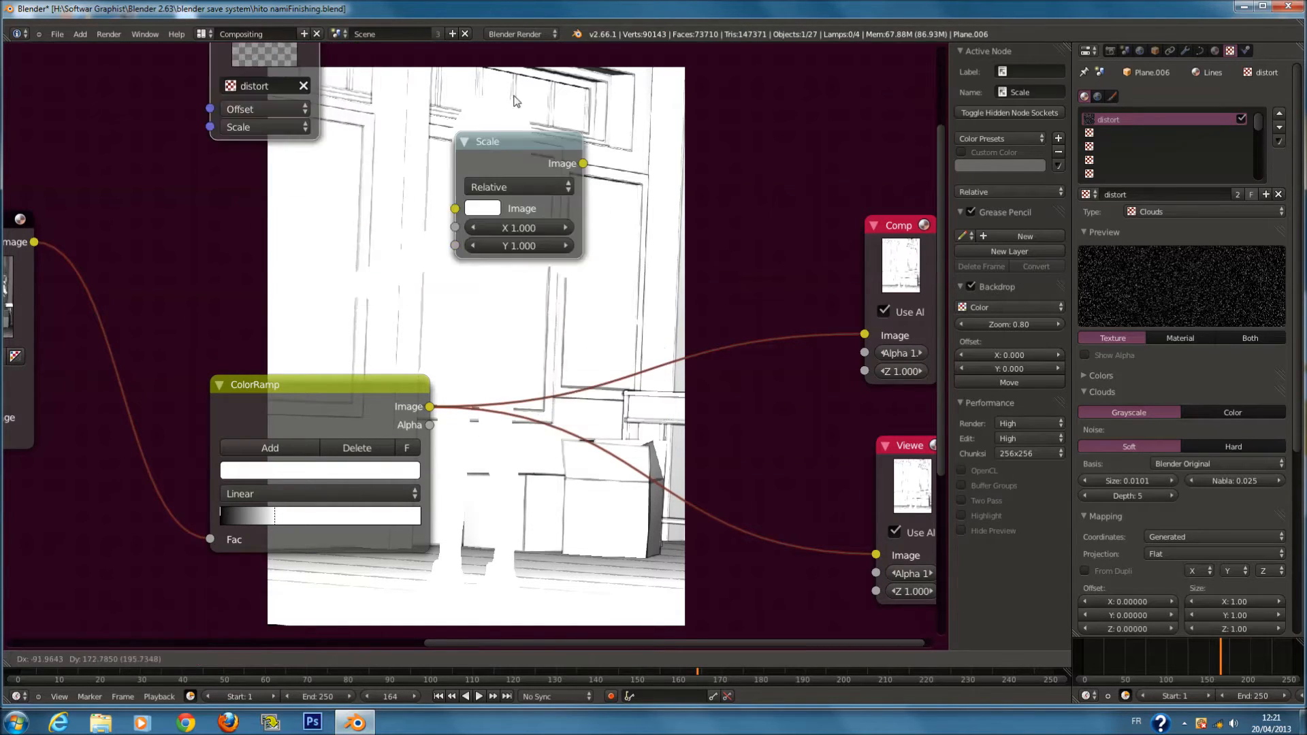
scroll(499, 168, down, 1)
middle_drag(476, 130, 502, 187)
Reposition the Texture node and link its Color output through the Scale node's Image input into the Viewer
drag(335, 94, 332, 194)
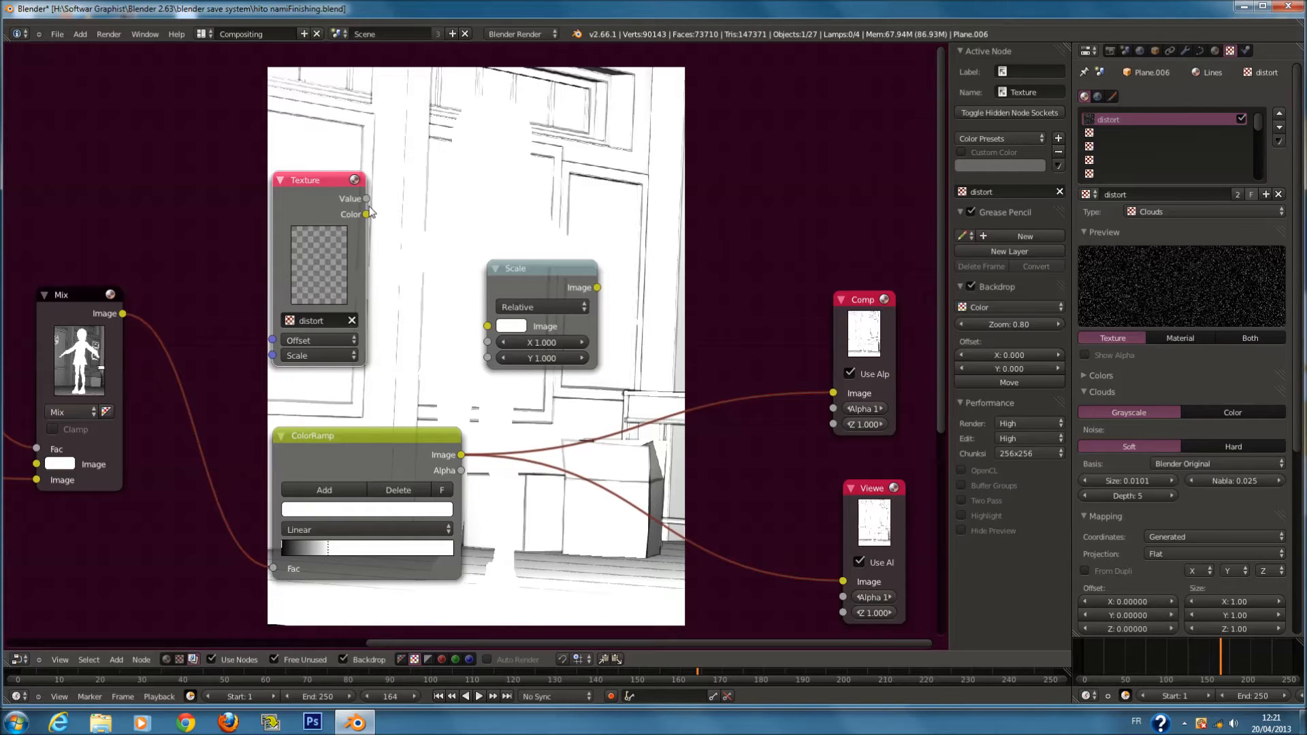
key(g)
click(416, 214)
drag(414, 223, 483, 322)
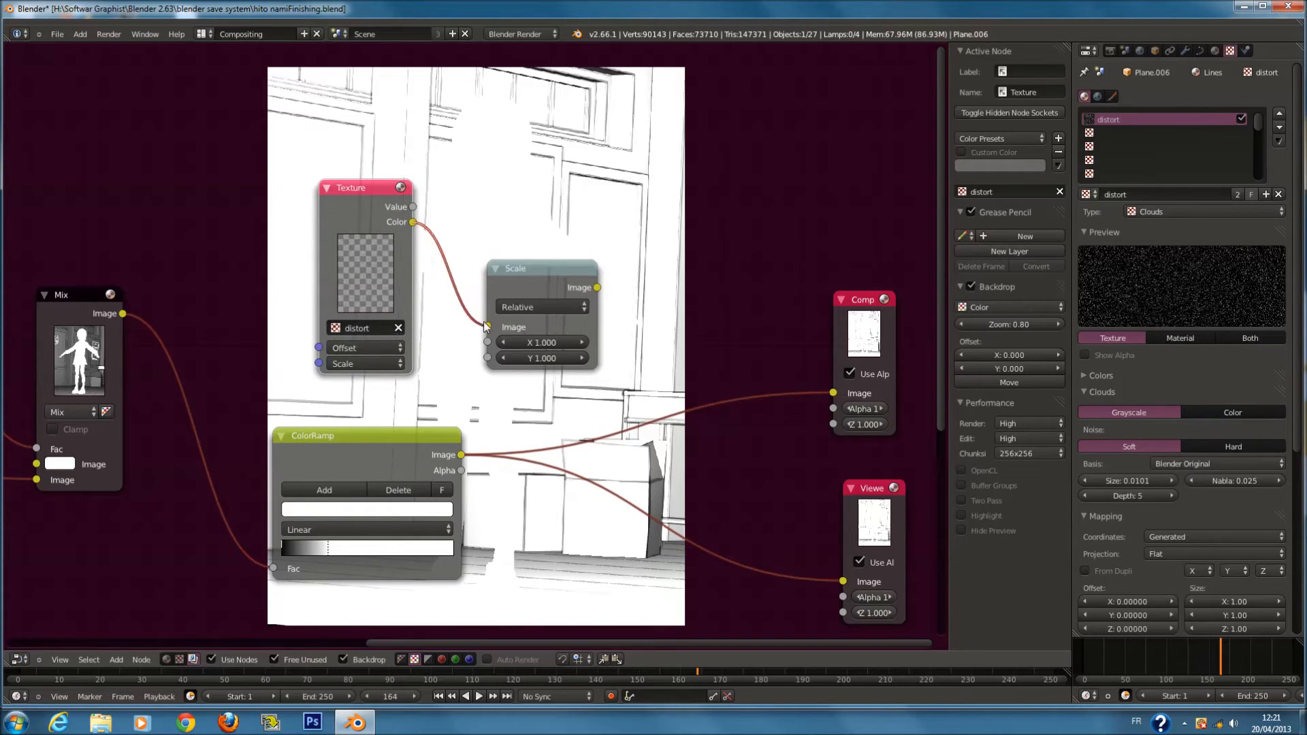
drag(597, 287, 843, 582)
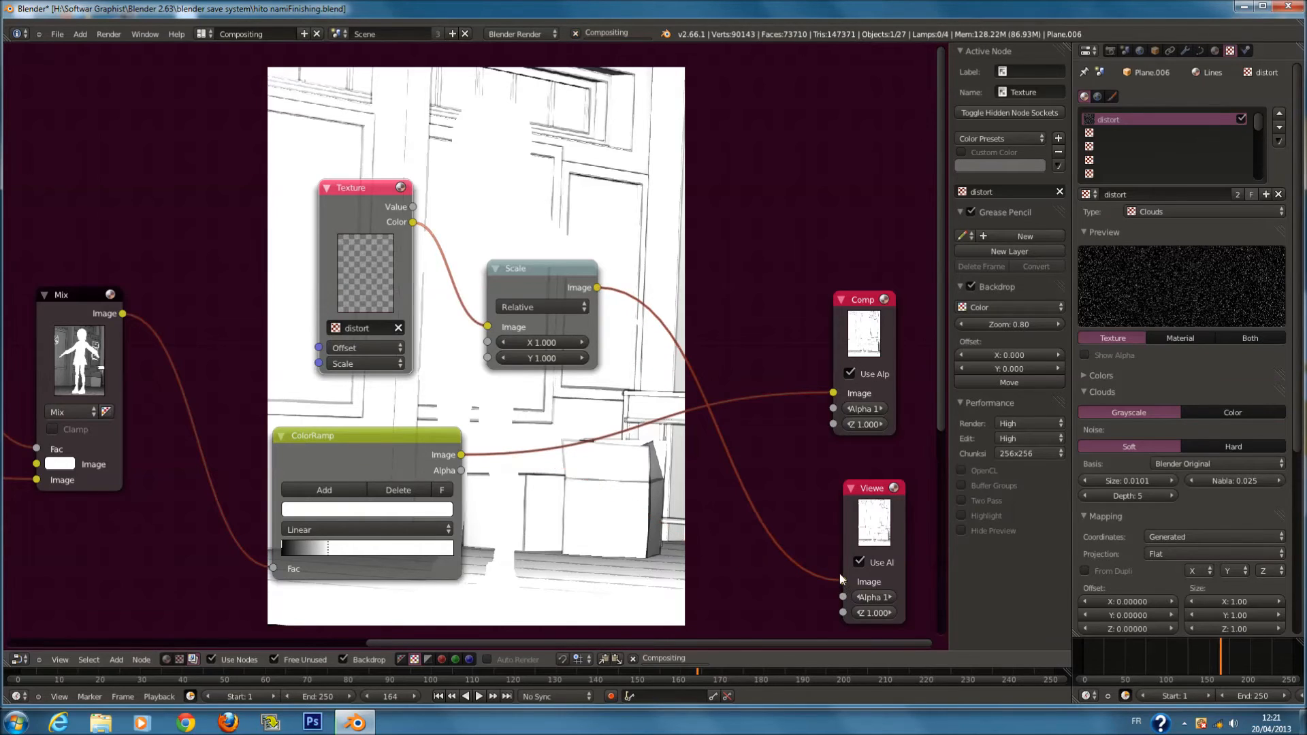
middle_drag(842, 580, 810, 541)
scroll(810, 542, up, 1)
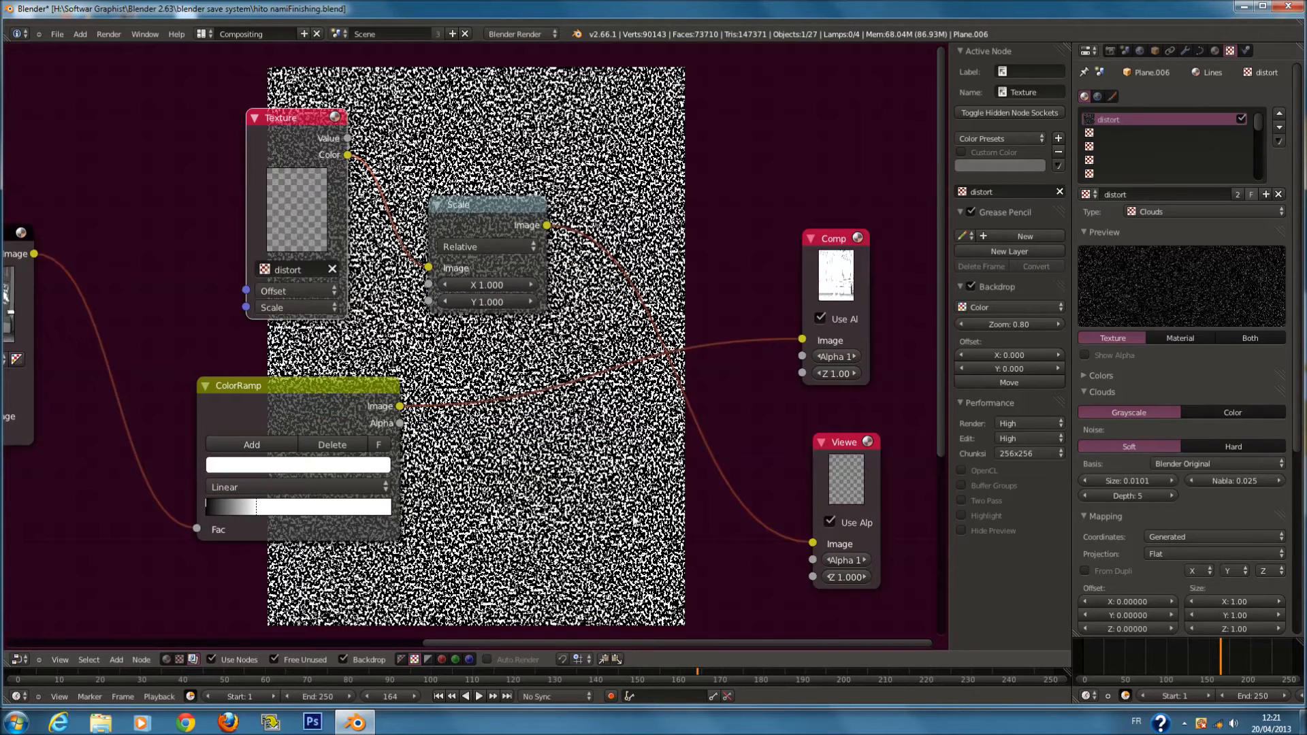
Insert a Mix node on the ColorRamp-to-Composite link, feed the Scale output into its first Image input, and link it to the Viewer
drag(804, 555, 643, 328)
key(shift+a)
mouse_move(625, 369)
click(680, 374)
click(645, 303)
drag(547, 225, 626, 481)
drag(719, 318, 819, 539)
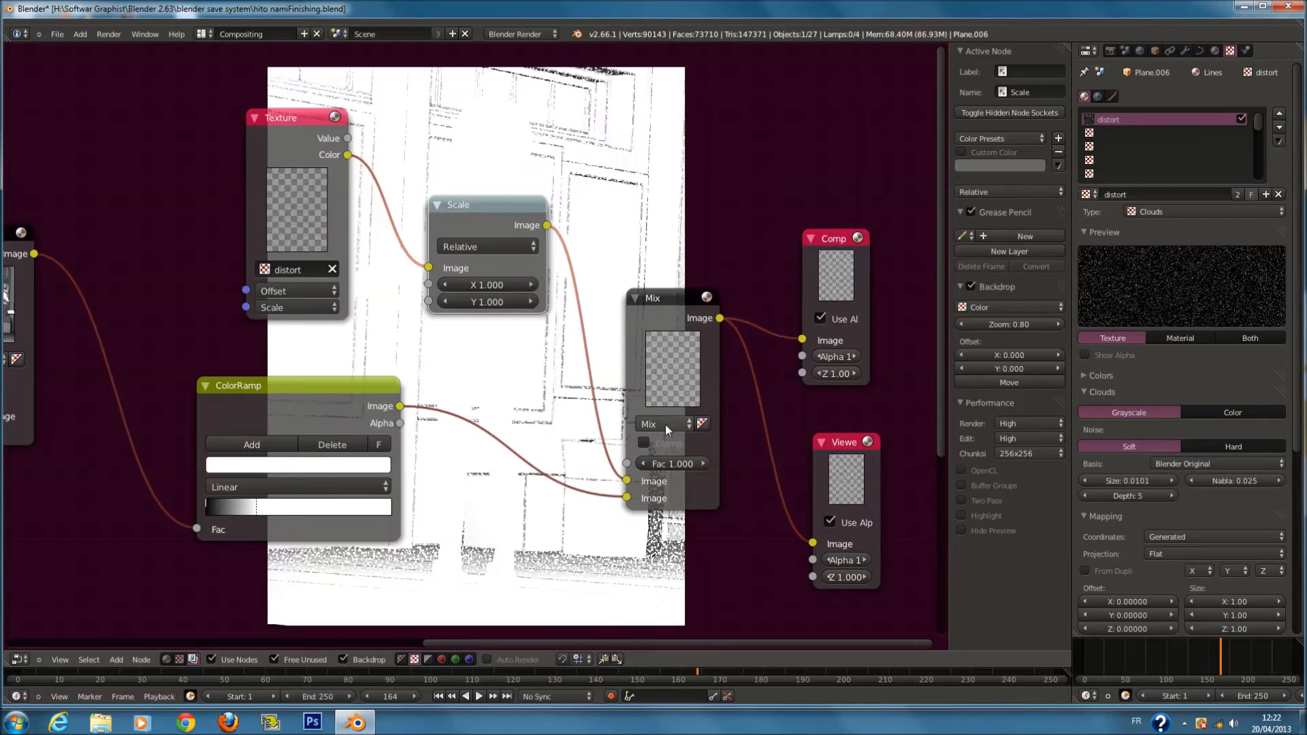
Set the new Mix node's blend mode to Multiply and reroute the Scale output to its Fac input
click(665, 425)
click(671, 373)
middle_drag(794, 539, 763, 494)
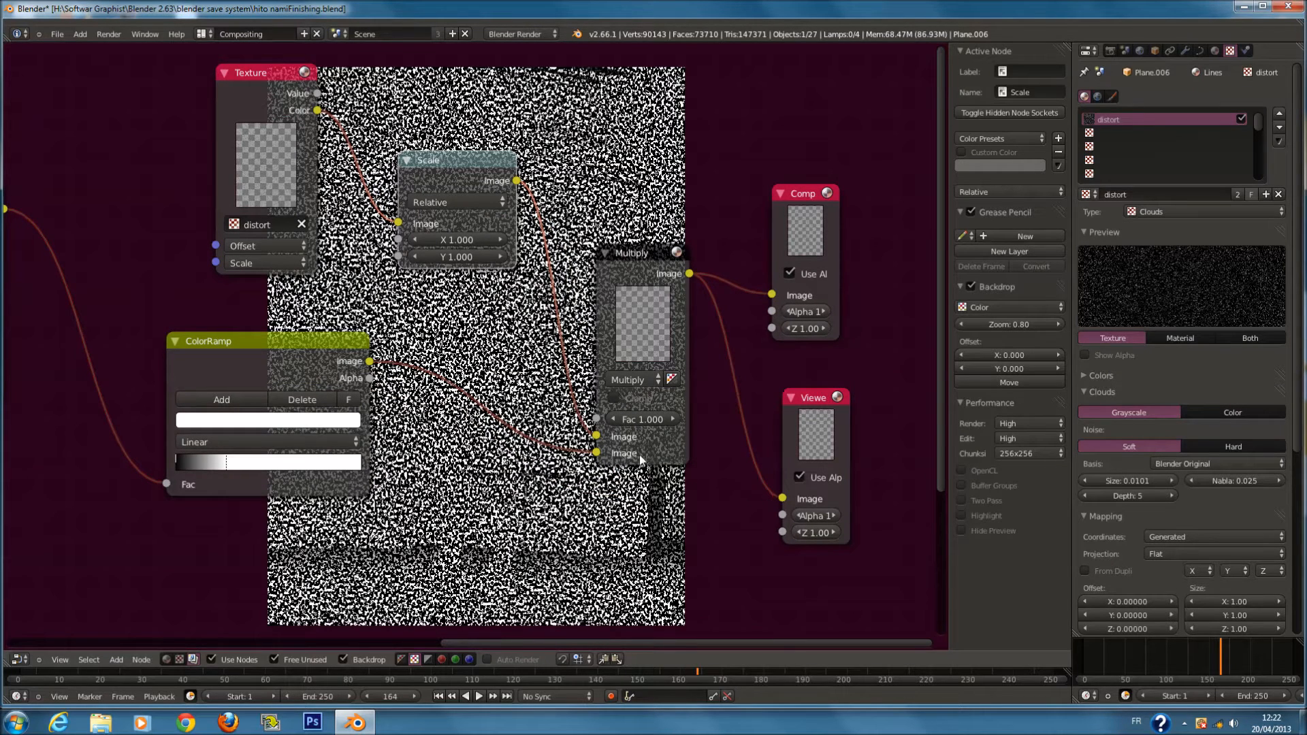
drag(594, 436, 597, 419)
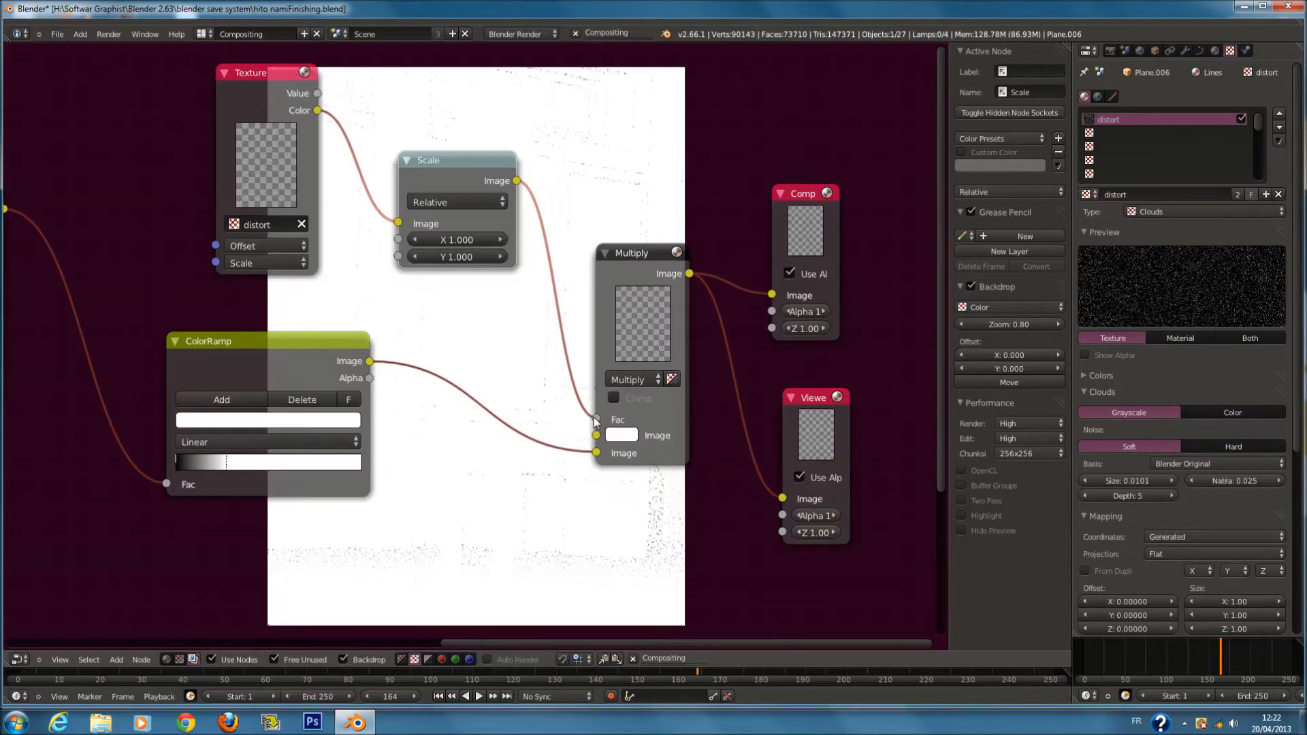
middle_drag(648, 402, 687, 451)
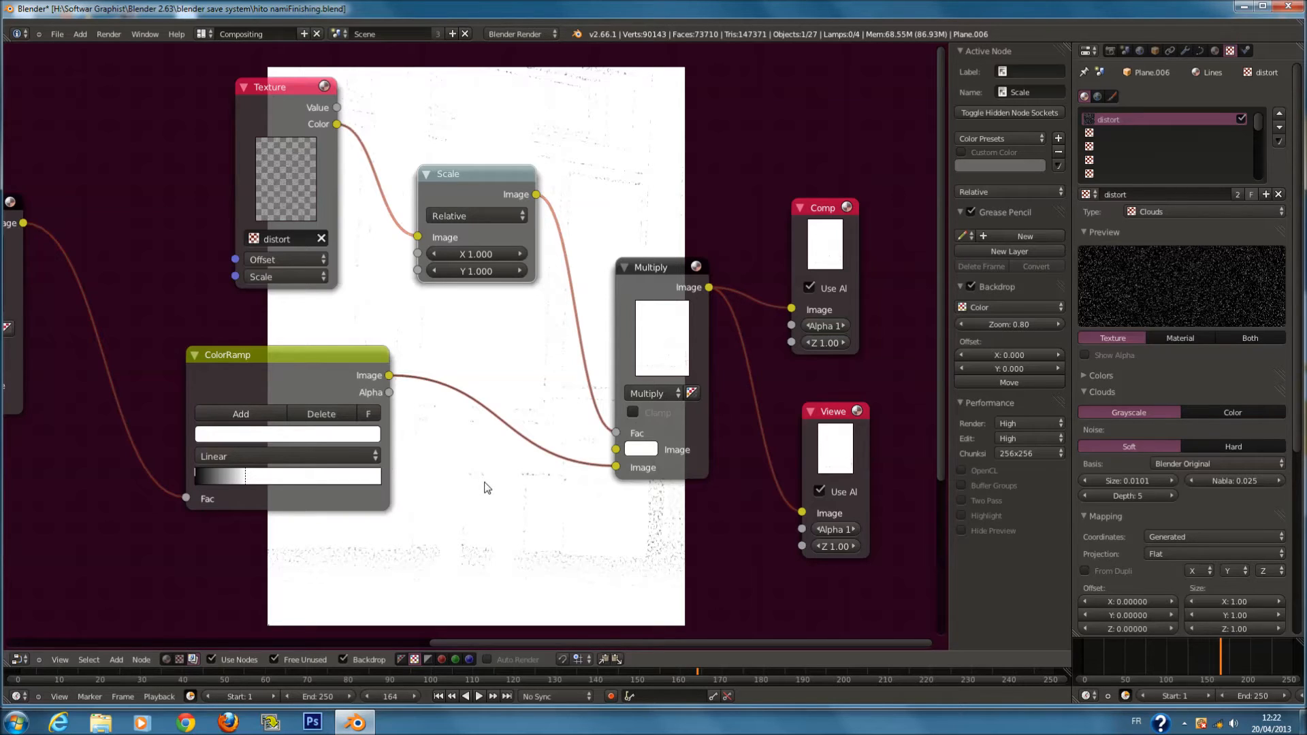
Save the blend file over the existing one
scroll(487, 488, down, 5)
middle_drag(524, 431, 591, 417)
scroll(729, 423, up, 1)
key(ctrl+s)
click(591, 417)
Move the Viewer and Composite nodes farther from the Multiply node to make room between them
middle_drag(695, 428, 611, 434)
scroll(613, 434, up, 2)
scroll(619, 406, up, 1)
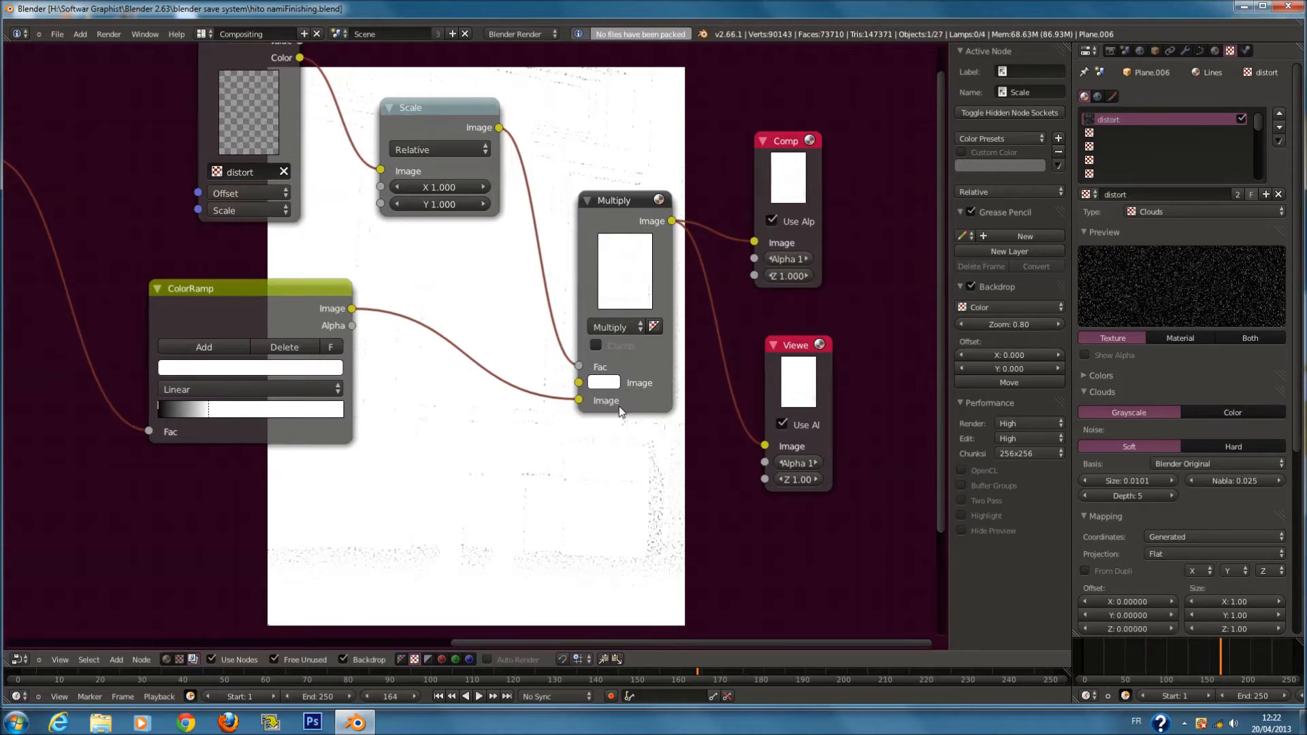
middle_drag(616, 403, 566, 366)
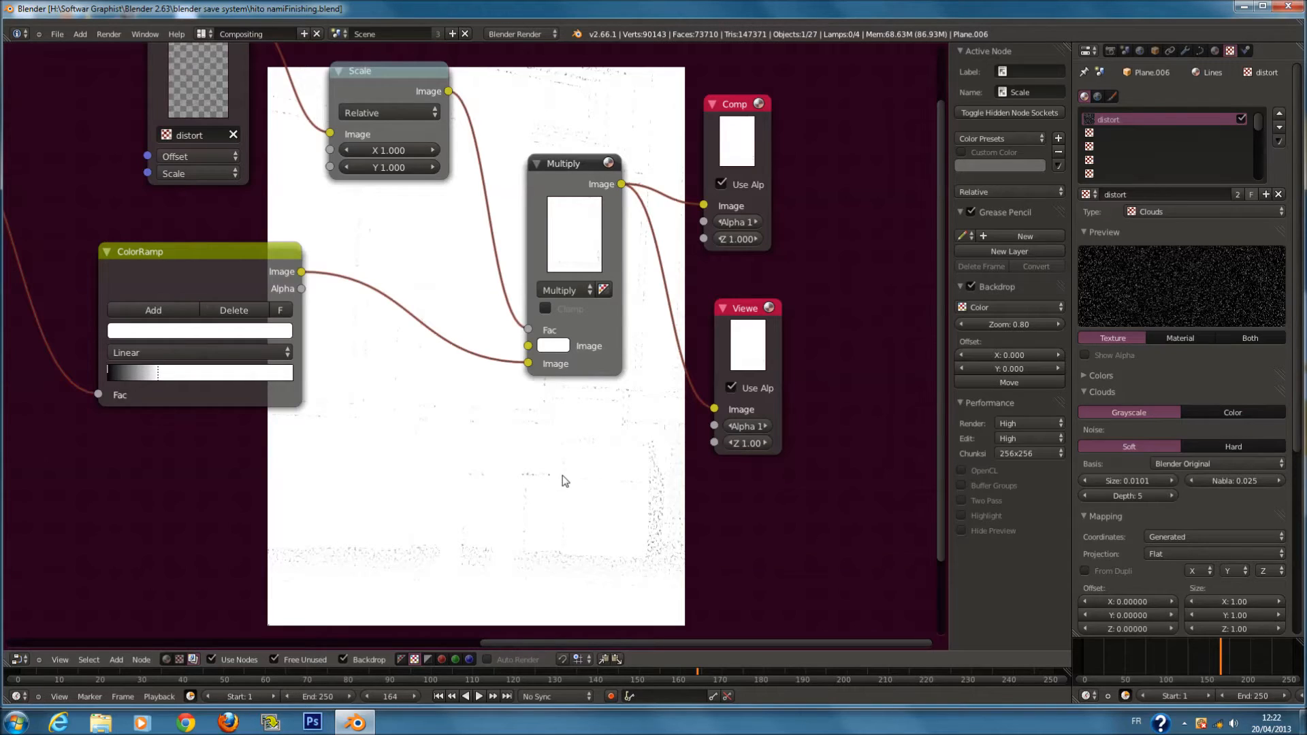
scroll(561, 474, down, 1)
middle_drag(689, 428, 419, 425)
drag(429, 361, 763, 355)
drag(428, 194, 759, 183)
Insert a Bright/Contrast node on the link between the Multiply node and the Viewer
key(shift+a)
mouse_move(511, 362)
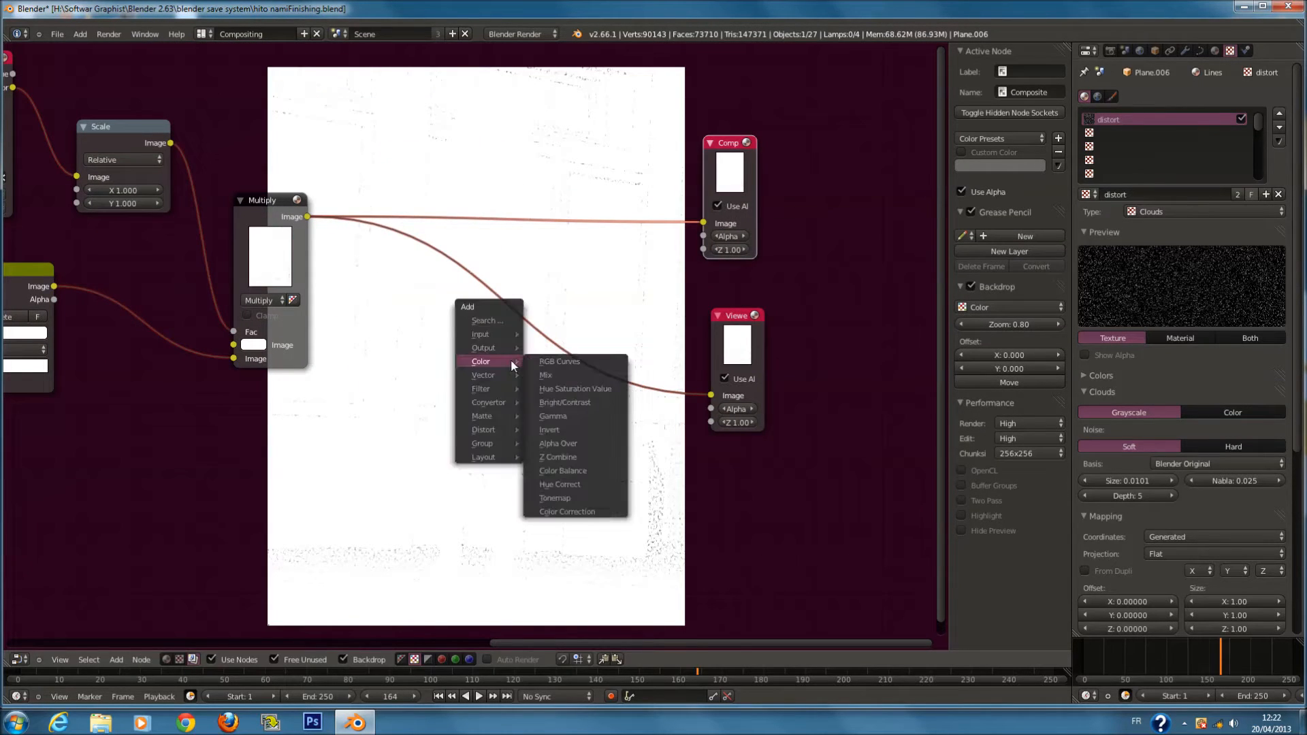
mouse_move(489, 390)
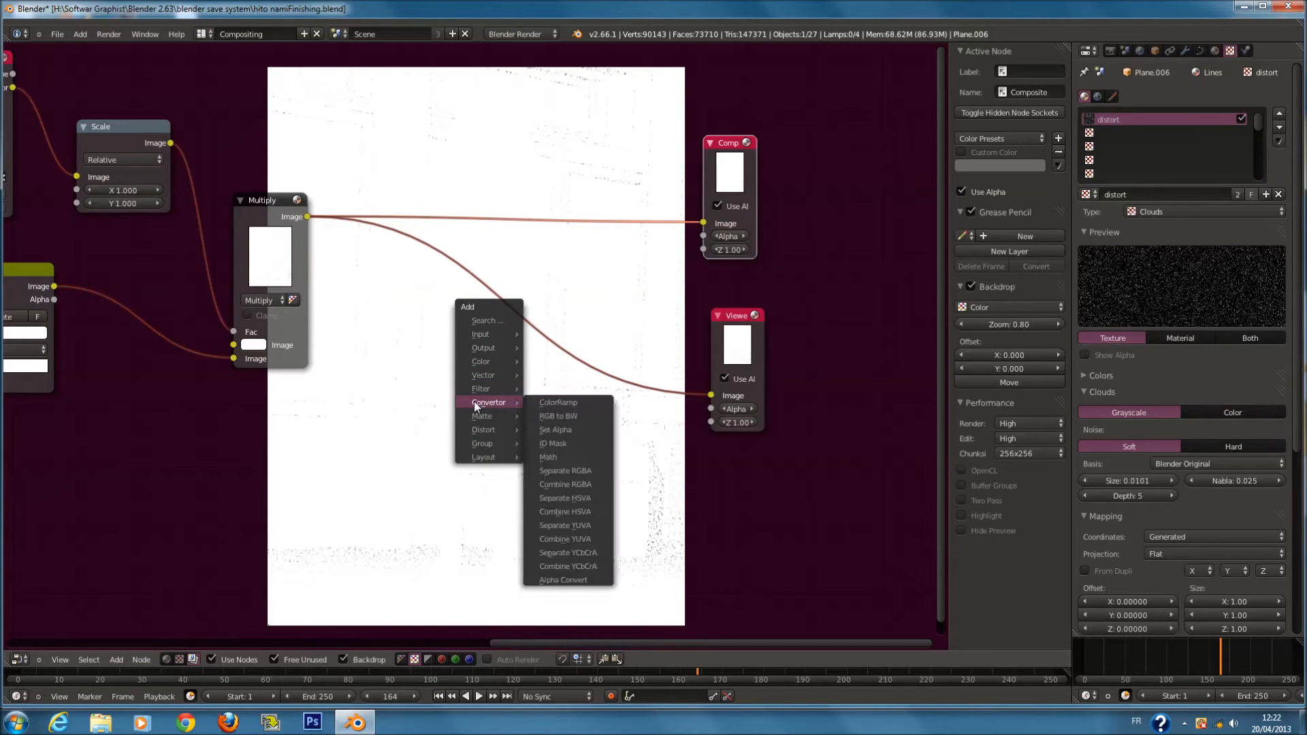
click(482, 317)
text(bri)
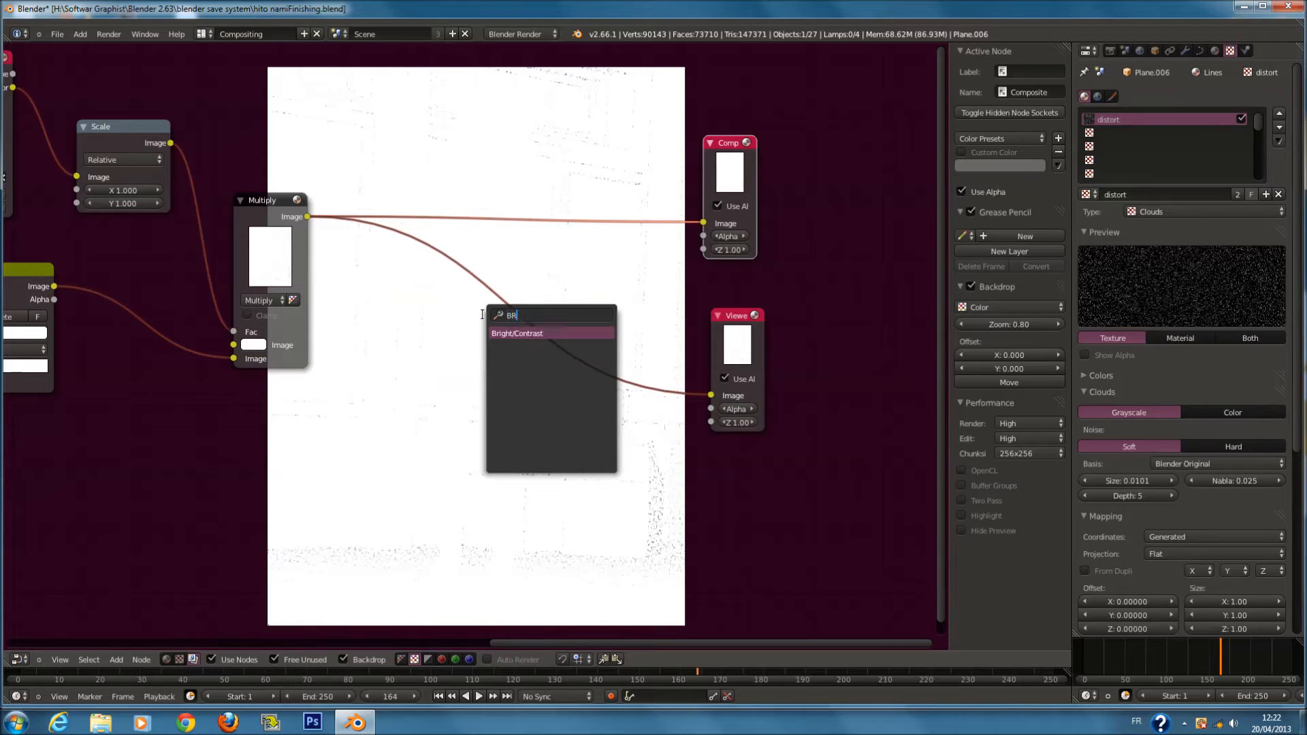
click(504, 333)
click(511, 316)
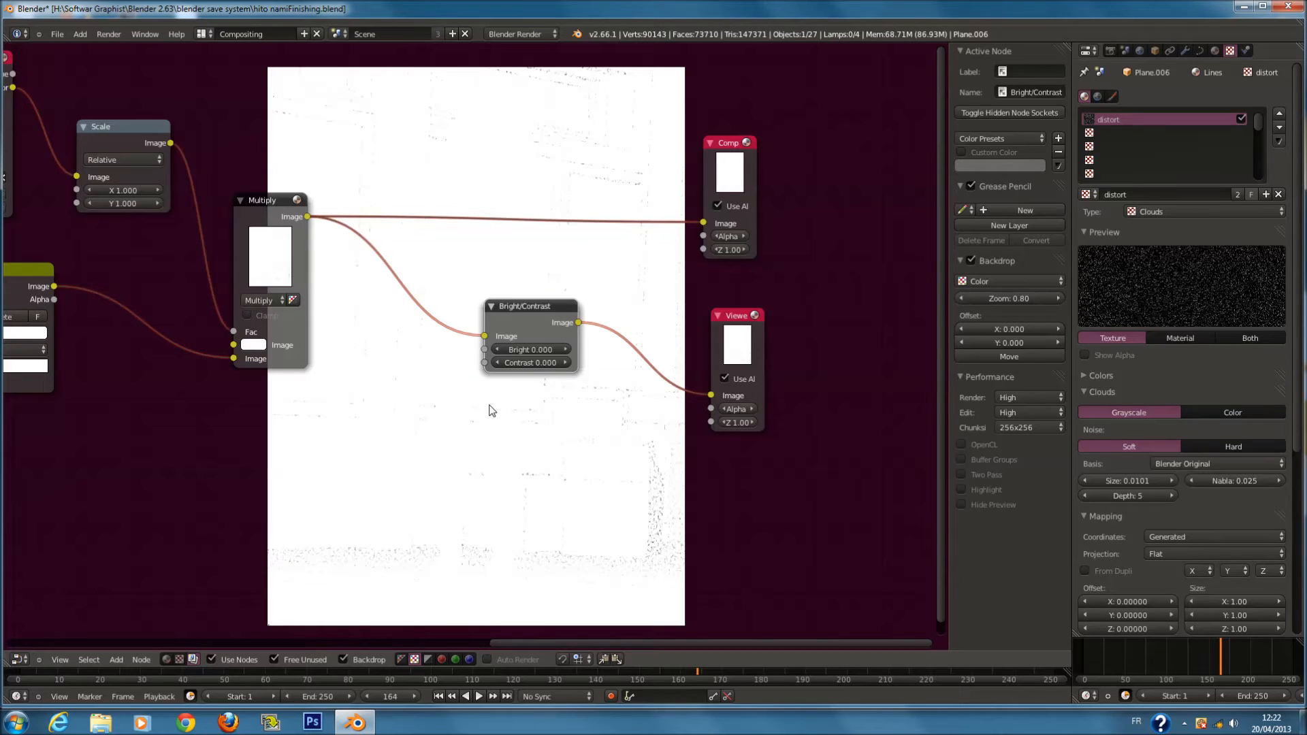
scroll(487, 352, down, 1)
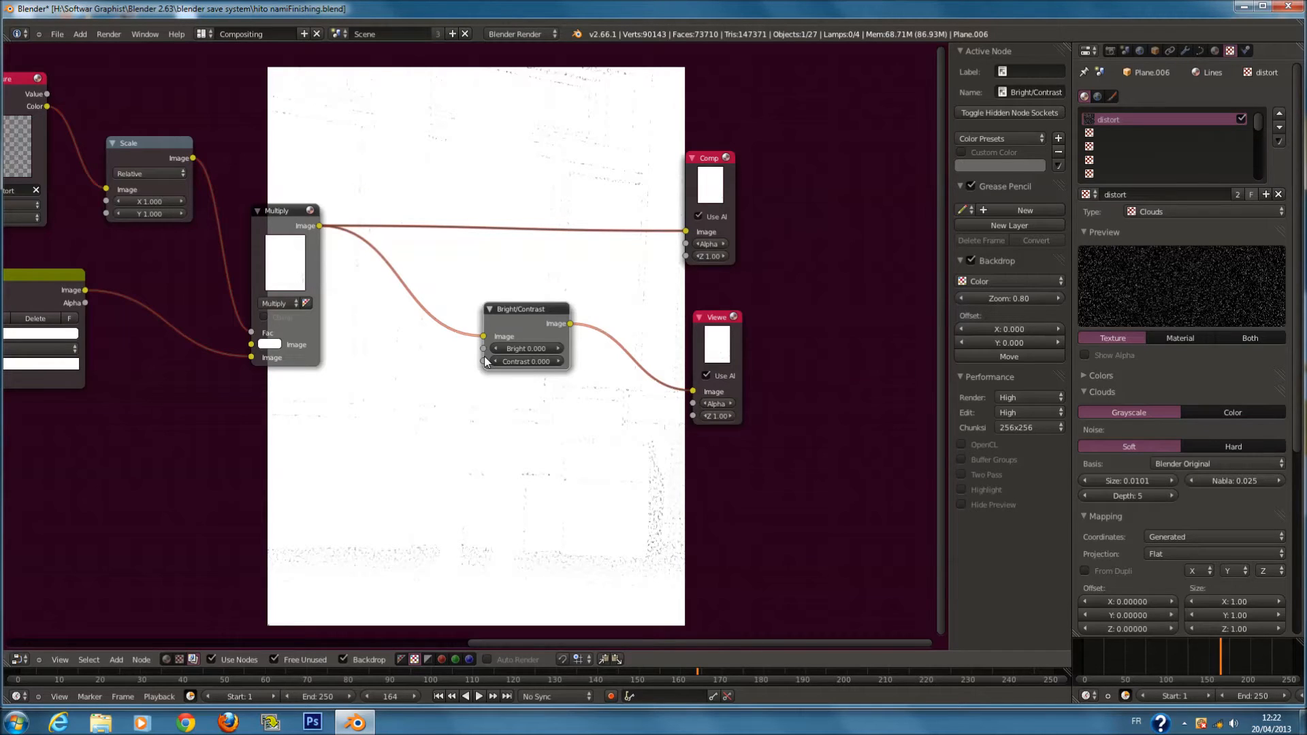
Add a Map Value node in the free space below the Mix and ColorRamp nodes
scroll(400, 435, down, 7)
middle_drag(400, 439, 548, 432)
scroll(528, 439, up, 1)
scroll(528, 440, down, 3)
middle_drag(446, 436, 541, 419)
scroll(537, 419, up, 2)
key(shift+a)
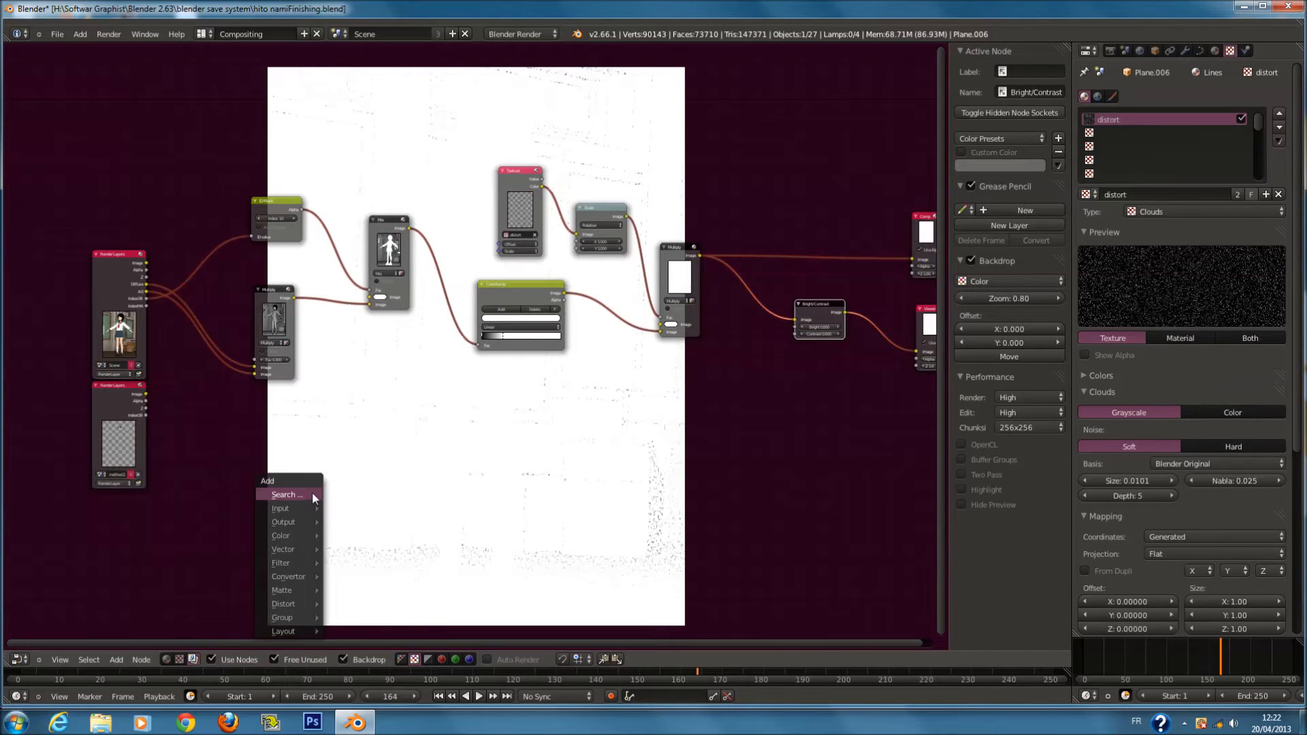
click(312, 494)
text(MAP)
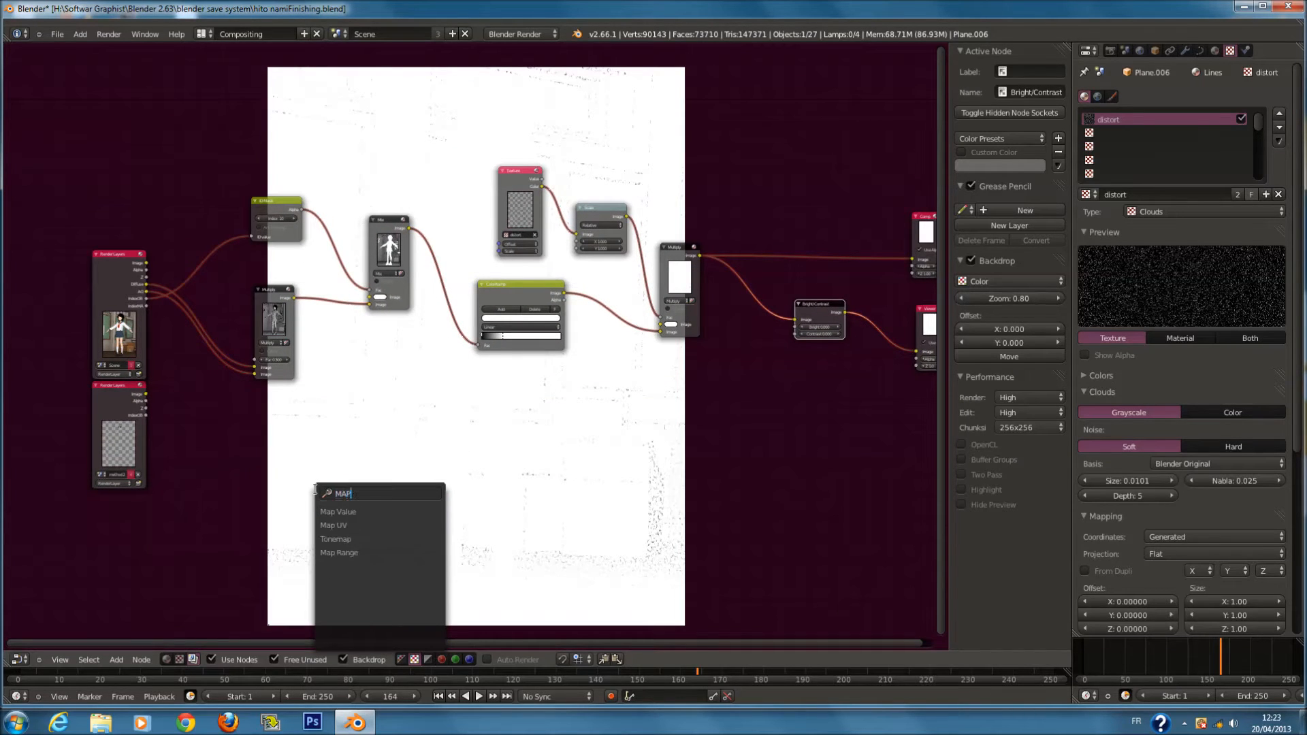
click(370, 510)
click(389, 431)
Link the upper Render Layers node's Z output to the Map Value input and its output to the Viewer
drag(148, 277, 366, 510)
middle_drag(420, 464, 386, 461)
drag(366, 432, 887, 346)
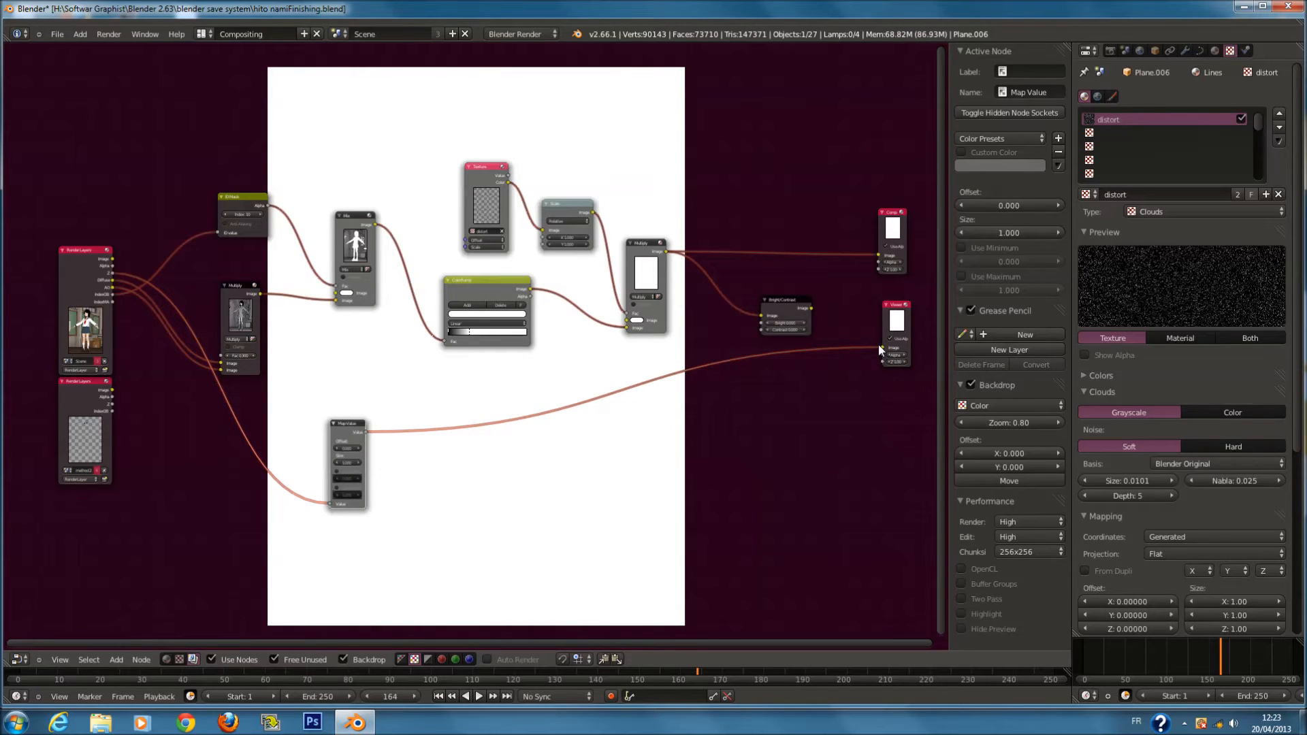
Lower the Map Value node's offset to about -178.424
drag(879, 346, 881, 348)
scroll(846, 381, up, 2)
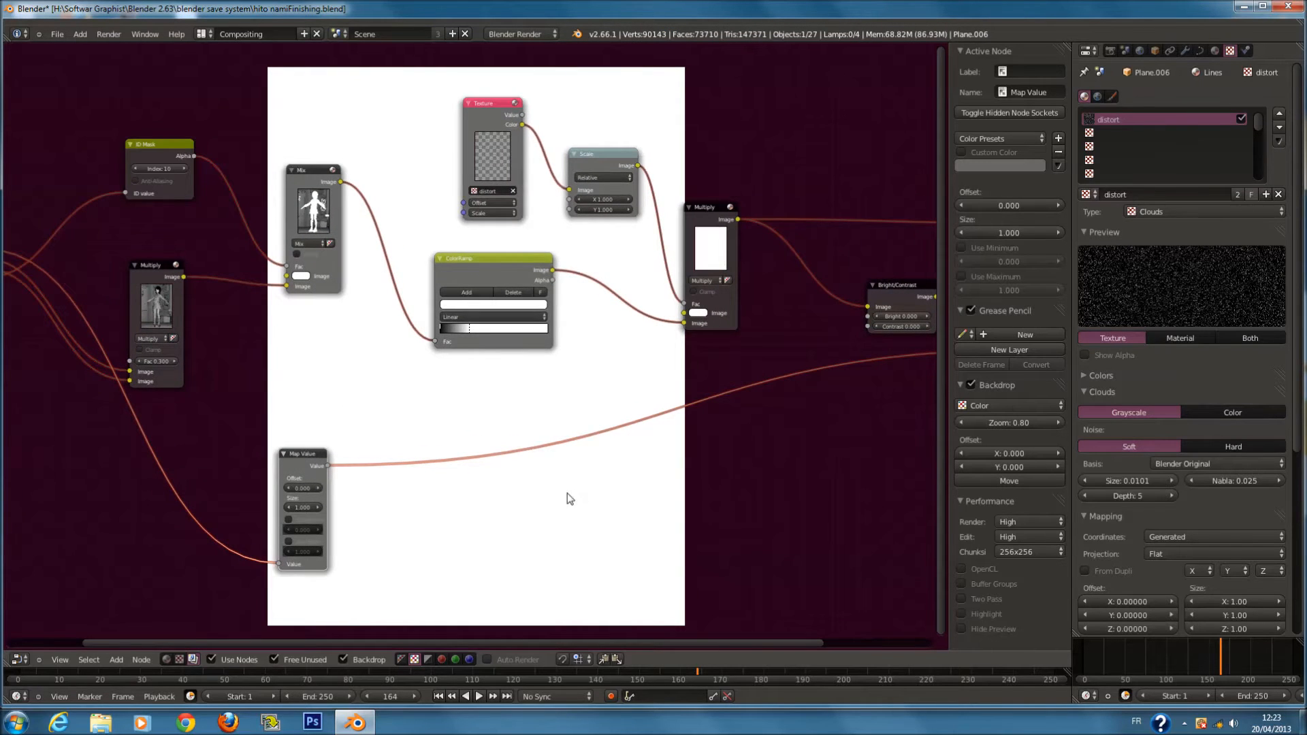
scroll(704, 452, down, 2)
mouse_move(878, 362)
mouse_down()
mouse_move(741, 329)
mouse_move(880, 358)
mouse_up()
scroll(467, 498, up, 1)
scroll(467, 497, up, 1)
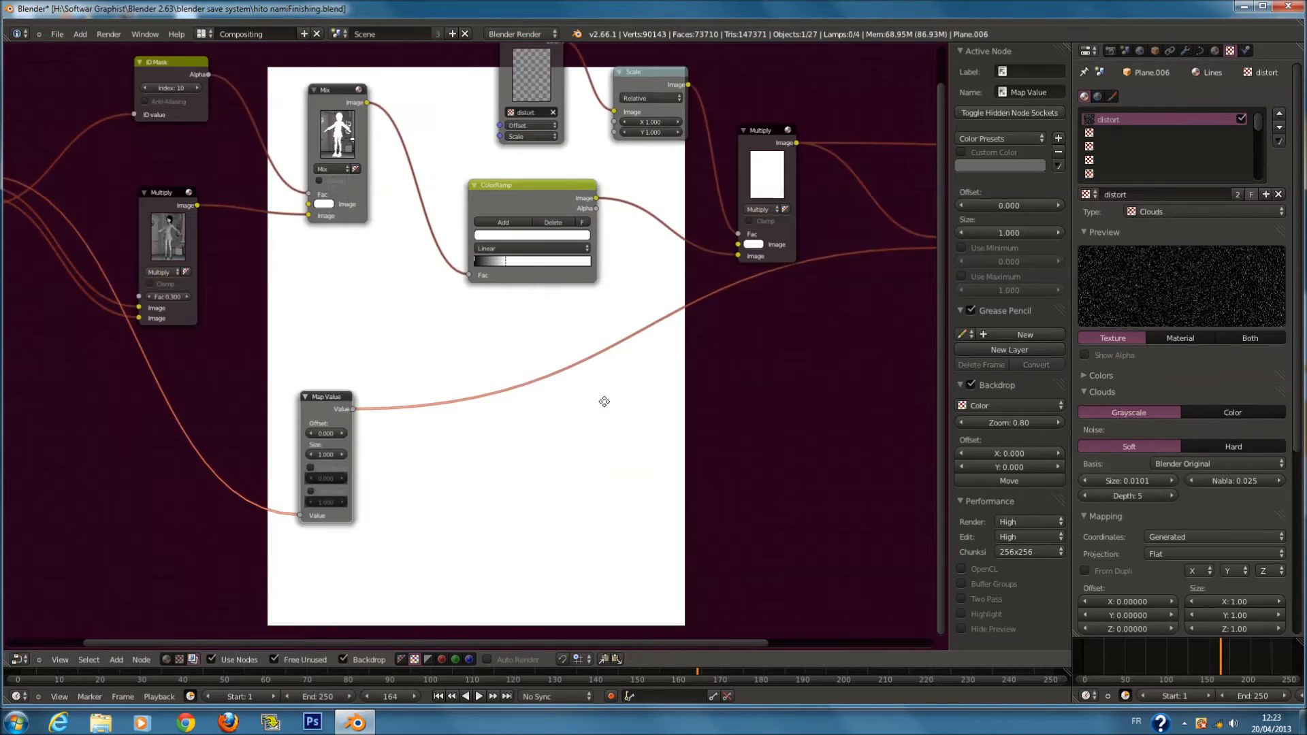
scroll(219, 481, up, 1)
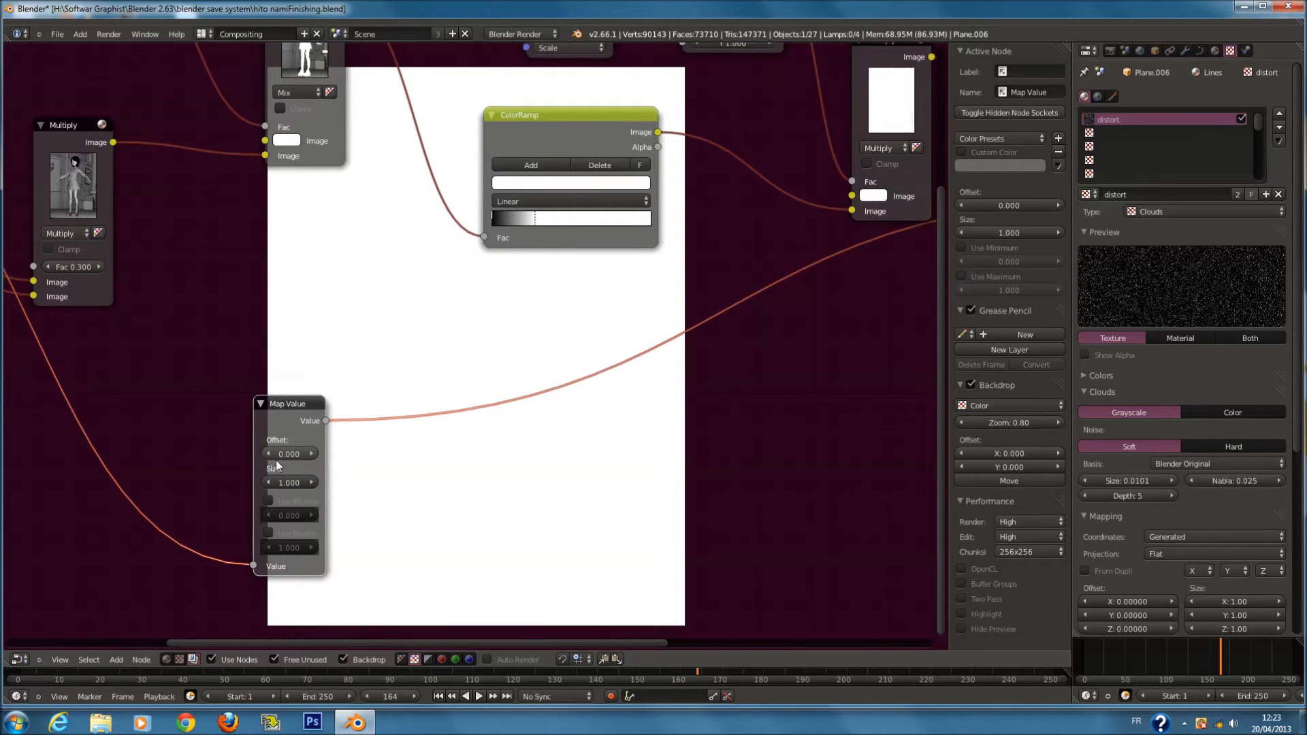
middle_drag(277, 465, 360, 447)
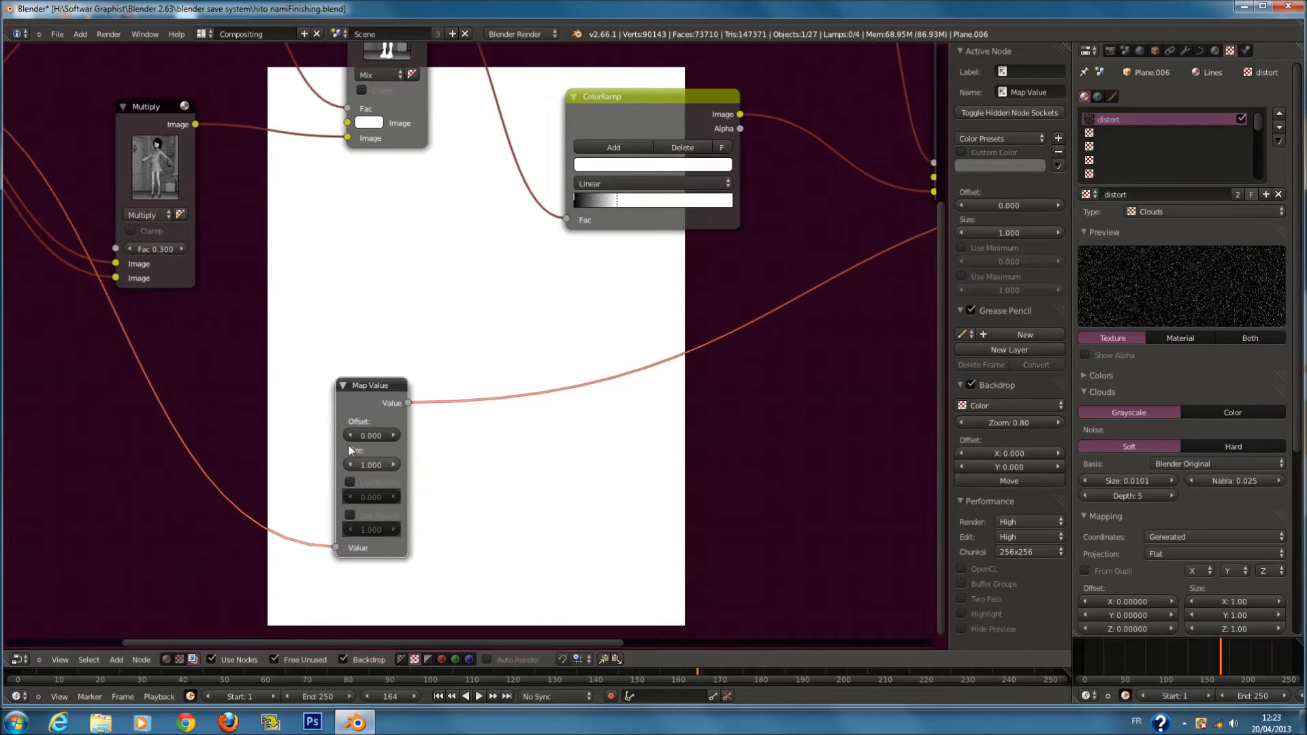
drag(349, 436, 226, 441)
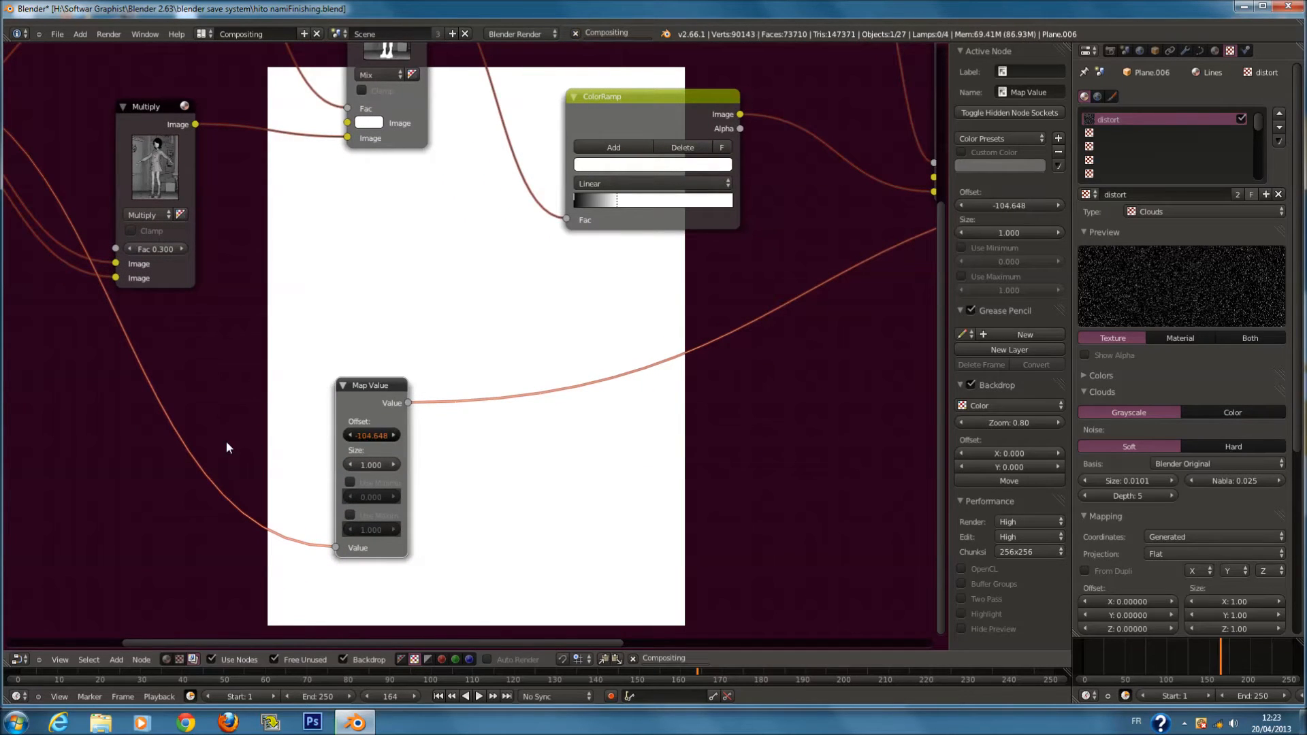
drag(206, 442, 206, 443)
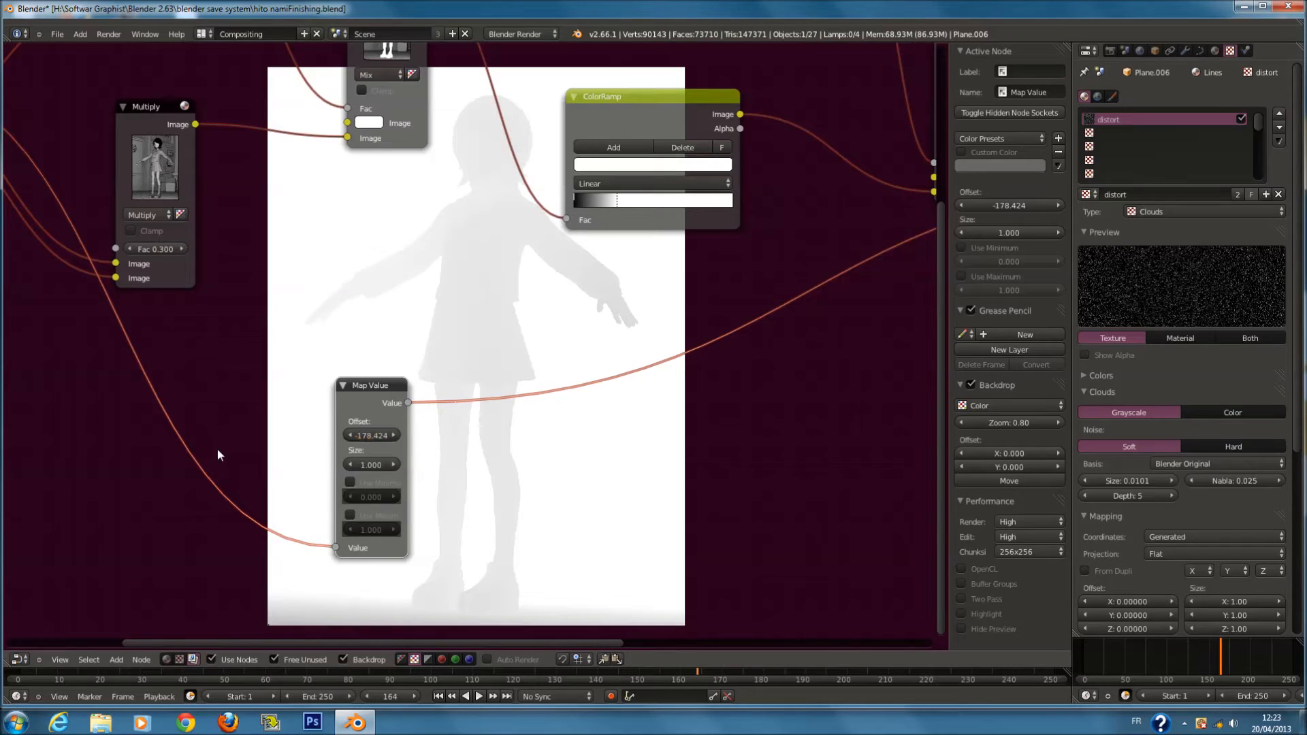
Set the Map Value node's size to 0.100 and save the file
click(348, 464)
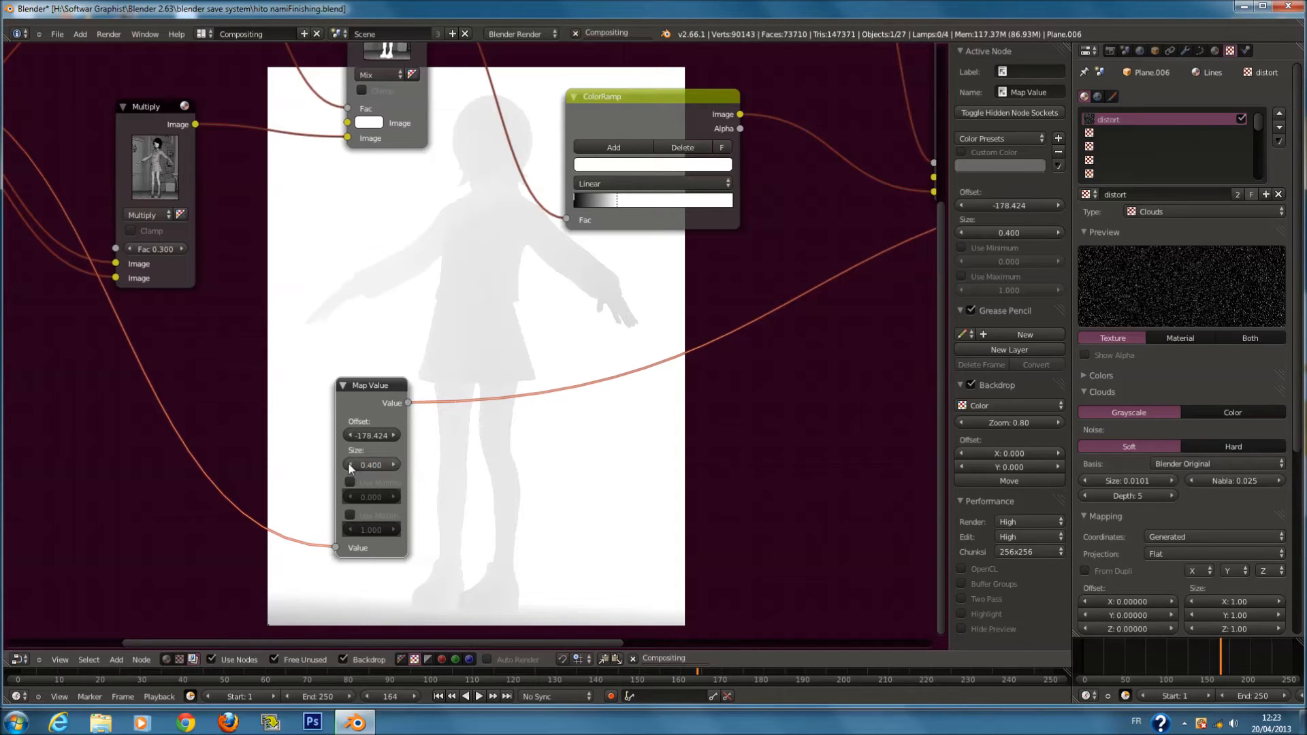
click(349, 464)
click(349, 464)
click(348, 464)
key(ctrl+s)
click(511, 459)
Link the Map Value output to the Bright/Contrast node's Bright input and raise the Map Value node
scroll(549, 452, down, 3)
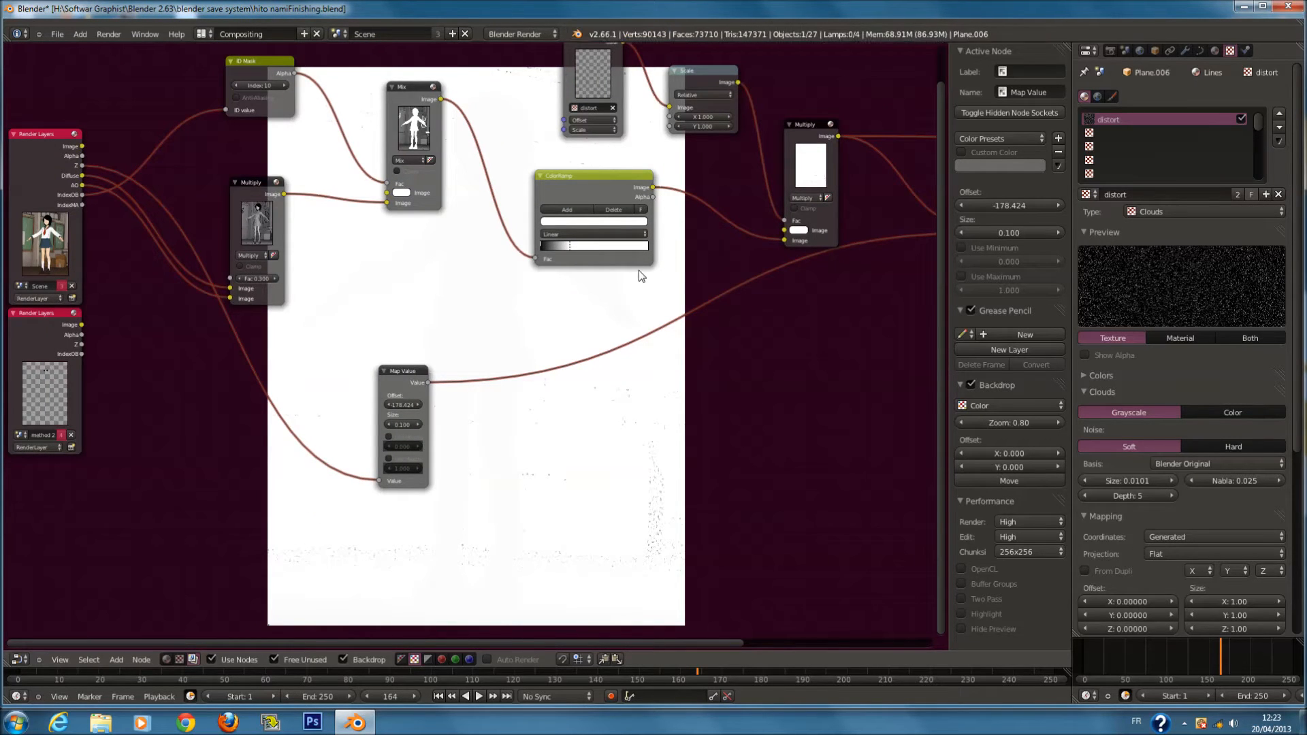
middle_drag(638, 270, 568, 263)
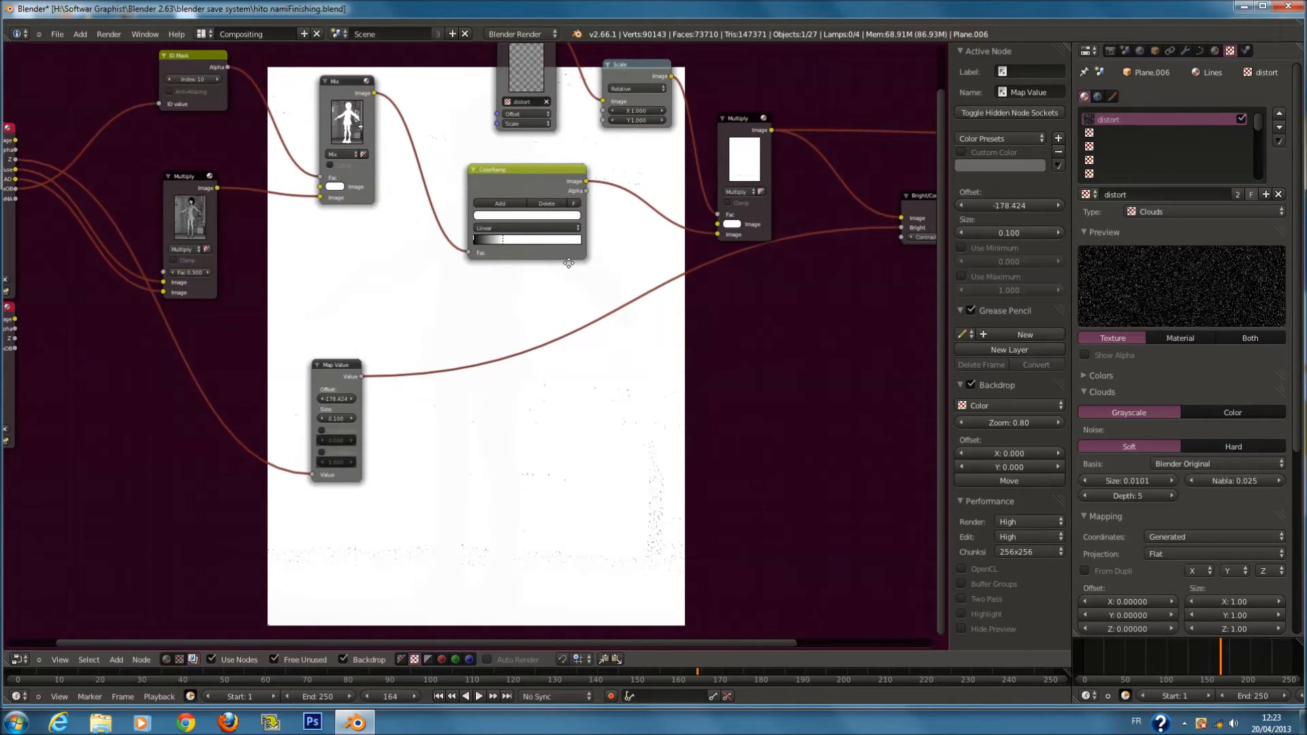
scroll(568, 263, down, 2)
scroll(351, 369, up, 2)
drag(352, 369, 379, 283)
scroll(677, 336, down, 1)
middle_drag(681, 337, 287, 476)
Link the Bright/Contrast output to the Composite node and spread the Viewer, Composite and Bright/Contrast nodes apart
click(583, 388)
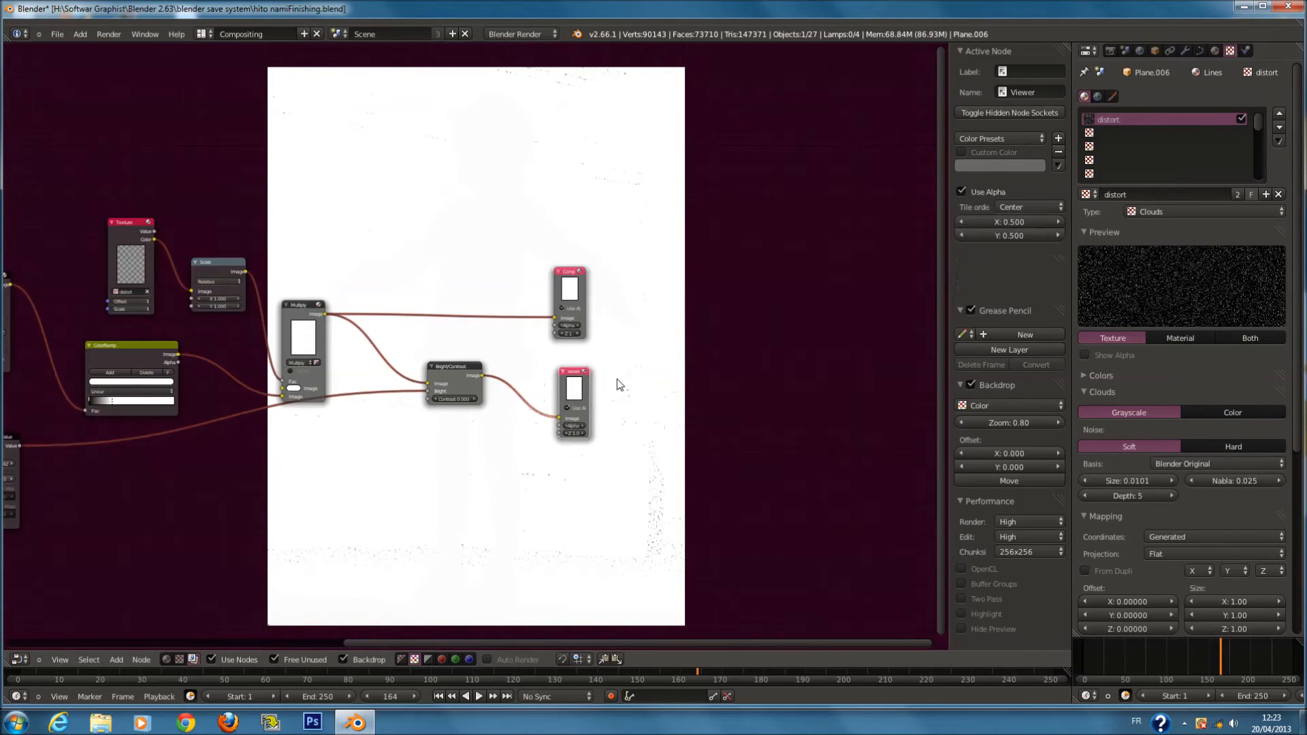
drag(616, 380, 689, 372)
drag(481, 376, 654, 320)
middle_drag(410, 408, 683, 319)
mouse_move(388, 403)
middle_down()
mouse_move(435, 356)
mouse_move(400, 384)
middle_up()
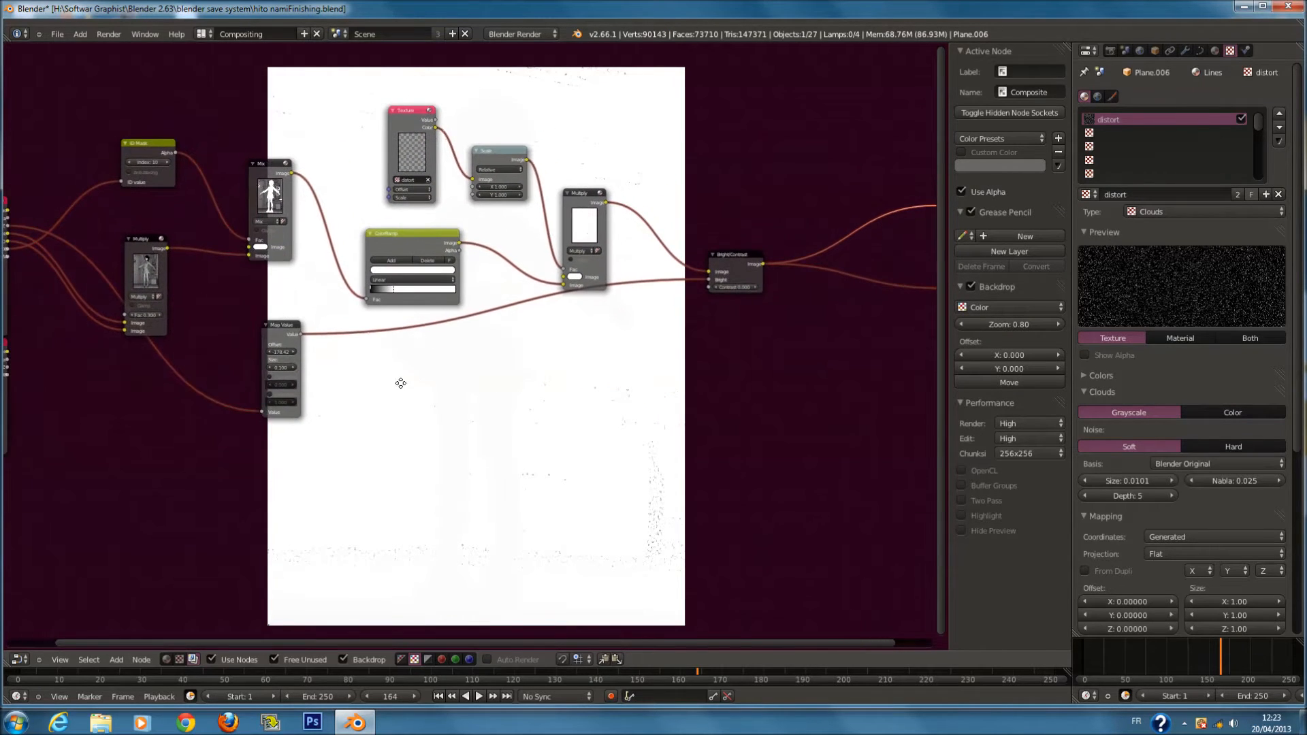
drag(722, 254, 722, 266)
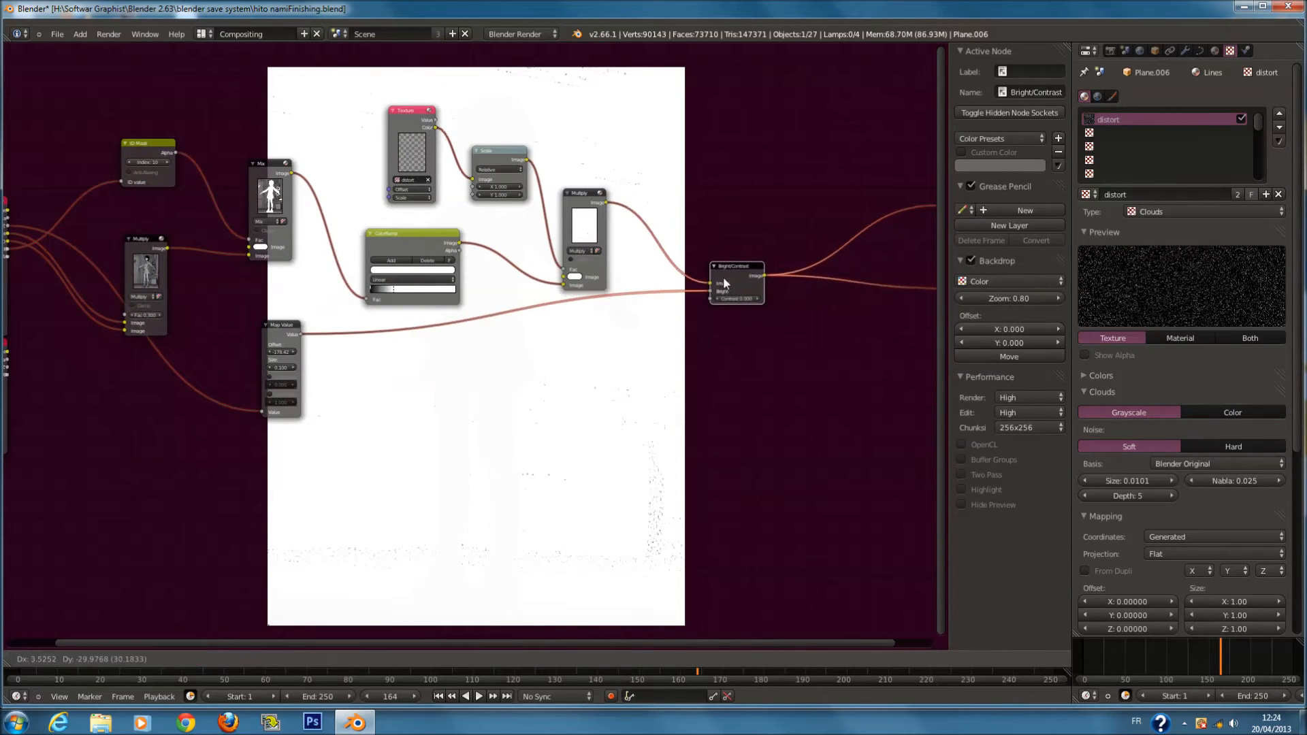
click(572, 379)
Duplicate the ID Mask node into the free space below the second ColorRamp area and set the copy's index to 12
scroll(581, 370, up, 2)
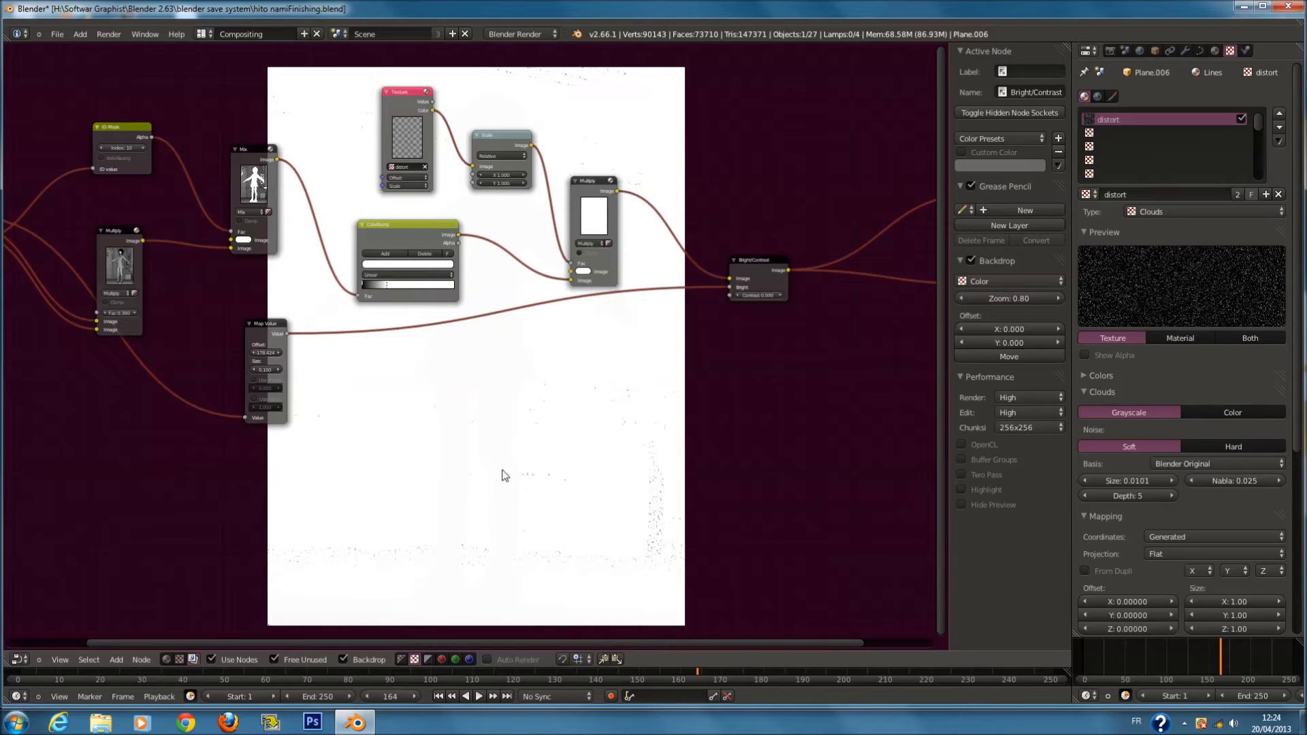
click(125, 131)
key(shift+d)
click(484, 411)
scroll(479, 474, up, 3)
click(529, 488)
click(529, 487)
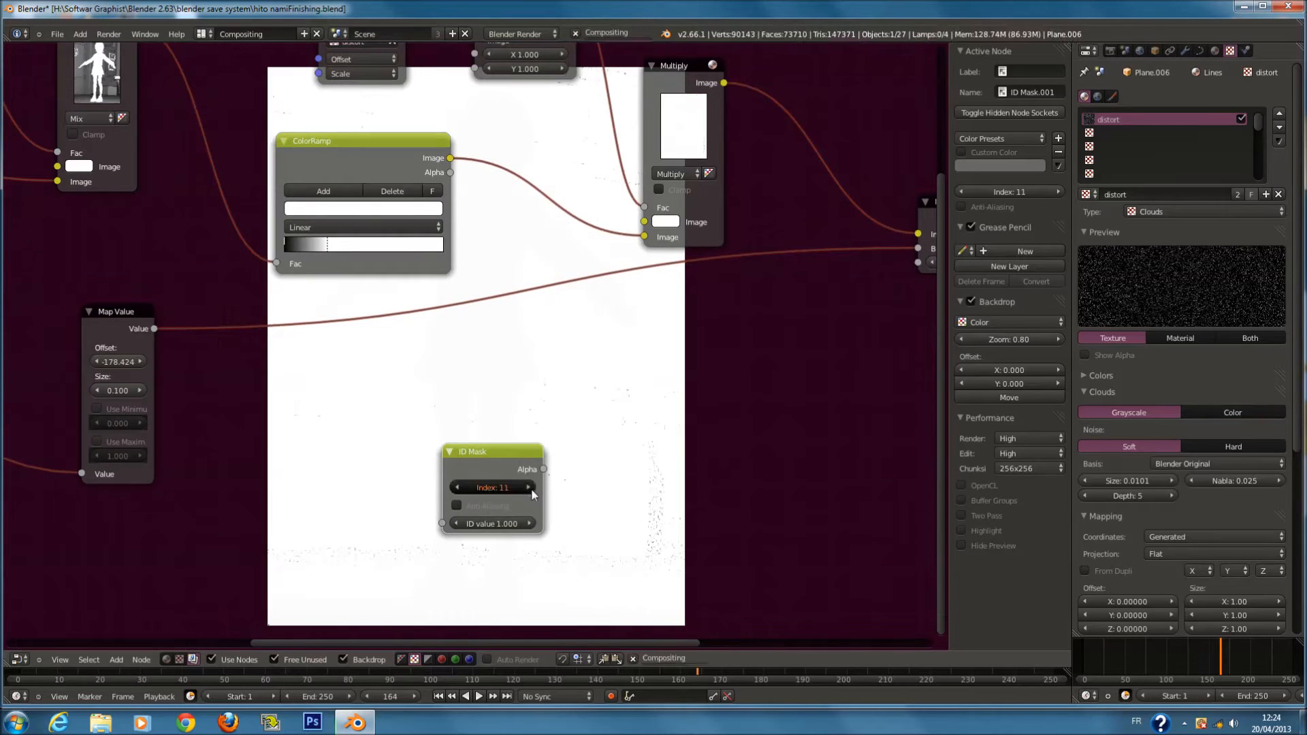
Link the duplicated ID Mask node's Alpha output to the Viewer
scroll(544, 463, down, 4)
drag(501, 395, 848, 299)
scroll(487, 390, up, 1)
scroll(487, 389, up, 1)
middle_drag(487, 390, 558, 395)
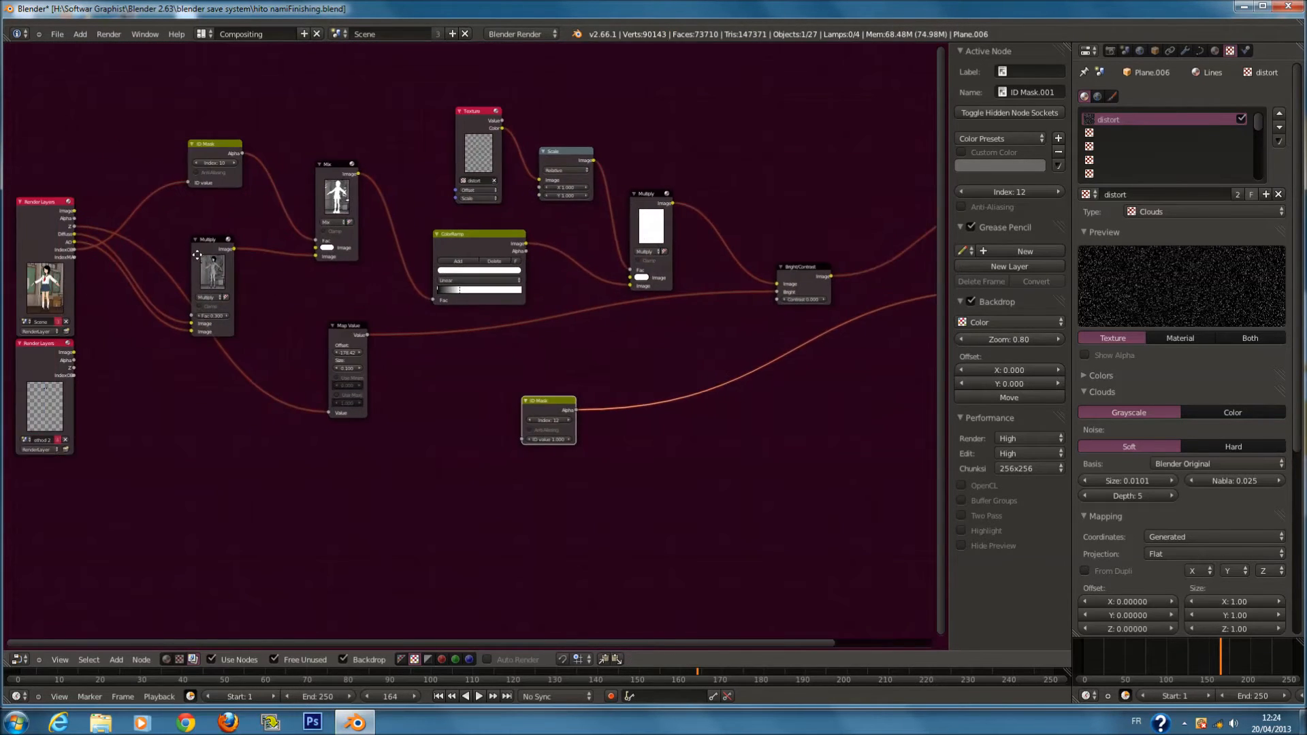
Try feeding the upper Render Layers node's Image output into the duplicated ID Mask with its index at 10
drag(79, 211, 530, 439)
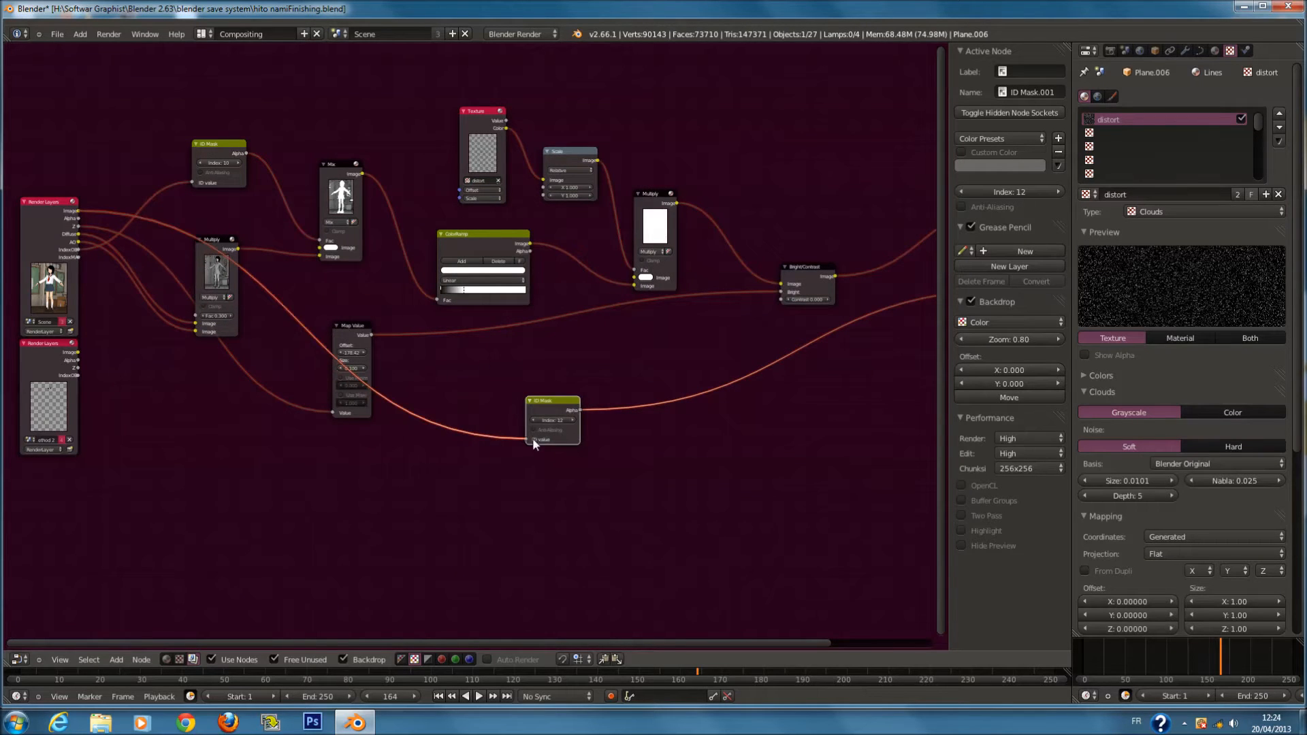
middle_drag(543, 387, 561, 318)
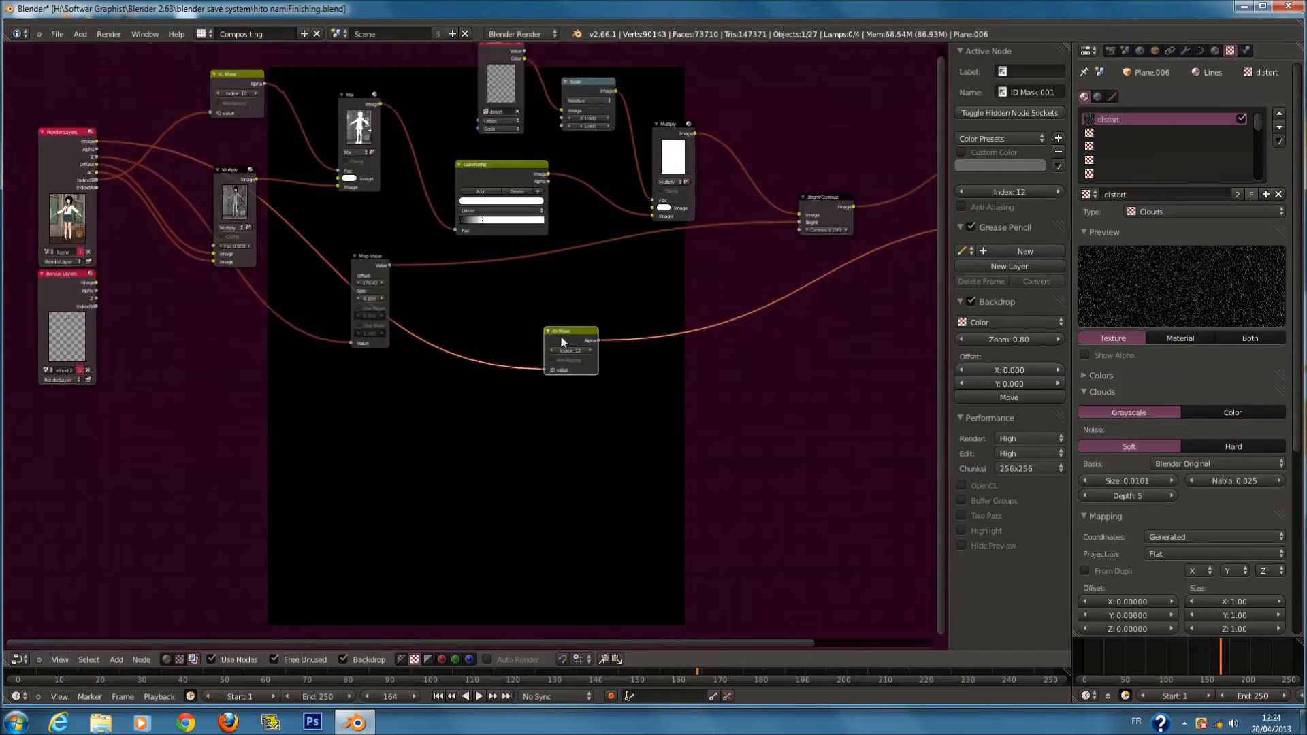
scroll(558, 348, up, 6)
scroll(560, 352, up, 1)
click(614, 359)
click(614, 360)
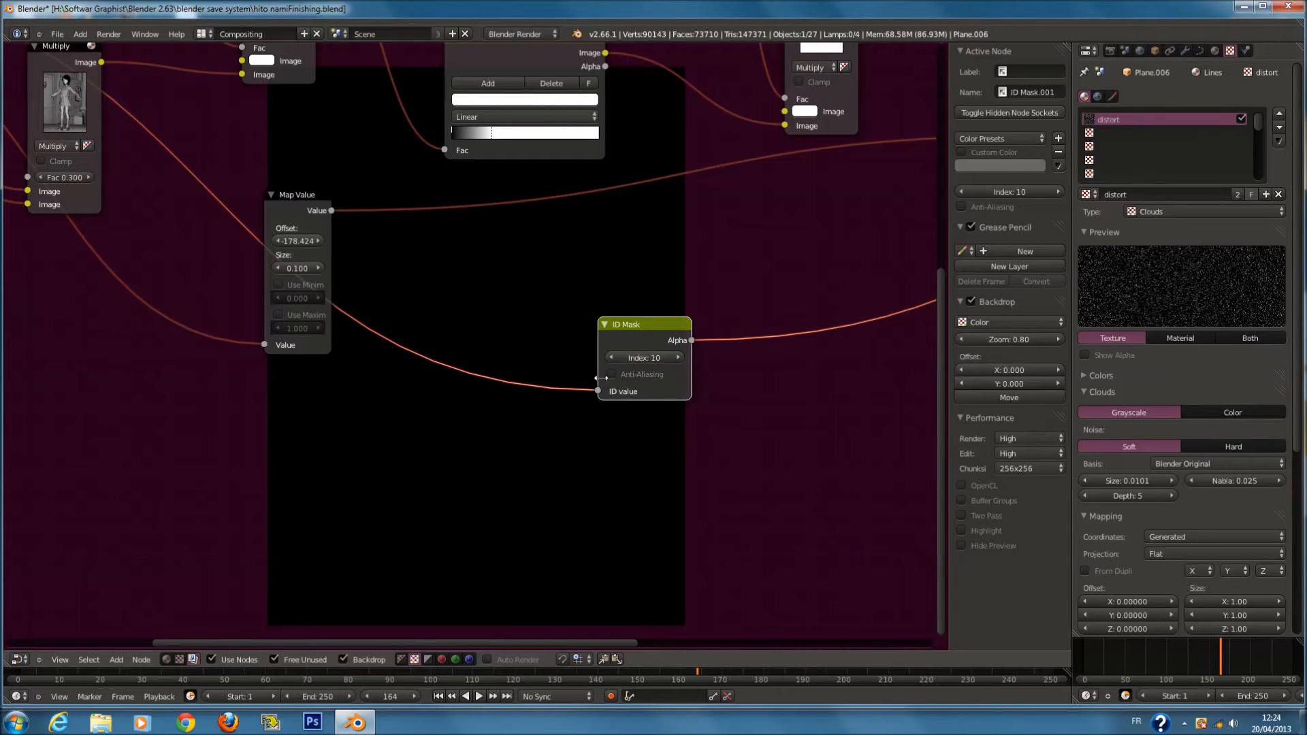
scroll(559, 373, down, 2)
Link the upper Render Layers node's IndexOB output to the duplicated ID Mask's ID value and set its index to 12
drag(33, 154, 558, 375)
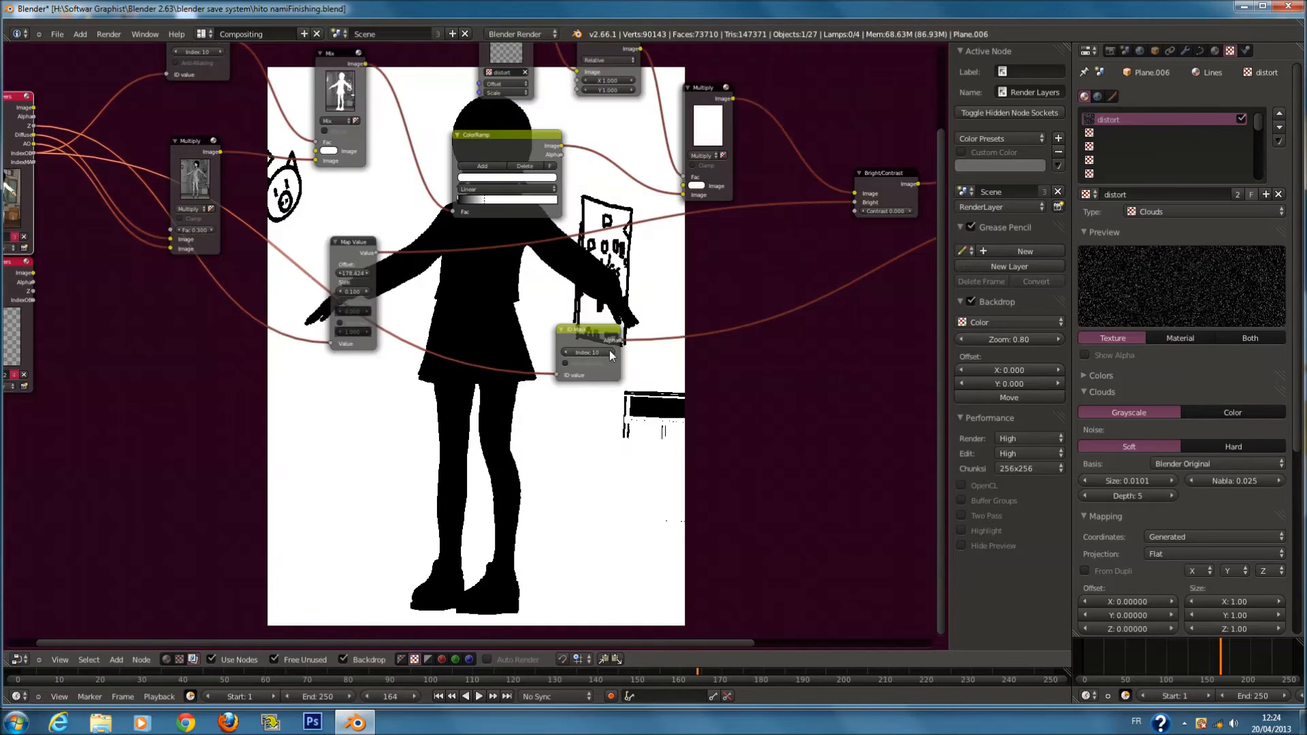
click(610, 351)
click(610, 352)
scroll(665, 344, down, 2)
middle_drag(526, 373, 405, 390)
scroll(681, 274, up, 1)
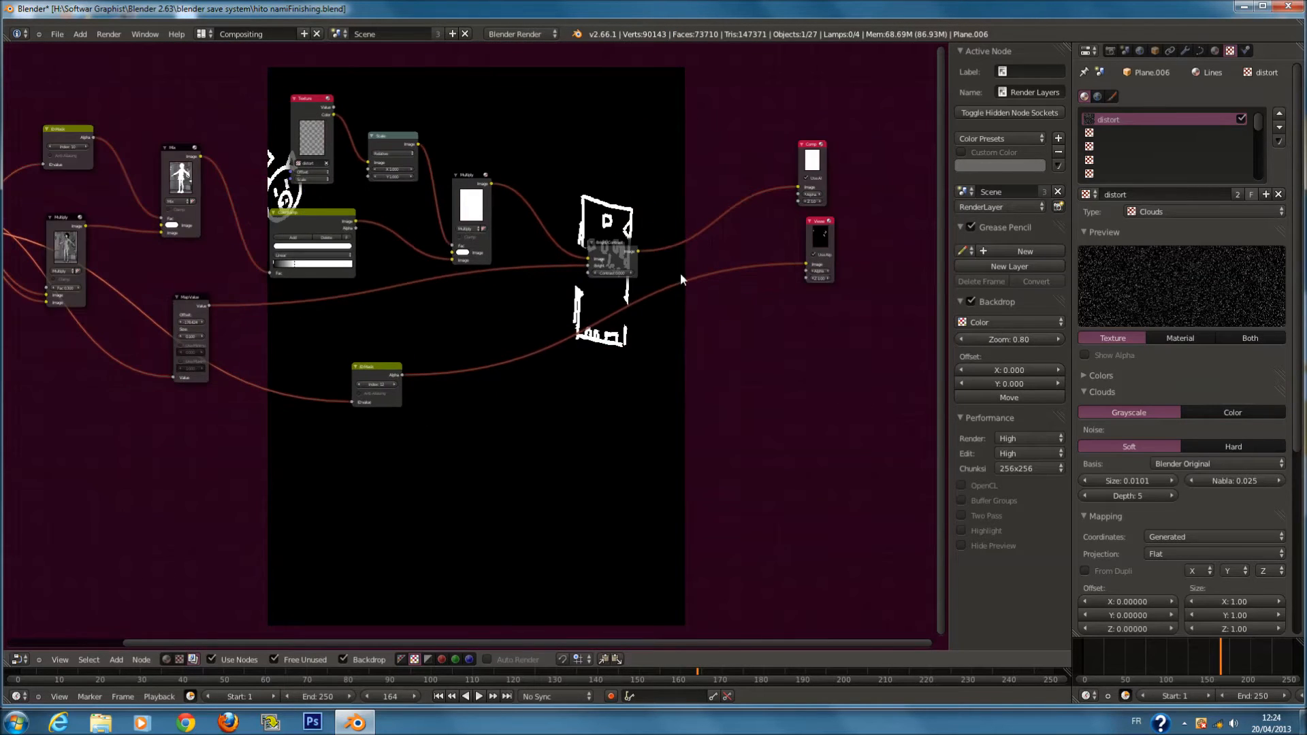
key(g)
click(739, 262)
middle_drag(739, 262, 894, 253)
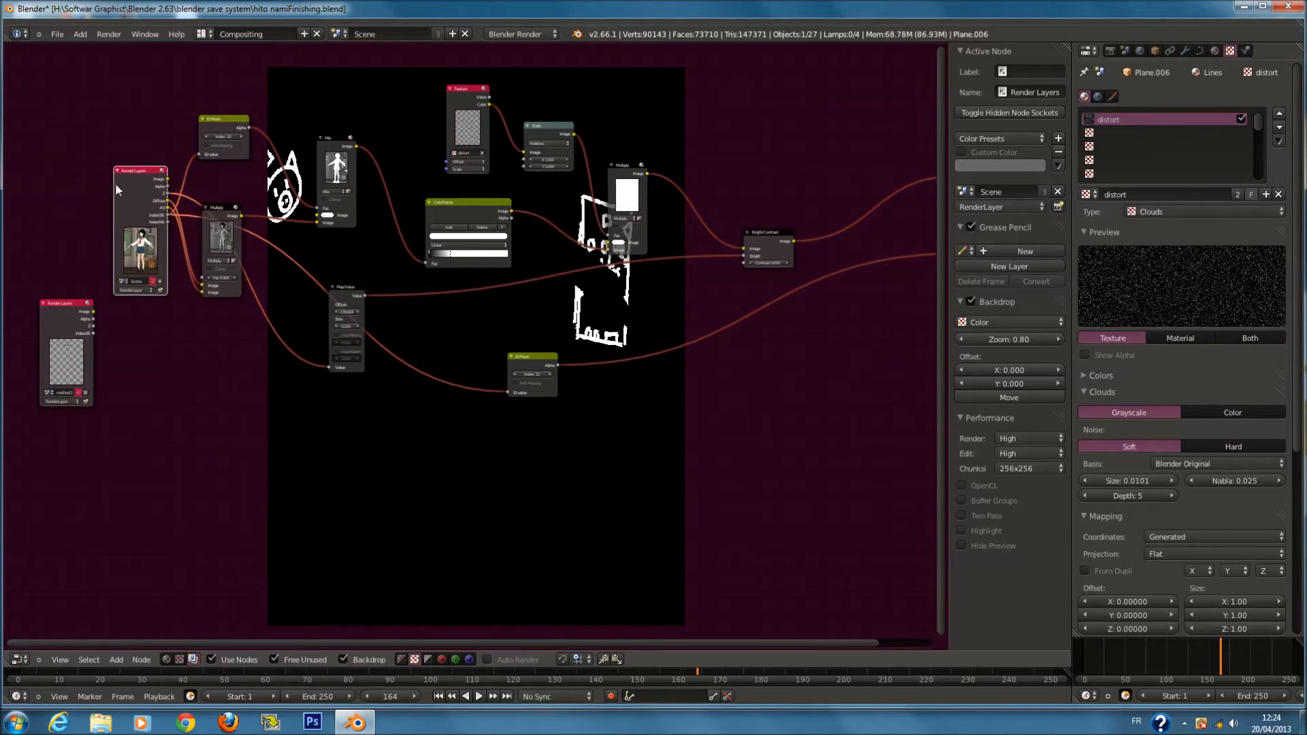
drag(116, 185, 63, 186)
scroll(463, 361, up, 1)
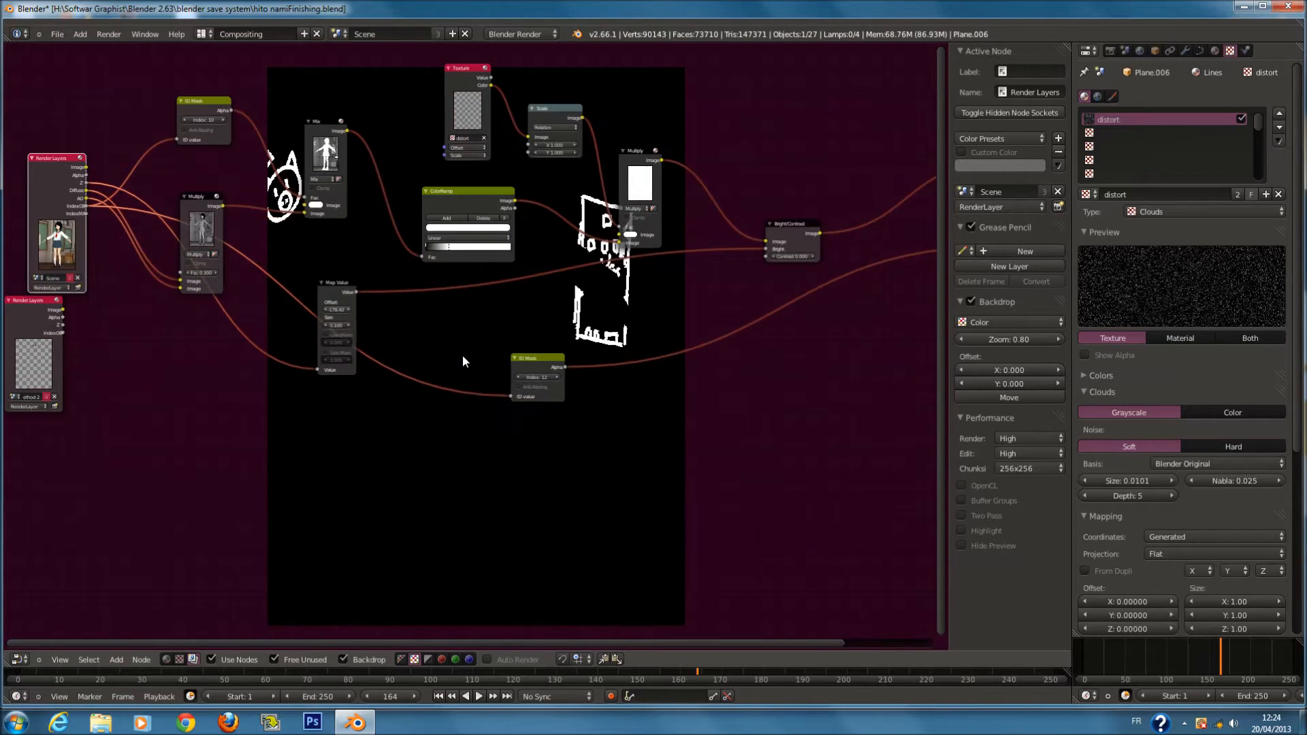
Add a Mix node in the free space between the Bright/Contrast node and the Viewer, slightly below them
middle_drag(573, 341, 252, 387)
scroll(576, 293, up, 2)
scroll(483, 330, up, 1)
key(shift+a)
mouse_move(531, 436)
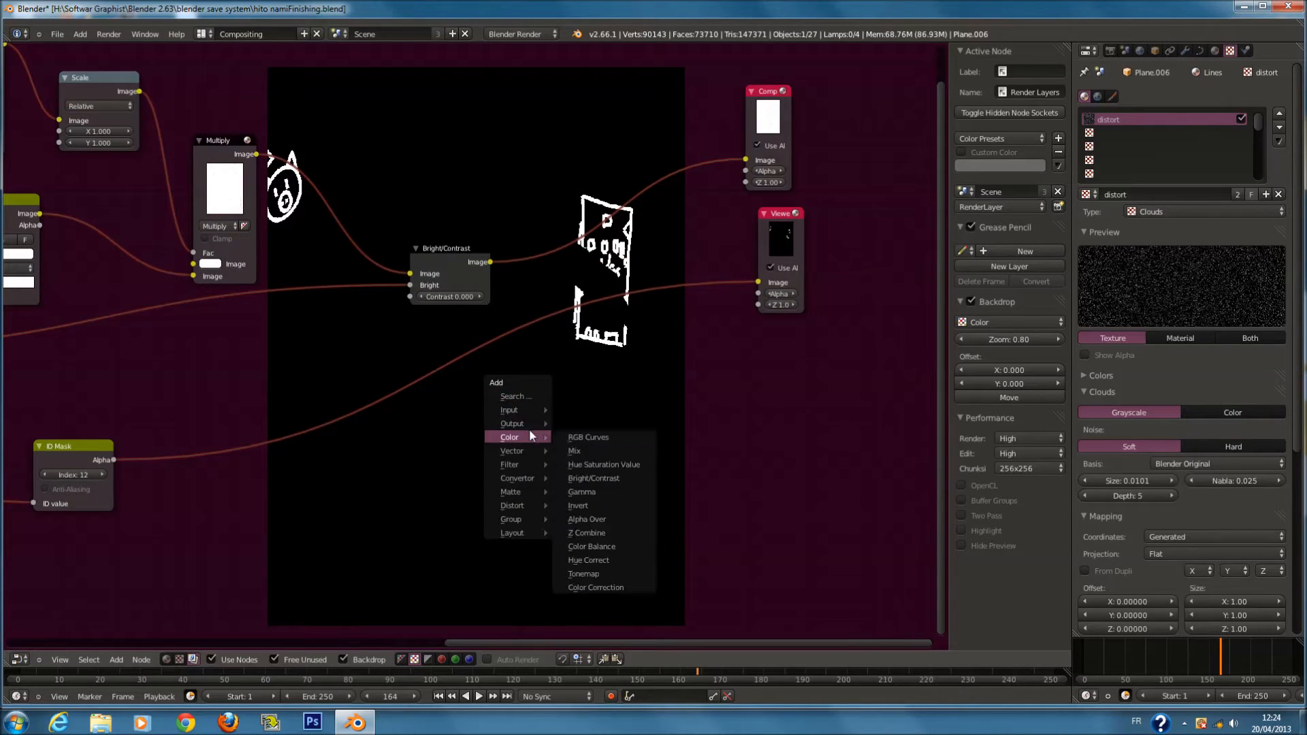
click(573, 451)
click(599, 344)
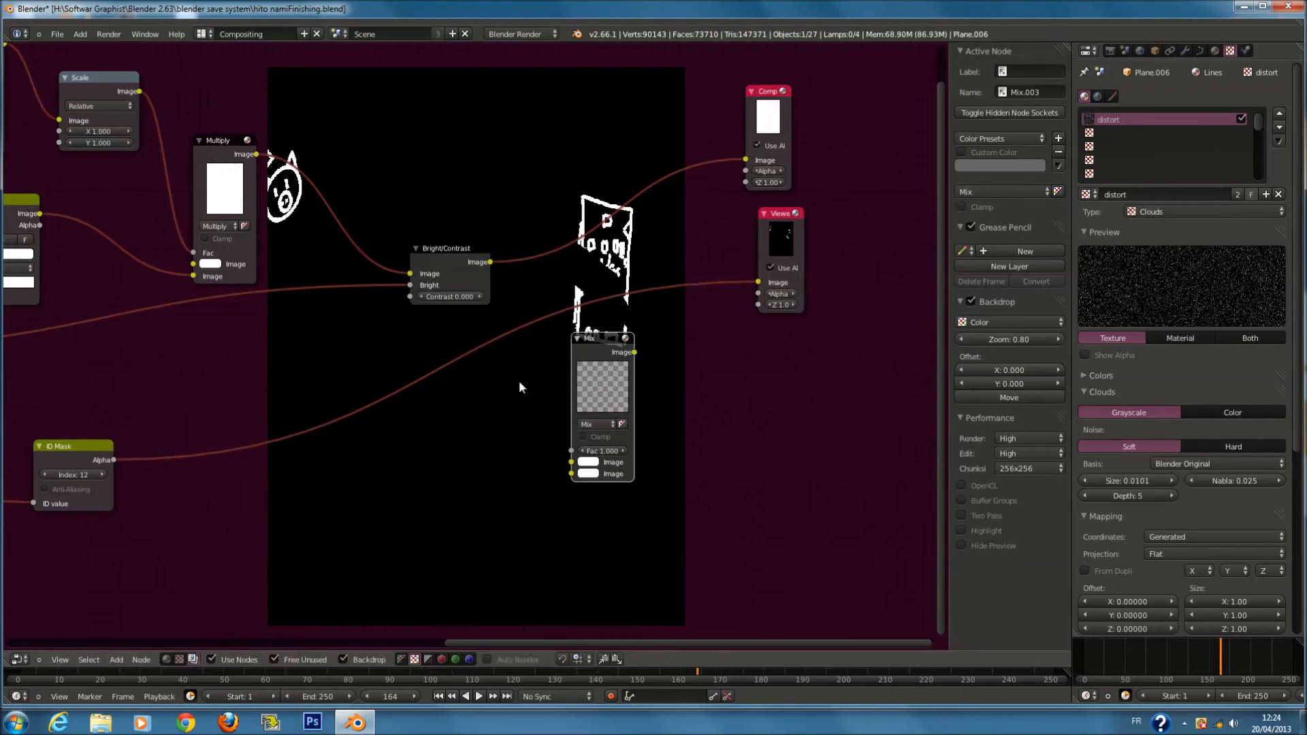
Link the duplicated ID Mask's Alpha to the new Mix node's Fac and the Bright/Contrast output to its upper Image input
drag(113, 459, 565, 458)
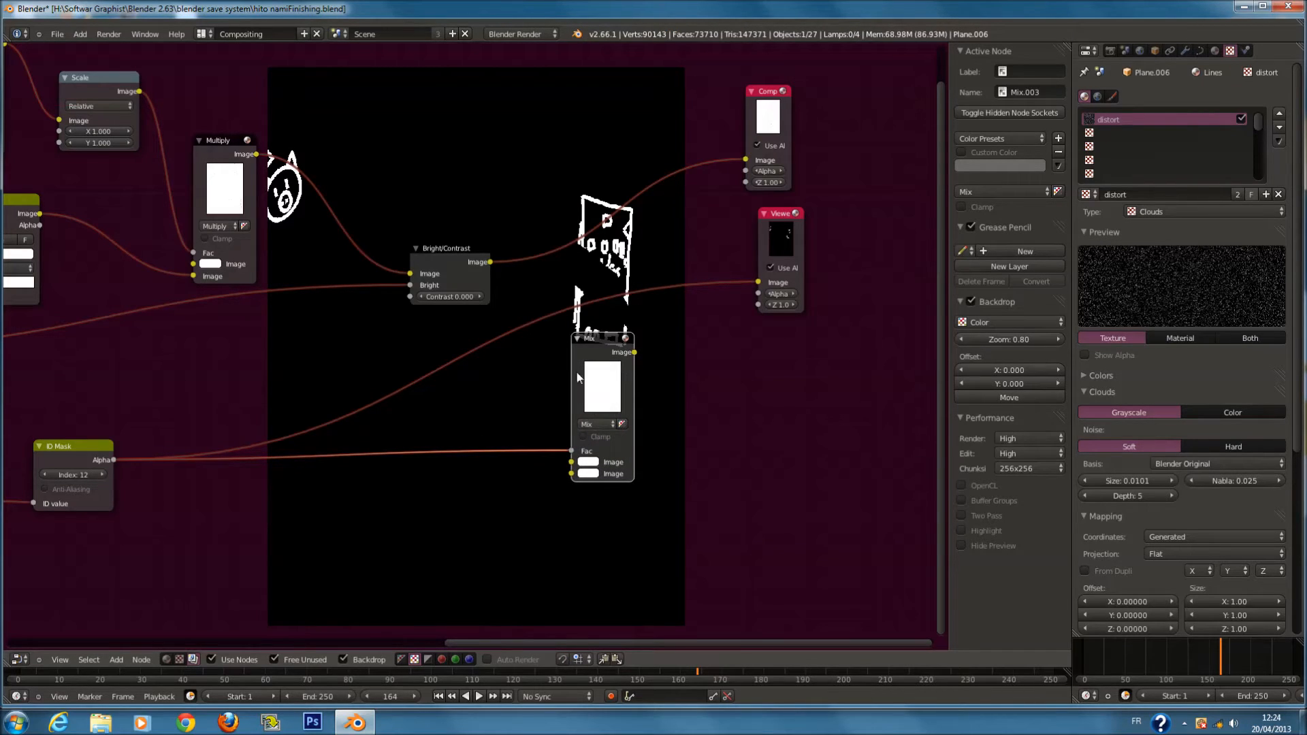
drag(491, 261, 572, 463)
Move the Viewer and Composite nodes down beside the new Mix node and link the Mix output to the Viewer
drag(758, 282, 740, 389)
drag(767, 121, 717, 286)
middle_drag(717, 286, 863, 282)
key(a)
key(a)
key(a)
middle_drag(761, 321, 714, 319)
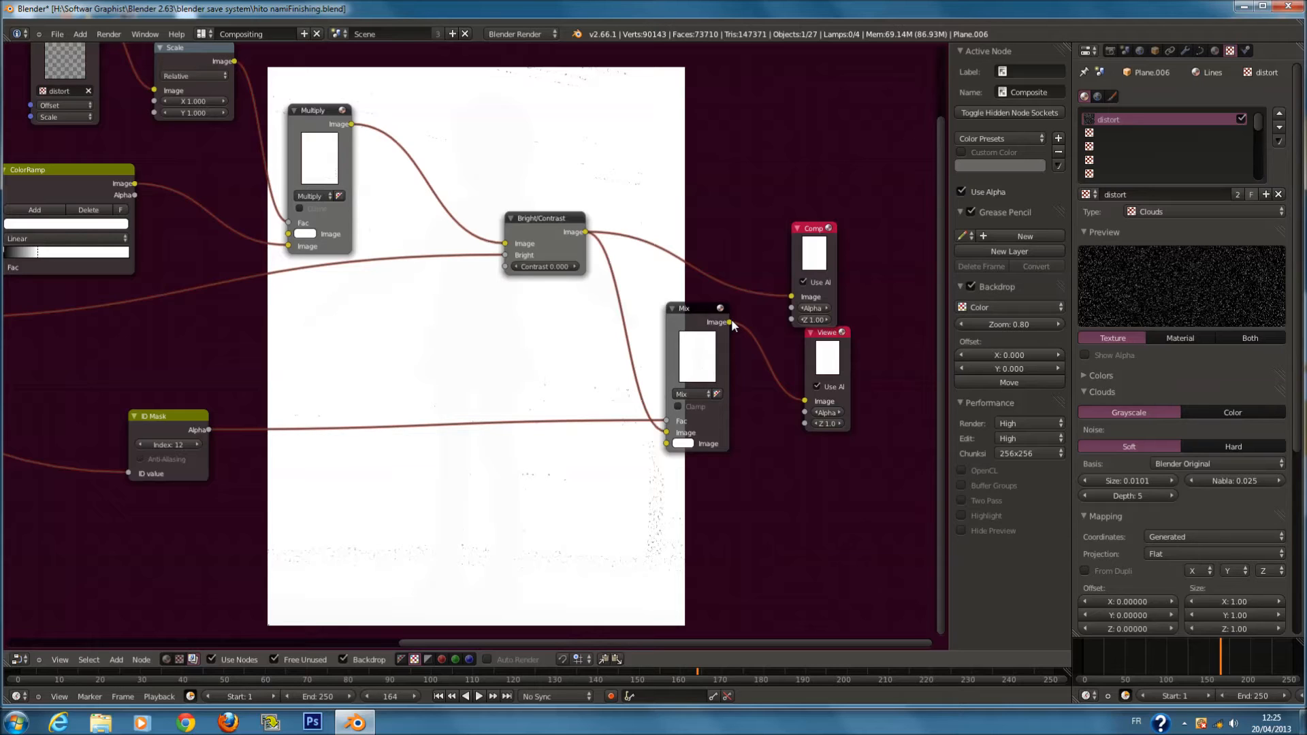
scroll(709, 384, down, 1)
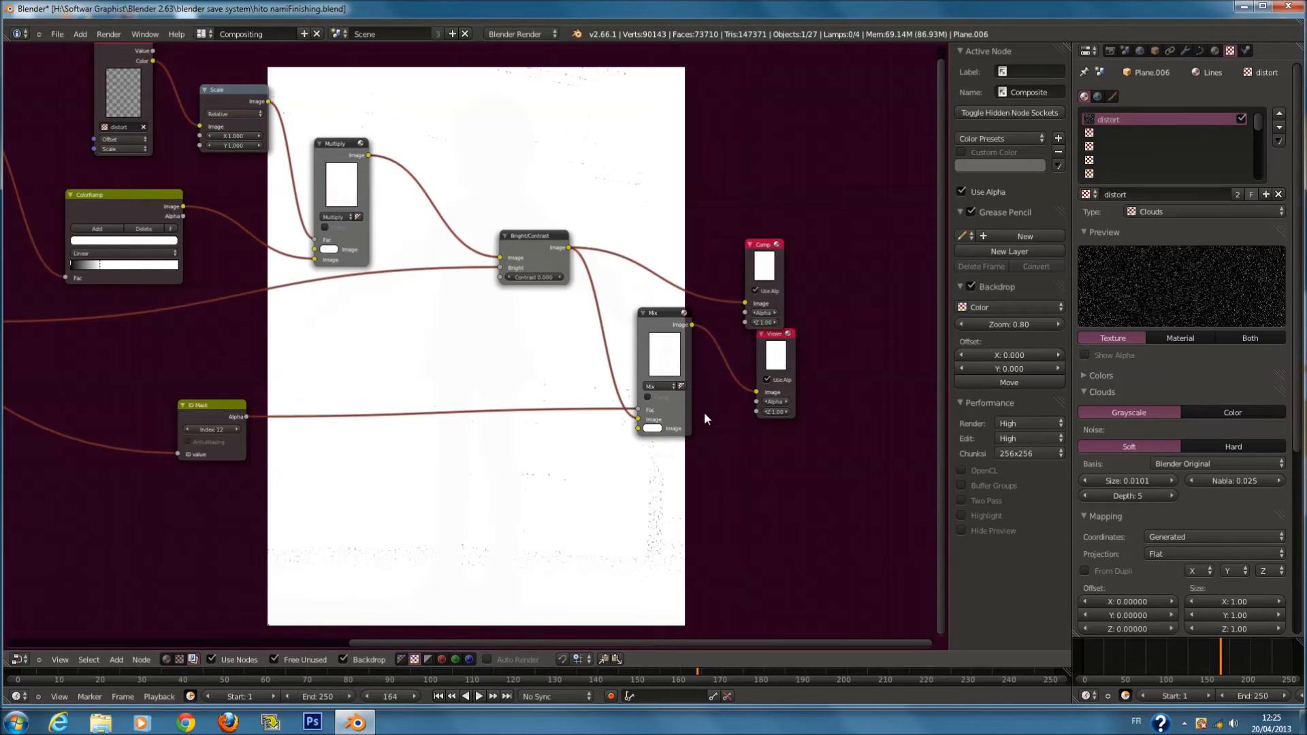
Link the upper Render Layers node's Alpha output to the new Mix node's lower Image input and dismiss the Windows color scheme notification
scroll(487, 400, down, 3)
scroll(315, 327, up, 4)
middle_drag(255, 317, 190, 313)
scroll(189, 313, down, 2)
drag(65, 241, 739, 411)
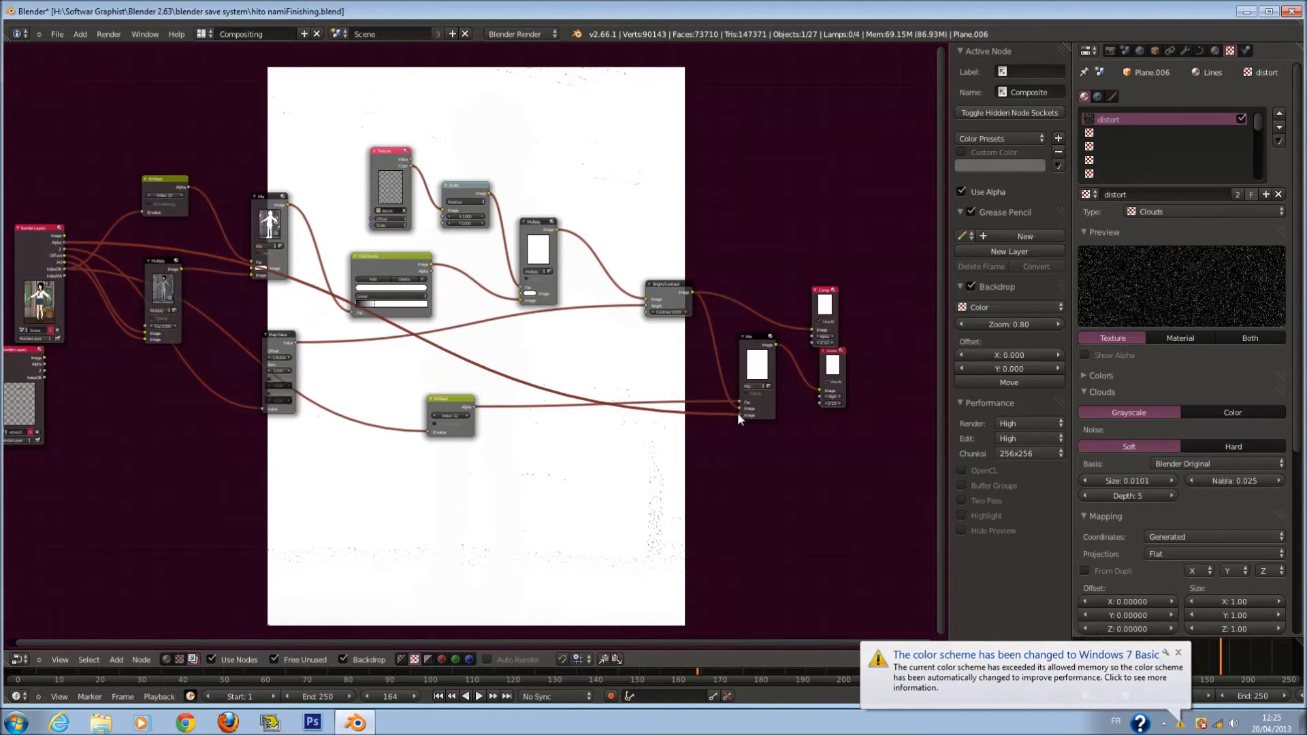
scroll(759, 446, up, 1)
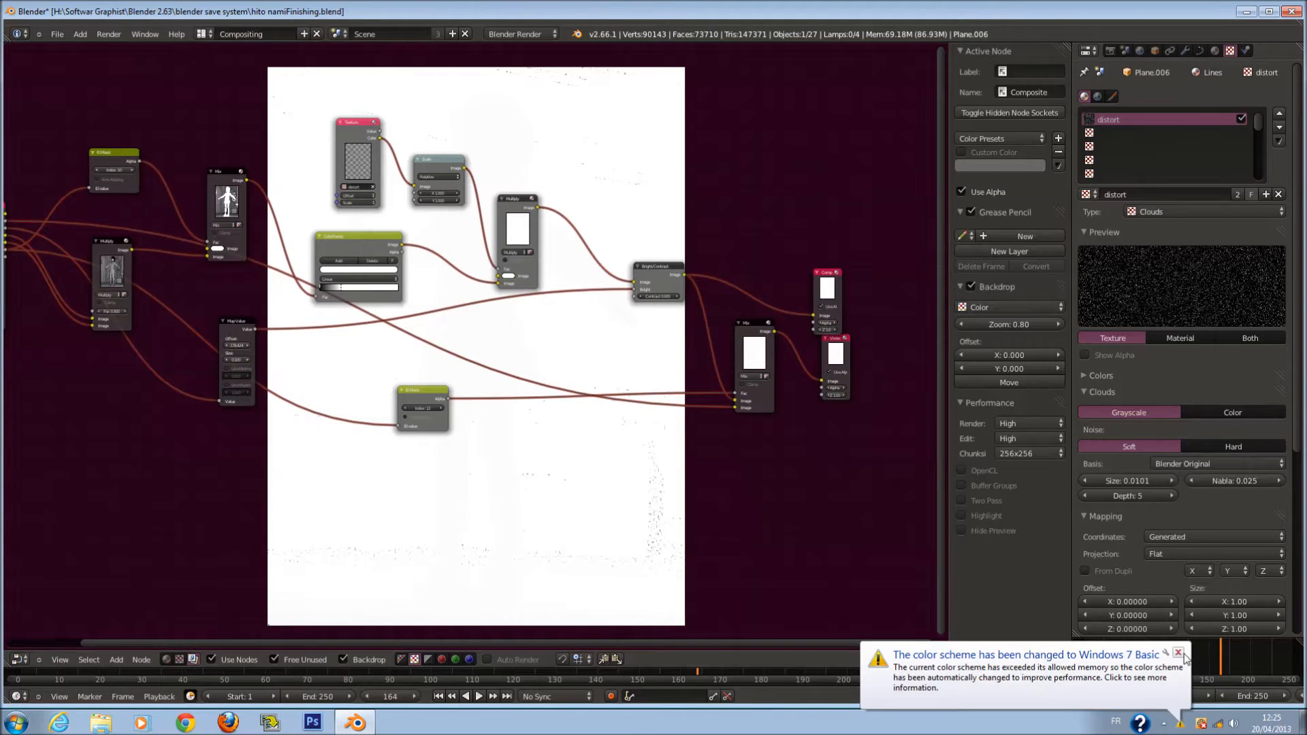
click(1183, 654)
scroll(601, 502, up, 1)
Add a ColorRamp node in the free space below the duplicated ID Mask node
middle_drag(601, 502, 586, 475)
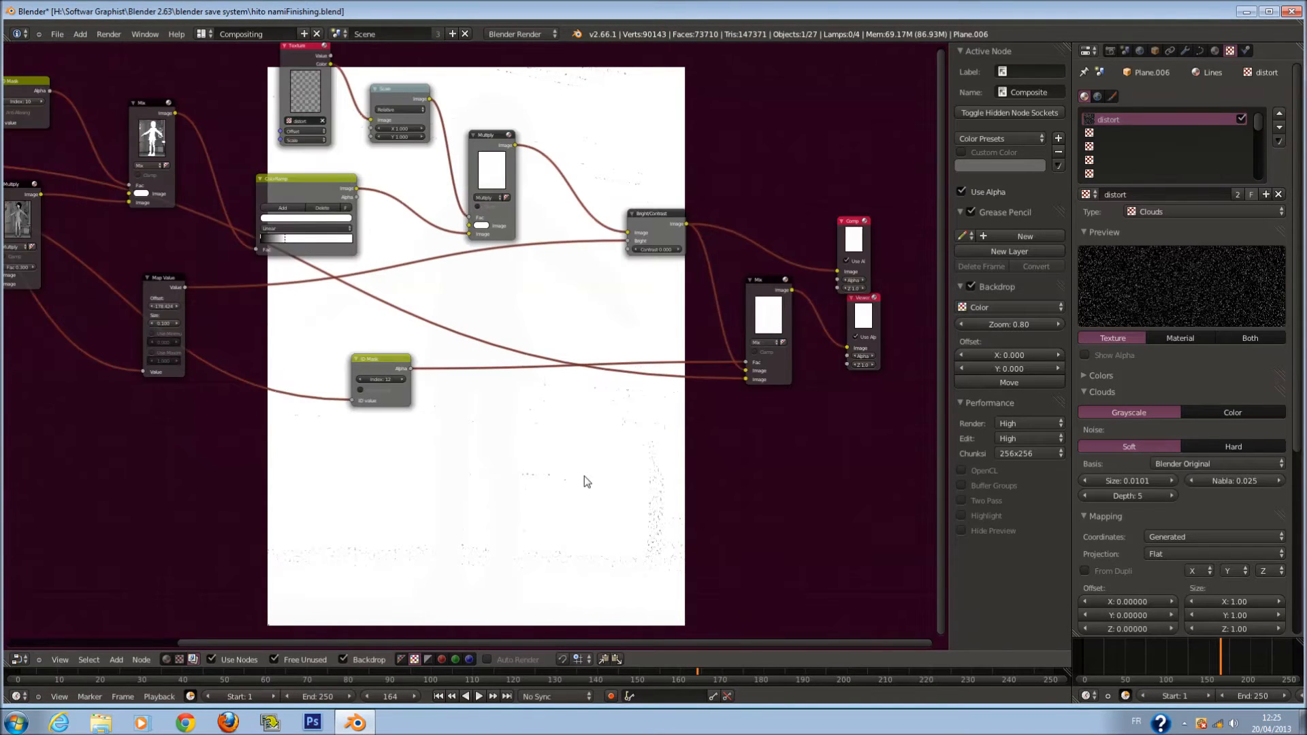
scroll(584, 476, up, 1)
key(shift+a)
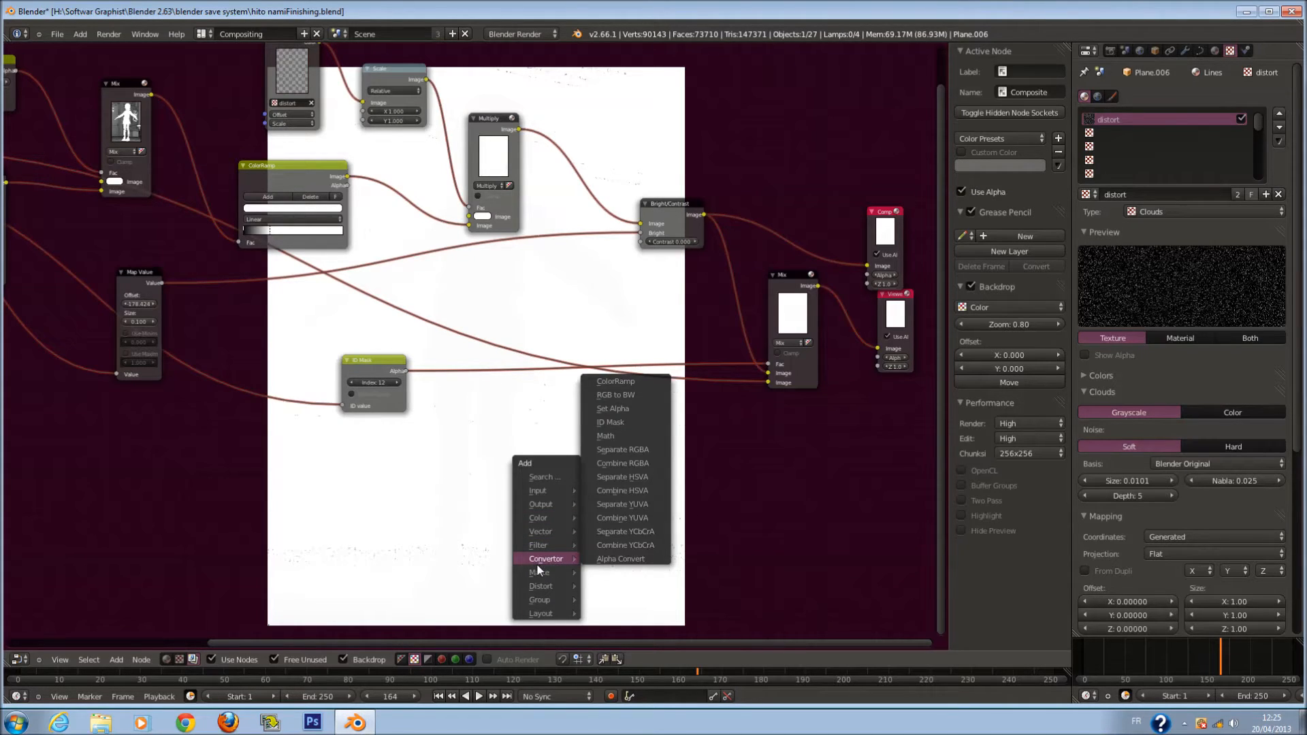
click(651, 382)
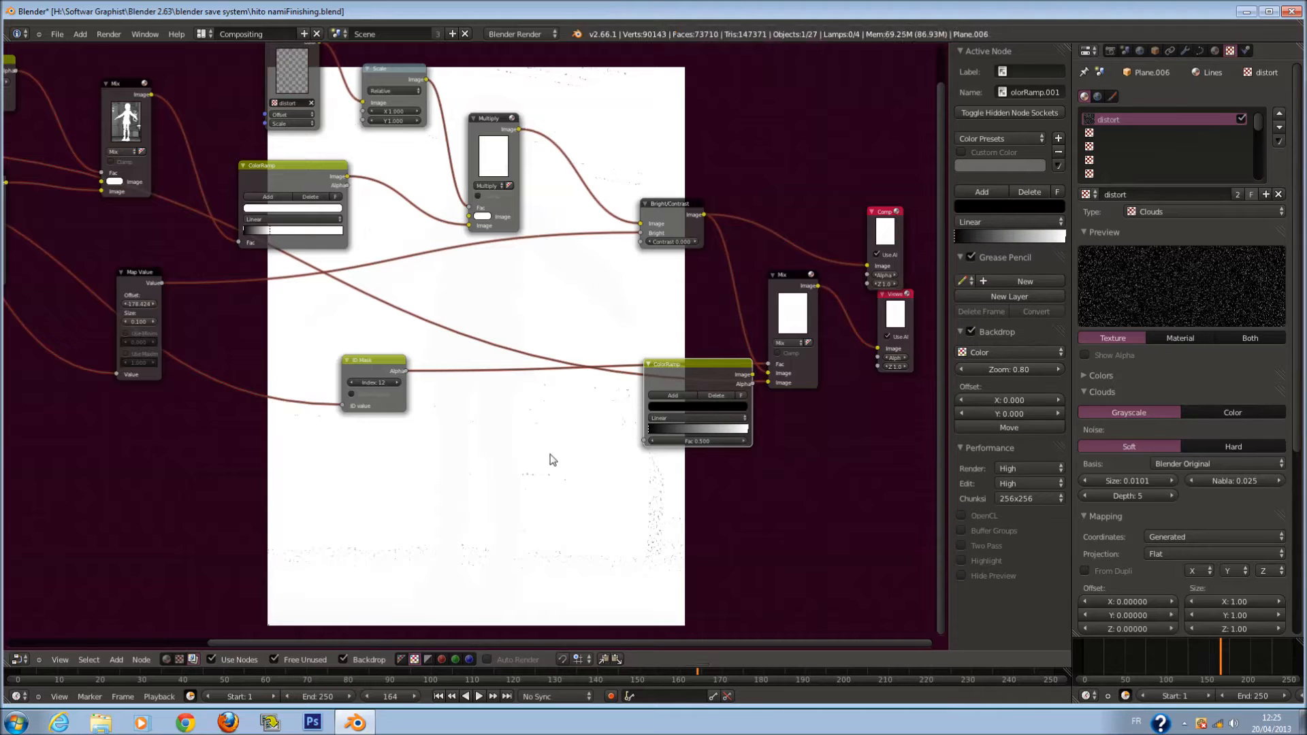
click(448, 450)
scroll(451, 451, up, 2)
middle_drag(452, 452, 539, 372)
scroll(543, 378, down, 1)
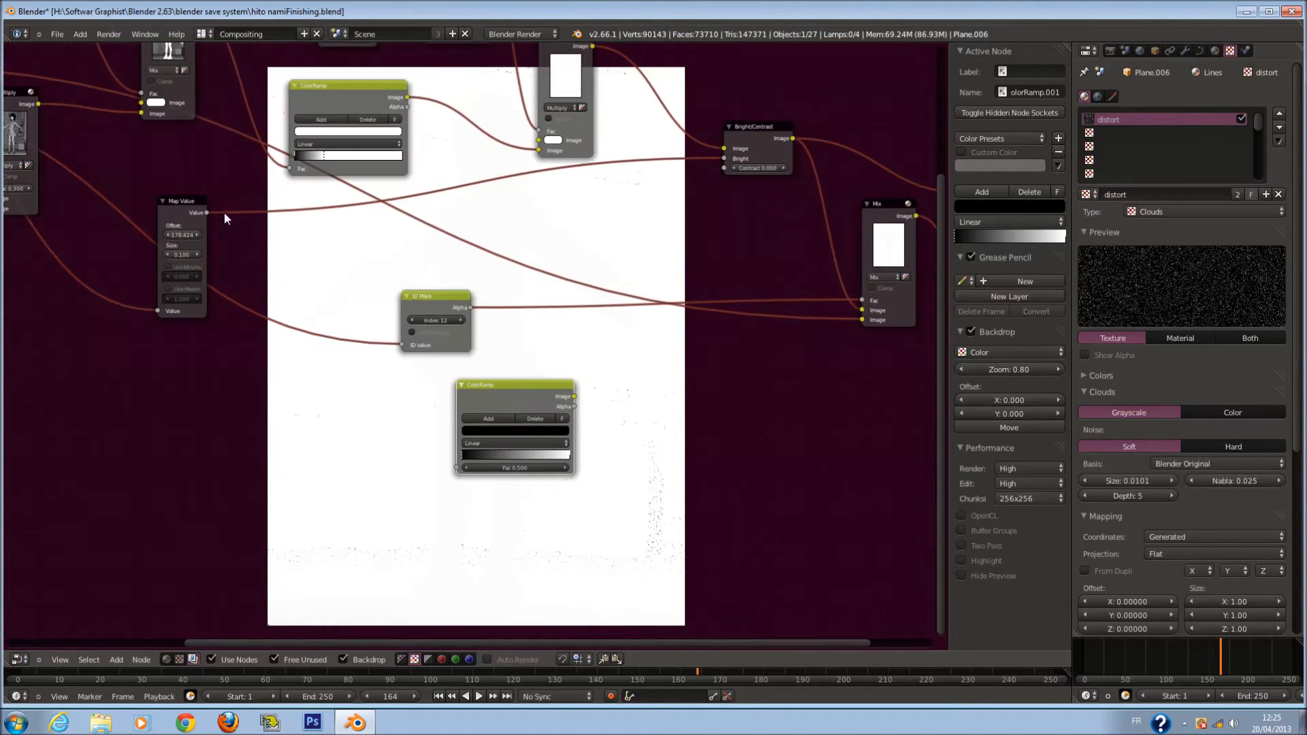
Link the Map Value output to the new ColorRamp's Fac input and shift the ColorRamp under the ID Mask
drag(207, 213, 457, 468)
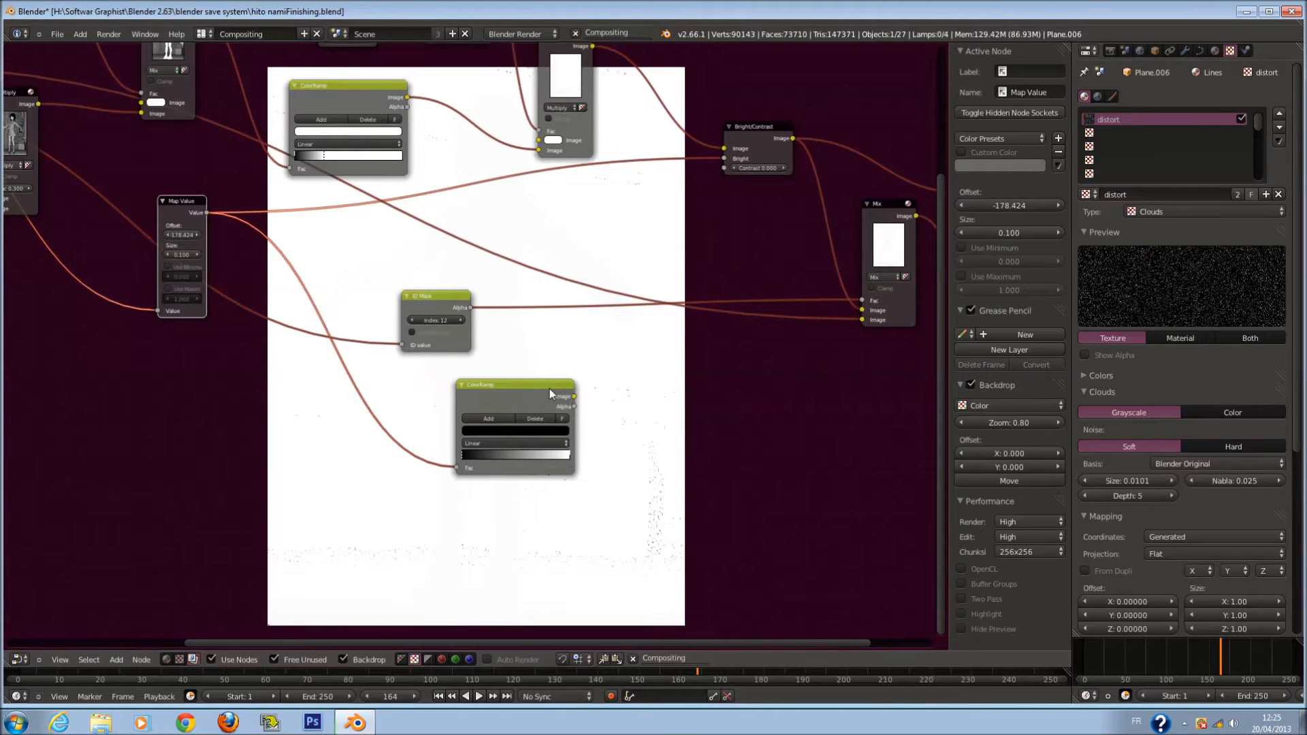
scroll(549, 389, down, 1)
drag(497, 378, 426, 373)
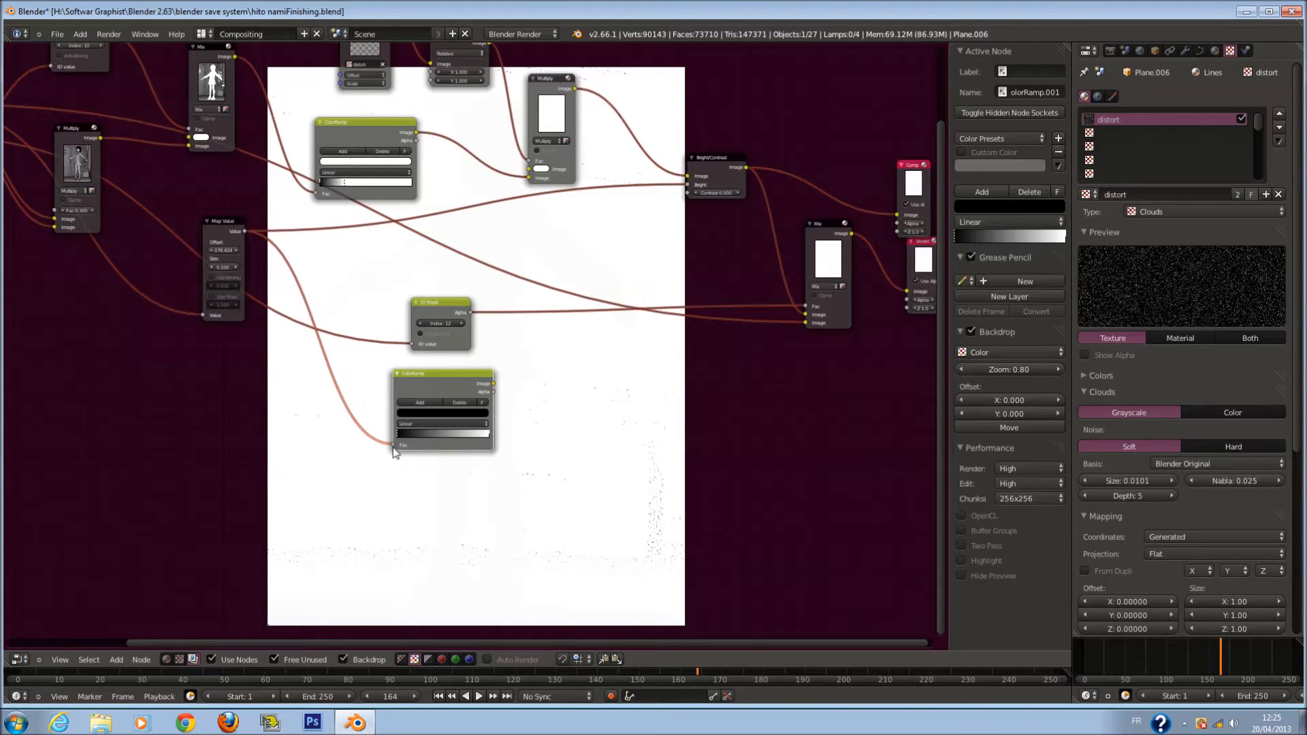
Flip the new ColorRamp's gradient so it runs from white to black, undoing the accidental removal of a color stop
mouse_move(402, 436)
mouse_down()
mouse_move(484, 435)
mouse_move(378, 442)
mouse_up()
click(465, 435)
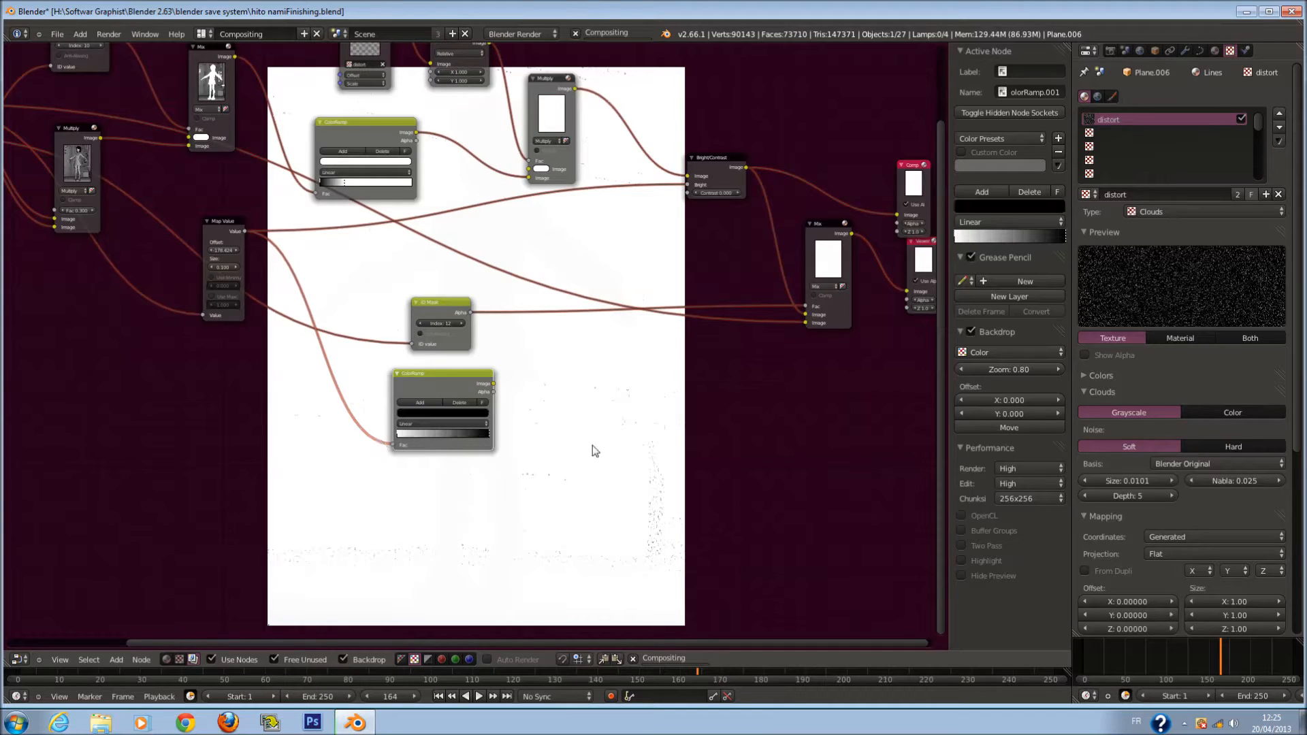
click(474, 403)
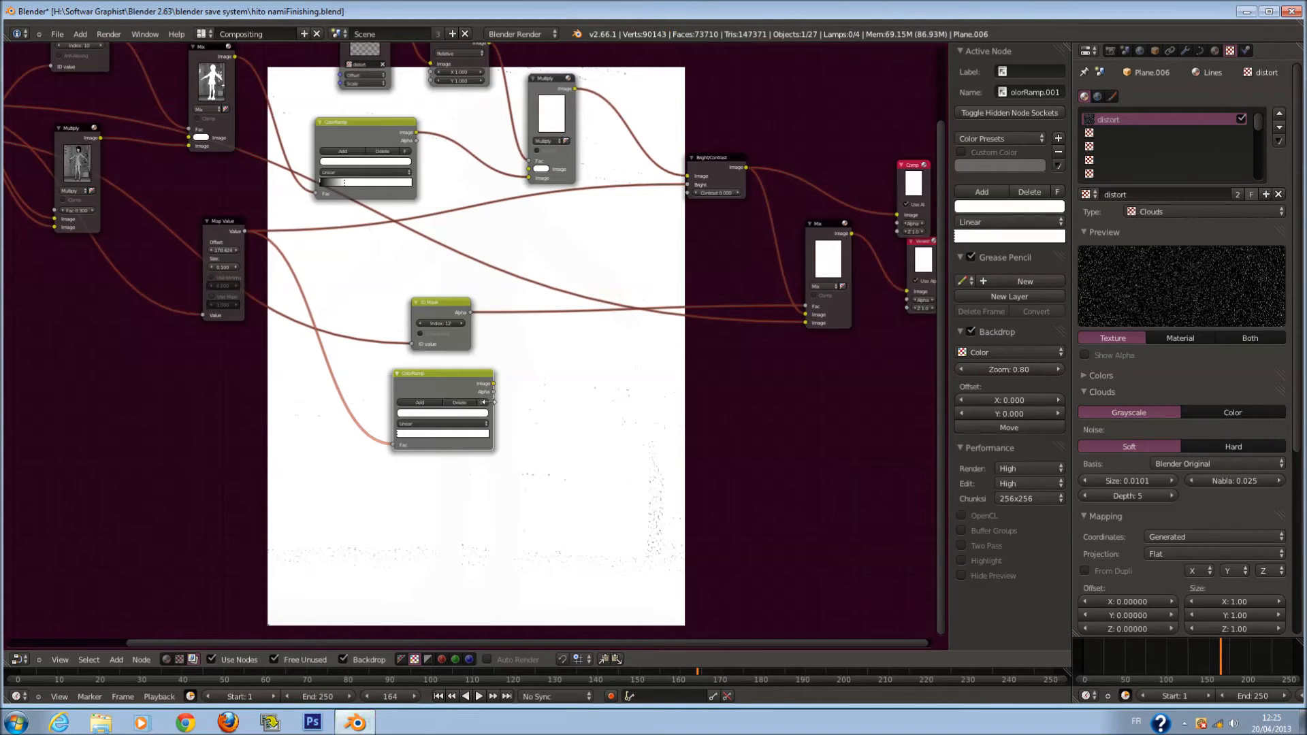
key(ctrl+z)
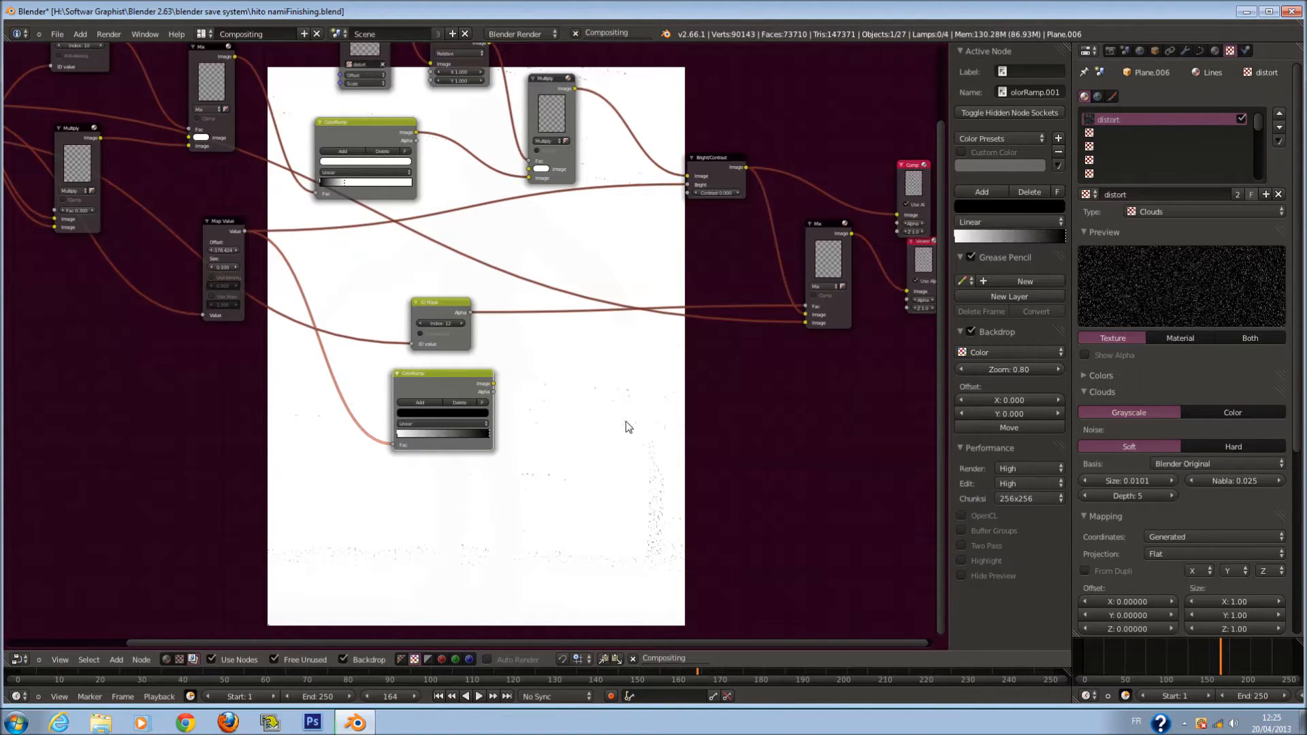
Save the project over the existing blend file
middle_drag(623, 428, 532, 447)
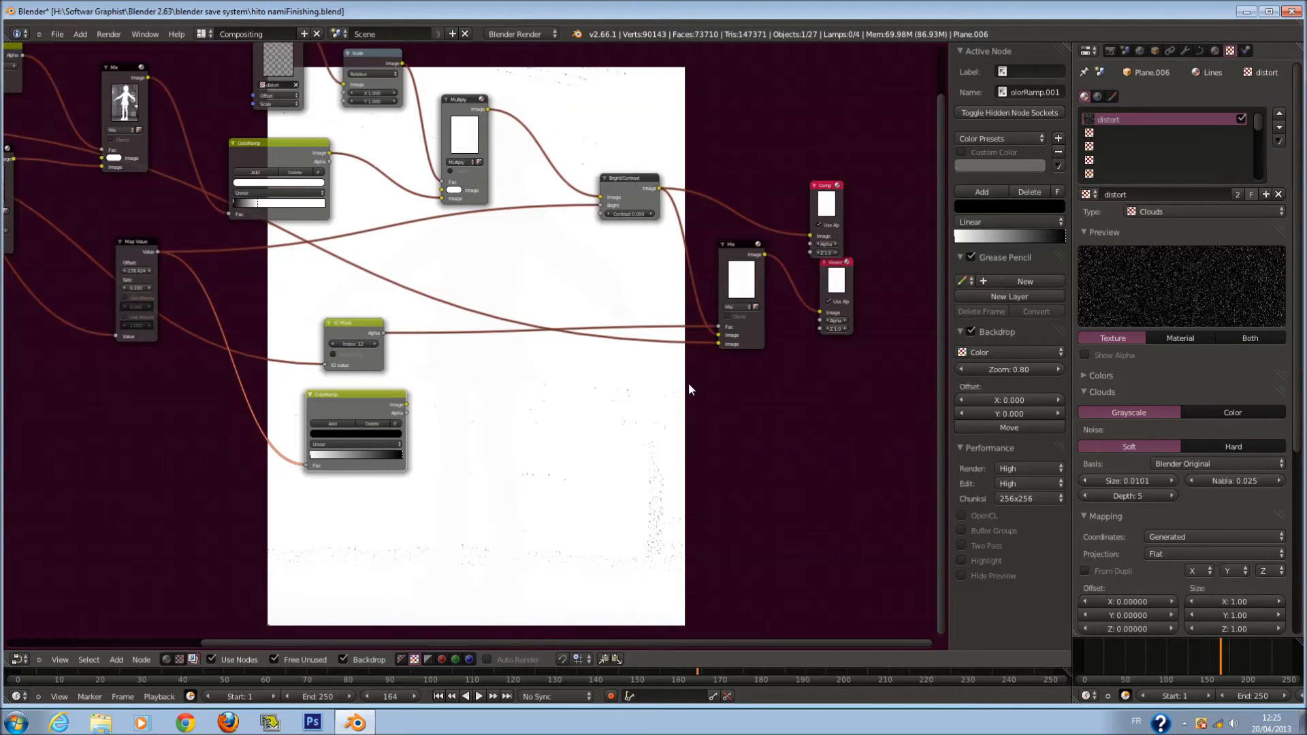
middle_drag(671, 381, 650, 378)
key(ctrl+s)
click(646, 377)
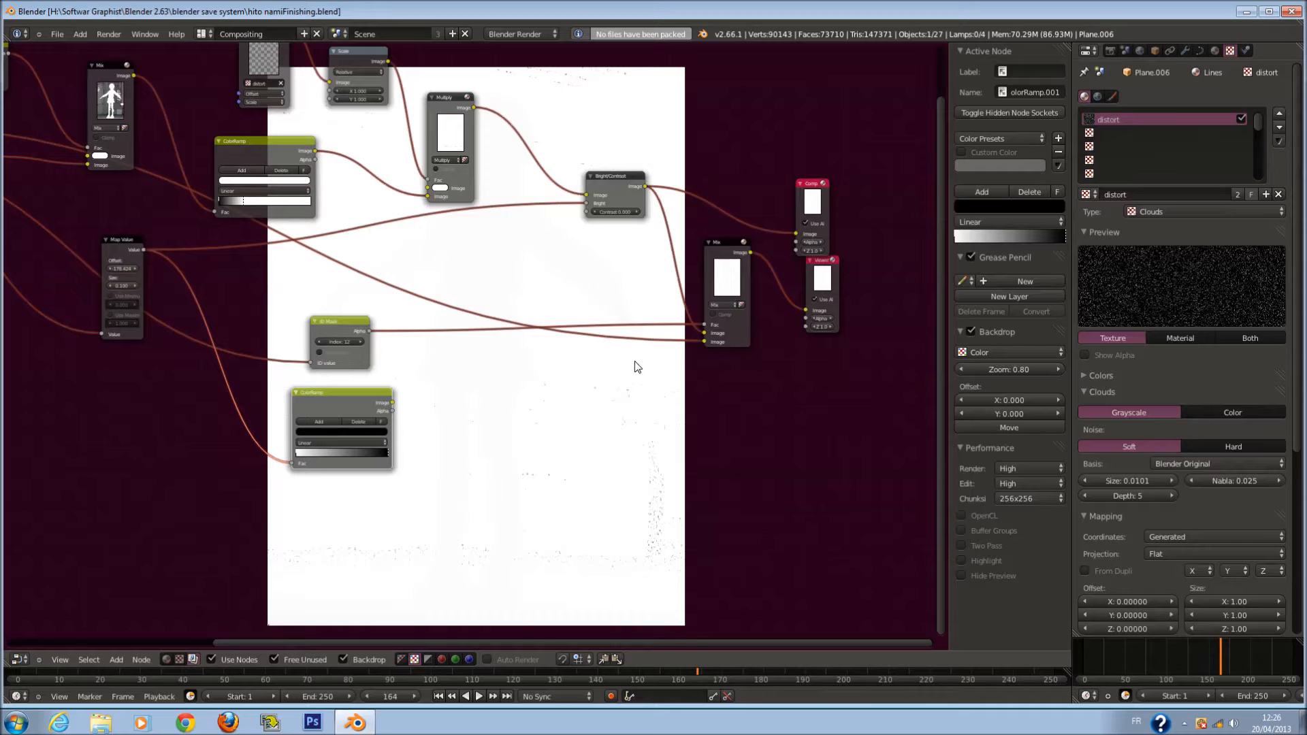
drag(750, 252, 392, 403)
drag(739, 253, 755, 304)
drag(750, 251, 395, 406)
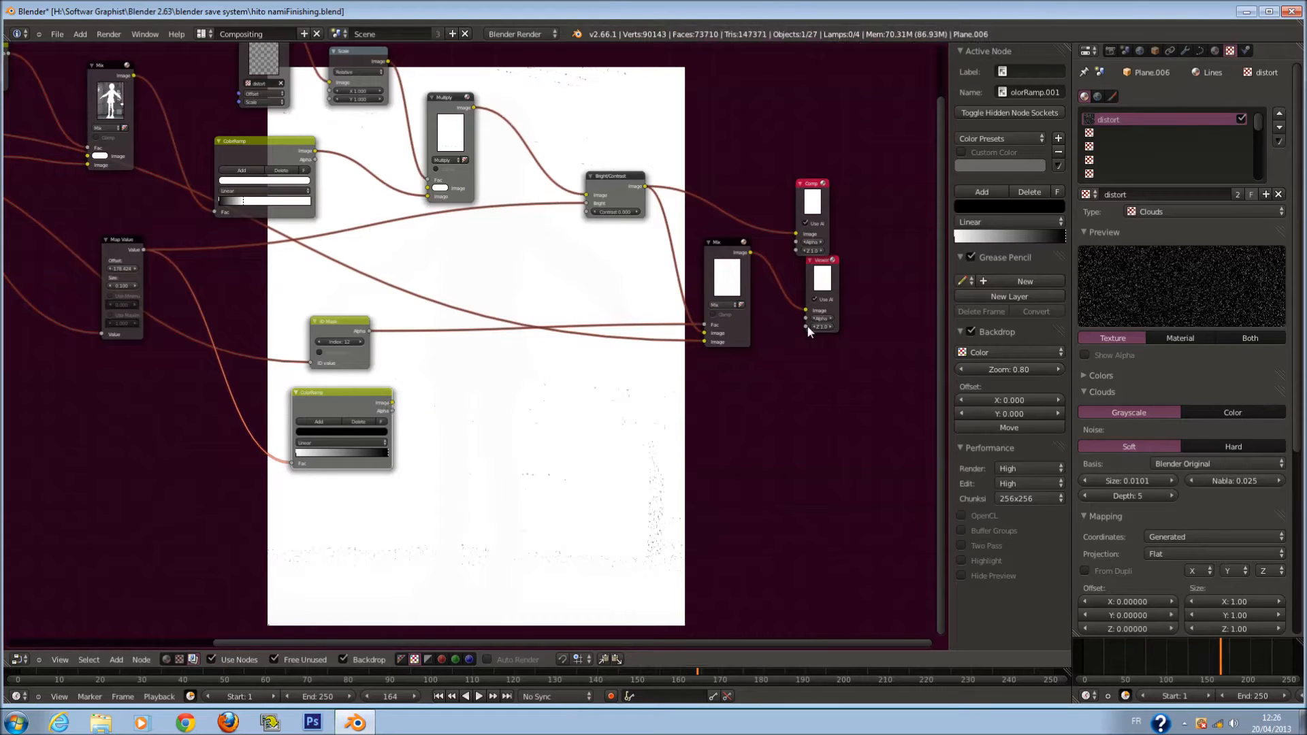
drag(723, 286, 260, 349)
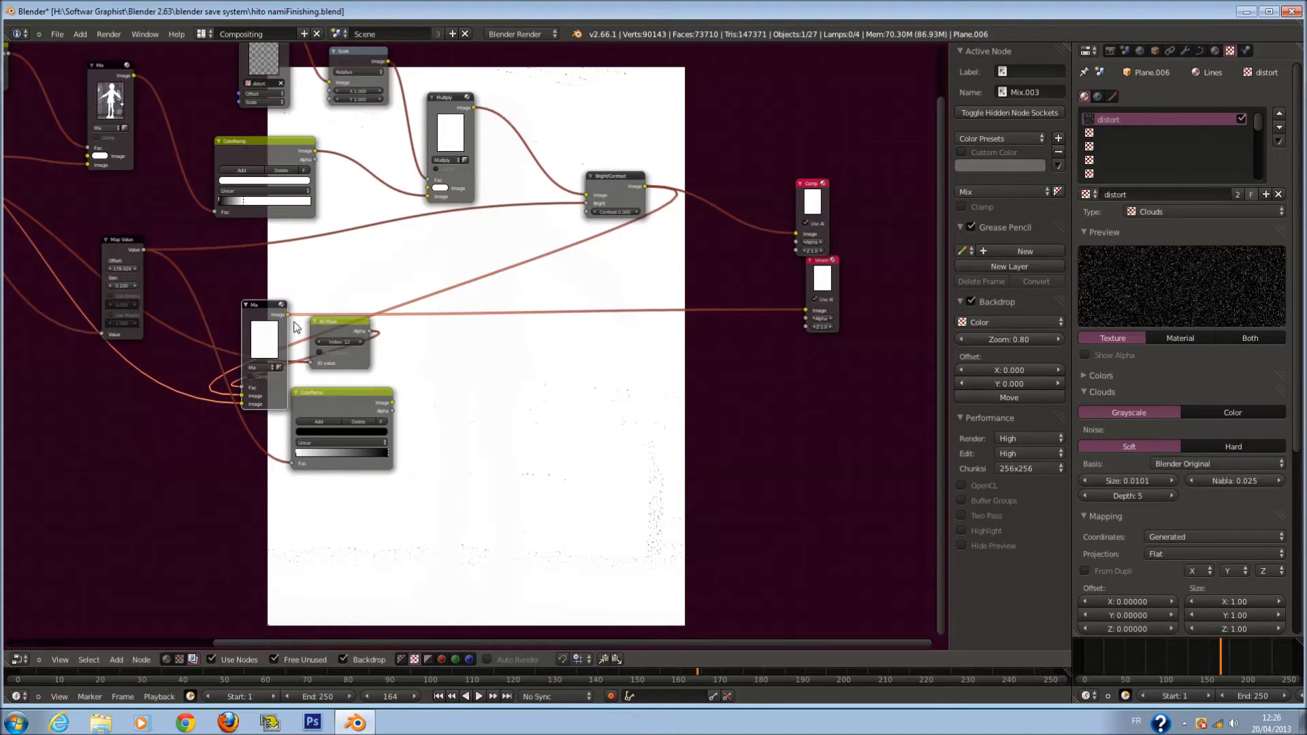
drag(354, 346, 393, 404)
drag(281, 327, 718, 265)
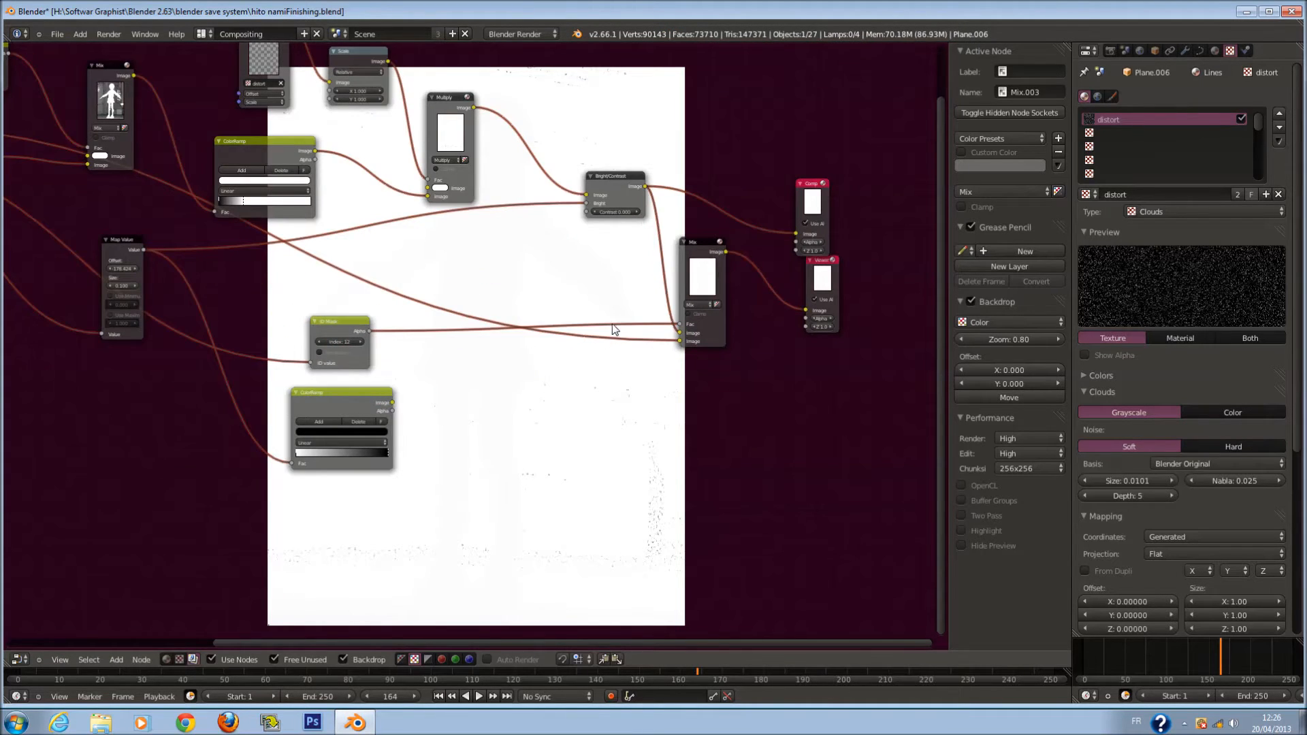
Move the "eyes method 2" Render Layers node down into the free space below the rest of the node tree
scroll(599, 324, down, 2)
scroll(502, 342, down, 2)
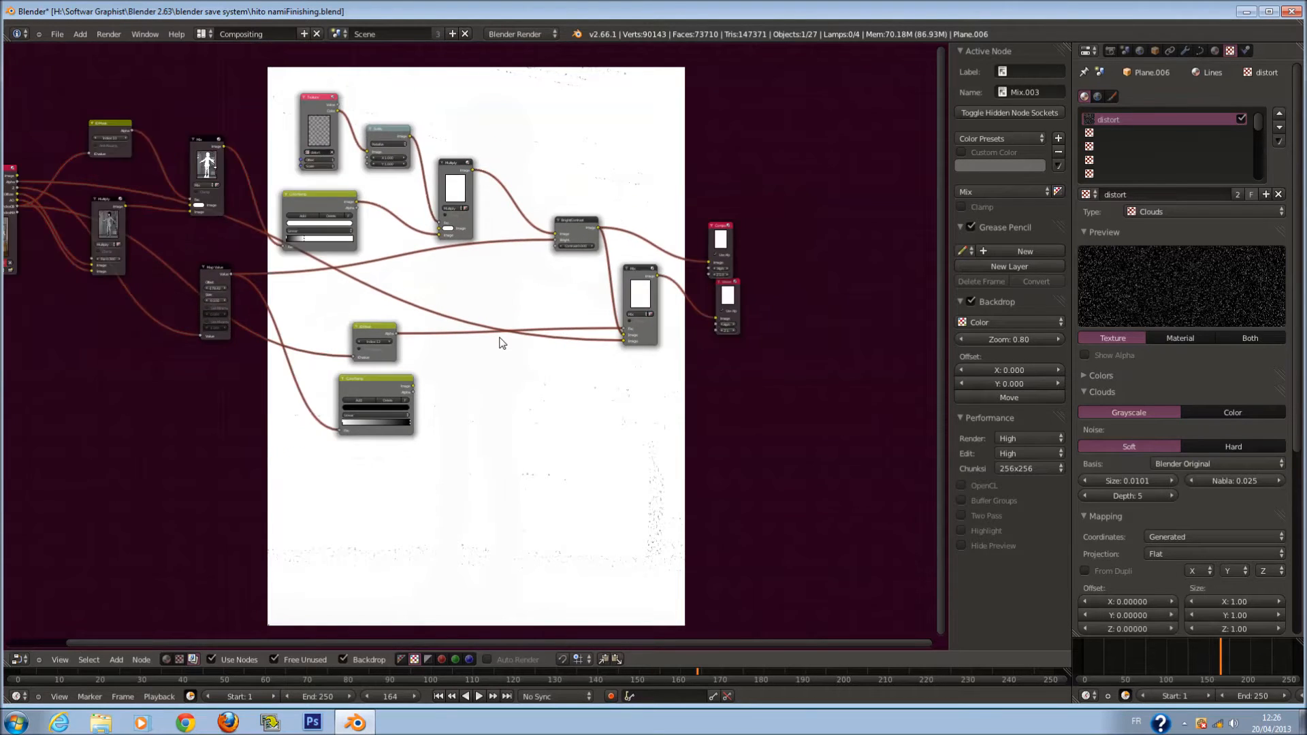
middle_drag(485, 342, 817, 262)
scroll(817, 262, up, 3)
middle_drag(581, 256, 460, 258)
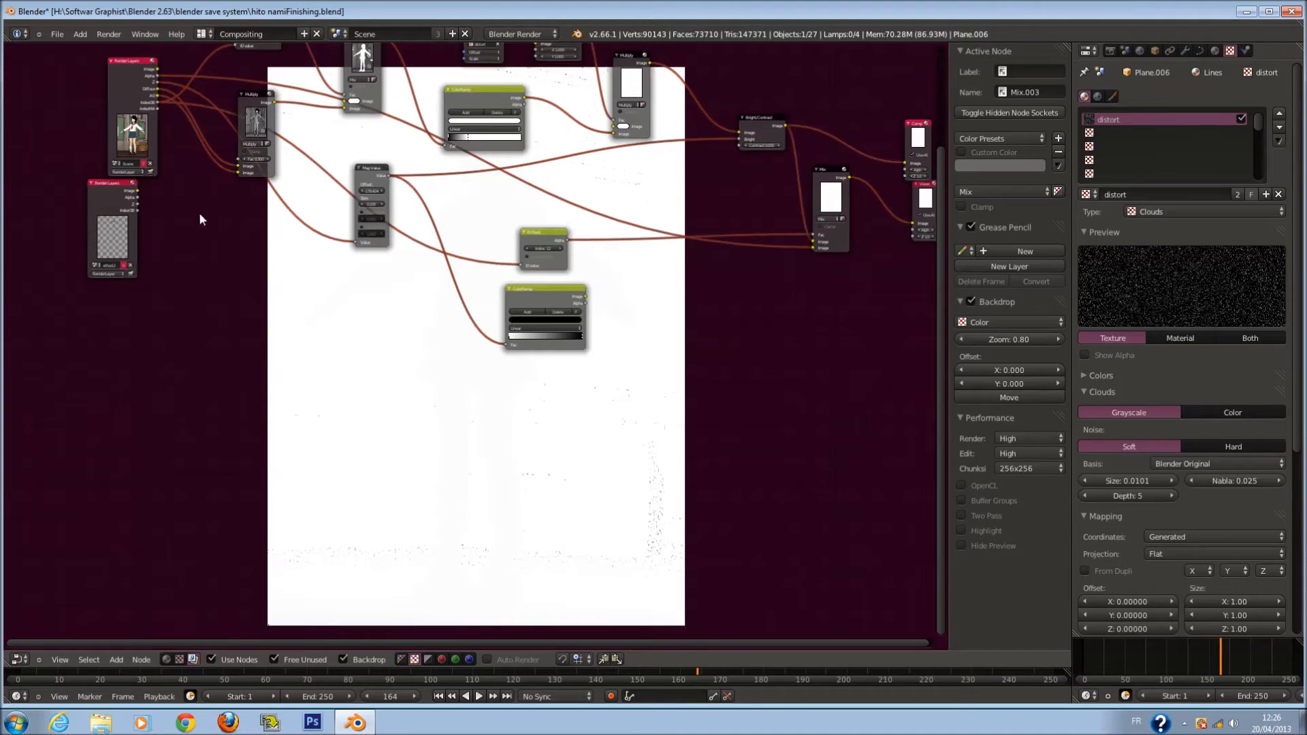
drag(121, 207, 115, 493)
middle_drag(511, 339, 544, 274)
scroll(553, 269, up, 3)
middle_drag(513, 386, 584, 313)
scroll(455, 372, down, 2)
scroll(610, 270, up, 1)
key(a)
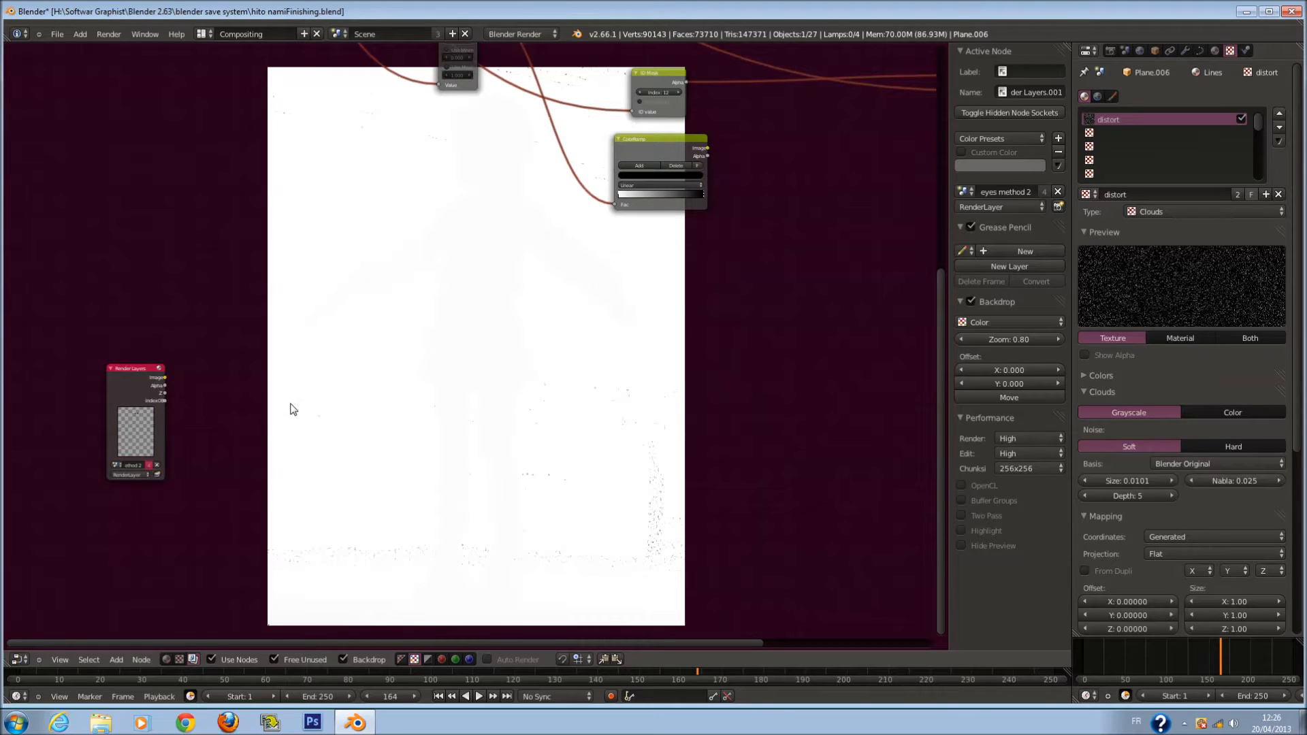
middle_drag(286, 407, 334, 404)
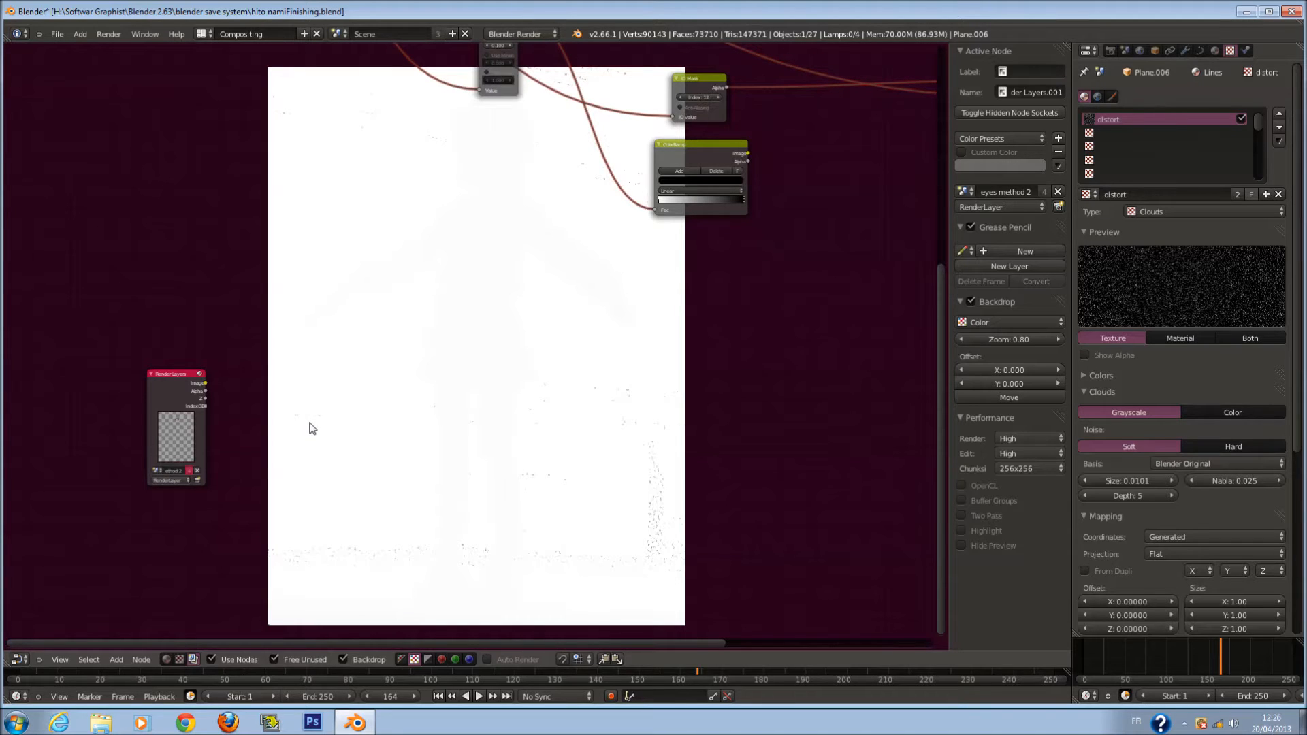
Duplicate the ID Mask node with index 12 beside the moved Render Layers node and set the copy's Index to 32
key(shift+a)
mouse_move(285, 453)
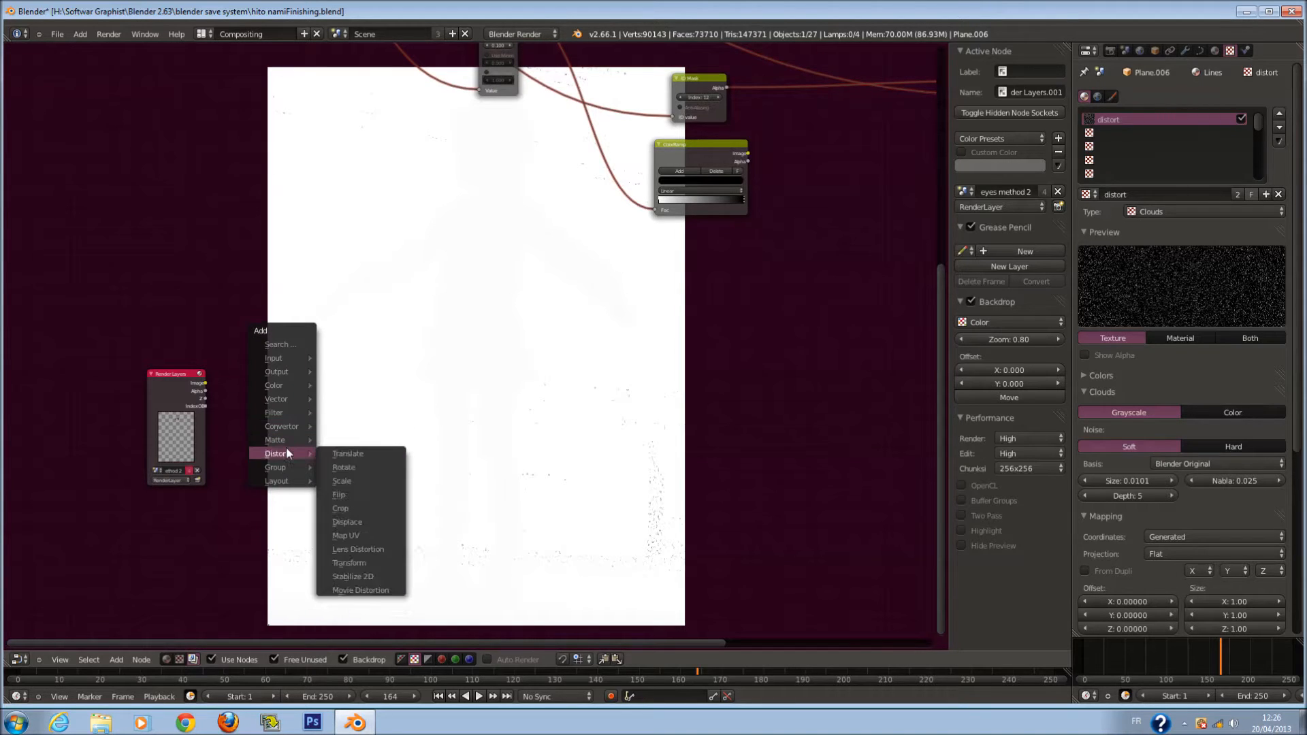
click(709, 89)
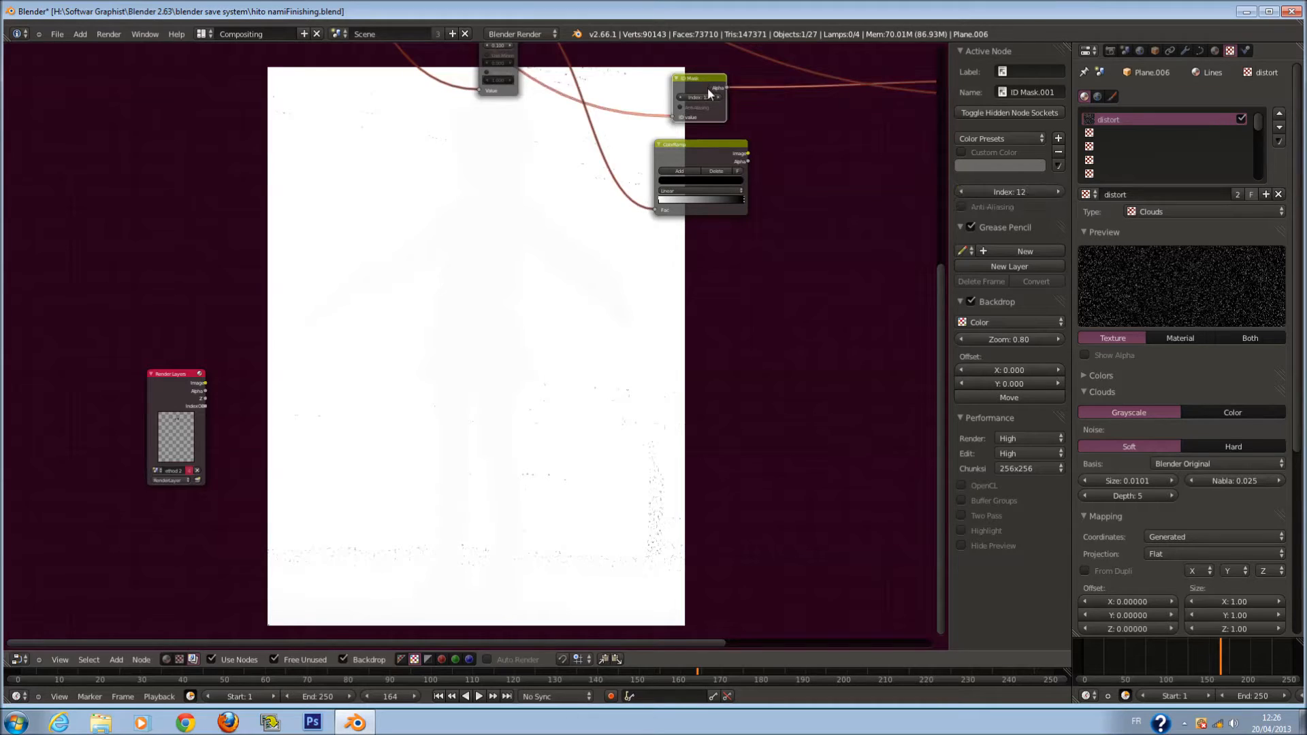
key(shift+d)
click(386, 463)
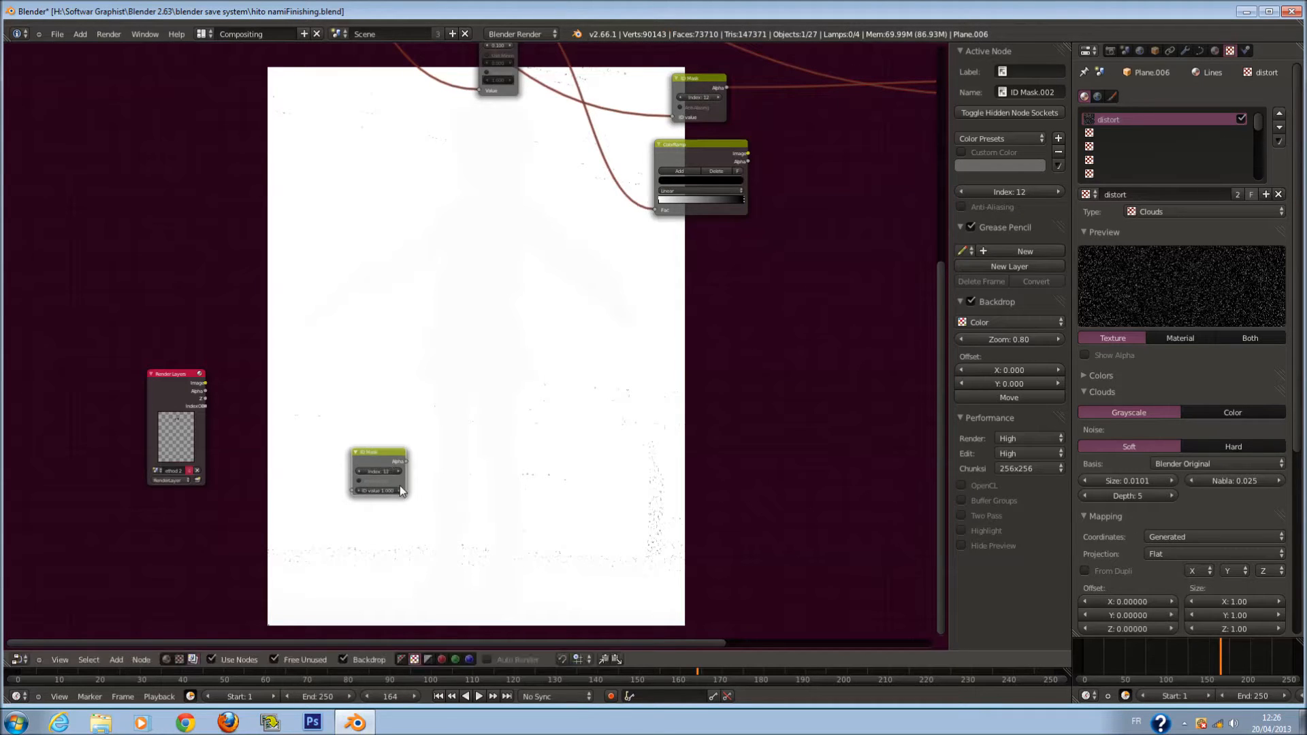
click(400, 470)
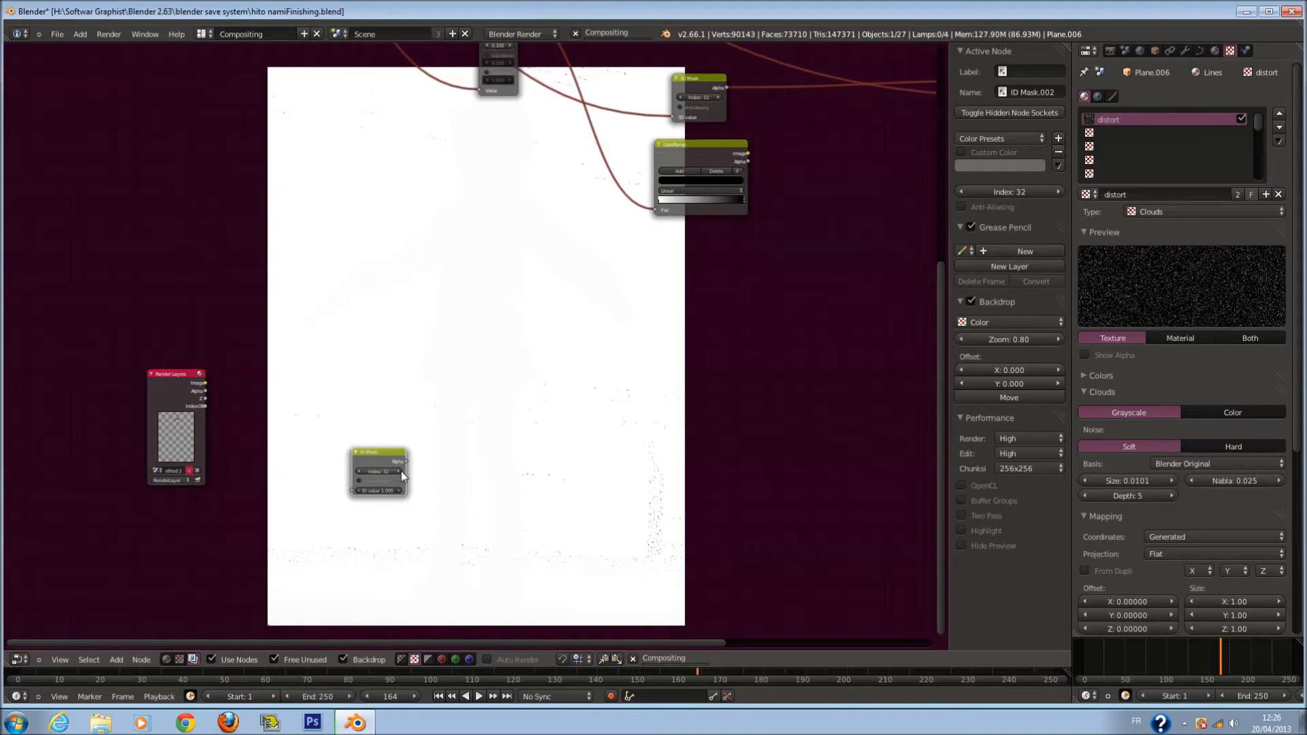
Move the Viewer node down beside the ID Mask with index 32
scroll(735, 372, down, 2)
drag(859, 161, 855, 163)
drag(893, 175, 533, 451)
scroll(450, 453, up, 6)
Link the "eyes method 2" IndexOB output to the ID Mask's ID value and the mask's Alpha to the Viewer's Image
drag(407, 458, 339, 431)
drag(204, 406, 476, 478)
middle_drag(496, 326, 559, 286)
scroll(542, 339, up, 2)
middle_drag(542, 338, 506, 300)
scroll(510, 199, down, 1)
scroll(512, 198, down, 1)
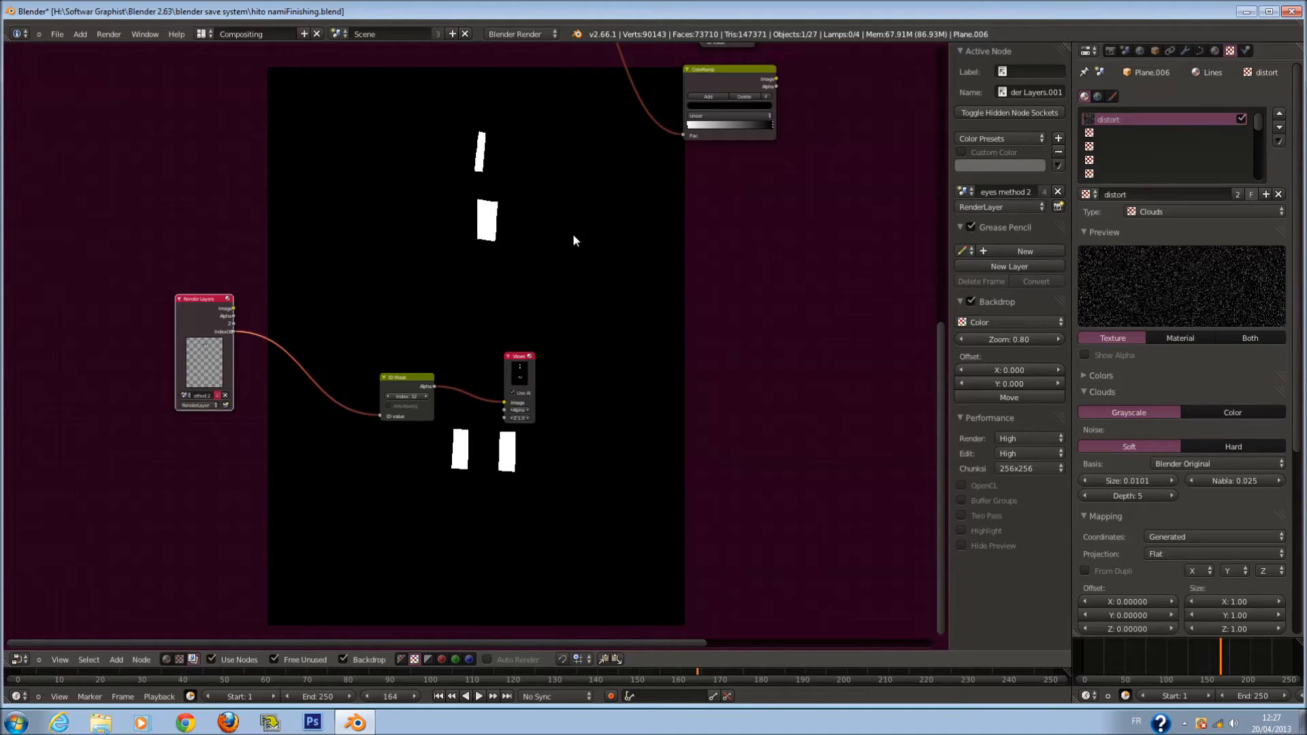
Insert a Mix node between the index 32 ID Mask and the Viewer, and reroute the mask's Alpha into the Mix node's Fac
scroll(599, 286, up, 3)
drag(545, 379, 830, 382)
key(shift+a)
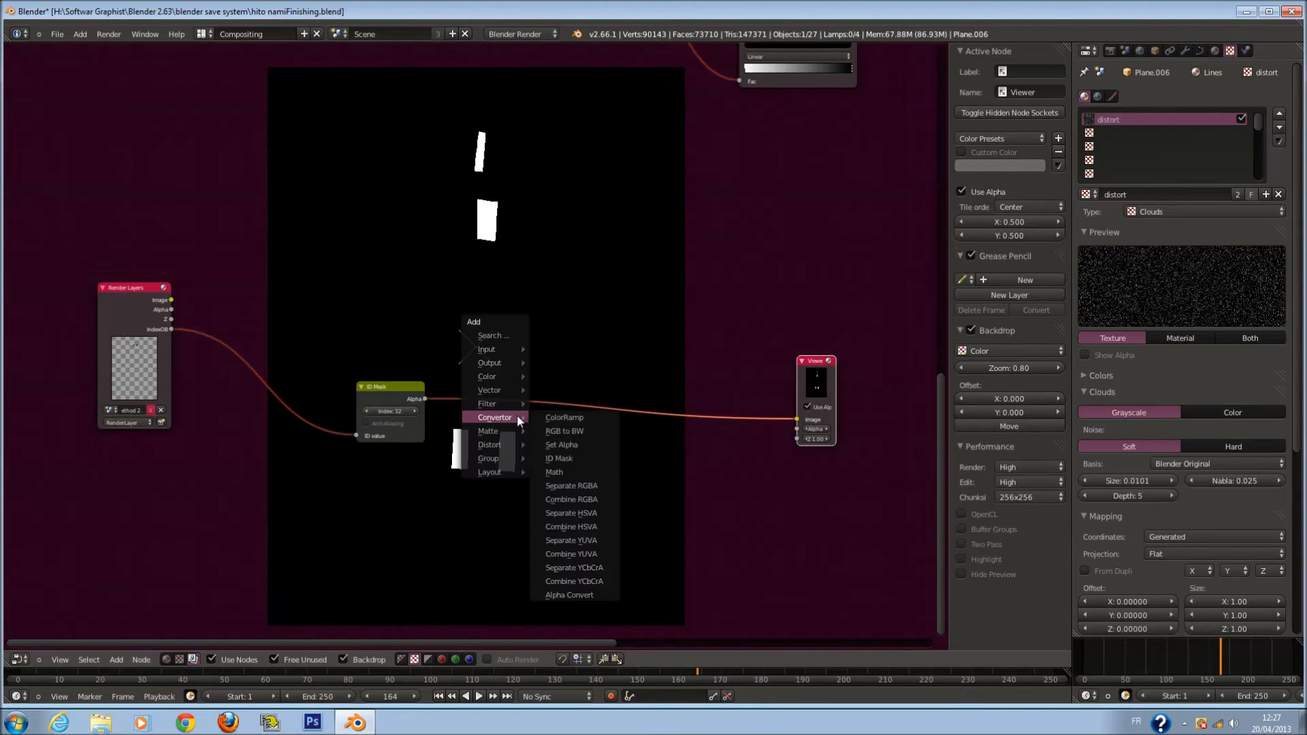
mouse_move(500, 378)
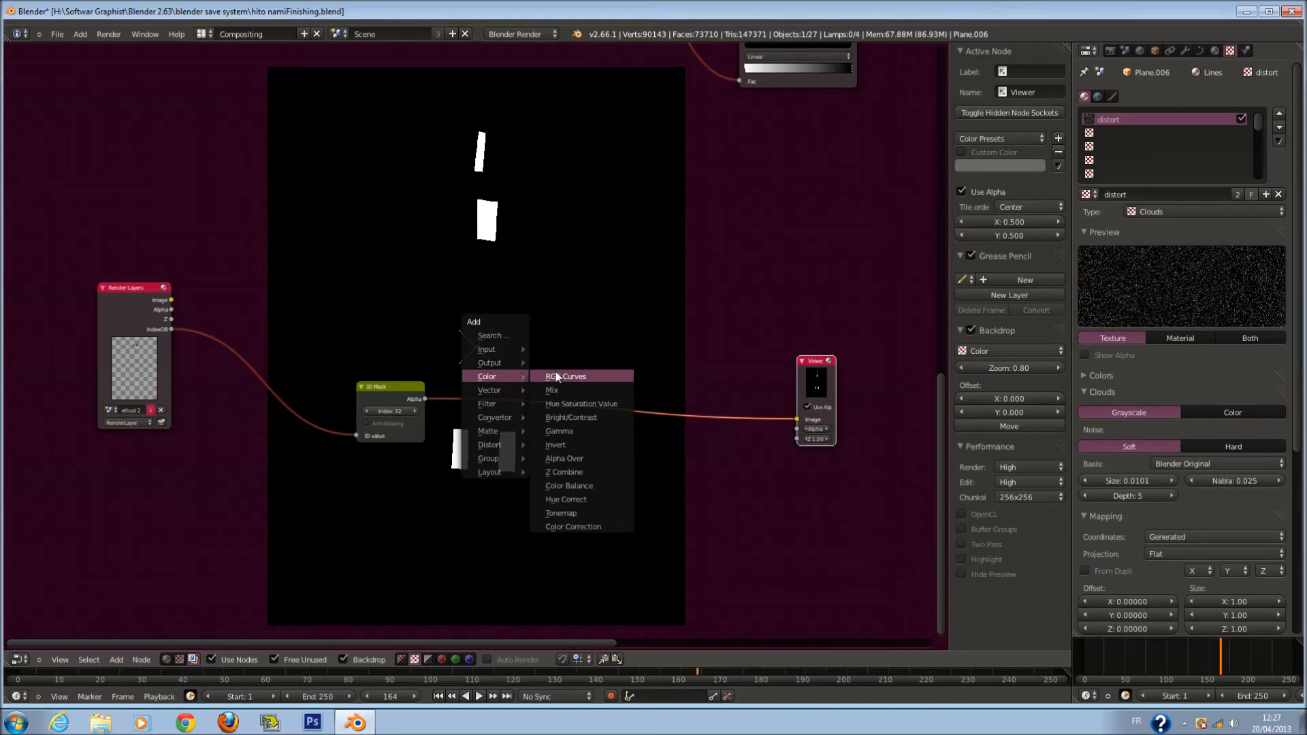
click(552, 377)
click(584, 379)
drag(606, 363, 614, 337)
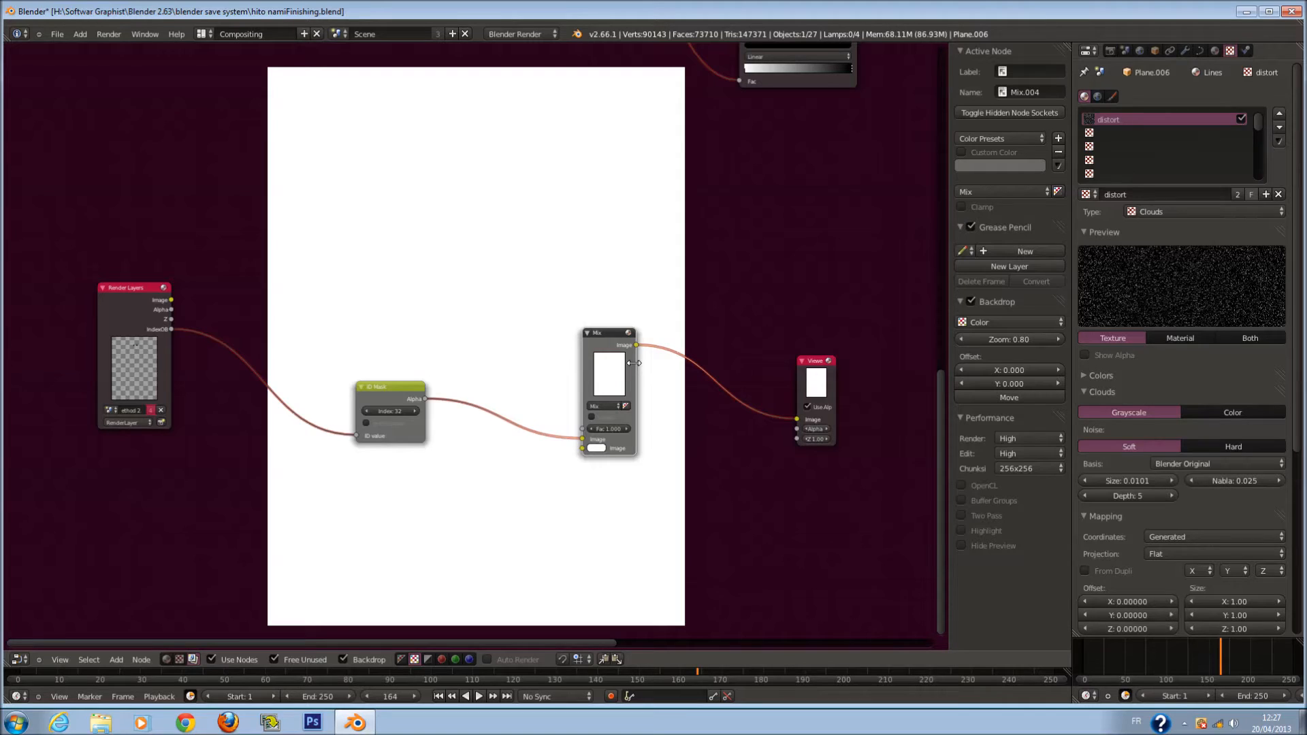
drag(582, 439, 582, 429)
drag(613, 376, 622, 352)
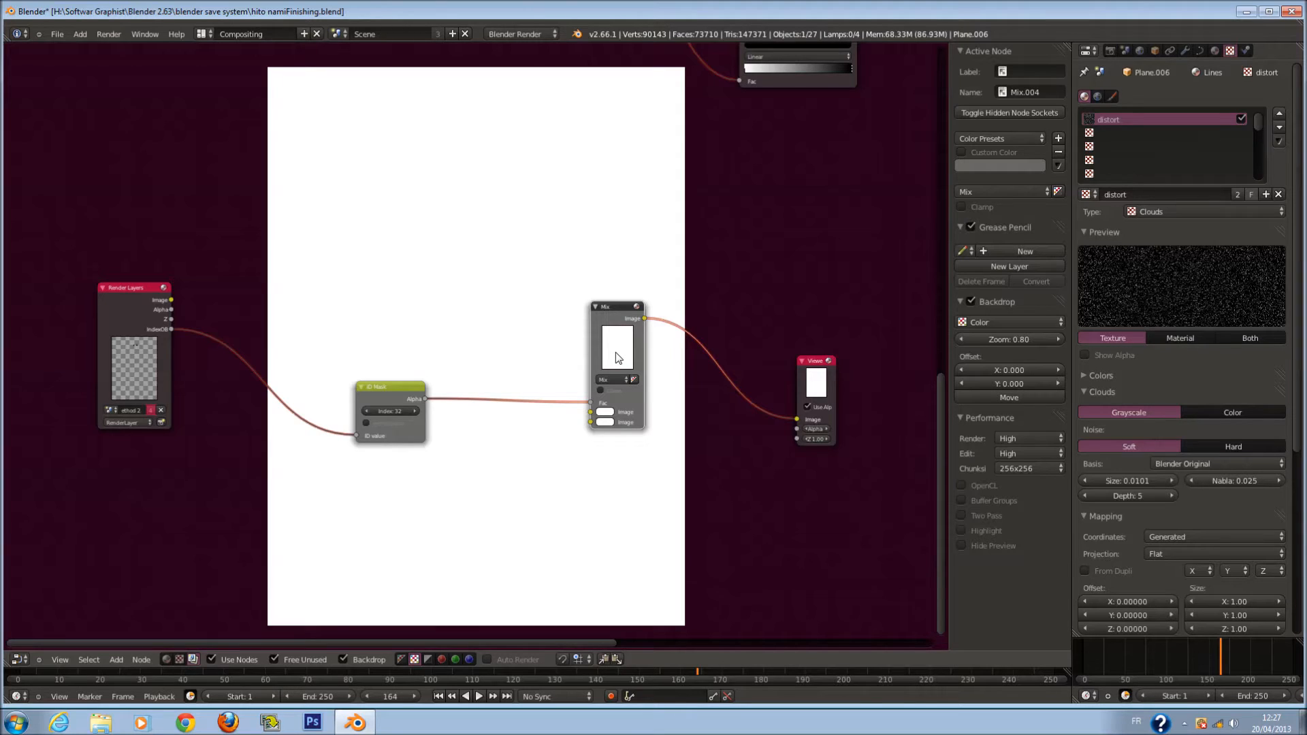
Link the flipped ColorRamp's Image output to the new Mix node's upper Image input and space the ColorRamp, Mix and Viewer nodes apart
scroll(619, 357, down, 2)
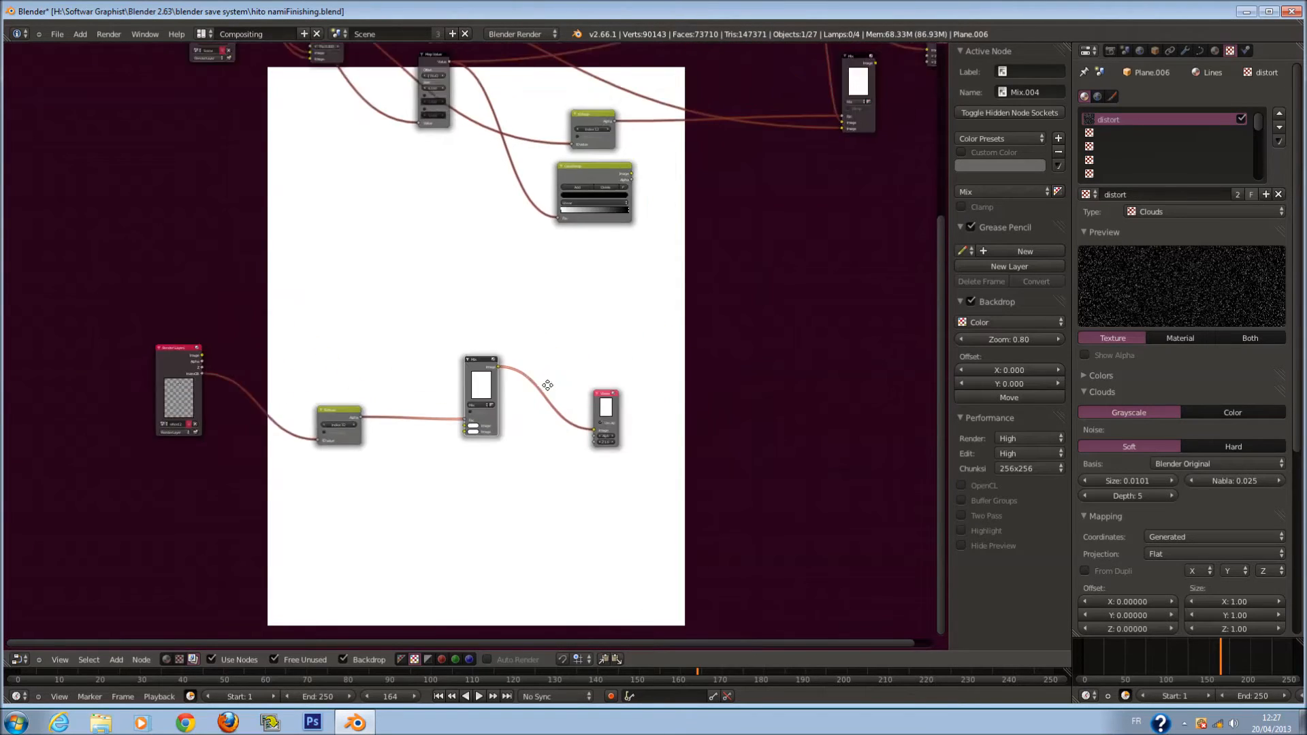
scroll(601, 235, up, 1)
drag(572, 141, 446, 446)
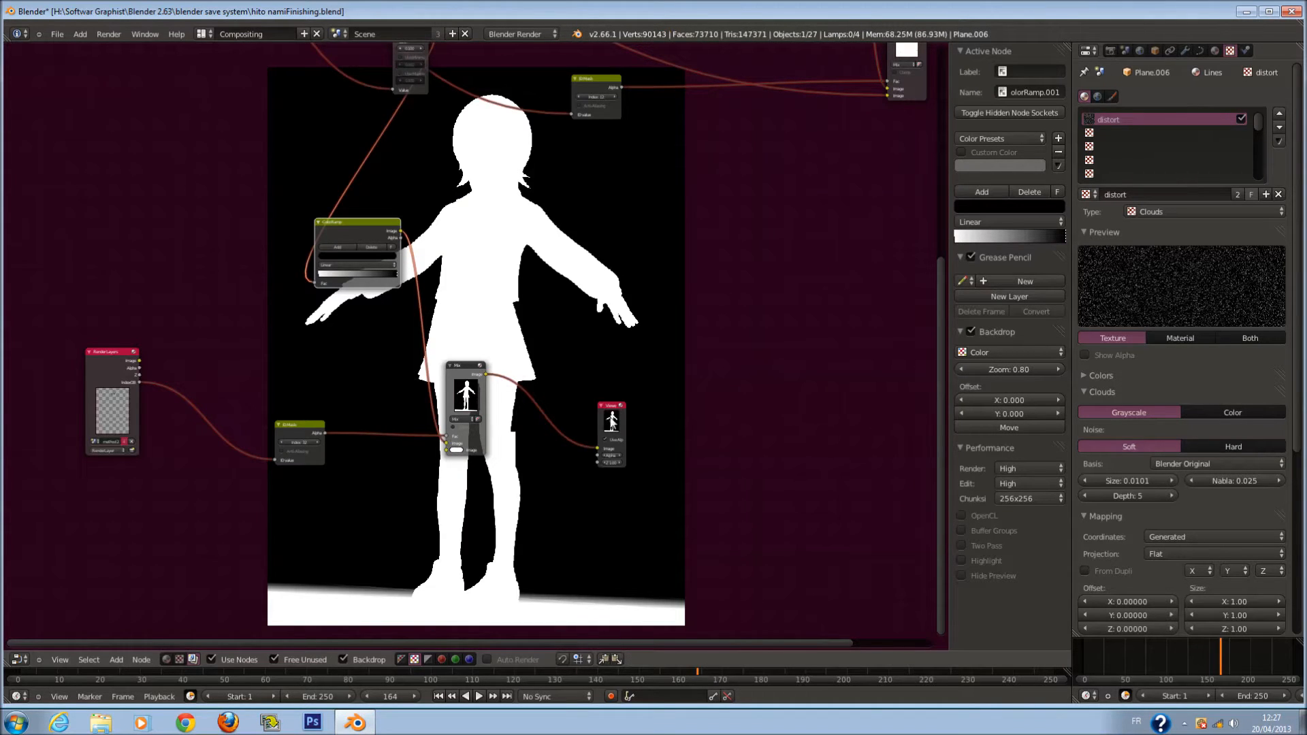
drag(612, 416, 807, 409)
drag(467, 394, 636, 395)
drag(374, 238, 537, 170)
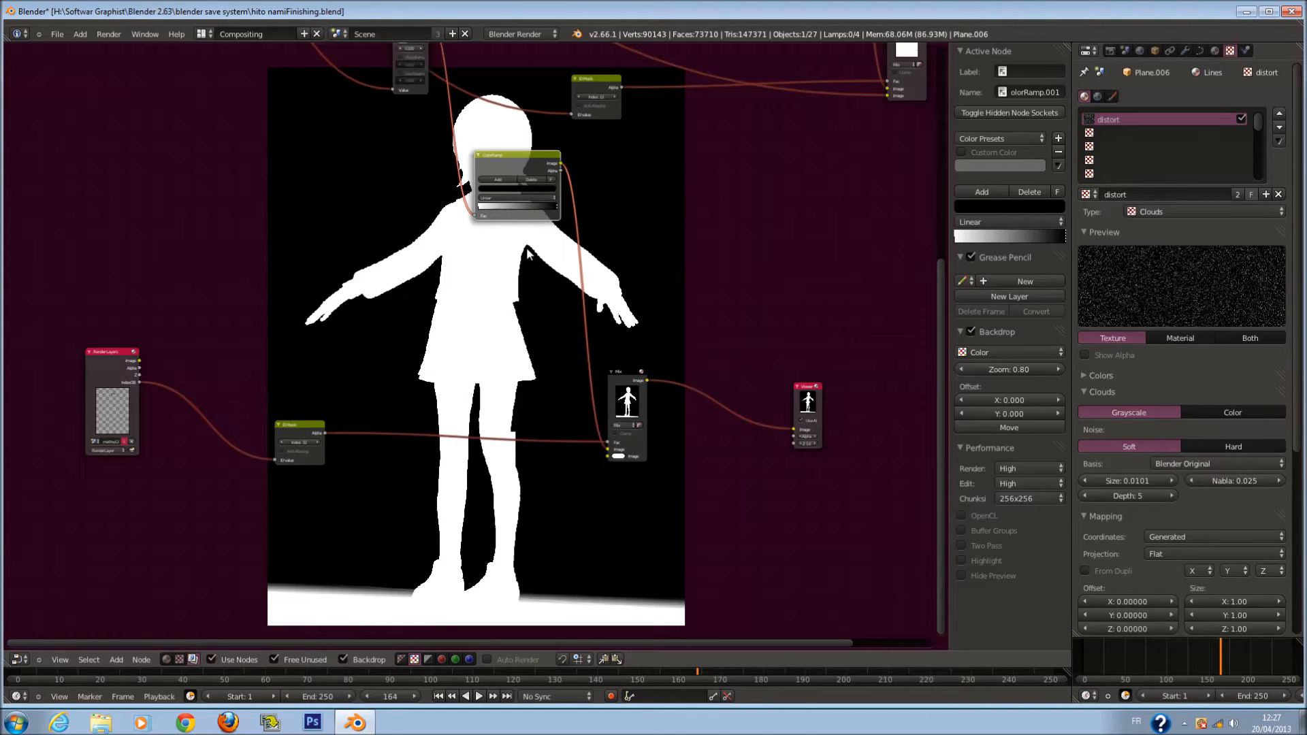
Add another Mix node in the space right of the index 32 ID Mask and set its blend type to Multiply
scroll(527, 253, up, 3)
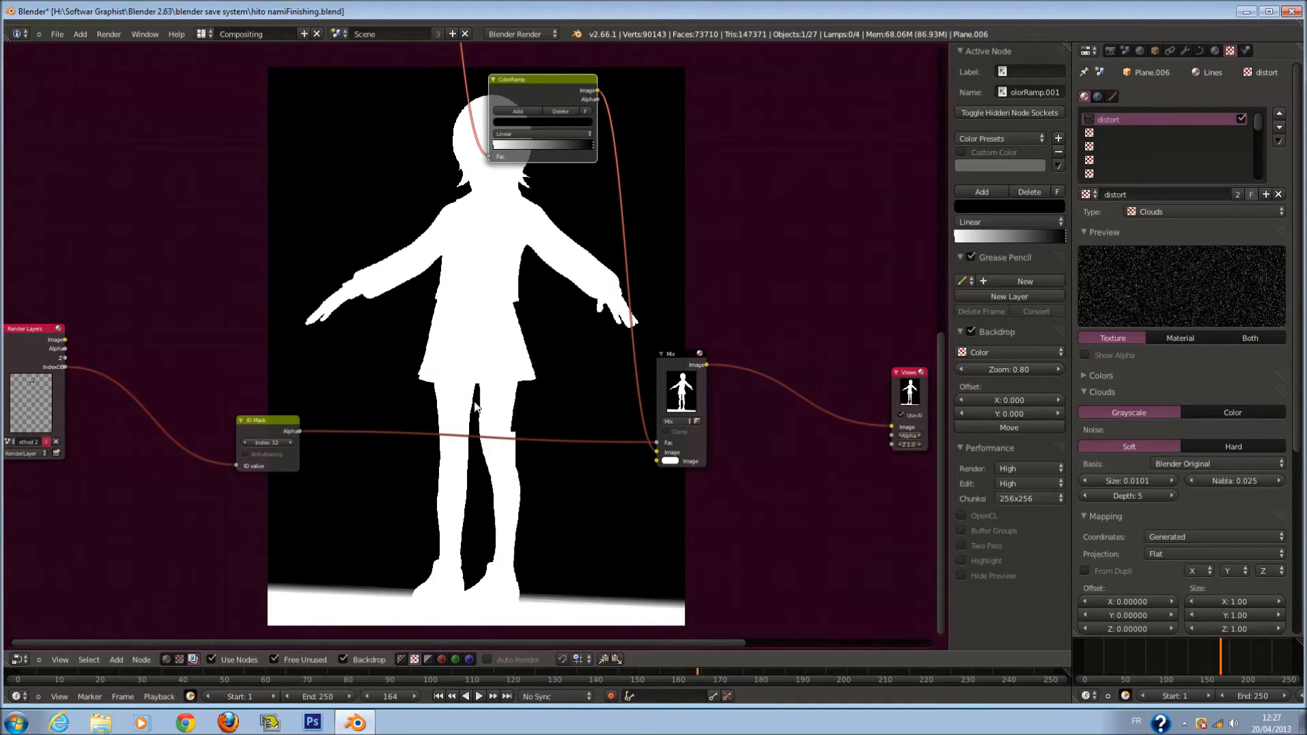
key(shift+a)
mouse_move(378, 381)
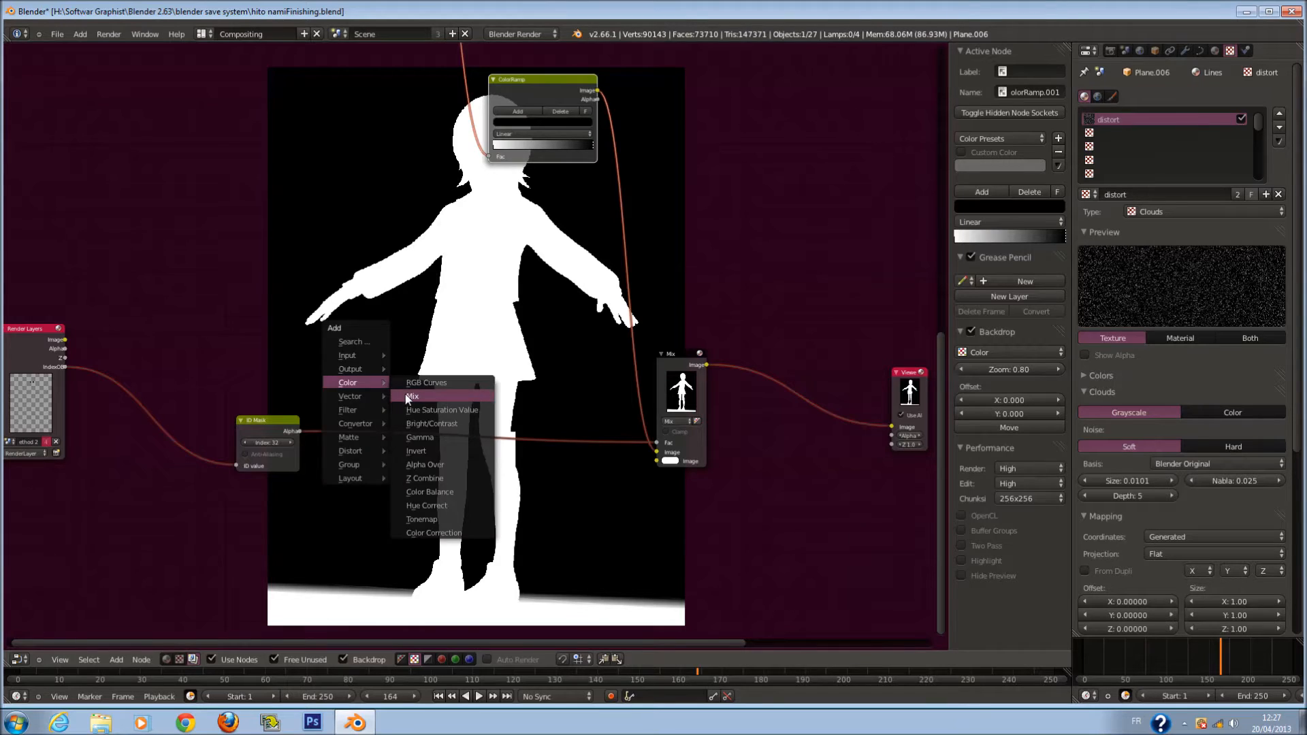
click(443, 393)
click(409, 320)
click(400, 374)
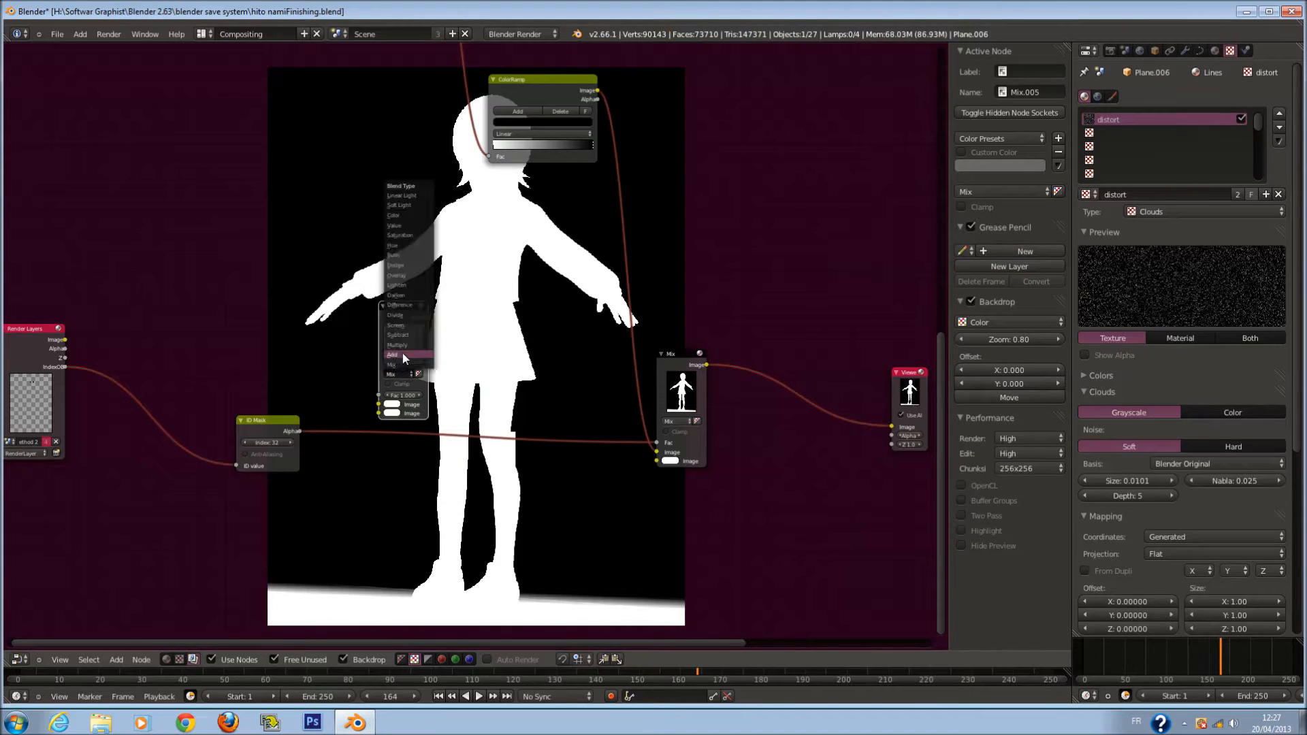
click(398, 345)
Duplicate the index 32 ID Mask, place the copy just above it and set its Index to 4
right_click(272, 423)
key(shift+d)
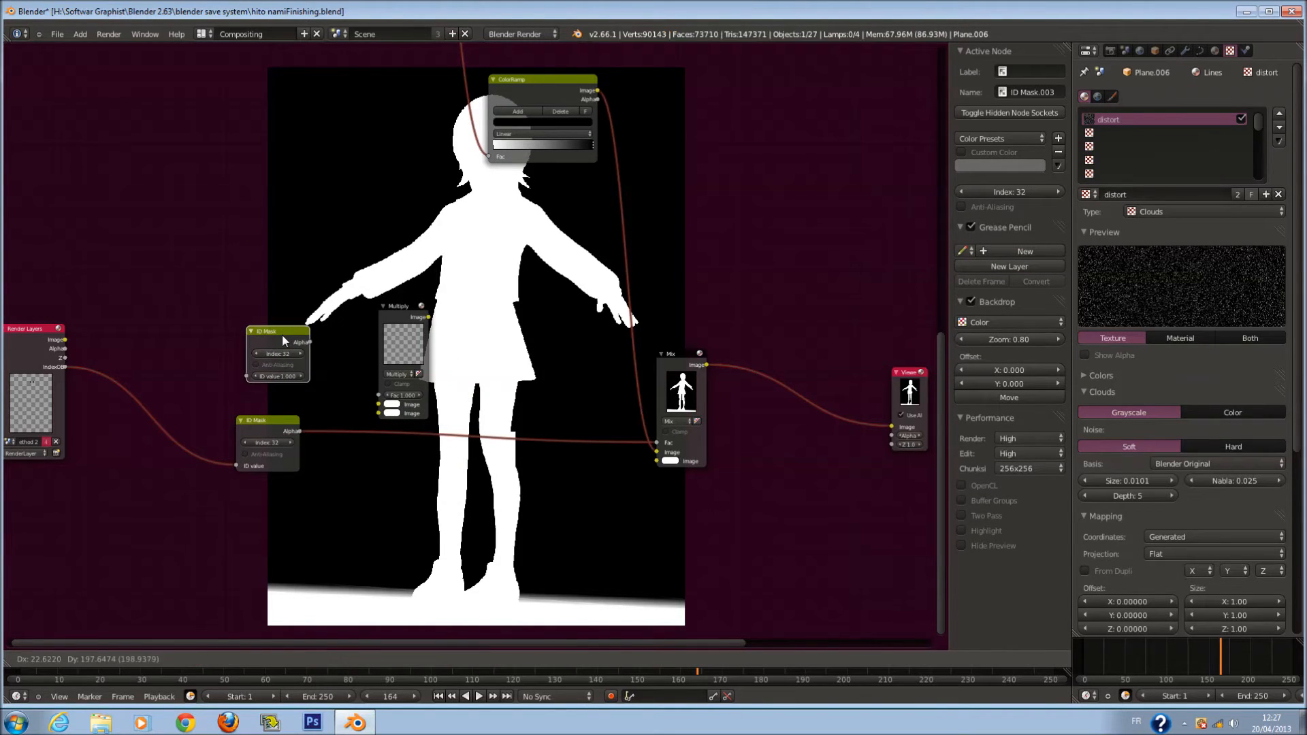
click(282, 334)
click(276, 353)
text(4)
key(Return)
Link the main Render Layers node's index output to the index 4 ID Mask, and that mask's Alpha to the Multiply node's Fac
key(Home)
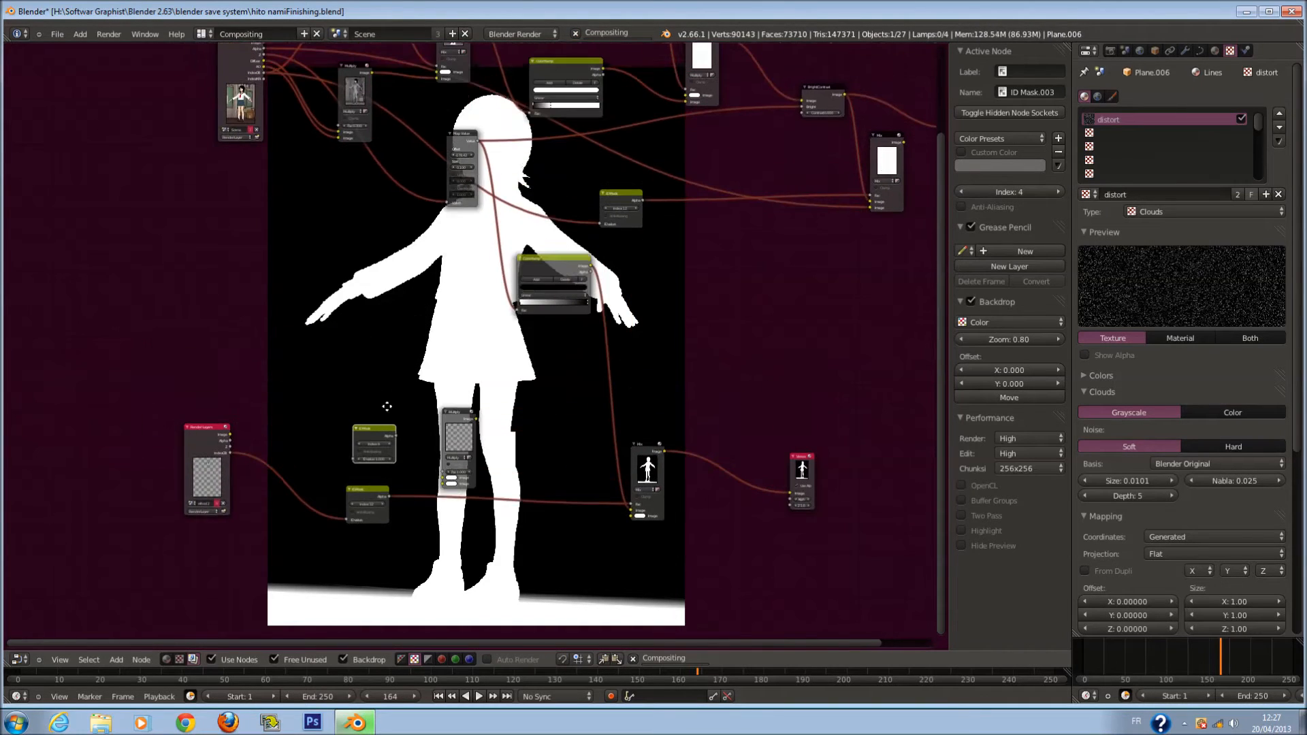
drag(263, 75, 353, 462)
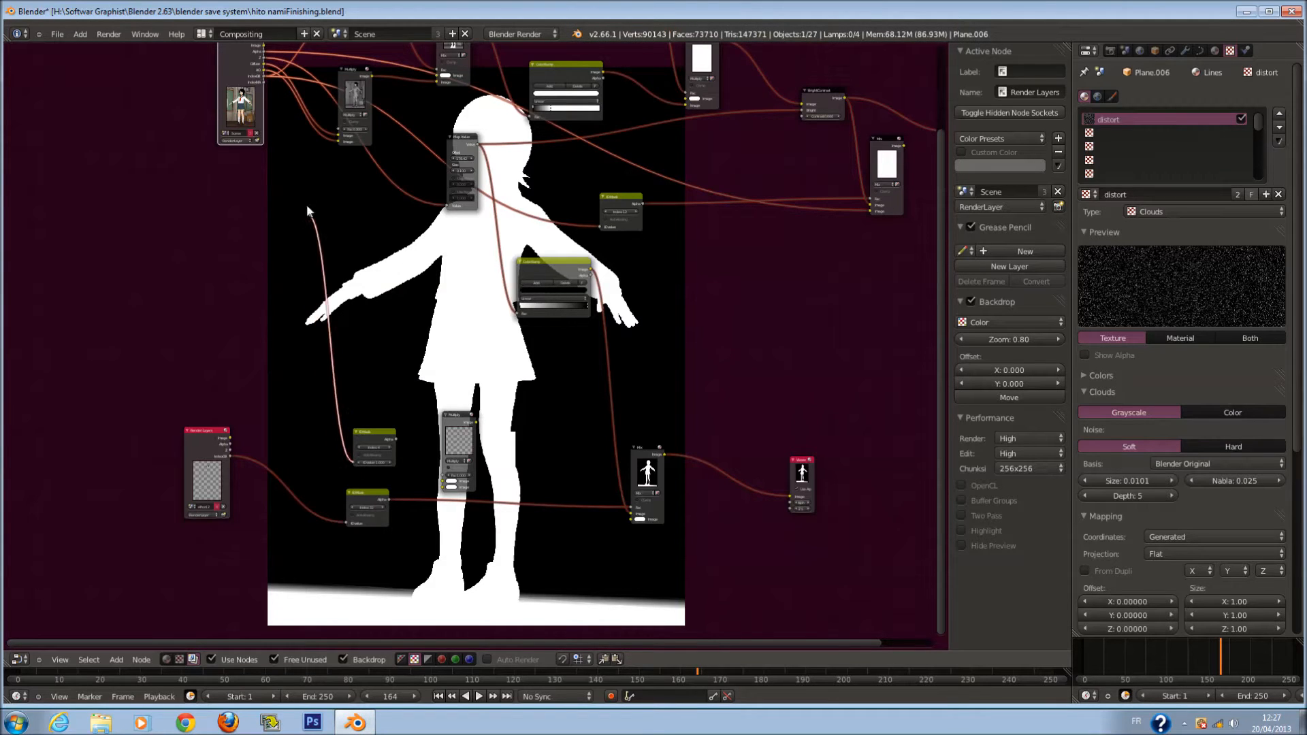
scroll(442, 395, up, 3)
middle_drag(432, 425, 395, 356)
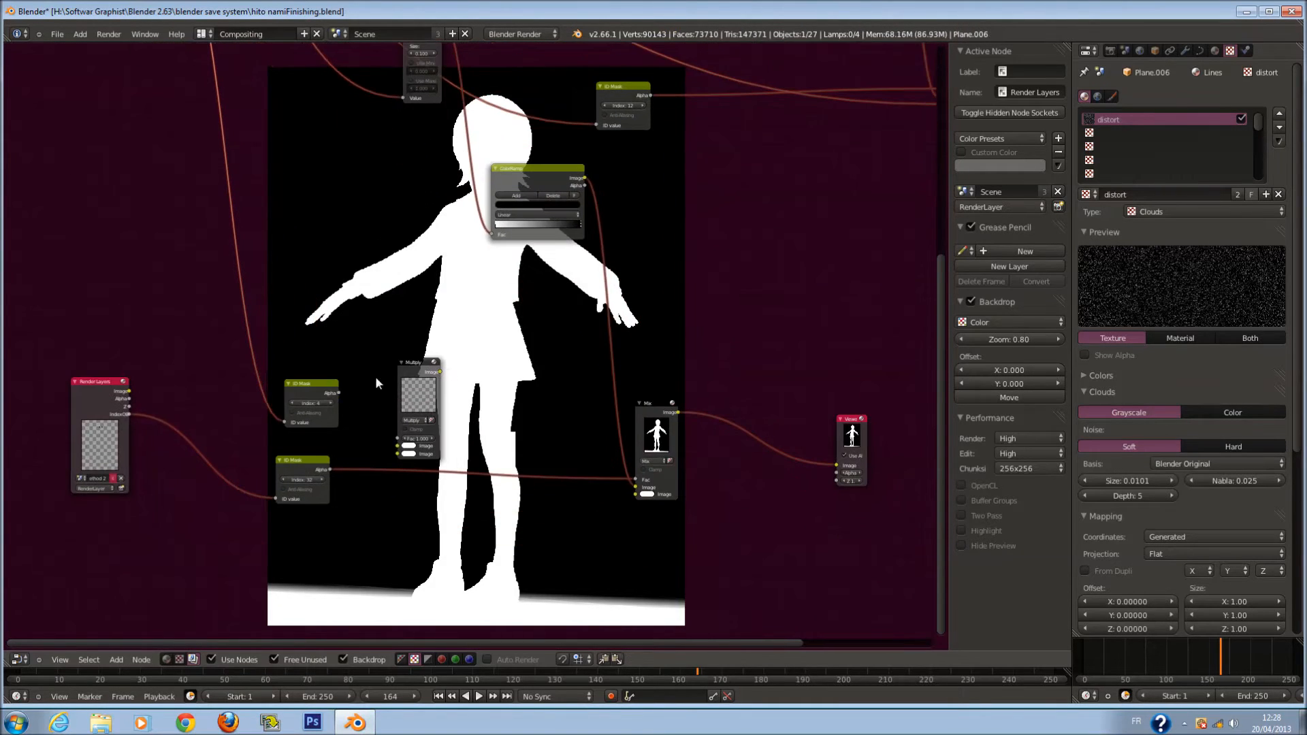
drag(338, 394, 398, 439)
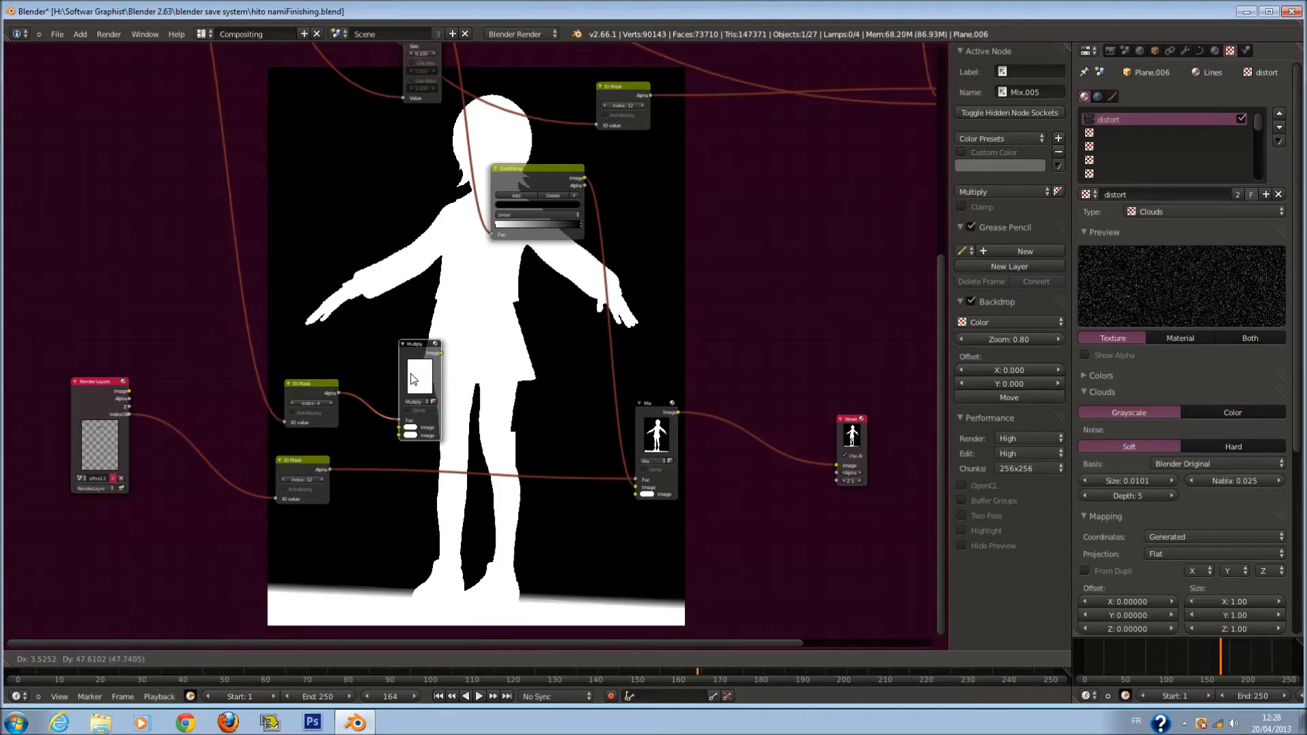
scroll(424, 434, up, 1)
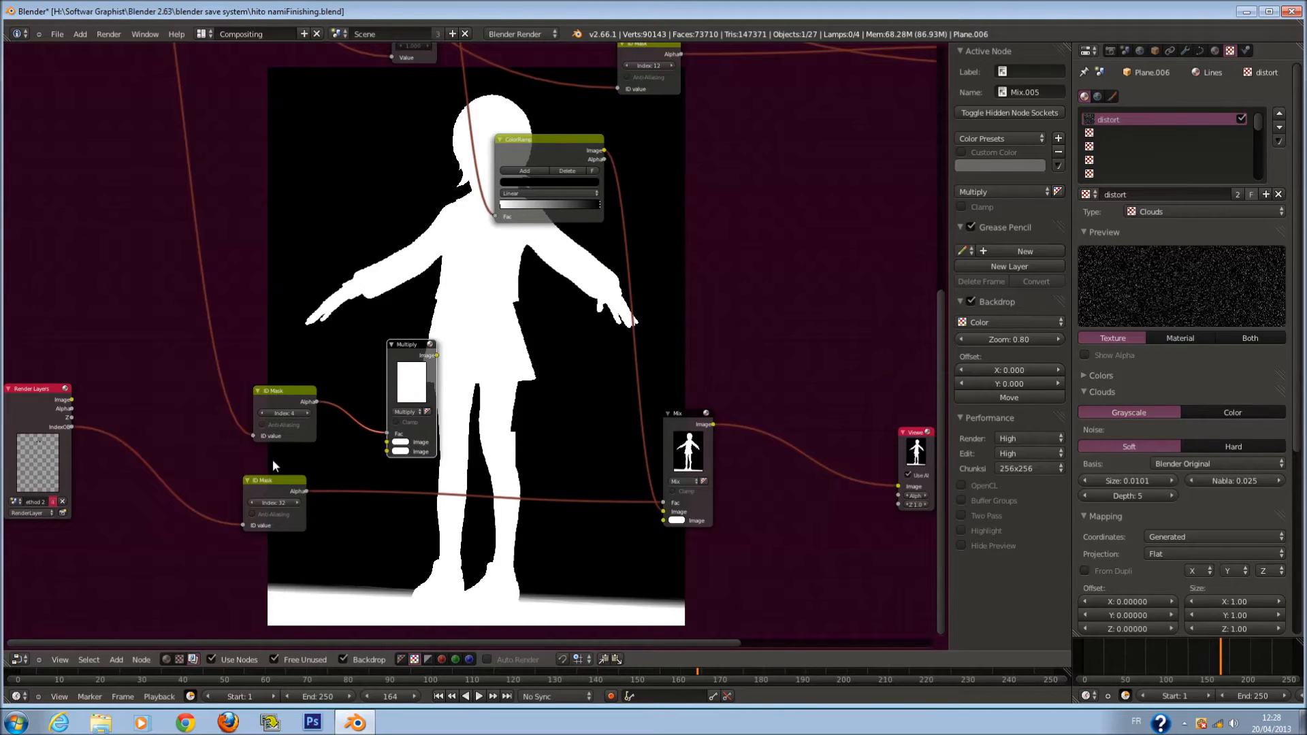
Link the "eyes method 2" Alpha output to the Multiply node's lower Image input and the Multiply output to the Viewer's Image
drag(72, 409, 388, 452)
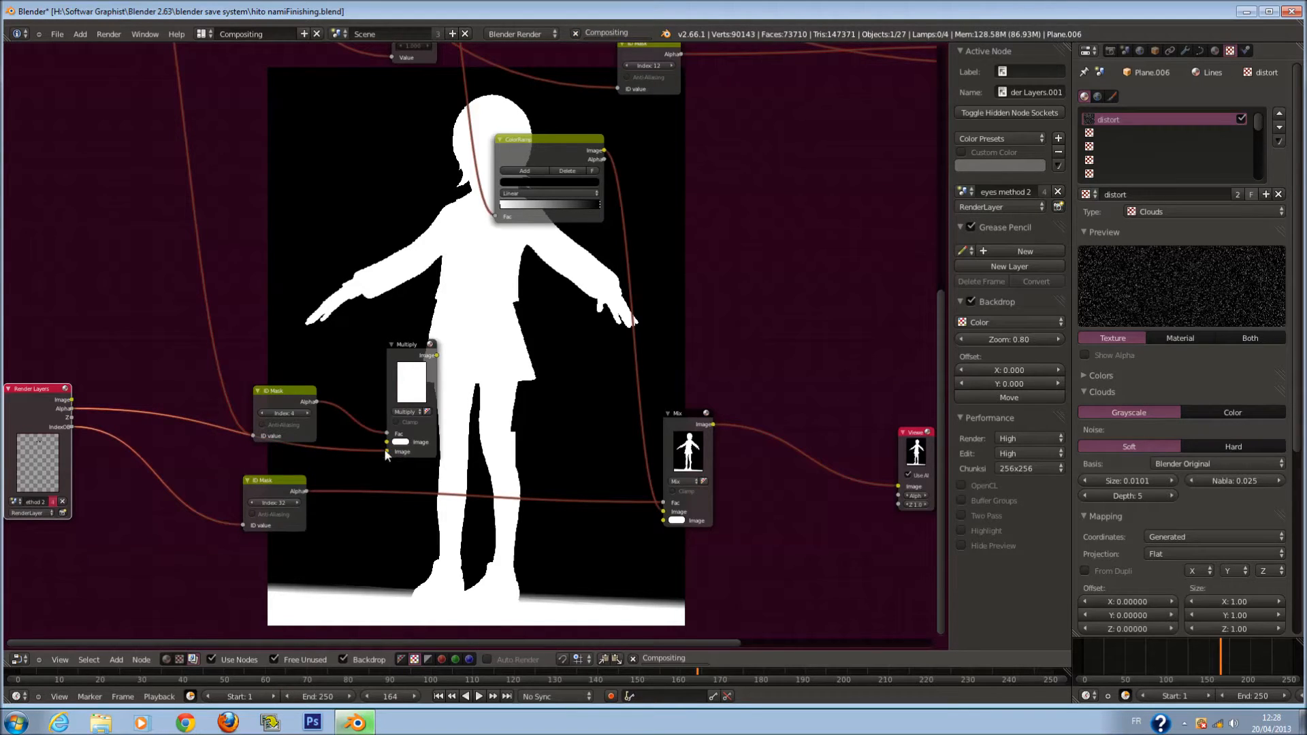
scroll(403, 444, down, 1)
drag(443, 355, 867, 475)
middle_drag(604, 407, 600, 379)
scroll(587, 405, up, 1)
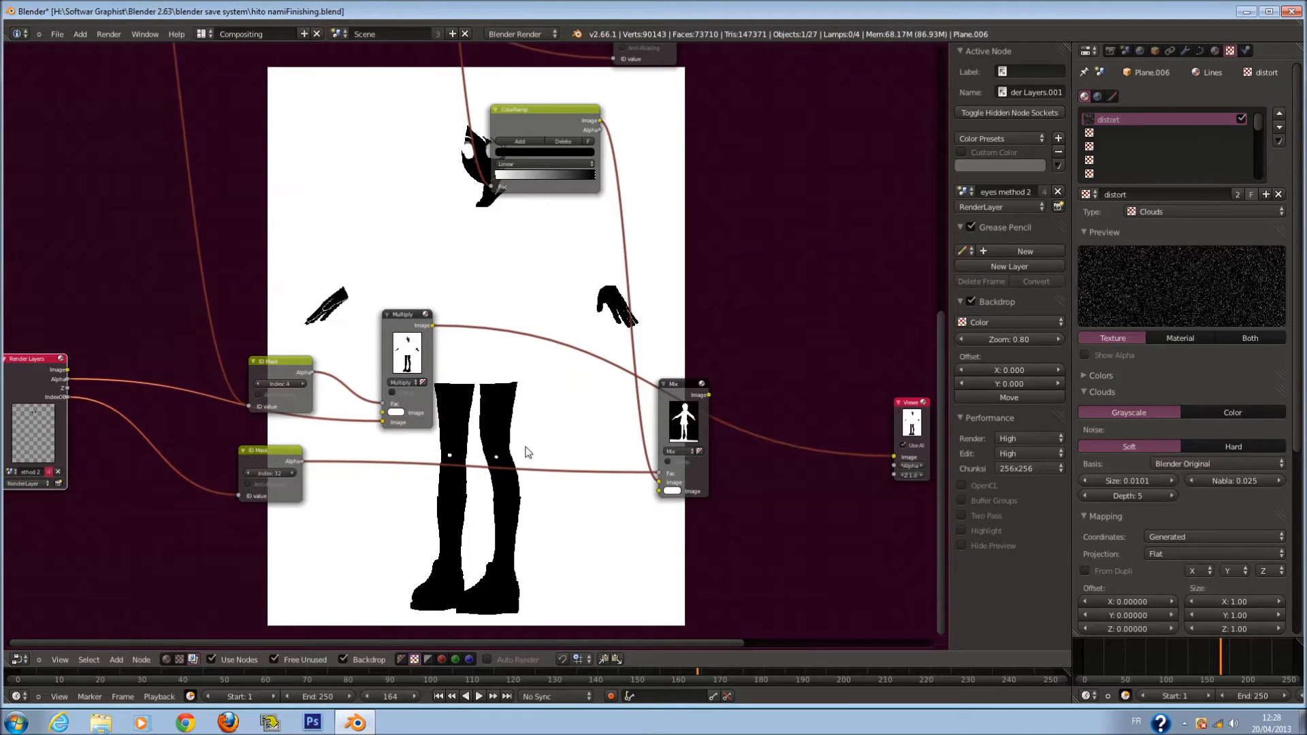
Disconnect the Multiply output from the Viewer and move the Viewer closer to the Mix node
middle_drag(543, 436, 550, 432)
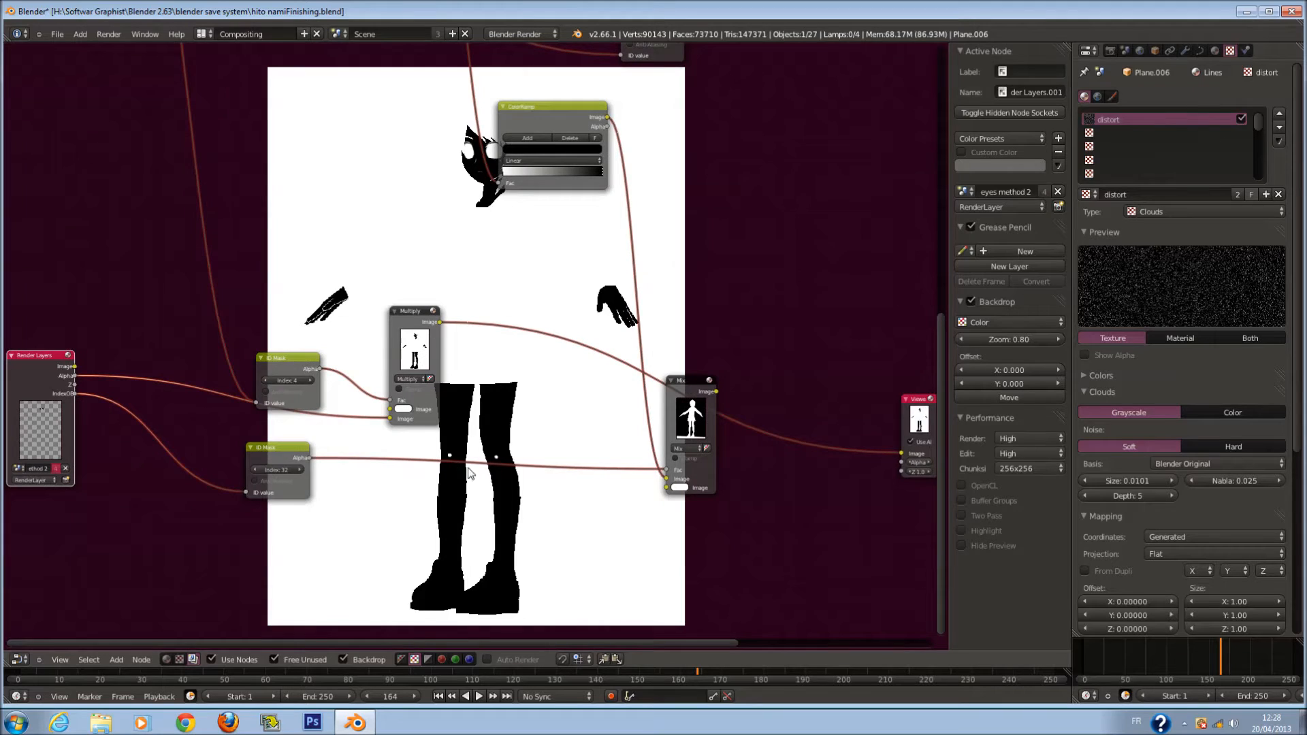
middle_drag(507, 247, 538, 243)
middle_drag(517, 322, 464, 317)
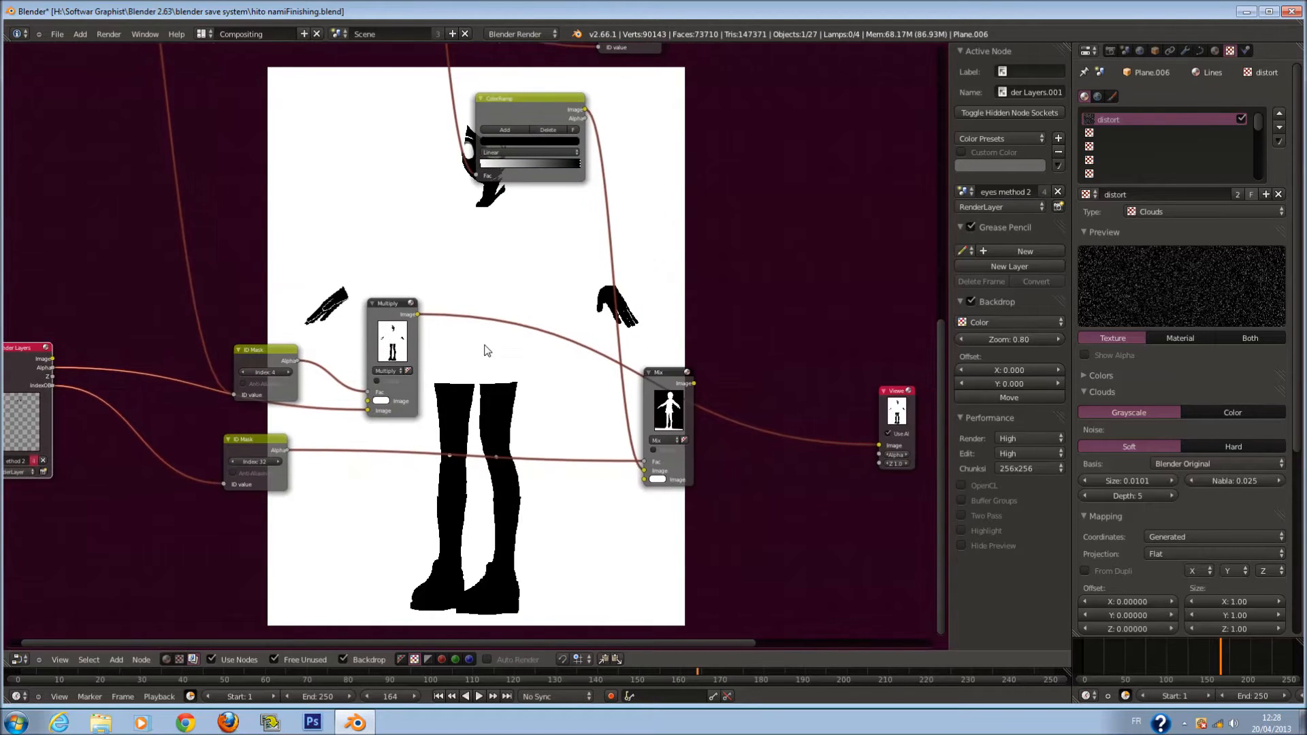
click(878, 441)
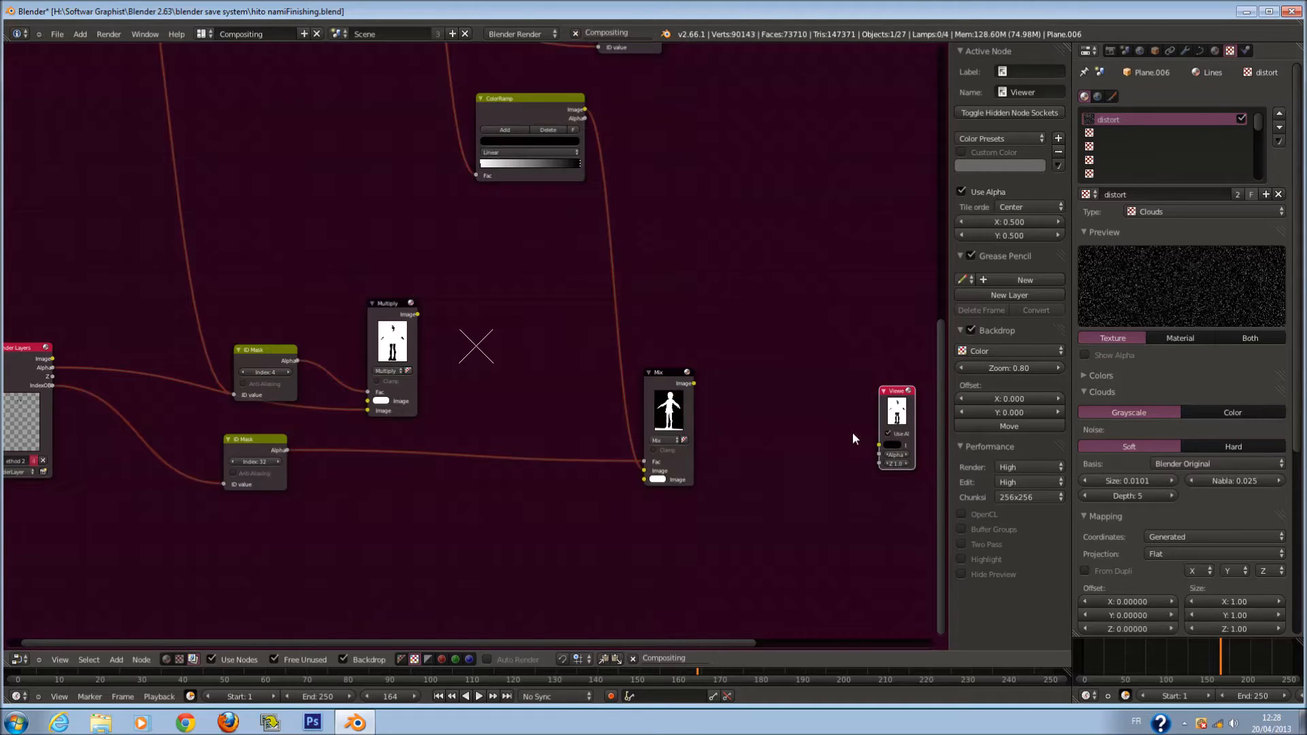
drag(885, 414, 824, 398)
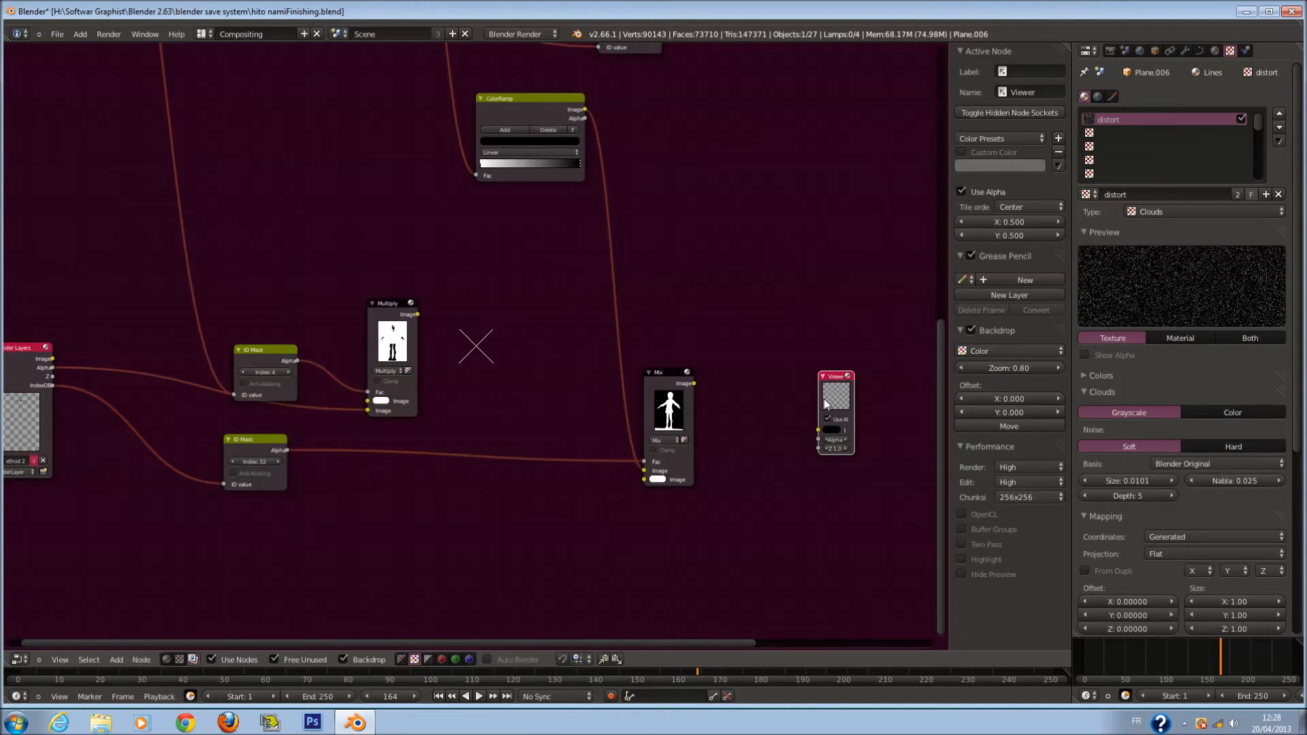
Duplicate the Mix node, place the copy just before the Viewer, and move the original closer to the Multiply node
scroll(824, 398, up, 1)
click(663, 389)
key(shift+d)
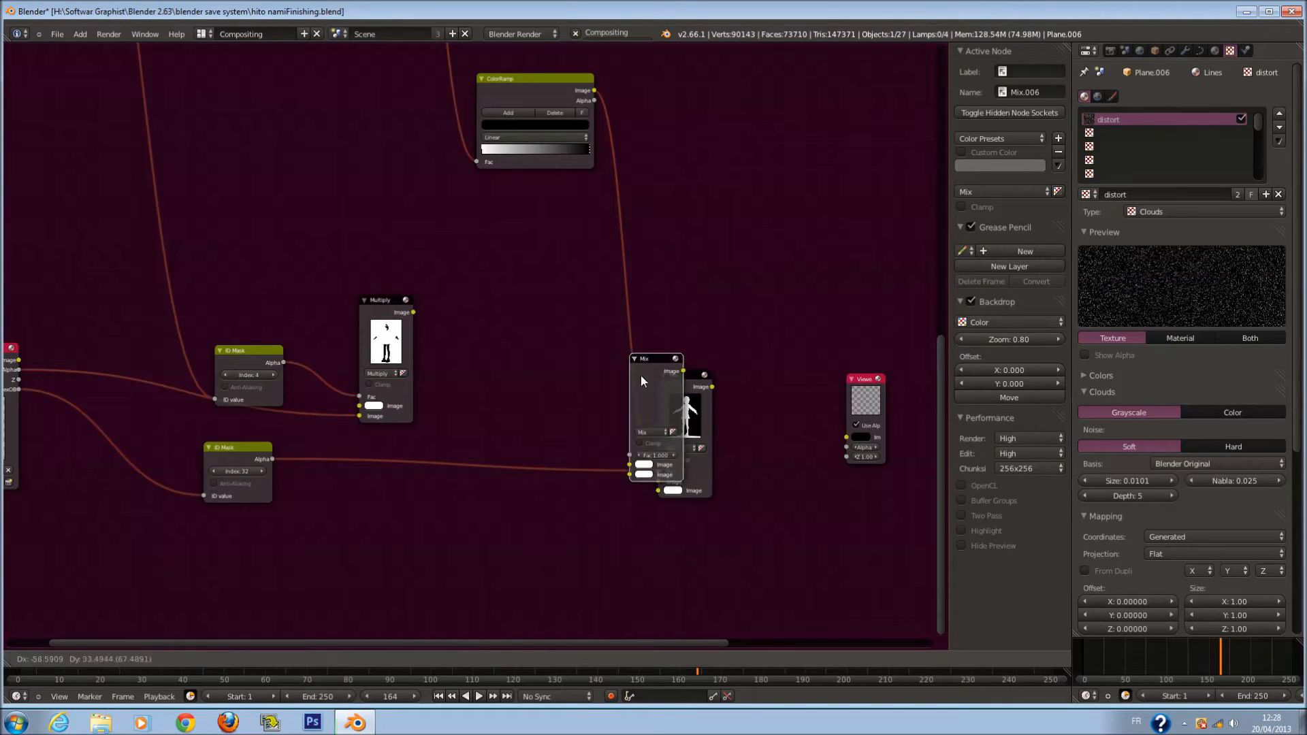
click(525, 328)
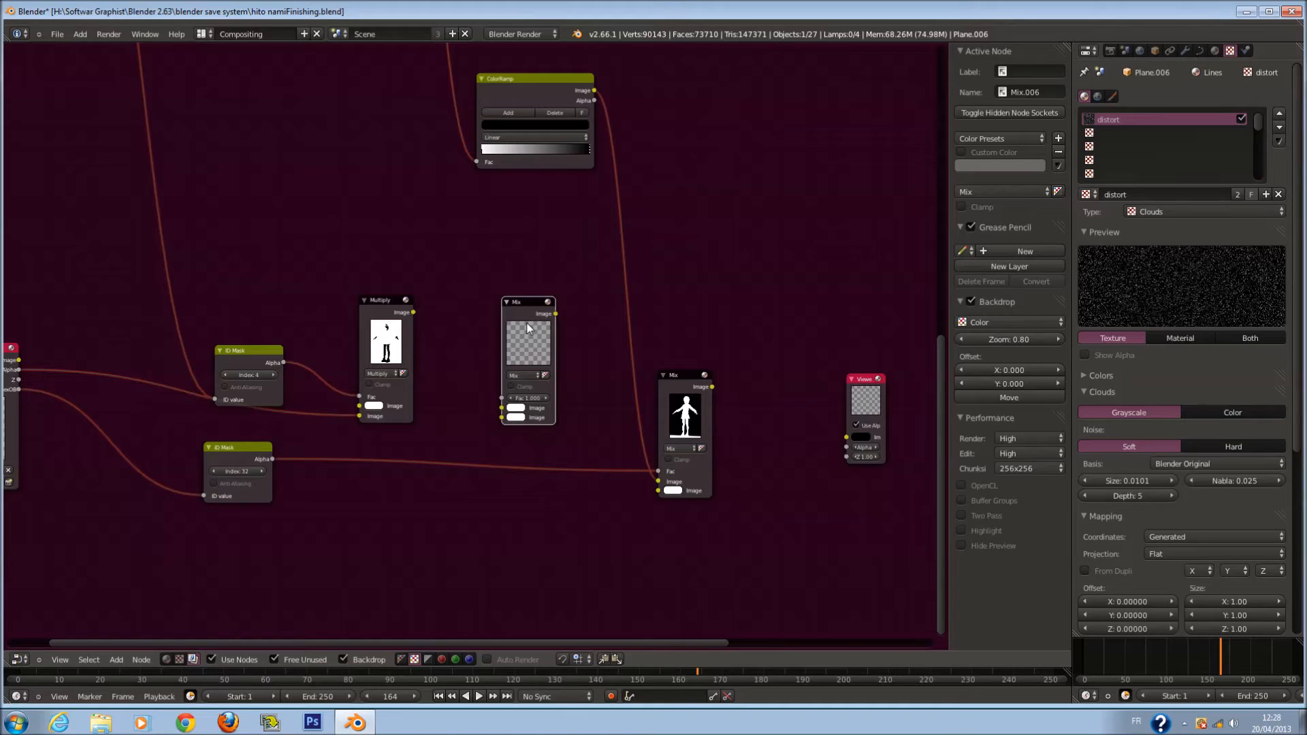
drag(527, 325, 787, 371)
drag(676, 379, 536, 336)
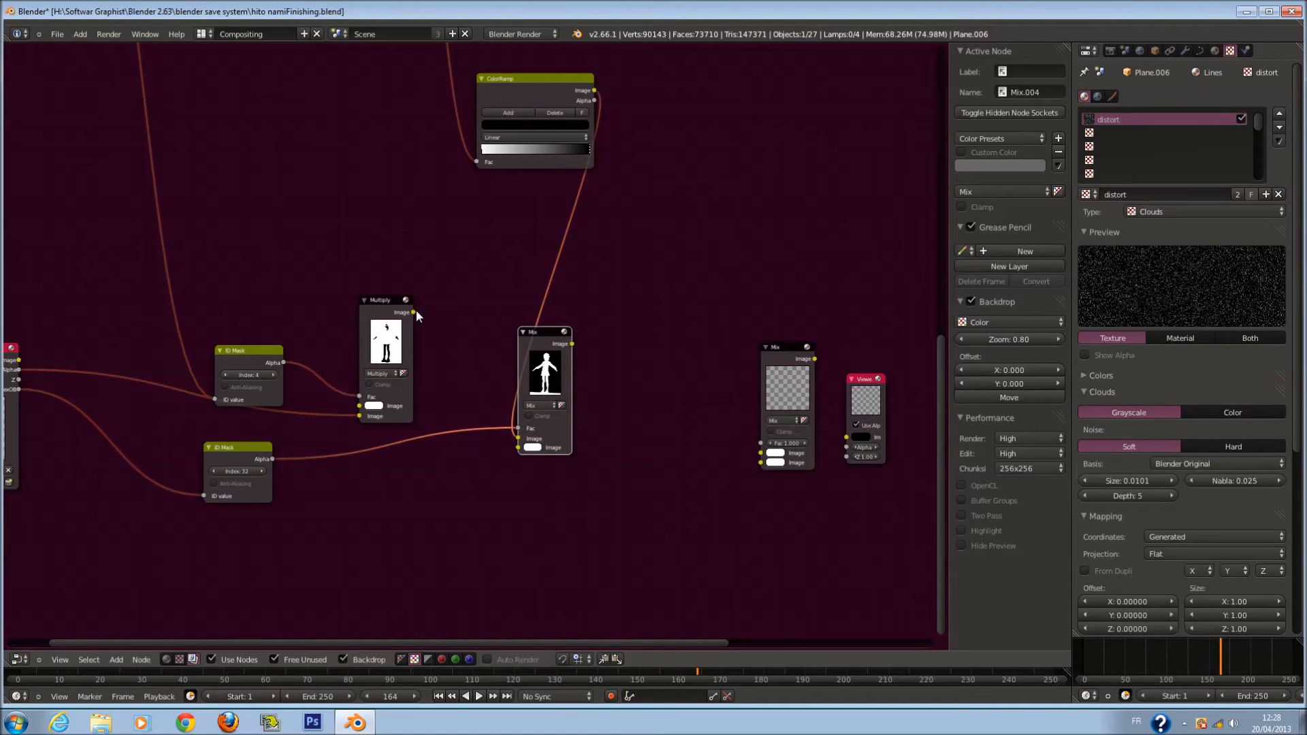
Link the Multiply output to the original Mix node's lower Image input and that Mix's output to the Viewer's Image
drag(496, 422, 518, 447)
drag(574, 342, 846, 436)
middle_drag(731, 415, 696, 349)
scroll(688, 357, up, 1)
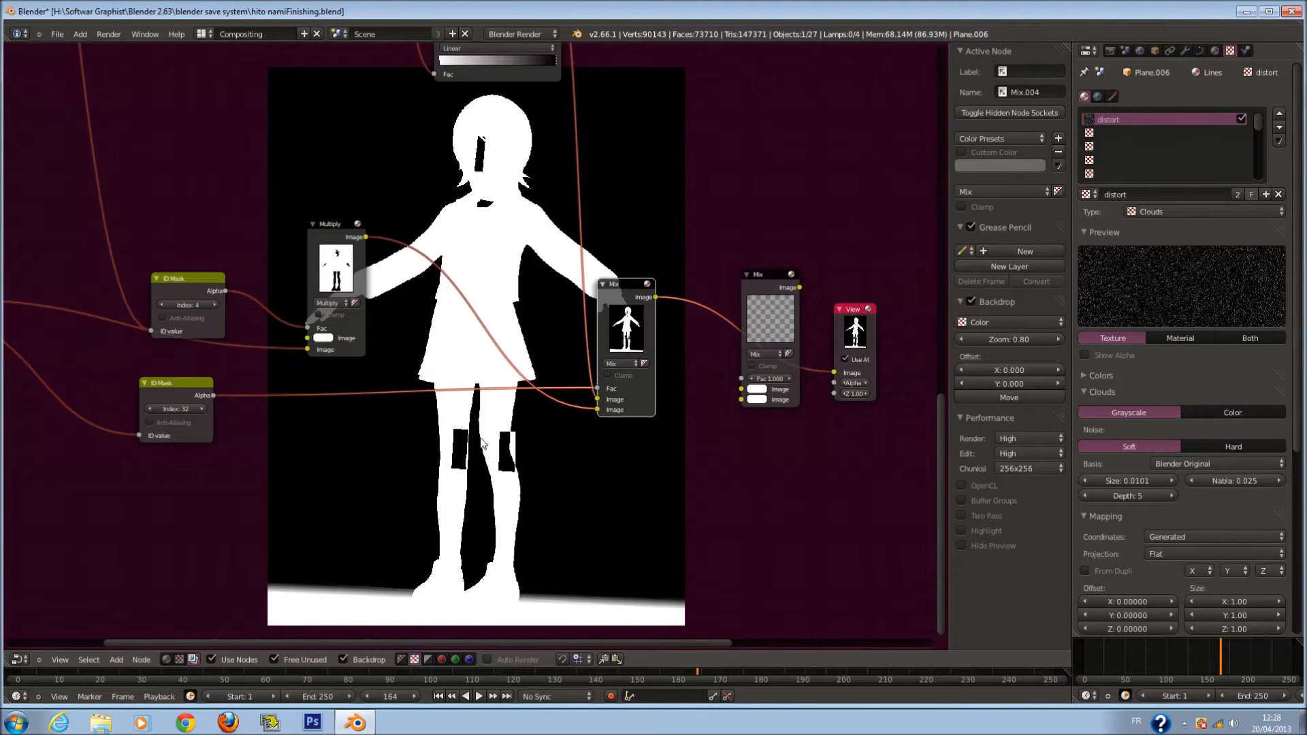
scroll(487, 446, up, 1)
middle_drag(589, 458, 599, 471)
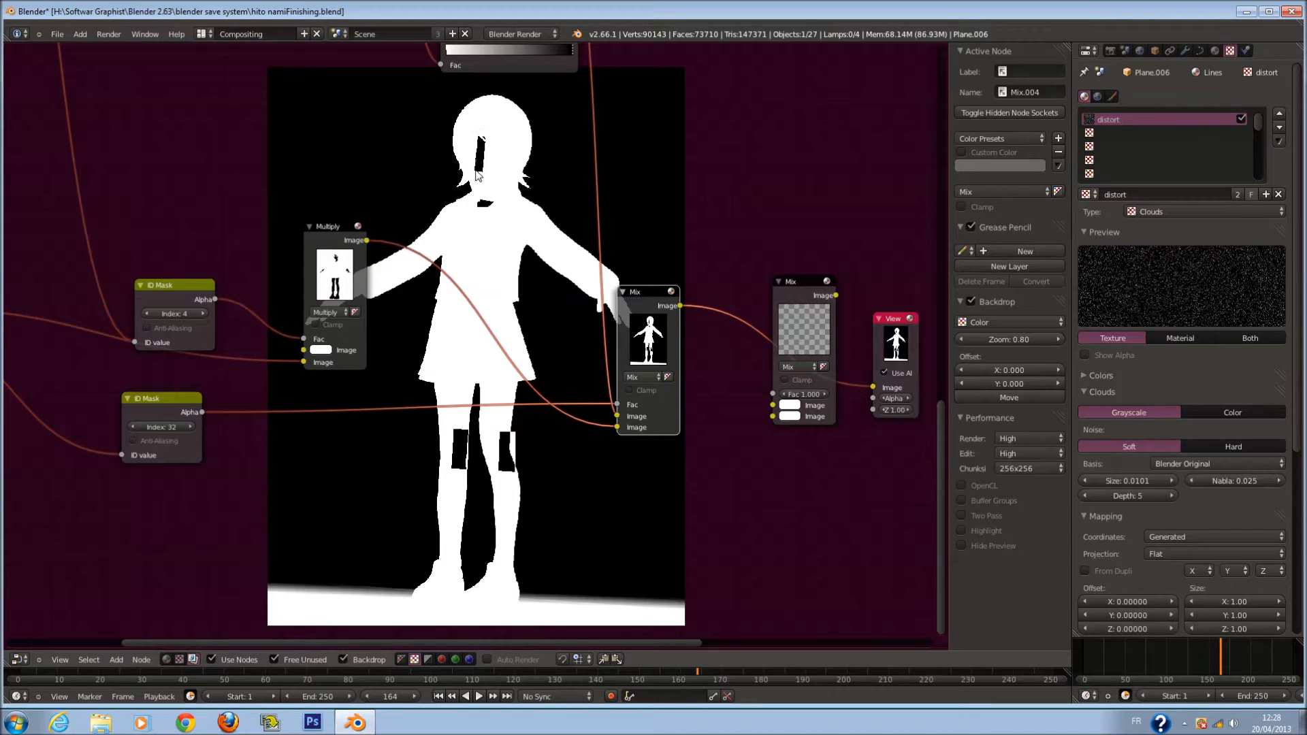
scroll(478, 206, down, 1)
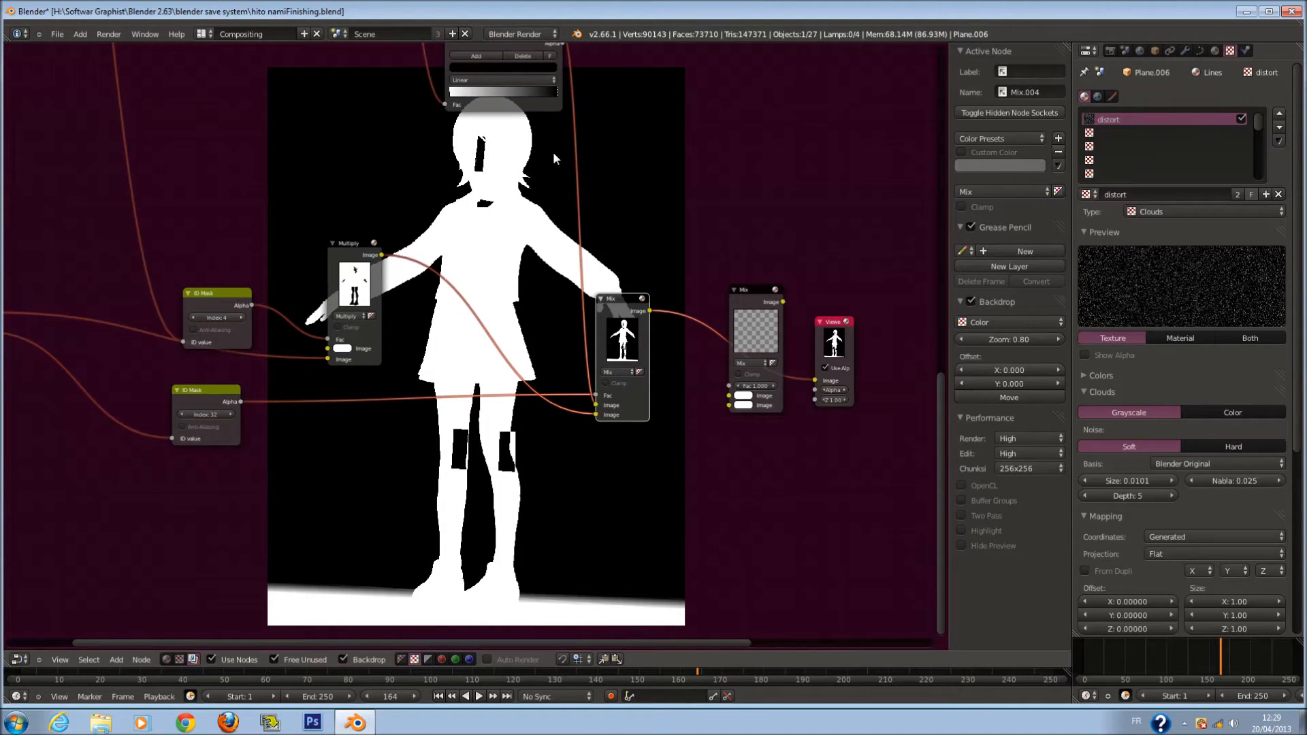
Space out the two Mix nodes and insert the duplicate into the link between the first Mix and the Viewer
drag(625, 295, 596, 288)
drag(732, 291, 715, 277)
click(720, 275)
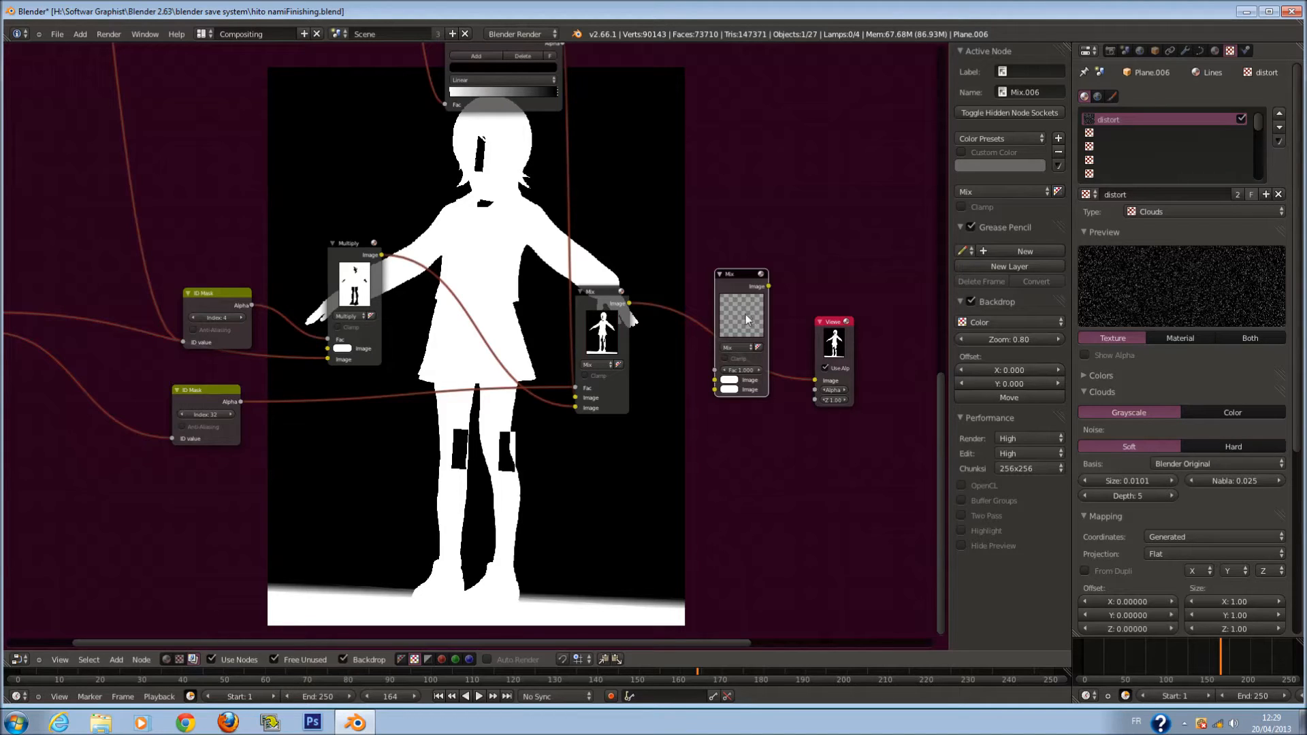
drag(745, 309, 742, 353)
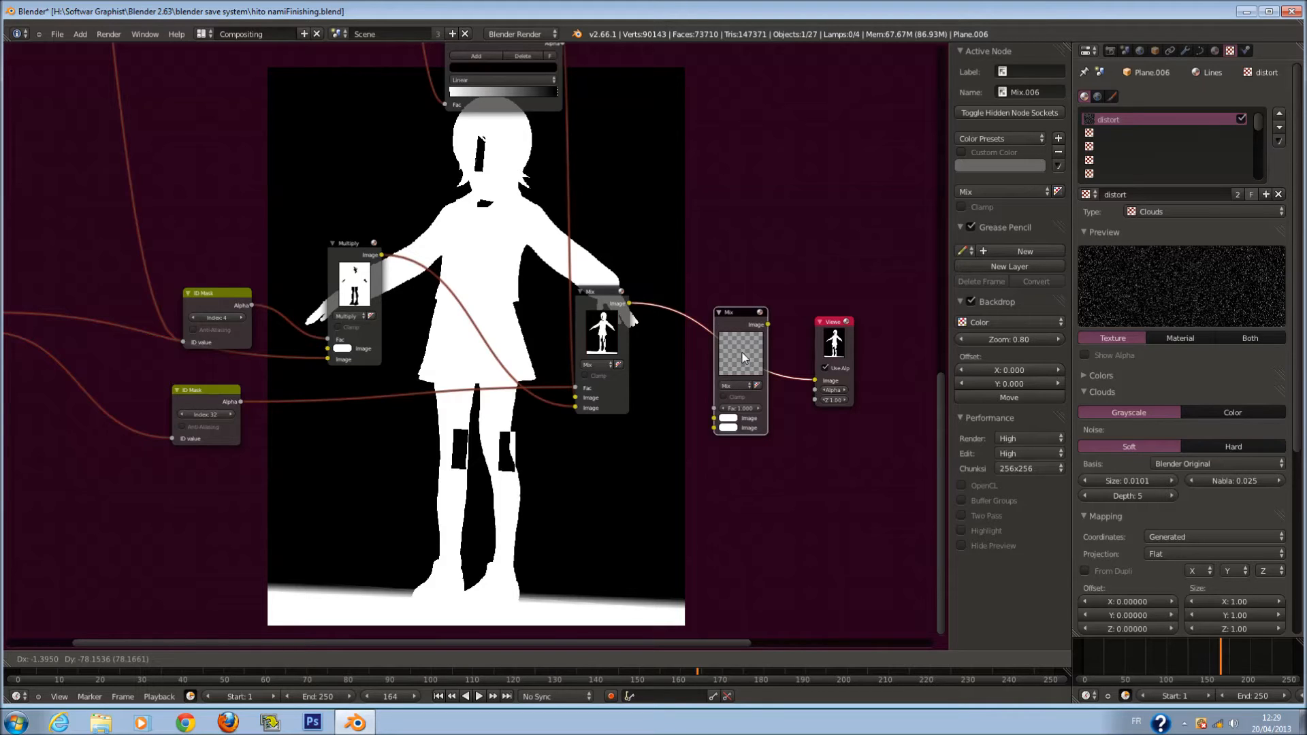
drag(742, 353, 742, 353)
Link the index 4 ID Mask's Alpha to the second Mix node's lower Image input
drag(252, 305, 726, 410)
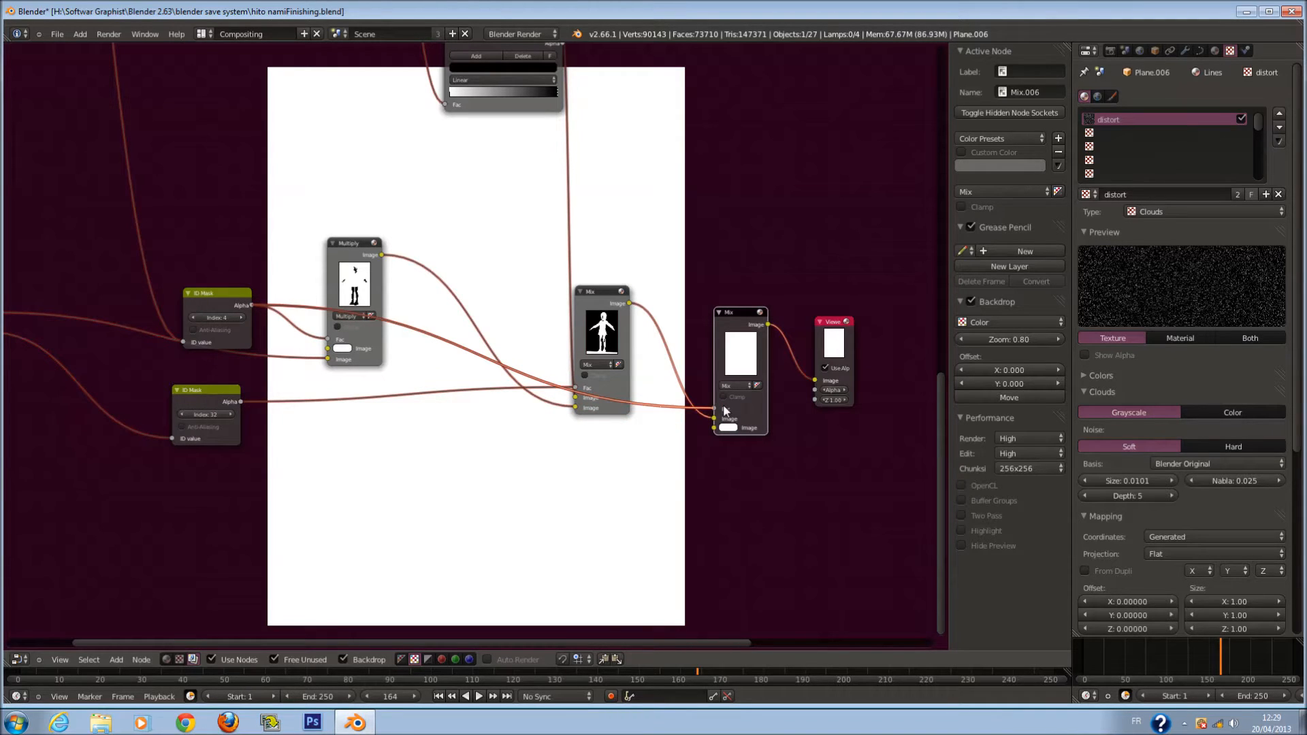
drag(725, 411, 718, 427)
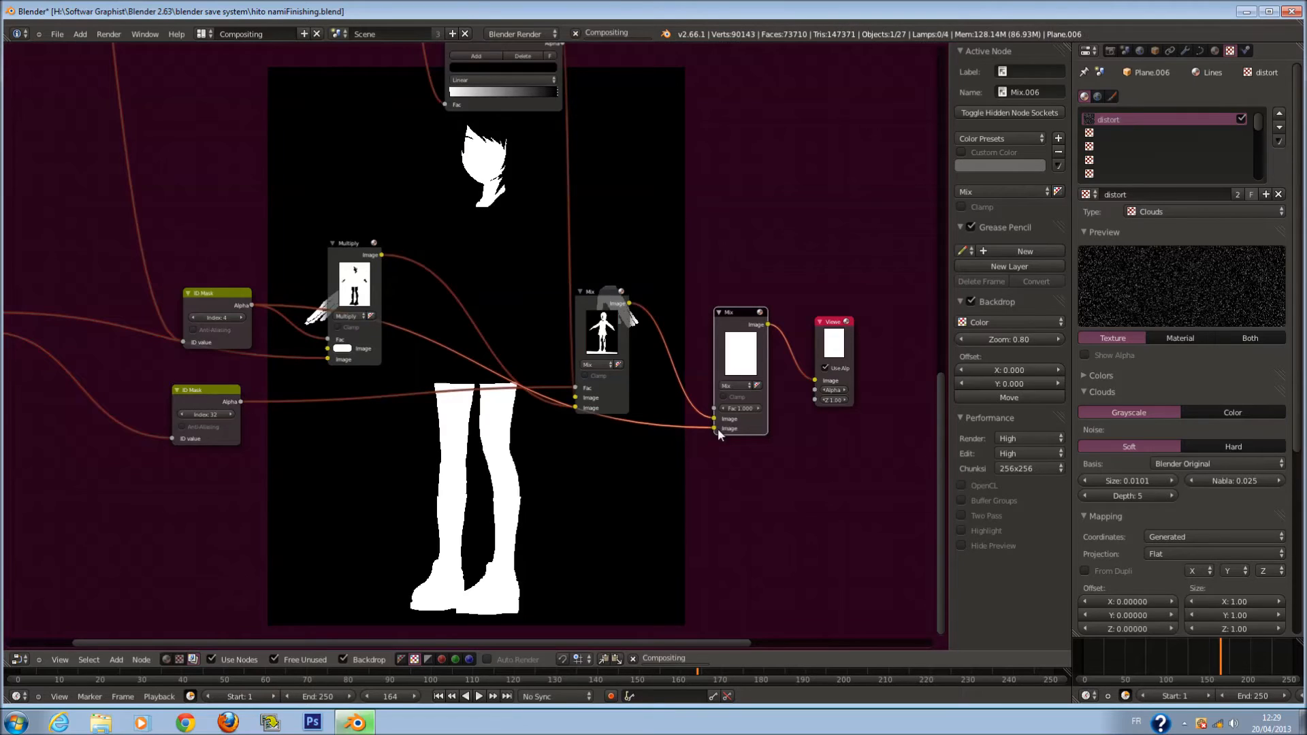
scroll(640, 425, up, 1)
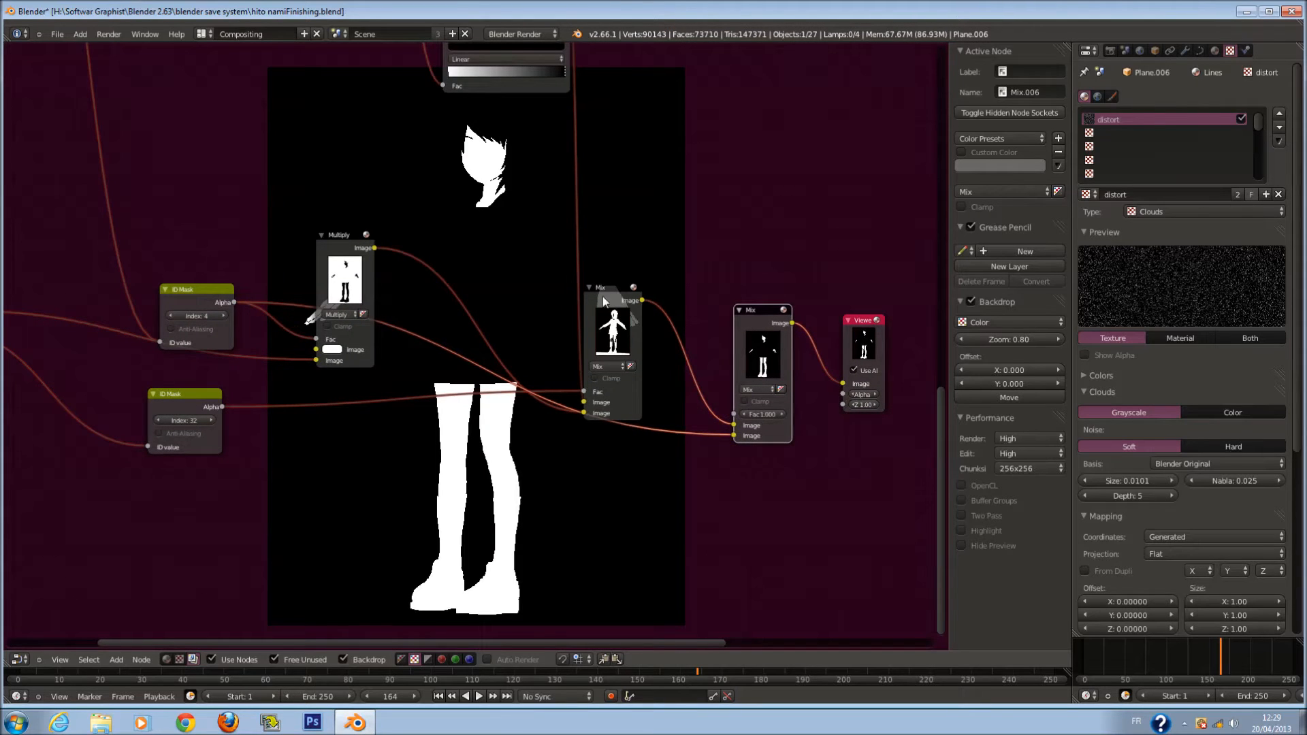
Raise the first Mix node and link the "eyes method 2" Image output to its lower Image input
drag(602, 298, 590, 253)
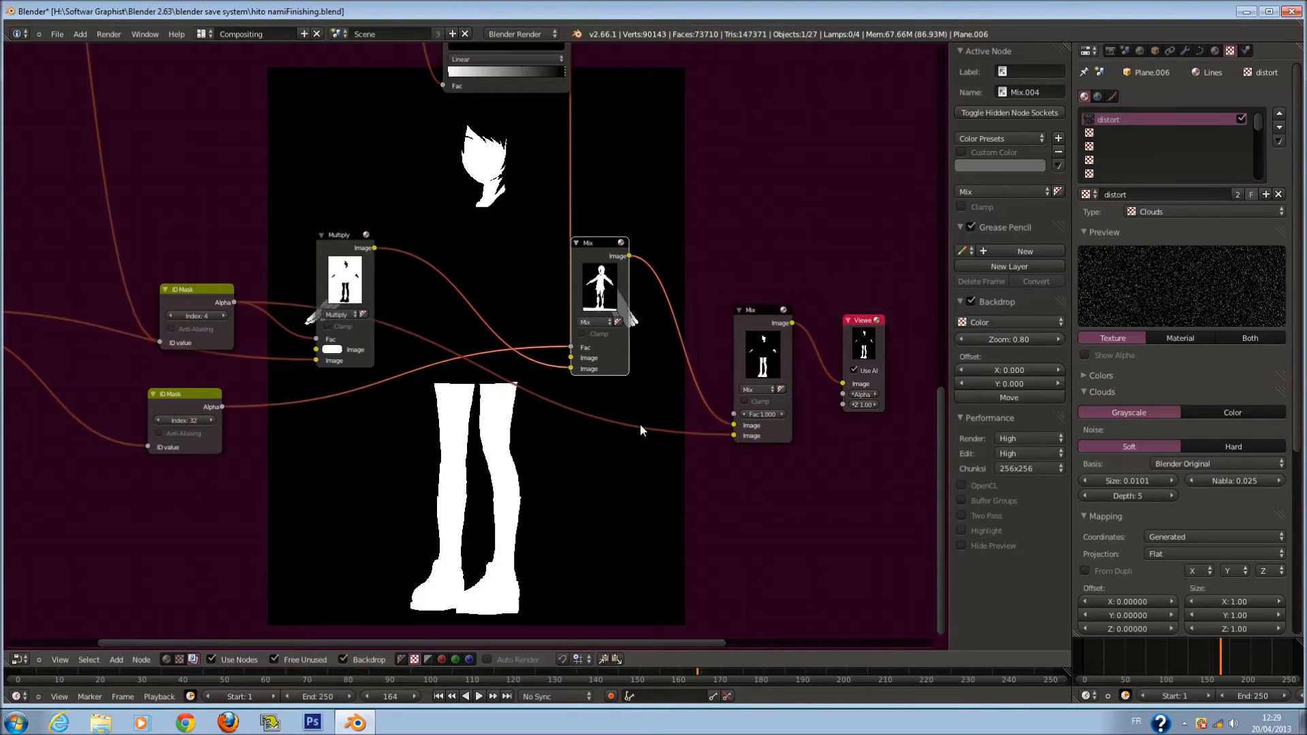
scroll(640, 423, down, 1)
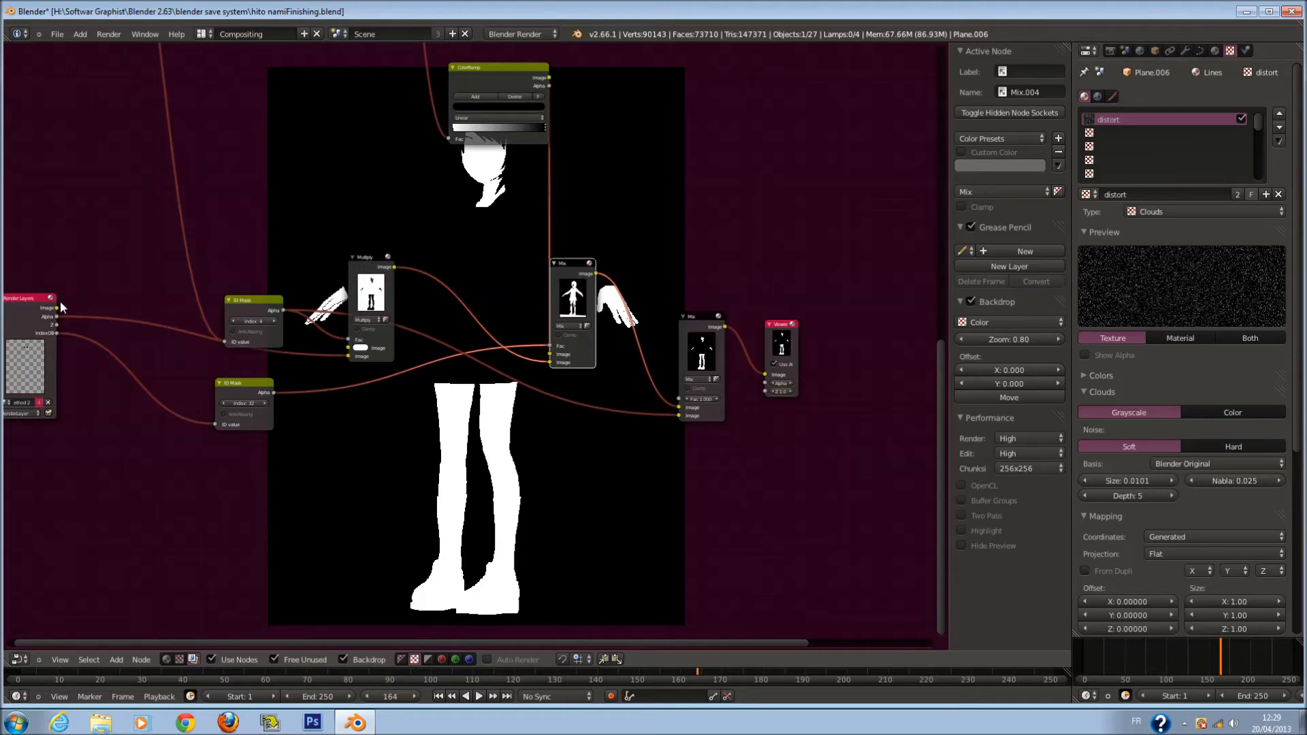
drag(57, 307, 553, 363)
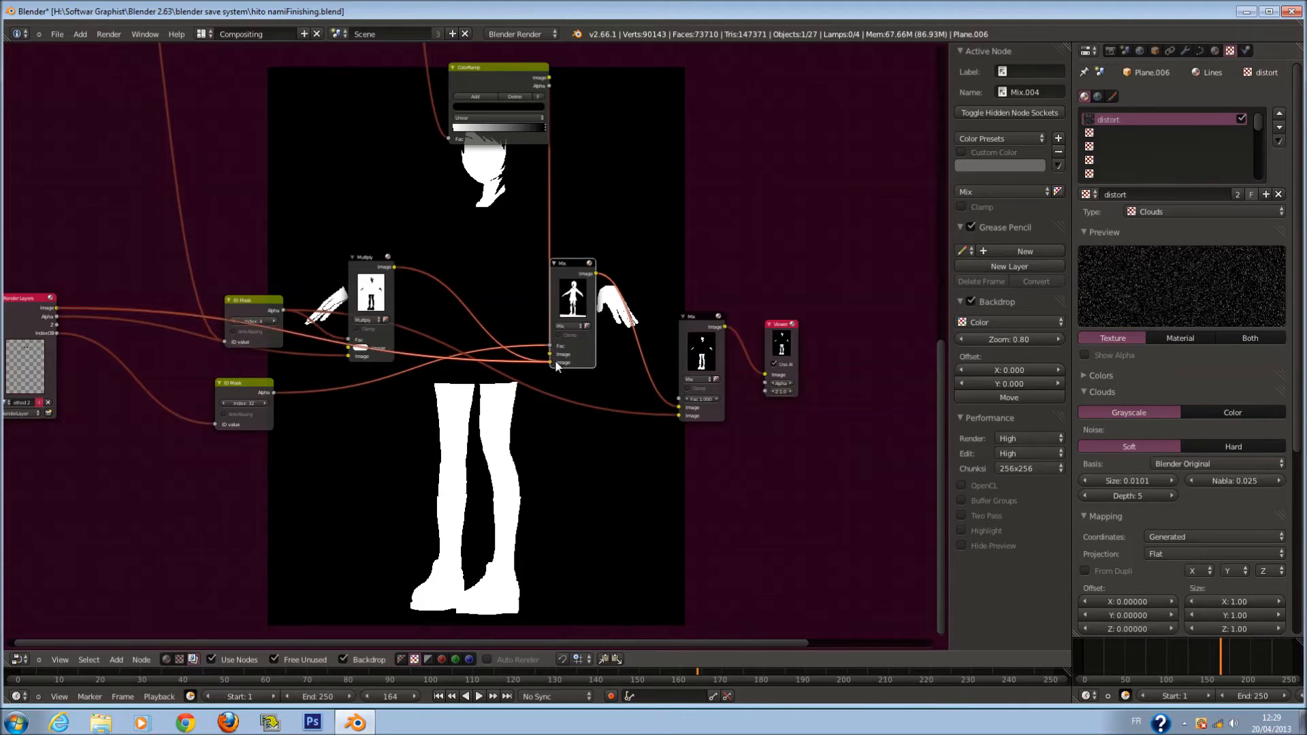
scroll(598, 414, up, 1)
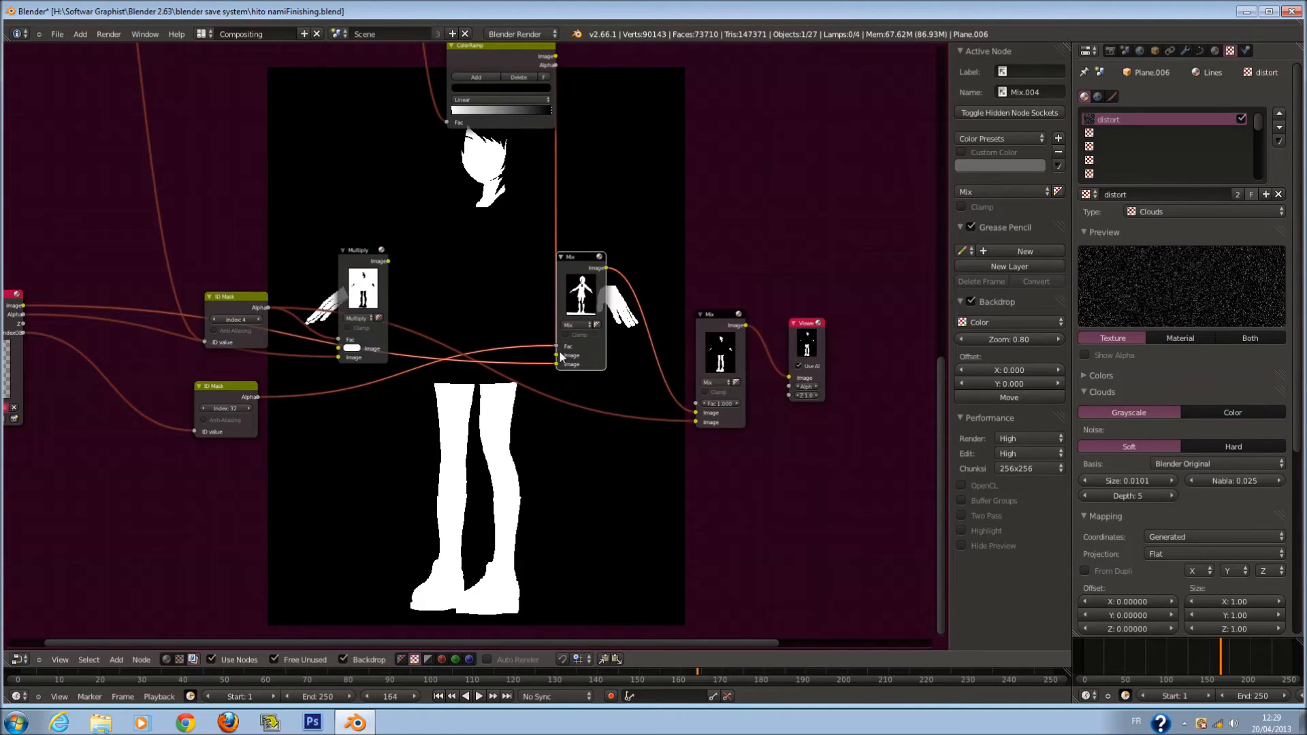
Link the Multiply output to the first Mix's Fac and the index 32 ID Mask's Alpha to the second Mix's Fac
drag(235, 308, 194, 217)
drag(359, 263, 556, 345)
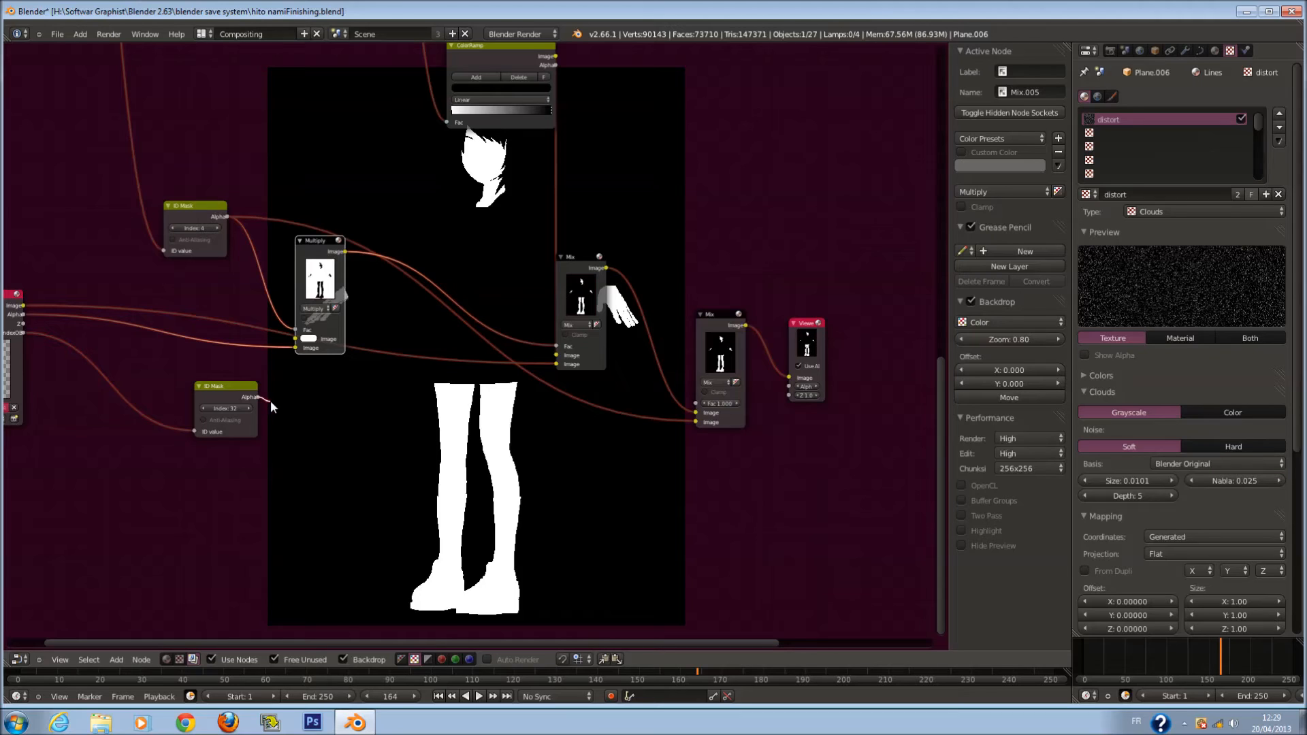
drag(271, 403, 695, 404)
Examine the composited eyes and skin mask in the backdrop and the node links leading to the Viewer
scroll(525, 179, up, 1)
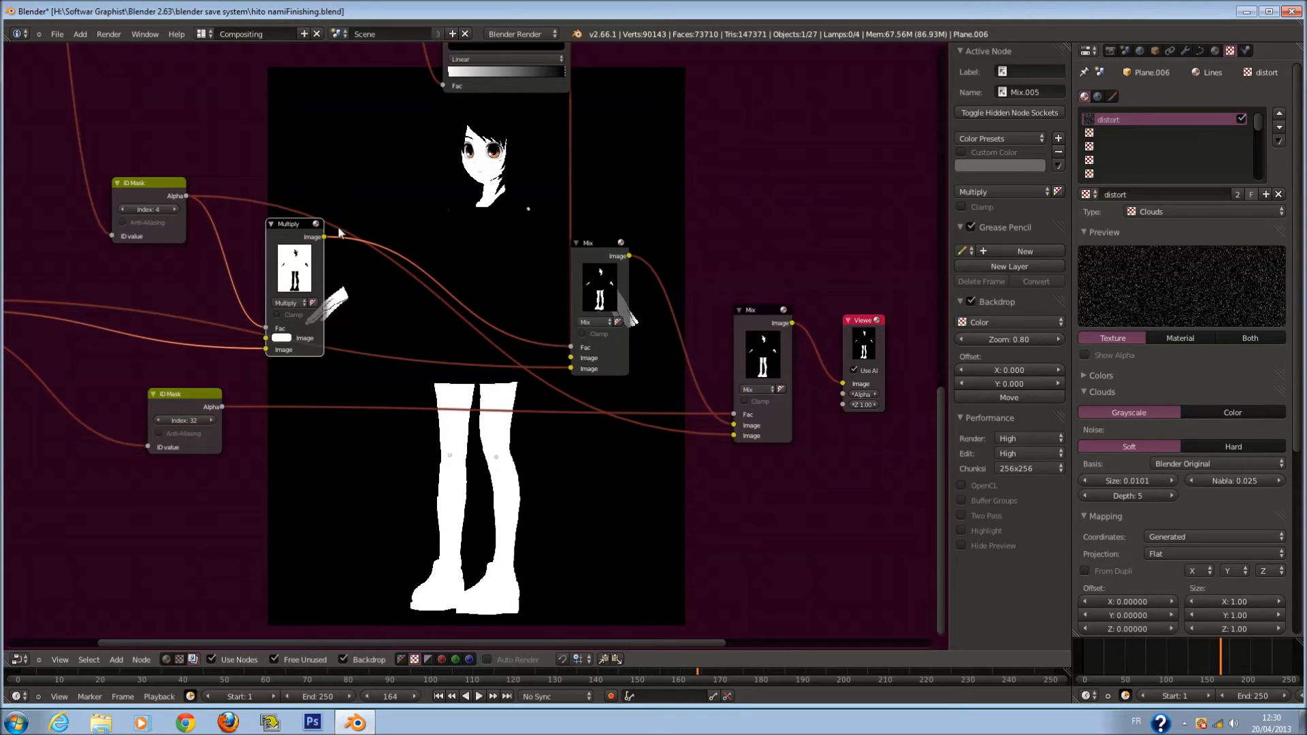
scroll(481, 468, up, 2)
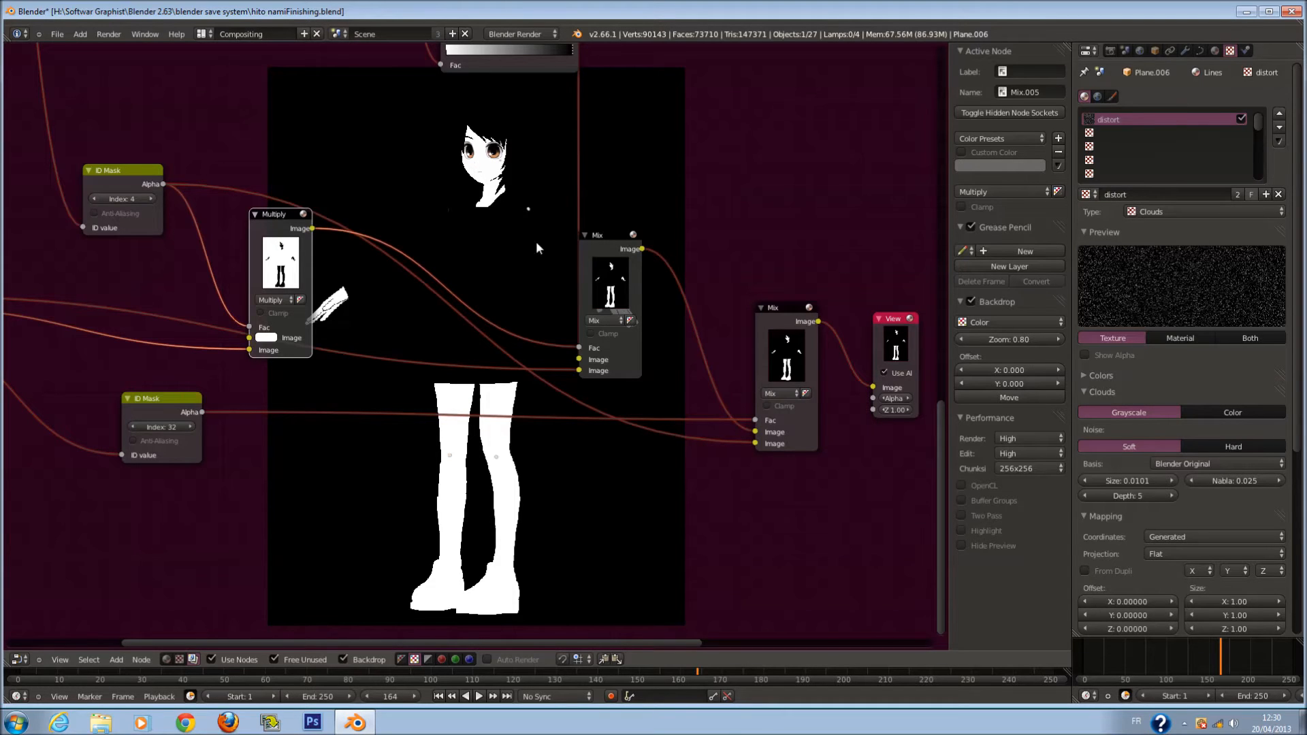
ctrl+scroll(463, 231, right, 2)
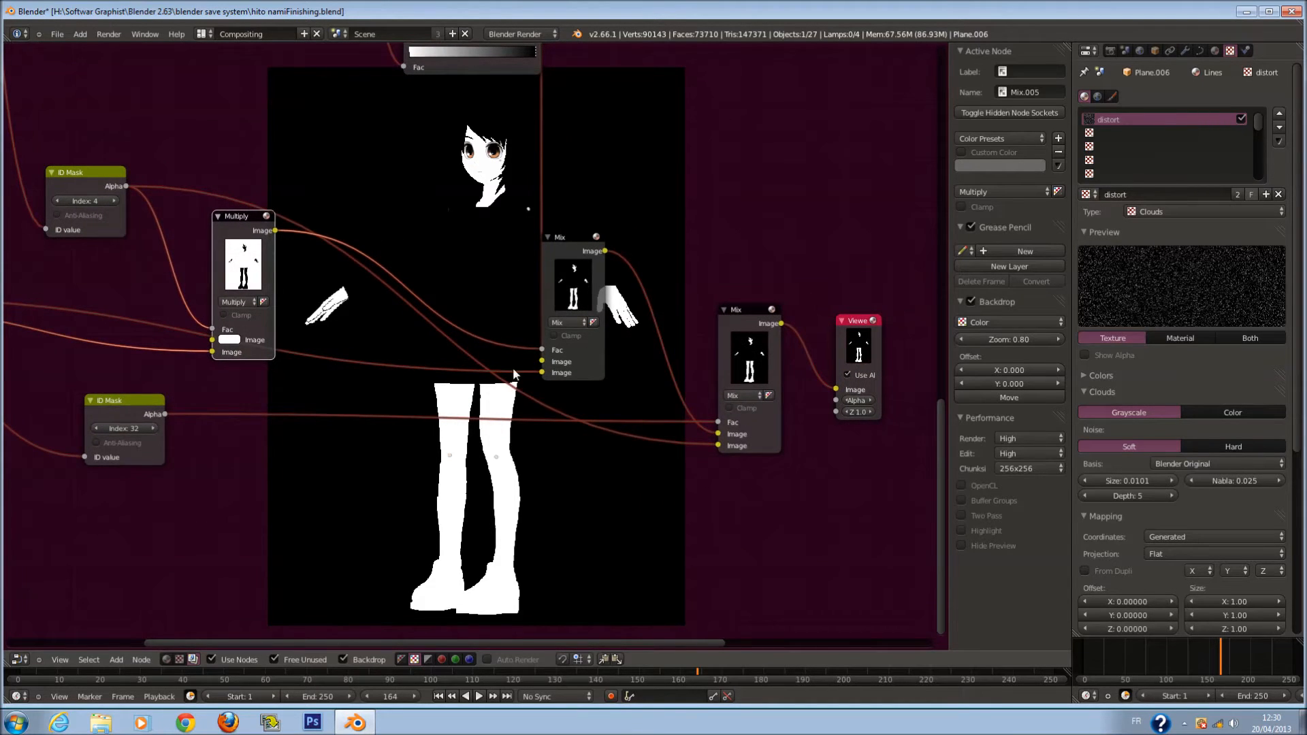
scroll(516, 451, down, 2)
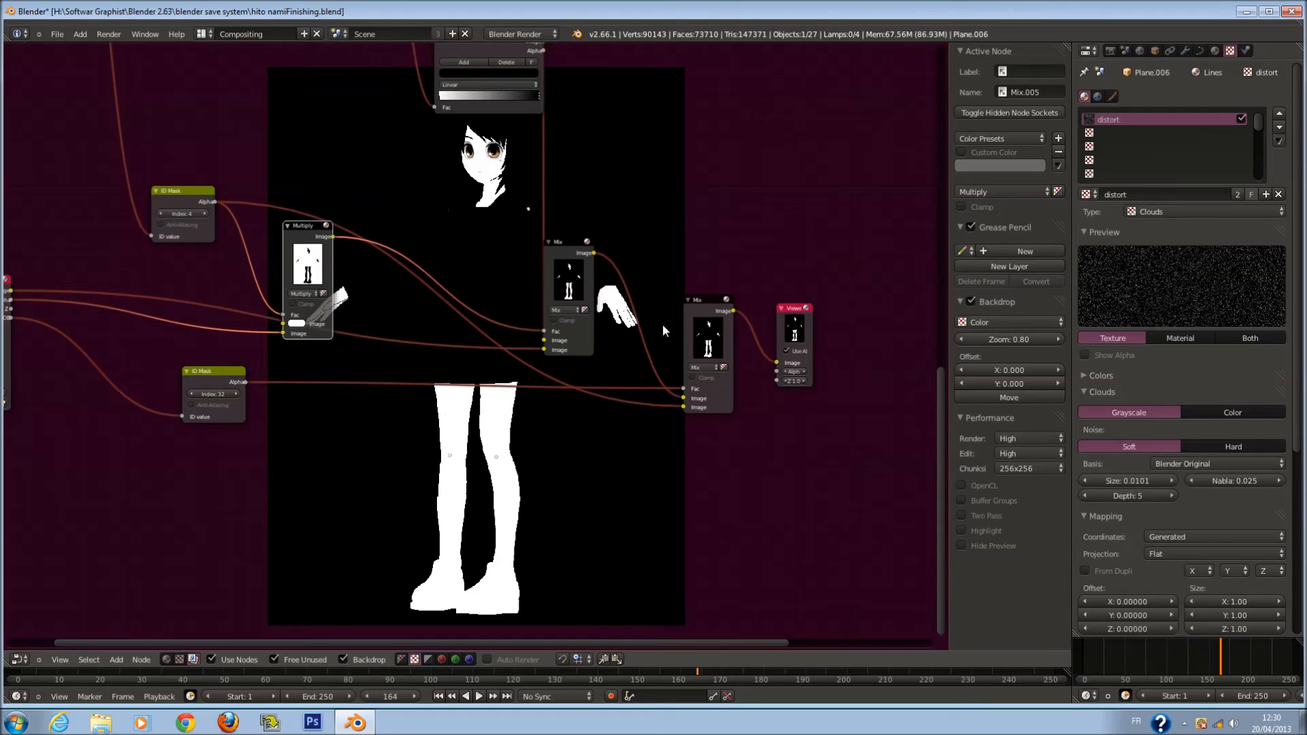
middle_drag(205, 208, 256, 231)
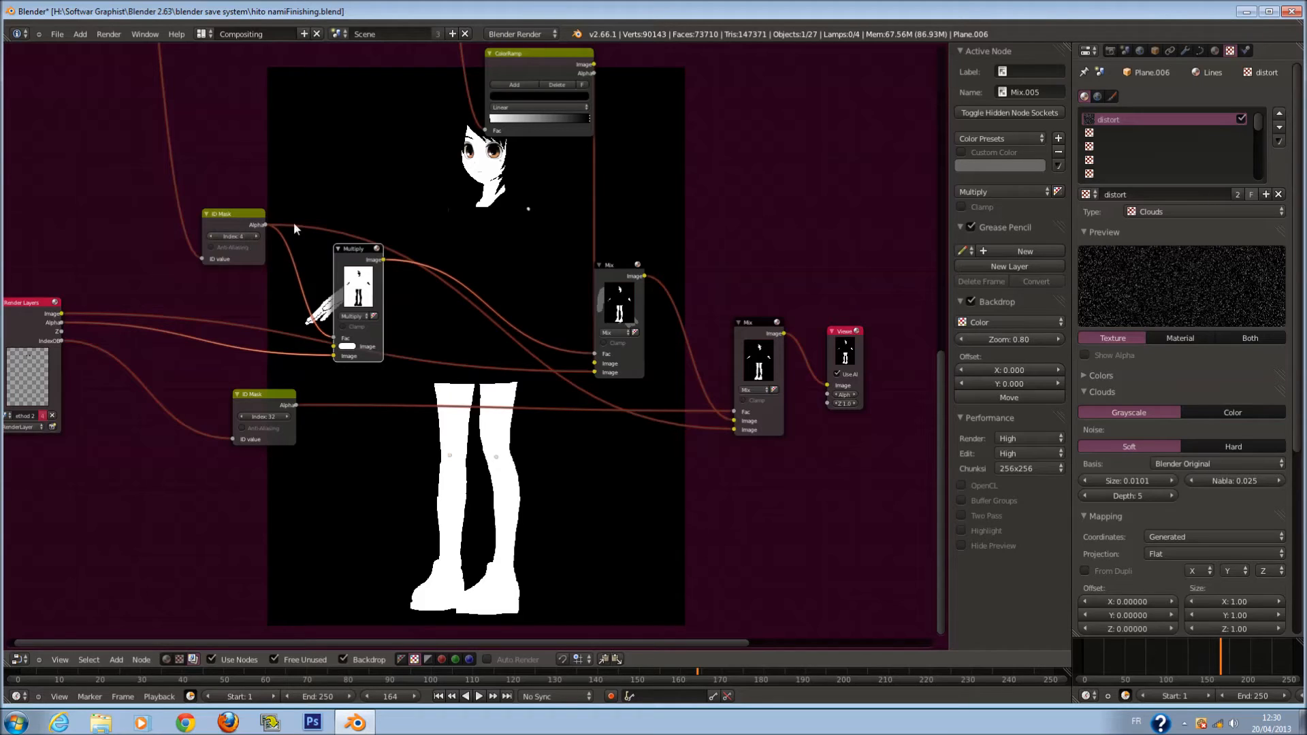
drag(275, 222, 693, 350)
drag(783, 333, 828, 386)
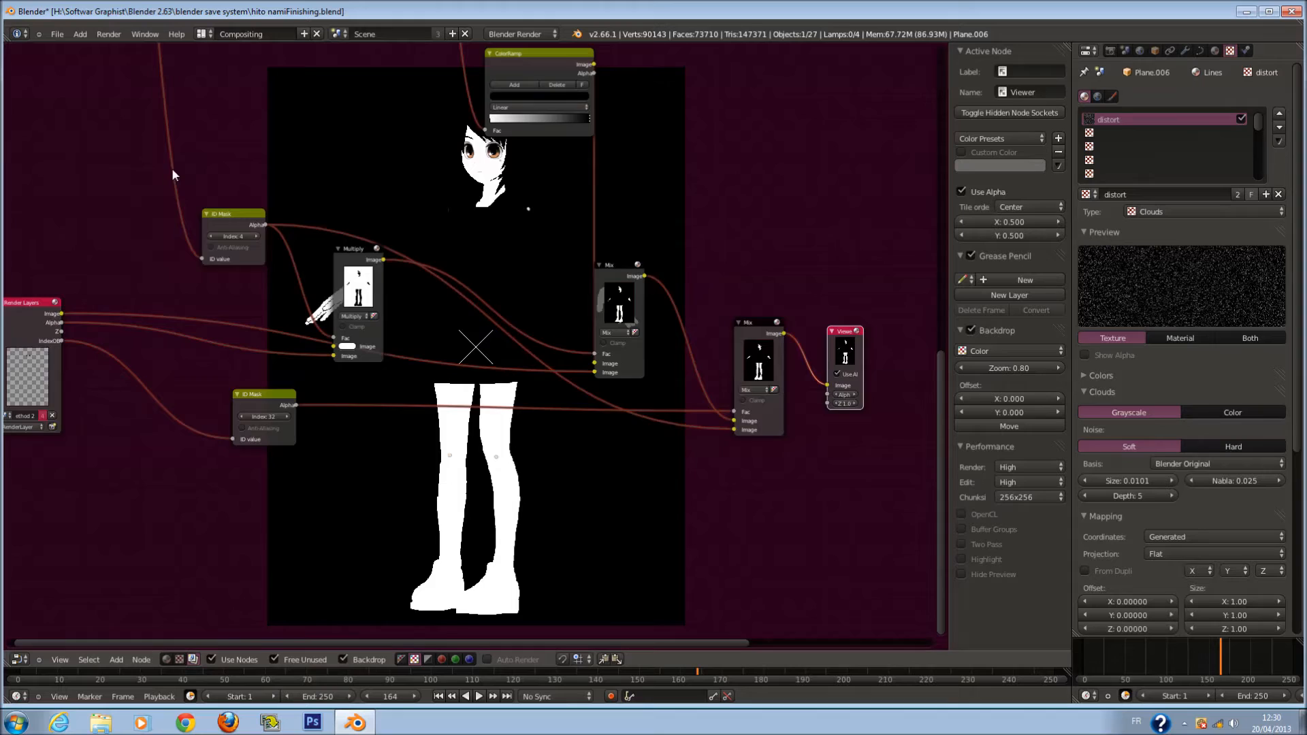
scroll(171, 175, down, 3)
key(a)
scroll(340, 362, down, 1)
middle_drag(430, 433, 398, 390)
scroll(398, 391, up, 4)
key(a)
key(a)
middle_drag(514, 460, 350, 389)
scroll(351, 389, down, 1)
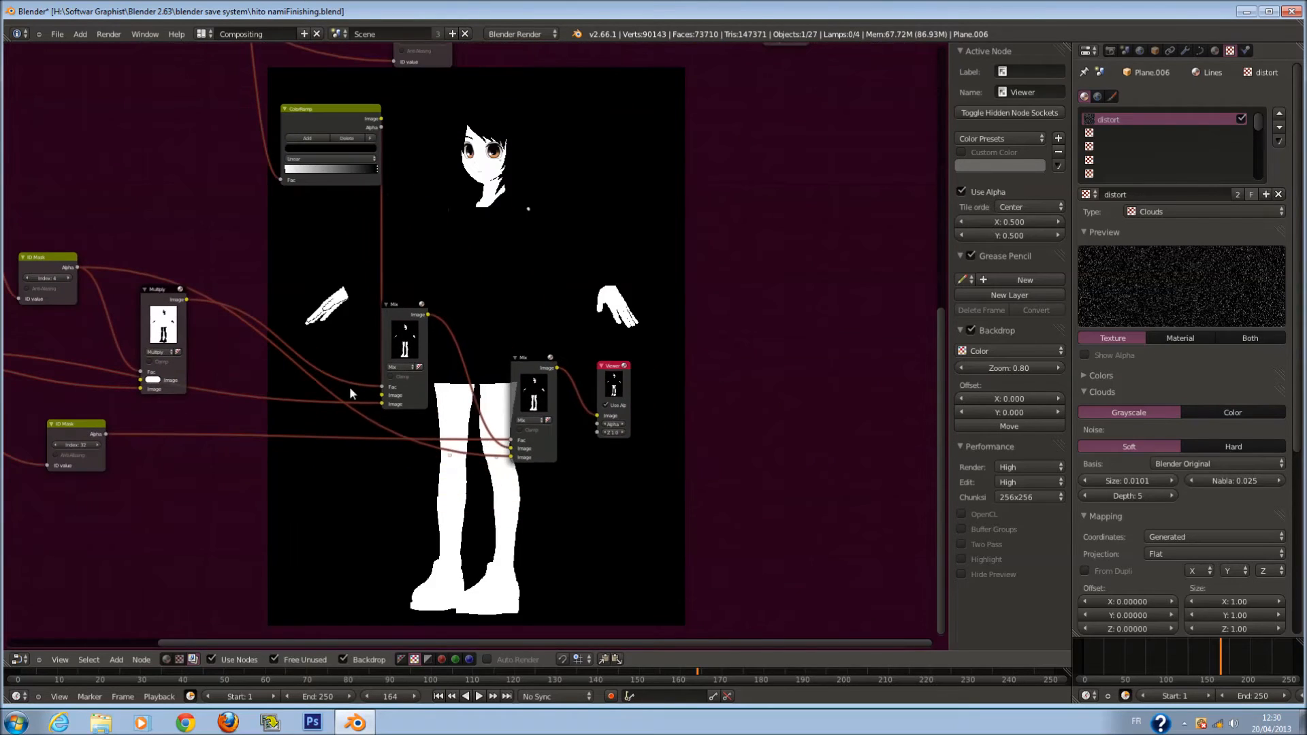
Tidy the layout by moving the Viewer away from the second Mix and repositioning the lower ColorRamp, and save the file
drag(611, 388, 774, 422)
scroll(774, 422, down, 1)
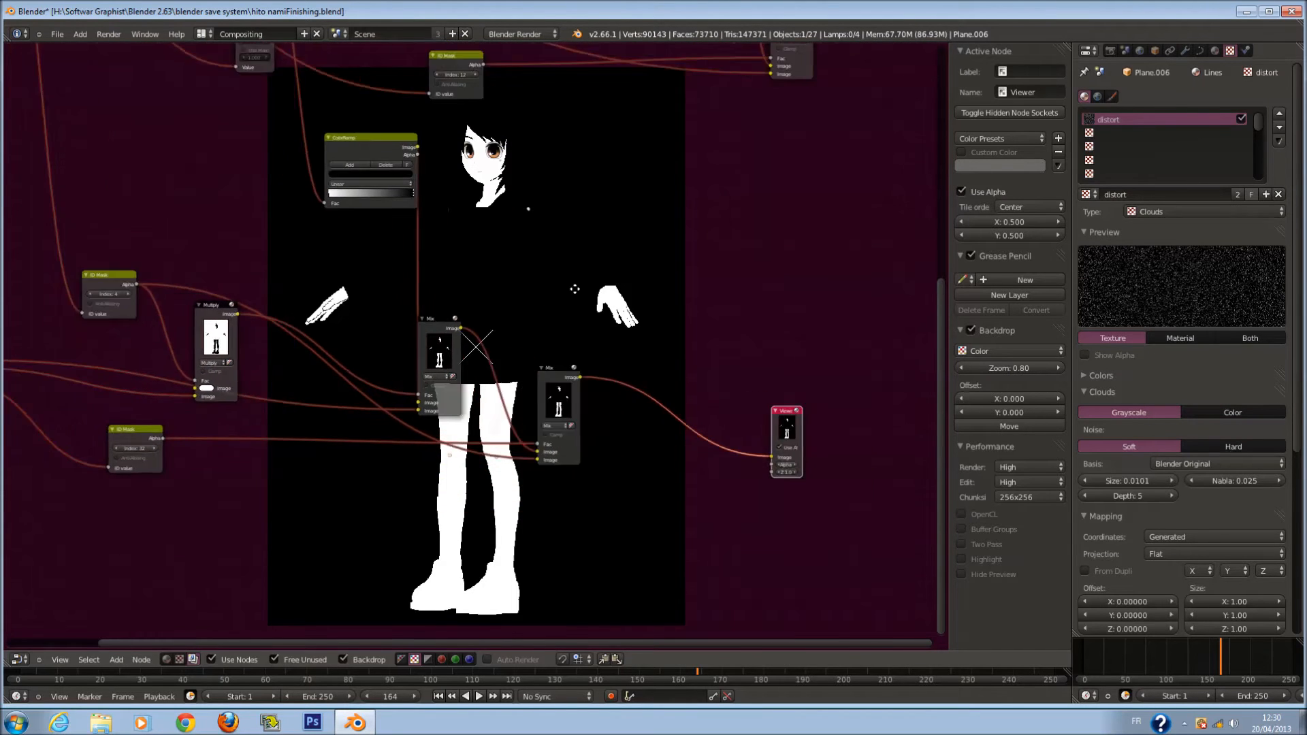
scroll(428, 230, down, 1)
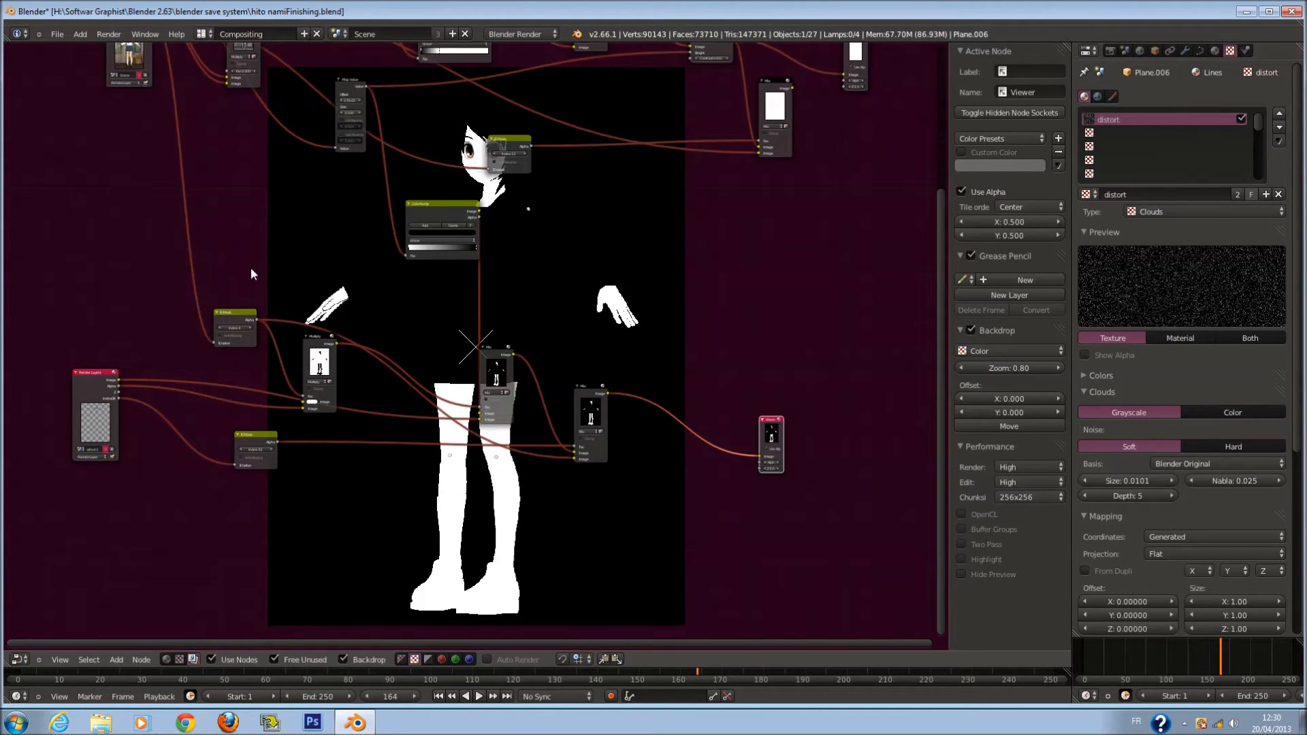
scroll(247, 275, up, 2)
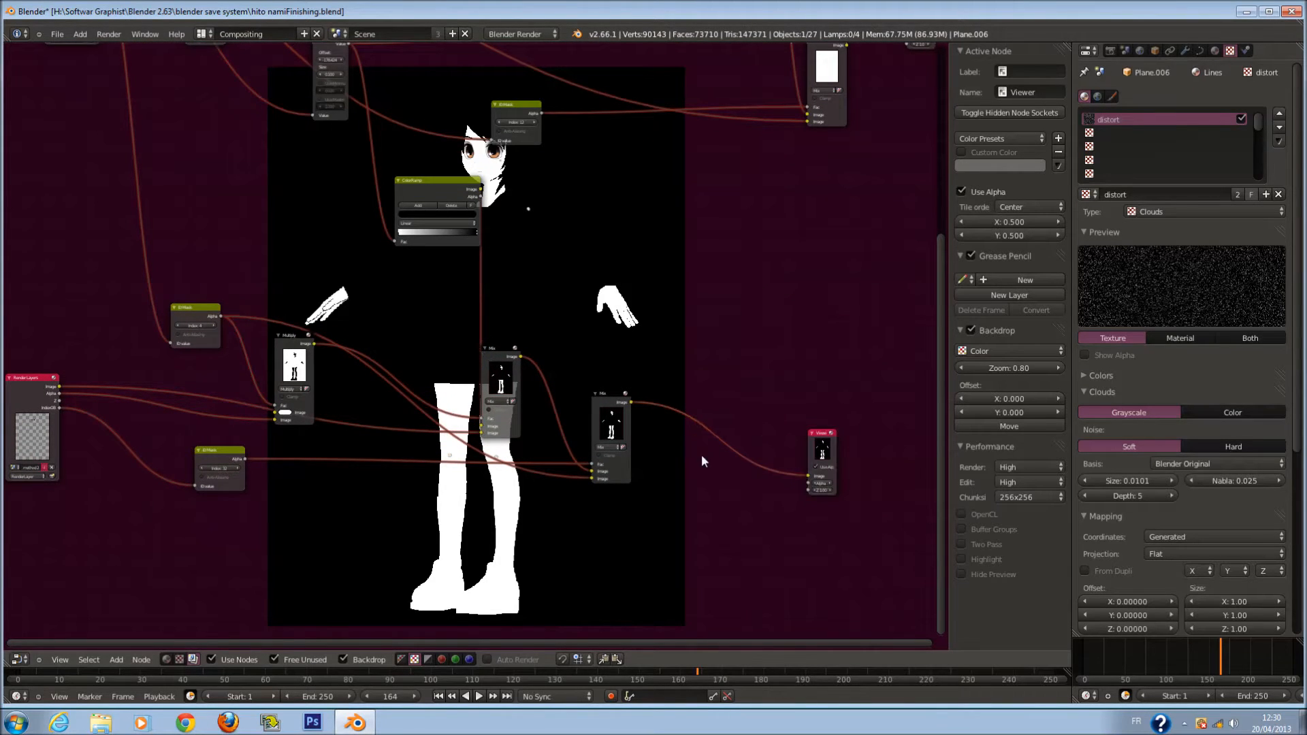
drag(426, 188, 425, 236)
key(a)
key(a)
middle_drag(611, 349, 556, 313)
key(a)
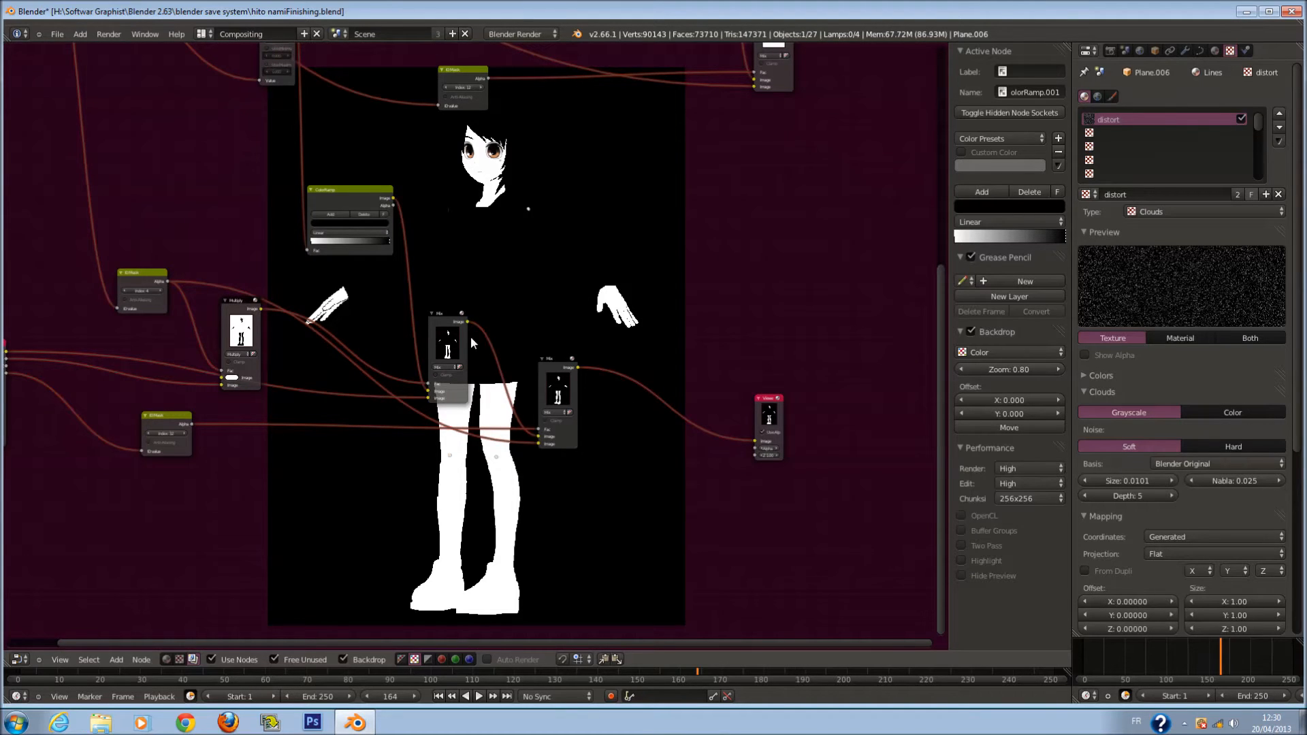
key(ctrl+s)
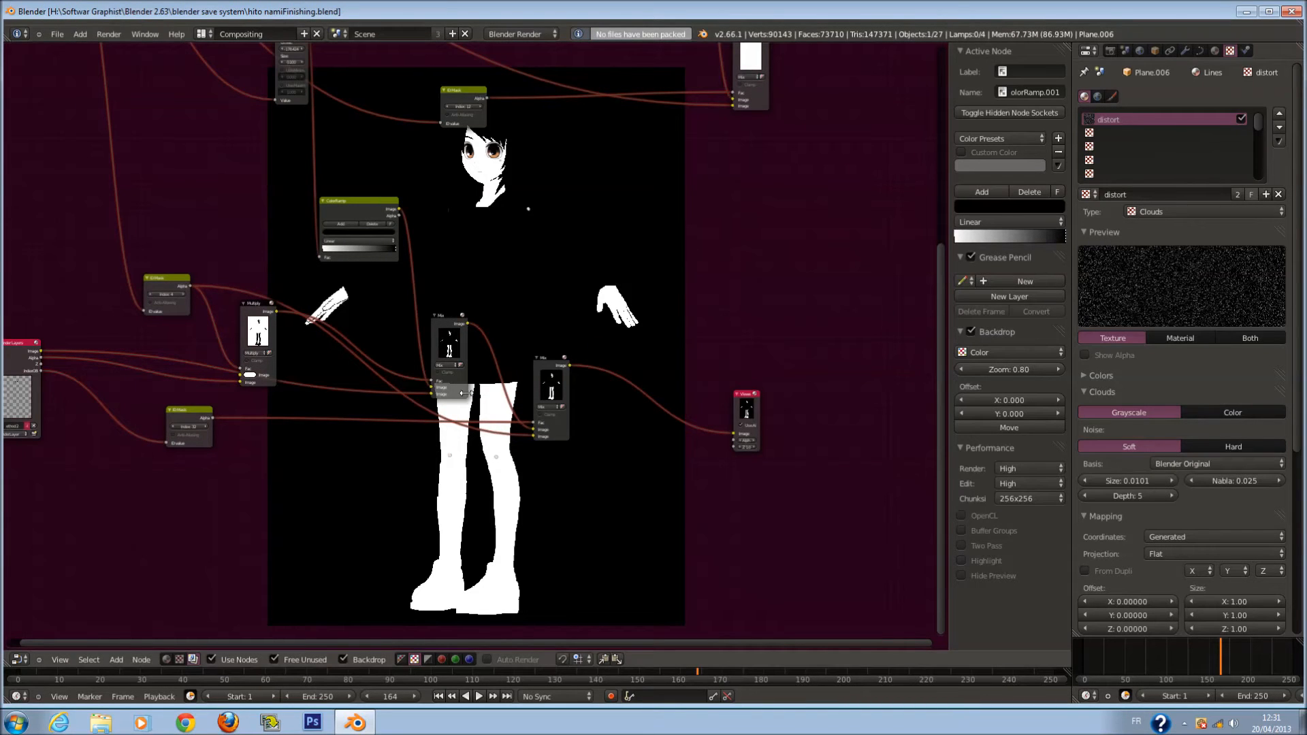
Duplicate the Composite node, place the copy just above the lower Viewer, and link the last Mix's Image output to its Image input
scroll(752, 321, down, 5)
middle_drag(769, 239, 732, 287)
scroll(732, 287, up, 1)
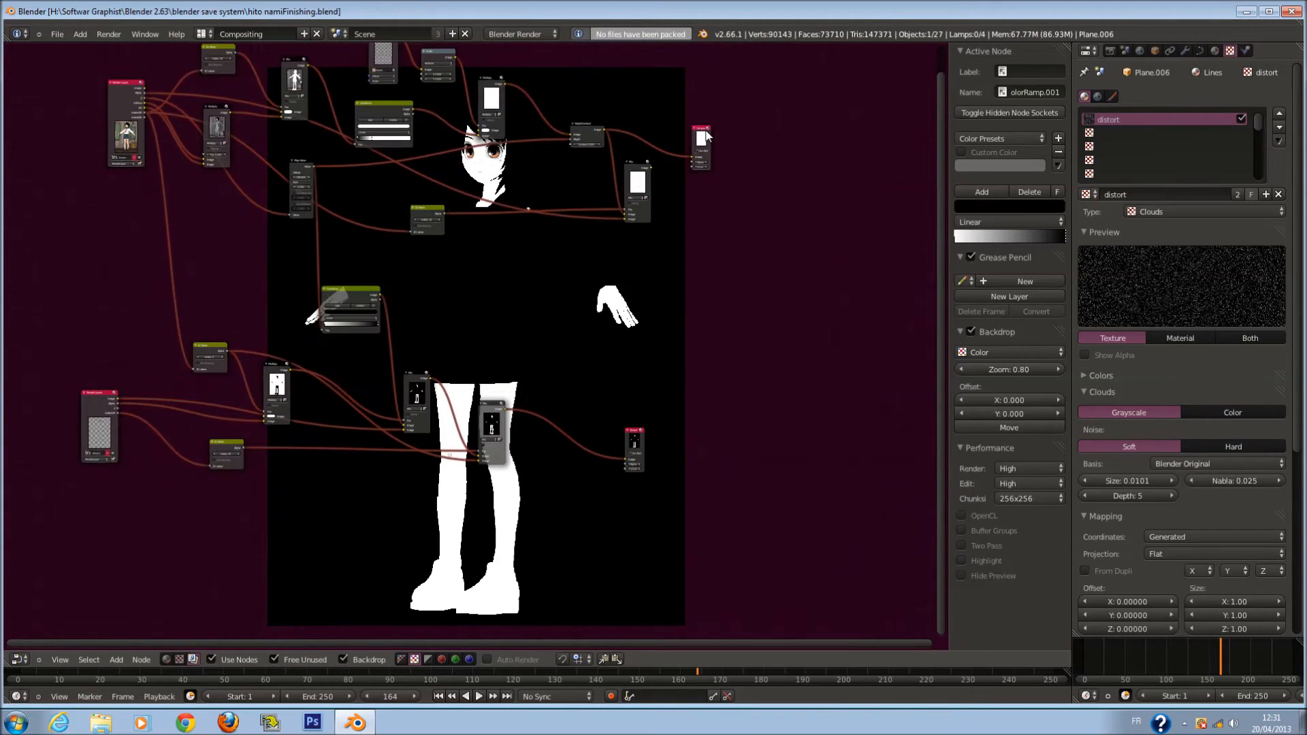
click(703, 132)
key(shift+d)
click(636, 383)
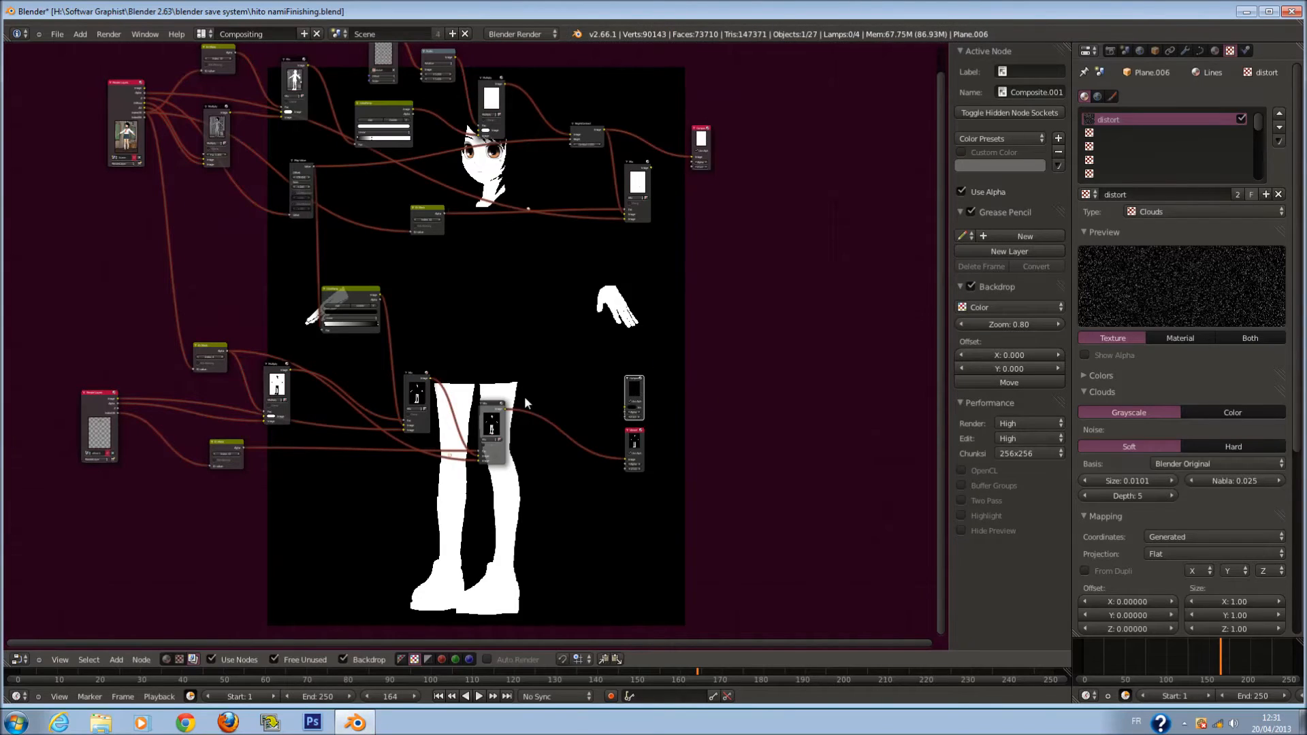
drag(507, 411, 625, 407)
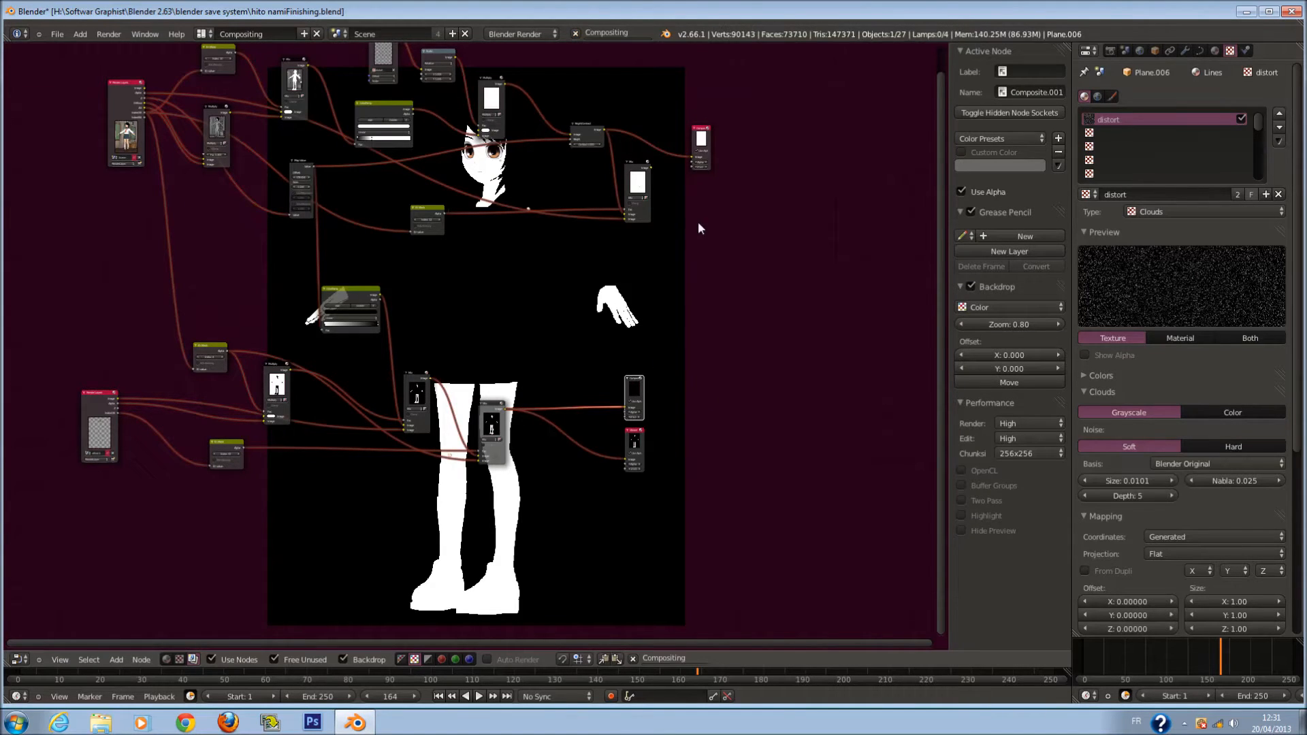
Duplicate the lower Viewer and place the copy in the empty space between the upper and lower node groups
scroll(714, 285, up, 2)
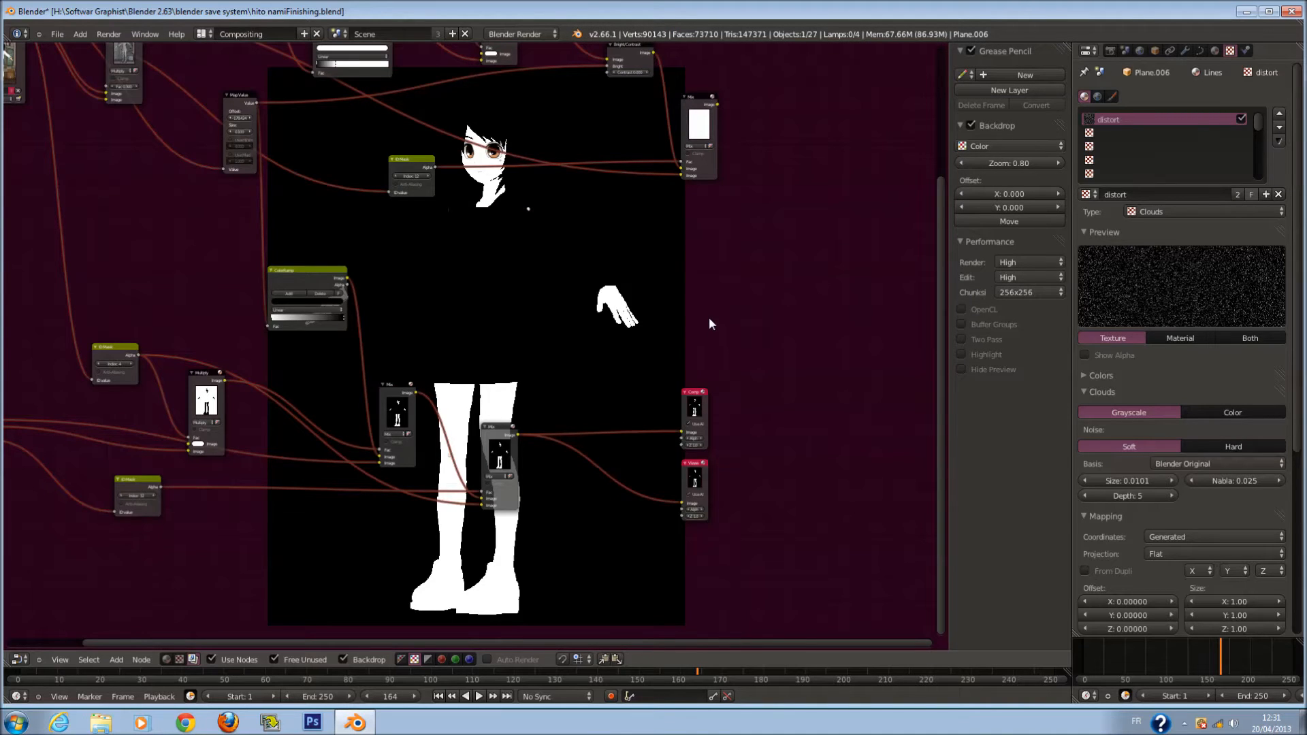
scroll(692, 310, down, 2)
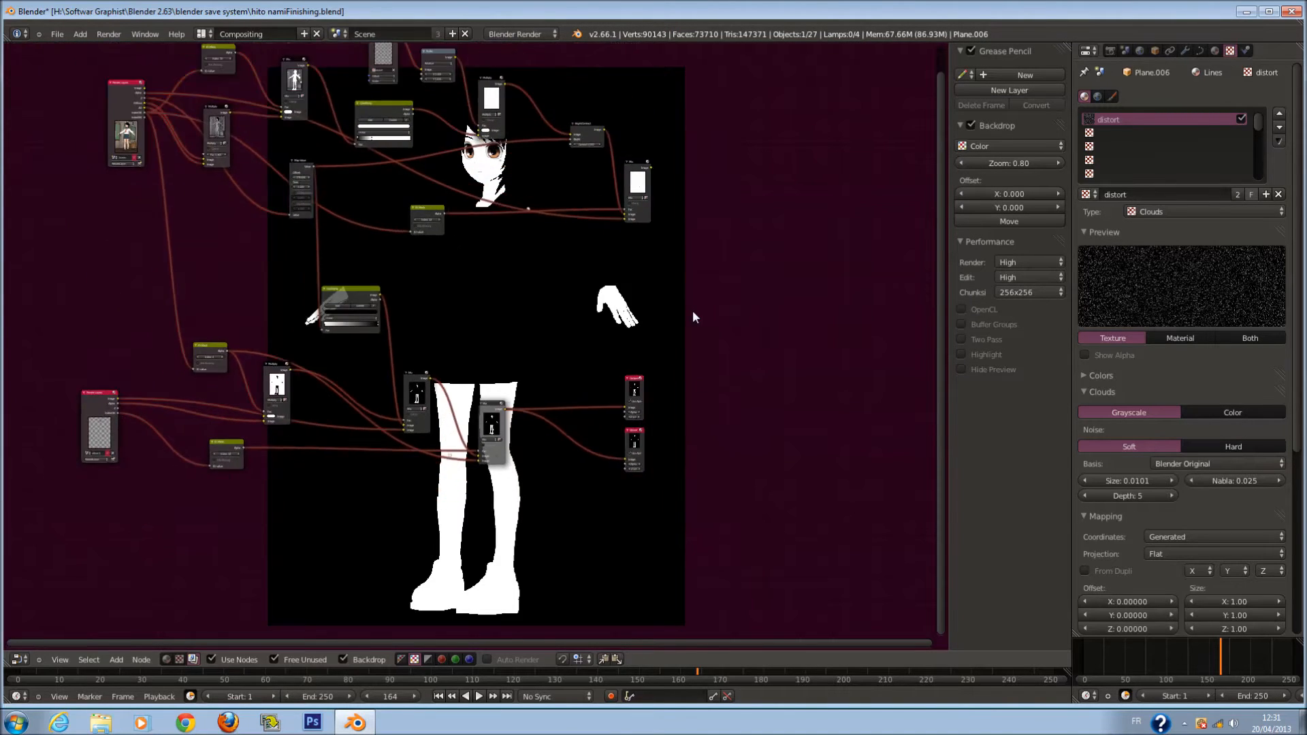
middle_drag(586, 315, 724, 287)
scroll(693, 325, up, 2)
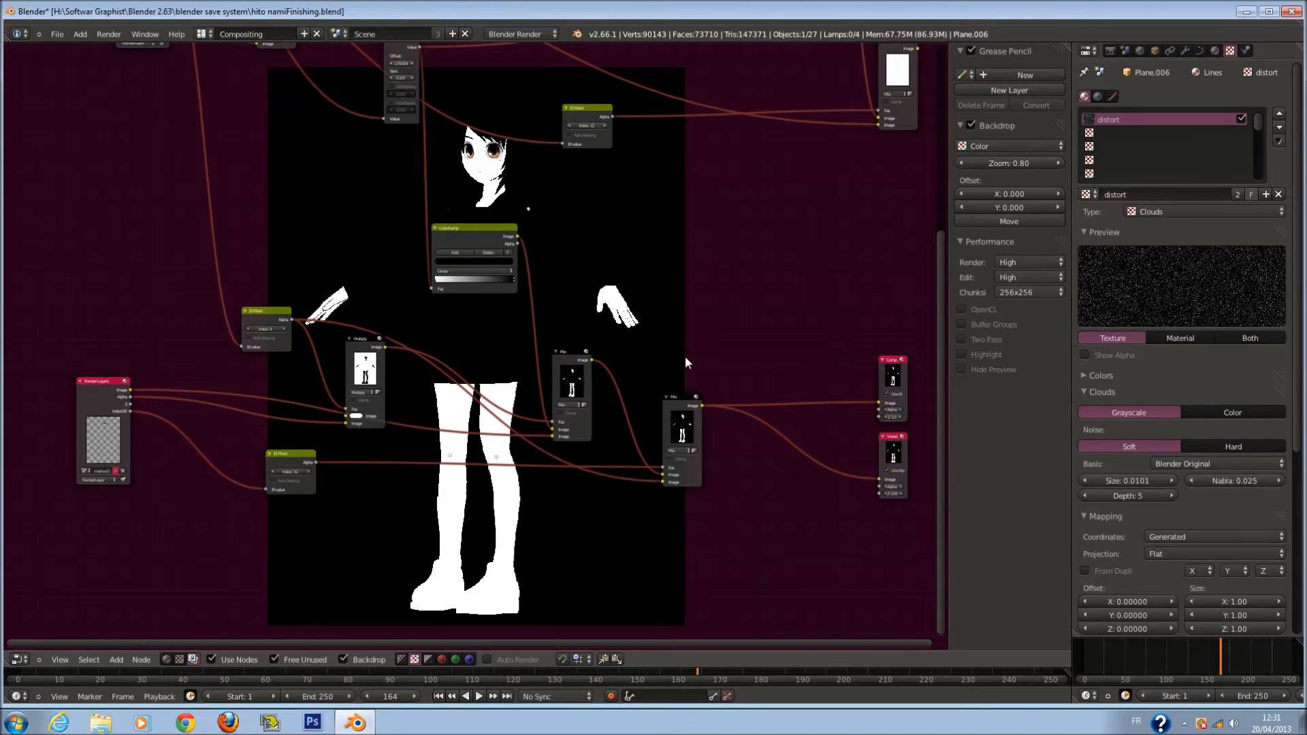
scroll(685, 356, down, 1)
middle_drag(685, 356, 596, 528)
click(741, 581)
key(shift+d)
click(564, 374)
scroll(580, 384, up, 6)
middle_drag(611, 396, 813, 465)
scroll(620, 365, down, 2)
scroll(612, 363, up, 1)
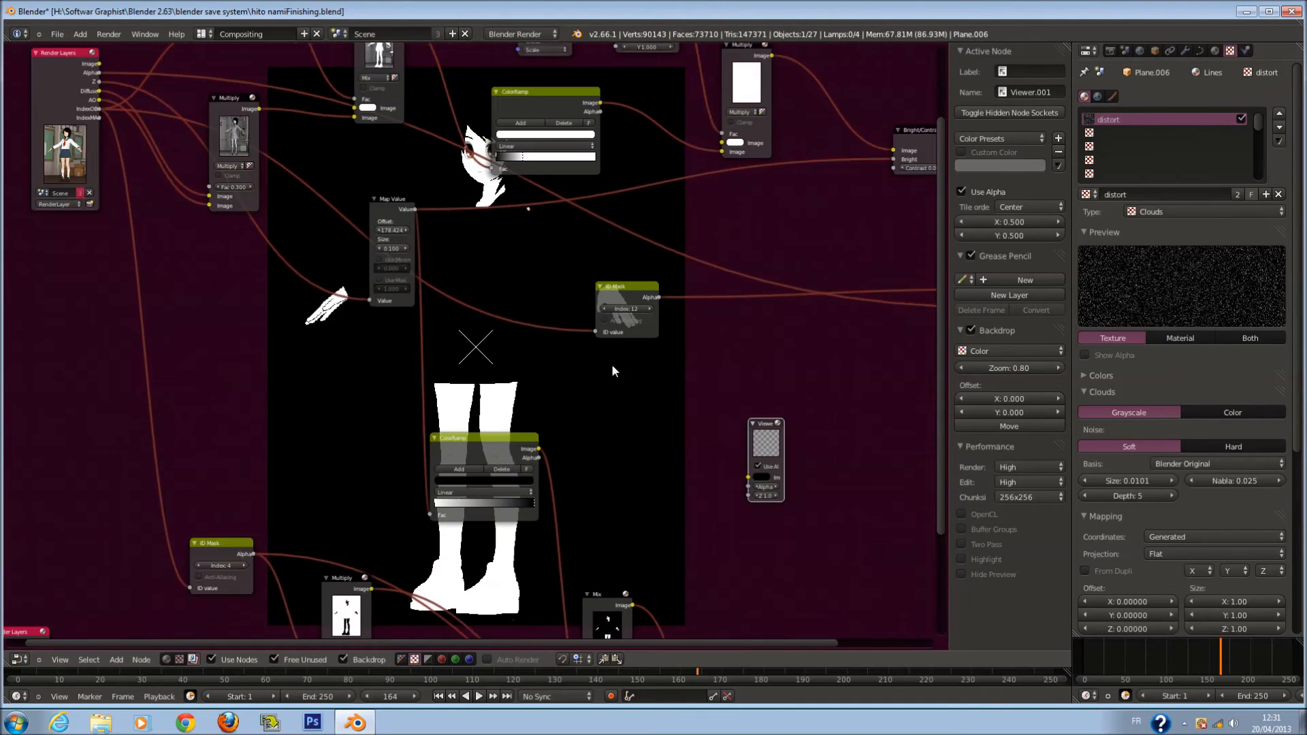
Duplicate the index 4 ID Mask above the original, linking its Alpha to the new Viewer's Image and the upper Render Layers' IndexOB to its ID value
middle_drag(519, 344, 636, 365)
click(328, 557)
key(shift+d)
click(353, 355)
drag(375, 389, 899, 492)
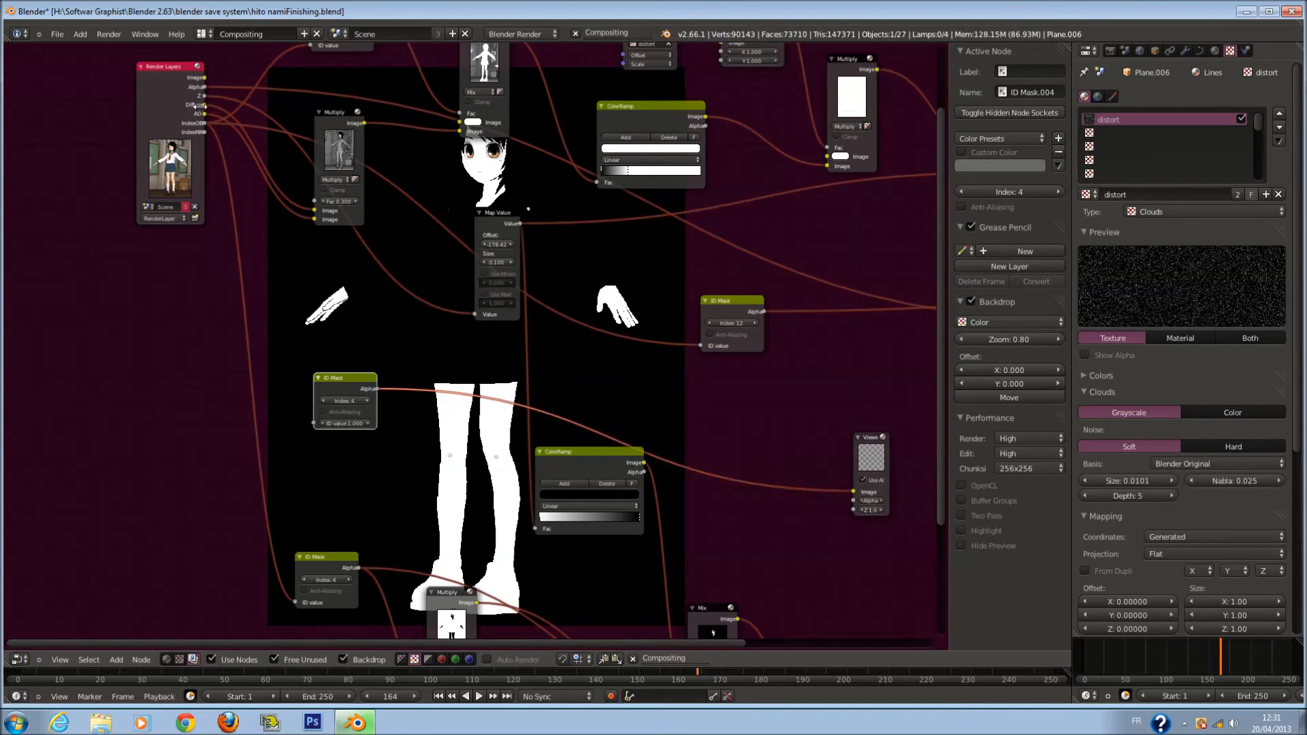
drag(205, 122, 315, 423)
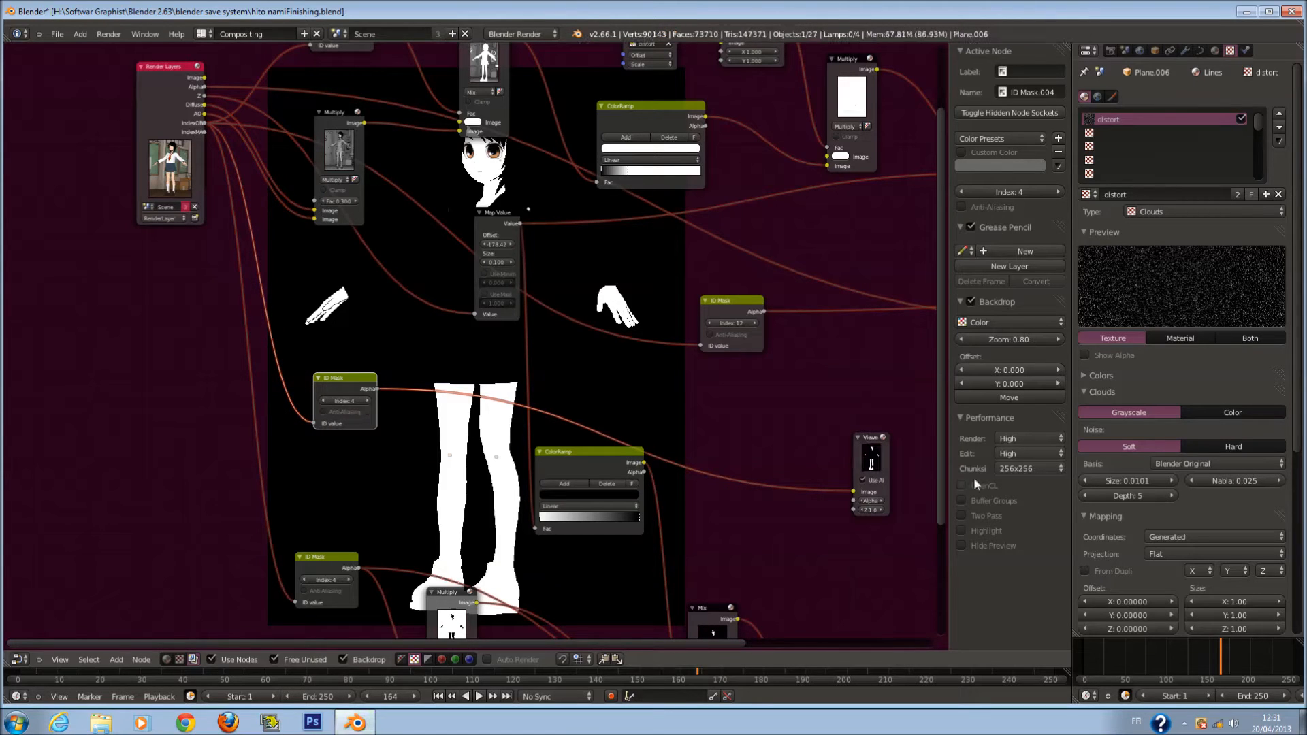
Activate the new Viewer for the backdrop and set the duplicated ID Mask's index to 6
click(882, 455)
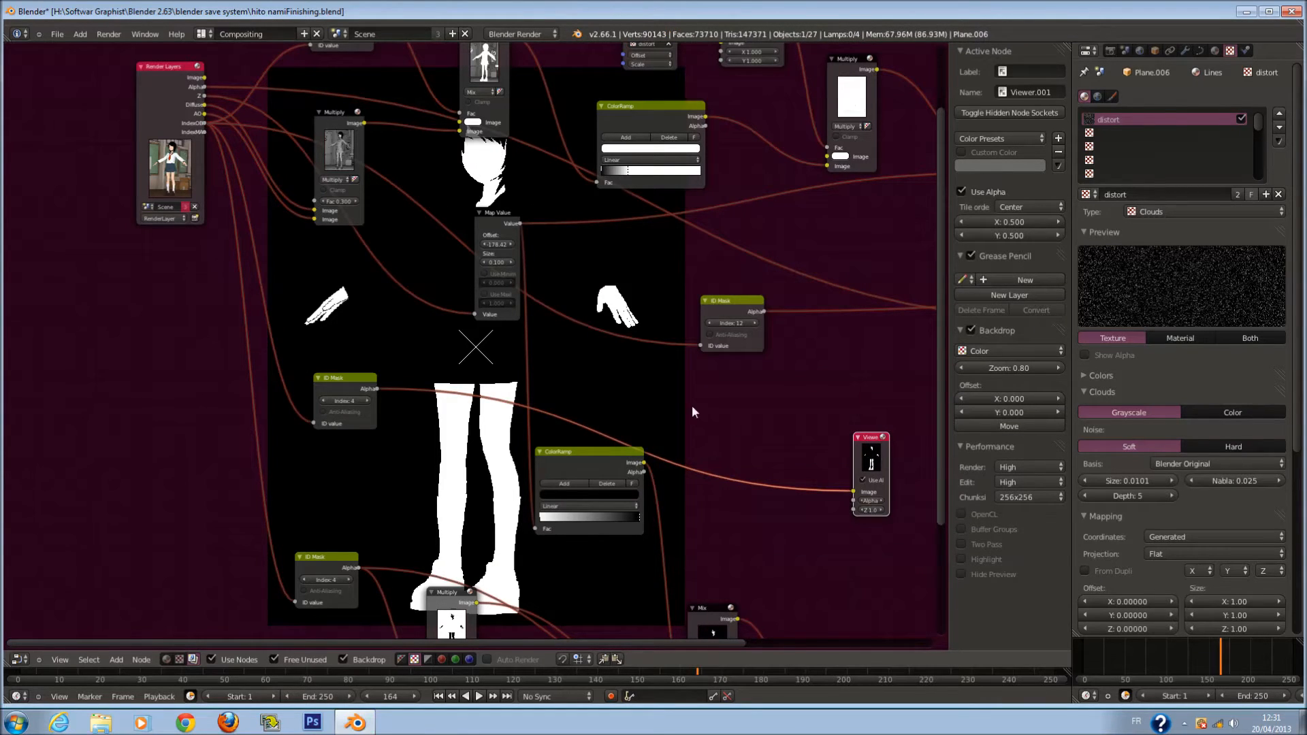
click(365, 397)
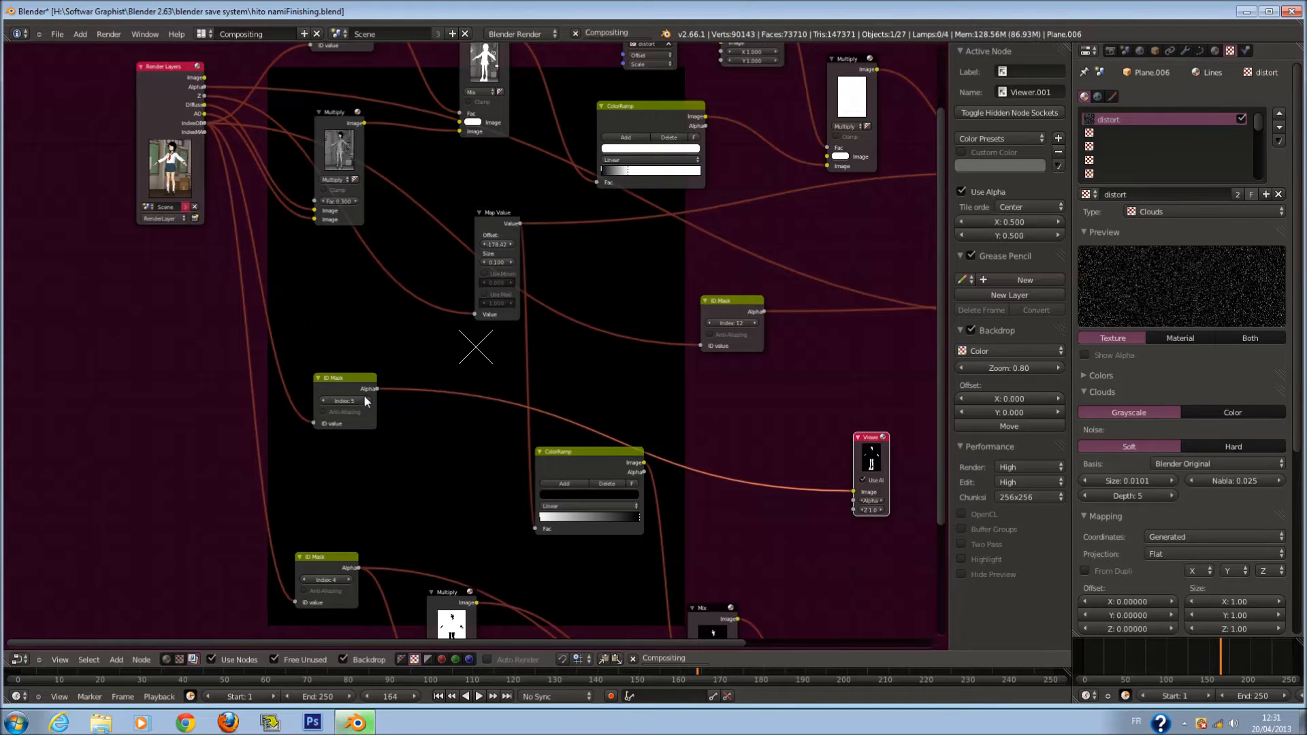
click(363, 397)
scroll(532, 235, up, 3)
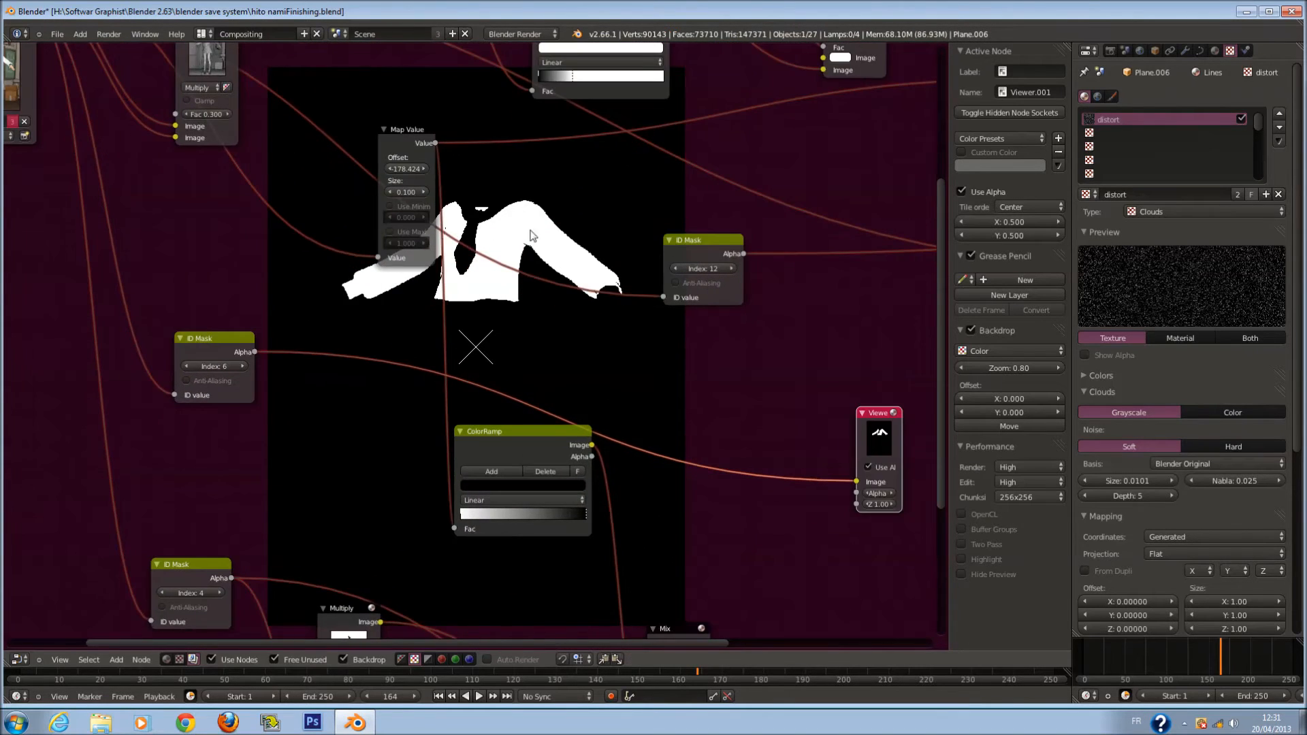
scroll(532, 235, down, 1)
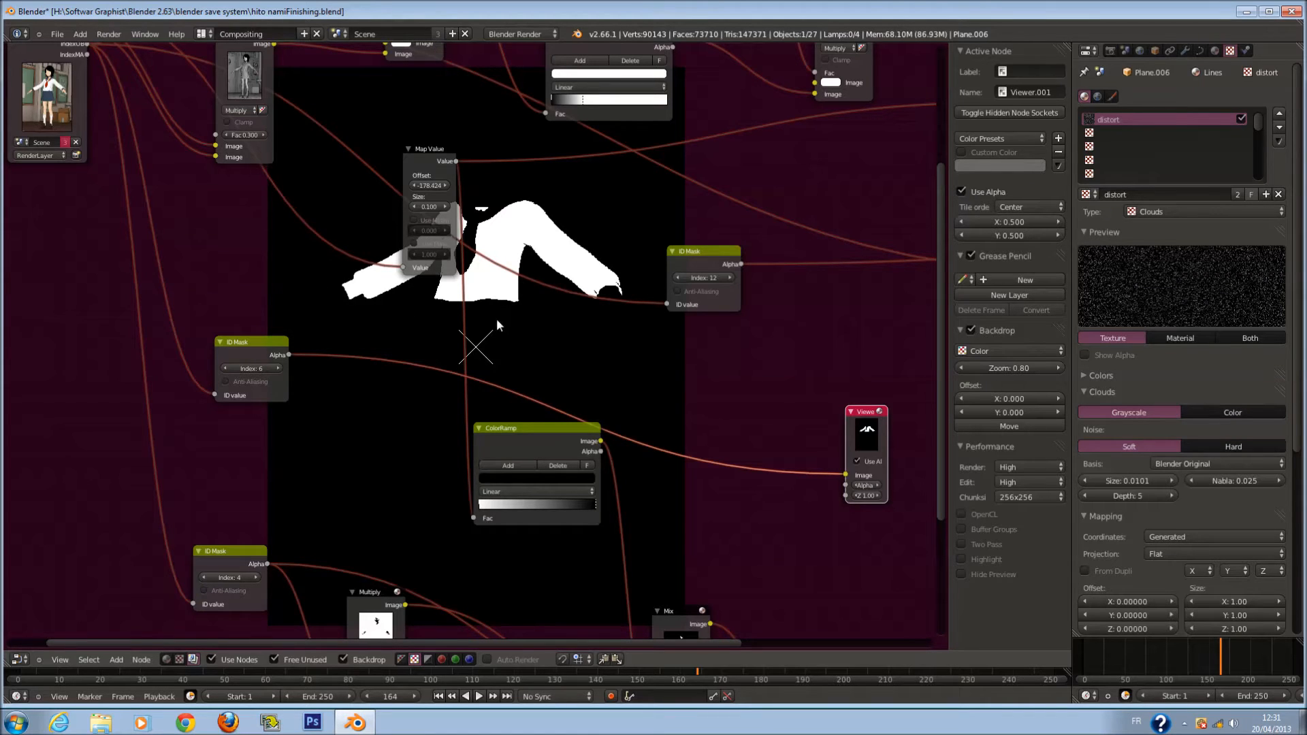
Insert a Directional Blur between the index 6 ID Mask and the Viewer, with Iterations set to 5
key(shift+a)
mouse_move(396, 406)
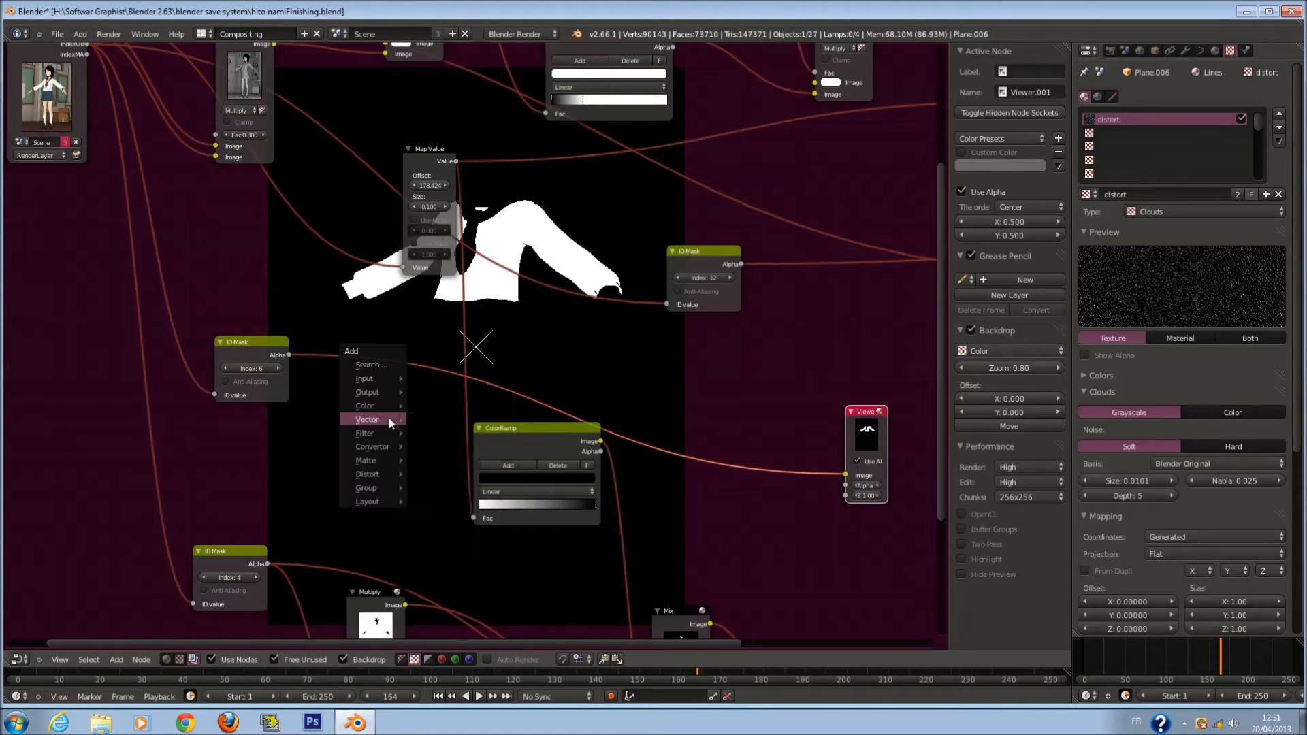
click(381, 365)
text(D)
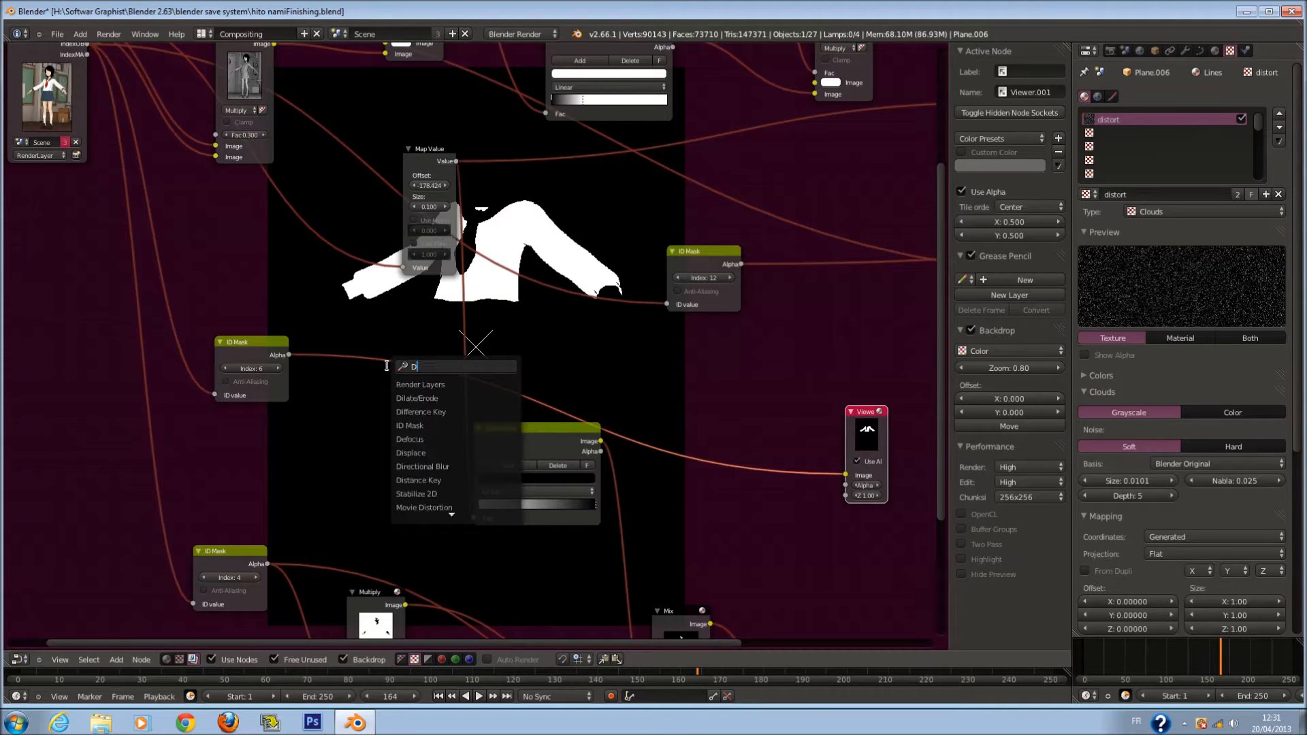
text(ir)
key(Return)
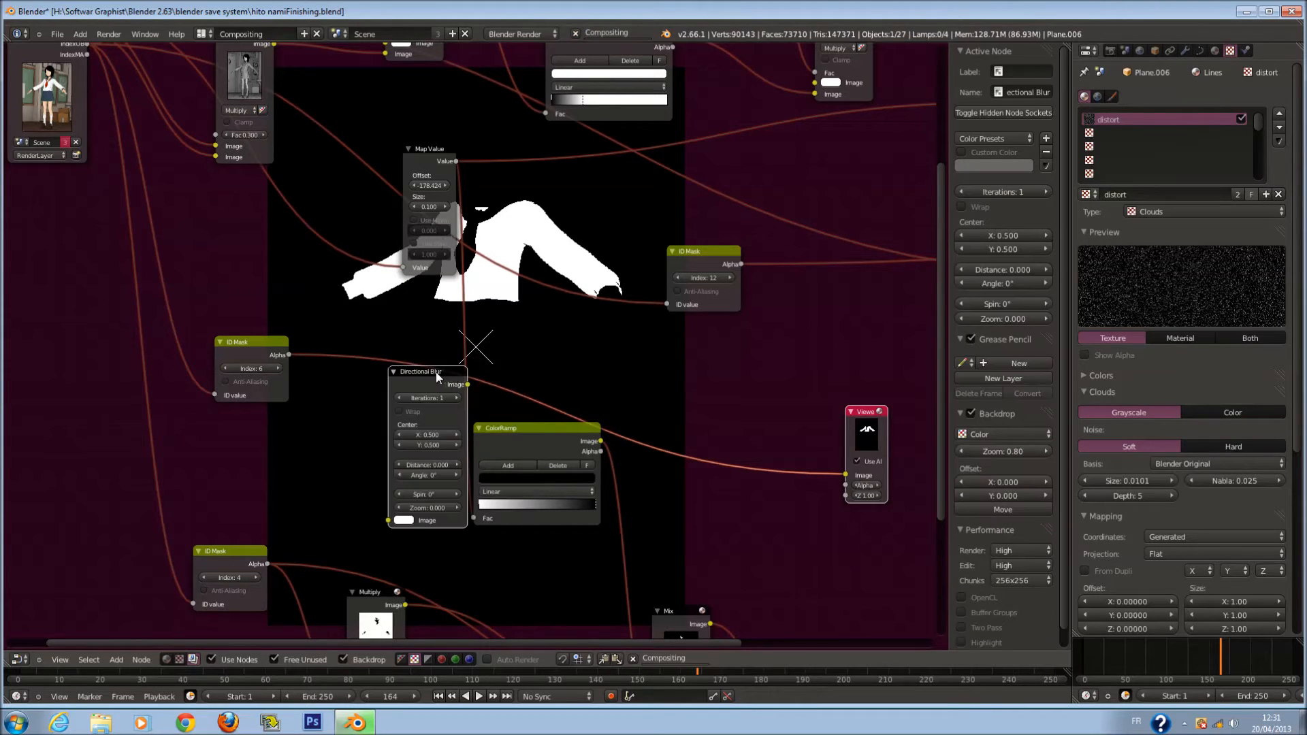
click(375, 372)
click(392, 373)
click(392, 373)
click(393, 373)
click(393, 373)
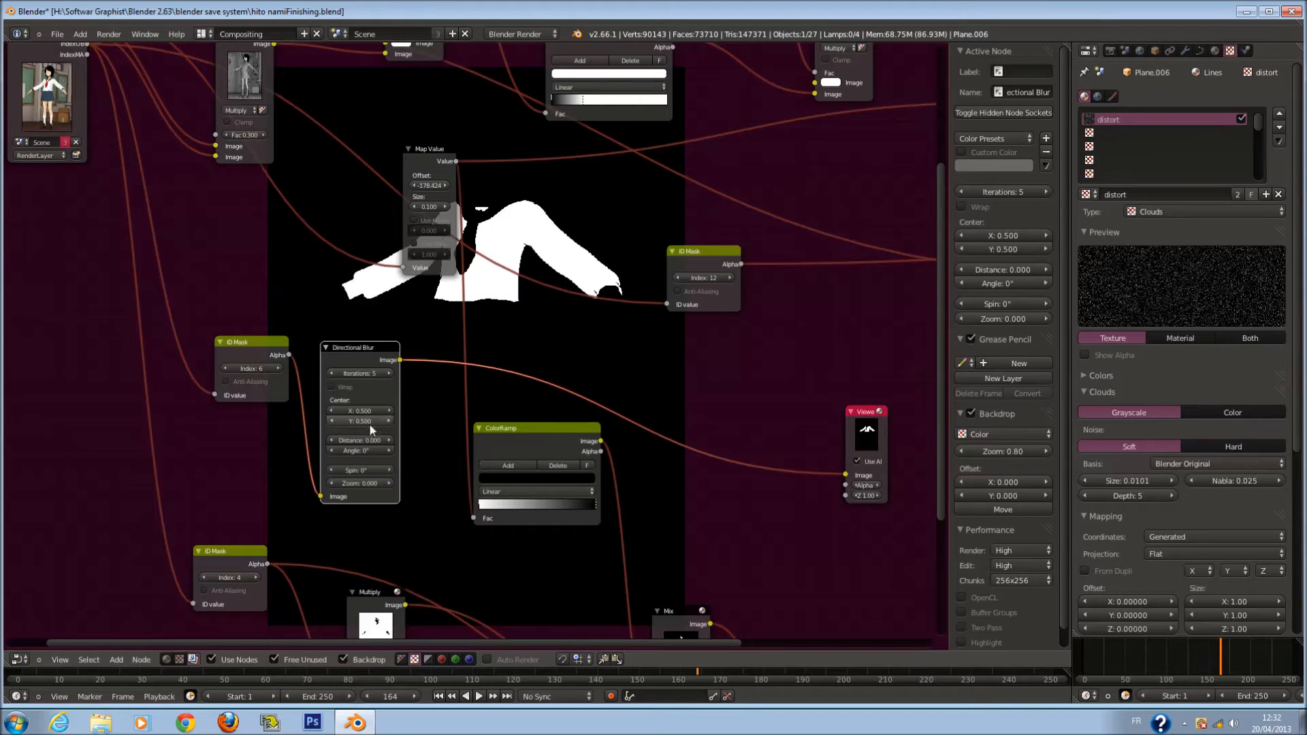
Try Directional Blur distances of 0.100 and -0.028, and reset the Distance to 0
click(386, 440)
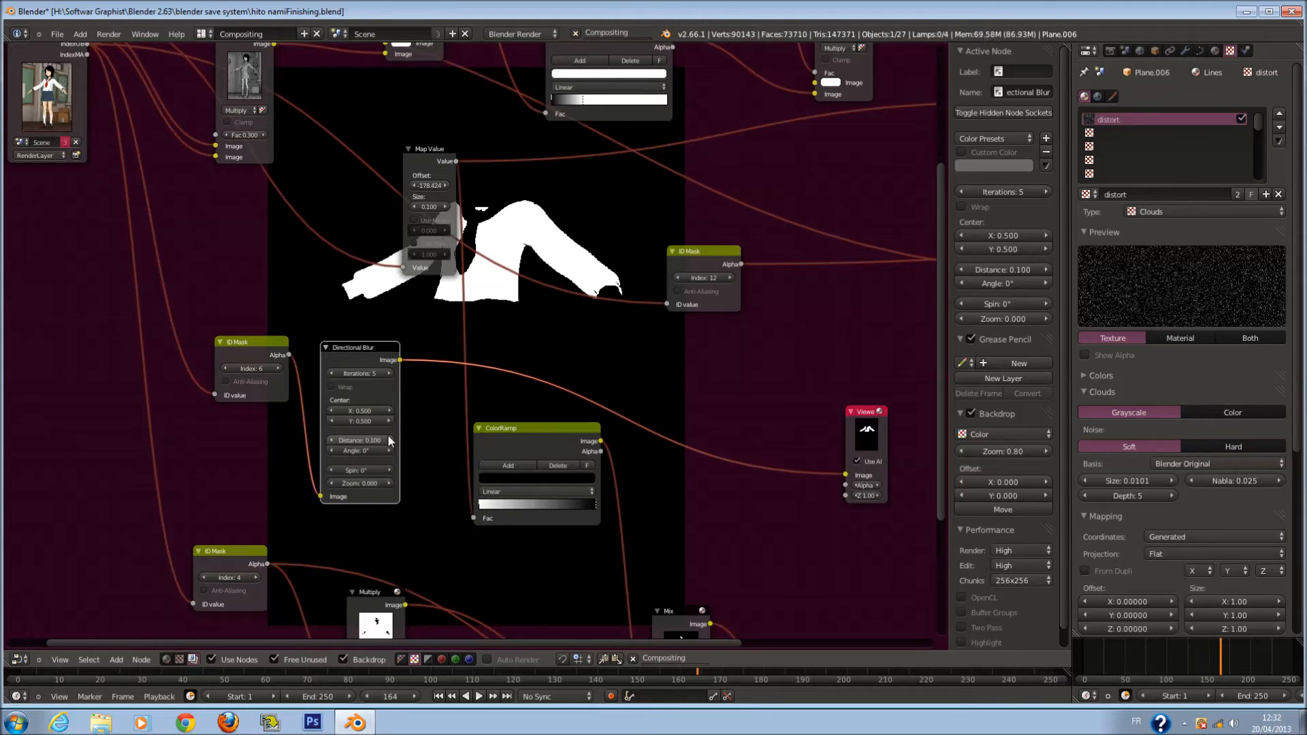
key(Escape)
drag(334, 442, 295, 439)
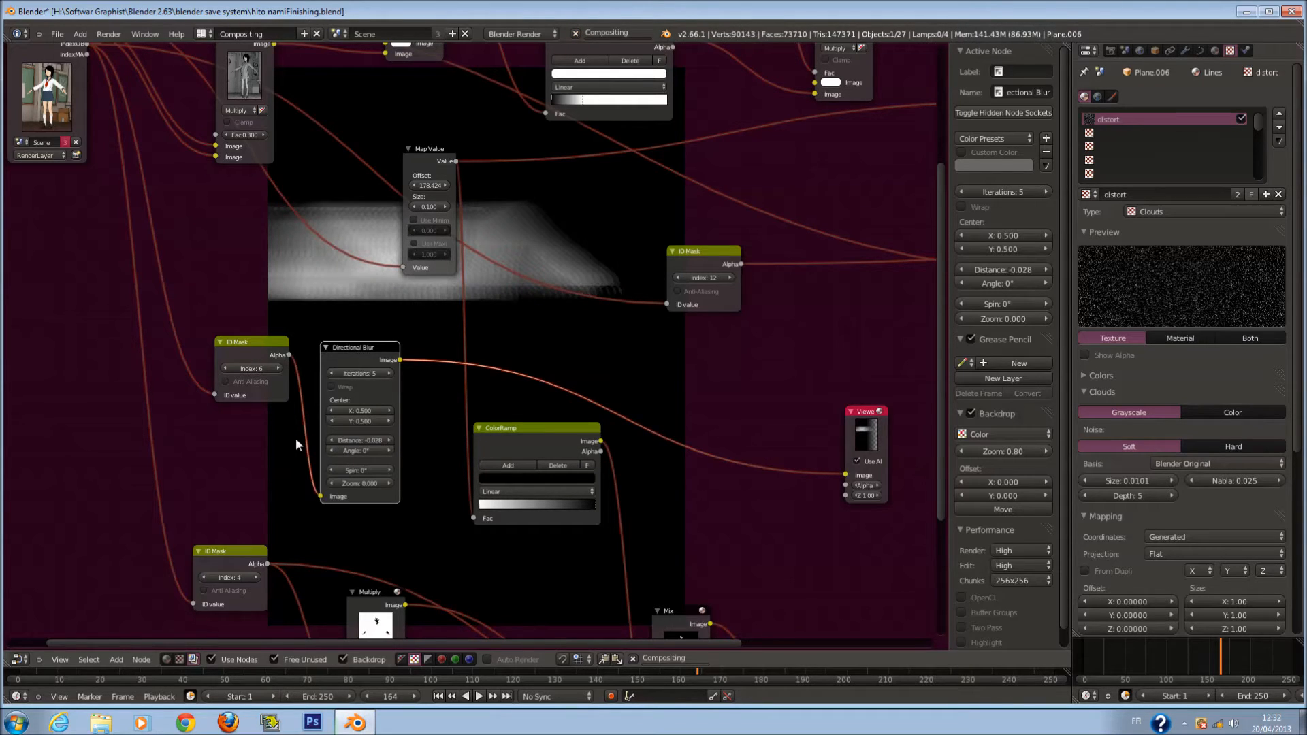
click(355, 441)
text(0)
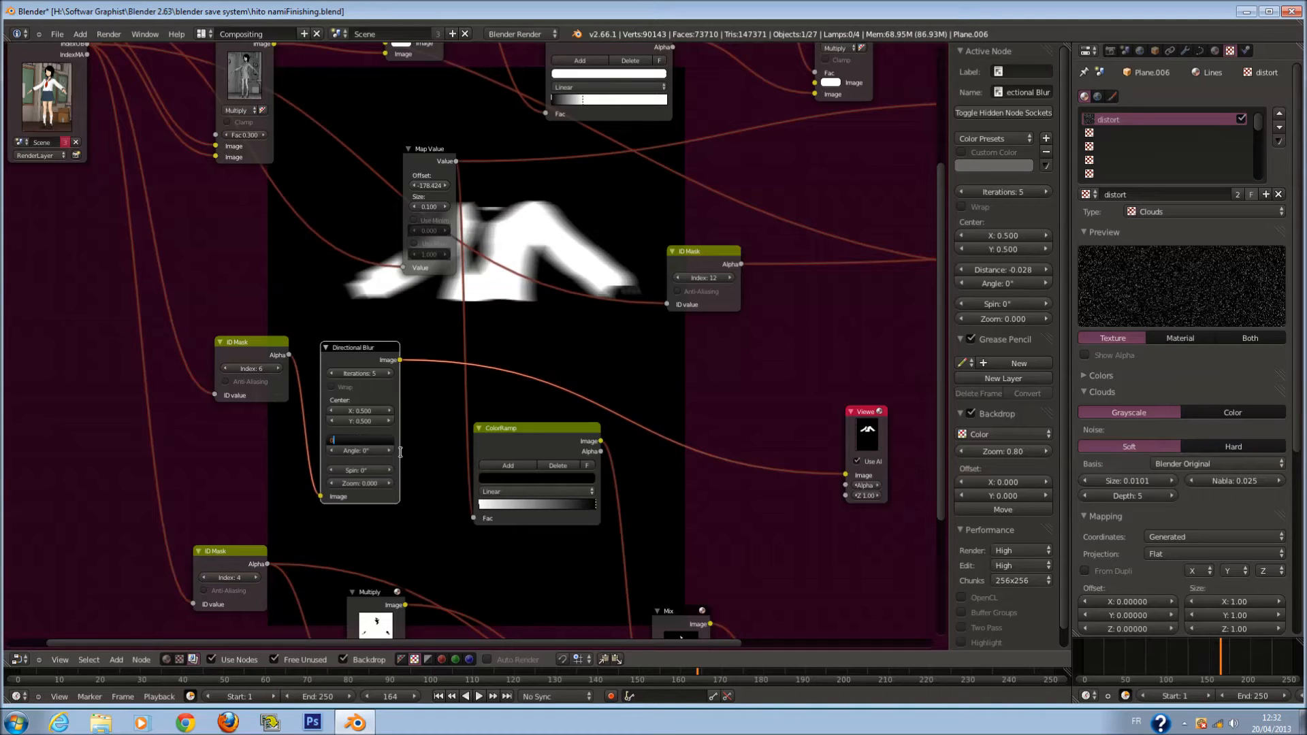
key(Return)
Set the Directional Blur's Distance to 0.007 and its Angle to 245°
click(358, 443)
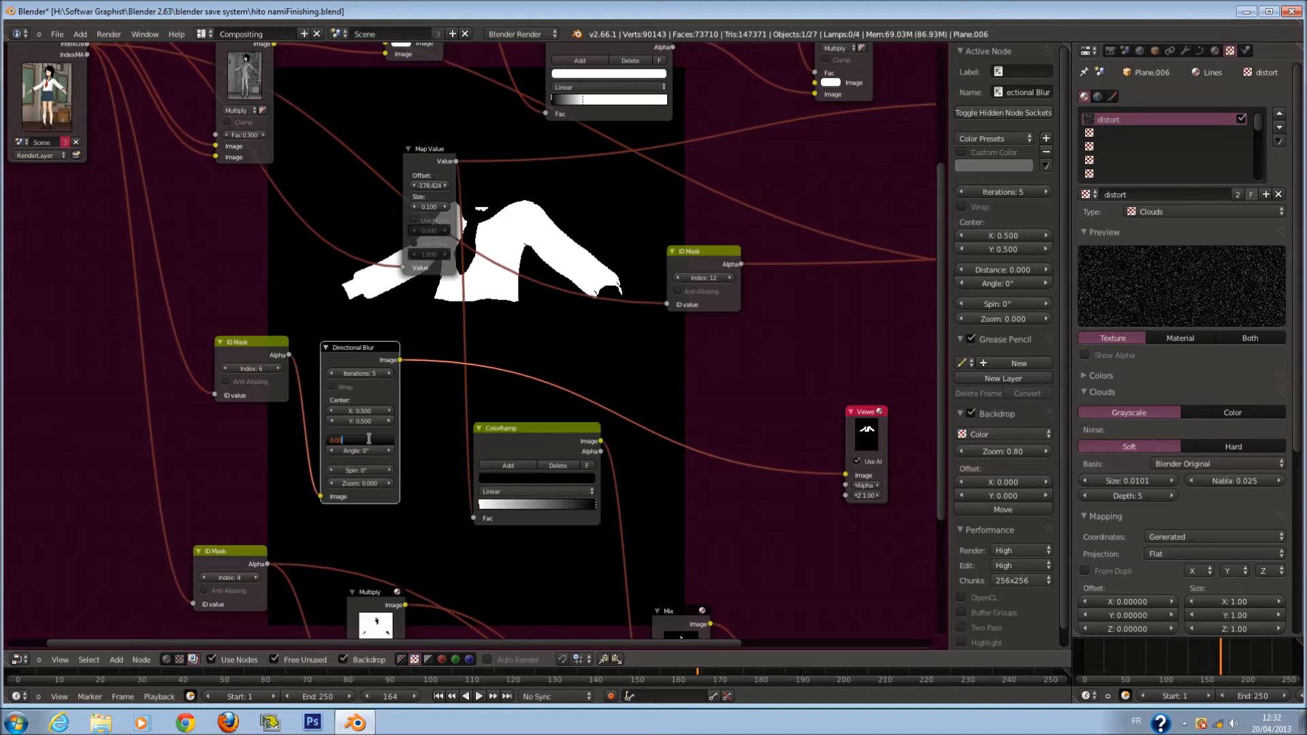
key(Return)
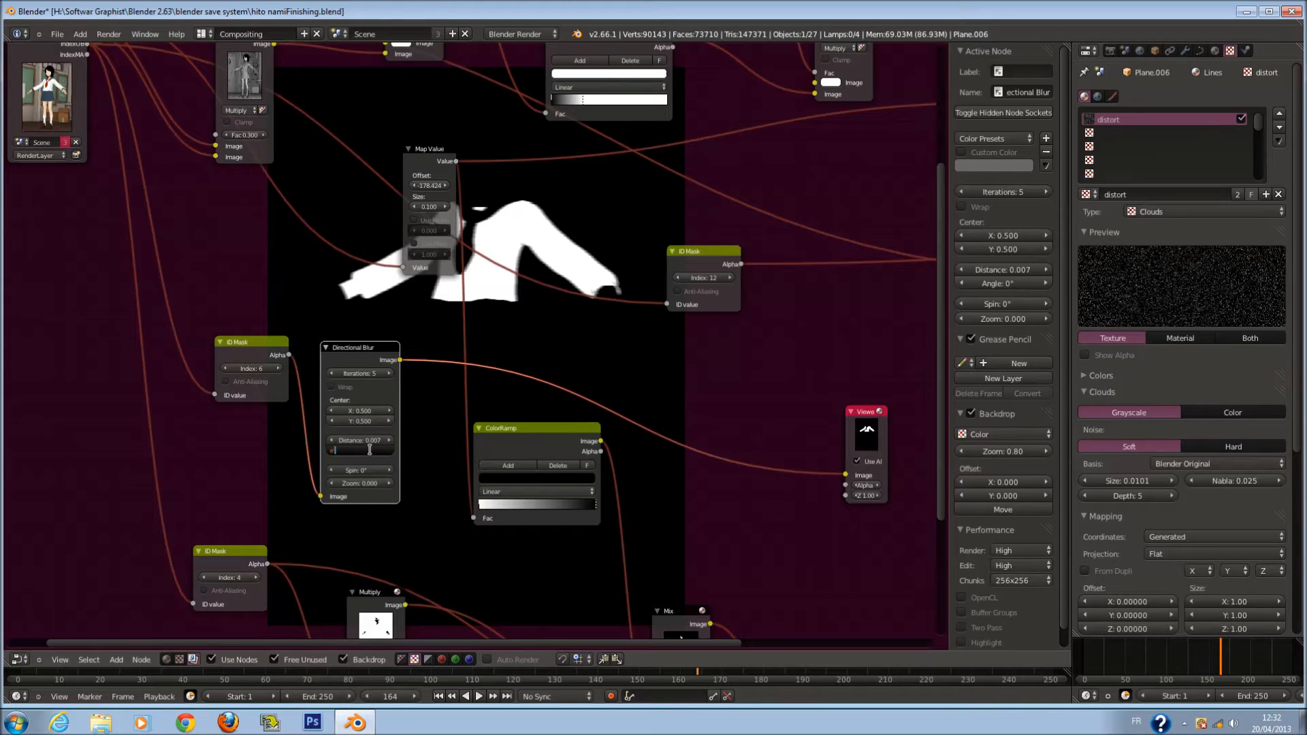
text(1)
key(Return)
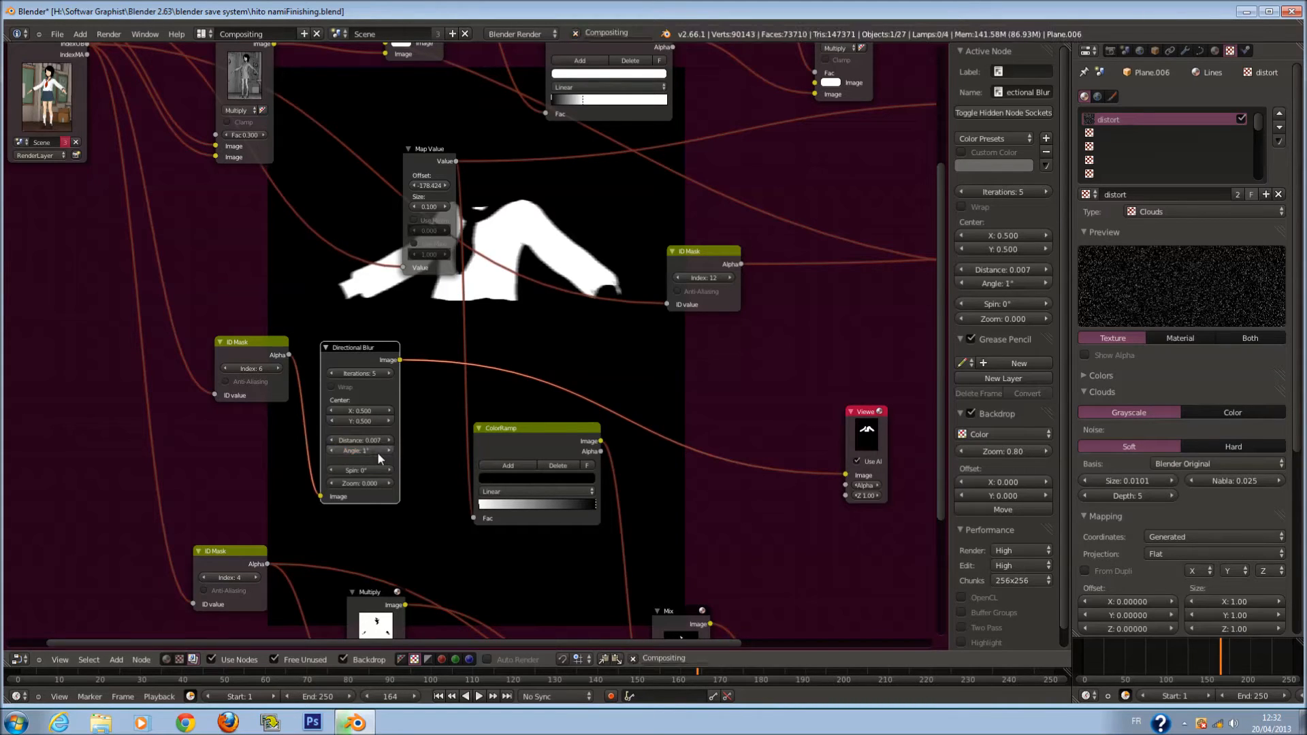
click(378, 451)
text(245)
key(Return)
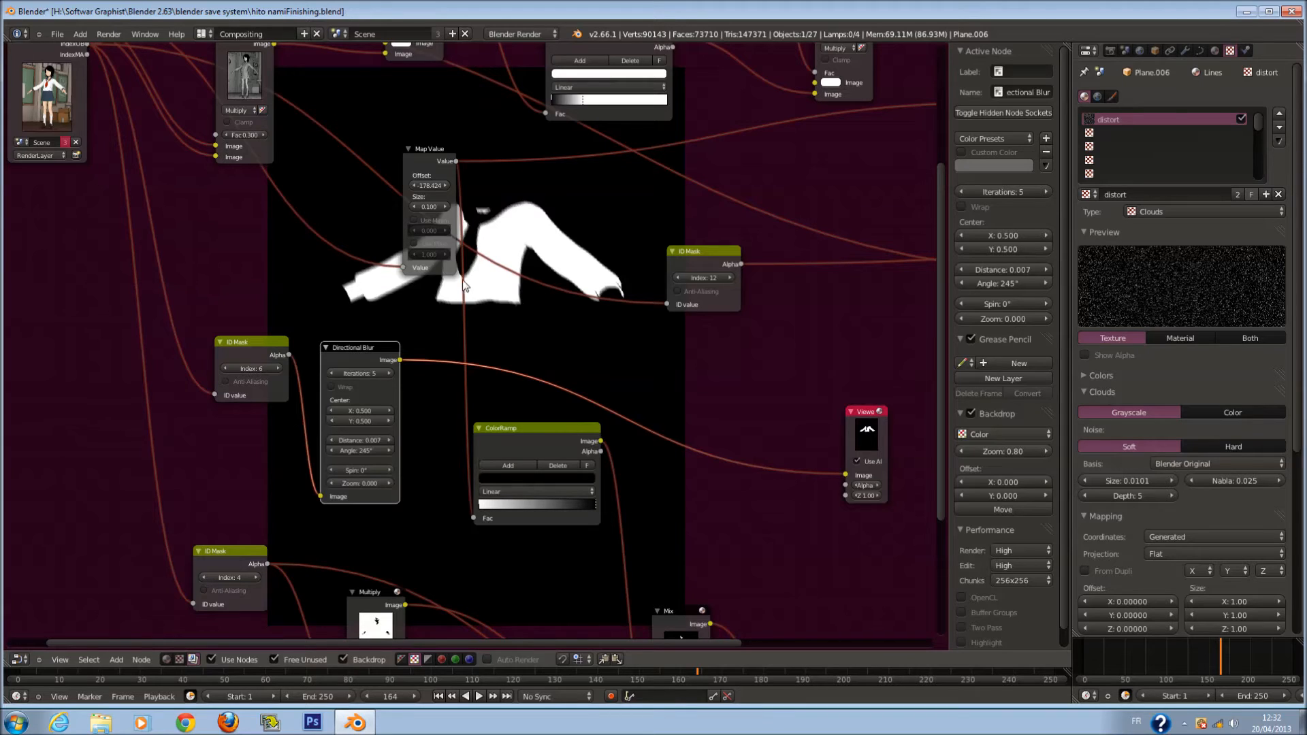
Move the lower ColorRamp down, duplicate it, and insert the copy between the Directional Blur and the Viewer
scroll(470, 340, down, 1)
middle_drag(433, 323, 397, 292)
scroll(506, 300, up, 2)
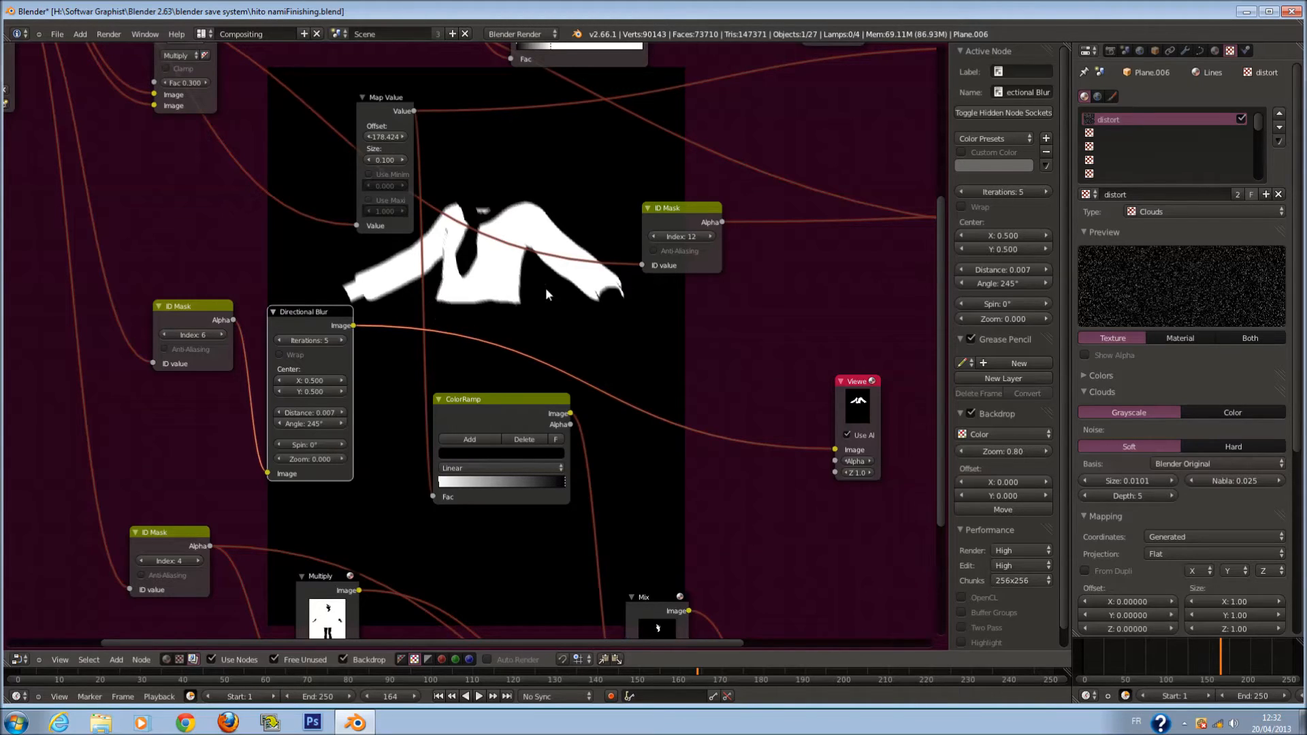
scroll(549, 293, down, 1)
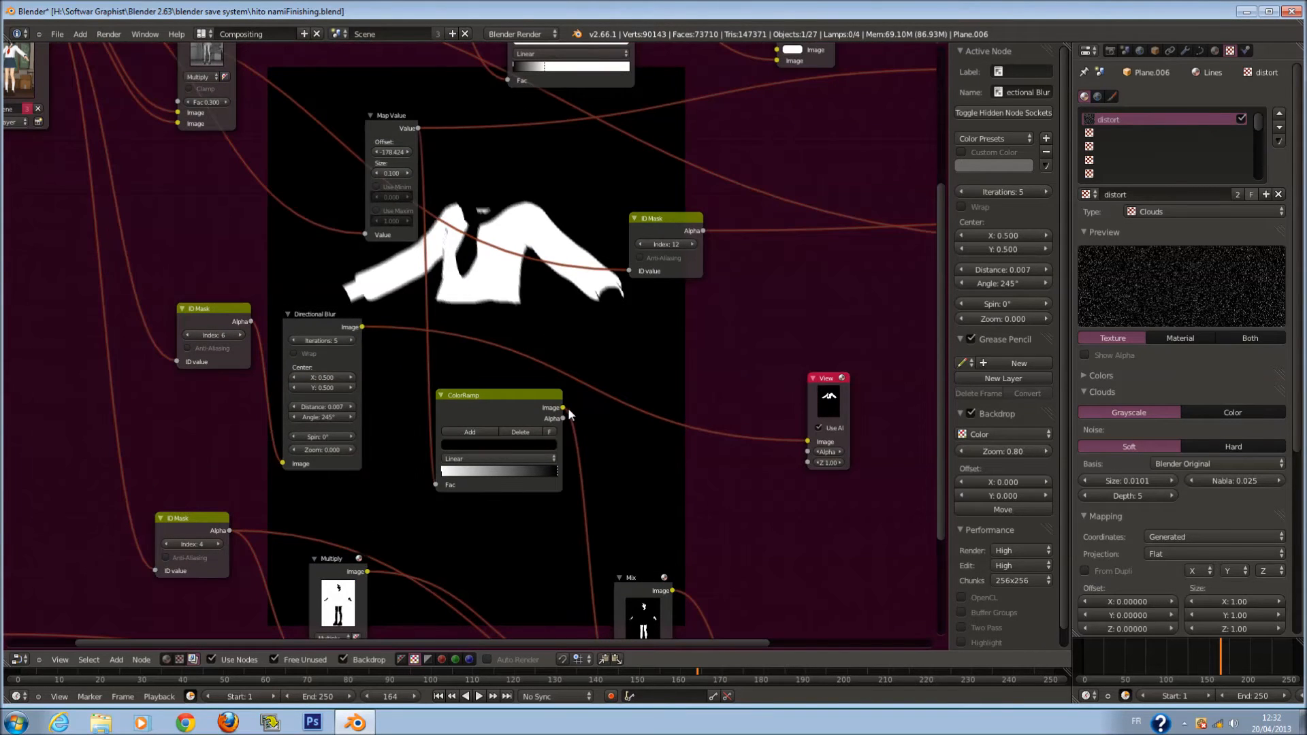
middle_drag(569, 410, 552, 414)
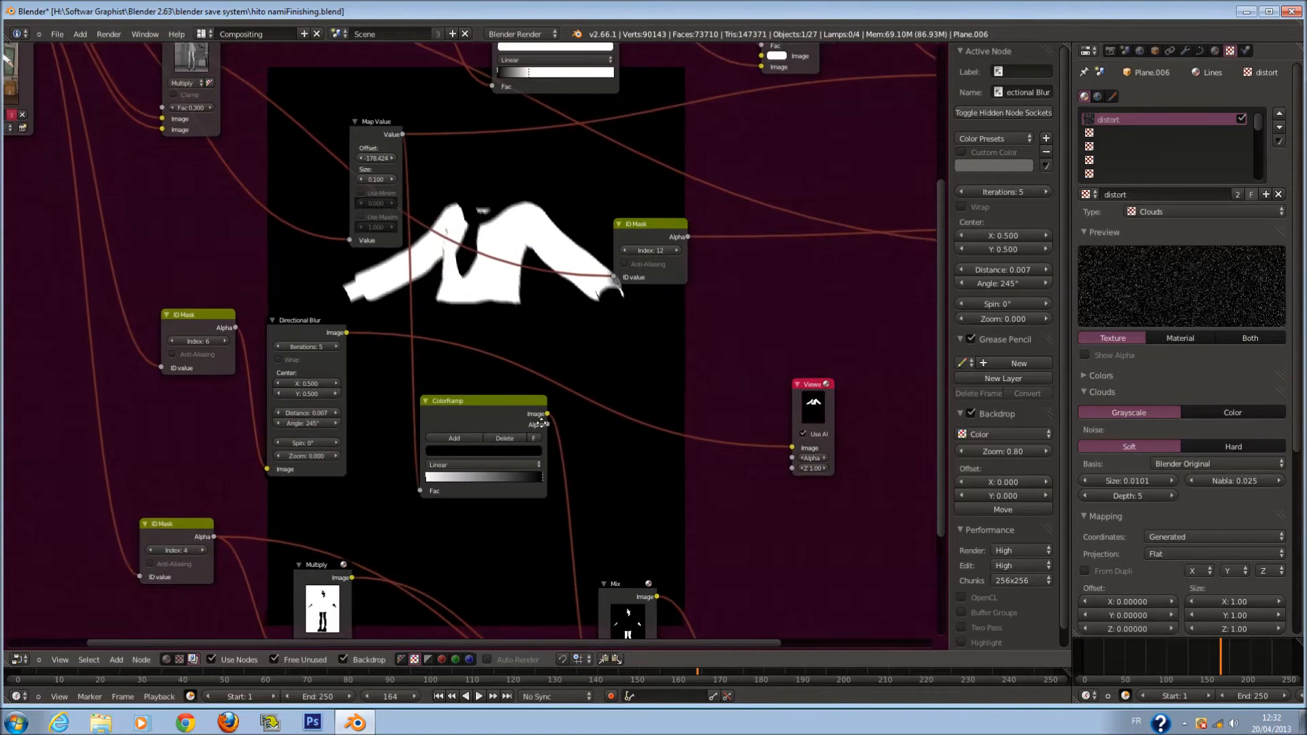
click(496, 439)
drag(490, 420, 504, 518)
key(shift+d)
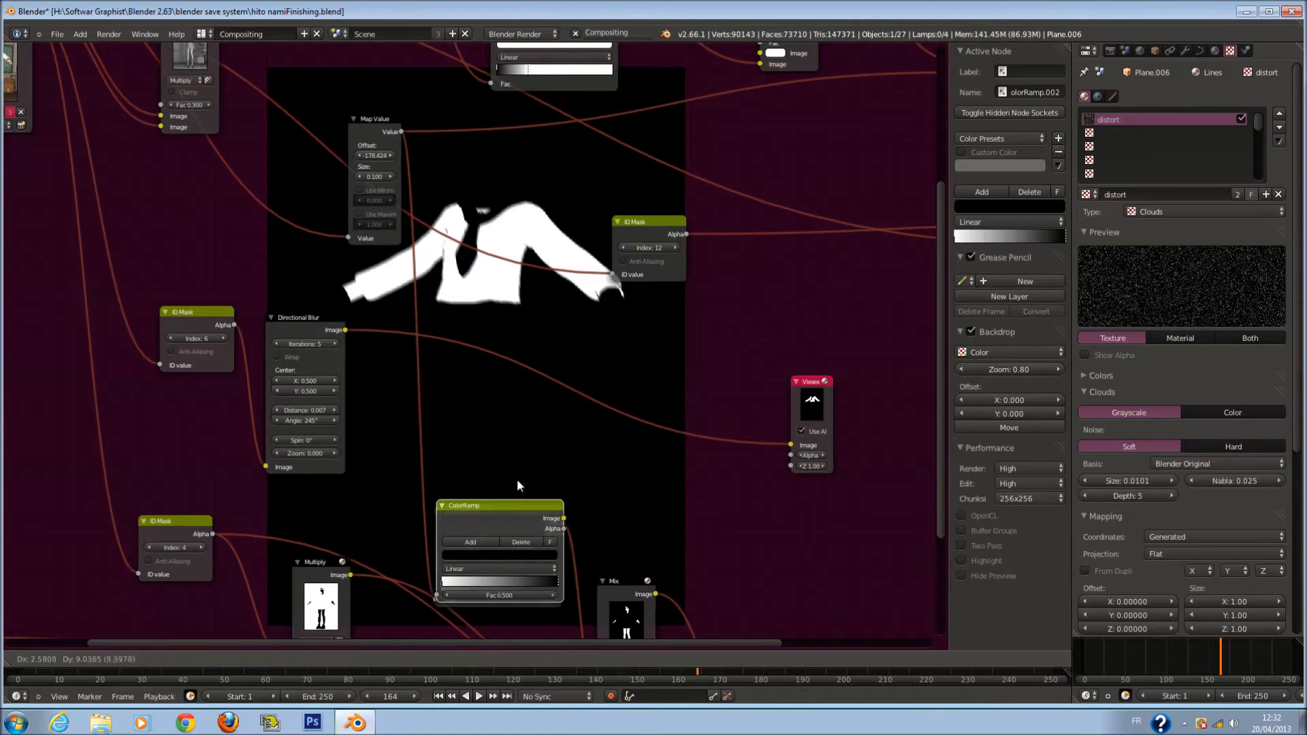
click(505, 327)
Flip the new ColorRamp's gradient and move its white stop close to the black stop
scroll(528, 403, up, 1)
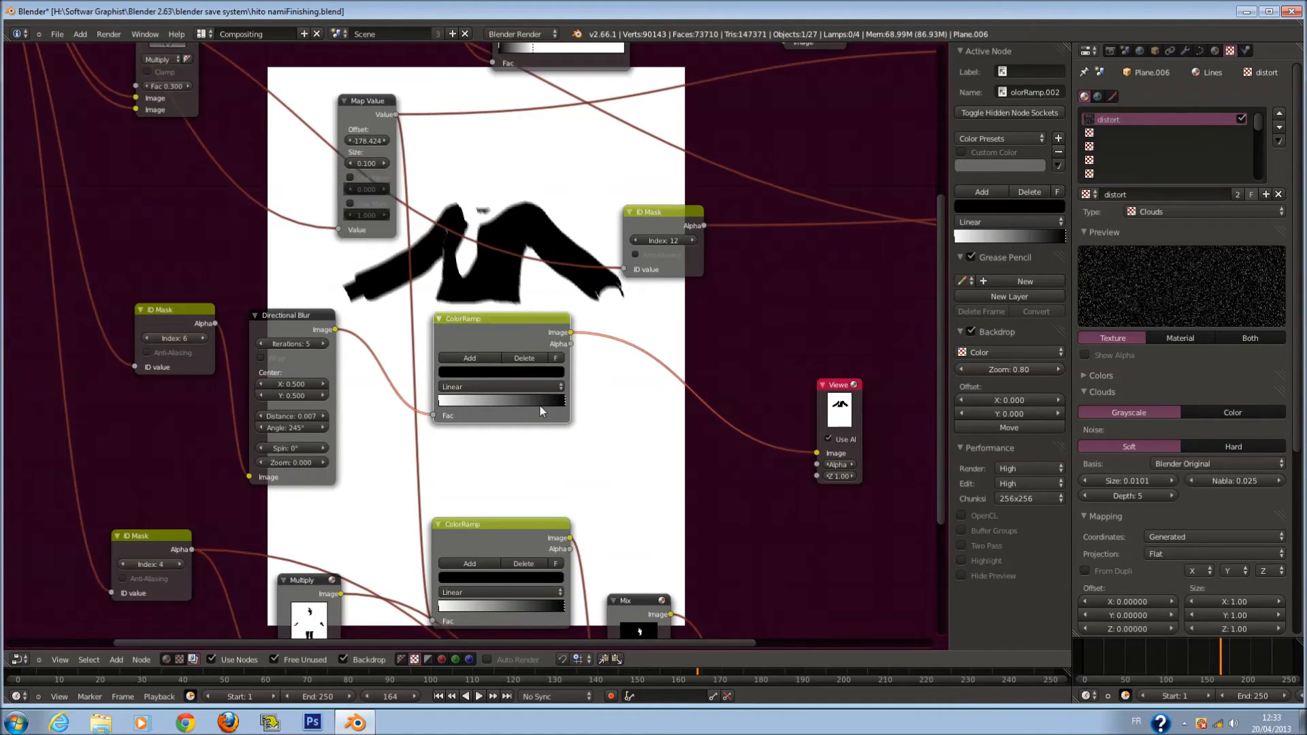
click(555, 358)
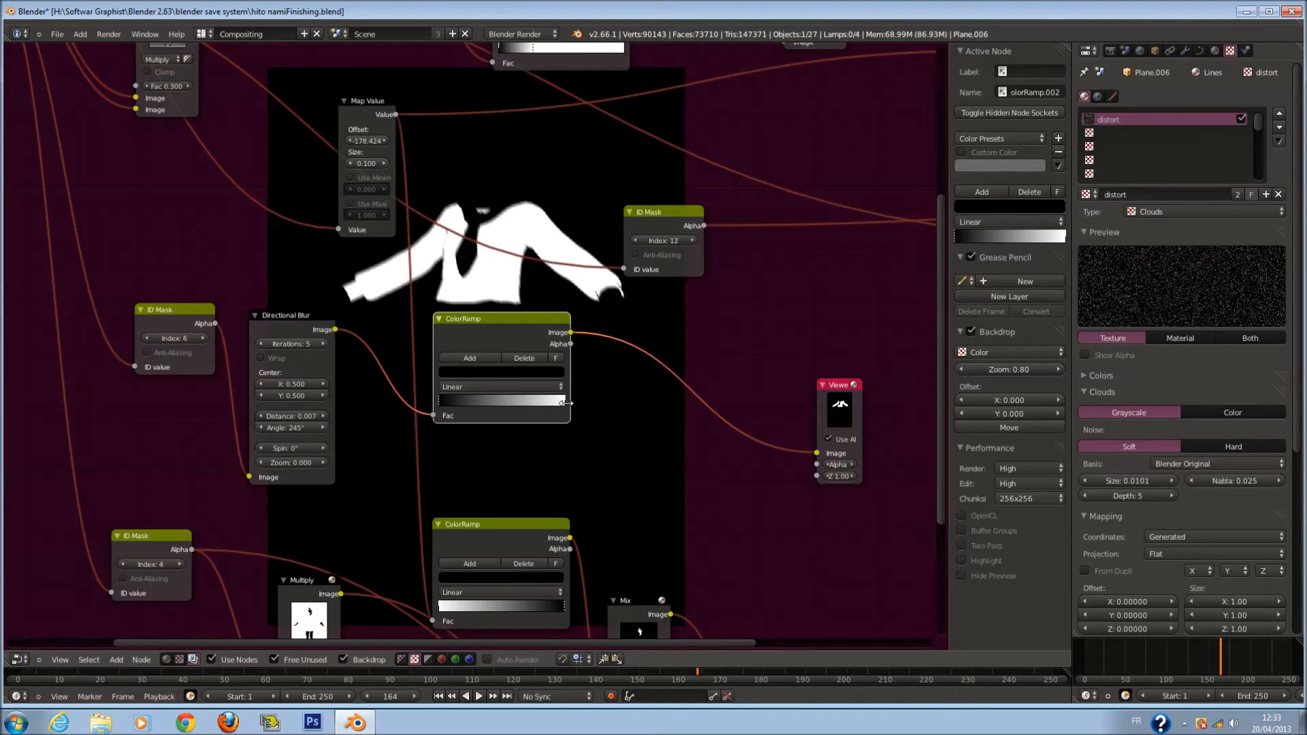
drag(565, 403, 464, 401)
Compare the raw and blurred shirt masks by alternately linking the index 6 ID Mask's Alpha and the ColorRamp's Image to the Viewer
drag(215, 324, 818, 453)
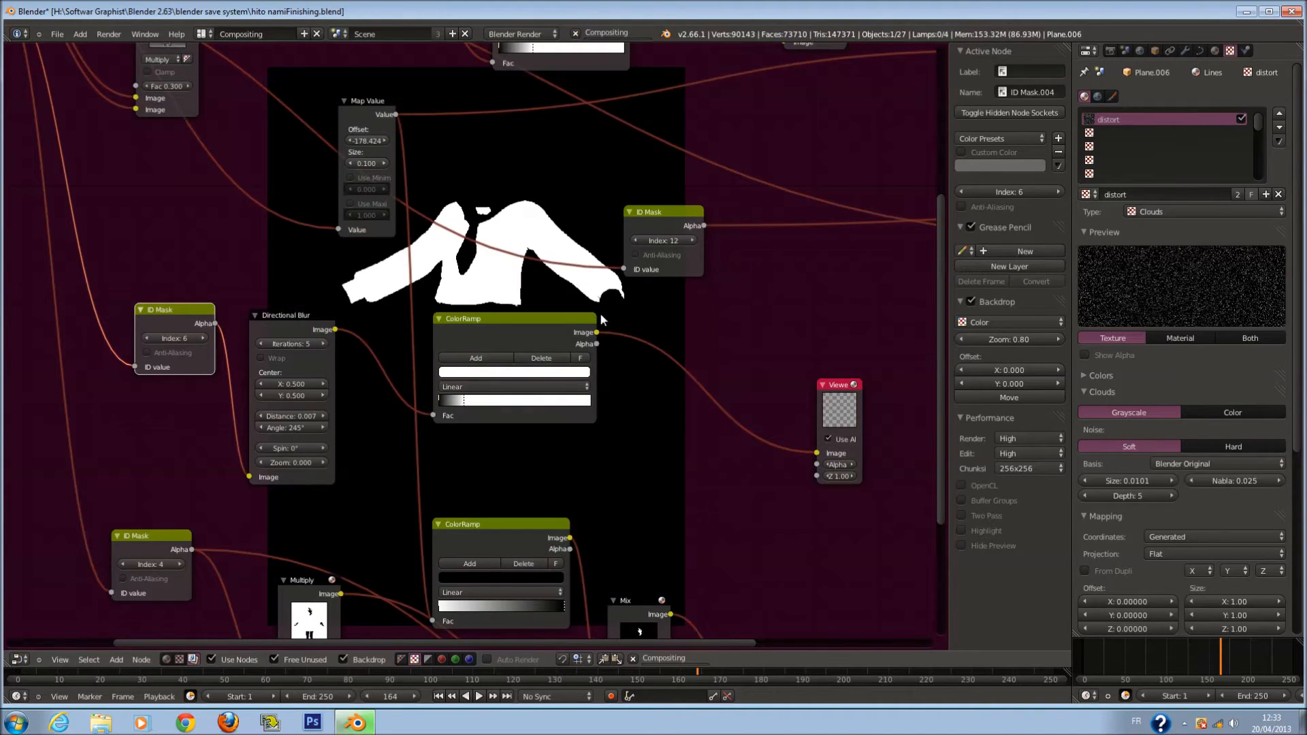
drag(215, 323, 816, 454)
drag(597, 333, 816, 454)
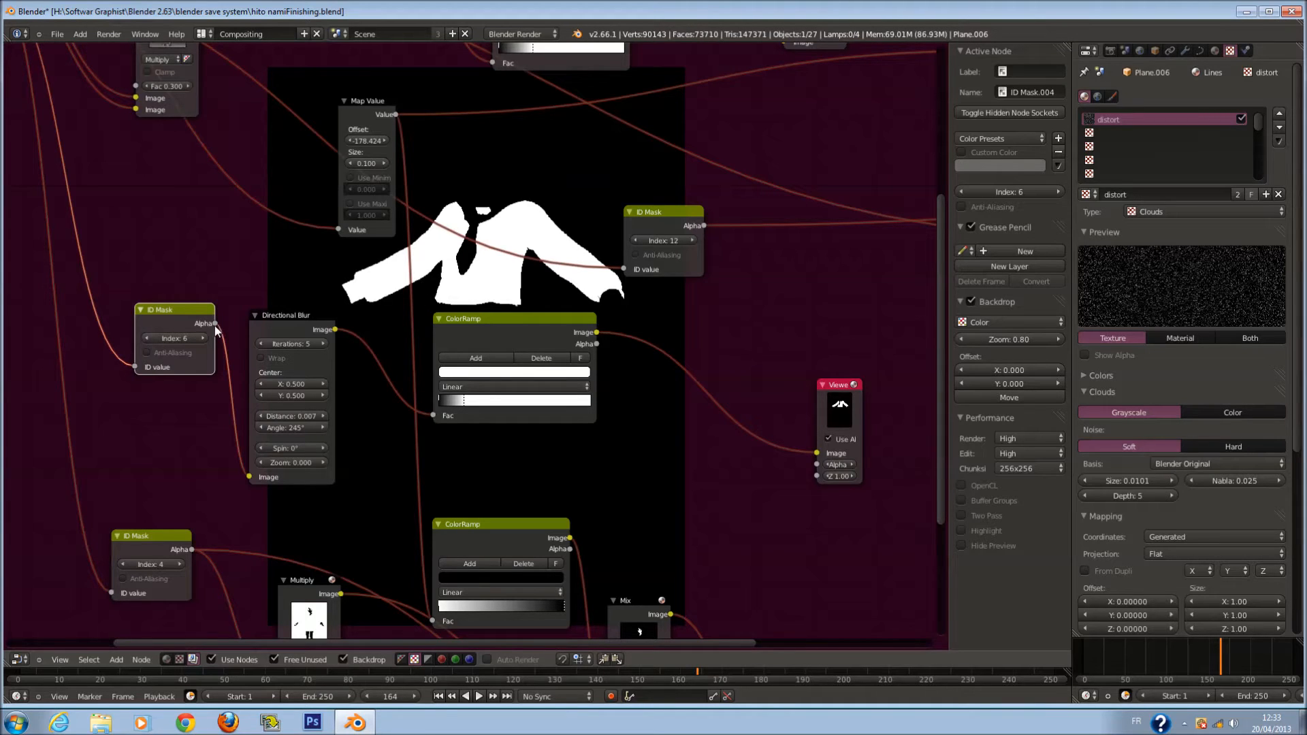
drag(215, 324, 420, 379)
drag(794, 454, 816, 452)
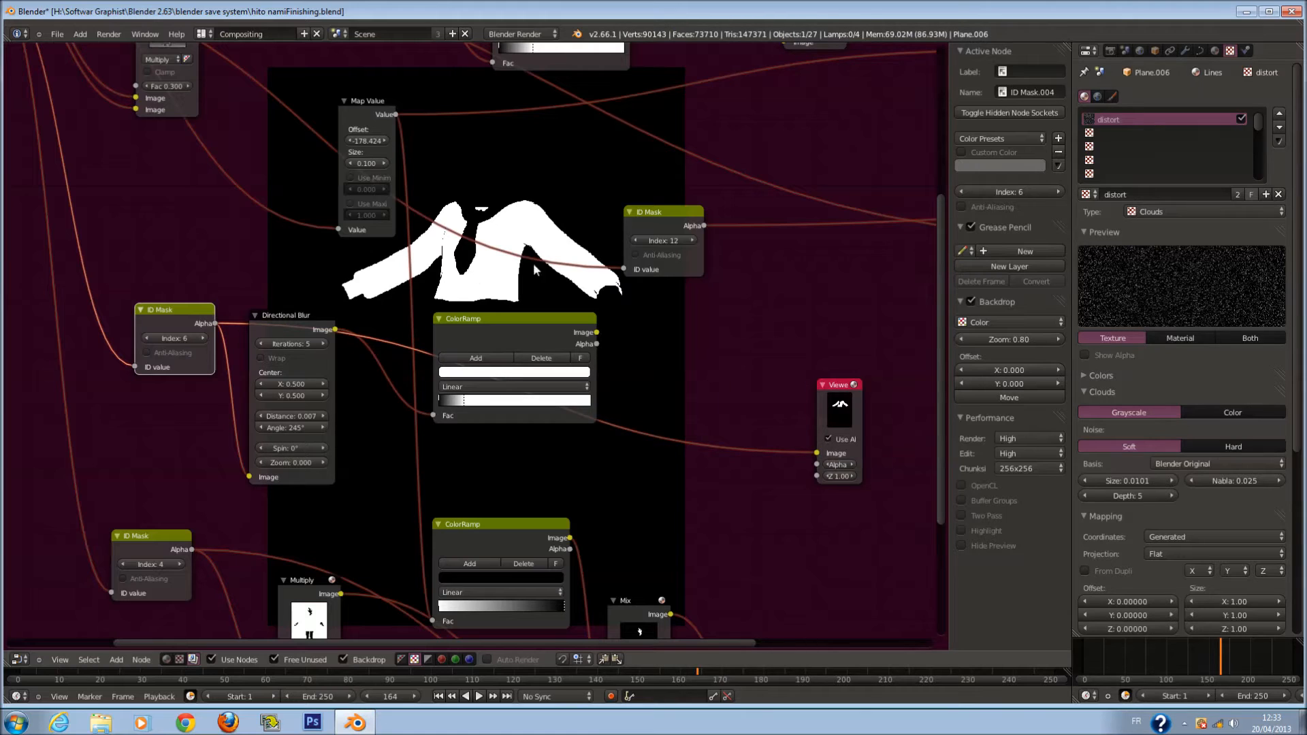
drag(596, 332, 817, 453)
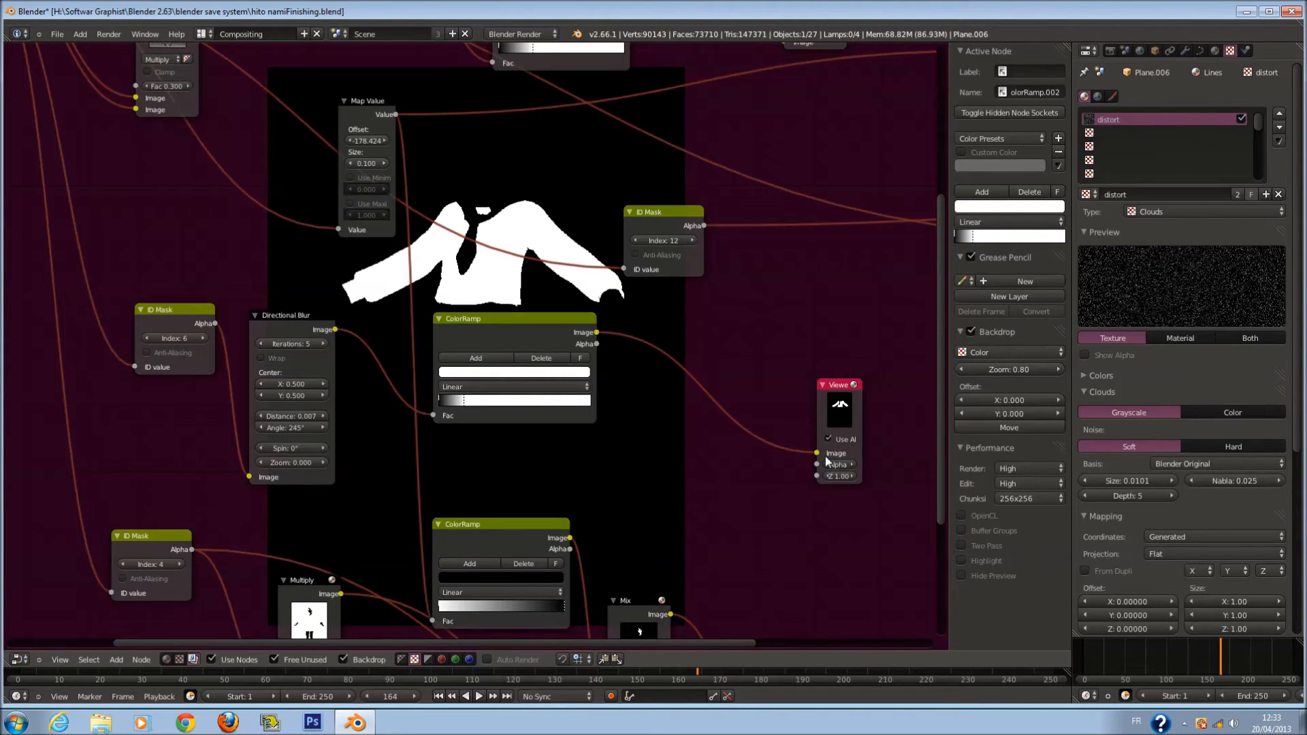
Insert a Mix node between the new ColorRamp and the Viewer, and set its blend mode to Multiply
middle_drag(825, 457, 635, 461)
drag(635, 460, 815, 484)
key(shift+a)
mouse_move(565, 504)
click(633, 521)
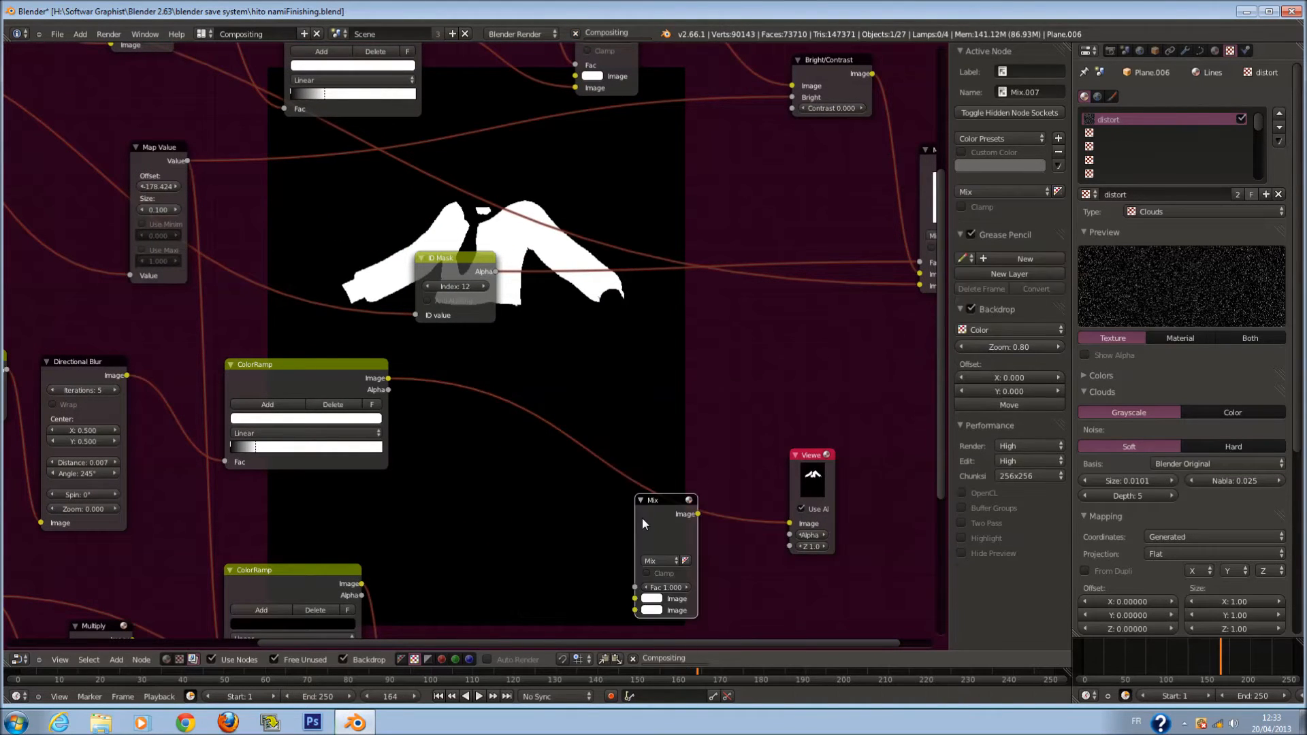
click(562, 451)
click(579, 483)
click(579, 438)
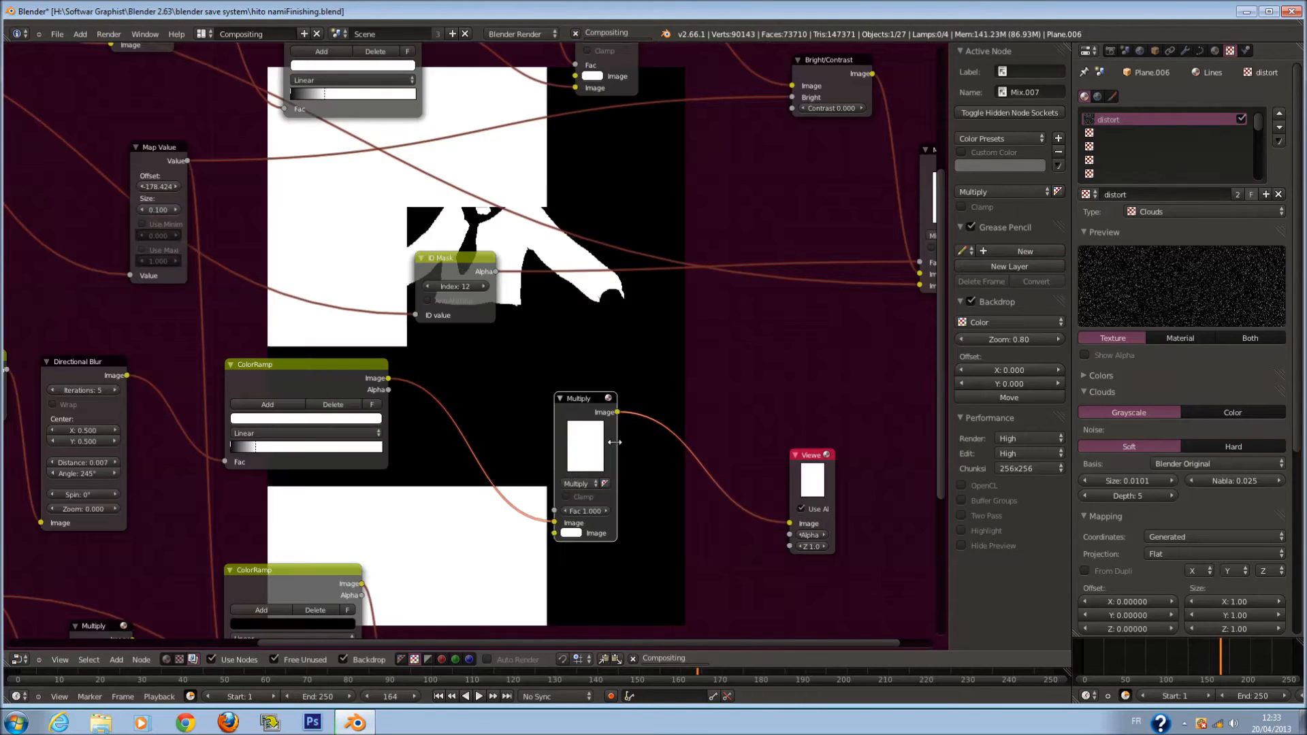
Duplicate the index 6 ID Mask below the original, set the copy's index to 0, and link IndexOB to its ID value
middle_drag(642, 431, 703, 452)
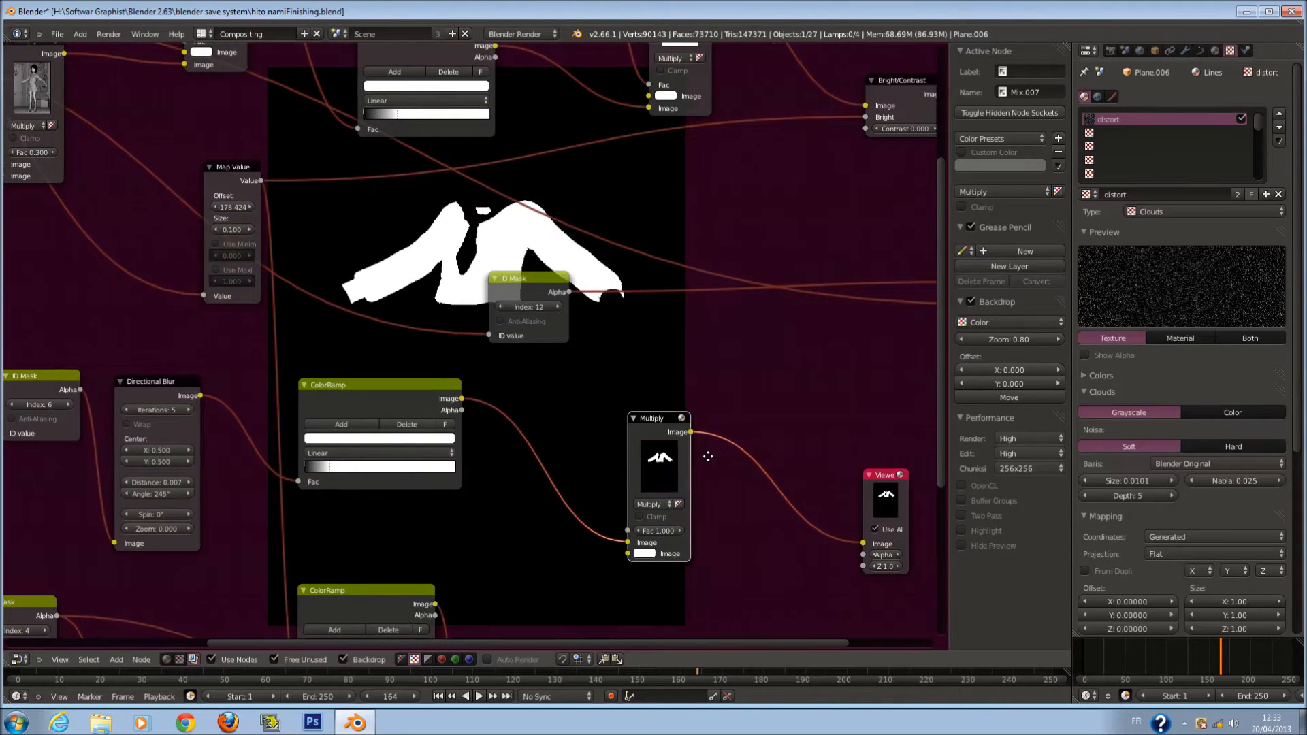
middle_drag(364, 395, 464, 419)
click(161, 409)
key(shift+d)
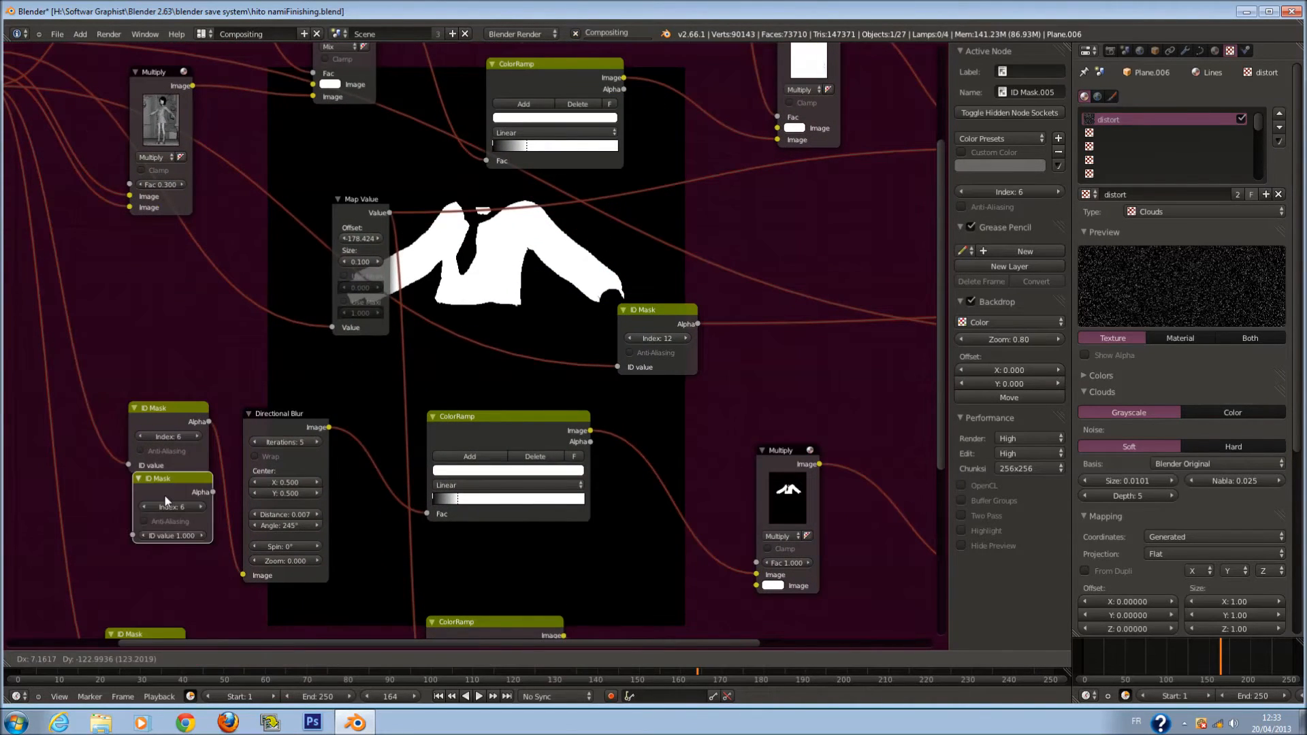
click(160, 522)
drag(160, 538, 51, 540)
scroll(65, 300, down, 2)
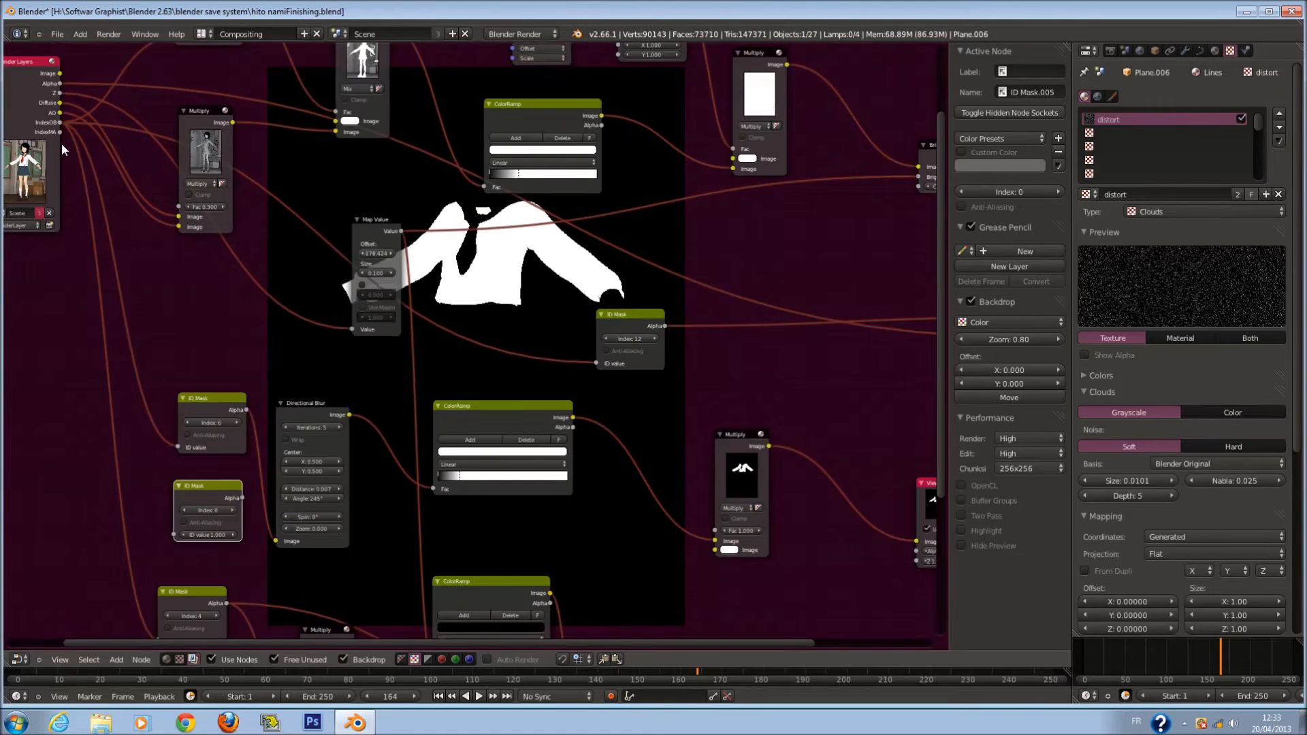
drag(58, 121, 176, 536)
Set the lower ID Mask's index to 6 and the upper ID Mask's index to 0
middle_drag(721, 571, 525, 544)
scroll(531, 541, up, 1)
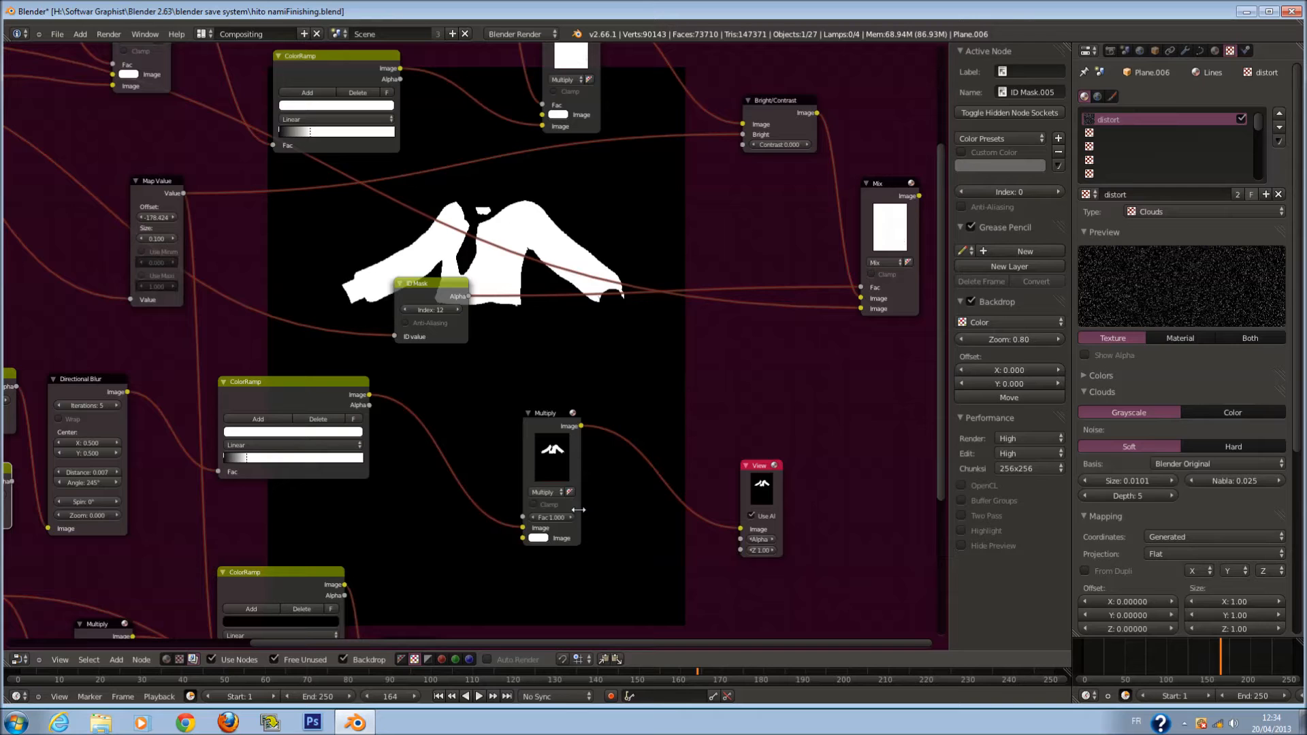
scroll(580, 510, down, 4)
middle_drag(588, 514, 655, 510)
scroll(650, 513, up, 3)
middle_drag(262, 528, 280, 524)
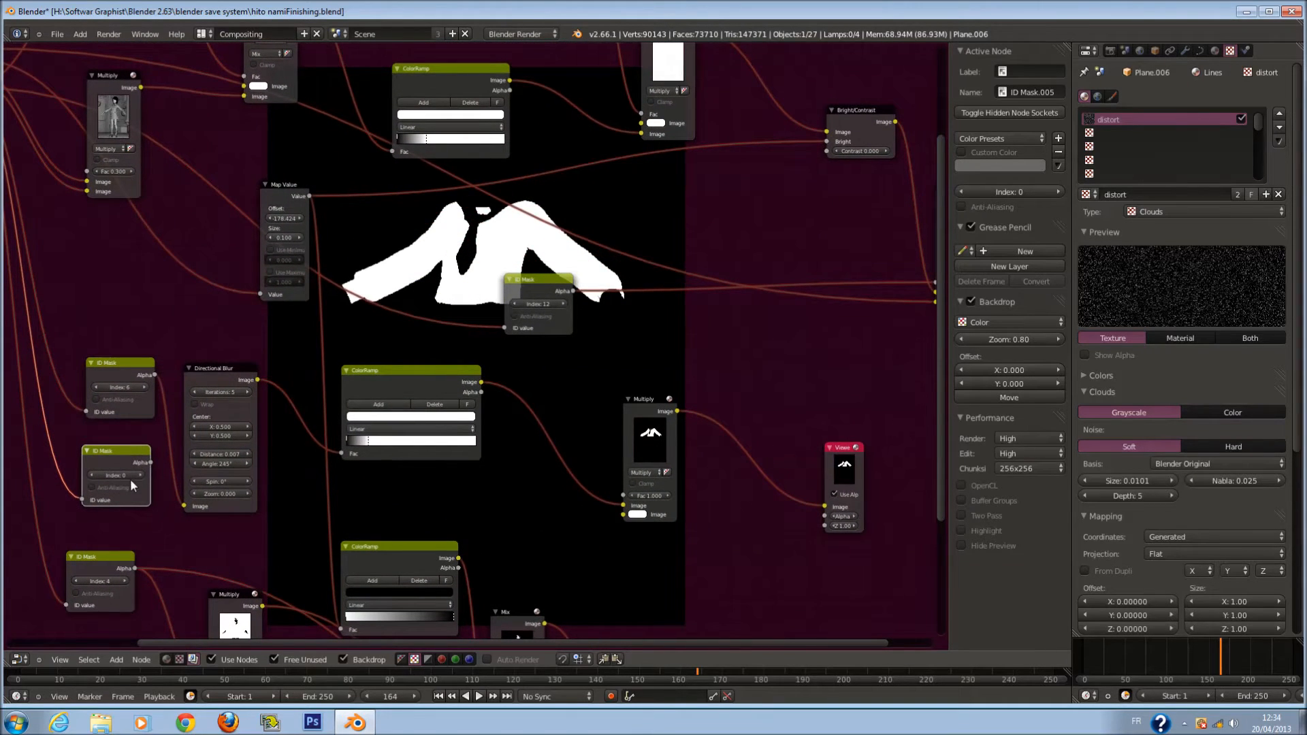
drag(134, 480, 136, 478)
drag(125, 388, 0, 389)
middle_drag(424, 298, 424, 253)
mouse_move(544, 274)
middle_down()
mouse_move(489, 277)
mouse_move(554, 282)
mouse_move(442, 235)
mouse_move(533, 292)
middle_up()
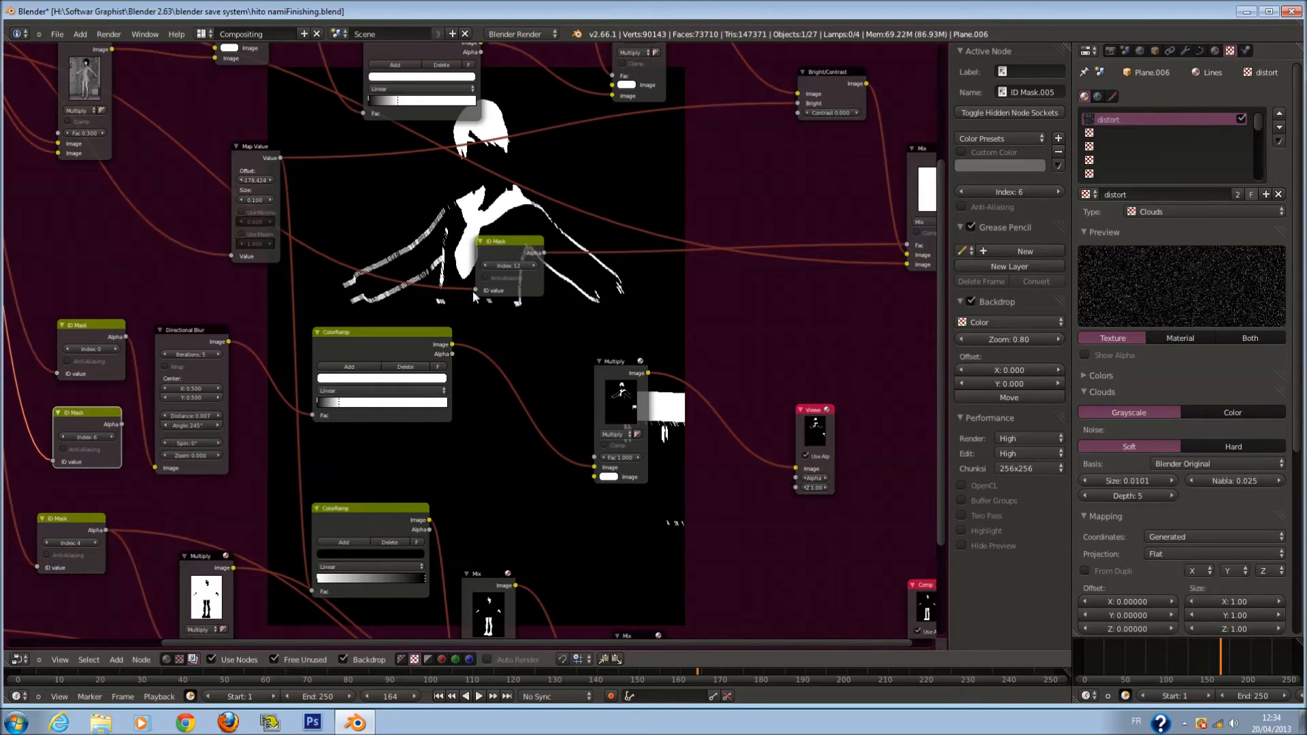
mouse_move(472, 238)
middle_down()
mouse_move(469, 213)
mouse_move(523, 211)
mouse_move(472, 216)
middle_up()
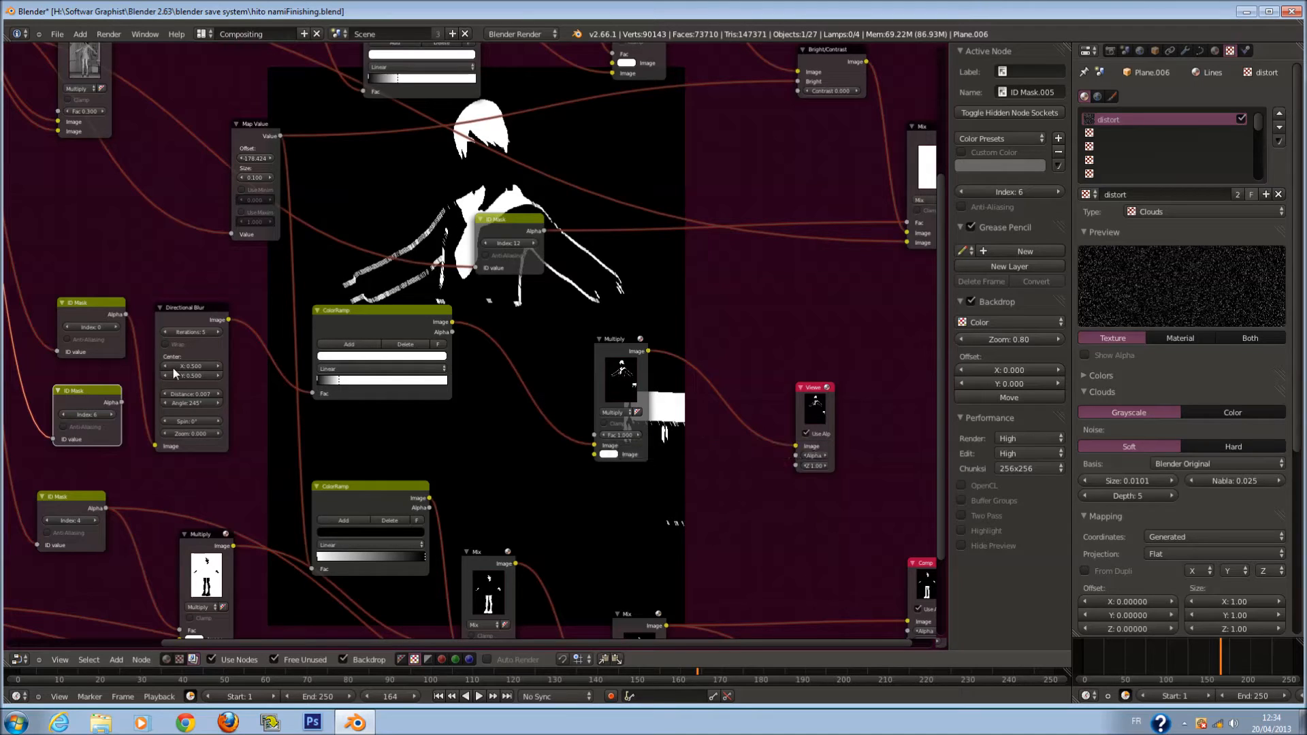
Link the lower ID Mask's Alpha to the Fac of the shirt branch's Multiply node, and save the file
drag(121, 403, 607, 439)
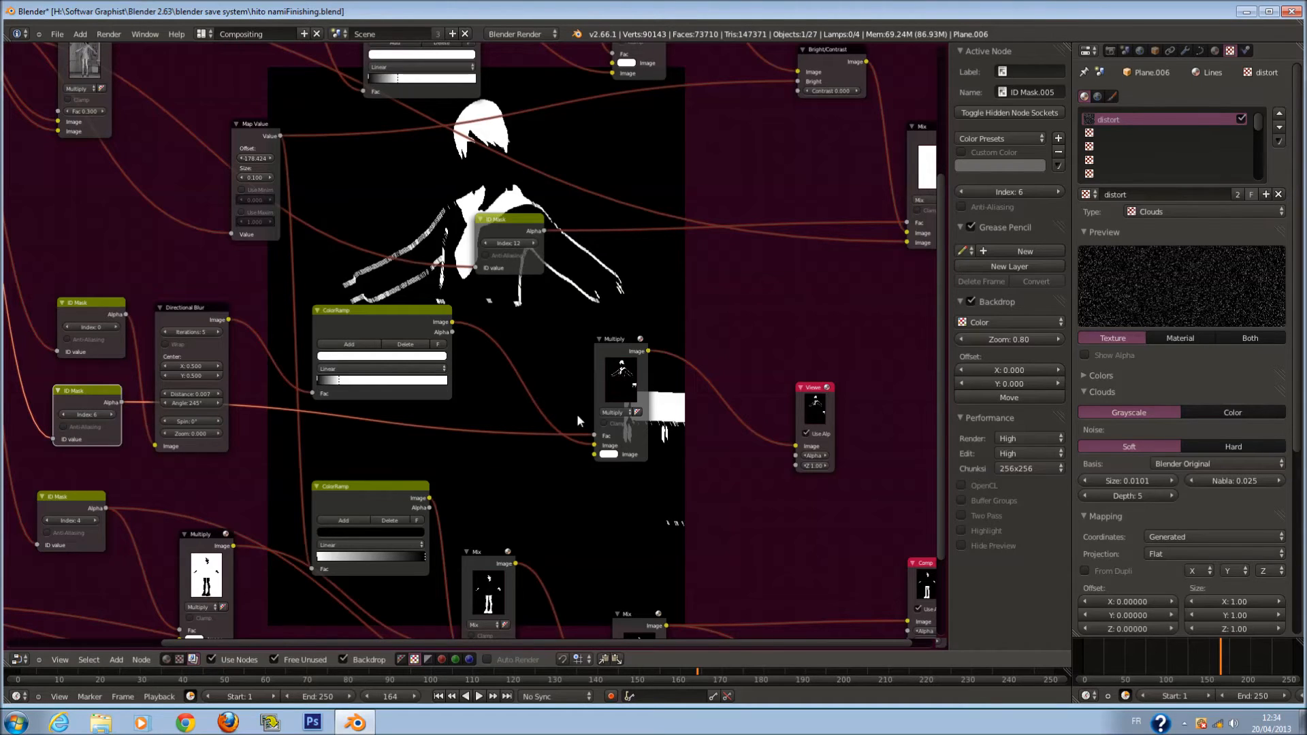
scroll(579, 416, down, 2)
scroll(625, 428, up, 1)
key(ctrl+s)
Move the Viewer node farther away from the shirt branch's Multiply node to make room between them
click(671, 436)
scroll(724, 436, up, 2)
middle_drag(670, 441, 491, 456)
scroll(491, 456, up, 1)
drag(607, 428, 794, 426)
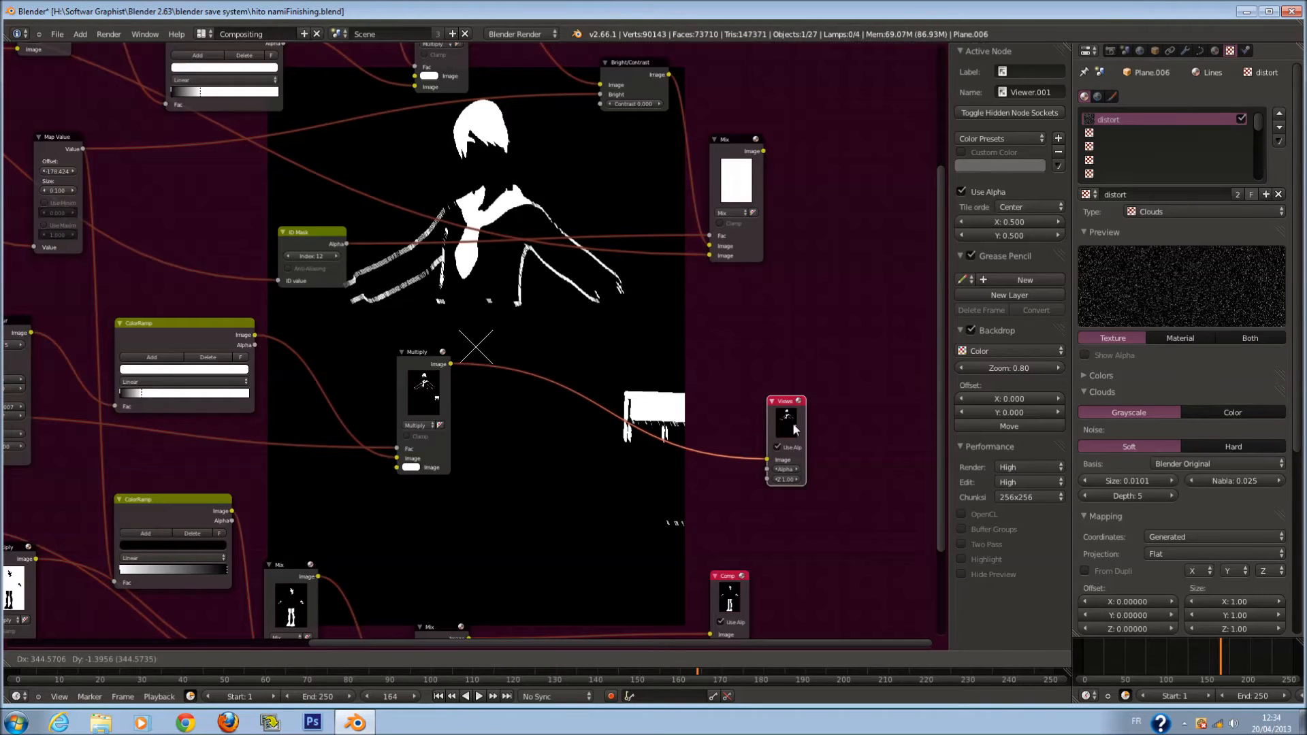
drag(792, 423, 792, 423)
scroll(770, 429, down, 4)
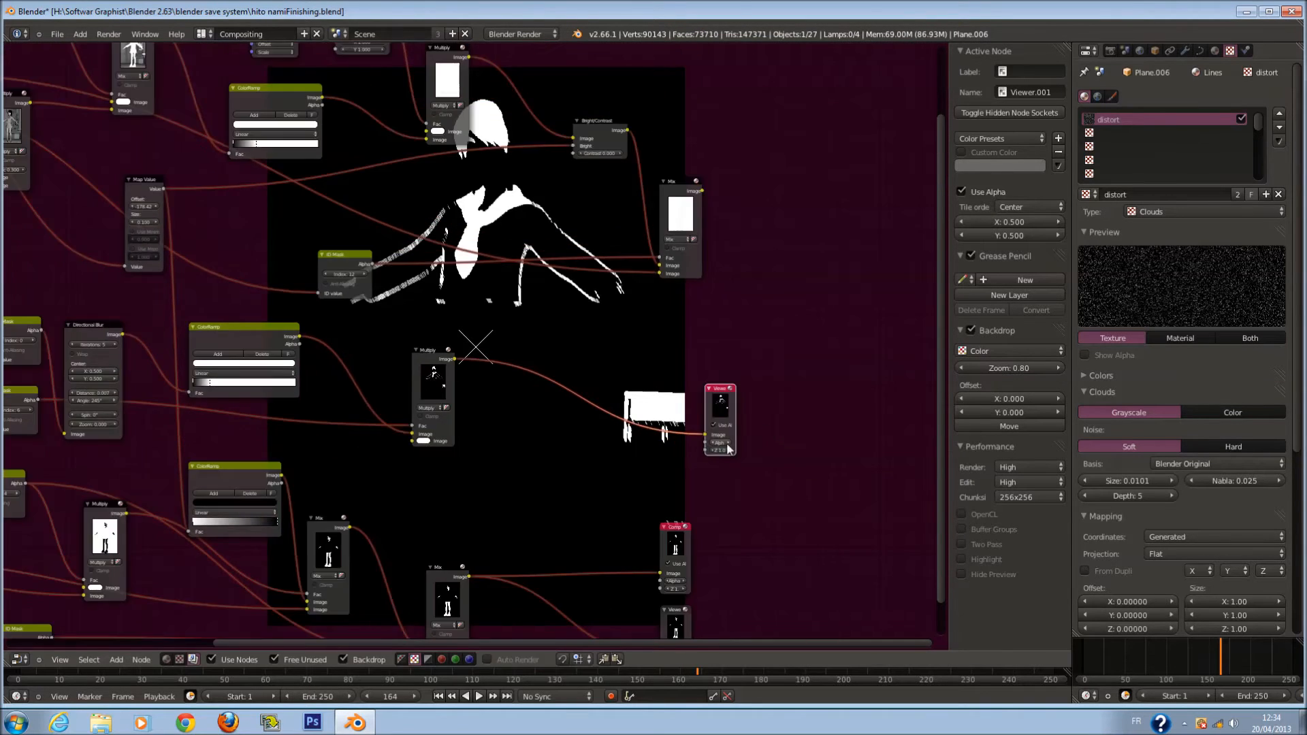
Select all nodes of the lower mask branches together with their output nodes and move them down
scroll(756, 446, up, 1)
middle_drag(544, 504, 594, 399)
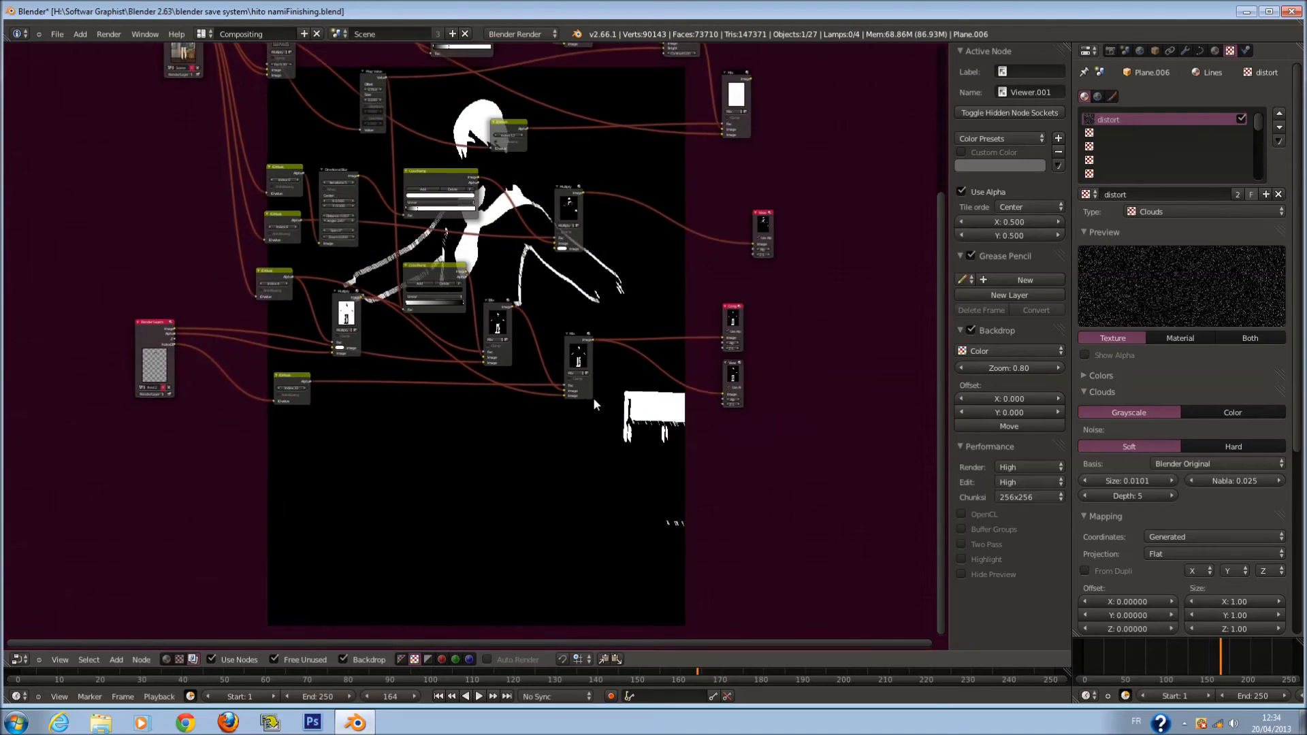
scroll(470, 366, down, 2)
key(a)
drag(190, 209, 769, 477)
key(g)
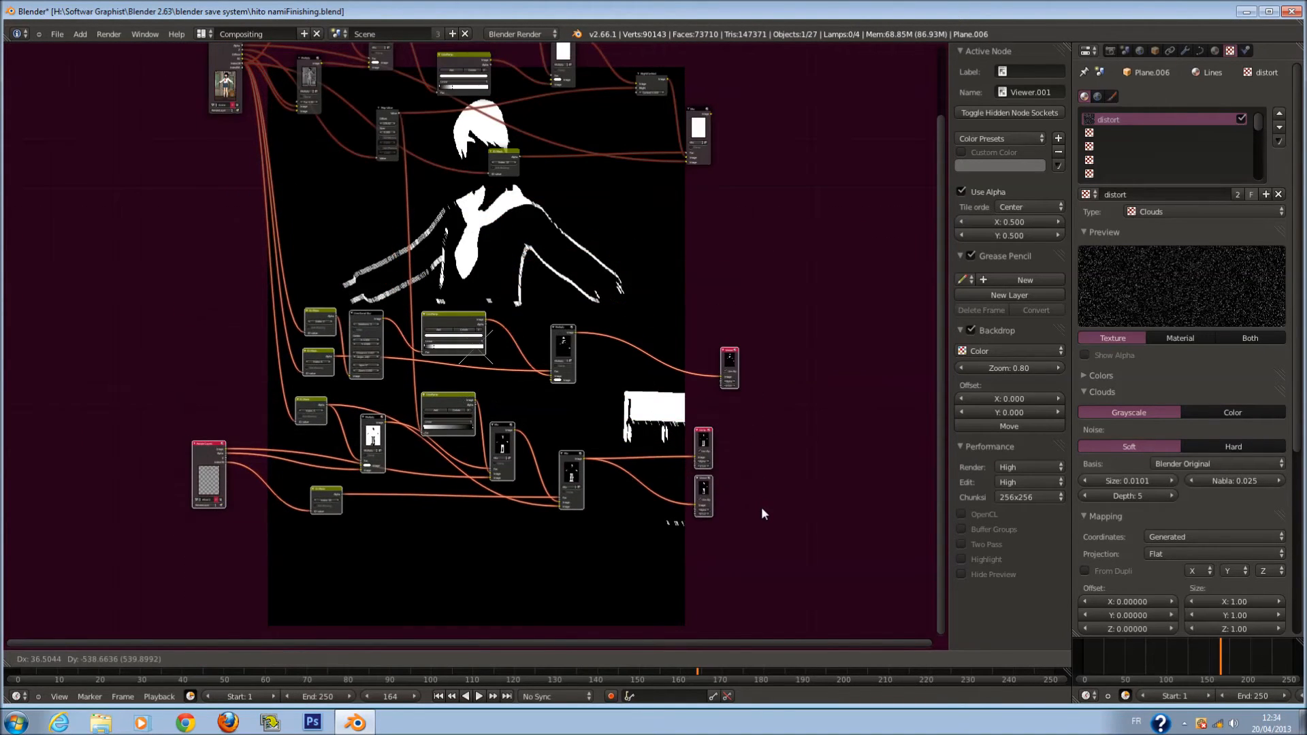
click(761, 508)
Add a Texture node above the shirt branch's ColorRamp and assign it the distort texture
scroll(519, 443, up, 5)
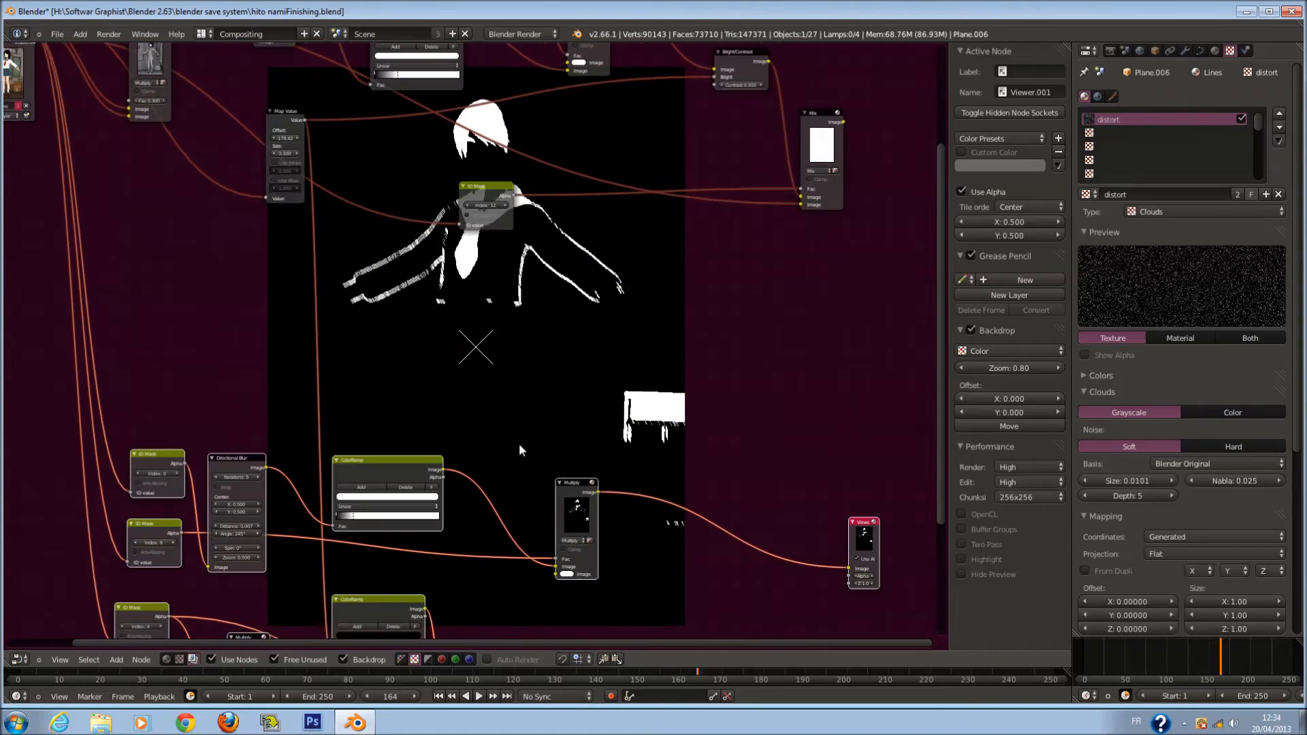
scroll(467, 419, up, 1)
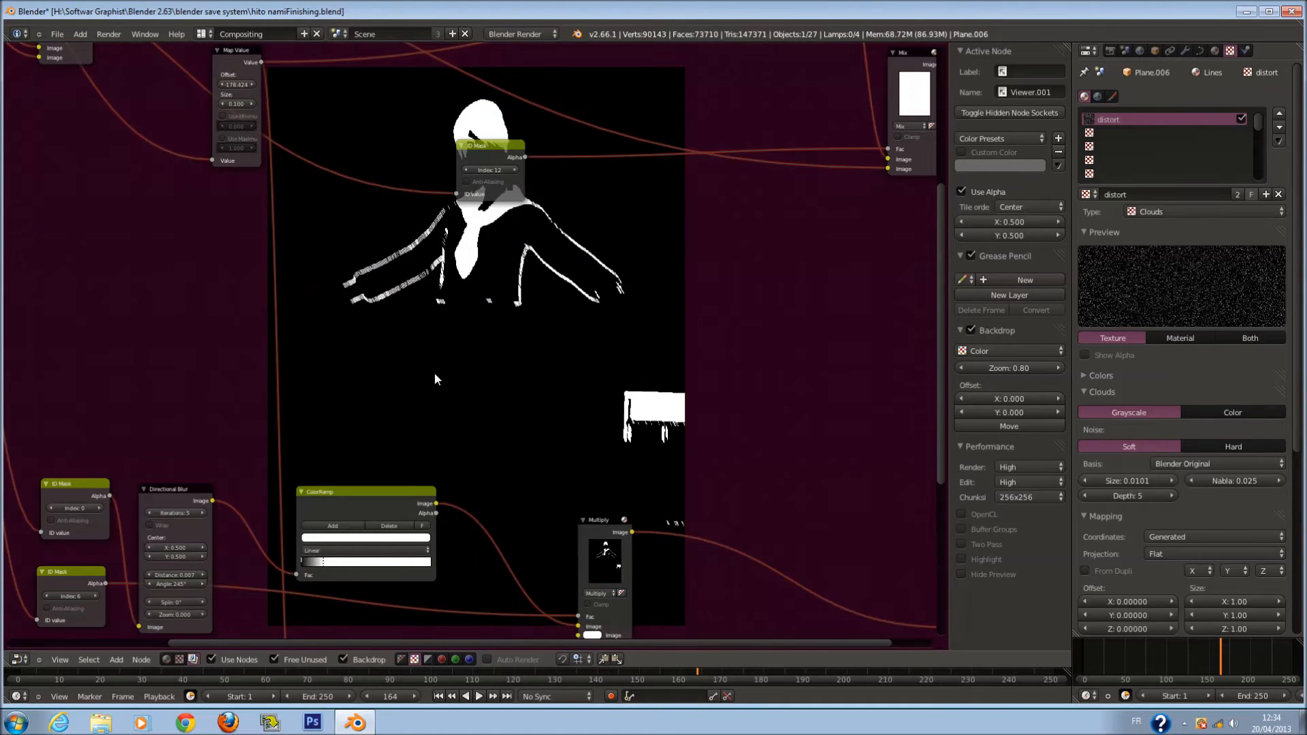
key(shift+a)
click(424, 332)
text(texture)
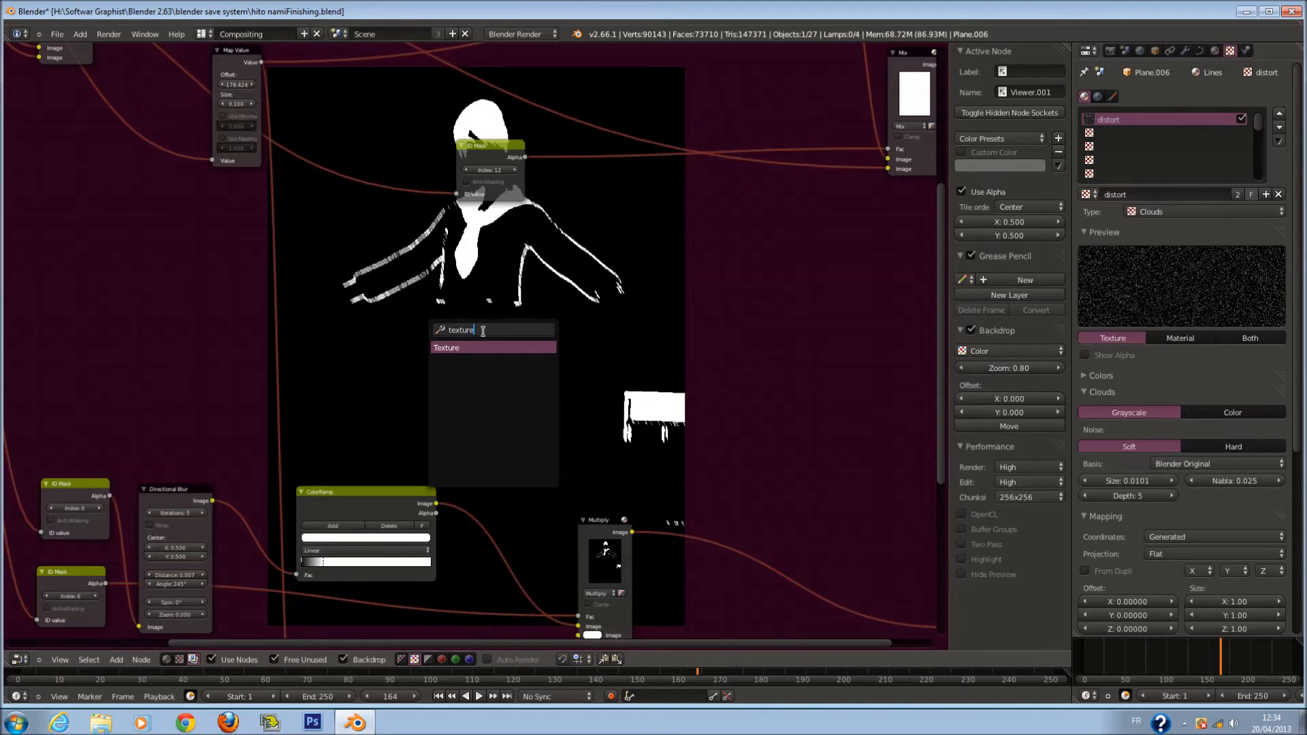
click(492, 348)
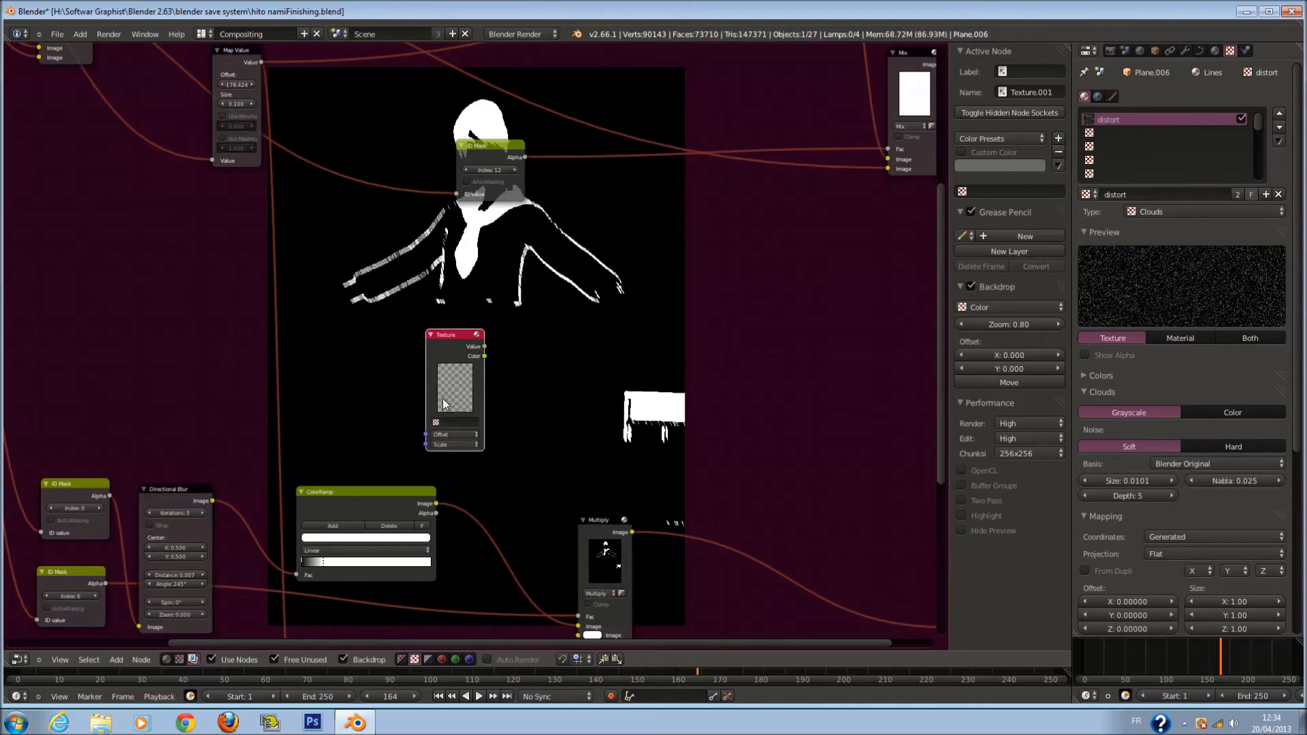
click(435, 422)
click(450, 425)
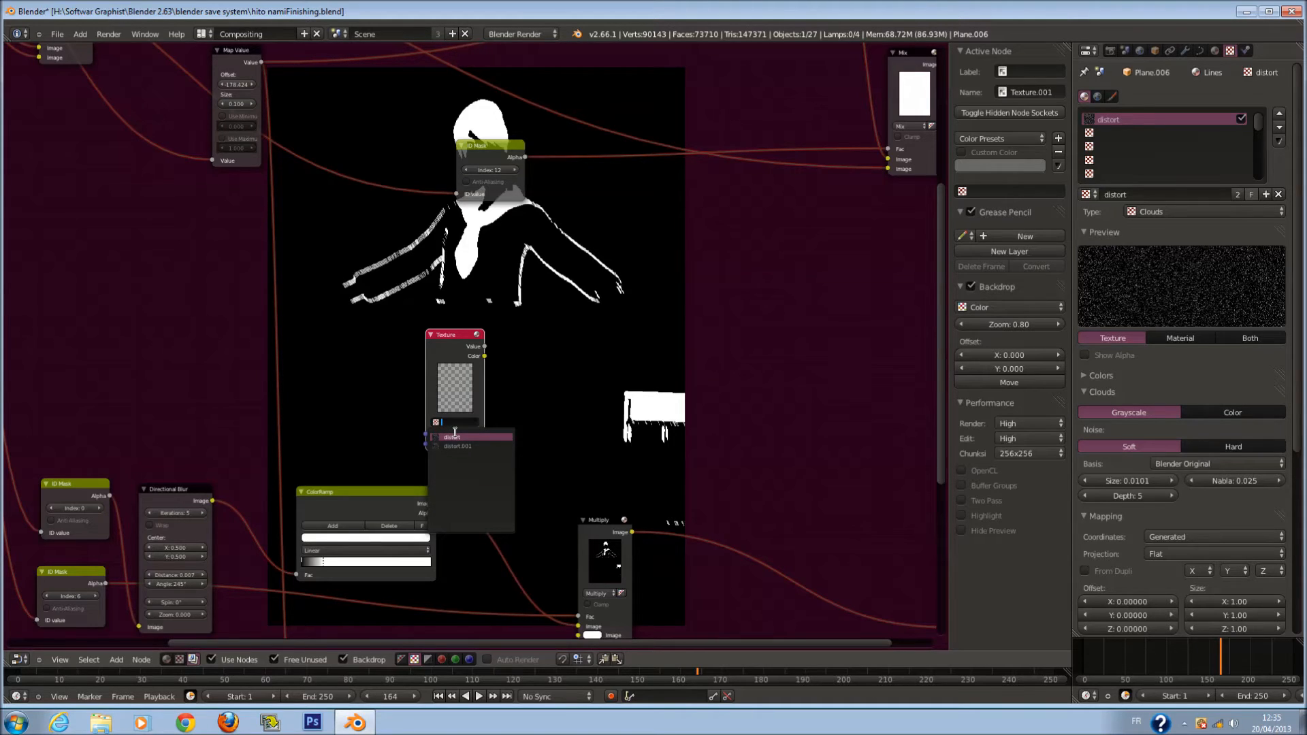
click(455, 436)
scroll(514, 419, down, 3)
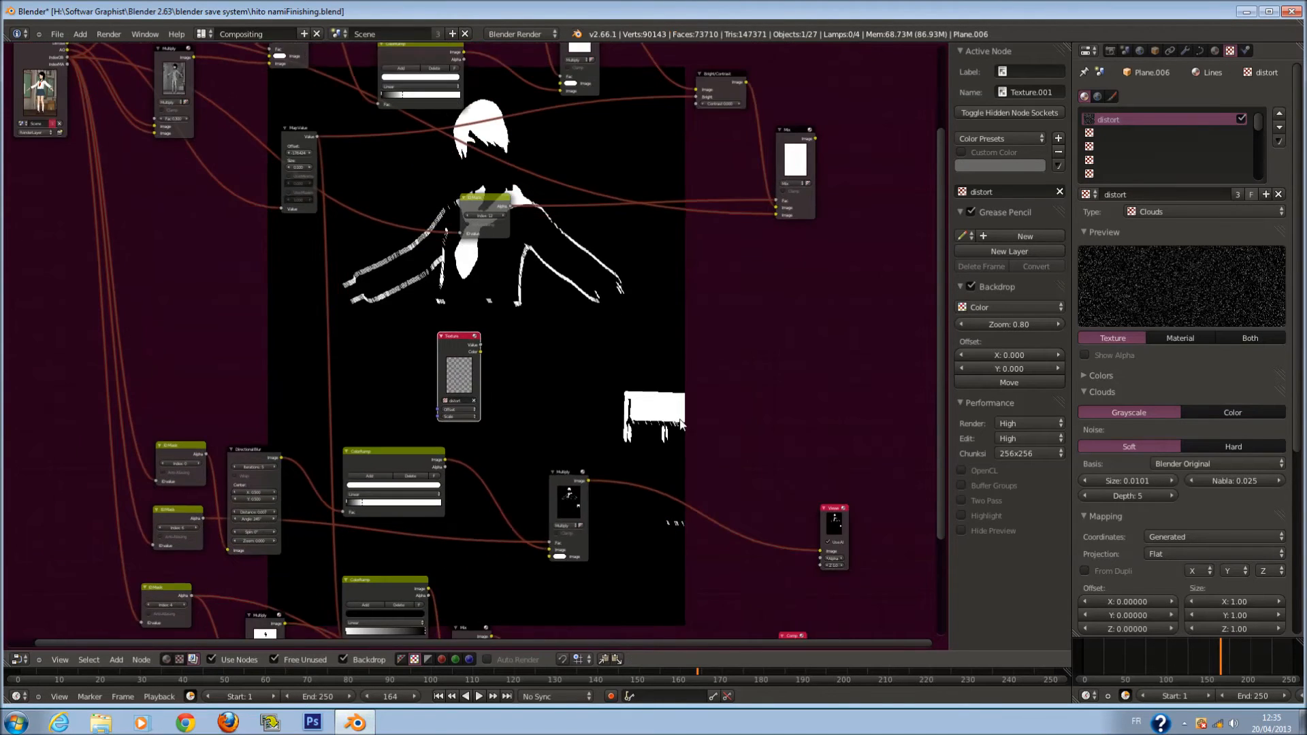
middle_drag(567, 73, 553, 165)
scroll(554, 165, up, 1)
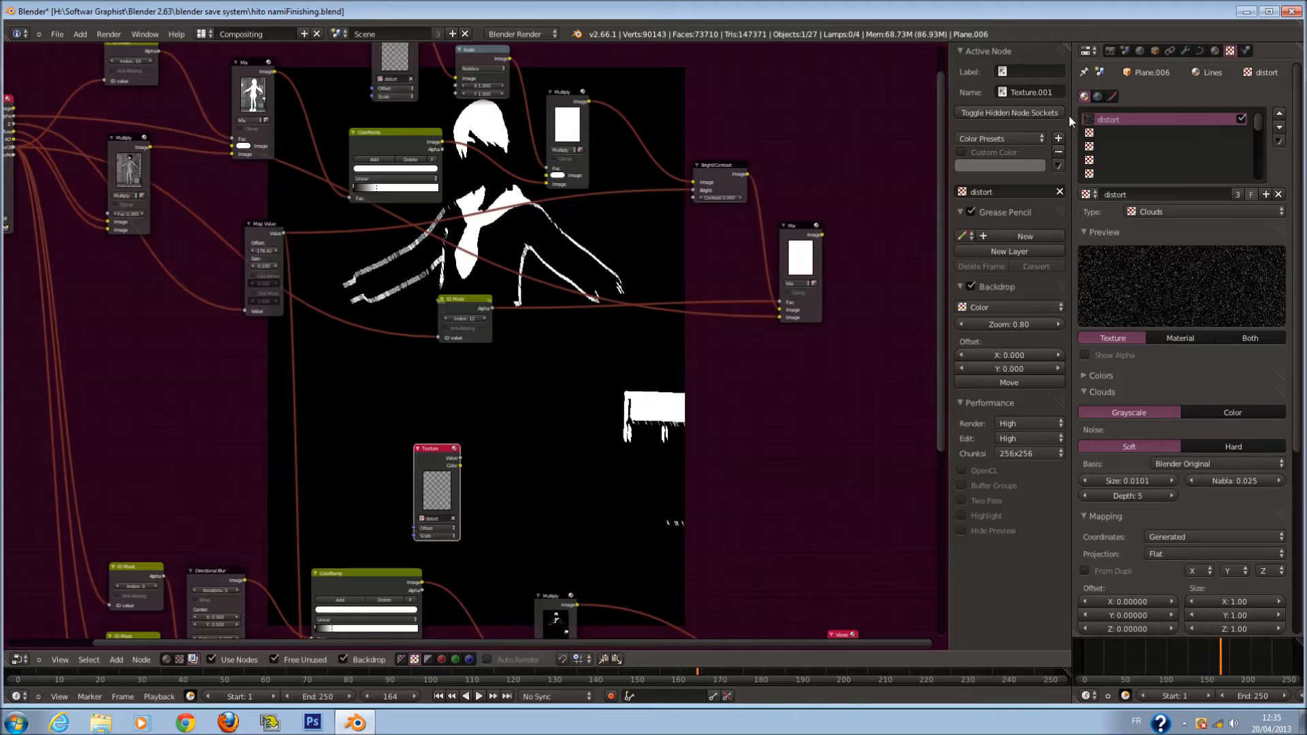
click(1112, 96)
click(1095, 97)
click(1085, 96)
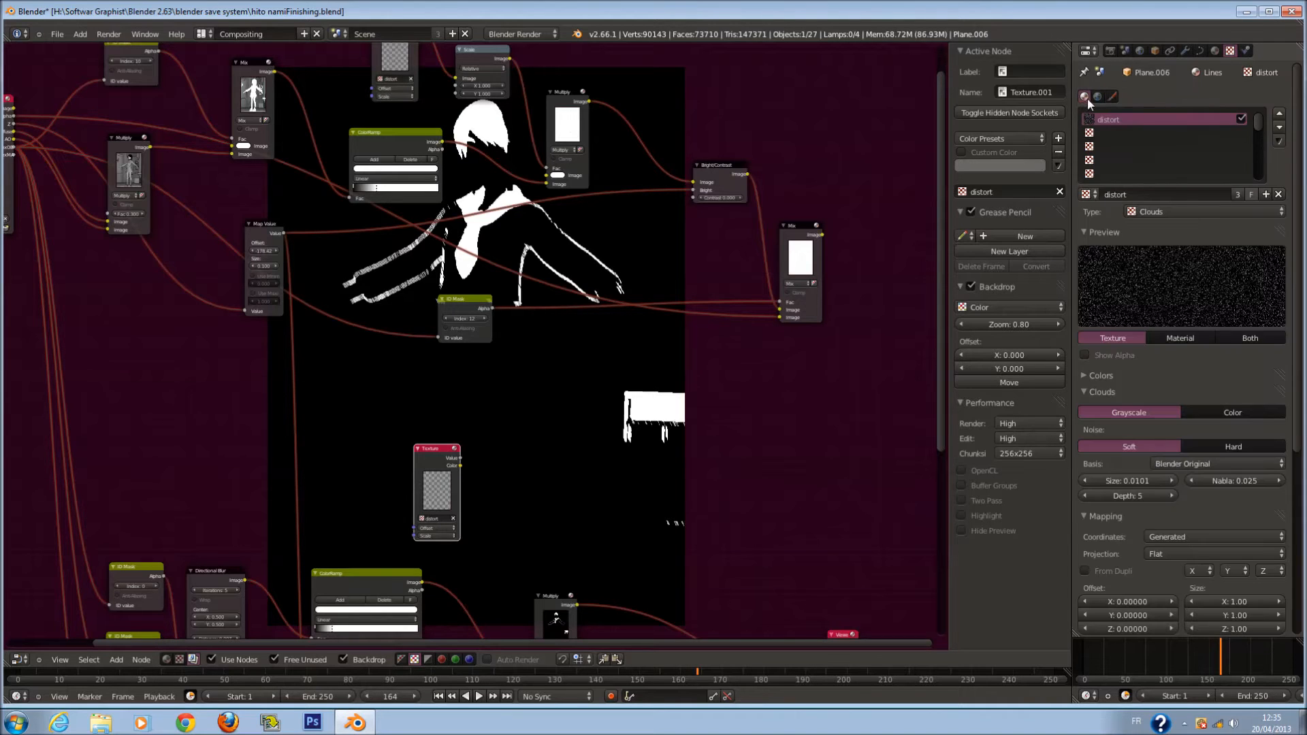
click(1088, 194)
key(Escape)
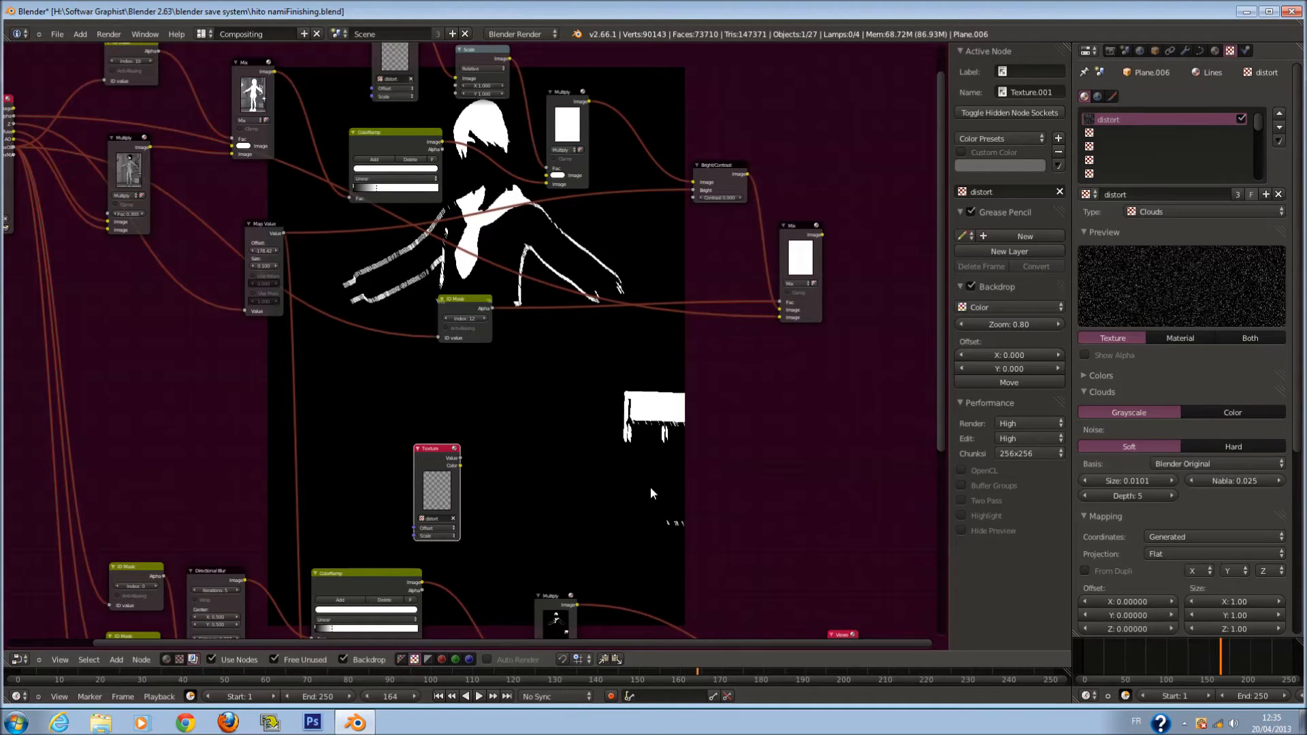
key(Home)
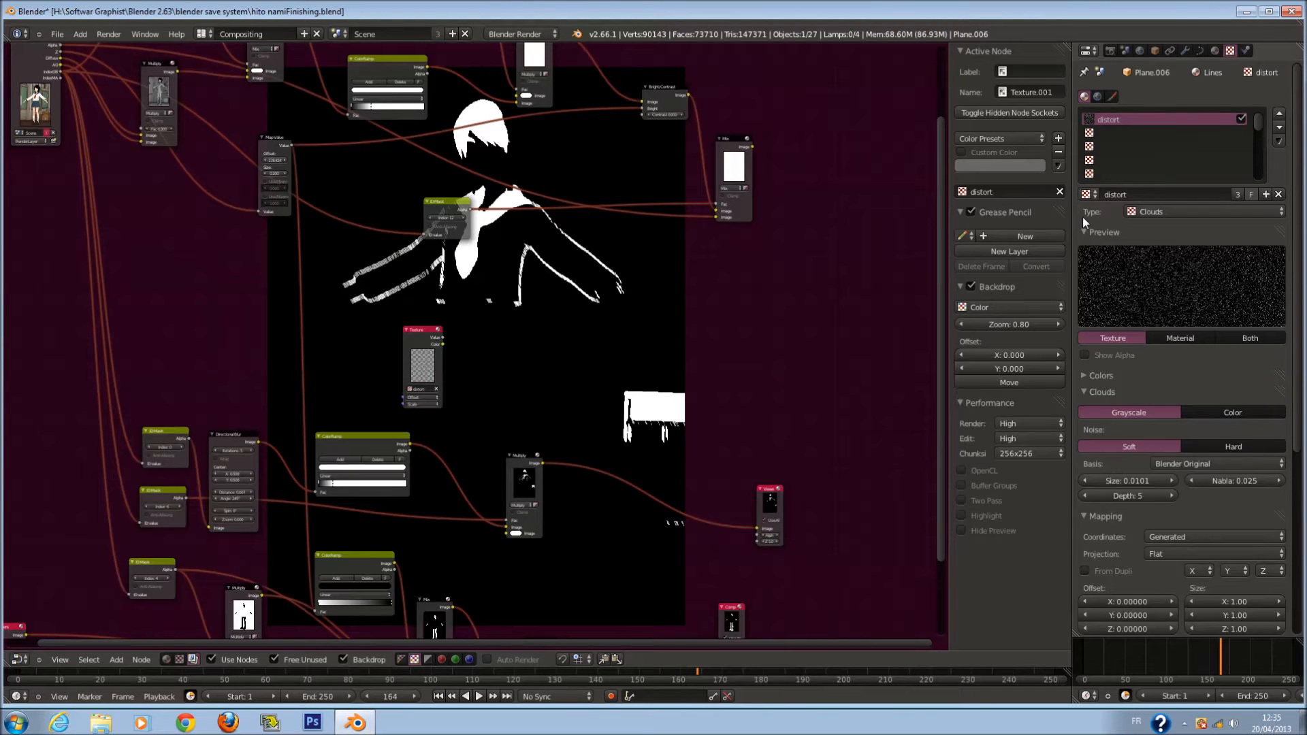
Duplicate the Scale node beside the new Texture node and link the texture's Value to the copy's Image
ctrl+middle_drag(643, 439, 590, 386)
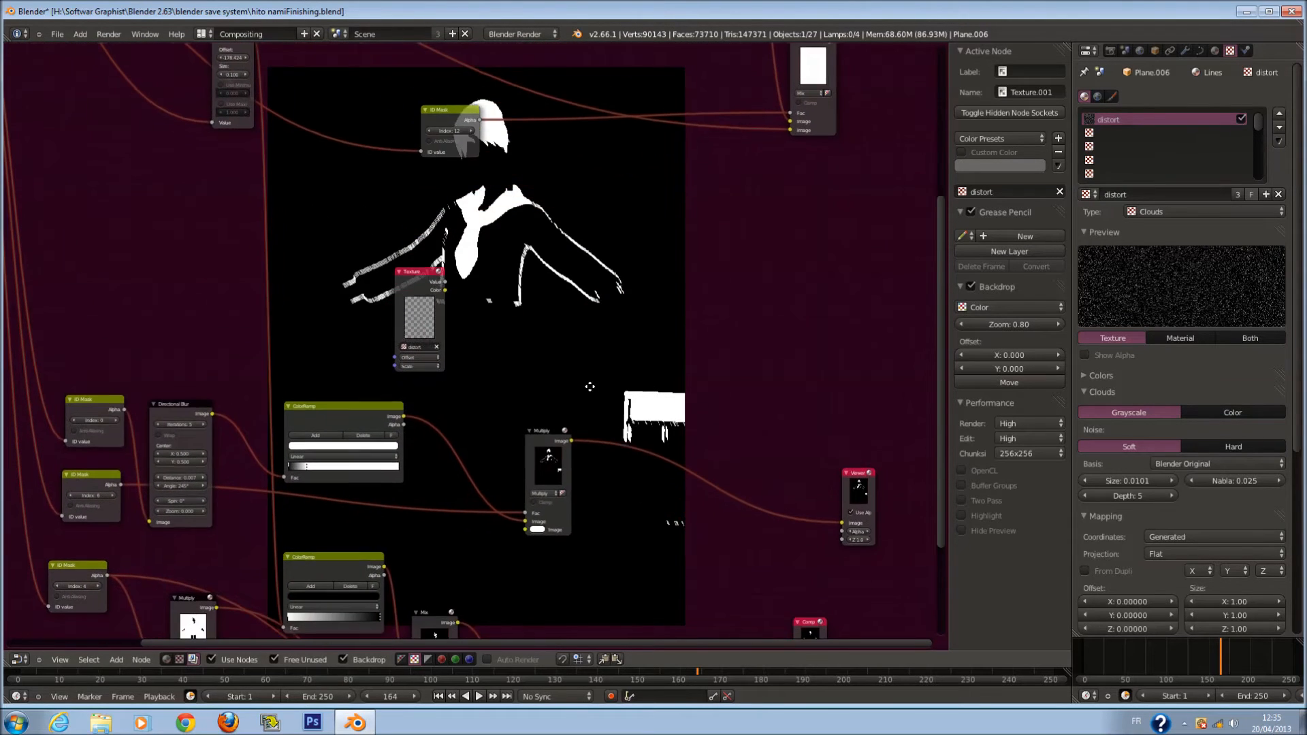
scroll(477, 337, down, 4)
middle_drag(476, 337, 480, 539)
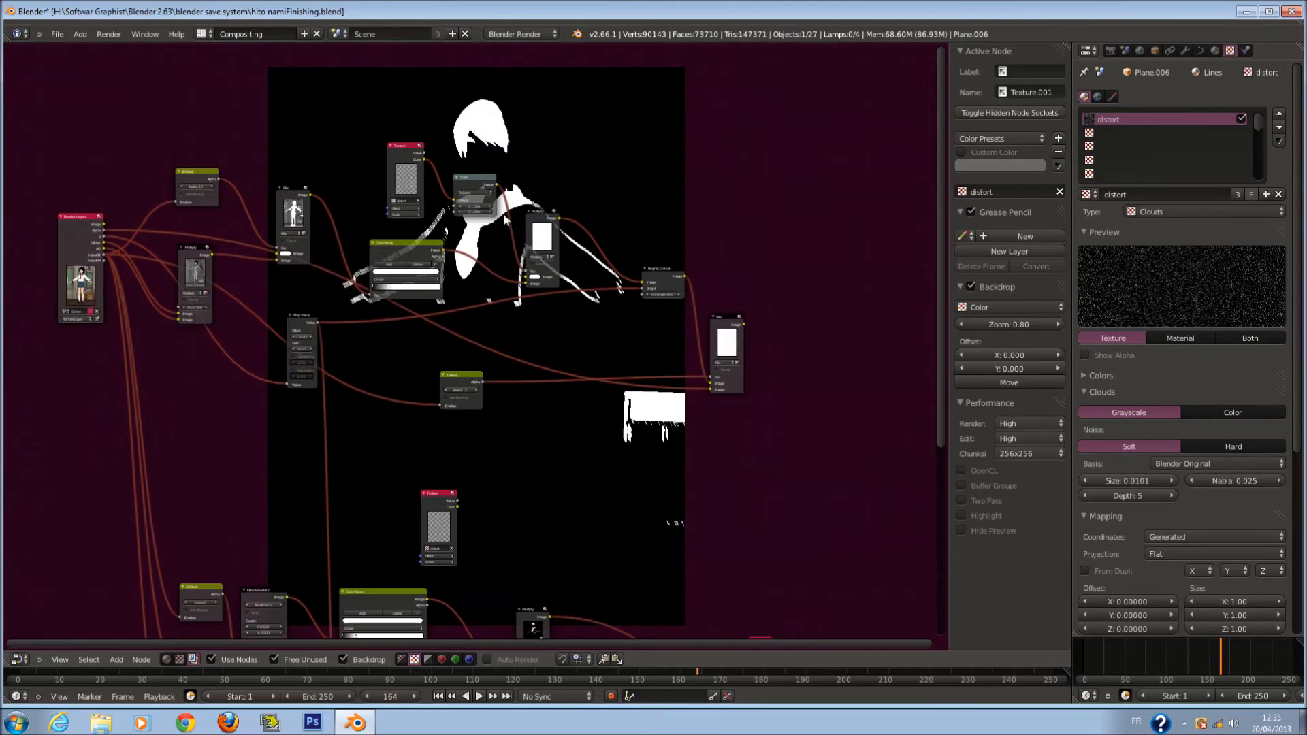
right_click(469, 182)
key(shift+d)
click(479, 501)
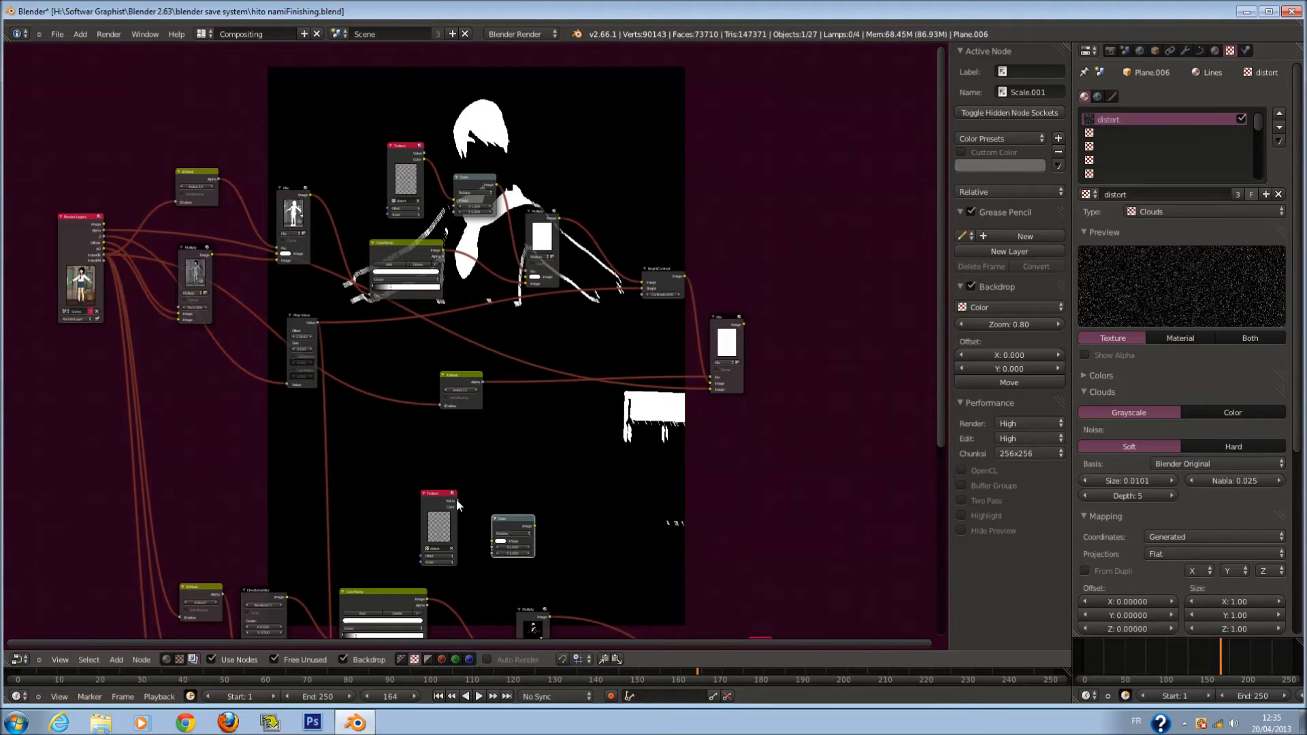
drag(457, 501, 491, 543)
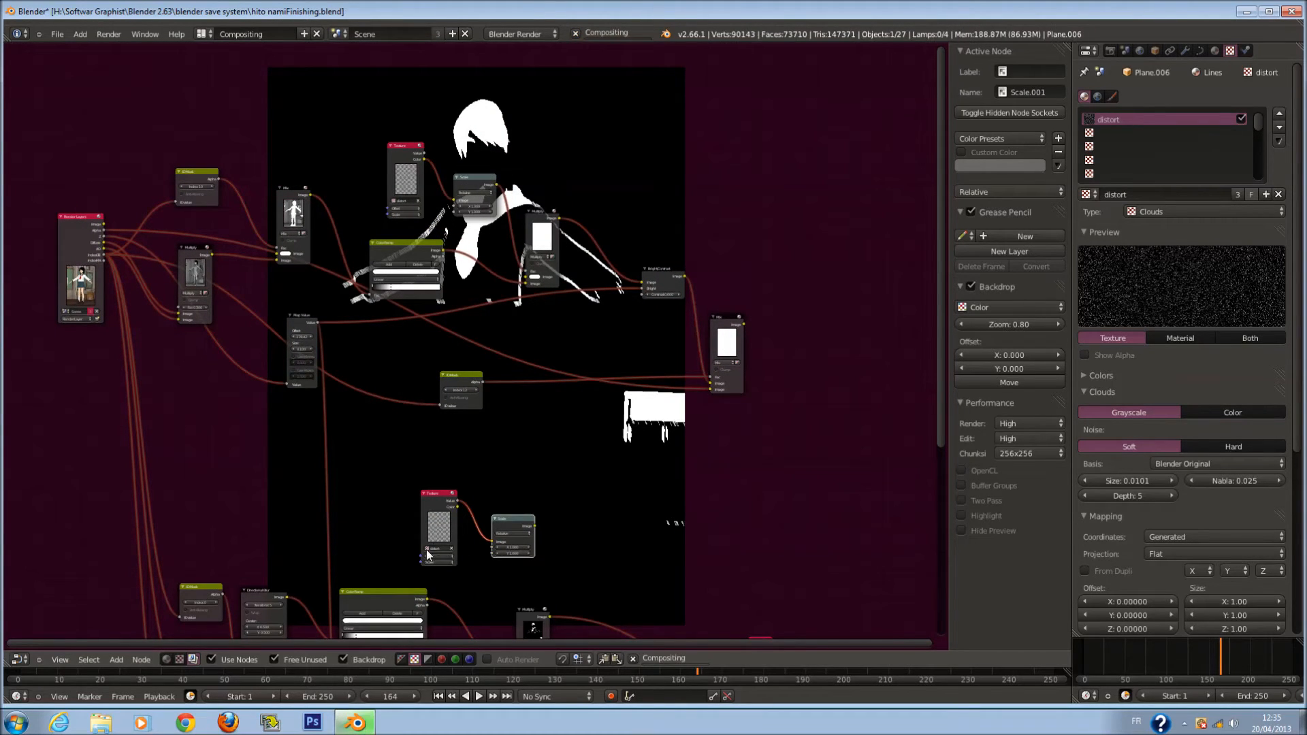
Place a new Mix node after the duplicated Scale node and link the Scale's Image to its Fac
middle_drag(522, 547, 482, 321)
scroll(537, 405, up, 4)
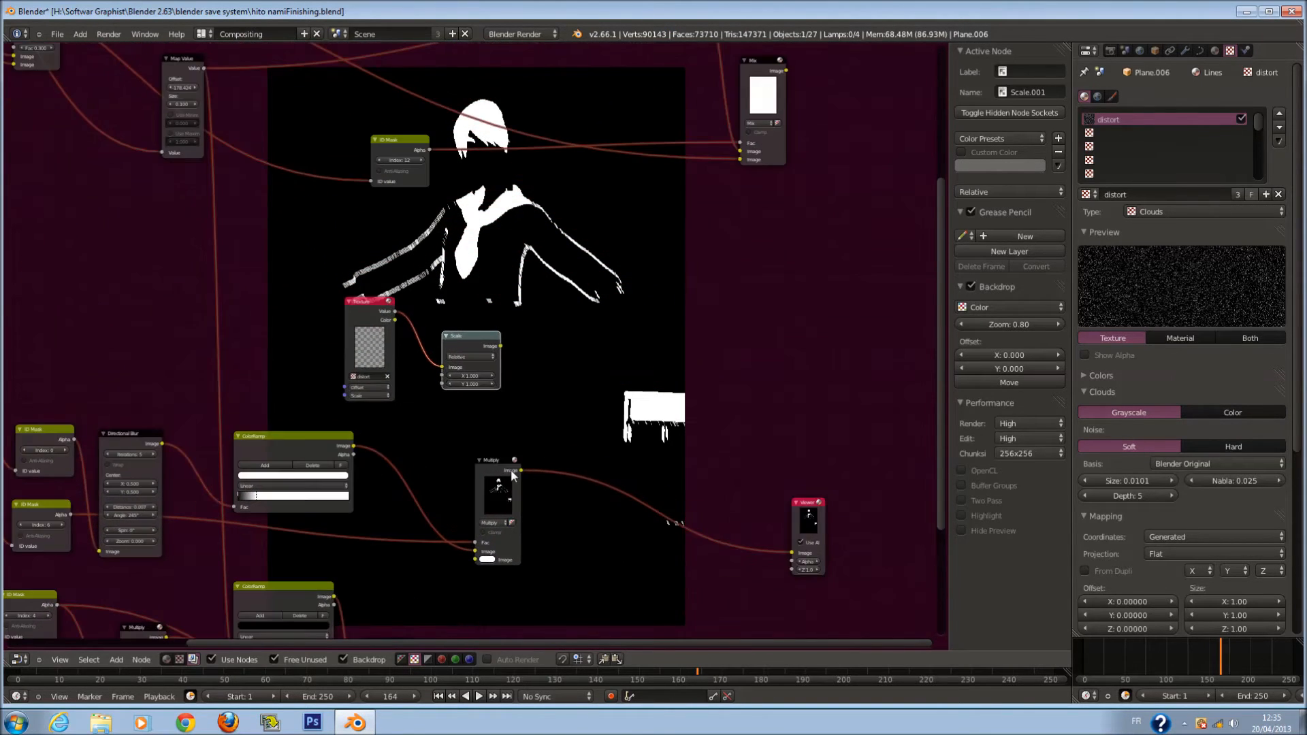
right_click(511, 471)
key(shift+d)
click(598, 338)
click(570, 398)
click(571, 398)
click(574, 390)
click(575, 382)
drag(501, 346, 565, 411)
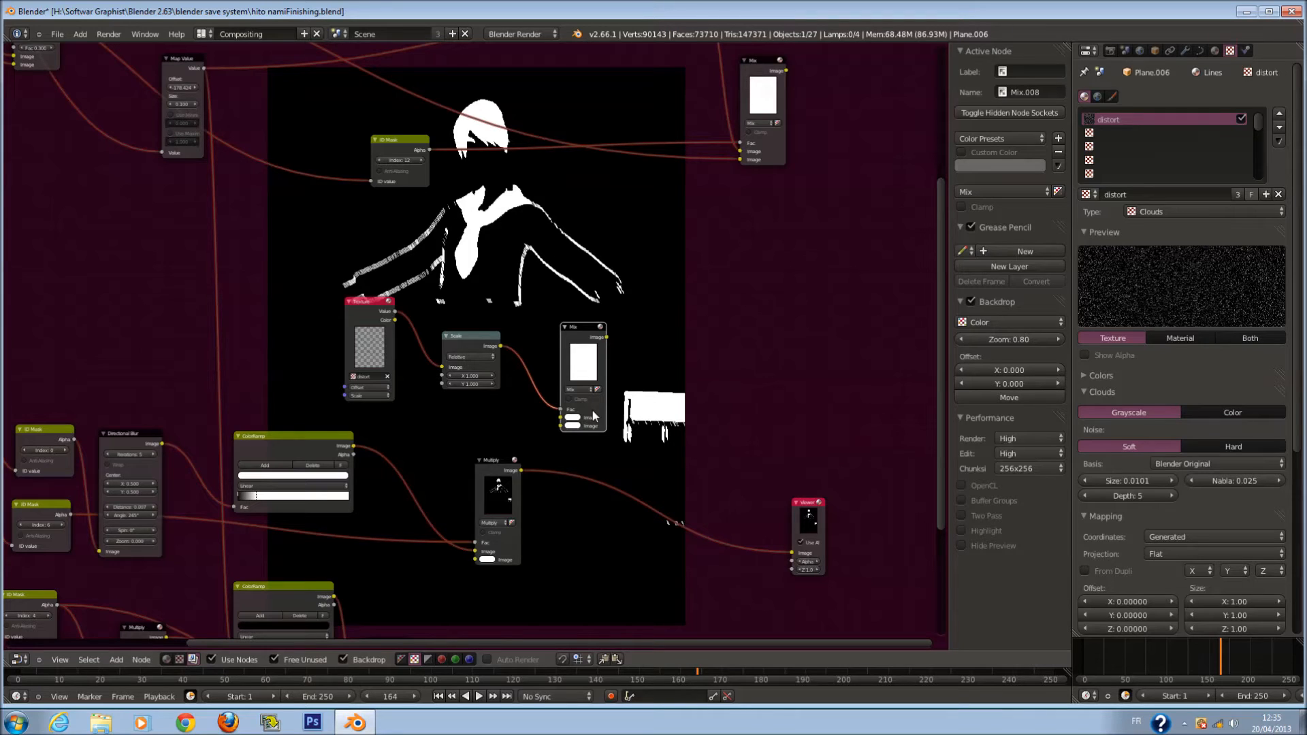
middle_drag(592, 411, 539, 365)
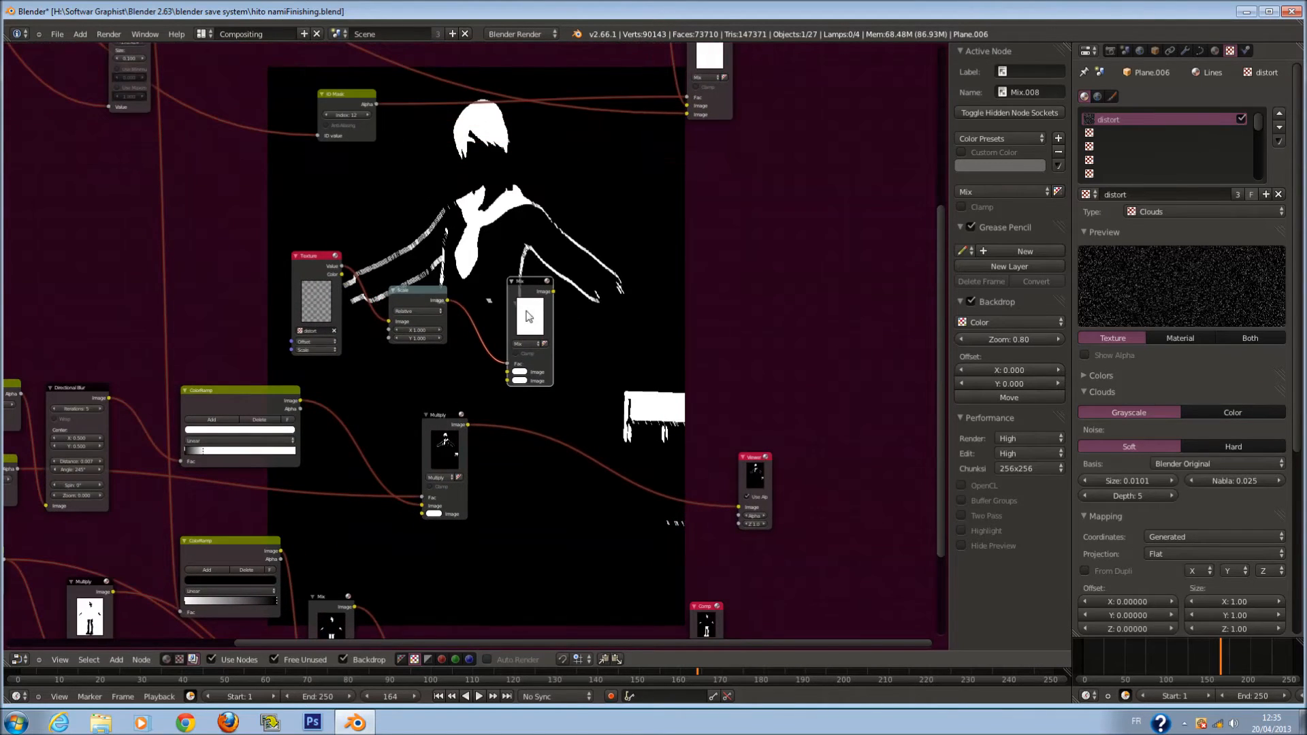
Review the layout and links of the texture, shirt and skin mask branches in the node tree
mouse_move(468, 425)
mouse_down()
mouse_move(543, 414)
mouse_move(565, 292)
mouse_move(467, 422)
mouse_up()
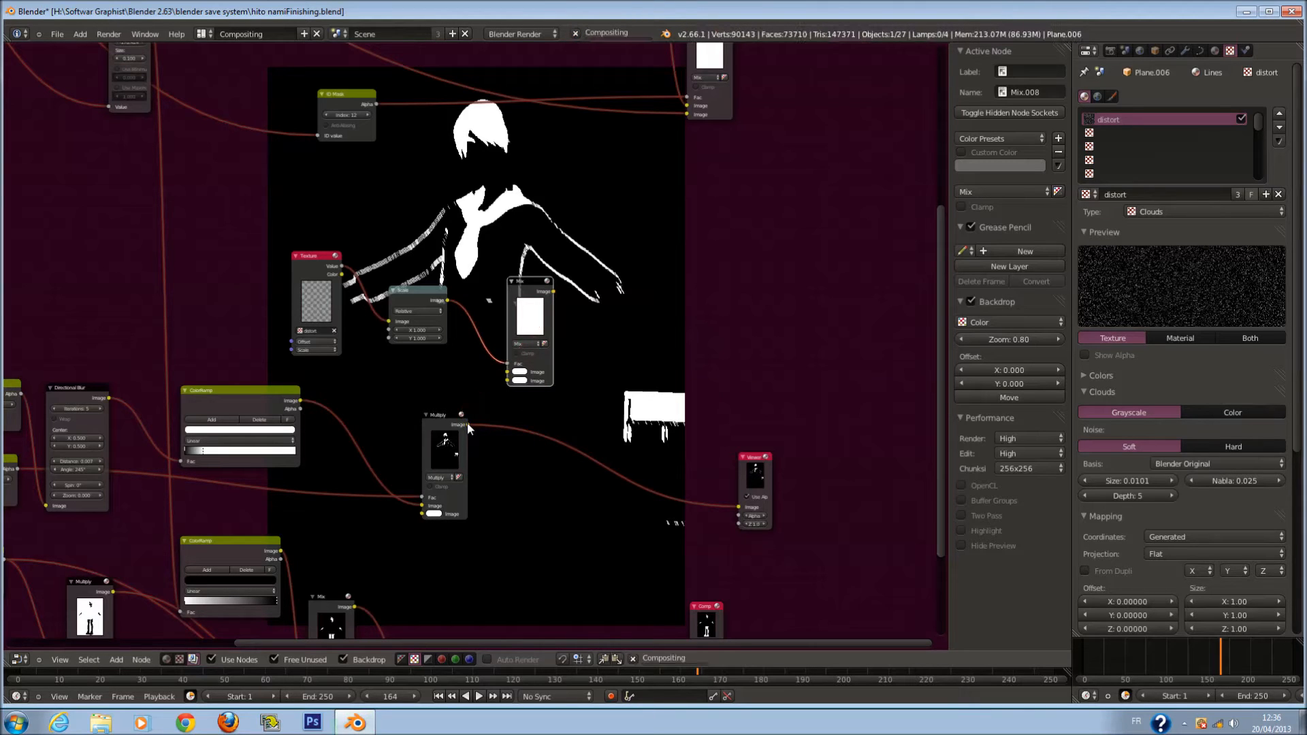
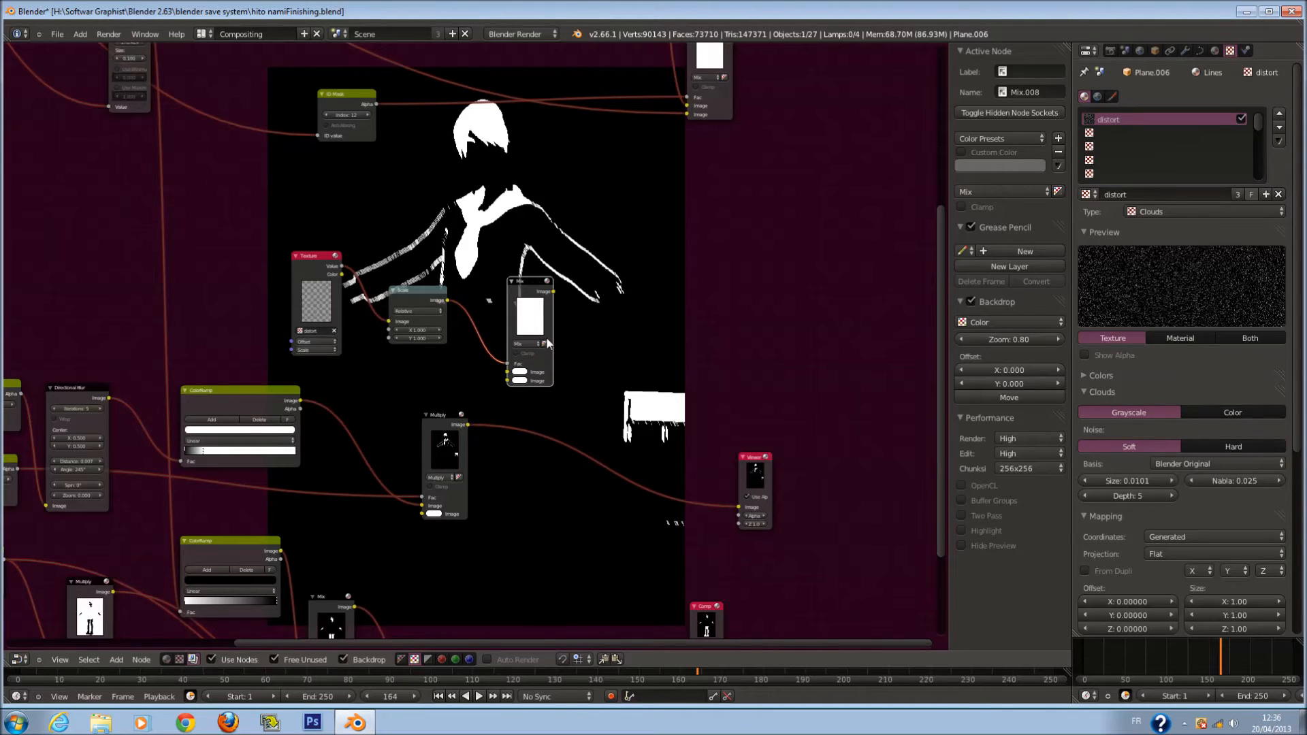
scroll(565, 395, down, 3)
scroll(591, 459, down, 2)
middle_drag(630, 466, 744, 402)
scroll(740, 406, up, 4)
key(a)
key(a)
key(a)
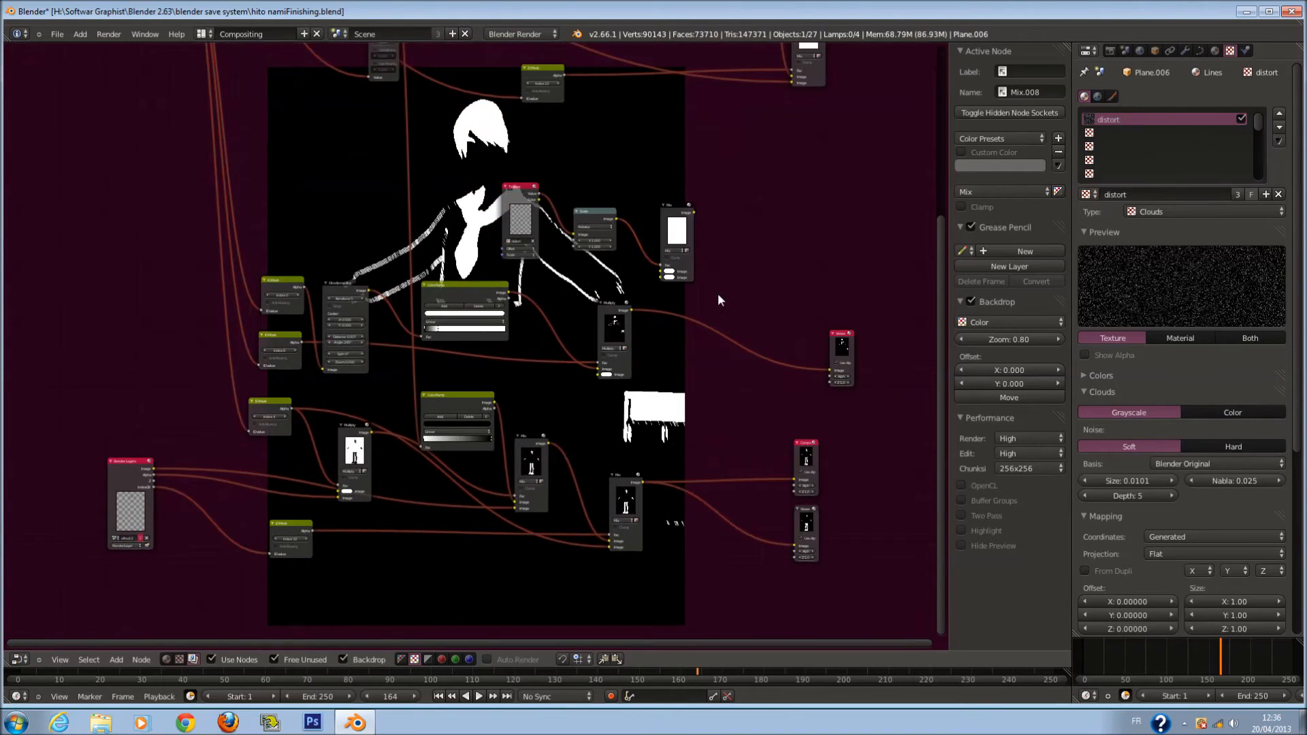
middle_drag(713, 254, 553, 271)
scroll(560, 260, down, 3)
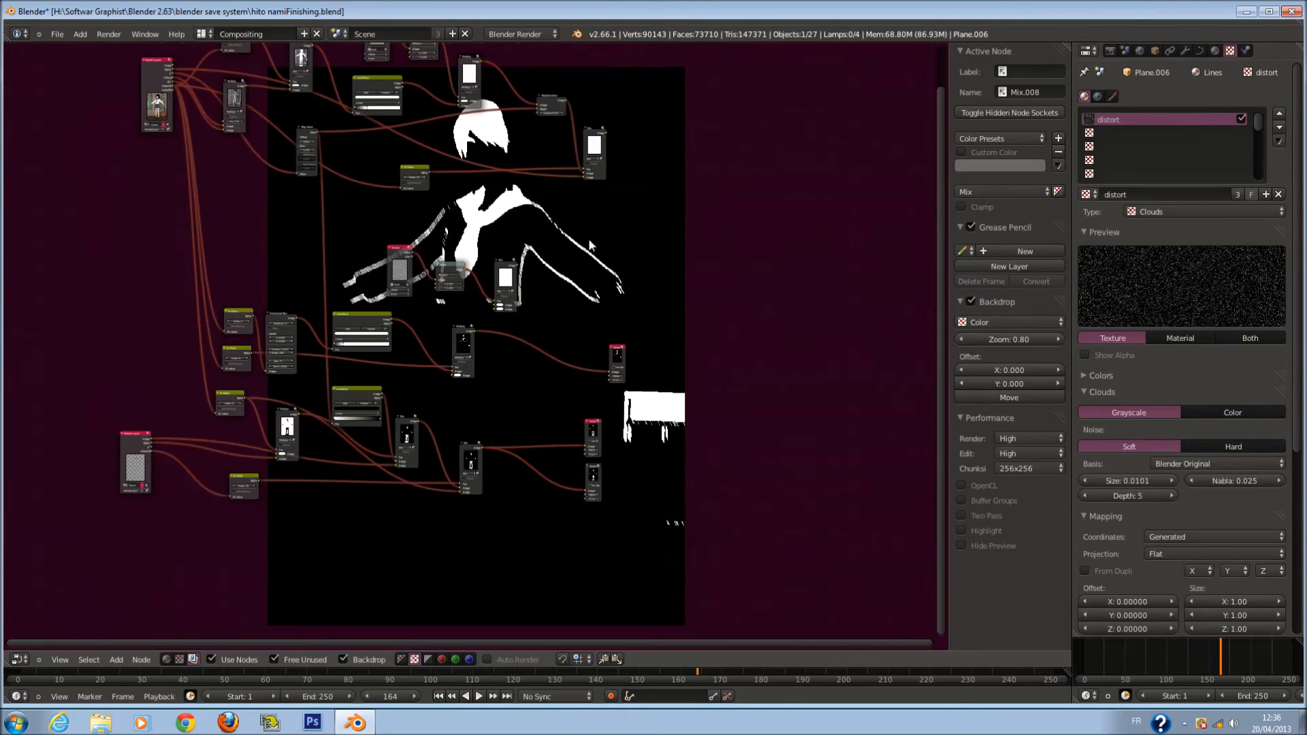
scroll(594, 213, up, 2)
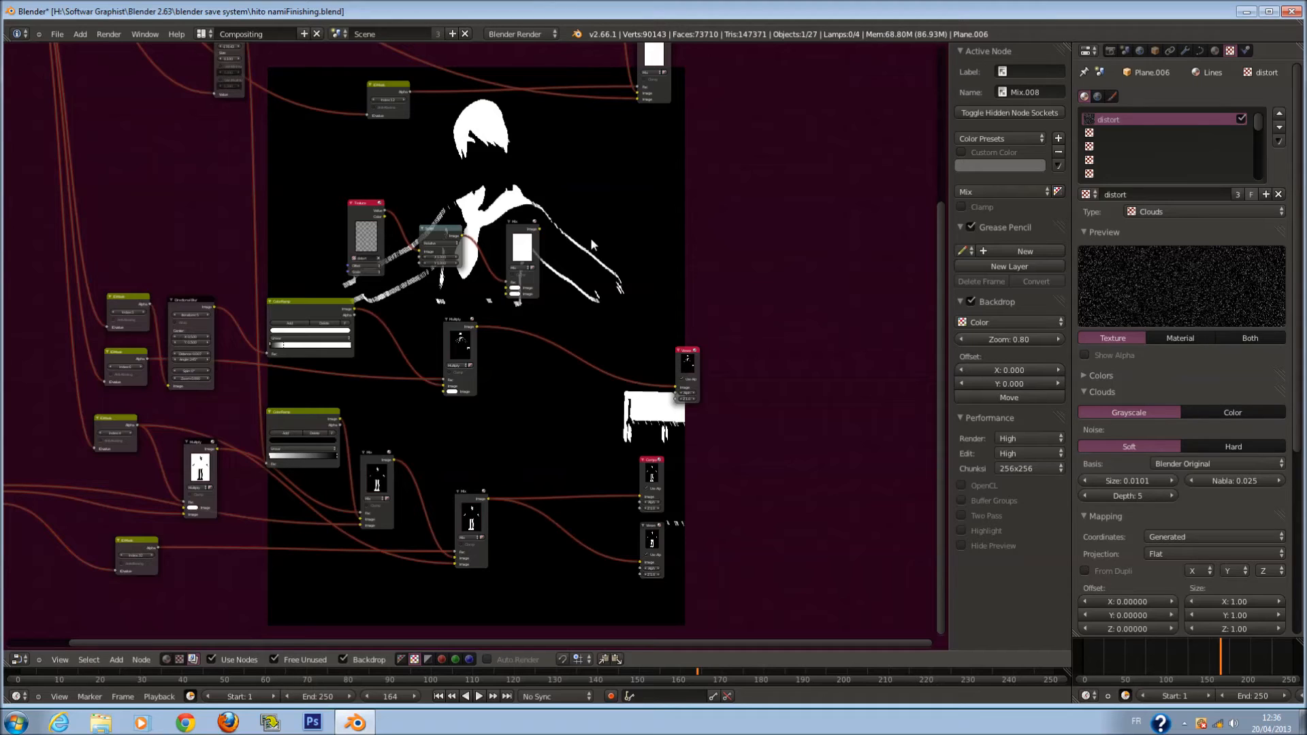
ctrl+scroll(590, 239, up, 2)
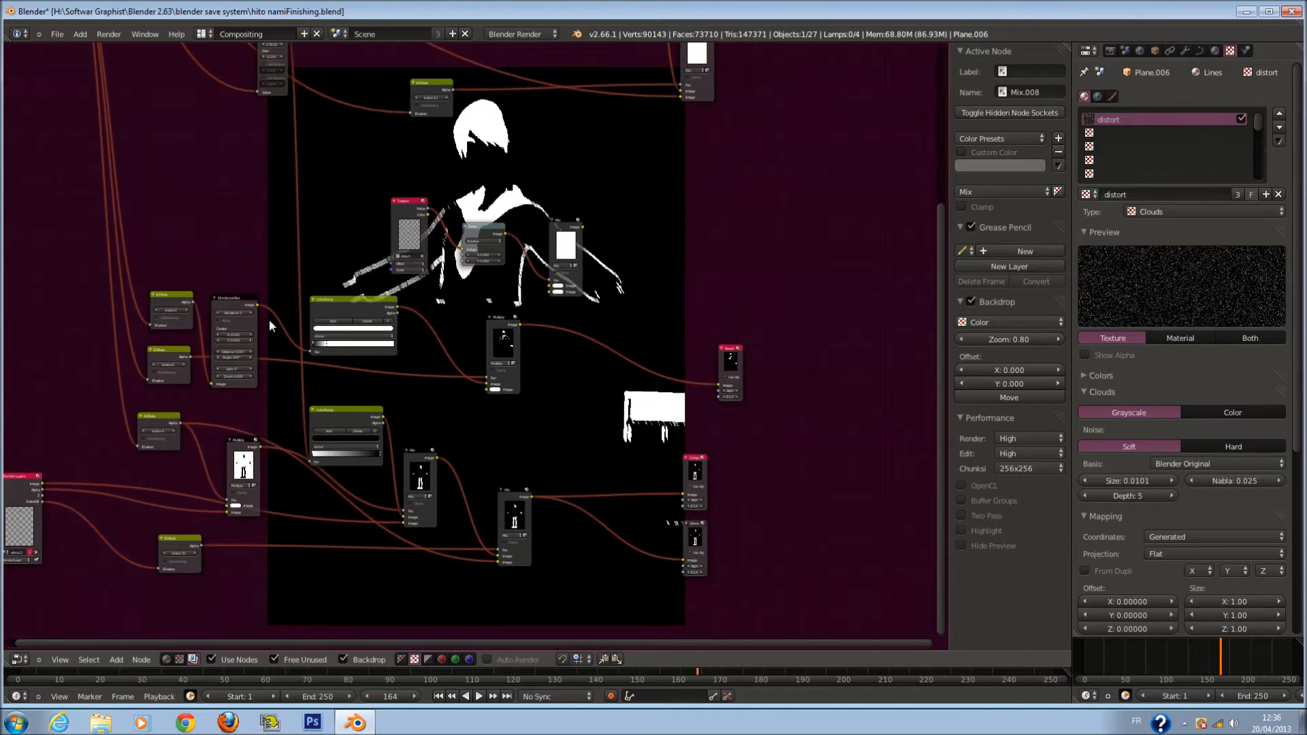
Activate the shirt branch's Viewer node to preview its mask in the backdrop
scroll(268, 320, up, 1)
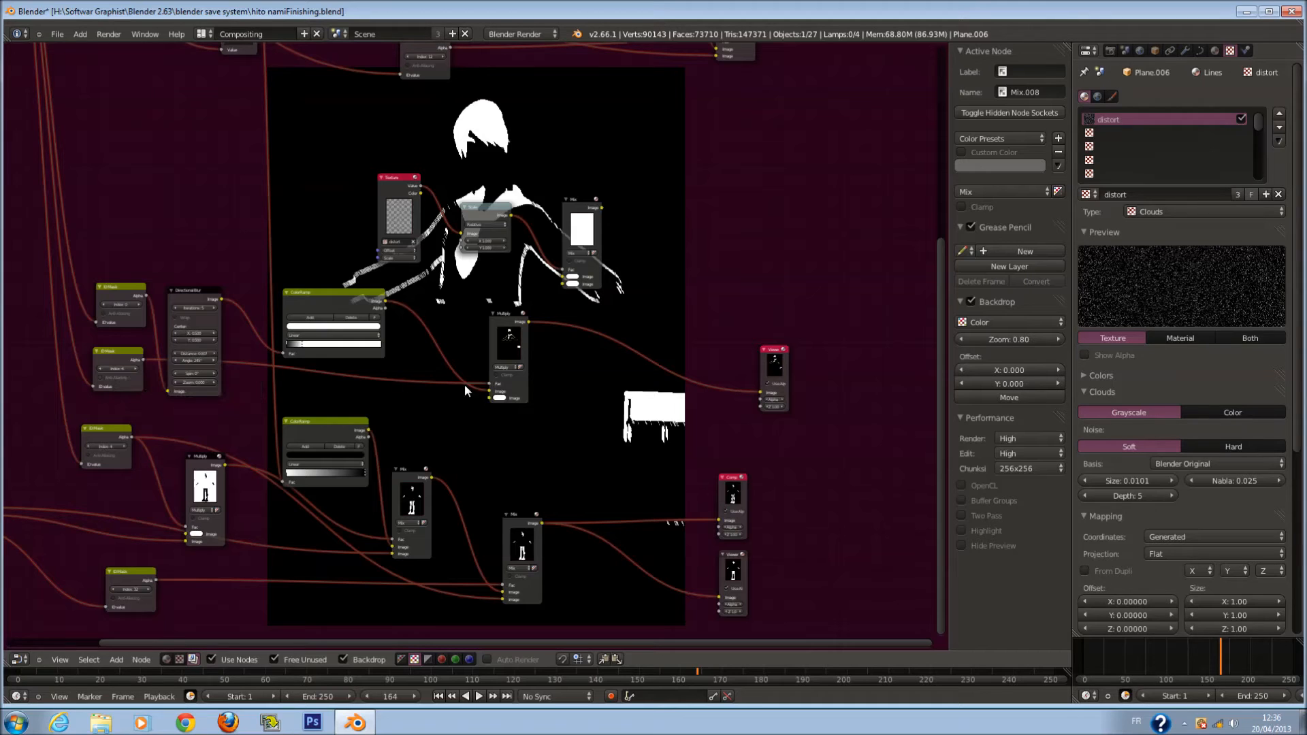
key(Home)
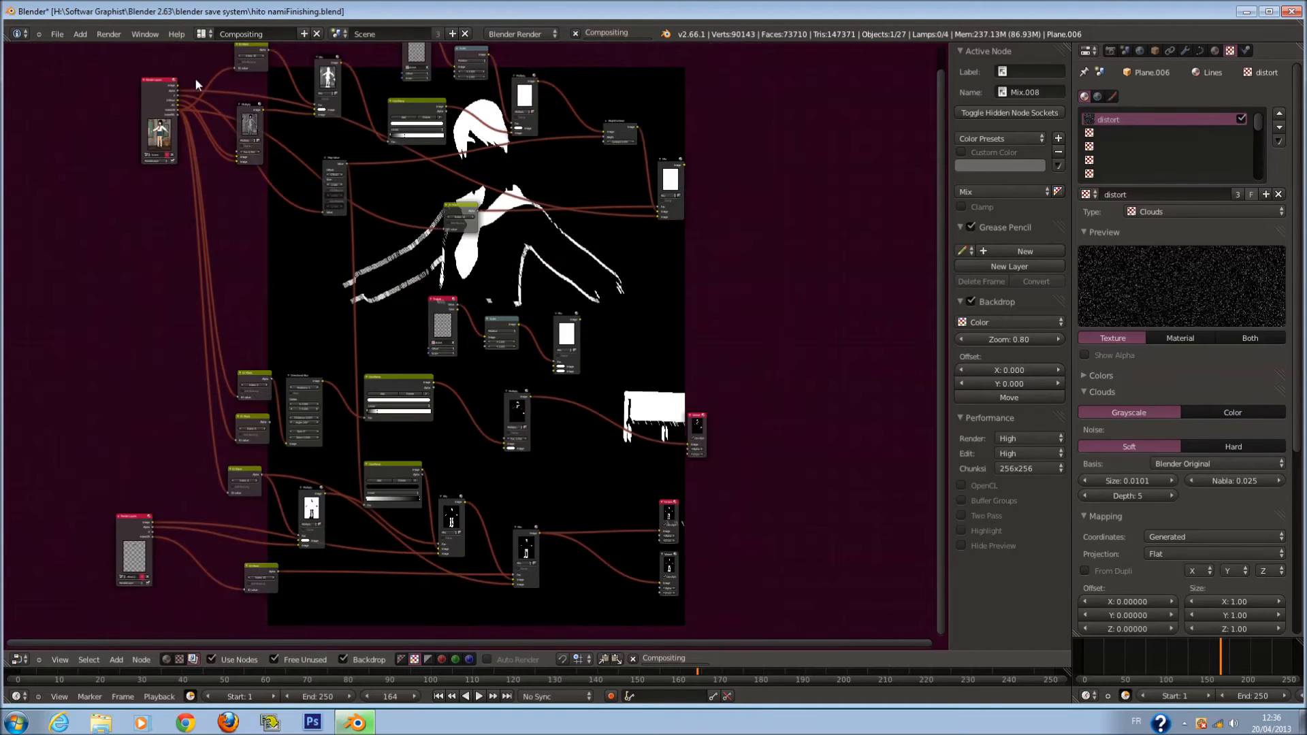
drag(176, 87, 508, 440)
scroll(561, 429, up, 3)
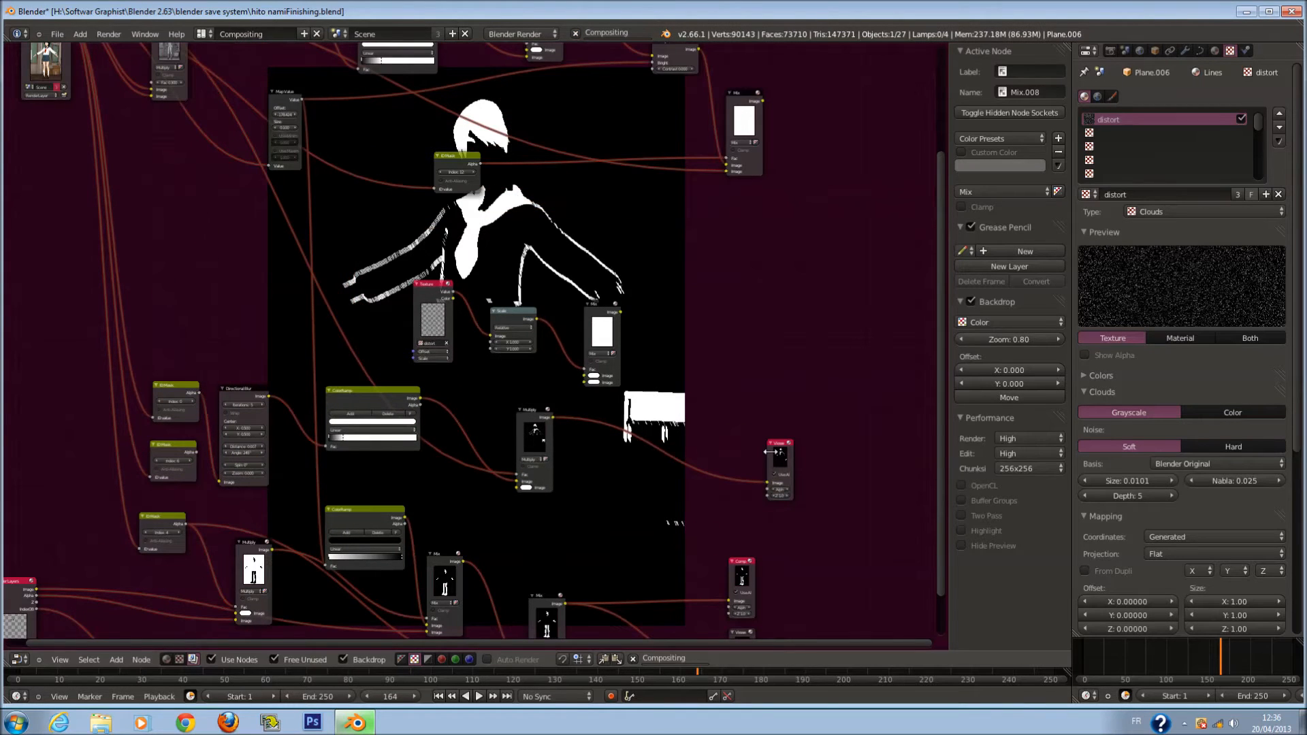
click(778, 457)
scroll(761, 461, up, 2)
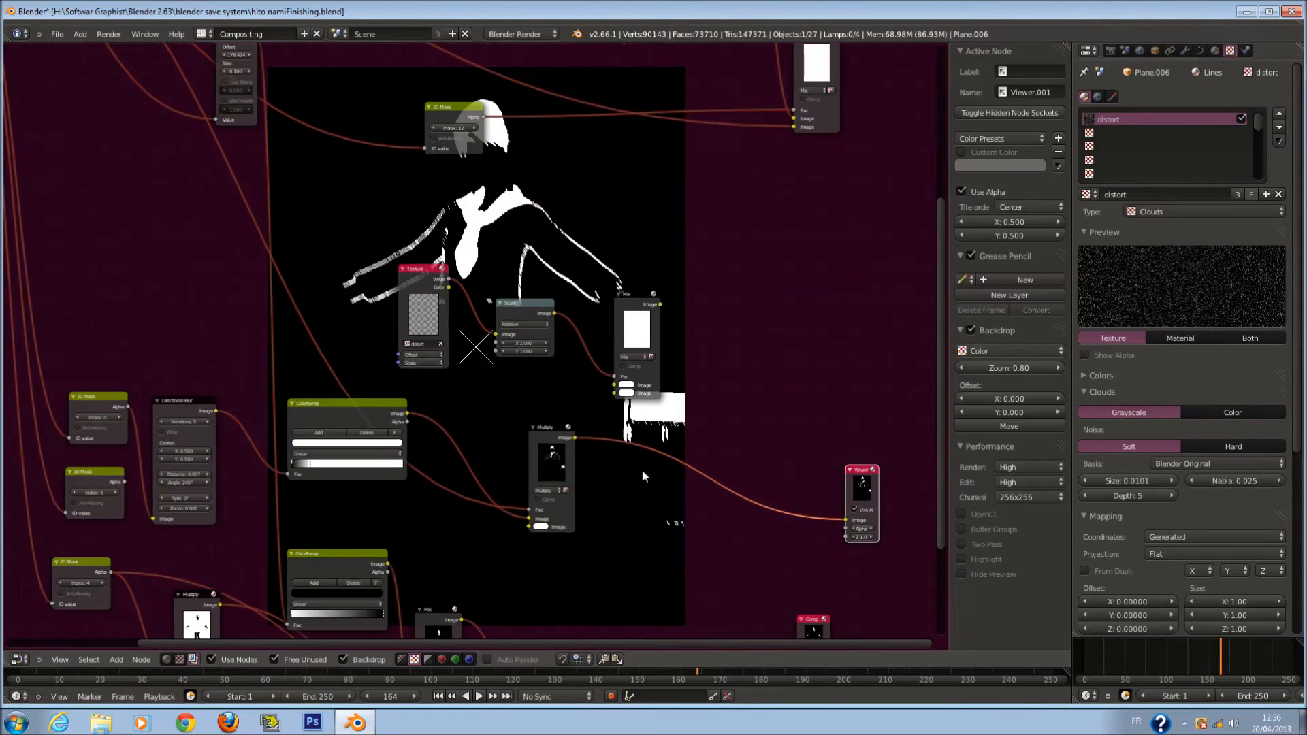
Move the new Mix, Scale and Texture nodes farther along the shirt branch to free space above the Multiply node
middle_drag(630, 482, 565, 400)
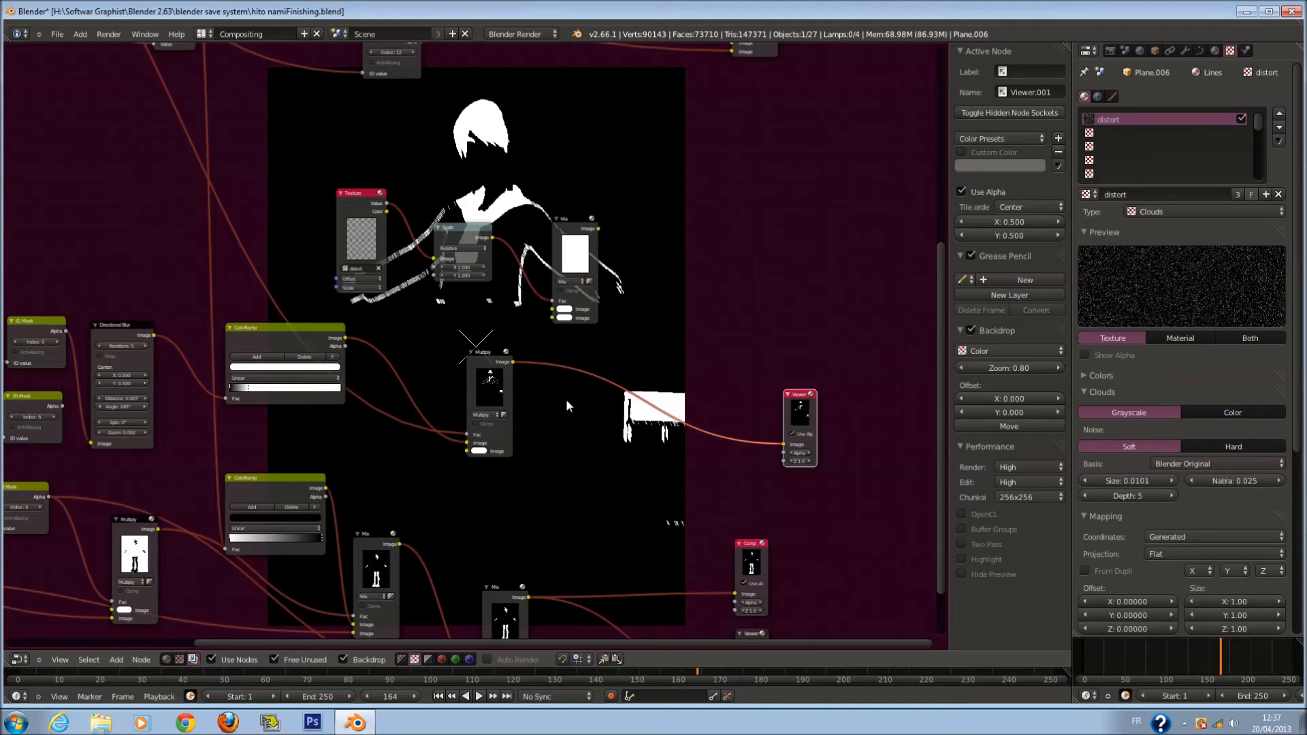
scroll(554, 365, up, 2)
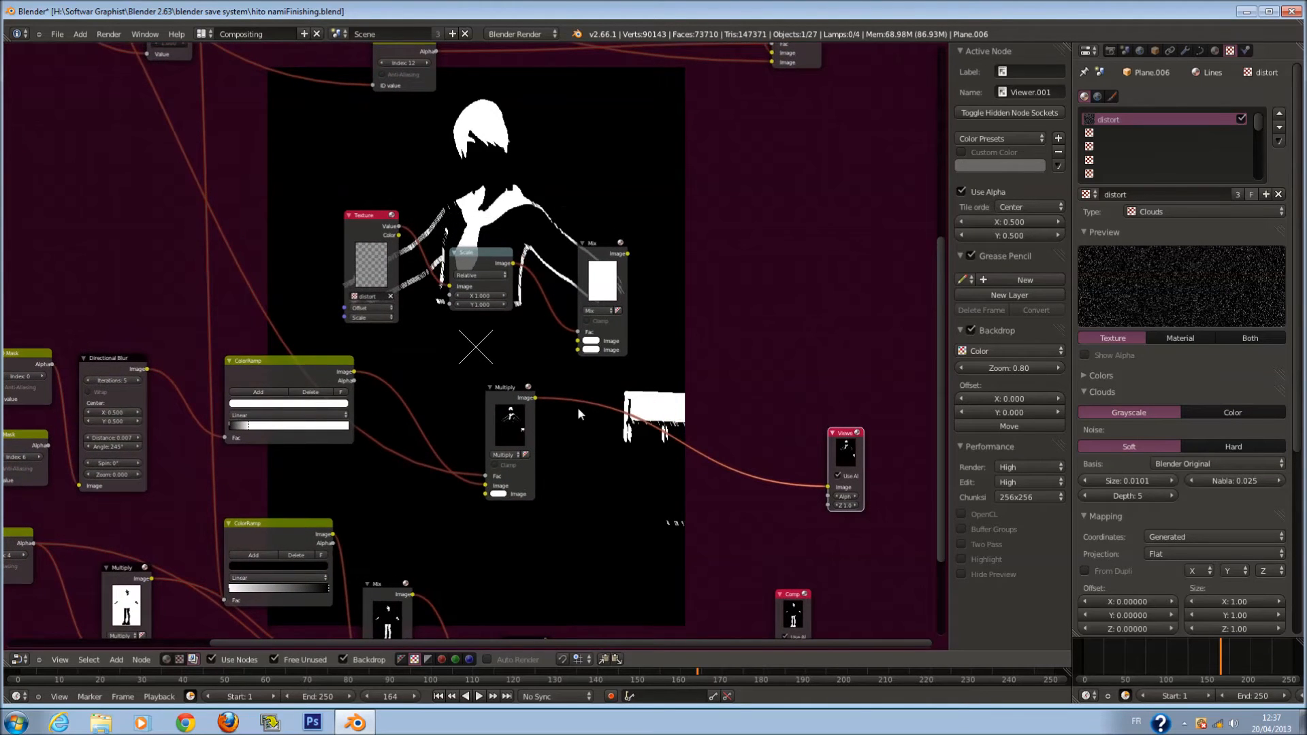
scroll(577, 407, down, 2)
drag(583, 281, 812, 283)
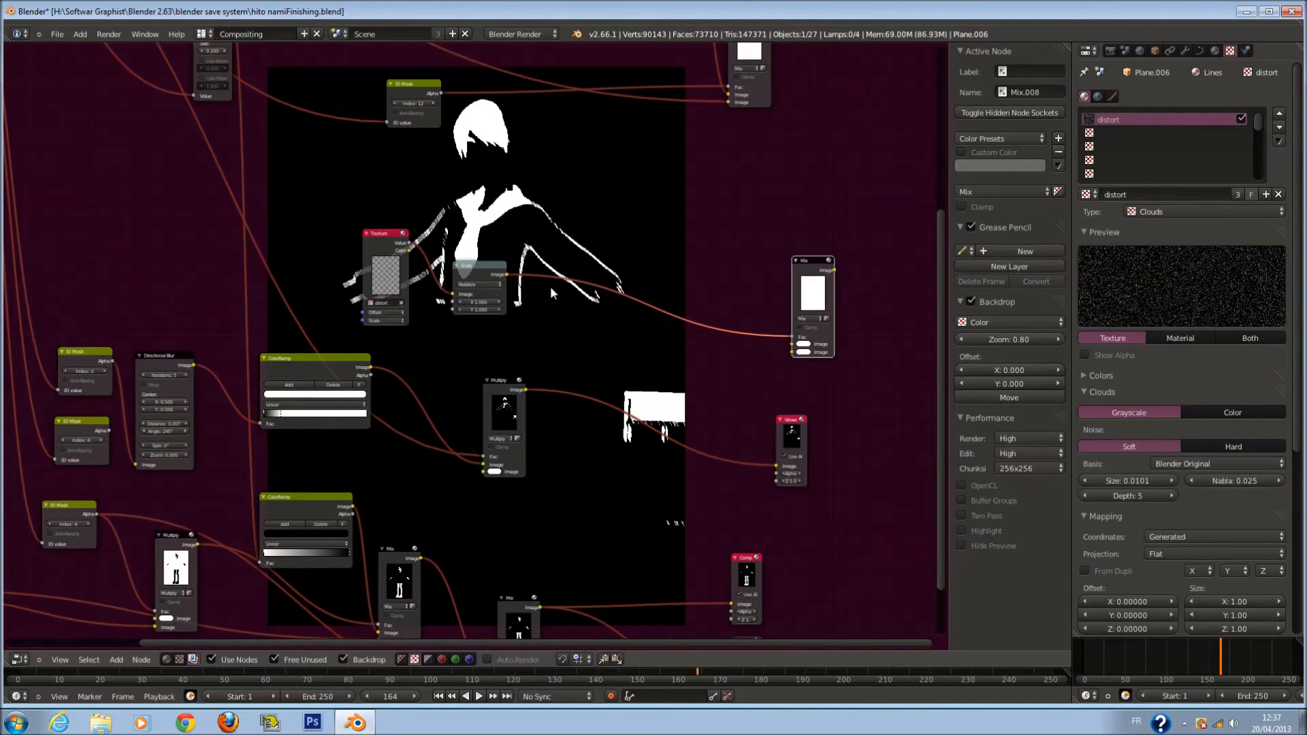
drag(483, 275, 721, 288)
drag(382, 243, 637, 231)
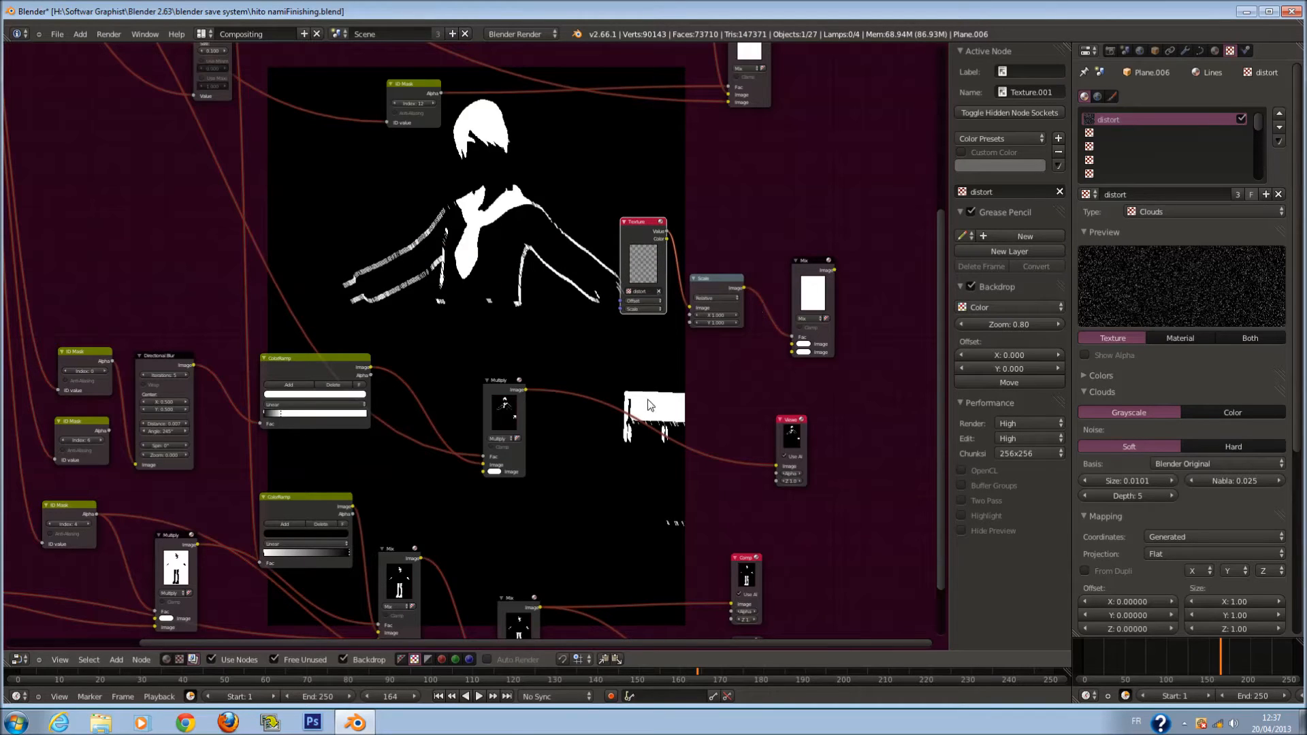
Add a Translate node above the shirt branch's Multiply node and link the Multiply's Image to its Image input
scroll(581, 407, up, 1)
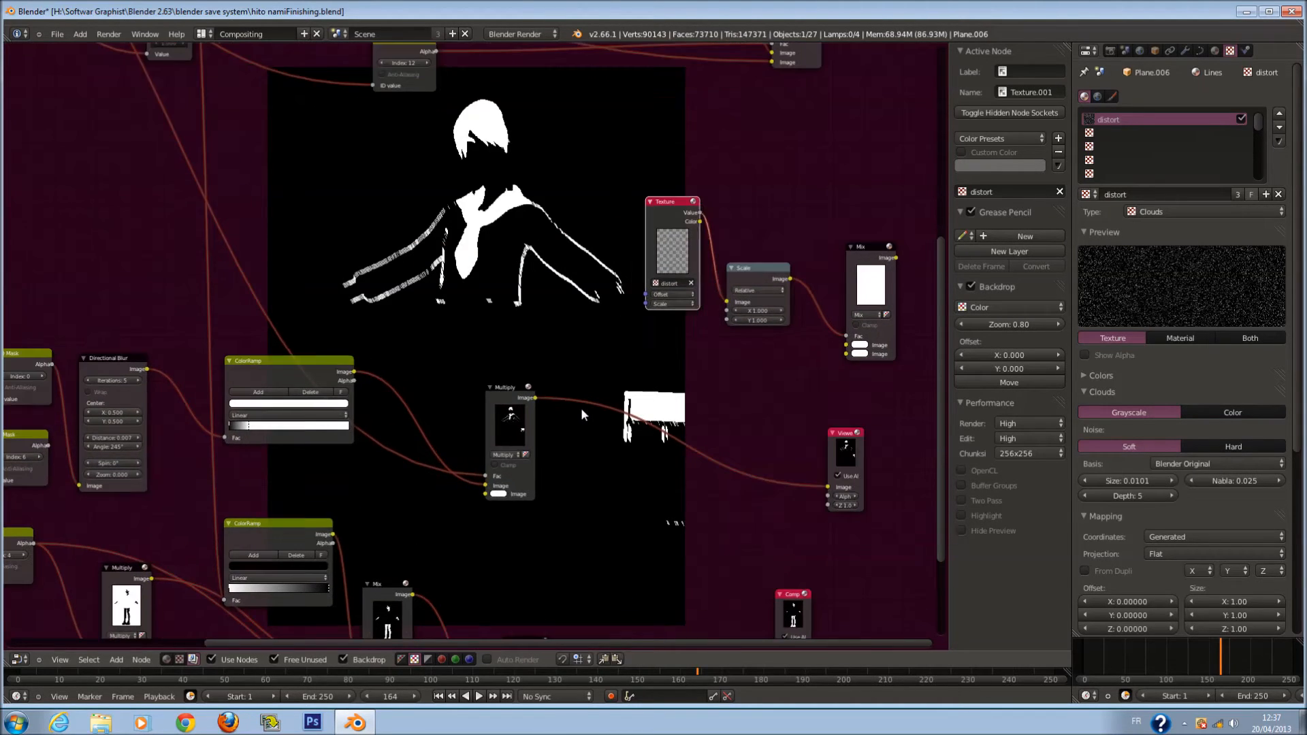
click(514, 386)
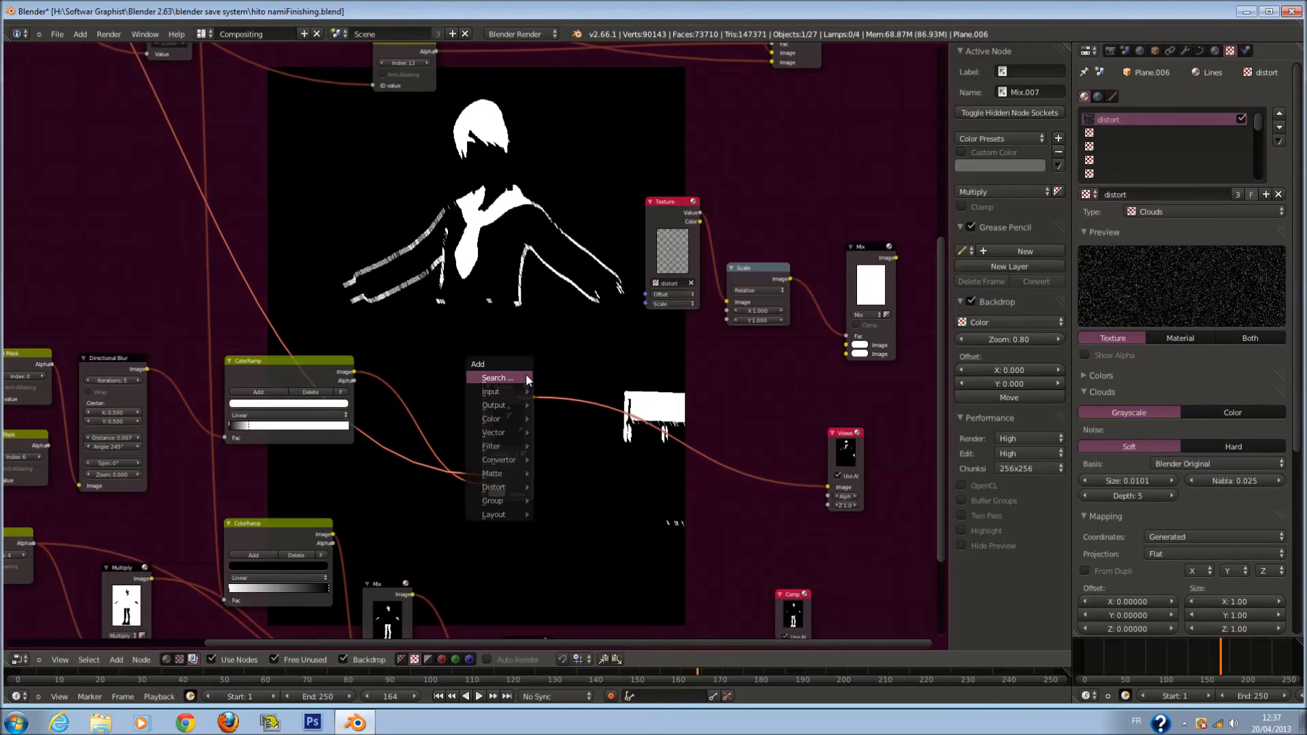
key(space)
text(tran)
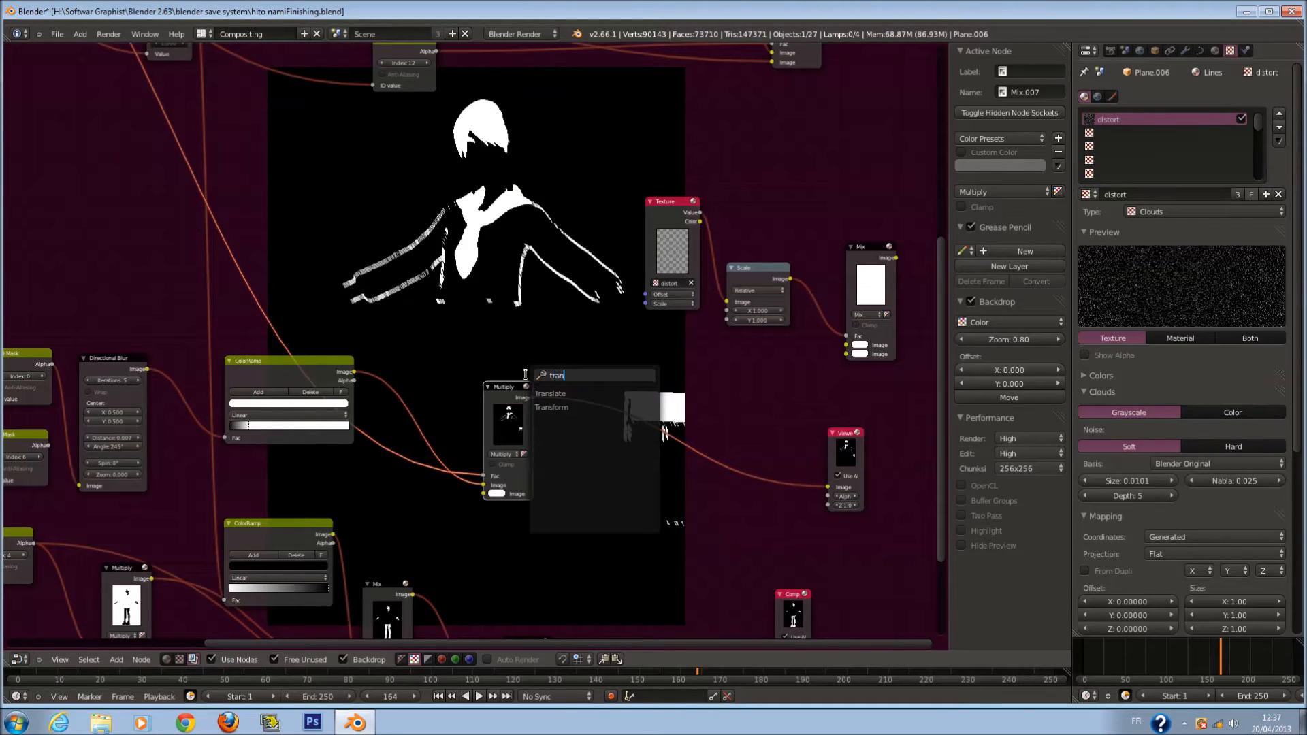
click(550, 393)
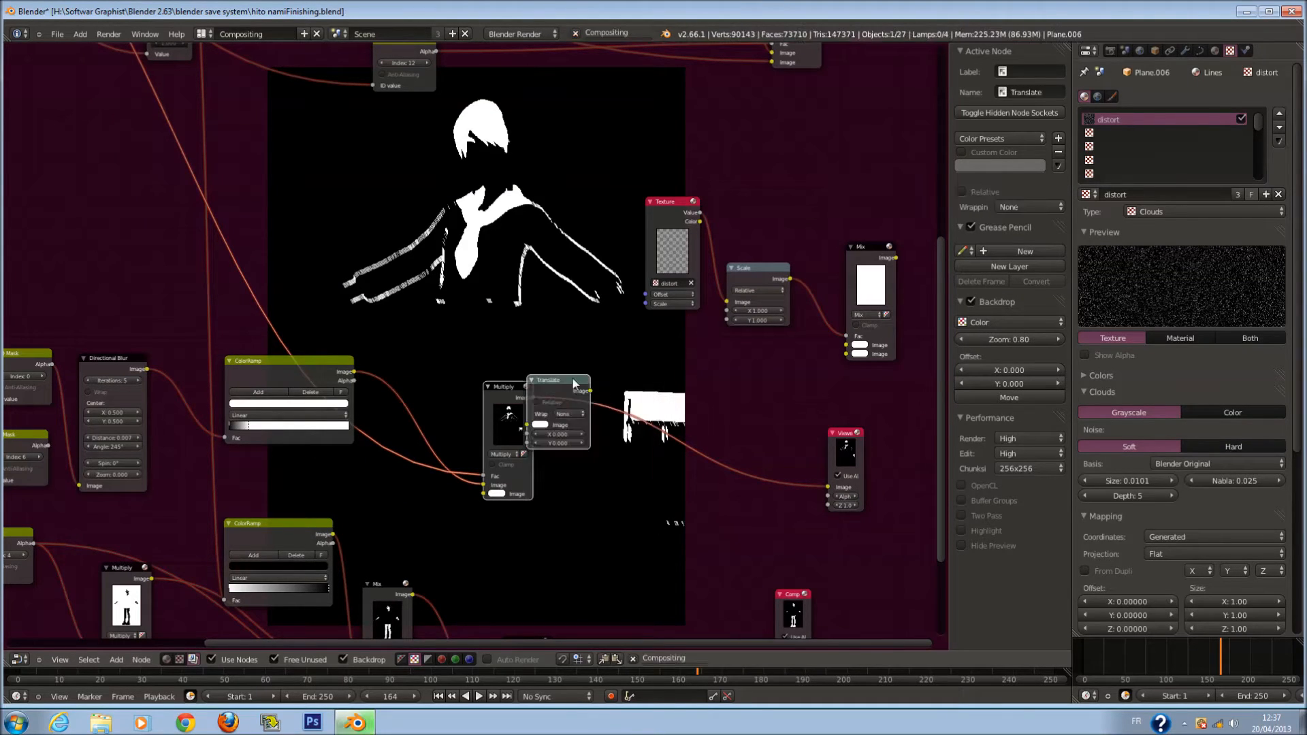
click(578, 222)
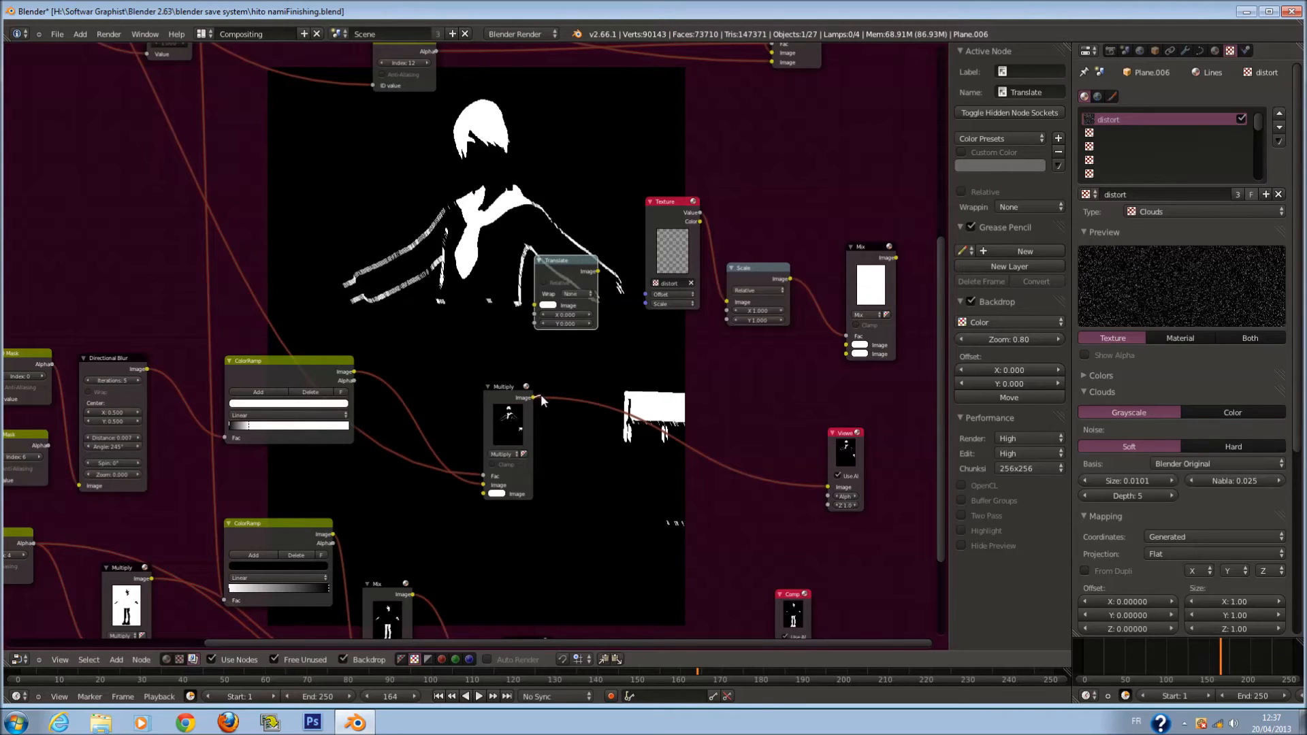
drag(534, 397, 584, 284)
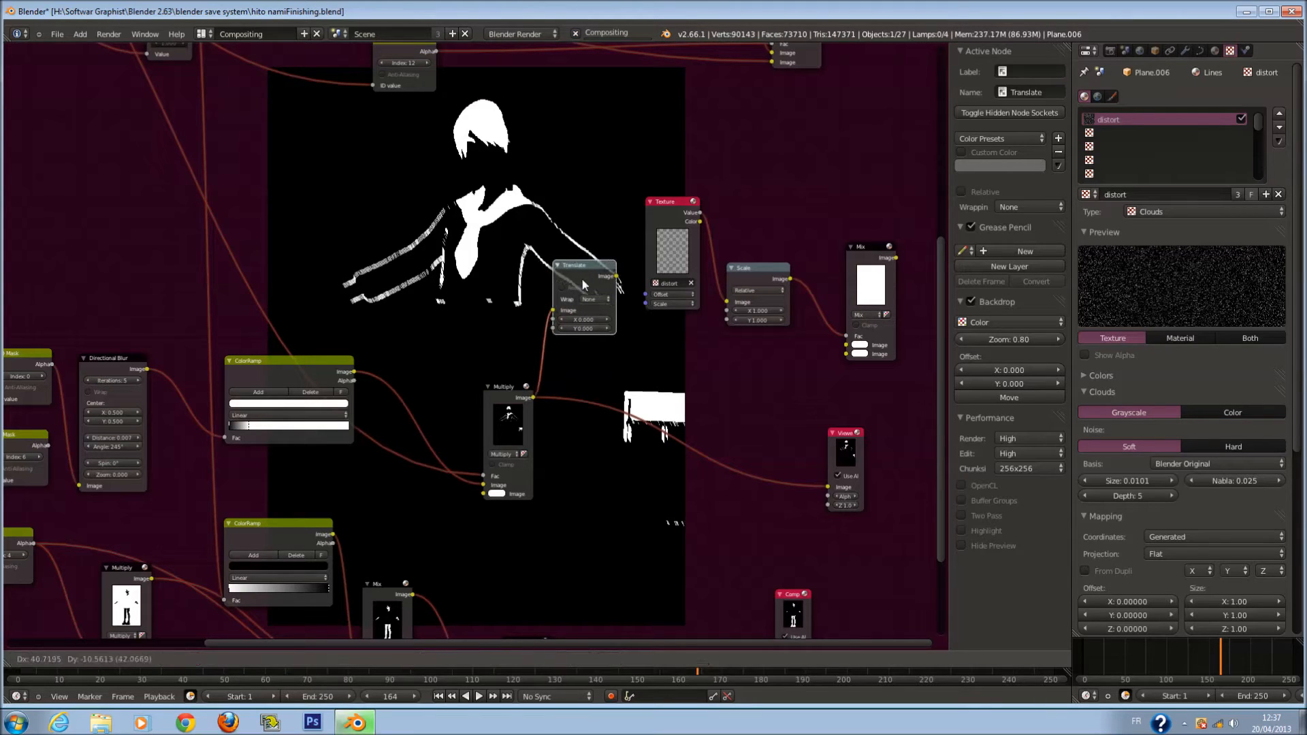
click(581, 278)
Set the Translate node's X and Y offsets to 1
click(586, 320)
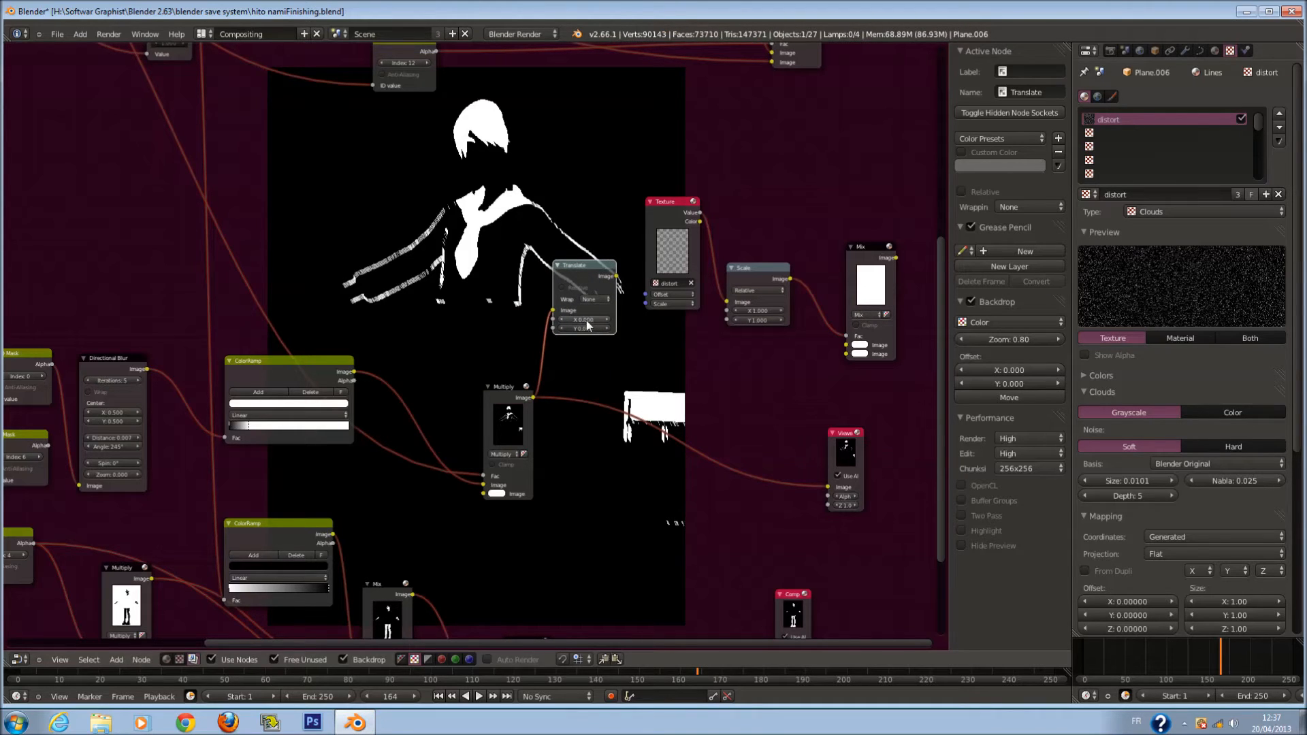
click(584, 320)
text(1)
key(Return)
click(580, 328)
text(1)
key(Return)
Spread out the Mix, Texture and Scale nodes and link the Translate's Image to the Mix's second Image input
middle_drag(607, 341, 545, 324)
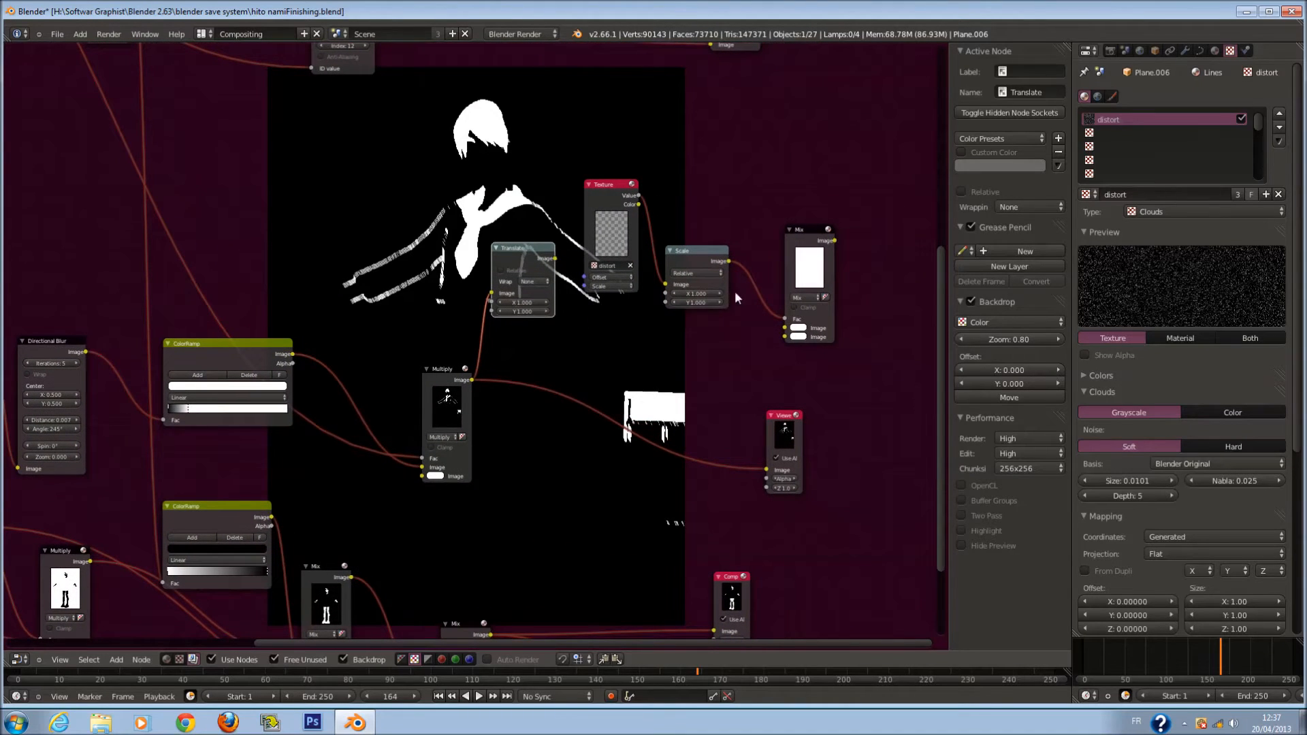
drag(813, 259, 833, 234)
drag(606, 196, 517, 124)
drag(687, 253, 633, 174)
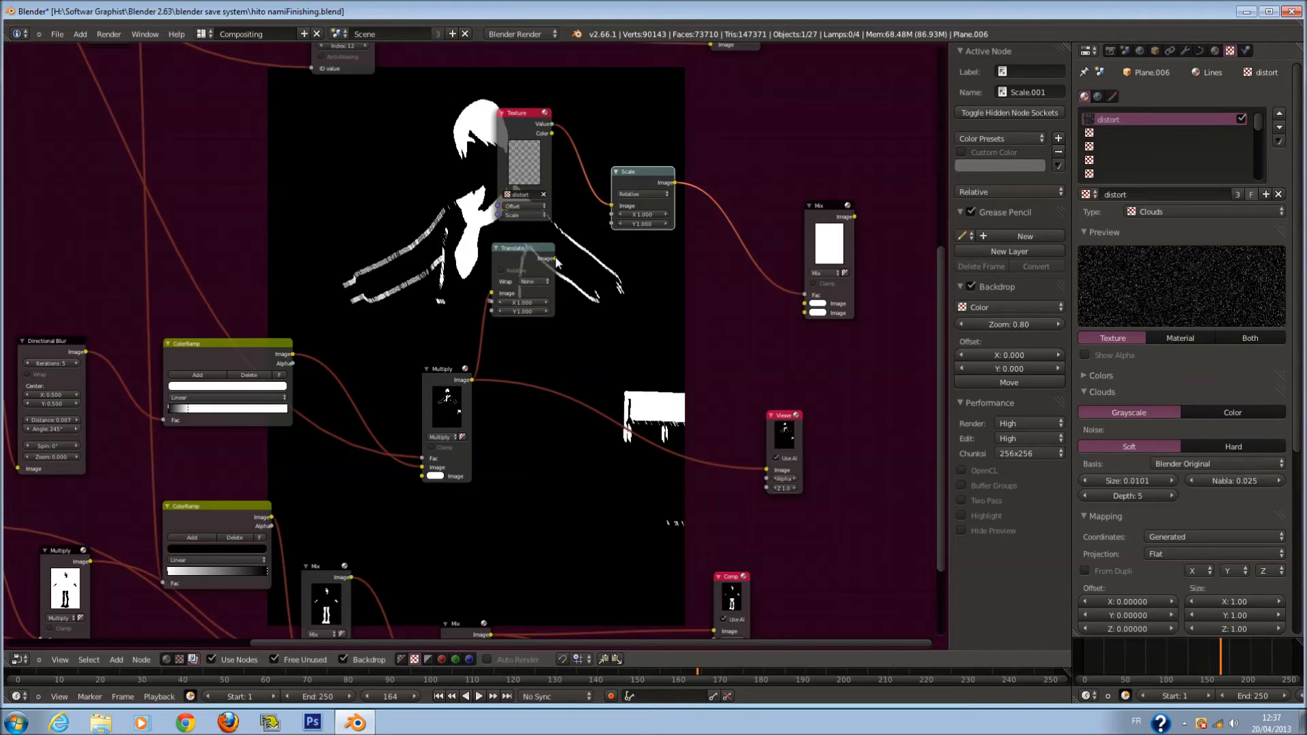
drag(554, 257, 802, 311)
Link the shirt branch's Multiply Image to the first Image input of the new Mix node
middle_drag(520, 561, 554, 431)
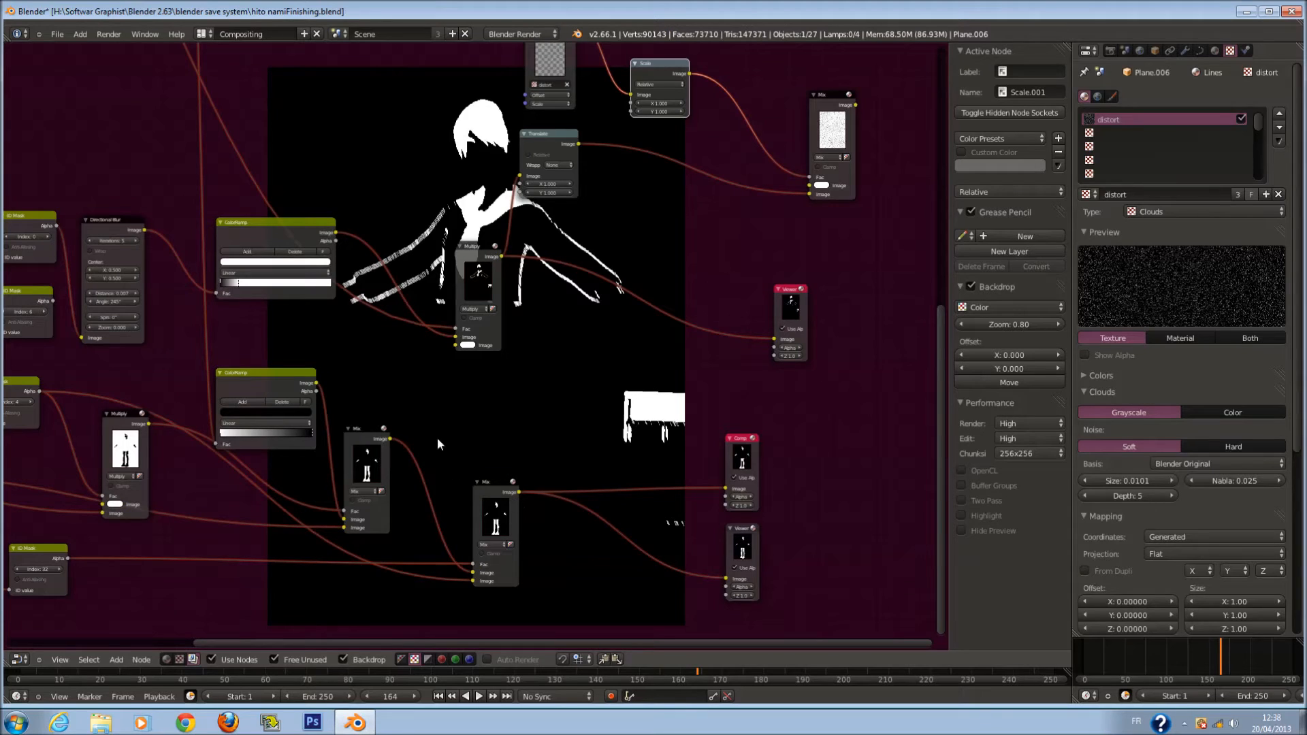
scroll(454, 260, up, 1)
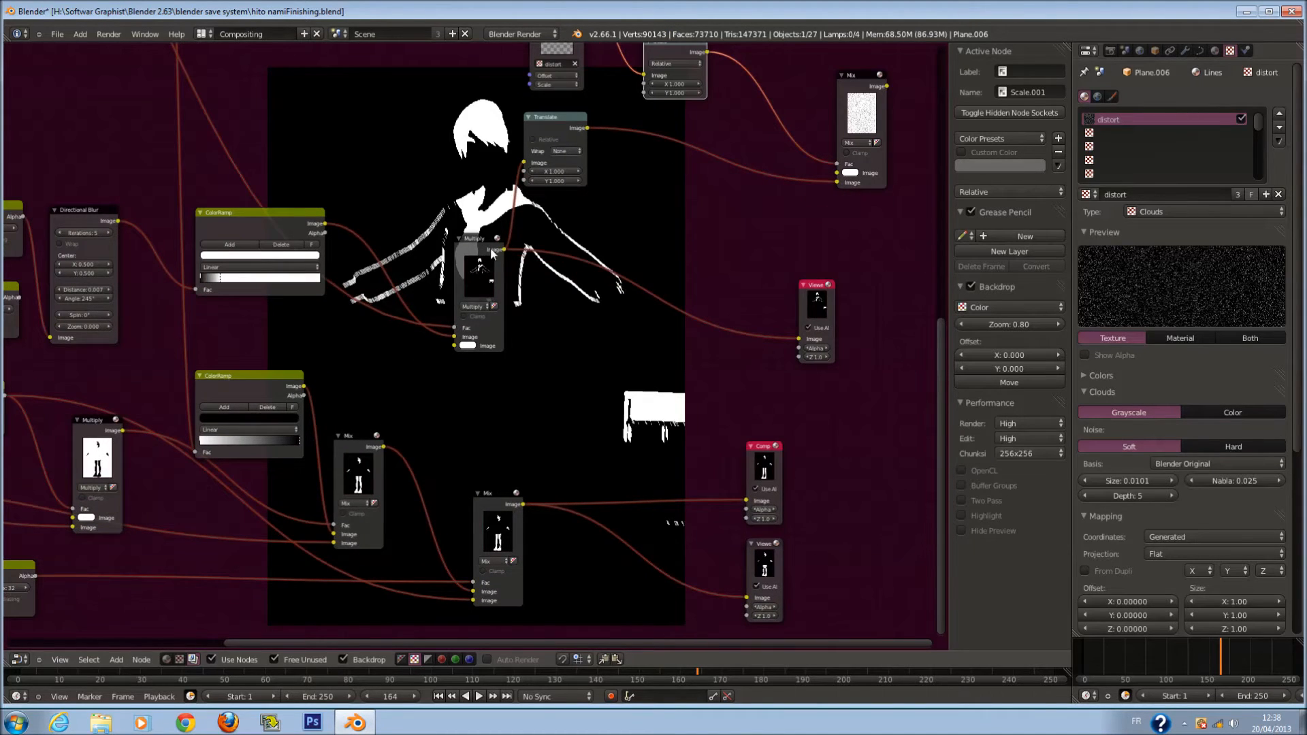
click(505, 247)
drag(507, 251, 836, 174)
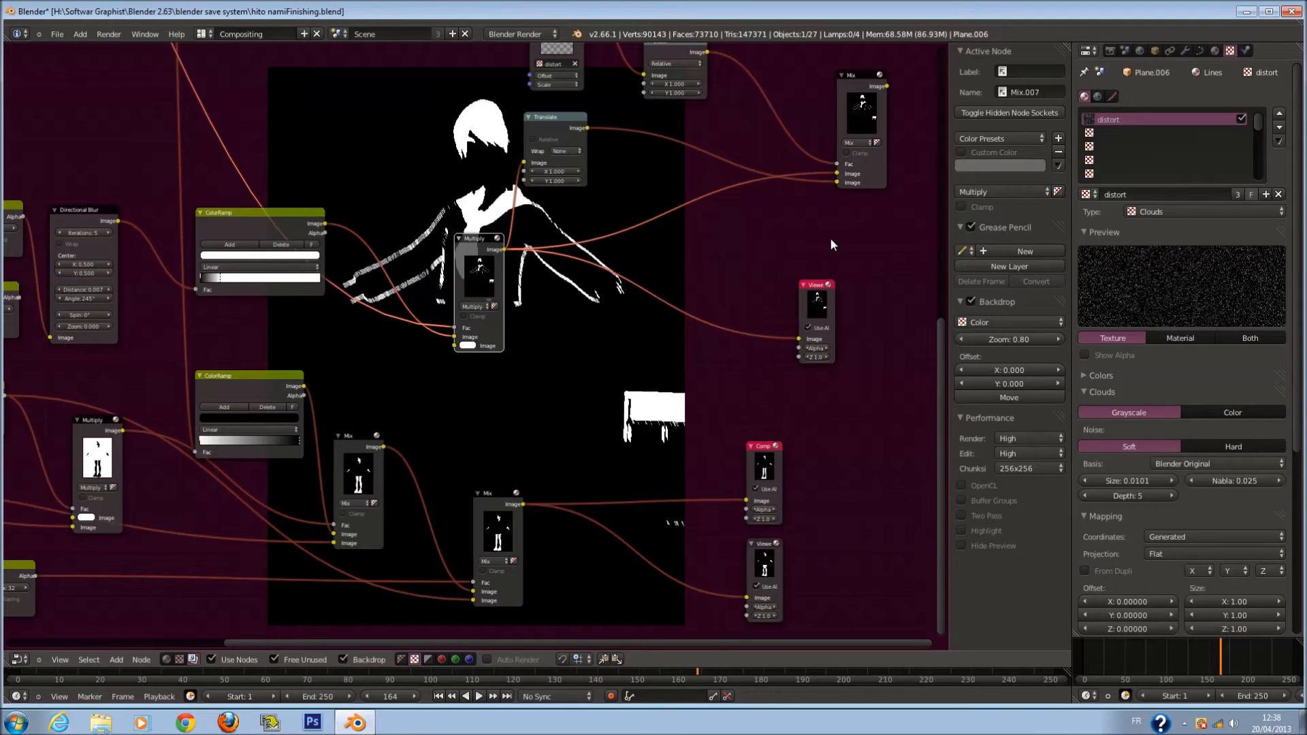
scroll(830, 238, down, 2)
key(a)
key(a)
key(a)
middle_drag(802, 236, 632, 357)
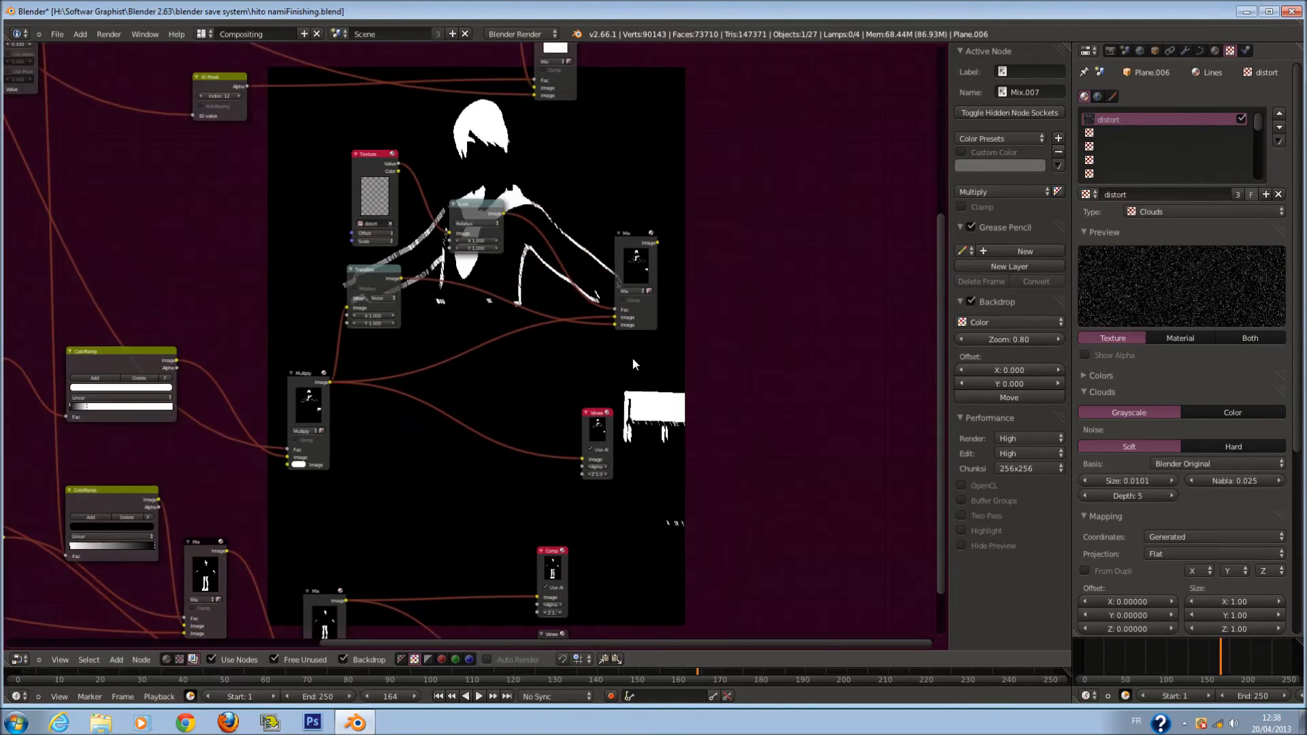
Move the shirt branch's Viewer beside the new Mix node, enlarge it and feed it the Mix's Image
scroll(616, 454, up, 1)
click(616, 448)
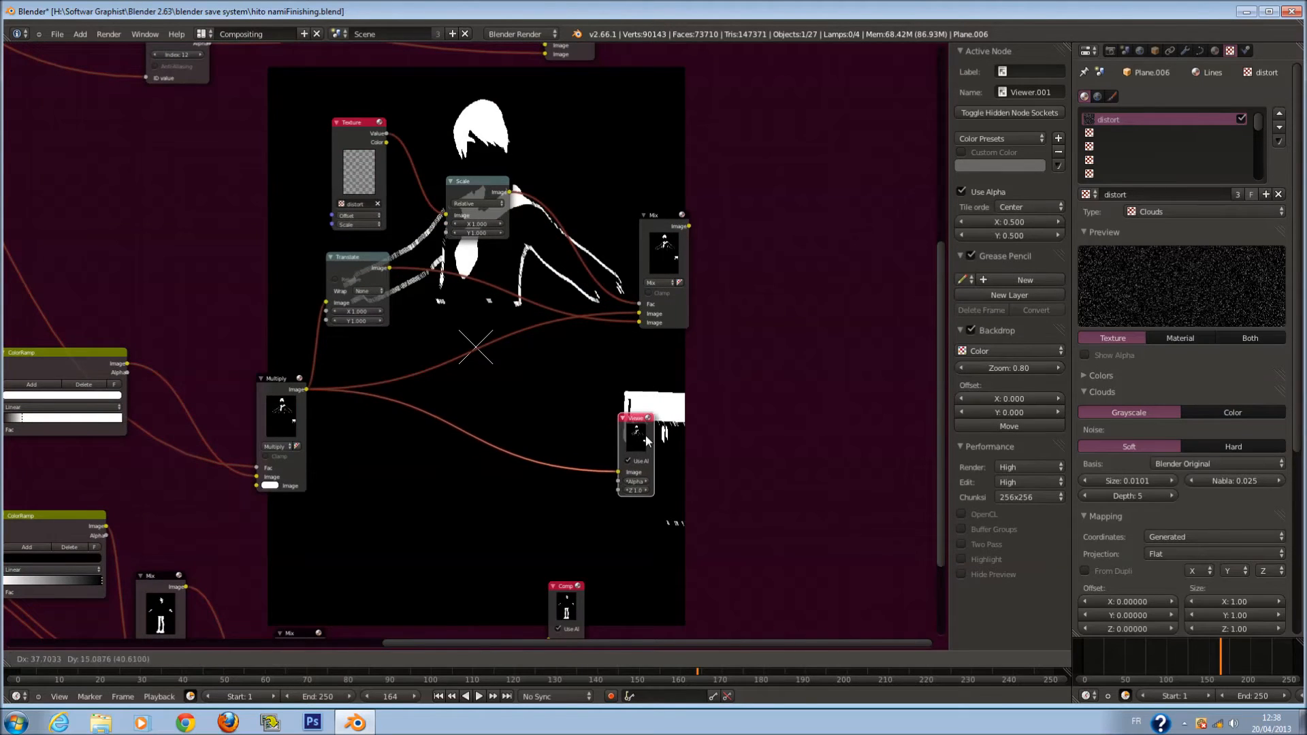
scroll(627, 476, down, 2)
middle_drag(610, 536, 575, 556)
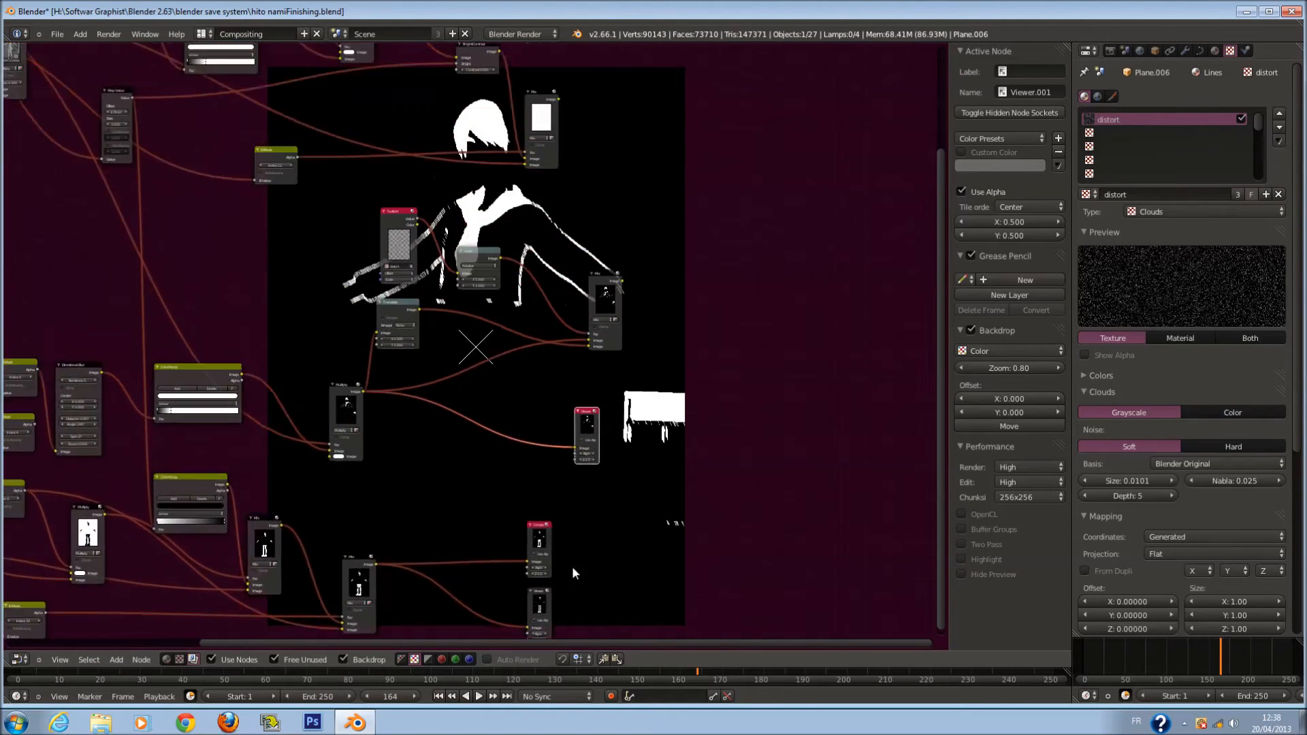
scroll(579, 549, up, 3)
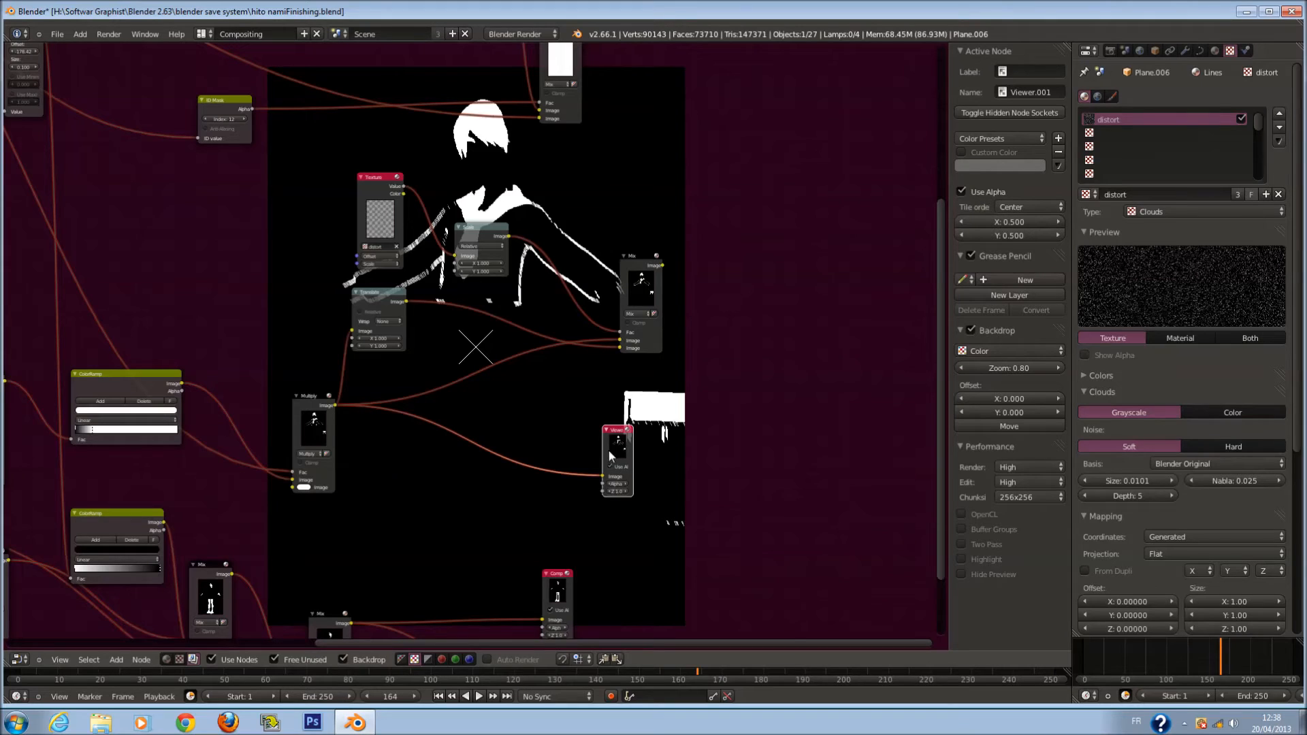
drag(602, 477, 792, 298)
mouse_move(659, 443)
mouse_down()
mouse_move(766, 283)
mouse_move(760, 271)
mouse_up()
mouse_move(659, 264)
mouse_down()
mouse_move(719, 344)
mouse_move(708, 349)
mouse_up()
scroll(584, 388, up, 2)
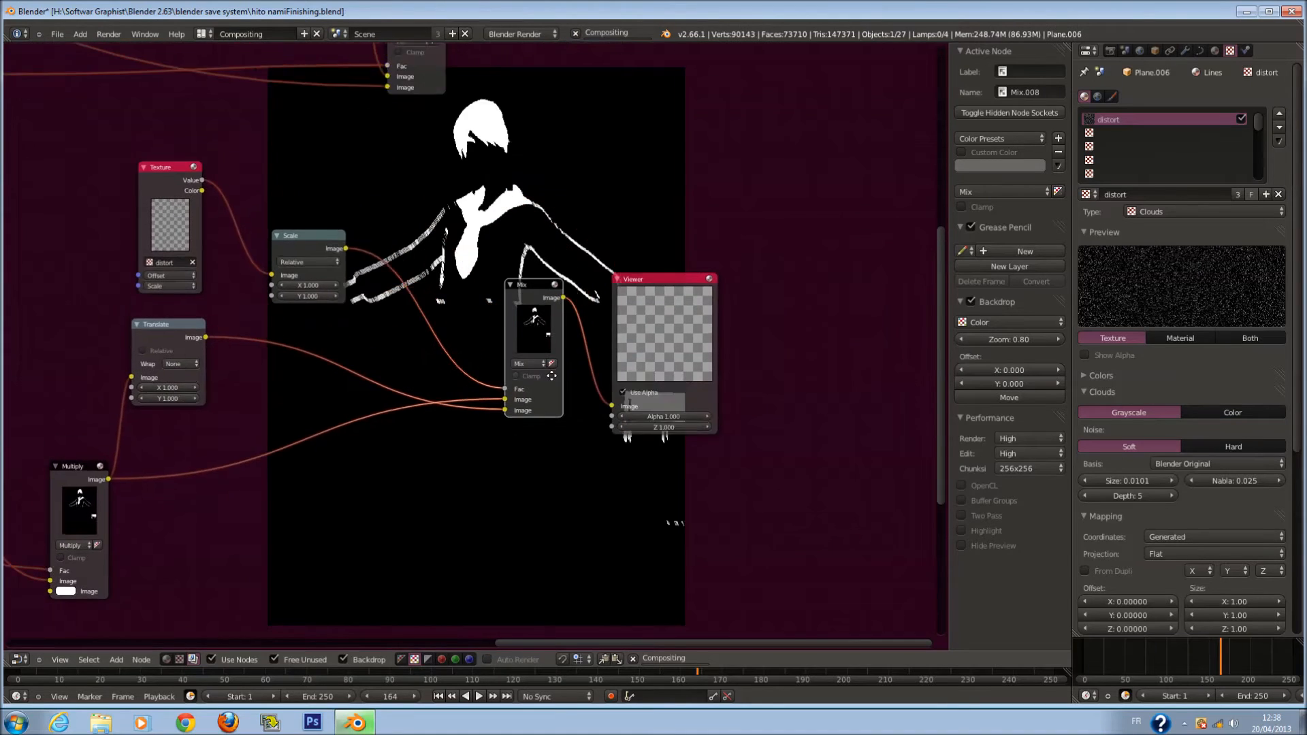
scroll(447, 308, down, 2)
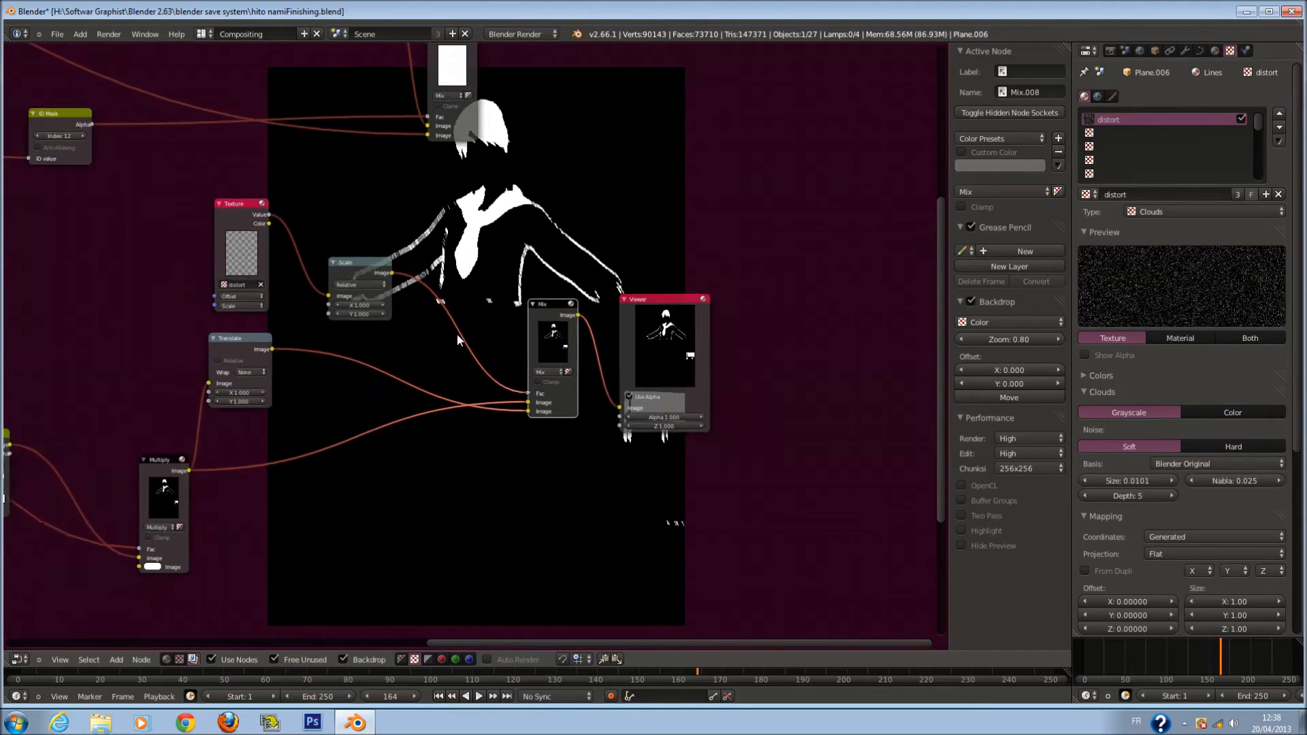
Rearrange the shirt branch's Multiply, Mix, Translate, Texture and Scale nodes into a compact layout above the skin branch
middle_drag(495, 337, 625, 305)
drag(313, 428, 218, 306)
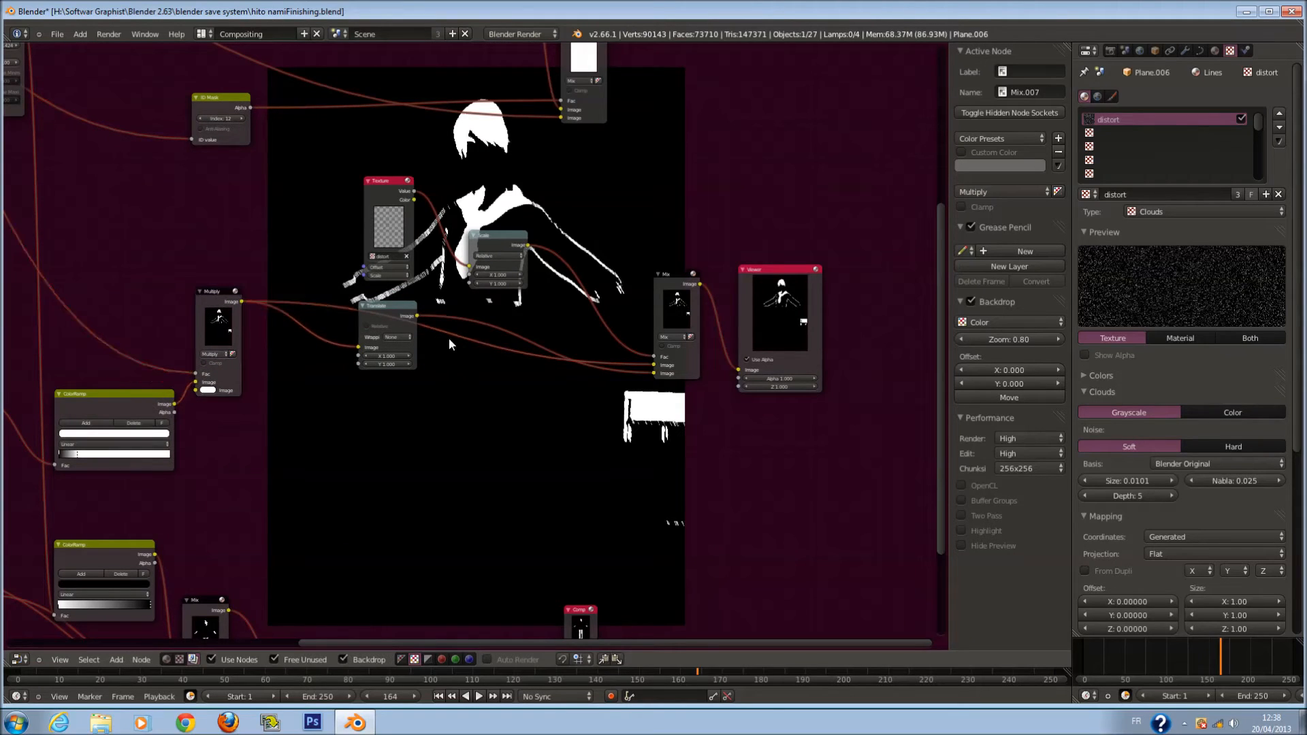
scroll(476, 344, down, 1)
key(a)
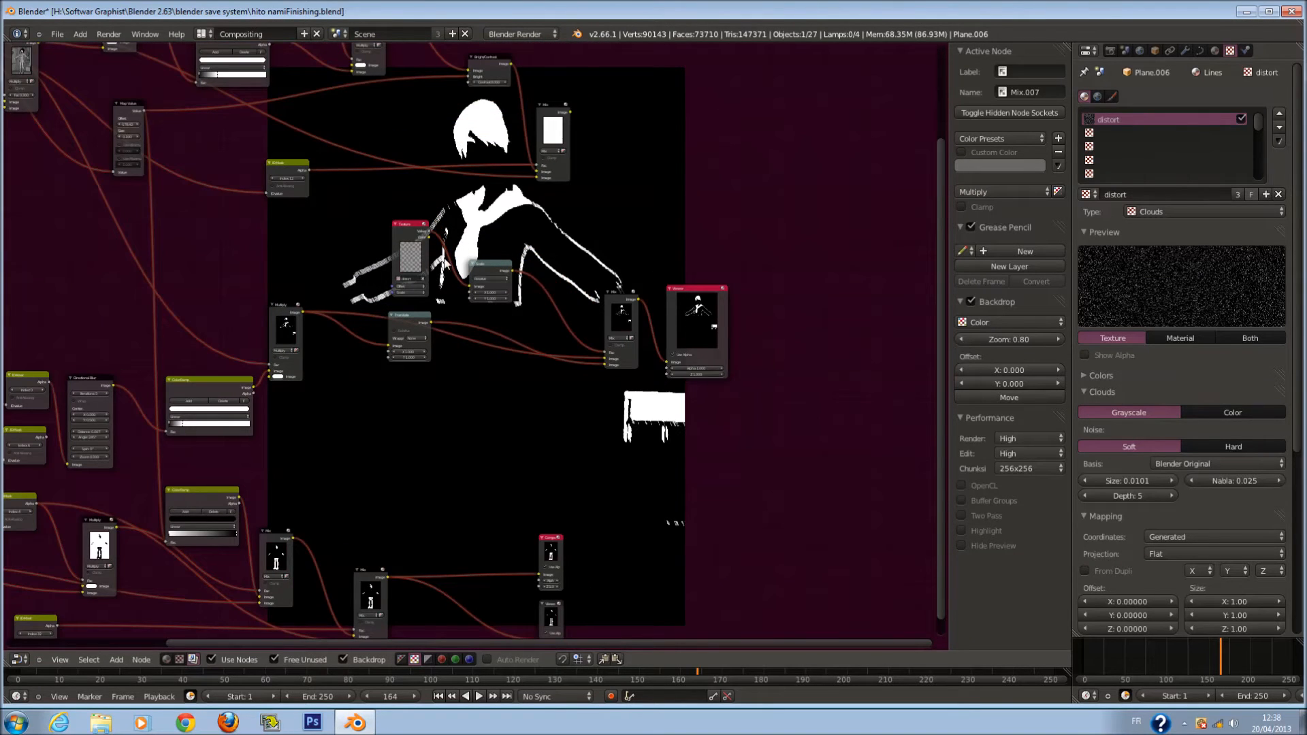
scroll(429, 242, down, 1)
drag(293, 322, 296, 456)
click(611, 331)
drag(611, 331, 552, 432)
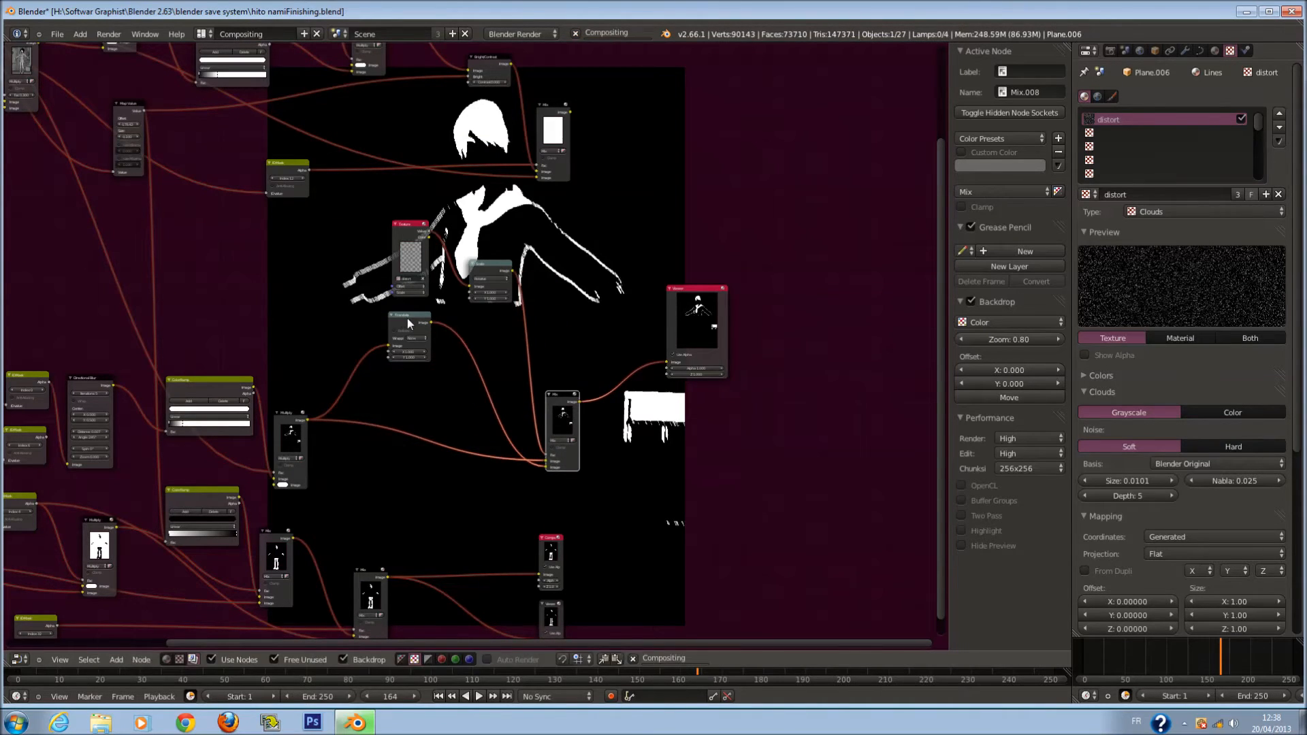
drag(407, 318, 418, 376)
drag(414, 255, 309, 276)
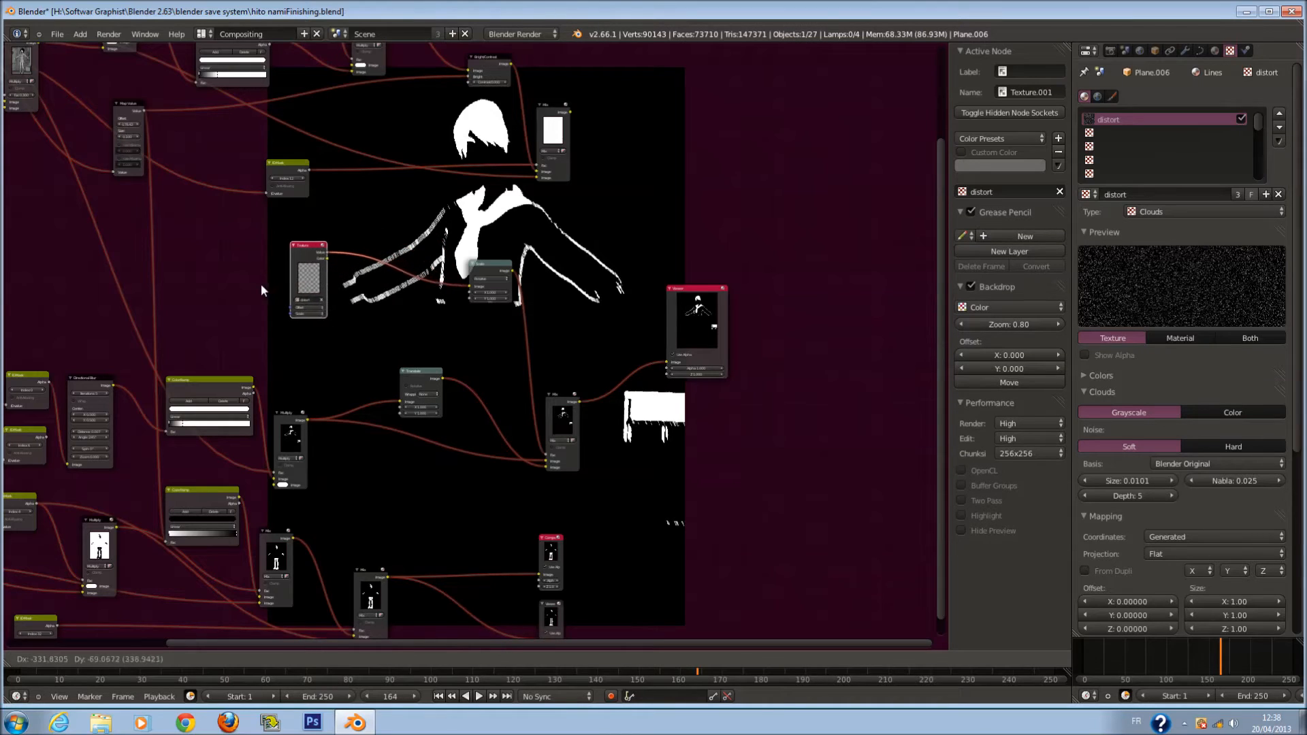
drag(482, 271, 437, 285)
Move the shirt branch's Viewer node down to sit below and beyond its Mix node
scroll(438, 337, down, 7)
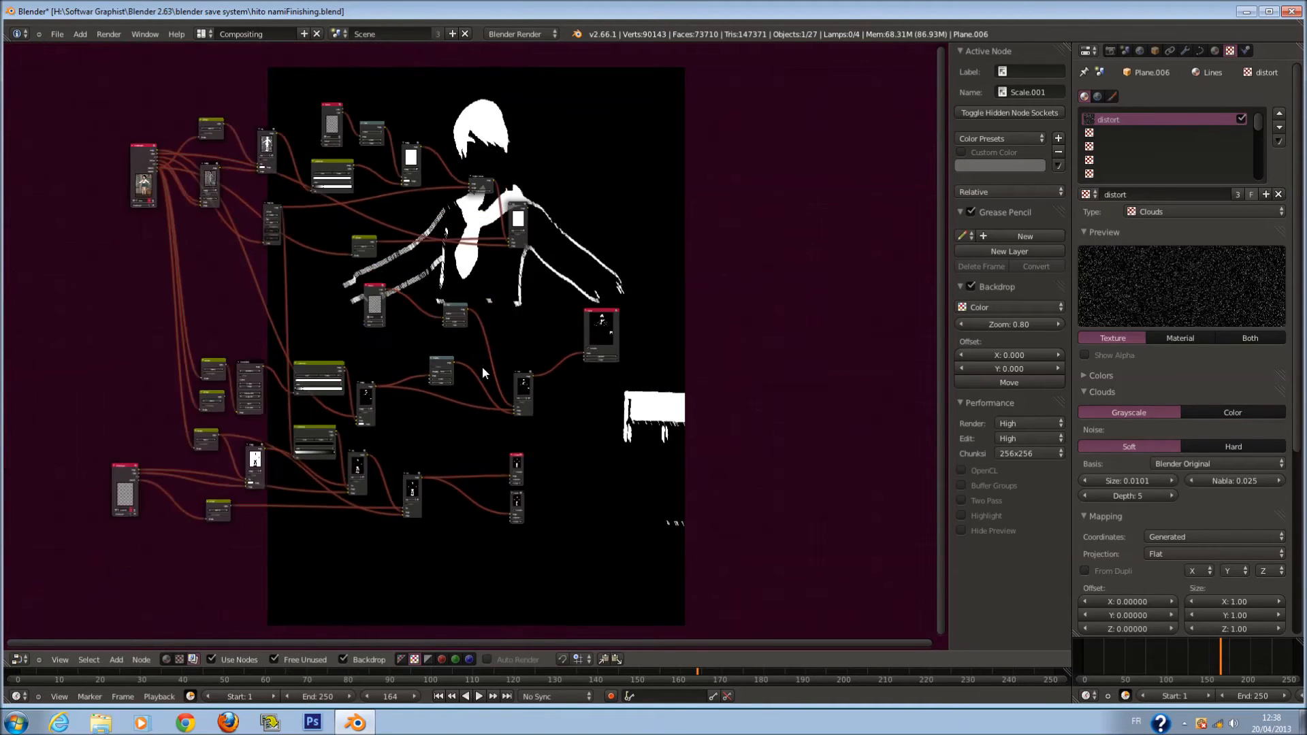
scroll(548, 361, up, 3)
middle_drag(515, 320, 611, 236)
scroll(286, 257, up, 3)
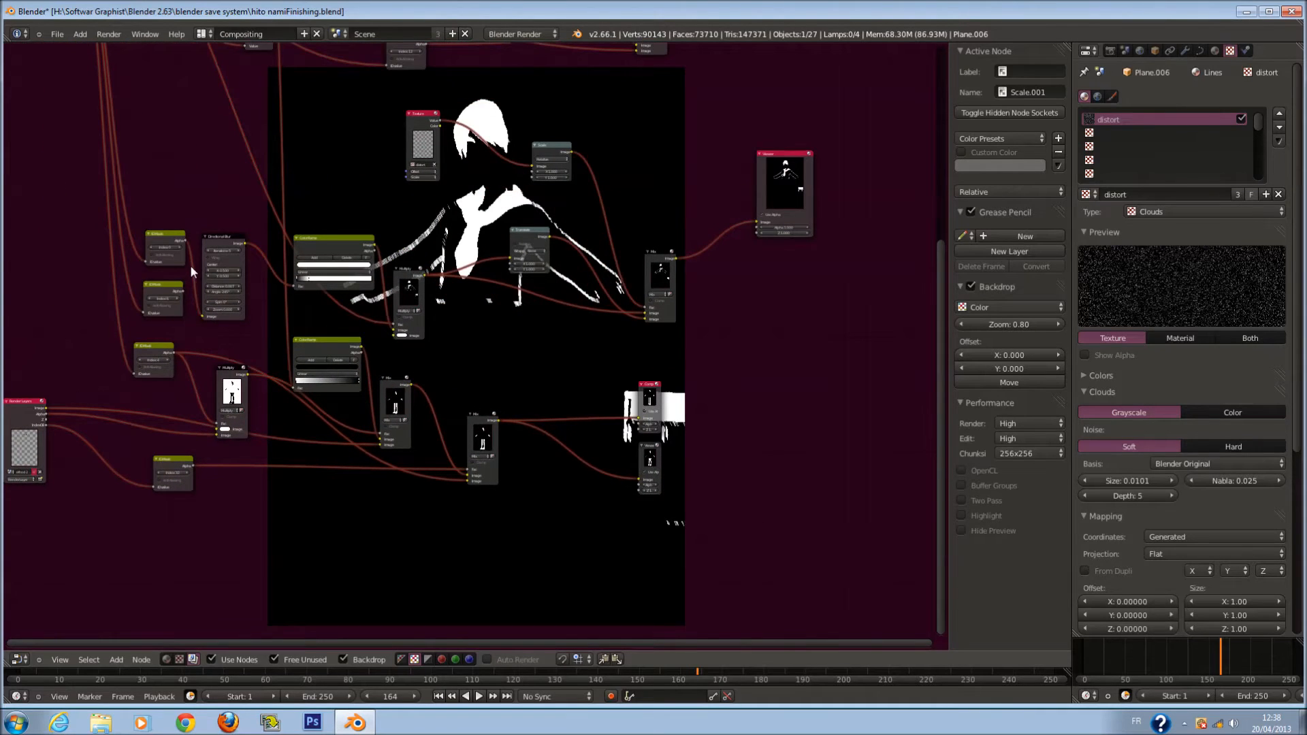
scroll(168, 300, up, 1)
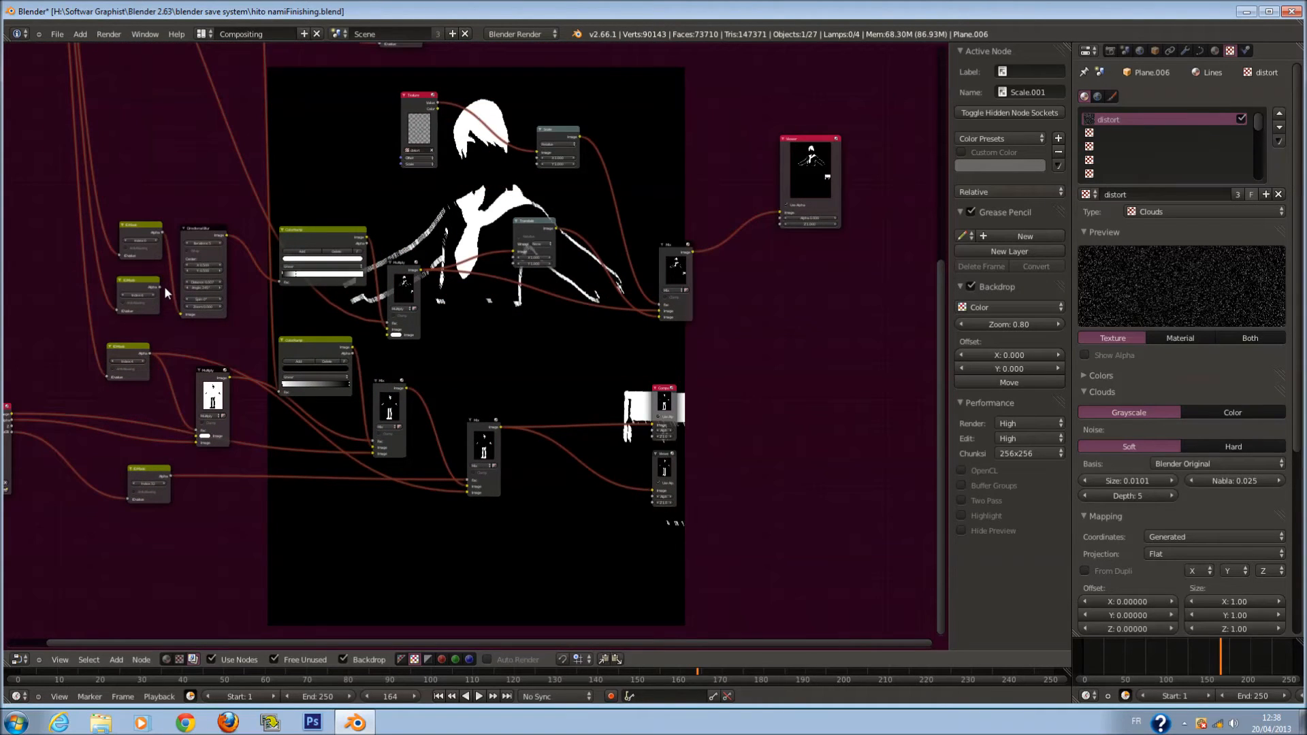
middle_drag(165, 288, 133, 291)
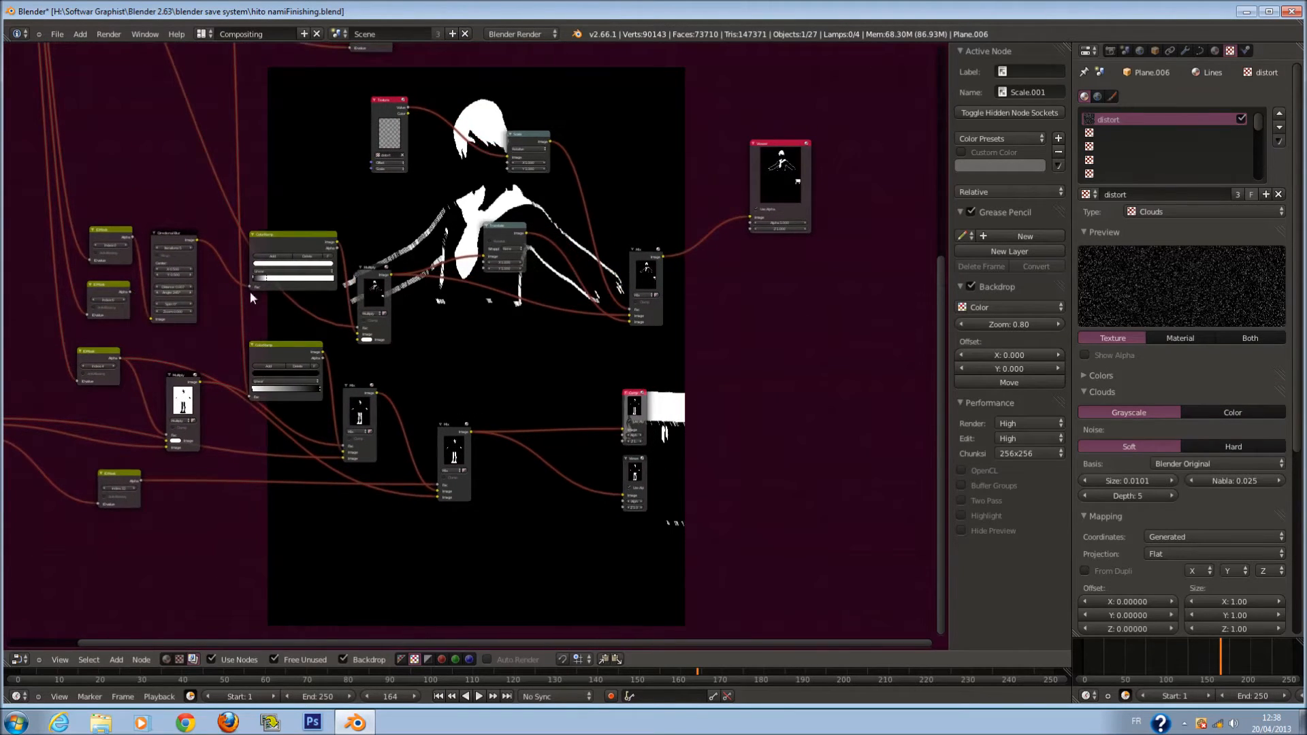
scroll(749, 185, up, 1)
drag(795, 177, 824, 385)
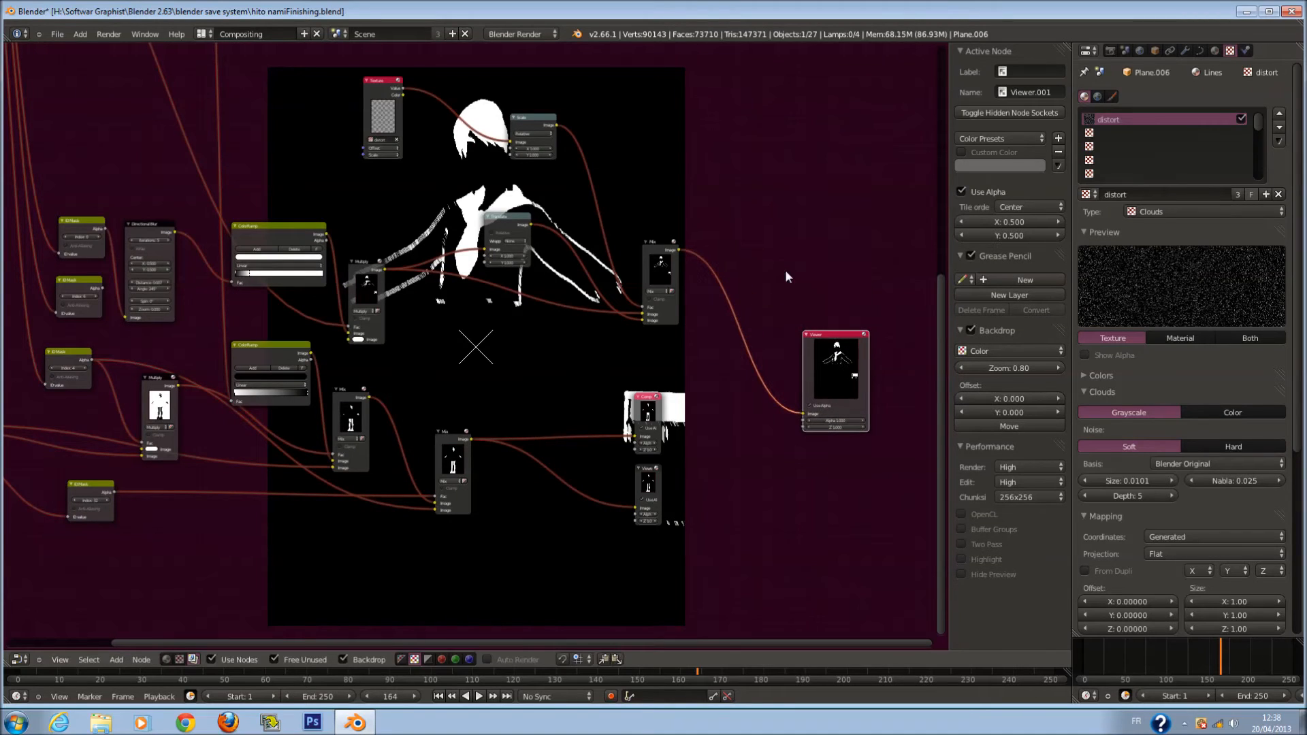
Duplicate the shirt branch's Directional Blur node and place the copy above the Viewer
click(151, 234)
key(shift+d)
click(760, 136)
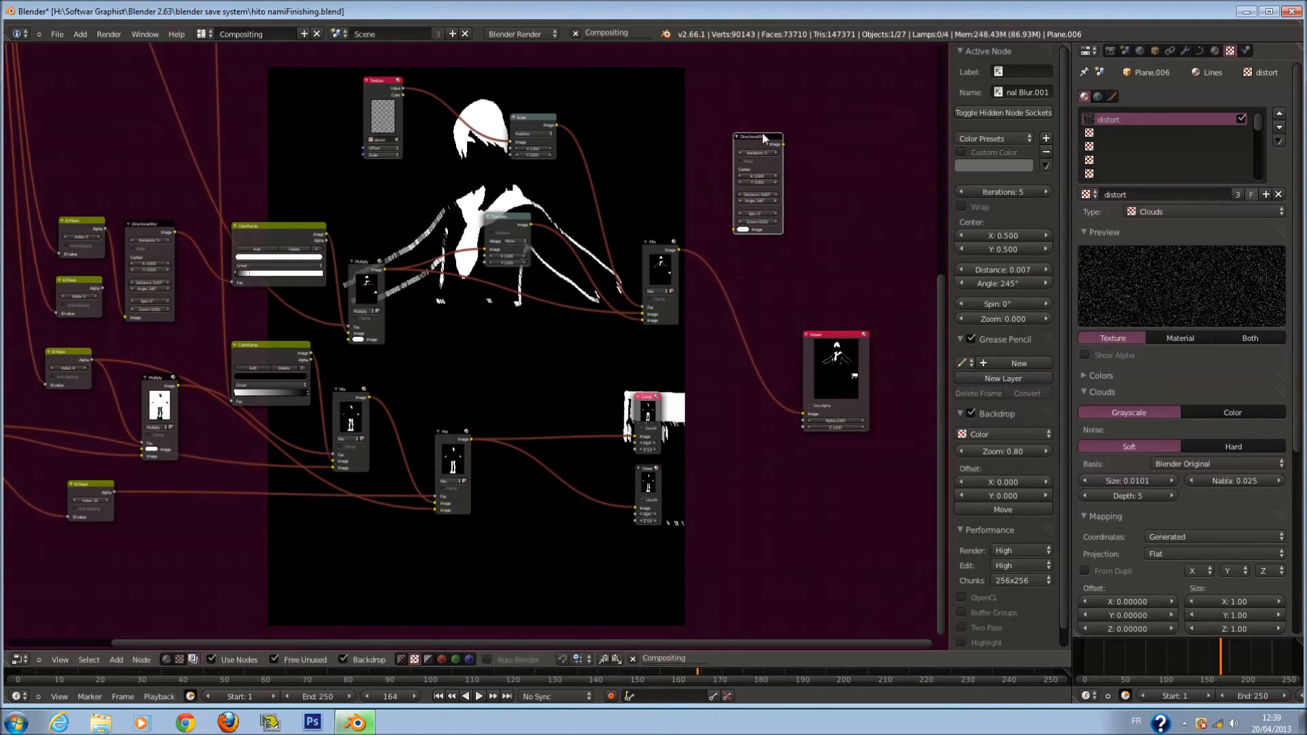
Set the duplicated Directional Blur's Distance to 0.010 and link the shirt branch's lower ID Mask Alpha to its Image input
scroll(815, 130, up, 4)
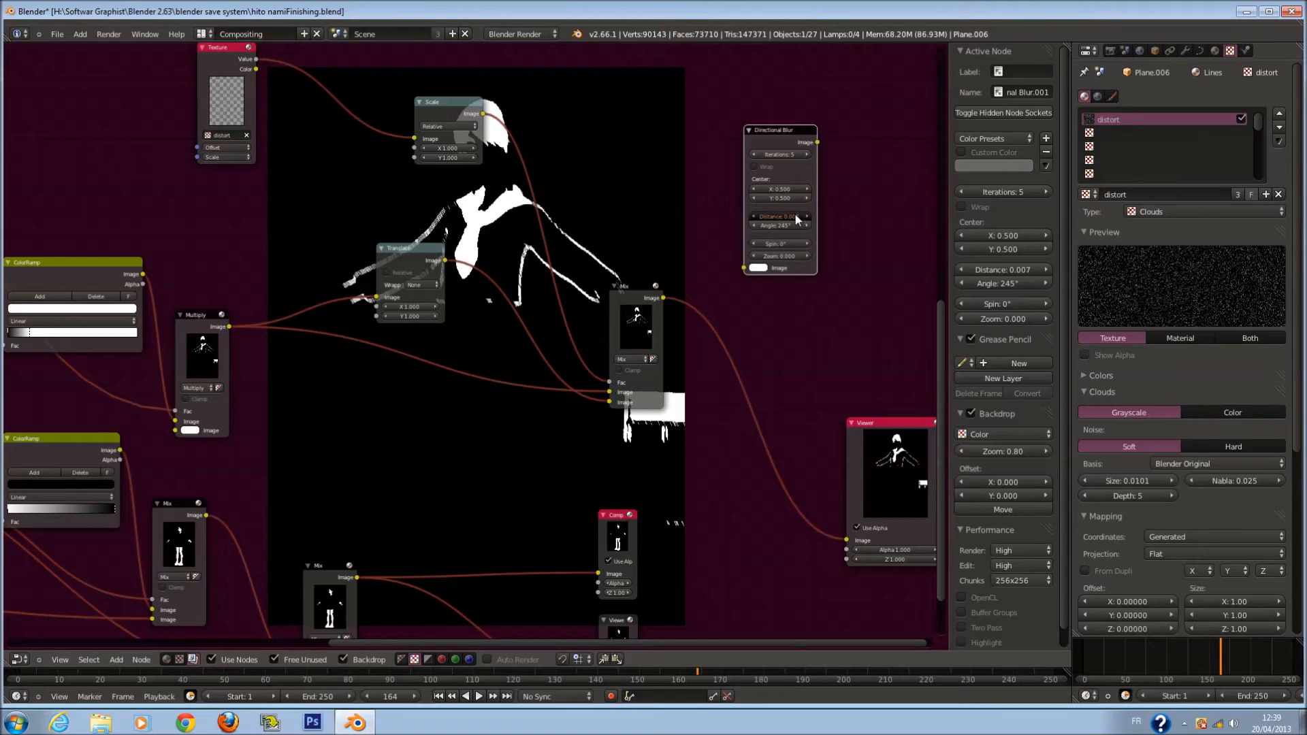
click(752, 217)
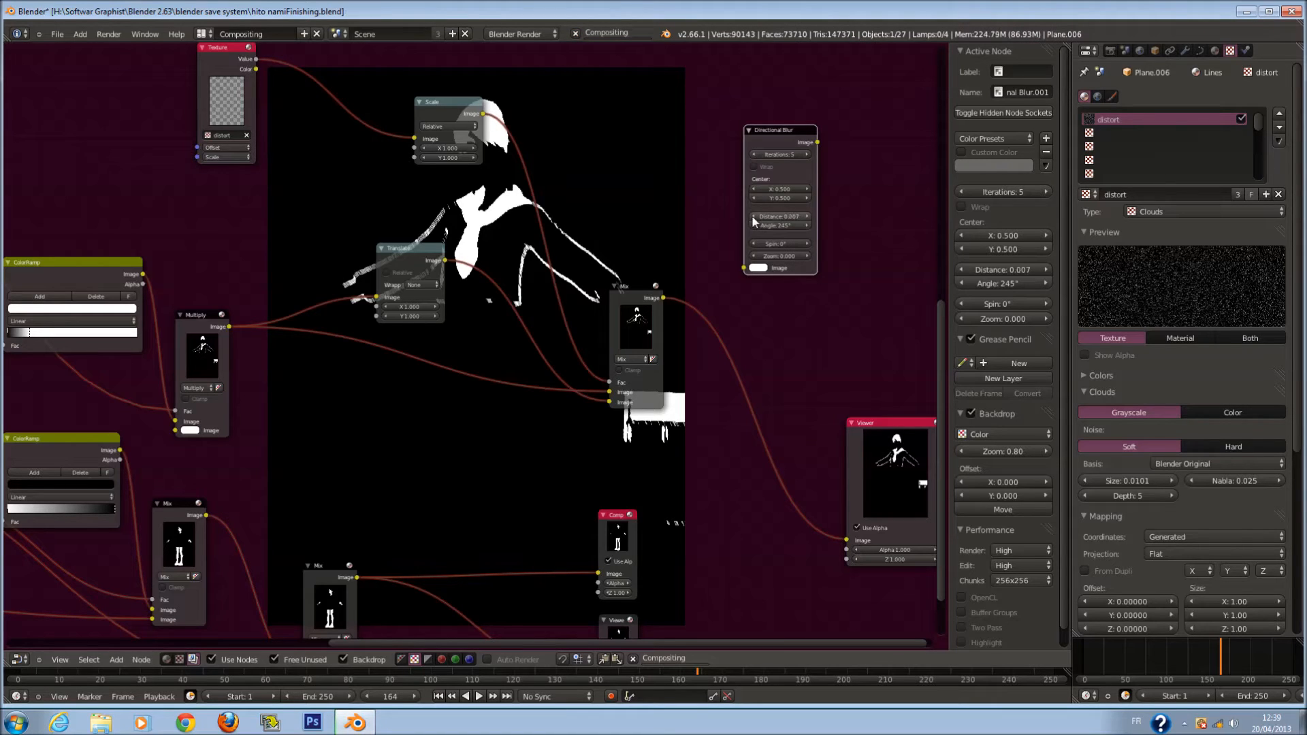
click(780, 217)
text(0.003)
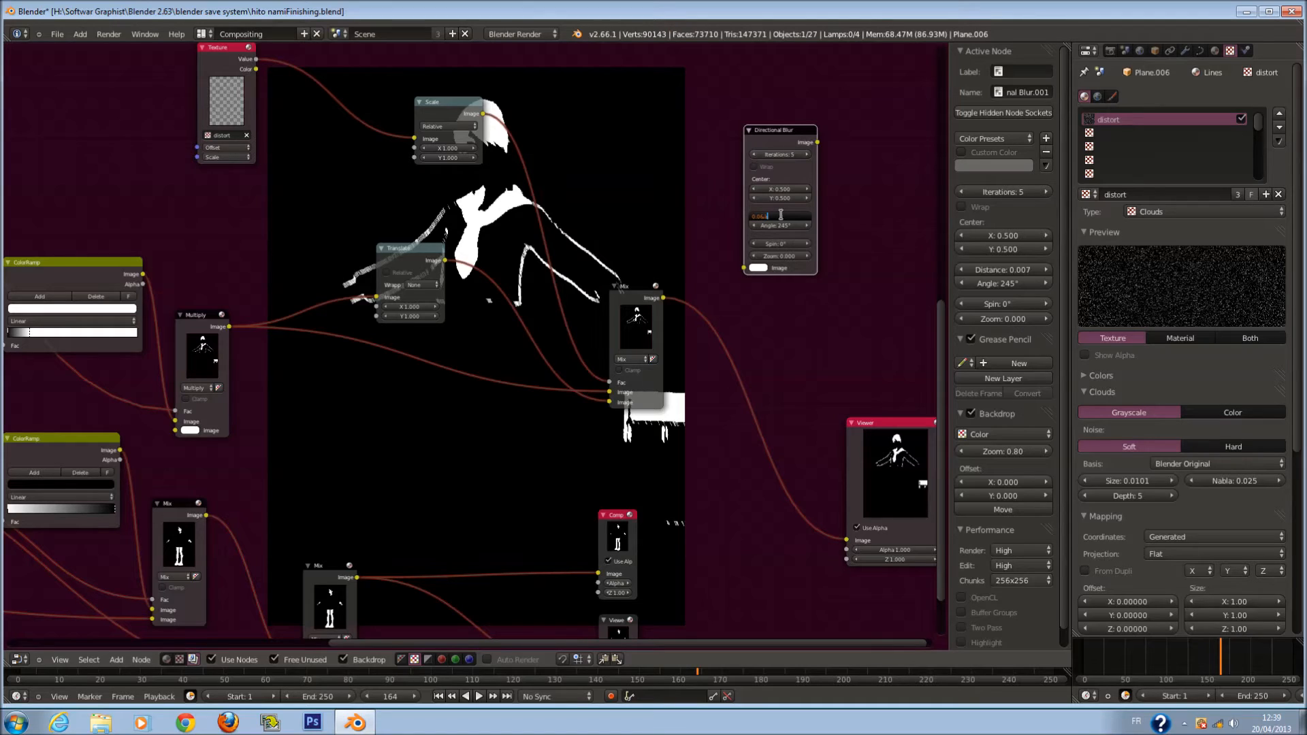
key(BackSpace)
key(BackSpace)
text(10)
key(Return)
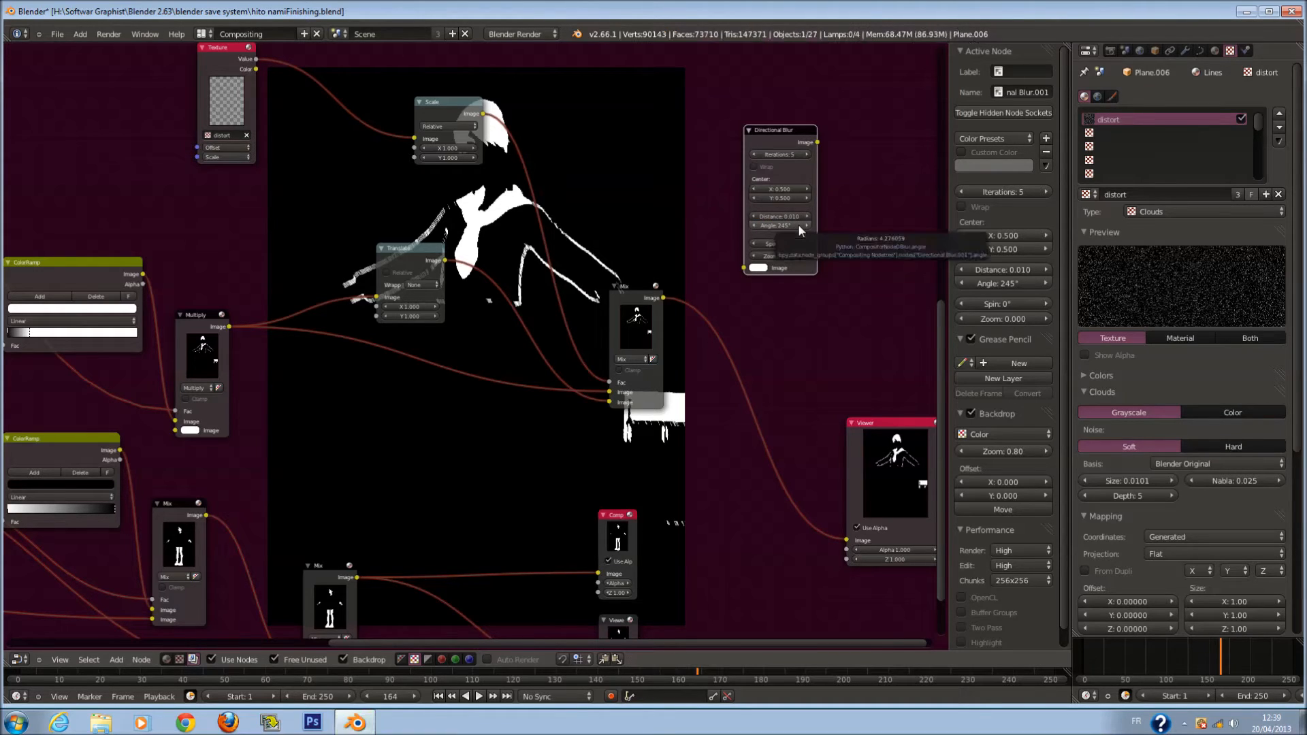
scroll(142, 292, down, 3)
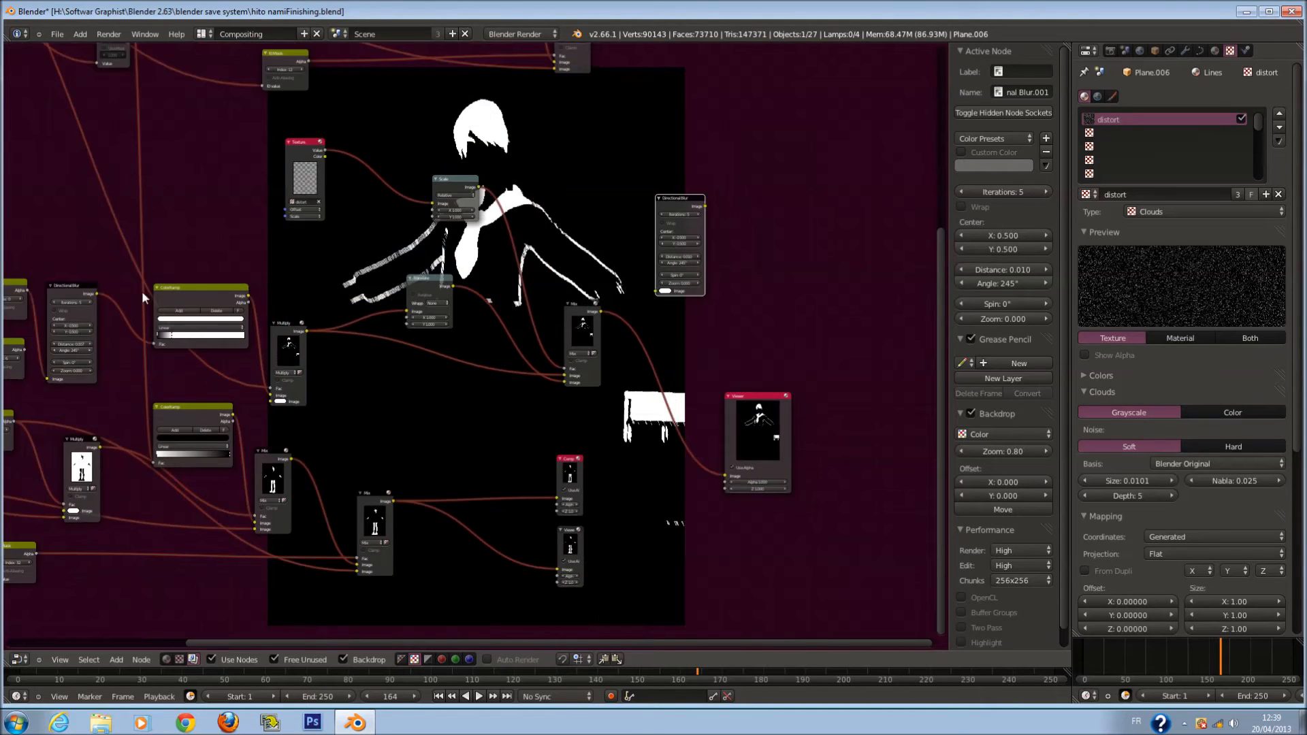
drag(117, 347, 618, 300)
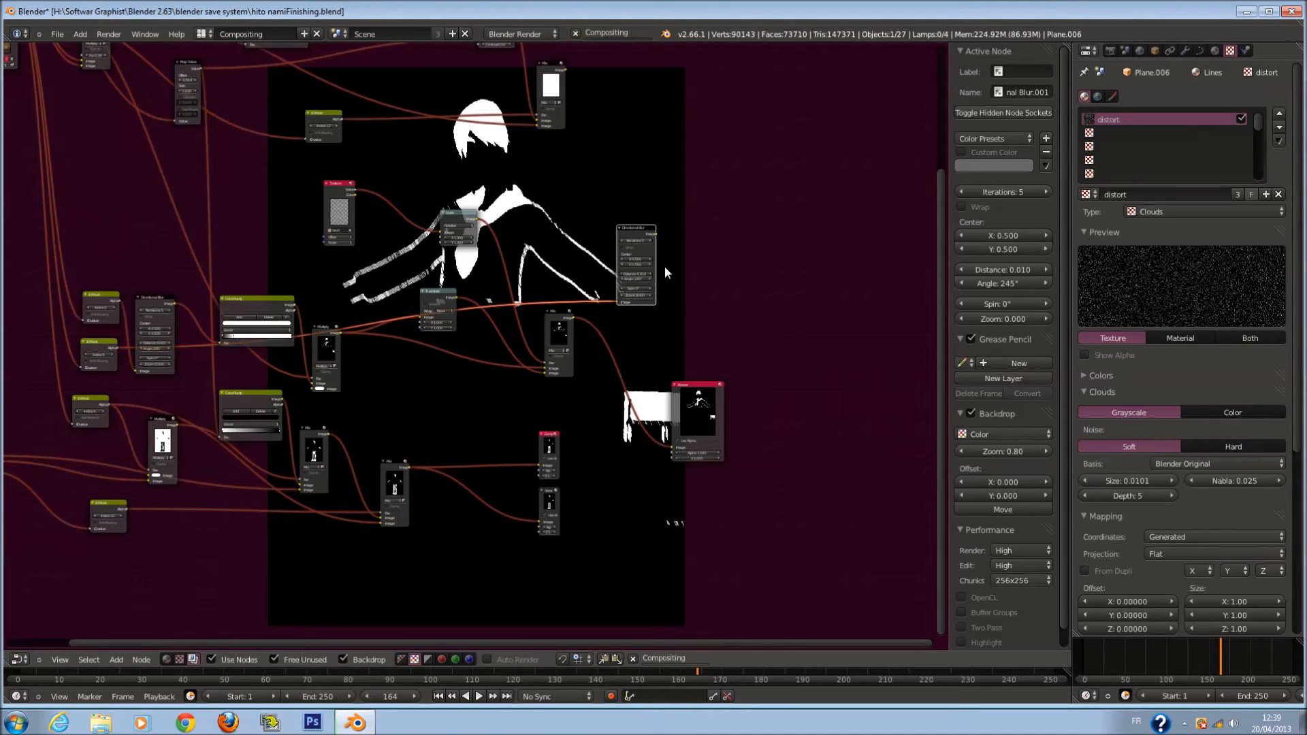
Add an Invert node just above the duplicated Directional Blur
scroll(665, 267, up, 3)
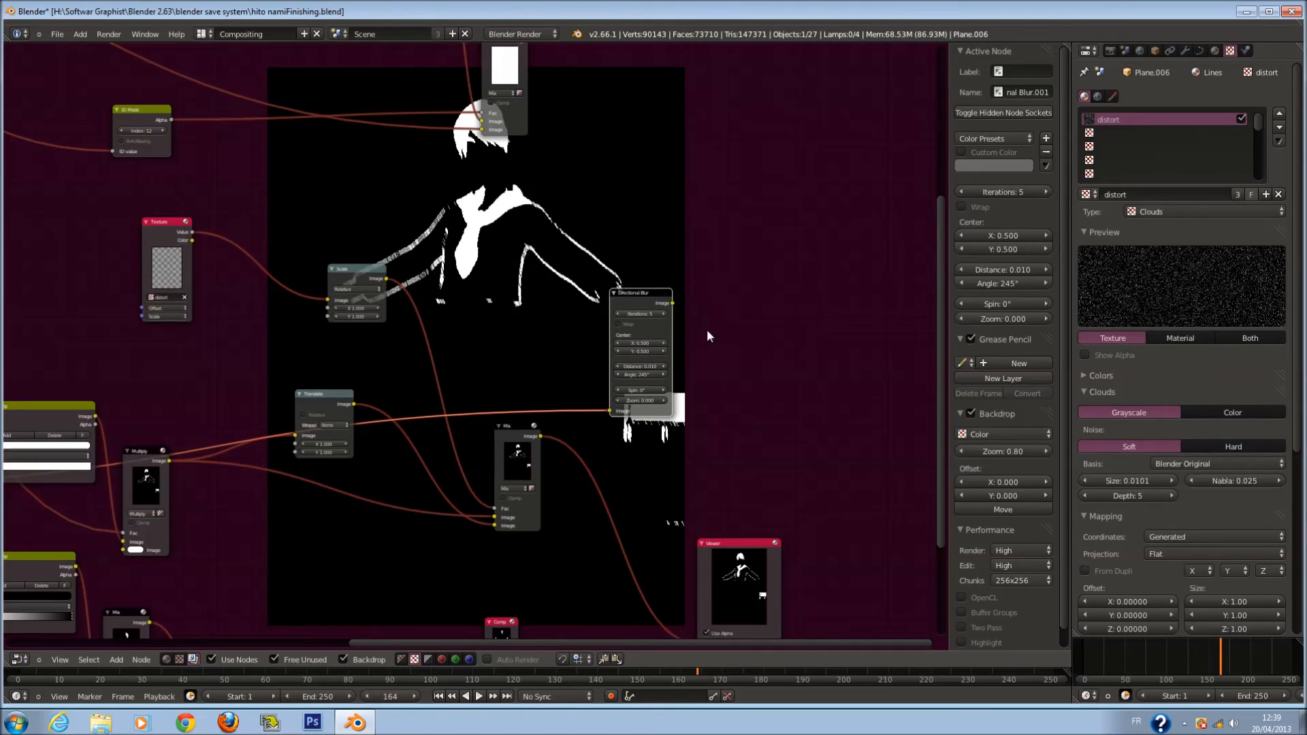
key(shift+a)
scroll(621, 289, up, 2)
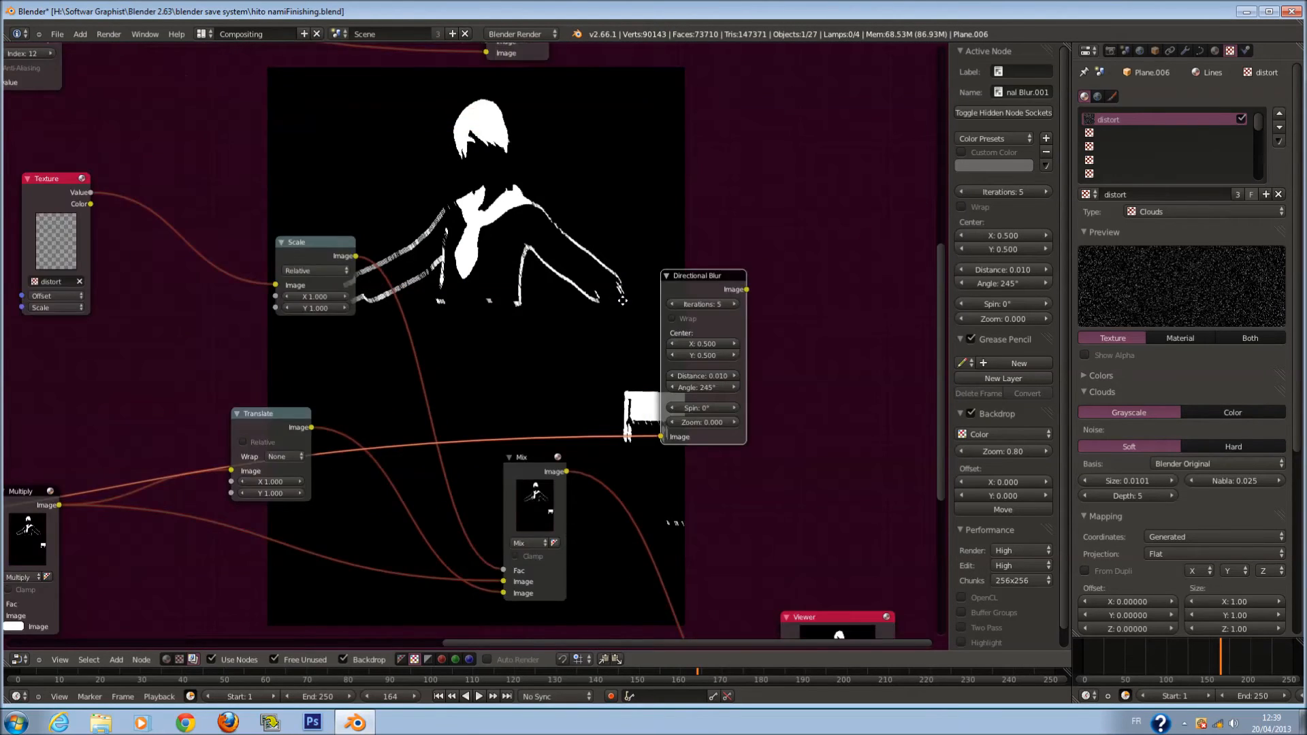
key(shift+a)
click(586, 358)
text(Translate)
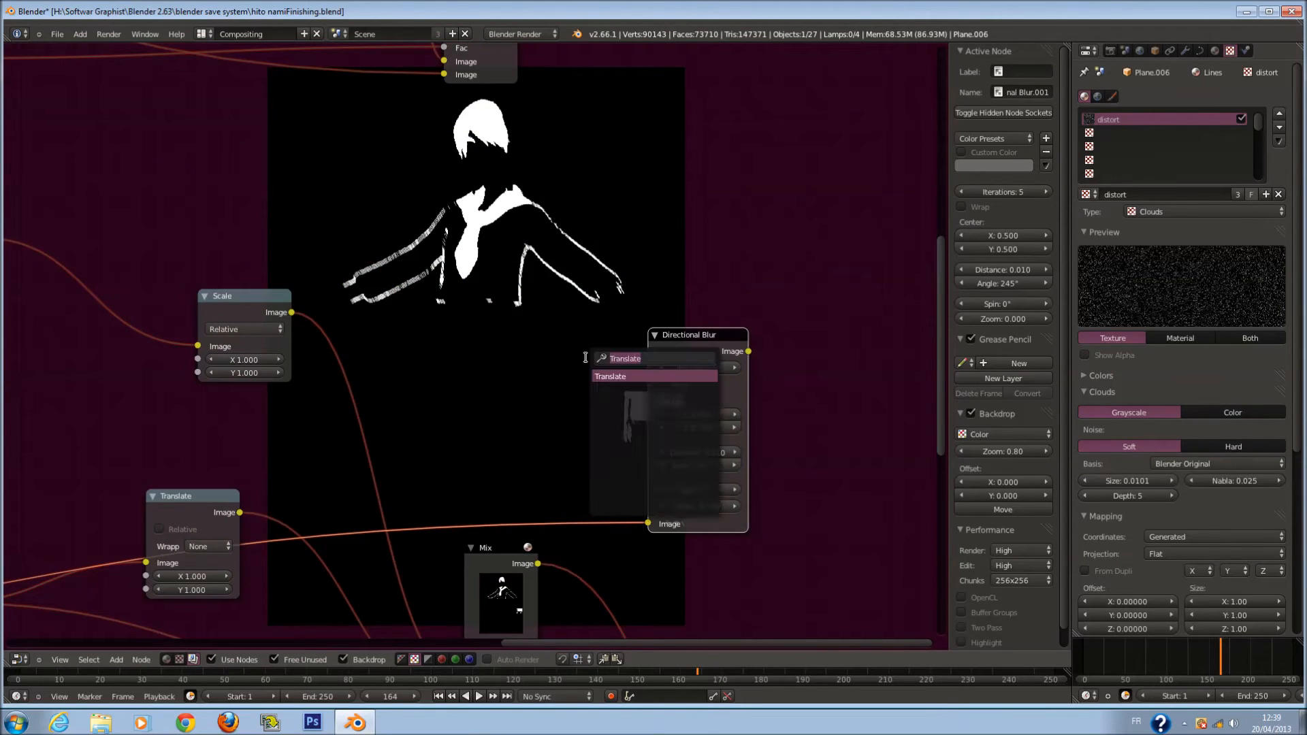
text(invert)
click(631, 375)
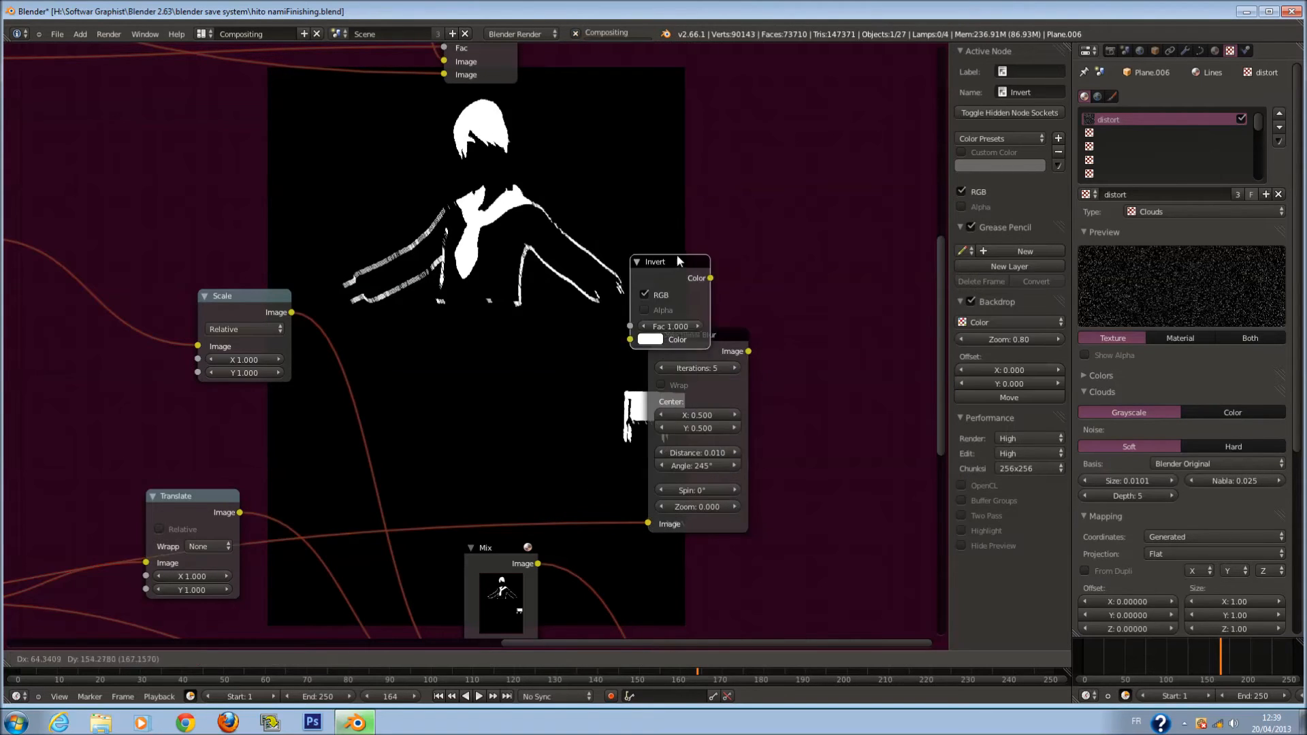
click(675, 259)
Link the shirt branch's lower ID Mask Alpha to the Invert node's Color input
scroll(347, 424, down, 2)
scroll(346, 424, down, 4)
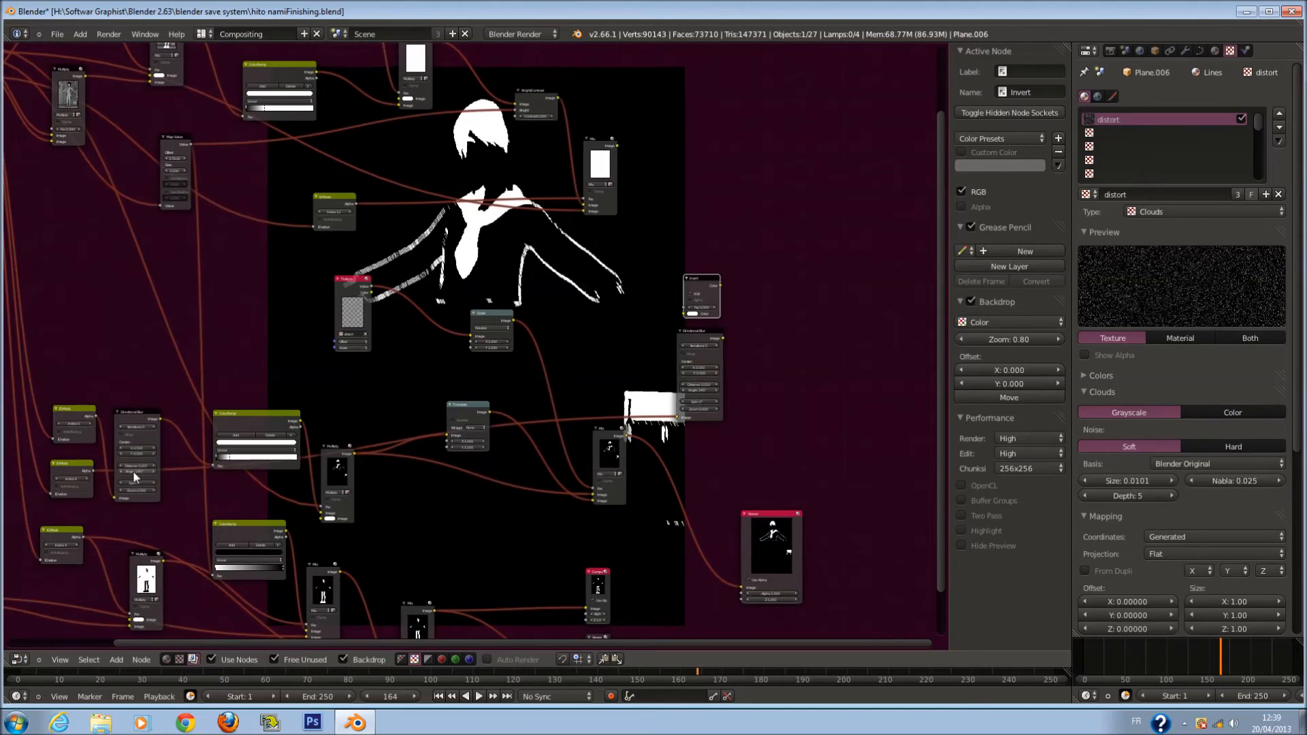
drag(95, 471, 683, 314)
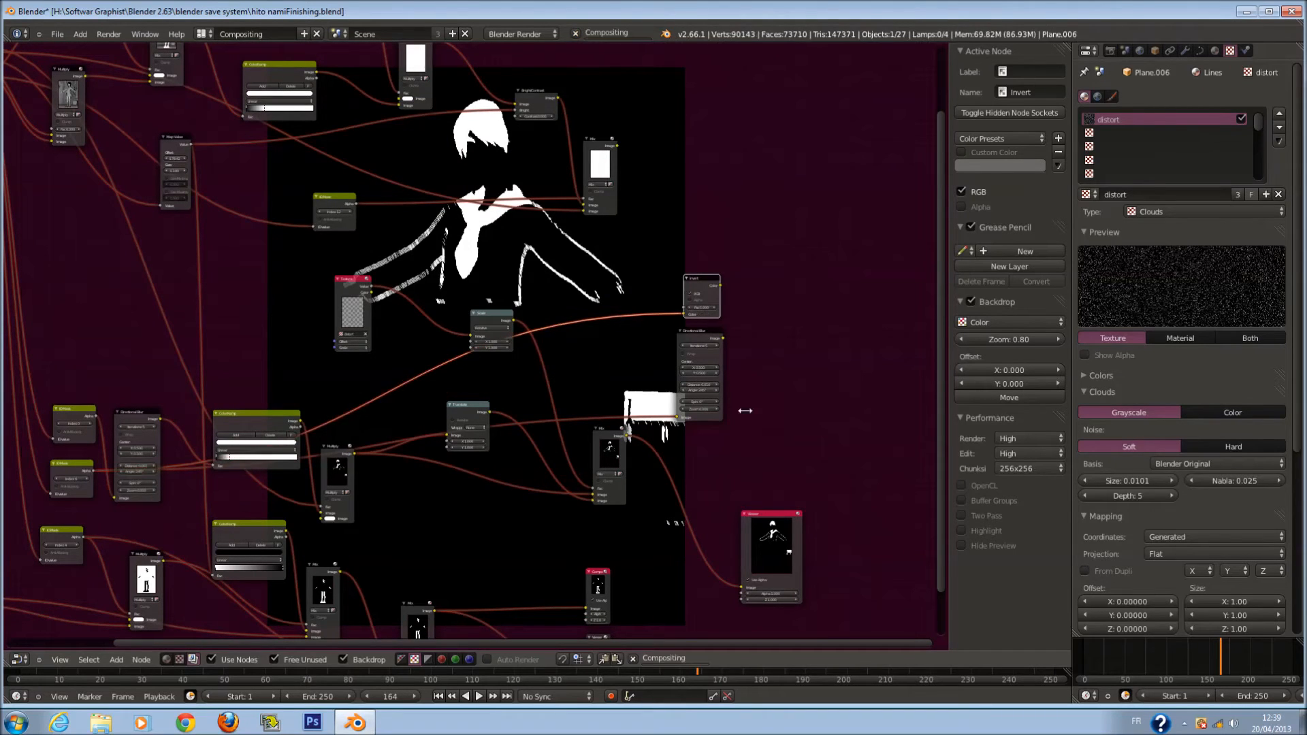
Disconnect the shirt branch's Viewer from the Mix, place it beside the Invert node and feed it the Invert's Color
drag(739, 587, 723, 590)
drag(766, 531, 794, 385)
scroll(746, 302, up, 3)
middle_drag(714, 260, 428, 283)
scroll(351, 335, up, 2)
scroll(421, 360, down, 1)
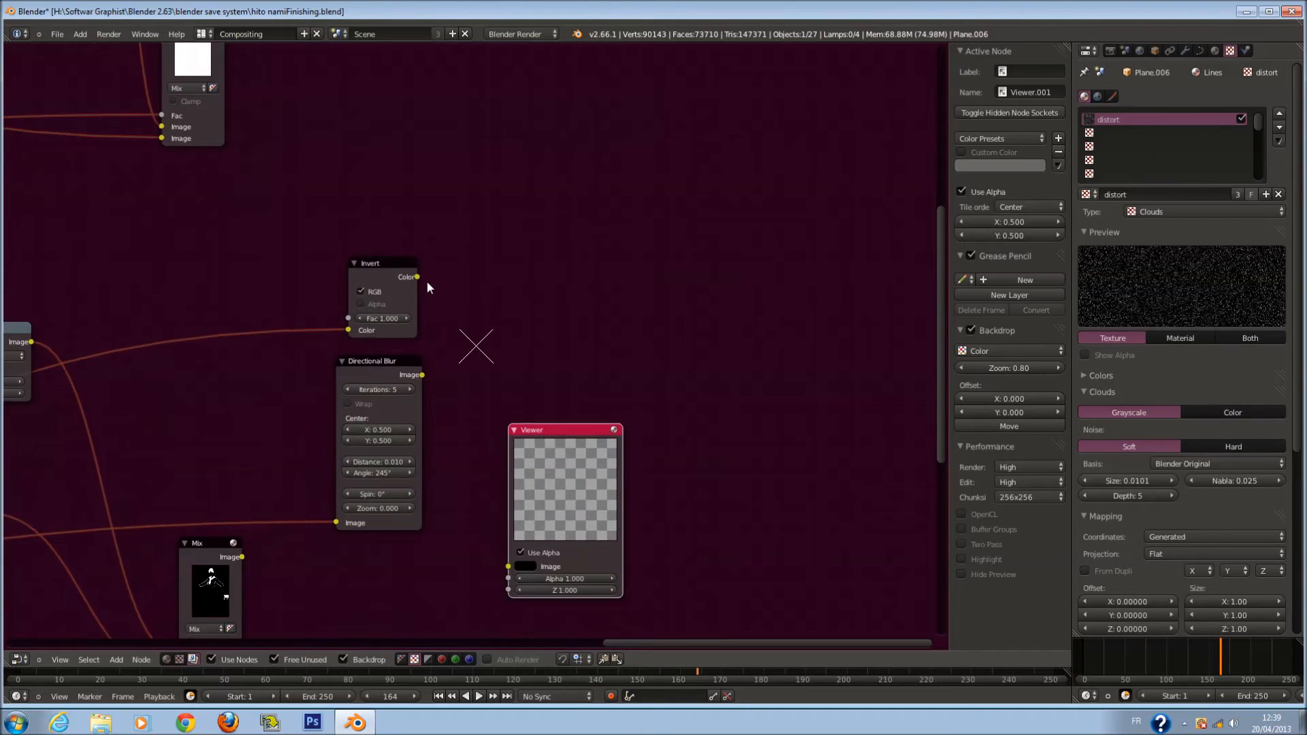
drag(418, 279, 508, 567)
drag(561, 523, 566, 398)
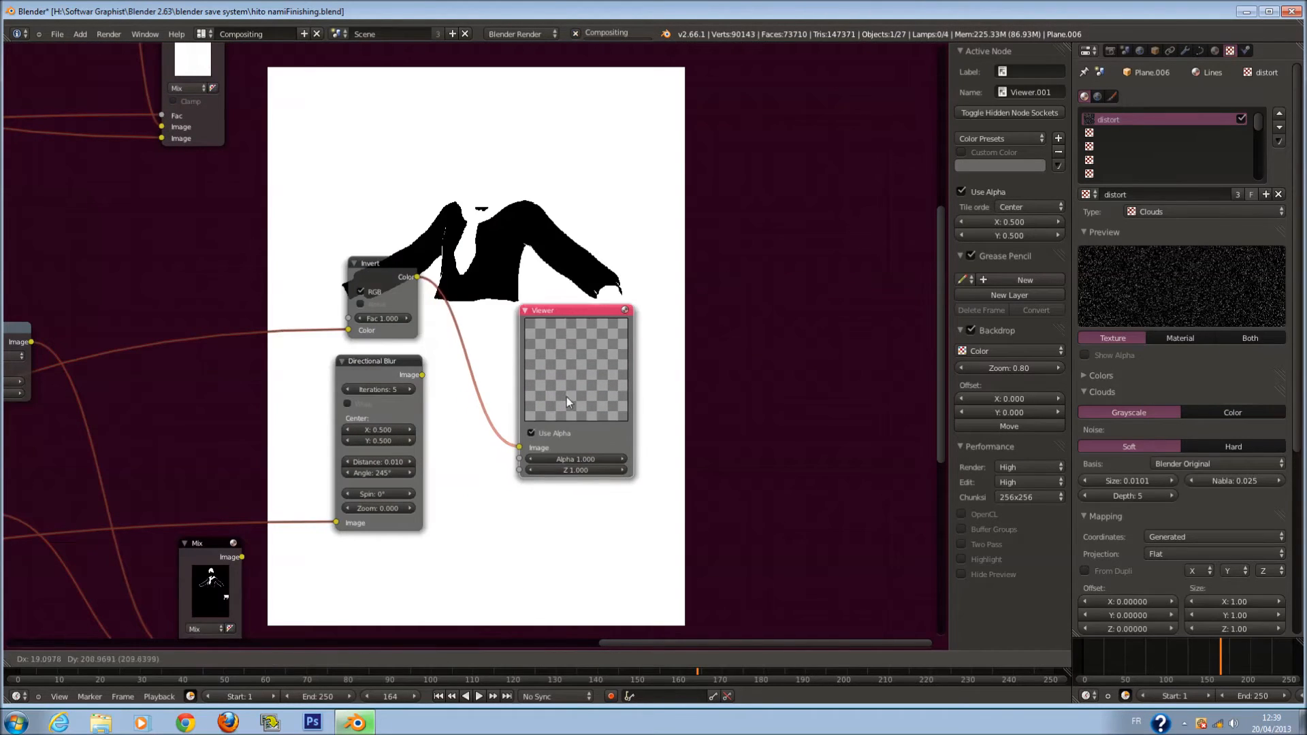
Preview the duplicated Directional Blur's Image in the Viewer to examine the blurred shirt mask
drag(422, 376, 512, 442)
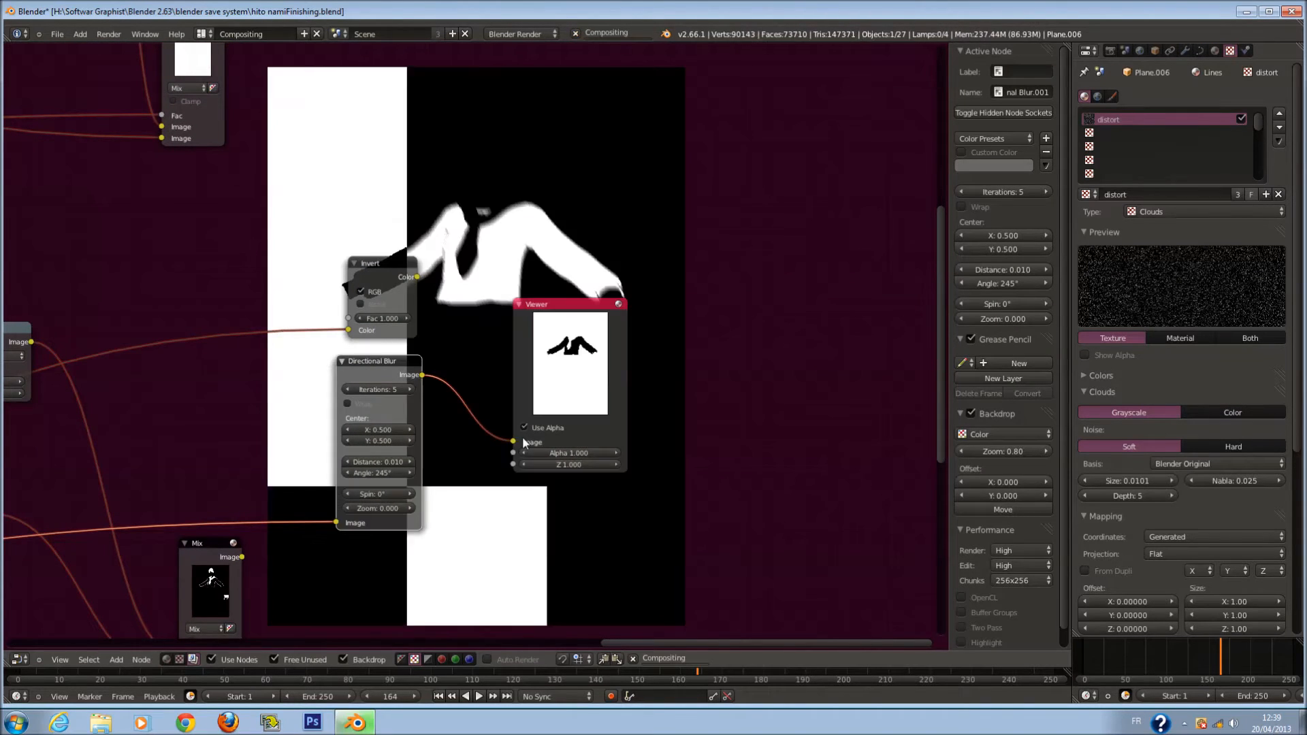
scroll(398, 267, up, 3)
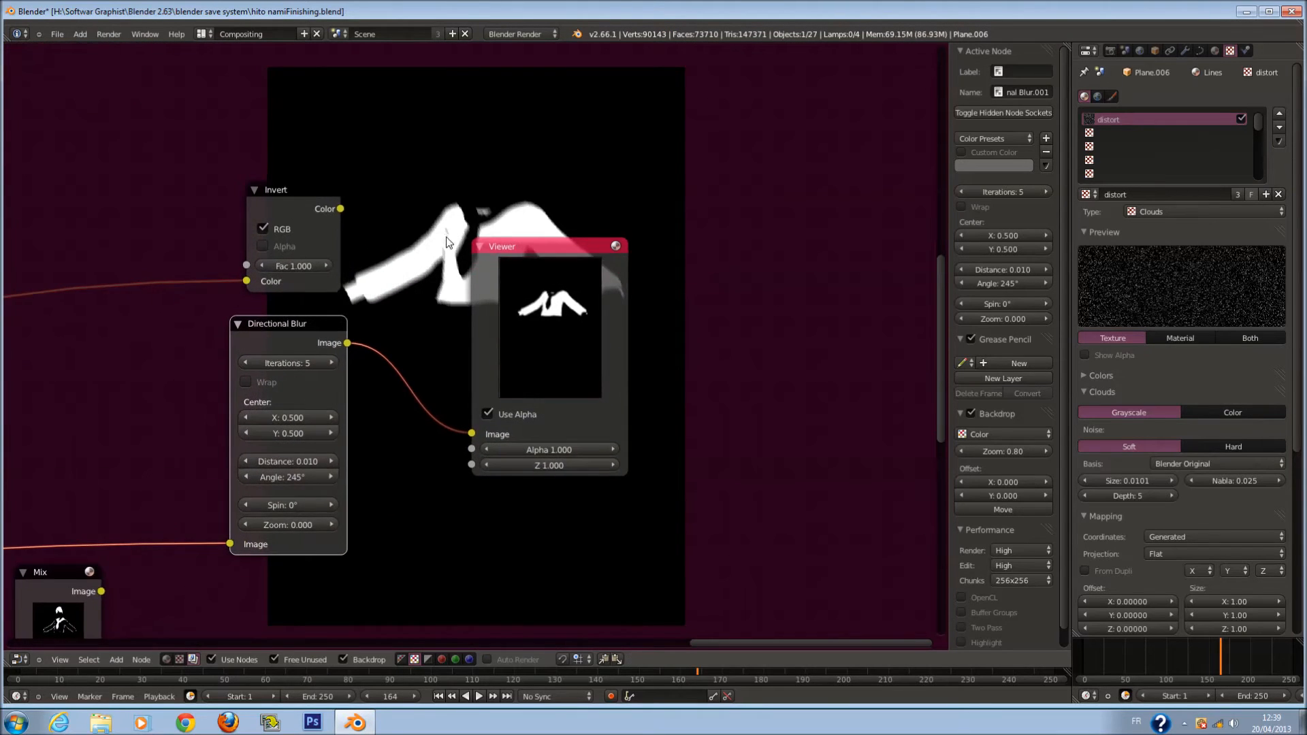
scroll(452, 332, down, 3)
scroll(515, 360, down, 2)
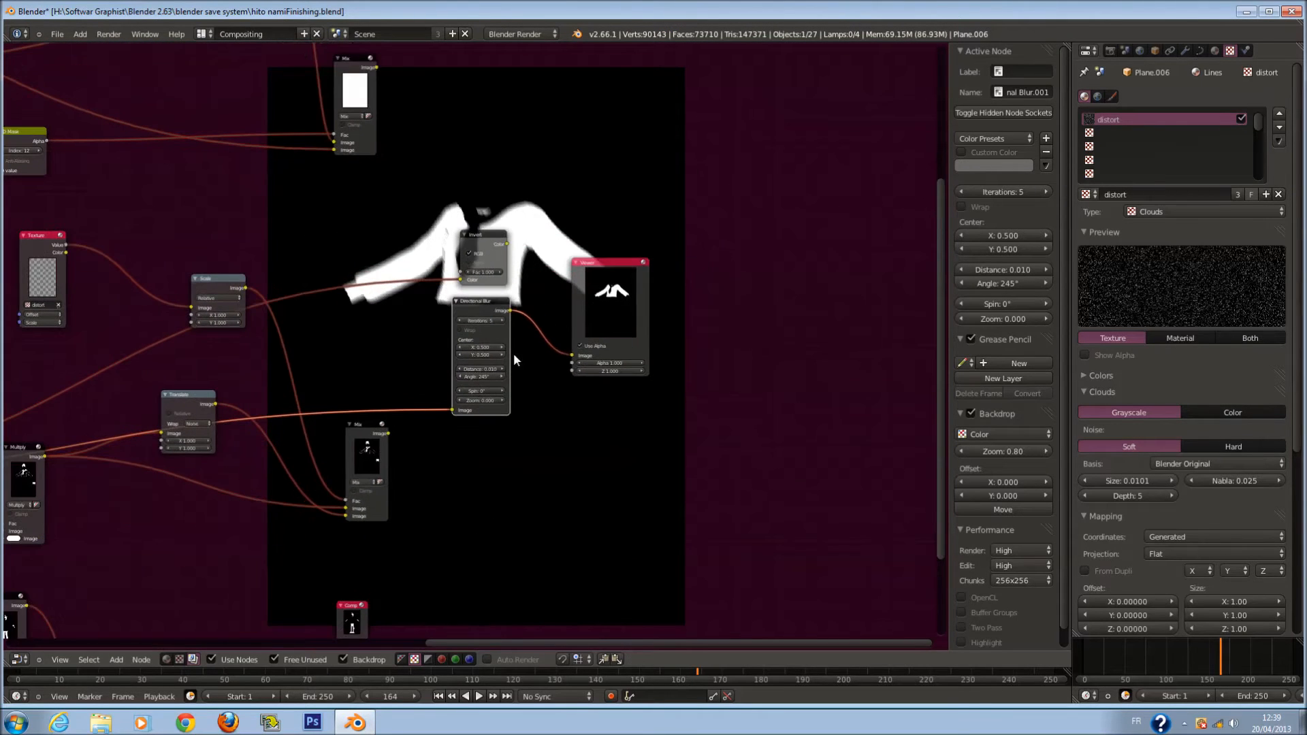
scroll(513, 333, up, 3)
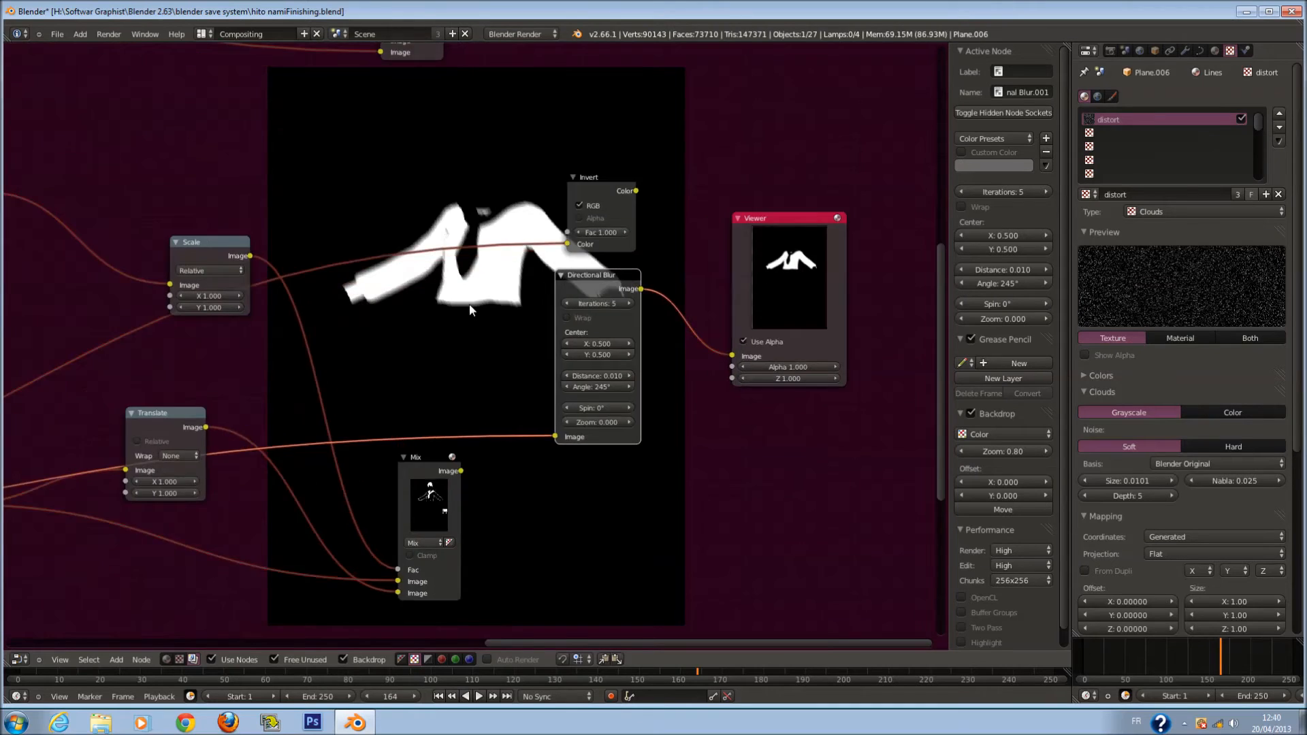
middle_drag(459, 272, 288, 317)
scroll(288, 317, up, 1)
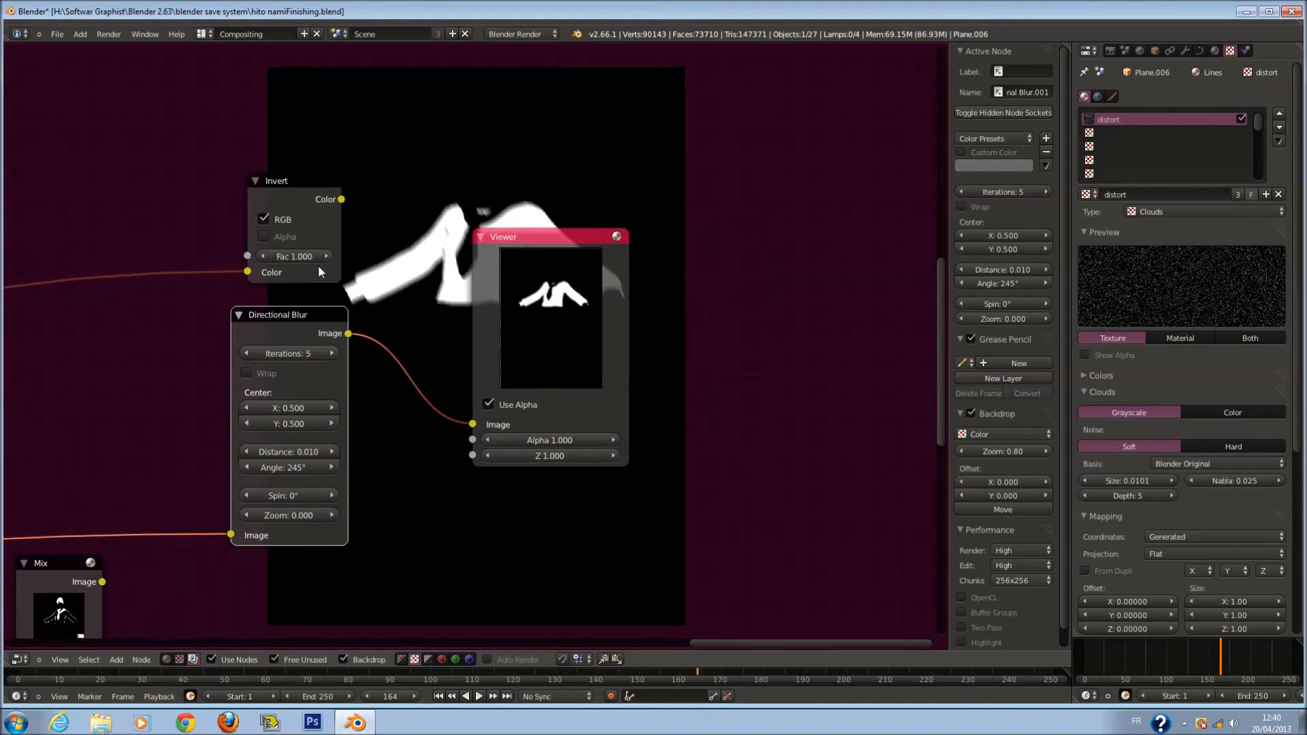
Move the Viewer farther from the Invert node, feed it the Invert's Color again and save over the existing file
drag(343, 199, 431, 367)
scroll(463, 354, down, 4)
drag(510, 332, 713, 340)
key(g)
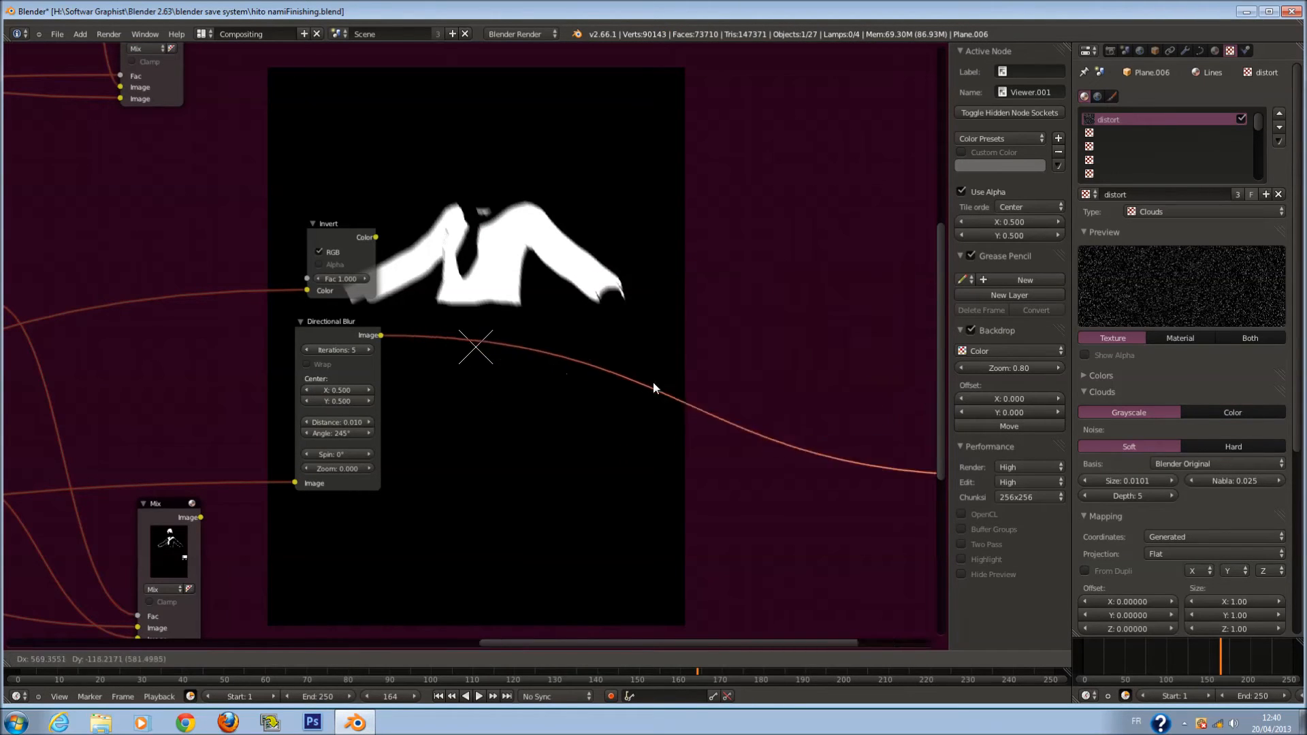
mouse_move(305, 290)
mouse_down()
mouse_move(617, 400)
mouse_move(611, 369)
mouse_move(320, 287)
mouse_up()
drag(376, 237, 615, 369)
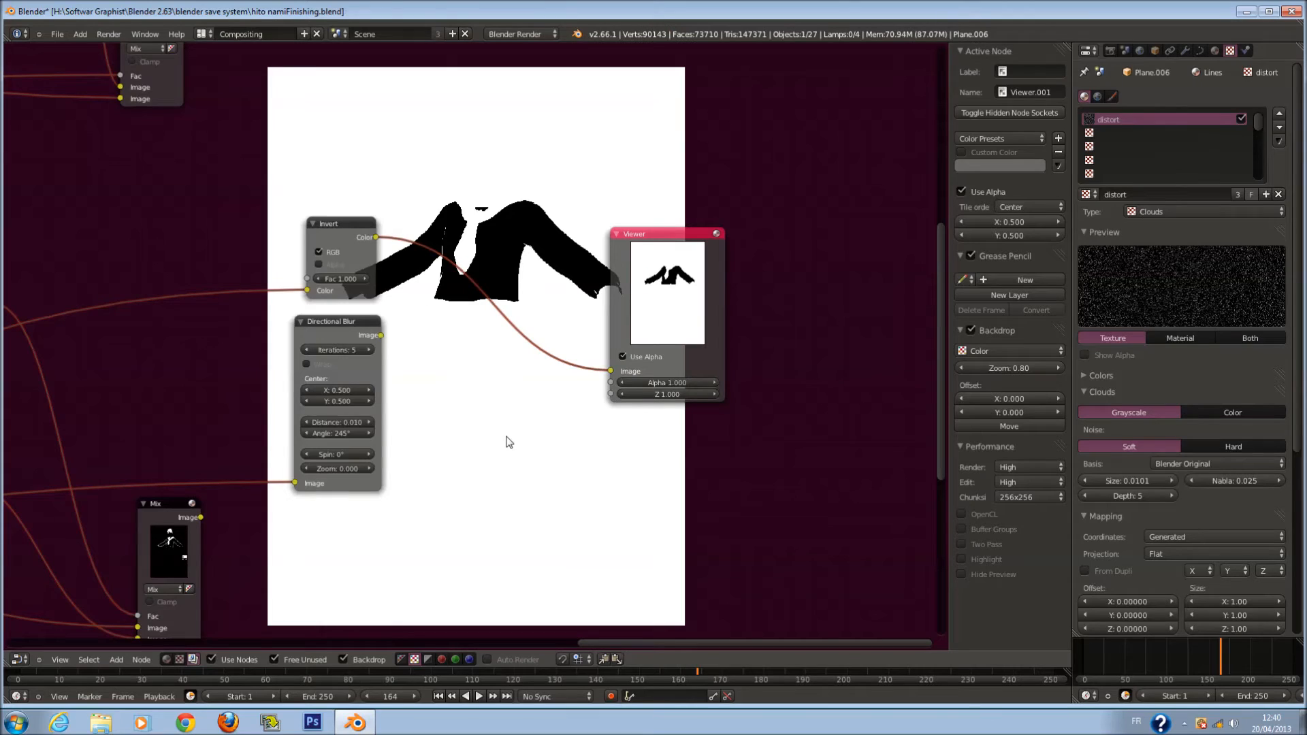
key(ctrl+s)
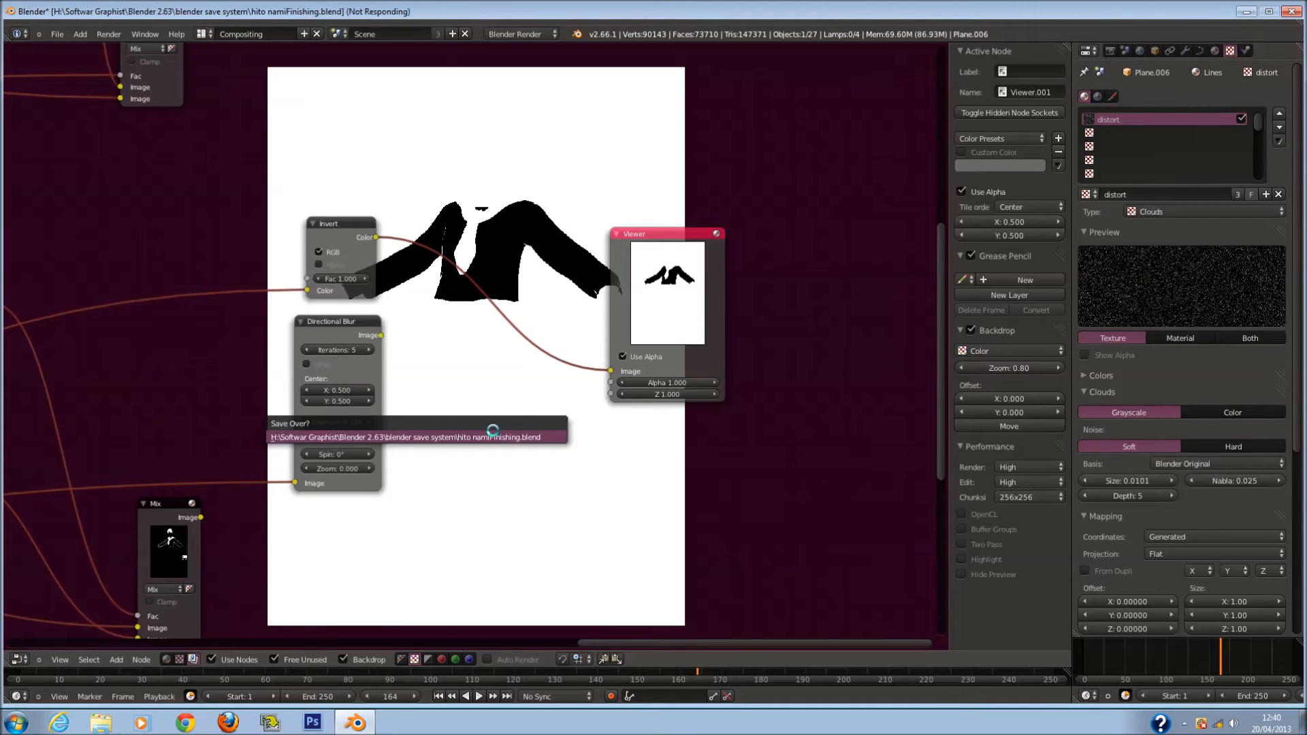
Insert a Mix node set to Multiply between Invert and Viewer, with the Directional Blur's Image as its second Image input
drag(678, 316, 760, 326)
key(shift+a)
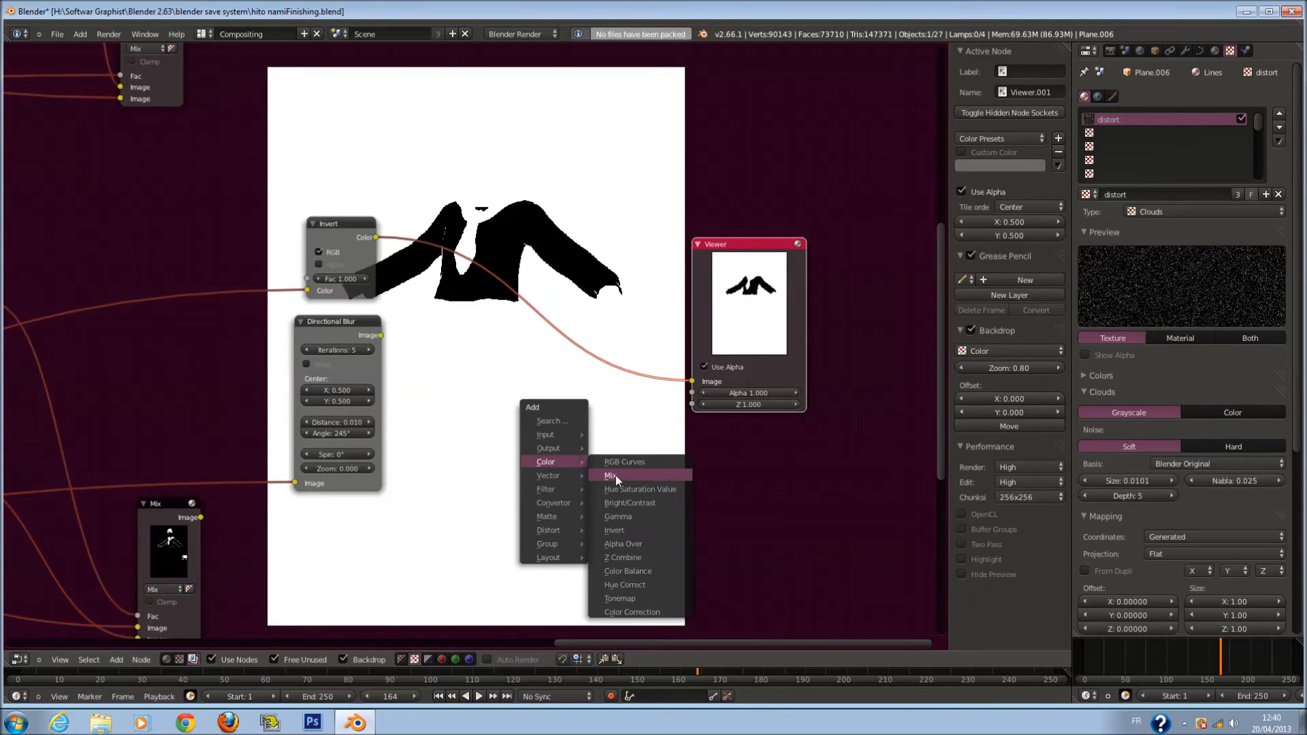
click(626, 472)
click(503, 256)
click(519, 323)
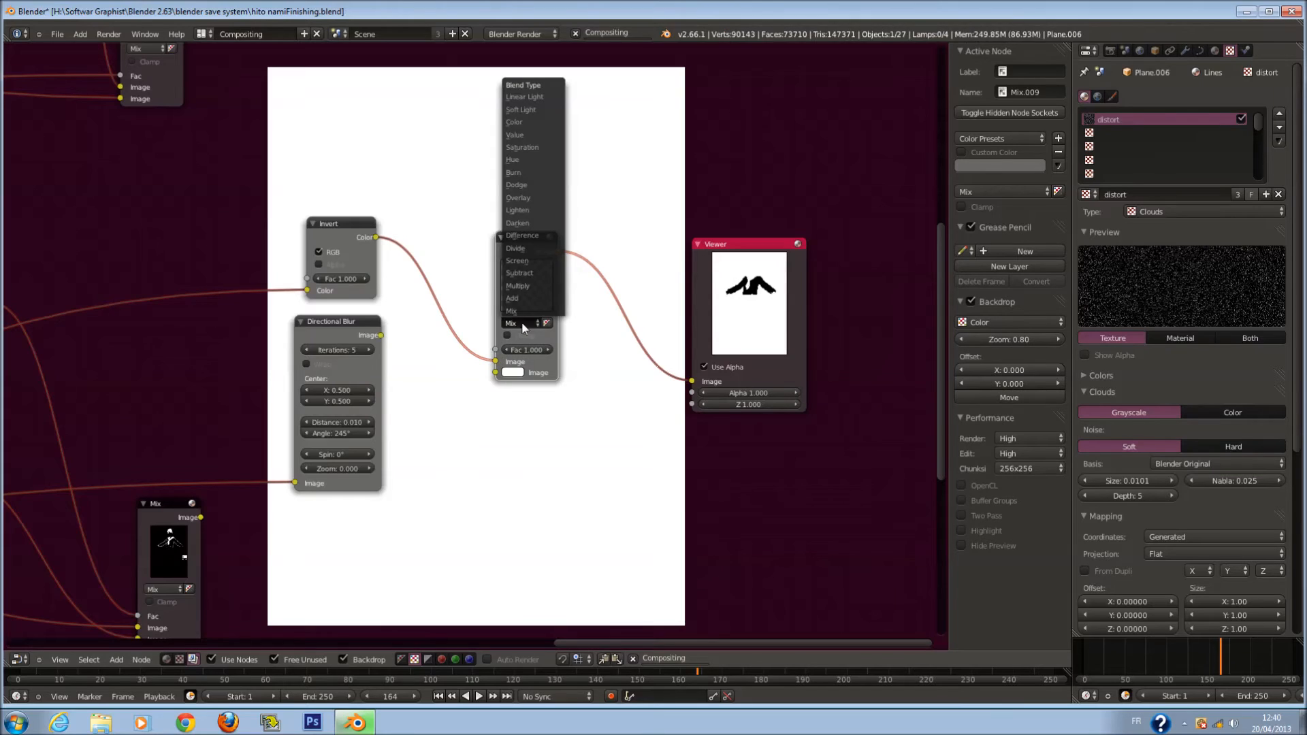
click(528, 285)
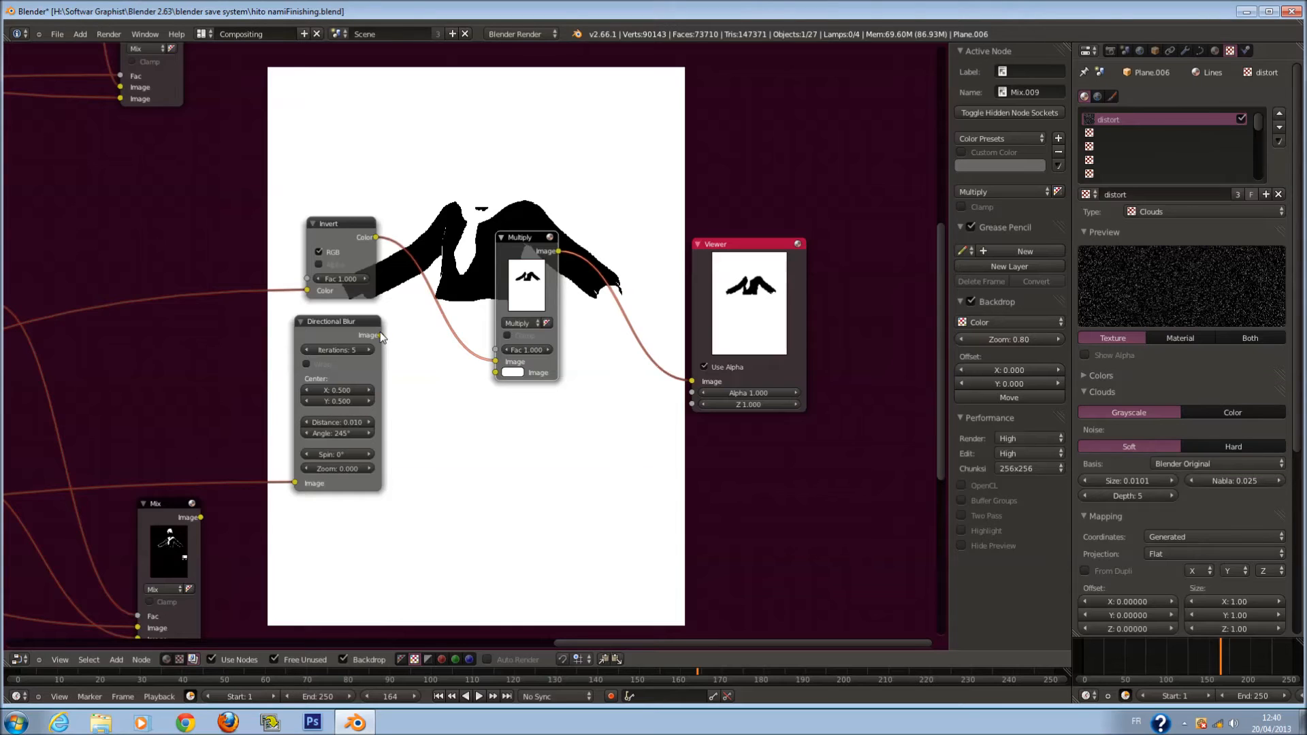
drag(381, 335, 496, 372)
Link a Render Layers output to the new Multiply node's Fac input and save over the existing file
scroll(497, 367, down, 3)
middle_drag(498, 367, 648, 421)
scroll(505, 308, up, 3)
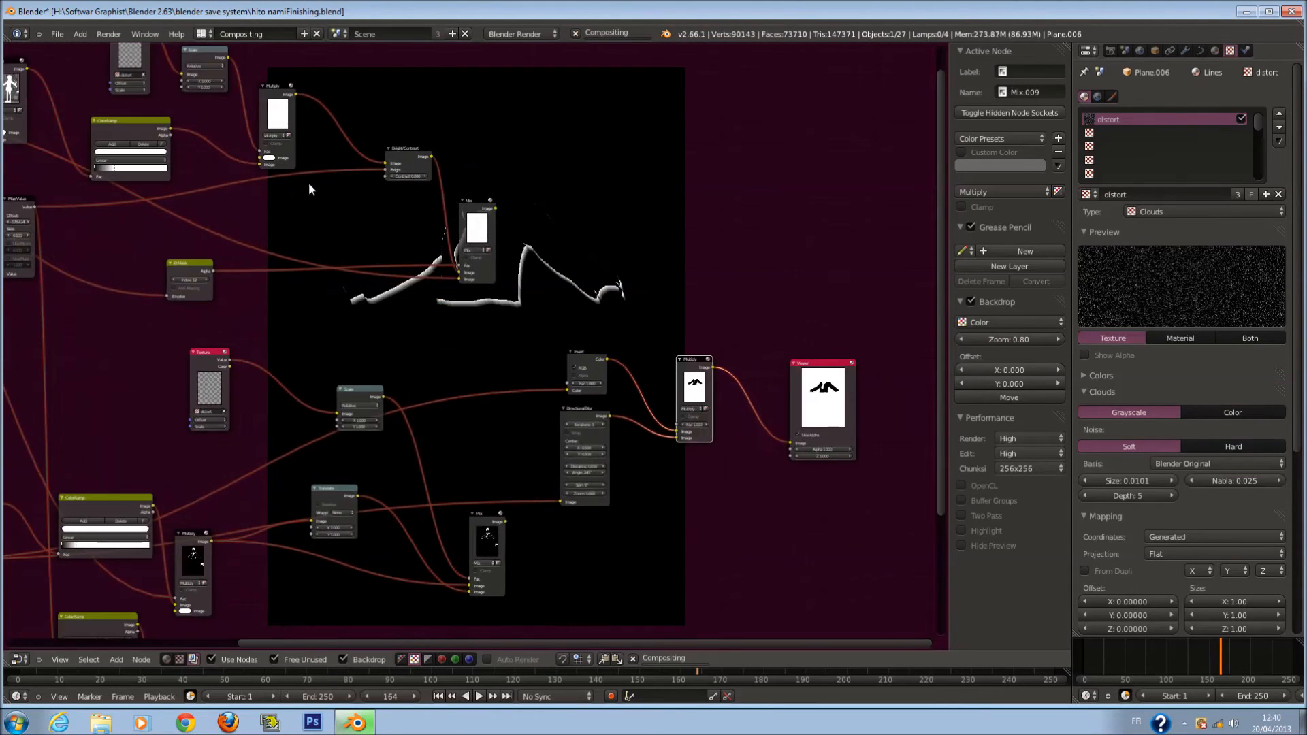
middle_drag(412, 322, 533, 340)
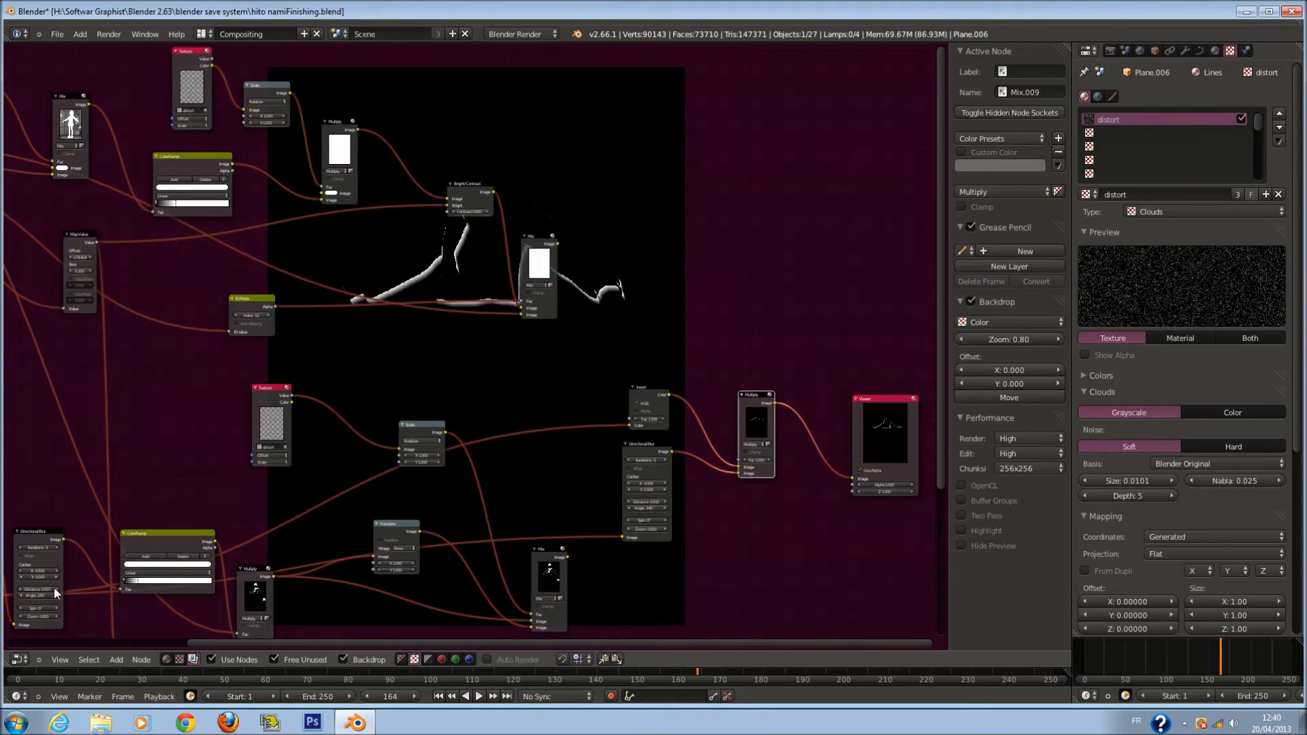
middle_drag(508, 321, 631, 328)
scroll(537, 311, down, 1)
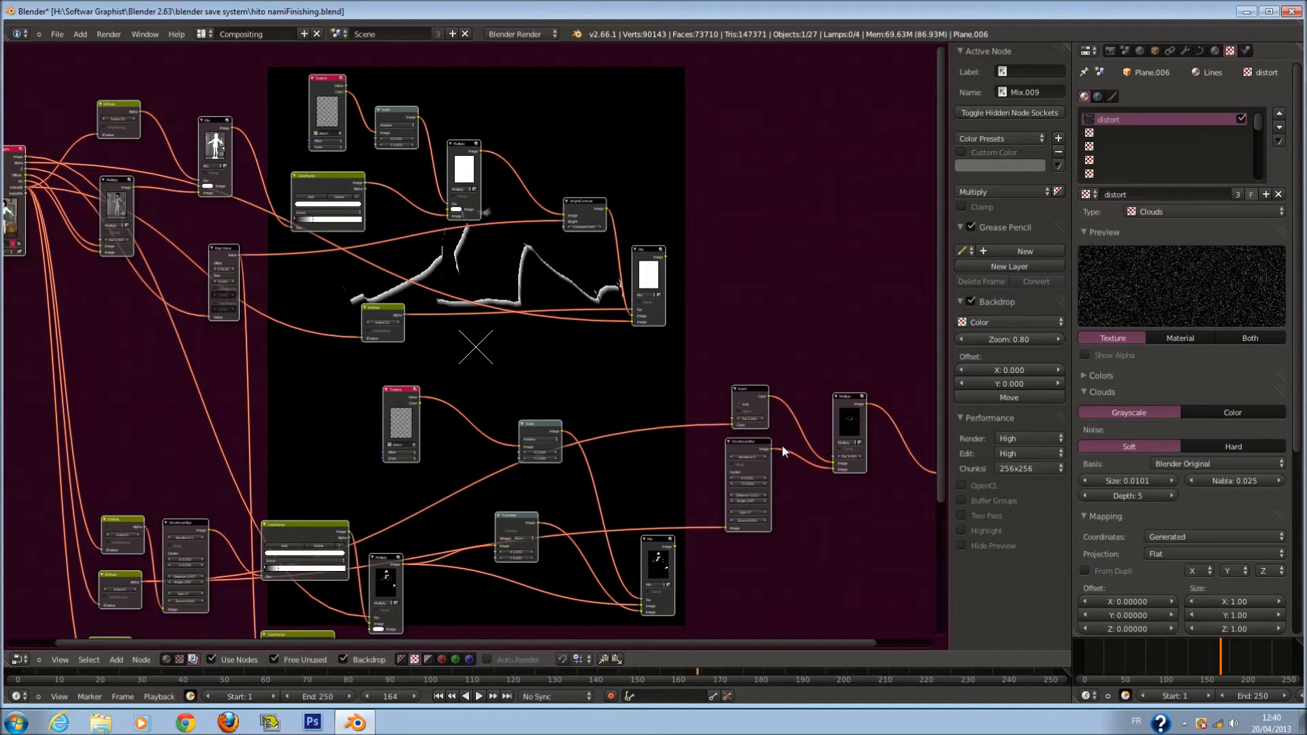
click(27, 164)
ctrl+shift+click(835, 458)
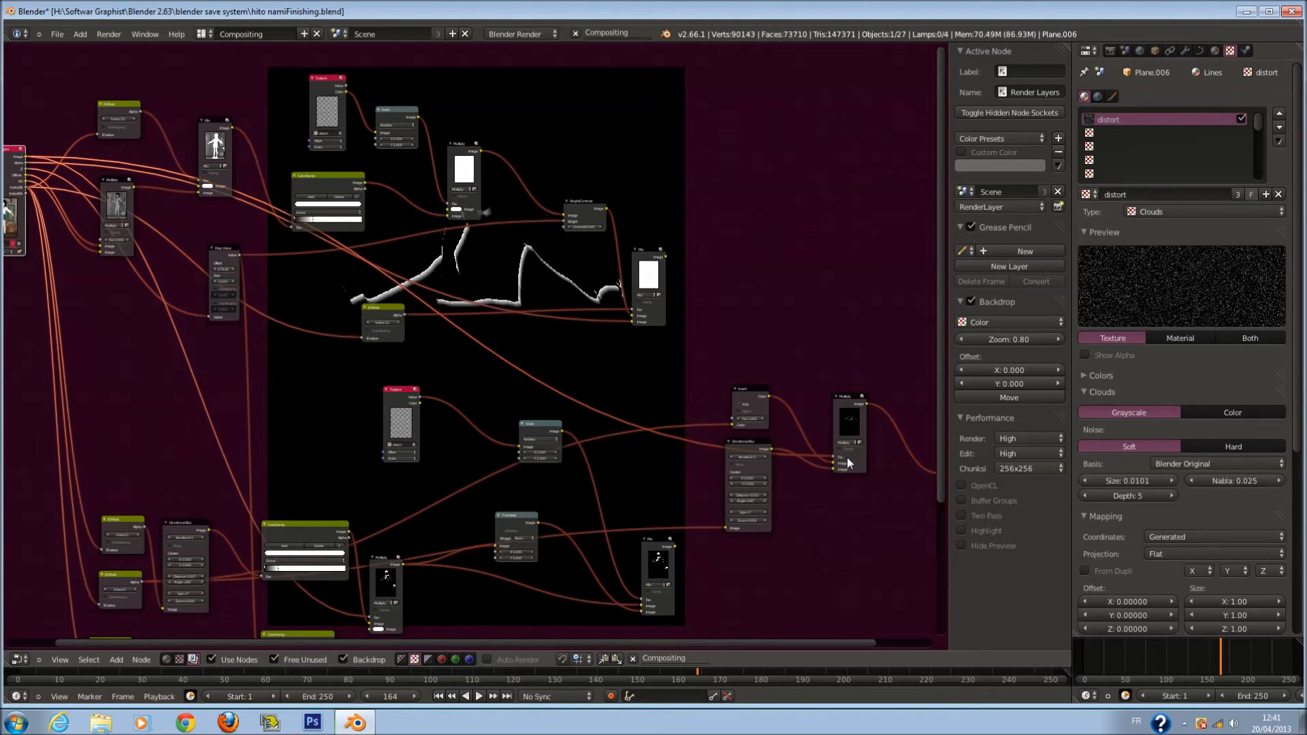
middle_drag(847, 457, 629, 381)
scroll(668, 433, up, 1)
middle_drag(668, 433, 401, 262)
key(ctrl+s)
click(432, 325)
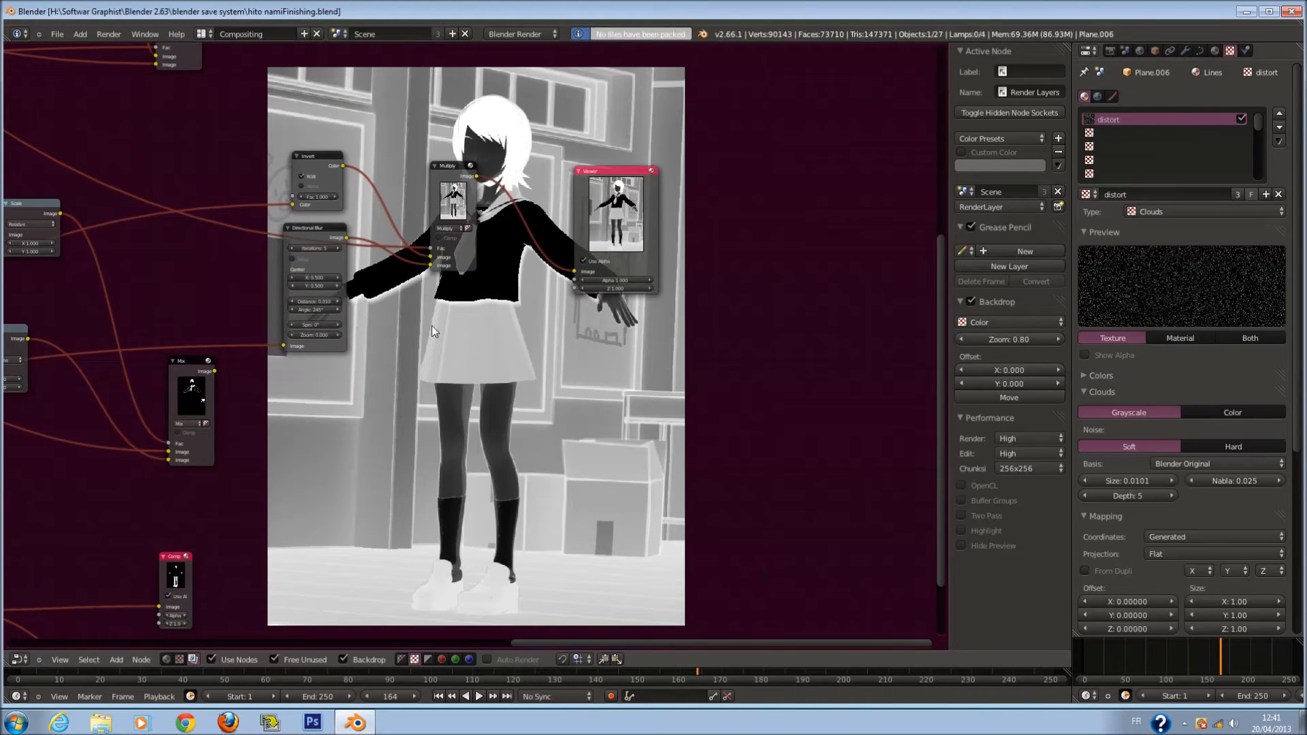
Examine the shirt branch's Multiply result in the backdrop, along with the nearby Mix node
middle_drag(431, 326, 531, 238)
scroll(530, 238, up, 2)
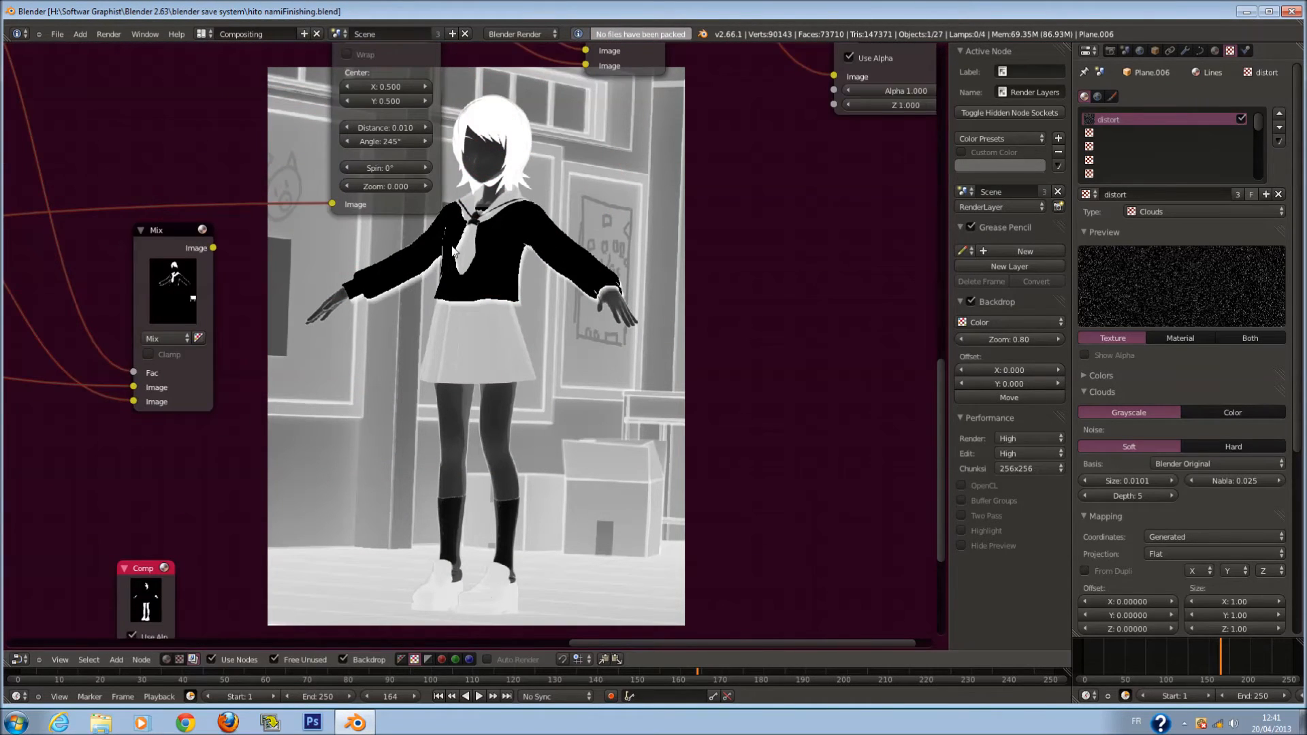
scroll(353, 446, down, 1)
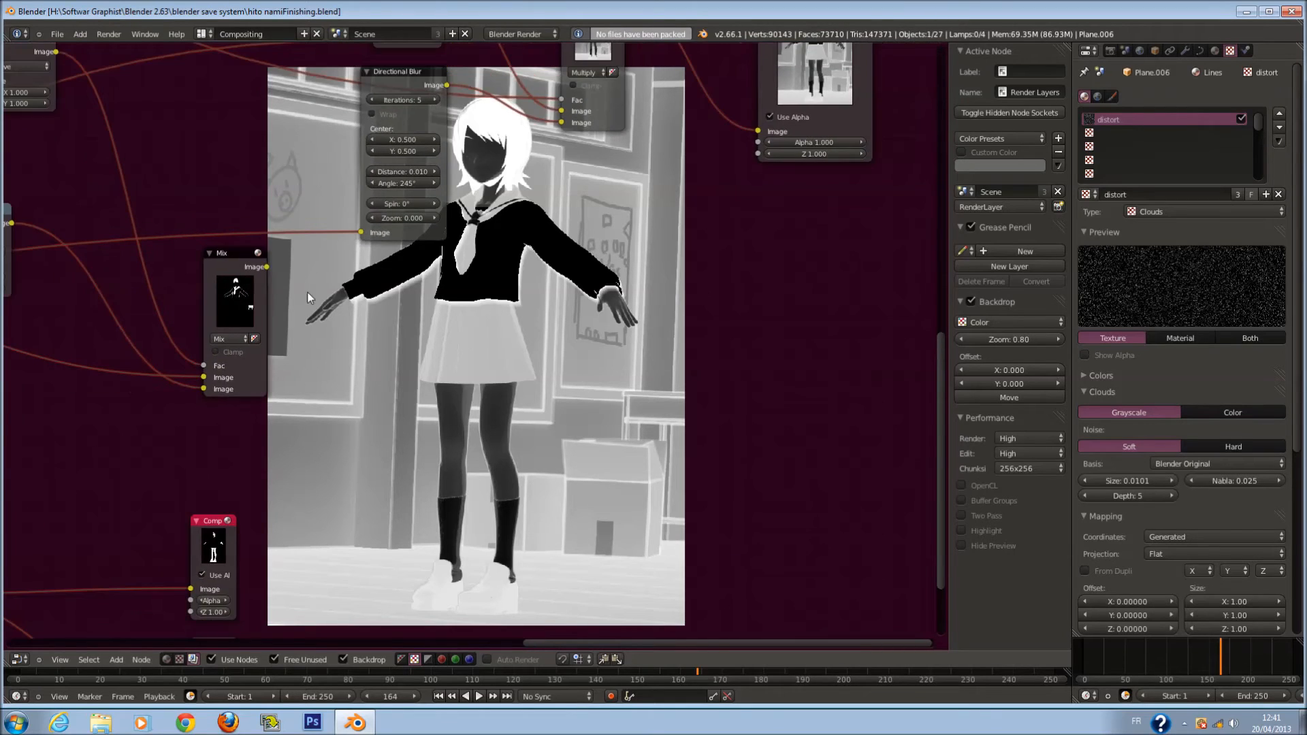
scroll(306, 296, down, 2)
scroll(411, 321, up, 1)
click(375, 332)
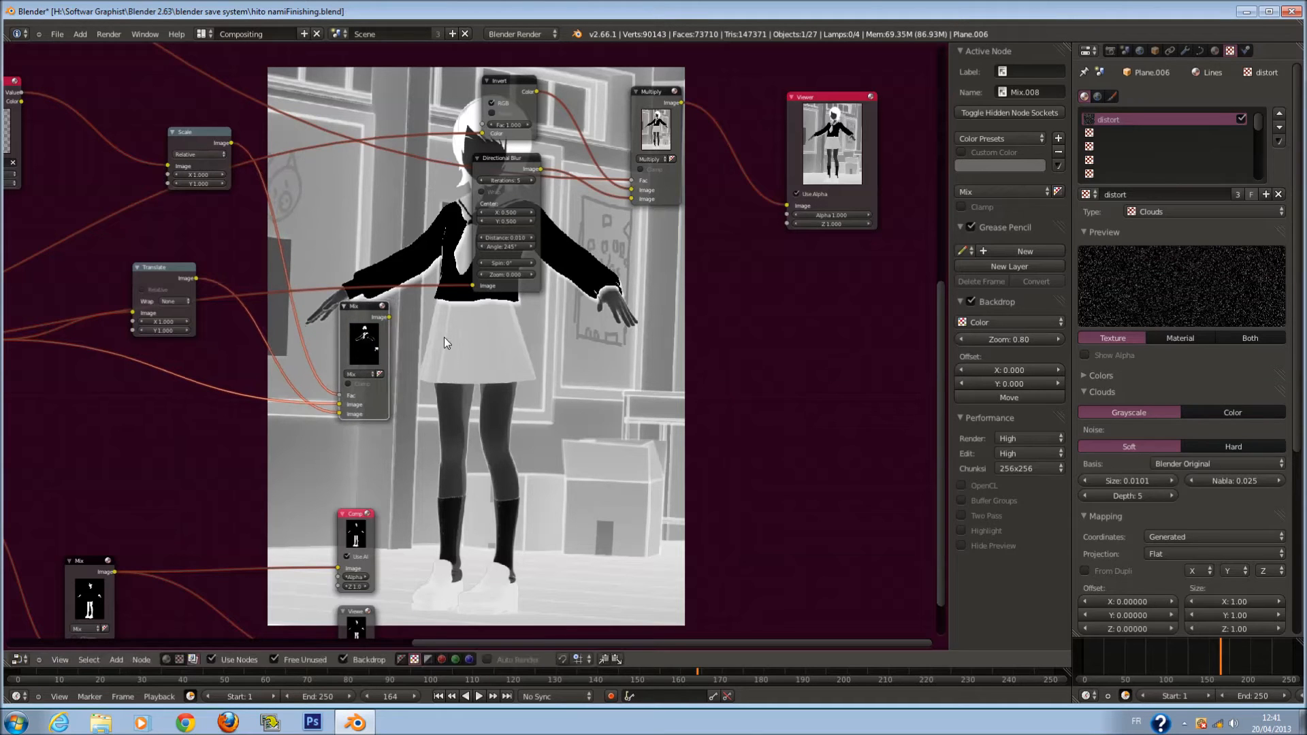
scroll(651, 258, up, 1)
scroll(640, 245, up, 1)
middle_drag(640, 245, 364, 218)
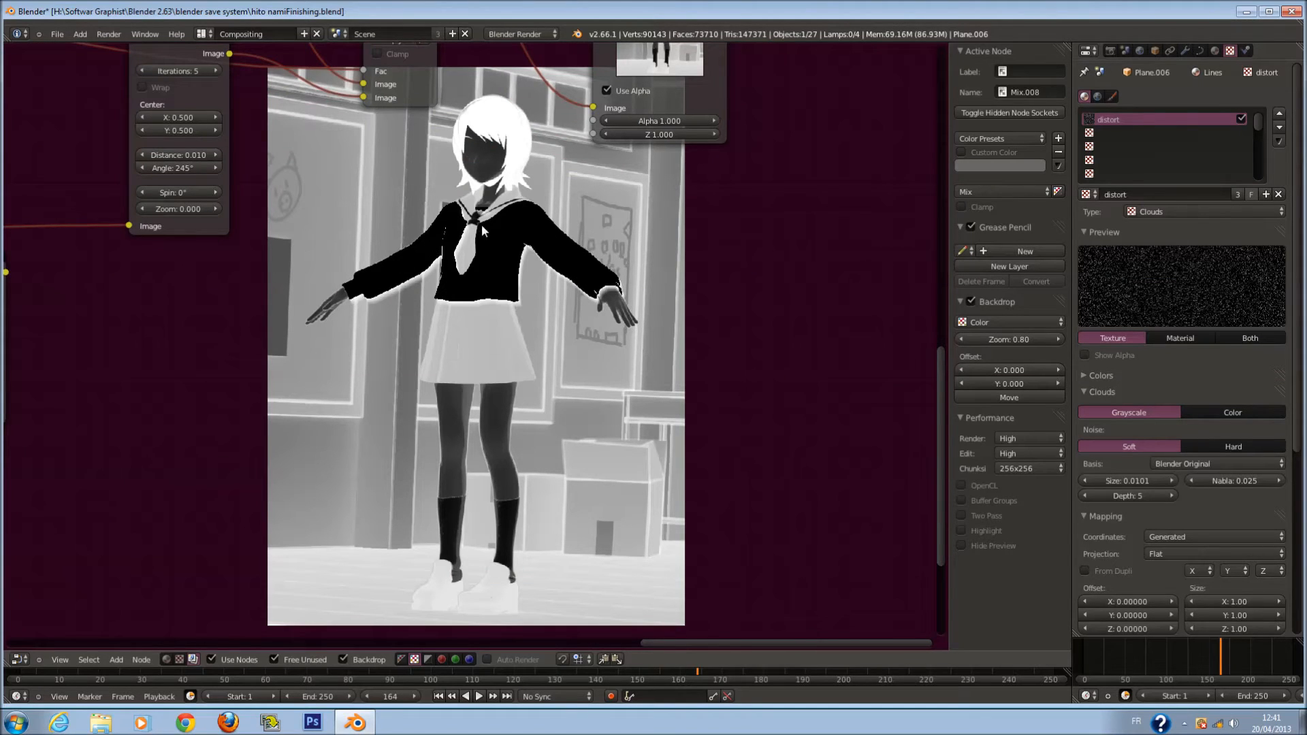
Move the Viewer farther from the shirt branch's Multiply node and place a new ID Mask node above that Multiply
scroll(481, 187, down, 5)
middle_drag(608, 72, 583, 278)
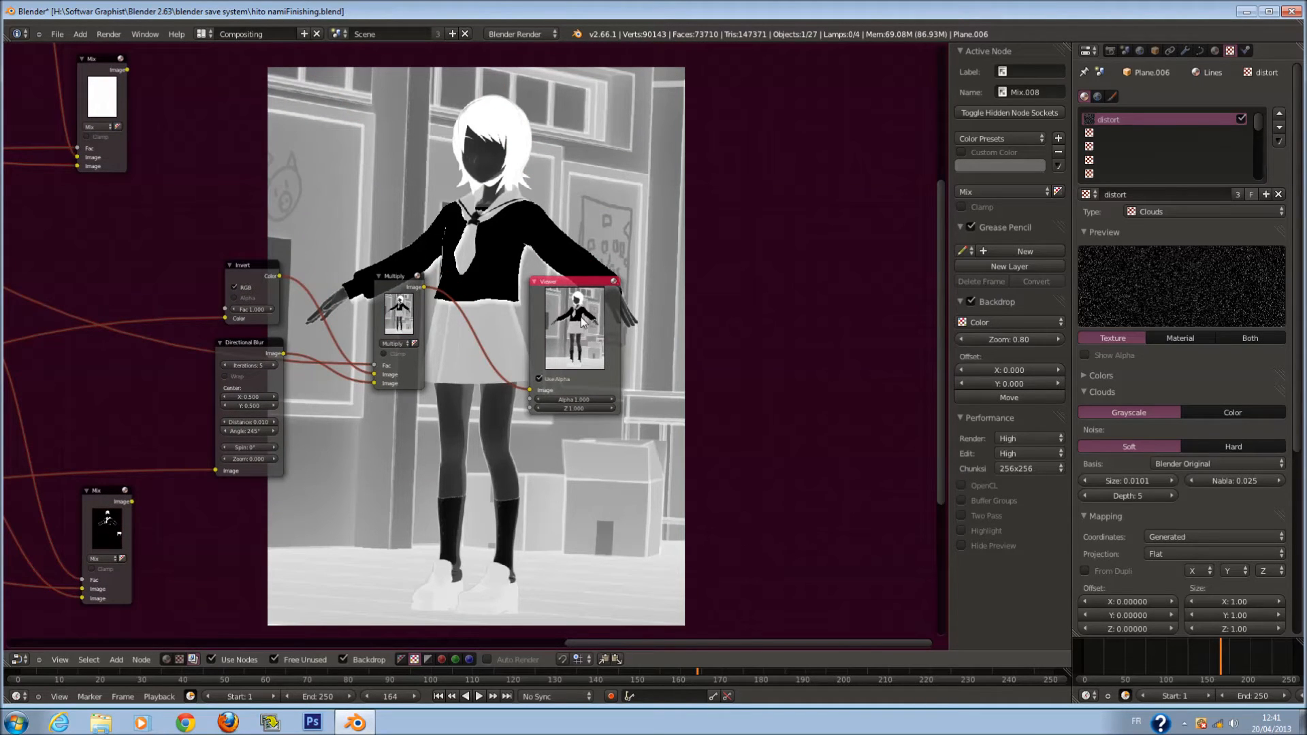
drag(580, 317, 631, 324)
middle_drag(425, 243, 732, 283)
scroll(732, 283, down, 4)
drag(139, 237, 639, 267)
scroll(734, 174, up, 2)
scroll(734, 174, up, 1)
middle_drag(734, 174, 438, 255)
drag(440, 263, 390, 256)
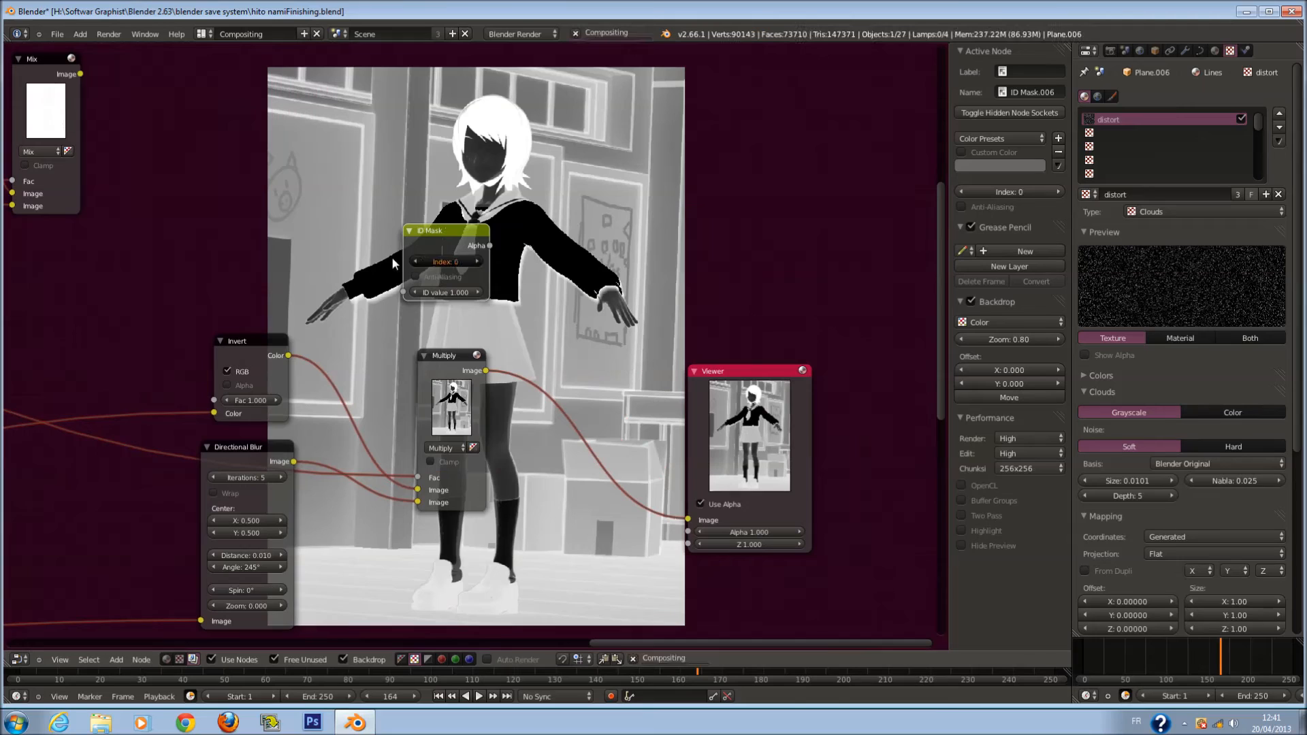
Set the new ID Mask's index to 7 and save over the existing file
click(480, 260)
click(479, 260)
click(479, 260)
click(480, 260)
click(479, 260)
click(479, 260)
click(479, 260)
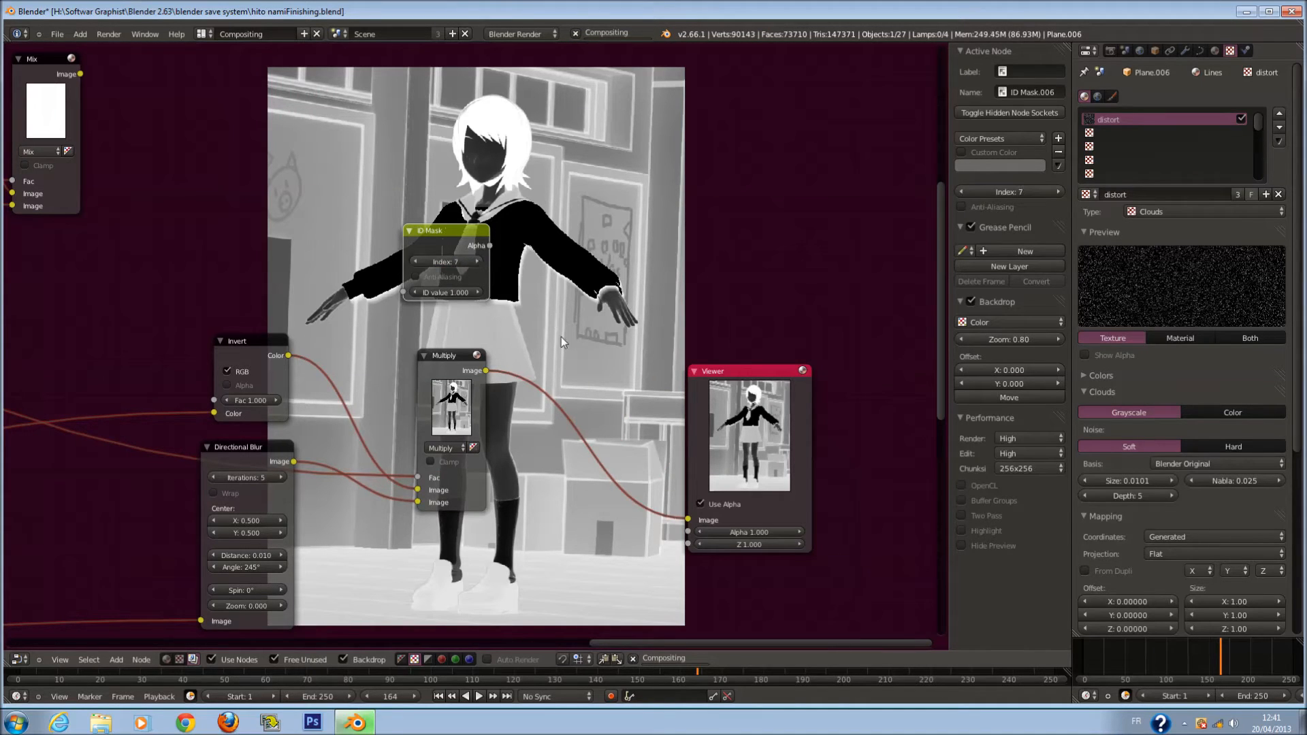
scroll(561, 337, down, 1)
key(ctrl+s)
click(562, 341)
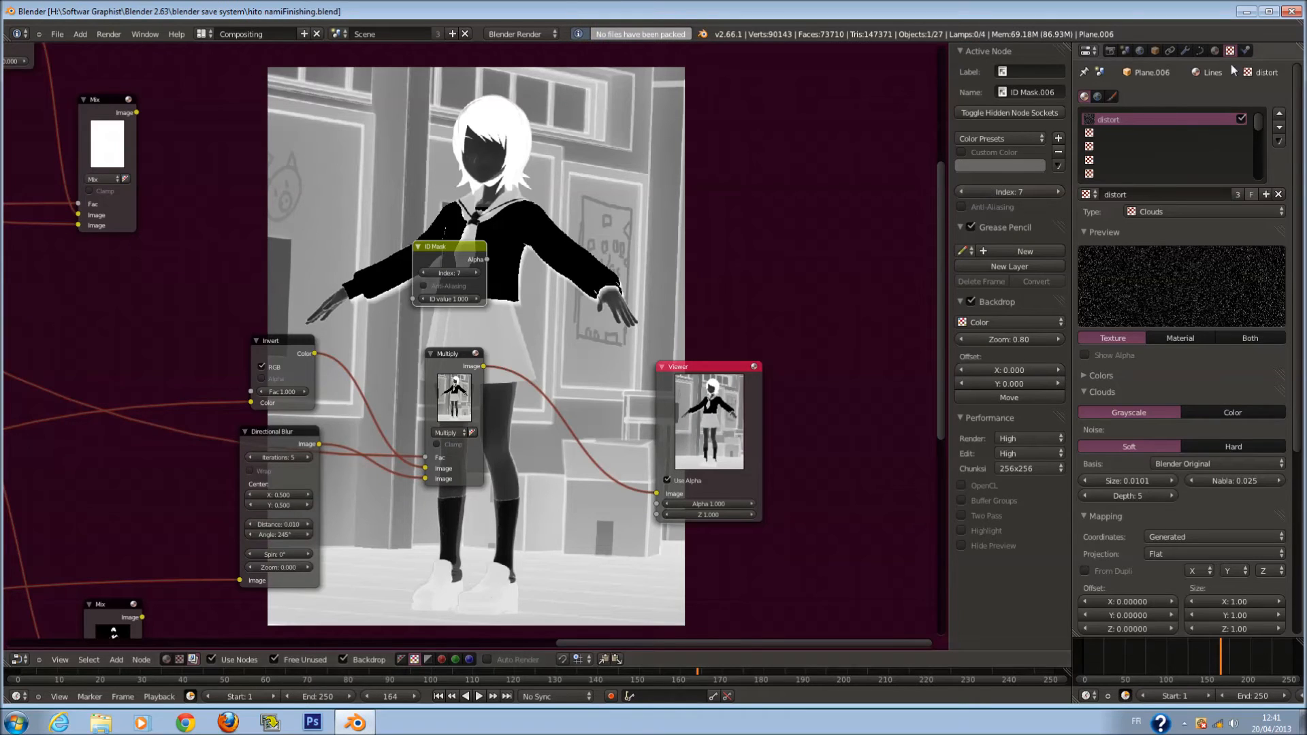
Examine the whole node tree and the links around the new ID Mask, Invert and Directional Blur nodes
scroll(476, 350, down, 1)
key(a)
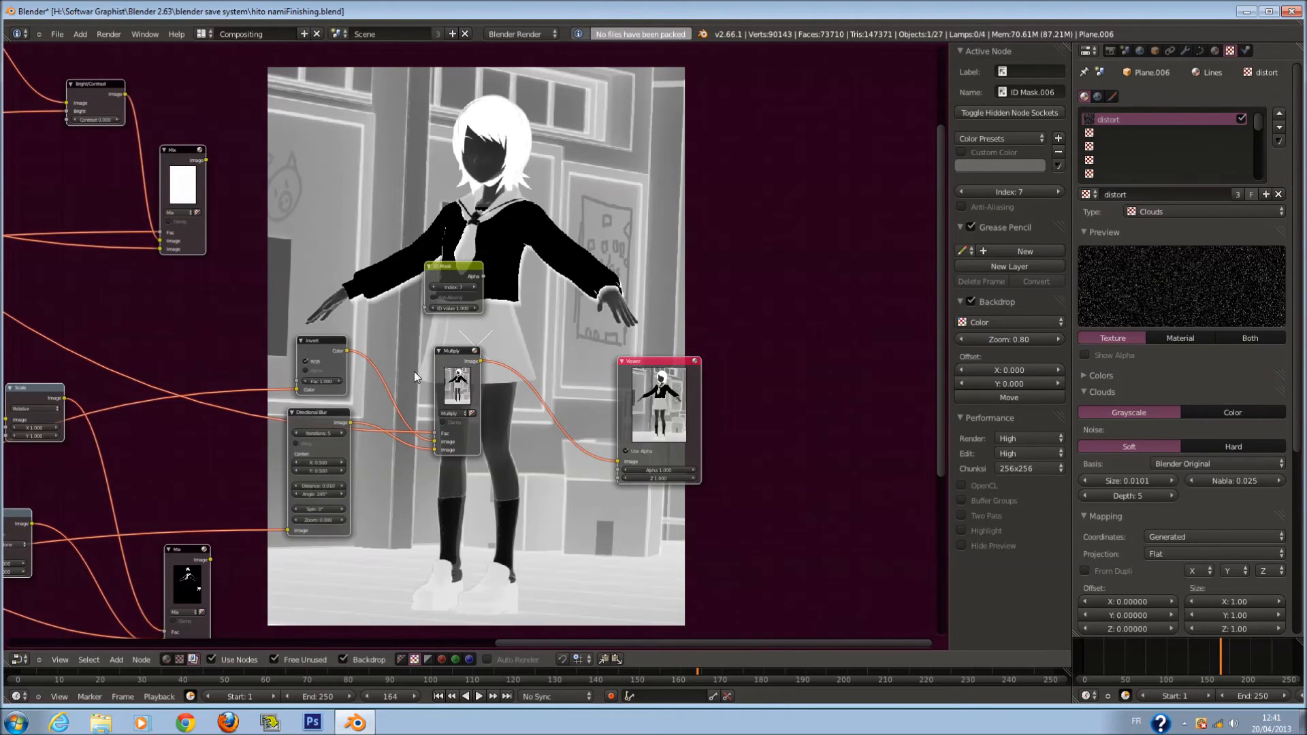
key(a)
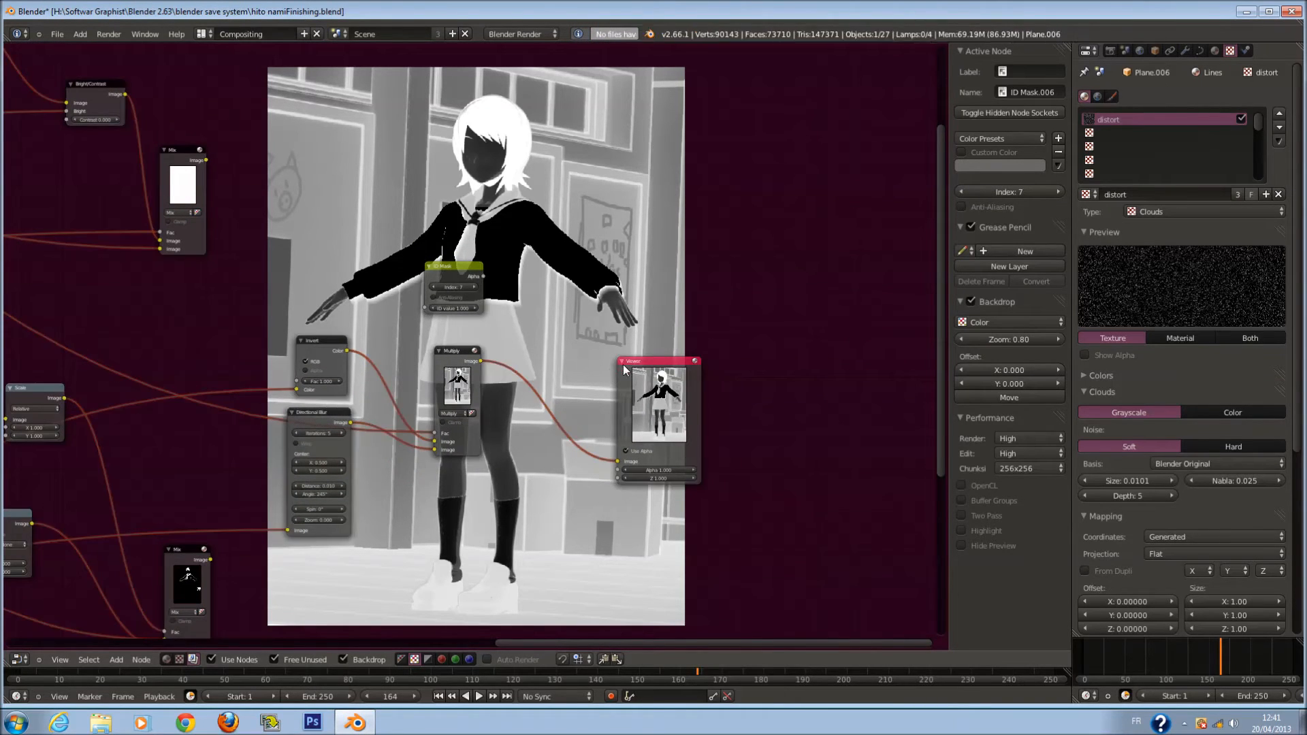
scroll(622, 364, up, 1)
scroll(606, 350, down, 3)
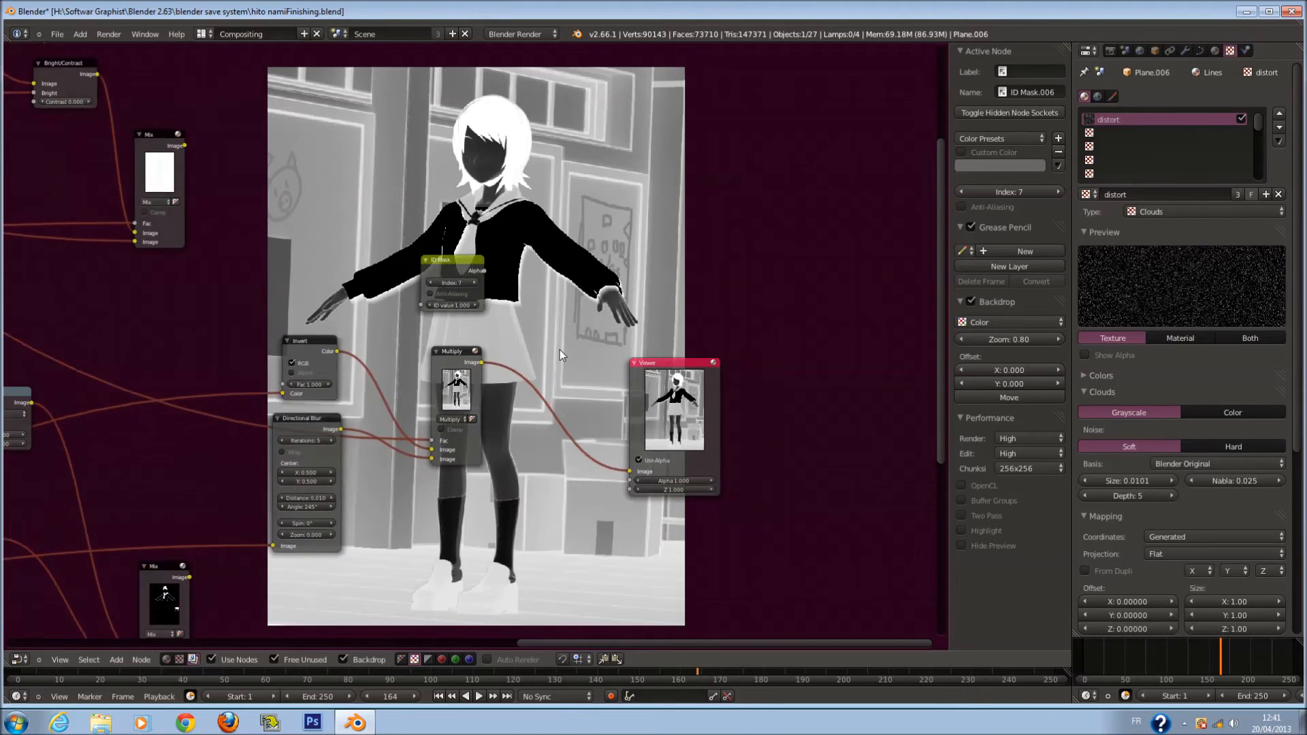
scroll(376, 269, down, 5)
middle_drag(382, 295, 583, 251)
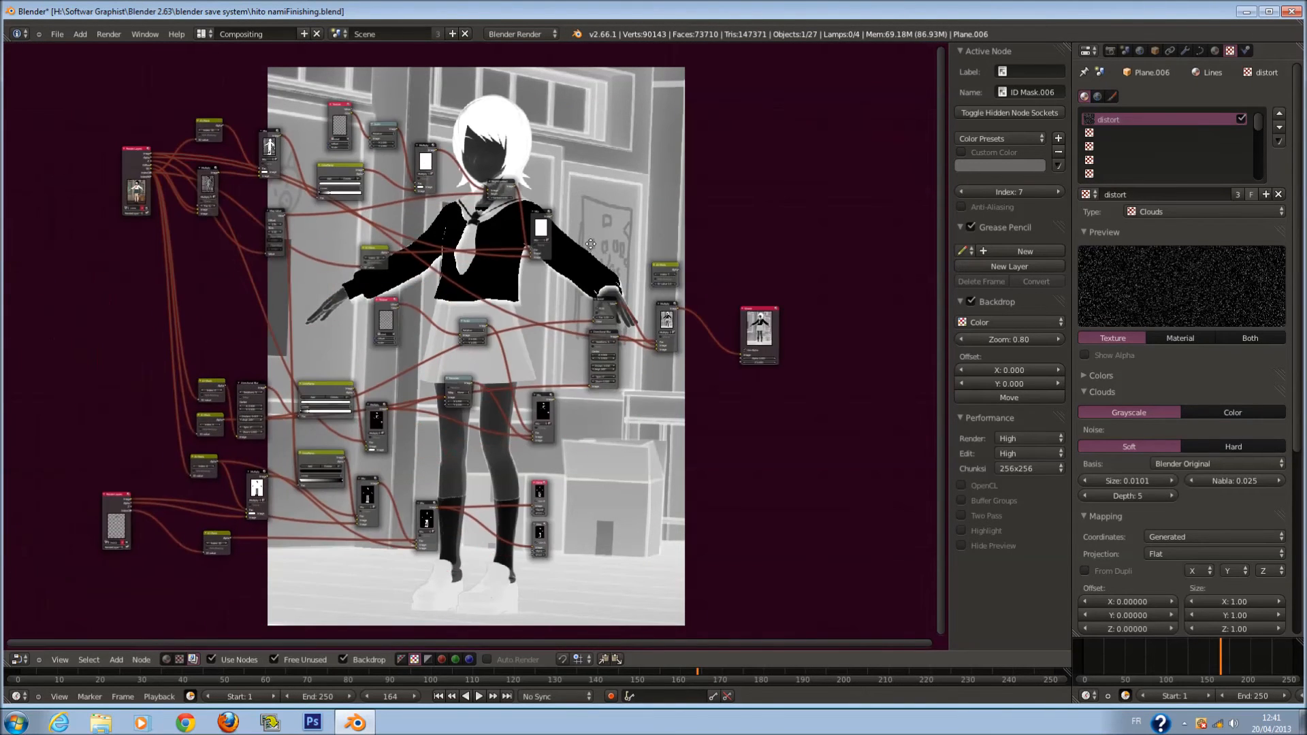
scroll(582, 252, up, 2)
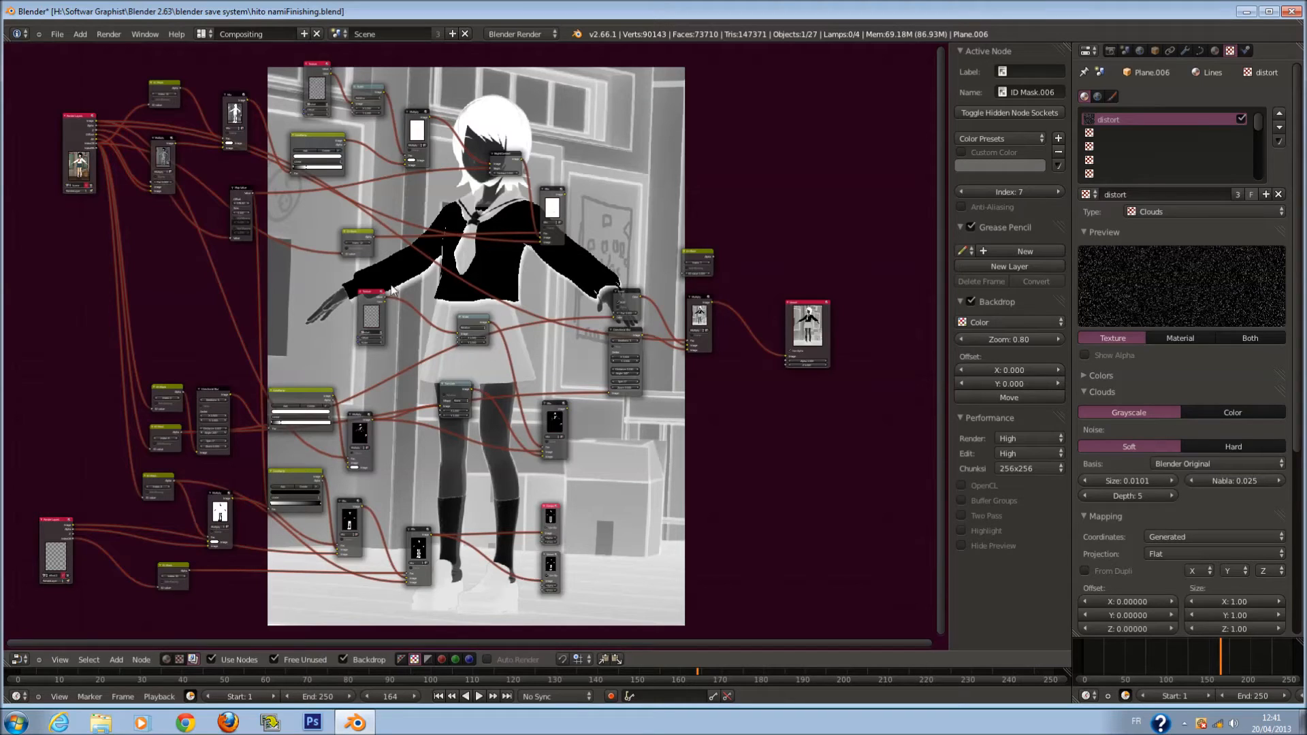
scroll(435, 322, up, 2)
middle_drag(434, 321, 403, 290)
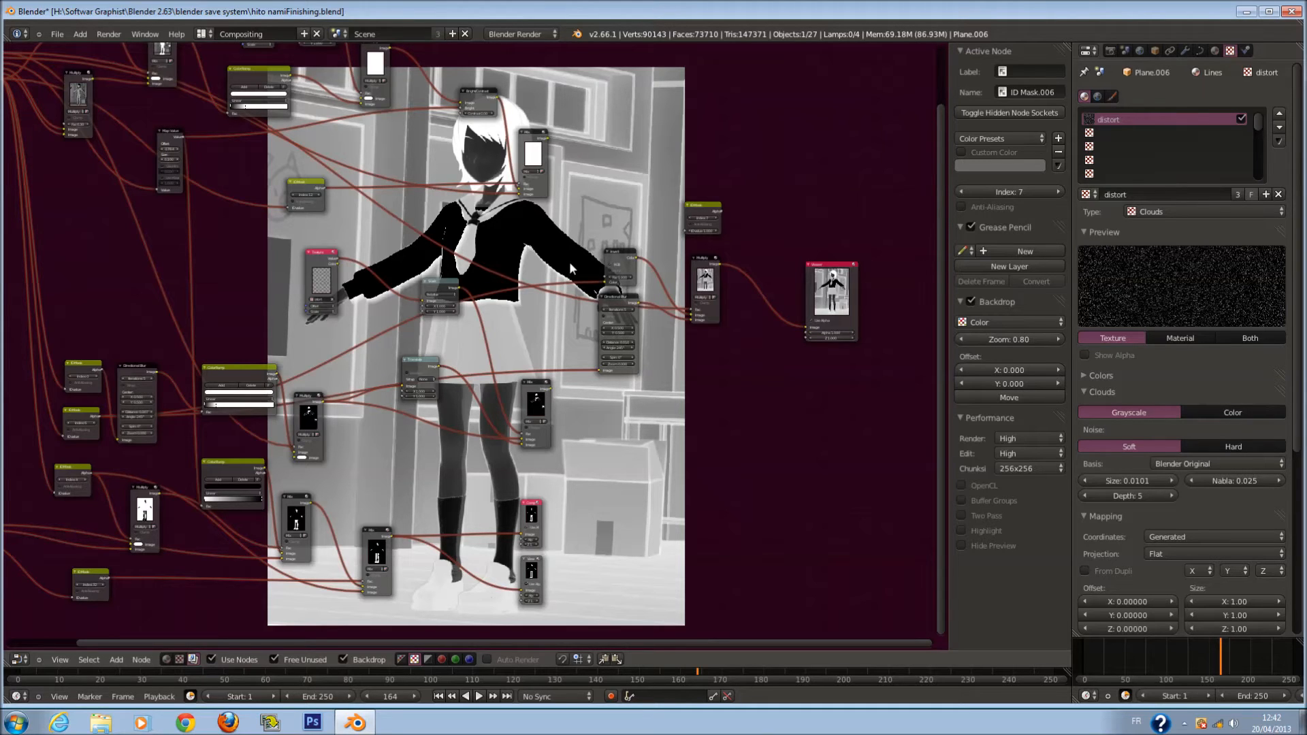
scroll(659, 266, up, 3)
scroll(647, 314, up, 3)
mouse_move(614, 277)
middle_down()
mouse_move(587, 311)
mouse_move(611, 297)
middle_up()
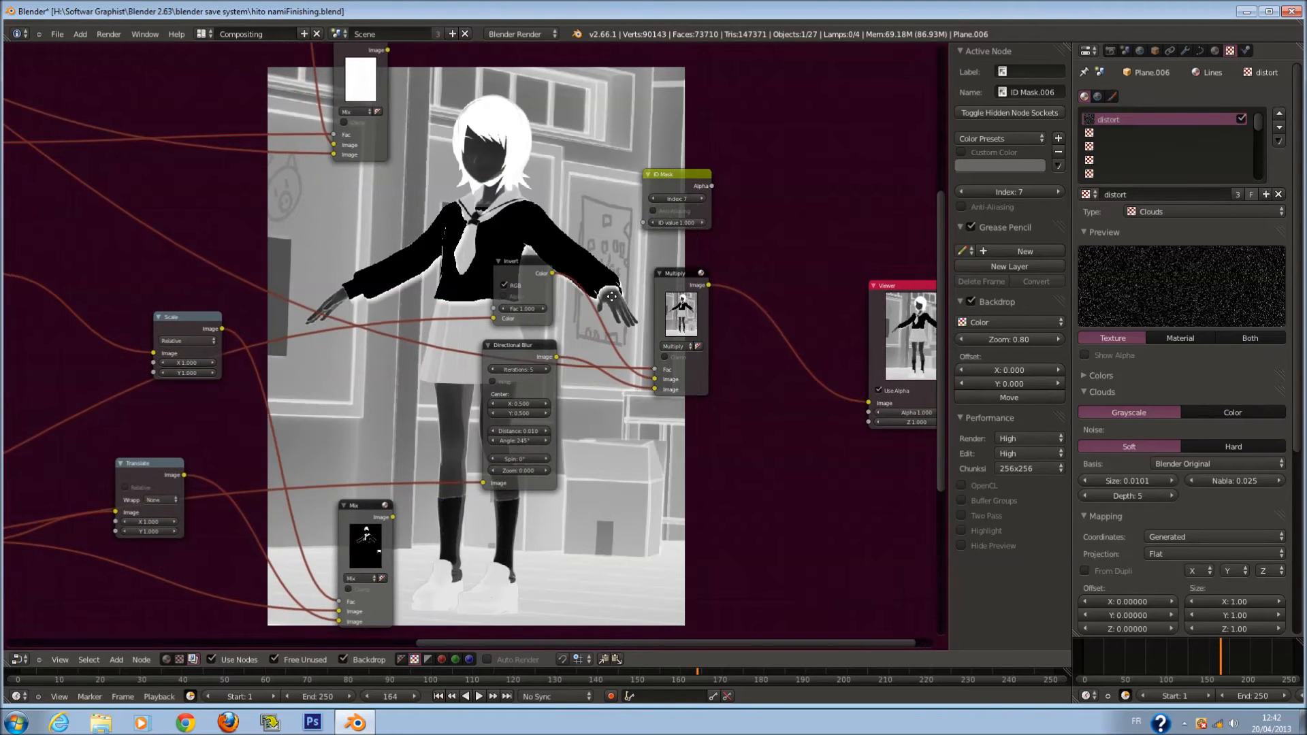
Link an output of the upper Render Layers node to the new ID Mask's ID value input
scroll(141, 276, down, 4)
key(Home)
scroll(154, 172, up, 2)
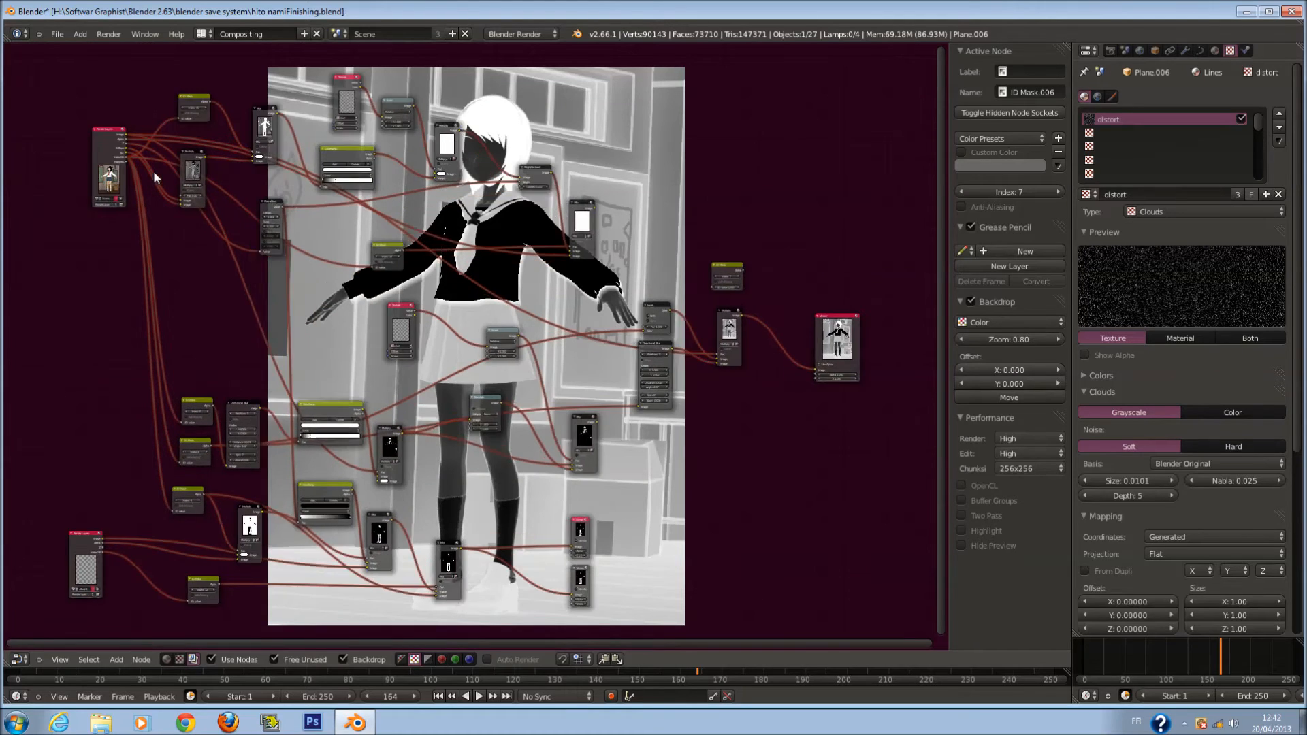
click(35, 108)
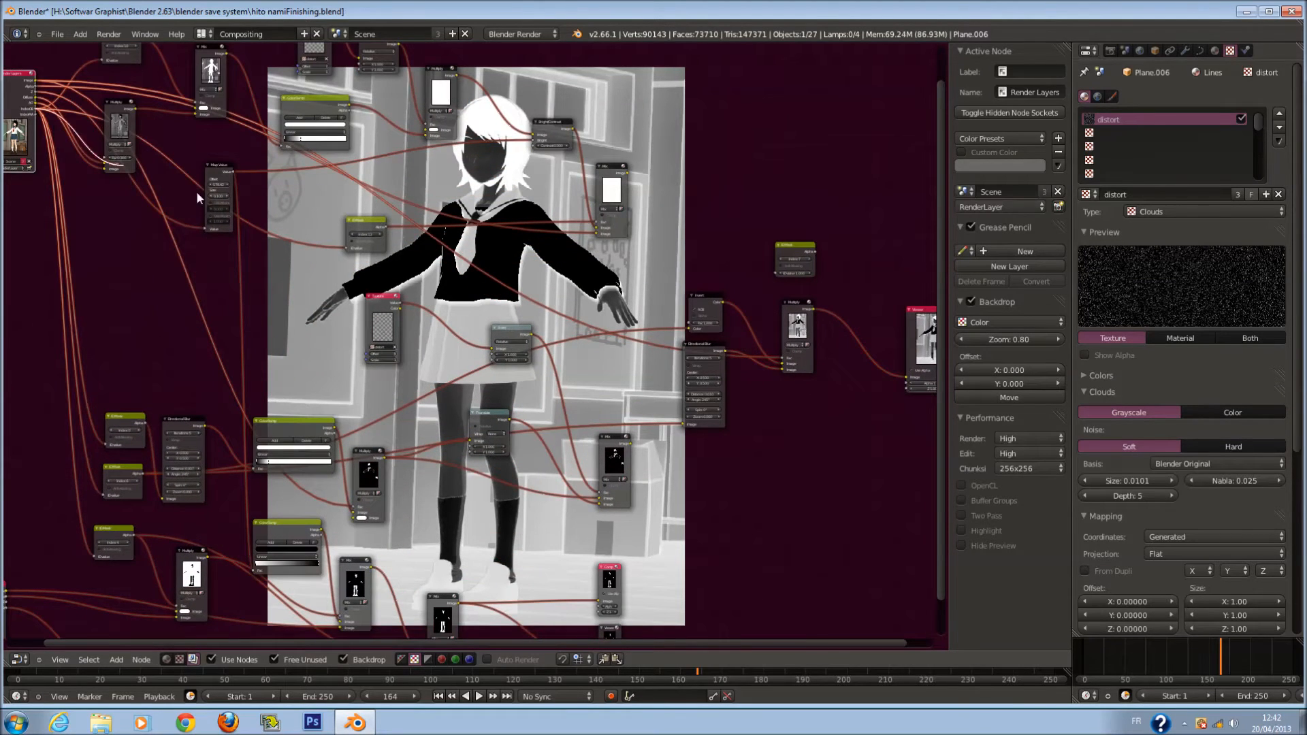
middle_drag(846, 402, 570, 426)
scroll(570, 426, up, 3)
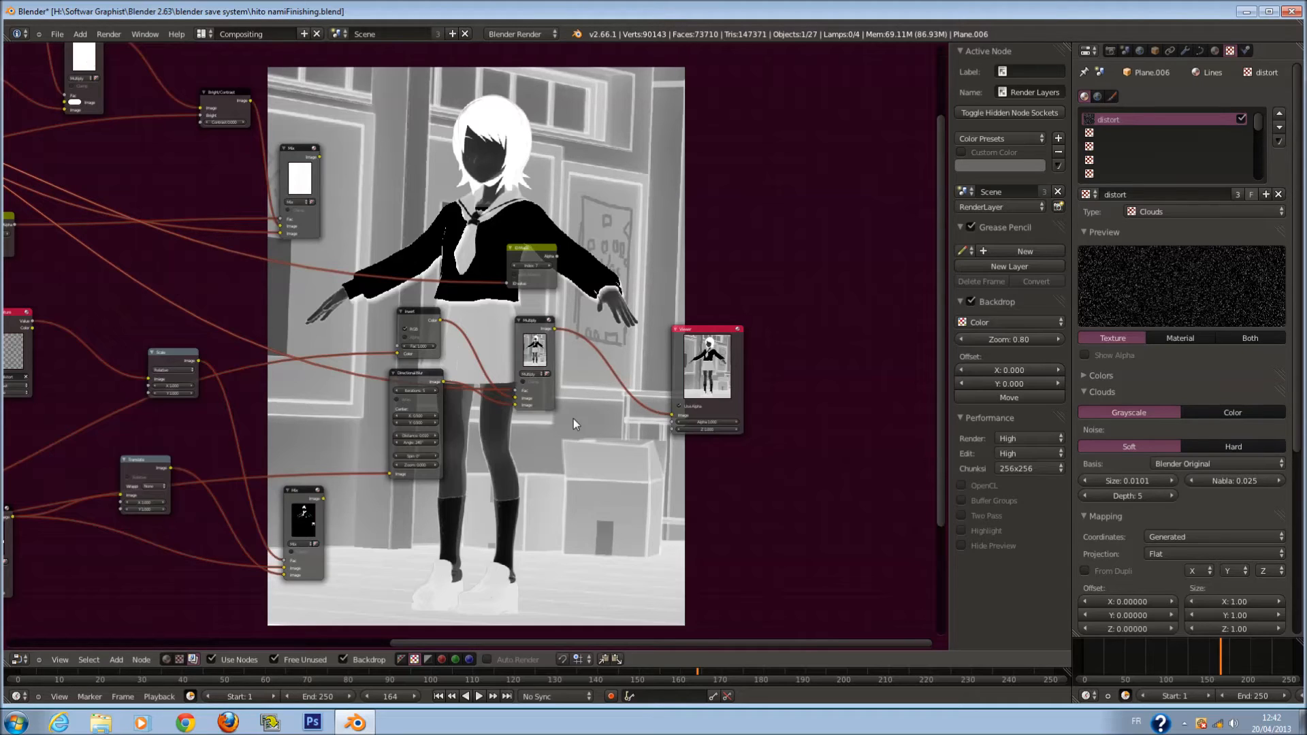
Link the Image output of the upper Mix node with the white preview to an input of the first Mix in the lower skin branch
scroll(573, 419, down, 3)
middle_drag(417, 241, 651, 114)
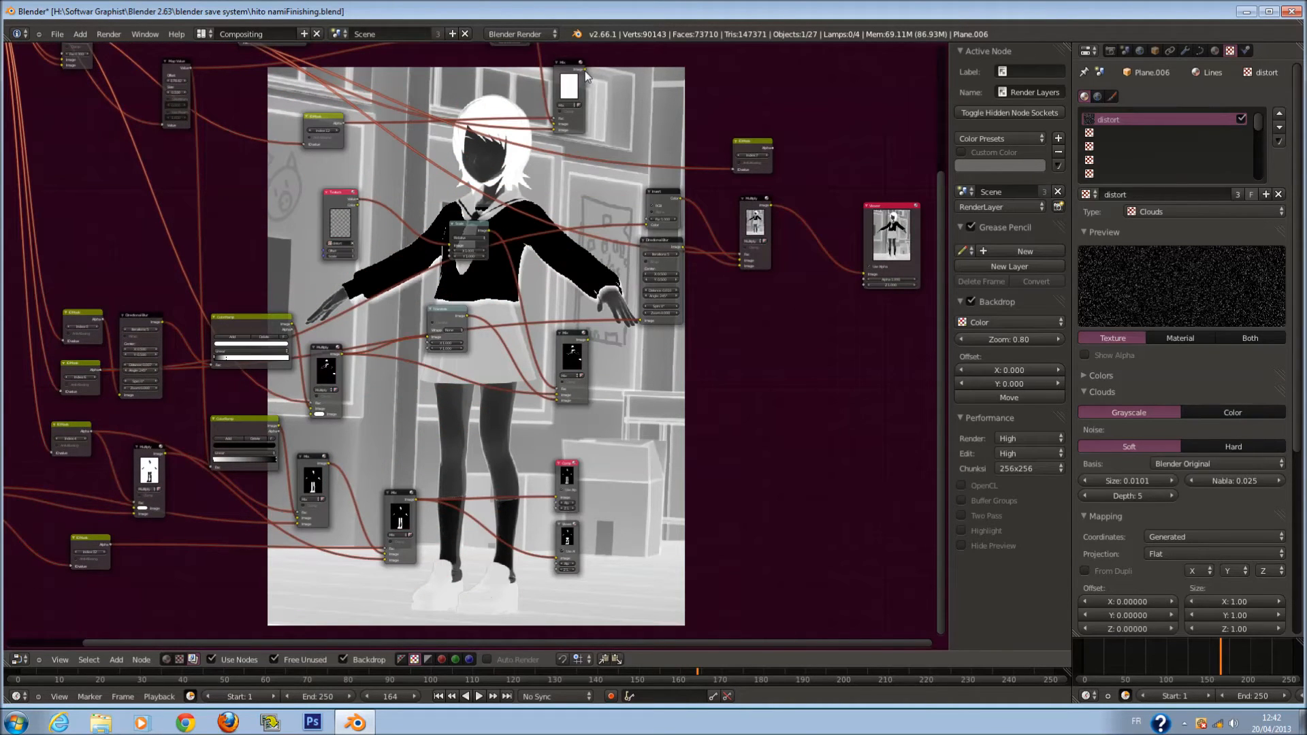
drag(586, 70, 308, 521)
middle_drag(479, 449, 634, 357)
scroll(618, 375, up, 1)
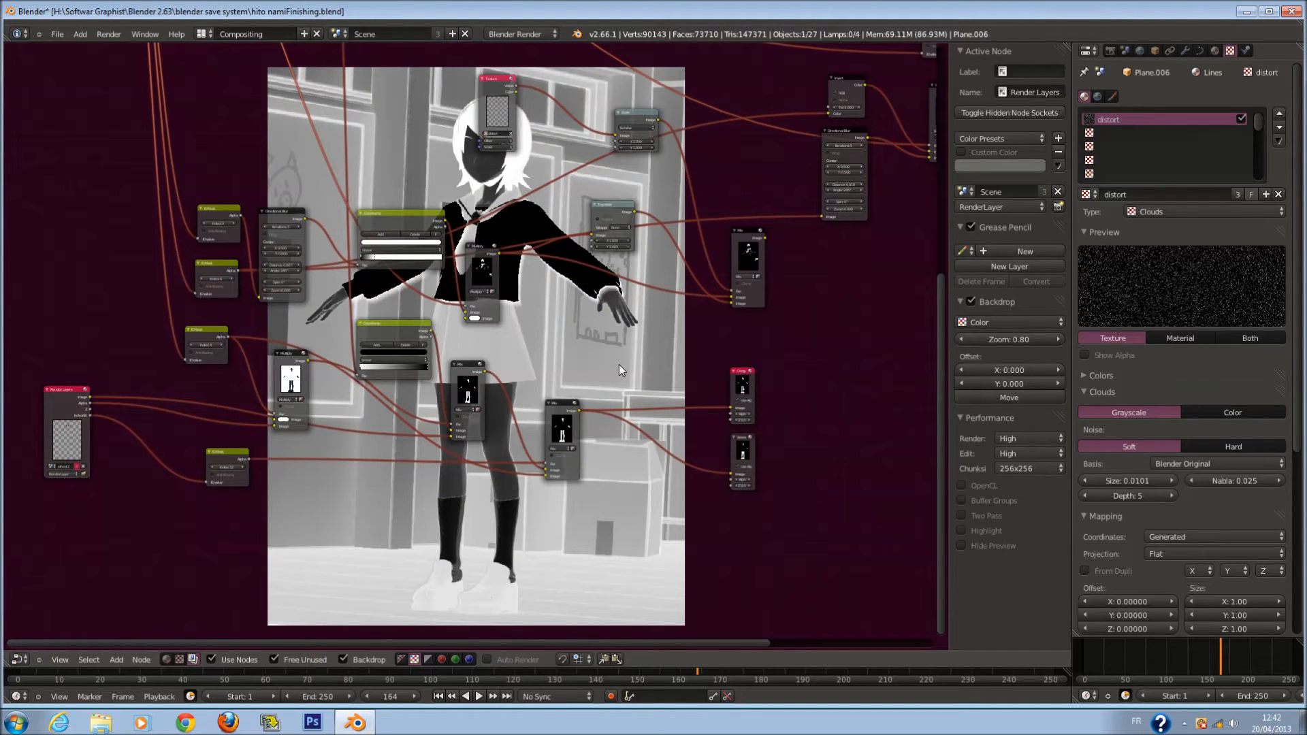
scroll(572, 401, down, 1)
middle_drag(572, 401, 497, 501)
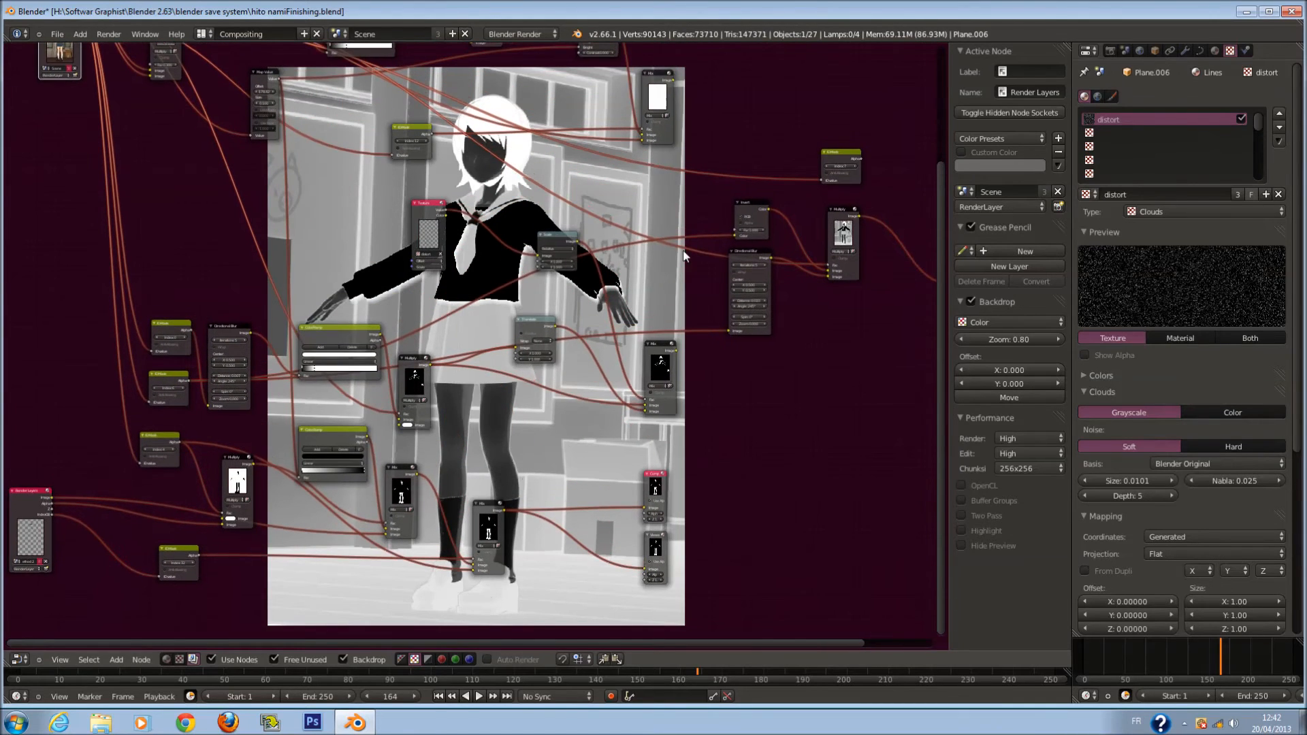
drag(674, 81, 404, 531)
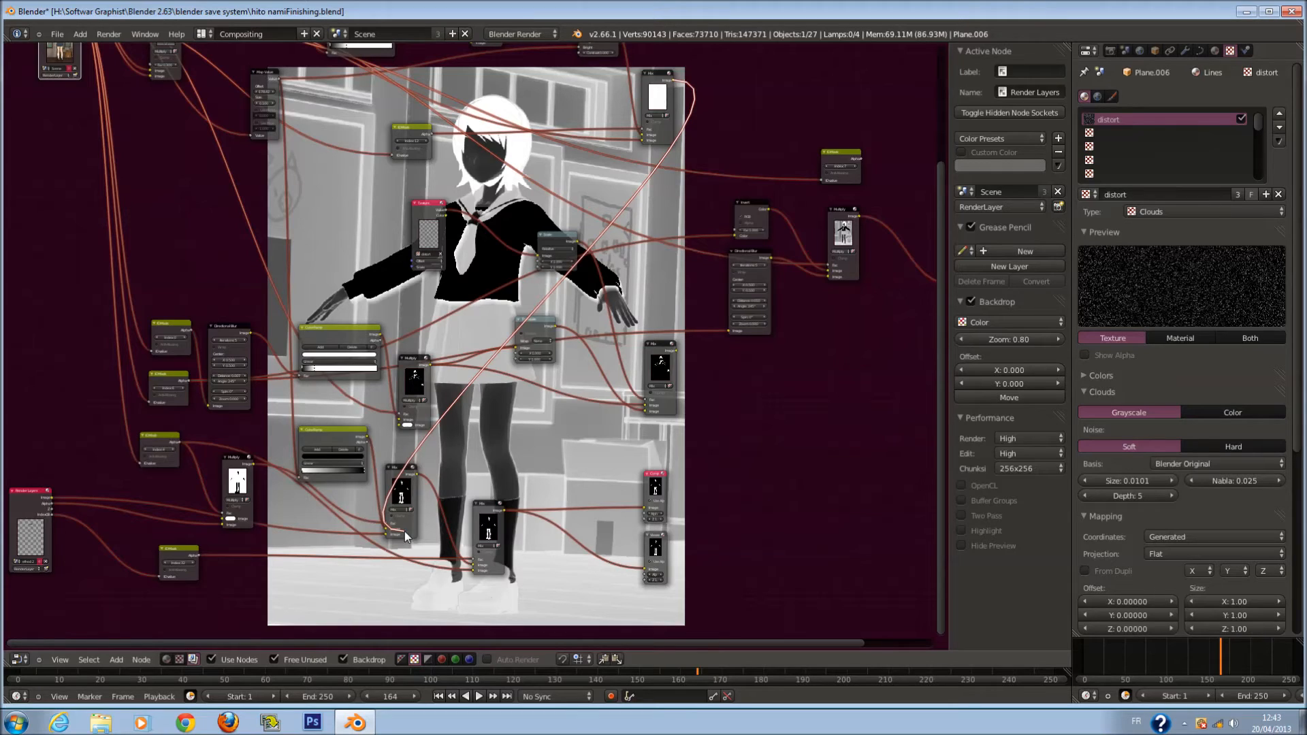
drag(404, 531, 392, 528)
Move the lower ColorRamp node out of the skin branch into the free space above the other ColorRamp
scroll(415, 528, up, 3)
middle_drag(427, 529, 587, 434)
drag(462, 372, 451, 345)
scroll(470, 331, down, 3)
middle_drag(469, 331, 405, 449)
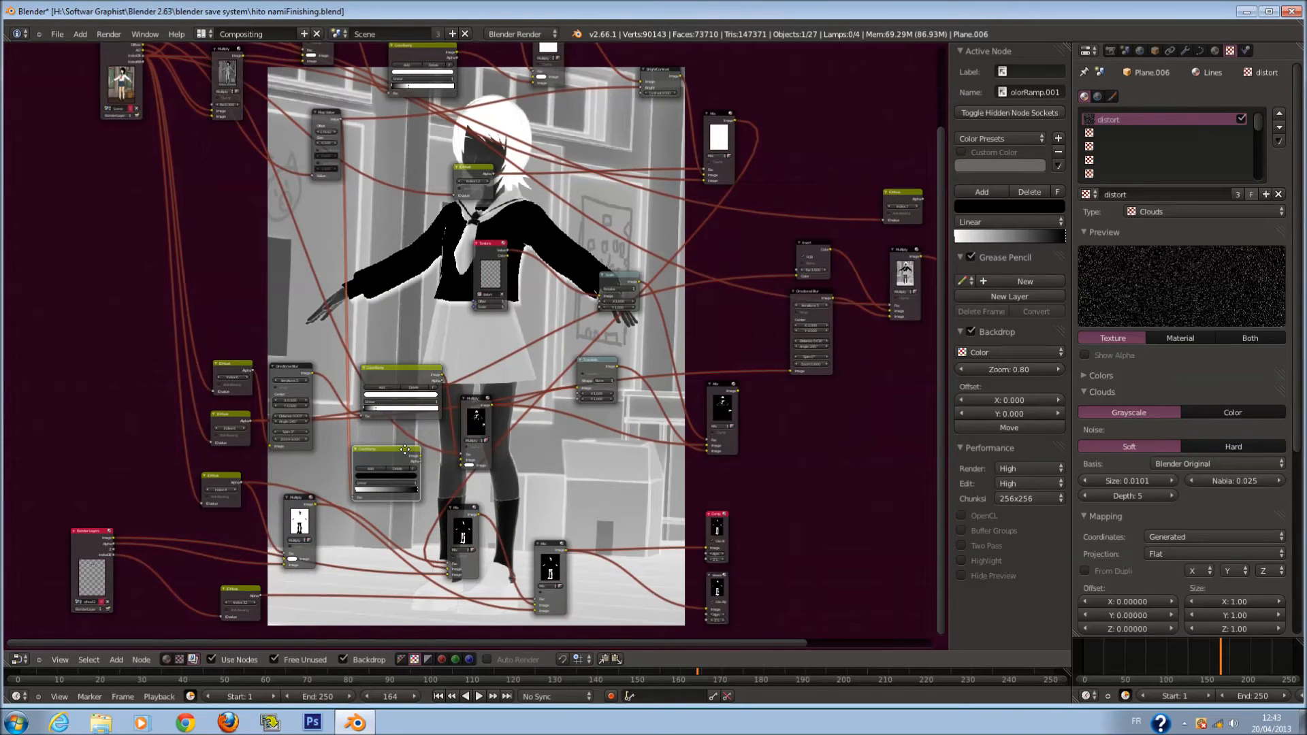
middle_drag(405, 450, 393, 539)
drag(393, 539, 380, 520)
drag(386, 312, 381, 309)
middle_drag(380, 308, 5, 60)
scroll(633, 141, up, 1)
middle_drag(634, 142, 670, 227)
drag(680, 183, 648, 265)
middle_drag(648, 265, 776, 244)
scroll(775, 243, up, 1)
Show the skin branch's Viewer in the backdrop and examine its mask and the surrounding node links
click(476, 487)
scroll(478, 486, up, 3)
middle_drag(490, 469, 680, 440)
scroll(508, 365, down, 2)
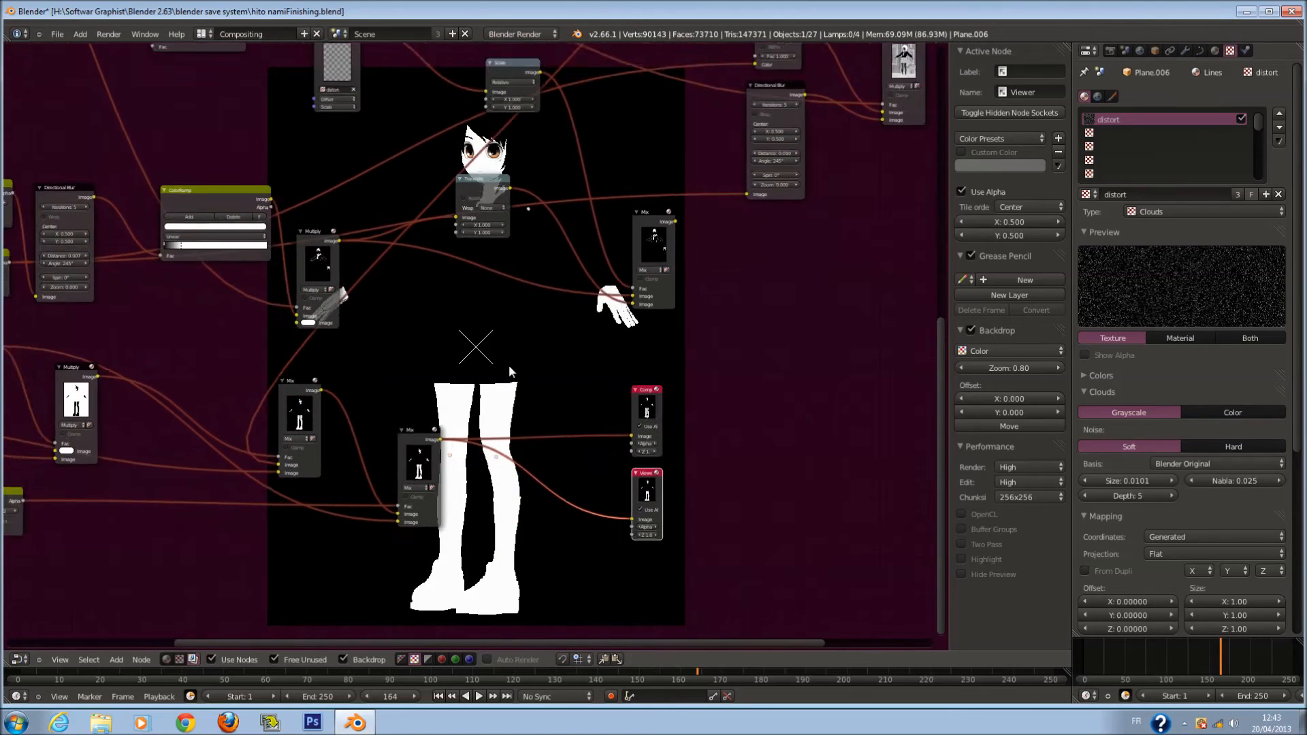
middle_drag(482, 427, 452, 377)
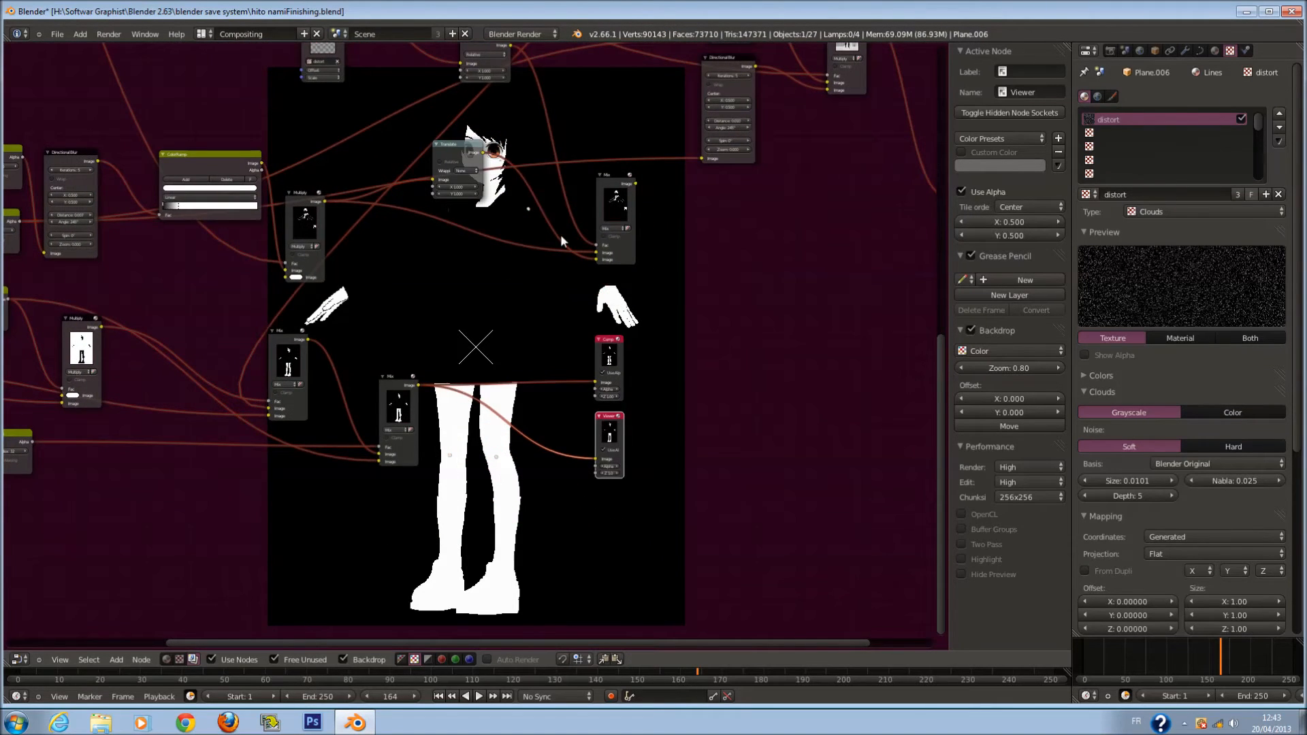
scroll(602, 184, down, 3)
middle_drag(602, 182, 558, 411)
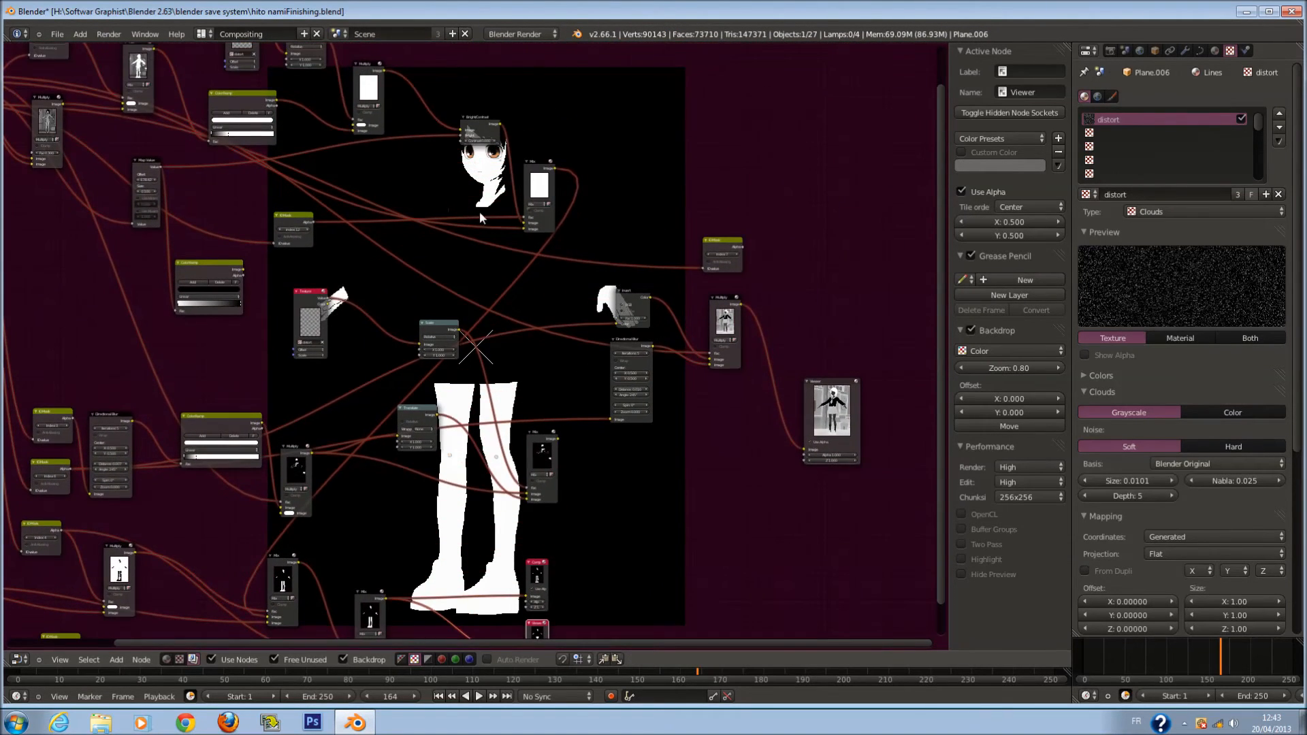
scroll(529, 346, down, 3)
scroll(529, 374, up, 5)
middle_drag(661, 362, 524, 267)
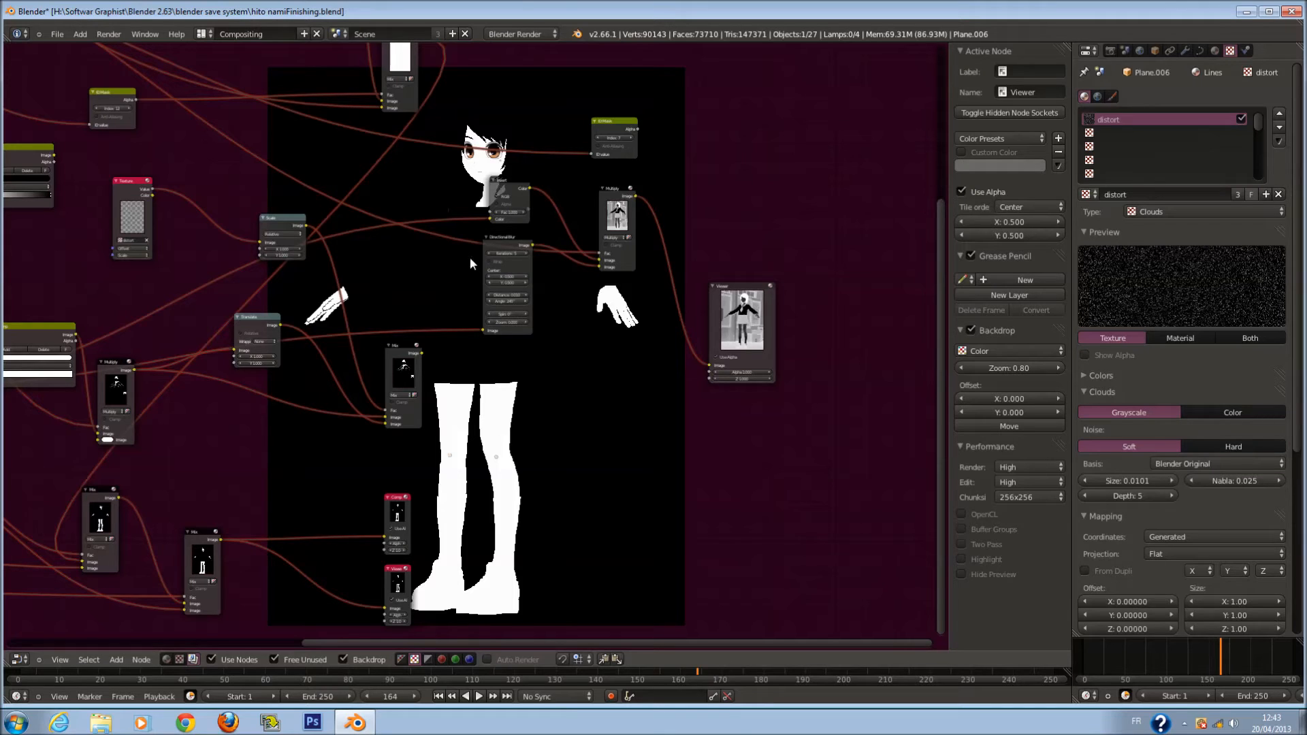
middle_drag(470, 256, 363, 422)
scroll(570, 311, down, 2)
scroll(418, 424, up, 2)
Move the shirt branch's Viewer farther out, show it in the backdrop, and place the index 7 ID Mask above the Invert node
key(a)
key(a)
drag(674, 479, 858, 443)
scroll(541, 236, up, 2)
click(524, 227)
drag(524, 228, 357, 226)
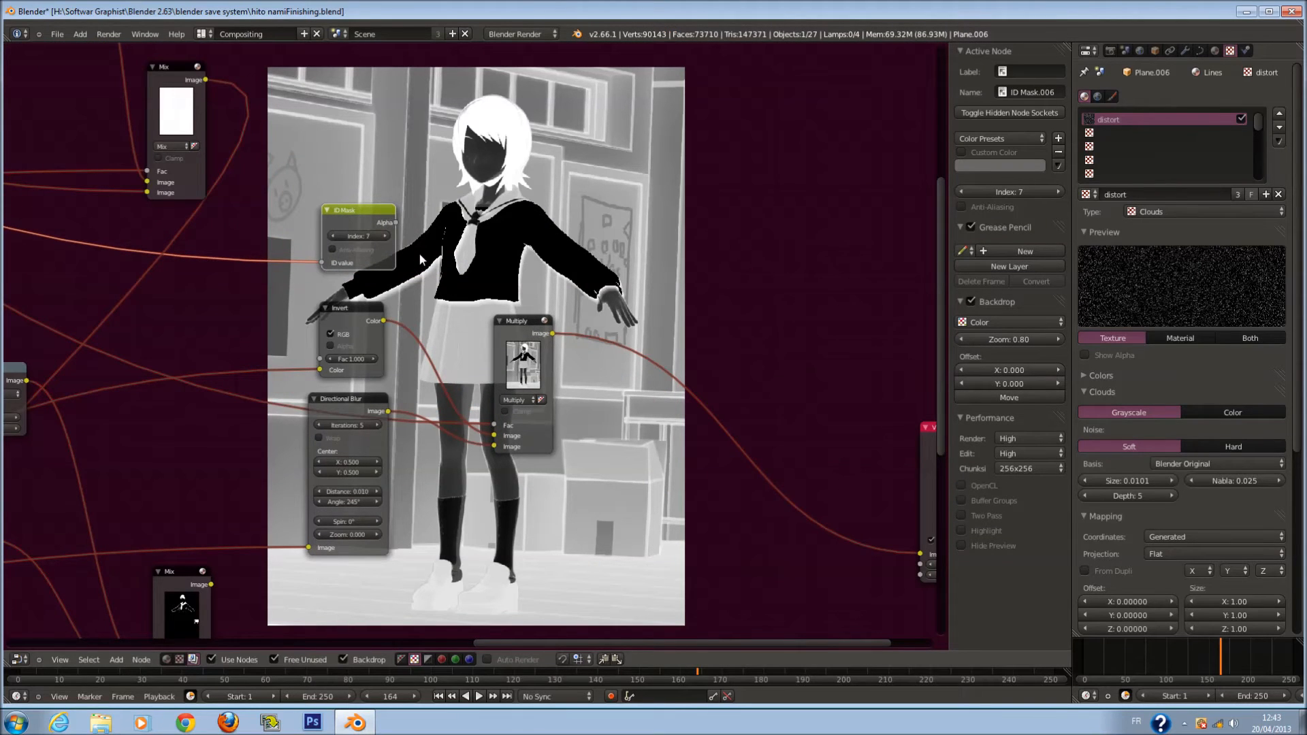
scroll(420, 259, up, 1)
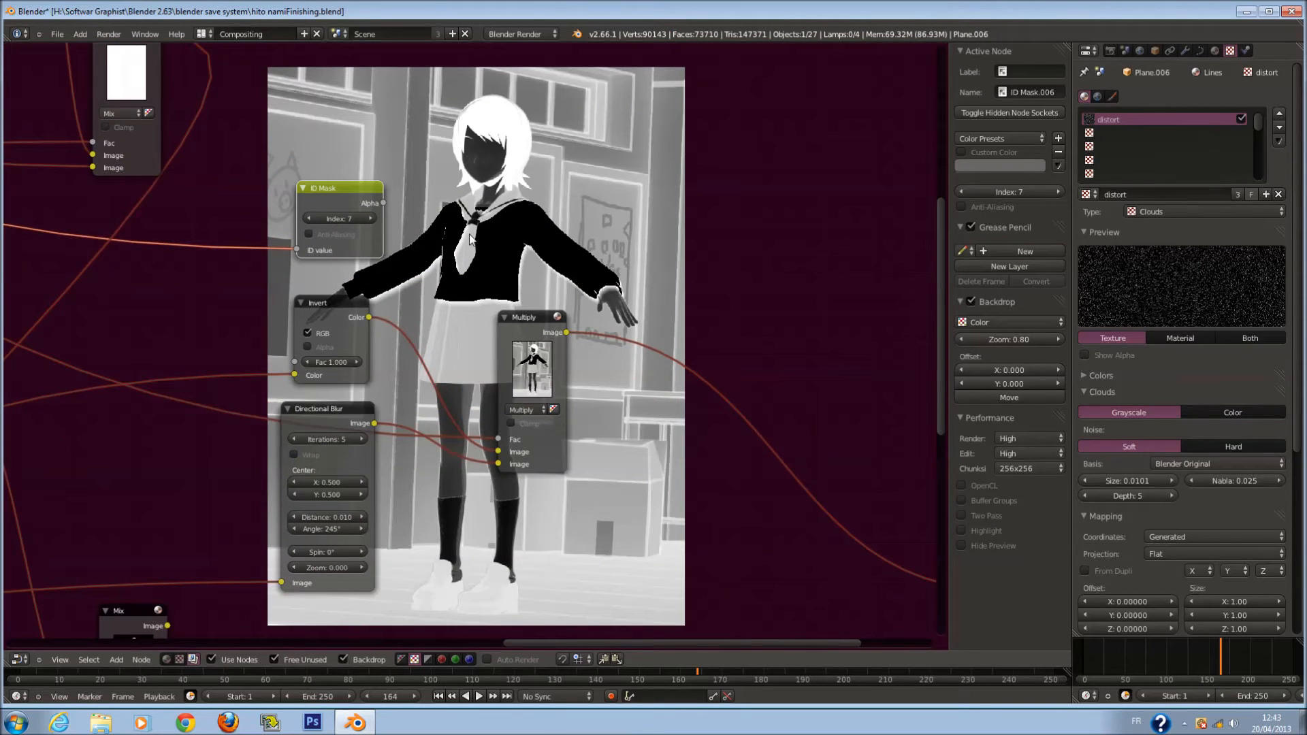
Add a Mix node set to Multiply beside the index 7 ID Mask and feed the mask's Alpha into its first Image input
middle_drag(471, 239, 447, 283)
key(shift+a)
mouse_move(447, 283)
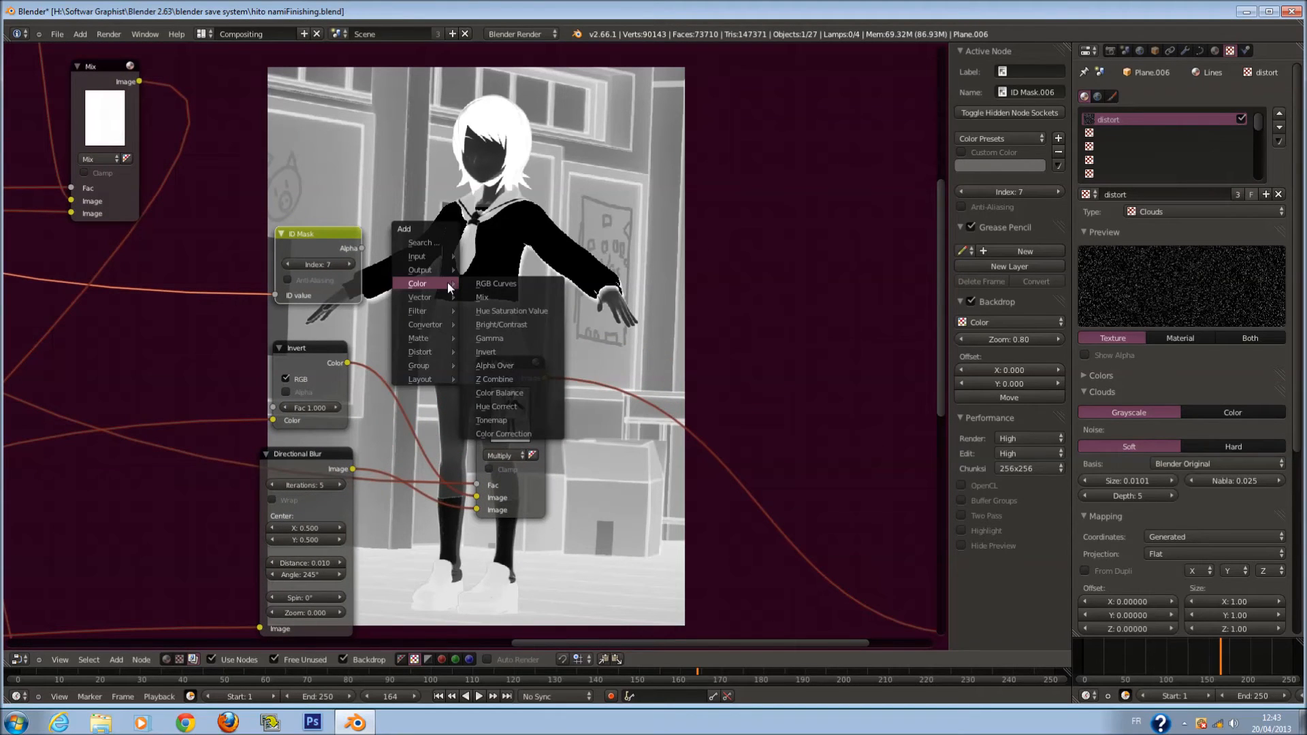
click(482, 296)
click(510, 230)
mouse_move(364, 249)
mouse_down()
mouse_move(527, 299)
mouse_move(403, 278)
mouse_move(361, 248)
mouse_up()
click(553, 285)
click(602, 318)
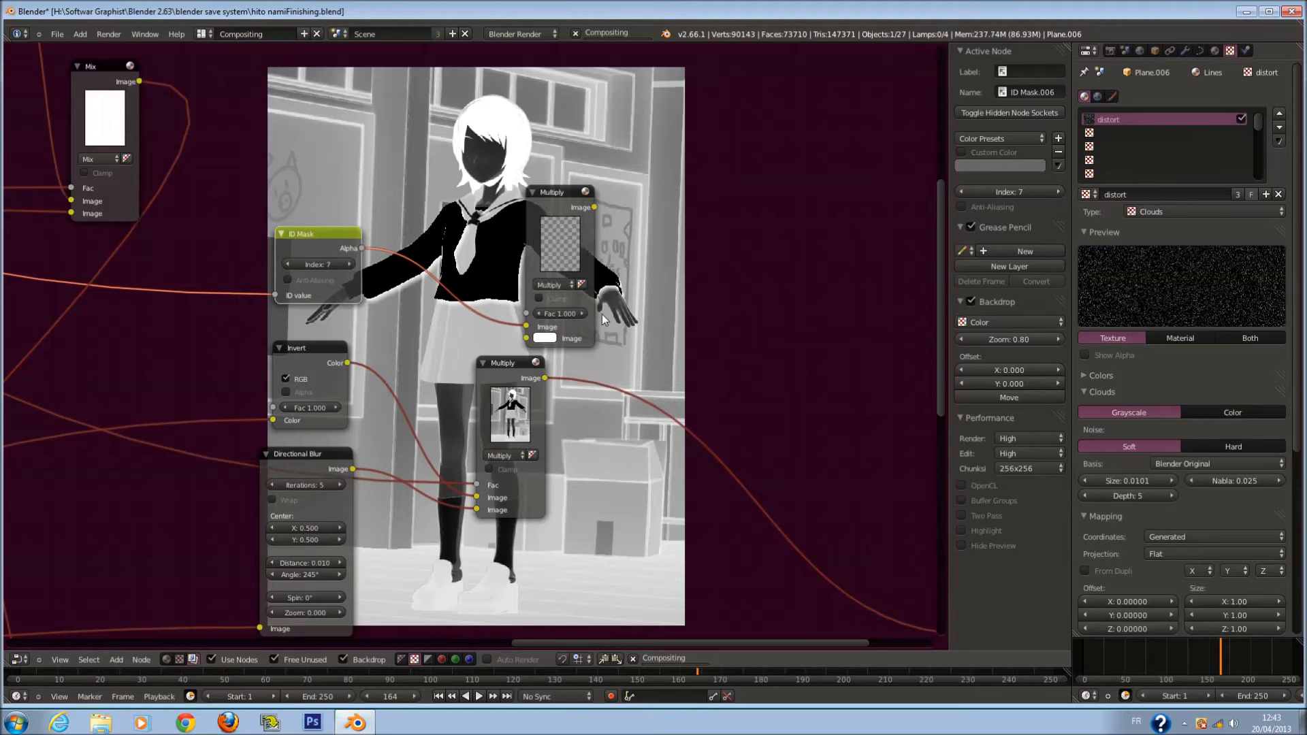
Connect the Image output of the black-to-white ColorRamp to the second Image input of the Multiply node fed by the index 7 ID Mask
scroll(602, 313, down, 4)
key(a)
key(a)
middle_drag(491, 317, 859, 343)
scroll(859, 343, down, 4)
drag(200, 341, 658, 354)
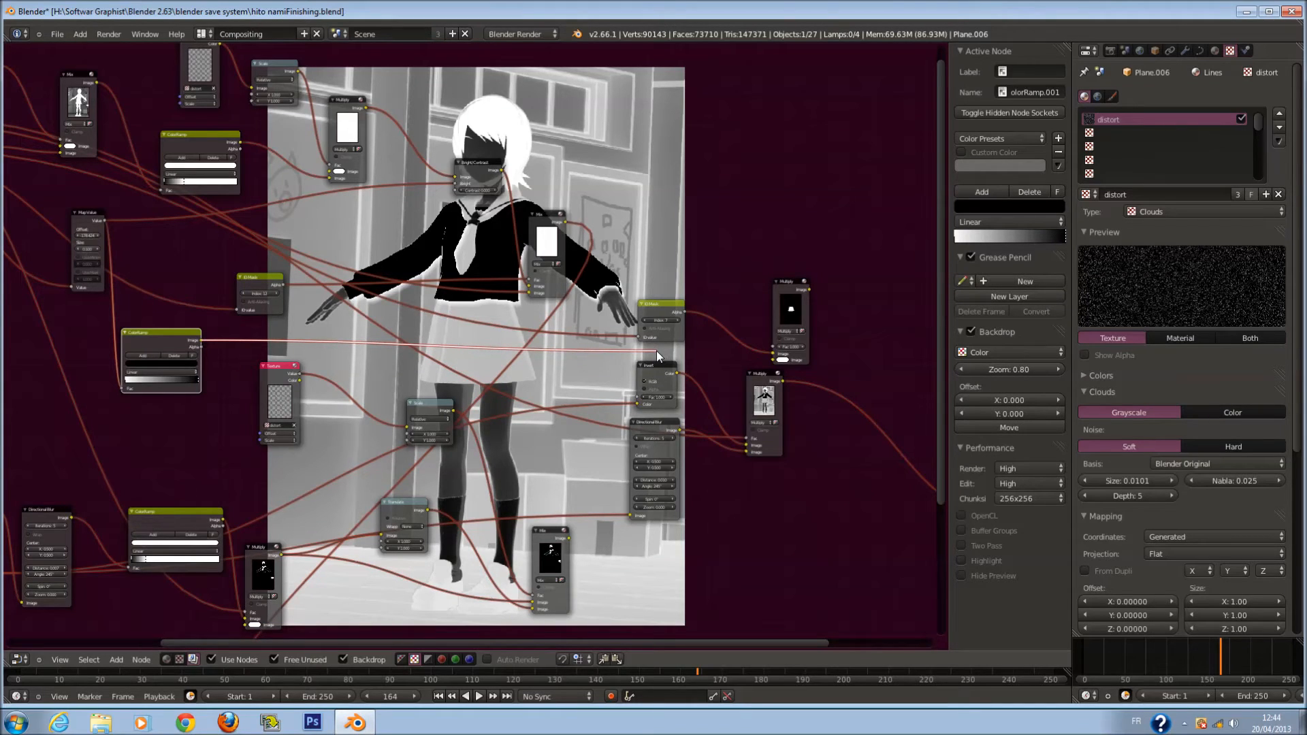
drag(656, 350, 774, 355)
middle_drag(822, 333, 569, 328)
scroll(569, 328, up, 14)
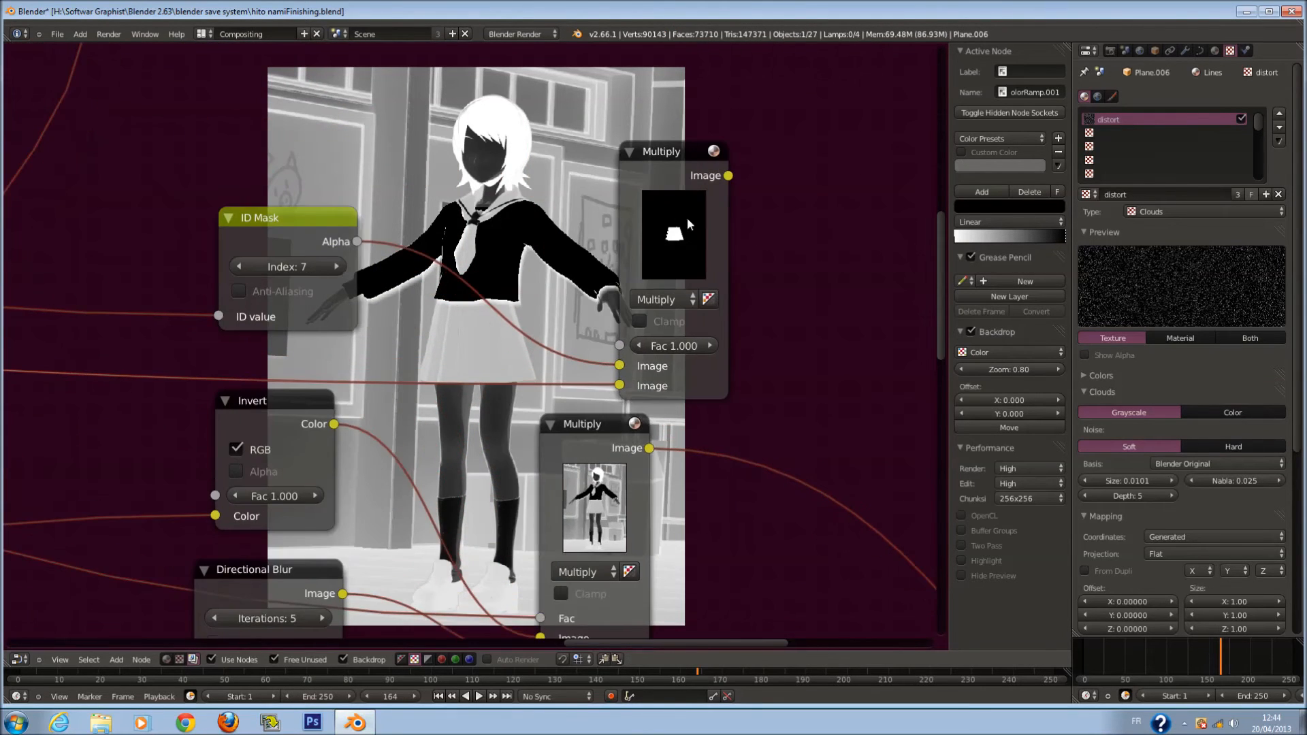
scroll(672, 211, up, 5)
Move the Viewer node close to the ID Mask's Multiply node and save the file
middle_drag(673, 258, 590, 249)
scroll(590, 249, down, 15)
drag(863, 504, 679, 342)
scroll(696, 354, up, 6)
key(ctrl+s)
click(695, 354)
Connect the Image output of the ID Mask's Multiply node to the Viewer's Image input
drag(613, 216, 764, 458)
scroll(708, 404, up, 2)
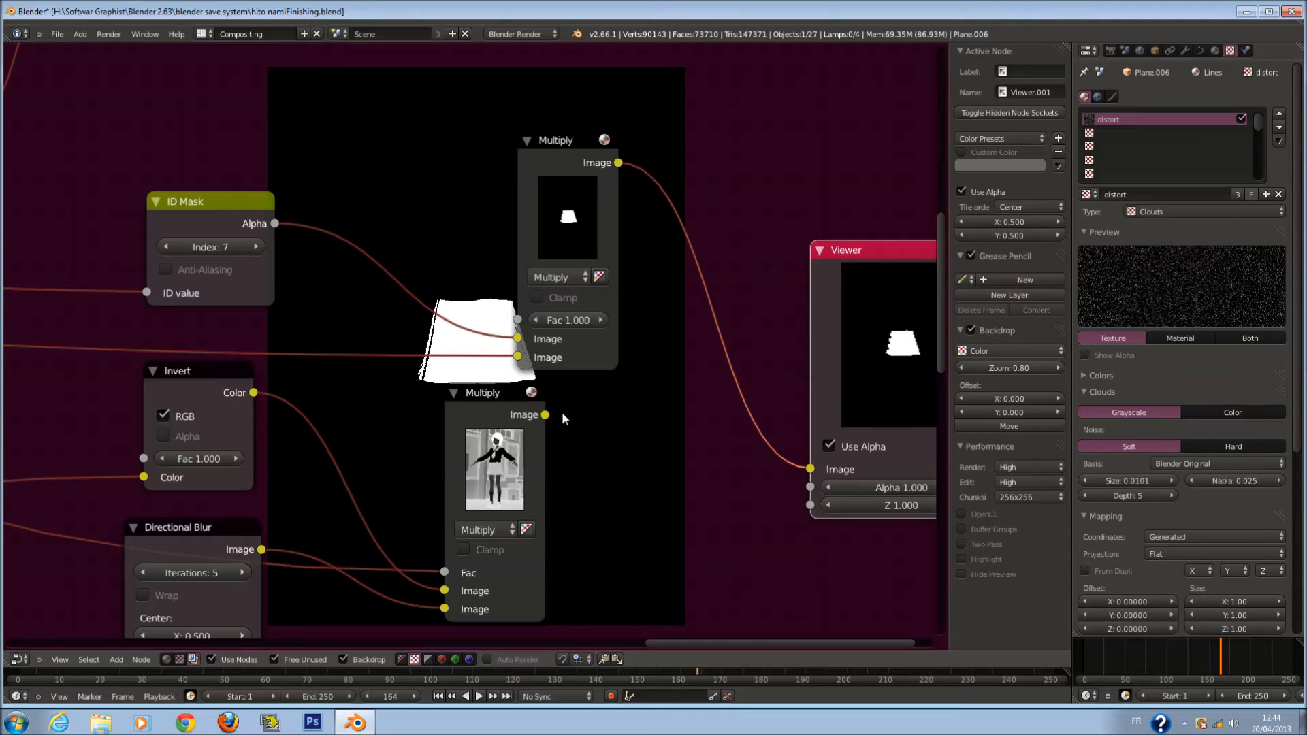
scroll(562, 411, down, 4)
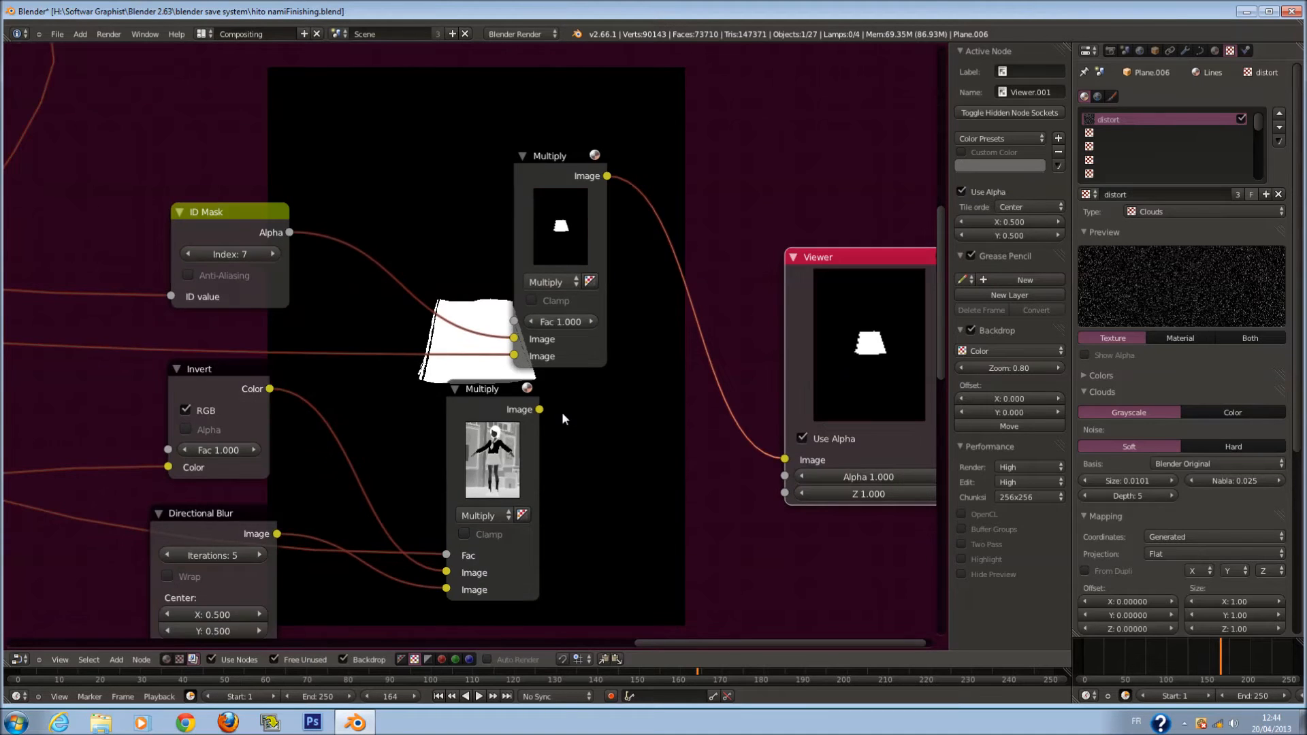
scroll(412, 457, up, 2)
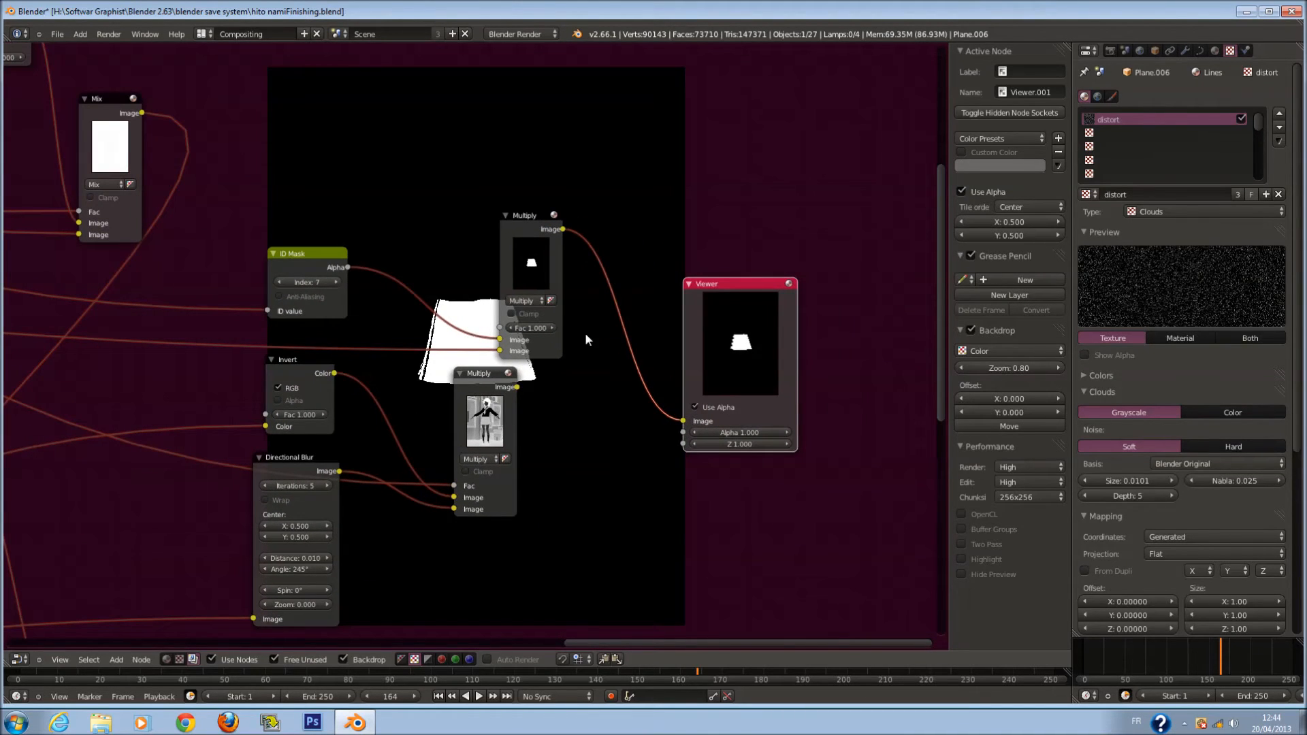
Shift the Viewer and the ID Mask's Multiply node to the right to free up space in the node tree
drag(753, 332, 873, 362)
drag(526, 234, 616, 243)
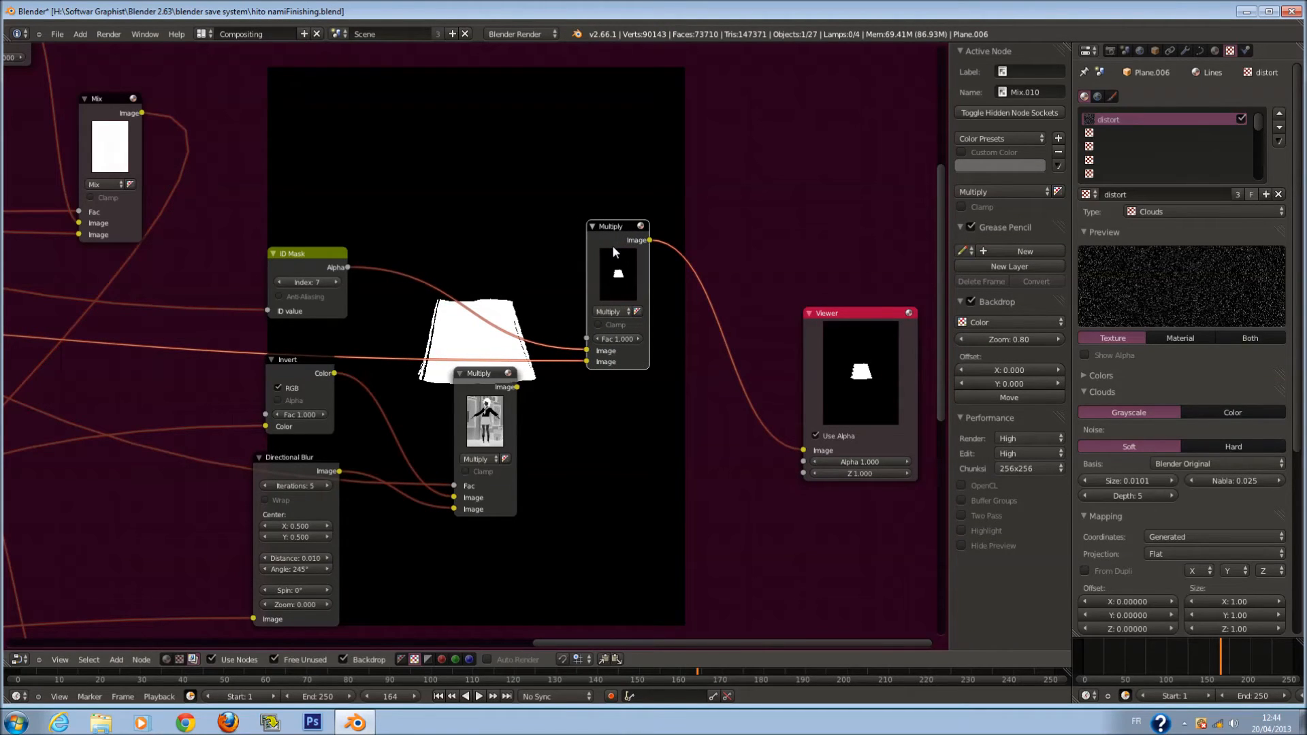
middle_drag(613, 248, 298, 183)
drag(581, 291, 713, 293)
Move the lower Multiply node down and the ID Mask's Multiply node further right, leaving an empty area between them
scroll(410, 284, down, 1)
middle_drag(406, 284, 814, 330)
scroll(815, 331, down, 4)
drag(563, 375, 559, 424)
scroll(568, 388, up, 5)
middle_drag(569, 381, 312, 401)
drag(469, 261, 627, 217)
scroll(592, 398, up, 1)
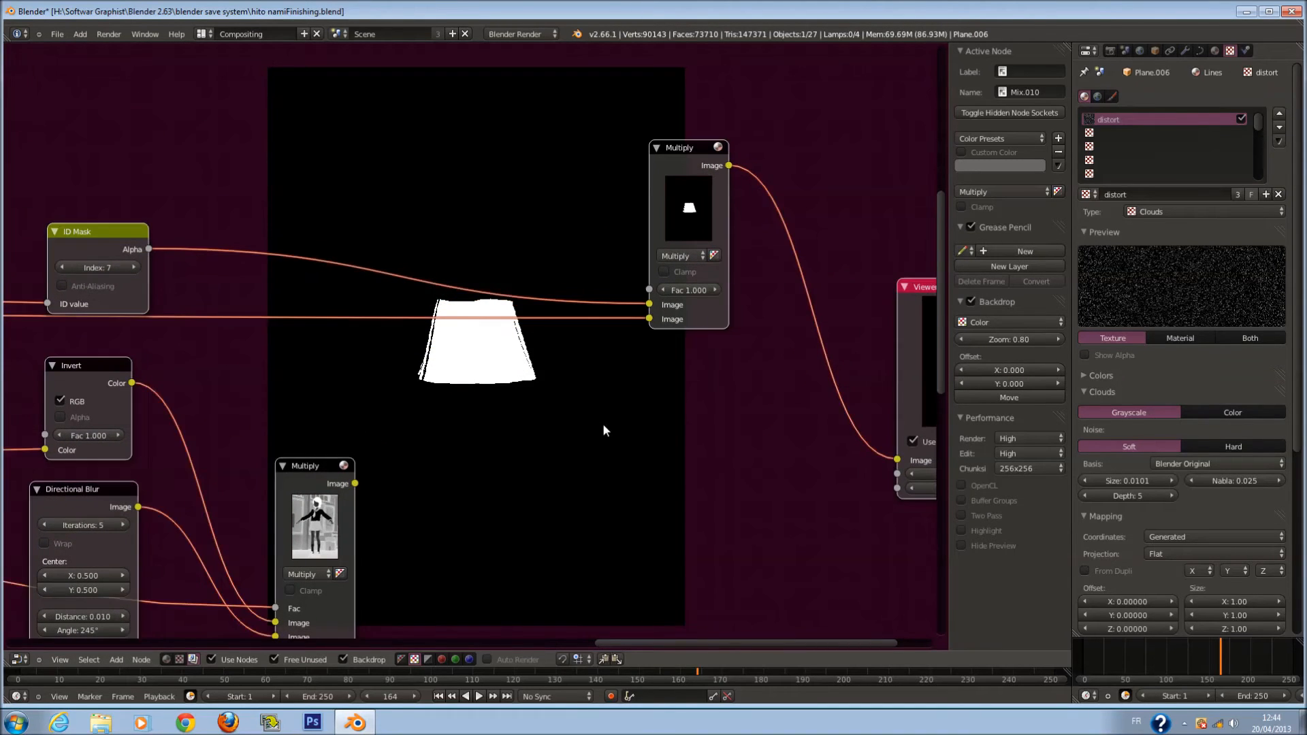
middle_drag(604, 429, 589, 407)
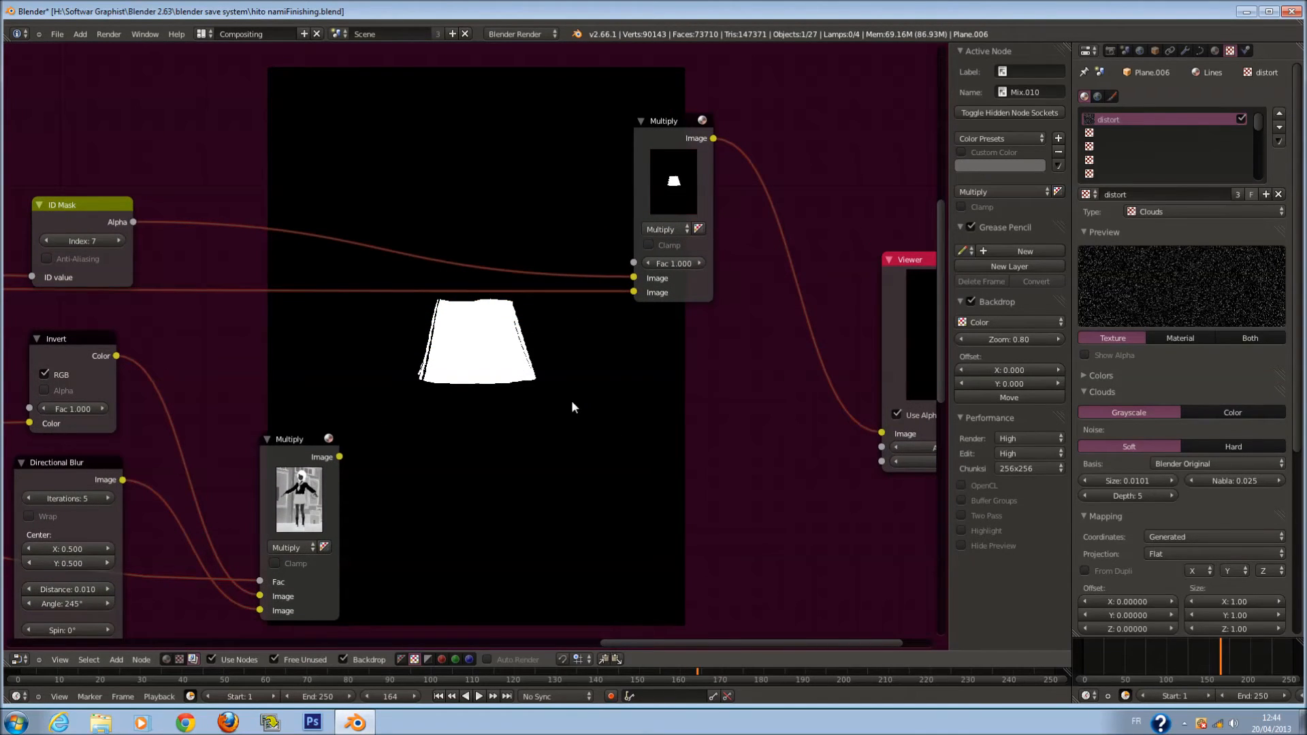
Add a ColorRamp node beside the lower Multiply node and connect that Multiply's Image output to its Fac input
key(shift+a)
mouse_move(517, 471)
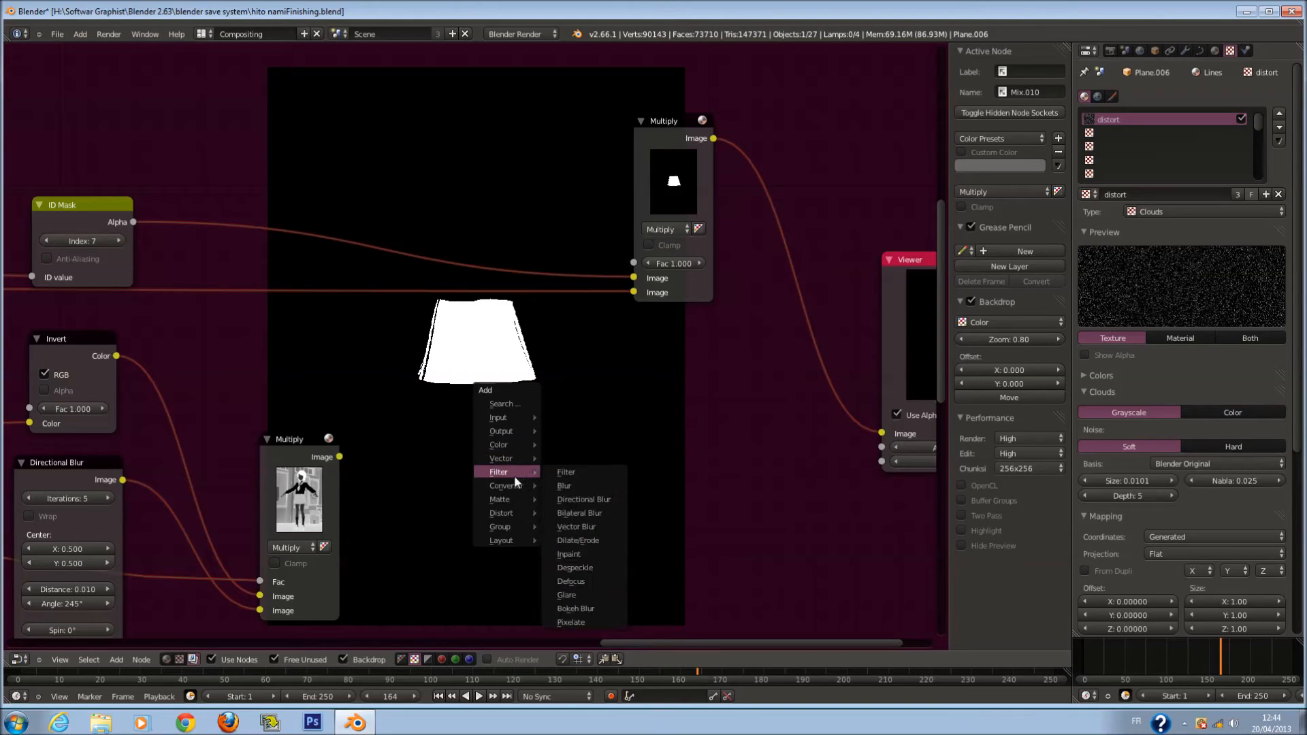
click(602, 488)
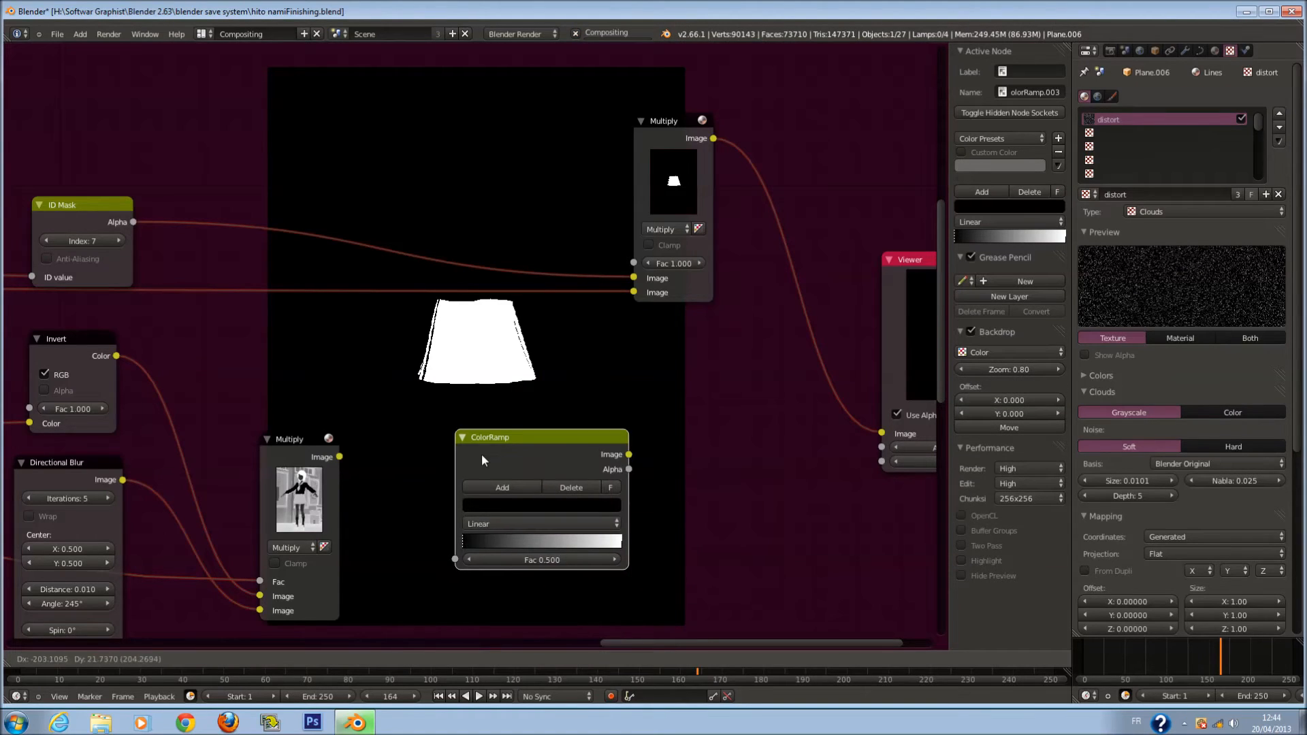
click(476, 434)
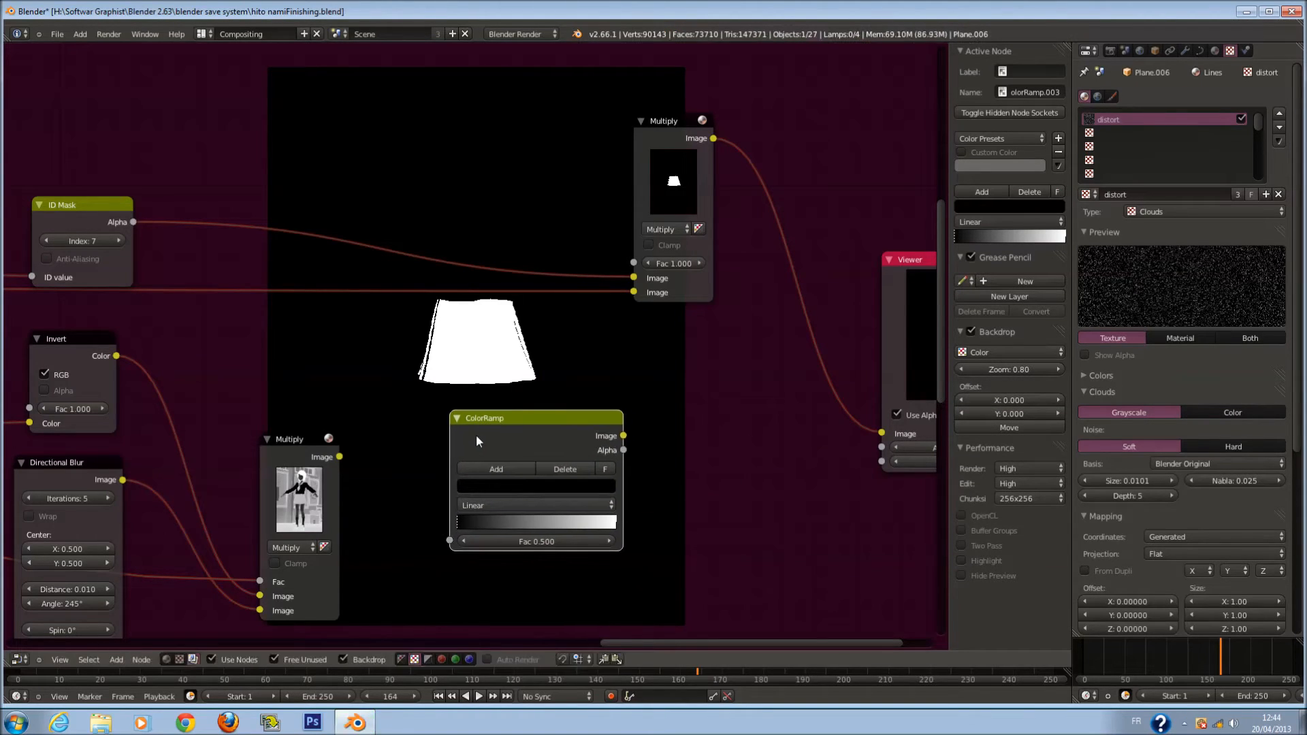
drag(339, 457, 463, 542)
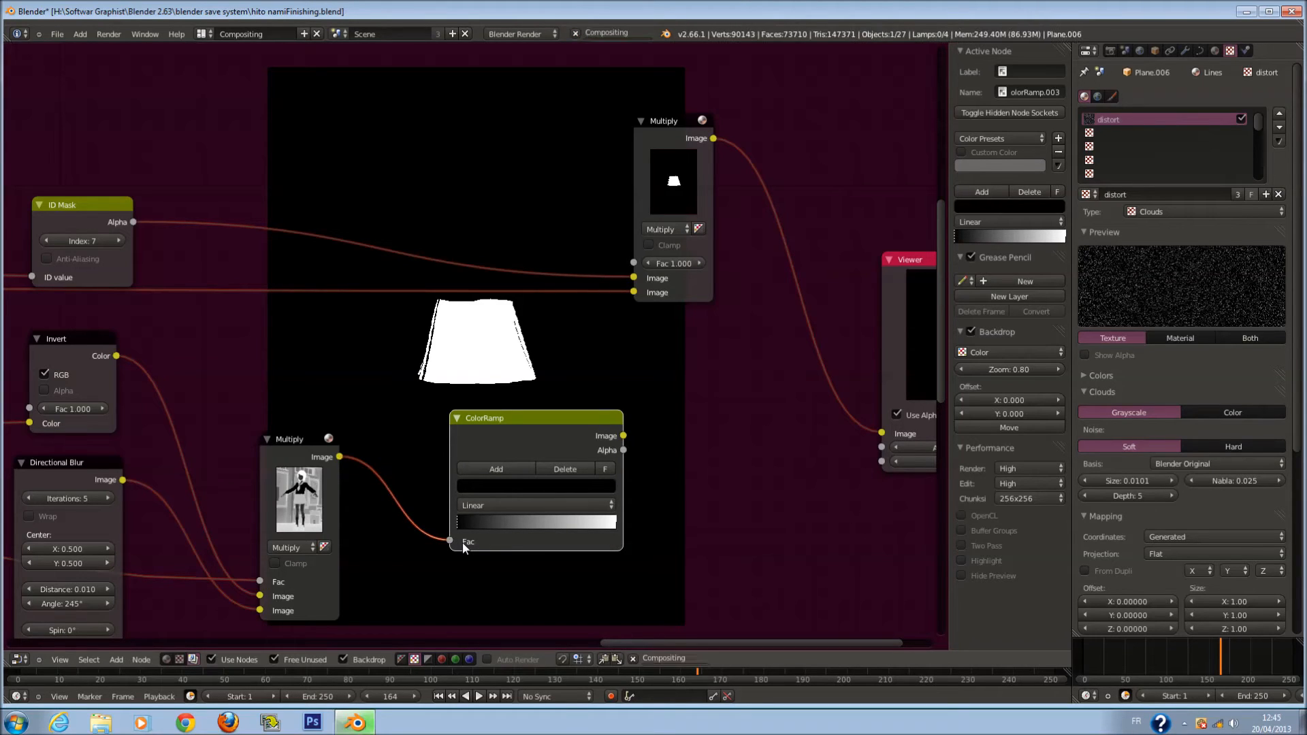
Slide the new ColorRamp's white stop close to the black one and connect its Image output to the Viewer
drag(614, 522, 454, 525)
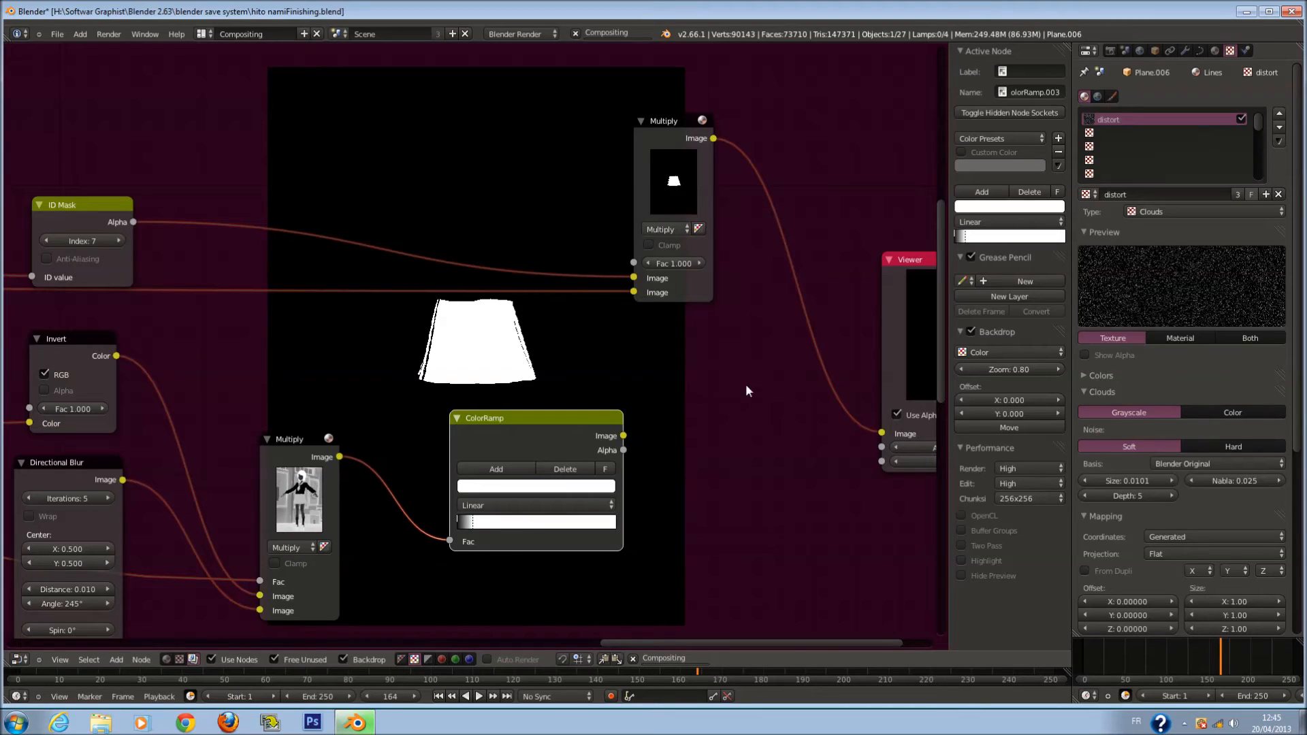
drag(623, 436, 881, 434)
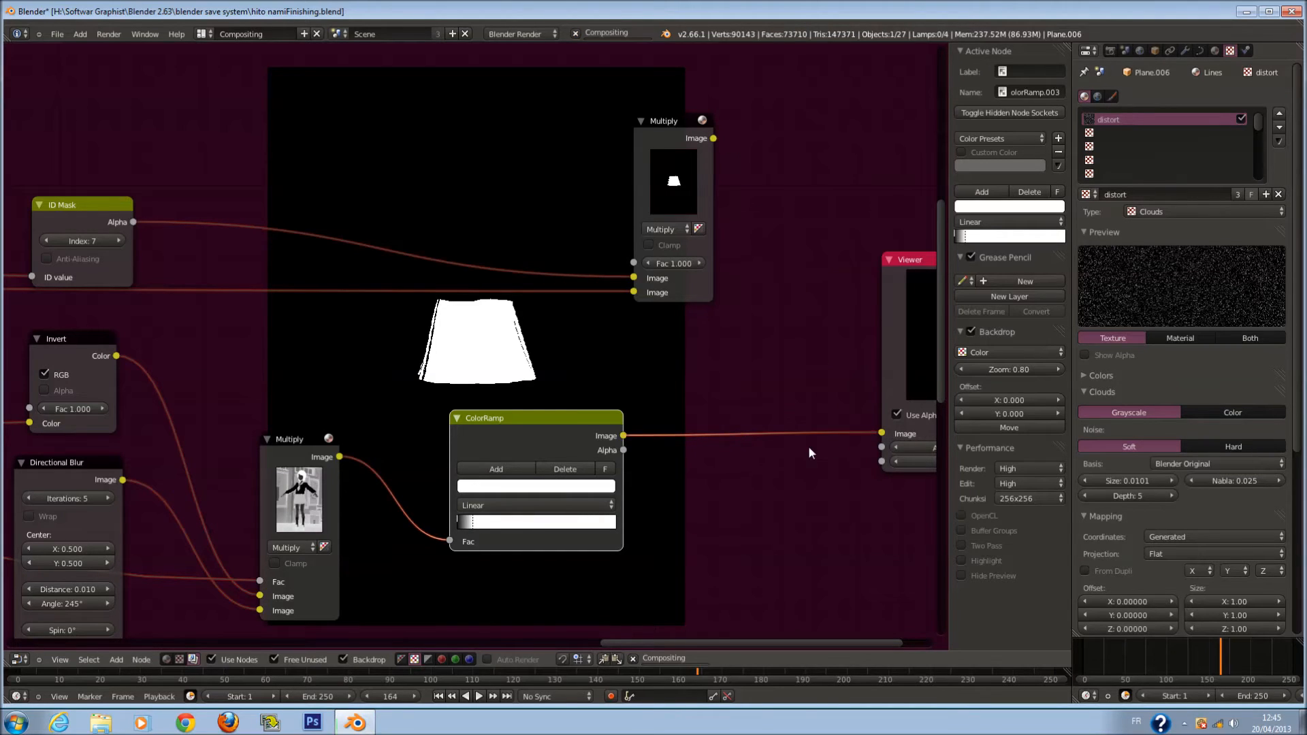
mouse_move(487, 530)
mouse_down()
mouse_move(633, 522)
mouse_move(468, 539)
mouse_up()
Move the ID Mask's Multiply node to a clear spot above and to the right of the new ColorRamp
middle_drag(738, 484, 618, 419)
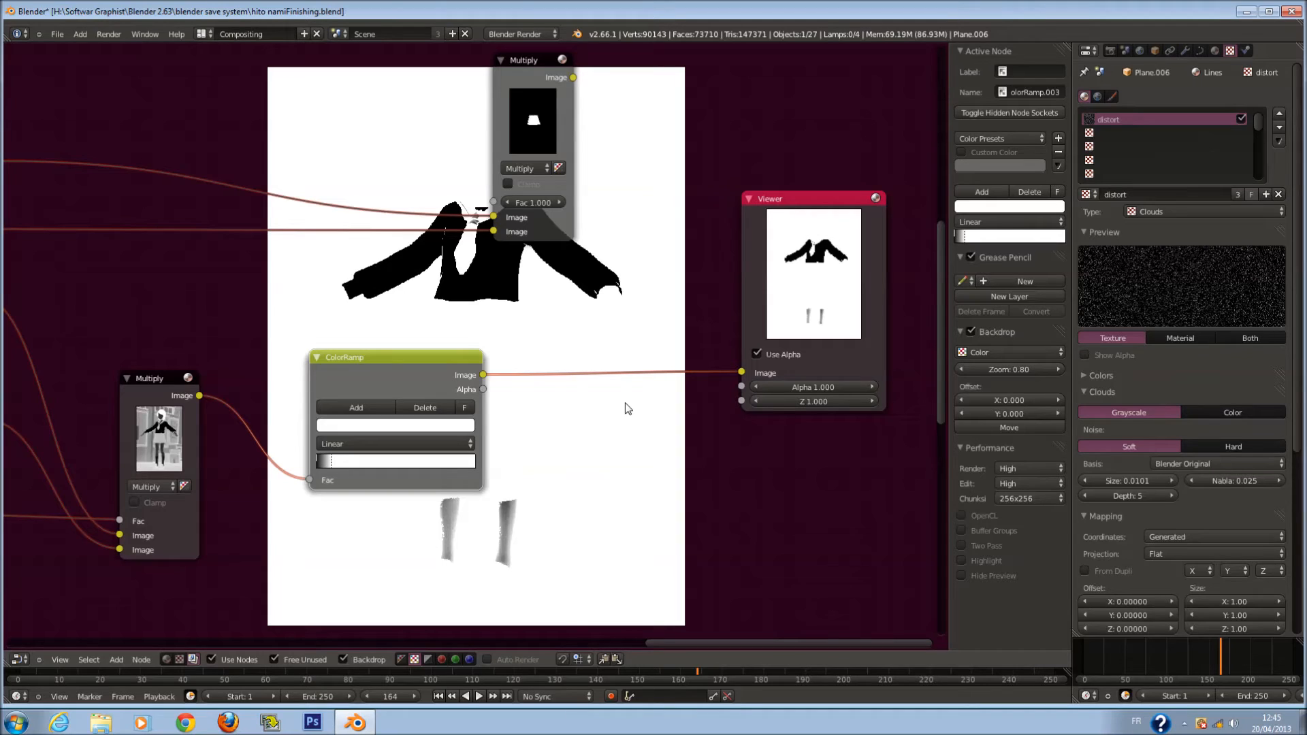
drag(540, 124, 605, 185)
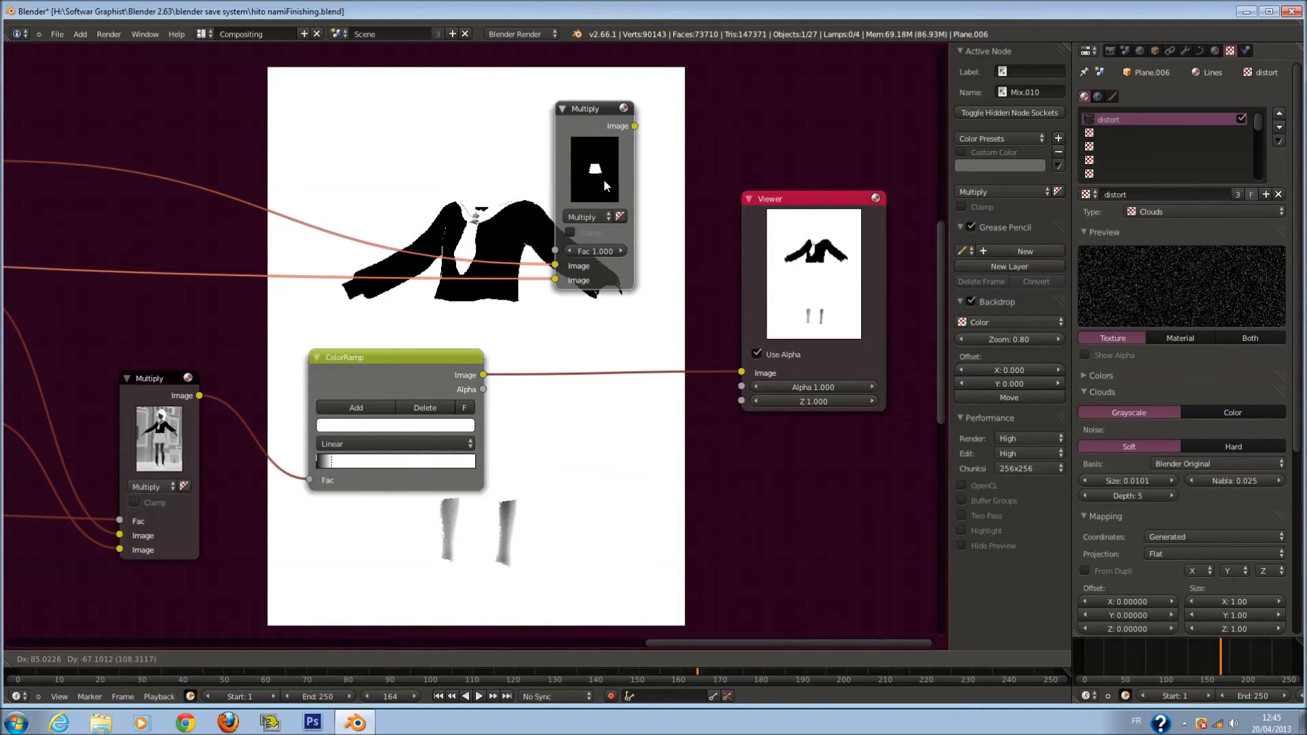
drag(603, 179, 603, 178)
middle_drag(607, 181, 736, 250)
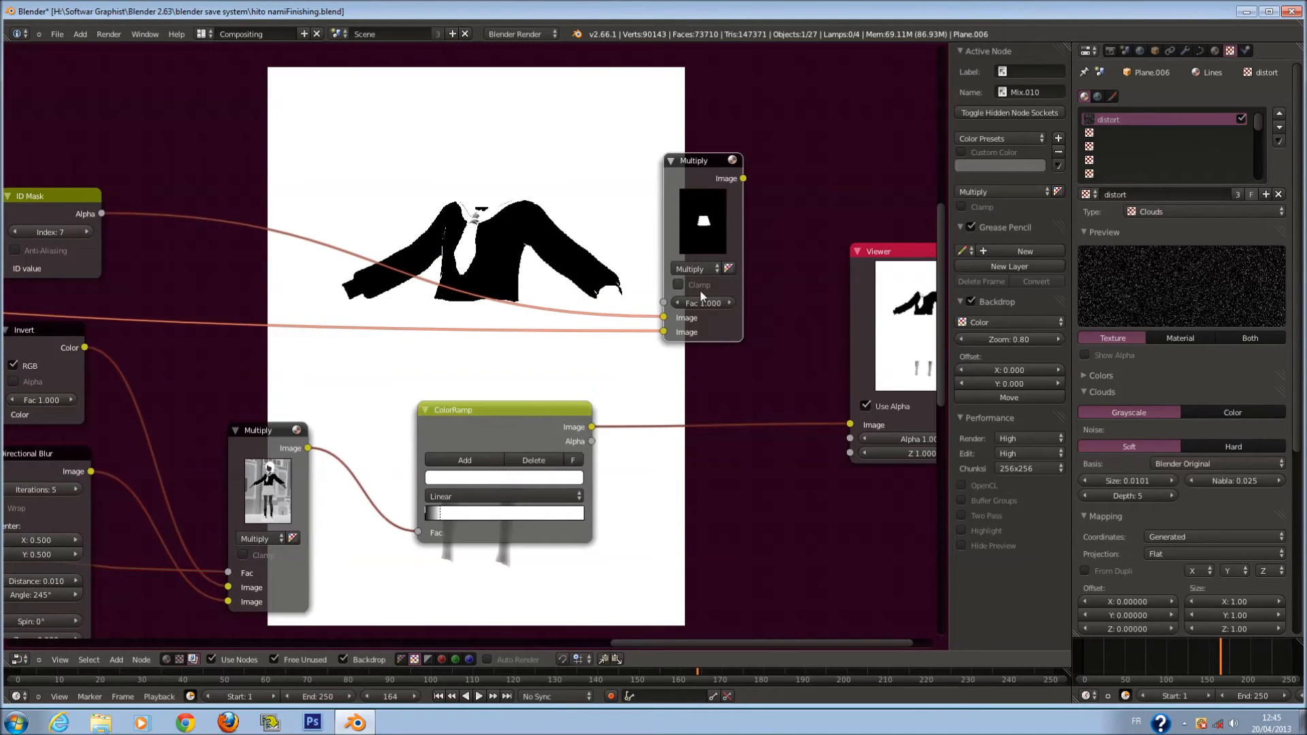
Try connecting the new ColorRamp to the second Image input of the ID Mask's Multiply node, and undo the link
drag(595, 429, 678, 333)
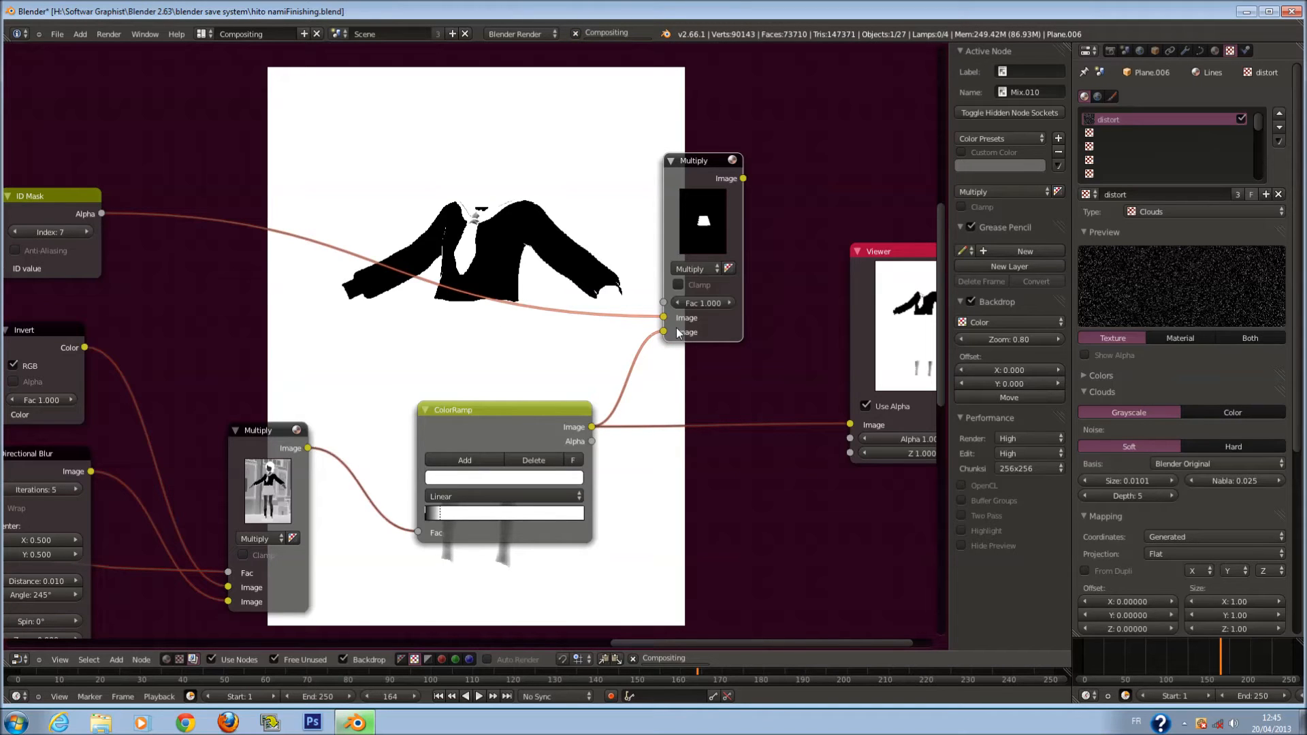
key(ctrl+z)
Trace the links feeding the ID Mask's Multiply node back through the whole node tree
scroll(676, 331, down, 6)
middle_drag(560, 376, 1117, 487)
scroll(603, 472, down, 2)
middle_drag(603, 472, 703, 458)
scroll(663, 427, down, 6)
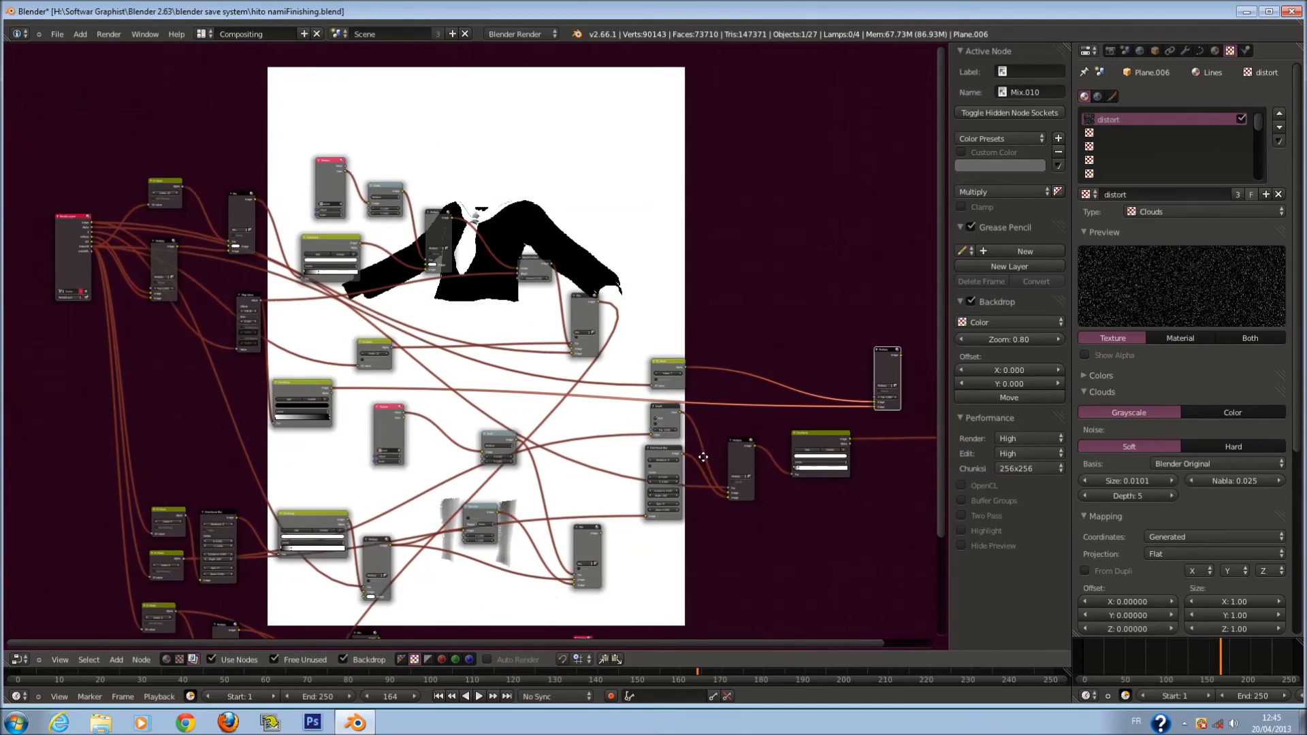
mouse_move(874, 408)
mouse_down()
mouse_move(718, 414)
mouse_move(501, 358)
mouse_move(876, 408)
mouse_up()
scroll(876, 407, up, 3)
middle_drag(876, 408, 463, 313)
scroll(146, 279, up, 3)
scroll(464, 317, up, 2)
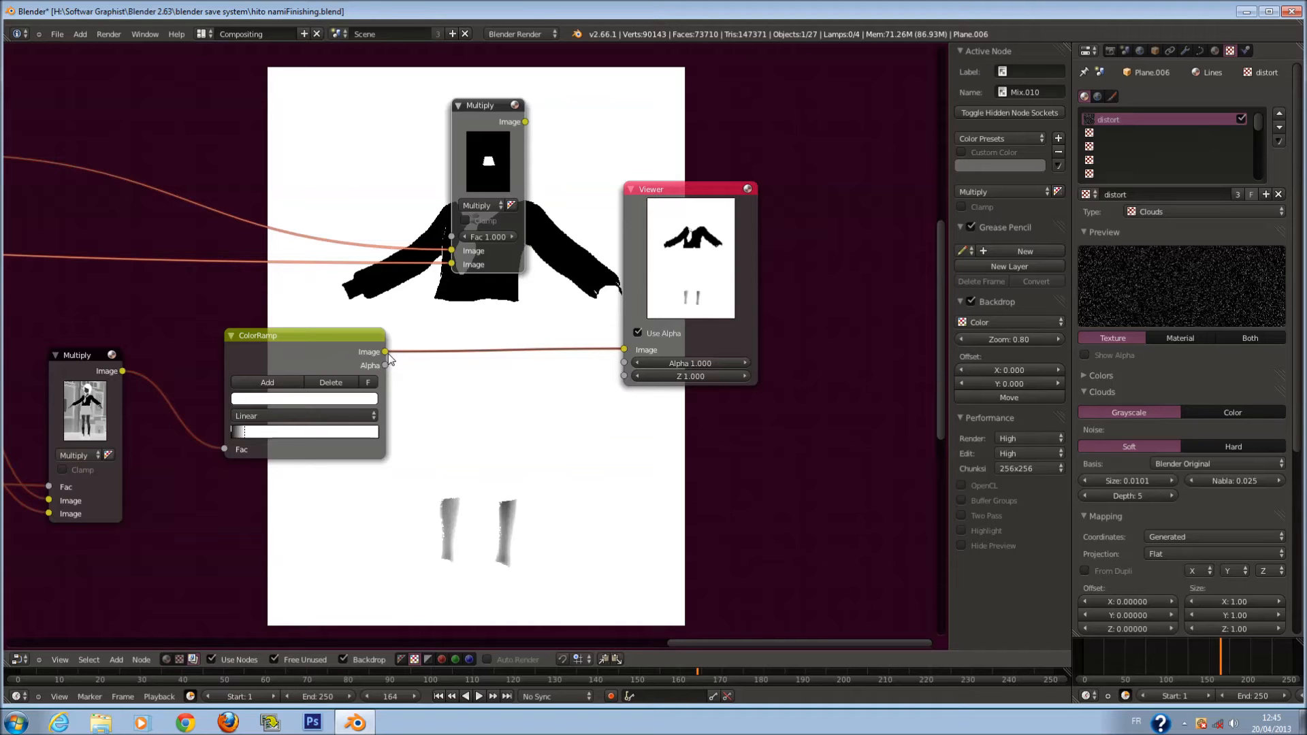
Rewire the upper Multiply node with the ID Mask's Alpha into Fac, the earlier ColorRamp into the first Image and the new ColorRamp into the second
middle_drag(426, 273, 541, 313)
drag(563, 292, 566, 277)
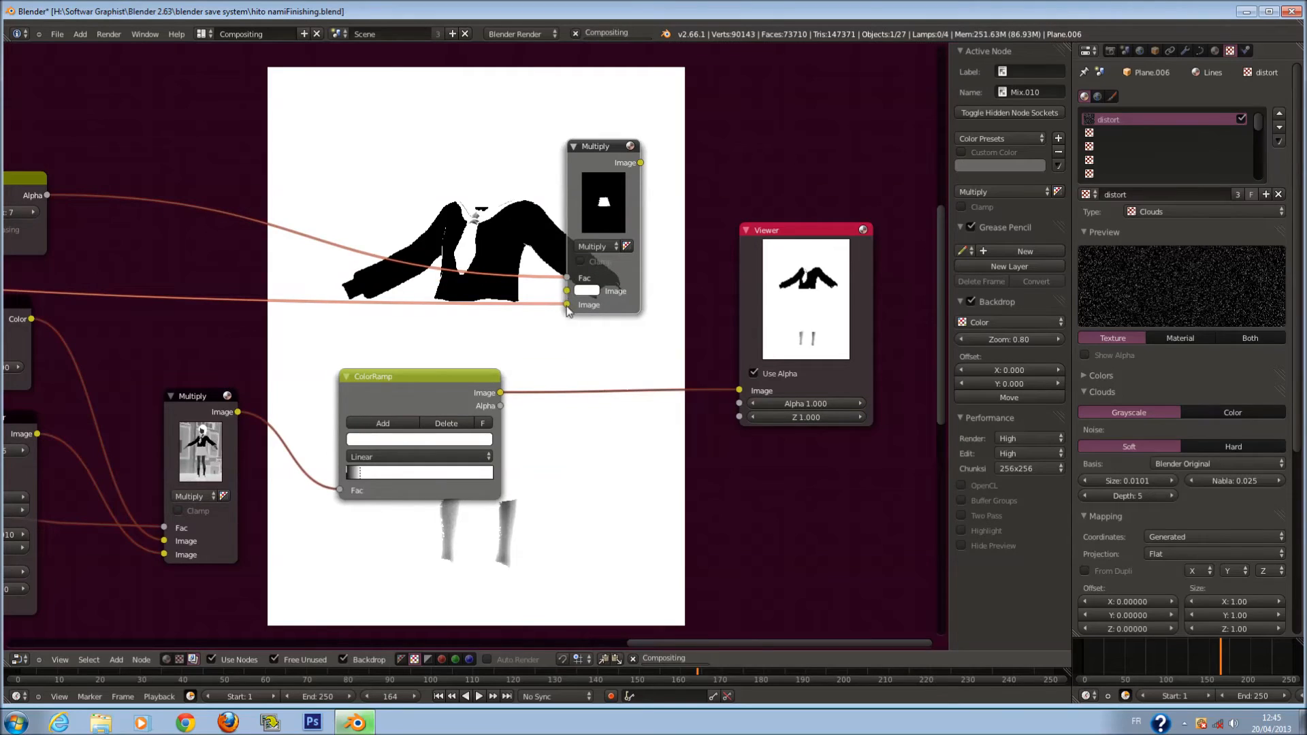
drag(500, 392, 568, 304)
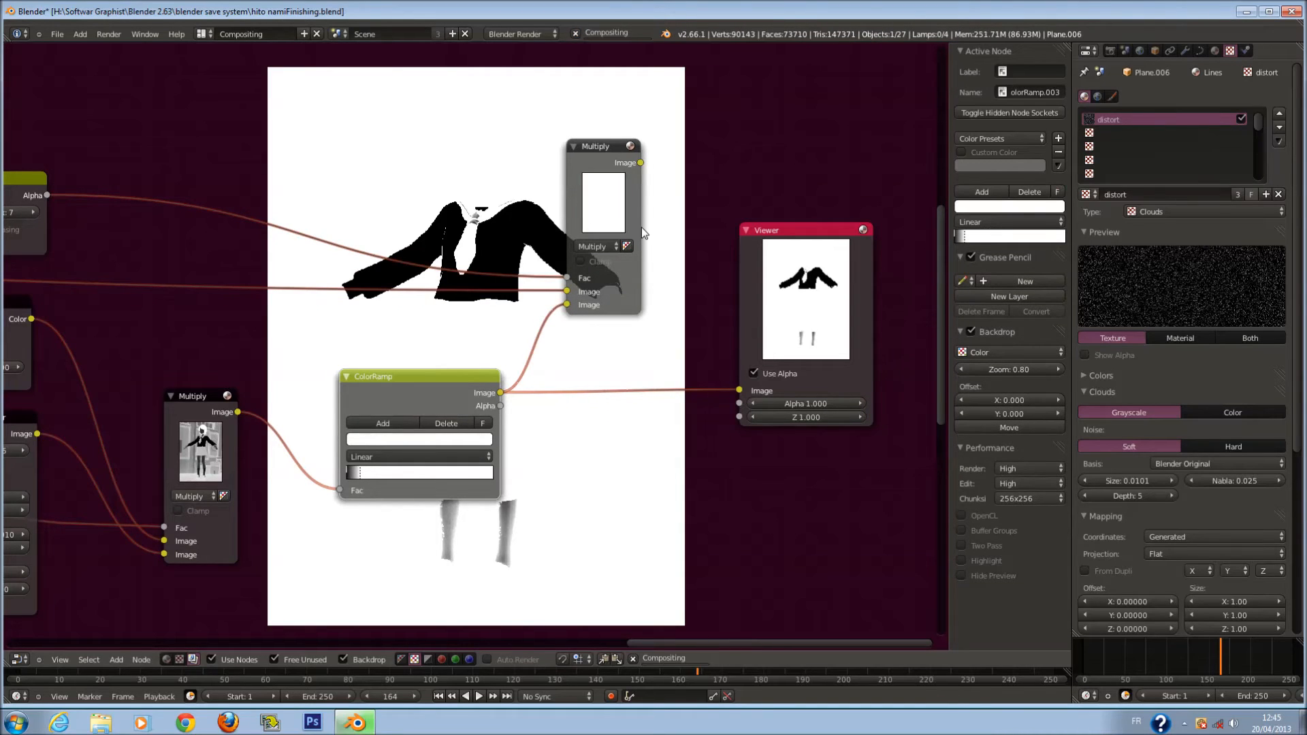
Preview the upper Multiply node in the Viewer, reconnect the new ColorRamp to the Viewer, and save the file
drag(640, 163, 739, 390)
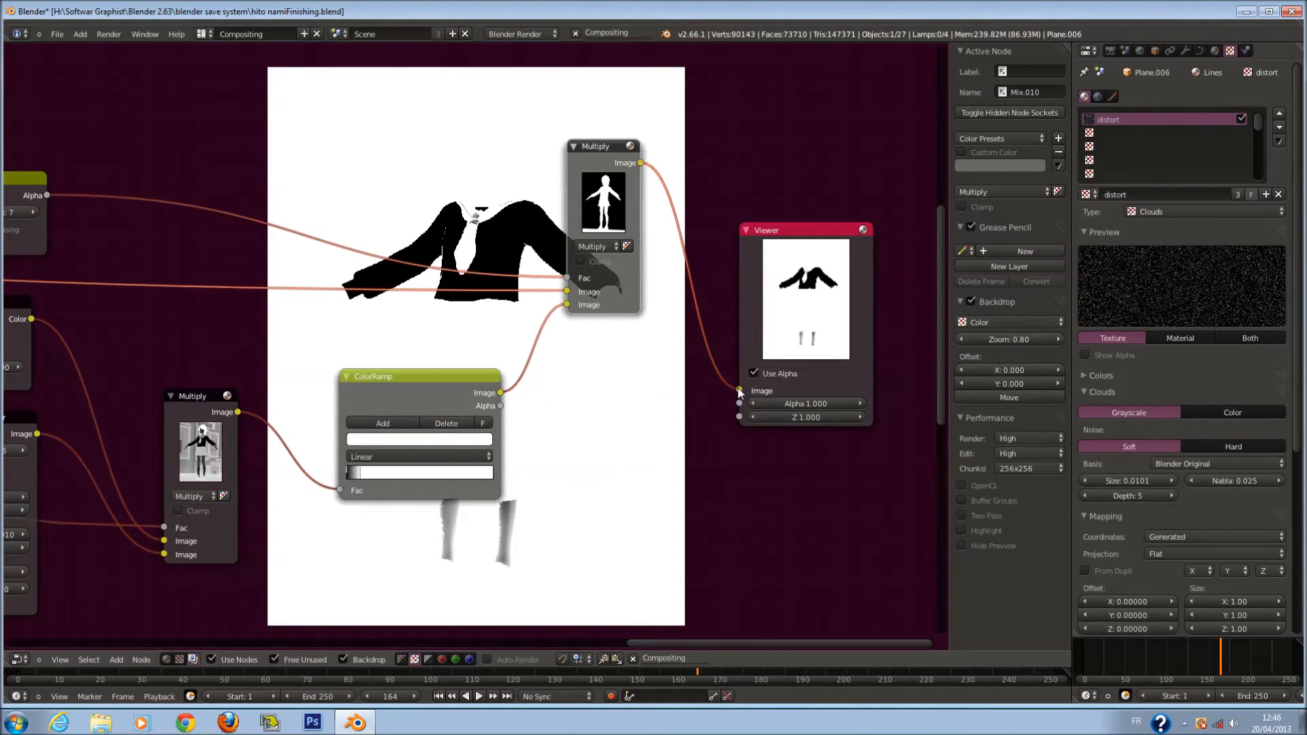
drag(501, 393, 738, 389)
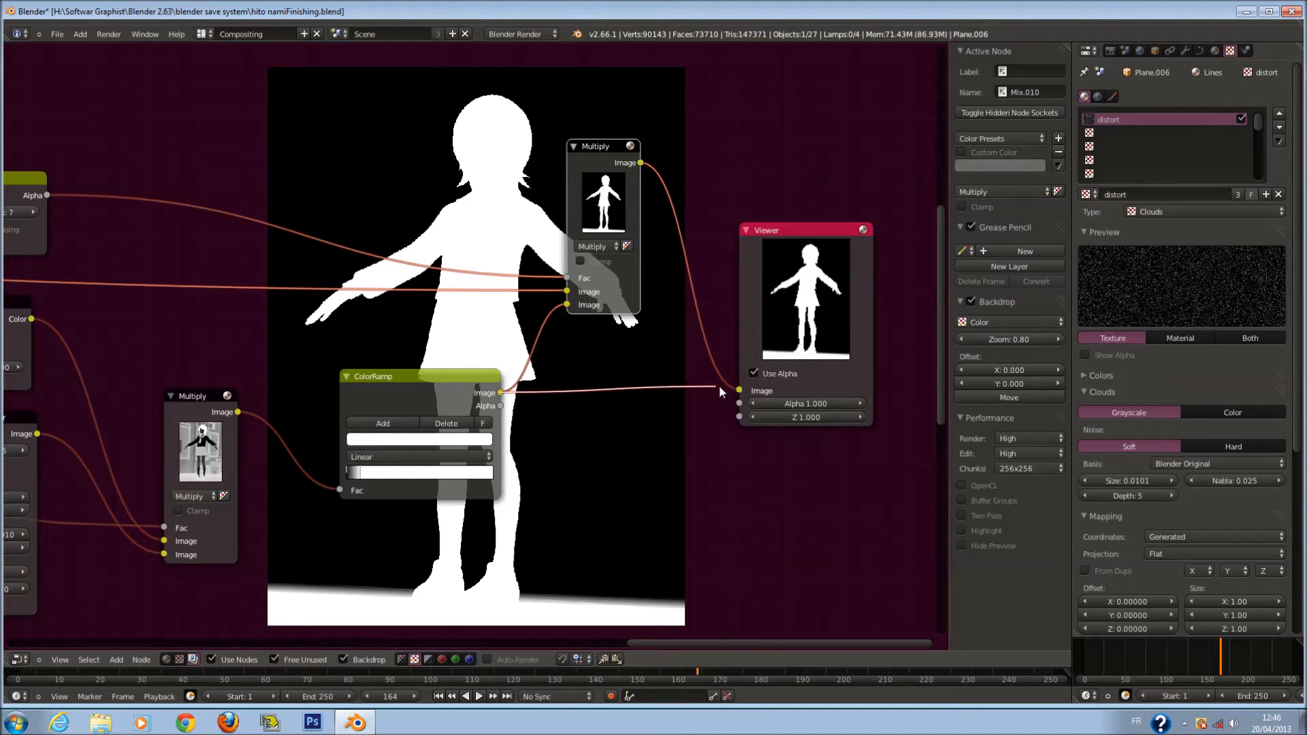
key(ctrl+s)
click(670, 454)
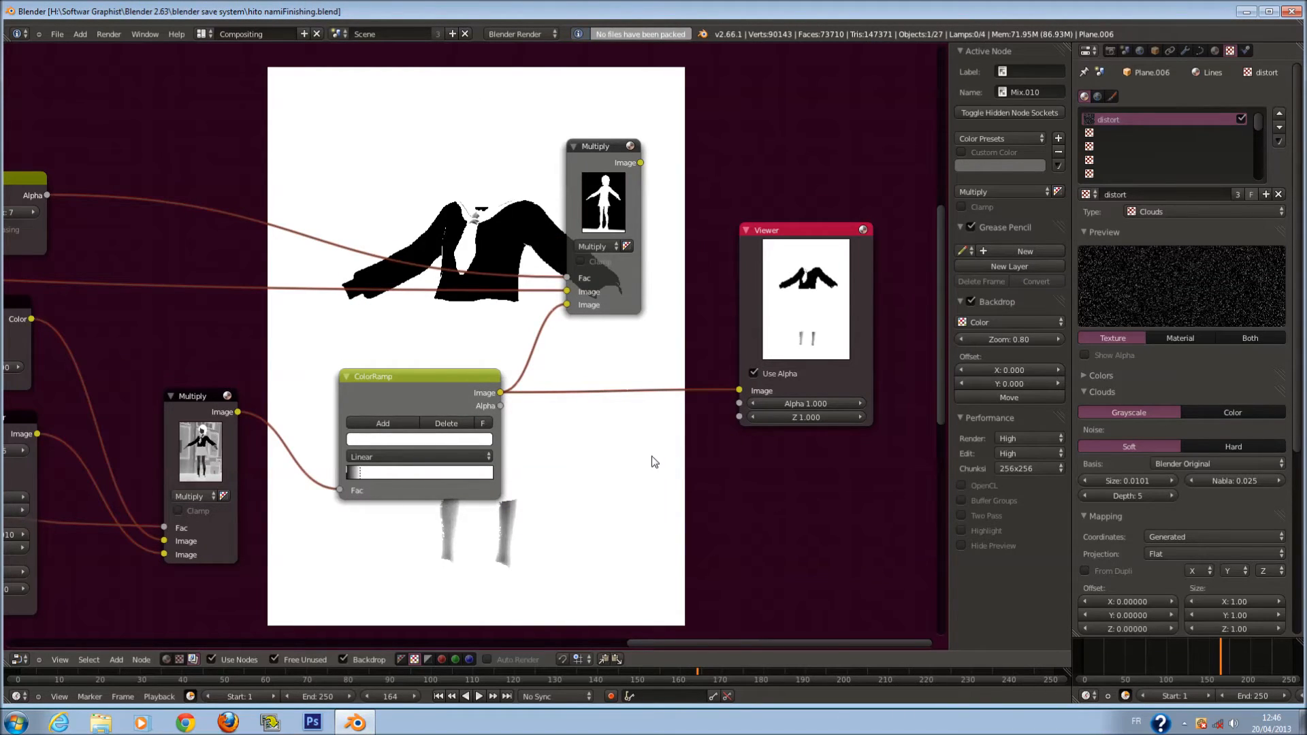
Move the Viewer node further away from the upper Multiply node to make room between them
scroll(654, 457, down, 4)
middle_drag(542, 416, 361, 441)
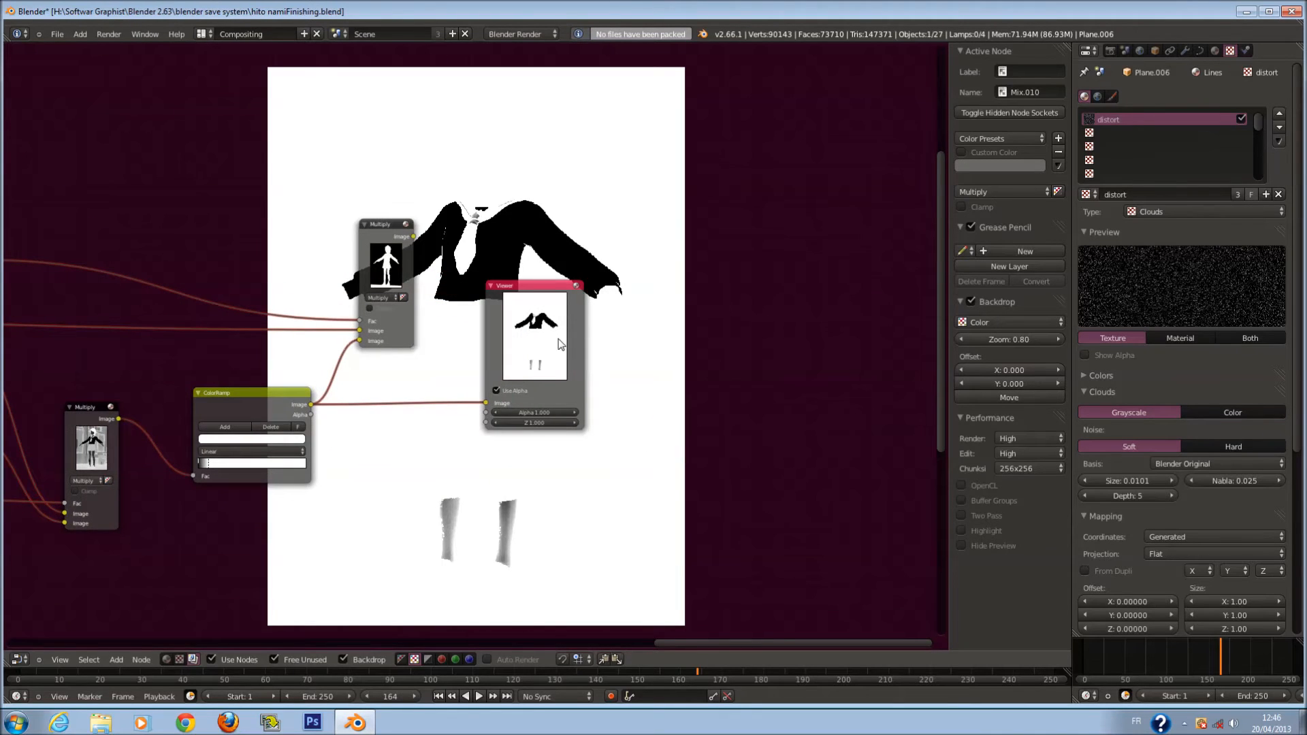
drag(559, 344, 662, 355)
scroll(578, 394, up, 1)
scroll(535, 392, up, 1)
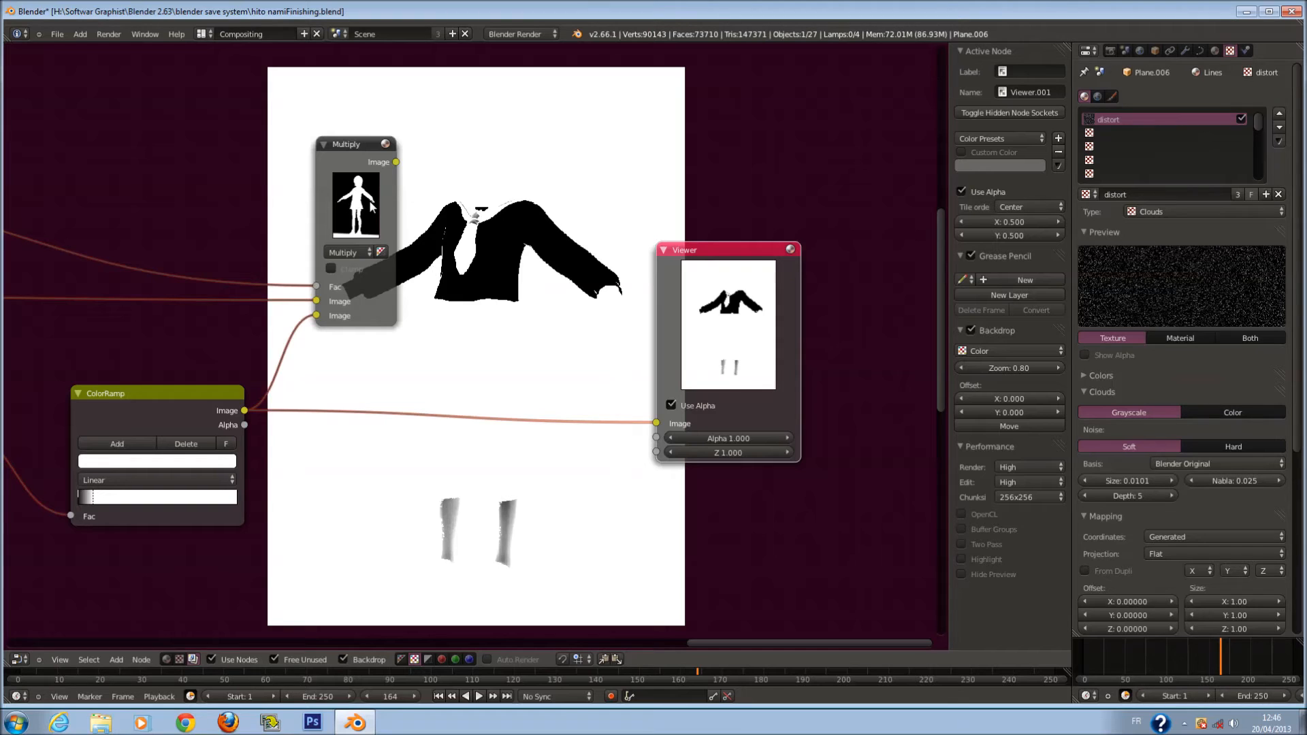
Duplicate the Directional Blur node, place the copy after the upper Multiply node and feed that Multiply's Image output into it
scroll(369, 199, down, 5)
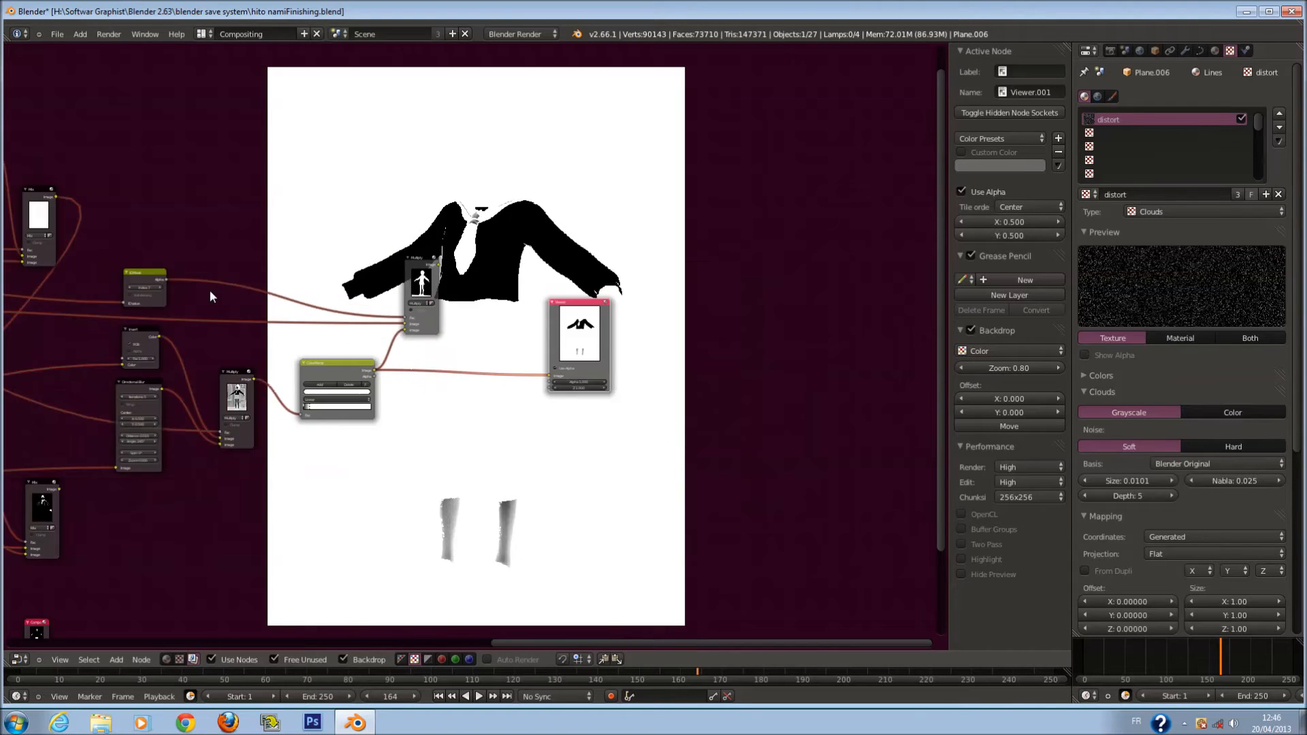
middle_drag(209, 293, 424, 291)
scroll(422, 299, up, 2)
middle_drag(404, 363, 315, 372)
click(172, 407)
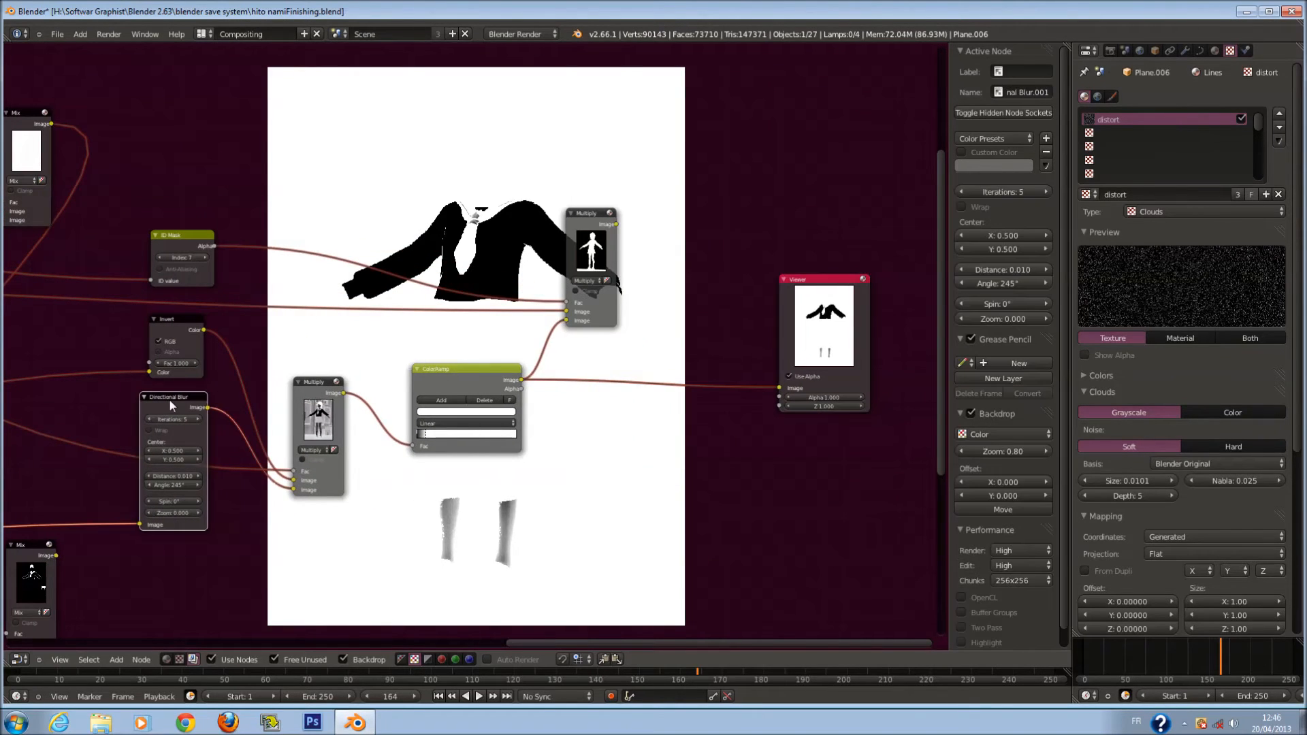
key(shift+d)
click(733, 218)
scroll(722, 230, up, 4)
middle_drag(712, 235, 512, 278)
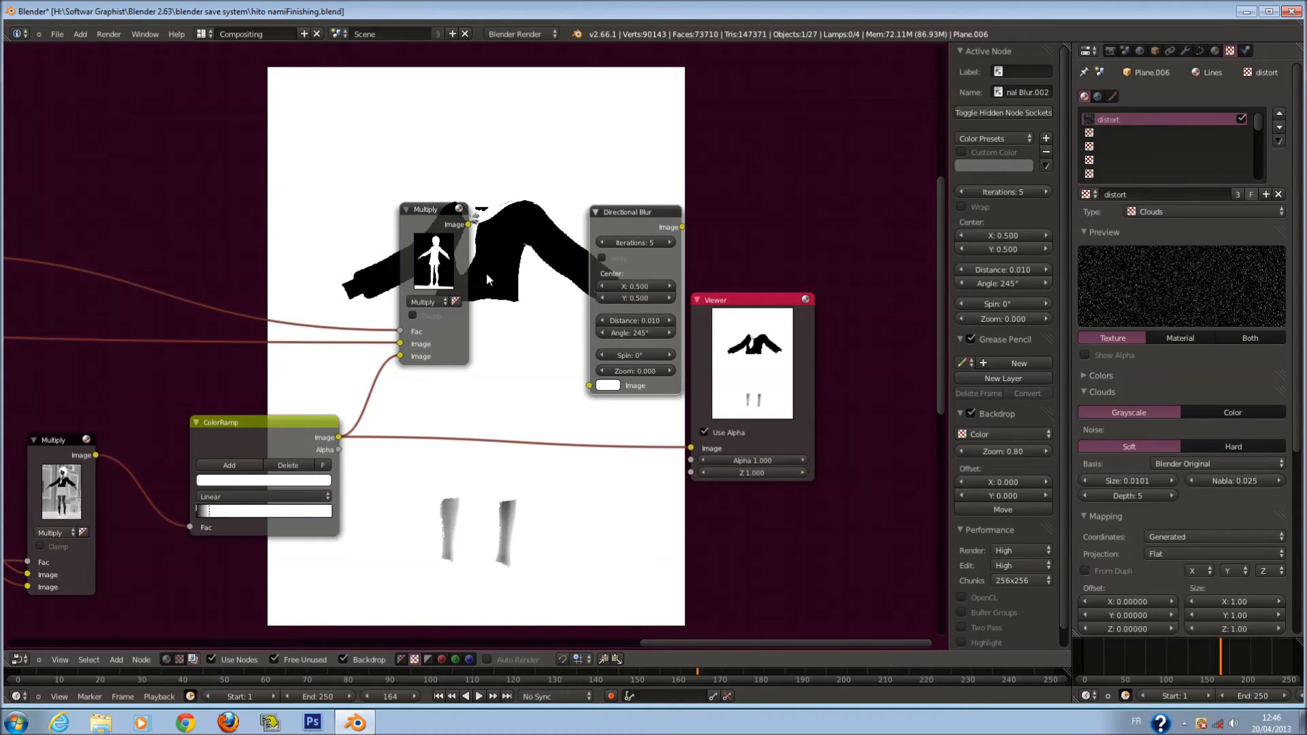
drag(468, 223, 592, 384)
Move the Viewer further right and place a duplicate of the Invert node between the new Directional Blur and the Viewer
drag(727, 371, 997, 488)
middle_drag(900, 472, 785, 373)
scroll(495, 336, down, 5)
middle_drag(261, 348, 529, 378)
click(273, 316)
key(shift+d)
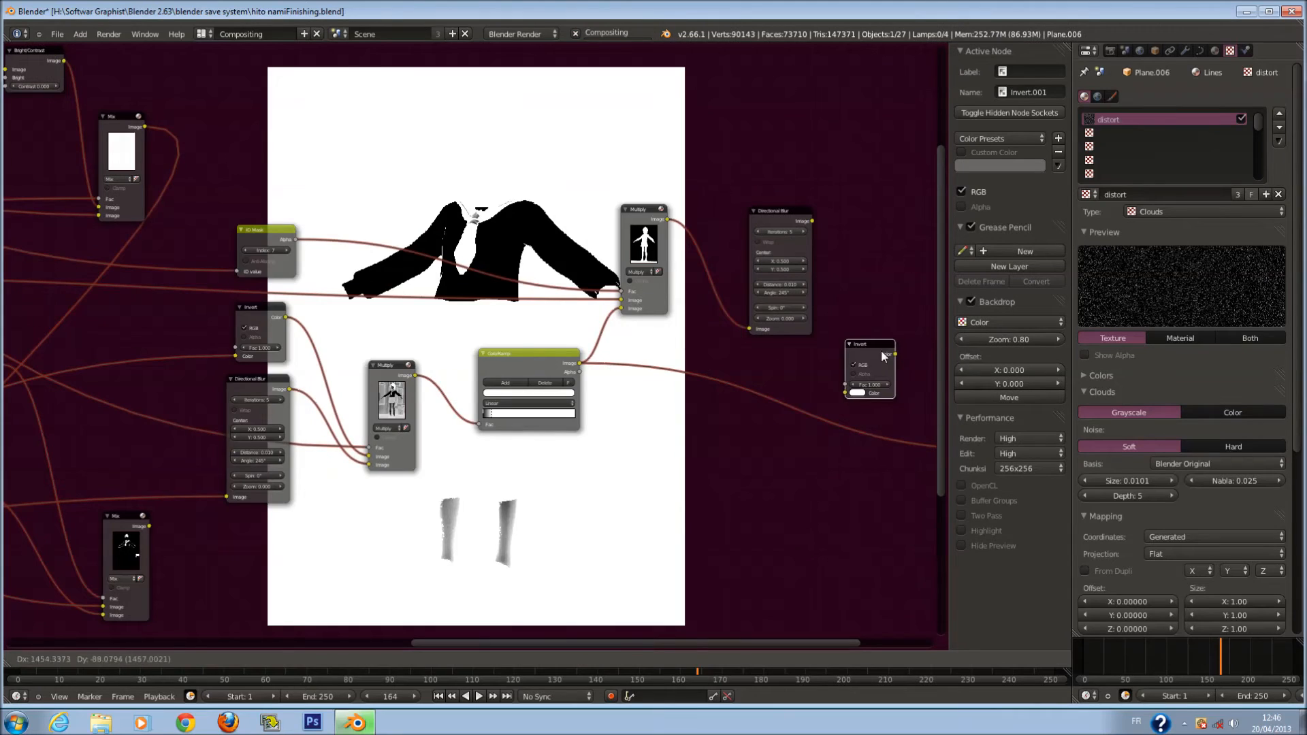
click(880, 361)
middle_drag(881, 361, 720, 350)
scroll(715, 350, up, 1)
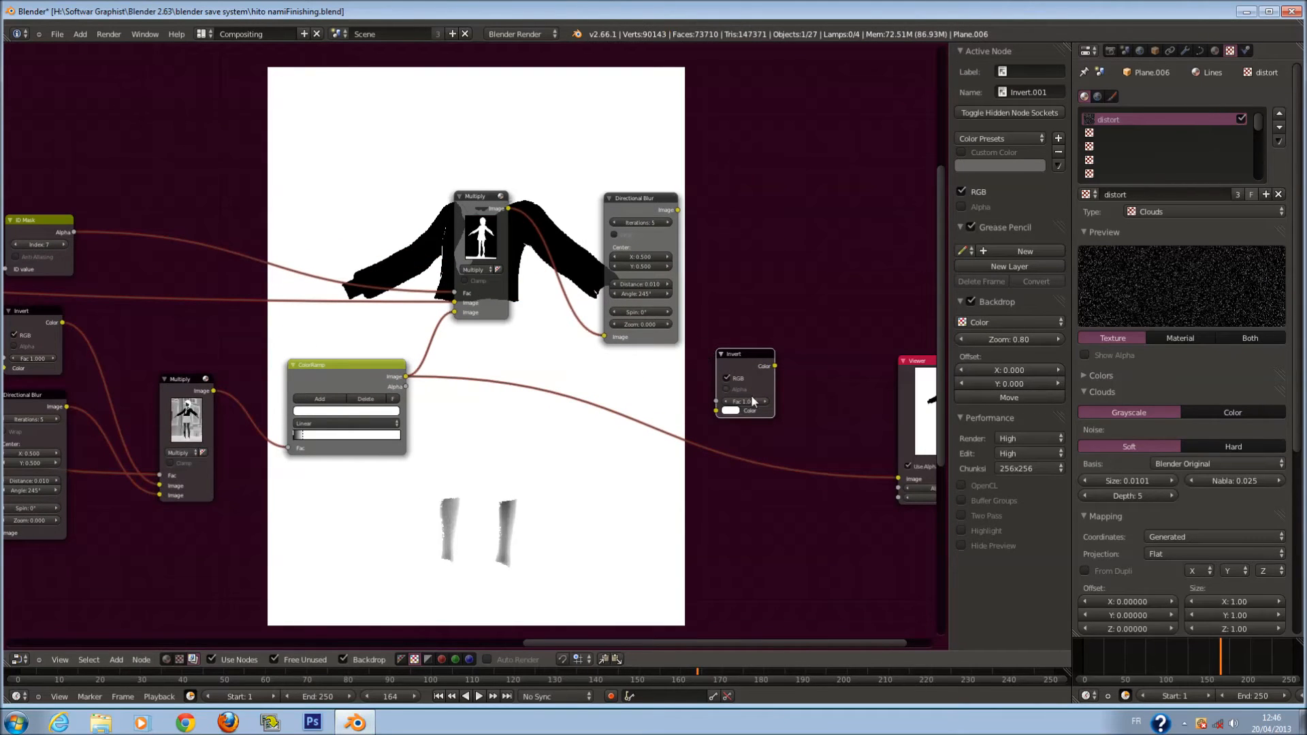
Disconnect the new ColorRamp from the second Image input of the upper Multiply node
middle_drag(683, 228, 616, 222)
scroll(616, 222, up, 1)
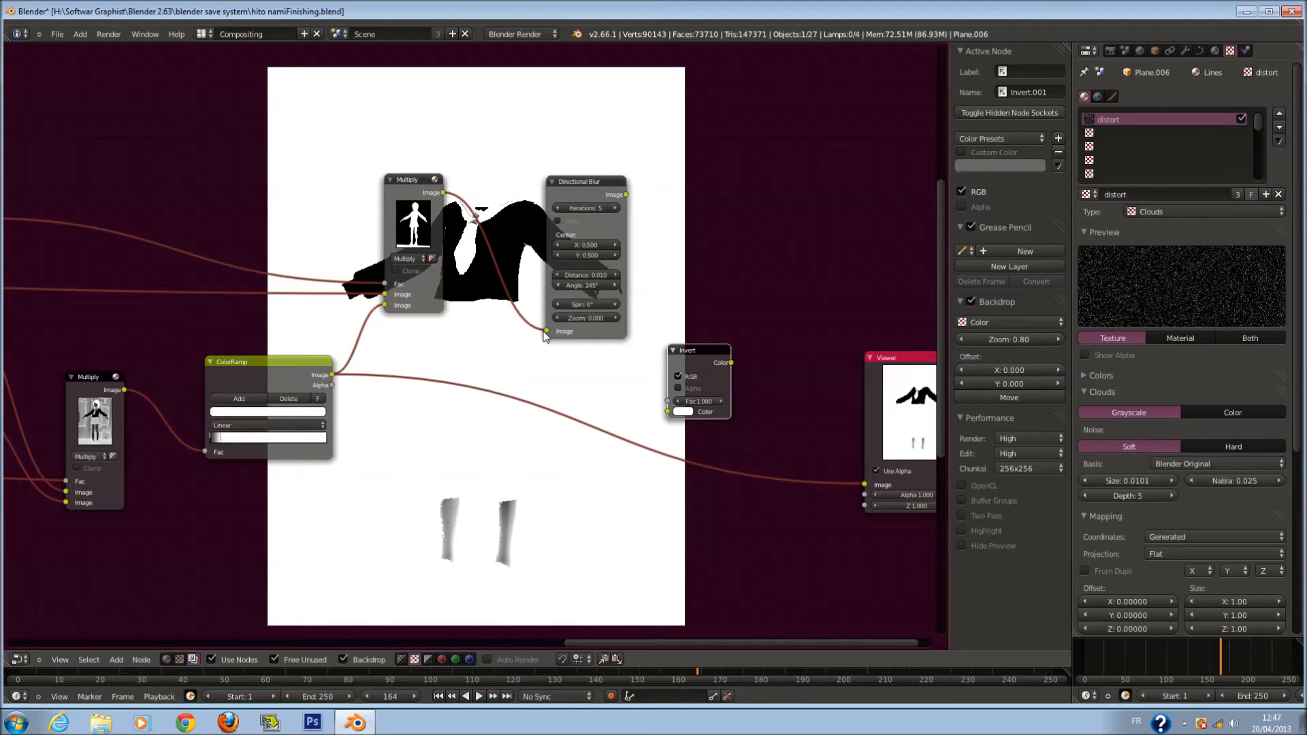
scroll(421, 328, down, 4)
middle_drag(420, 328, 482, 339)
scroll(476, 335, up, 3)
drag(469, 323, 446, 326)
Move the lower Multiply node and its ColorRamp left, closer to the original Invert and Directional Blur nodes
middle_drag(261, 419, 442, 369)
drag(366, 371, 319, 403)
drag(522, 339, 439, 352)
Detach the remaining Image and Fac input links from the upper Multiply node and move it above the ID Mask node
drag(648, 264, 622, 268)
drag(649, 254, 625, 262)
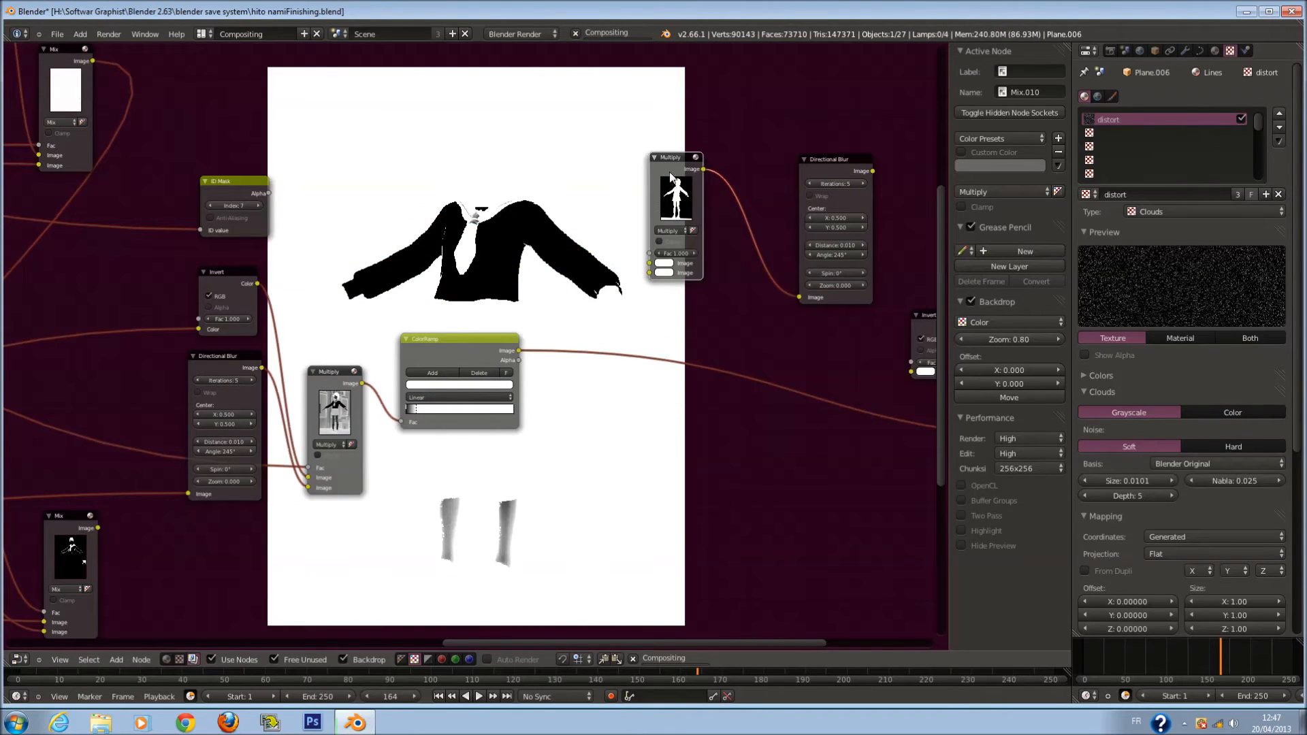
drag(670, 170, 413, 122)
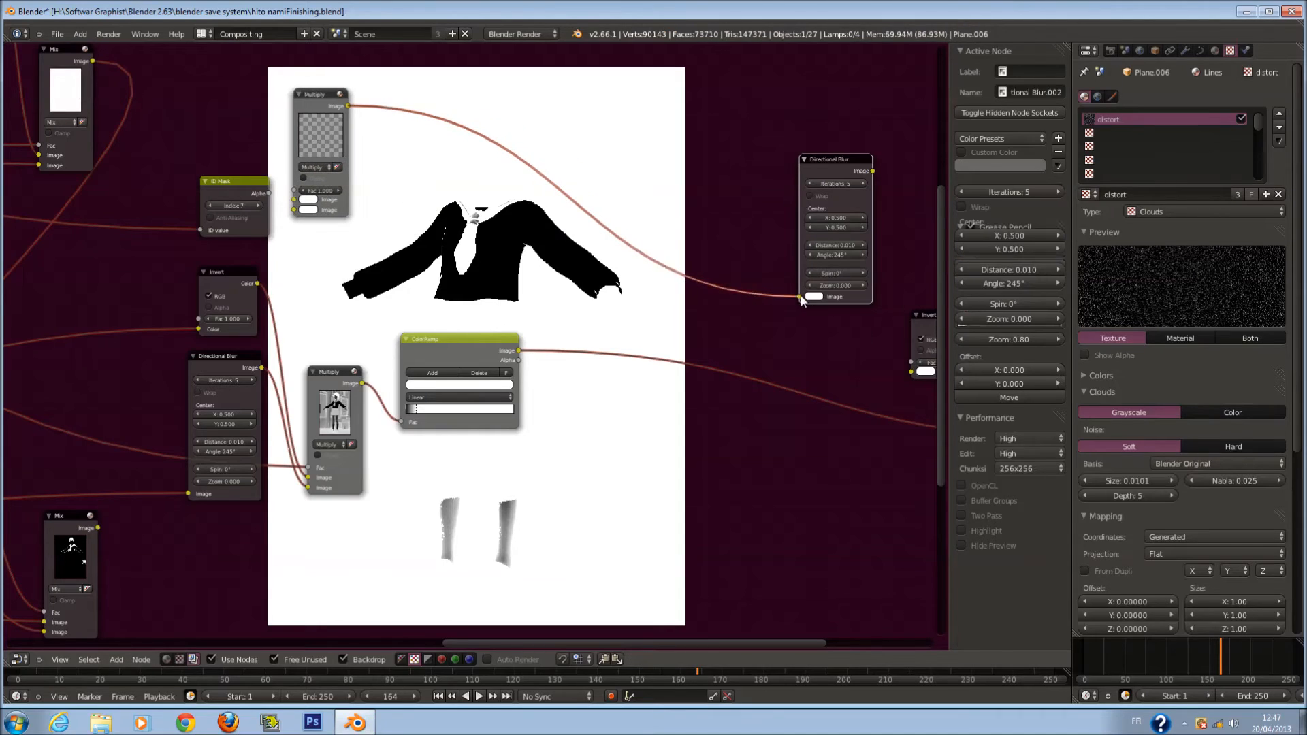
Detach the upper Multiply's link from the new Directional Blur and stack that blur above the new Invert, closer to the Multiply
drag(799, 297, 768, 291)
drag(818, 166, 665, 146)
drag(916, 342, 650, 314)
drag(683, 140, 684, 66)
drag(668, 292, 650, 233)
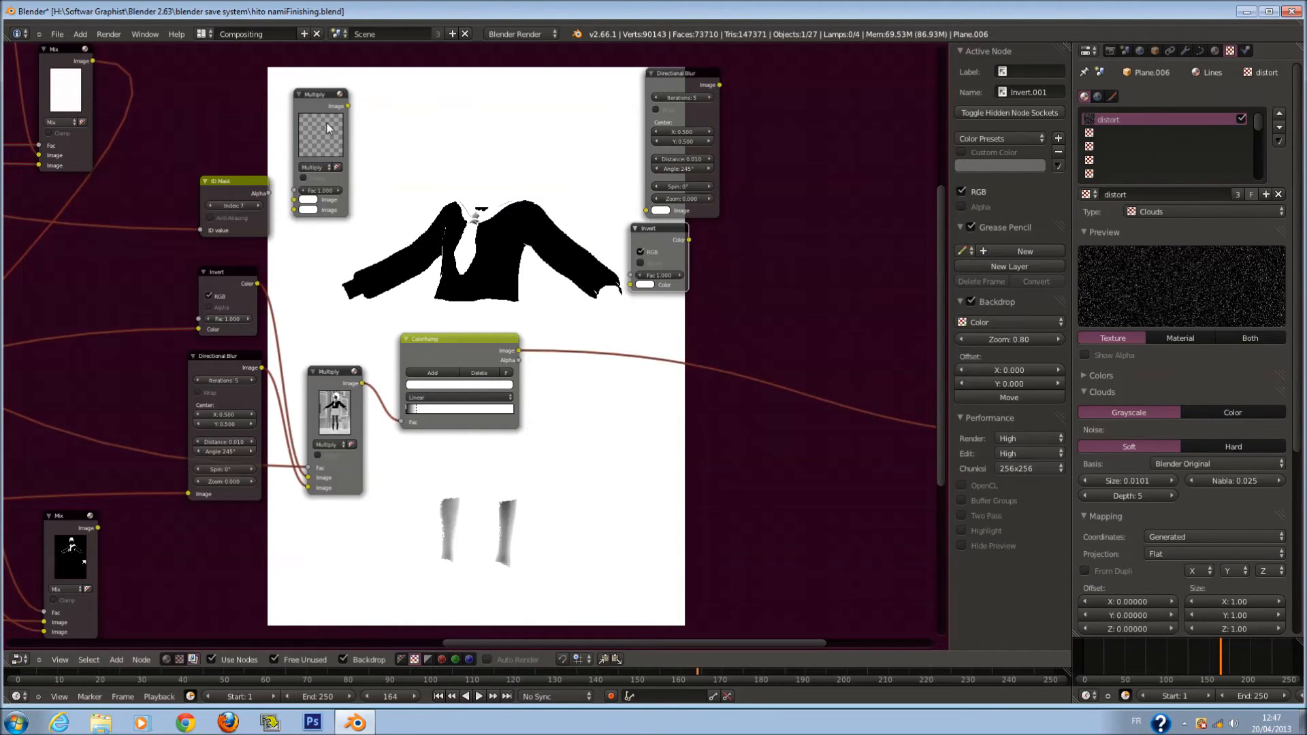
Link the ID Mask's Alpha output to the new Directional Blur's Image input and the new Invert's Color input
drag(313, 115, 397, 80)
scroll(486, 191, up, 1)
scroll(487, 198, up, 1)
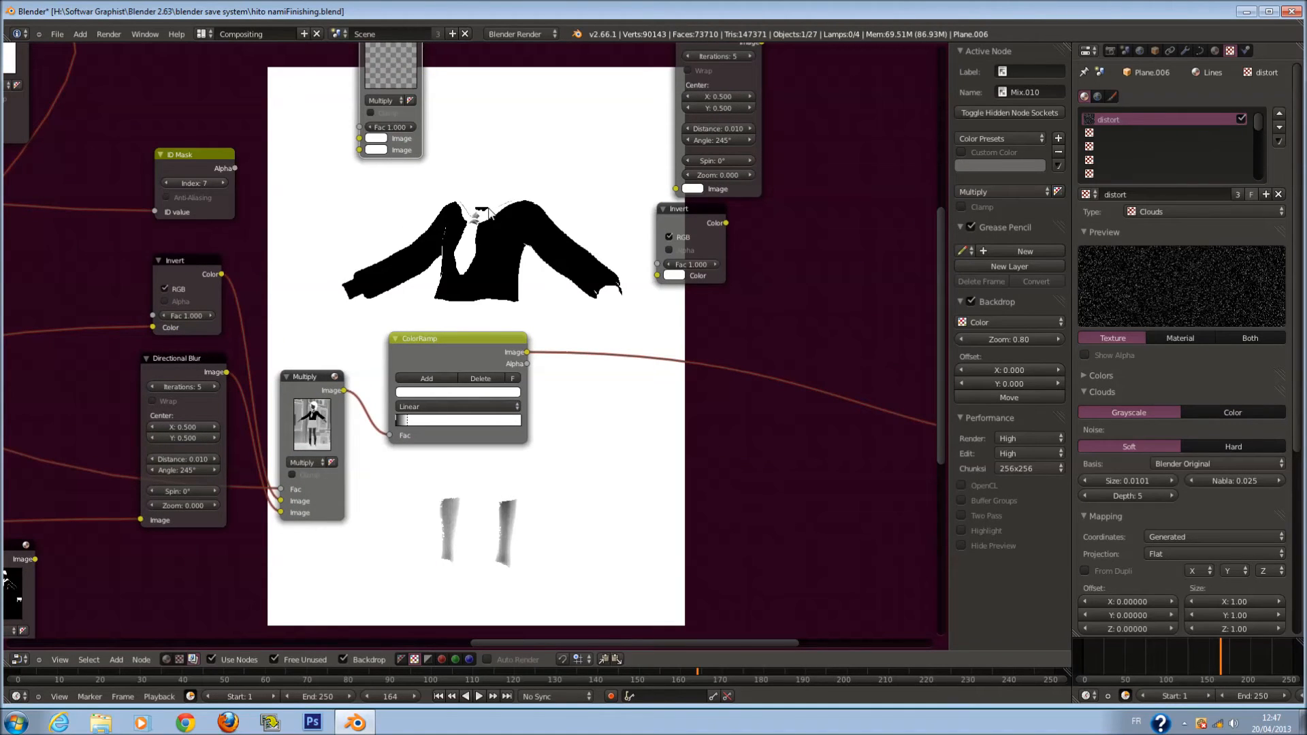
drag(235, 168, 676, 189)
drag(235, 168, 658, 275)
drag(711, 242, 741, 259)
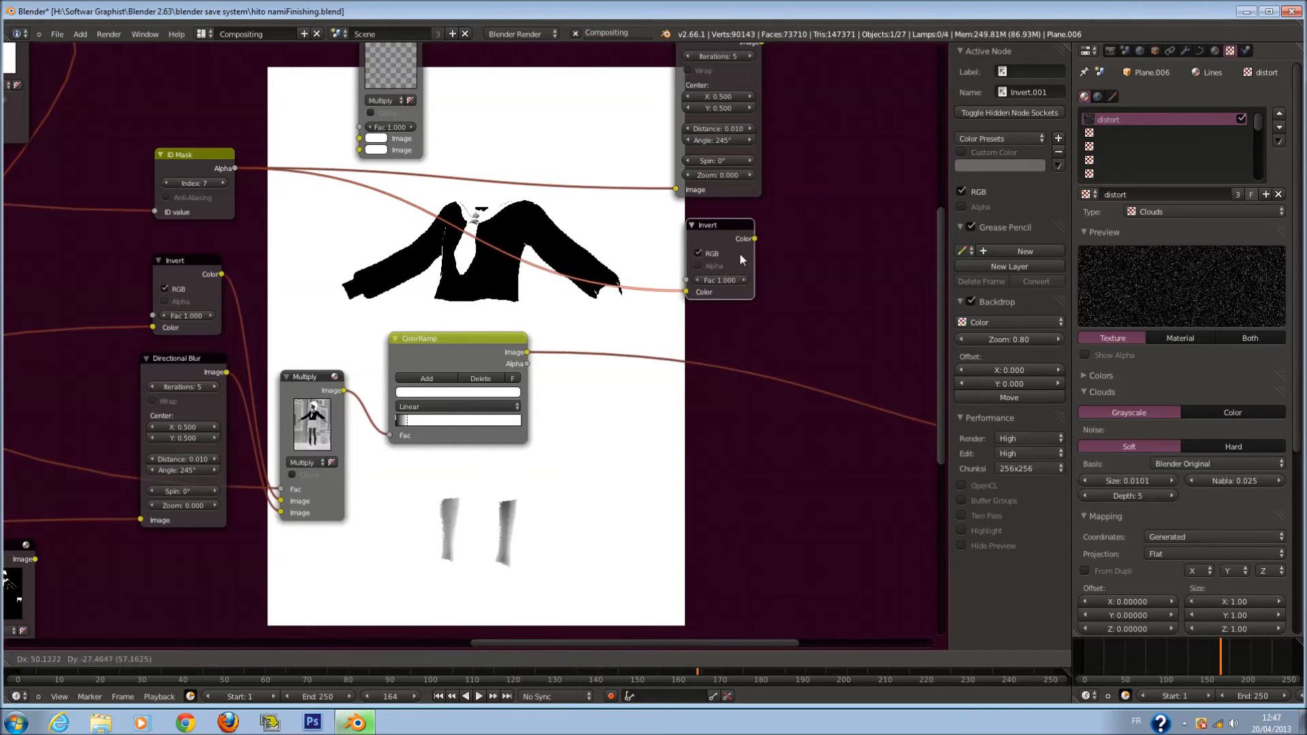
Move the upper Multiply past the new Directional Blur and Invert, and feed both their outputs into its Image inputs
middle_drag(441, 73, 393, 158)
drag(371, 128, 850, 218)
drag(713, 125, 774, 318)
key(Home)
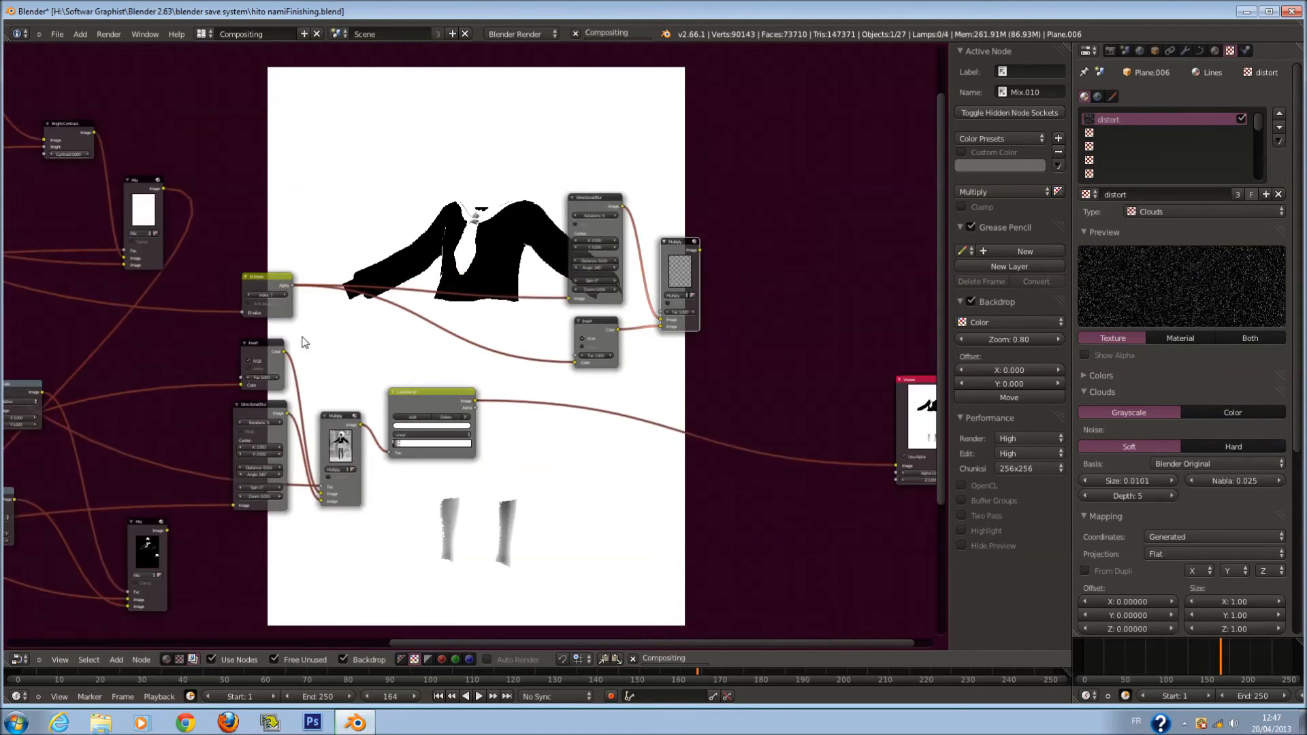
Link the Render Layers node's output to the Fac input of the upper Multiply node
scroll(264, 205, down, 1)
middle_drag(264, 205, 300, 233)
scroll(164, 227, up, 1)
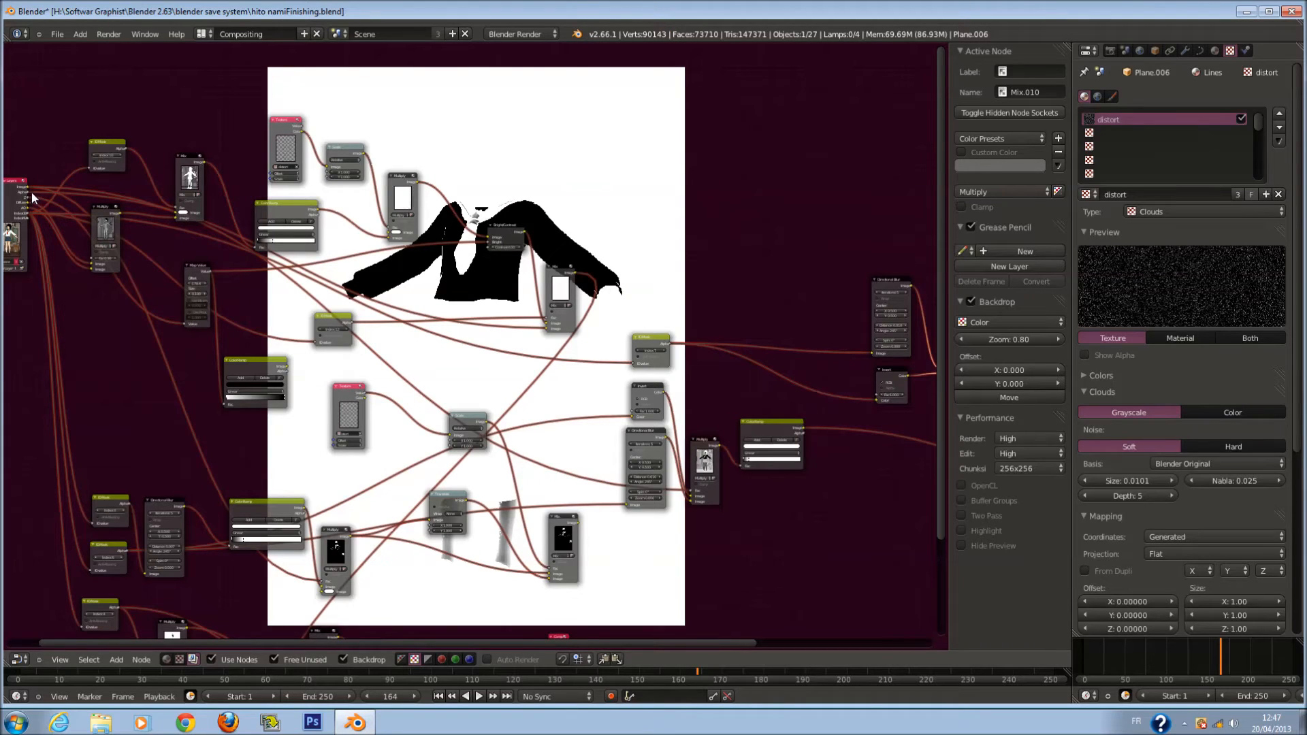
drag(31, 190, 876, 394)
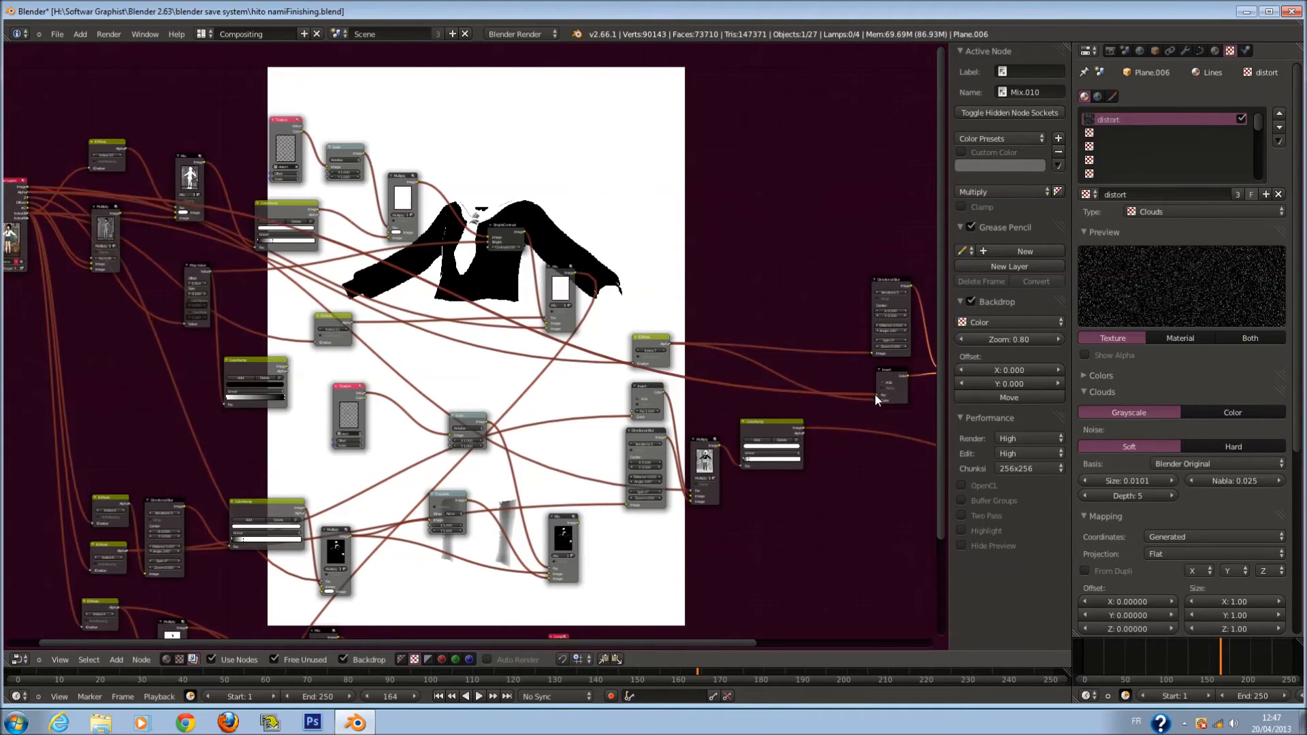
scroll(876, 392, up, 2)
scroll(139, 305, up, 6)
middle_drag(877, 392, 463, 333)
drag(321, 341, 437, 272)
Connect the upper Multiply's Image output to the Viewer's Image input and examine the skirt outline in the backdrop
drag(491, 186, 650, 404)
scroll(535, 402, up, 3)
middle_drag(535, 402, 595, 305)
scroll(595, 305, up, 1)
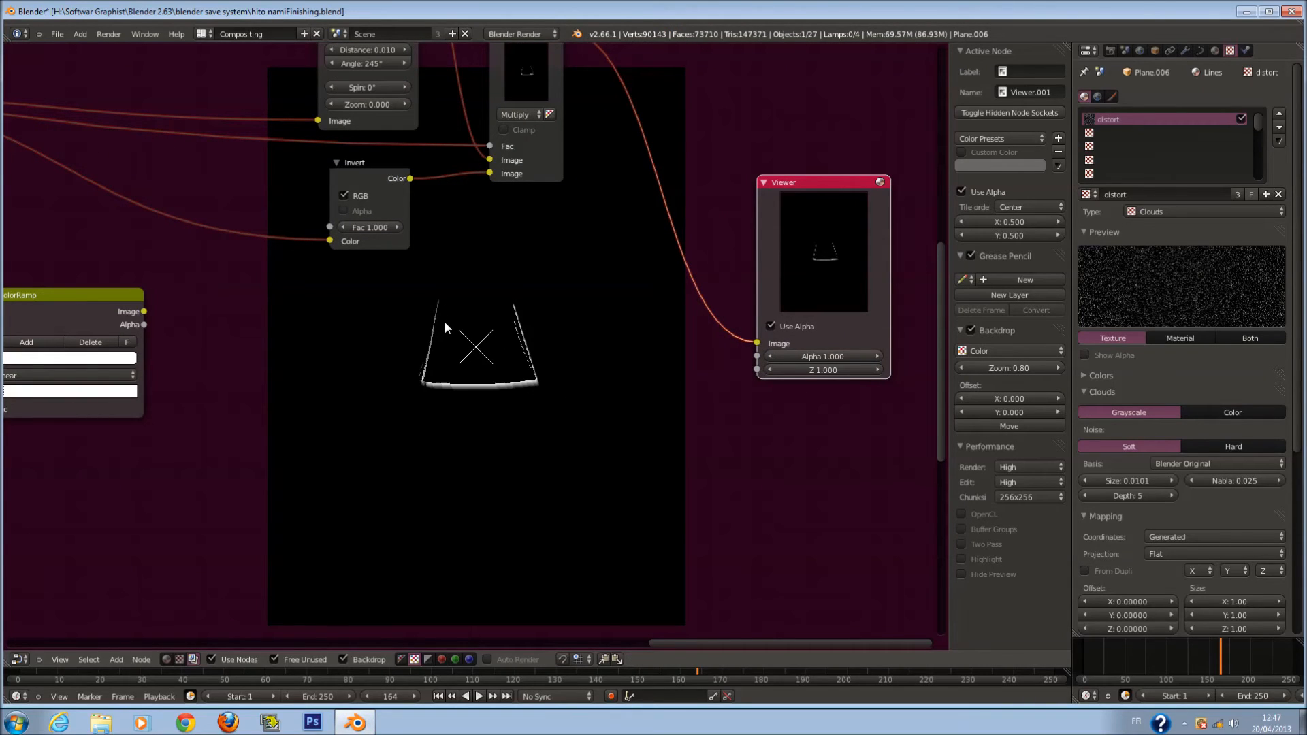
scroll(463, 361, down, 1)
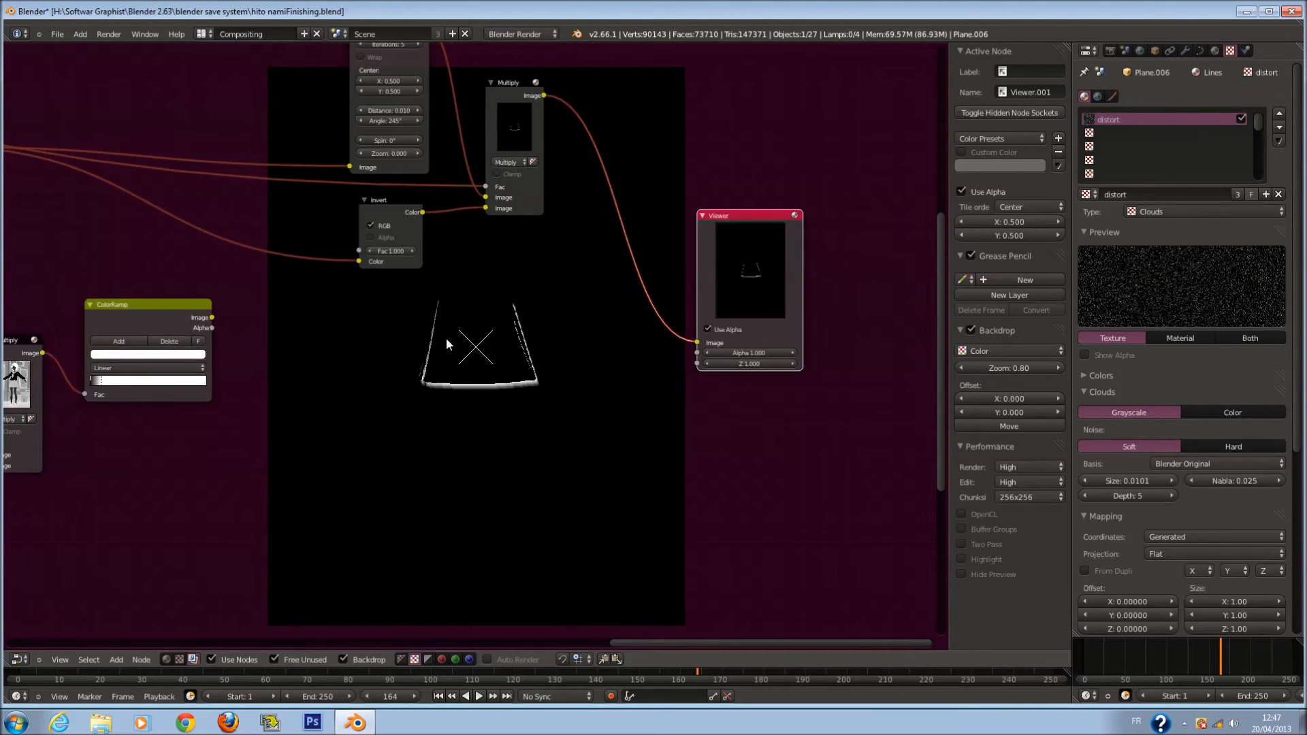
scroll(449, 333, up, 1)
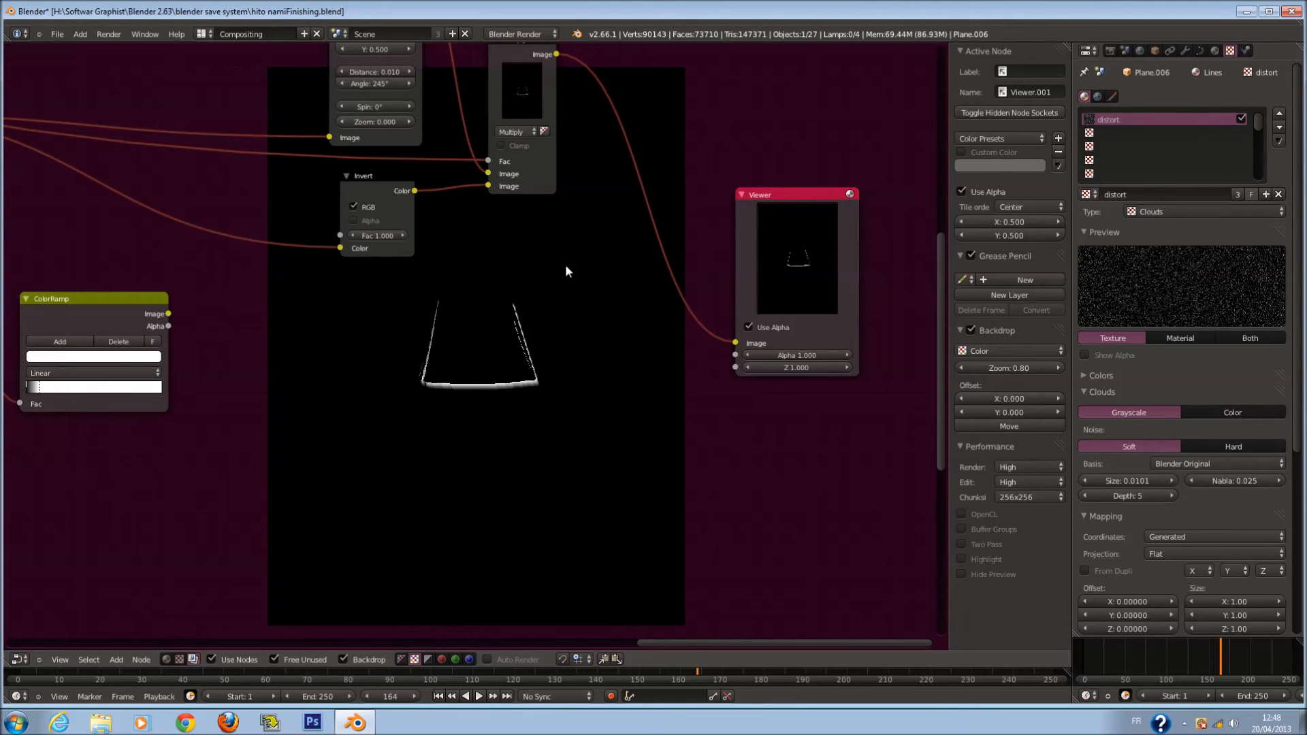
scroll(565, 267, down, 2)
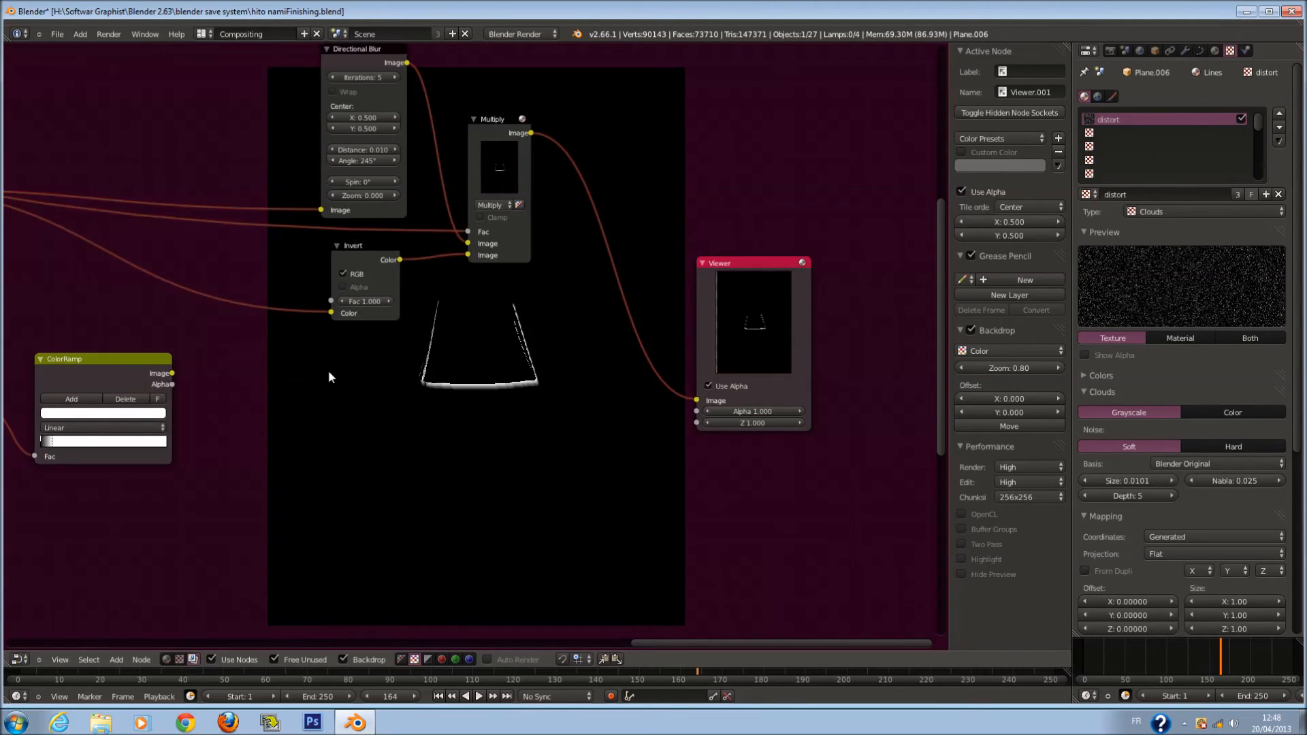
middle_drag(290, 389, 377, 386)
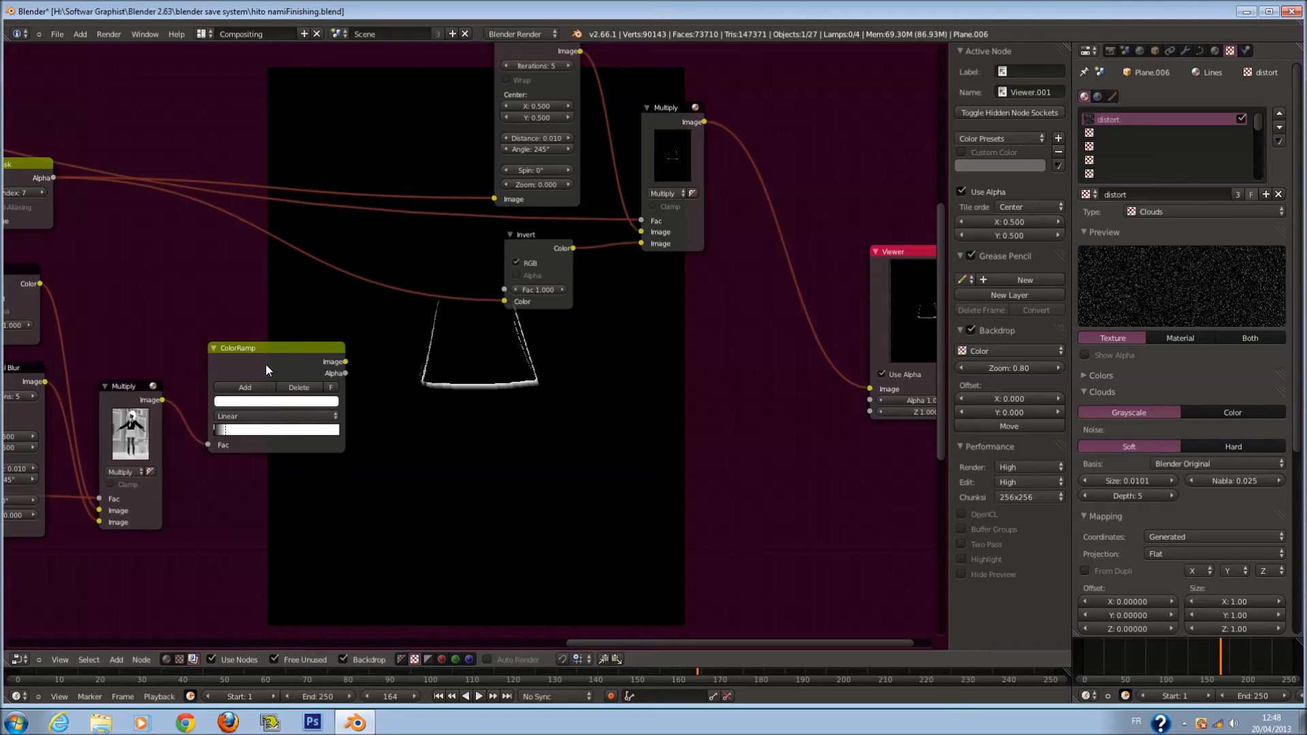
Place a duplicate of the lower Multiply's ColorRamp in the free area below the upper Invert node
scroll(295, 350, down, 3)
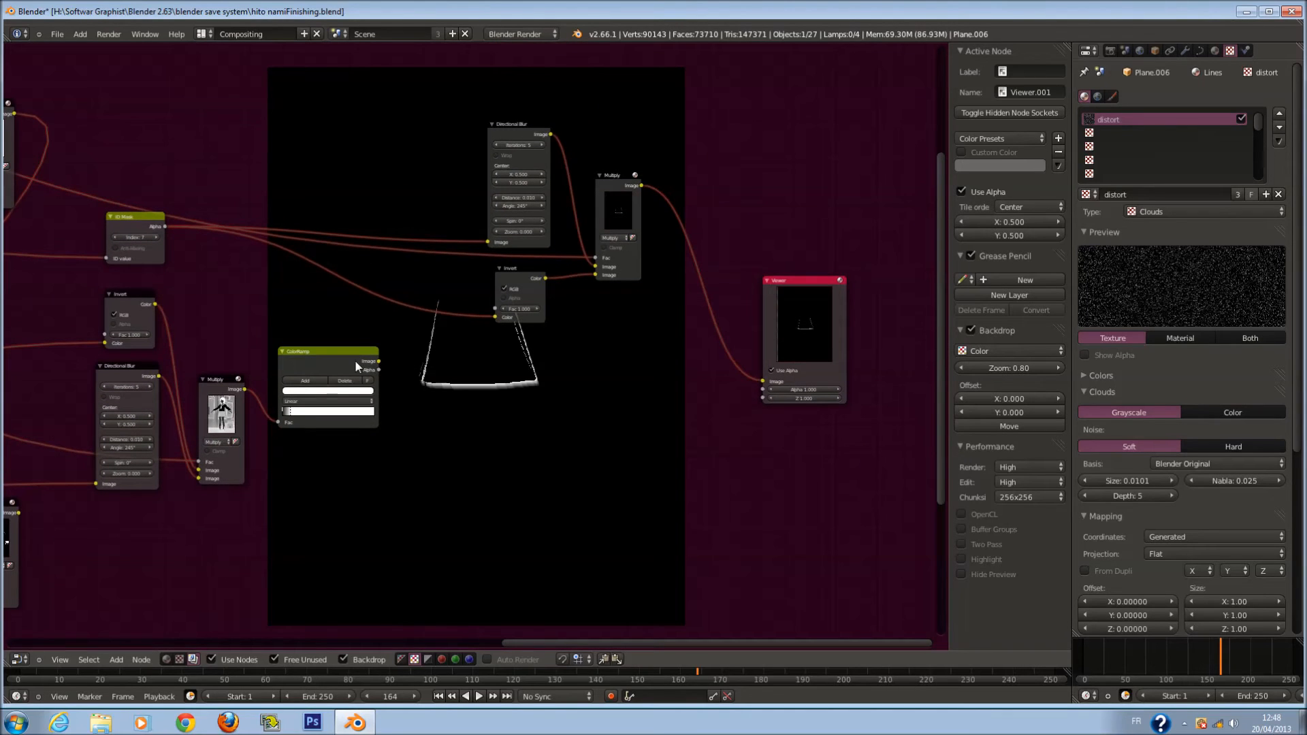
click(311, 351)
key(shift+d)
click(580, 542)
middle_drag(657, 467, 558, 451)
Link the upper Multiply's Image output to the duplicated ColorRamp's Fac input, spacing out the Viewer and placing the ramp below the Multiply
drag(724, 309, 916, 368)
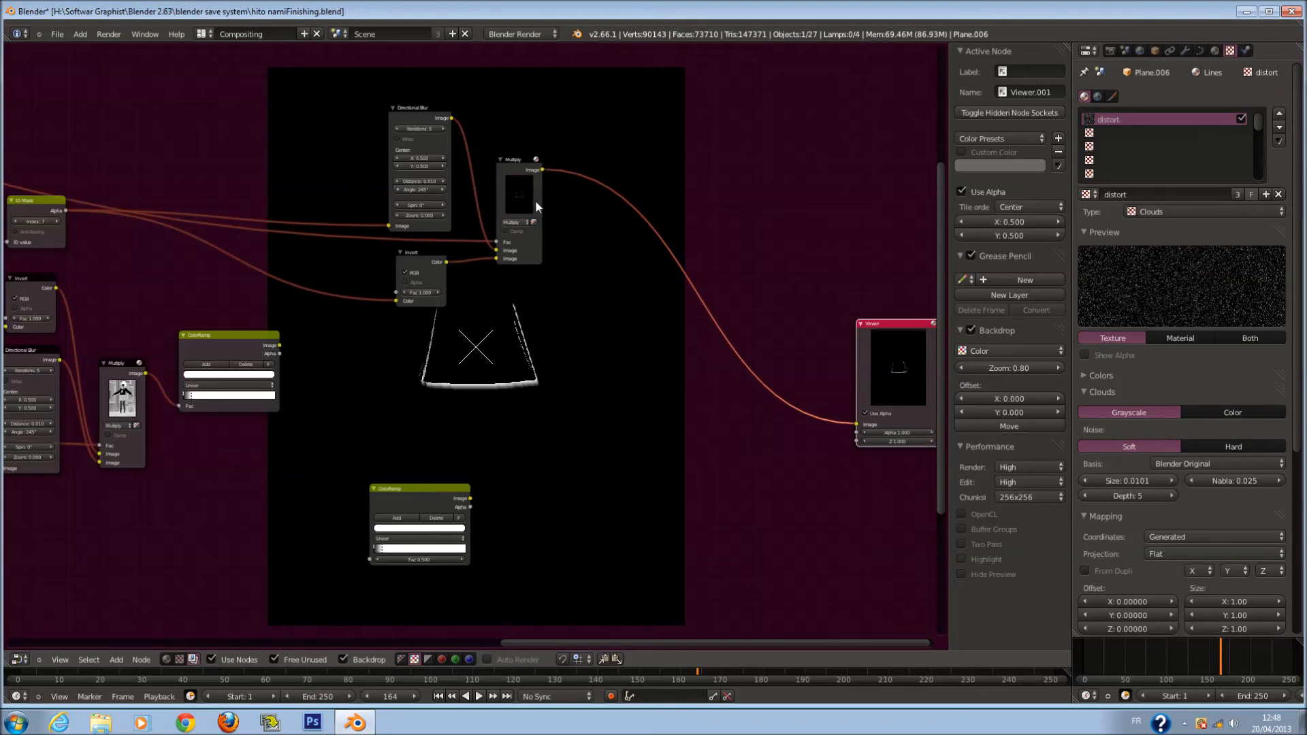
drag(582, 227, 369, 560)
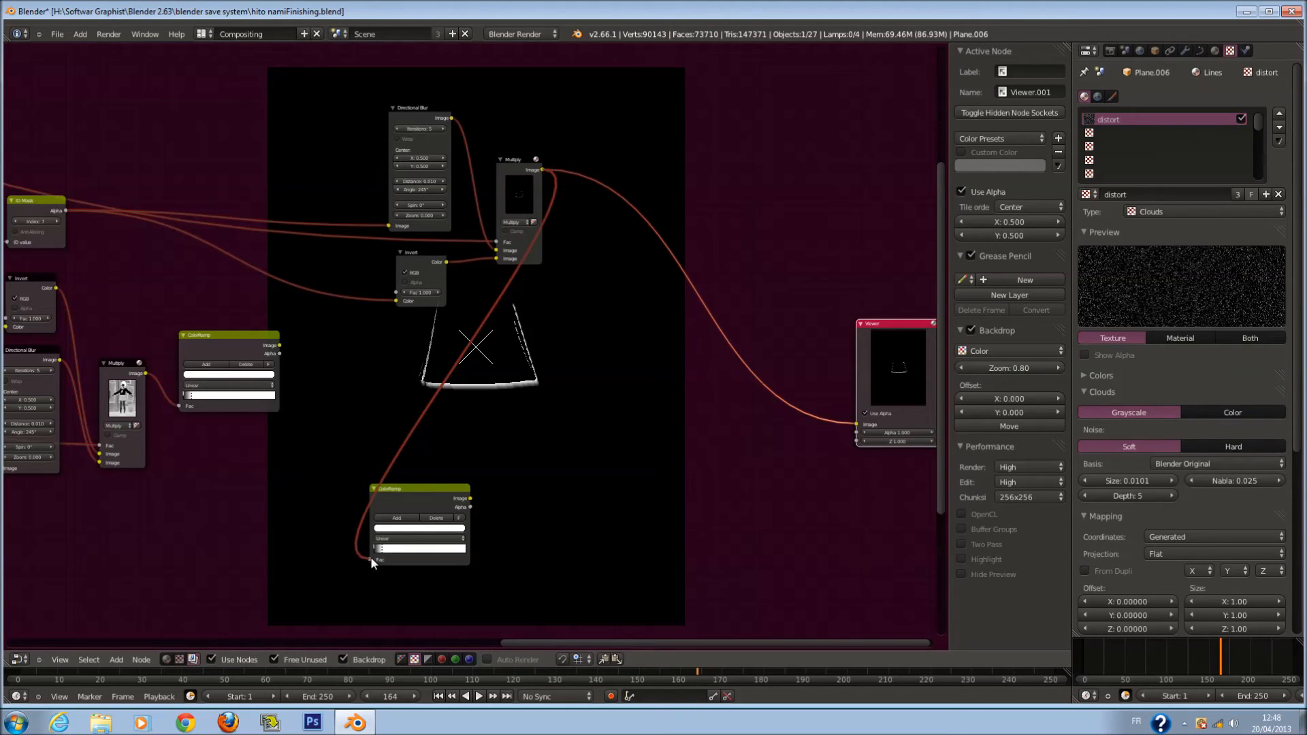
drag(430, 493, 579, 388)
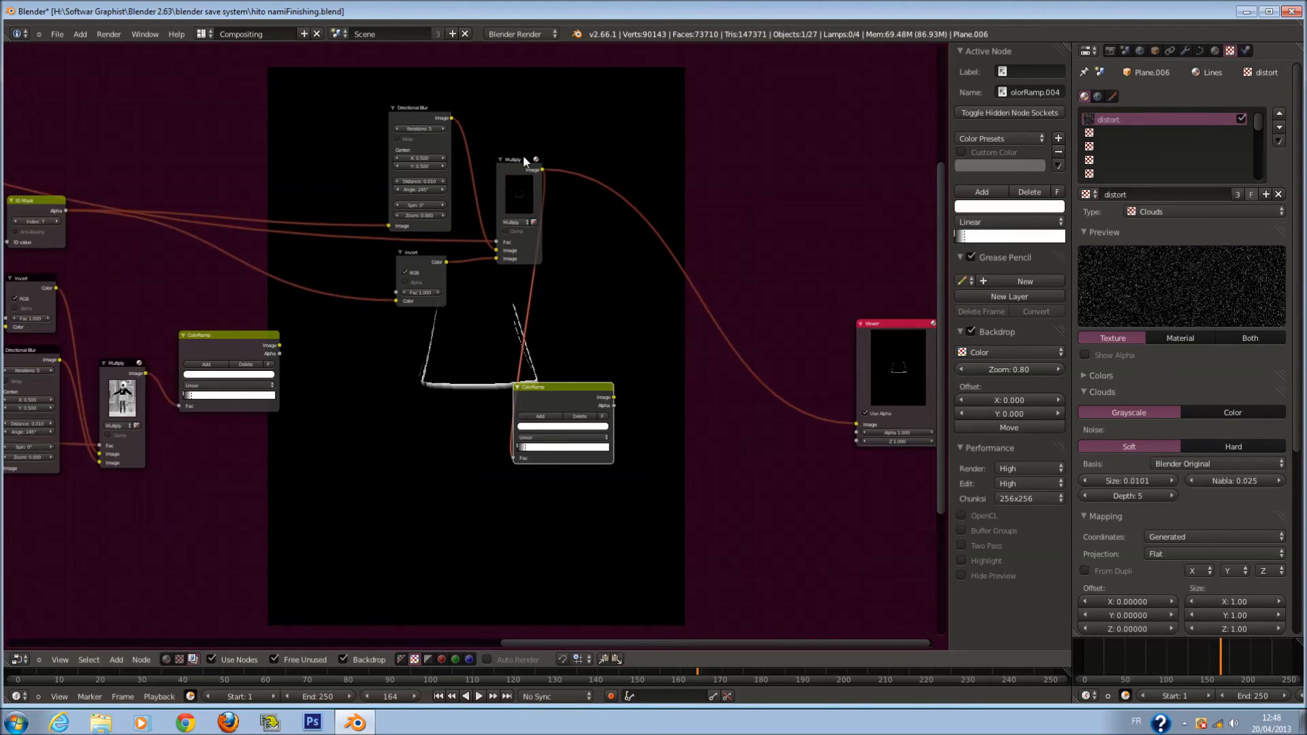
Insert a duplicate of the upper Multiply node into the link leading to the Viewer
click(523, 157)
key(shift+d)
click(660, 214)
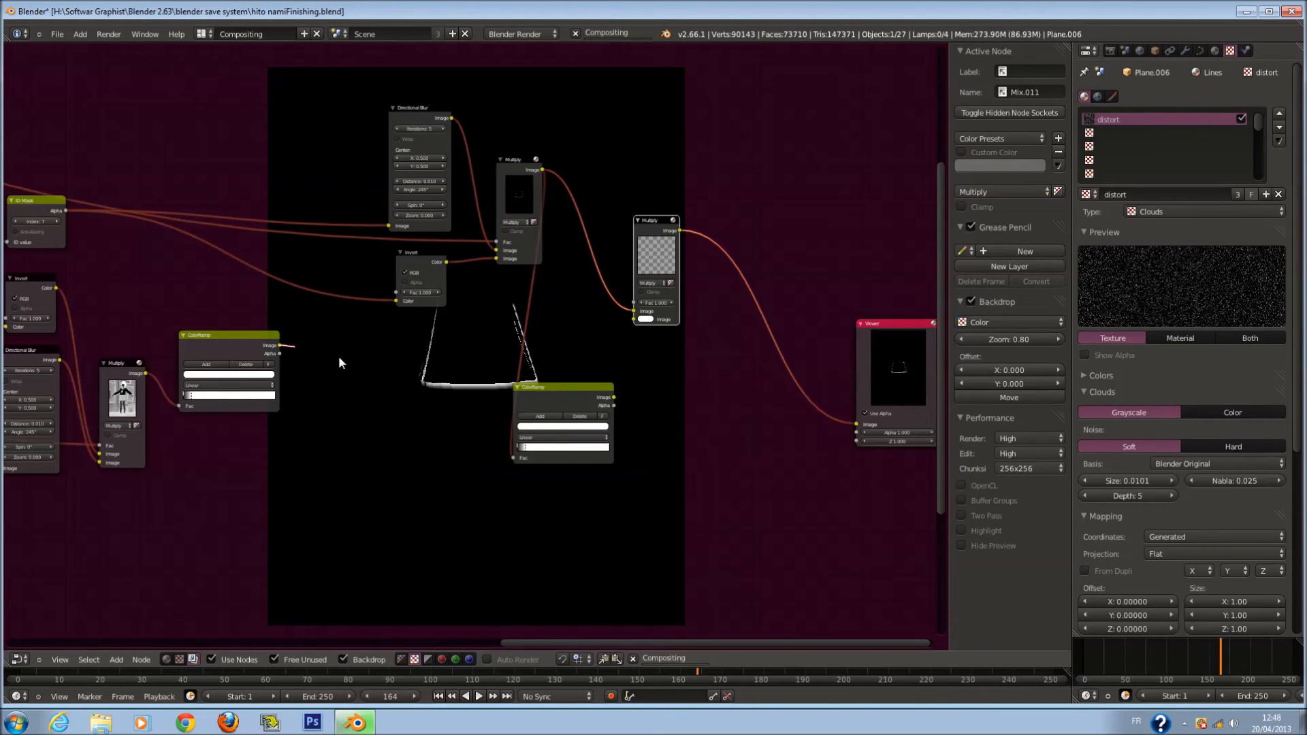
Feed the original ColorRamp into the new Multiply's first Image input and the duplicated ColorRamp into its second, and shift the Multiply toward the Viewer
drag(338, 360, 634, 313)
drag(615, 398, 634, 319)
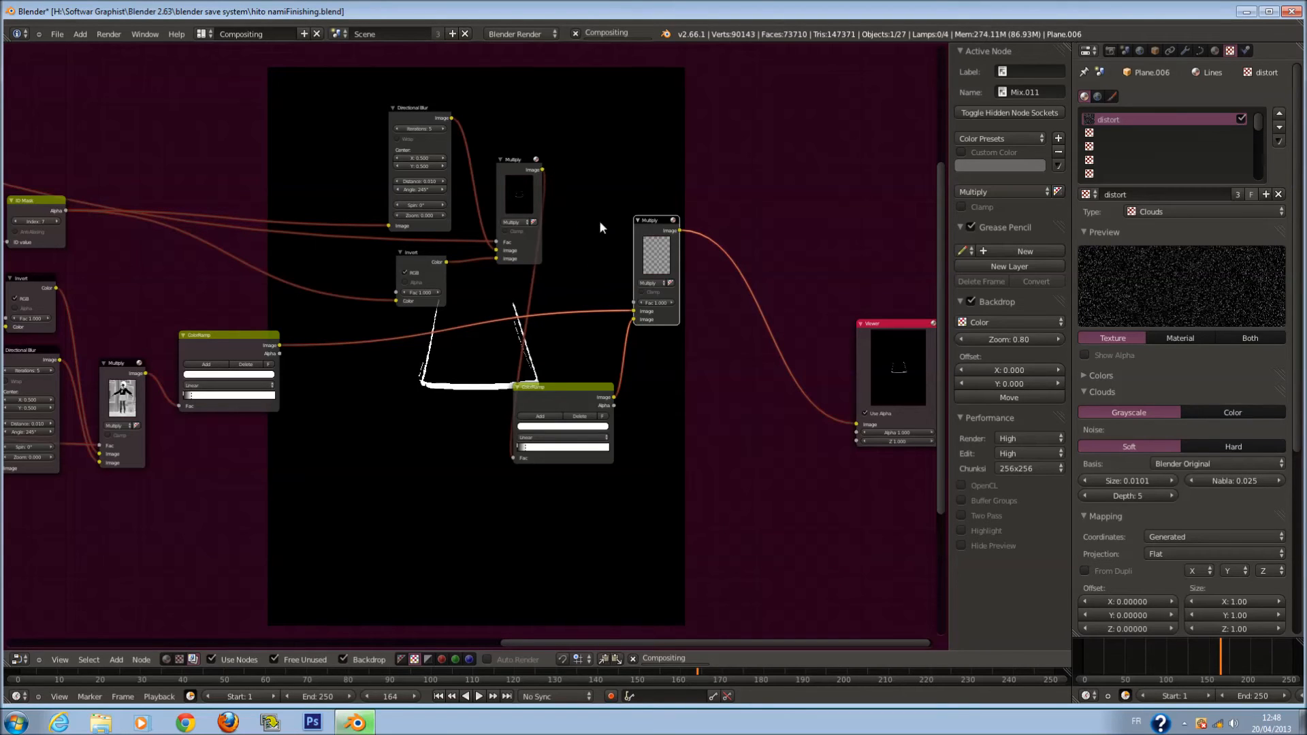
drag(655, 262, 736, 282)
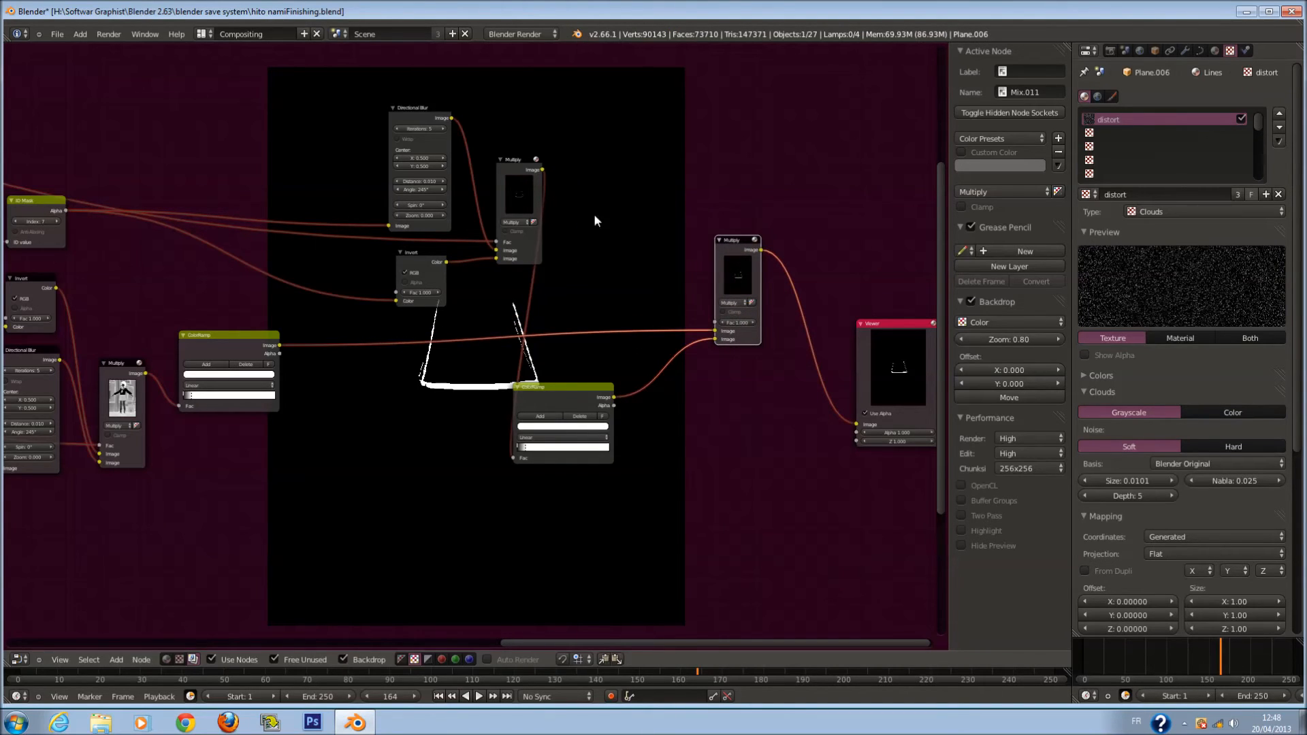
Move the upper Directional Blur and Invert nodes closer to the ID Mask node
drag(418, 116, 236, 118)
middle_drag(400, 226, 501, 240)
drag(519, 272, 321, 281)
drag(346, 111, 332, 87)
click(350, 120)
drag(324, 311, 312, 265)
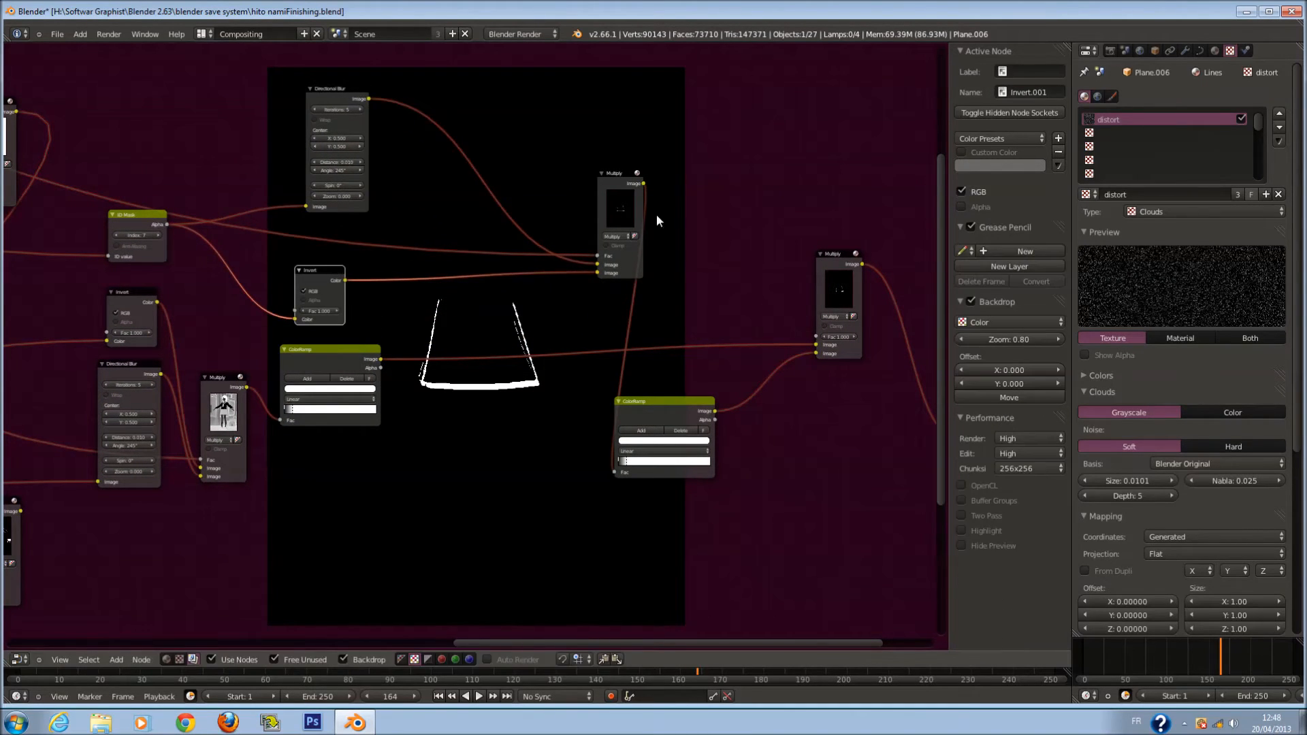
Compact the node chain by moving both Multiply nodes, the duplicated ColorRamp and the Viewer closer to the preceding nodes
drag(611, 183, 406, 182)
drag(652, 416, 447, 362)
drag(861, 264, 580, 227)
drag(464, 356, 505, 376)
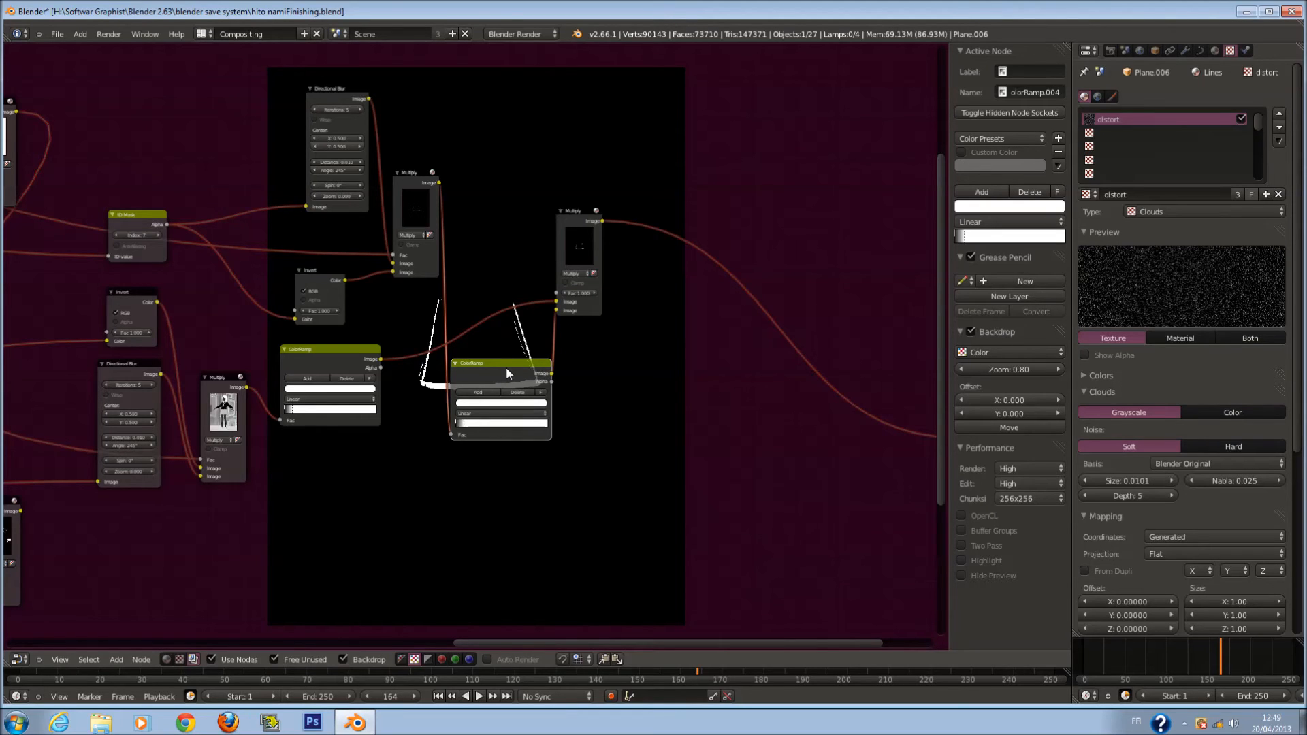
scroll(505, 366, down, 3)
drag(861, 381, 758, 337)
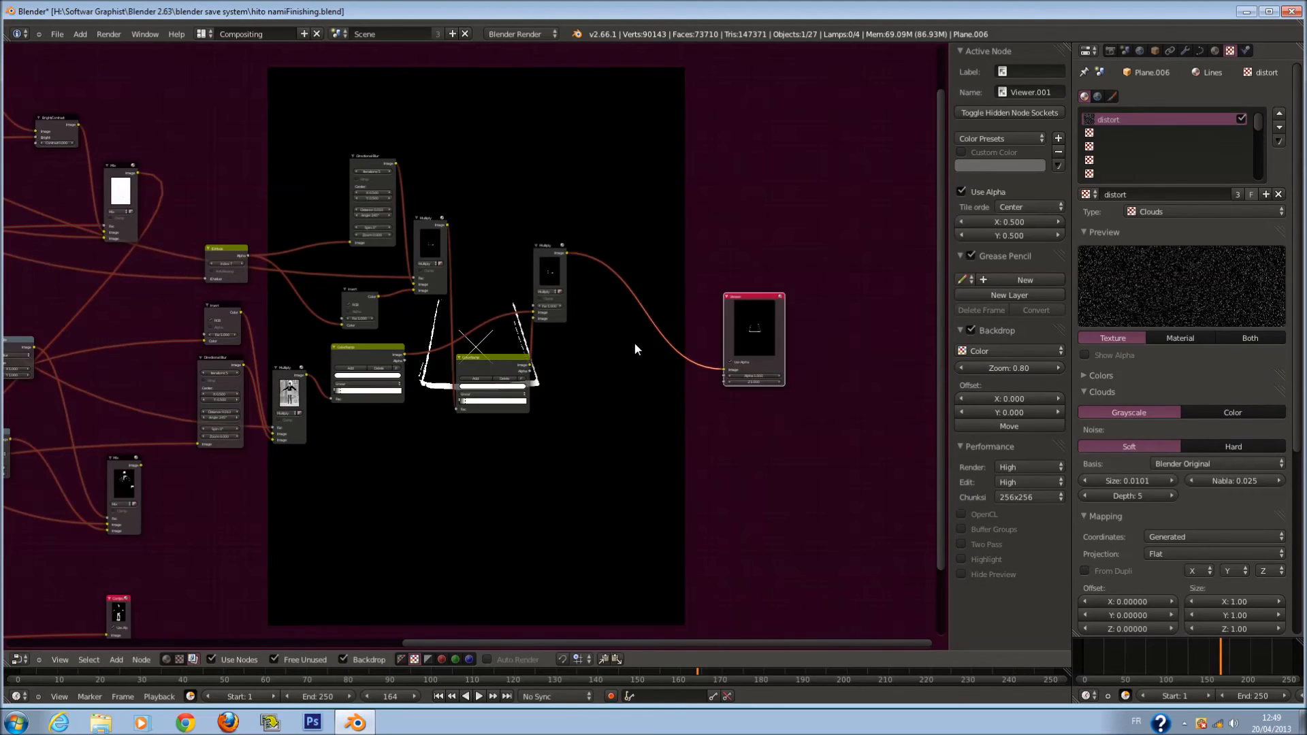
Insert another duplicate of the final Multiply node into the link between it and the Viewer
scroll(634, 342, up, 5)
click(594, 211)
key(shift+d)
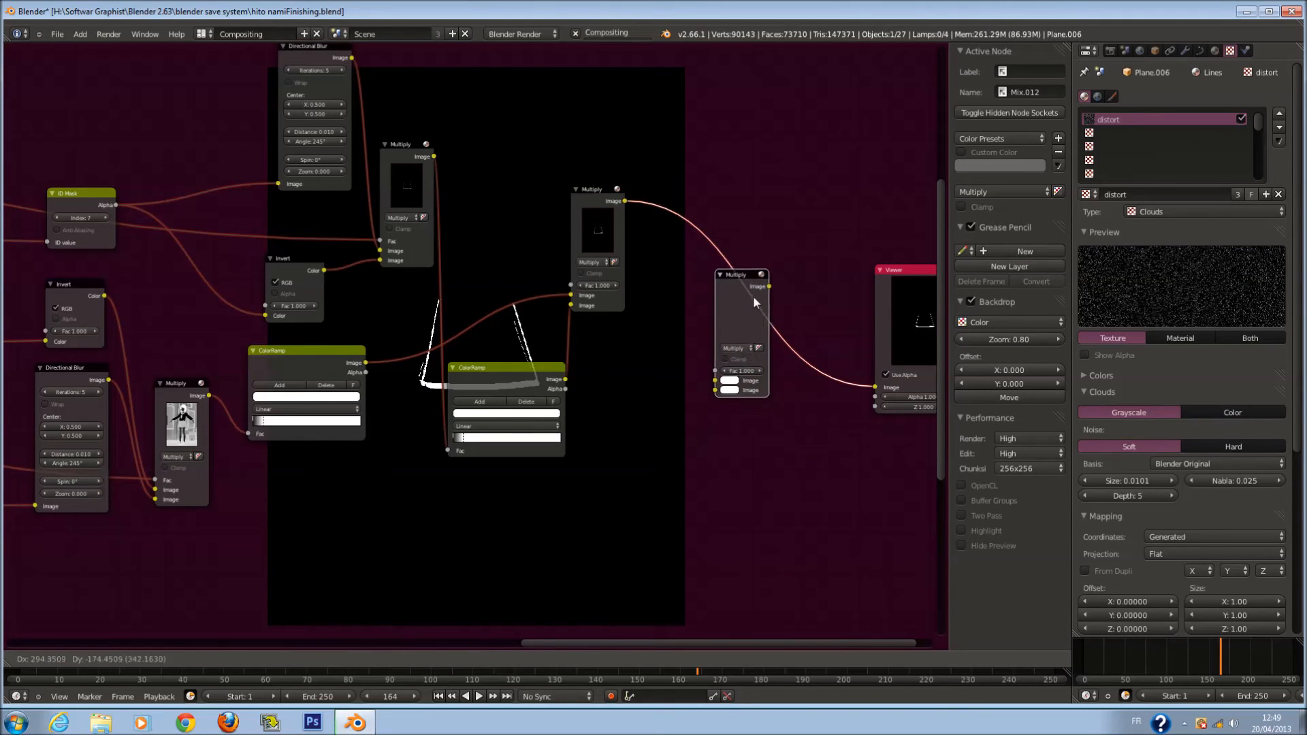
click(754, 299)
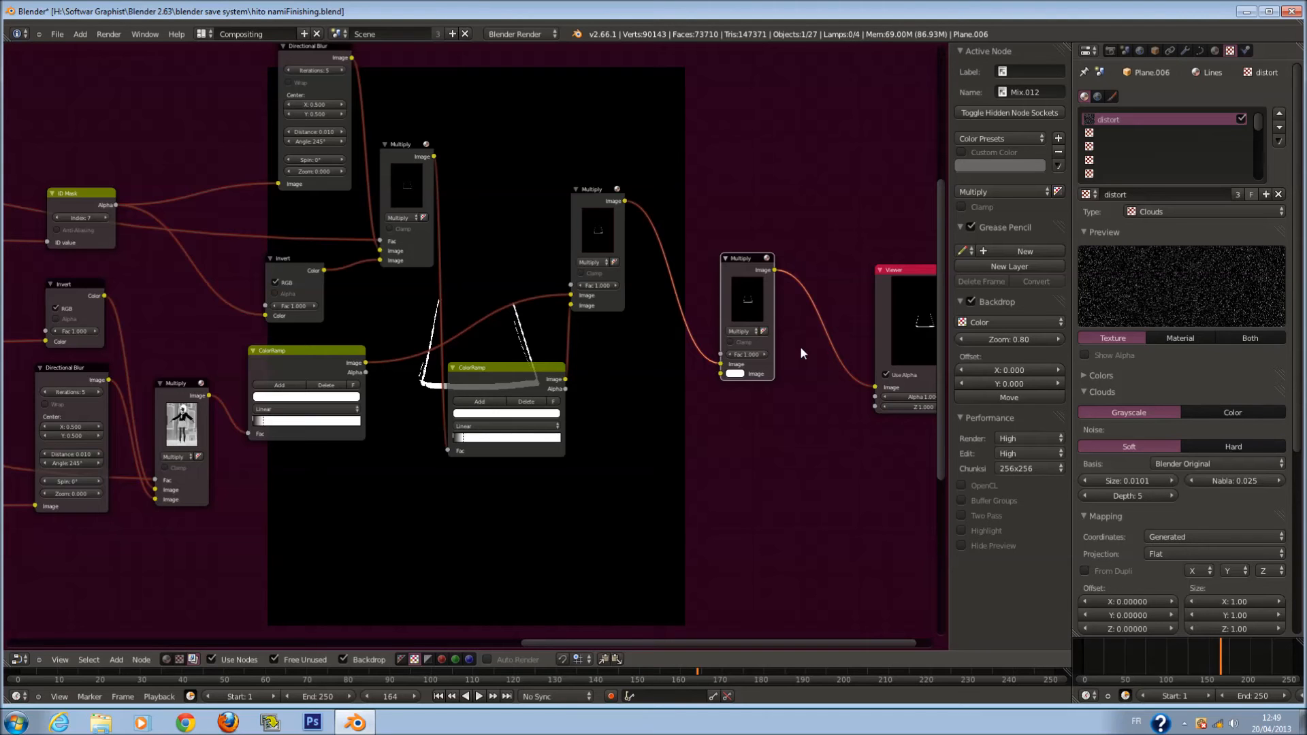
Move the lower Scale node next to the Texture node that feeds it
scroll(467, 244, down, 9)
middle_drag(323, 332, 475, 346)
middle_drag(229, 432, 292, 428)
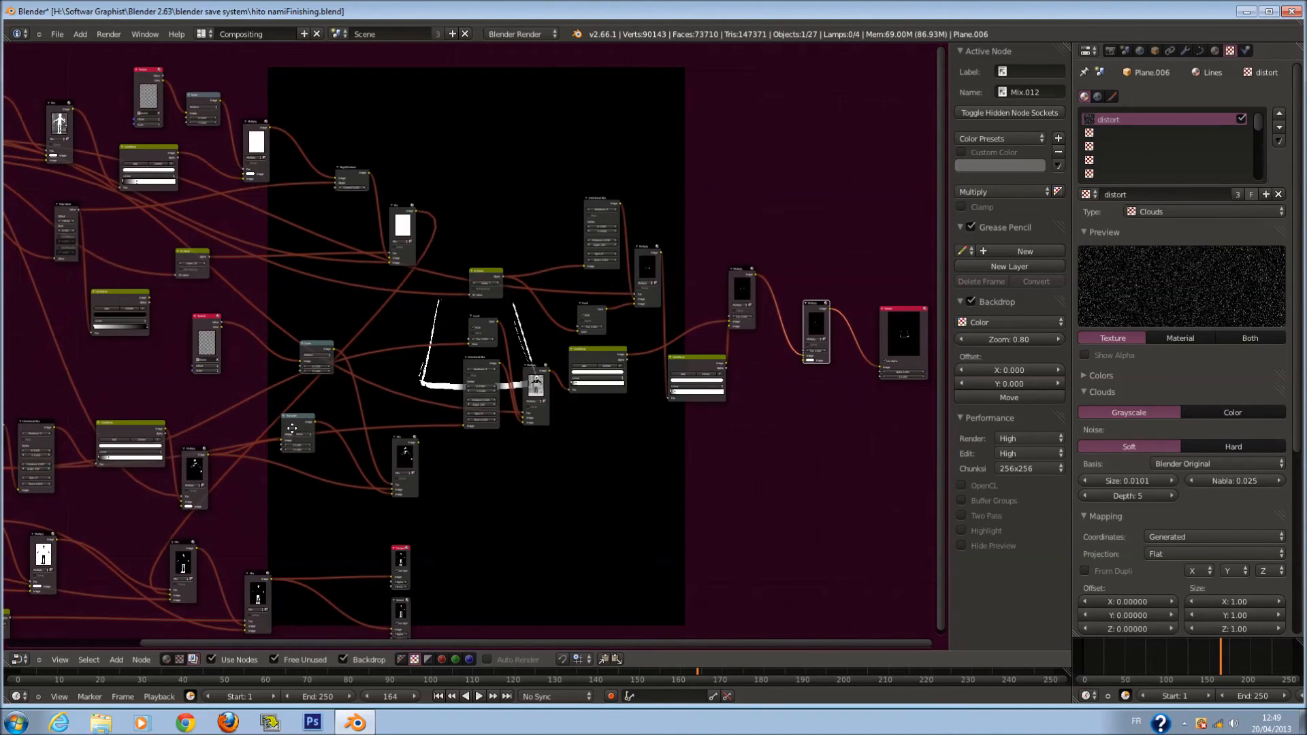
middle_drag(291, 428, 312, 401)
scroll(287, 357, up, 1)
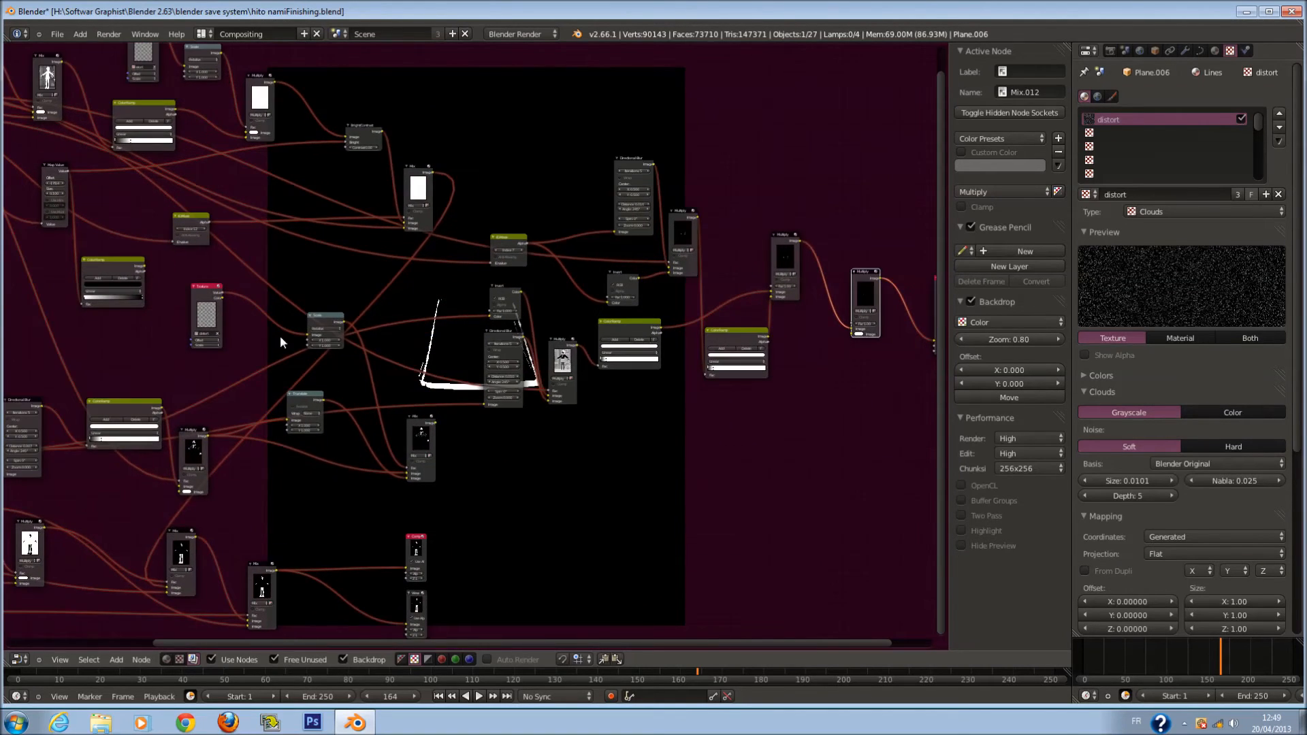
drag(342, 324, 272, 320)
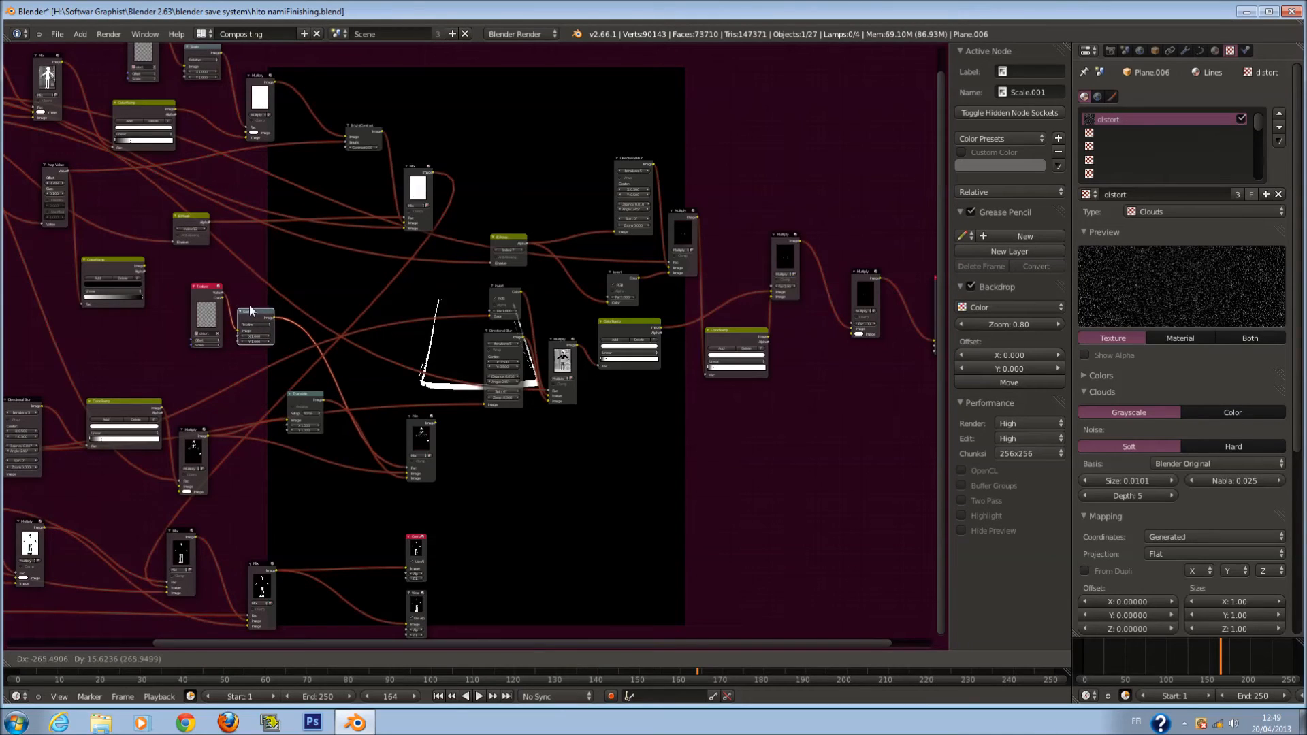
click(198, 286)
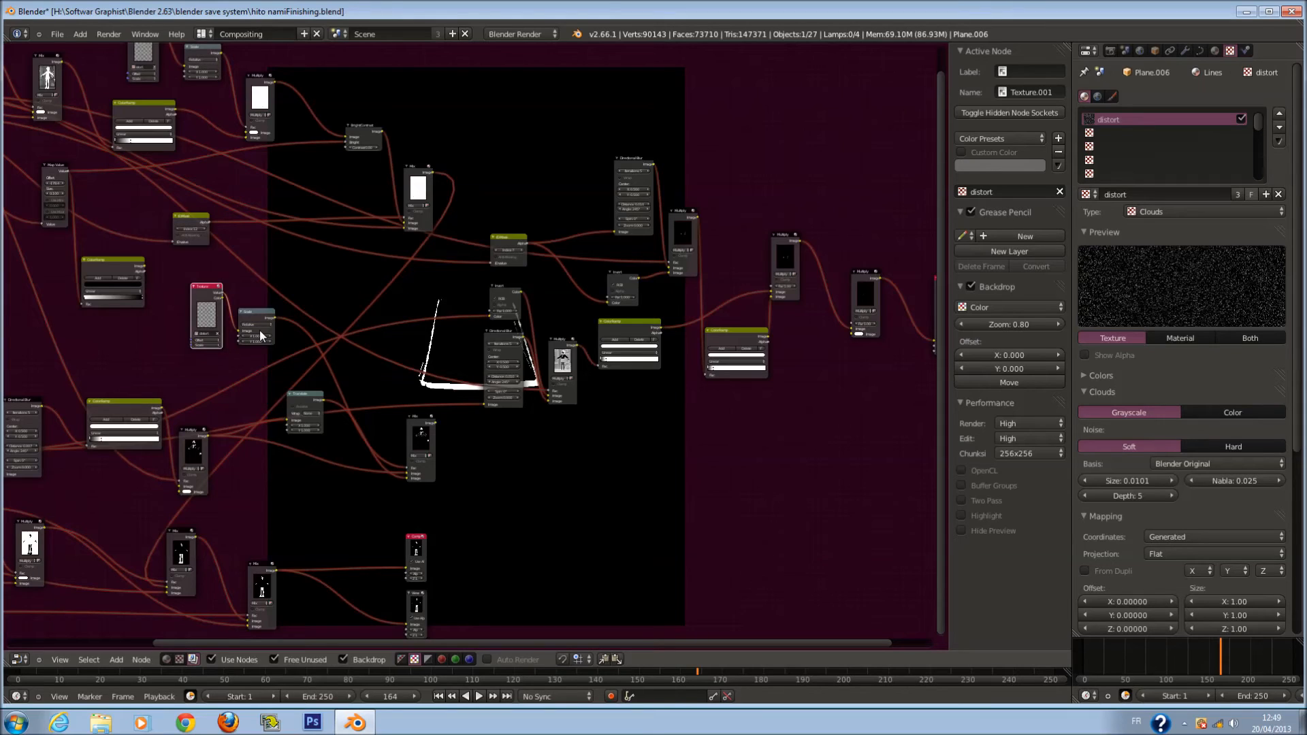
scroll(387, 437, up, 1)
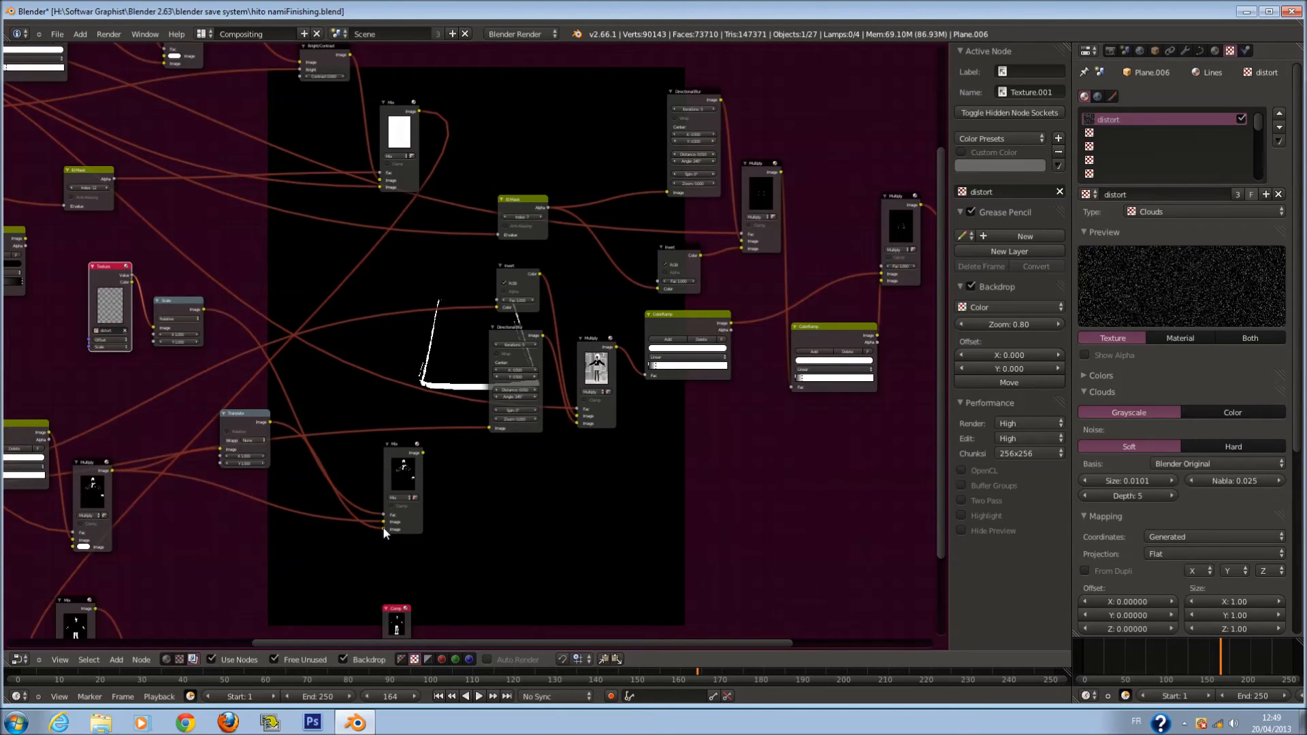
mouse_move(384, 529)
mouse_down()
mouse_move(332, 516)
mouse_move(385, 530)
mouse_up()
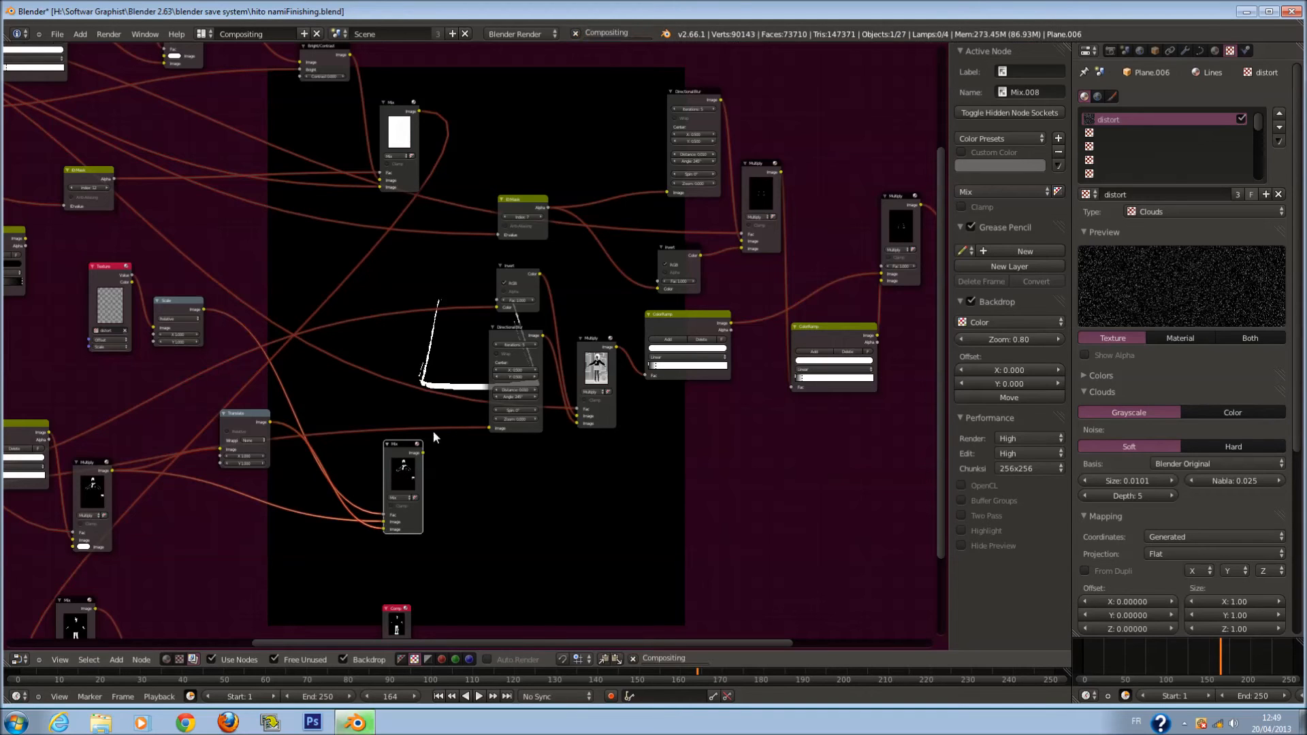
scroll(469, 428, down, 2)
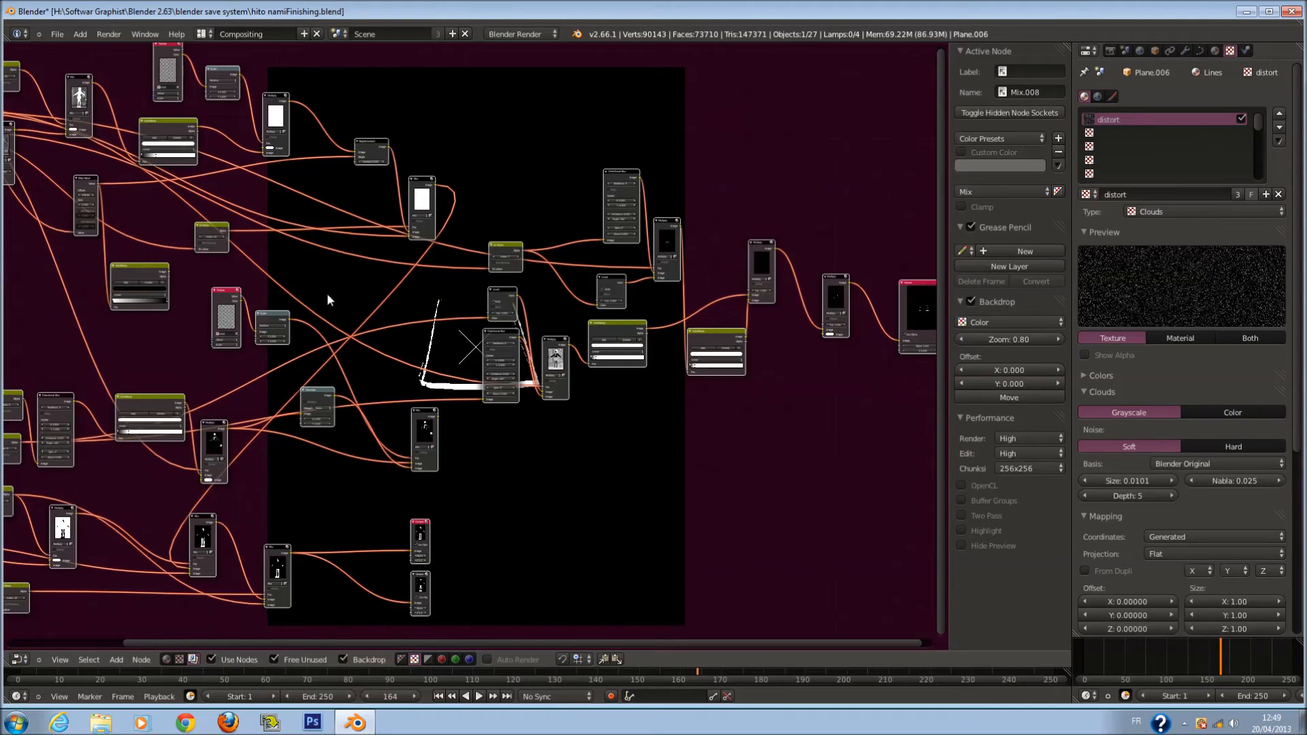
drag(169, 270, 638, 283)
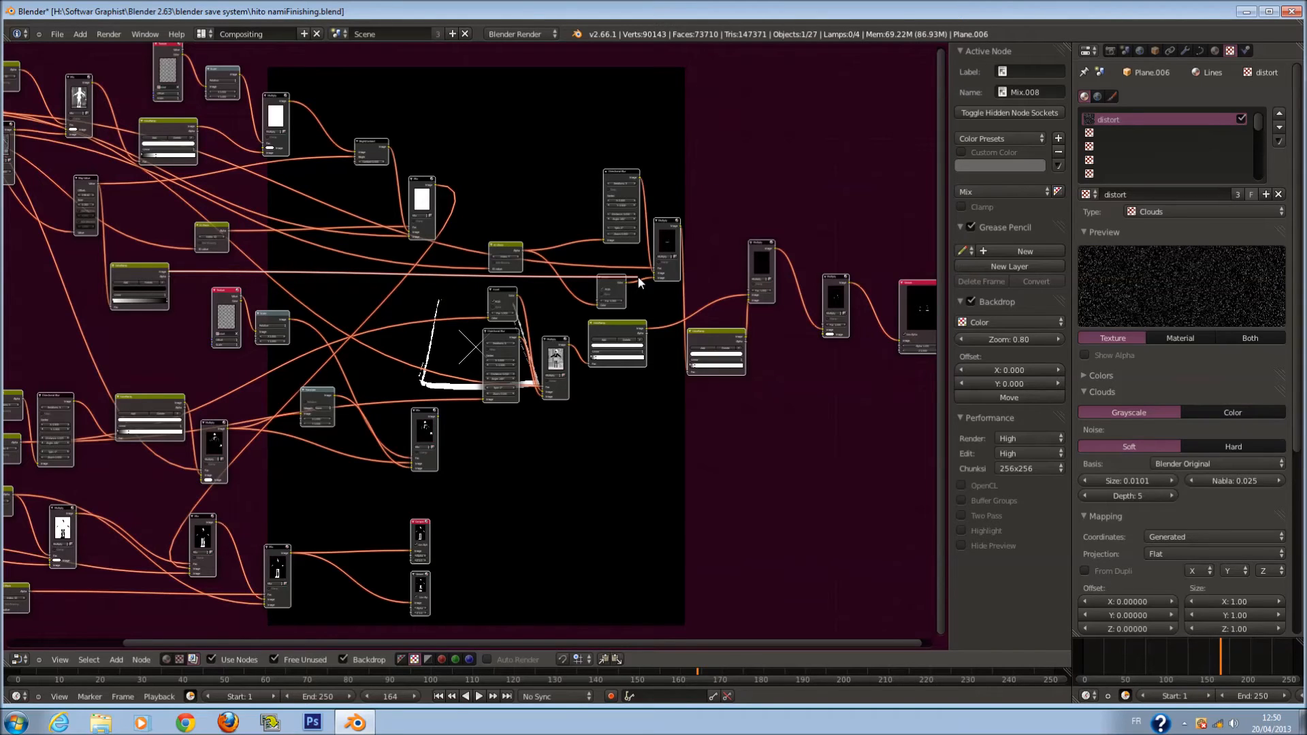
drag(638, 276, 590, 334)
scroll(258, 293, up, 3)
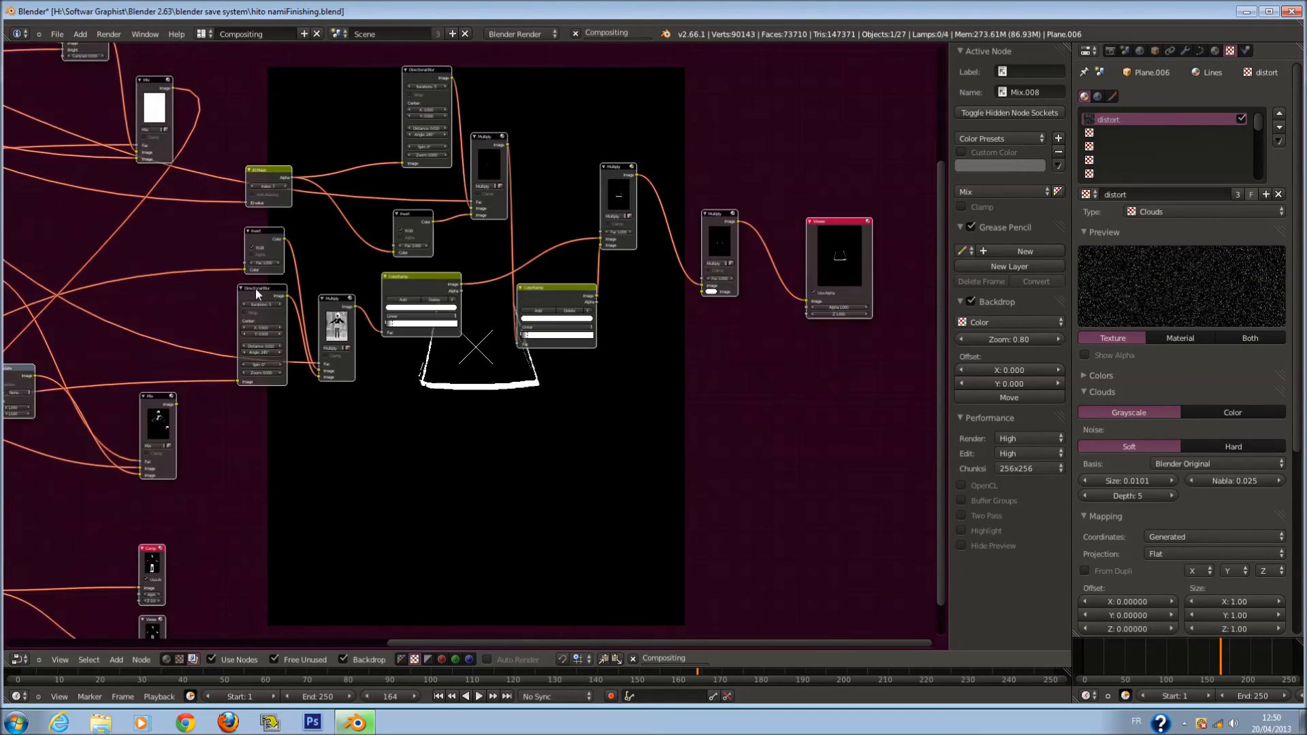
middle_drag(256, 289, 218, 283)
key(a)
key(a)
key(a)
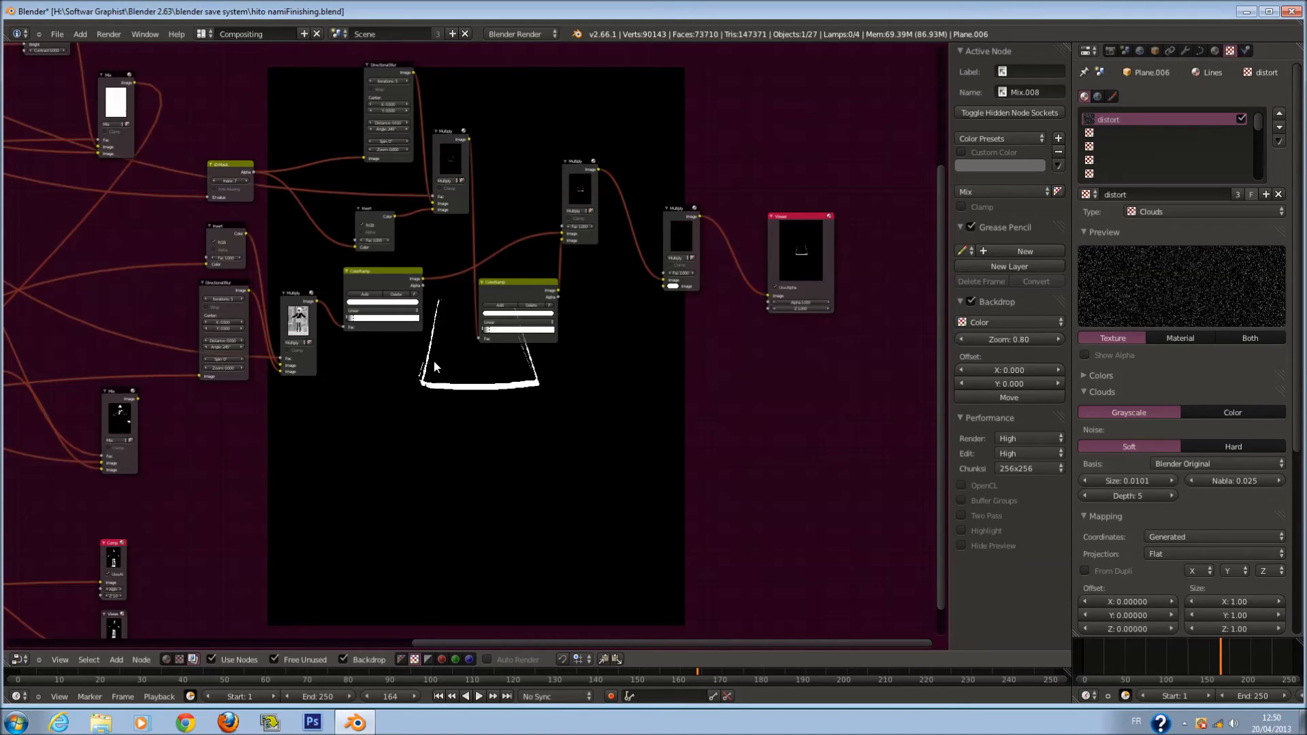
scroll(439, 358, up, 2)
middle_drag(446, 353, 599, 364)
scroll(436, 316, down, 5)
middle_drag(260, 267, 345, 289)
scroll(344, 289, up, 1)
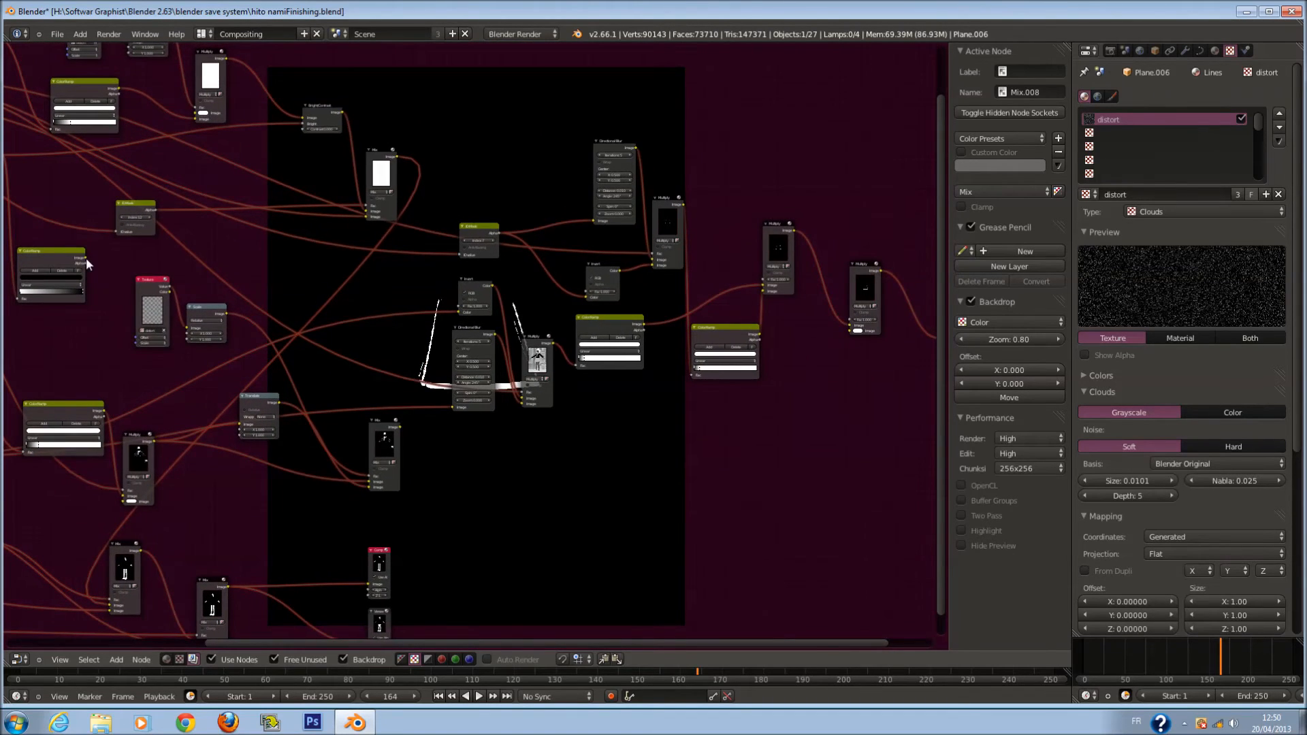
drag(88, 256, 476, 354)
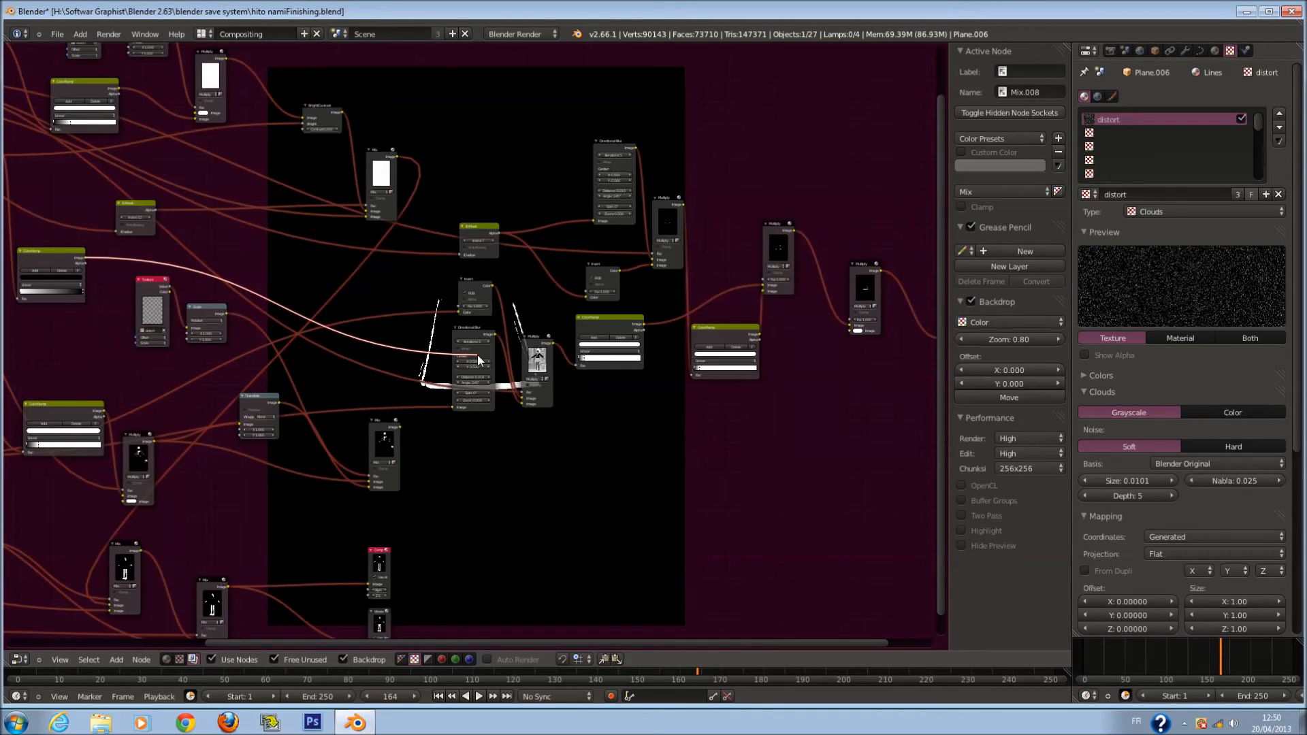
drag(477, 355, 617, 305)
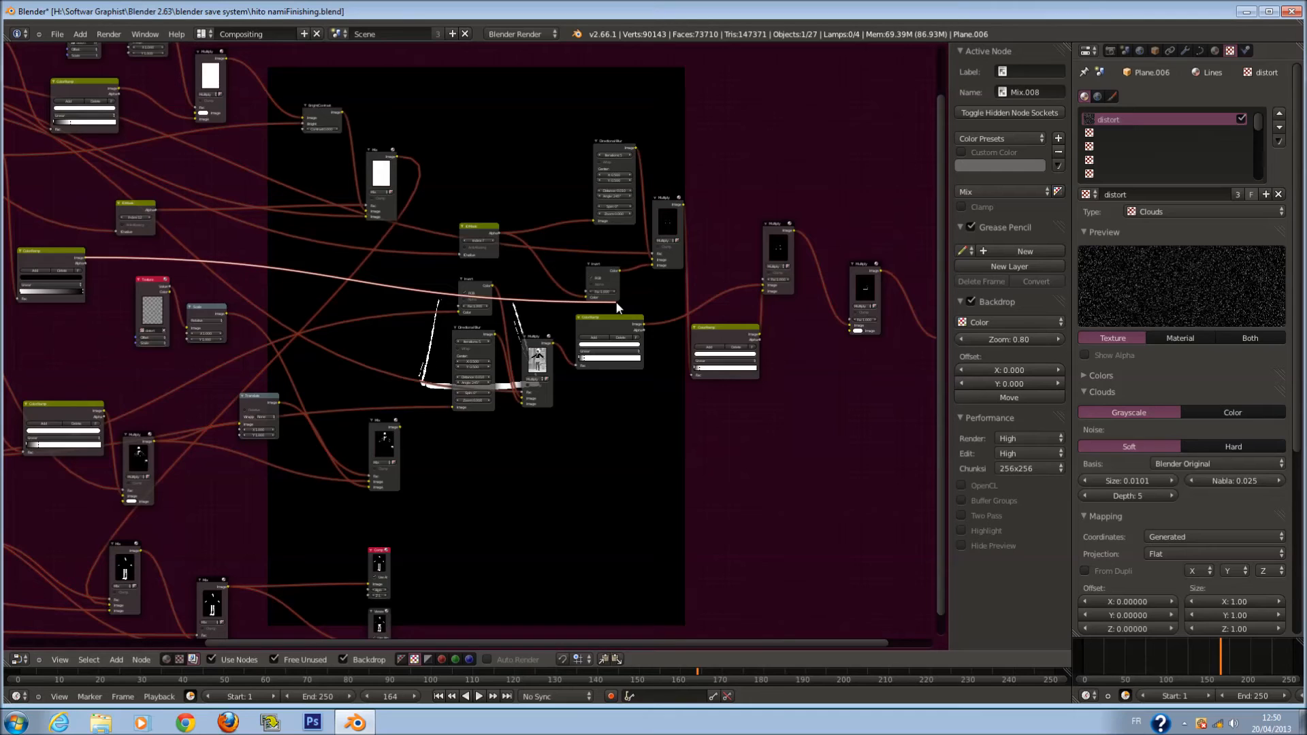
drag(617, 306, 630, 300)
Spread out the end of the chain by moving the Viewer, the last two Multiply nodes and the second ColorRamp farther right
scroll(471, 305, up, 2)
scroll(471, 305, up, 1)
middle_drag(740, 267, 321, 313)
scroll(321, 313, down, 3)
drag(632, 320, 759, 332)
click(493, 289)
drag(501, 290, 581, 299)
middle_drag(519, 308, 712, 286)
scroll(603, 267, up, 3)
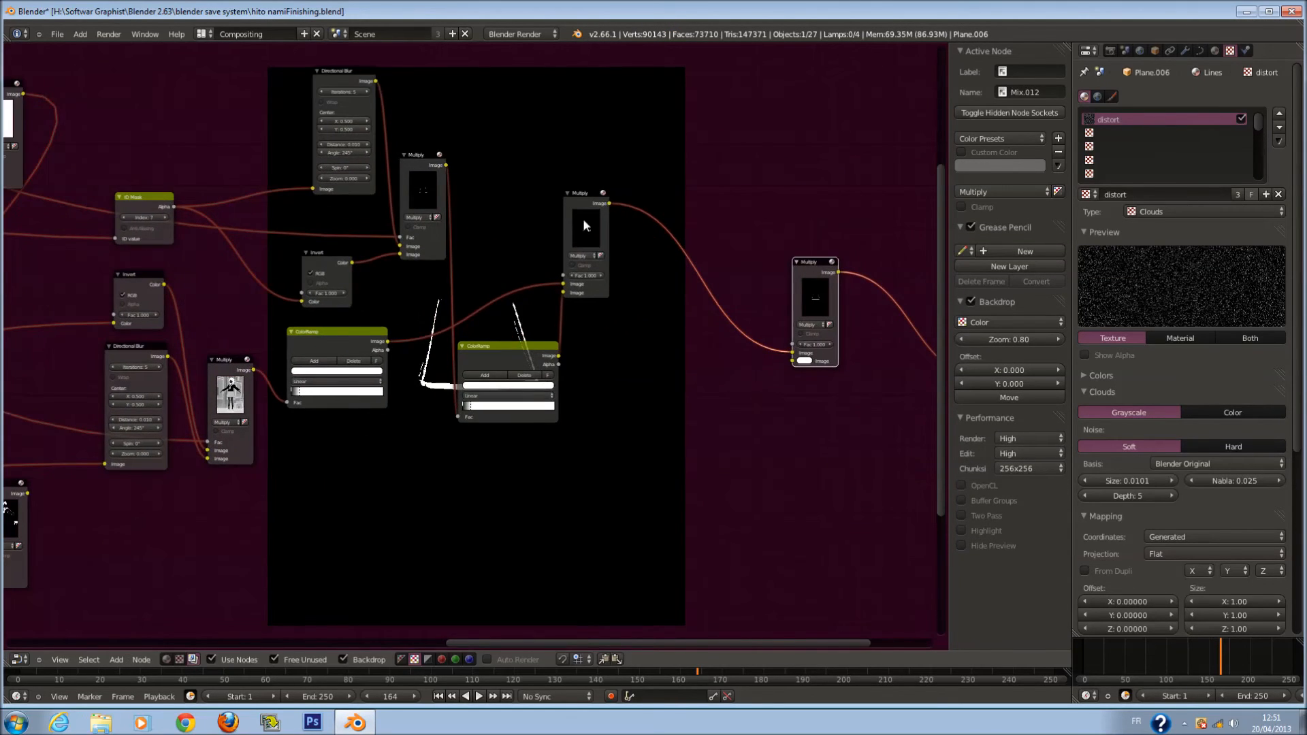
drag(583, 218, 701, 219)
click(509, 353)
drag(508, 352, 580, 353)
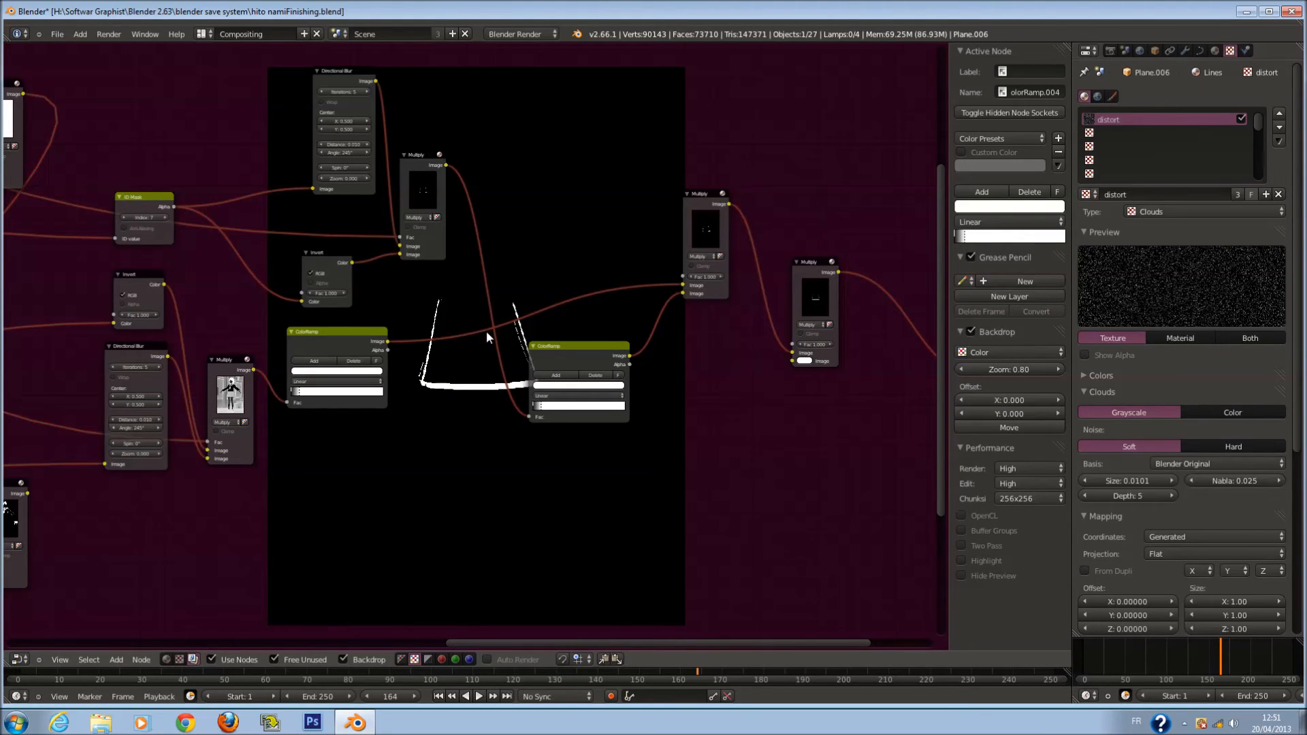
Add a Mix node below the chain and connect the black-to-white ColorRamp's image output to its first image input
middle_drag(489, 316, 661, 340)
scroll(657, 339, down, 3)
middle_drag(350, 268, 514, 307)
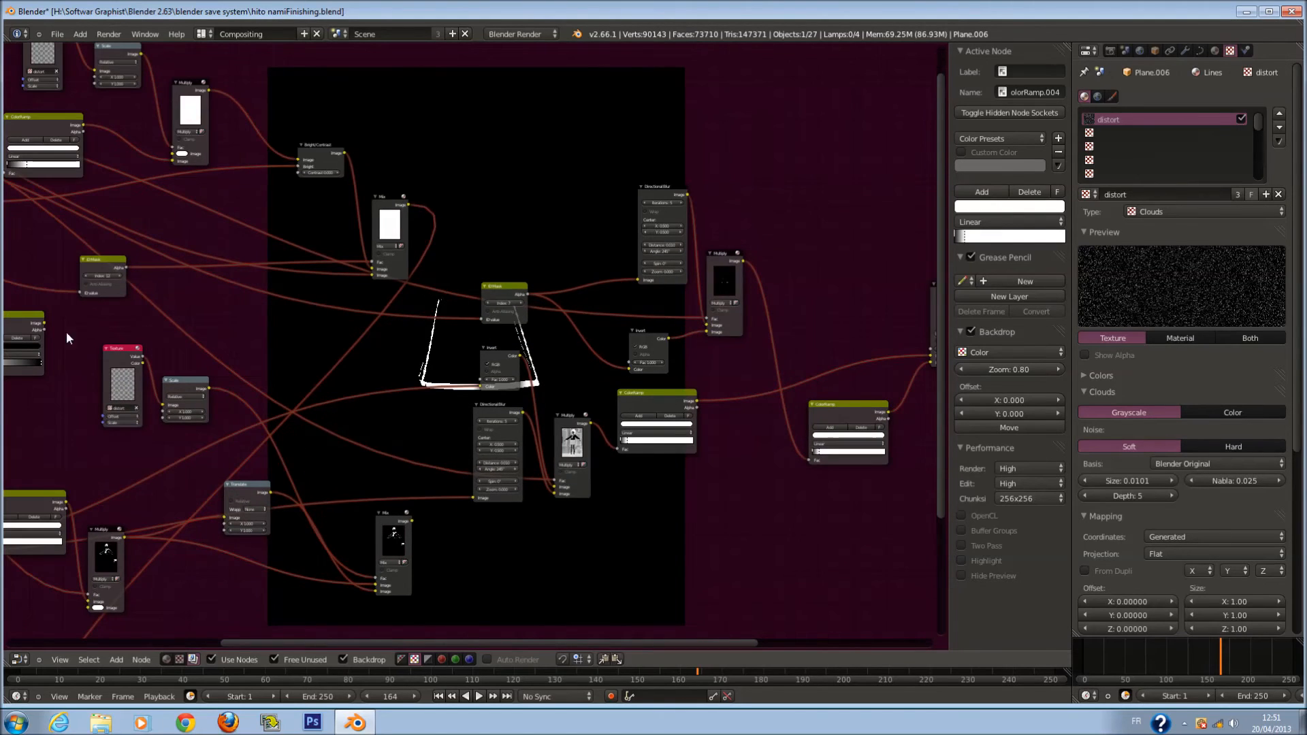
drag(43, 324, 672, 545)
key(shift+a)
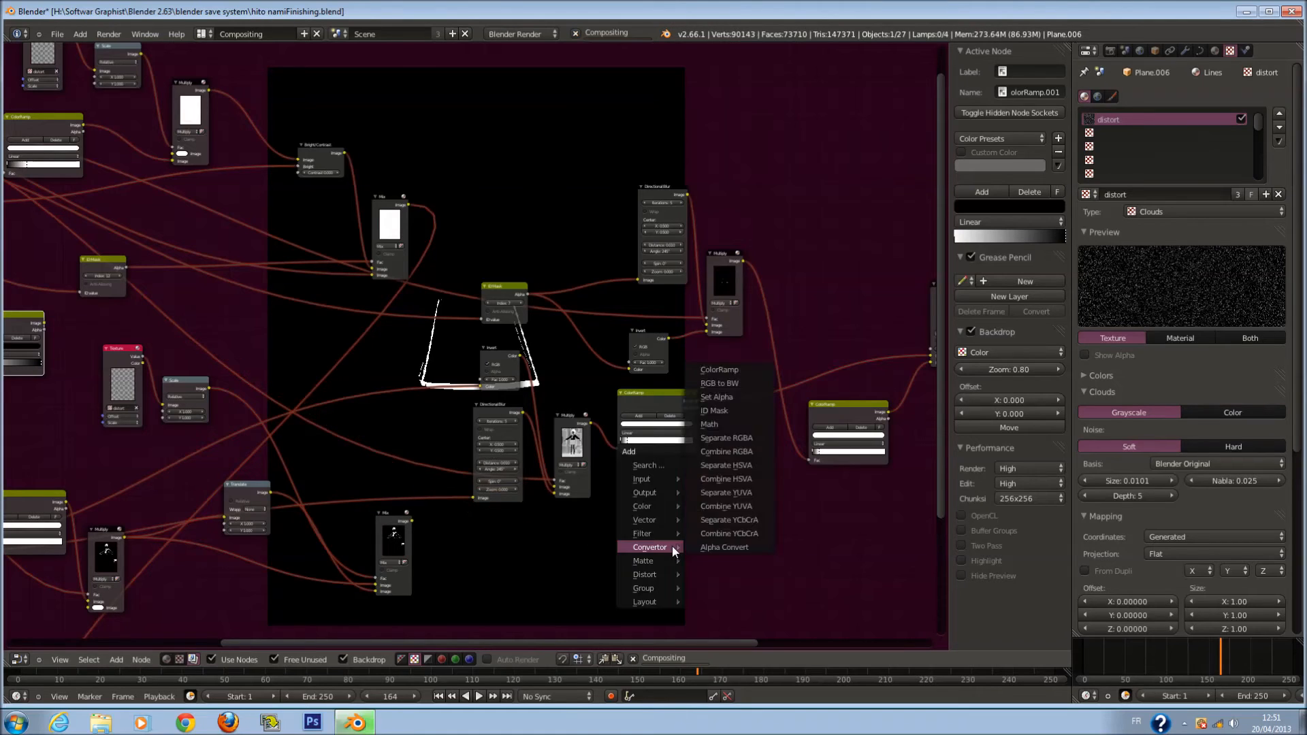
mouse_move(656, 508)
click(711, 520)
drag(43, 322, 704, 562)
Set the new Mix node's blend mode to Multiply
scroll(753, 561, up, 5)
middle_drag(753, 561, 419, 240)
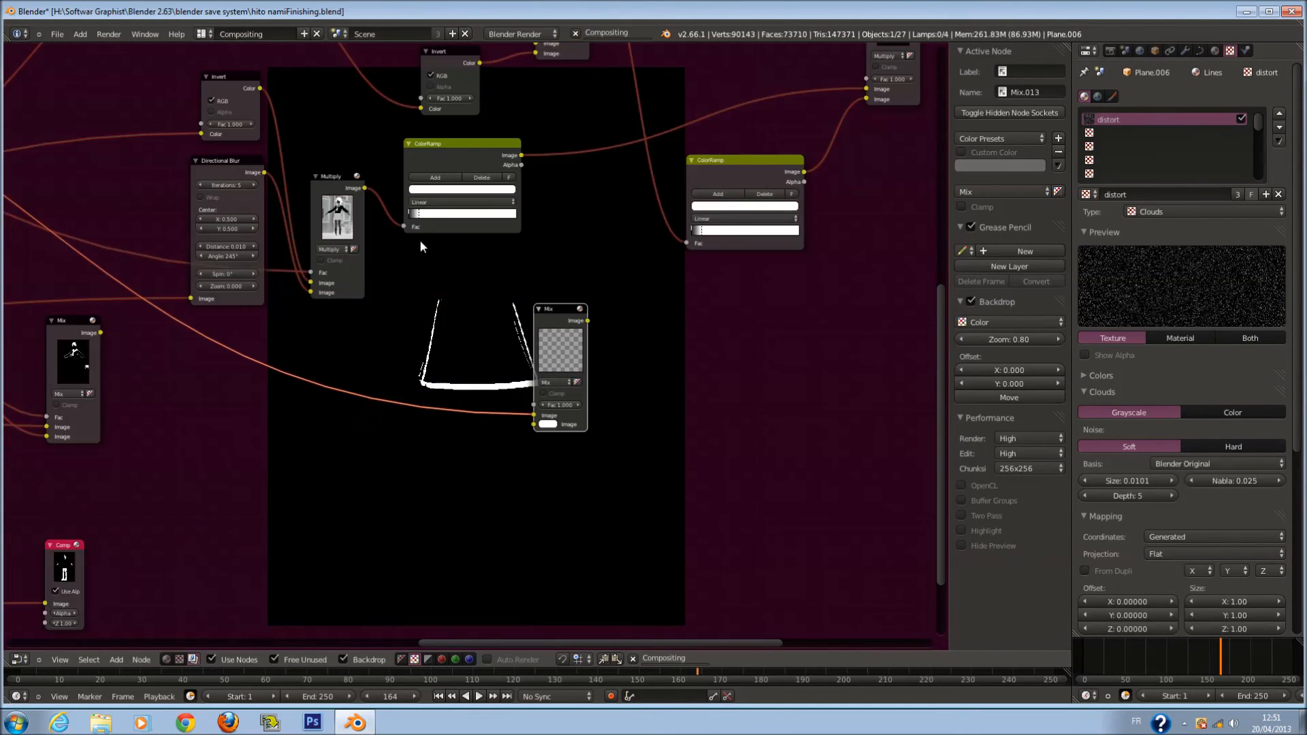
scroll(519, 282, up, 5)
click(594, 401)
click(597, 354)
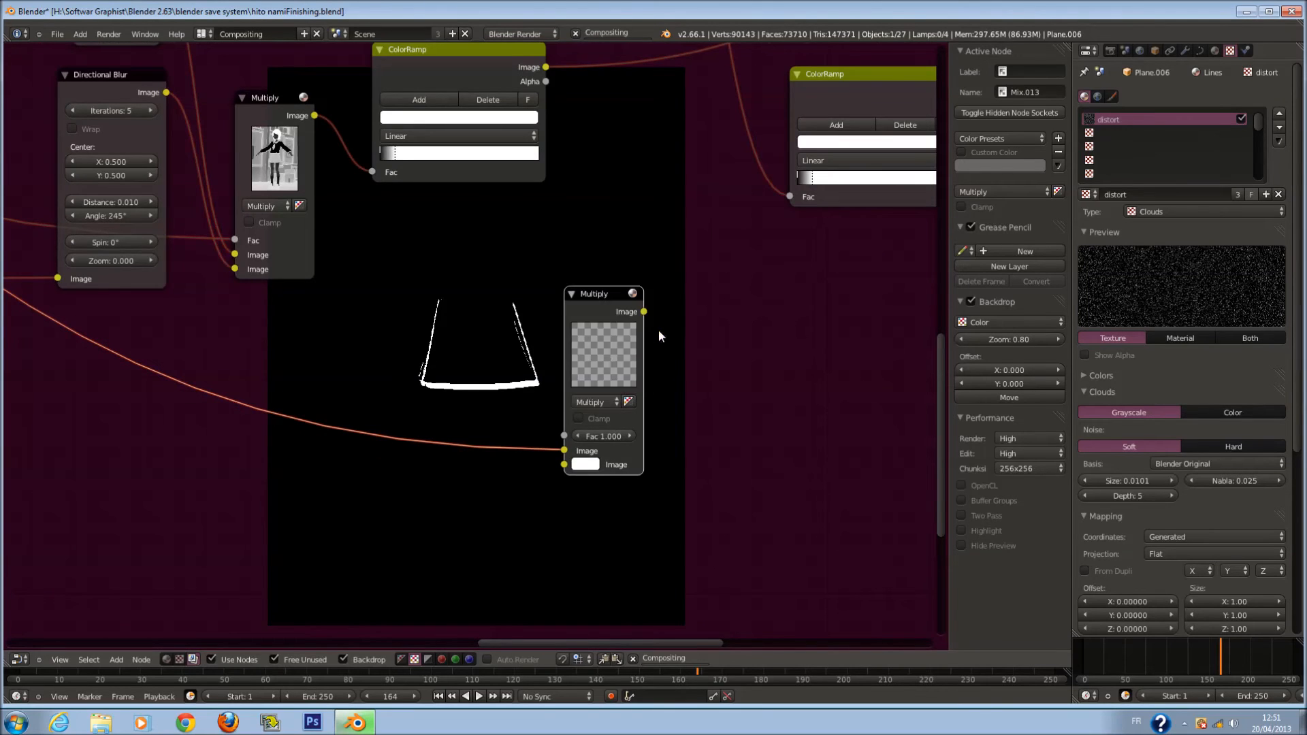
Shift both ColorRamps and the lower Multiply node to the right, and place the new Multiply node above the lower Multiply
middle_drag(635, 341, 705, 451)
scroll(706, 449, down, 2)
scroll(584, 235, down, 5)
middle_drag(598, 225, 482, 279)
drag(617, 312, 720, 318)
drag(400, 311, 594, 345)
drag(286, 332, 384, 379)
middle_drag(420, 423, 495, 458)
scroll(495, 458, up, 1)
drag(541, 483, 383, 320)
scroll(408, 332, up, 1)
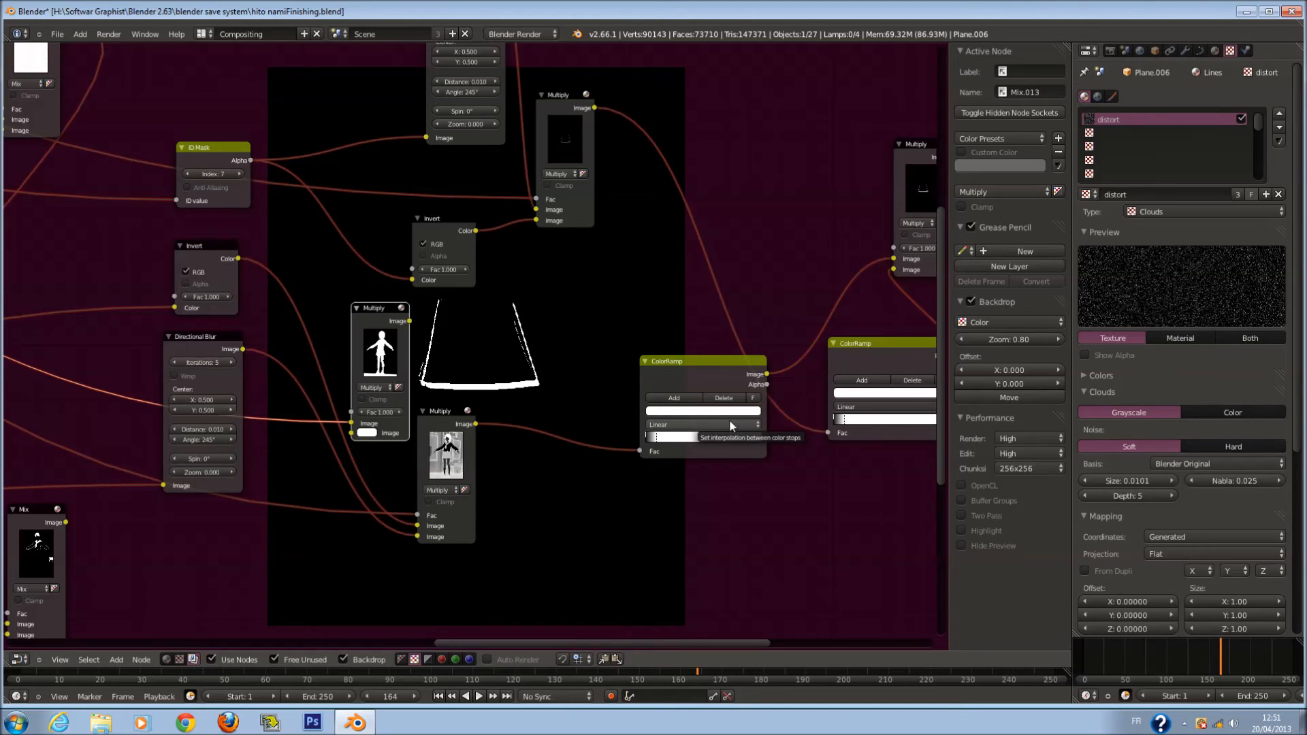
Insert the new Multiply between the lower Multiply and the first ColorRamp, feeding the lower Multiply into its second image input
middle_drag(702, 428, 755, 451)
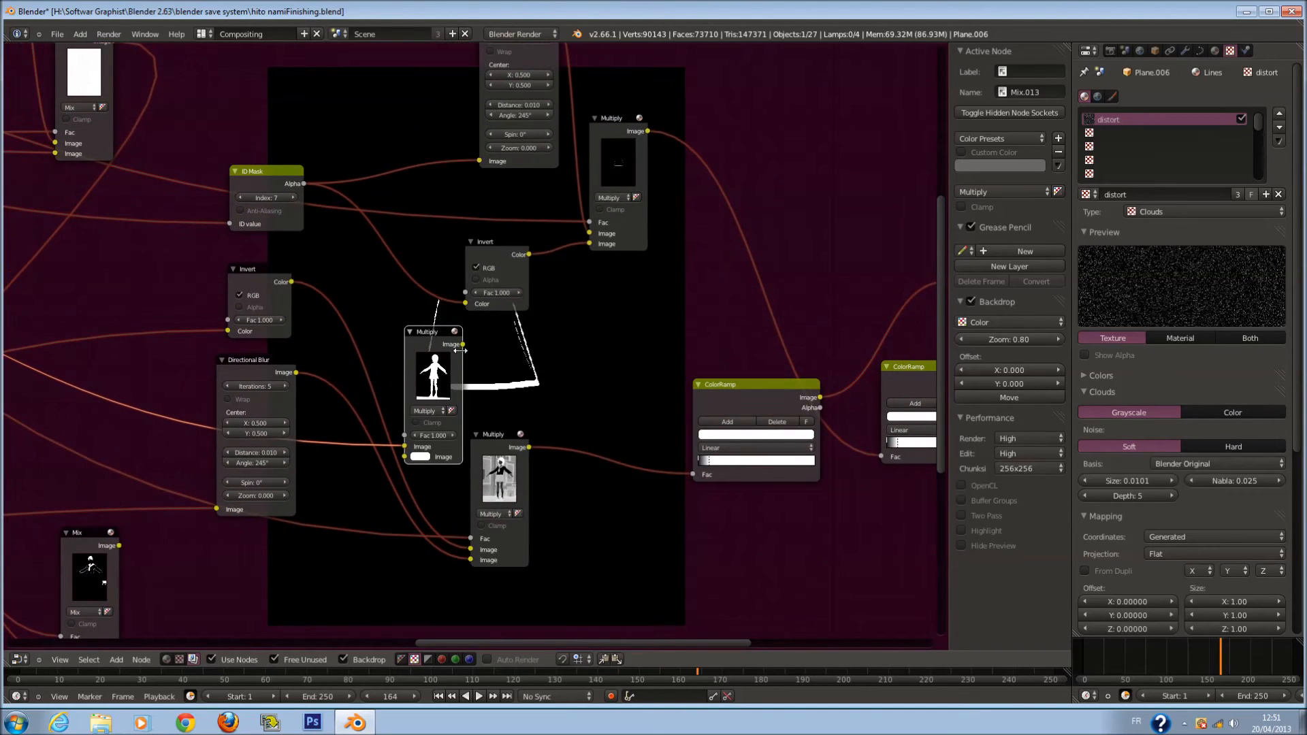
drag(460, 349, 414, 345)
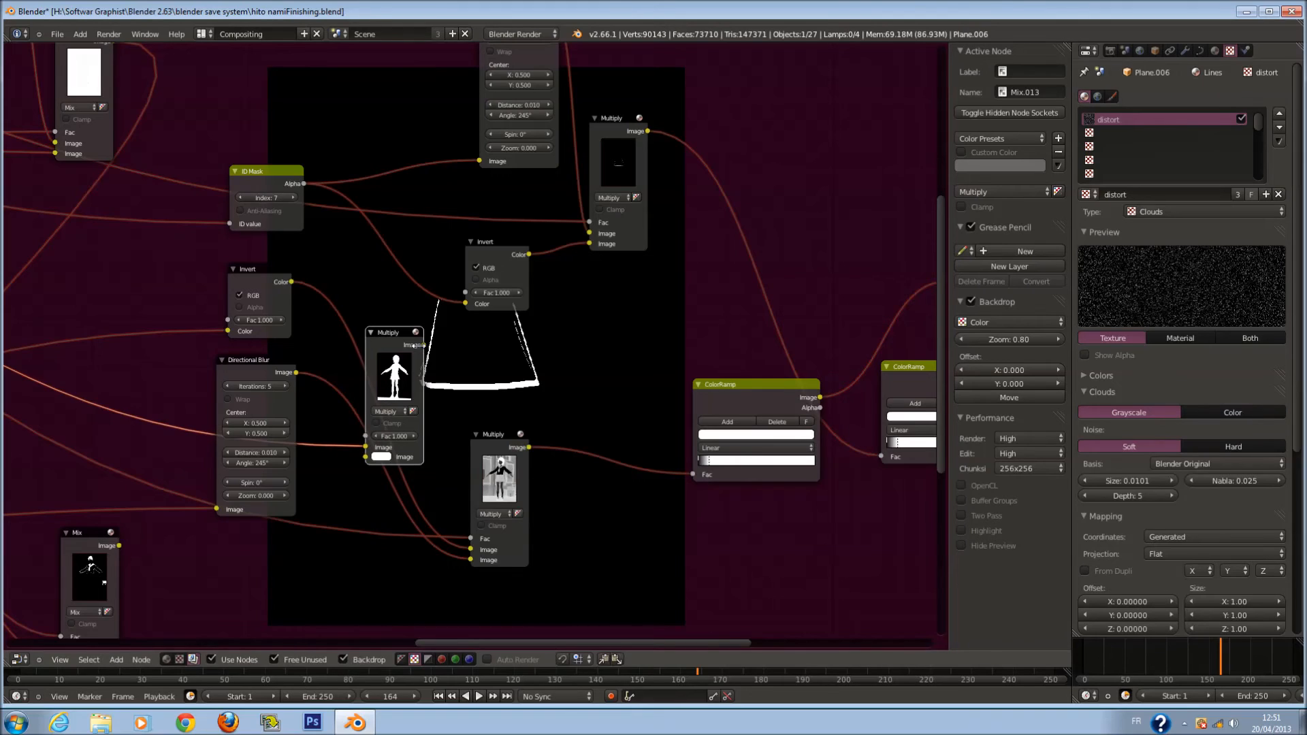
middle_drag(402, 303, 480, 310)
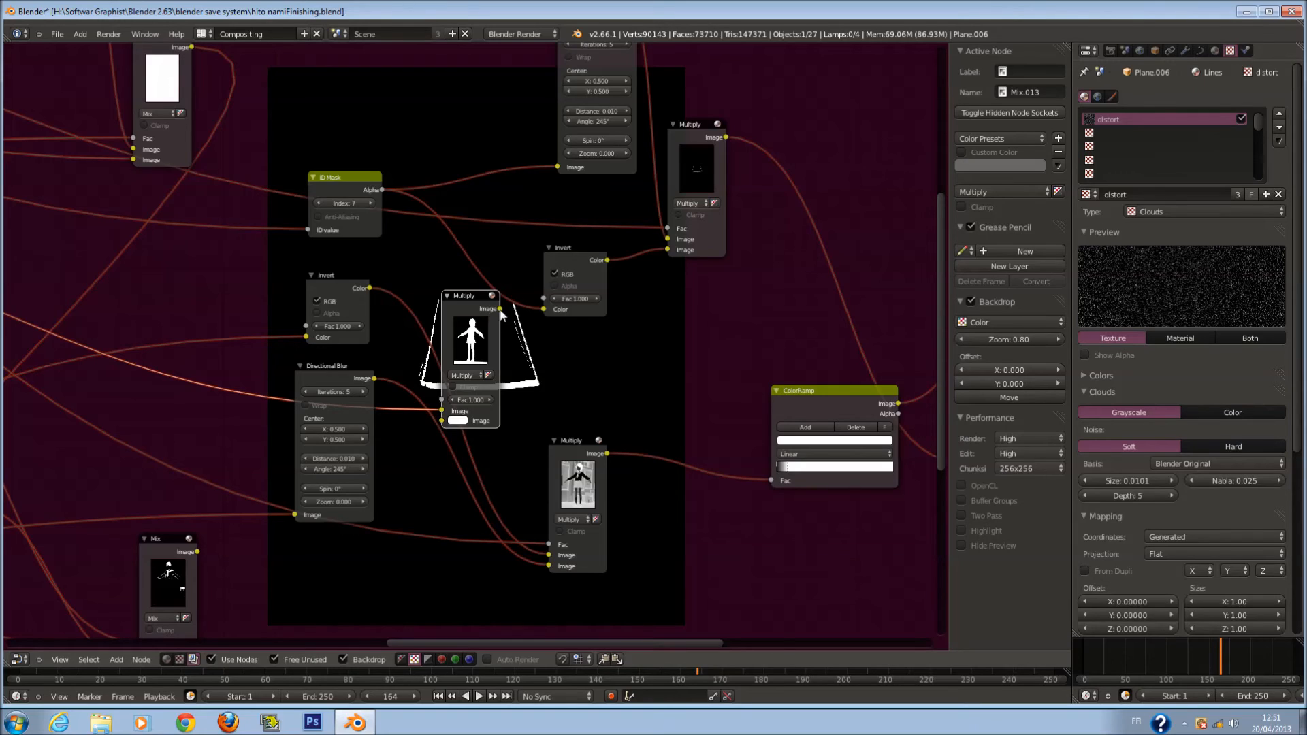
scroll(596, 316, down, 4)
scroll(596, 315, up, 3)
middle_drag(622, 315, 463, 347)
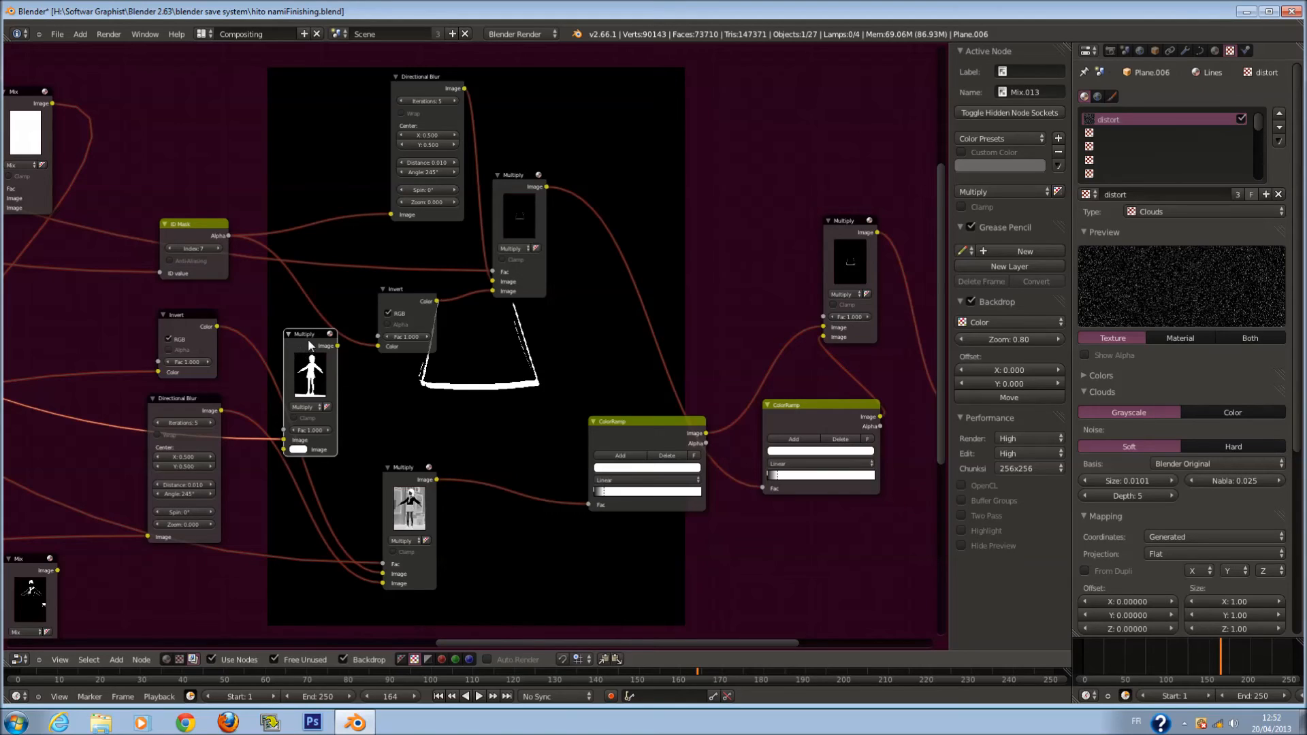
drag(320, 354, 510, 347)
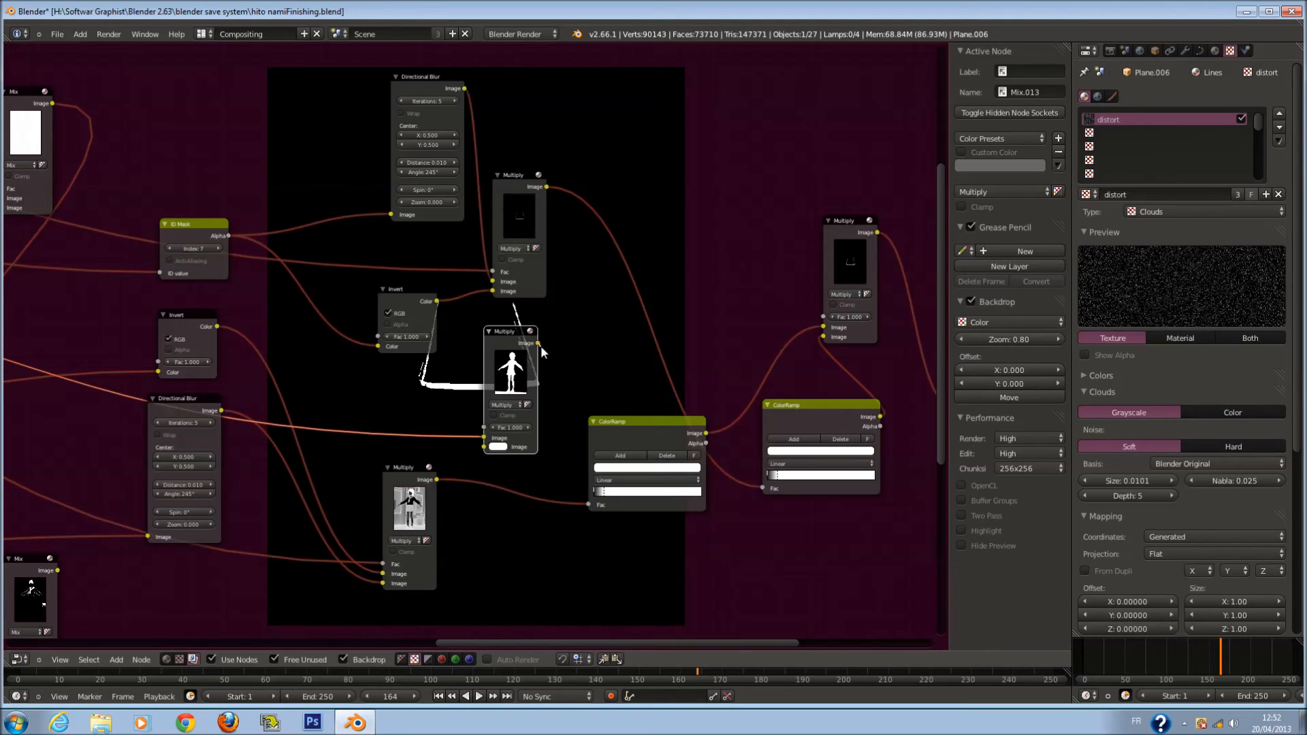
drag(540, 345, 598, 505)
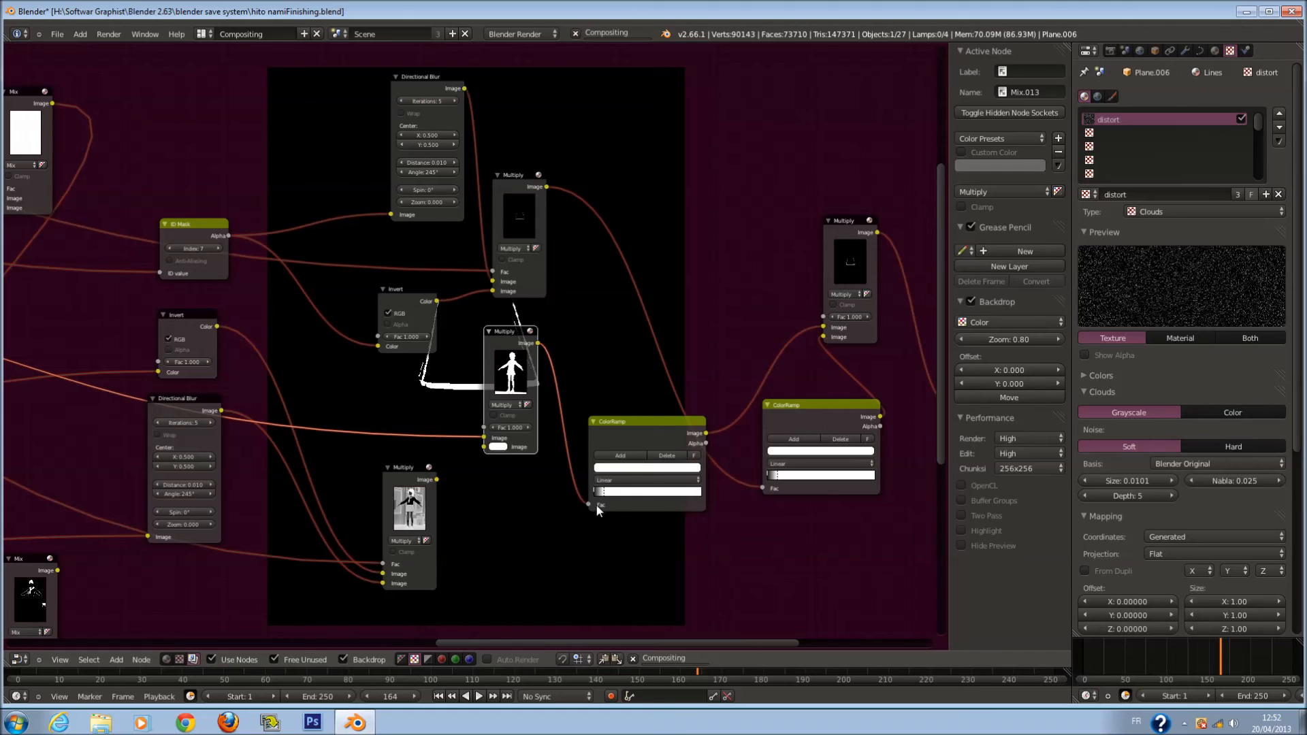
drag(480, 451, 483, 448)
Move the Viewer node farther away from the final Multiply node
scroll(615, 461, down, 1)
scroll(615, 461, down, 1)
middle_drag(615, 458, 232, 469)
scroll(572, 429, up, 4)
click(737, 388)
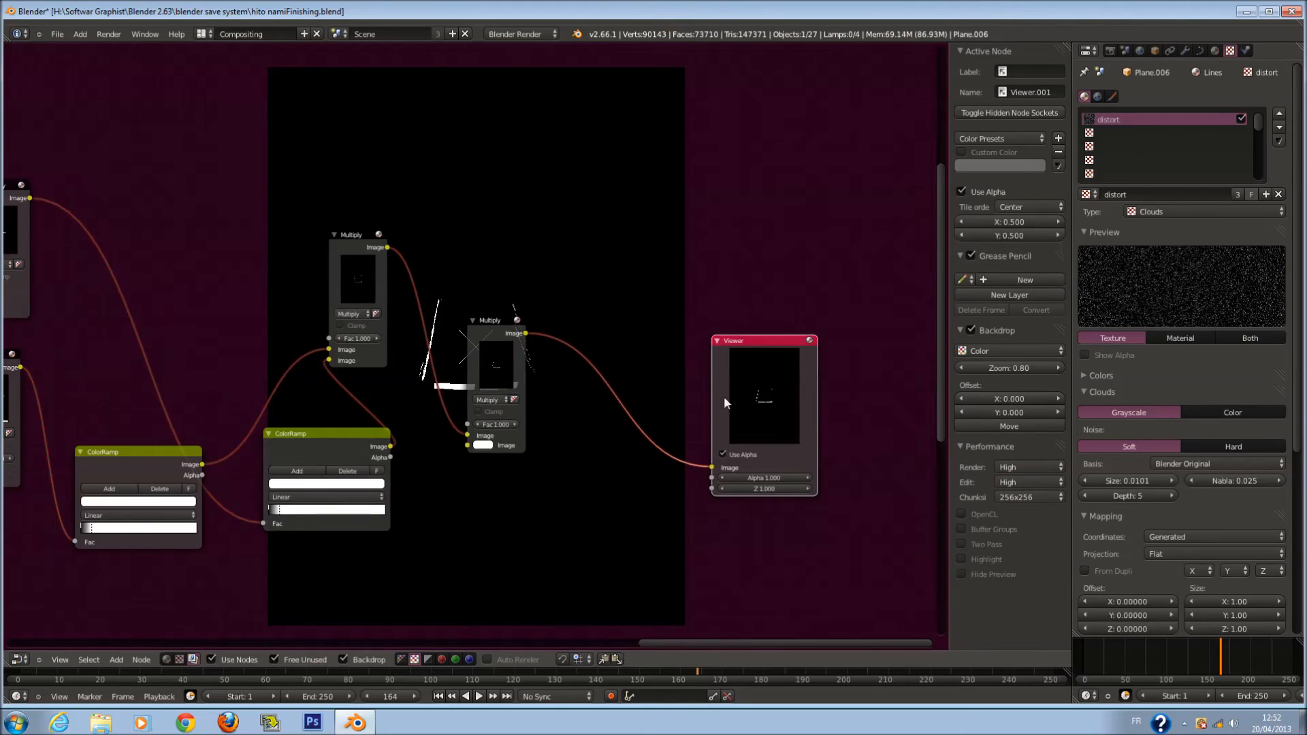
scroll(529, 459, down, 1)
middle_drag(592, 472, 480, 442)
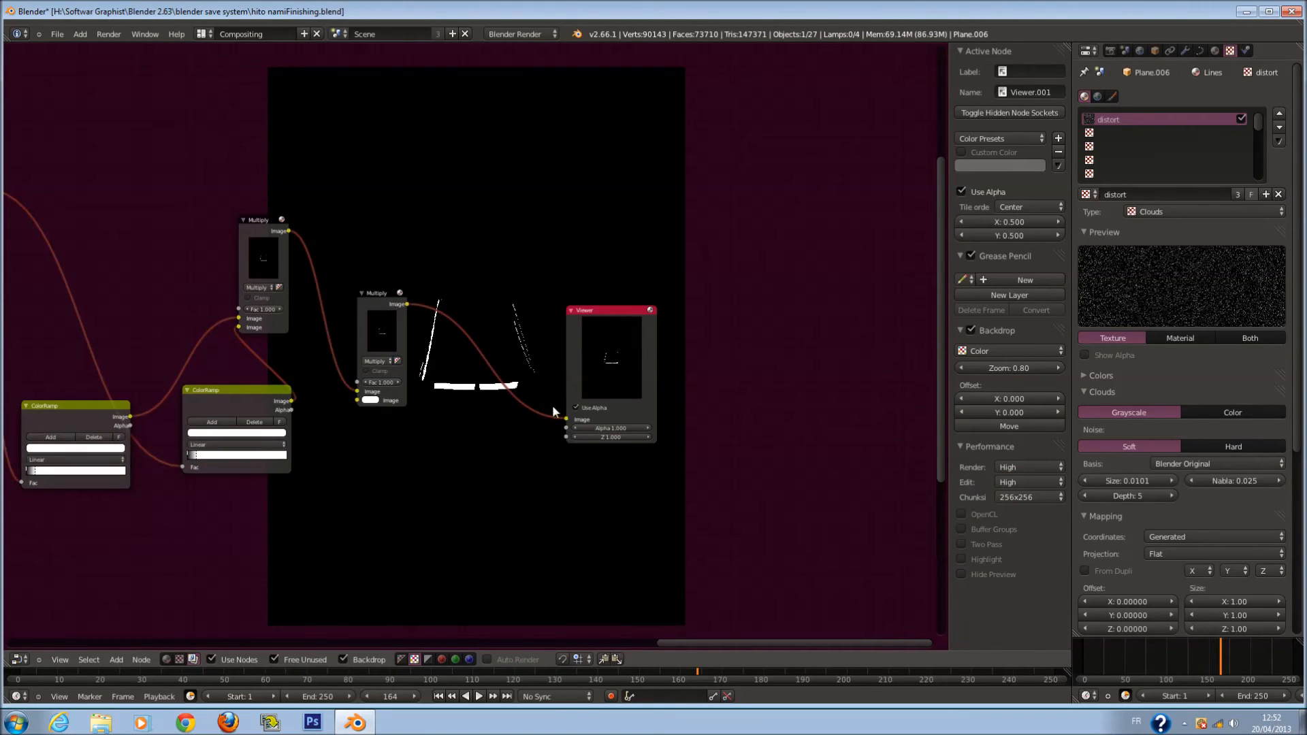
drag(612, 375, 696, 387)
Rearrange the last two Multiply nodes and the second ColorRamp into a tidier layout before the Viewer
middle_drag(282, 454, 410, 445)
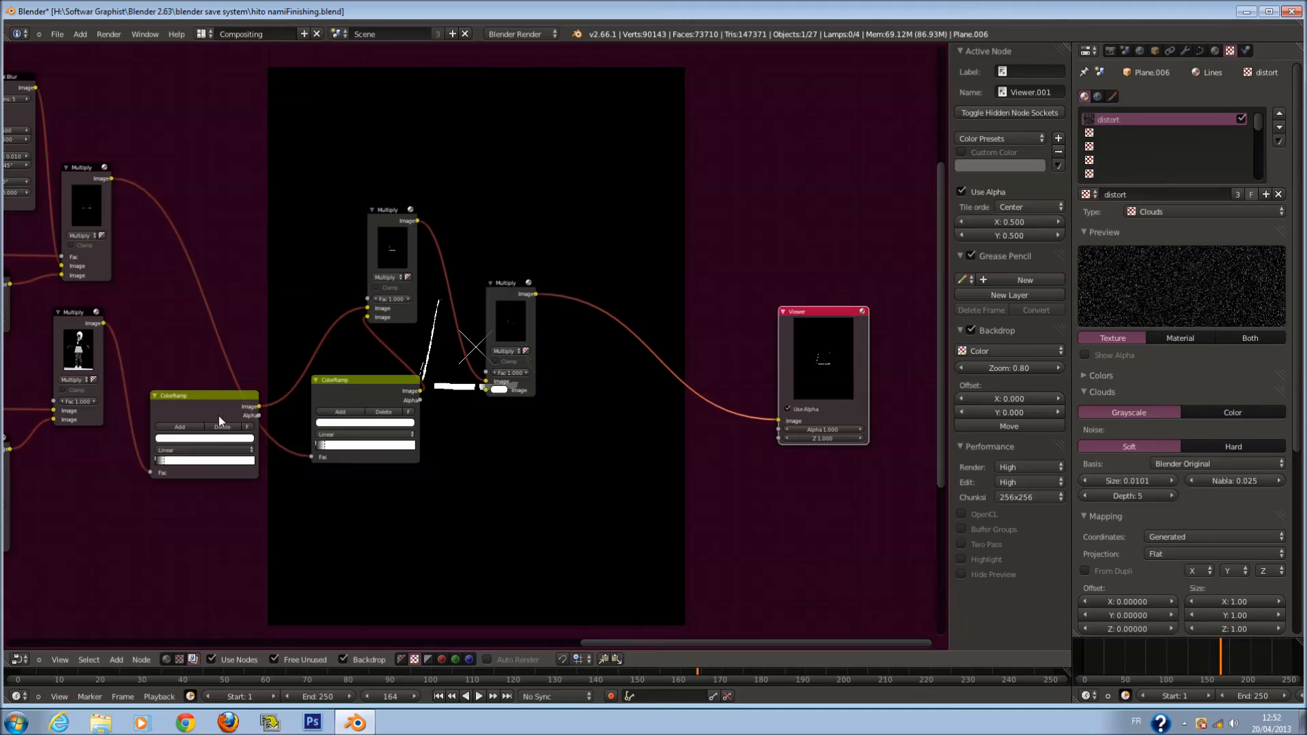
drag(366, 394, 416, 410)
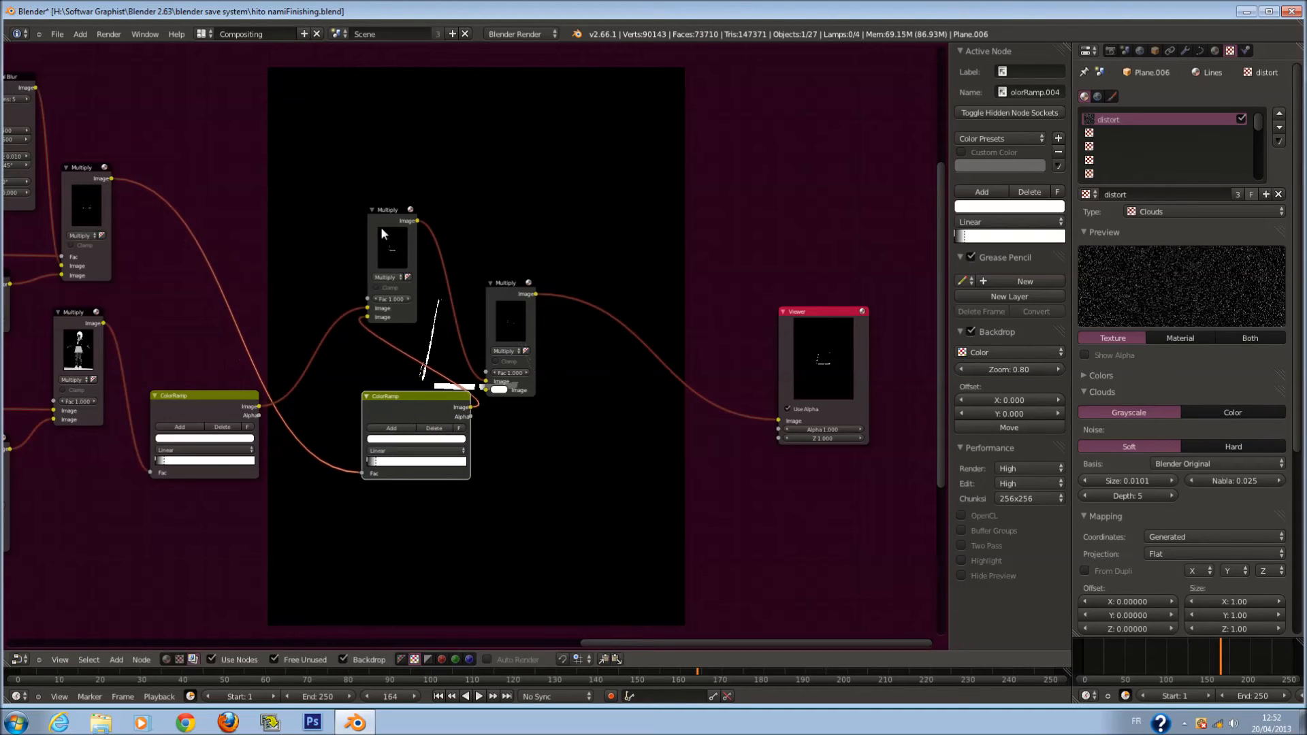
drag(381, 233, 295, 284)
drag(516, 278, 522, 243)
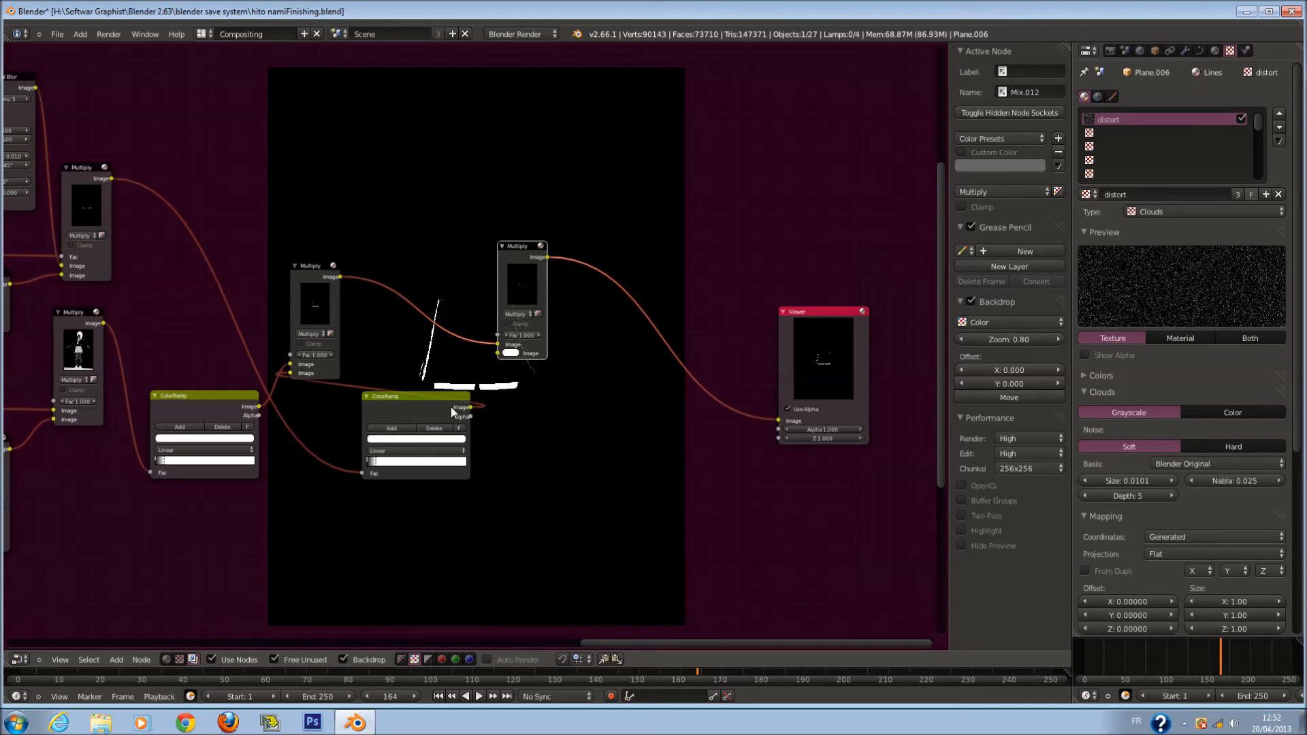
drag(438, 396, 360, 405)
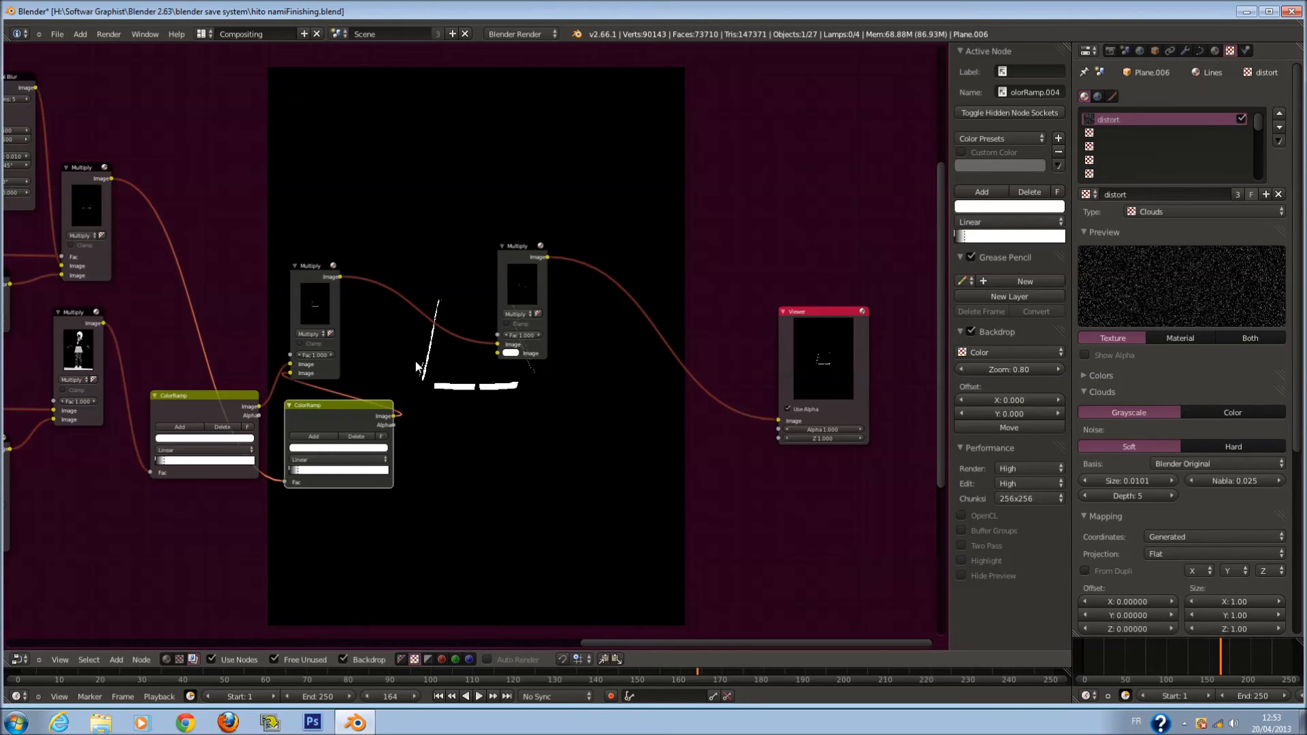
Connect the image output of the unlinked lower Mix node to the final Multiply node's Fac input
scroll(409, 361, down, 2)
middle_drag(407, 361, 458, 371)
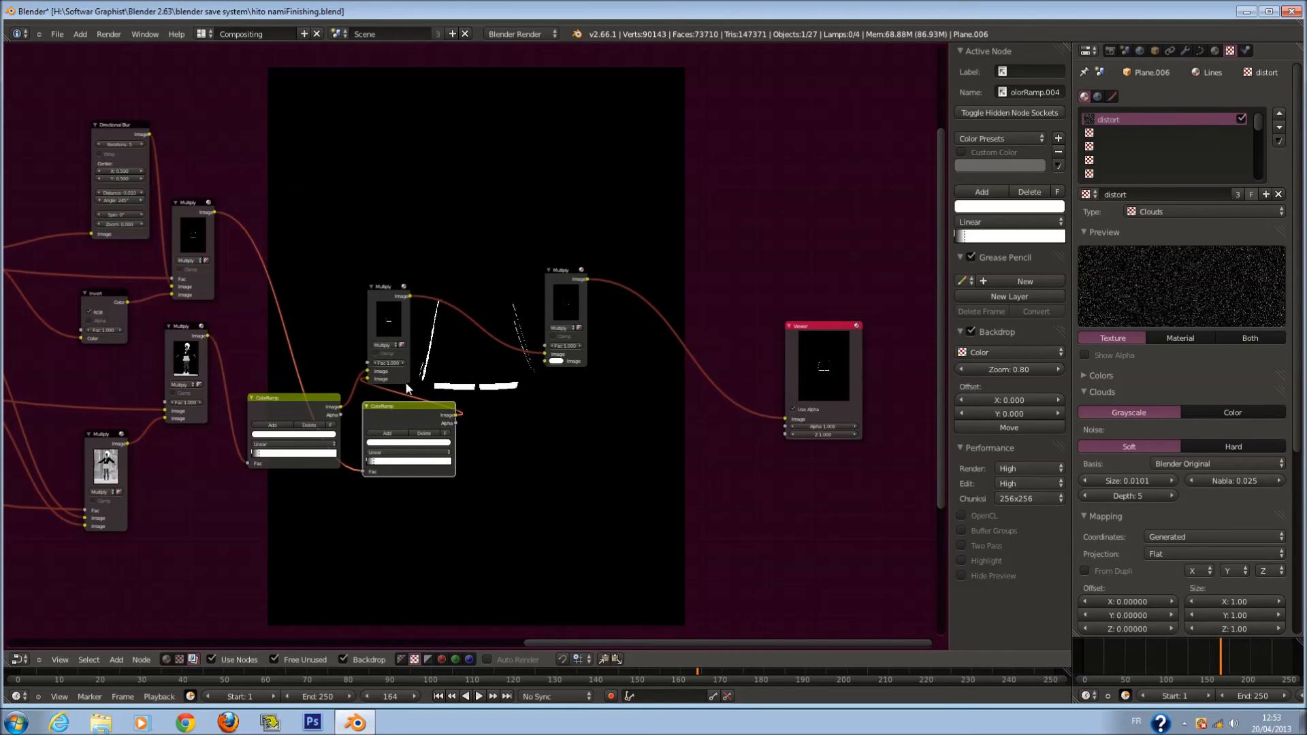
middle_drag(275, 403, 512, 416)
scroll(512, 418, down, 3)
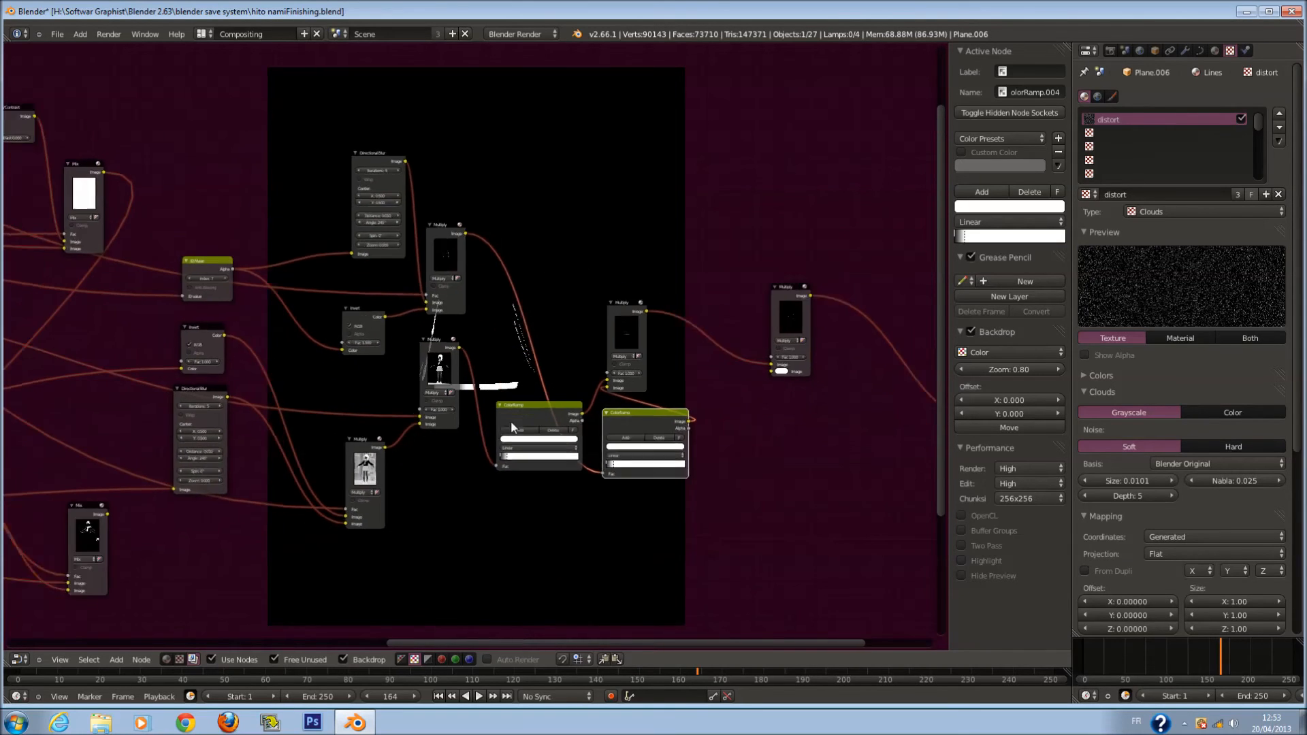
middle_drag(332, 432, 418, 418)
scroll(417, 418, down, 2)
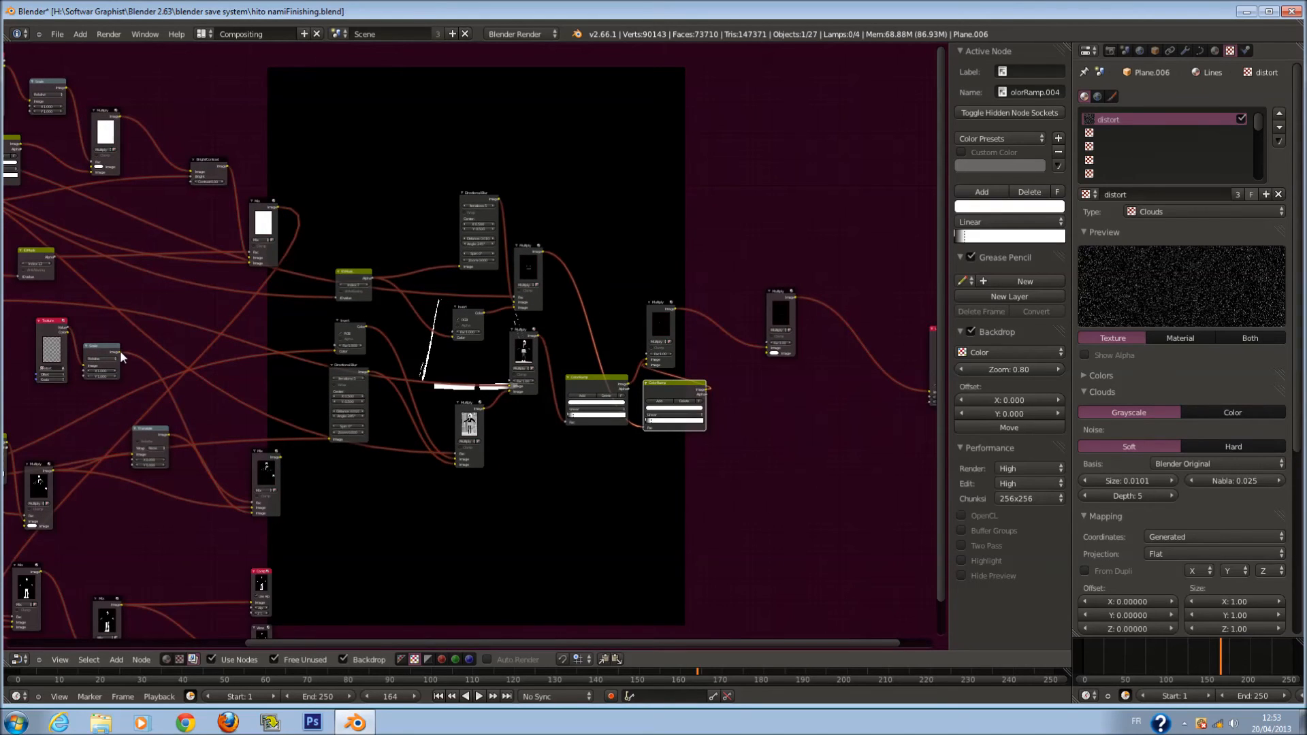
key(g)
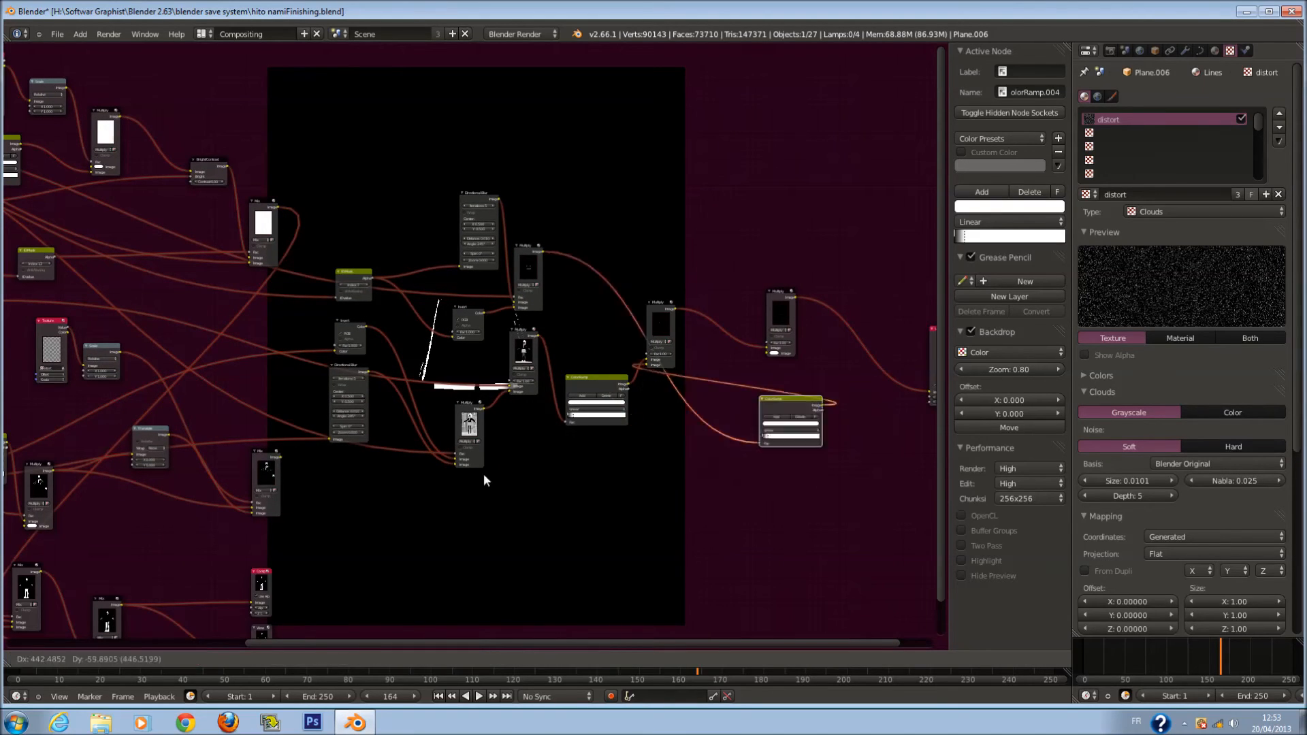
click(282, 459)
drag(280, 456, 778, 349)
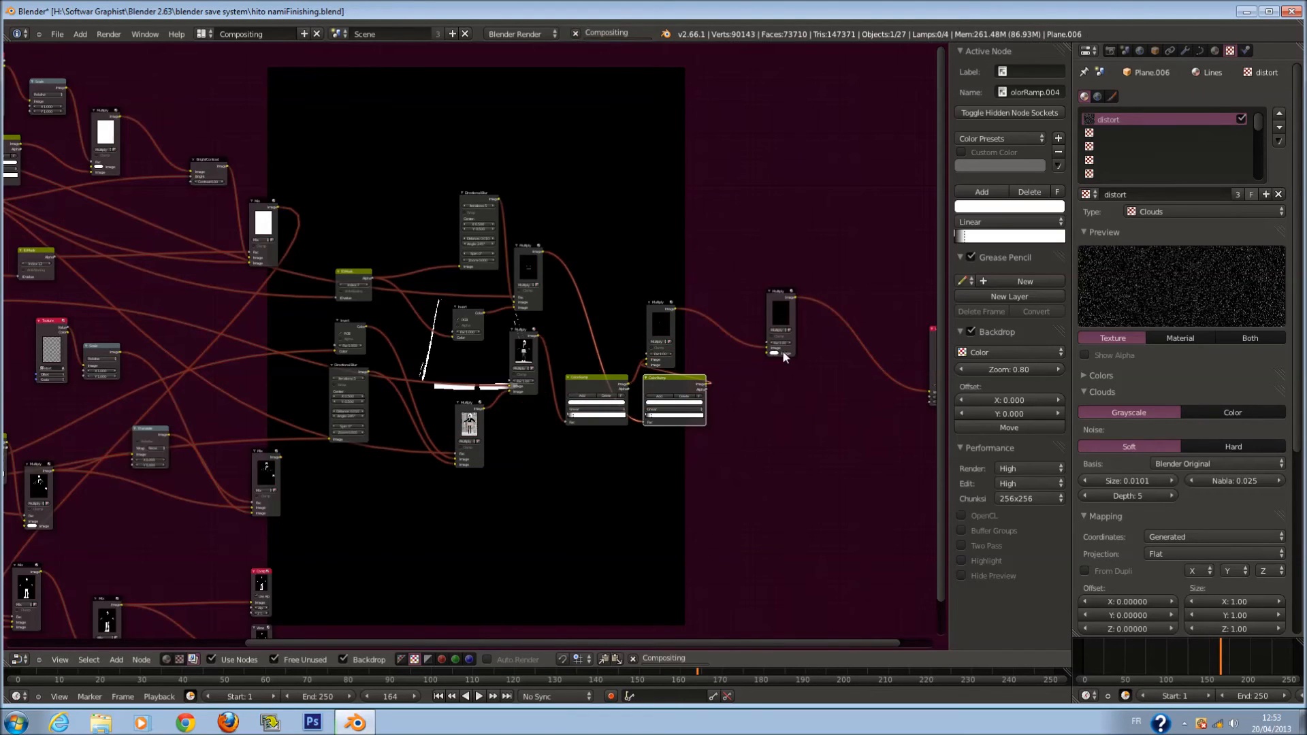
key(g)
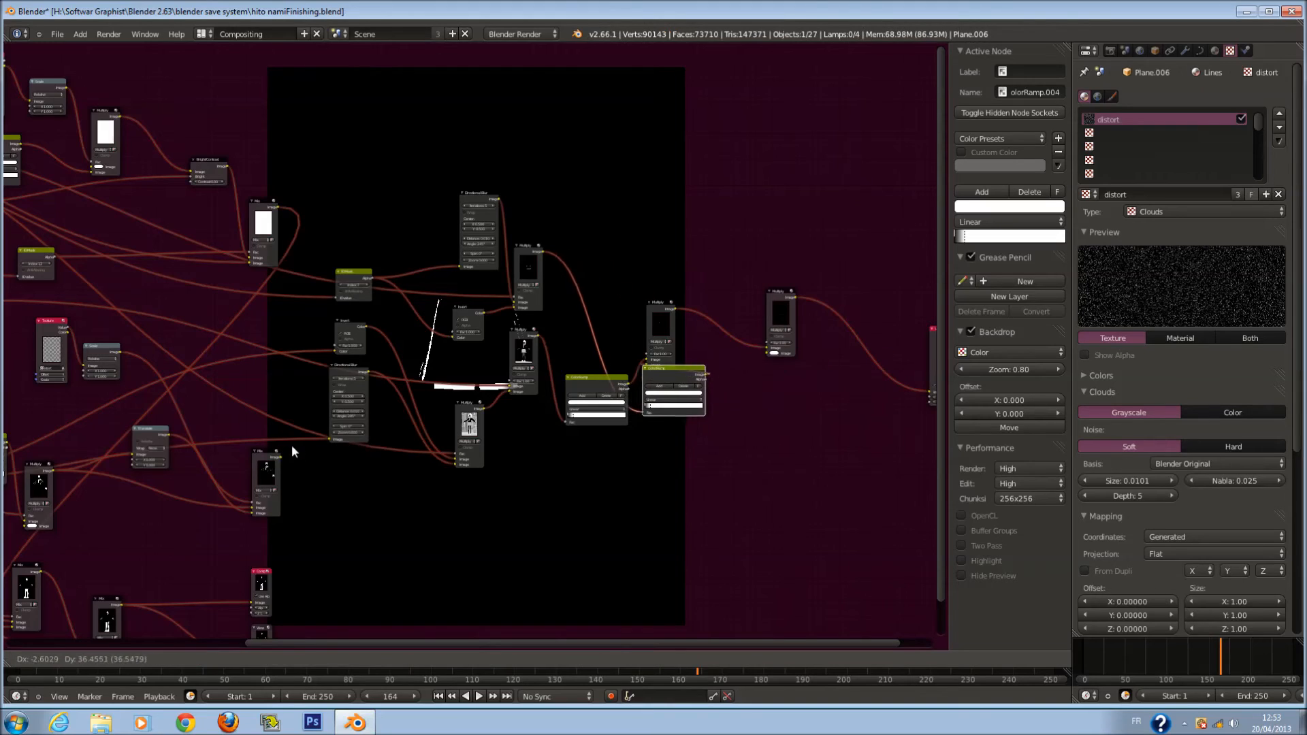
click(283, 459)
drag(283, 457, 779, 349)
Move the Viewer farther right and insert a new Mix node into the link between the final Multiply and the Viewer
middle_drag(790, 362, 376, 423)
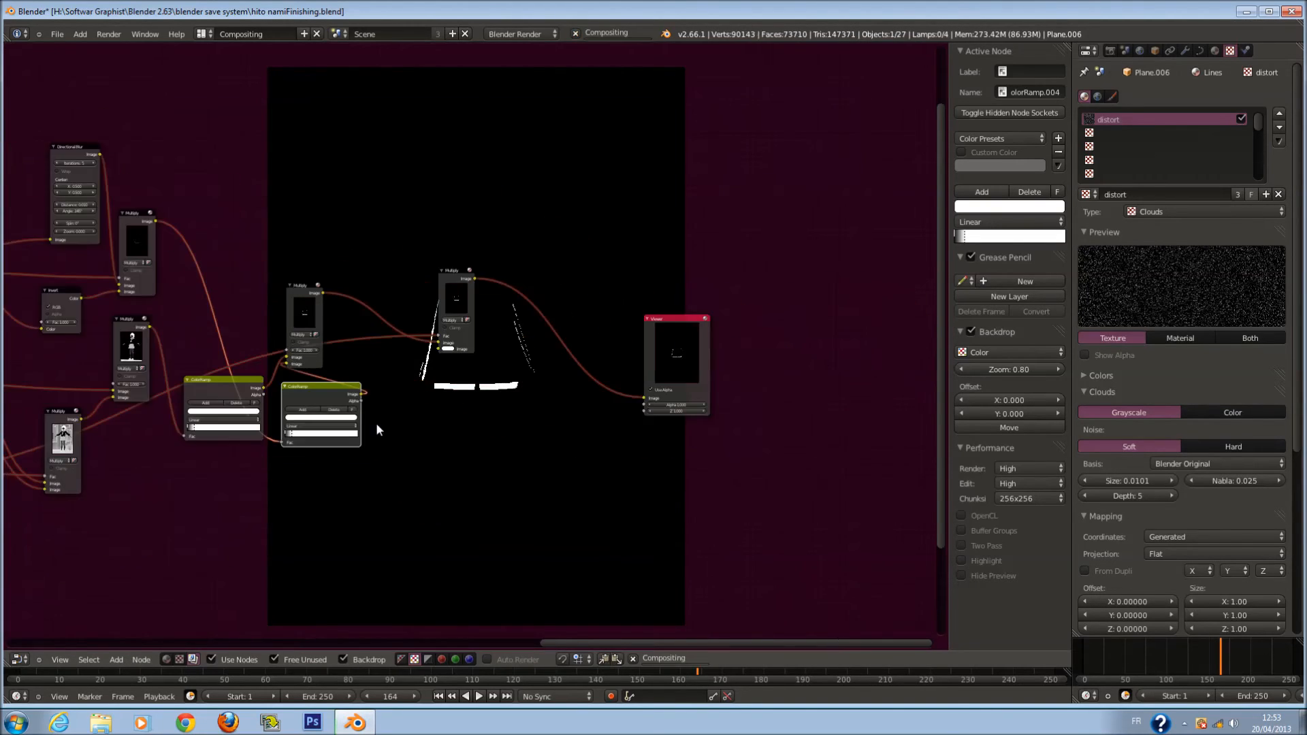
scroll(375, 423, up, 2)
drag(723, 357, 845, 355)
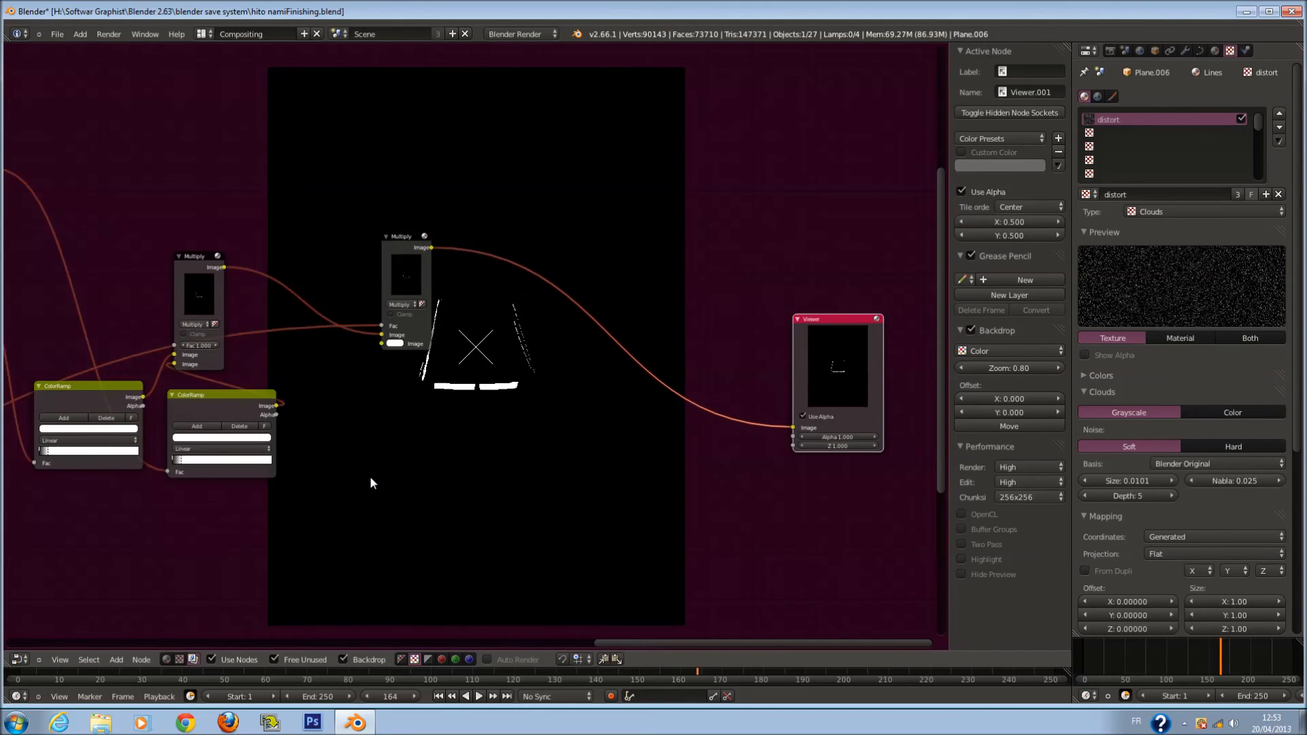
key(a)
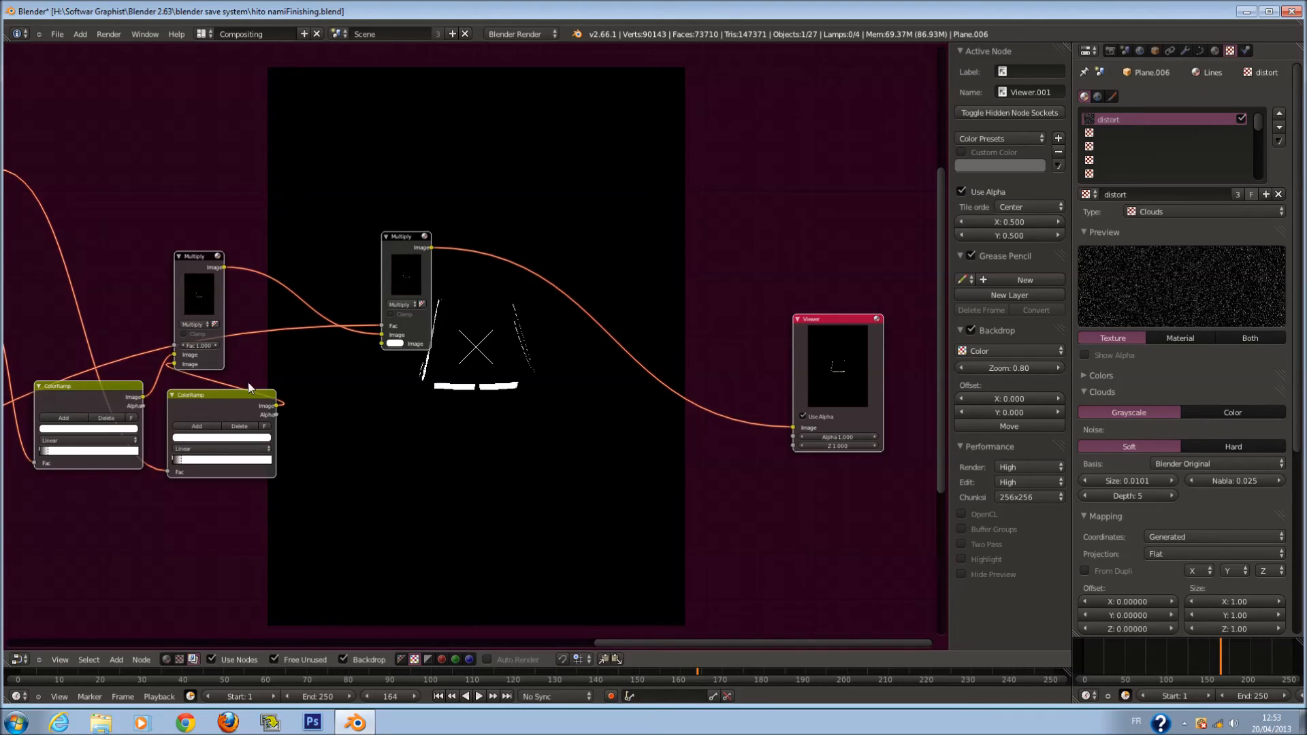
key(shift+a)
mouse_move(544, 452)
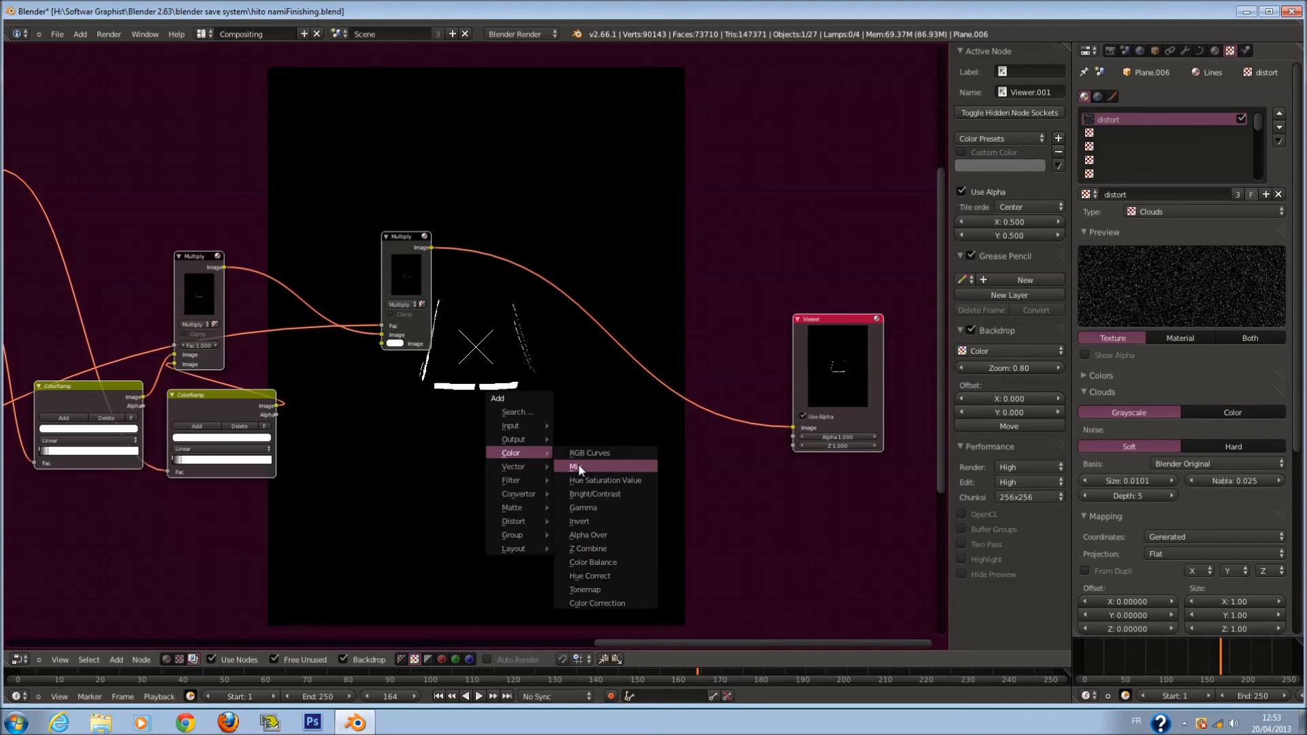
click(585, 452)
click(529, 236)
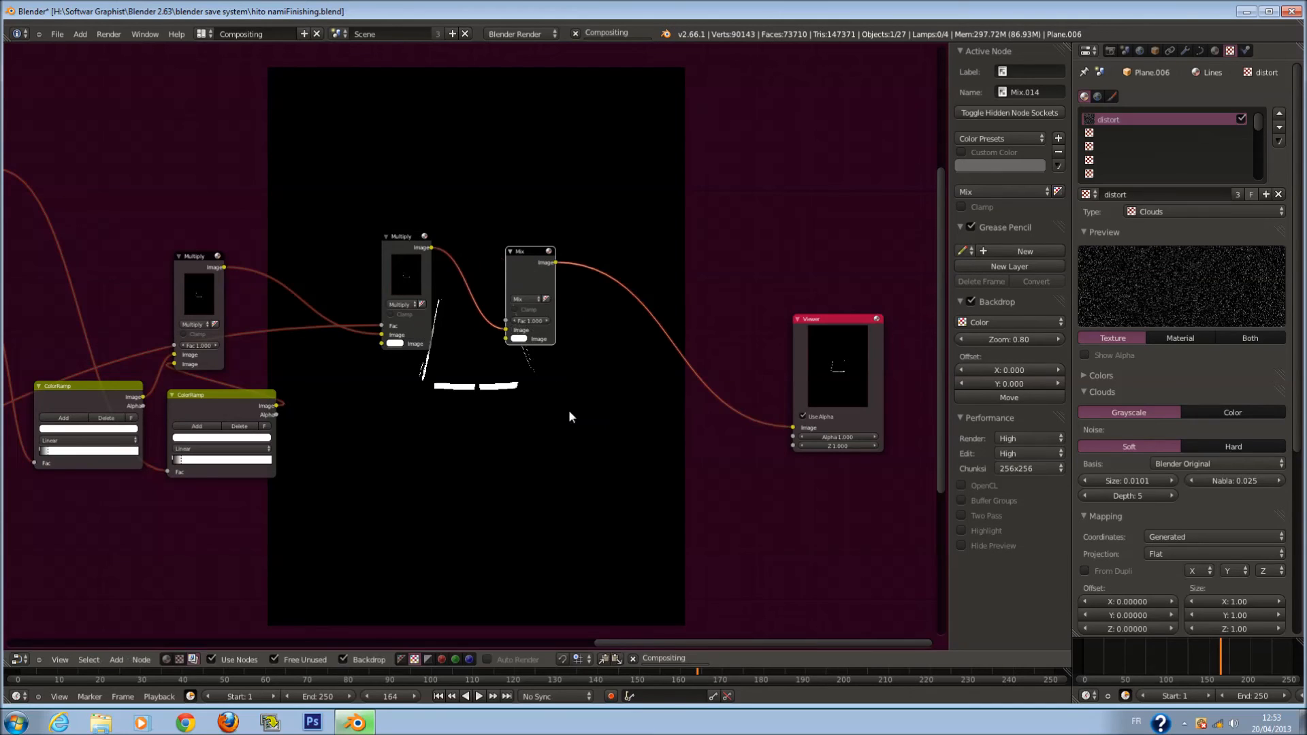
scroll(566, 418, up, 1)
scroll(566, 417, up, 1)
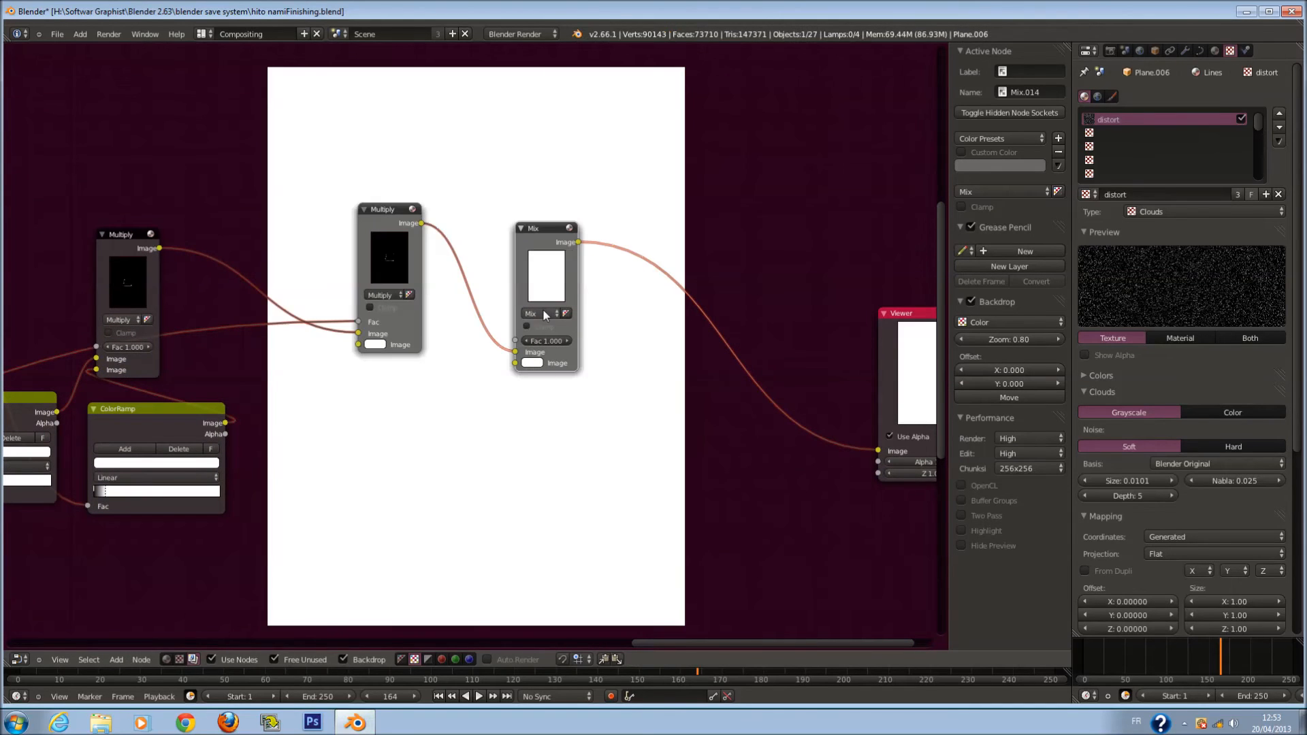
scroll(540, 333, down, 6)
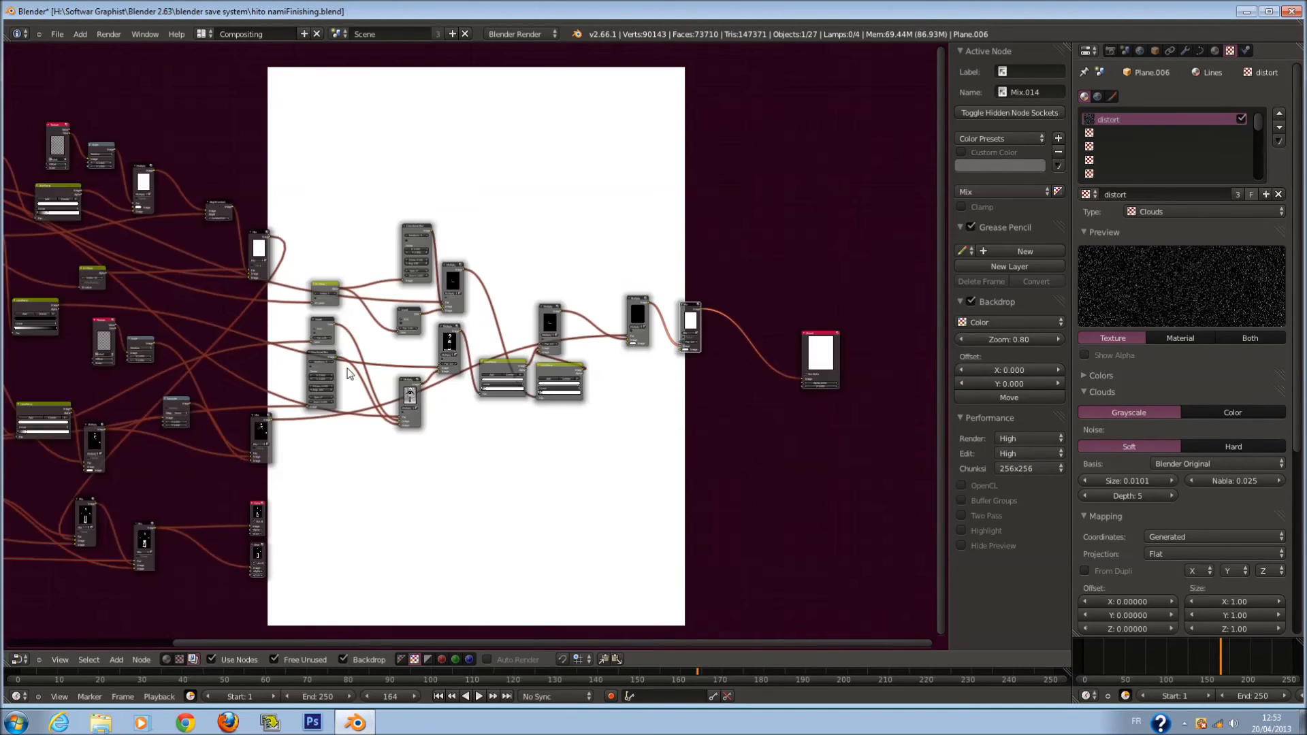
Link an output of the main Render Layers node to the Fac input of the newly added Mix node
scroll(60, 275, up, 3)
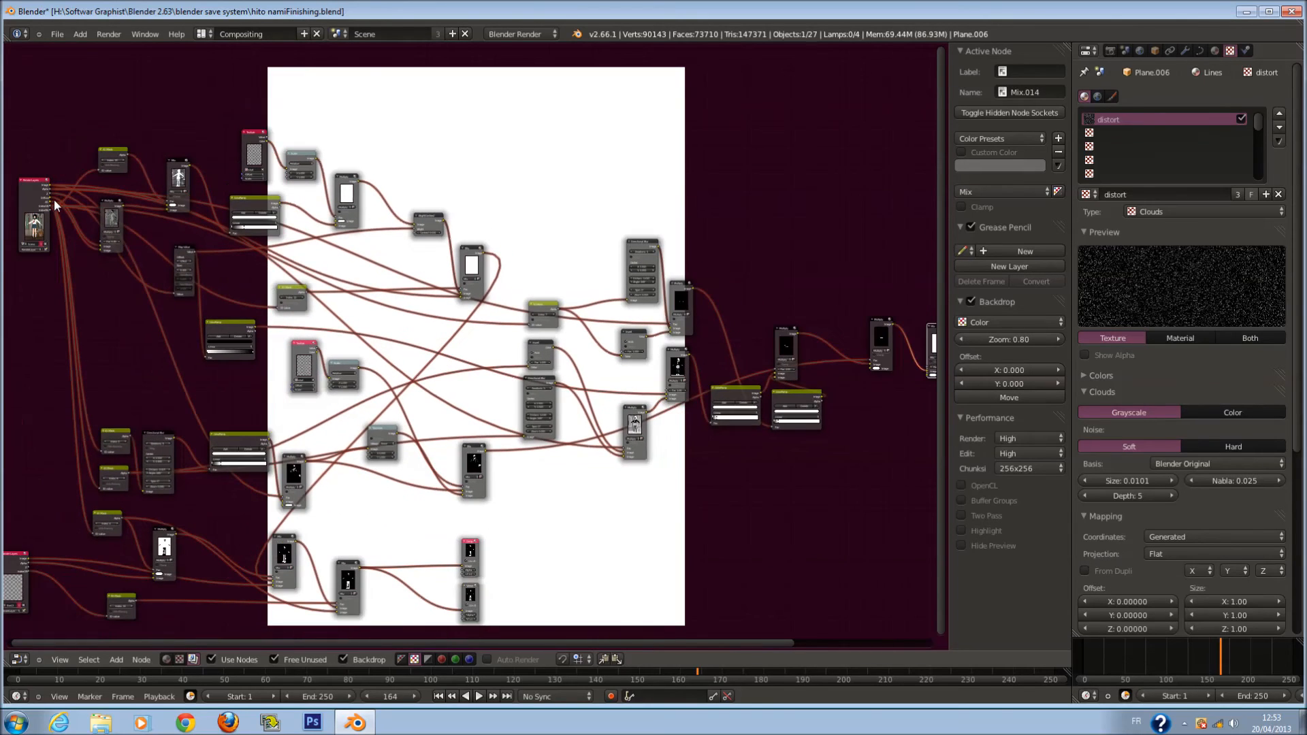
scroll(53, 198, up, 2)
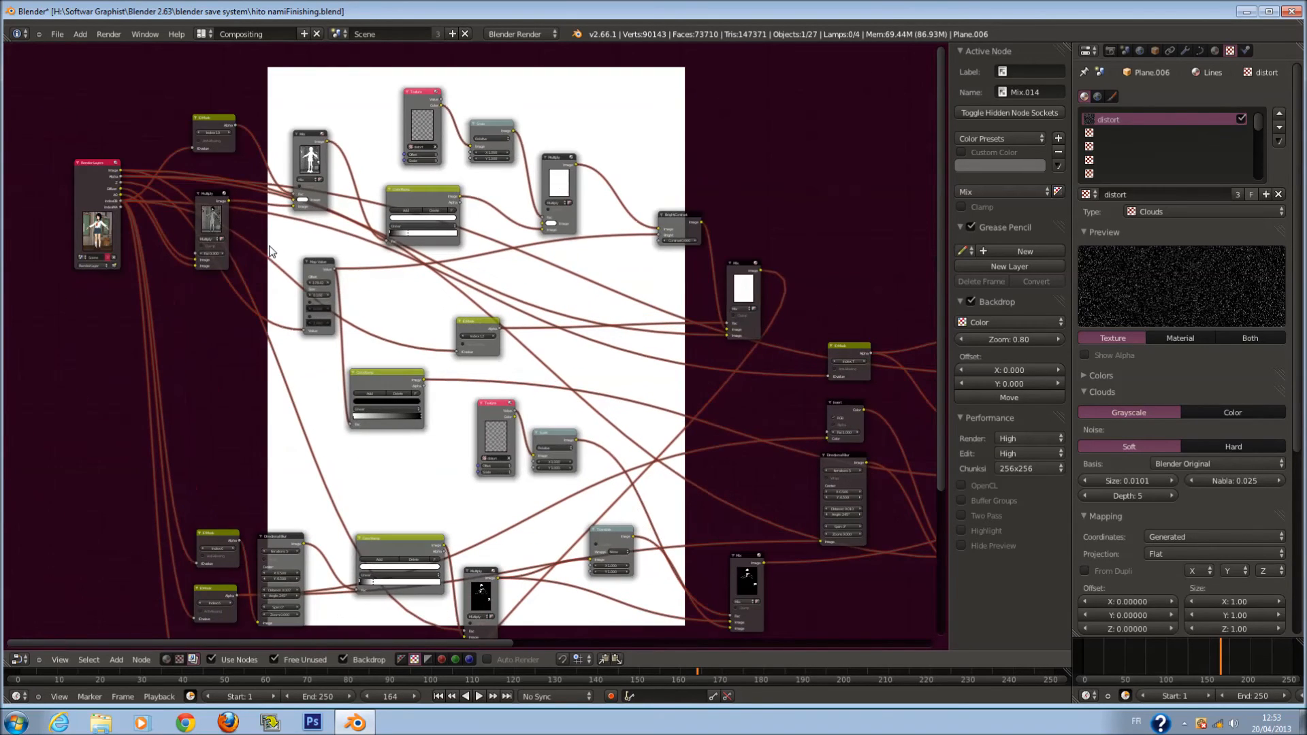
scroll(2, 184, down, 2)
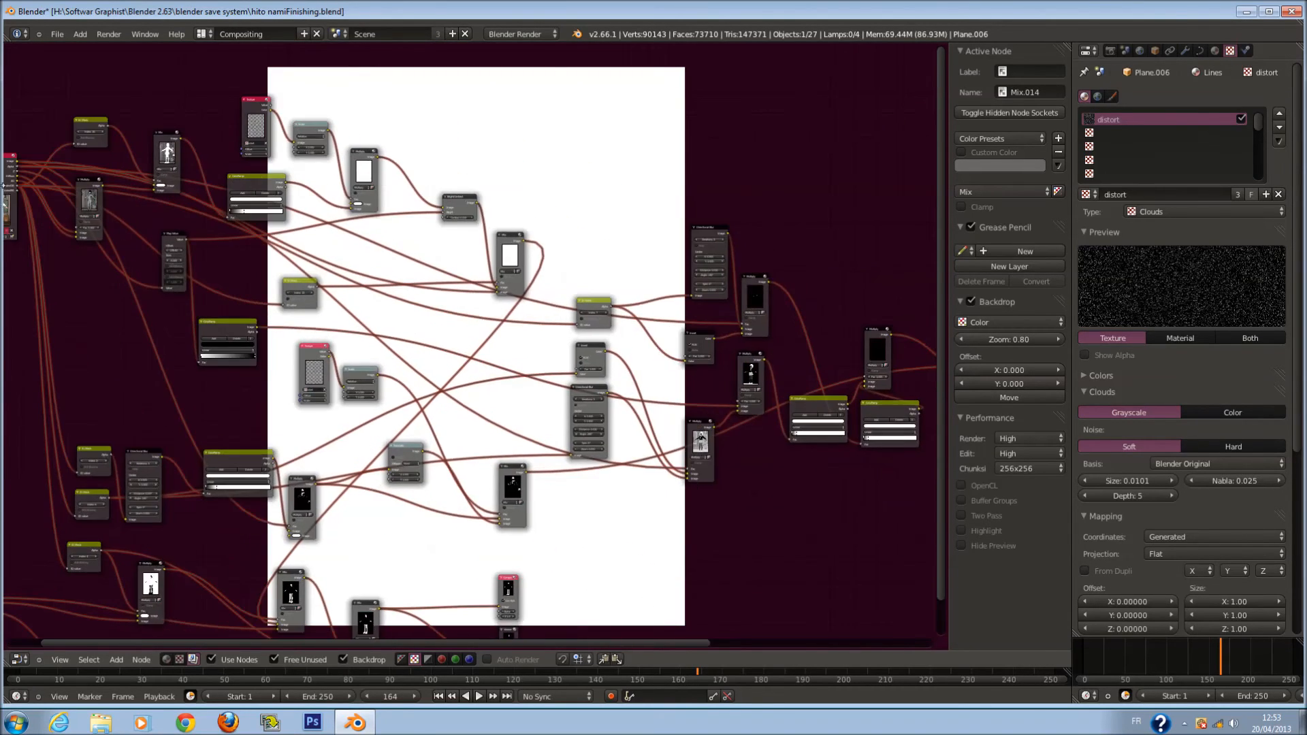
drag(19, 169, 919, 470)
scroll(706, 418, down, 1)
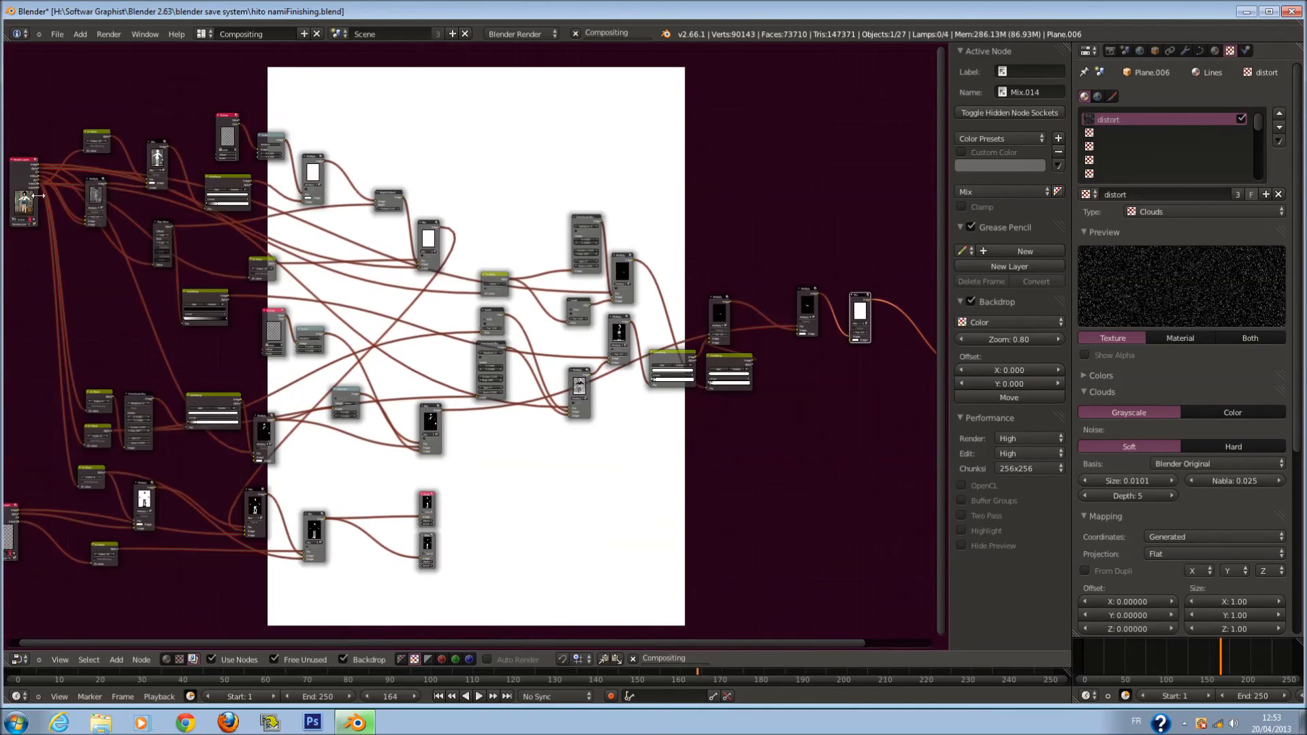
drag(39, 171, 852, 339)
middle_drag(875, 393, 429, 405)
scroll(341, 411, up, 14)
middle_drag(585, 411, 783, 424)
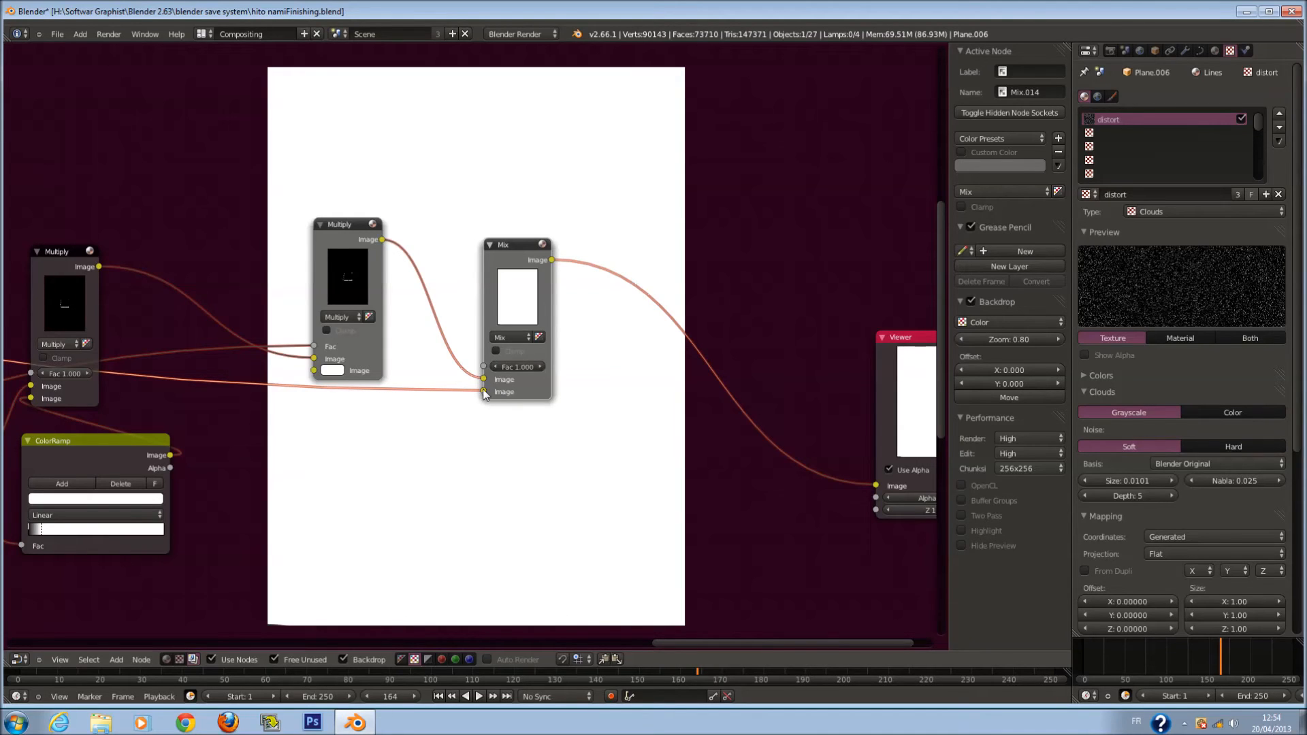
drag(484, 392, 483, 367)
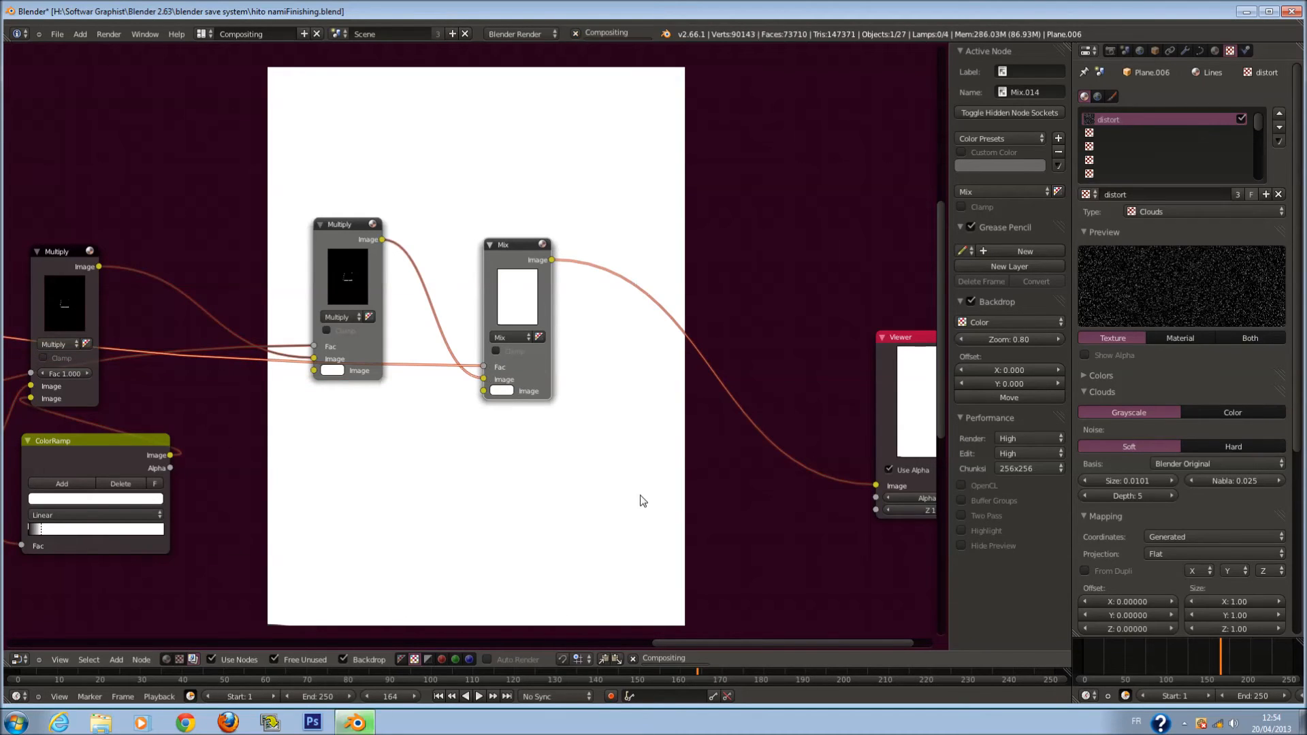
Duplicate the Multiply node before the new Mix and insert the copy into the link between that Mix and the Viewer
scroll(643, 501, down, 2)
click(370, 259)
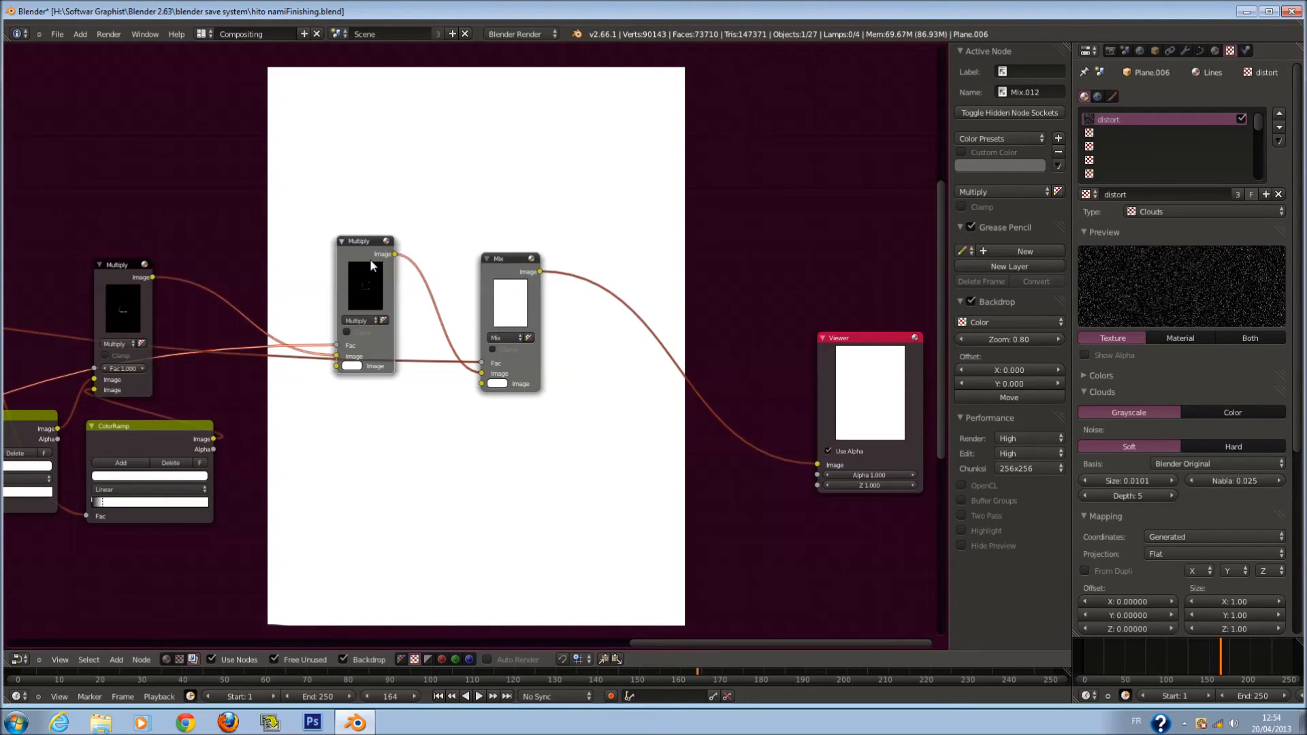
key(shift+d)
click(624, 285)
scroll(553, 399, up, 1)
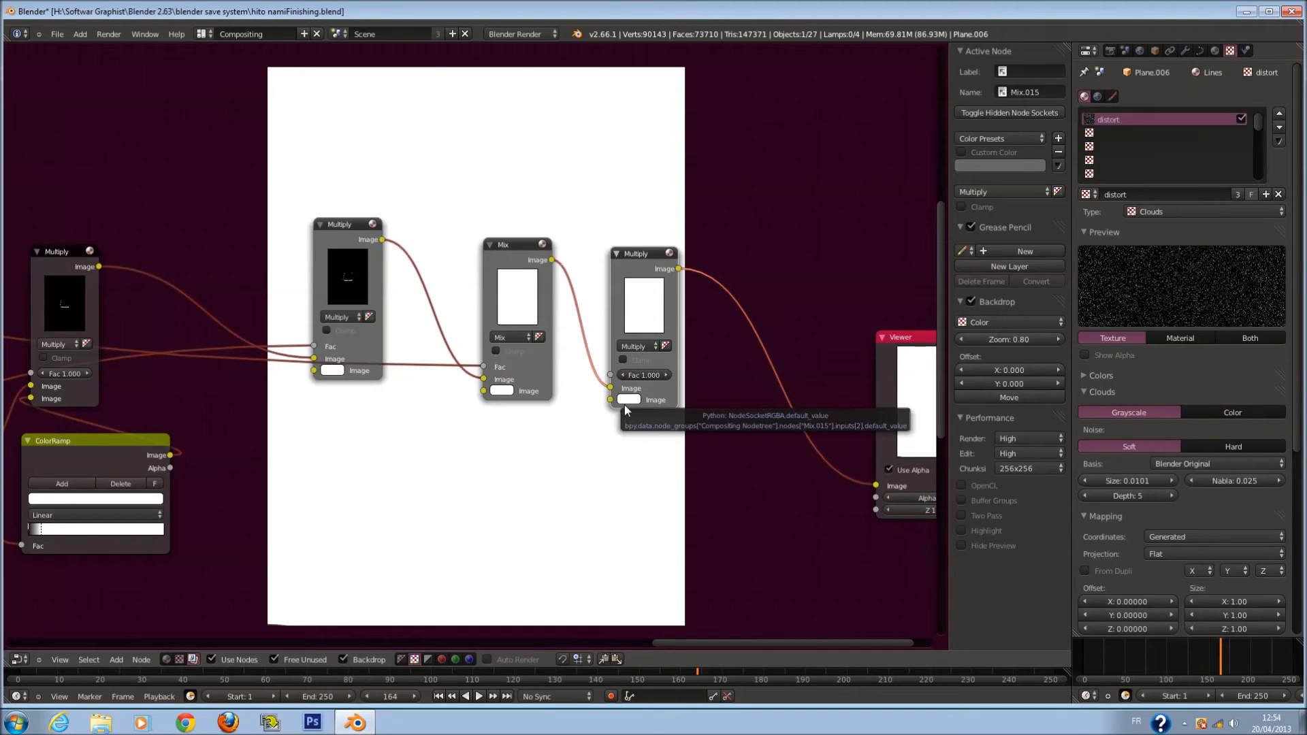
Link the output of the Multiply node feeding Bright/Contrast to the lower Image input of the new last Multiply node
scroll(624, 404, down, 1)
scroll(623, 396, down, 5)
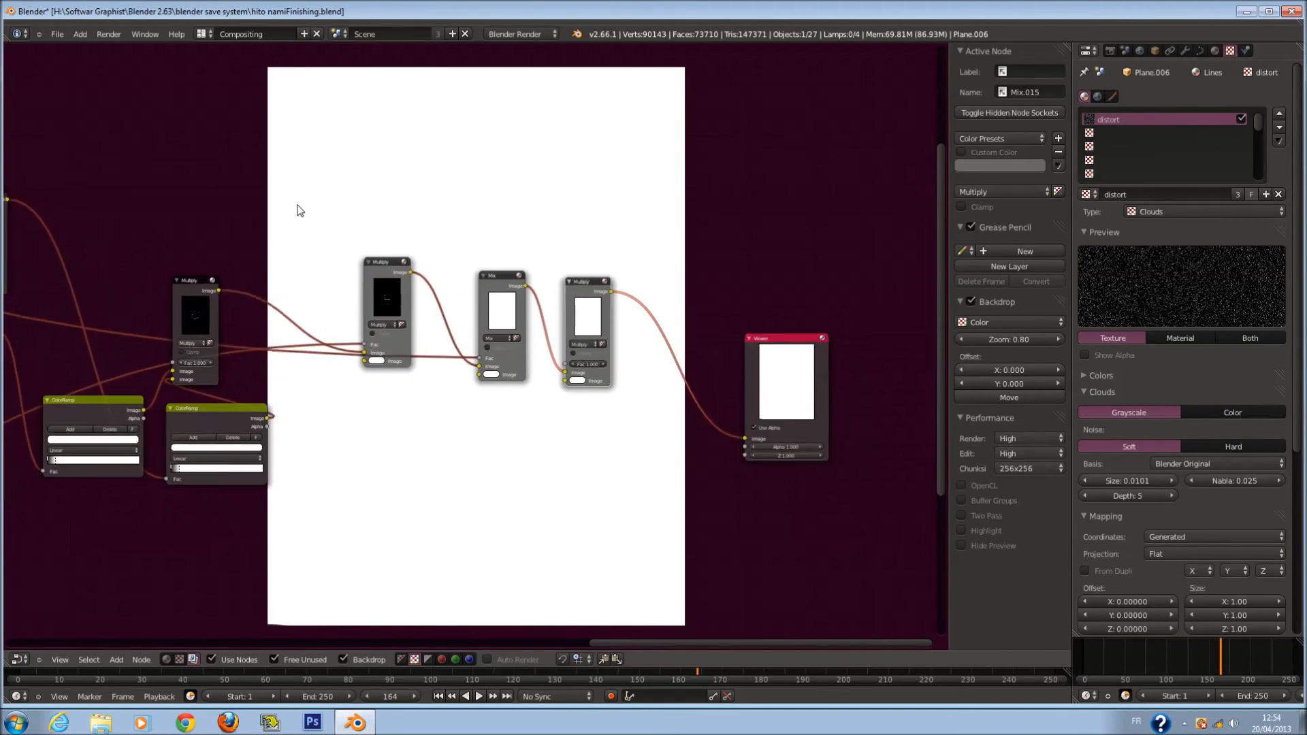
scroll(269, 264, up, 4)
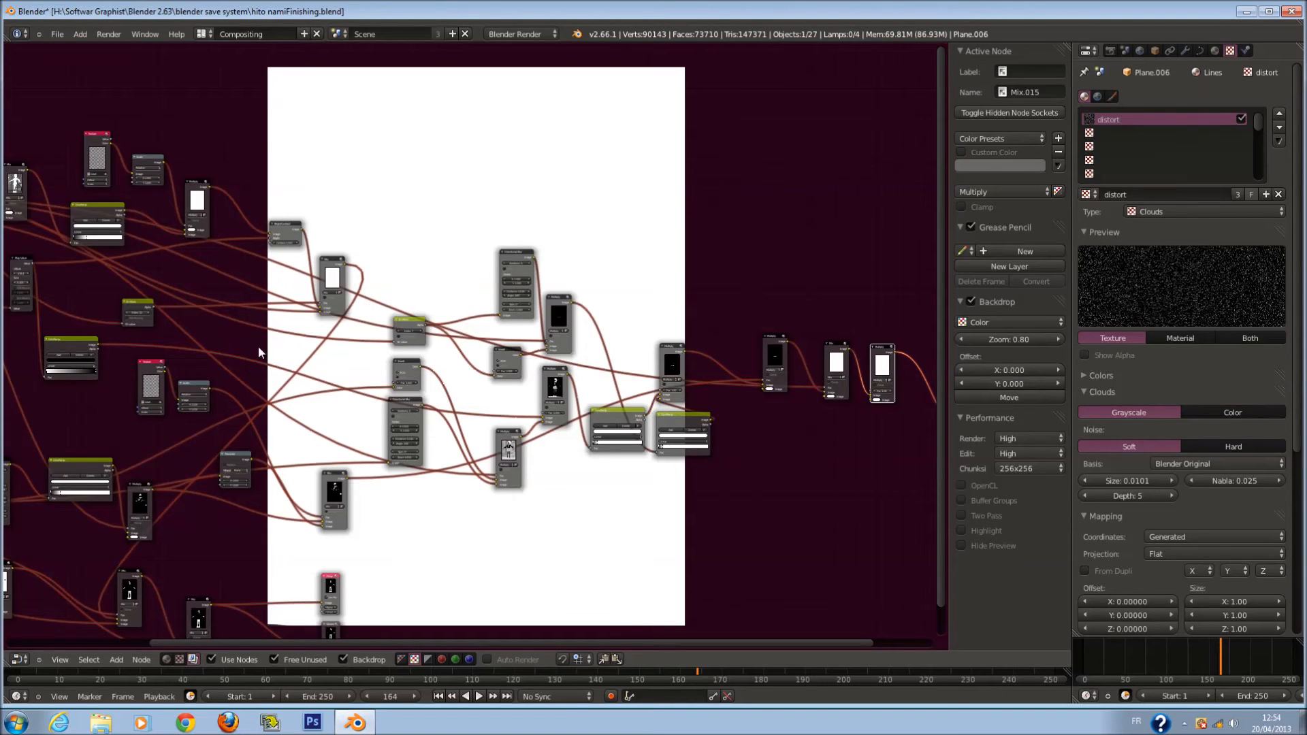
scroll(471, 378, up, 2)
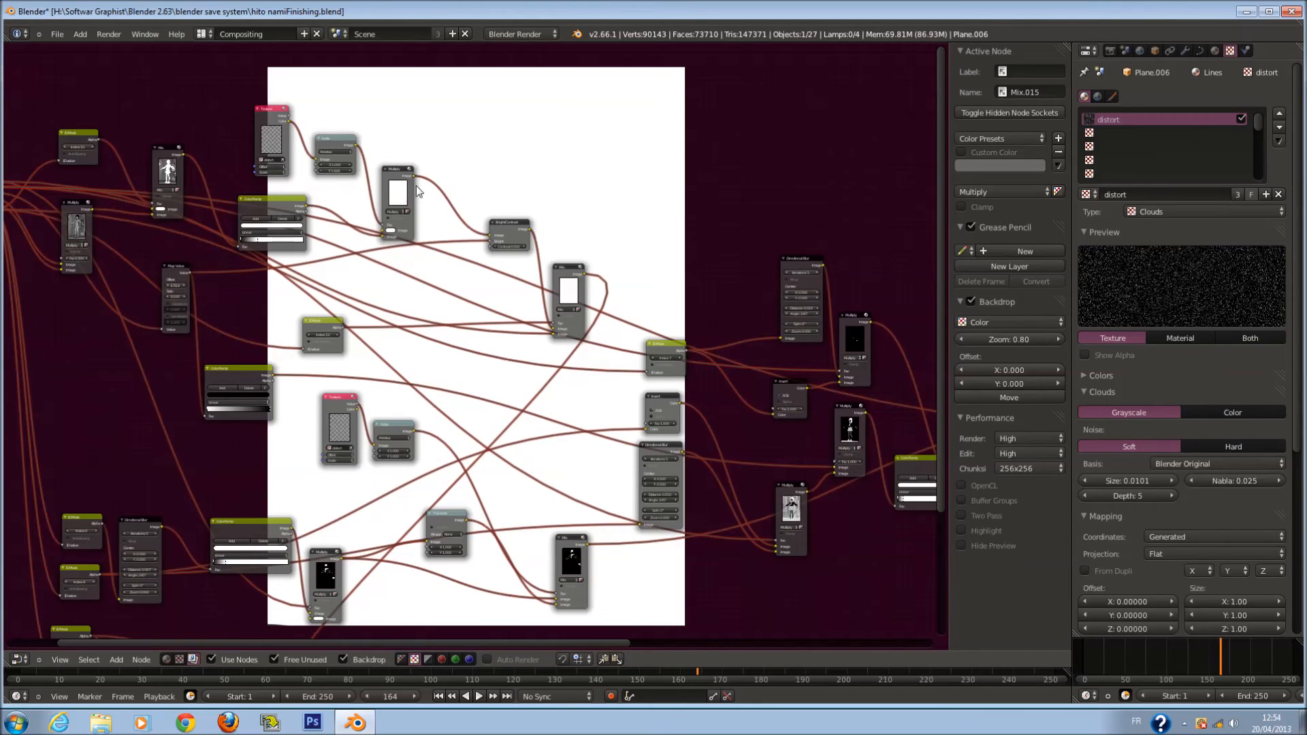
scroll(569, 293, down, 1)
middle_drag(569, 293, 257, 274)
drag(113, 188, 800, 353)
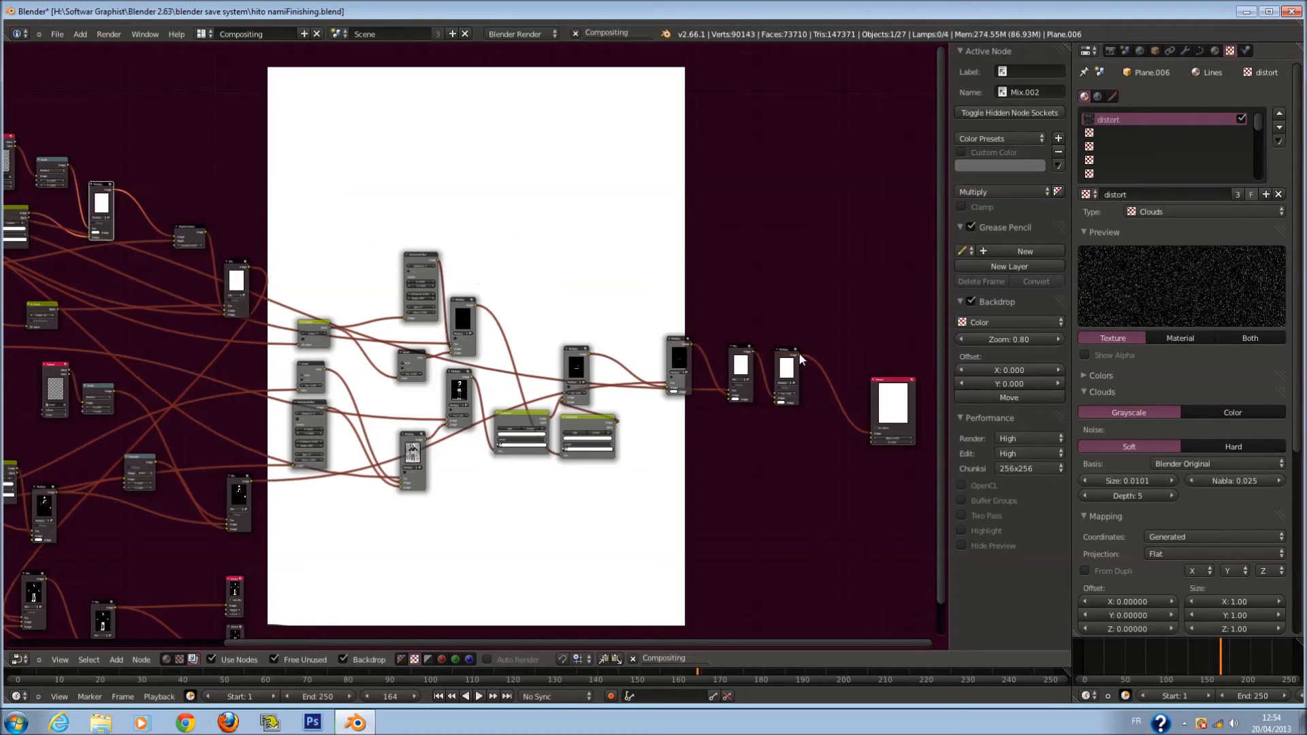
drag(774, 401, 113, 189)
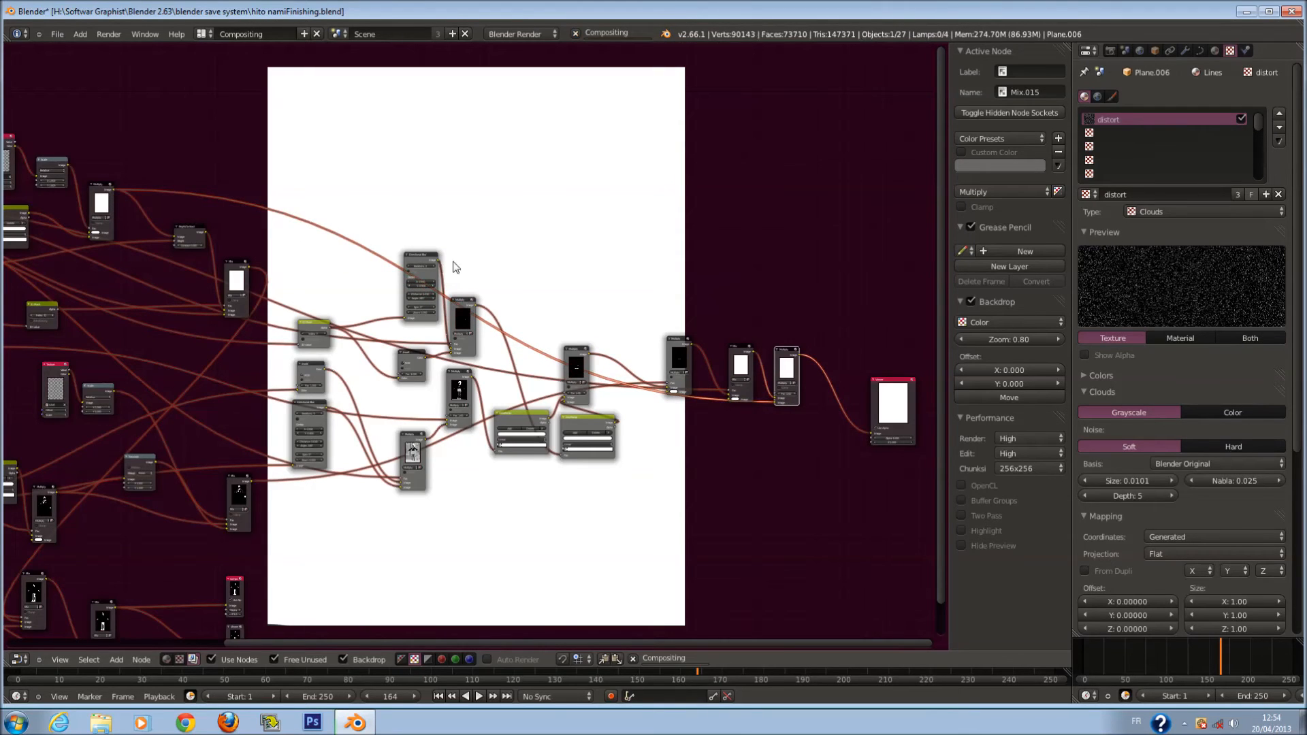
scroll(844, 447, up, 3)
middle_drag(859, 443, 427, 390)
scroll(427, 389, up, 2)
scroll(555, 351, up, 3)
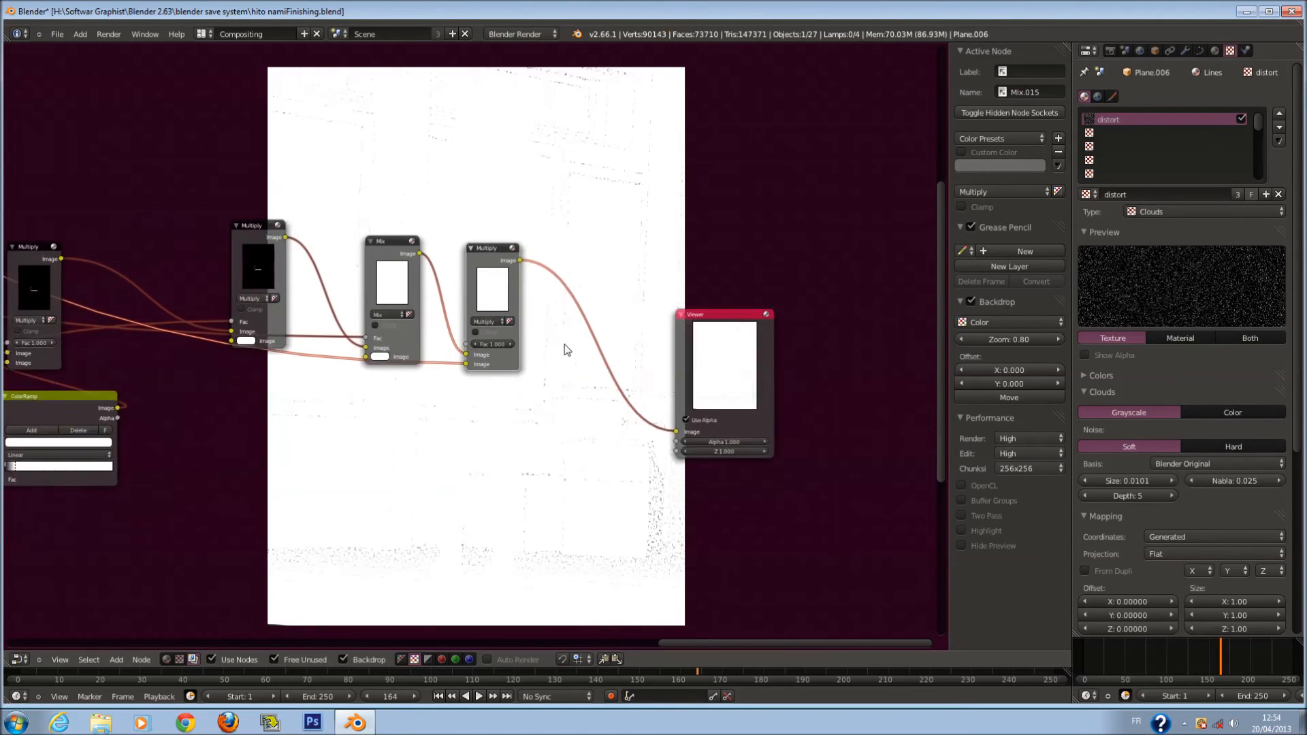
scroll(533, 366, up, 1)
drag(463, 377, 500, 361)
Detach the large Viewer from the last Multiply node and move it down near the small Composite and Viewer nodes
scroll(610, 406, down, 4)
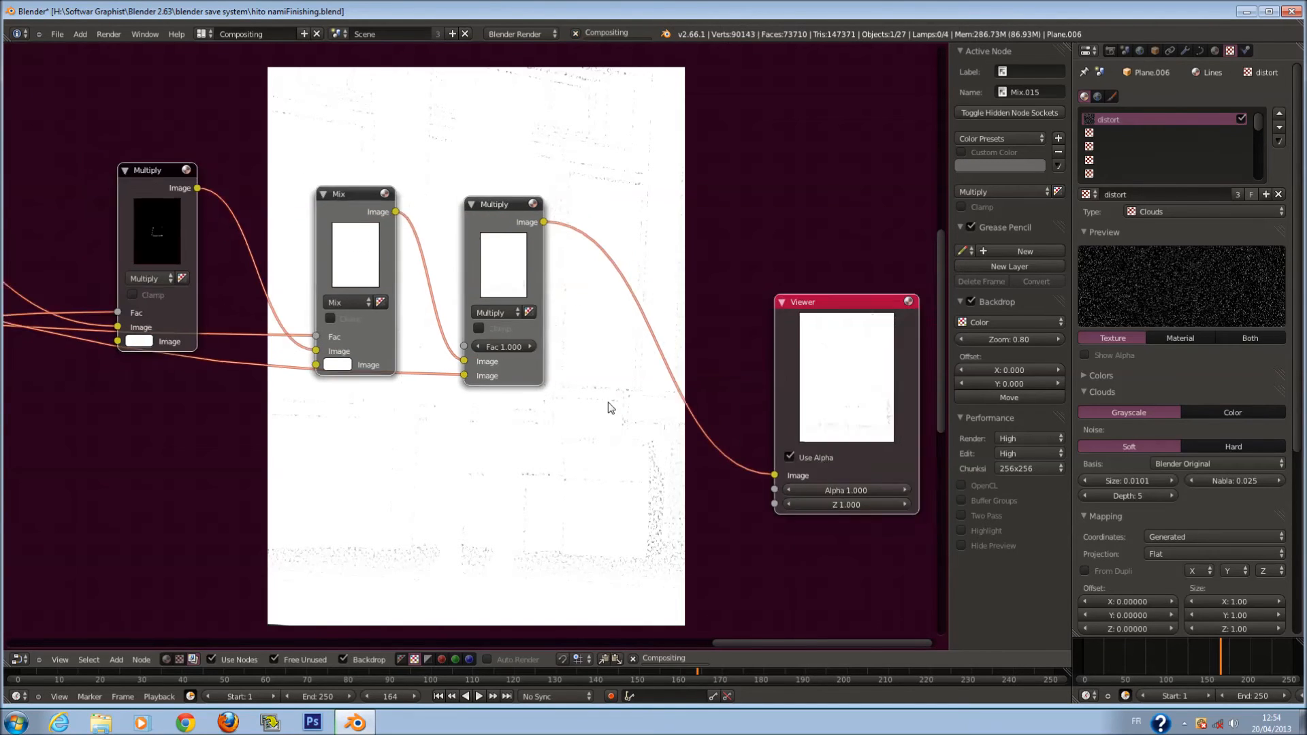
scroll(671, 367, down, 2)
scroll(674, 372, down, 2)
middle_drag(368, 444, 750, 373)
scroll(749, 373, up, 2)
click(275, 582)
scroll(538, 527, down, 1)
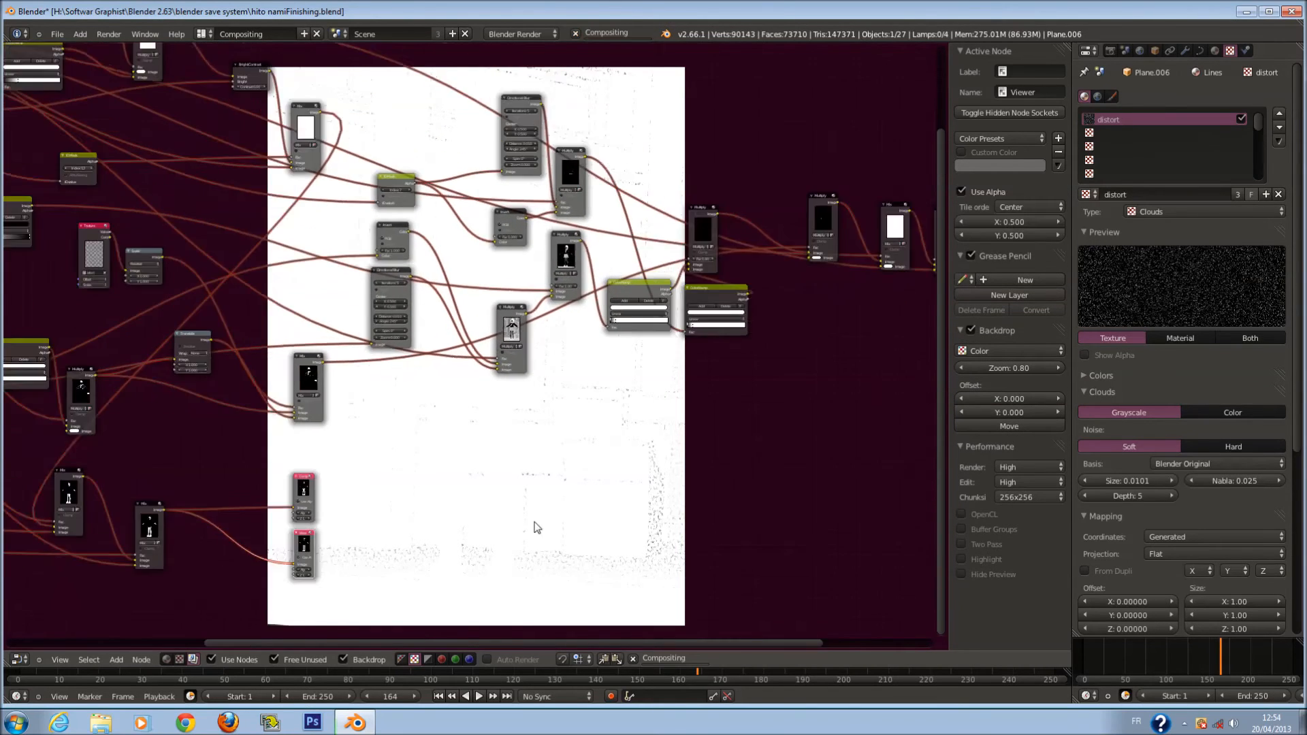
scroll(681, 402, down, 4)
drag(815, 318, 468, 420)
Save the project over the existing hito namiFinishing.blend file
scroll(429, 462, up, 7)
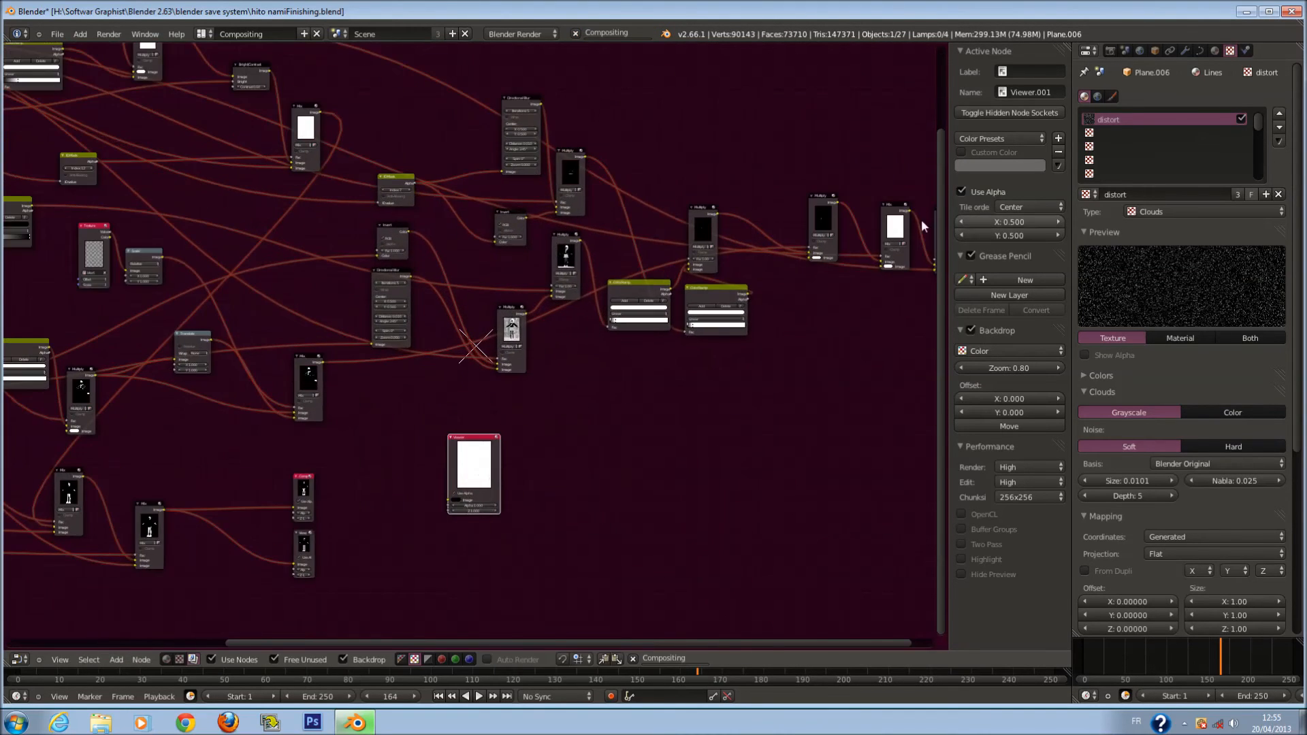
scroll(544, 231, down, 2)
middle_drag(344, 234, 520, 249)
scroll(648, 437, up, 4)
key(ctrl+s)
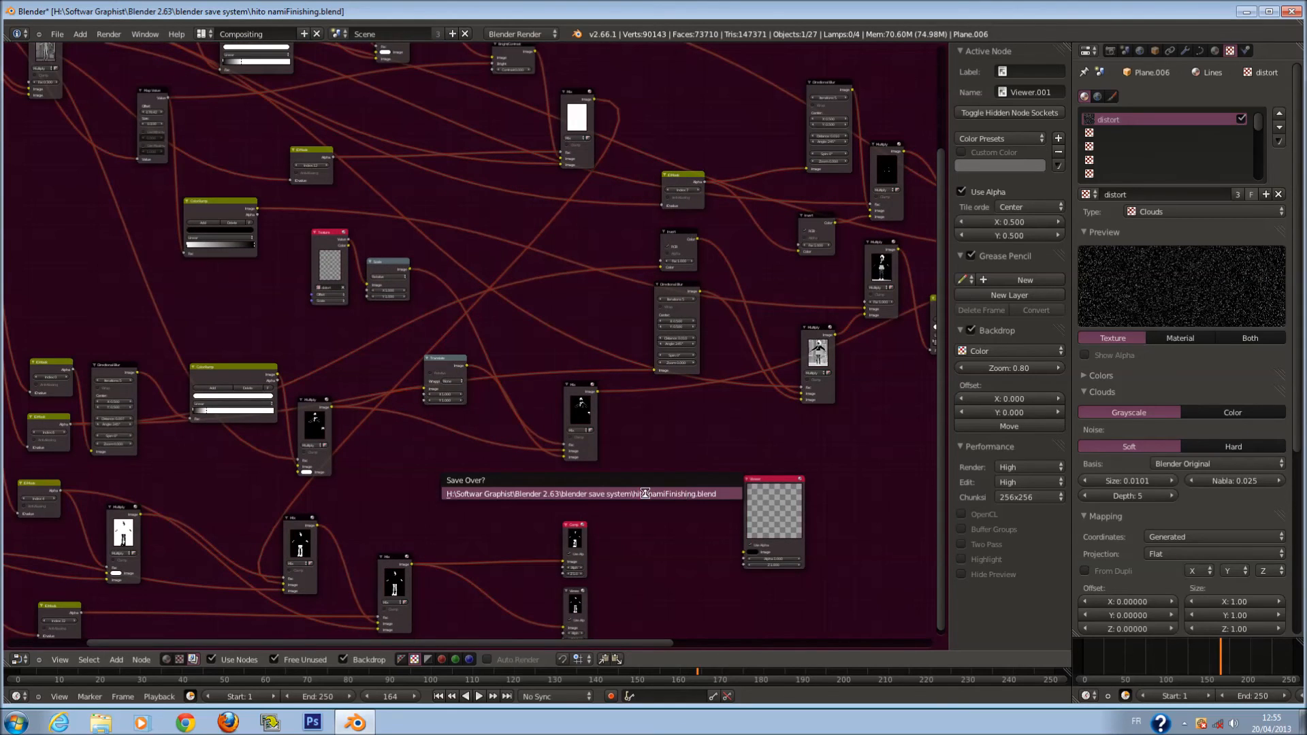
click(651, 499)
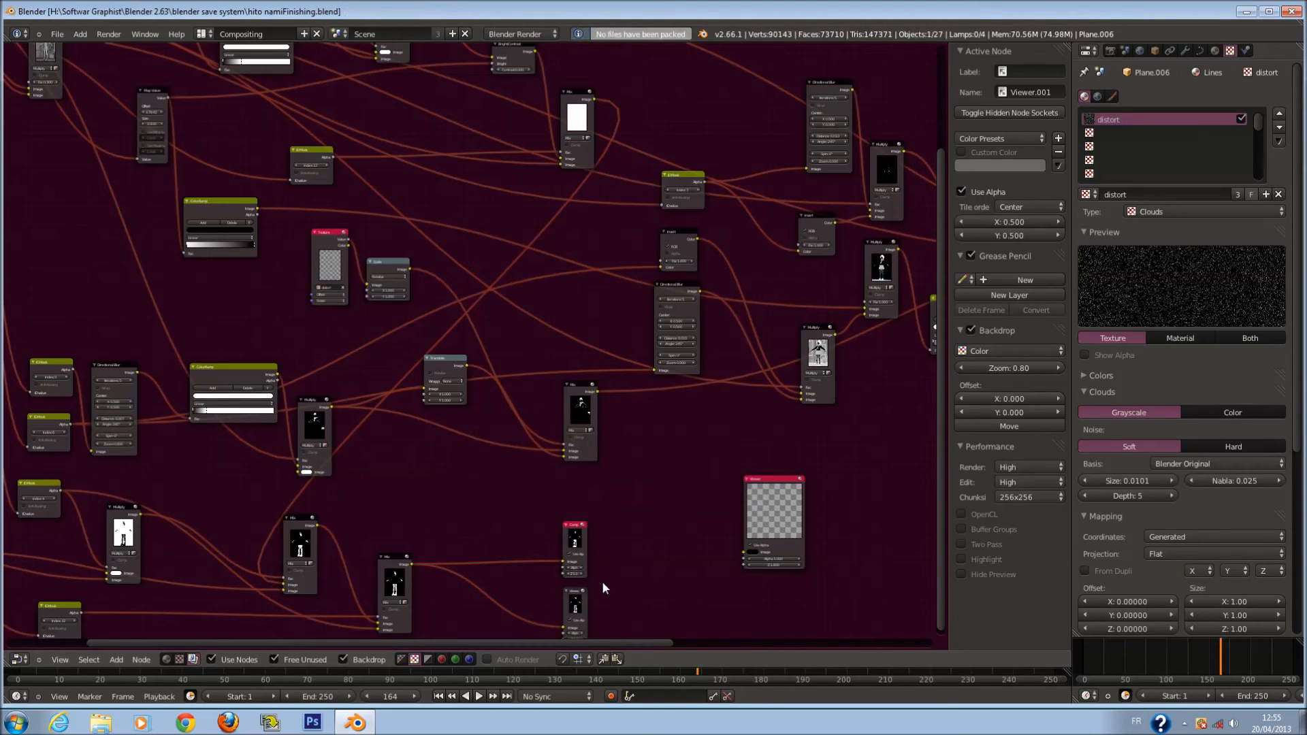
Move the unlinked large Viewer node farther down, below the small Composite and Viewer nodes
middle_drag(602, 589, 599, 448)
scroll(599, 444, up, 2)
drag(812, 380, 731, 529)
scroll(477, 507, up, 2)
Disconnect the ID Mask link from the lower Image input of the Mix node that feeds the small Composite and Viewer
middle_drag(477, 507, 863, 490)
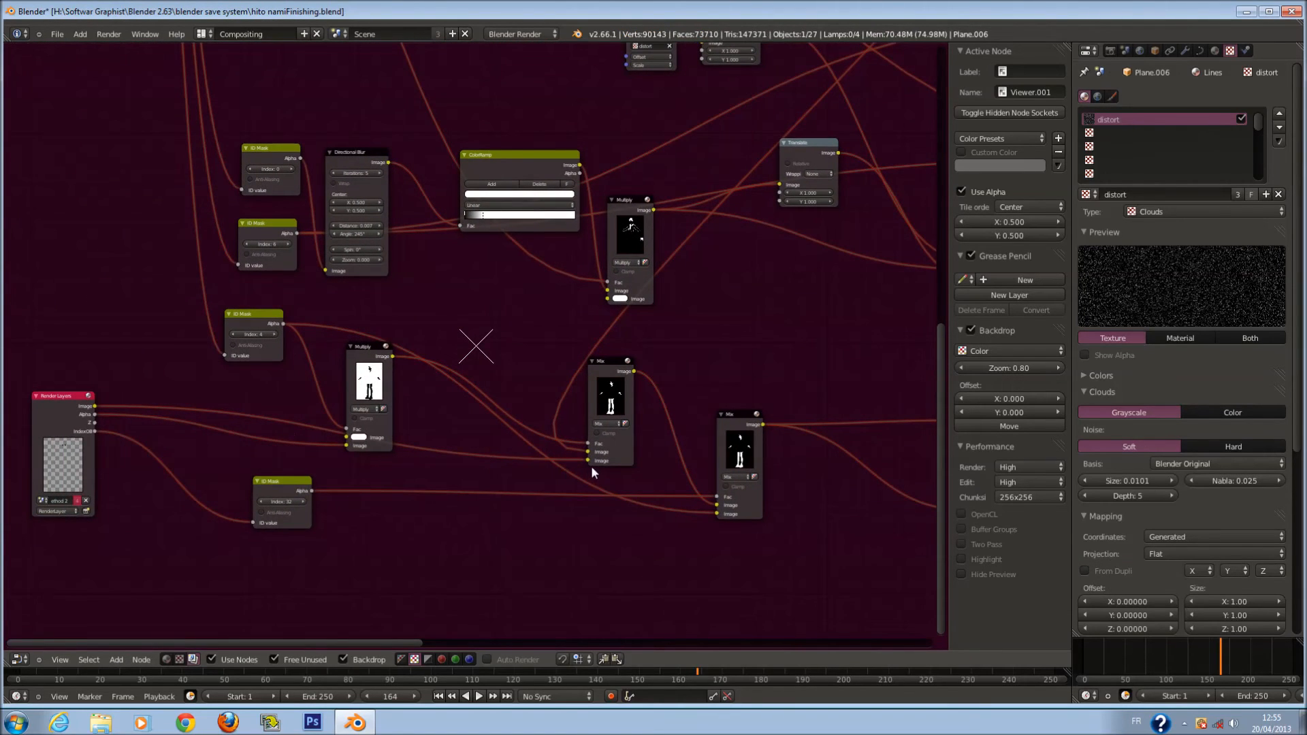
scroll(590, 465, down, 2)
middle_drag(476, 416, 556, 448)
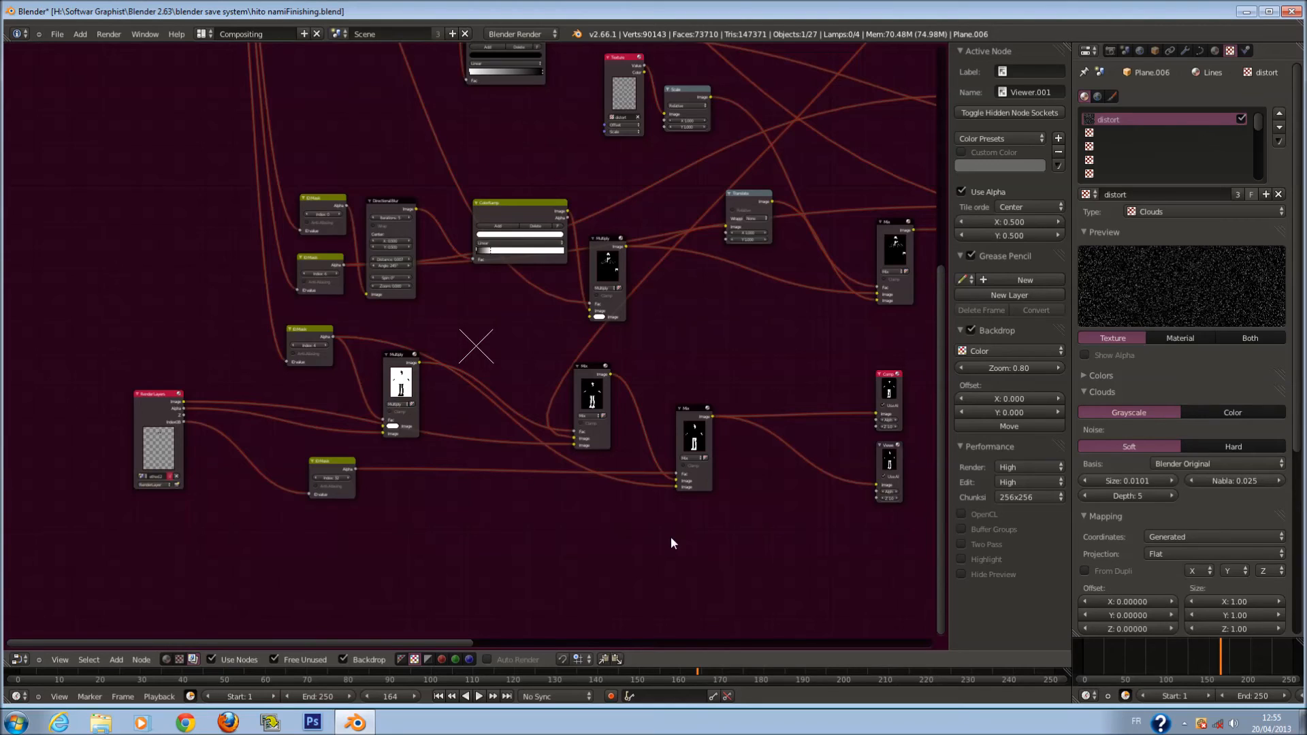
scroll(671, 536, down, 2)
scroll(643, 546, up, 3)
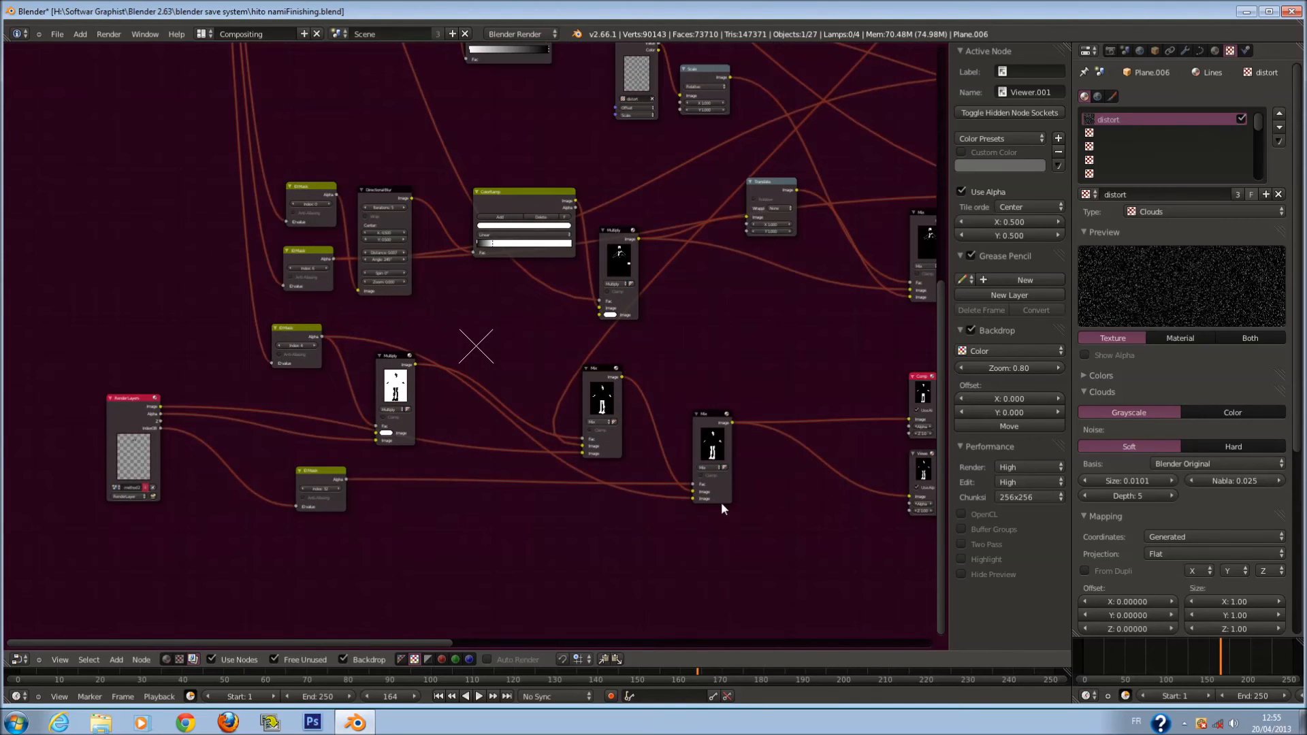
drag(692, 500, 616, 515)
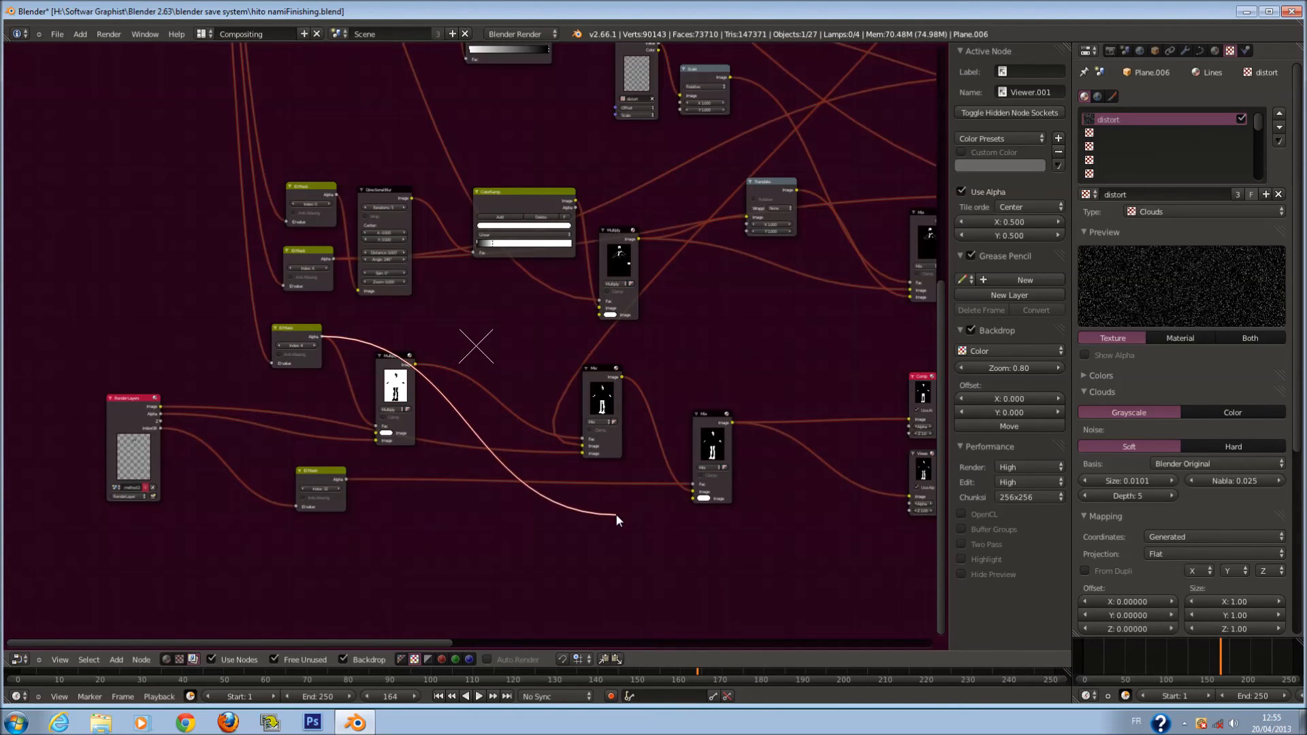
drag(615, 513, 616, 514)
Connect the main Render Layers node's Image output to the freed lower Image input of that Mix node
scroll(320, 152, down, 3)
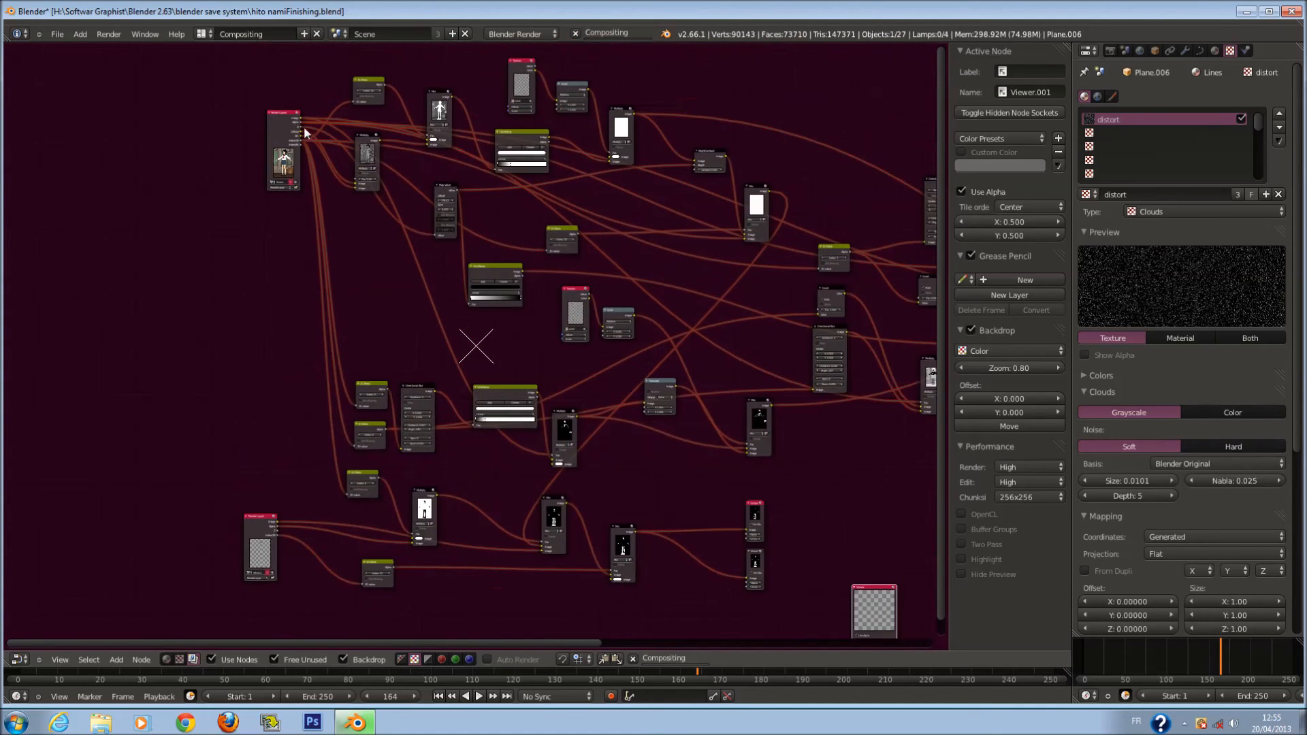
drag(299, 119, 612, 579)
middle_drag(612, 580, 639, 319)
scroll(398, 488, up, 3)
Activate the small Viewer linked to the lower Mix node to show its result in the backdrop
scroll(397, 487, up, 2)
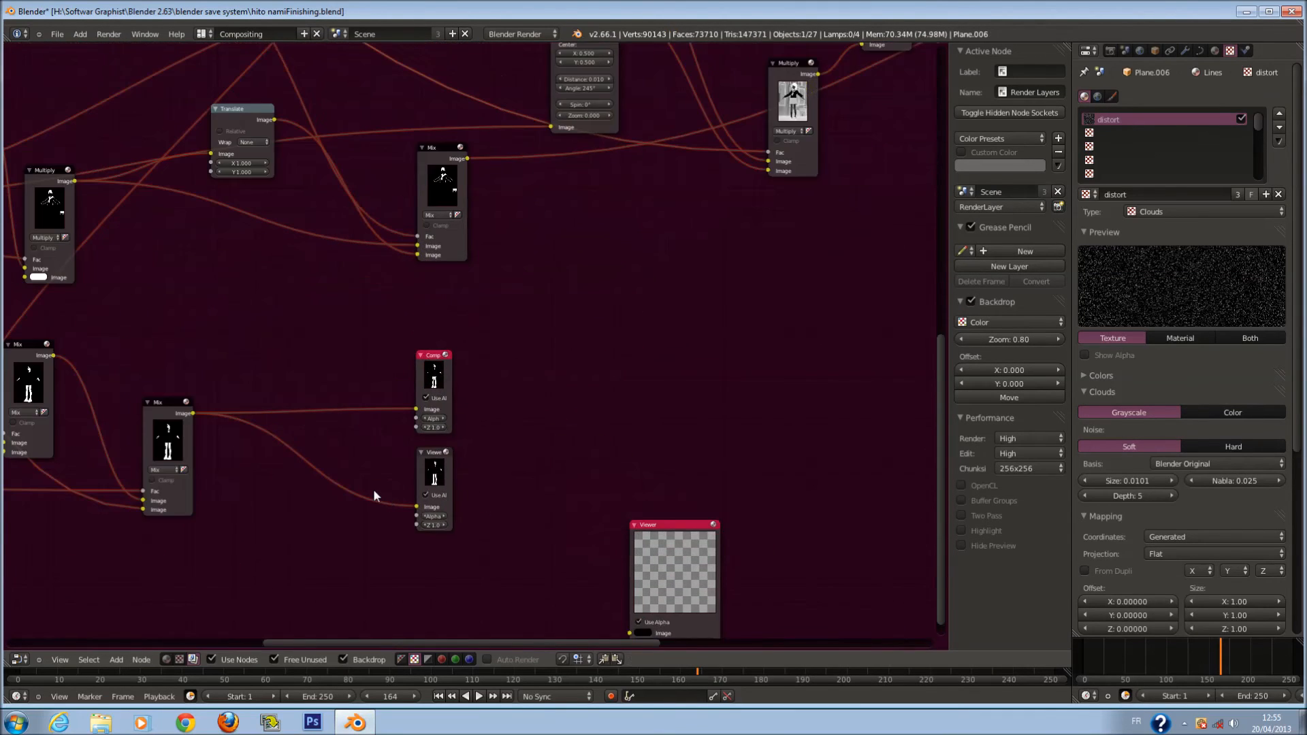
scroll(374, 490, up, 3)
click(586, 369)
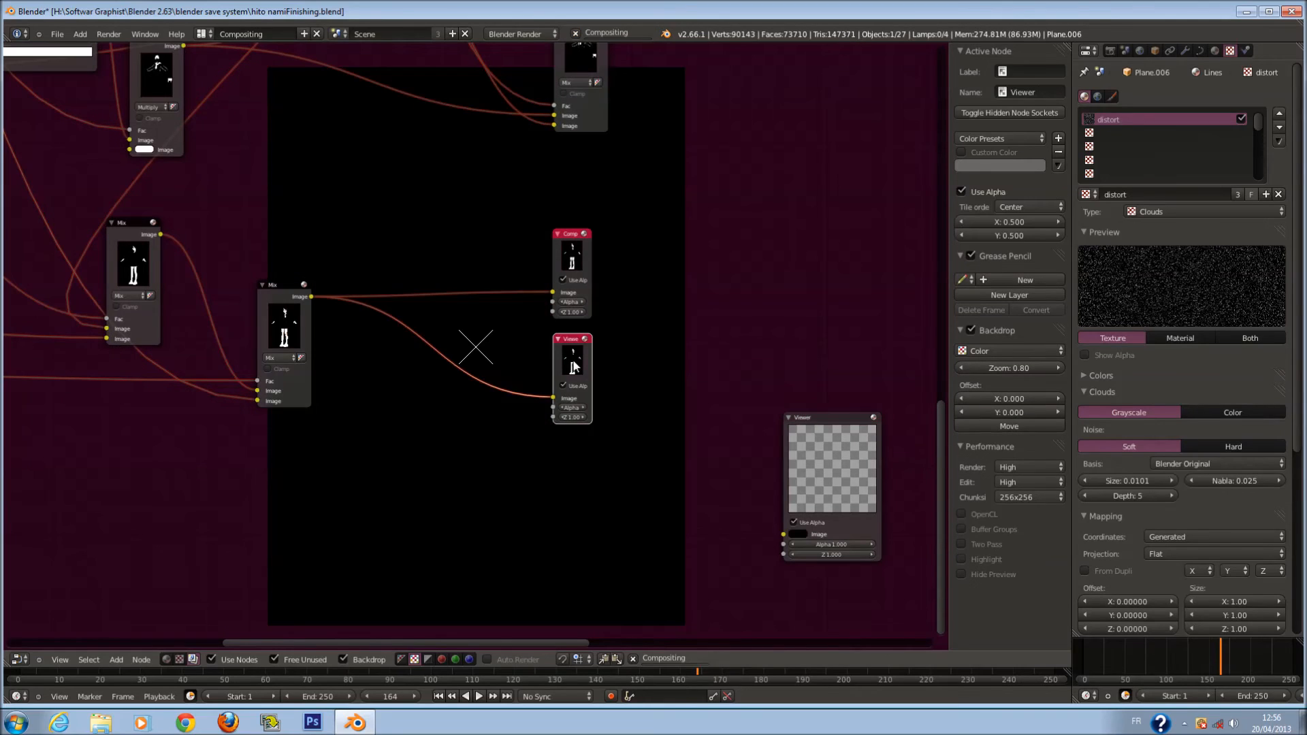
middle_drag(549, 417, 635, 434)
scroll(635, 434, up, 2)
scroll(635, 434, up, 1)
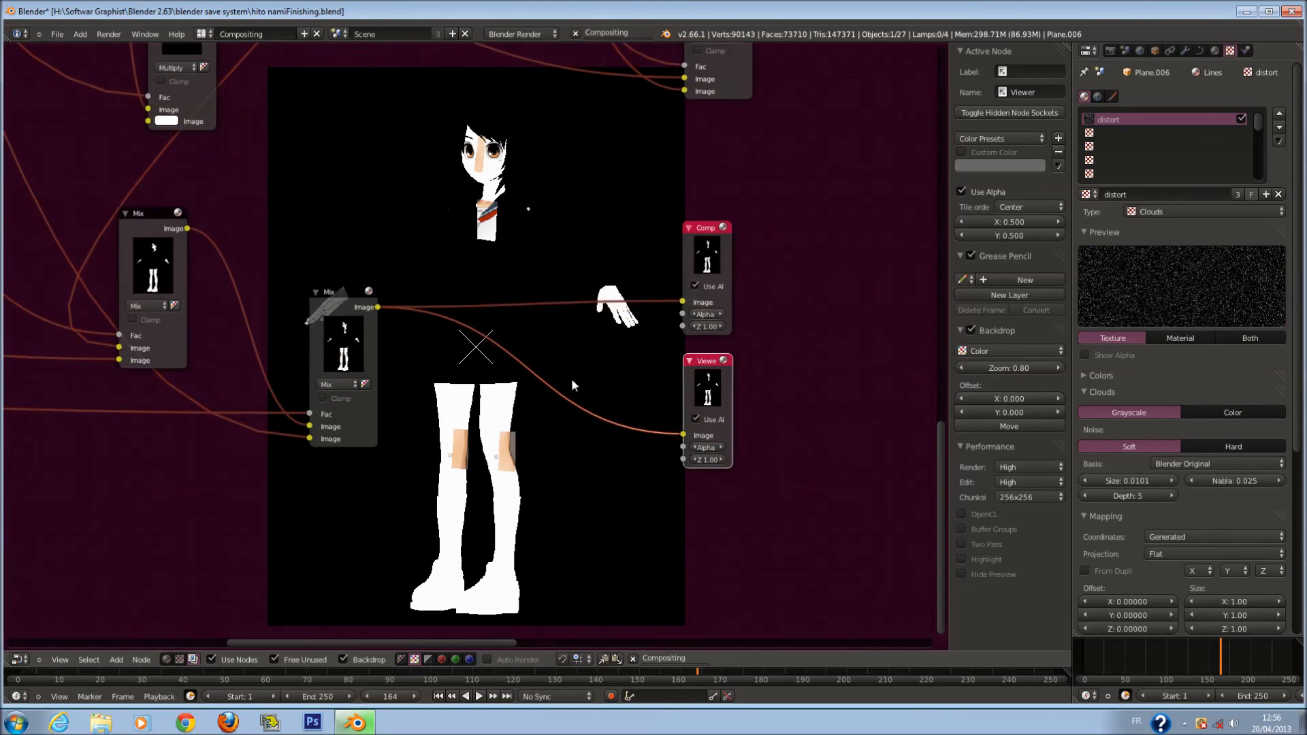
scroll(398, 453, down, 2)
middle_drag(397, 456, 515, 463)
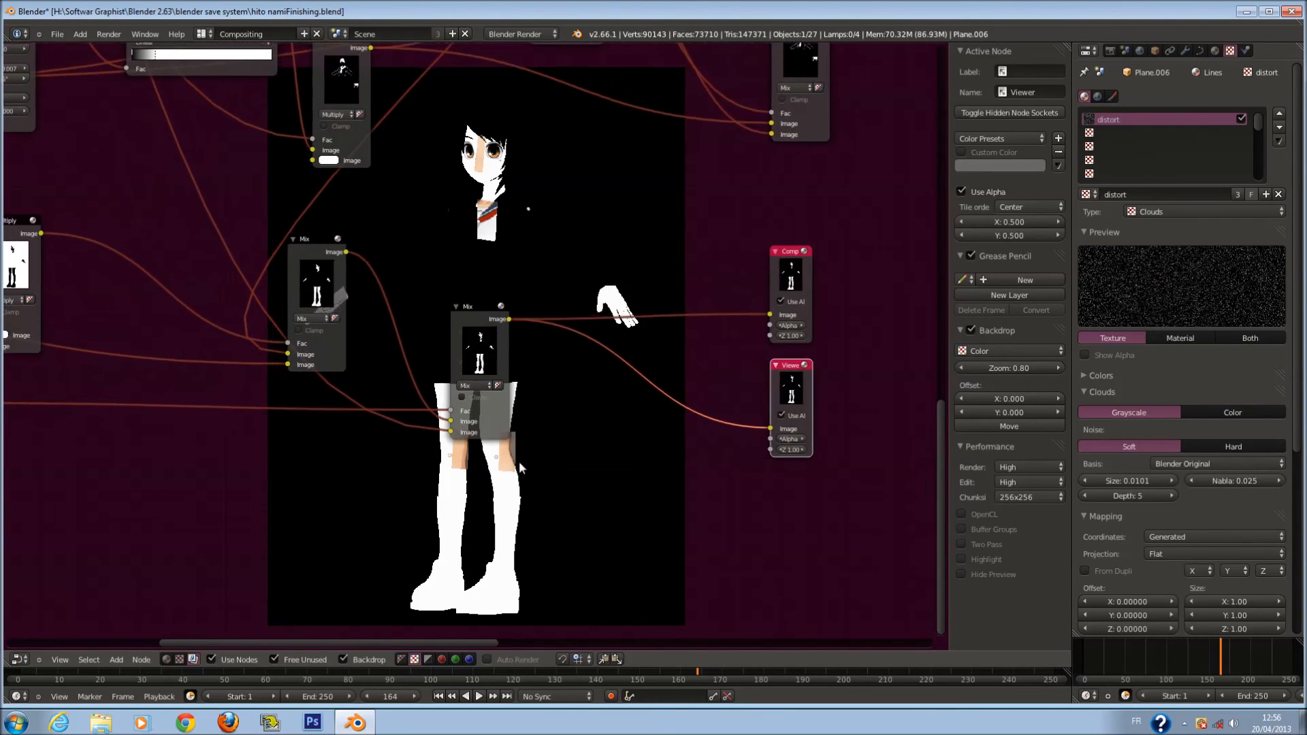
Deselect all nodes and save the updated setup over the existing blend file
scroll(511, 459, down, 2)
key(a)
key(a)
key(a)
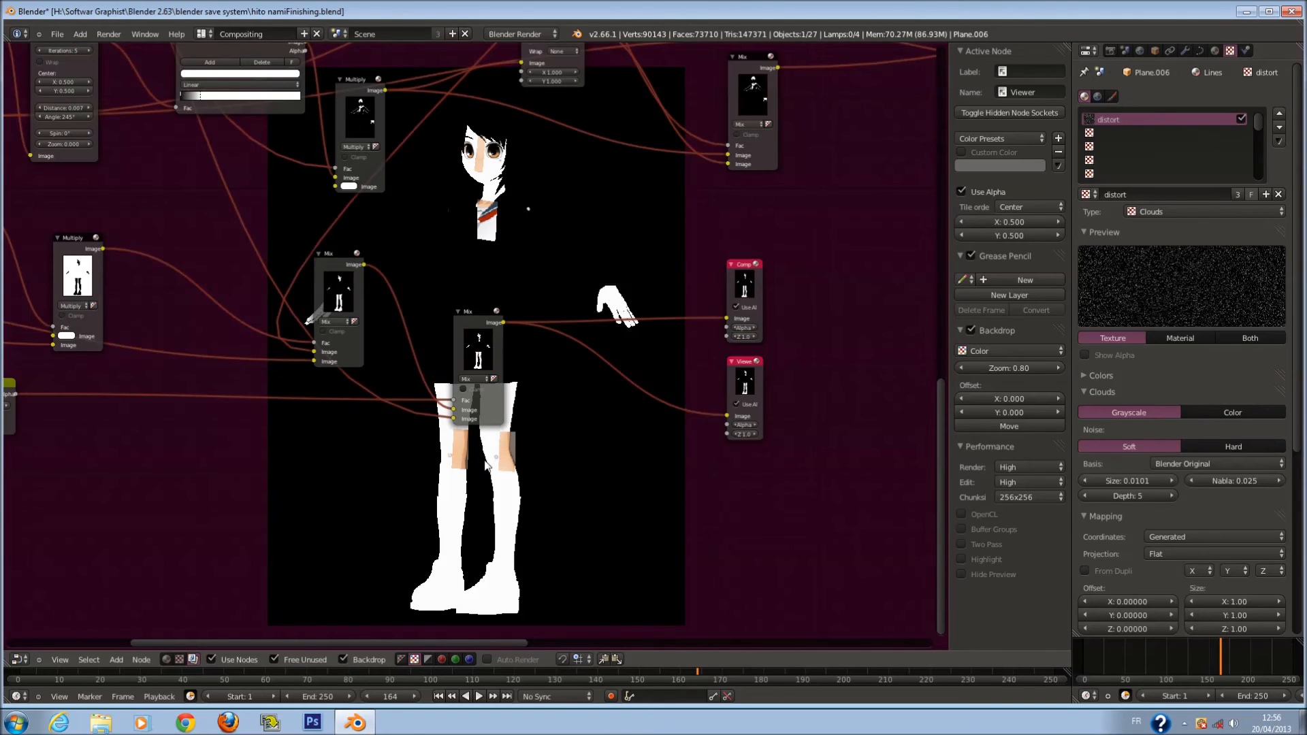
scroll(482, 455, up, 2)
scroll(485, 457, down, 2)
scroll(500, 443, down, 3)
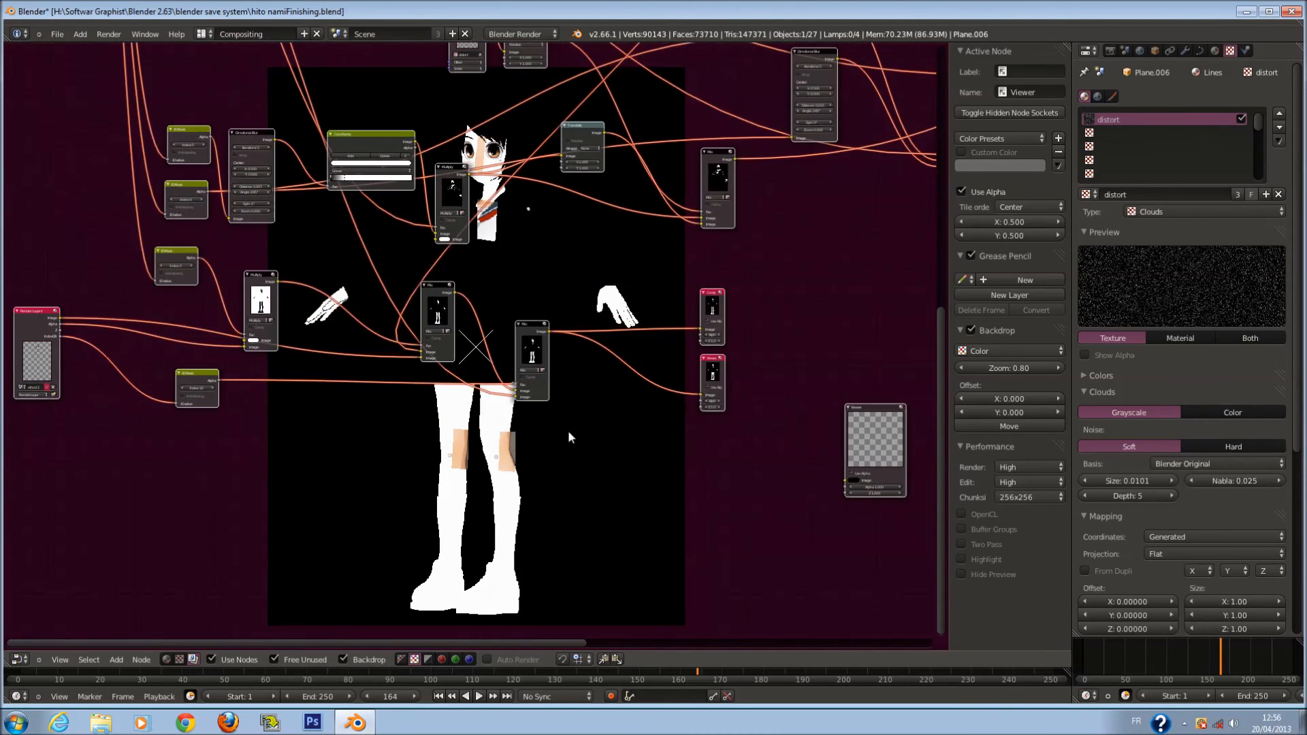
key(a)
key(ctrl+s)
click(569, 444)
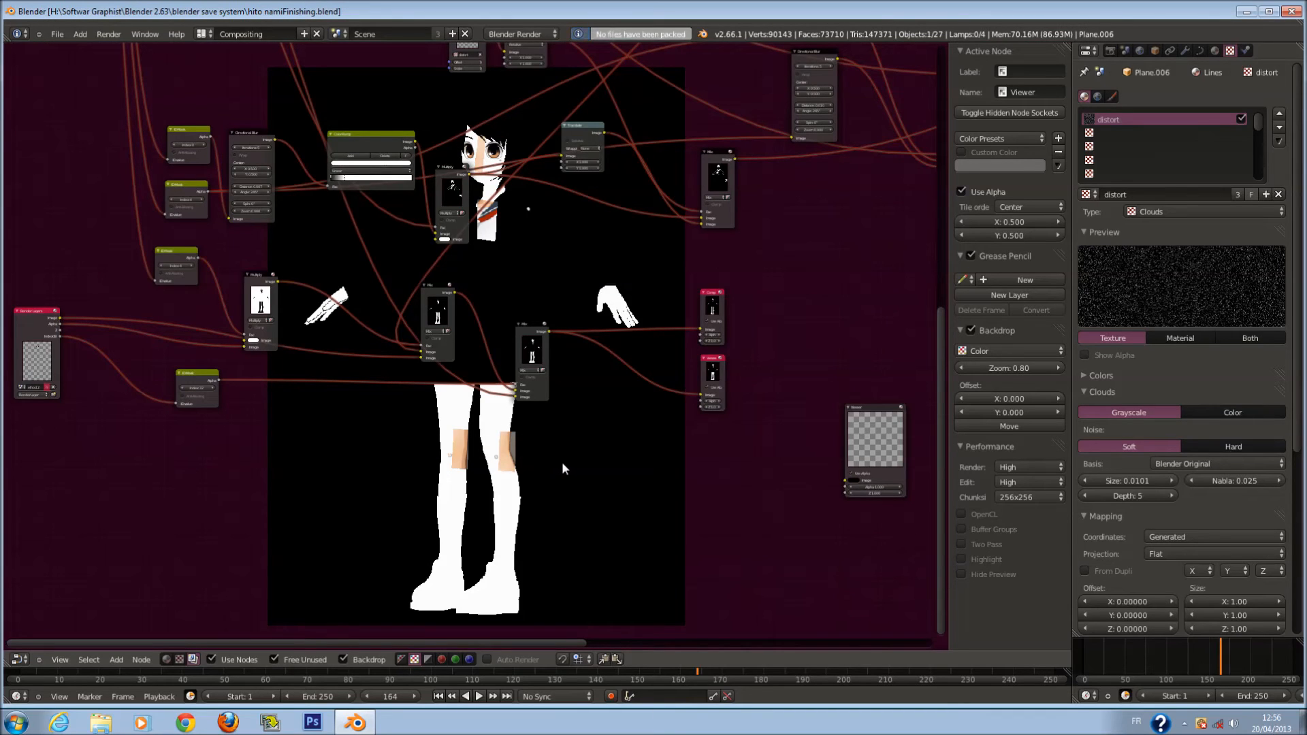
Examine the lower ID Mask and Mix chain and the upper branch around the main Render Layers node
scroll(553, 457, down, 4)
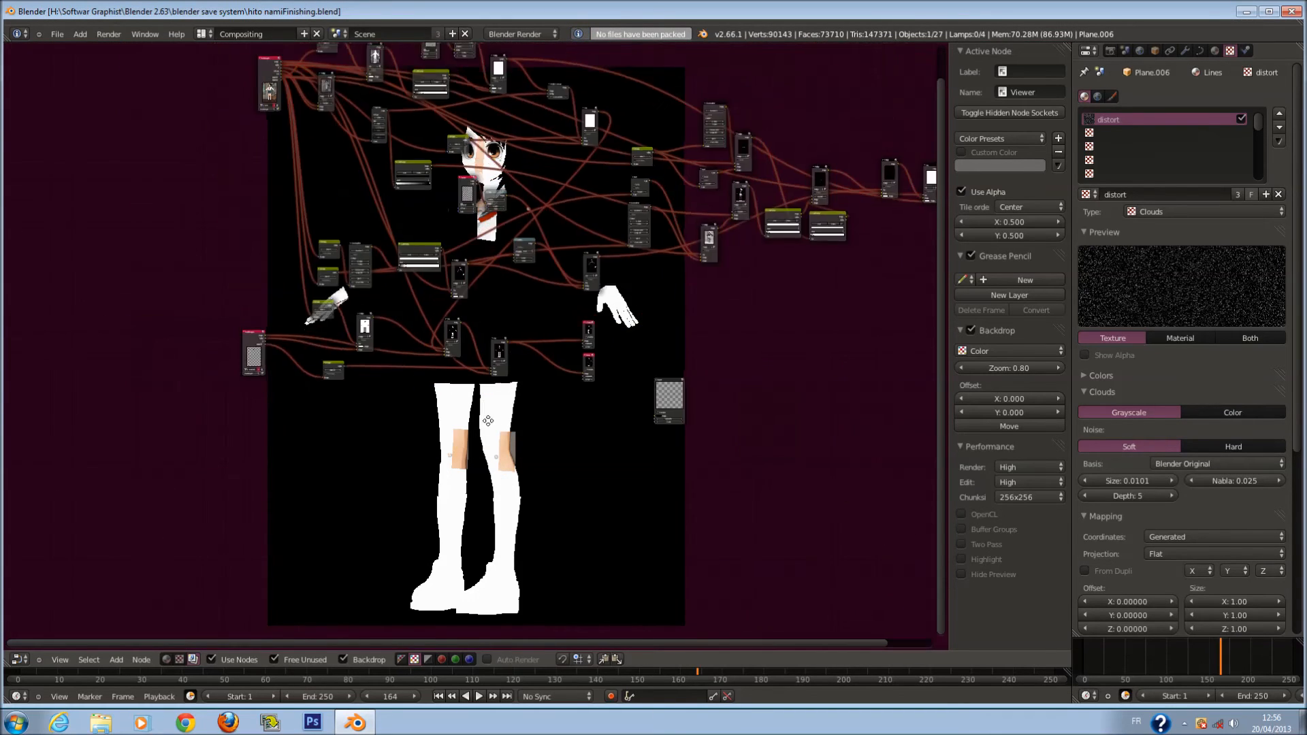
key(a)
key(a)
scroll(407, 472, up, 6)
middle_drag(419, 467, 651, 384)
scroll(568, 459, up, 3)
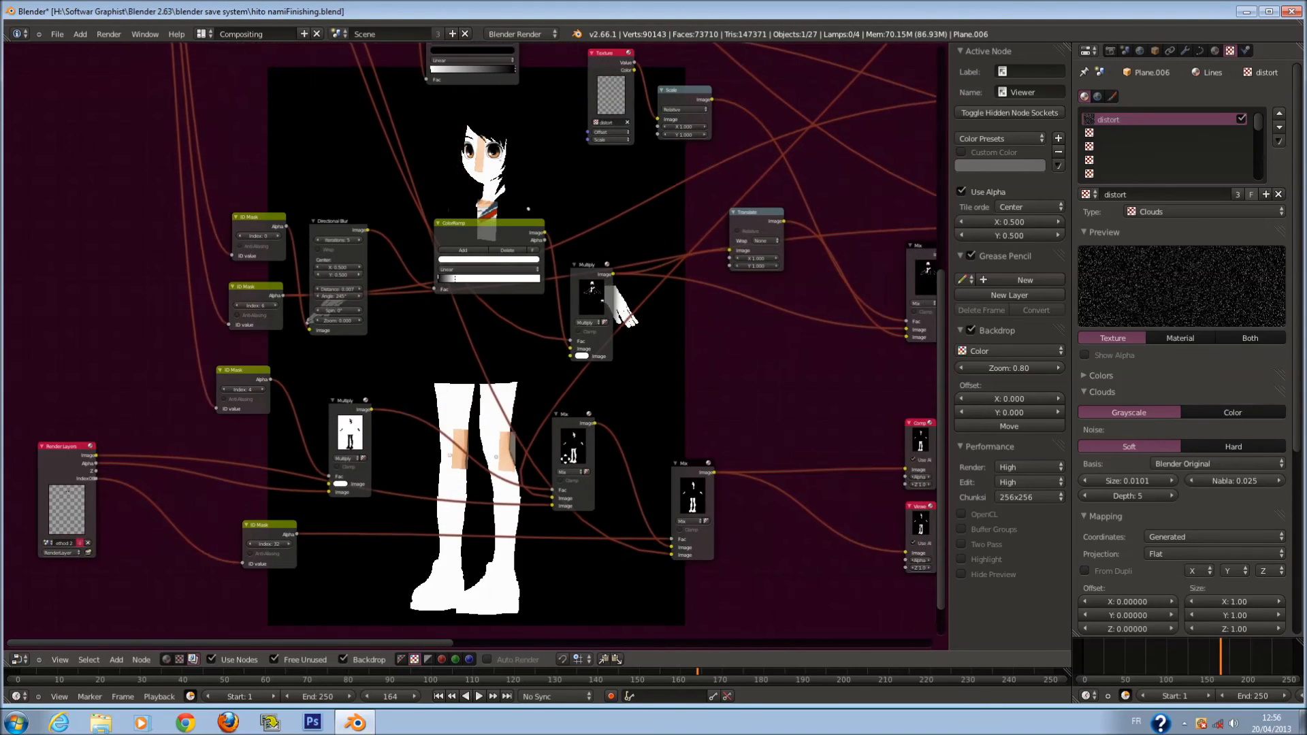
scroll(602, 509, down, 4)
middle_drag(469, 161, 412, 415)
scroll(469, 97, up, 2)
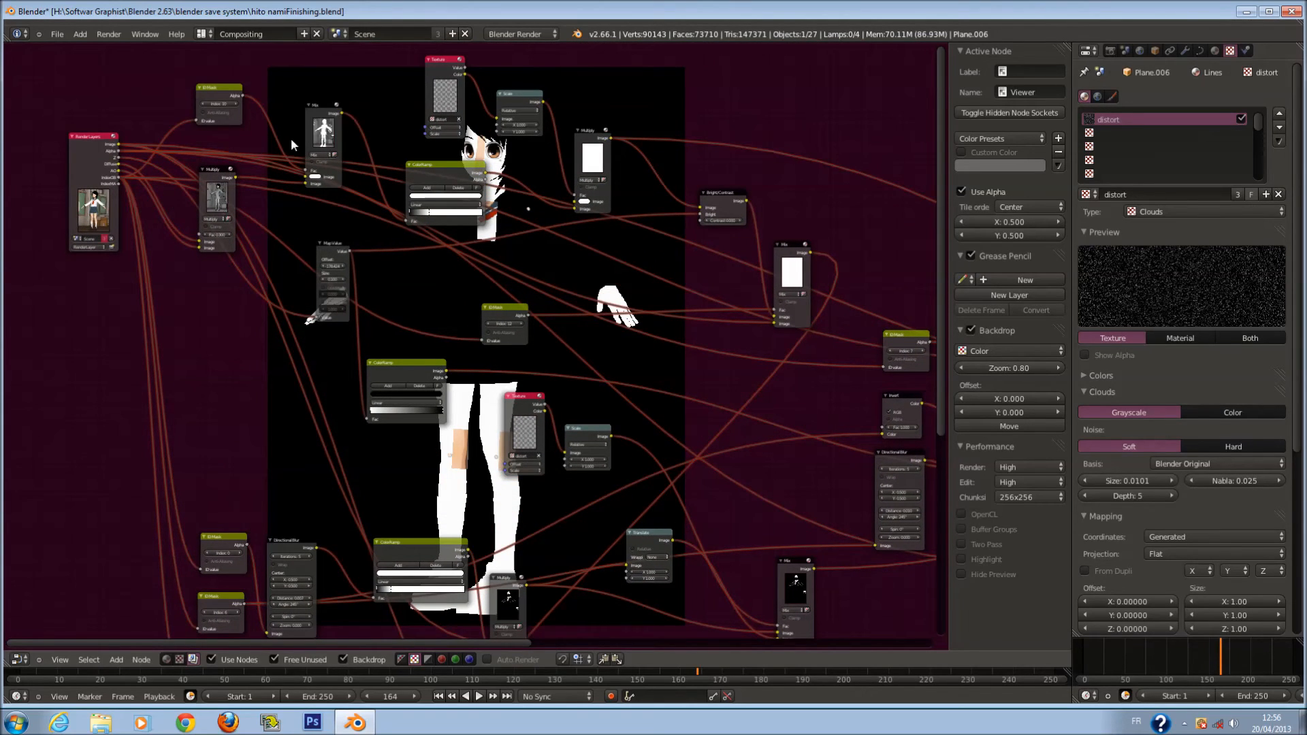
middle_drag(270, 251, 160, 231)
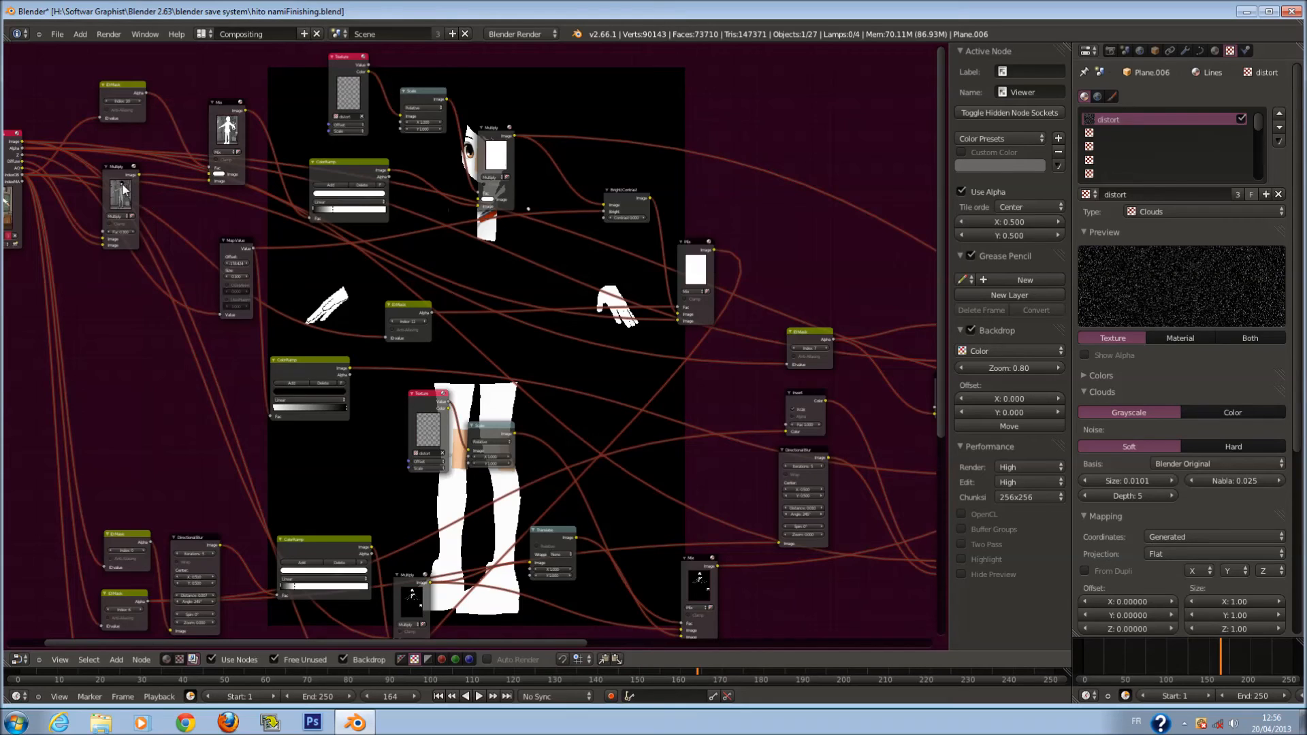
Examine the upper branch from the ID Mask and ColorRamp nodes through to the Directional Blur, Invert and Multiply nodes
scroll(226, 125, up, 2)
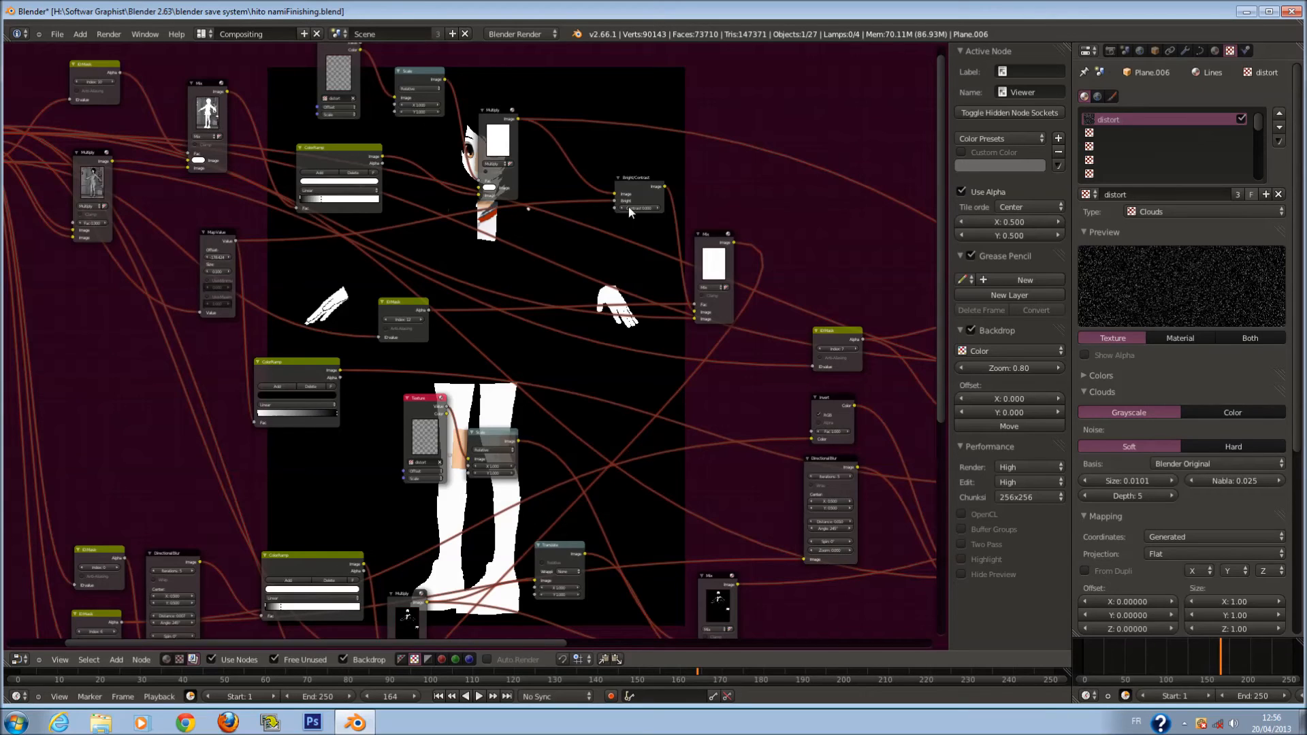
middle_drag(631, 207, 556, 179)
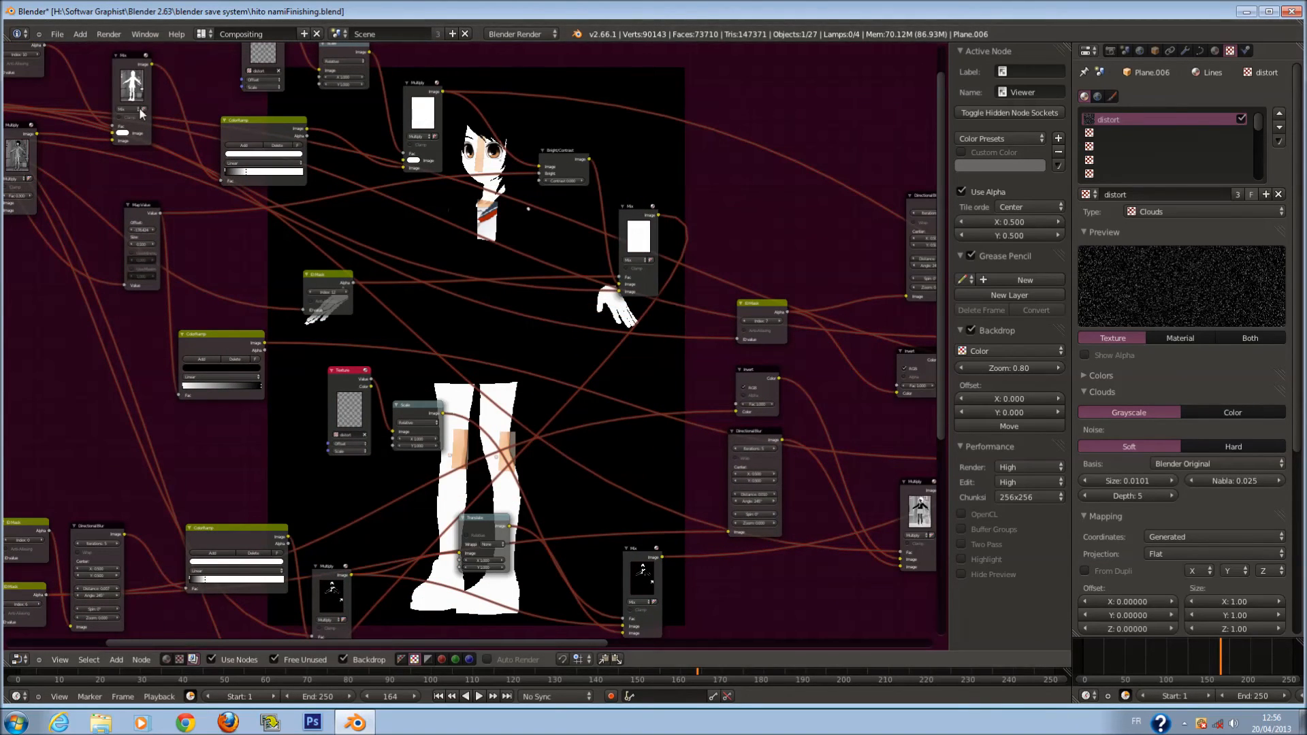
scroll(342, 170, up, 1)
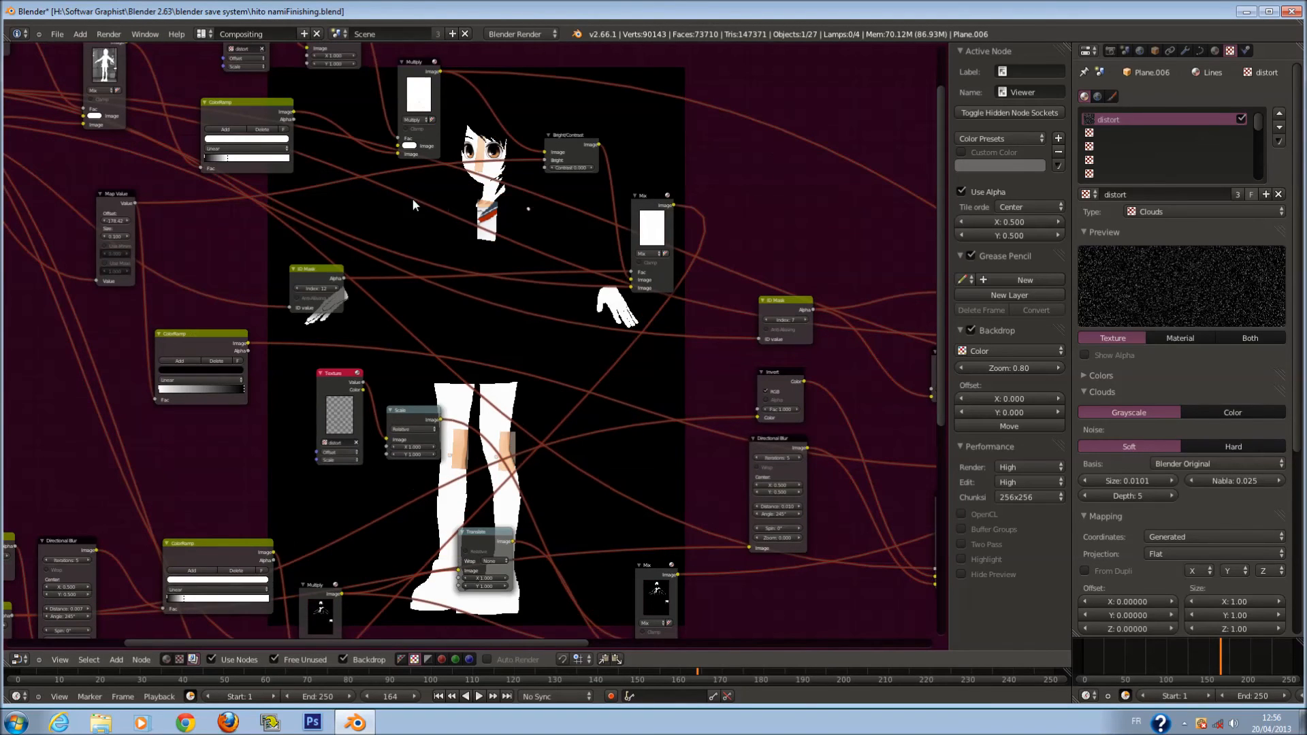
middle_drag(596, 164, 523, 128)
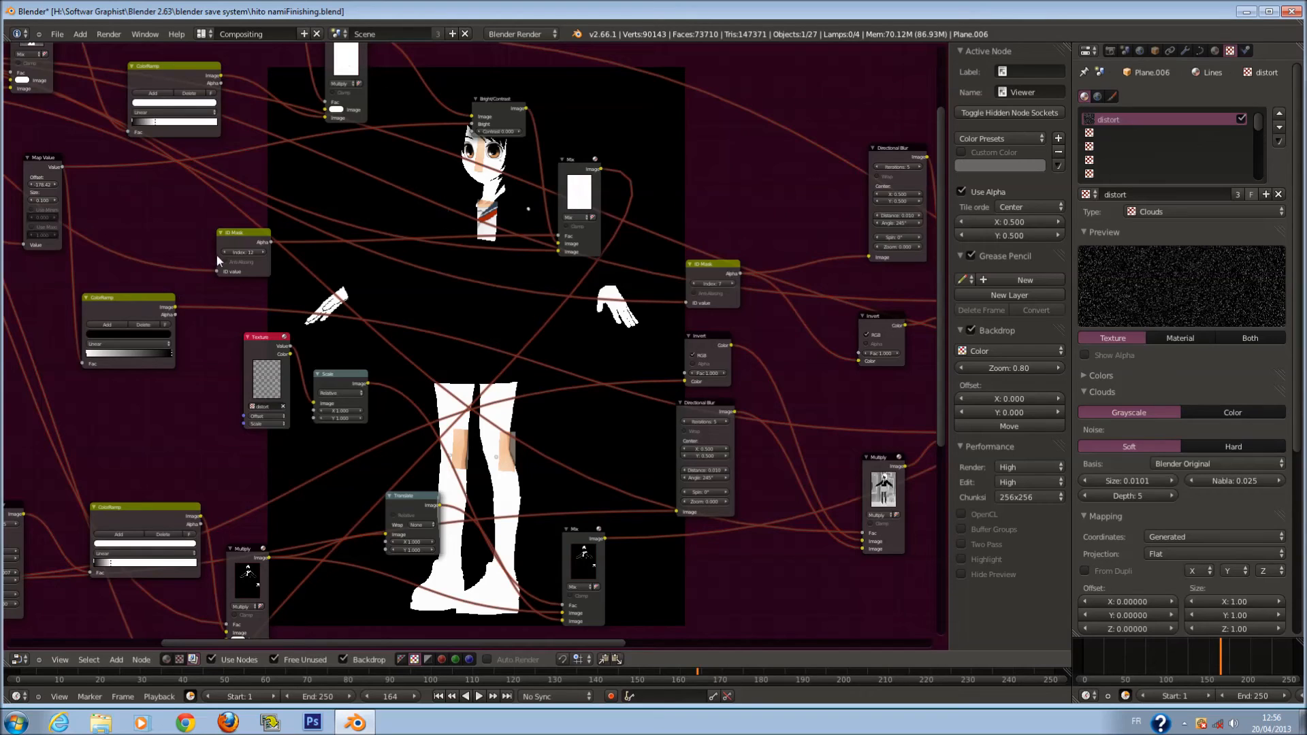
middle_drag(225, 369, 297, 350)
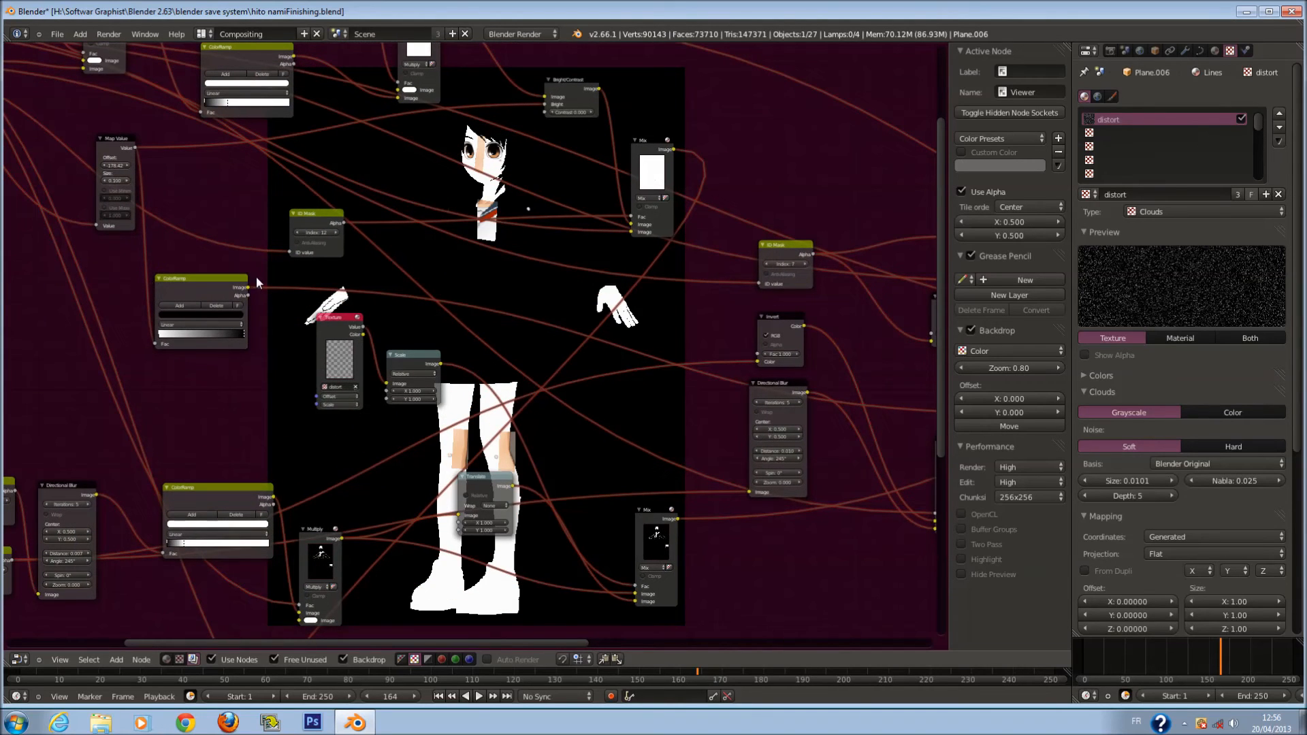
middle_drag(526, 392, 390, 351)
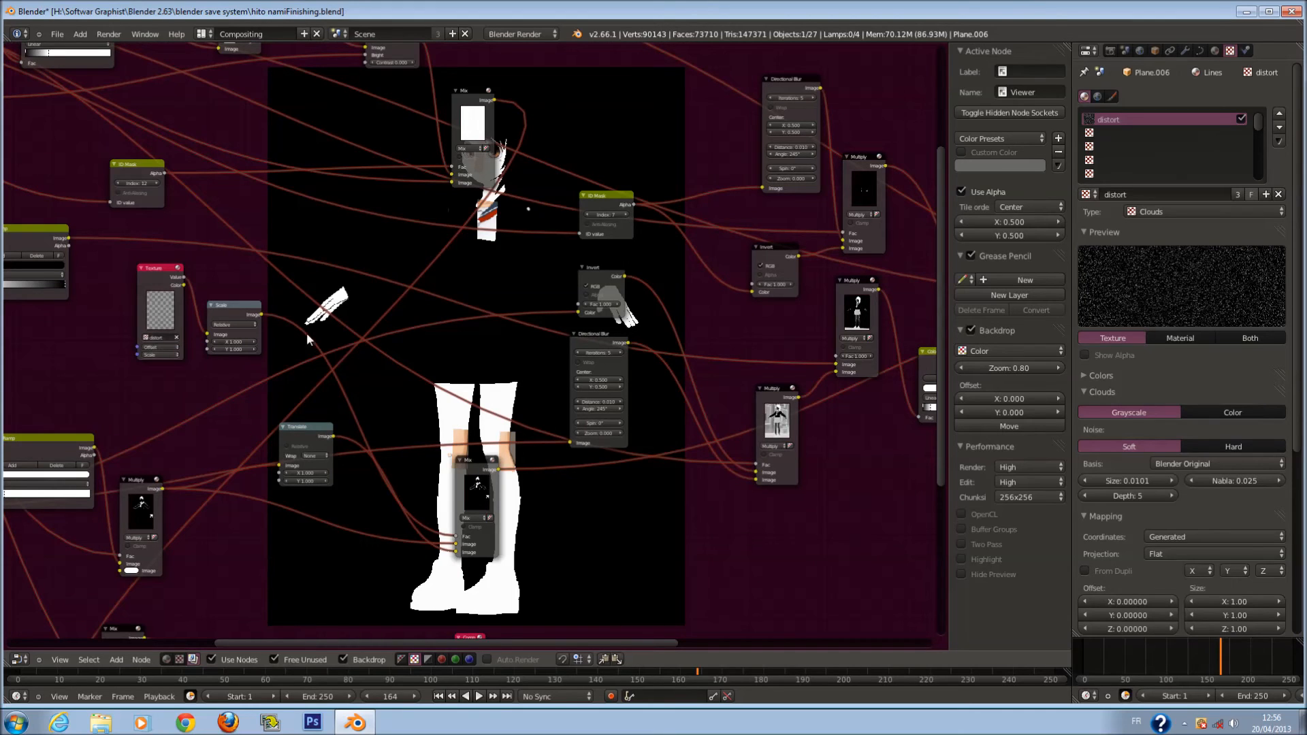
middle_drag(447, 227, 155, 304)
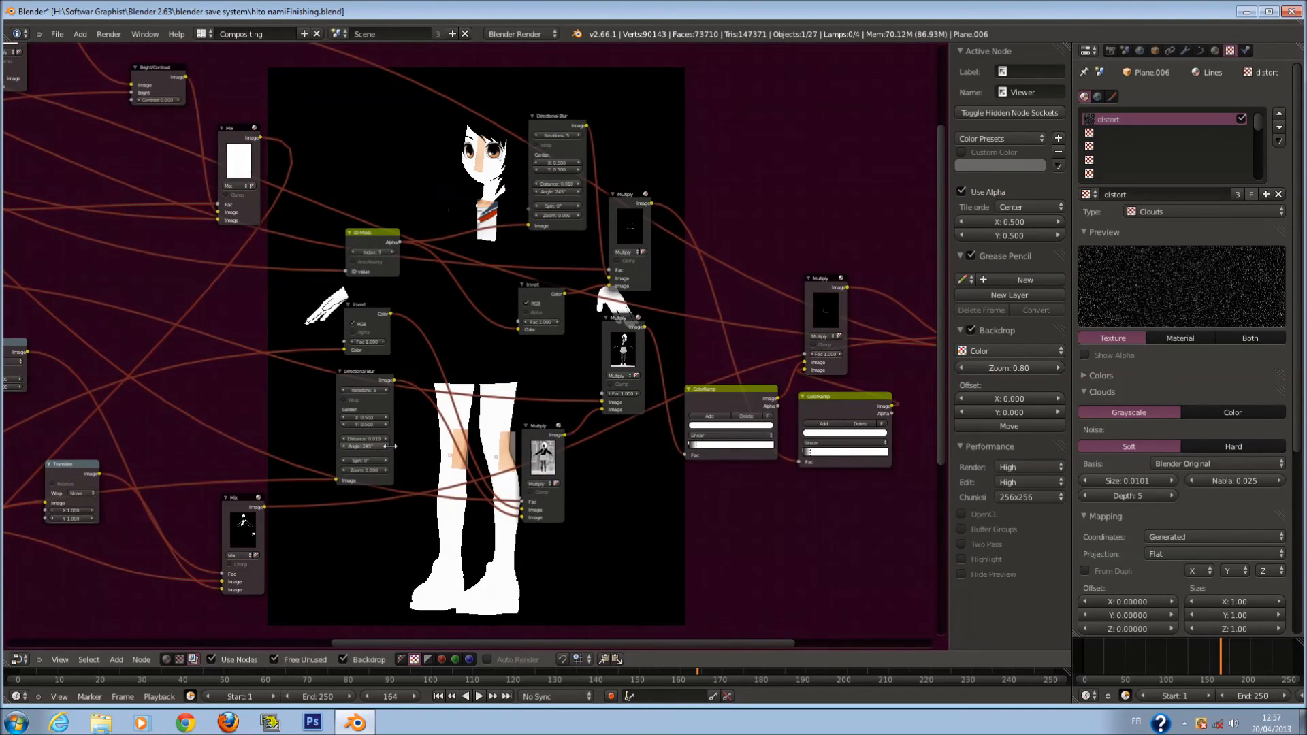
Examine the lower ID Mask, Multiply and Mix chain leading to the Composite and Viewer outputs
scroll(327, 418, down, 3)
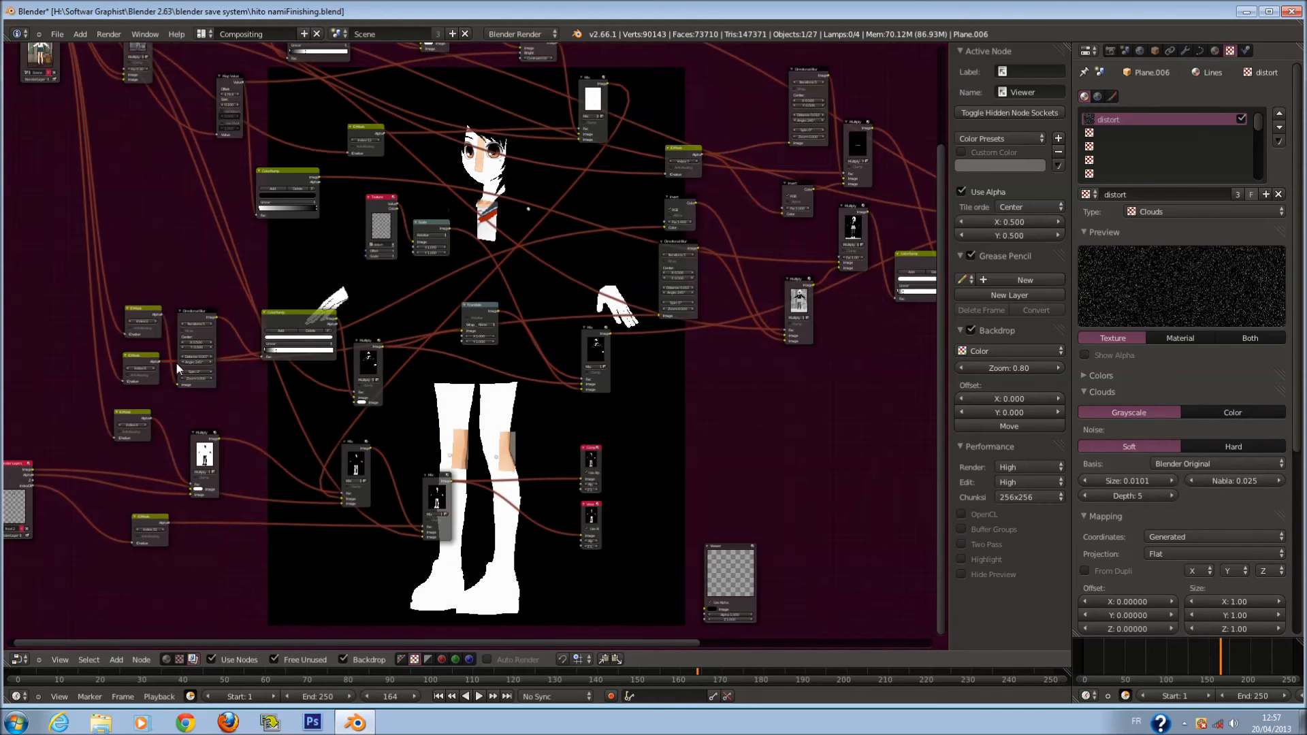
scroll(738, 330, up, 2)
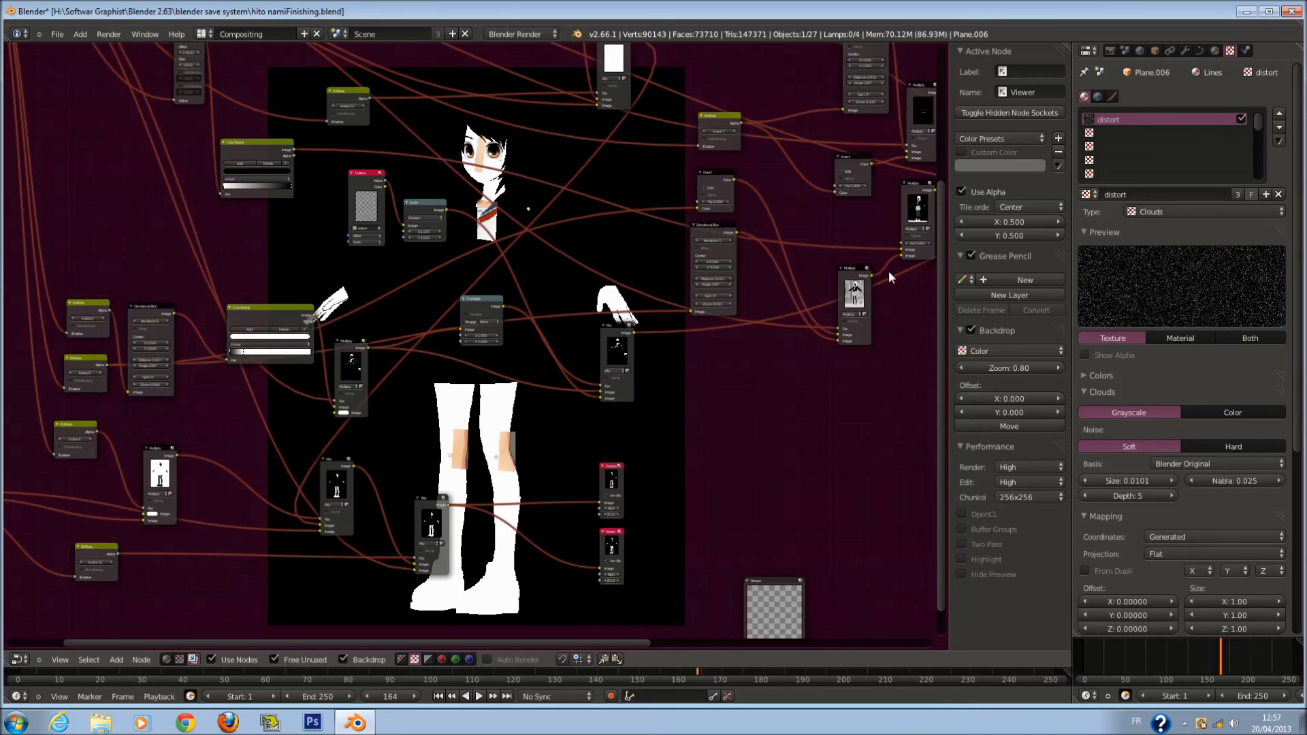
scroll(374, 405, up, 5)
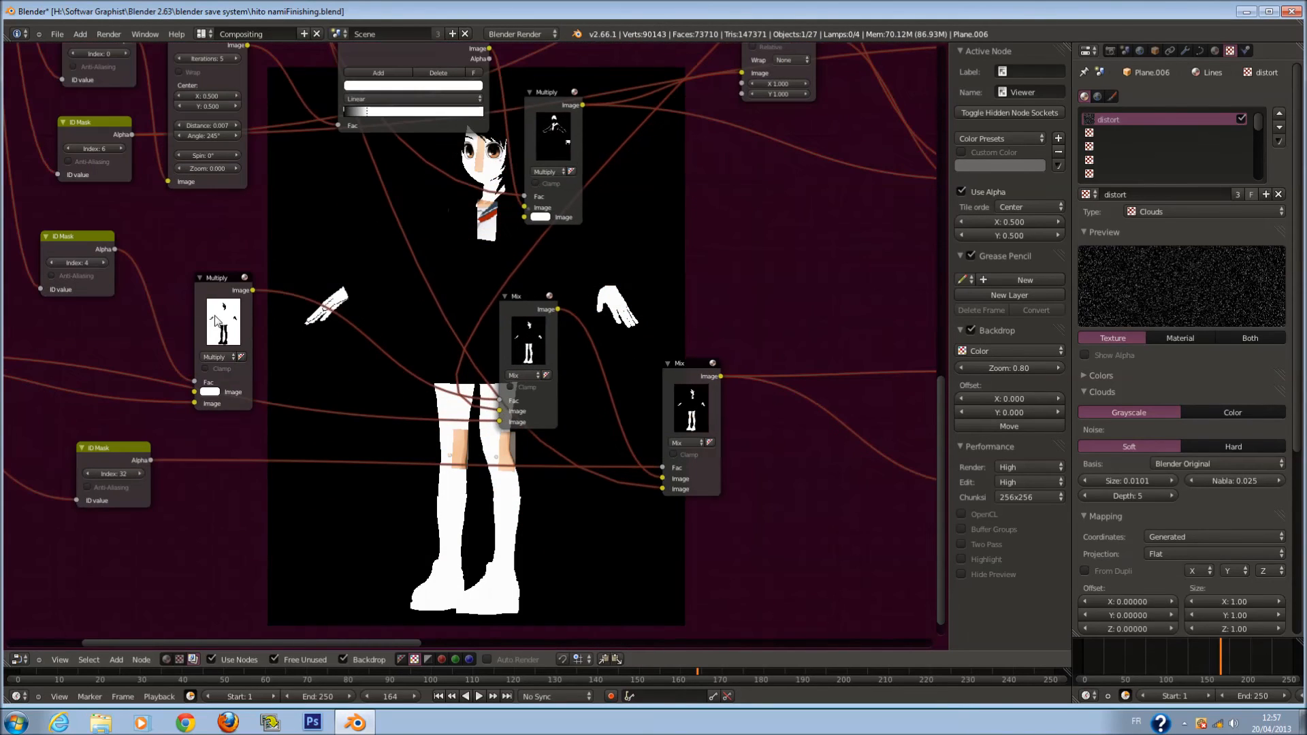
scroll(480, 366, down, 3)
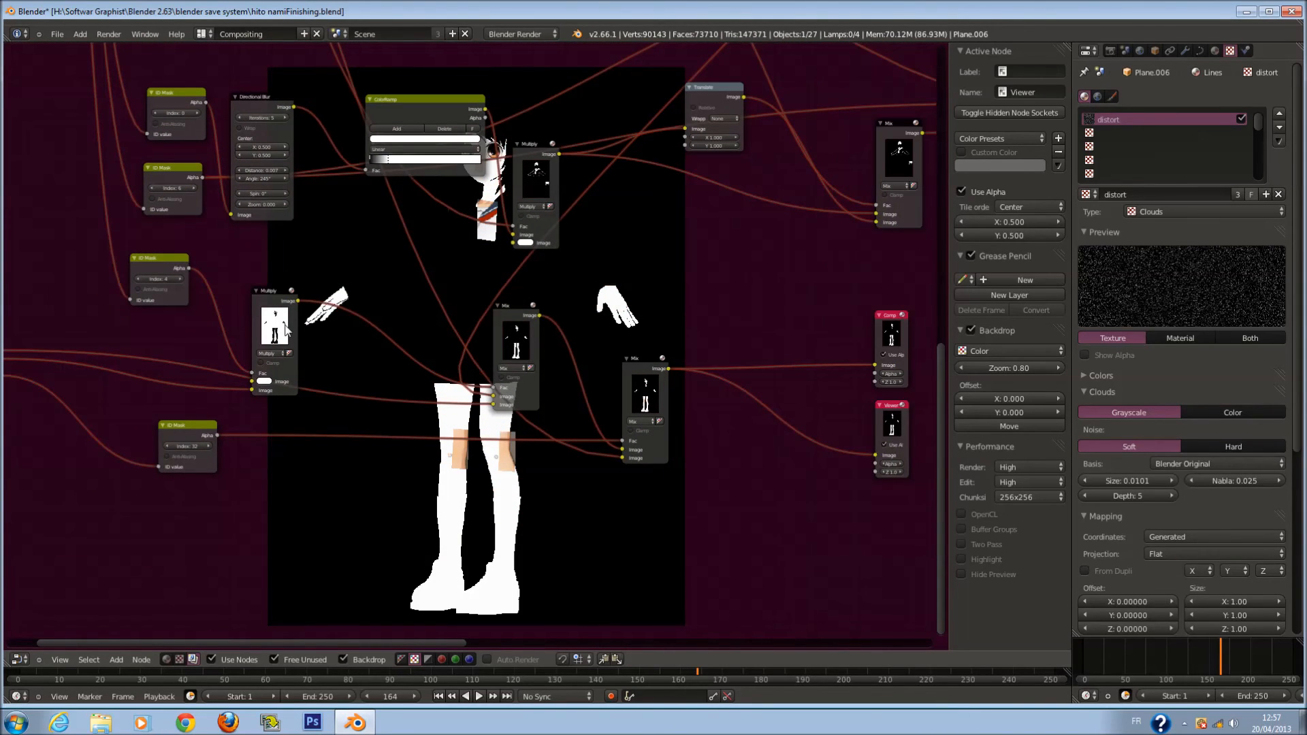
scroll(464, 349, down, 1)
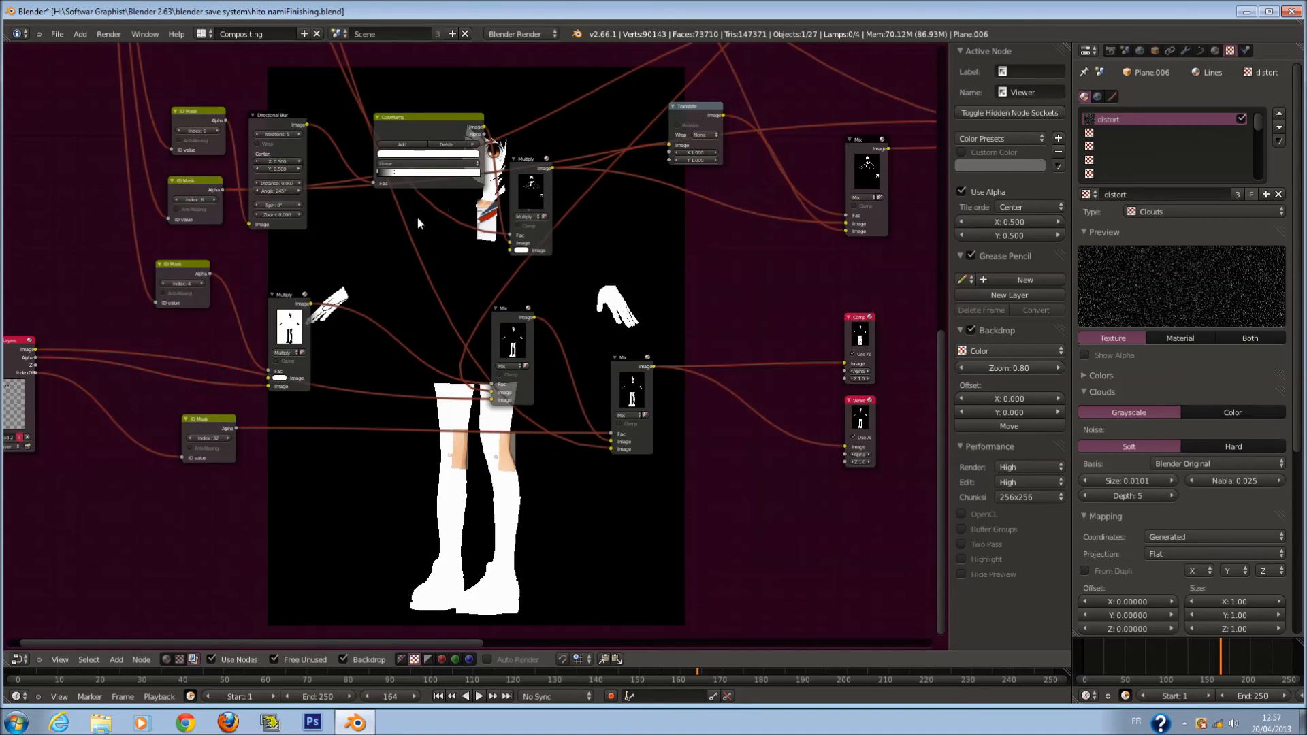
scroll(667, 351, up, 1)
middle_drag(654, 352, 632, 252)
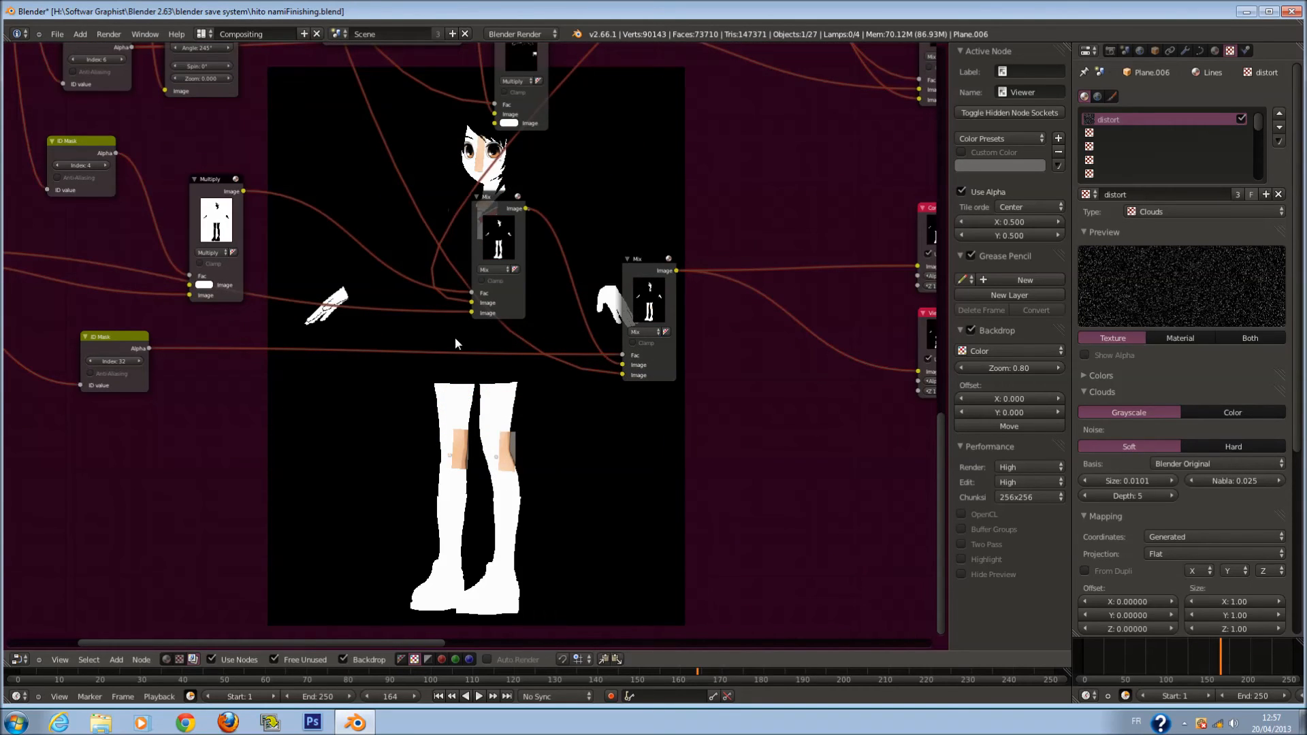
scroll(443, 317, down, 3)
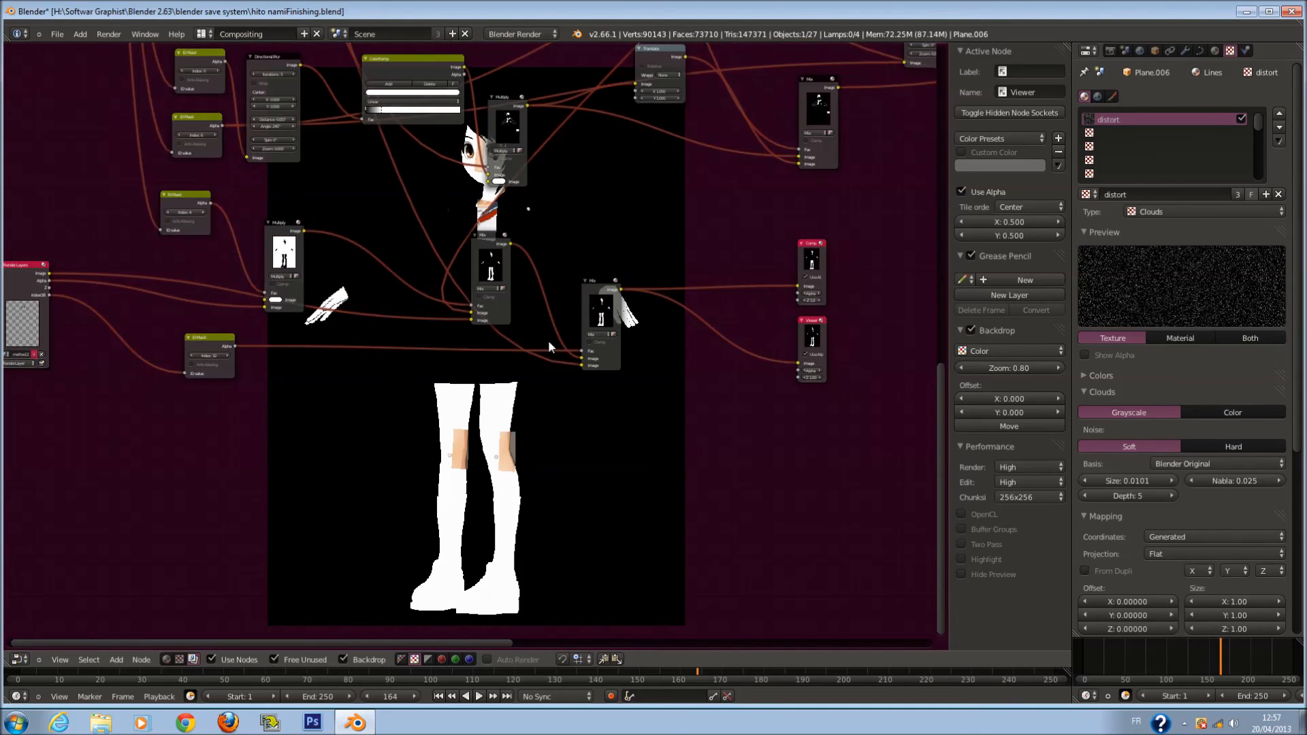
scroll(586, 385, up, 1)
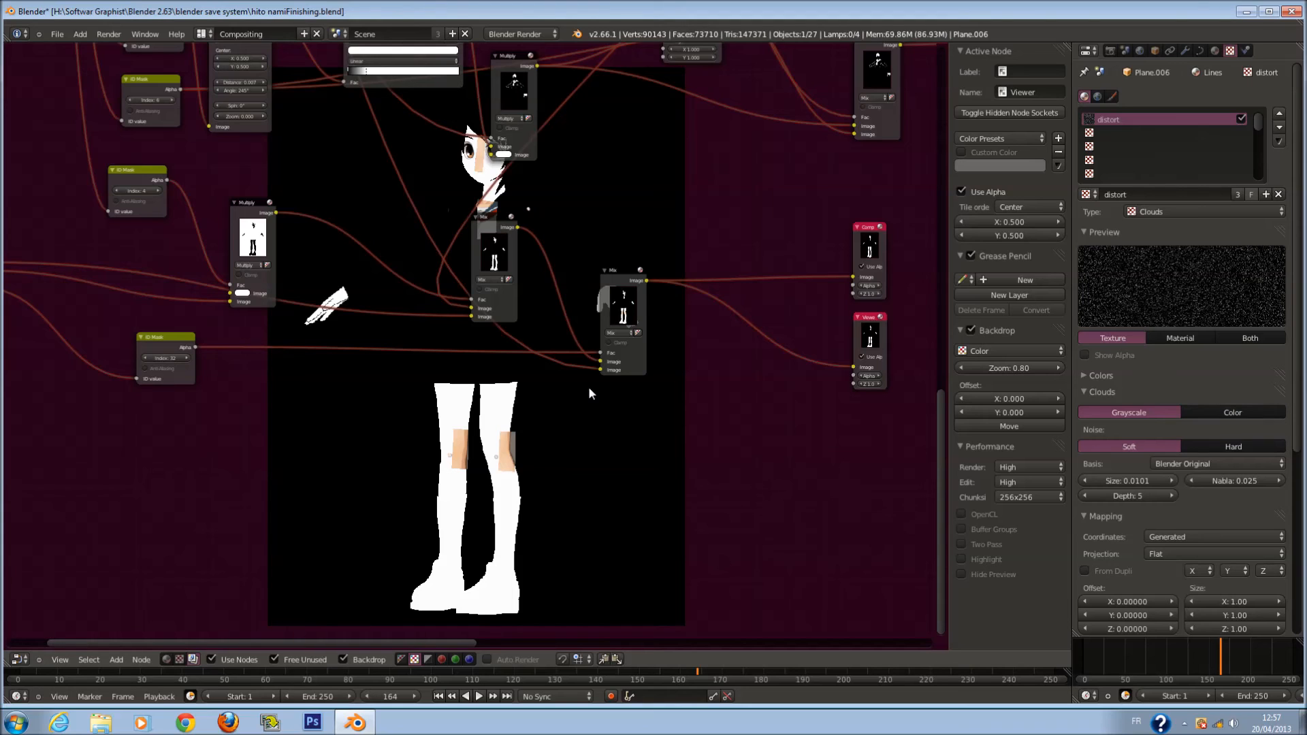
Move the last Multiply node of the upper chain back beside the Multiply node that feeds Bright/Contrast
middle_drag(590, 387, 773, 283)
drag(823, 277, 584, 422)
middle_drag(583, 427, 614, 377)
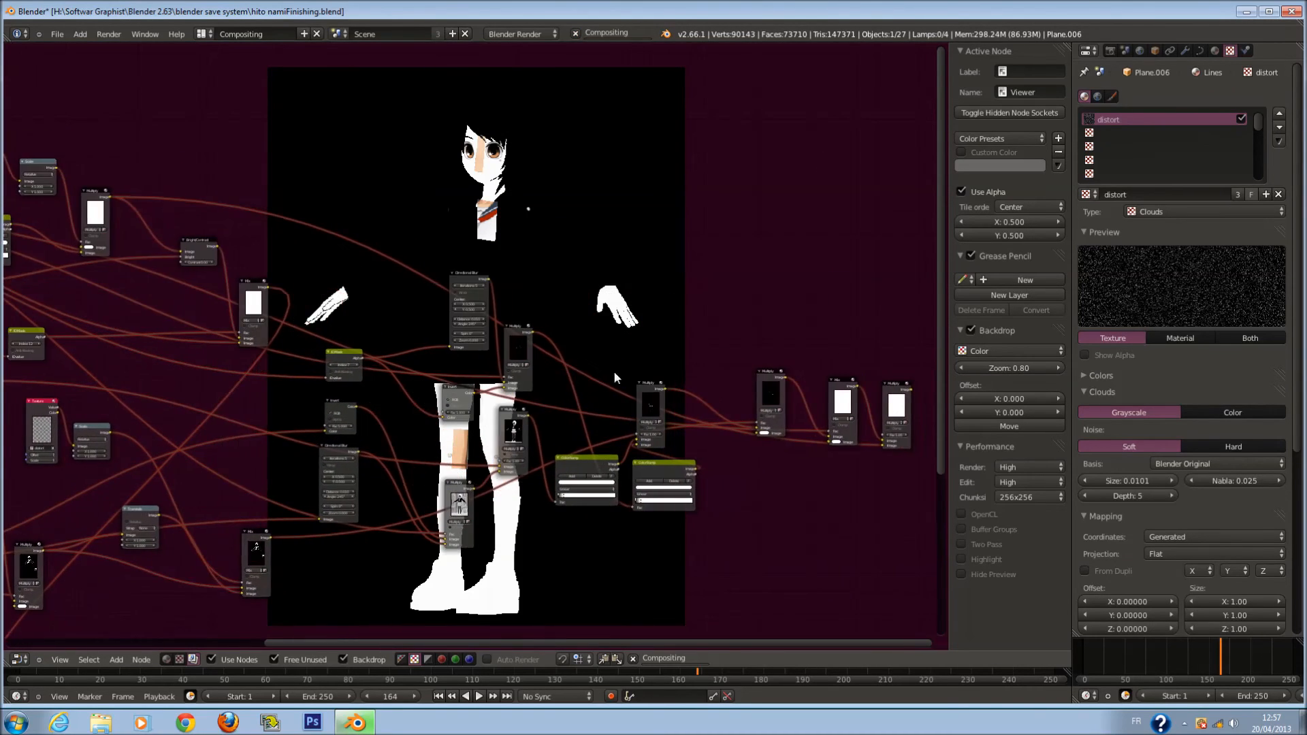
scroll(614, 377, down, 1)
mouse_move(877, 383)
mouse_down()
mouse_move(330, 228)
mouse_move(137, 206)
mouse_move(445, 264)
mouse_move(878, 385)
mouse_up()
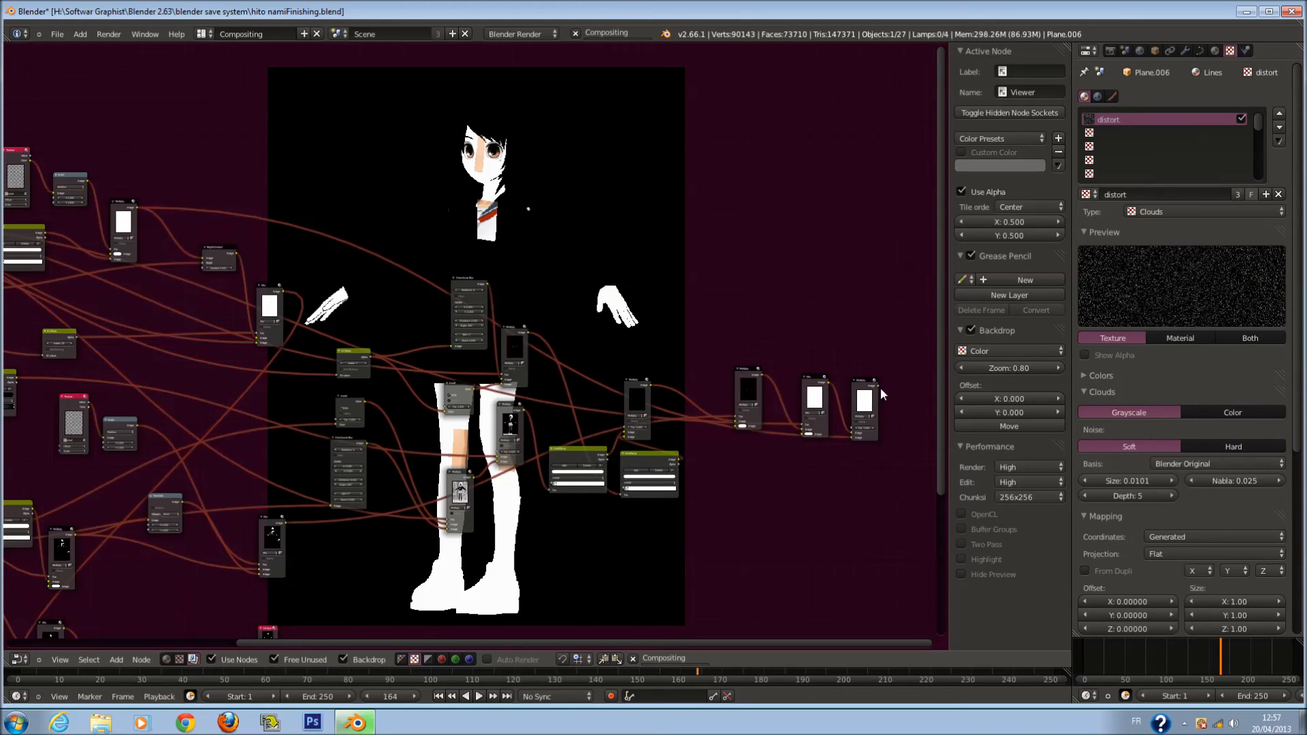
click(875, 382)
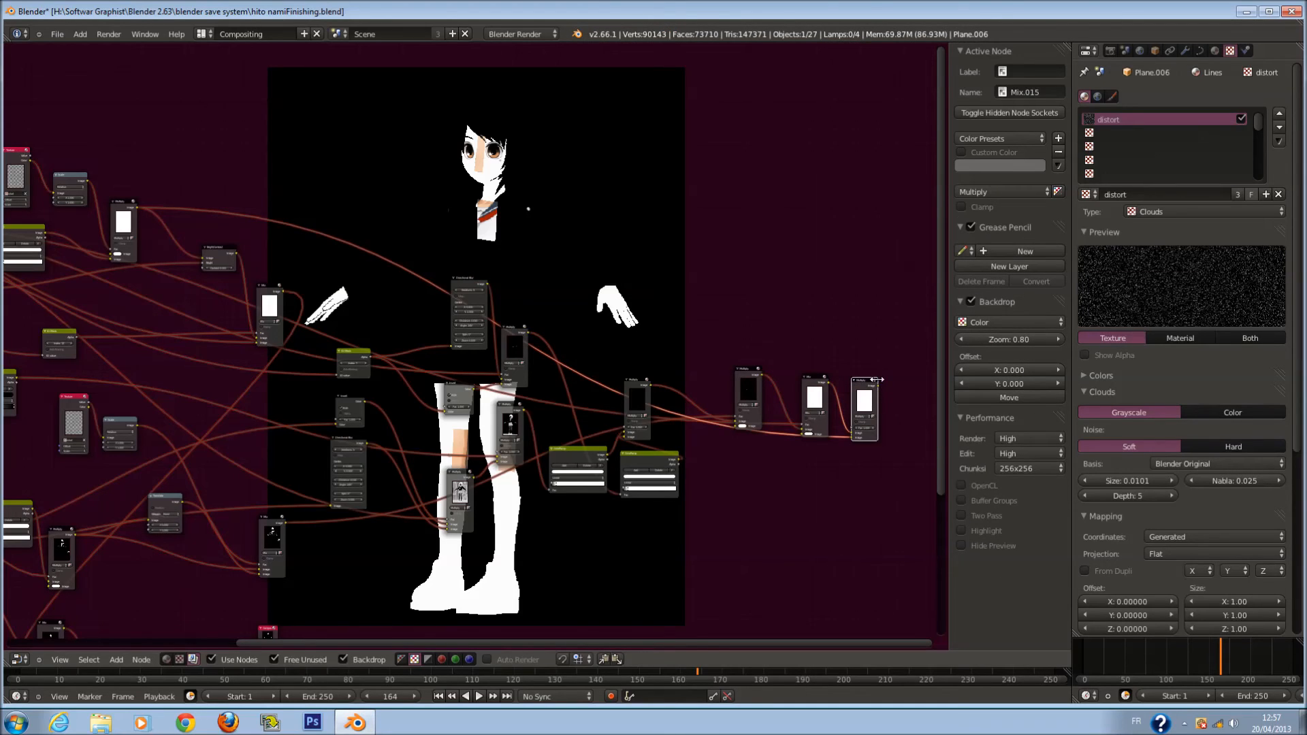
drag(849, 435, 293, 220)
scroll(293, 220, up, 2)
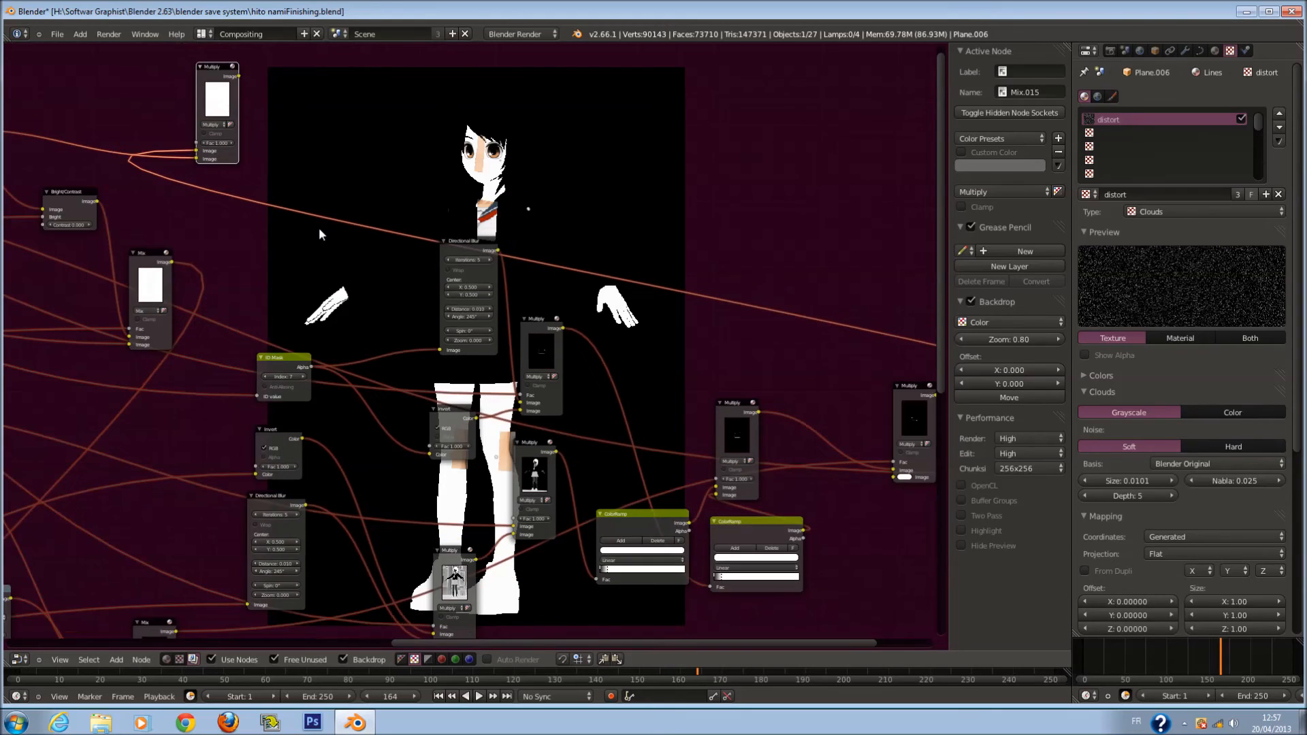
middle_drag(320, 228, 623, 514)
scroll(573, 451, up, 2)
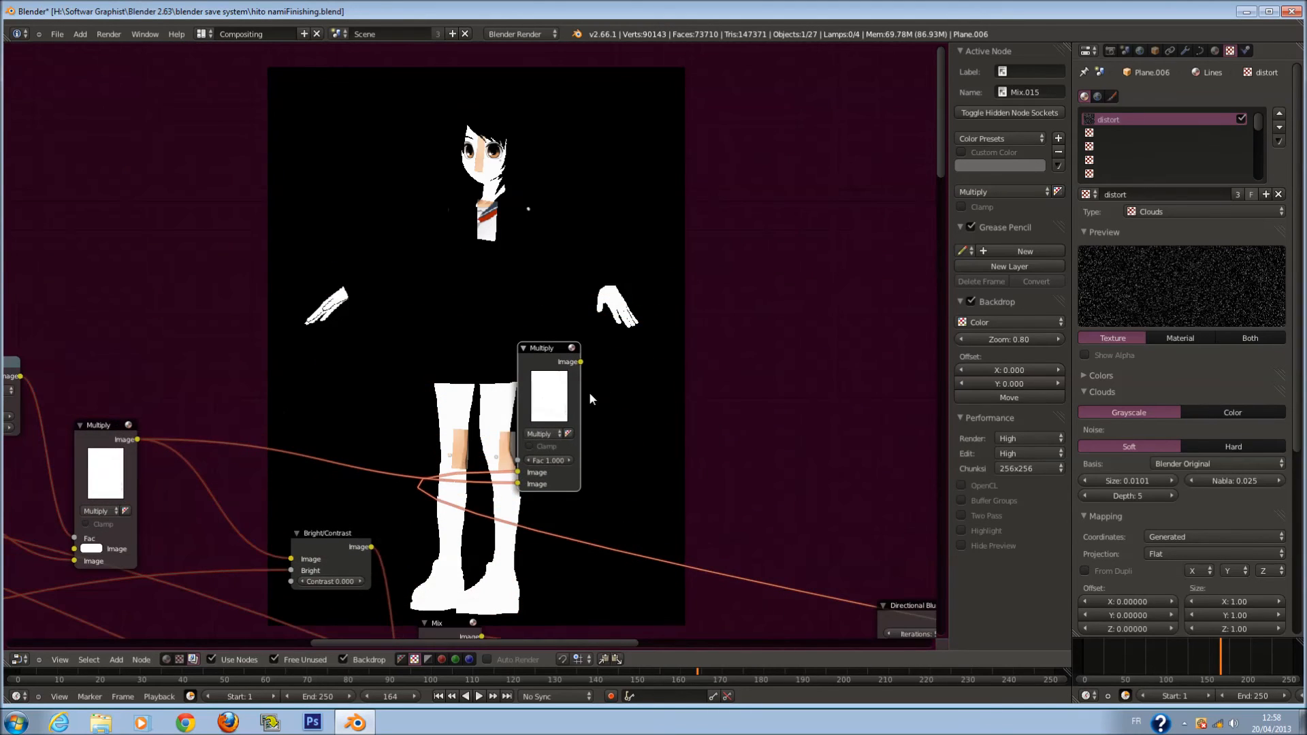
mouse_move(580, 362)
mouse_down()
mouse_move(138, 440)
mouse_move(580, 365)
mouse_up()
key(shift+a)
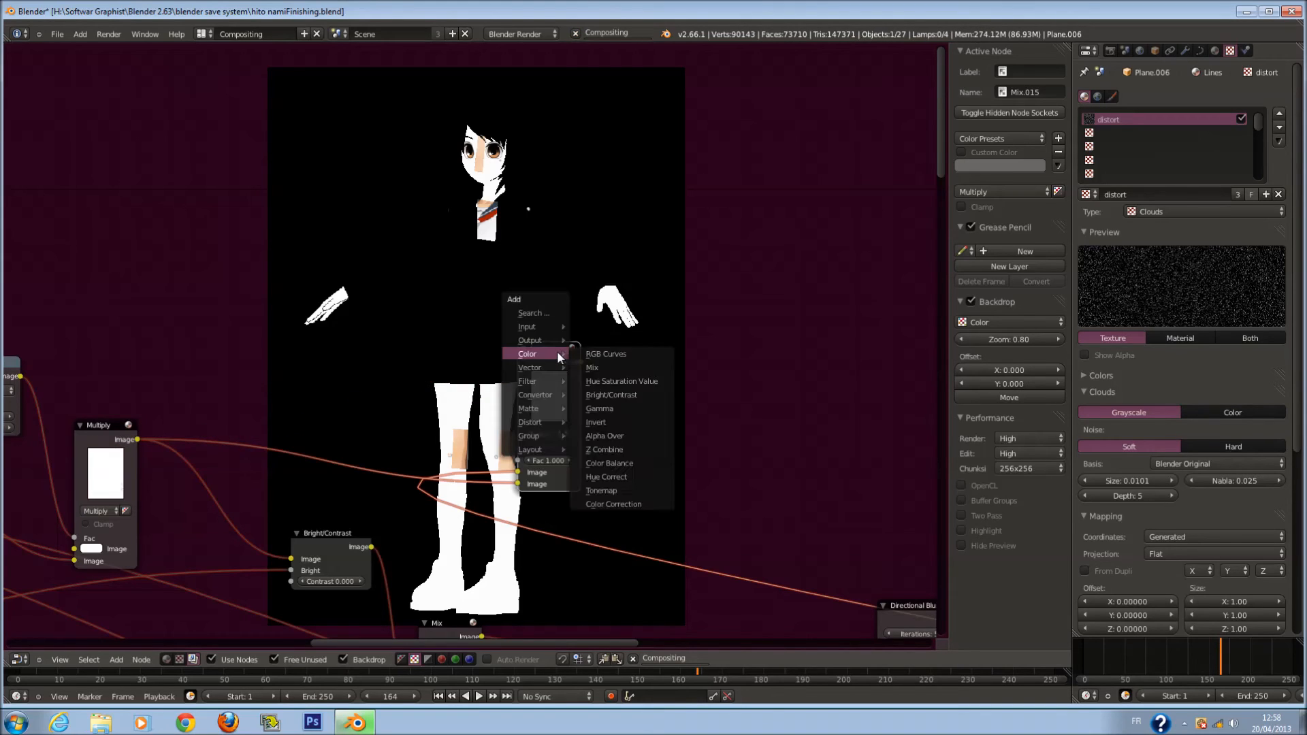
key(Escape)
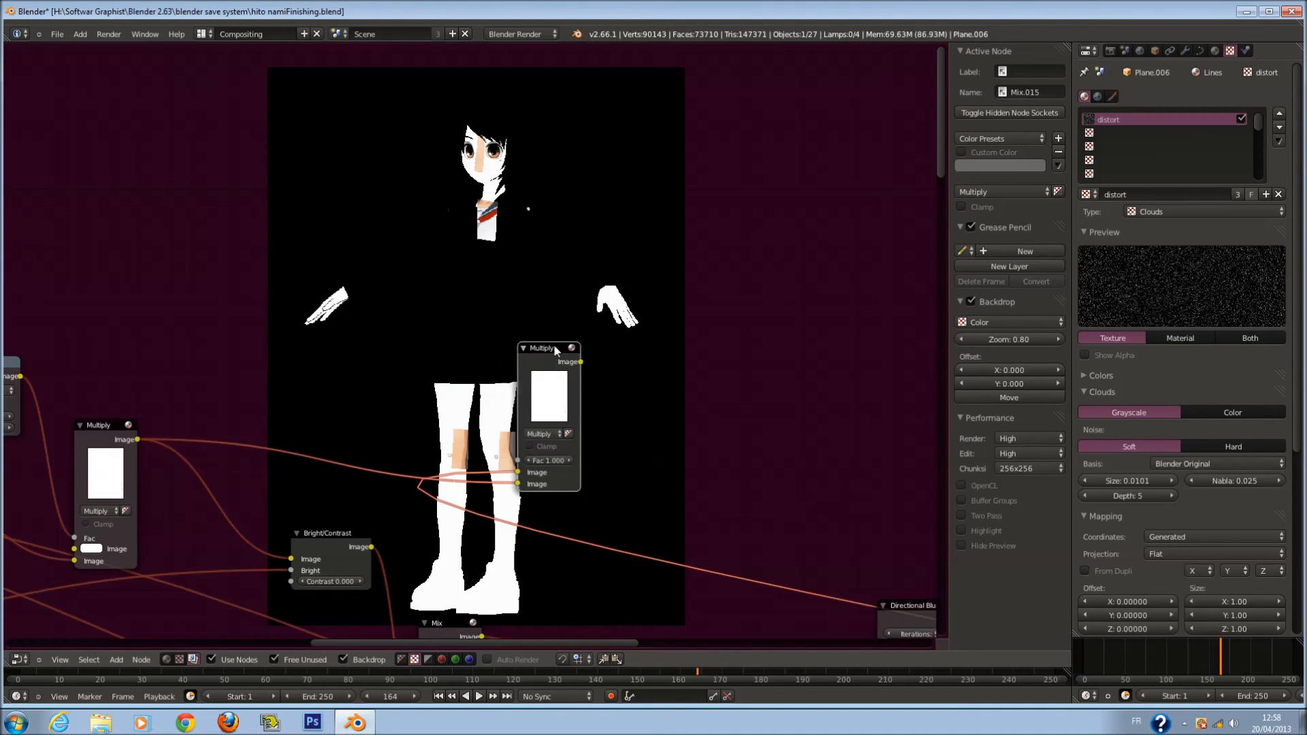
Put the moved Multiply node into a new node group and reposition it inside the group beside the upper Multiply node
key(ctrl+g)
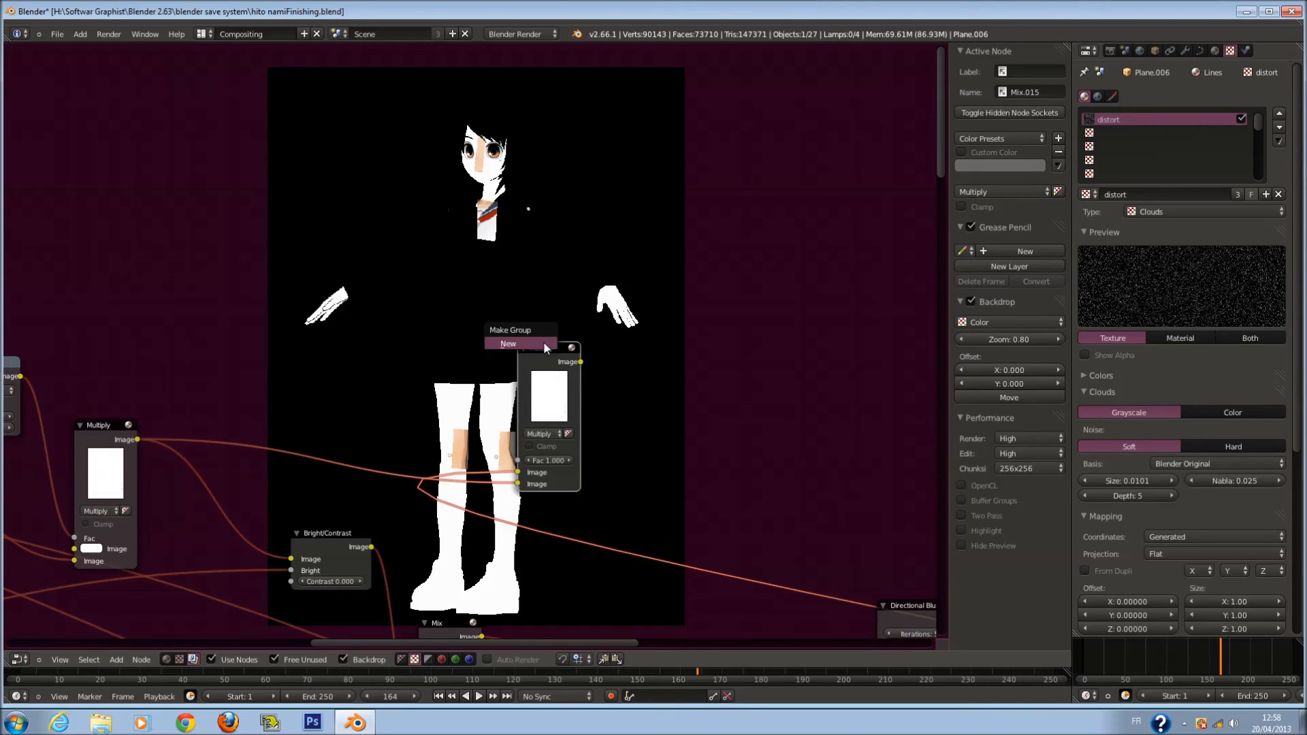
click(543, 341)
key(g)
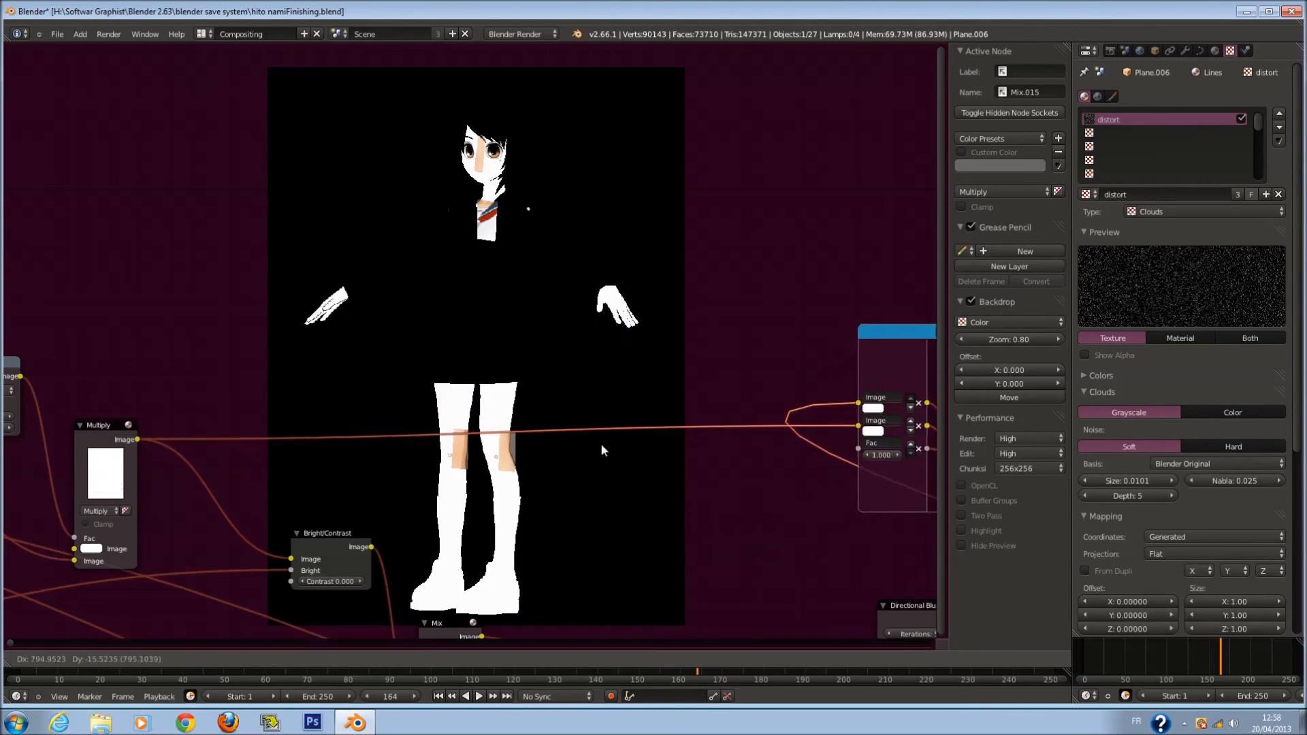
click(193, 453)
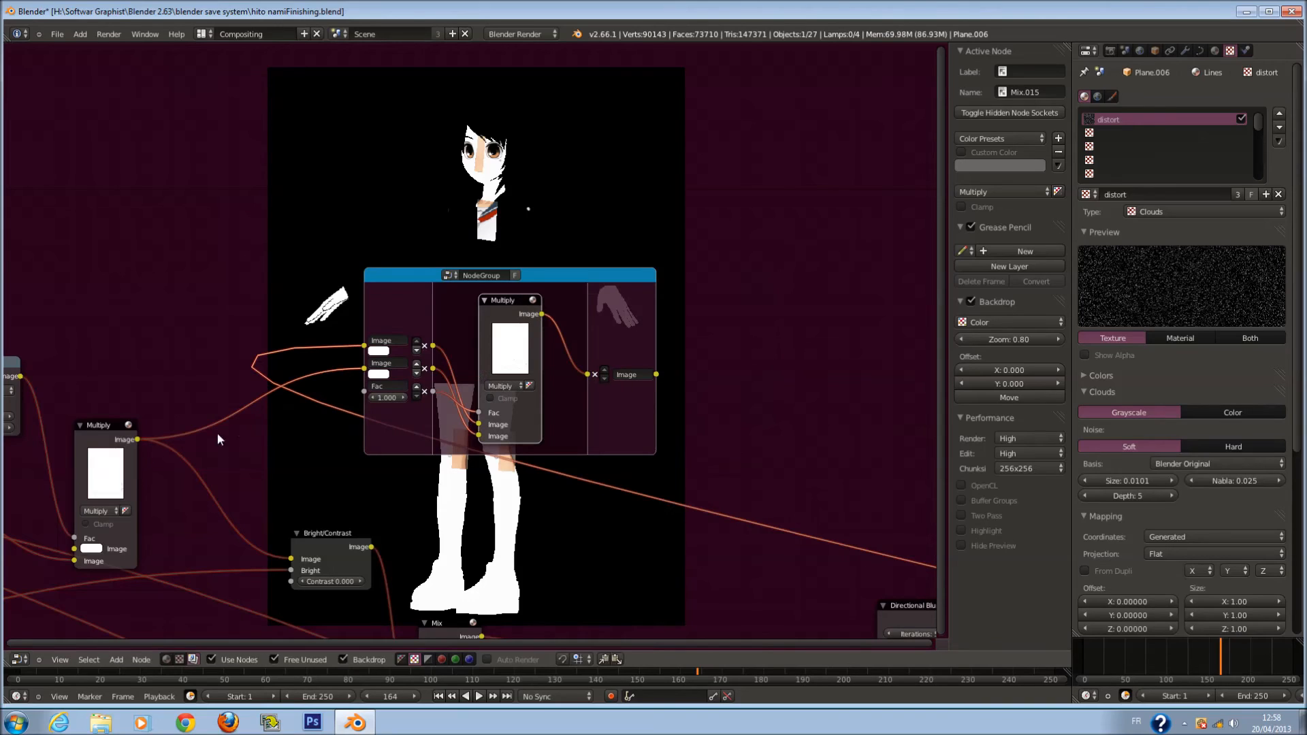
key(g)
click(354, 377)
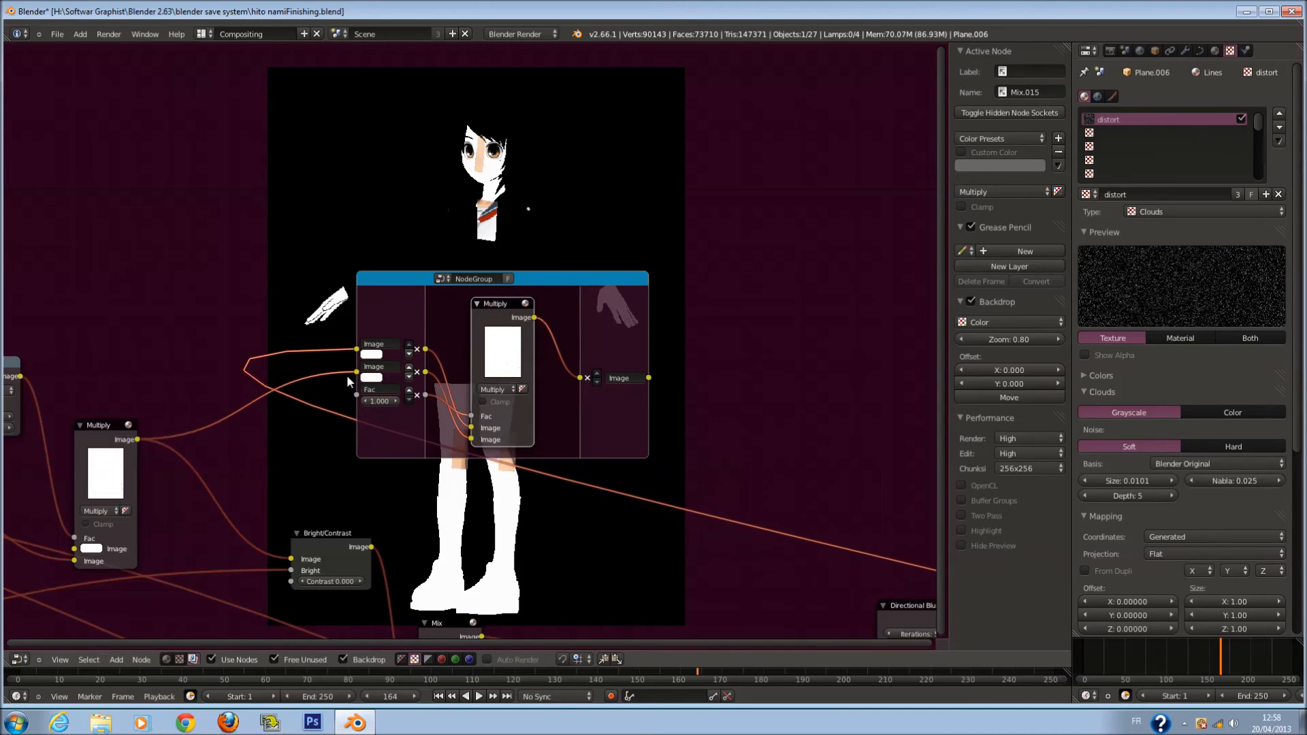
key(g)
click(345, 370)
key(g)
click(341, 371)
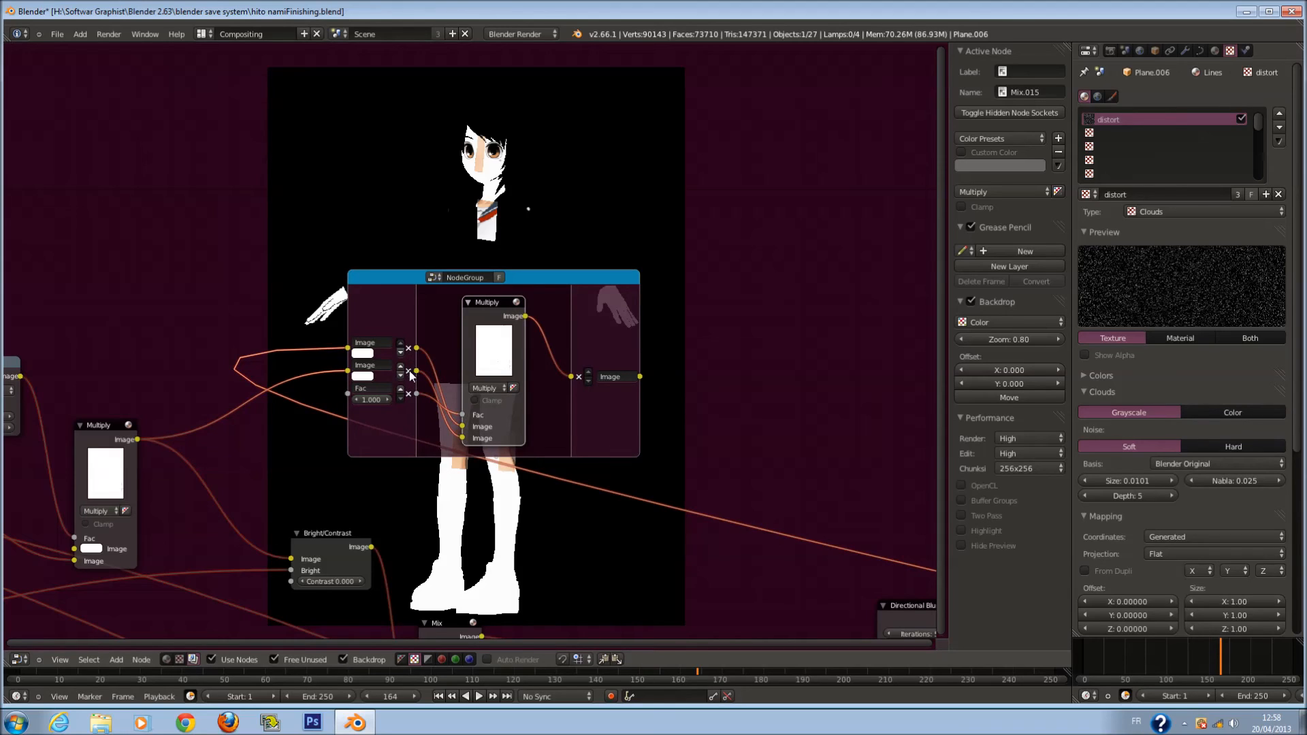
Remove the second Image input from the node group's interface and reposition the Multiply node inside it
click(409, 371)
key(g)
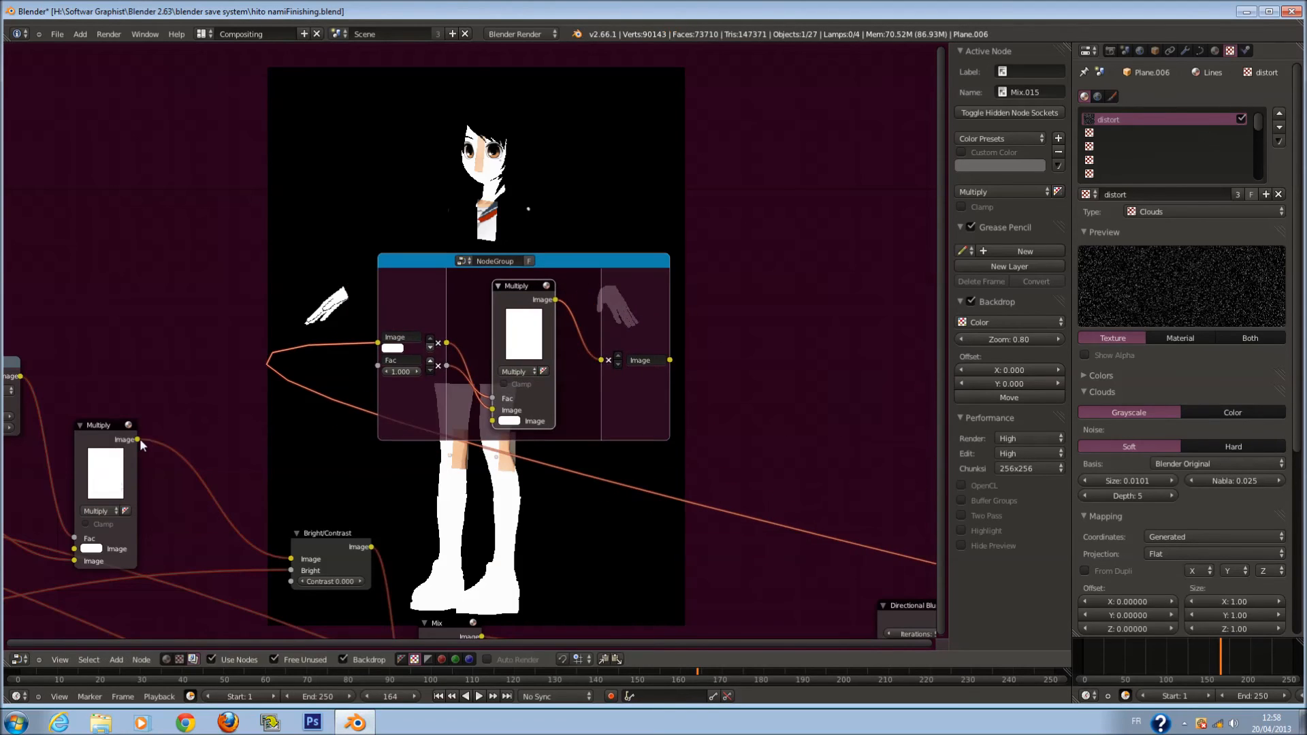
click(129, 437)
Close the node group and connect its Image output to the first Image input of the Multiply node that feeds Bright/Contrast
key(Tab)
drag(137, 439, 74, 548)
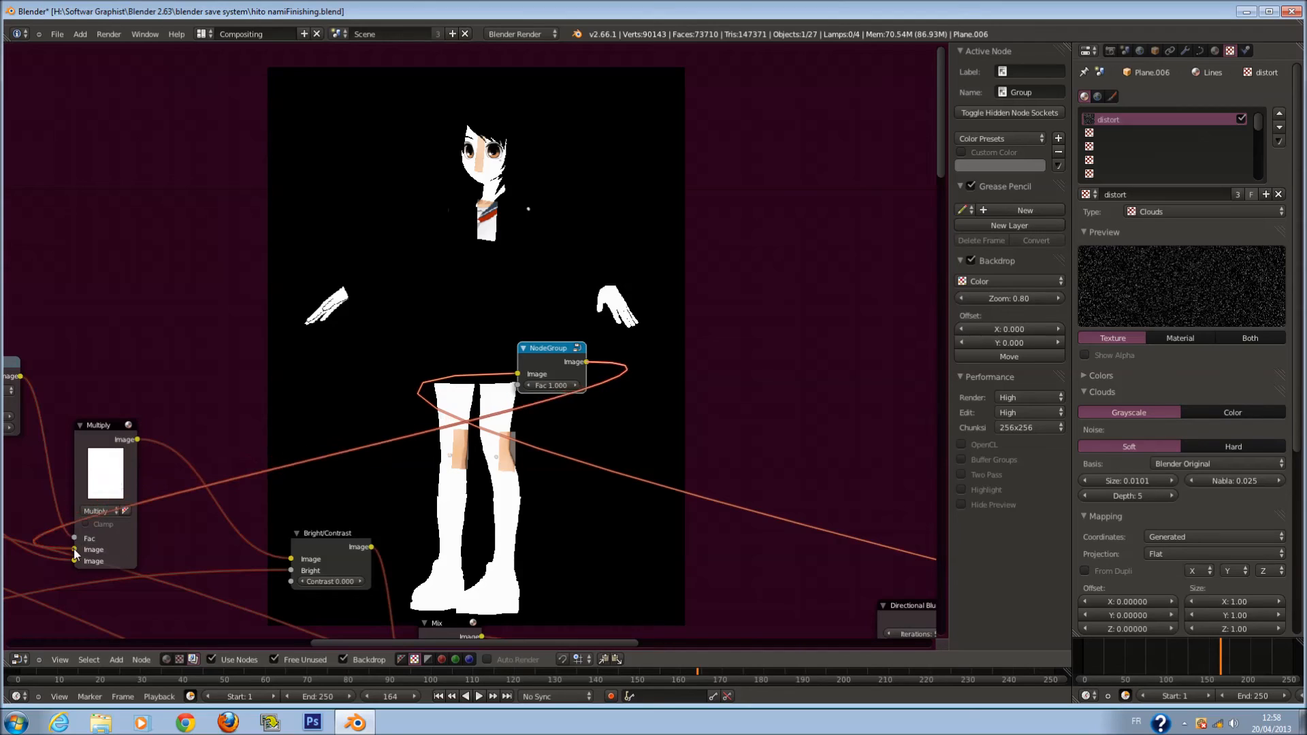
key(Tab)
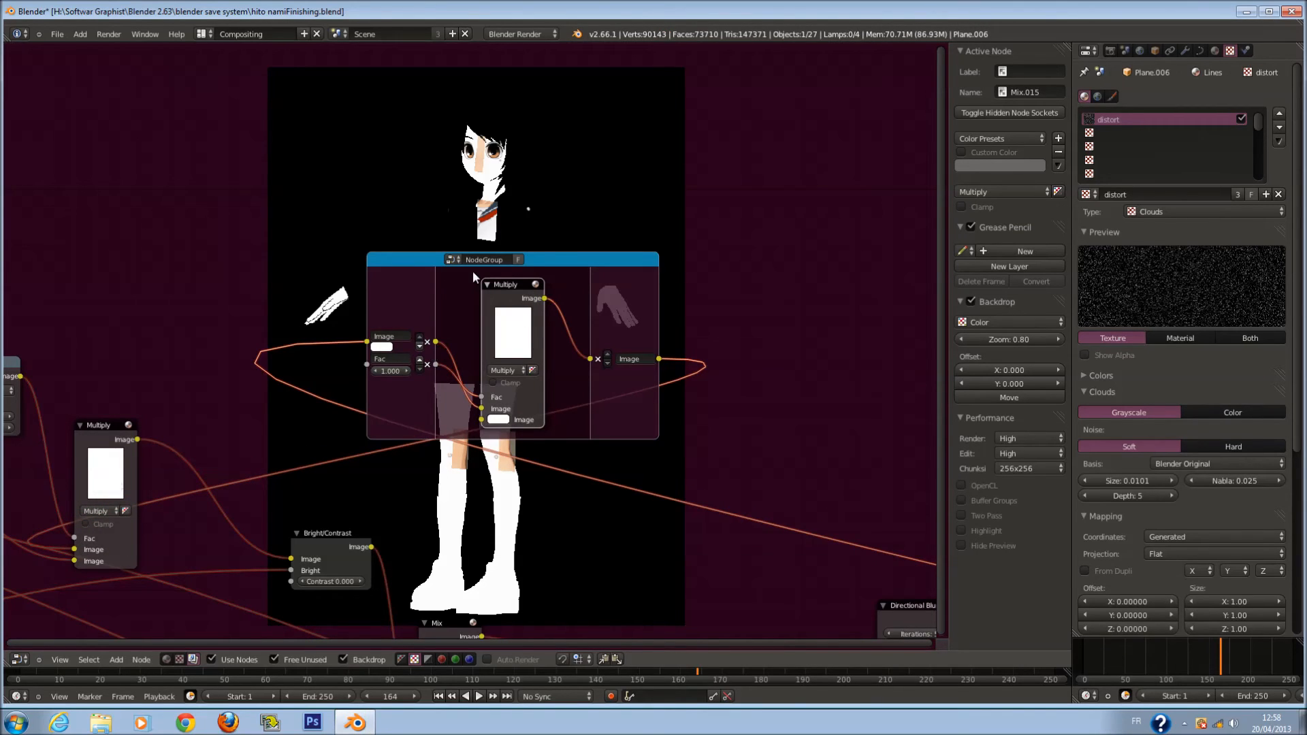
scroll(504, 285, down, 3)
key(Tab)
Move the collapsed NodeGroup node to the end of the upper chain, directly after the final Mix node
key(g)
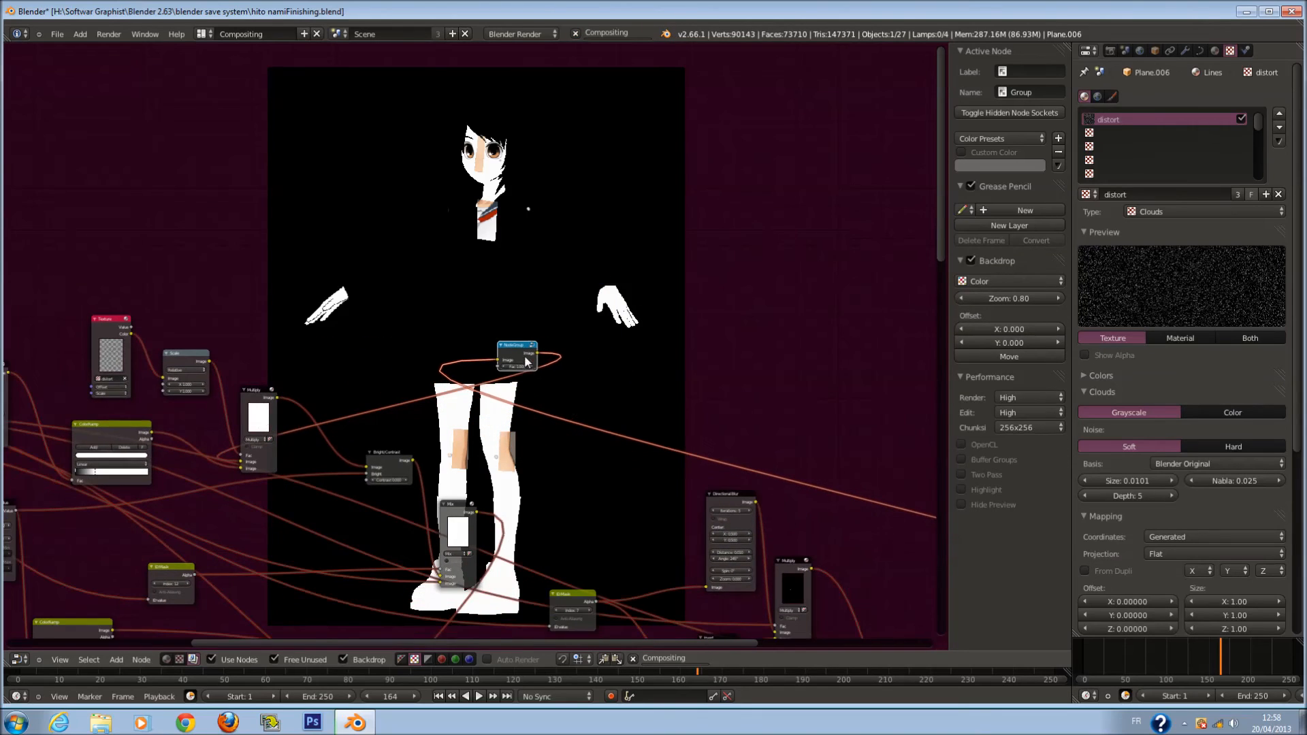
click(766, 456)
middle_drag(766, 456, 168, 116)
scroll(178, 108, down, 1)
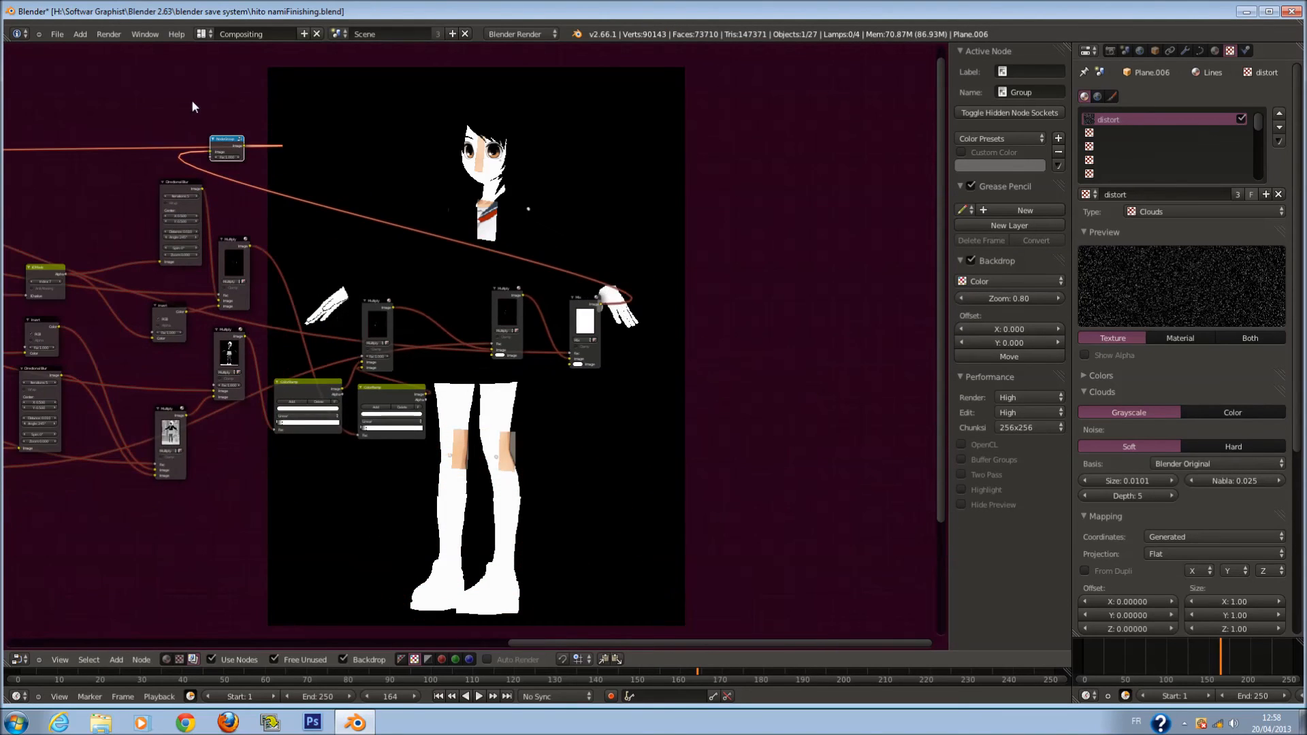
key(g)
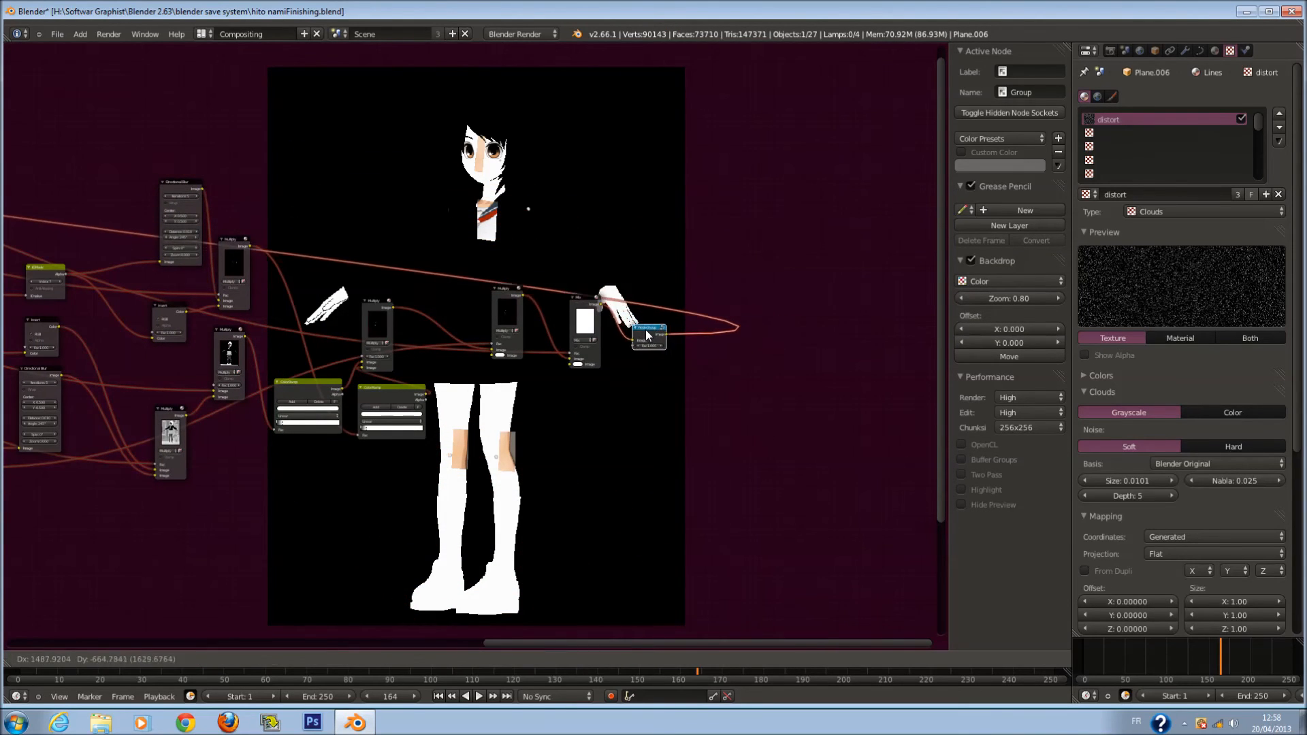
click(625, 318)
scroll(643, 325, up, 2)
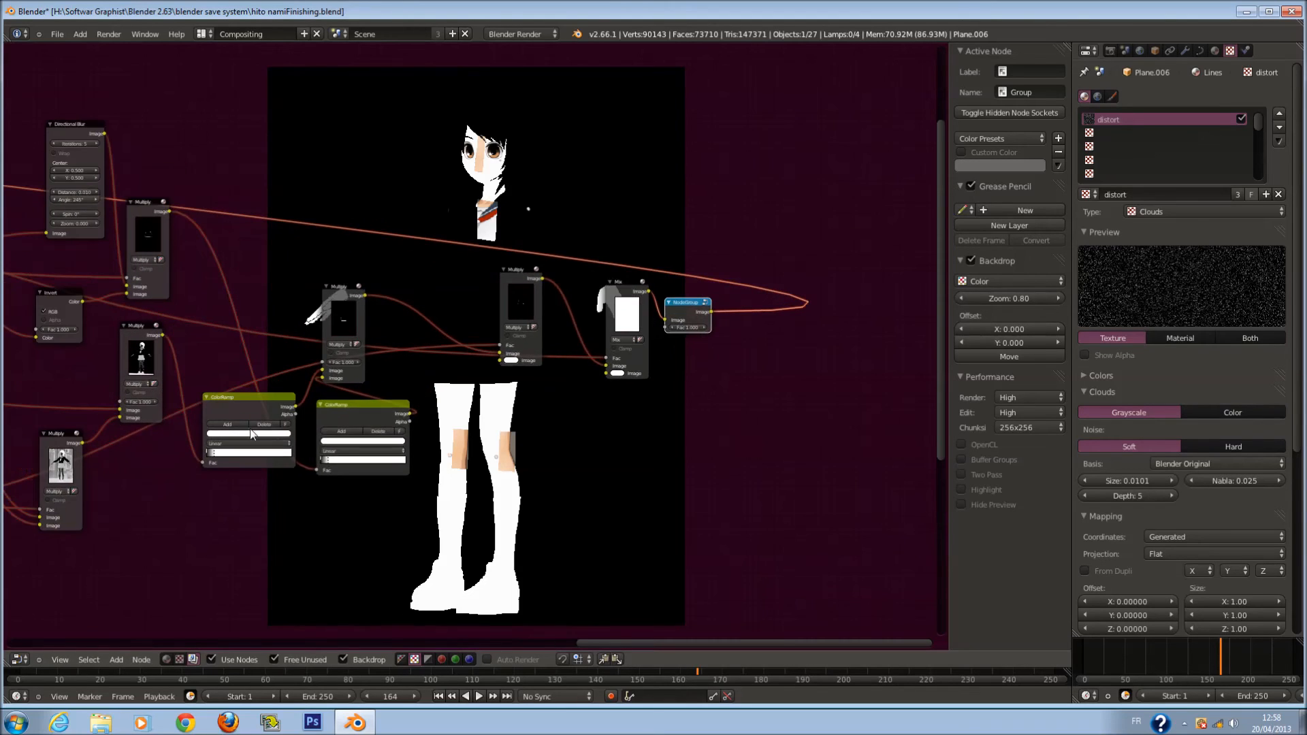
scroll(642, 336, up, 1)
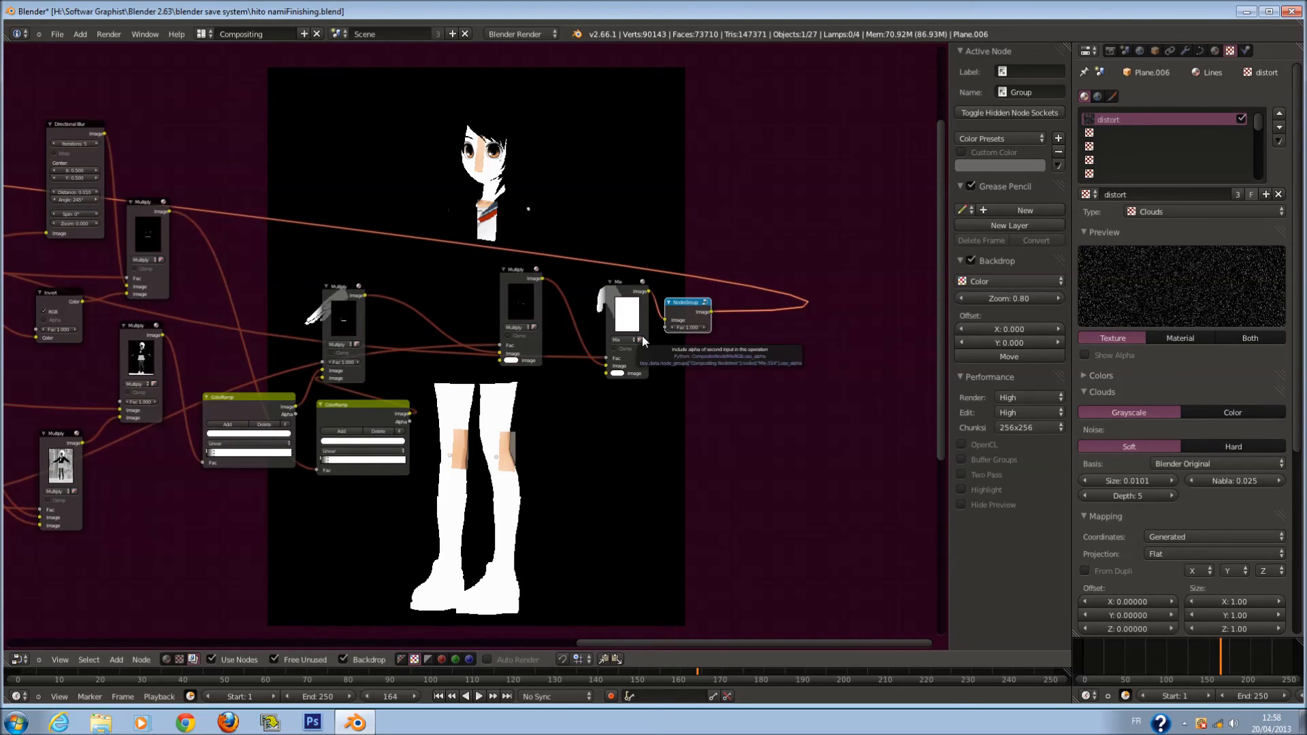
Examine the node tree from the collapsed node group back to the ID Mask, Multiply and Mix nodes of the lower chain
scroll(600, 397, up, 1)
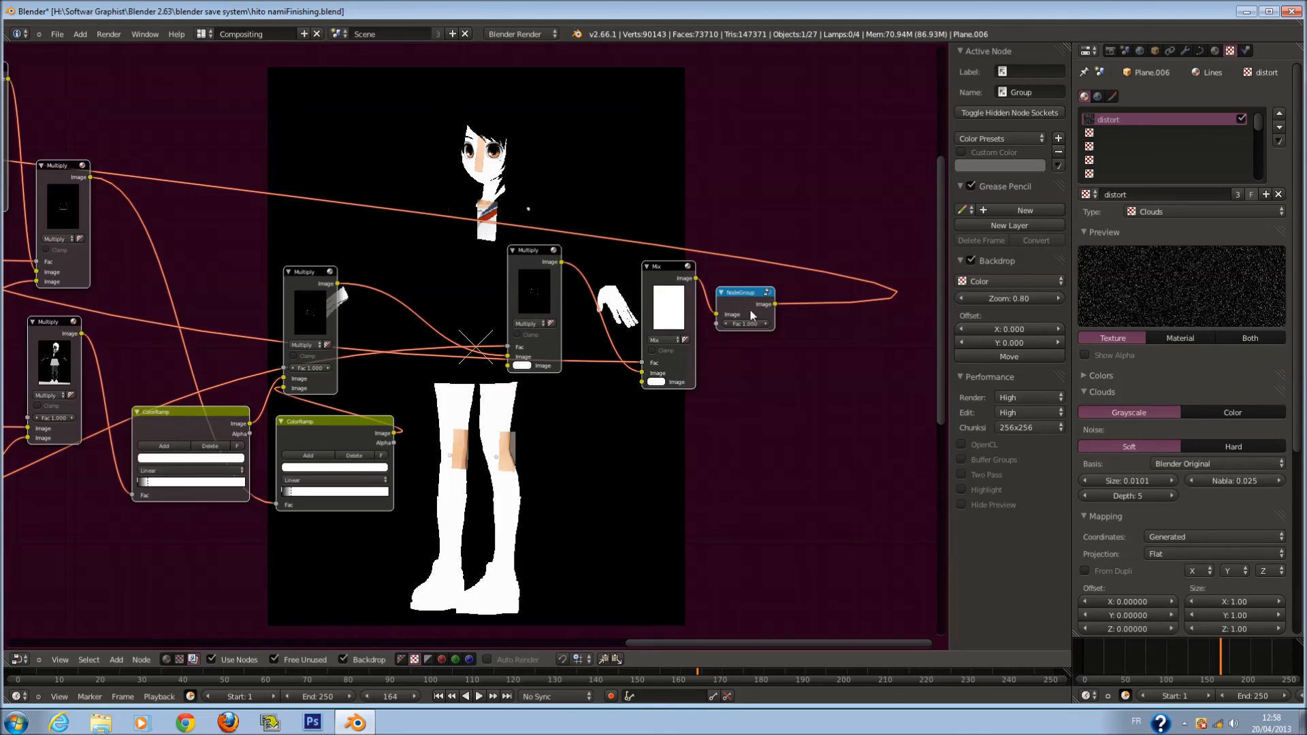
middle_drag(496, 351, 856, 305)
scroll(367, 309, down, 4)
scroll(351, 305, up, 1)
middle_drag(351, 305, 436, 311)
scroll(858, 296, down, 2)
scroll(855, 306, down, 1)
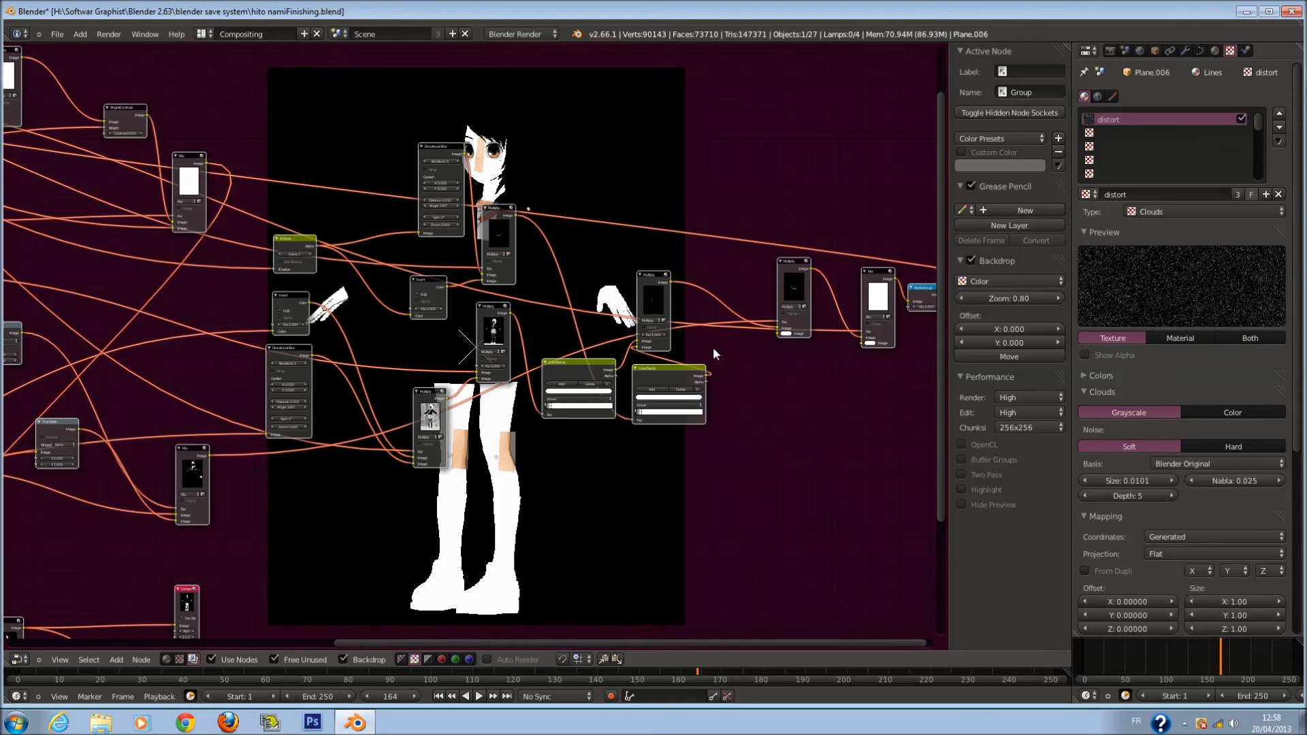
middle_drag(506, 383, 847, 218)
scroll(587, 426, up, 4)
scroll(549, 546, down, 5)
scroll(574, 539, up, 4)
key(a)
middle_drag(366, 494, 681, 458)
scroll(680, 459, up, 2)
scroll(680, 462, up, 1)
key(a)
middle_drag(537, 466, 635, 438)
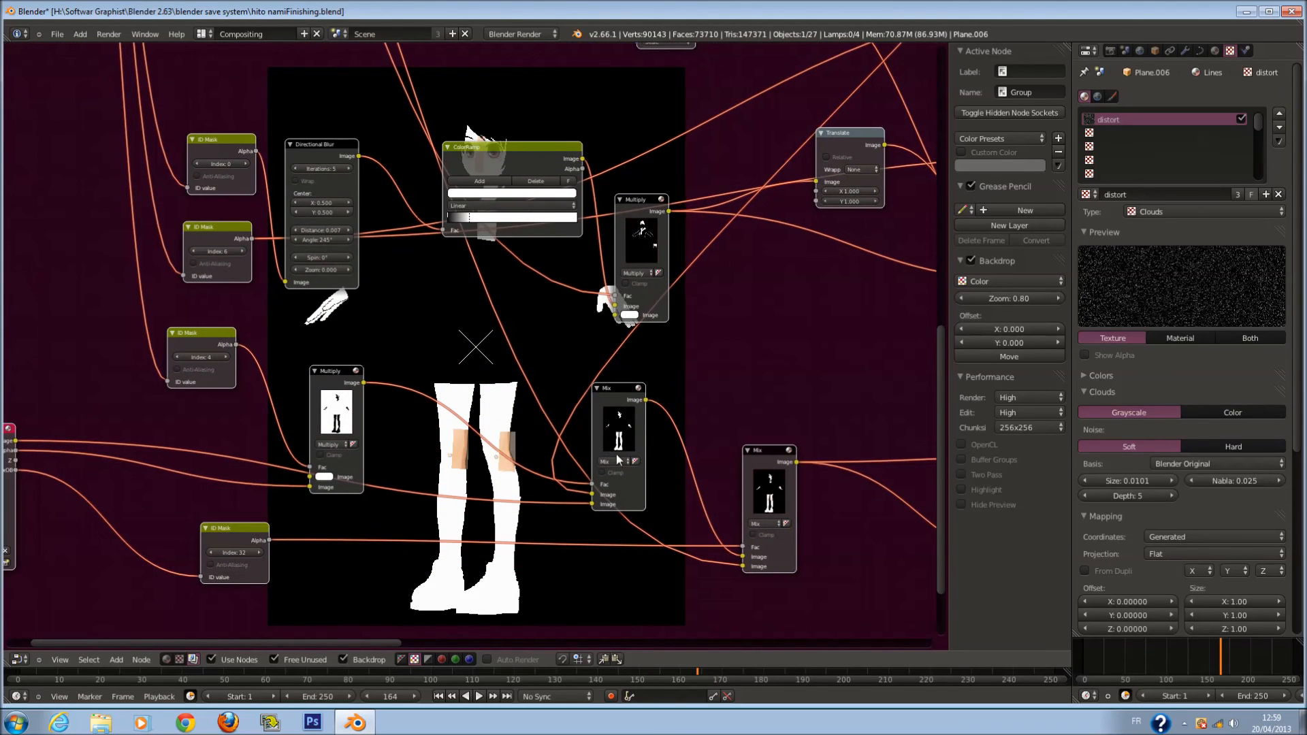
scroll(382, 450, up, 1)
middle_drag(224, 429, 277, 407)
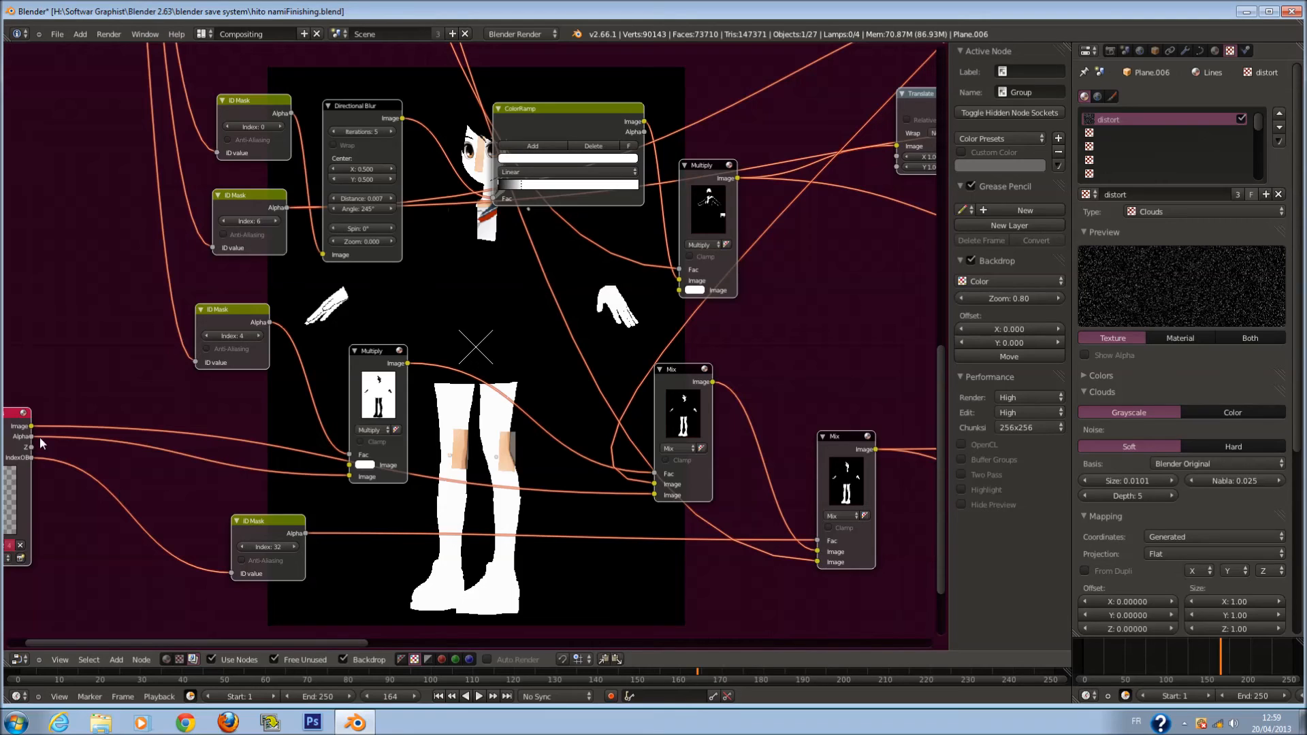
Move the Multiply node fed by the index 4 ID Mask toward the Mix node and reroute the mask's link to its first Image input
drag(394, 378, 480, 348)
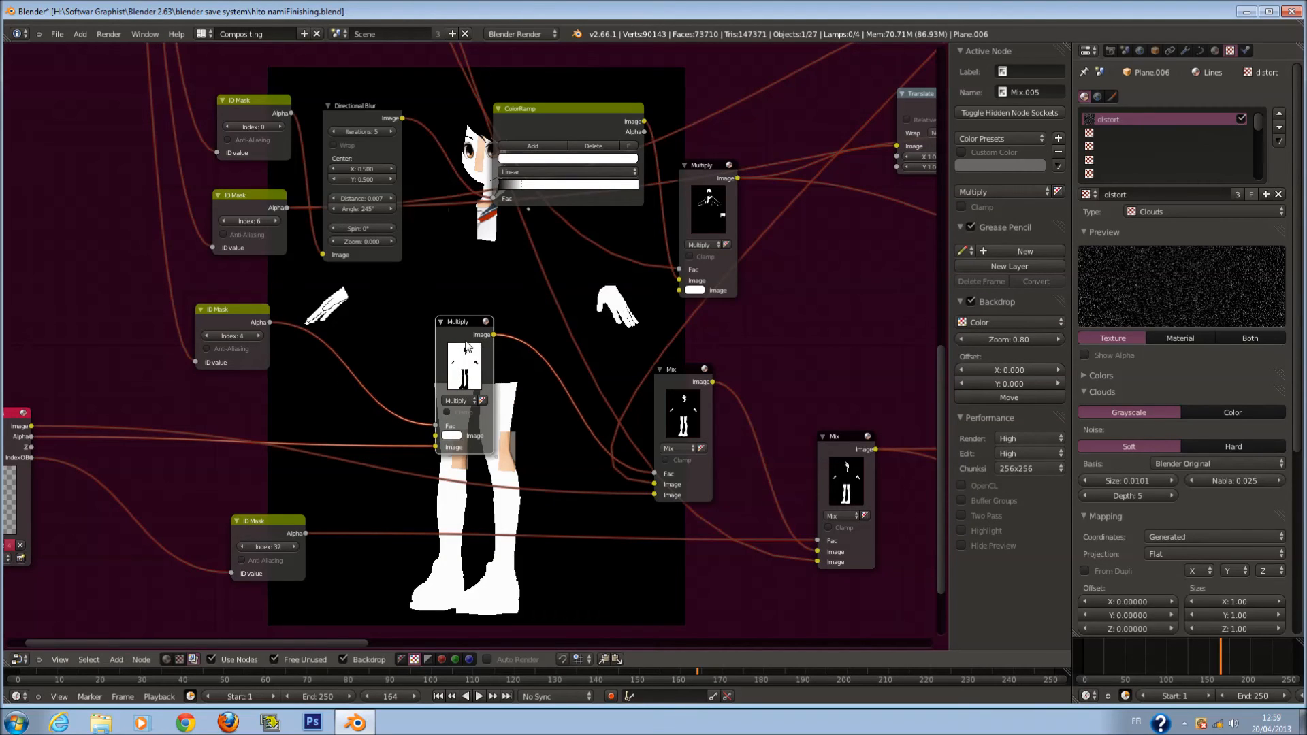
scroll(477, 349, down, 2)
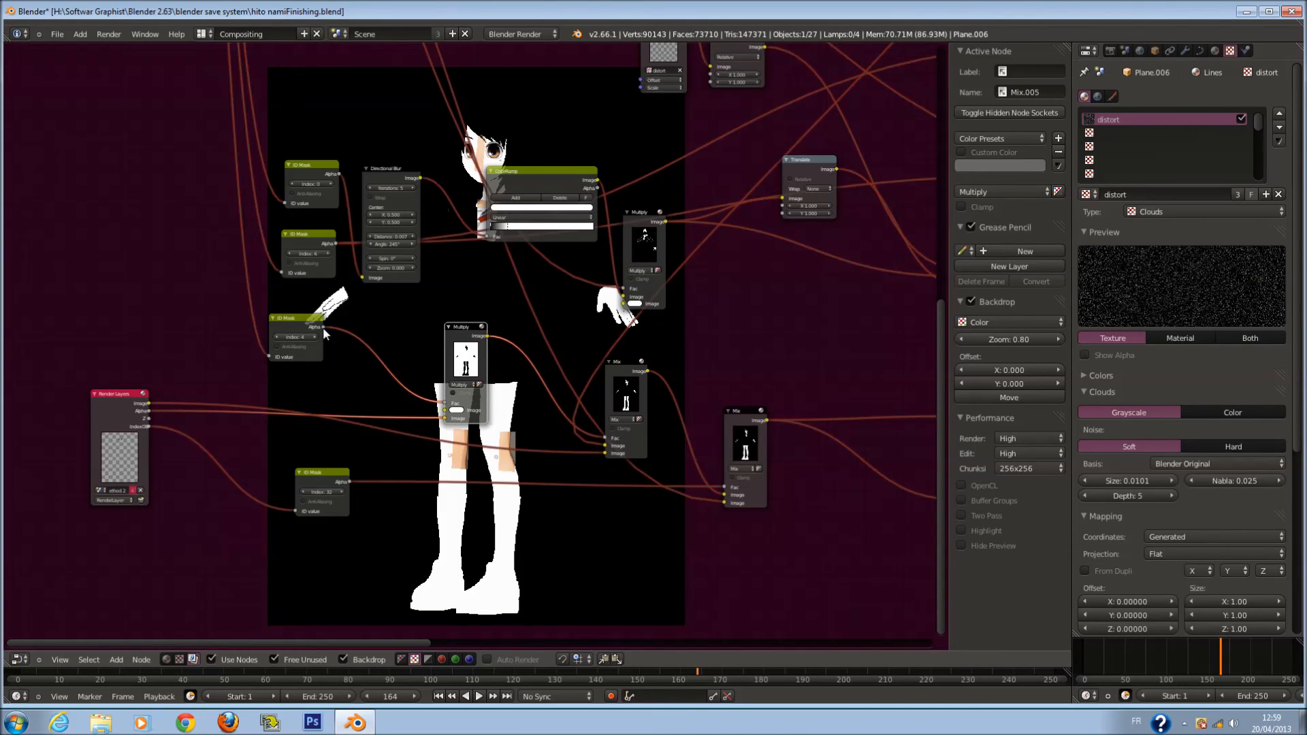
scroll(370, 345, up, 1)
drag(438, 419, 439, 429)
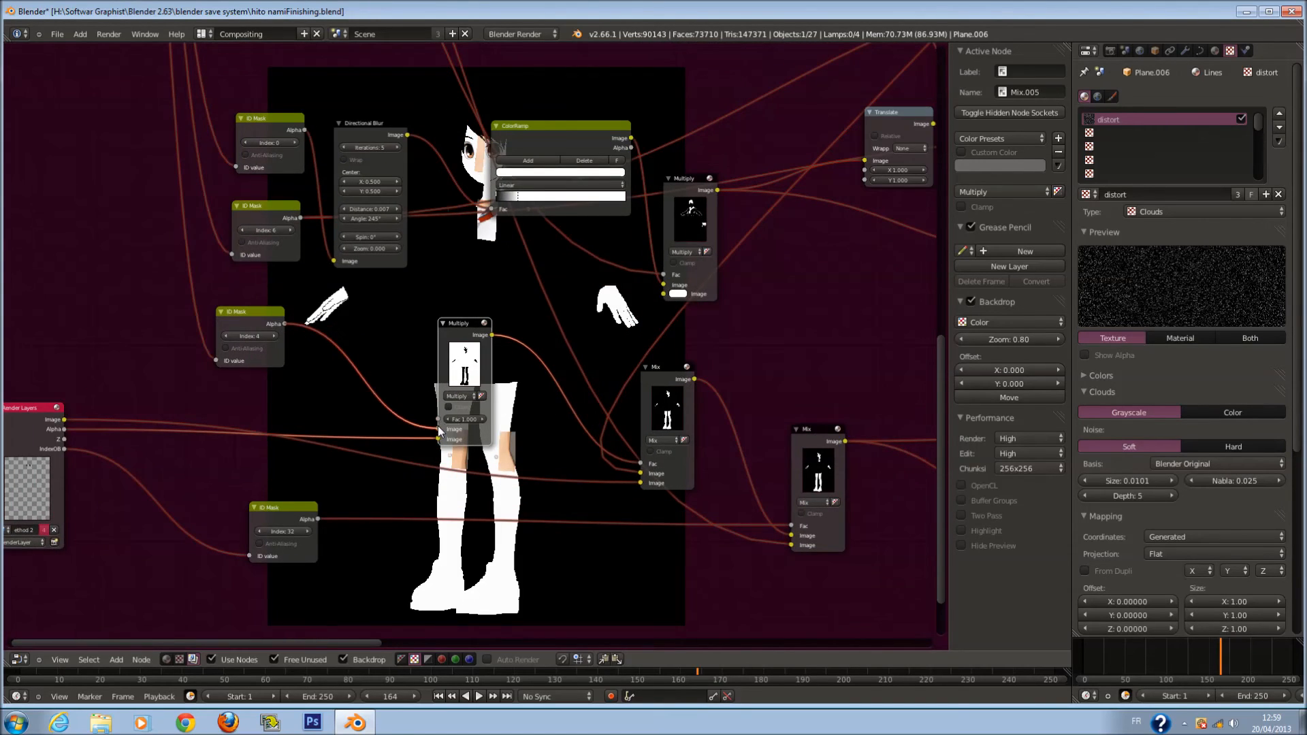
Move the Viewer and Composite output nodes of the lower chain closer to the final Mix node
scroll(717, 453, down, 5)
drag(895, 451, 815, 449)
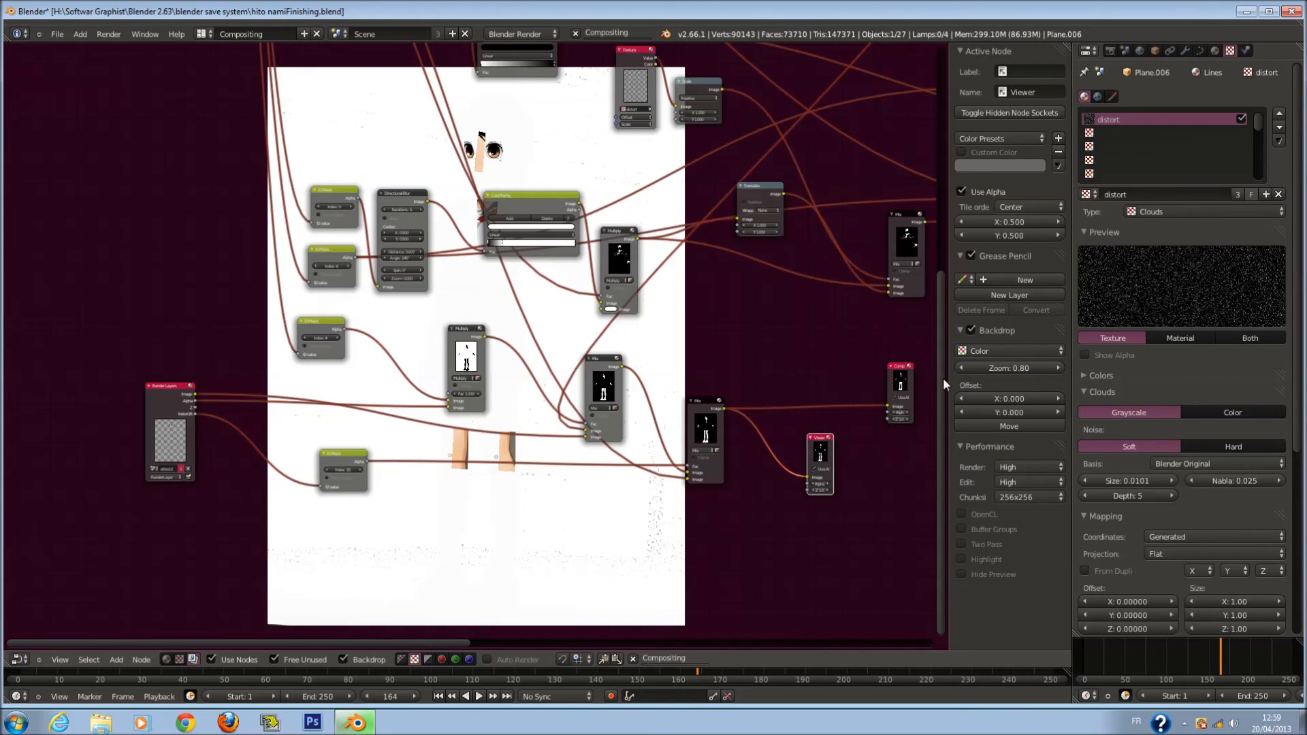
drag(906, 372, 814, 376)
Return the index 4 ID Mask's Alpha link to the Fac input of the Multiply node
scroll(599, 454, up, 5)
scroll(600, 454, up, 1)
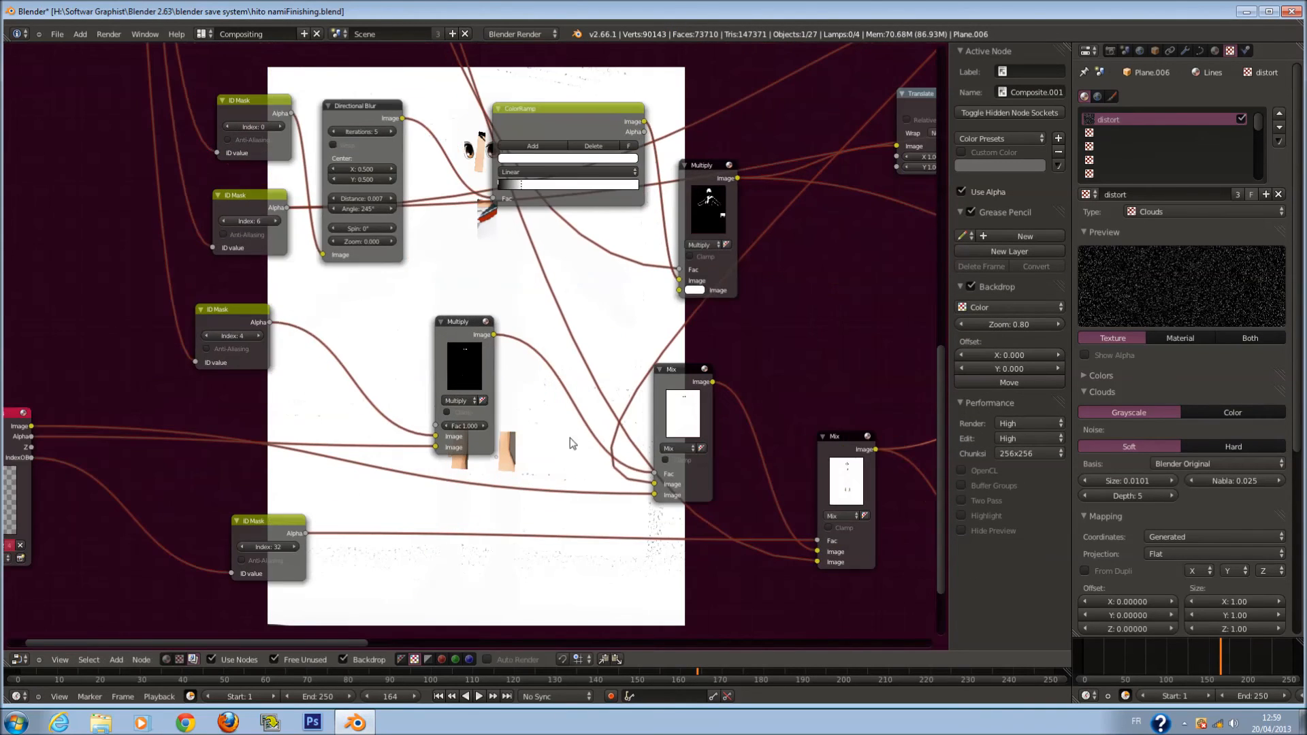
drag(436, 437, 436, 426)
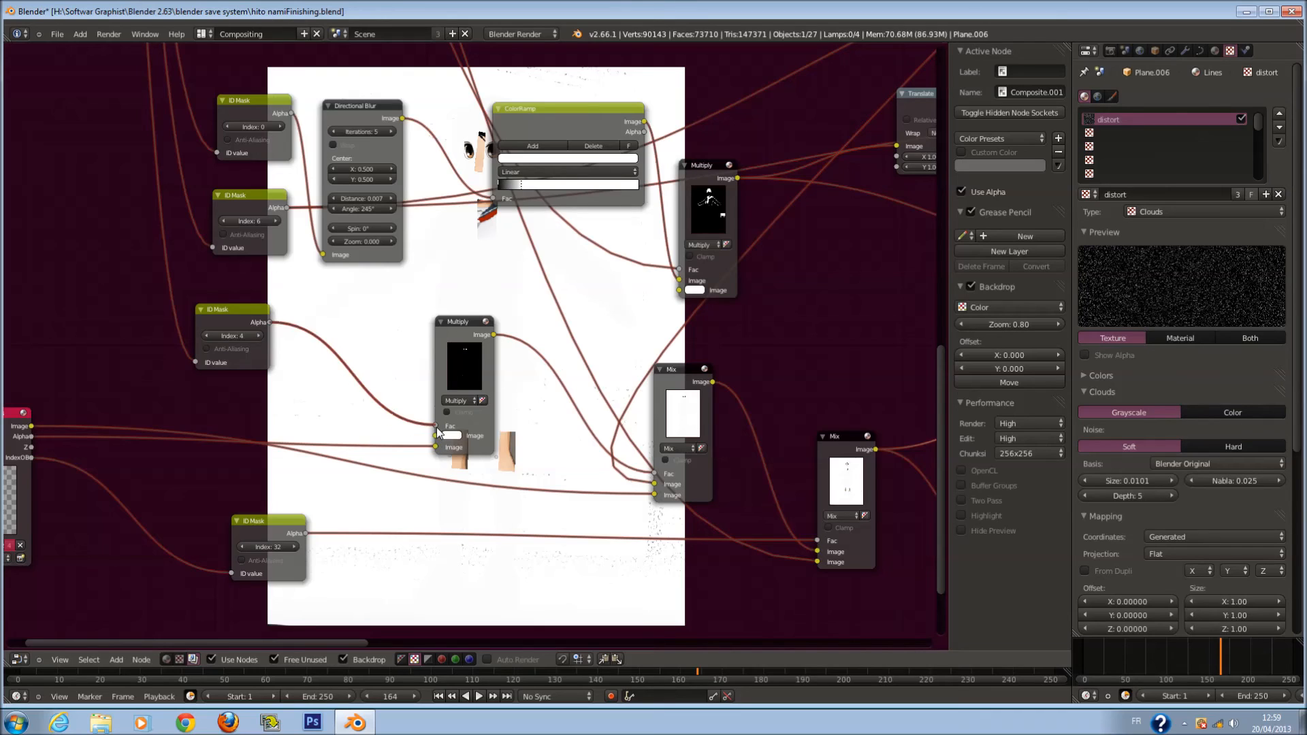
scroll(551, 425, down, 1)
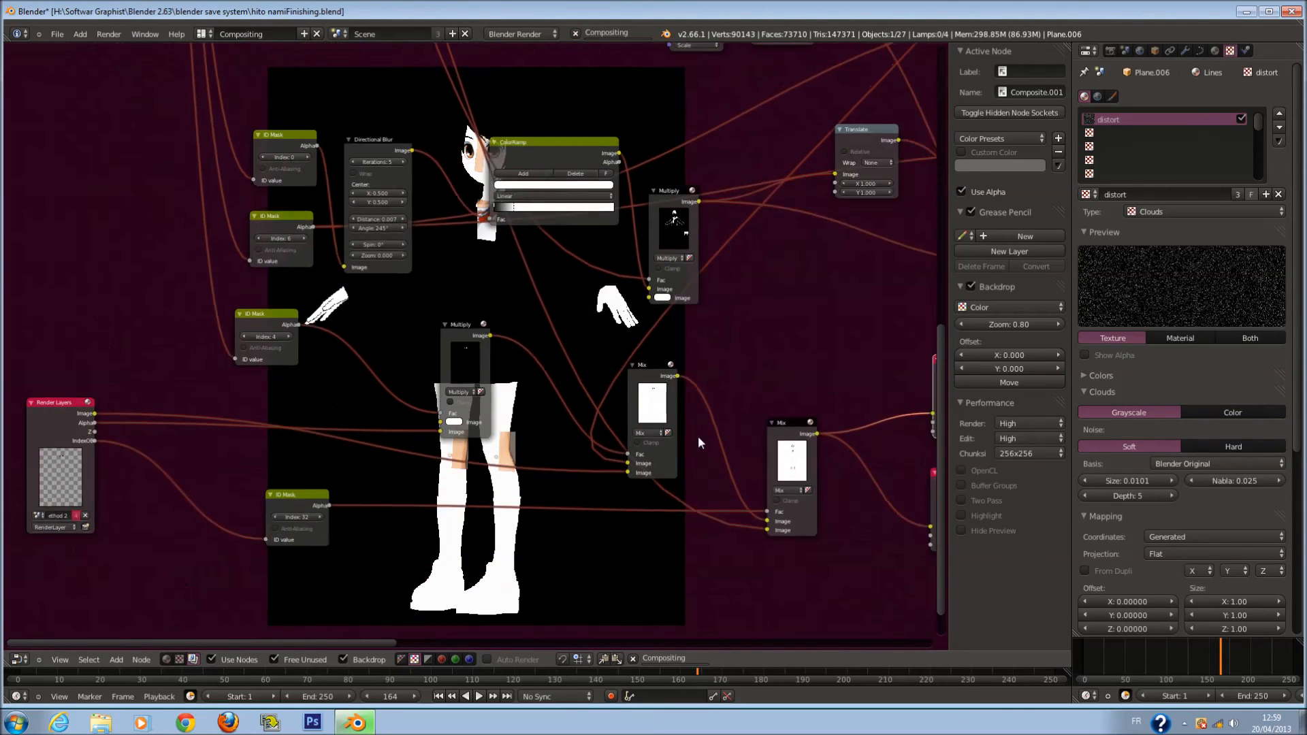
Duplicate the lower chain's Viewer node, place it beside the Multiply node and connect the Multiply node's Image output to it
scroll(700, 441, down, 1)
click(916, 480)
key(shift+d)
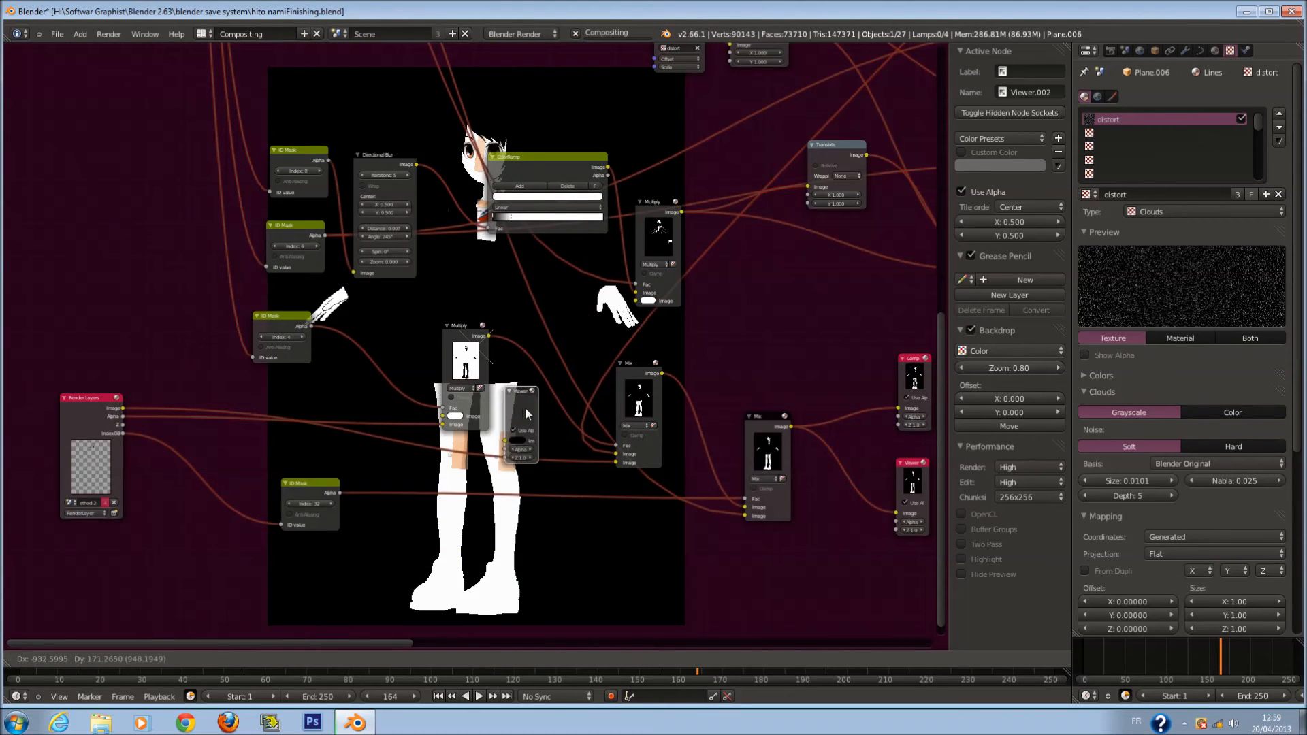
click(525, 400)
drag(488, 336, 516, 430)
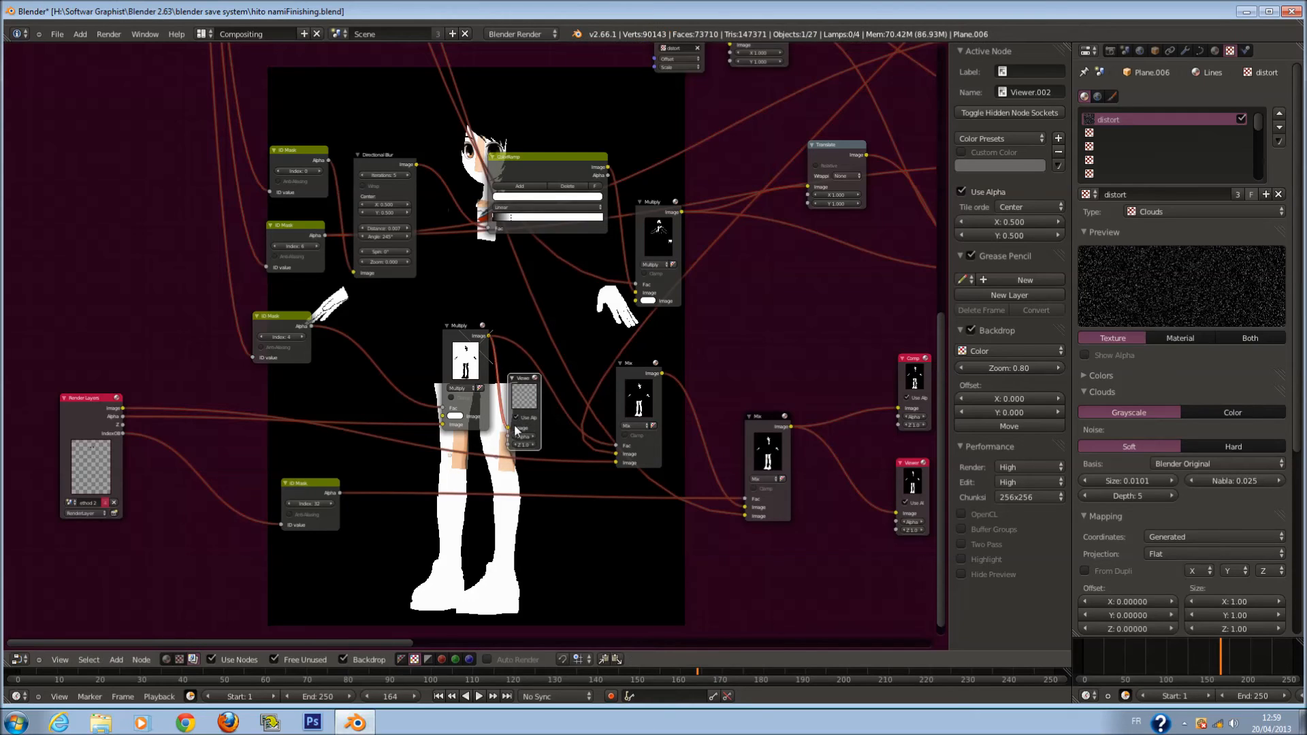
scroll(532, 427, up, 1)
scroll(527, 390, up, 1)
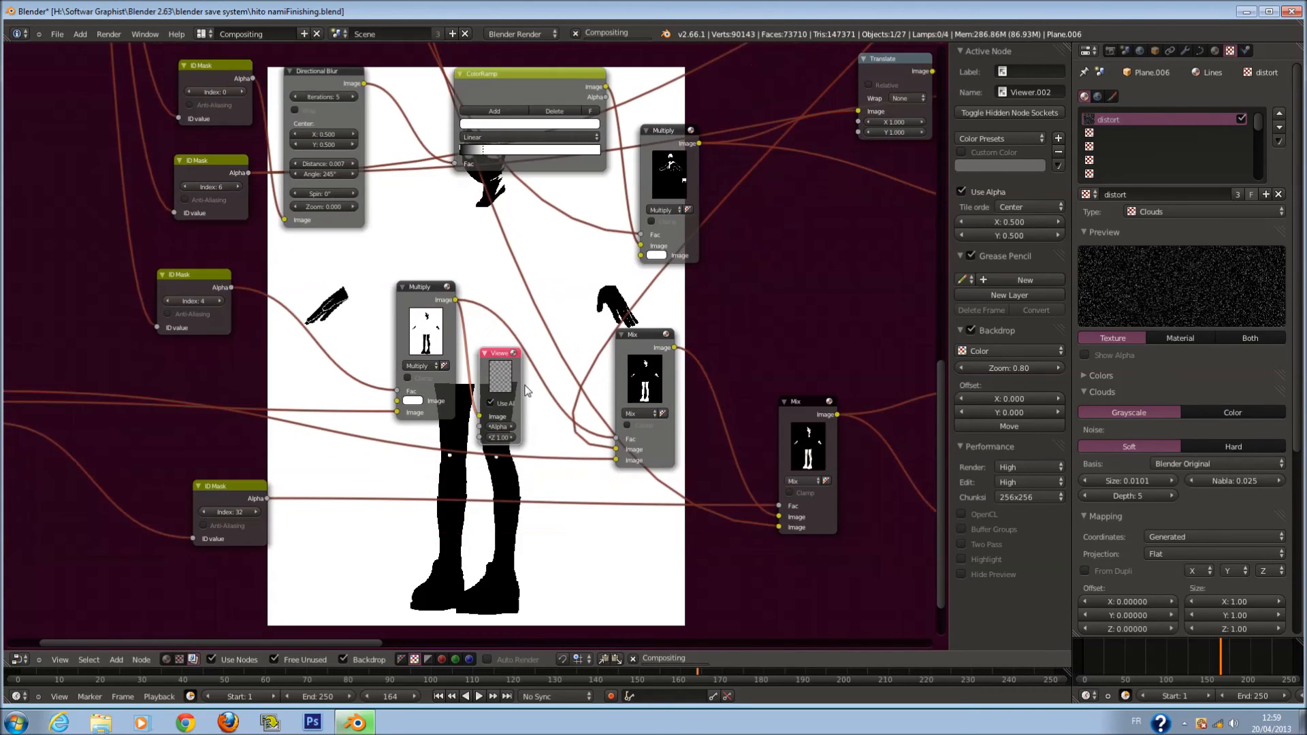
Reposition the duplicated Viewer and the first Mix node closer to the final Mix, feeding the Viewer from the first Mix's Image output
drag(480, 417, 765, 310)
drag(676, 347, 744, 338)
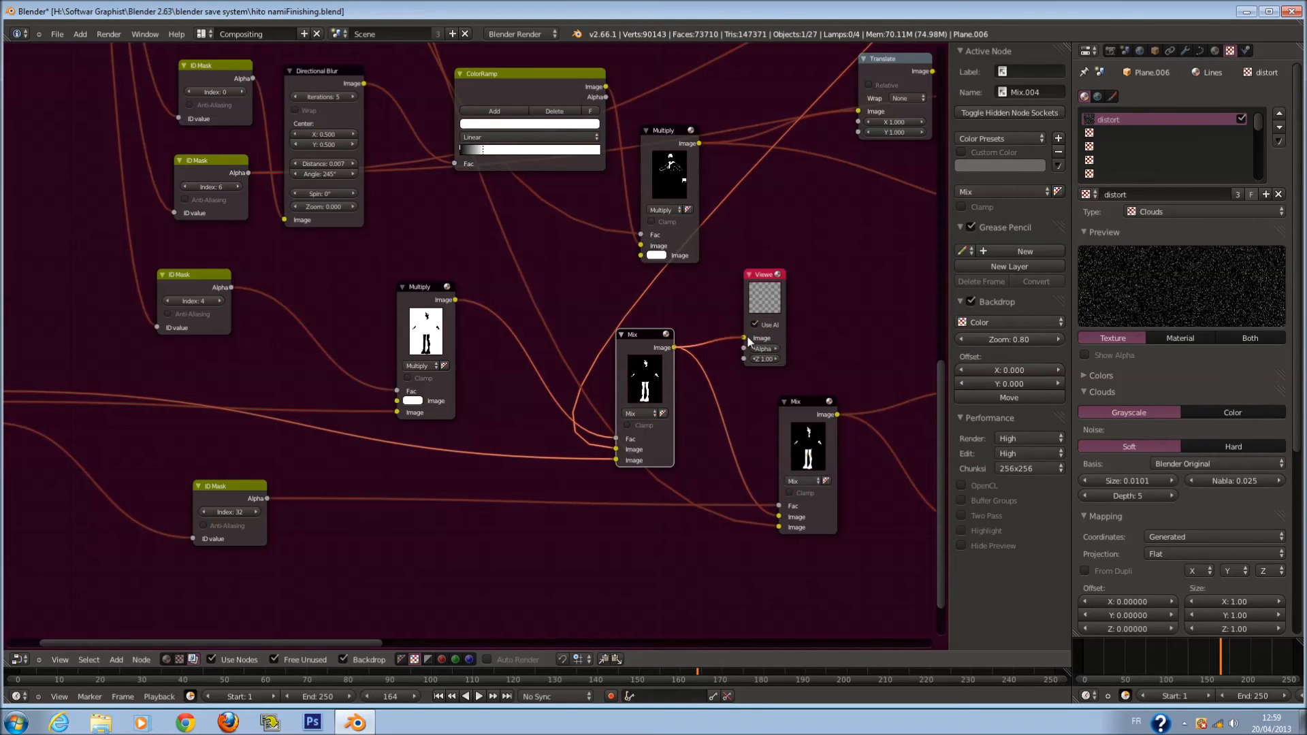
click(754, 311)
middle_drag(734, 345, 715, 313)
scroll(630, 409, up, 1)
drag(630, 412, 724, 411)
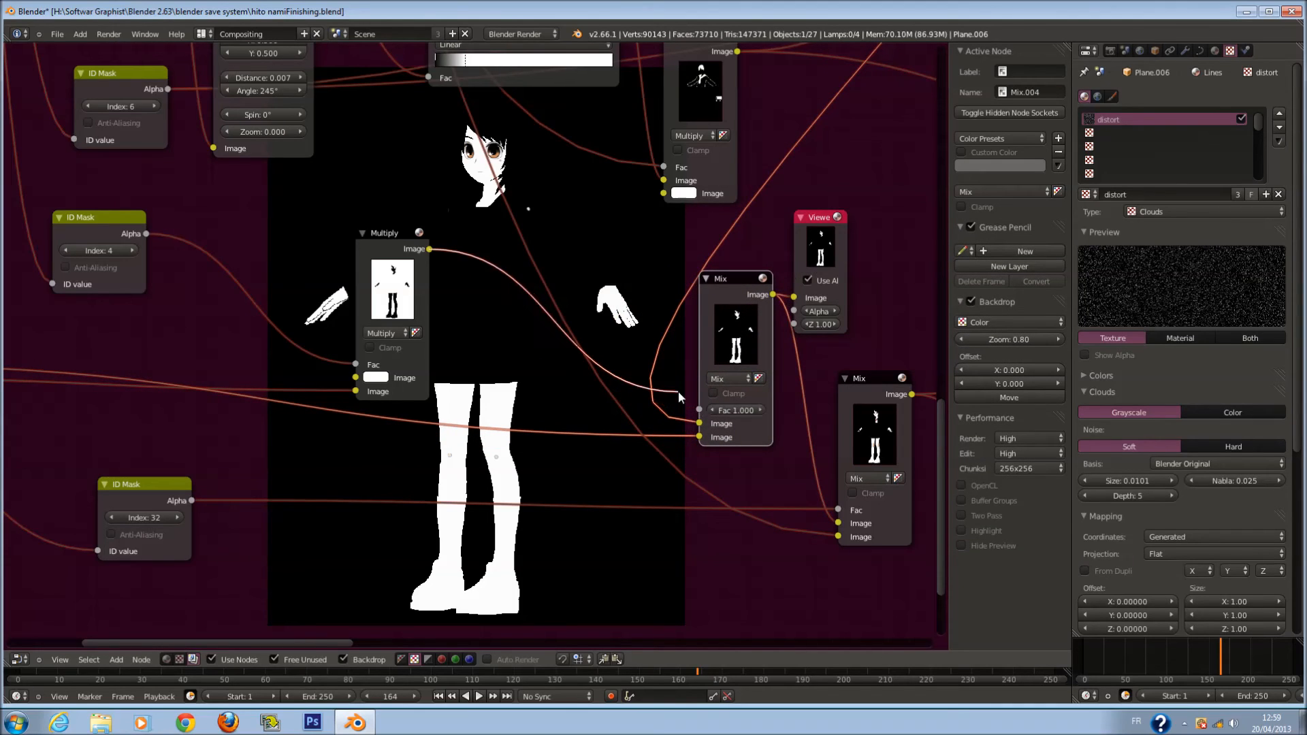
Try swapping the first Mix node's Fac and first Image connections, with the Multiply output feeding its first Image input
mouse_move(701, 409)
mouse_down()
mouse_move(702, 426)
mouse_move(698, 412)
mouse_up()
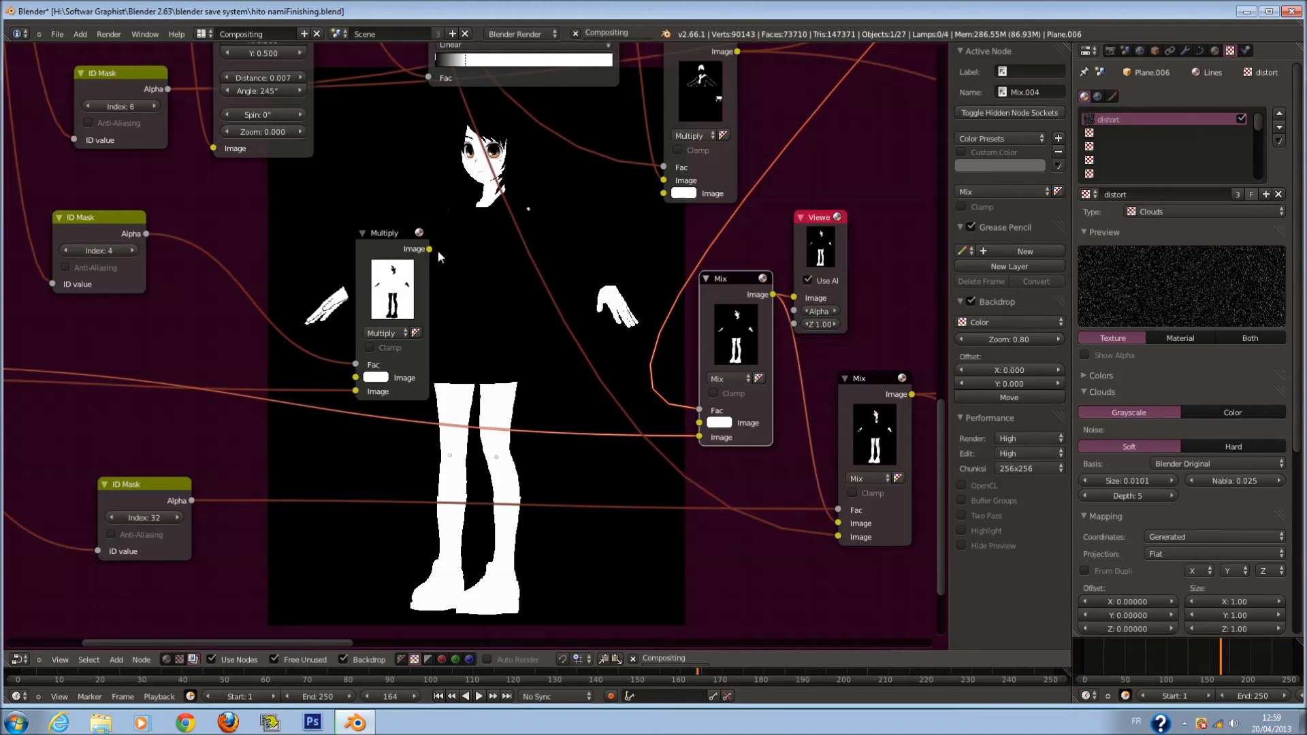
drag(429, 249, 704, 420)
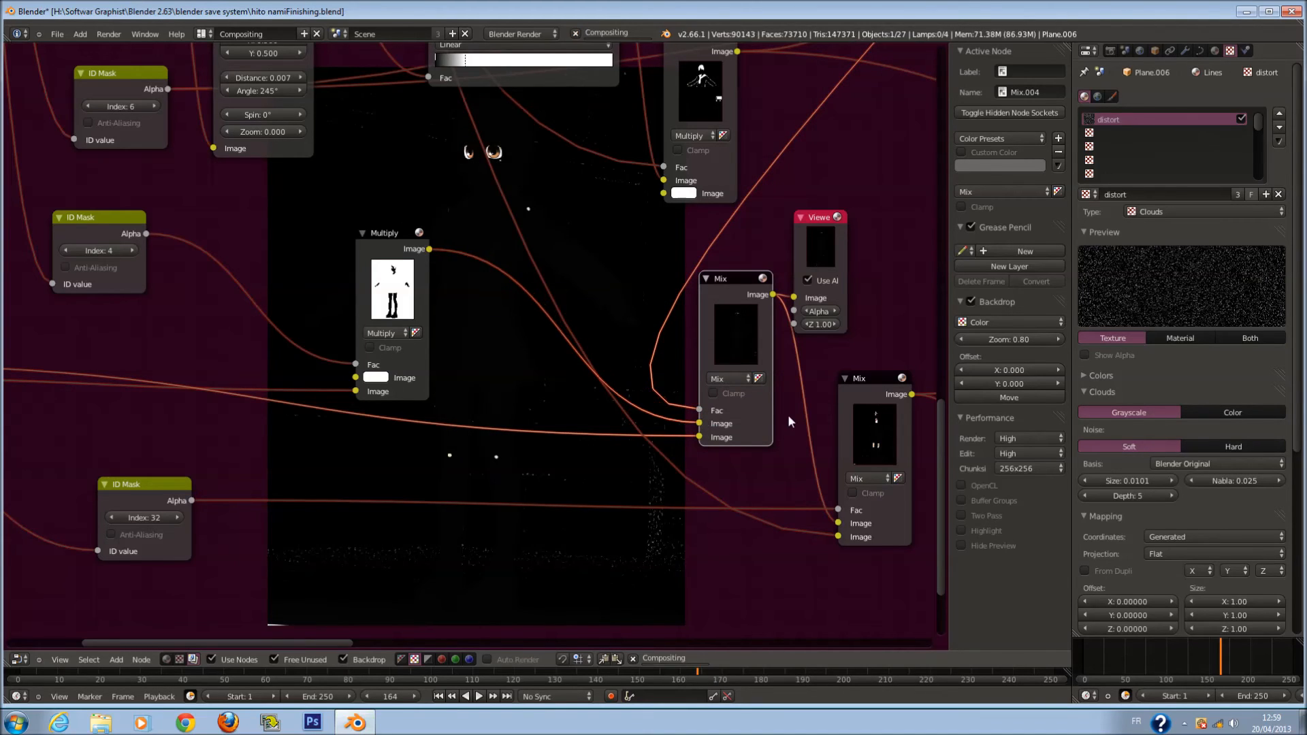
scroll(792, 413, down, 1)
Shift the duplicated Viewer slightly away from the first Mix node and restore the Multiply output to that Mix node's Fac input
drag(806, 259, 847, 247)
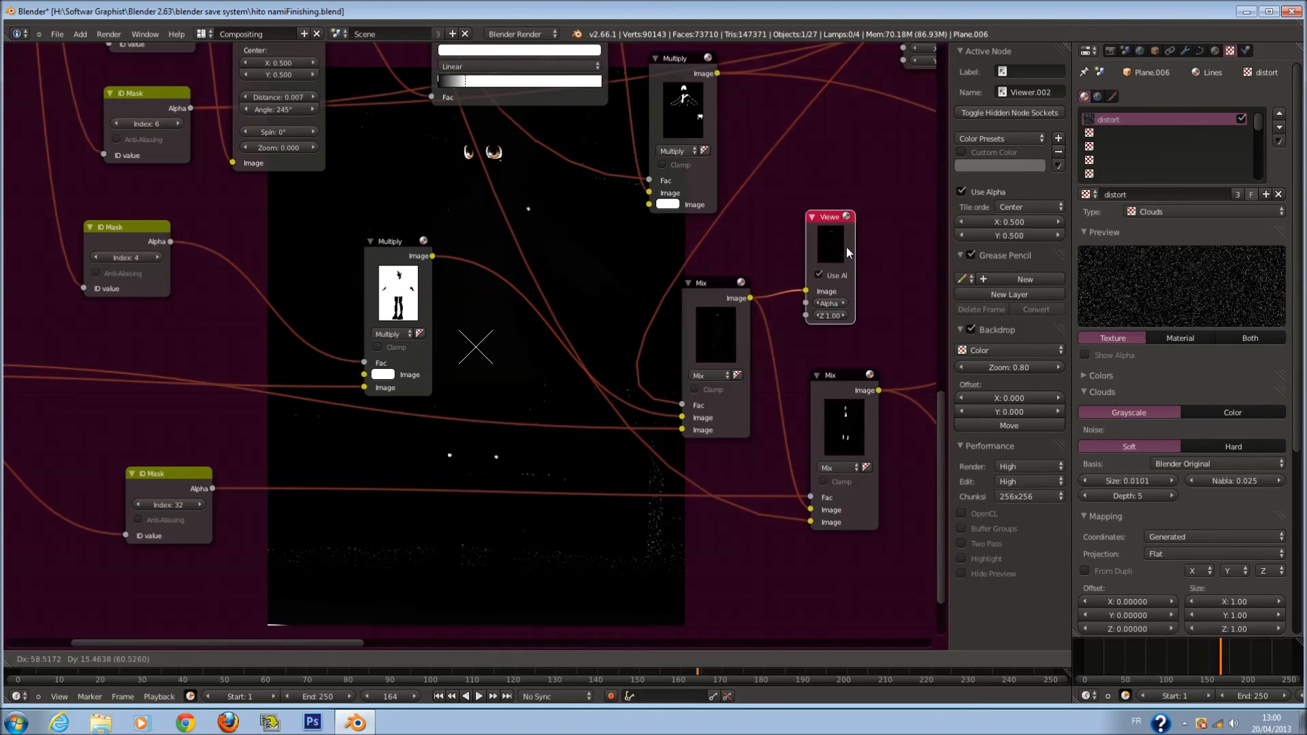
scroll(847, 247, up, 1)
middle_drag(728, 381, 701, 365)
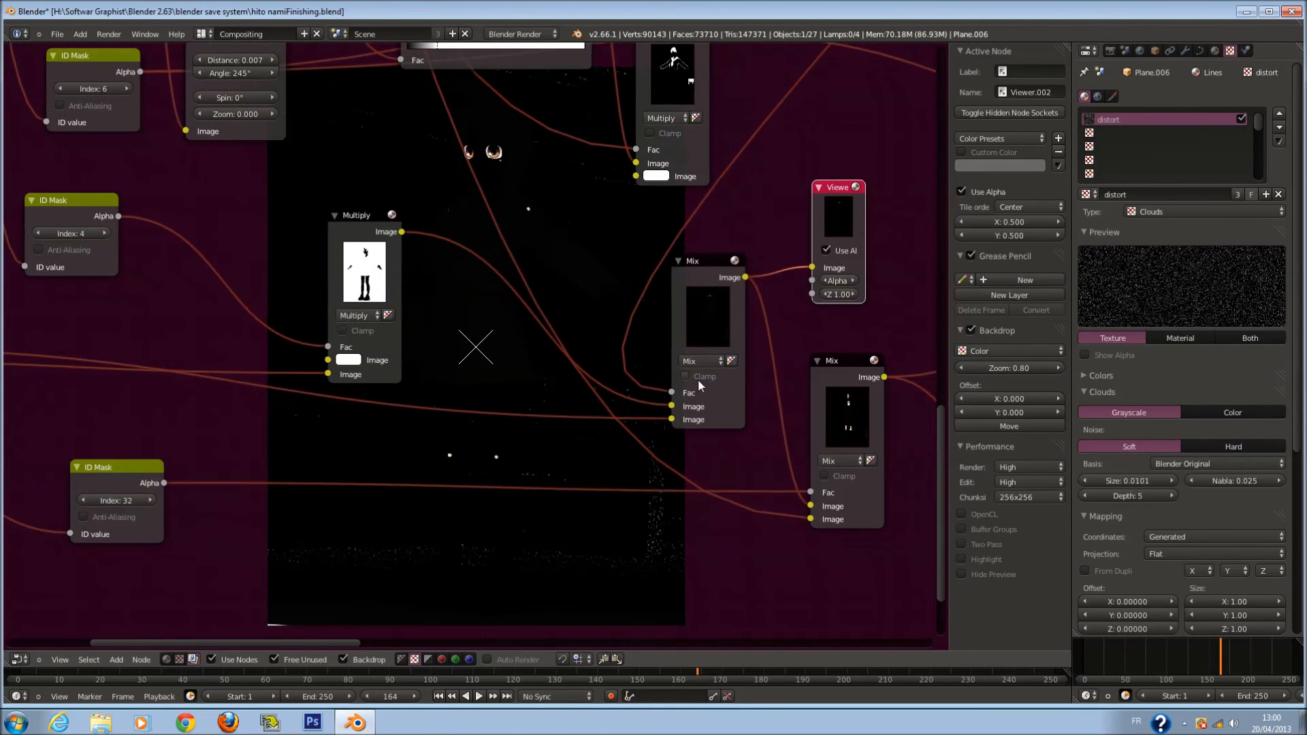
drag(671, 392, 671, 407)
drag(401, 231, 686, 395)
Connect the index 4 ID Mask's Alpha output to the first Image input of the final Mix node
scroll(777, 436, down, 1)
middle_drag(776, 436, 635, 414)
middle_drag(510, 483, 718, 461)
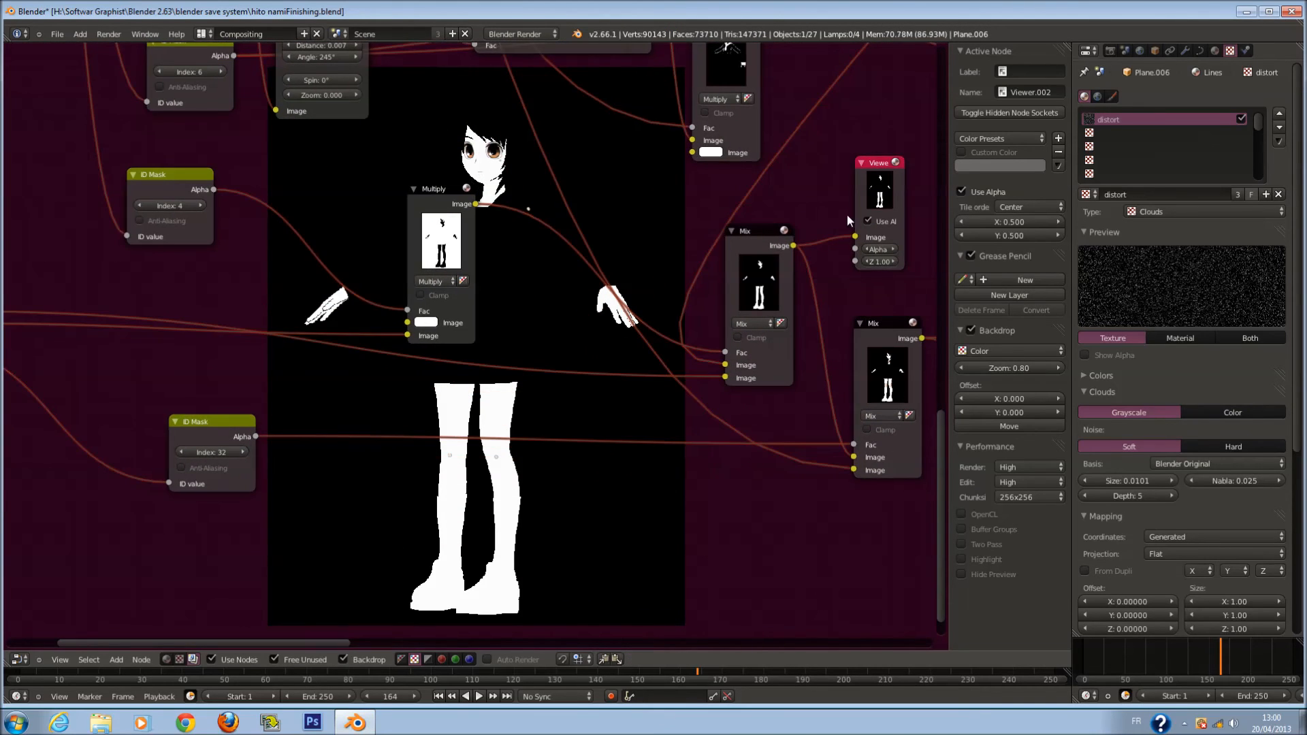
middle_drag(525, 463, 563, 402)
scroll(574, 397, down, 1)
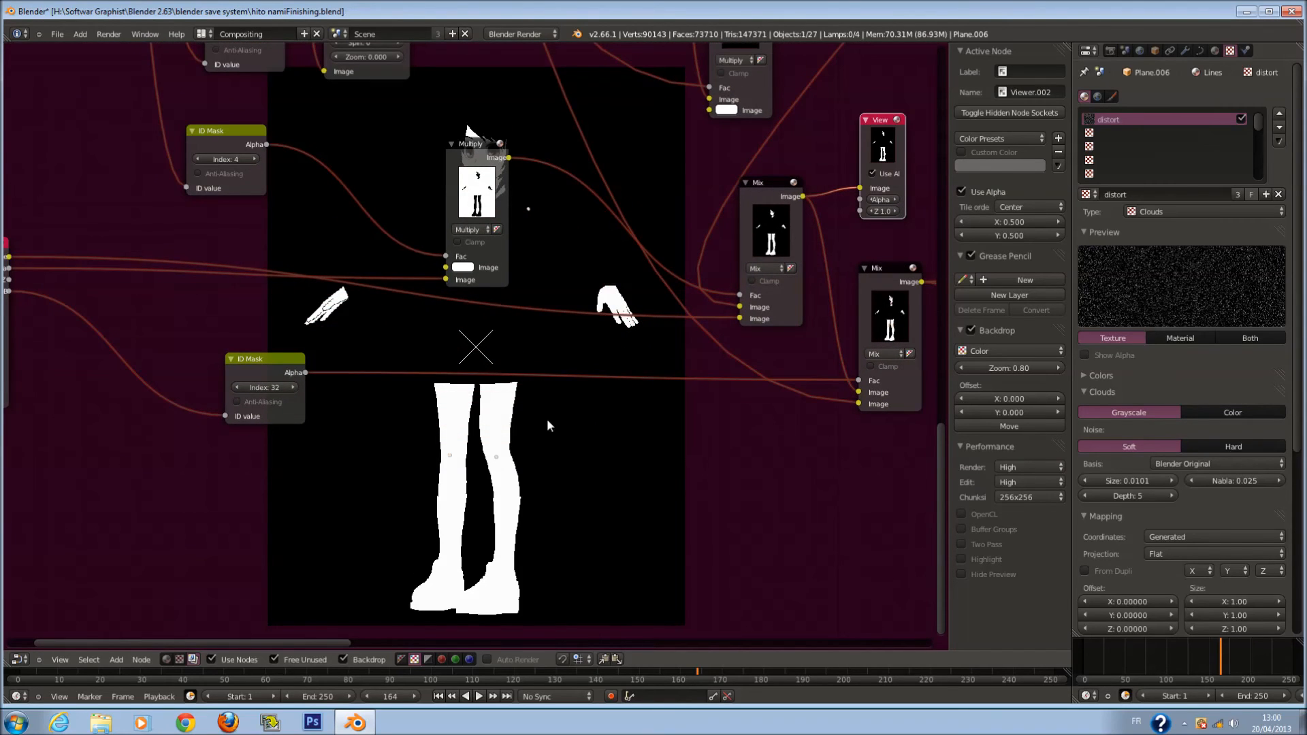
scroll(306, 403, down, 1)
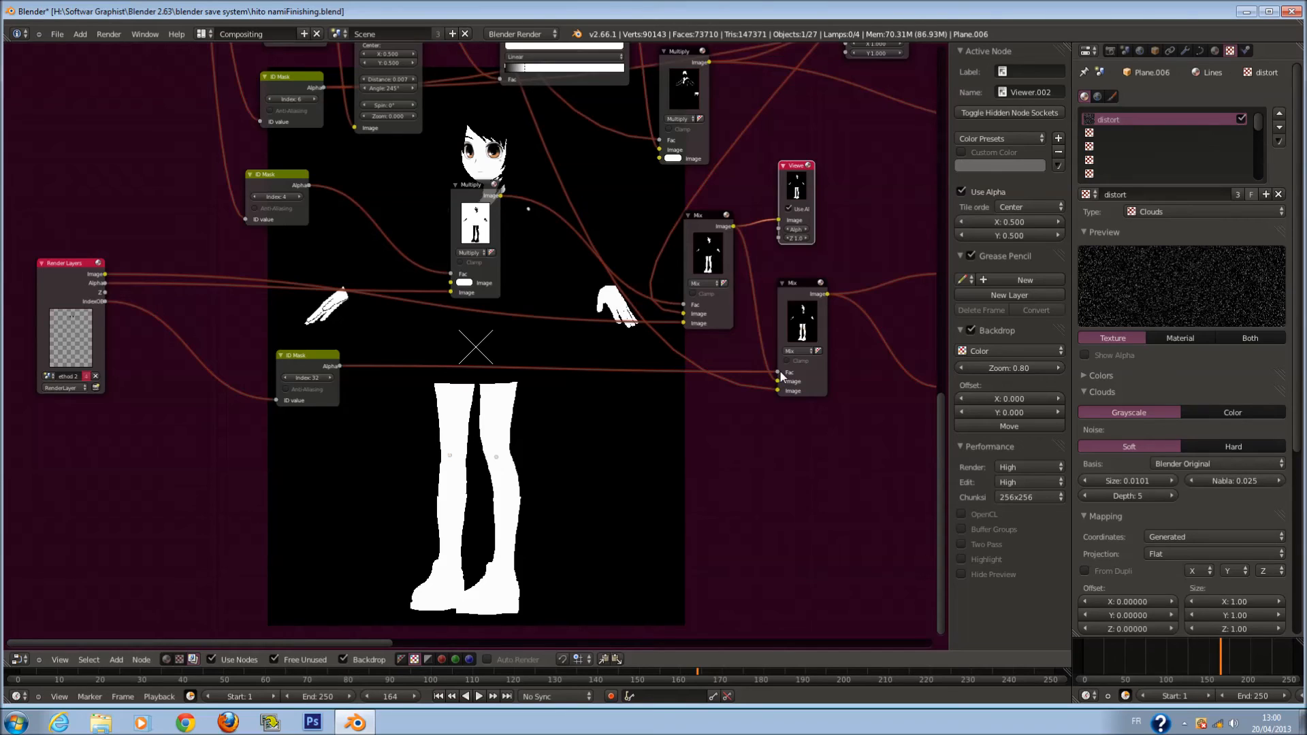
middle_drag(782, 376, 742, 402)
scroll(687, 268, up, 1)
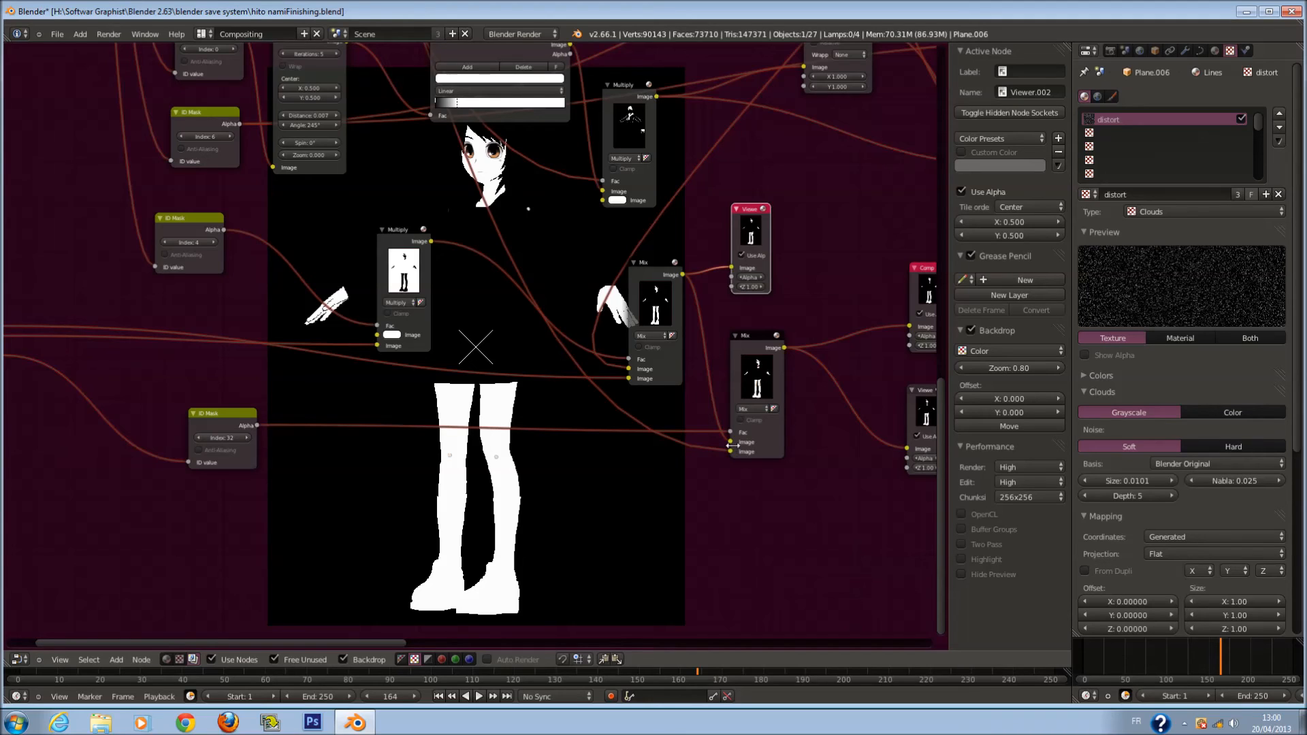
middle_drag(632, 430, 721, 463)
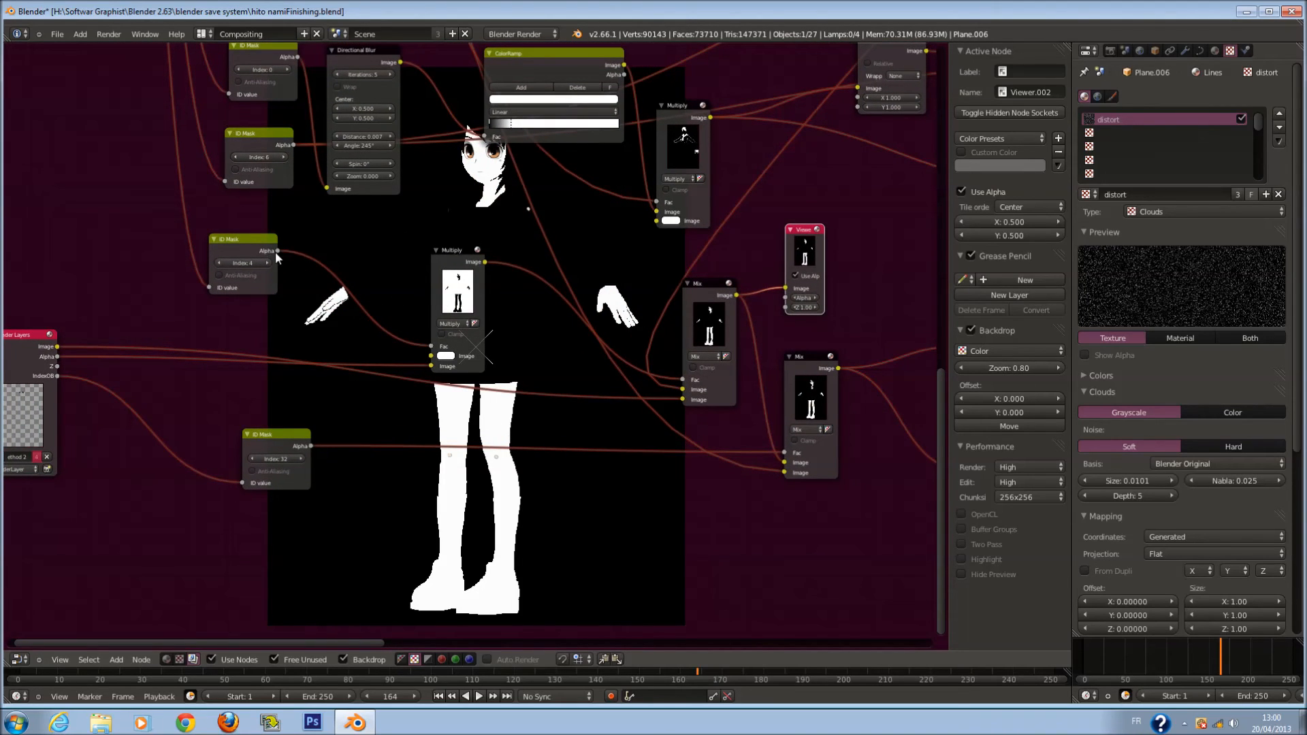
drag(277, 251, 784, 470)
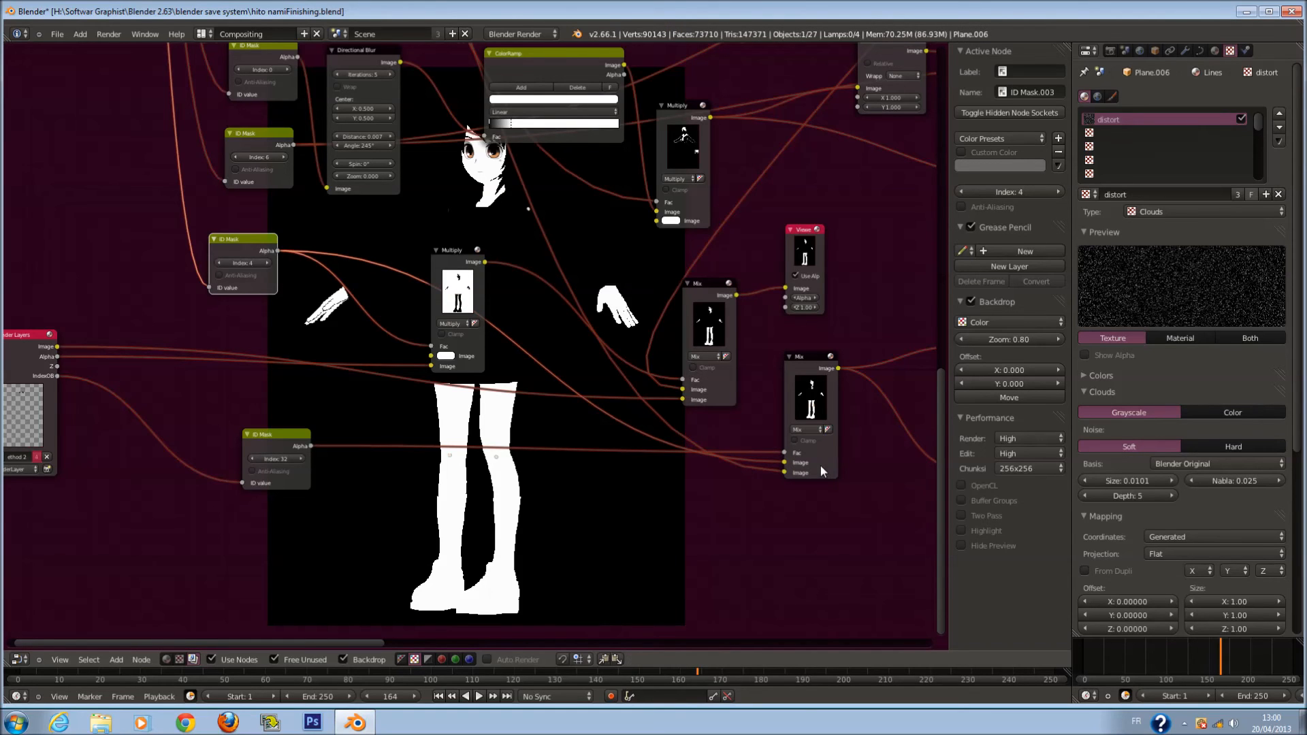
Nudge the lower Multiply node slightly so its output lines up with the index 4 ID Mask's Alpha output
scroll(819, 466, up, 1)
scroll(819, 466, down, 2)
ctrl+middle_drag(769, 435, 769, 86)
middle_drag(503, 420, 599, 444)
scroll(628, 454, up, 1)
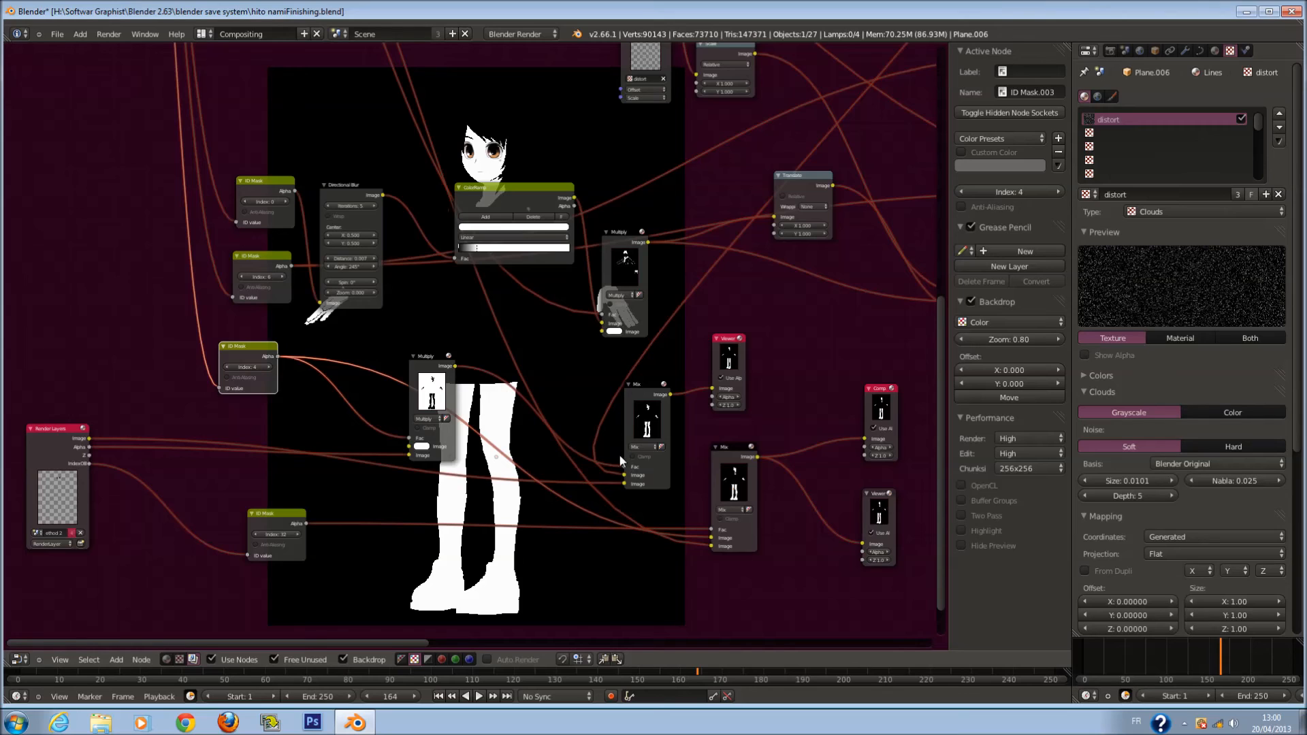
drag(425, 376, 420, 366)
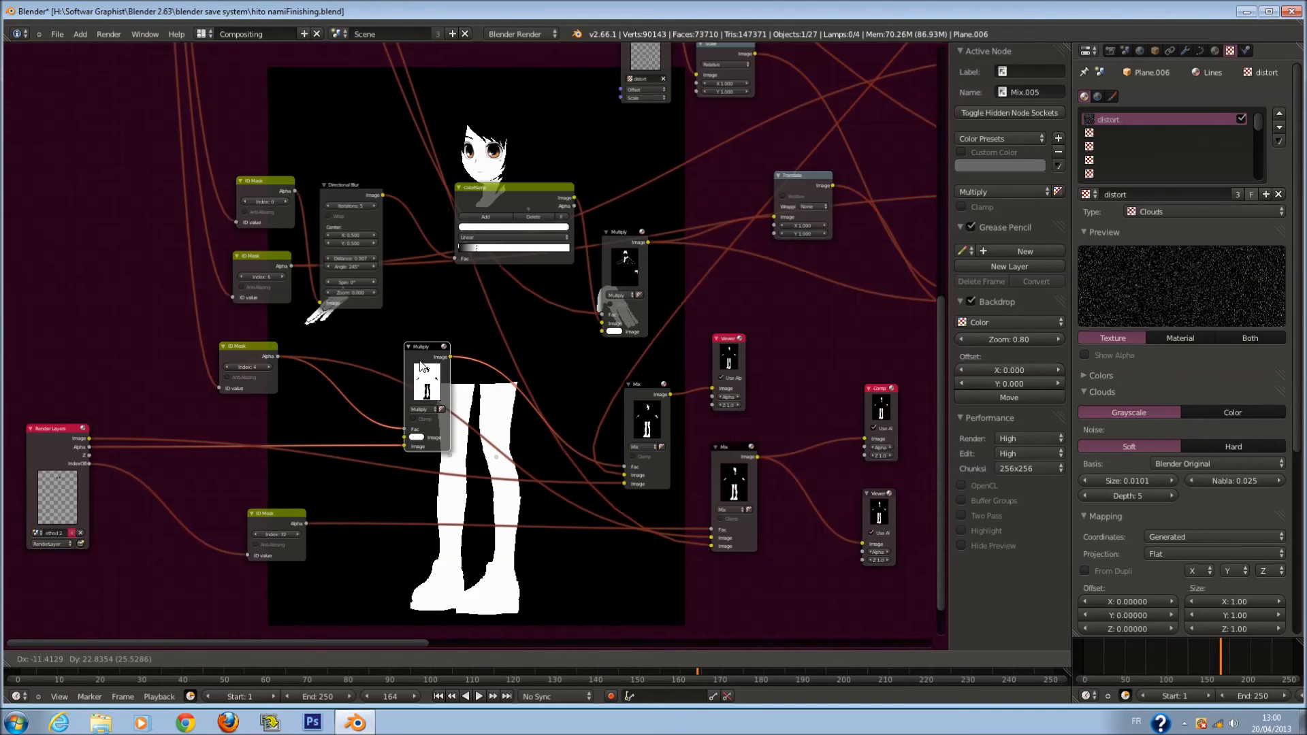
drag(420, 366, 420, 366)
scroll(420, 366, up, 2)
middle_drag(420, 367, 597, 392)
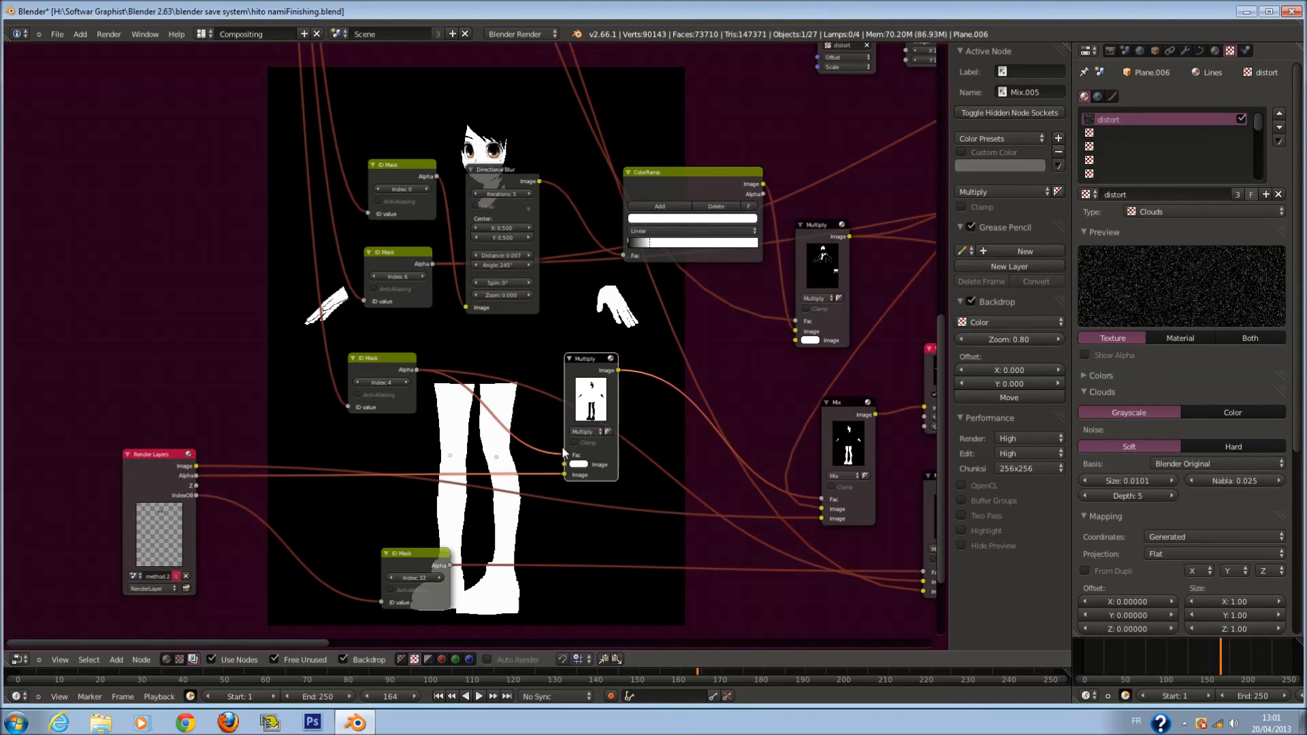
Move the final Mix node's second Image link to its Fac input and display the result through the Viewer connected to it
scroll(669, 474, down, 3)
scroll(669, 476, up, 1)
middle_drag(667, 478, 534, 456)
scroll(531, 450, up, 1)
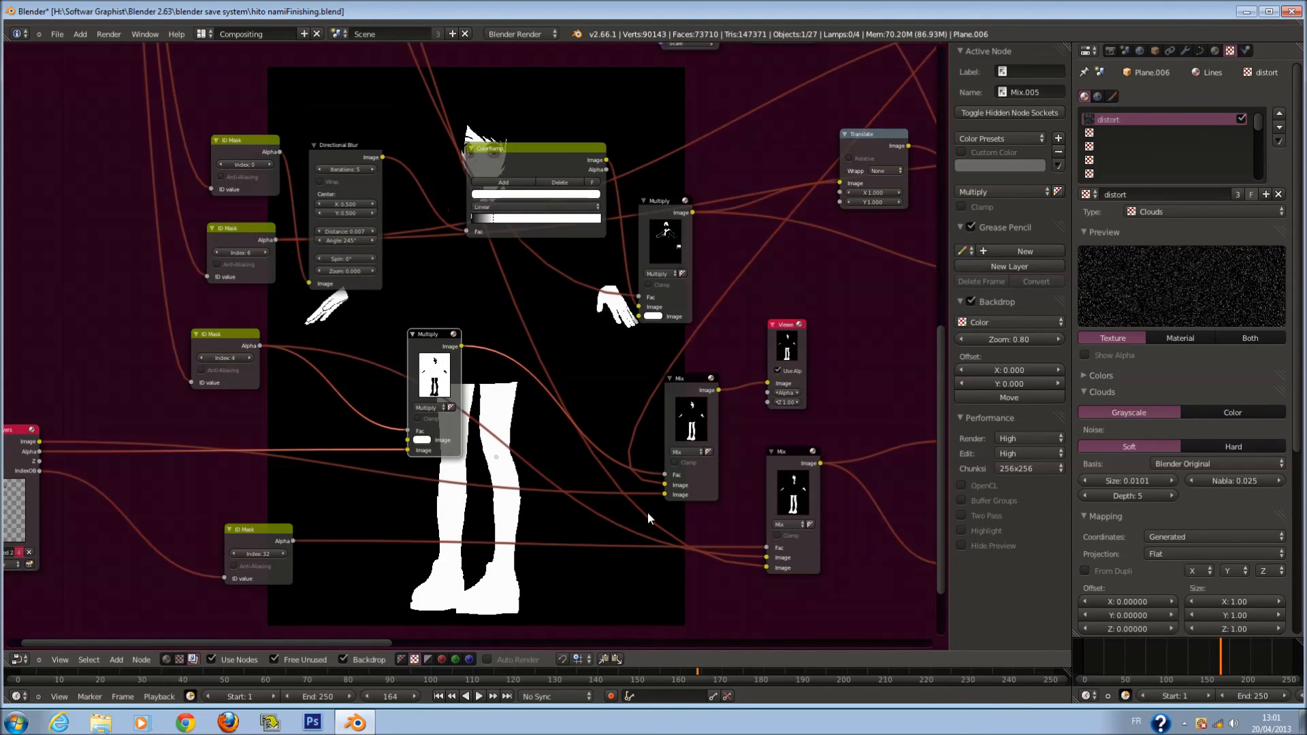
drag(761, 566, 766, 550)
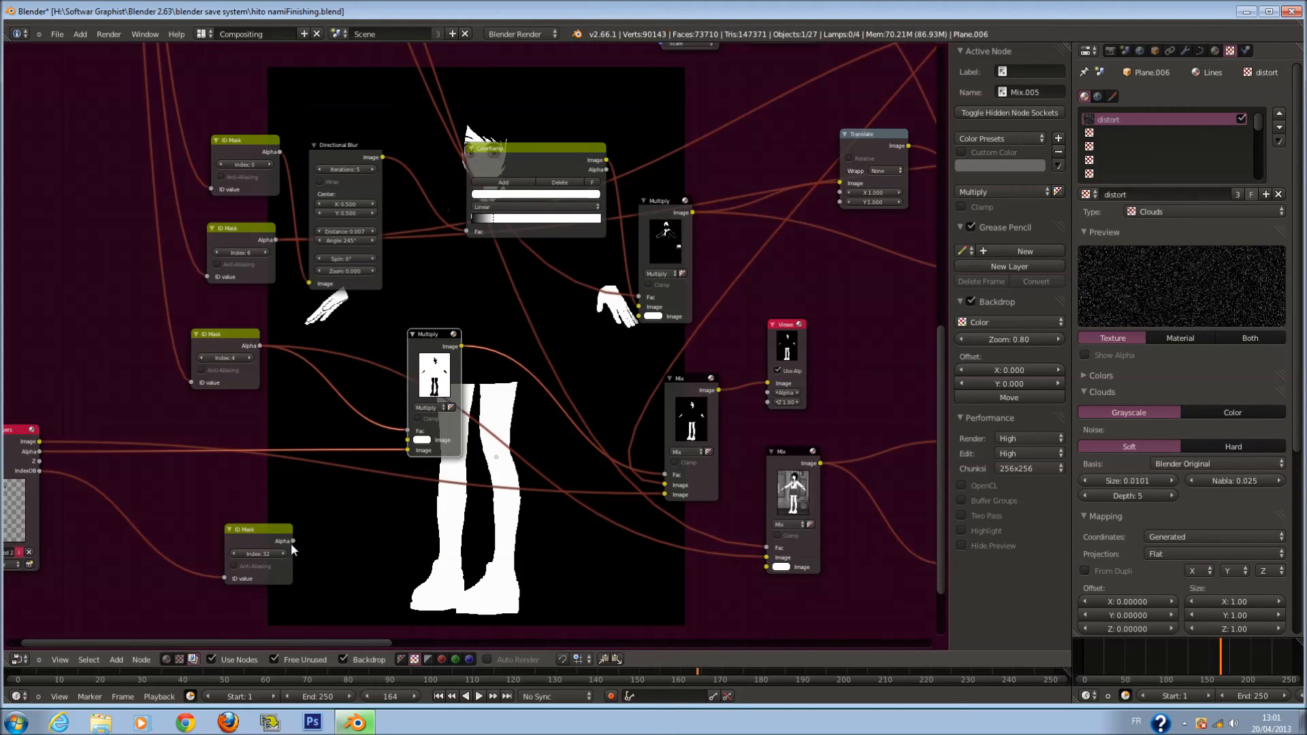
middle_drag(855, 536, 757, 532)
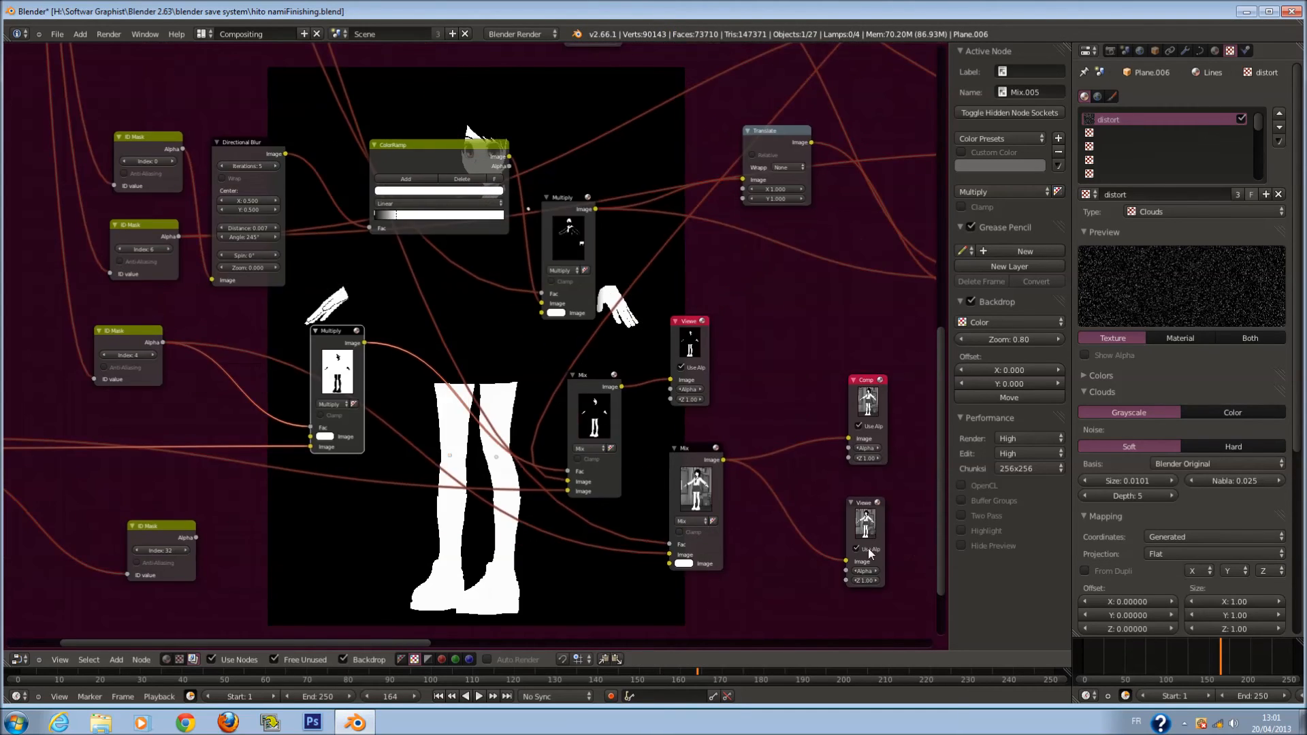
click(865, 526)
middle_drag(287, 504, 236, 446)
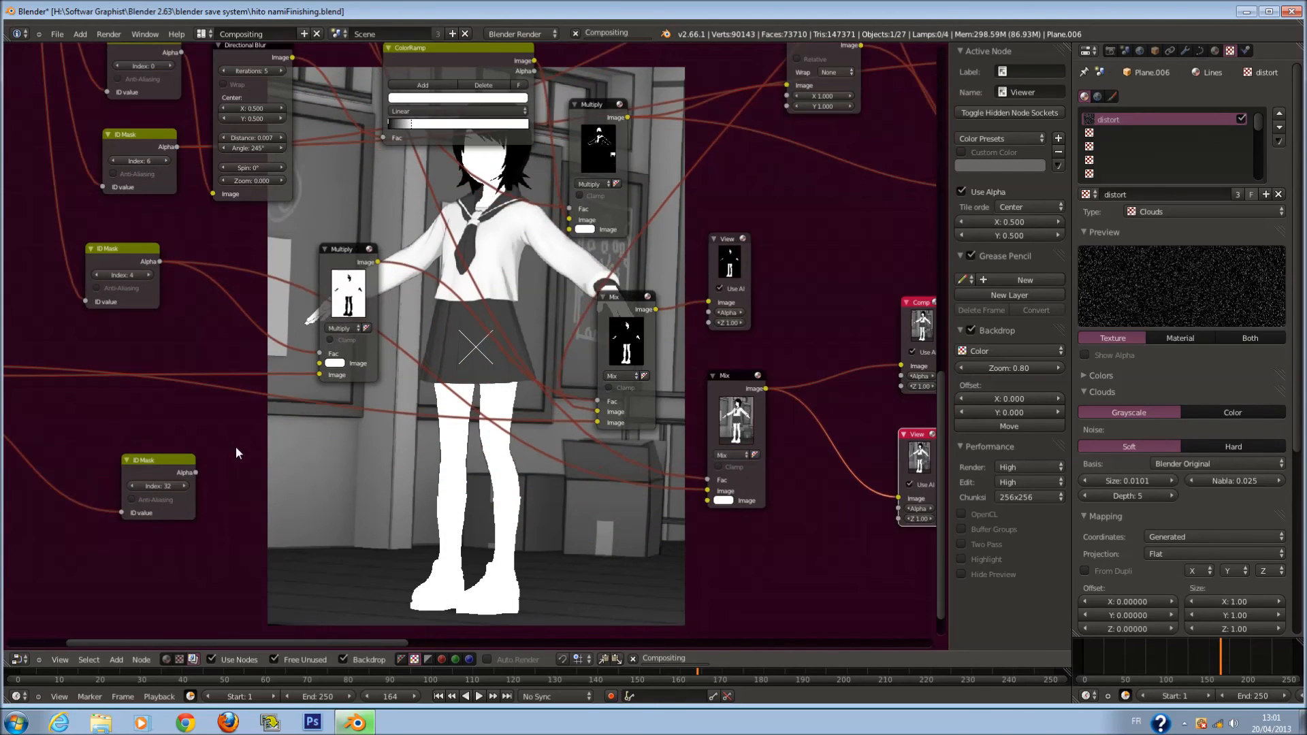
Connect the index 32 ID Mask's Alpha output to the final Mix node's second Image input, and move that link to Fac
drag(197, 472, 707, 500)
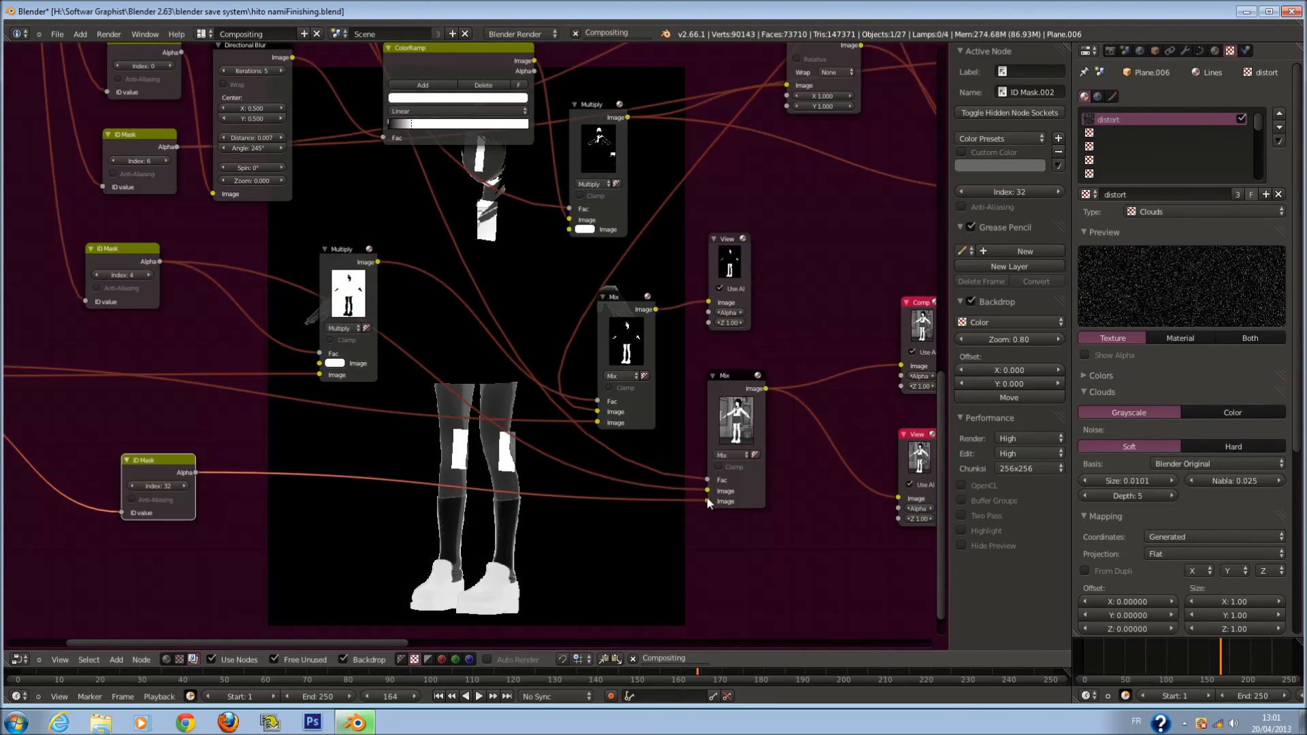
drag(701, 495, 704, 478)
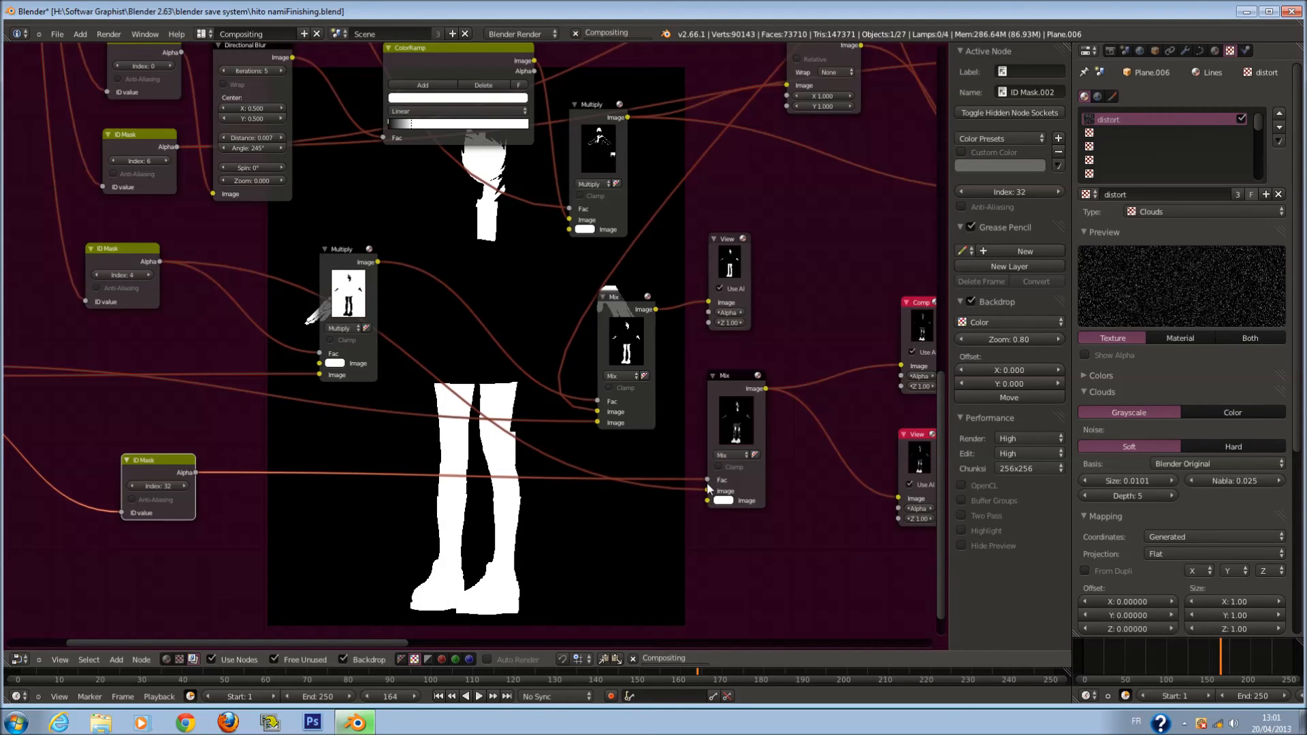
Move the index 4 ID Mask link on the final Mix node to its second Image input, and nudge the index 32 ID Mask down slightly
scroll(618, 488, down, 1)
scroll(619, 487, down, 4)
scroll(622, 470, up, 5)
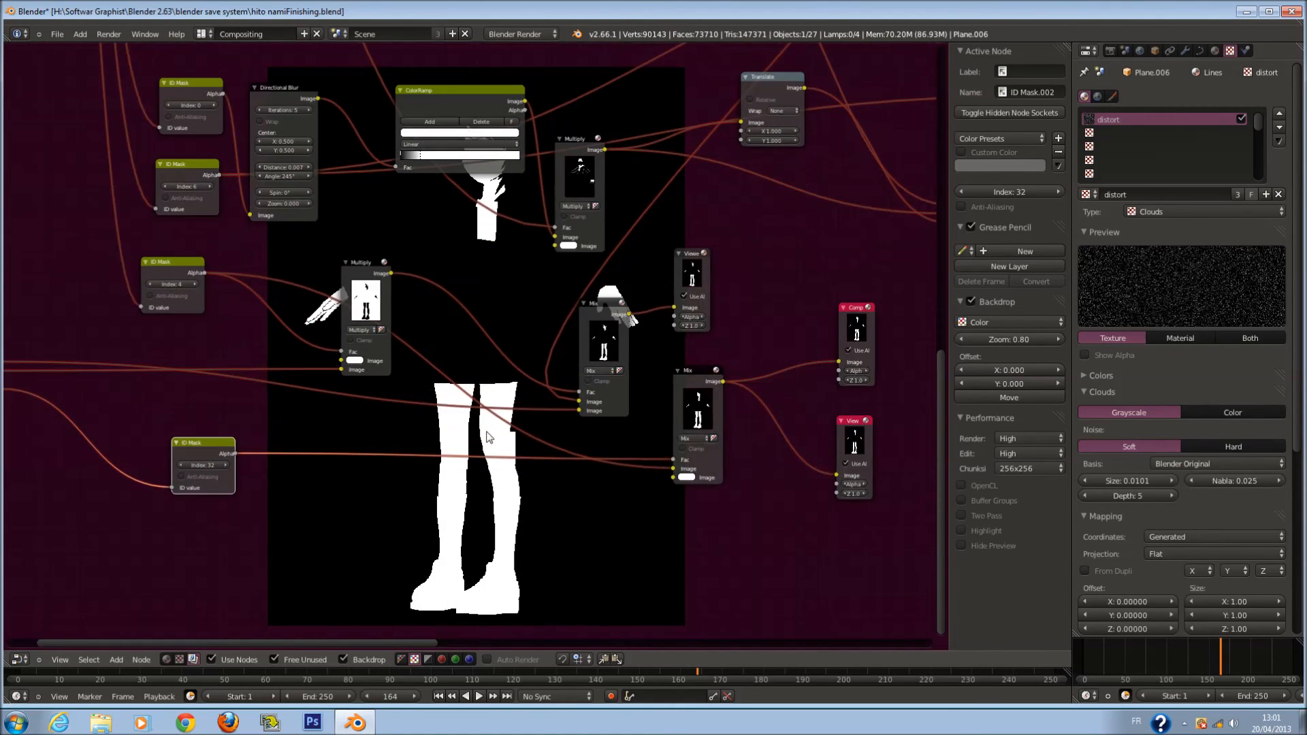
drag(709, 489, 705, 495)
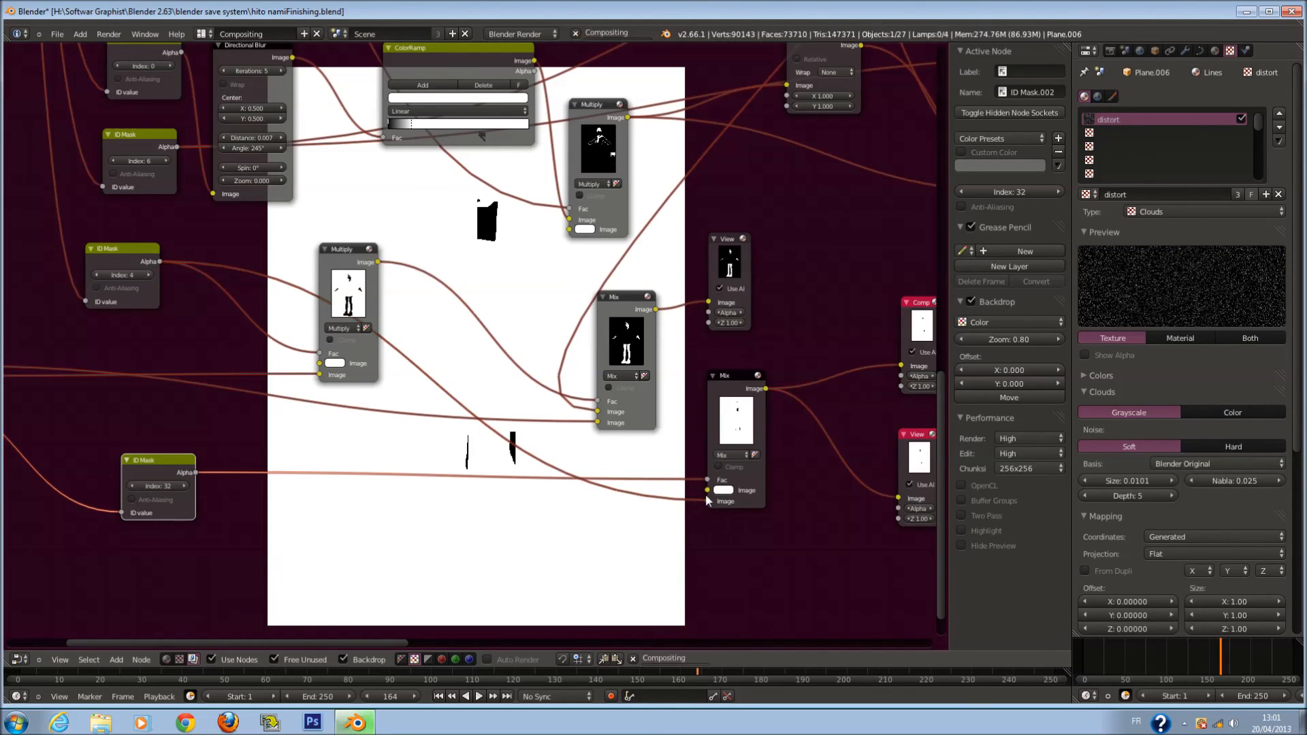
key(g)
click(697, 497)
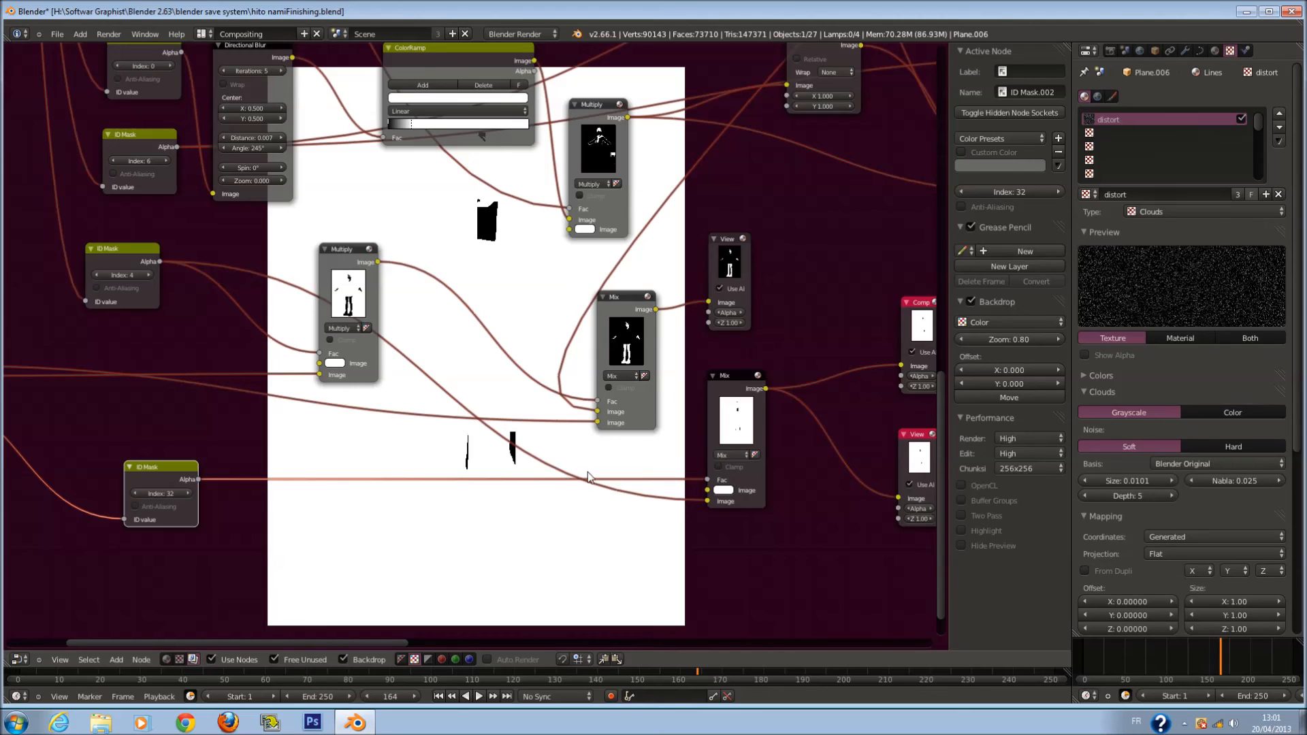
Move the upper Viewer node further right and connect the upper Mix node's output to the final Mix node's first Image input
right_click(732, 273)
key(g)
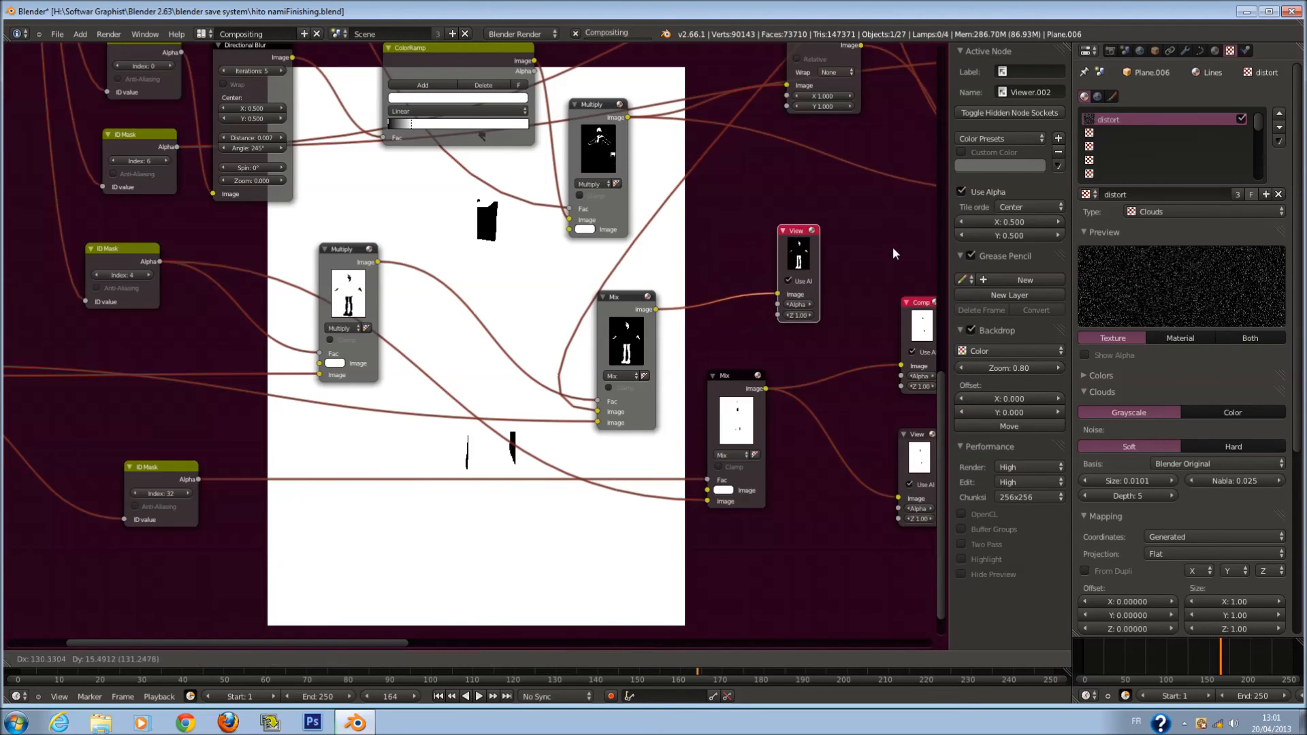
click(912, 251)
drag(655, 309, 709, 490)
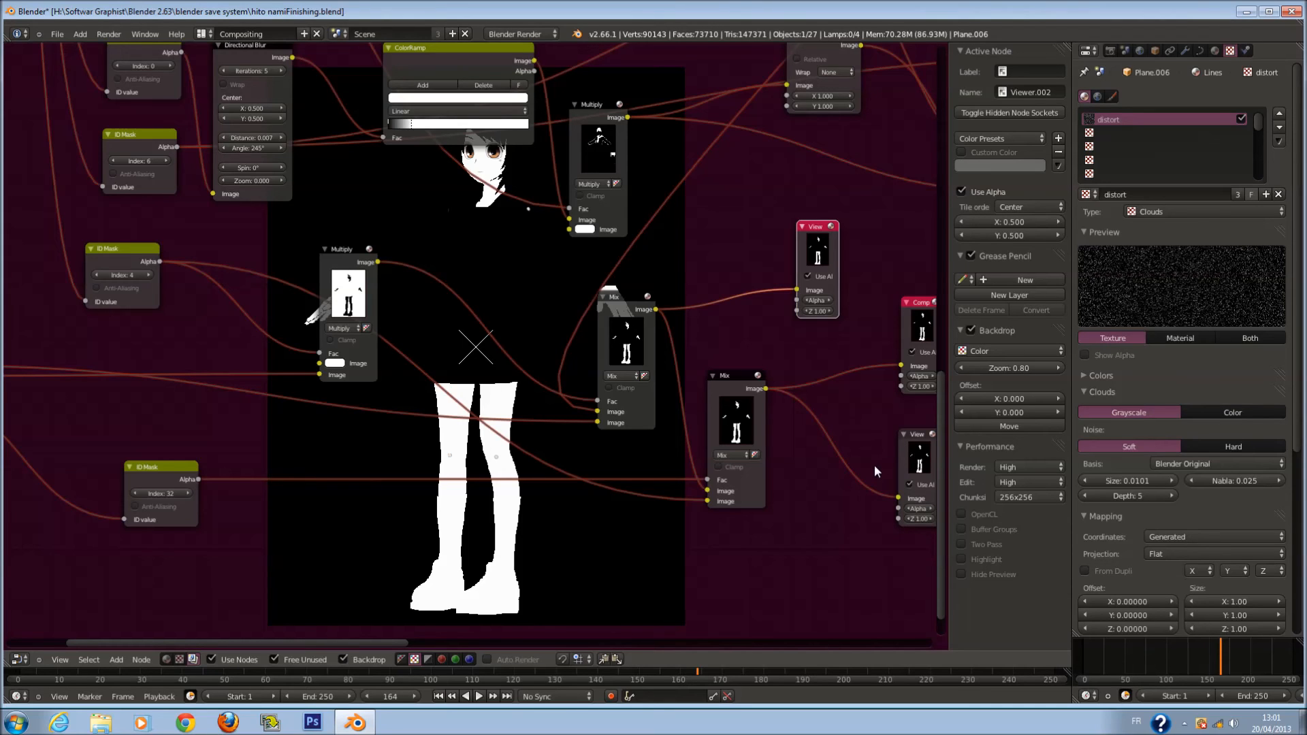
Compact the lower mask chain by moving the index 4 ID Mask, Multiply, both Mix, Composite and Viewer nodes closer to the lower Render Layers node
scroll(734, 456, down, 2)
scroll(712, 523, up, 2)
middle_drag(709, 516, 812, 501)
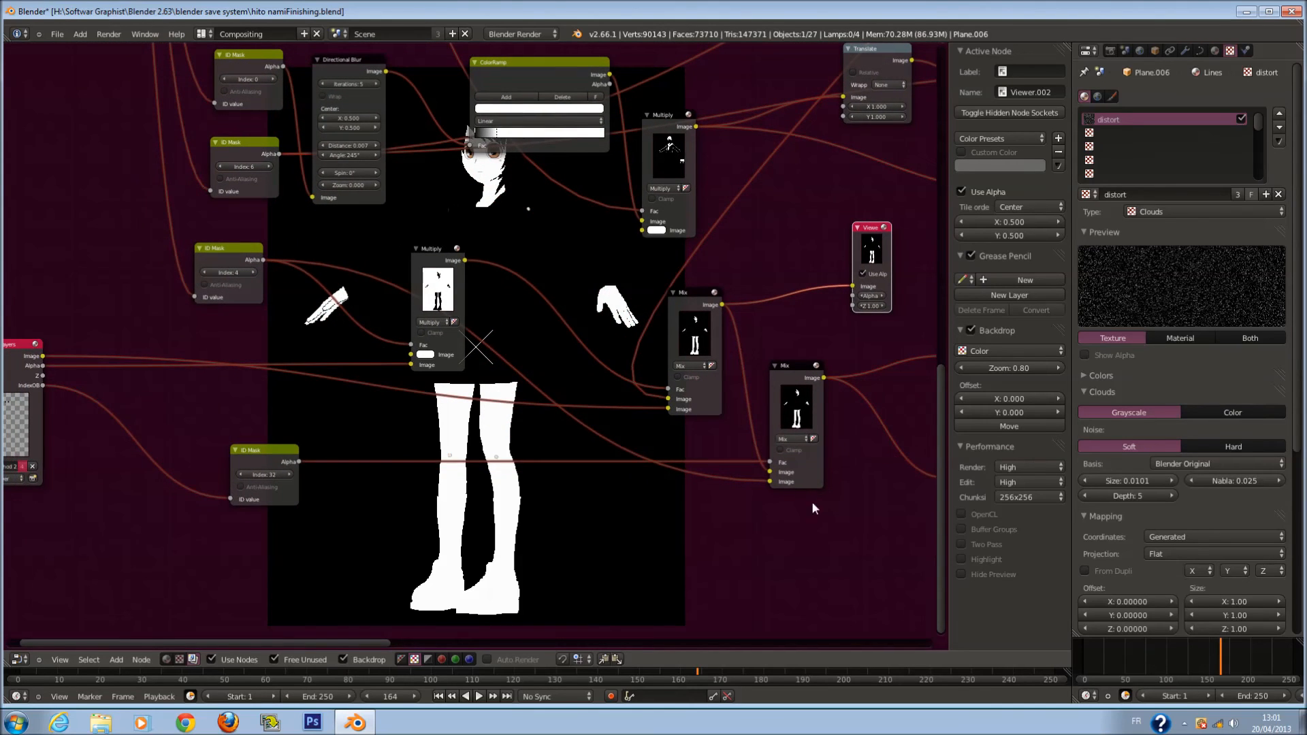
scroll(404, 362, down, 2)
drag(442, 278, 469, 271)
drag(250, 263, 175, 271)
drag(474, 279, 299, 334)
drag(681, 329, 481, 340)
drag(756, 395, 587, 424)
mouse_move(915, 434)
mouse_down()
mouse_move(777, 430)
mouse_move(901, 440)
mouse_up()
drag(917, 337, 775, 376)
drag(913, 443, 793, 462)
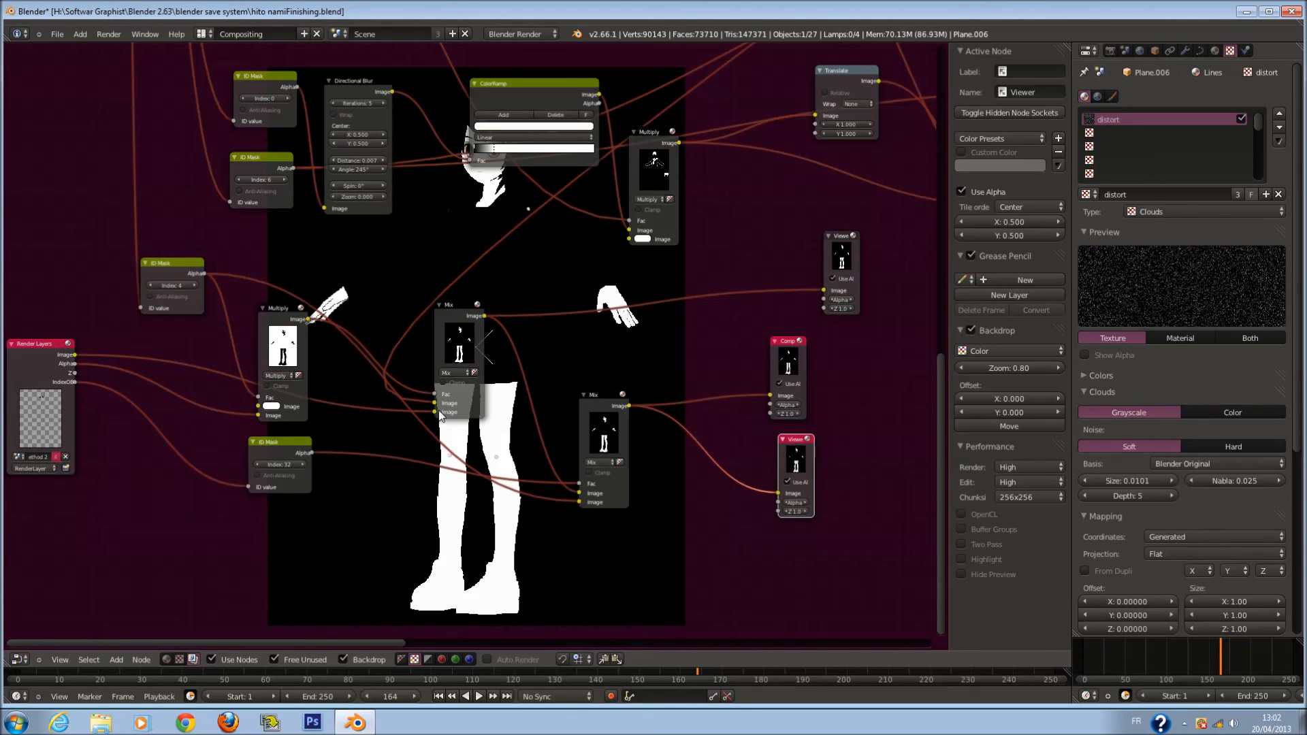
Try moving the upper Mix node's second Image link to the Multiply node's first Image input, and return it to the Mix node
scroll(438, 410, up, 1)
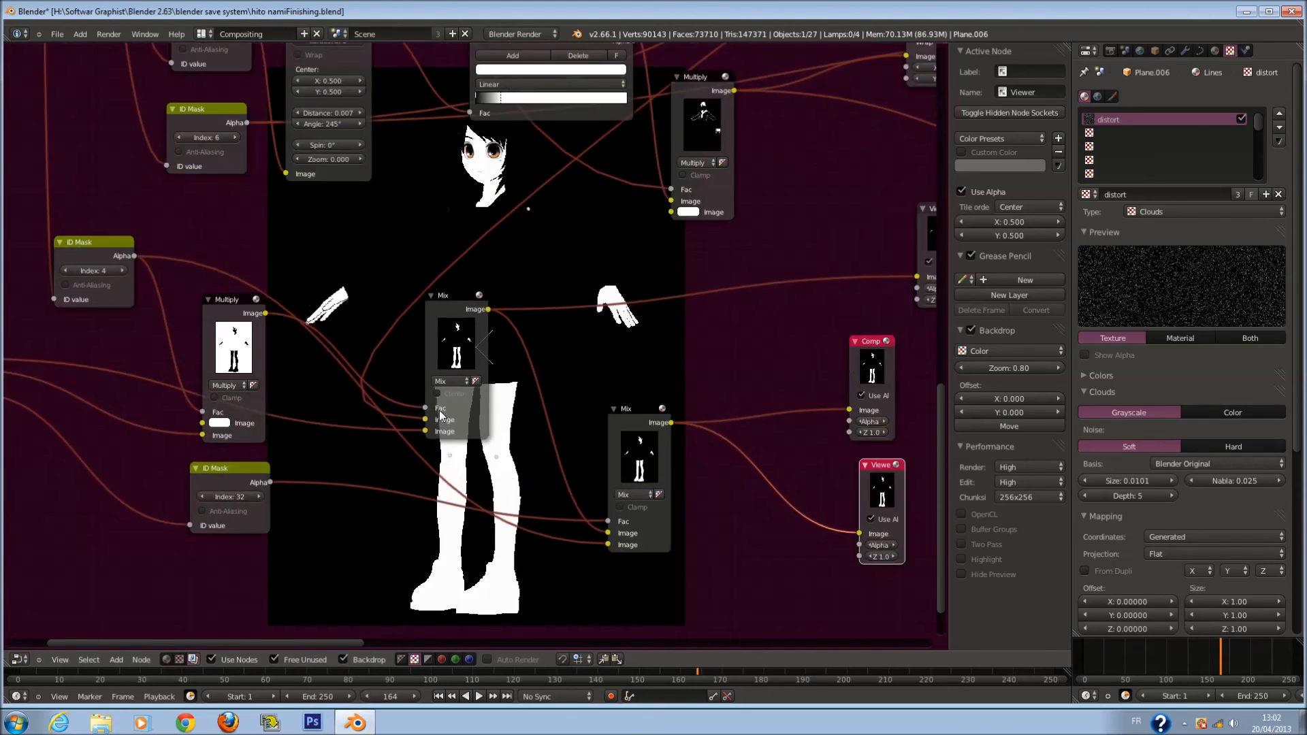
middle_drag(438, 410, 659, 423)
drag(636, 443, 423, 436)
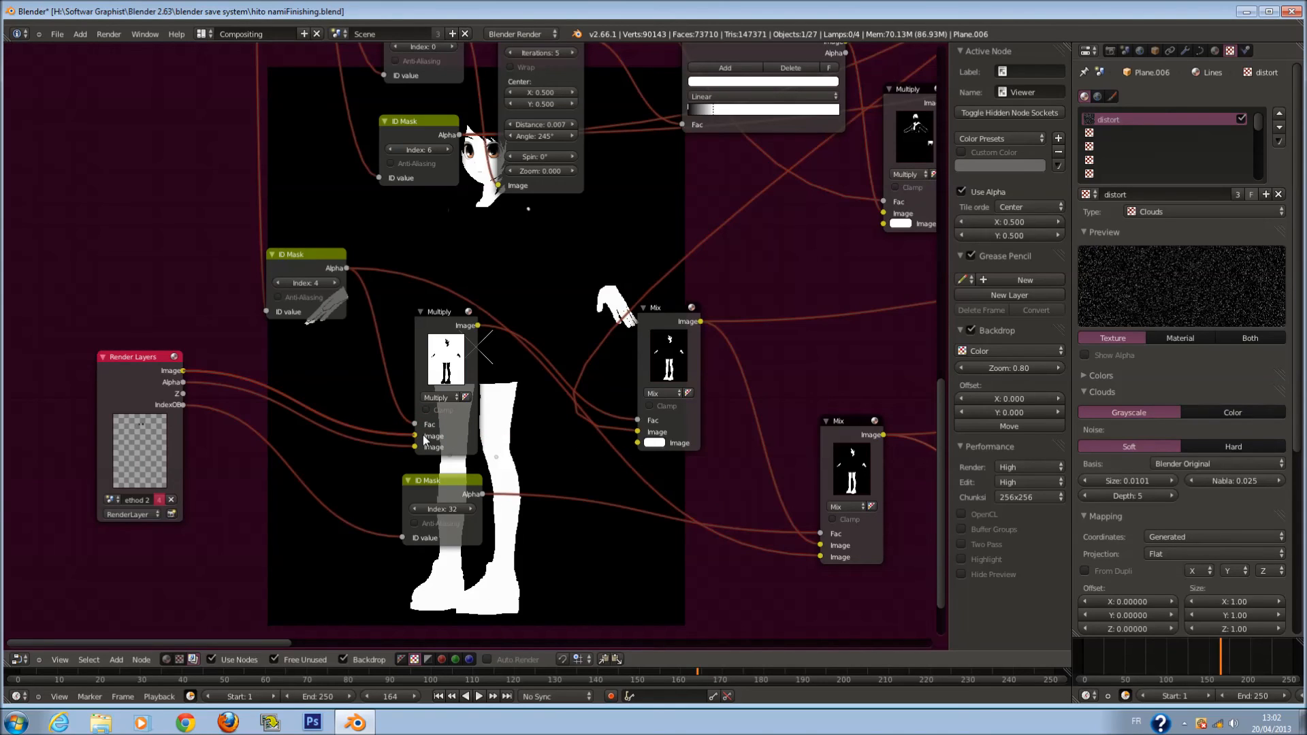
drag(423, 434, 631, 446)
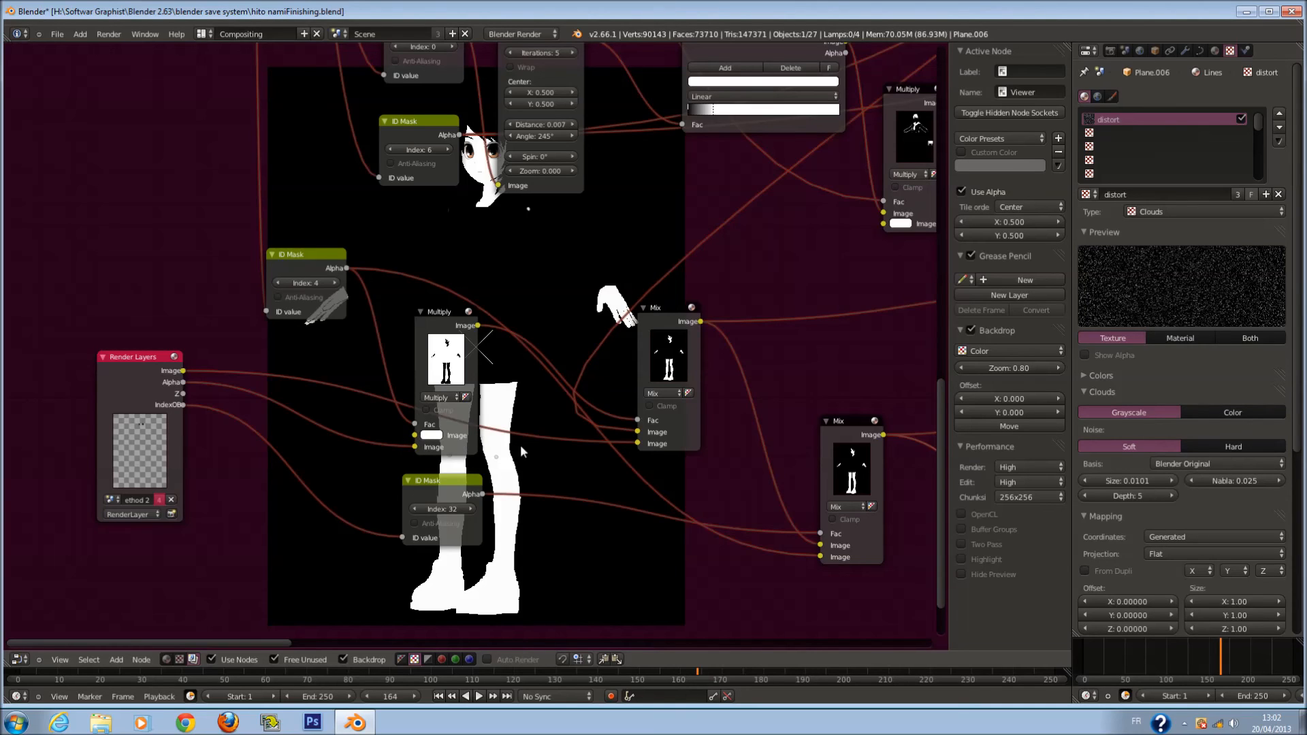
Replace the index 4 ID Mask link on the final Mix node's second Image input with a link from the upper Render Layers node
middle_drag(549, 459, 354, 448)
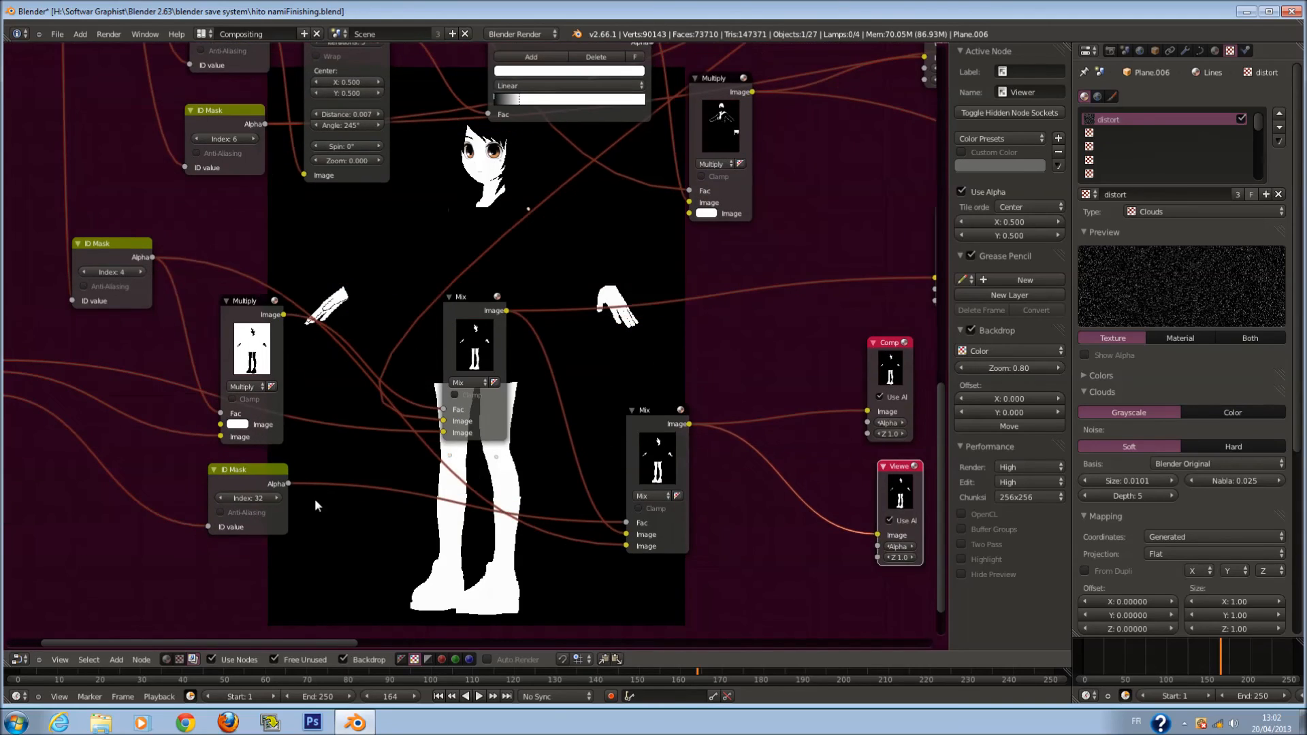
mouse_move(625, 521)
mouse_down()
mouse_move(579, 518)
mouse_move(625, 521)
mouse_up()
drag(625, 521, 625, 521)
drag(626, 546, 355, 415)
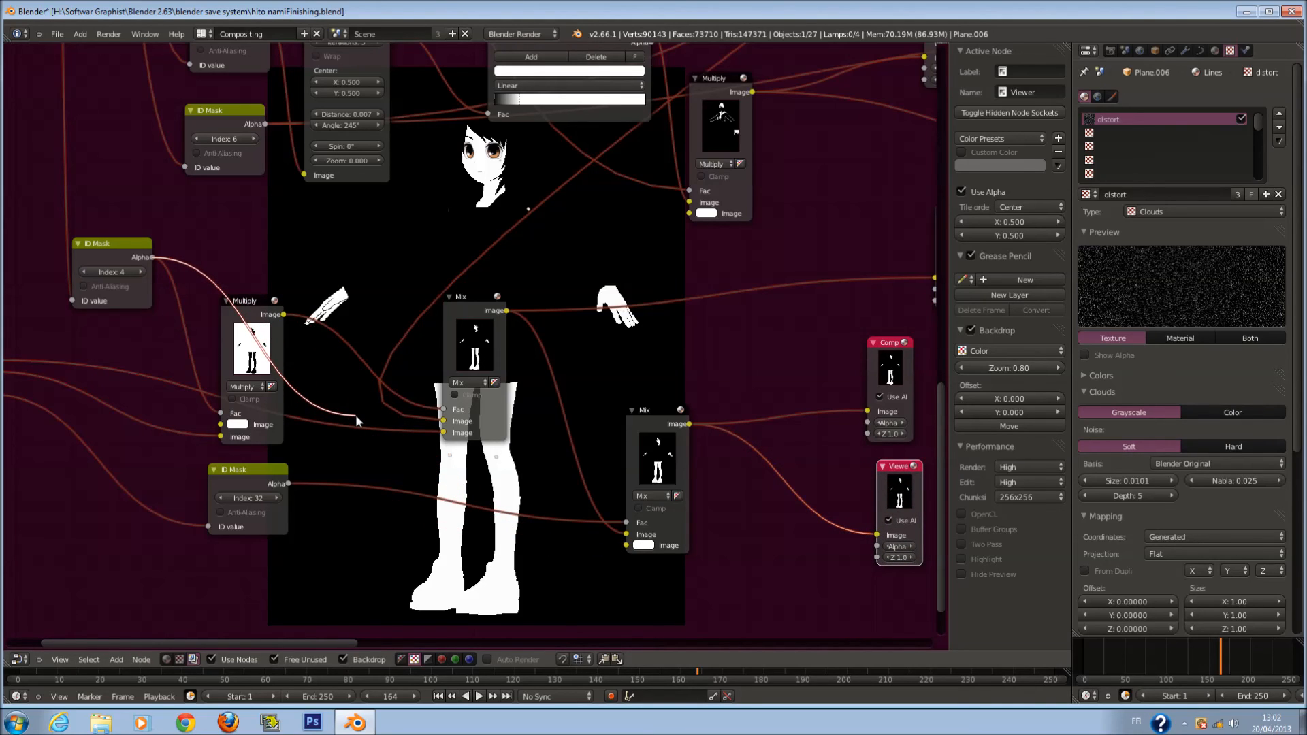
drag(355, 414, 356, 414)
scroll(355, 415, down, 12)
middle_drag(334, 163, 336, 316)
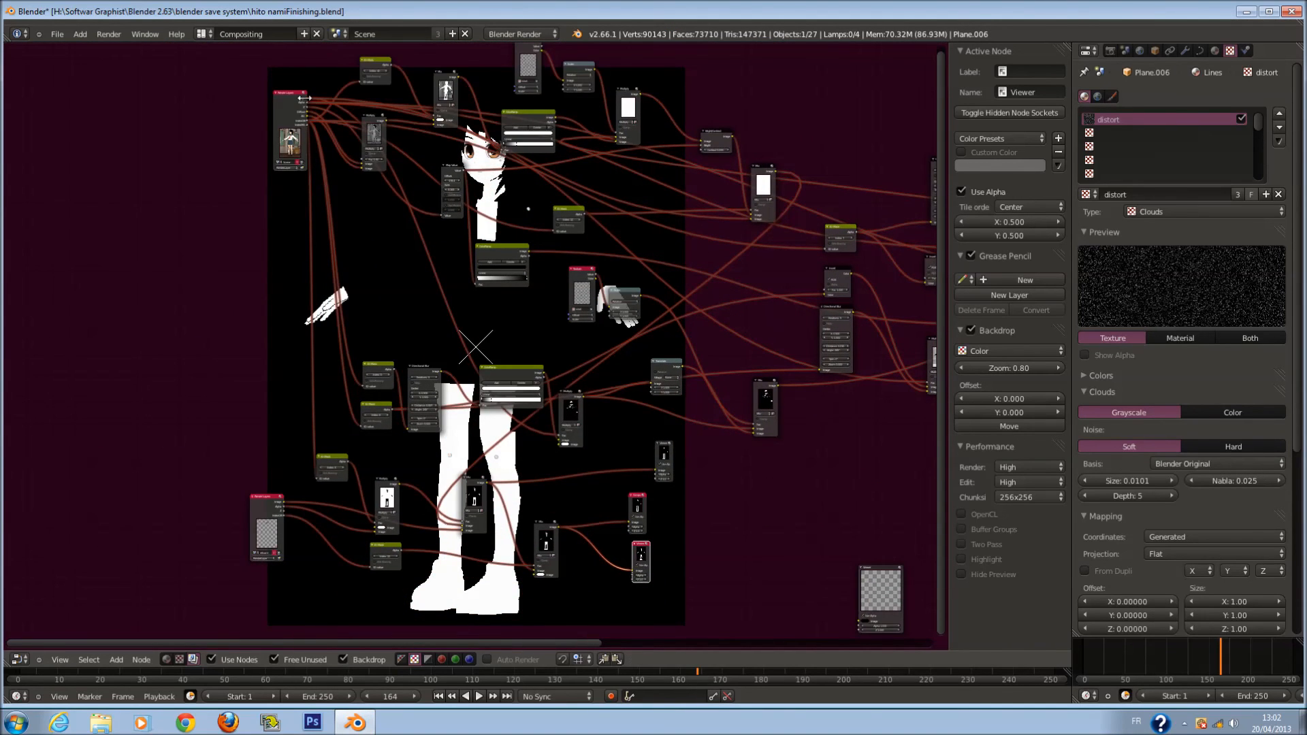
drag(308, 99, 535, 574)
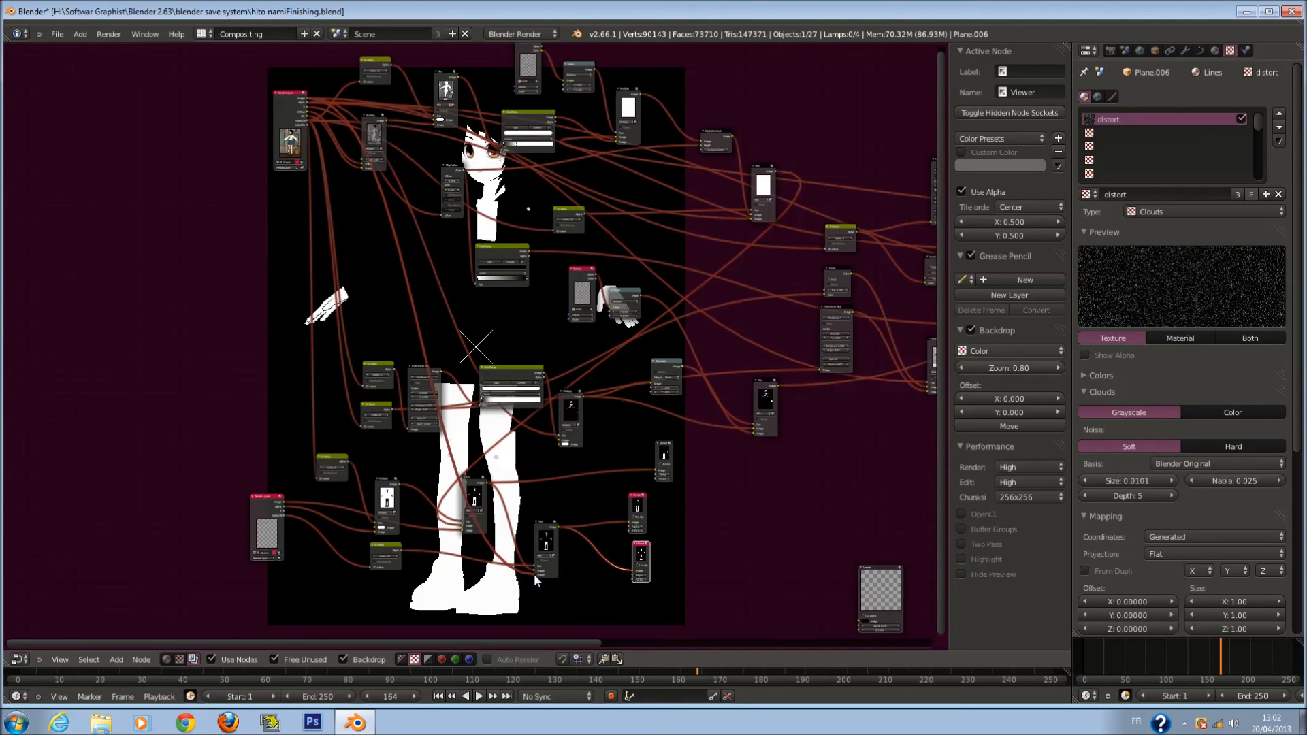
Add an Invert node on the link between the index 32 ID Mask and the final Mix node's Fac input
scroll(535, 573, up, 2)
middle_drag(584, 554, 620, 367)
scroll(617, 387, up, 1)
scroll(618, 391, up, 5)
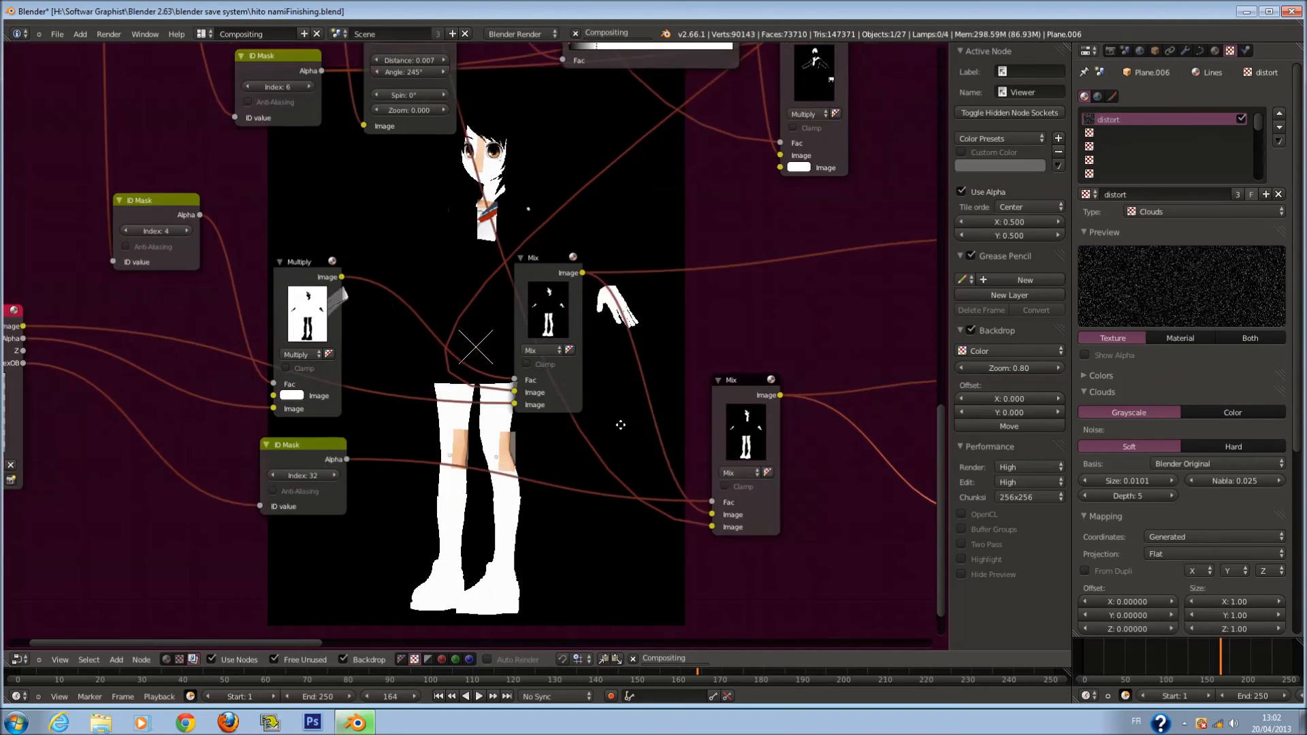
key(shift+a)
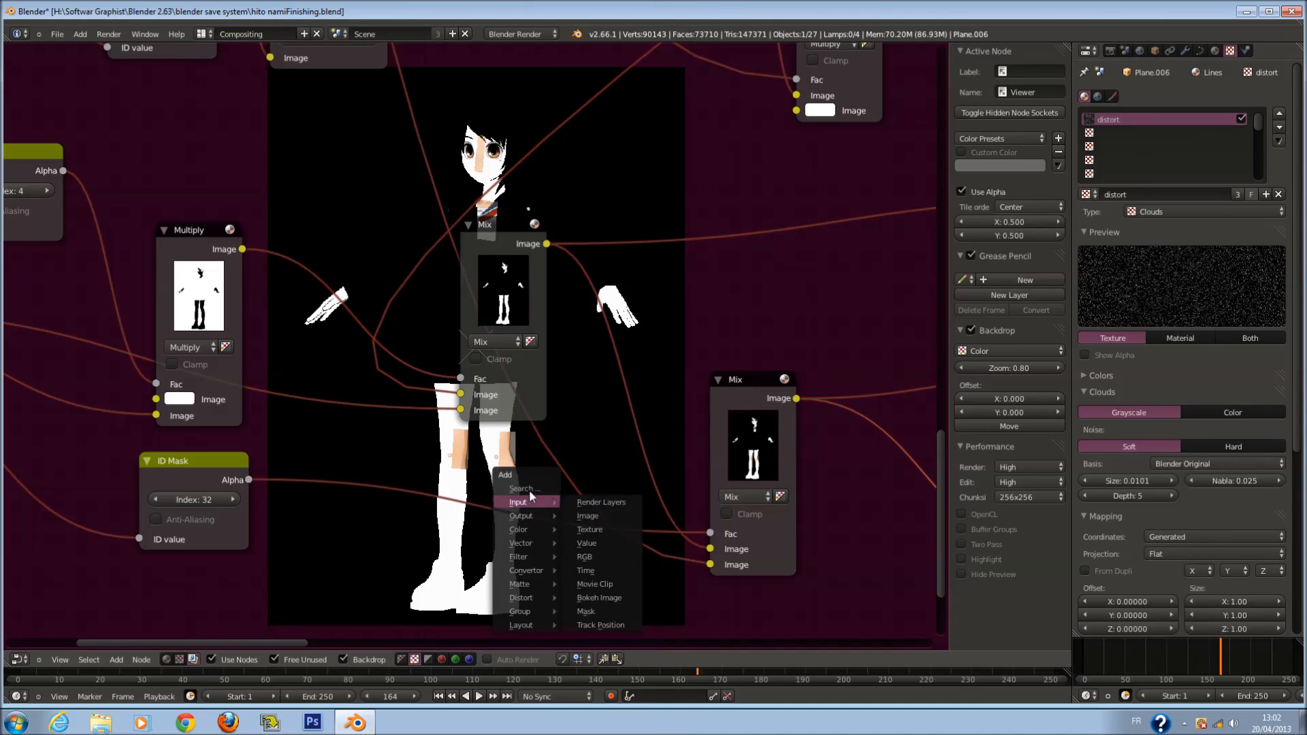
key(Escape)
key(shift+a)
click(517, 492)
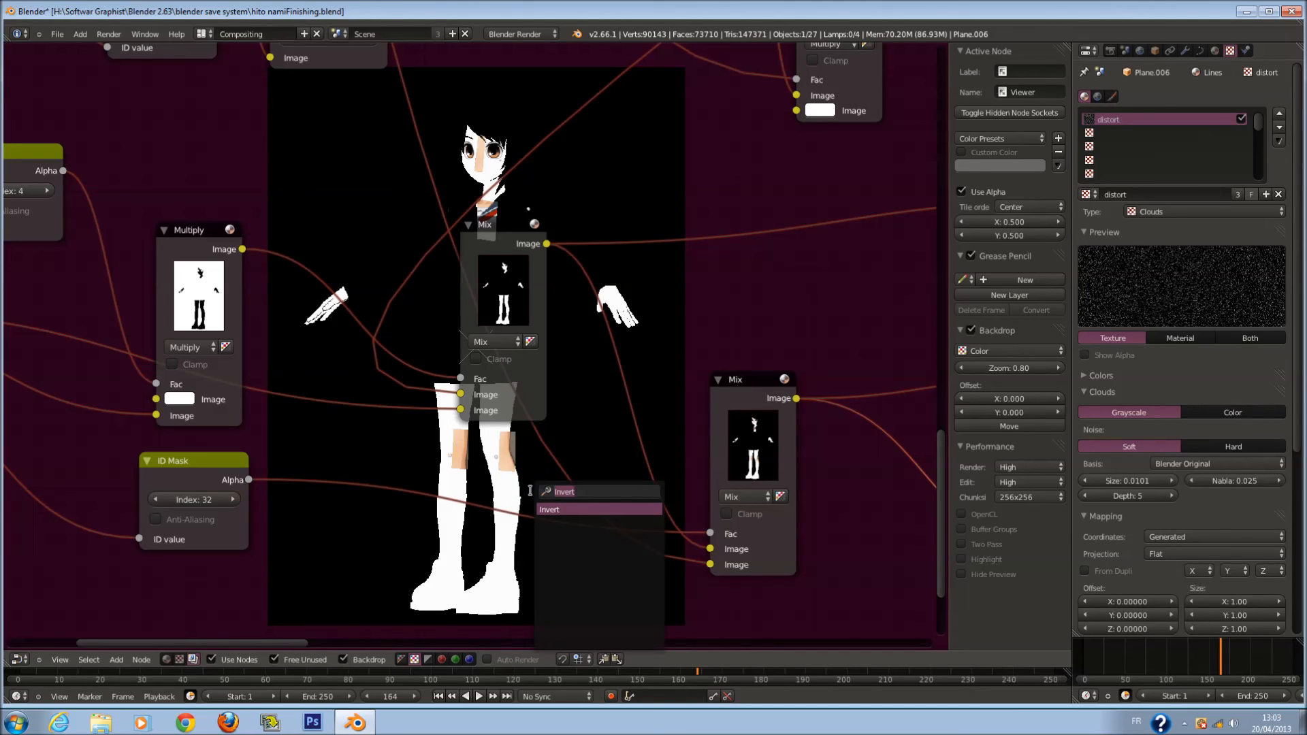
click(592, 510)
click(469, 518)
middle_drag(616, 581, 522, 521)
scroll(534, 524, down, 1)
scroll(524, 471, down, 1)
scroll(524, 466, up, 1)
scroll(524, 466, down, 1)
key(a)
key(a)
key(a)
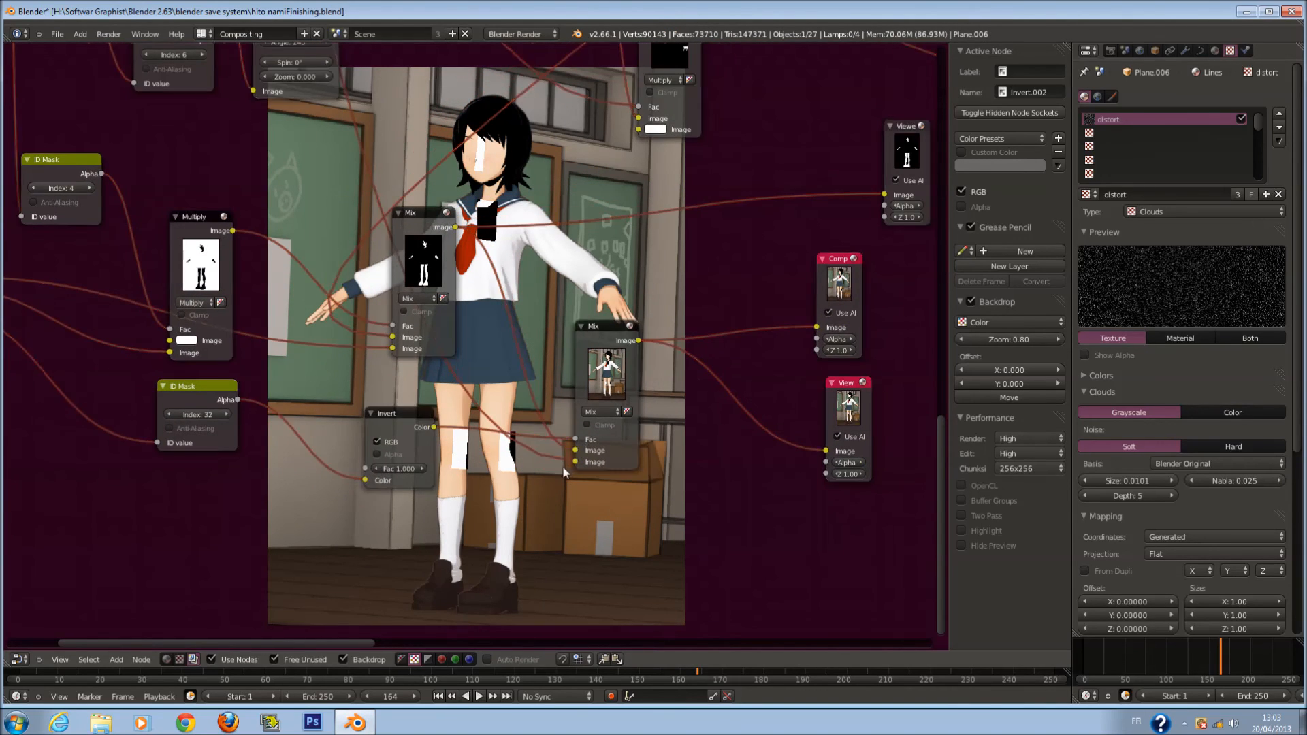
Try feeding the upper Mix output into the final Mix node's Fac with Invert on its first Image input, and return the Invert link to Fac
scroll(563, 469, up, 1)
middle_drag(306, 417, 416, 408)
mouse_move(694, 436)
mouse_down()
mouse_move(680, 437)
mouse_move(696, 450)
mouse_up()
drag(564, 209, 694, 462)
middle_drag(718, 462, 555, 456)
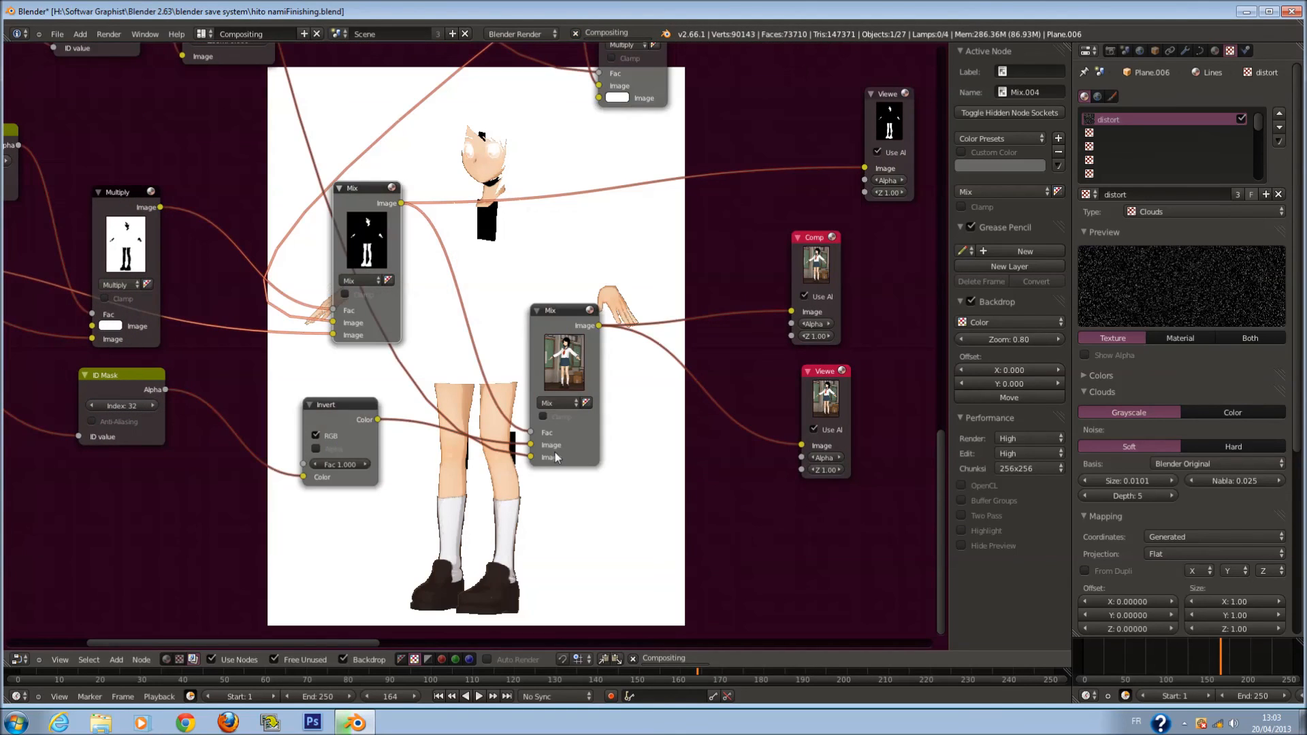
scroll(554, 456, up, 1)
mouse_move(531, 436)
mouse_down()
mouse_move(552, 452)
mouse_move(533, 442)
mouse_up()
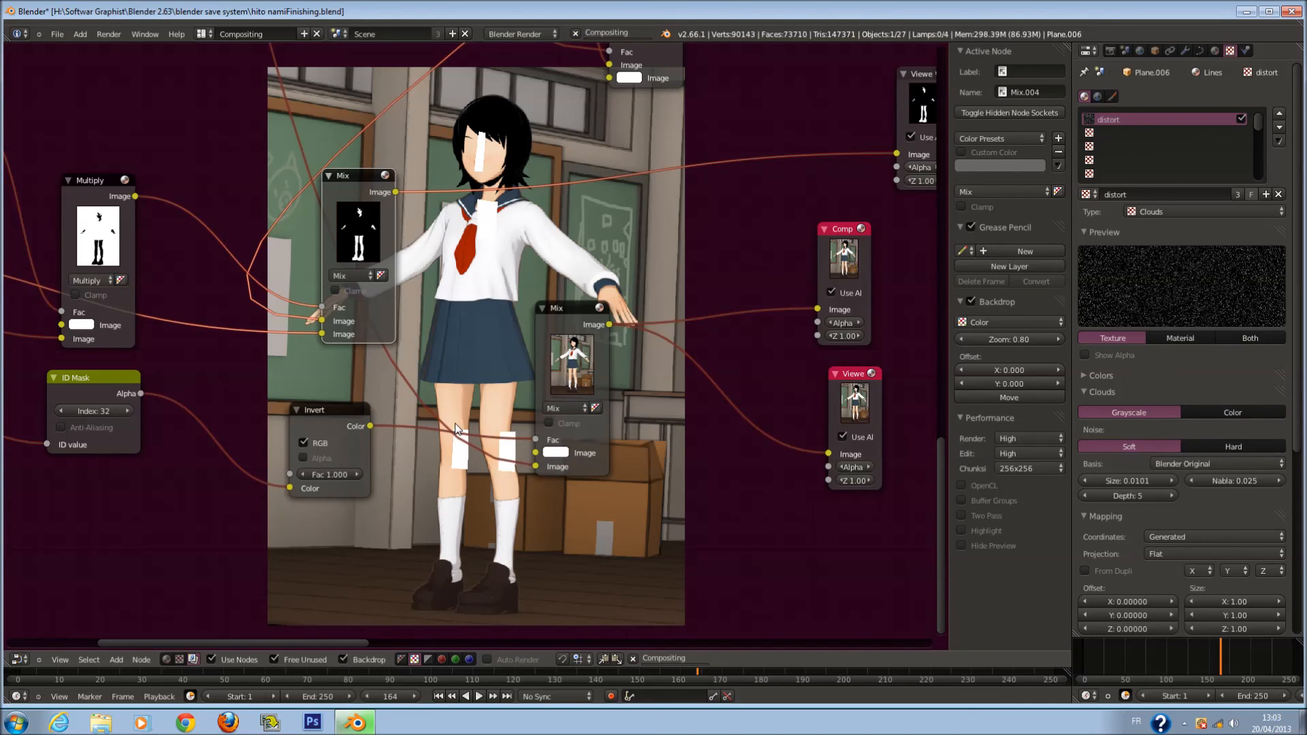
Move the final Mix node's second Image link to its first Image input and nudge the upper Mix node slightly
scroll(556, 280, up, 2)
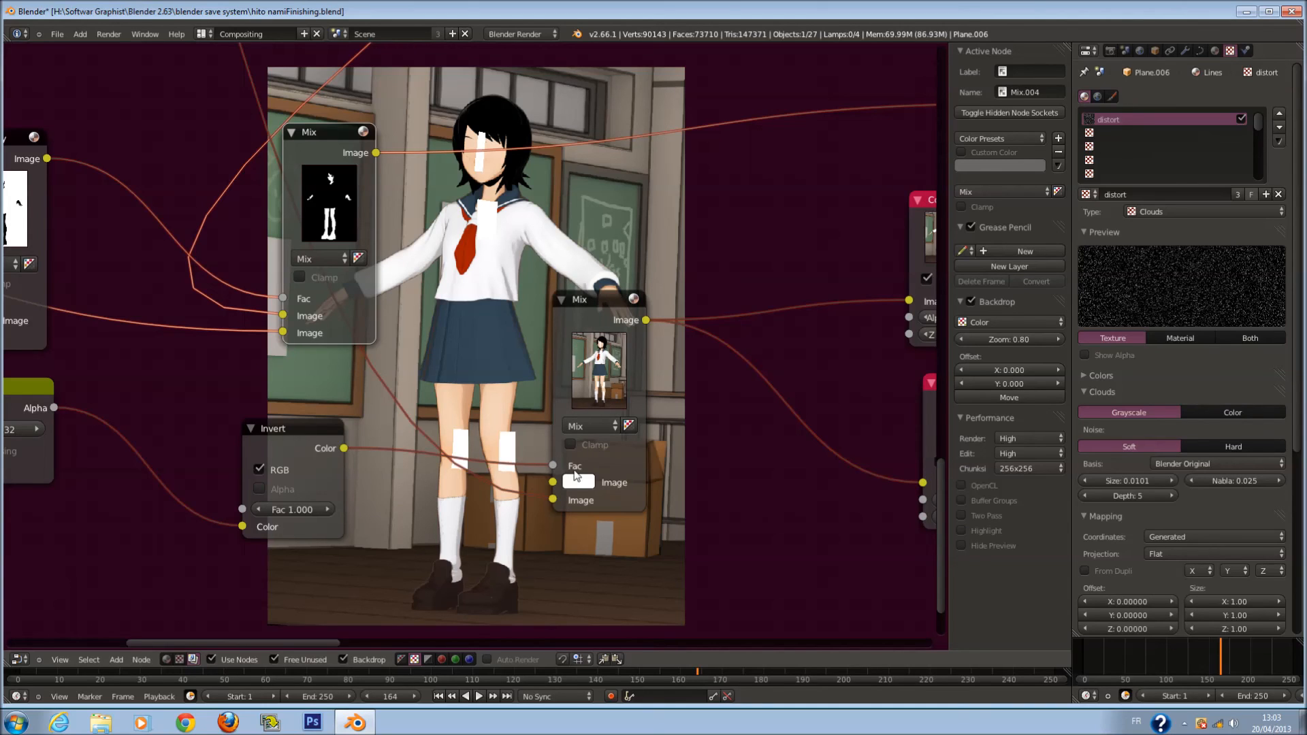
mouse_move(553, 498)
mouse_down()
mouse_move(570, 495)
mouse_move(553, 482)
mouse_up()
scroll(537, 479, down, 1)
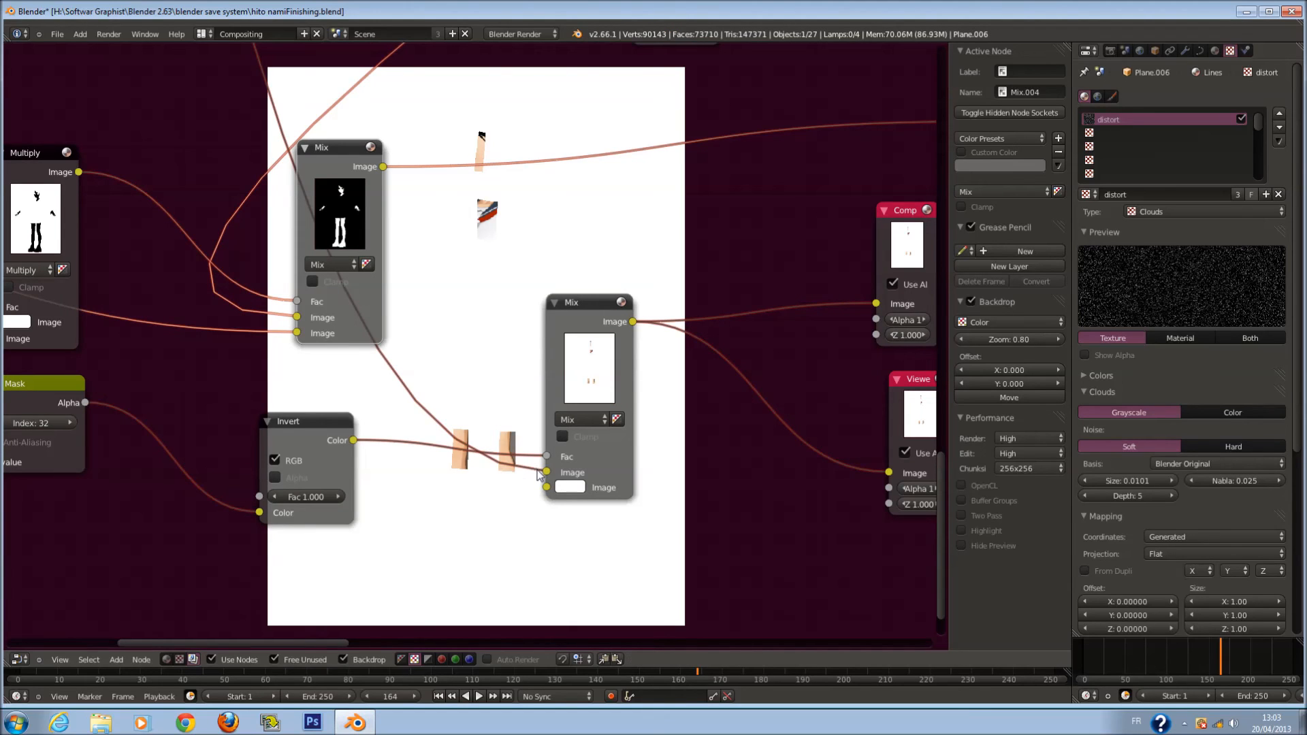
key(g)
click(405, 207)
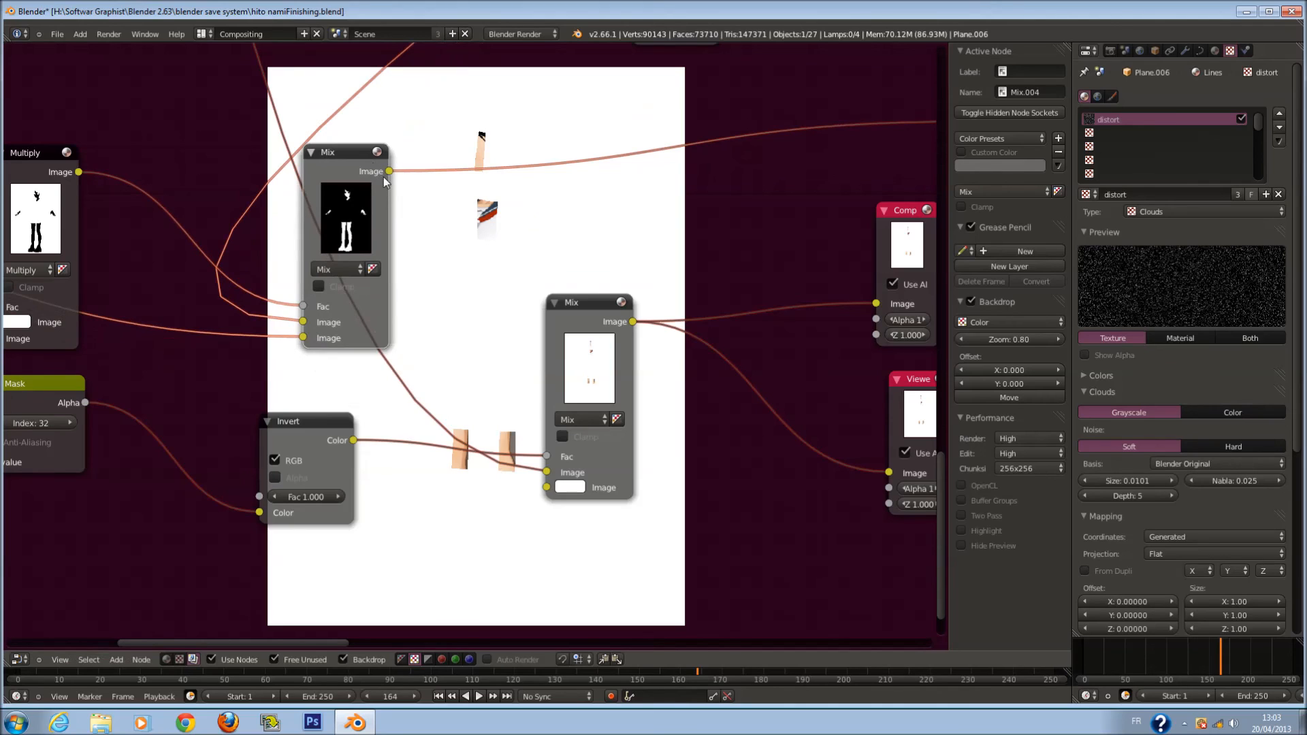
Duplicate the final Mix node, insert the copy on its link to the Viewer, and reposition the original beside it
drag(583, 308, 463, 264)
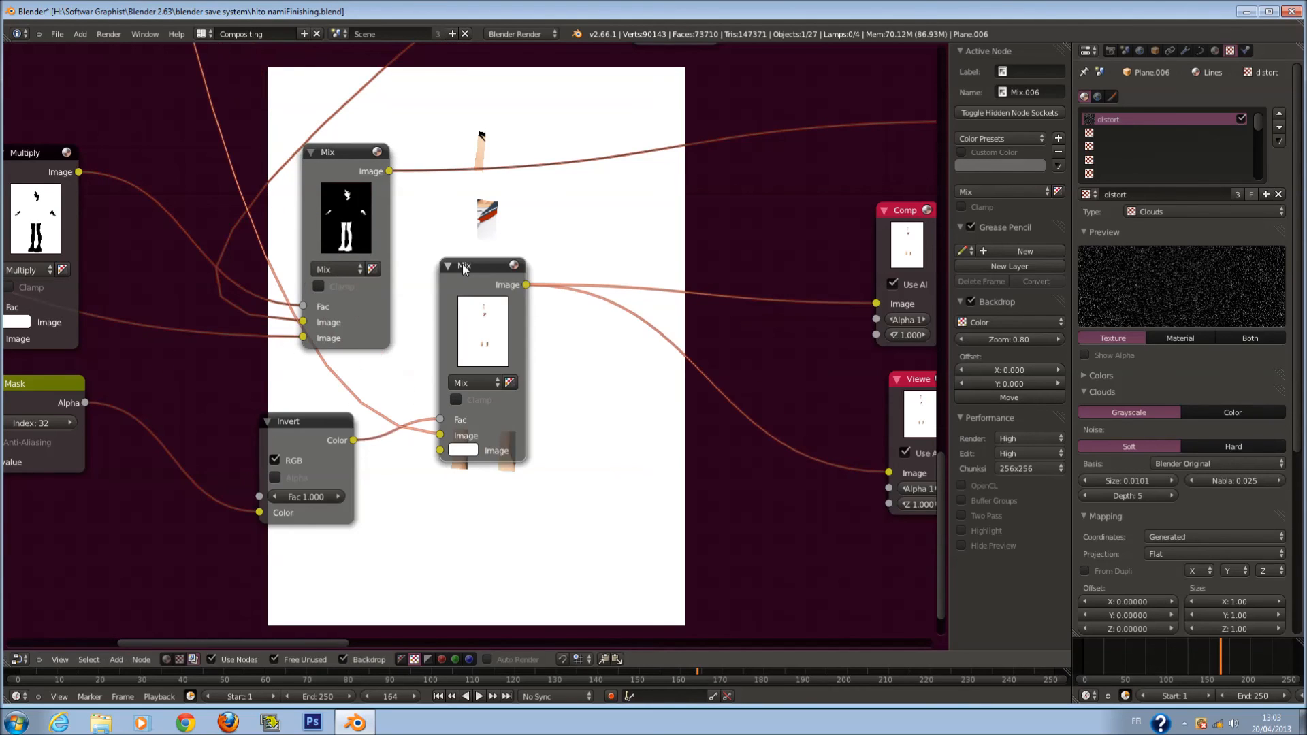
key(shift+d)
click(629, 323)
drag(560, 313, 608, 314)
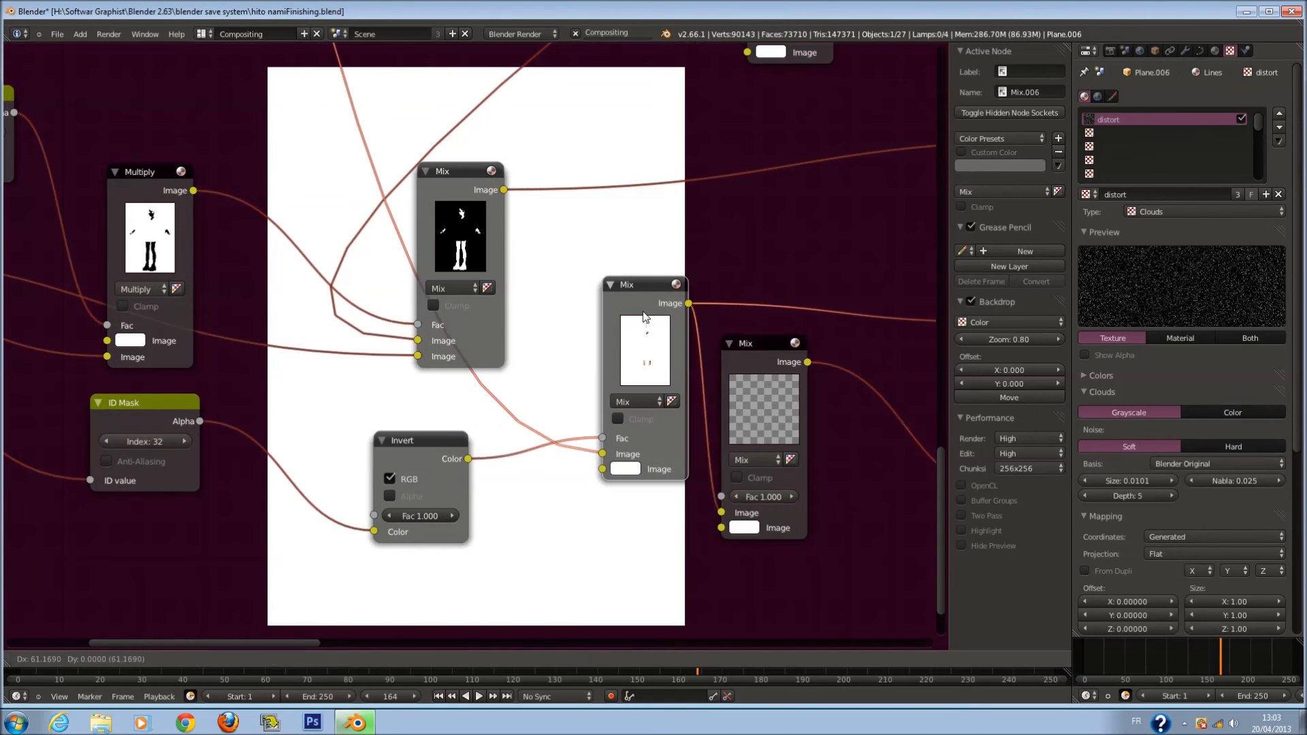
Connect the upper Mix output to the original lower Mix node's second Image input, and move that link to the duplicated Mix node's Fac
drag(504, 189, 603, 470)
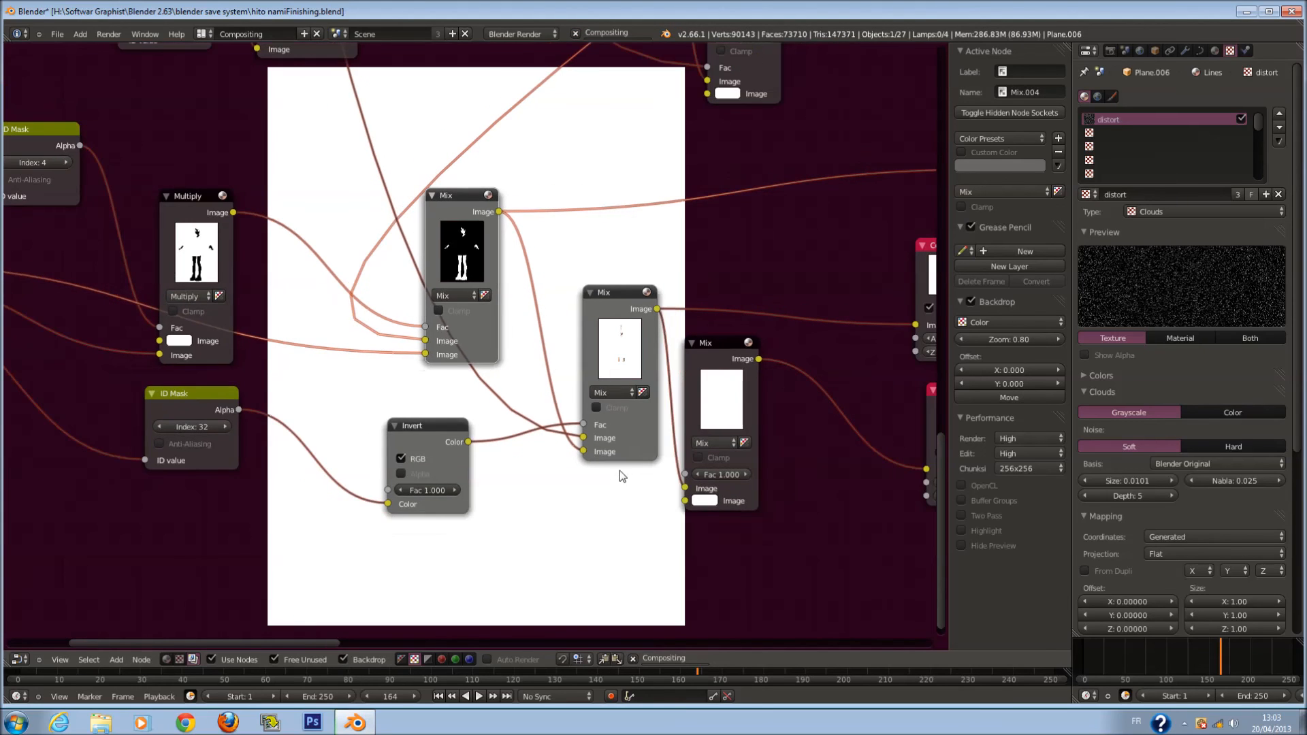
scroll(613, 473, down, 2)
scroll(548, 454, up, 1)
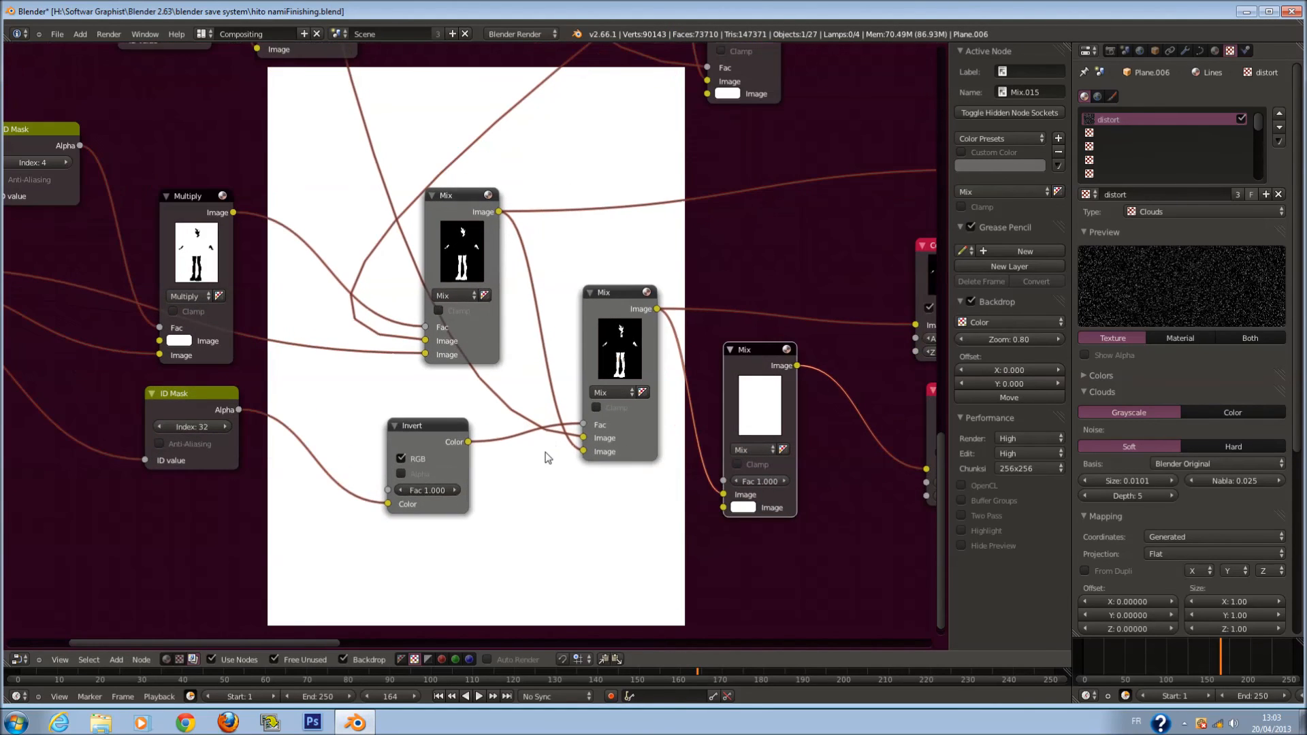
drag(590, 454, 718, 484)
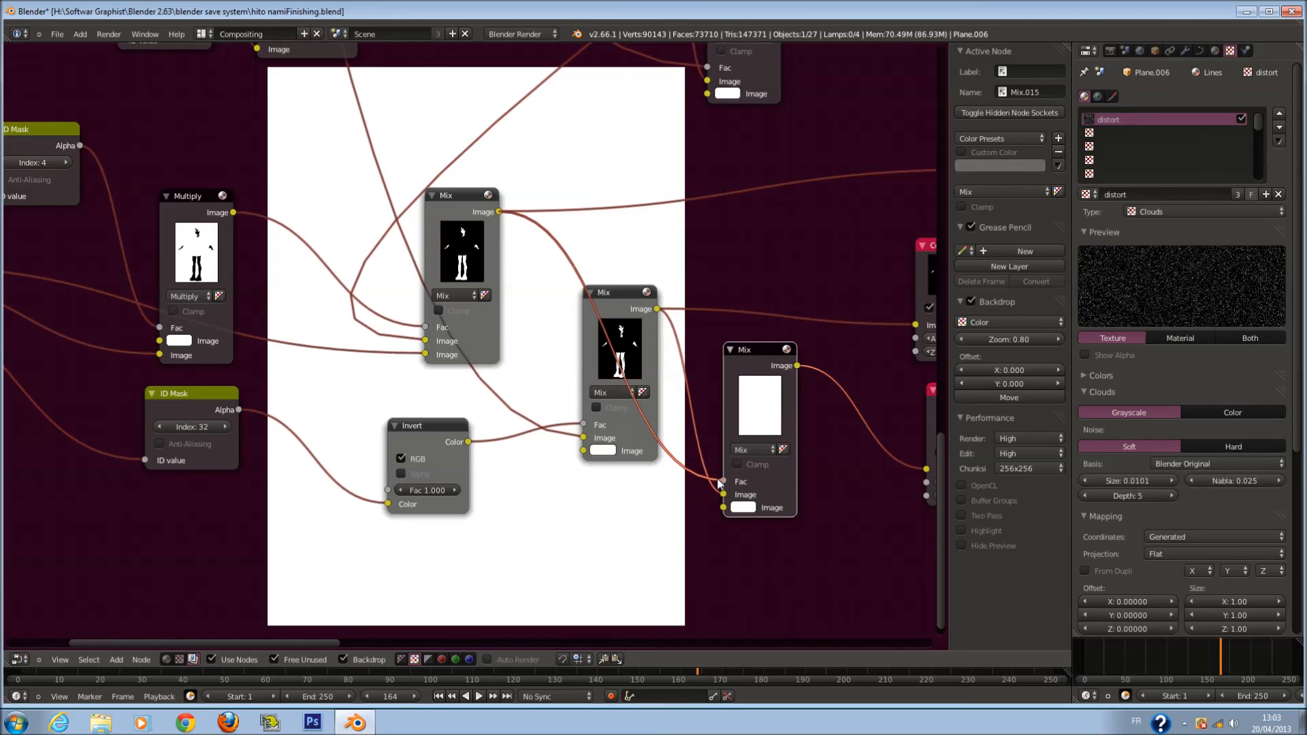
Connect the upper Render Layers node to the second Image inputs of the duplicated Mix node and the Mix node before it
scroll(718, 484, down, 6)
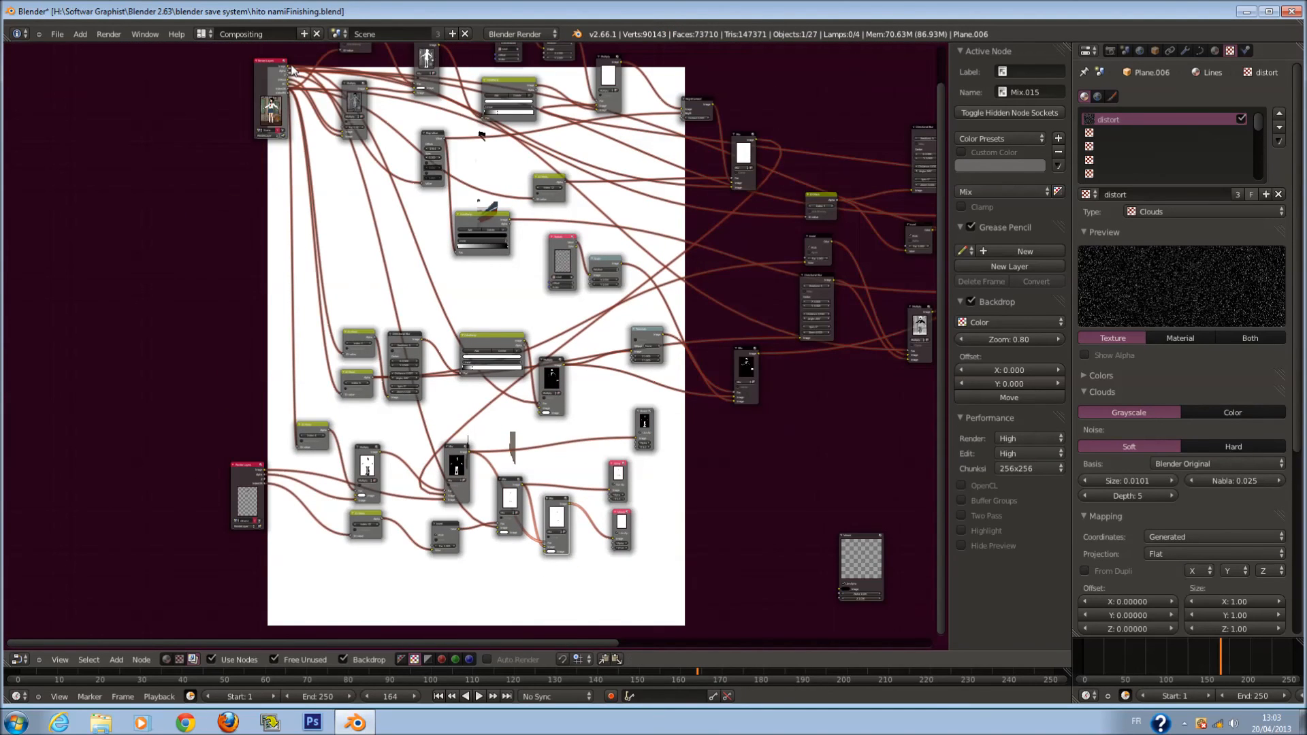
drag(290, 66, 546, 552)
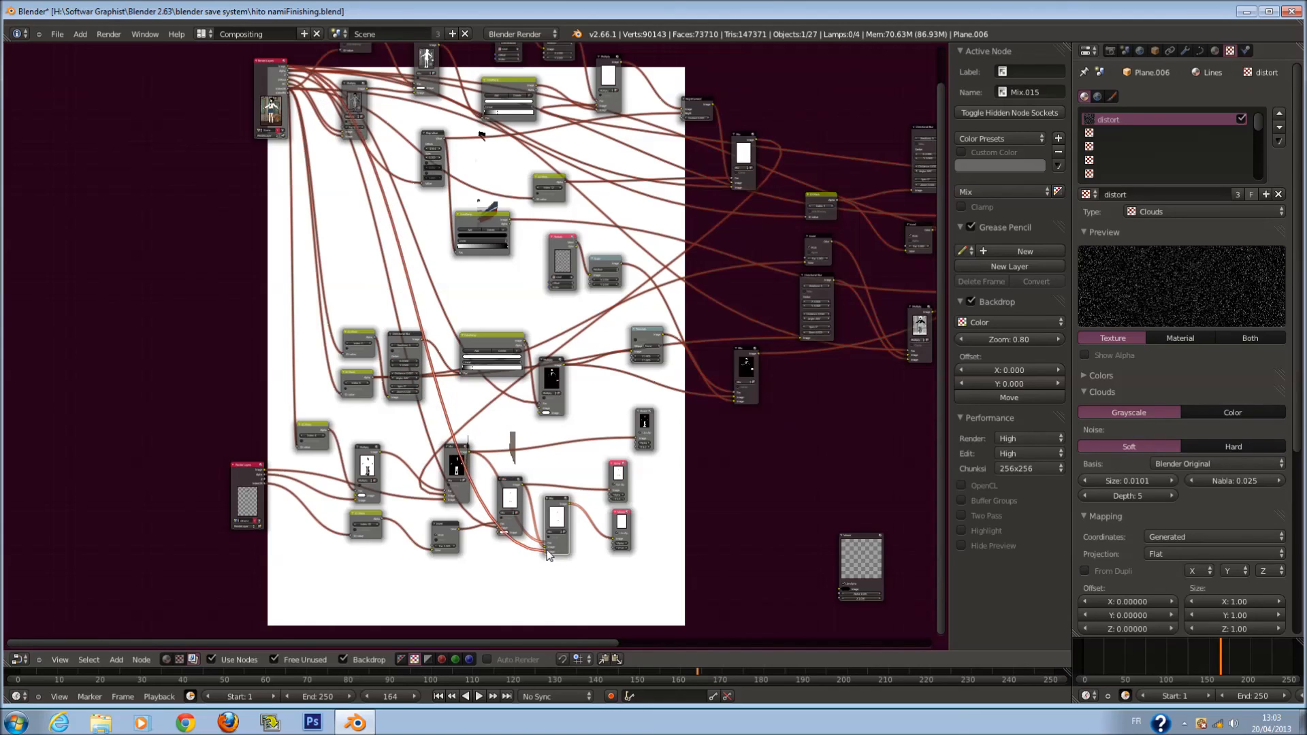
drag(290, 70, 584, 552)
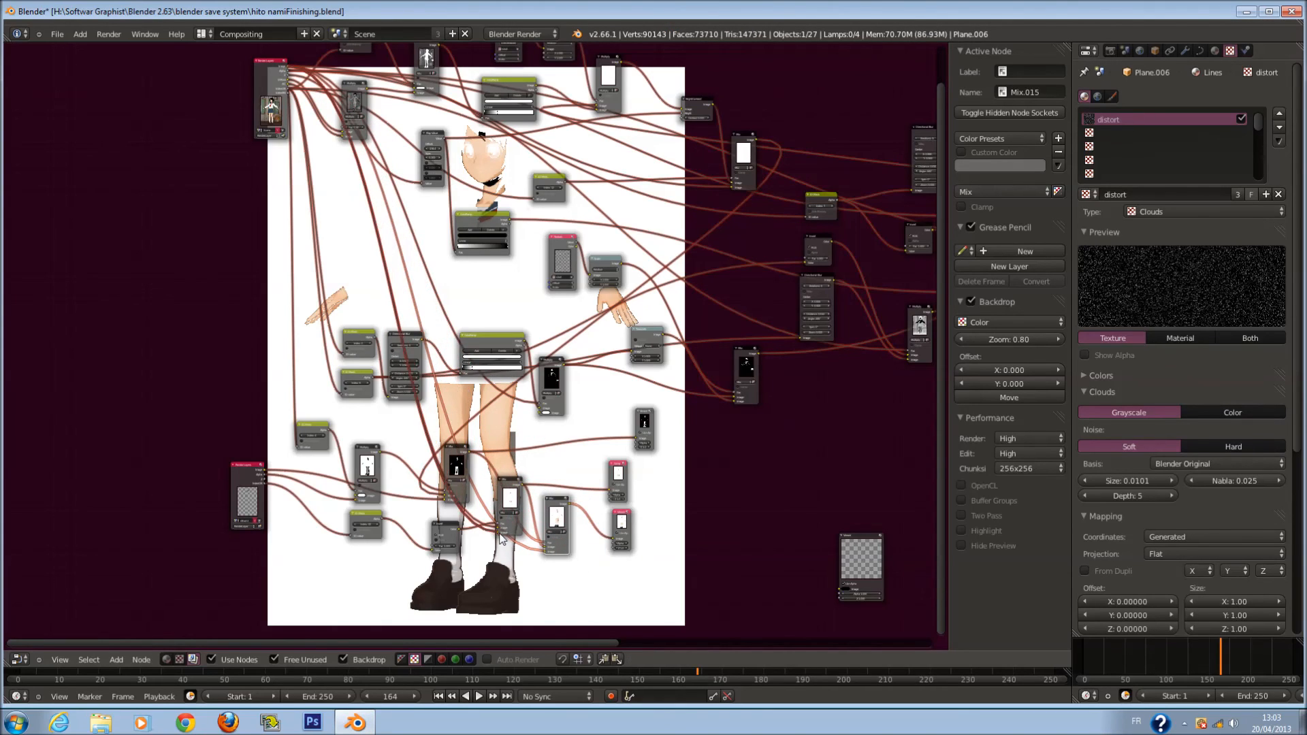
Connect the duplicated Mix node's output to the Composite node's Image input
scroll(678, 567, up, 2)
middle_drag(678, 567, 611, 421)
scroll(624, 491, up, 5)
middle_drag(625, 497, 627, 386)
scroll(500, 425, up, 1)
middle_drag(328, 399, 444, 393)
click(399, 274)
scroll(381, 317, up, 1)
scroll(362, 342, down, 2)
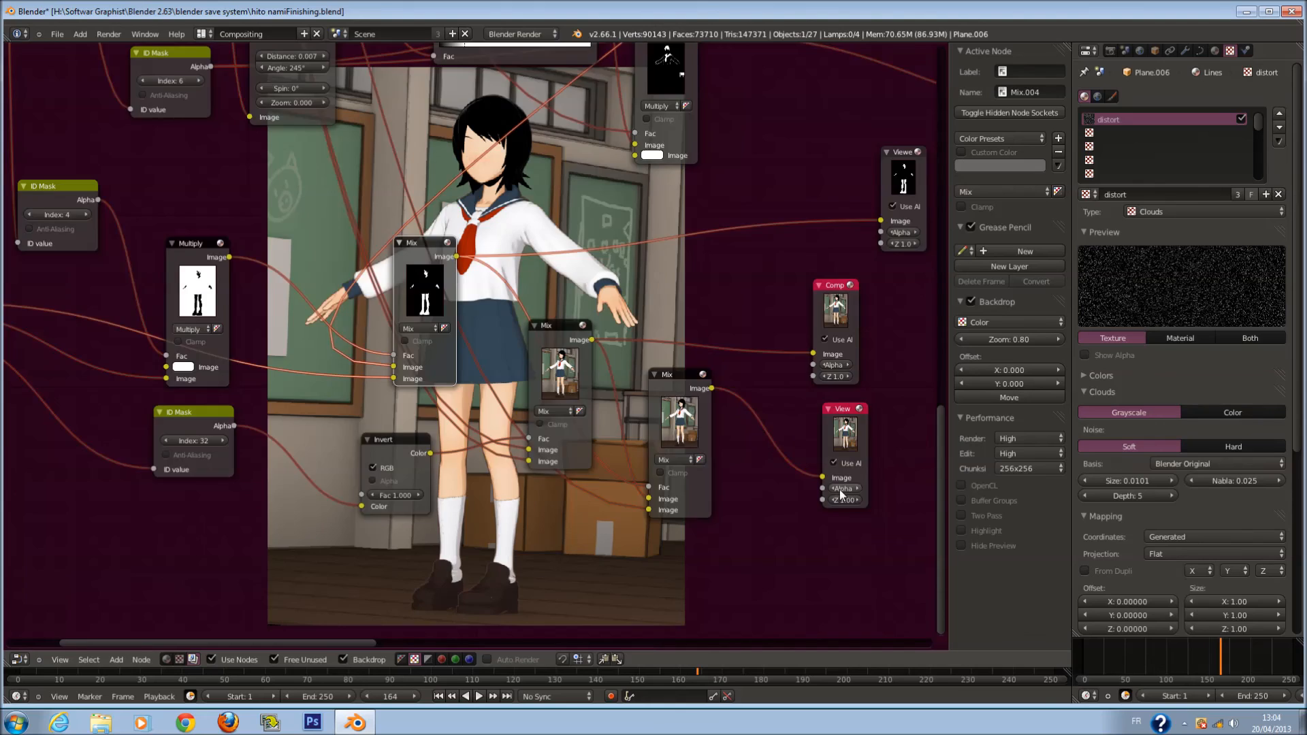
middle_drag(842, 493, 610, 417)
scroll(610, 412, down, 1)
drag(593, 252, 735, 258)
mouse_move(479, 317)
mouse_down()
mouse_move(716, 303)
mouse_move(715, 291)
mouse_move(585, 273)
mouse_up()
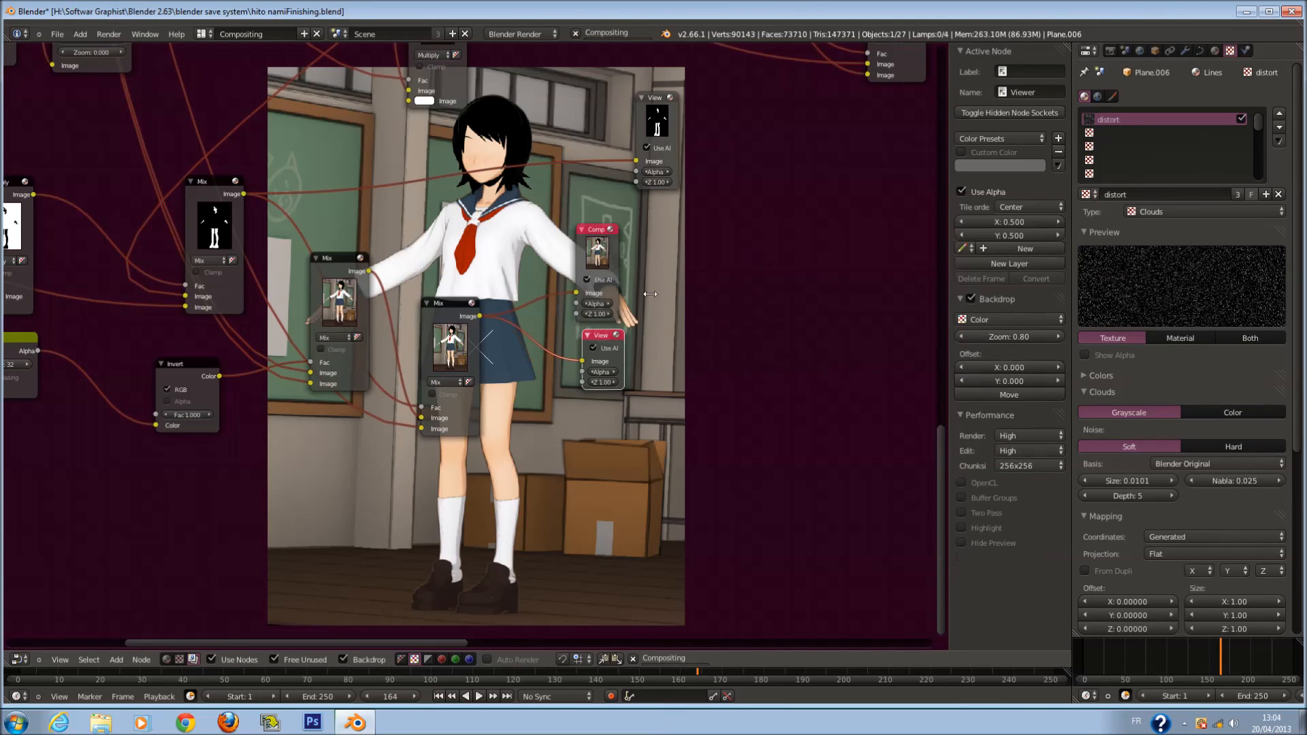
Remove the extra upper Viewer node and space the remaining Viewer, Composite and last two Mix nodes further right
click(590, 335)
drag(597, 358, 680, 412)
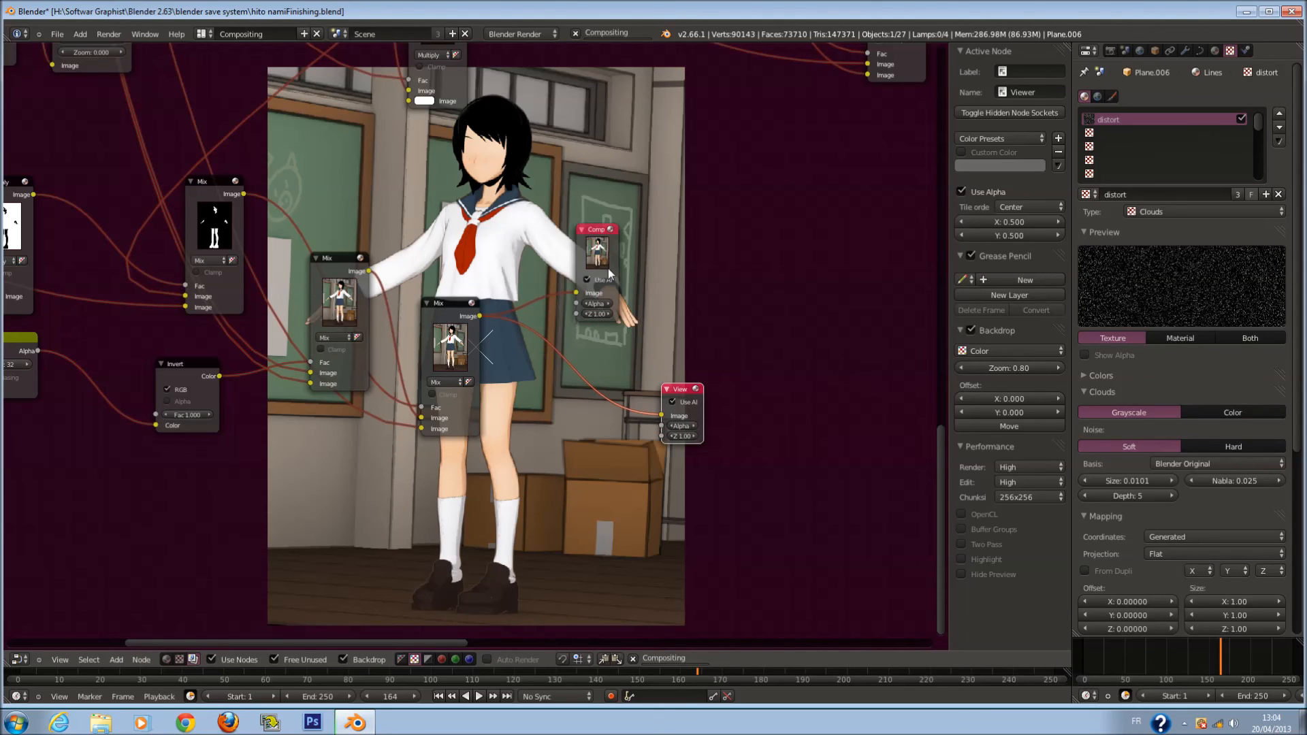
drag(609, 270, 685, 283)
middle_drag(451, 315, 512, 305)
drag(517, 305, 578, 326)
drag(383, 273, 464, 274)
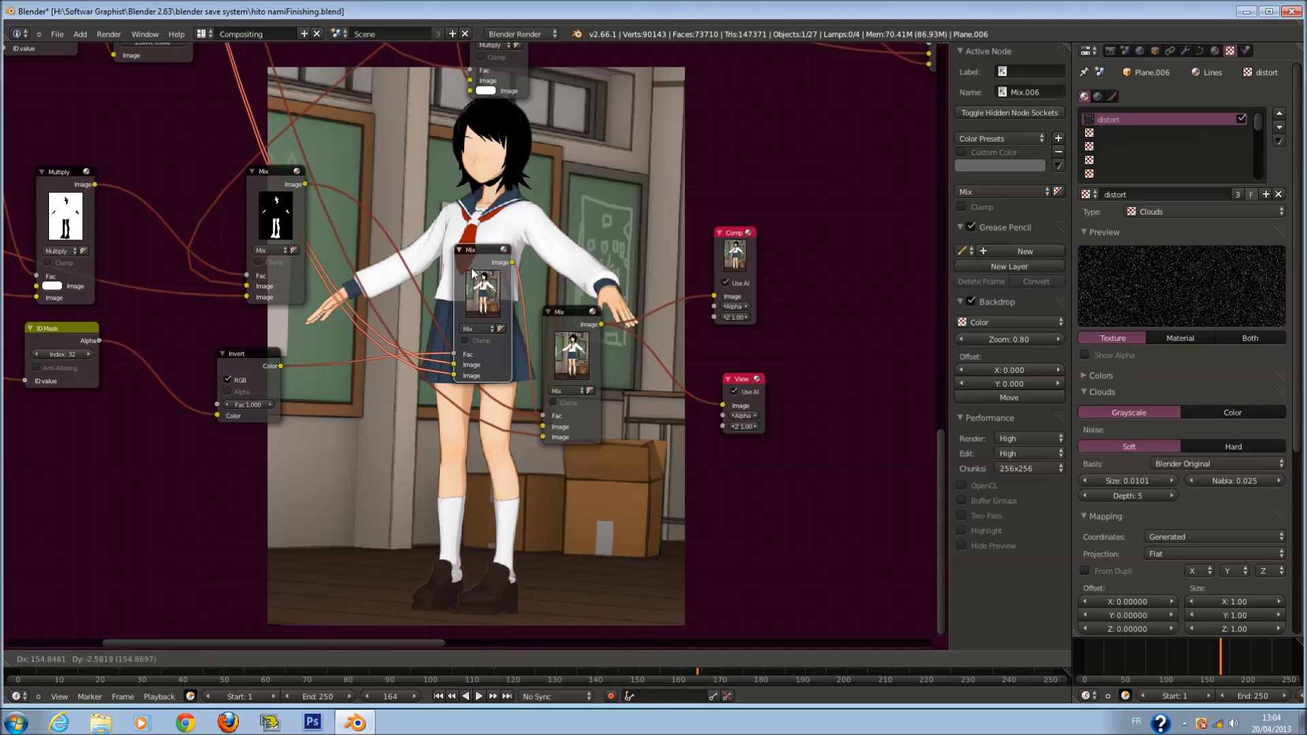
Resize the Mix node that follows the Multiply node in the lower mask chain
drag(304, 218, 388, 215)
drag(245, 213, 274, 212)
middle_drag(275, 212, 399, 205)
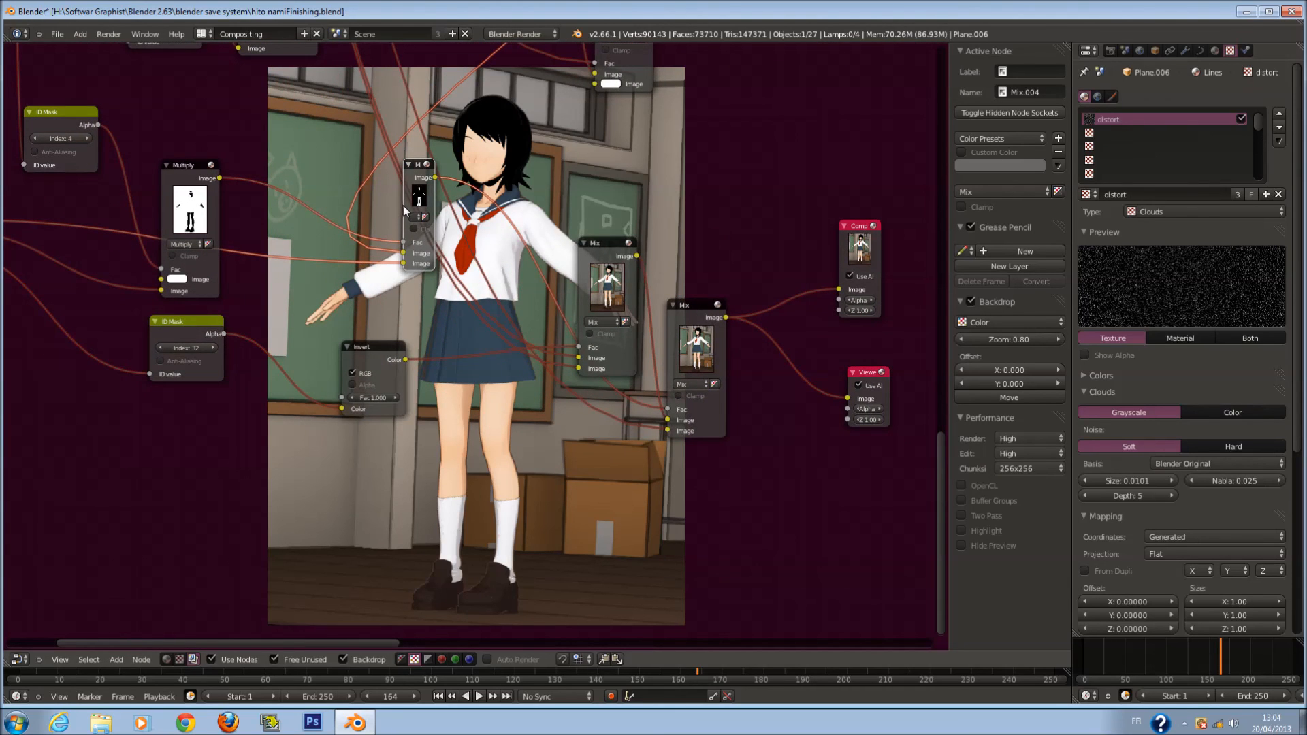
drag(403, 206, 363, 206)
scroll(591, 391, down, 3)
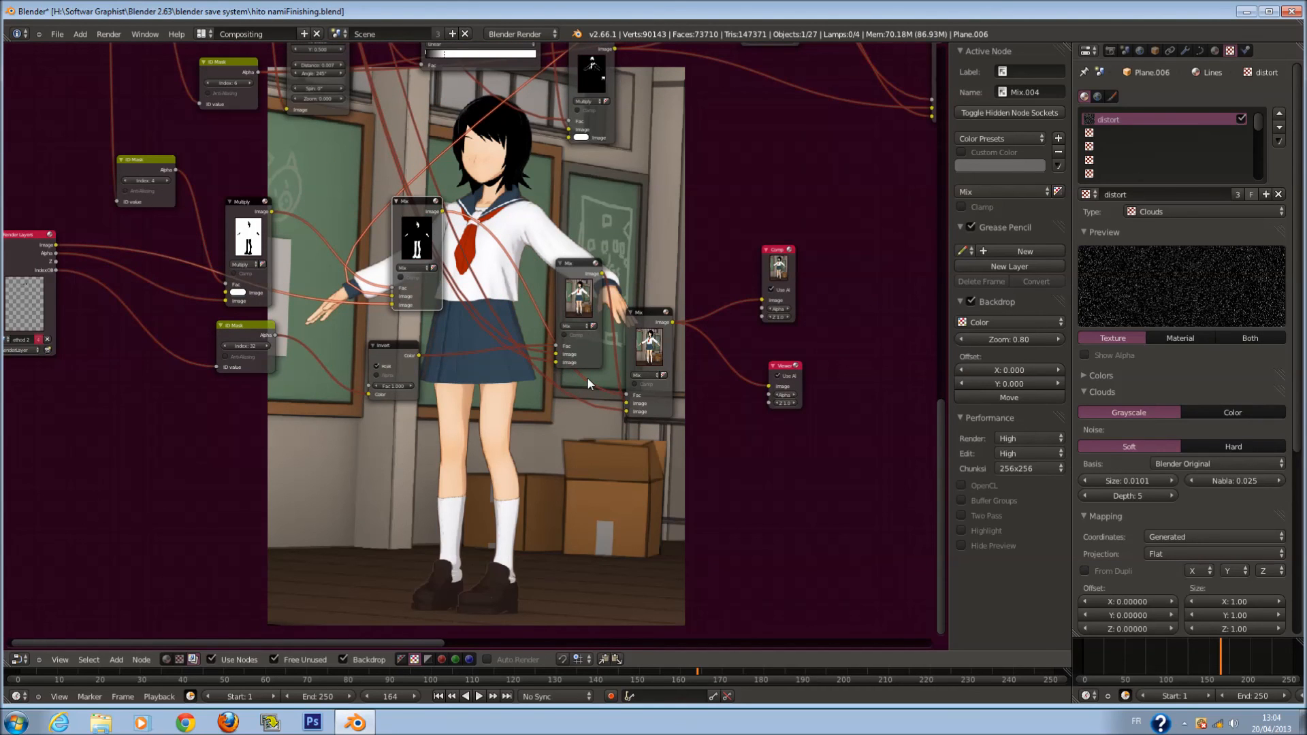
Reposition the middle Mix node of the lower chain so it sits clear between the first and last Mix nodes
middle_drag(600, 379, 746, 419)
scroll(738, 389, down, 4)
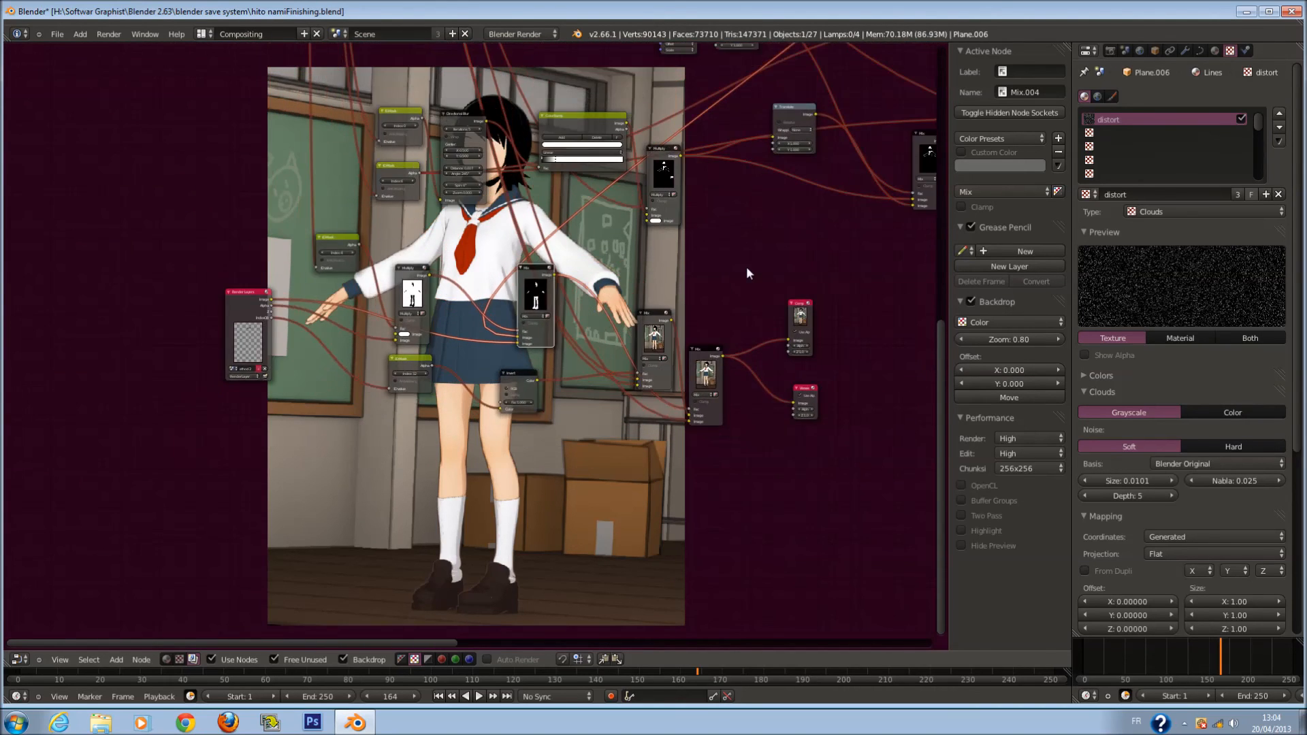
key(s)
middle_drag(802, 389, 835, 260)
scroll(740, 320, up, 10)
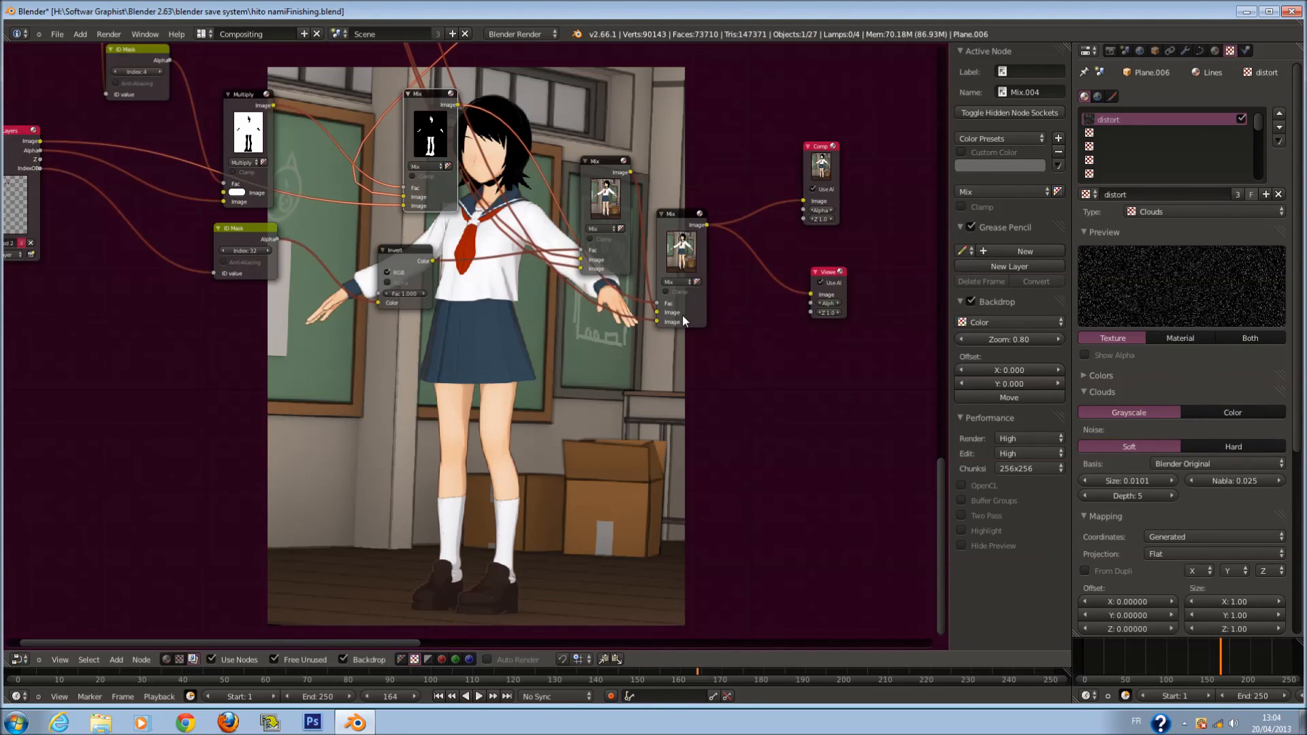
middle_drag(682, 315, 646, 392)
drag(573, 263, 527, 255)
scroll(513, 299, up, 1)
middle_drag(517, 299, 632, 479)
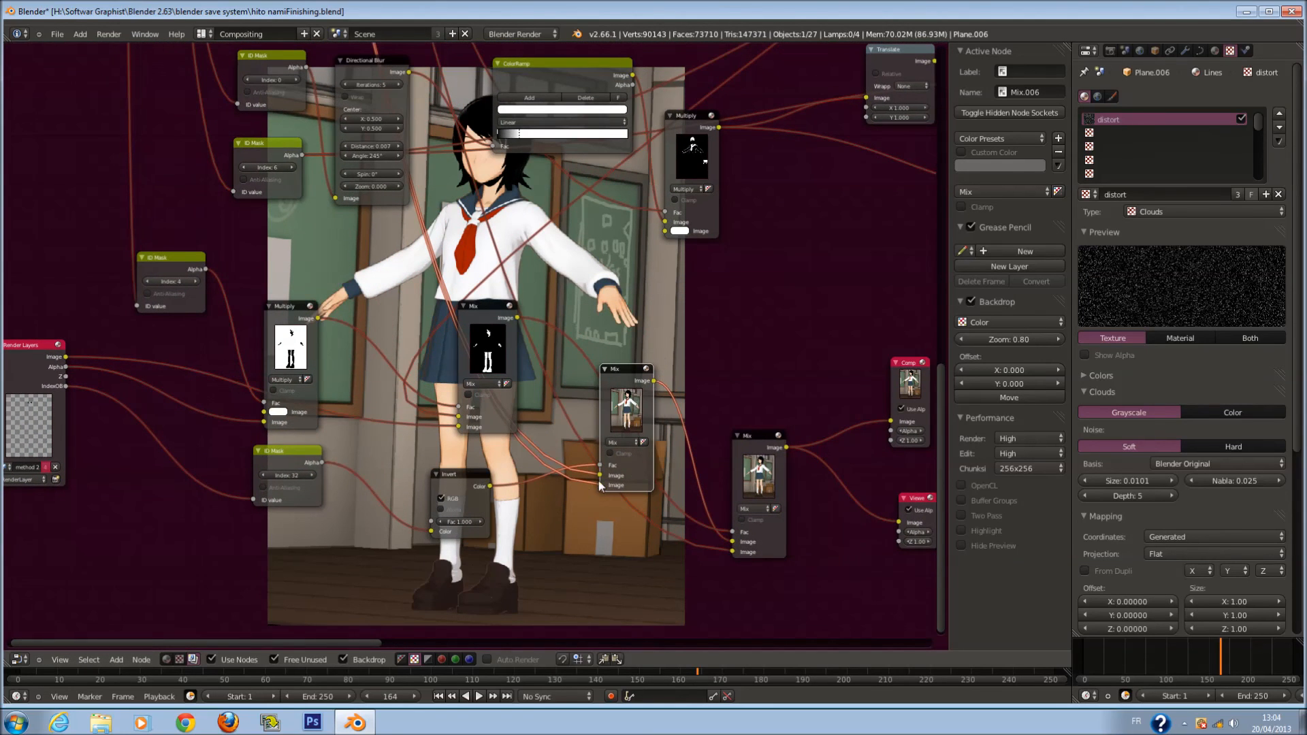
mouse_move(600, 486)
mouse_down()
mouse_move(521, 464)
mouse_move(600, 484)
mouse_up()
drag(637, 385, 621, 416)
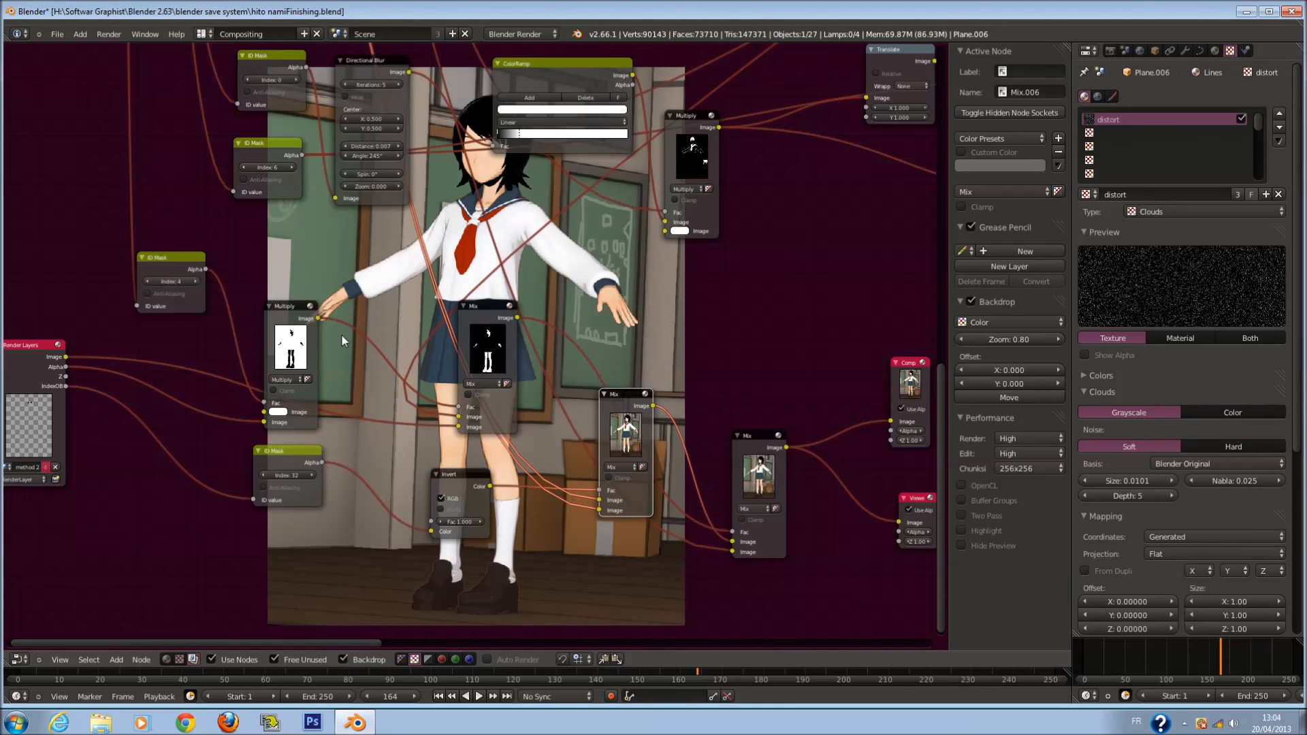
Move the first Mix output's link from the last Mix node's Fac to the middle Mix node's Fac
drag(735, 535, 607, 488)
middle_drag(660, 426, 609, 358)
scroll(609, 358, up, 1)
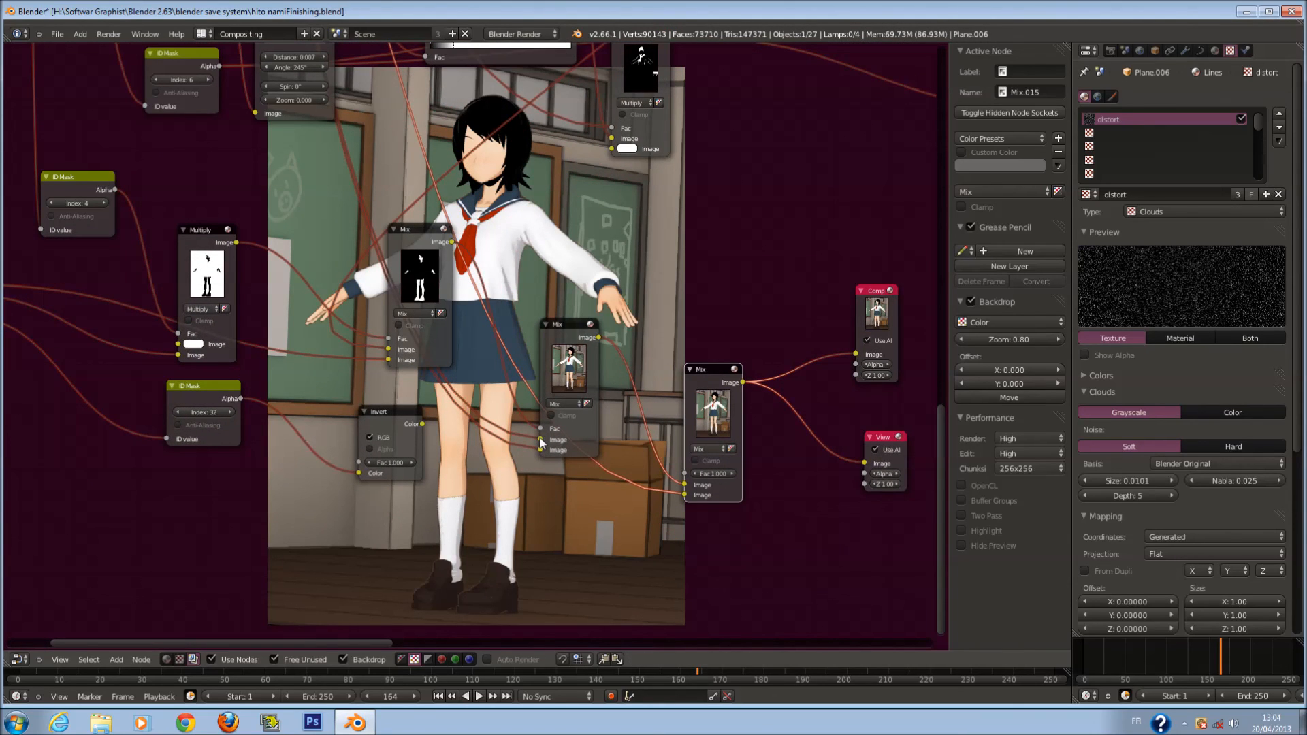
Delete the middle Mix node and move the last Mix node into its place
drag(882, 438, 844, 431)
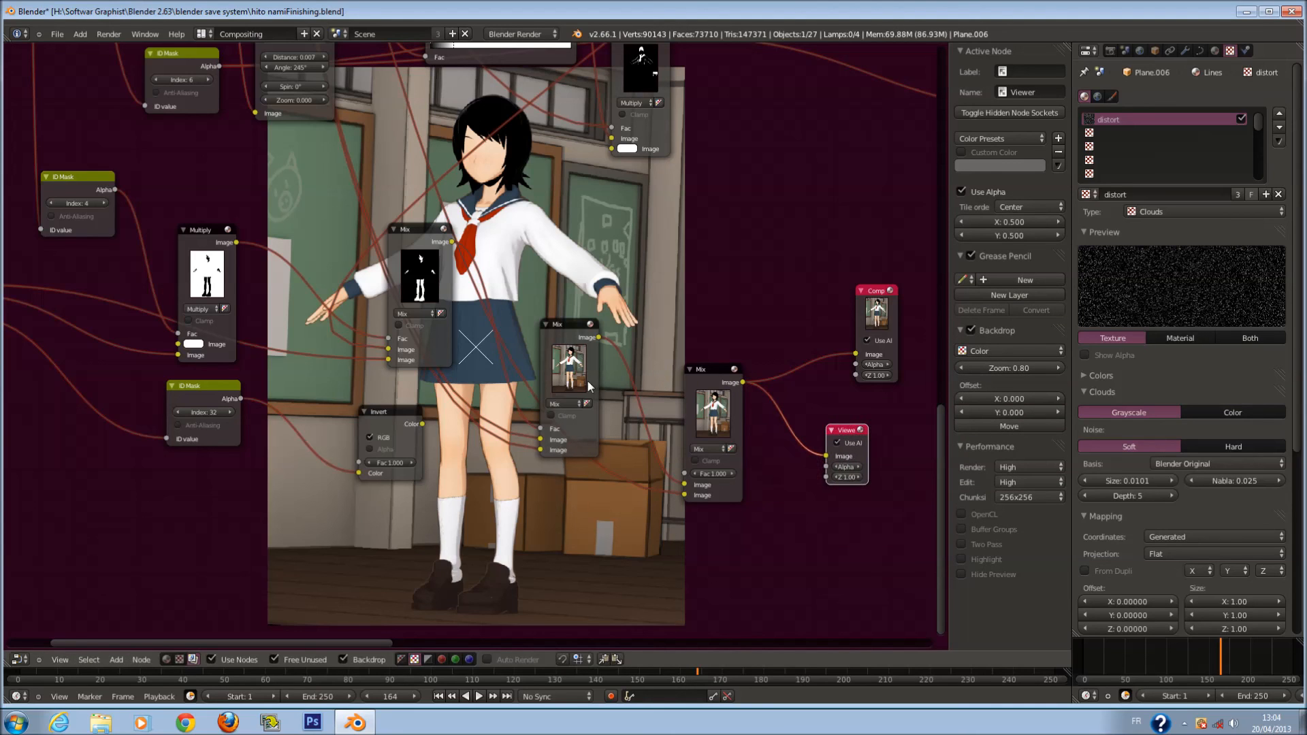
click(582, 342)
key(x)
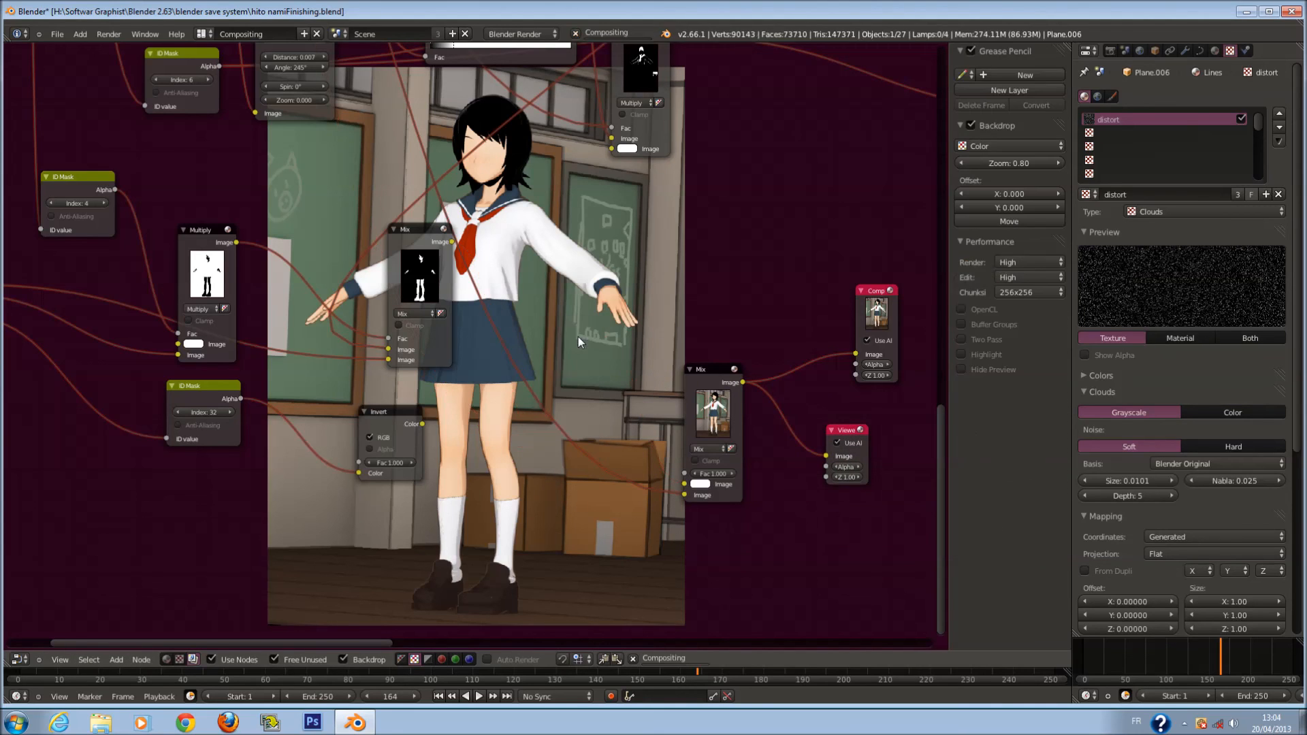
drag(695, 398, 552, 324)
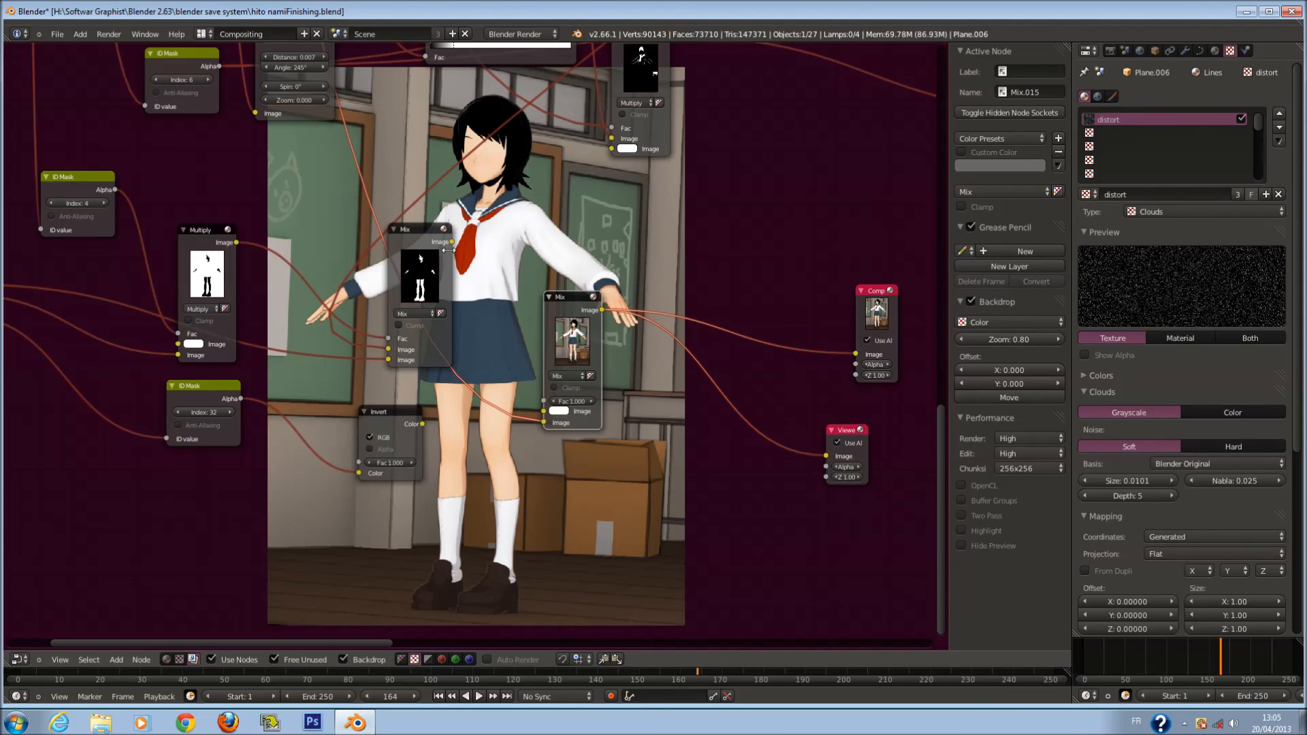
Connect the first Mix node's output to the last Mix node's first Image input, and bring Viewer and Composite closer
click(456, 257)
drag(452, 241, 552, 406)
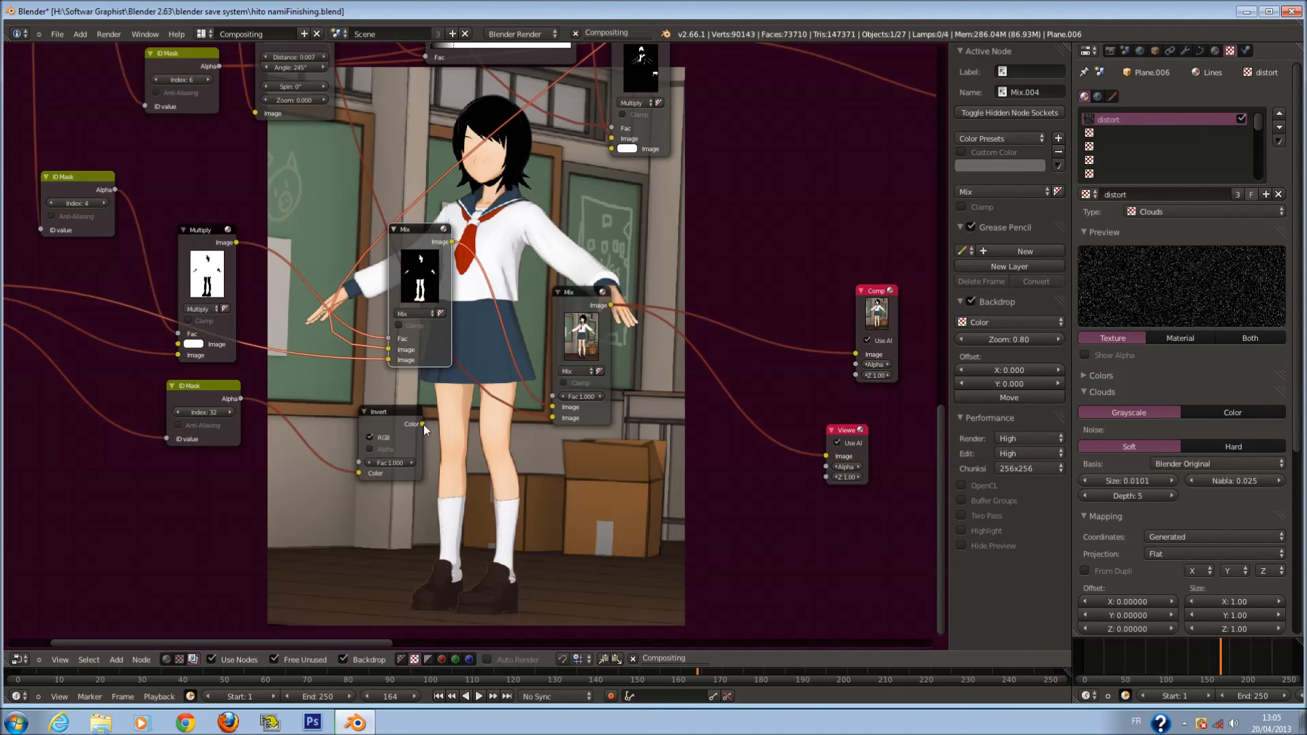
drag(843, 432, 766, 418)
drag(880, 315, 772, 326)
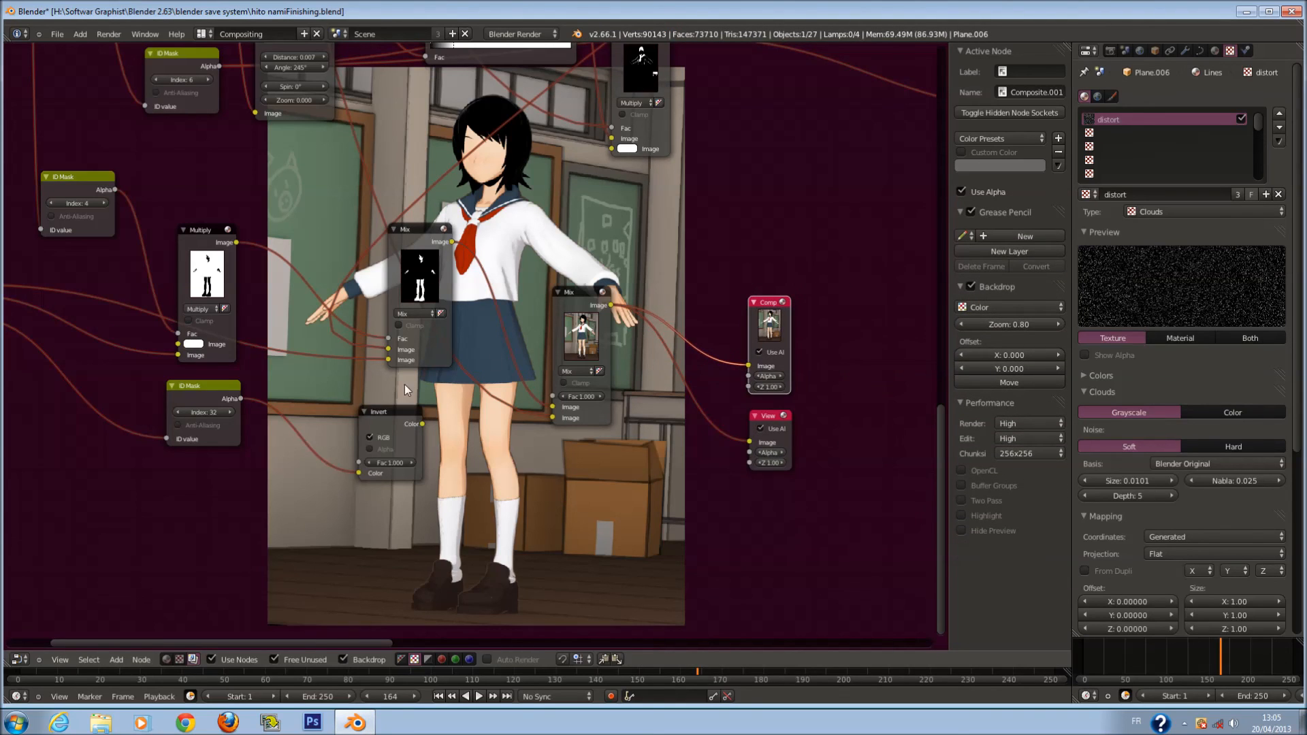
Connect the Multiply output to the last Mix node's first Image input and the Invert Color output to its Fac
drag(234, 242, 557, 407)
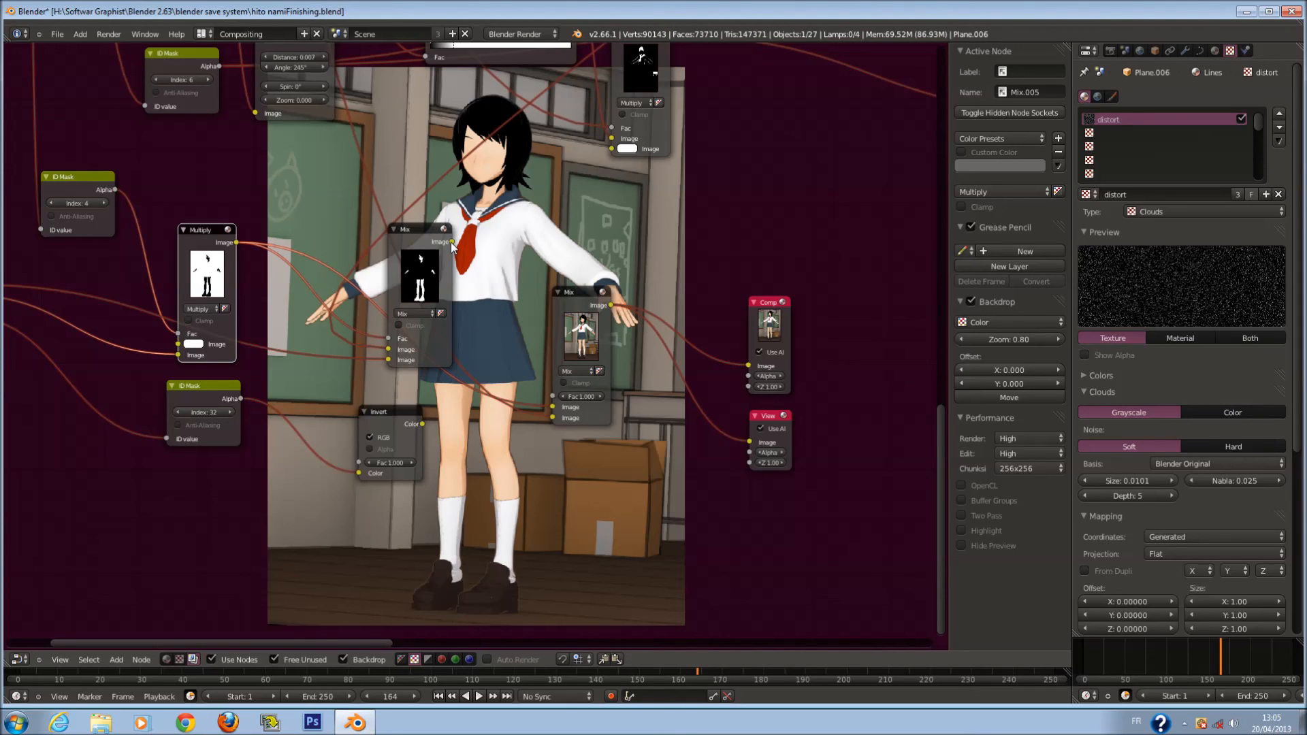
click(754, 414)
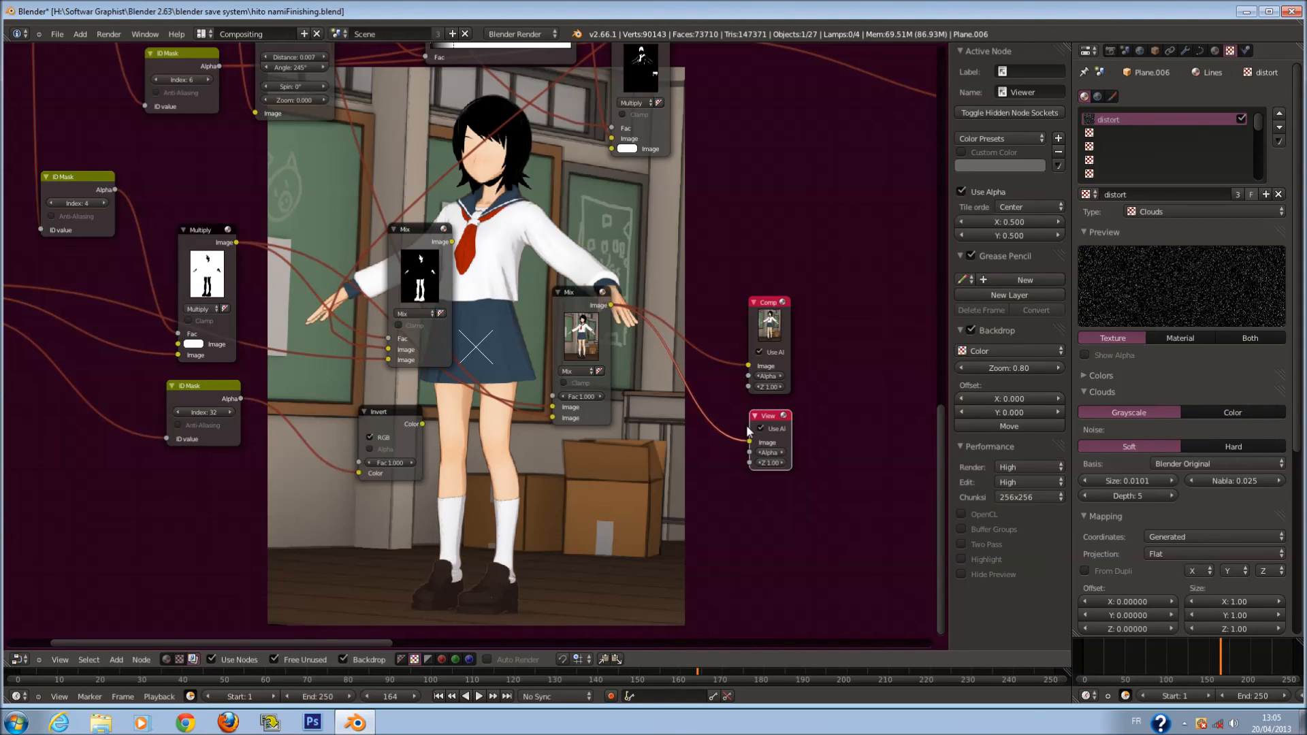
drag(421, 424, 560, 402)
scroll(675, 422, up, 1)
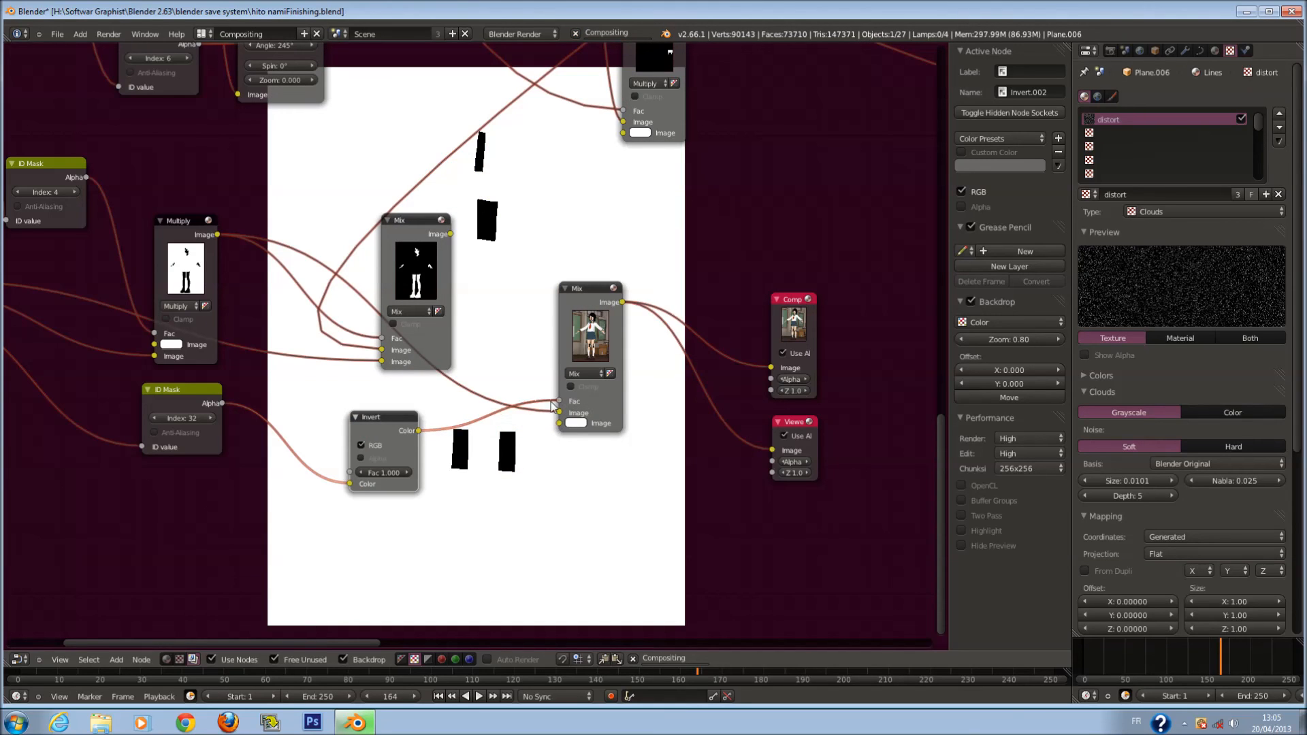
Connect the first Mix output to the last Mix node's Fac and the Invert Color output to its second Image input
drag(478, 276, 561, 402)
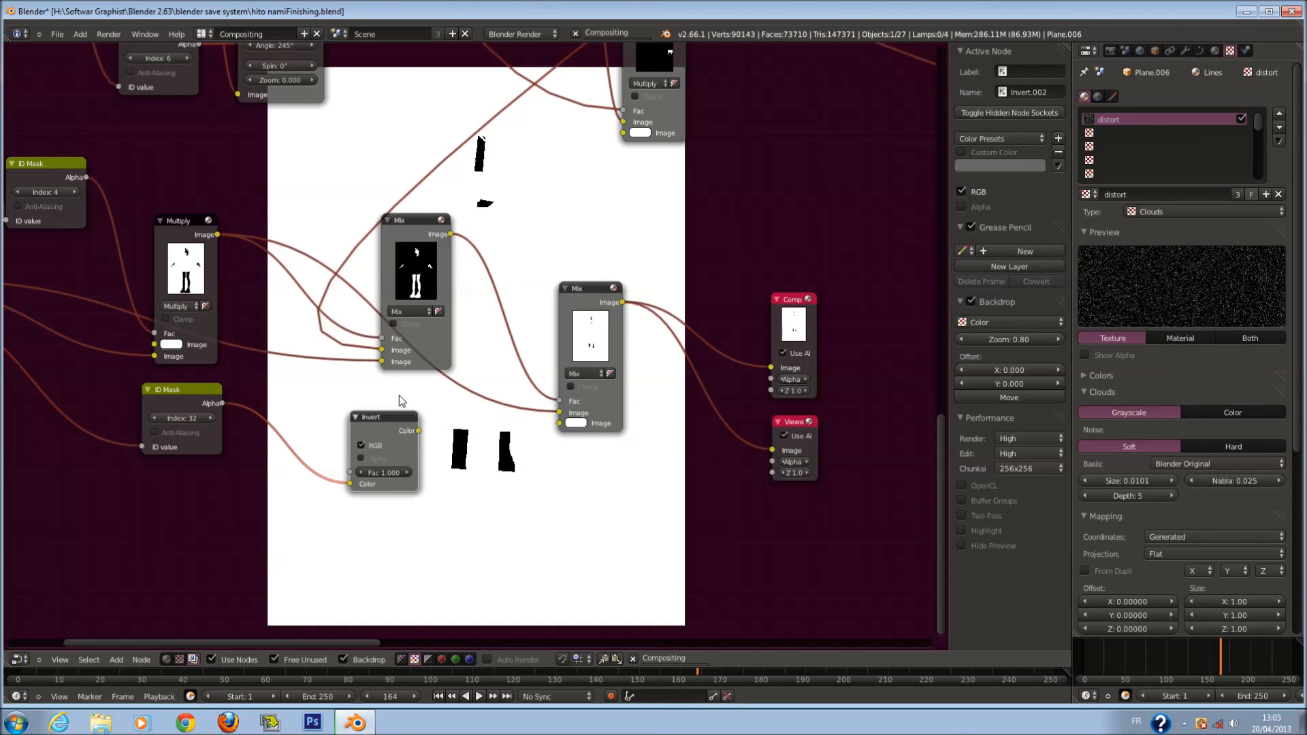
drag(418, 431, 560, 422)
scroll(560, 421, down, 1)
scroll(562, 420, up, 1)
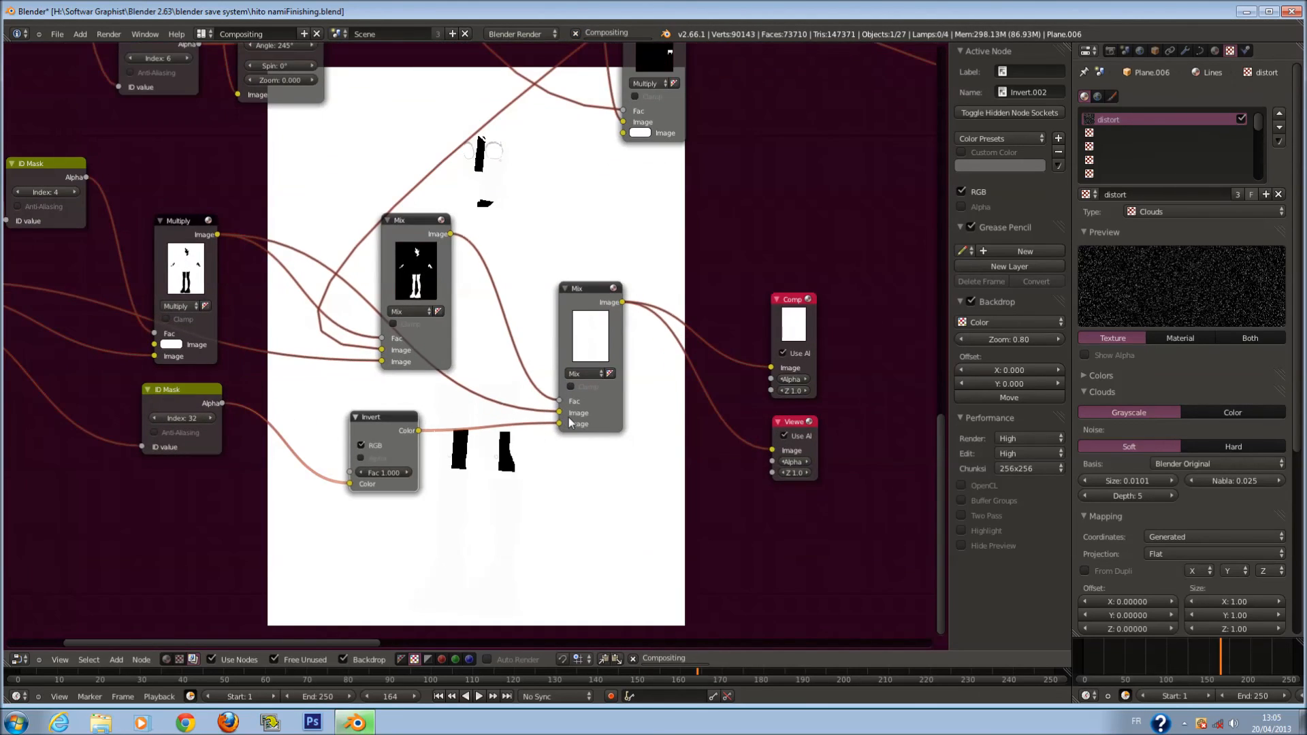
Delete the Invert node and connect the index 32 ID Mask's Alpha to the last Mix node's second Image input
key(x)
drag(221, 404, 560, 423)
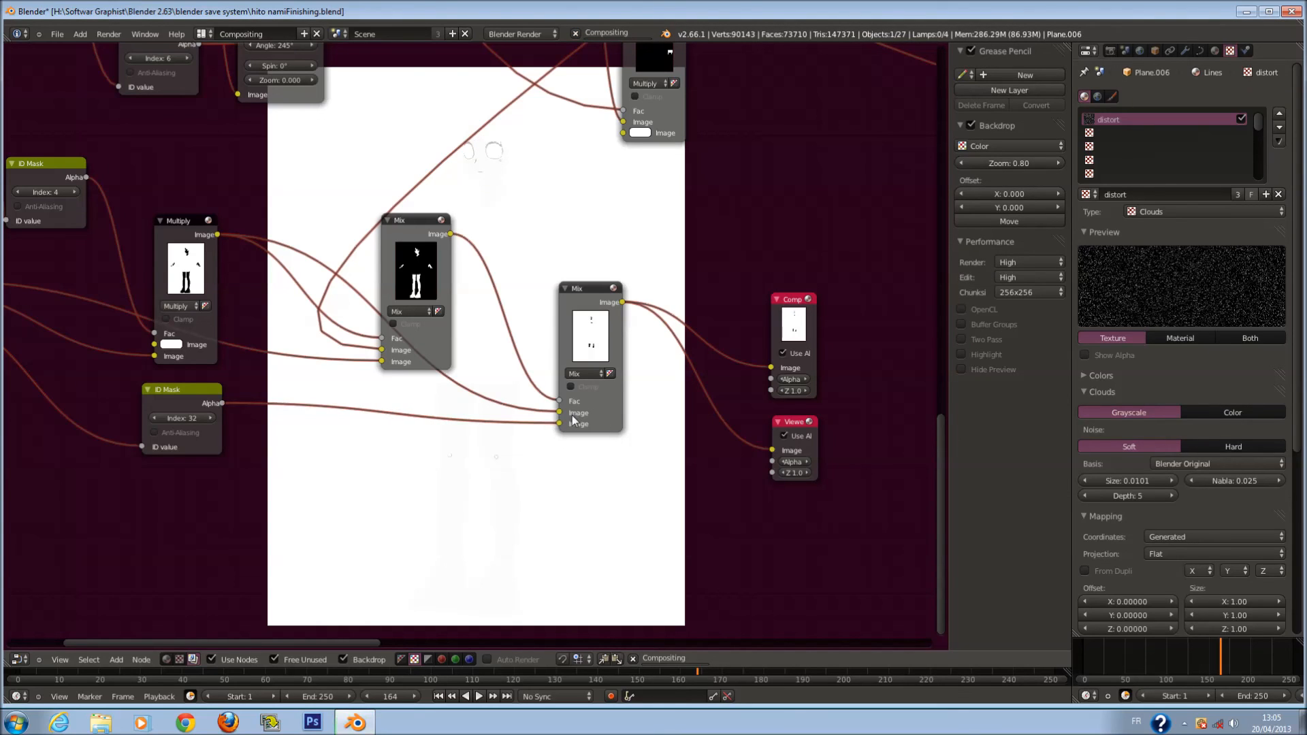
middle_drag(592, 446, 672, 463)
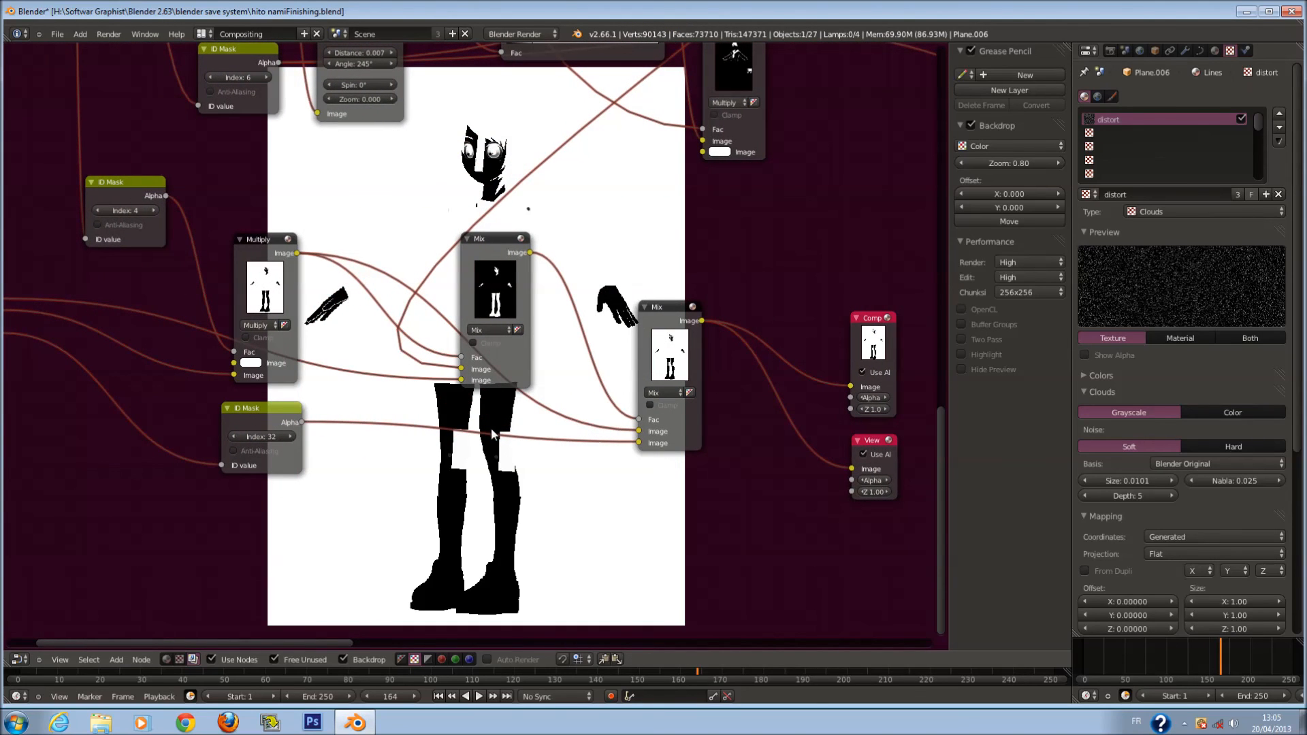
scroll(382, 430, down, 2)
scroll(385, 431, up, 1)
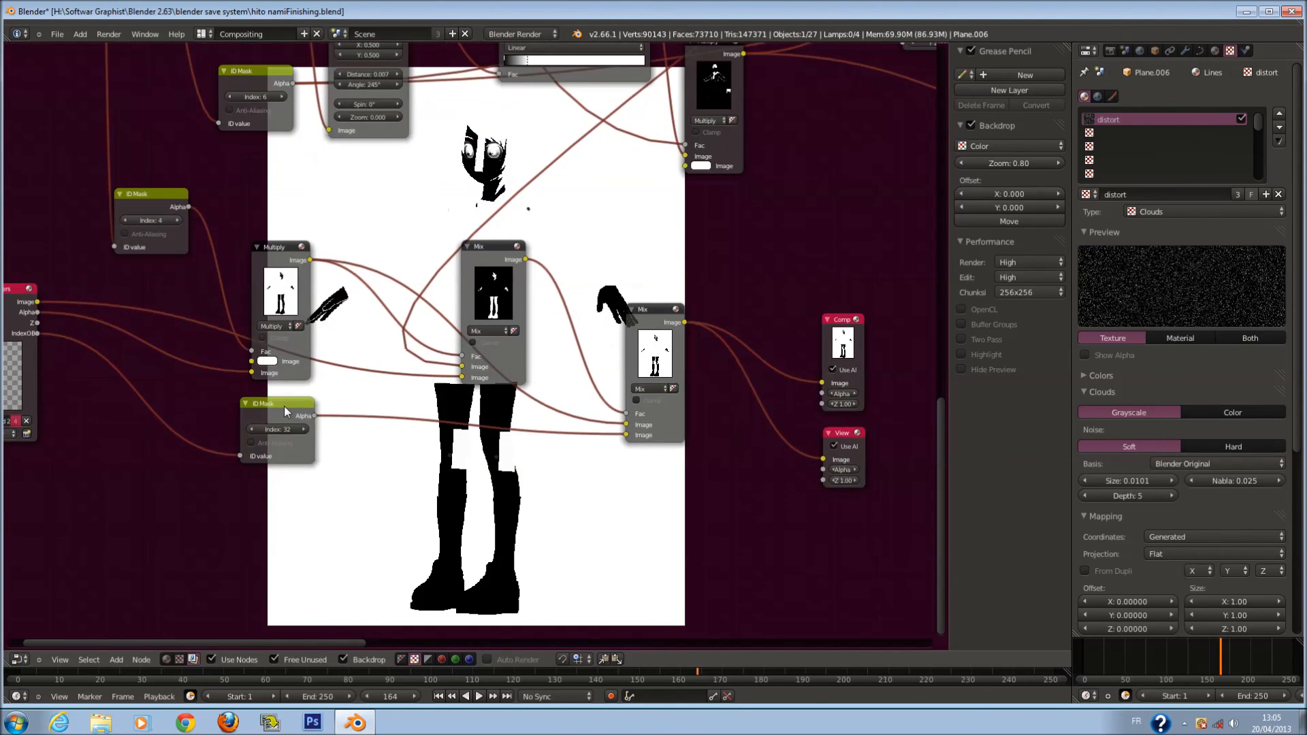
Move the index 32 ID Mask's link to the last Mix node's Fac, and connect the first Mix output to its second Image
click(283, 406)
drag(283, 406, 280, 407)
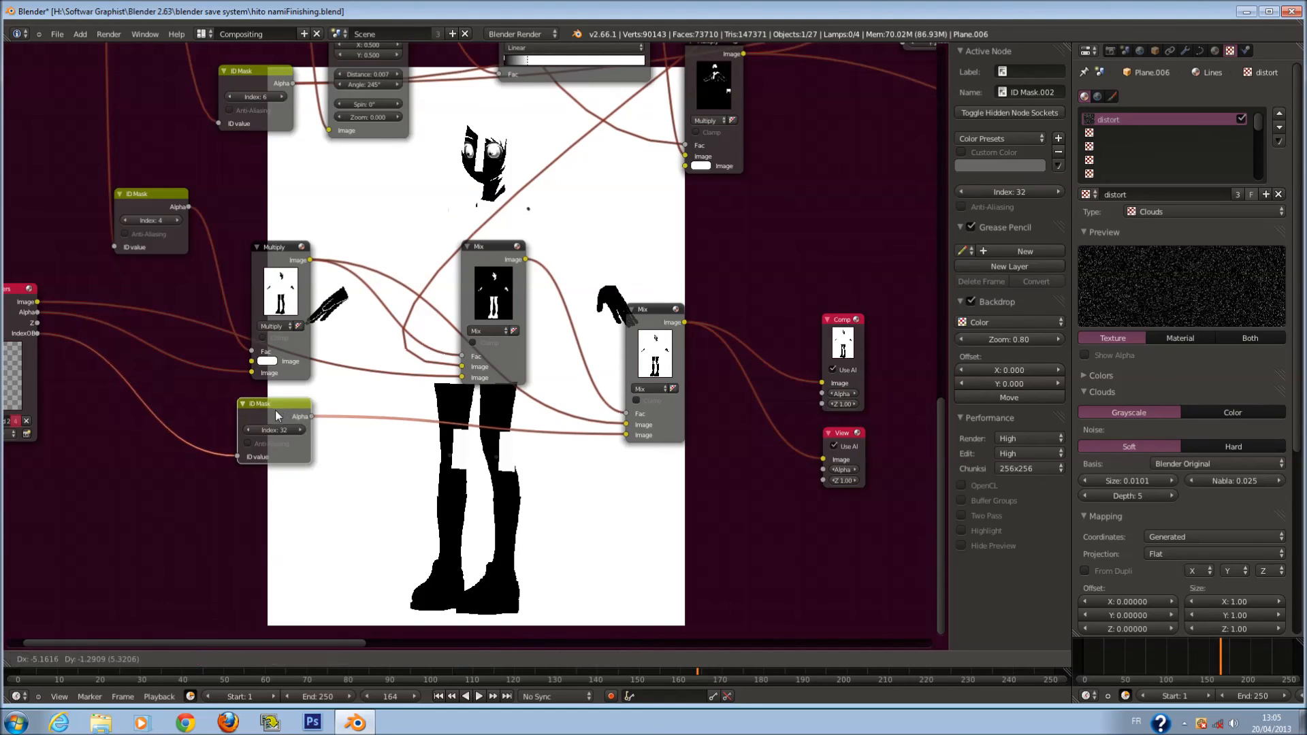
drag(624, 435, 627, 415)
drag(526, 259, 626, 435)
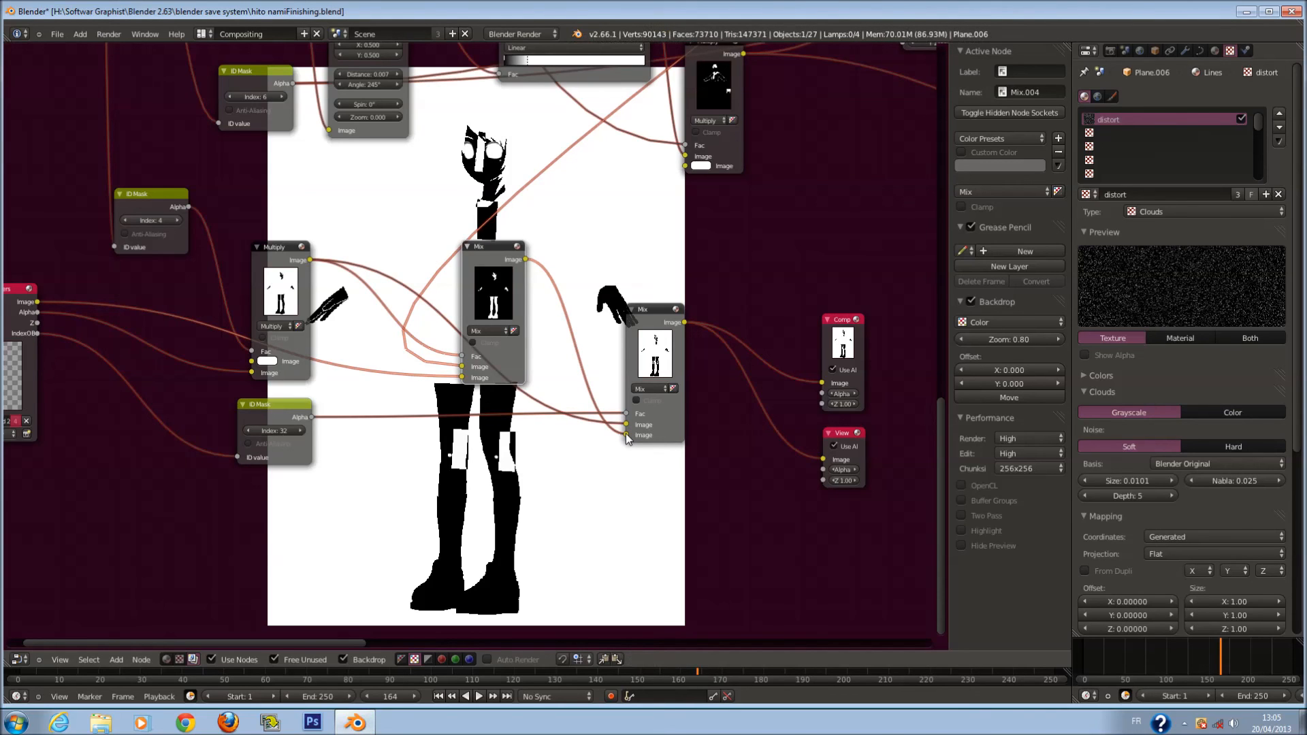
Insert an Invert node on the link between the index 32 ID Mask and the last Mix node's Fac
scroll(626, 432, down, 3)
middle_drag(466, 584, 530, 647)
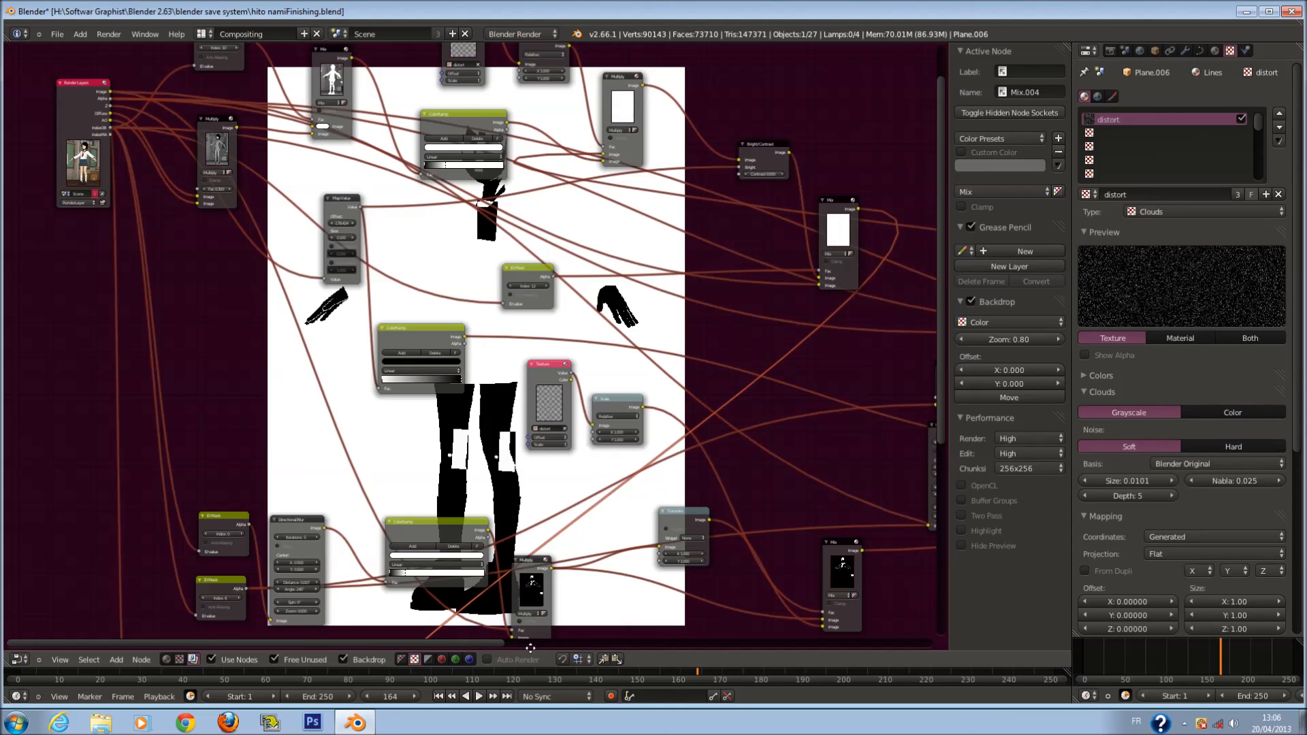
middle_drag(530, 647, 605, 370)
scroll(605, 369, up, 4)
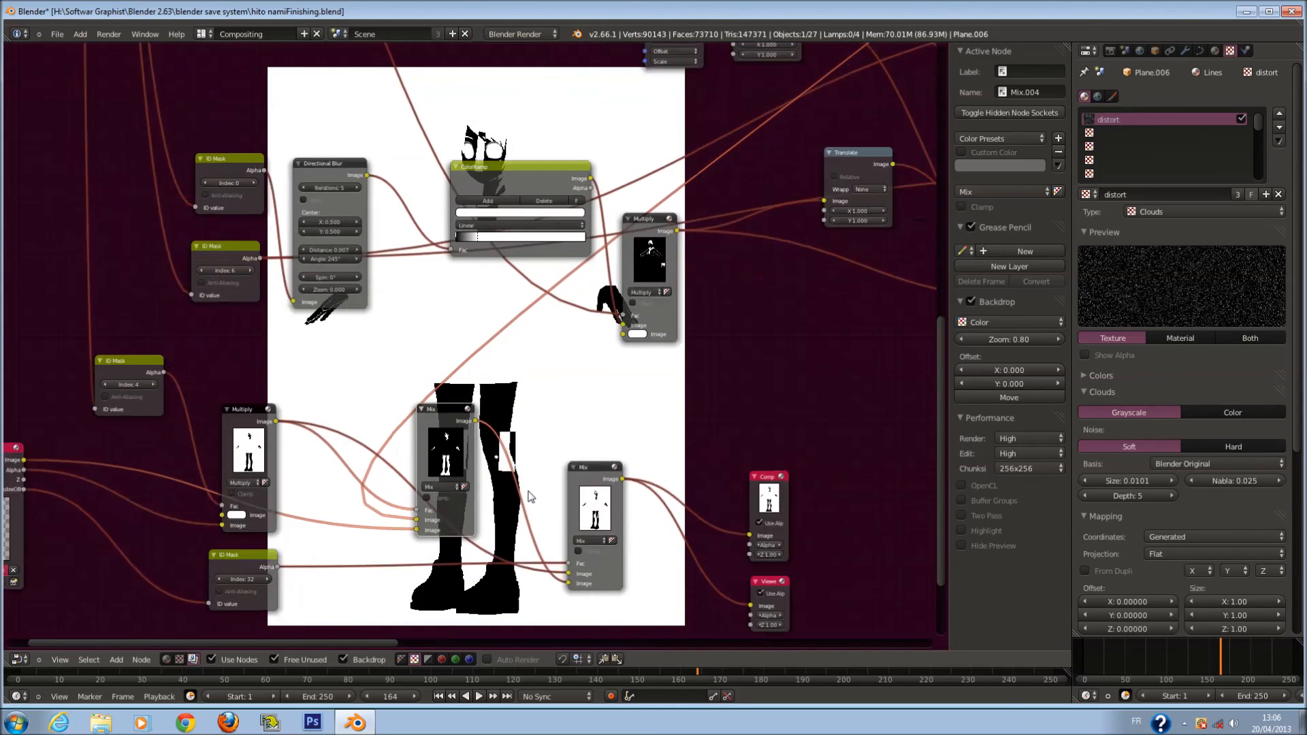
scroll(540, 414, down, 1)
middle_drag(540, 462, 554, 390)
scroll(524, 469, up, 1)
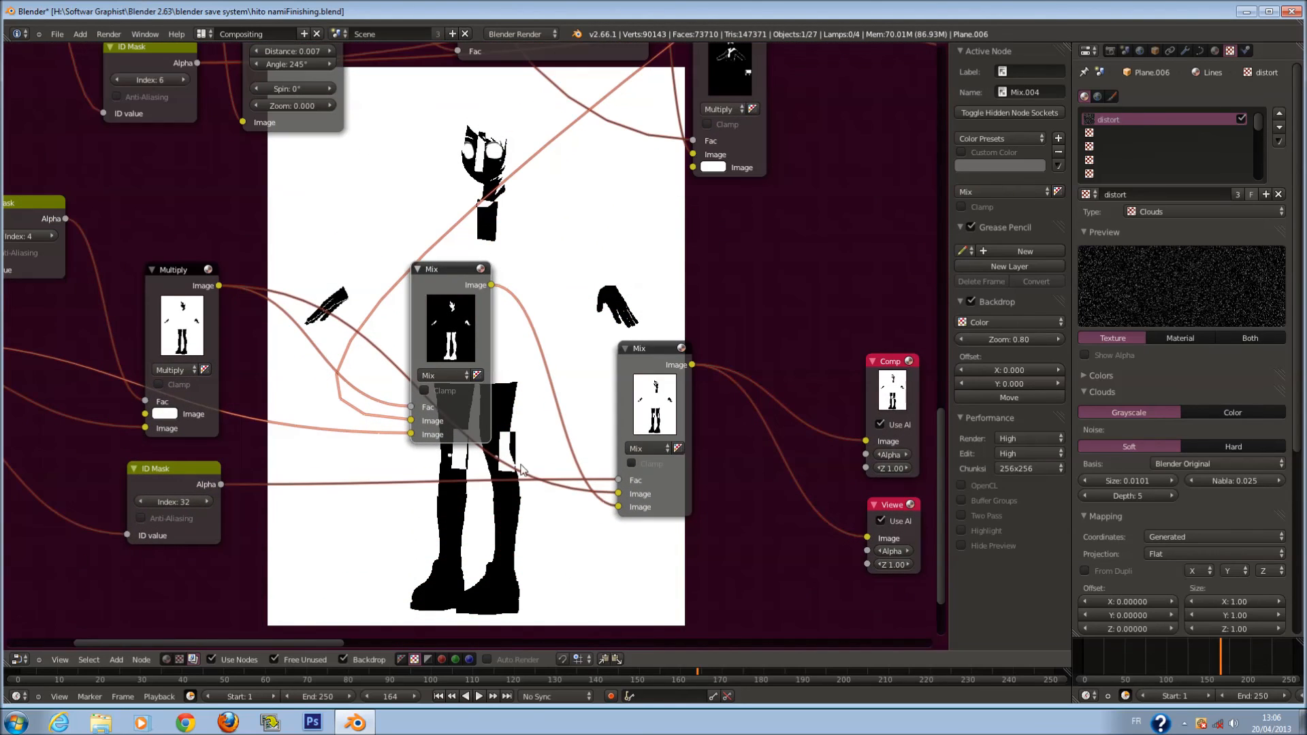
key(shift+a)
click(476, 534)
click(417, 472)
middle_drag(614, 542, 558, 470)
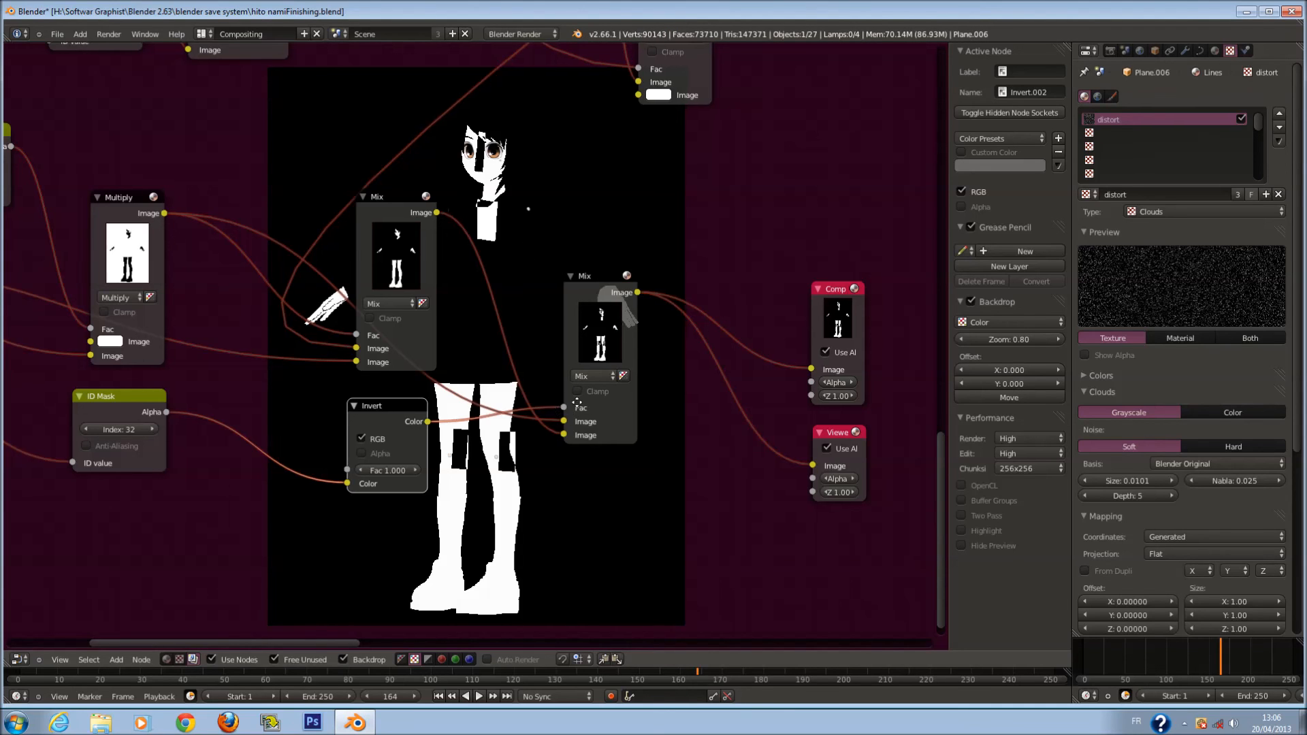
Move Multiply's link from the first Mix node's Fac to the last Mix node's Fac, and connect Invert to the first Mix node's Fac
middle_drag(563, 412, 659, 400)
drag(660, 401, 658, 397)
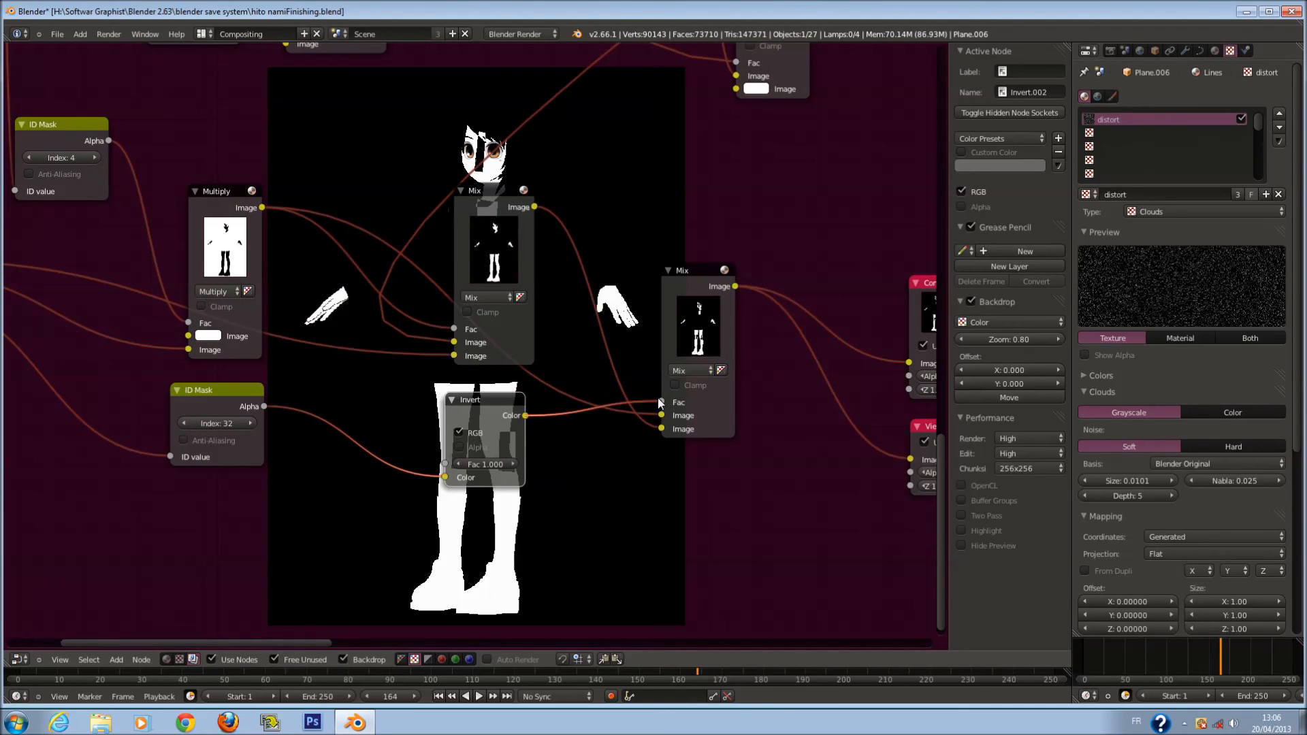
drag(480, 400, 393, 407)
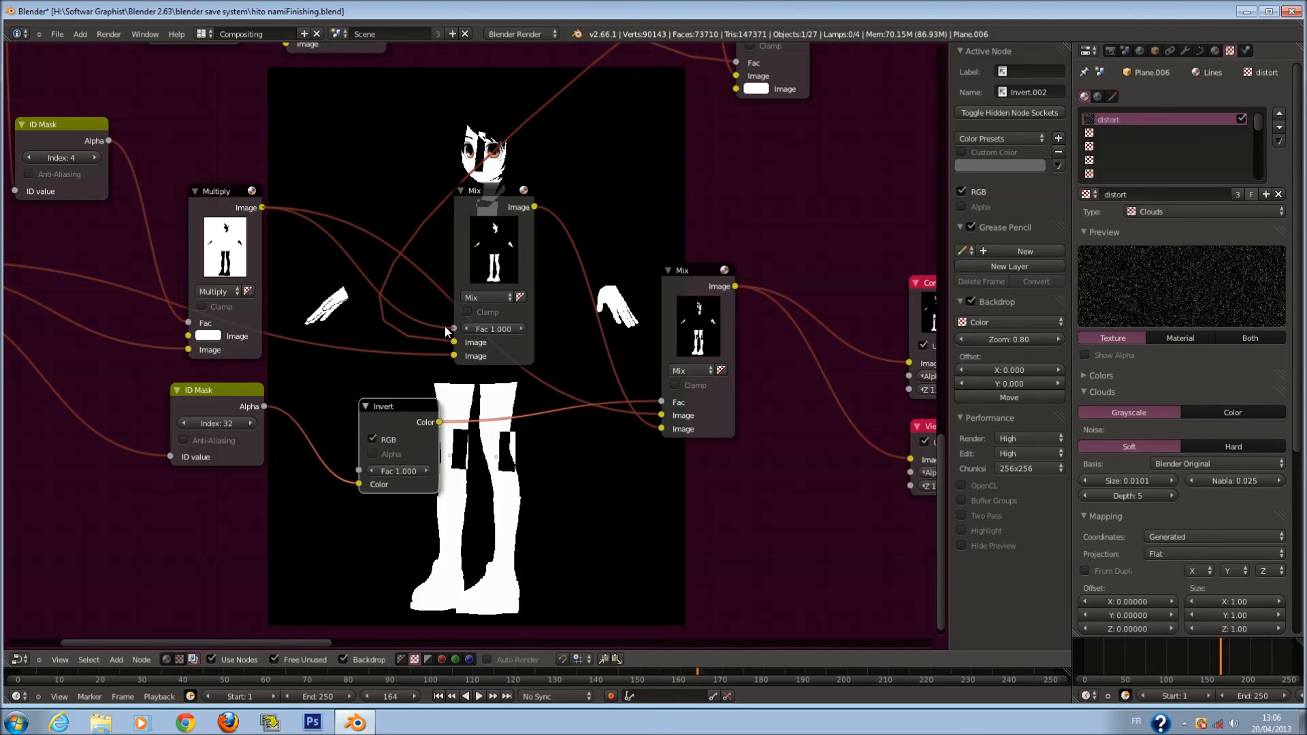
drag(454, 329, 661, 402)
drag(439, 422, 454, 329)
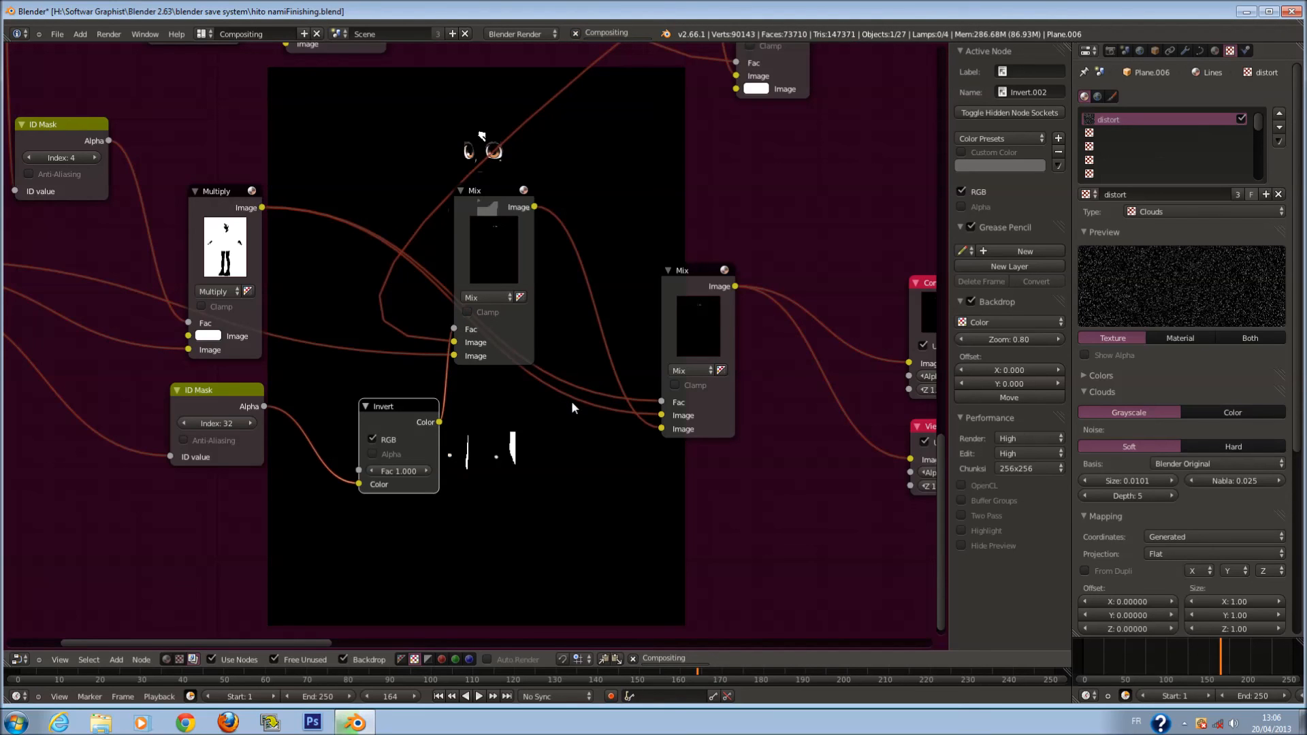
Replace Multiply's link at the last Mix node's first Image input with the upper Render Layers node's Image output
scroll(570, 401, down, 6)
middle_drag(576, 361, 561, 394)
scroll(561, 394, up, 1)
scroll(561, 394, up, 1)
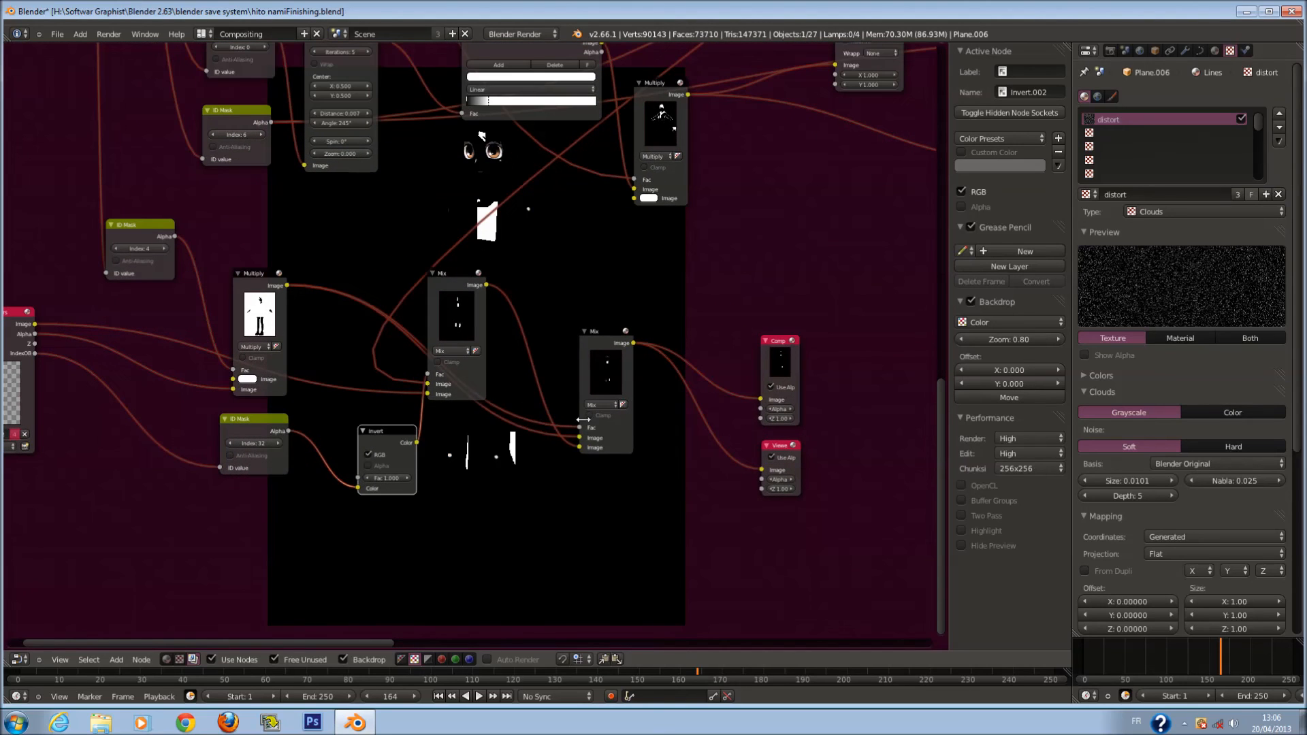
drag(610, 394, 642, 398)
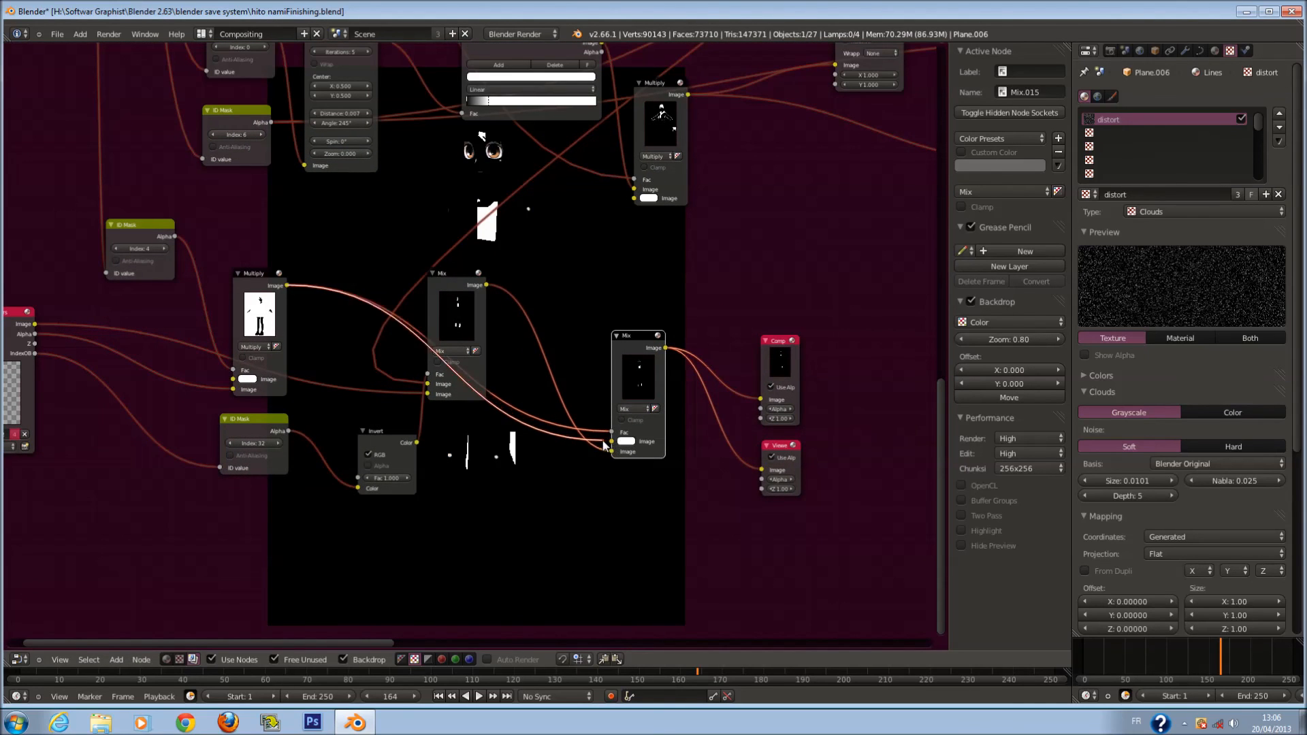
scroll(607, 441, down, 5)
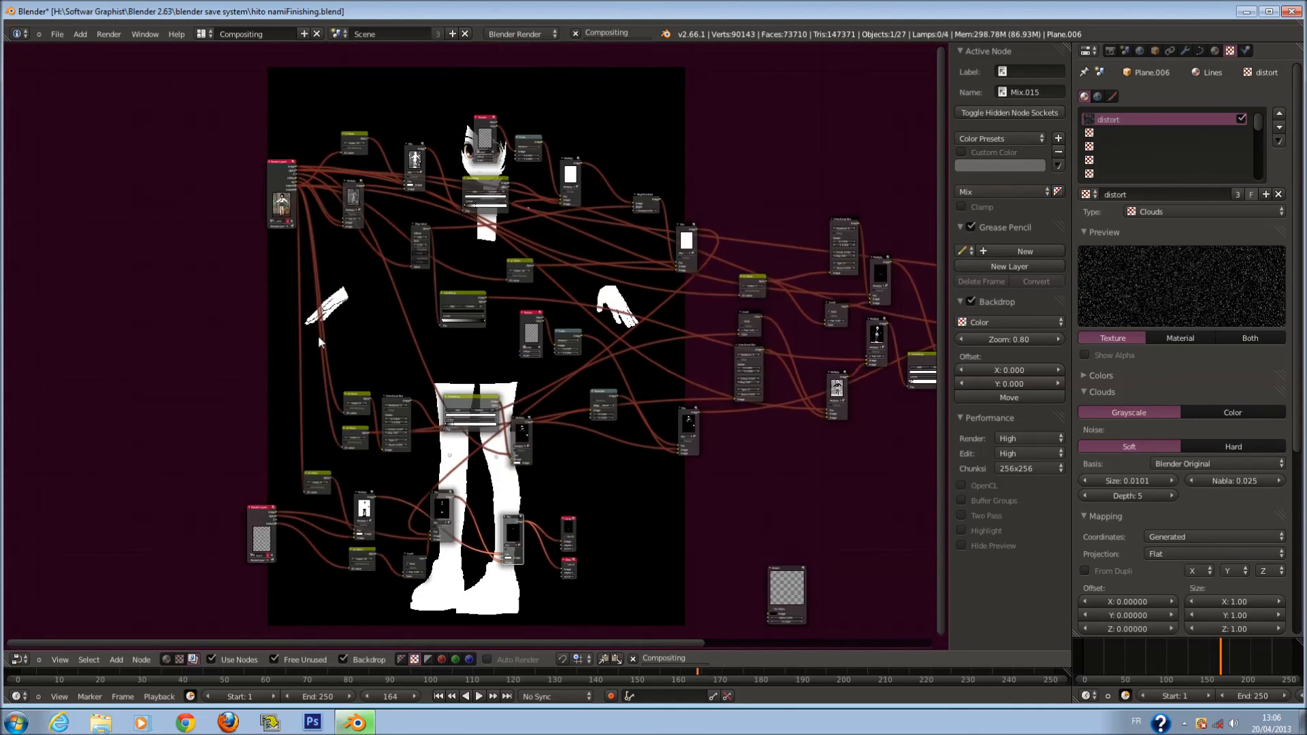
drag(299, 170, 503, 557)
Move the unconnected Viewer node closer to the lower chain's Composite and Viewer nodes
scroll(597, 585, up, 1)
middle_drag(596, 585, 446, 323)
scroll(504, 377, up, 1)
scroll(504, 376, up, 6)
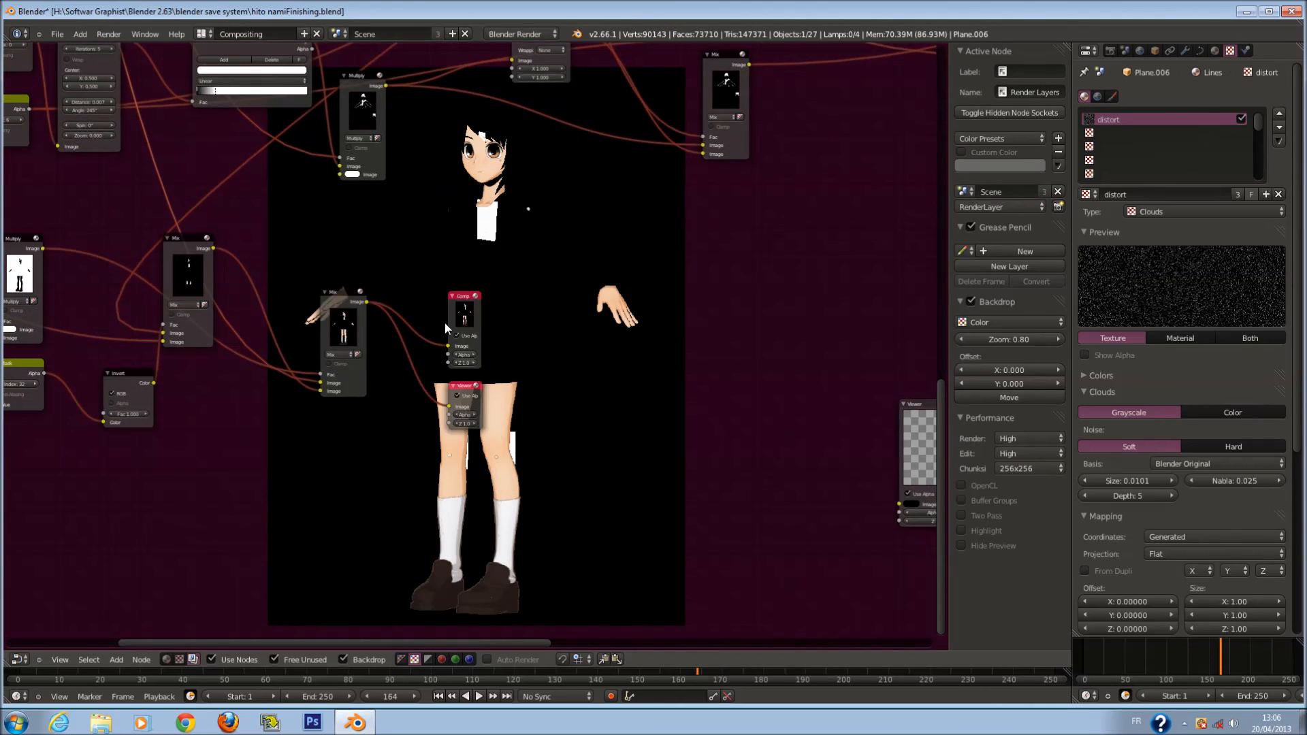
scroll(445, 322, down, 2)
drag(873, 418, 591, 420)
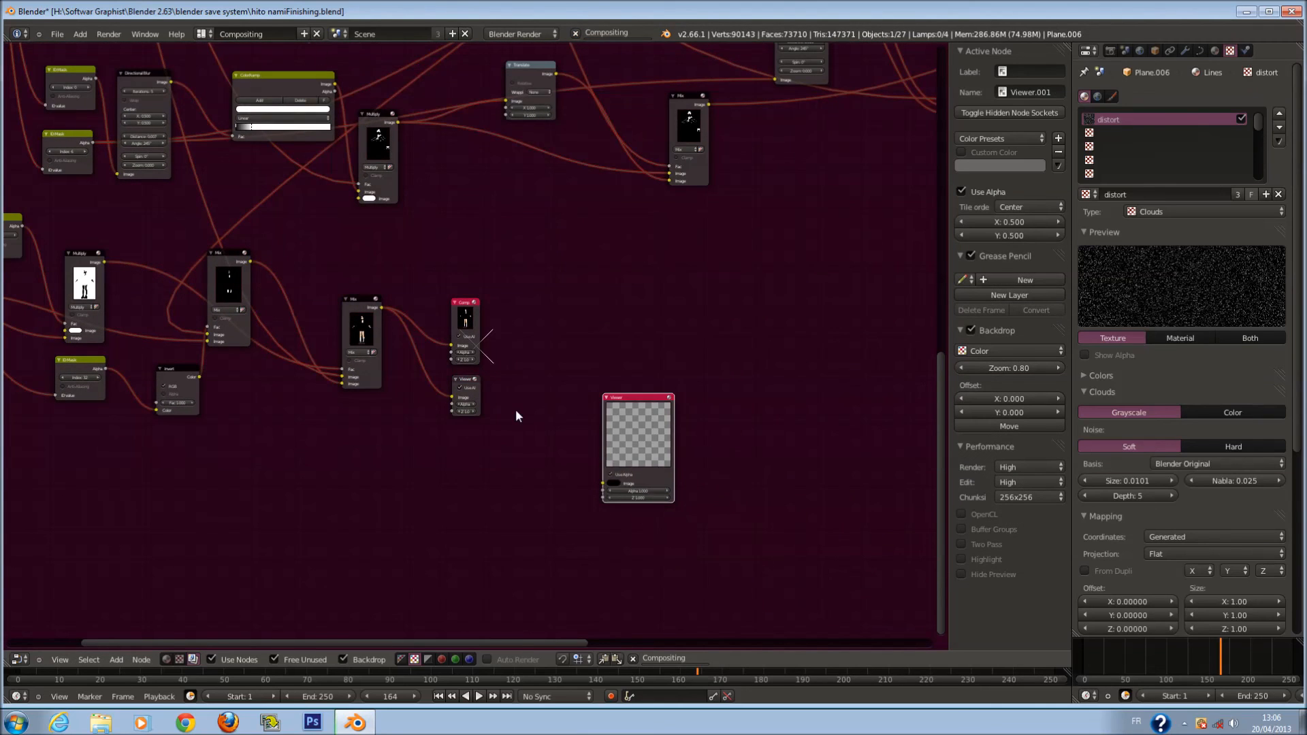
scroll(507, 407, up, 6)
click(468, 401)
drag(727, 479, 648, 443)
middle_drag(455, 439, 796, 417)
scroll(796, 418, down, 2)
scroll(734, 495, up, 2)
scroll(769, 372, down, 1)
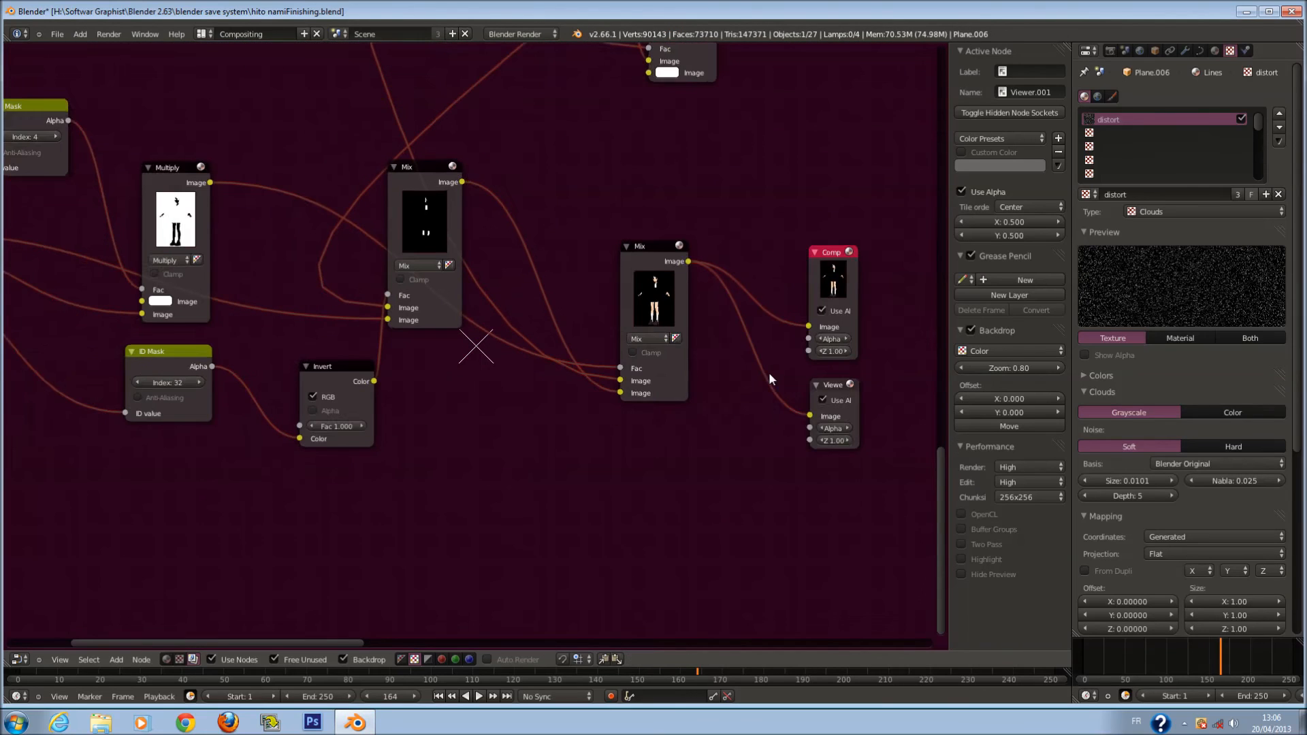
Move the link at the last Mix's first Image input to the first Mix's second Image input, and connect the lower Render Layers' Image output in its place
mouse_move(621, 380)
mouse_down()
mouse_move(598, 382)
mouse_move(633, 379)
mouse_up()
middle_drag(635, 381, 805, 484)
drag(529, 467, 464, 450)
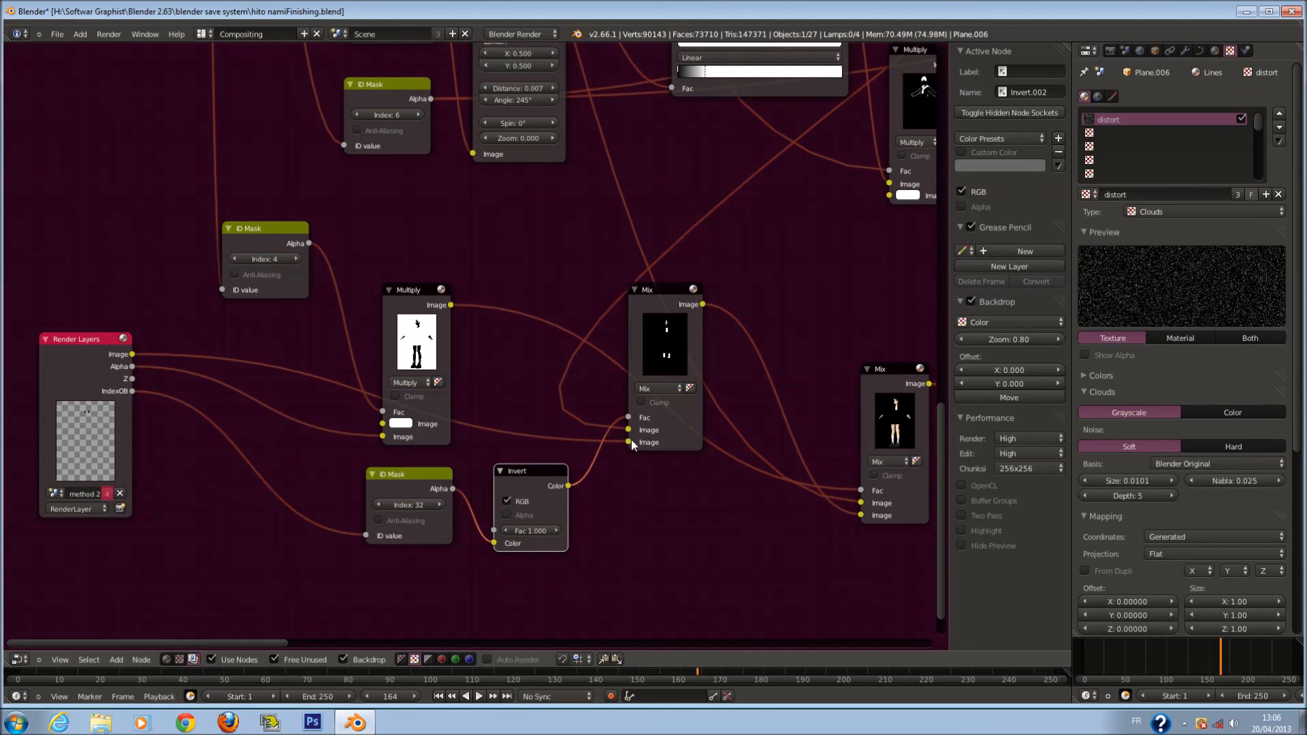
middle_drag(757, 465, 575, 443)
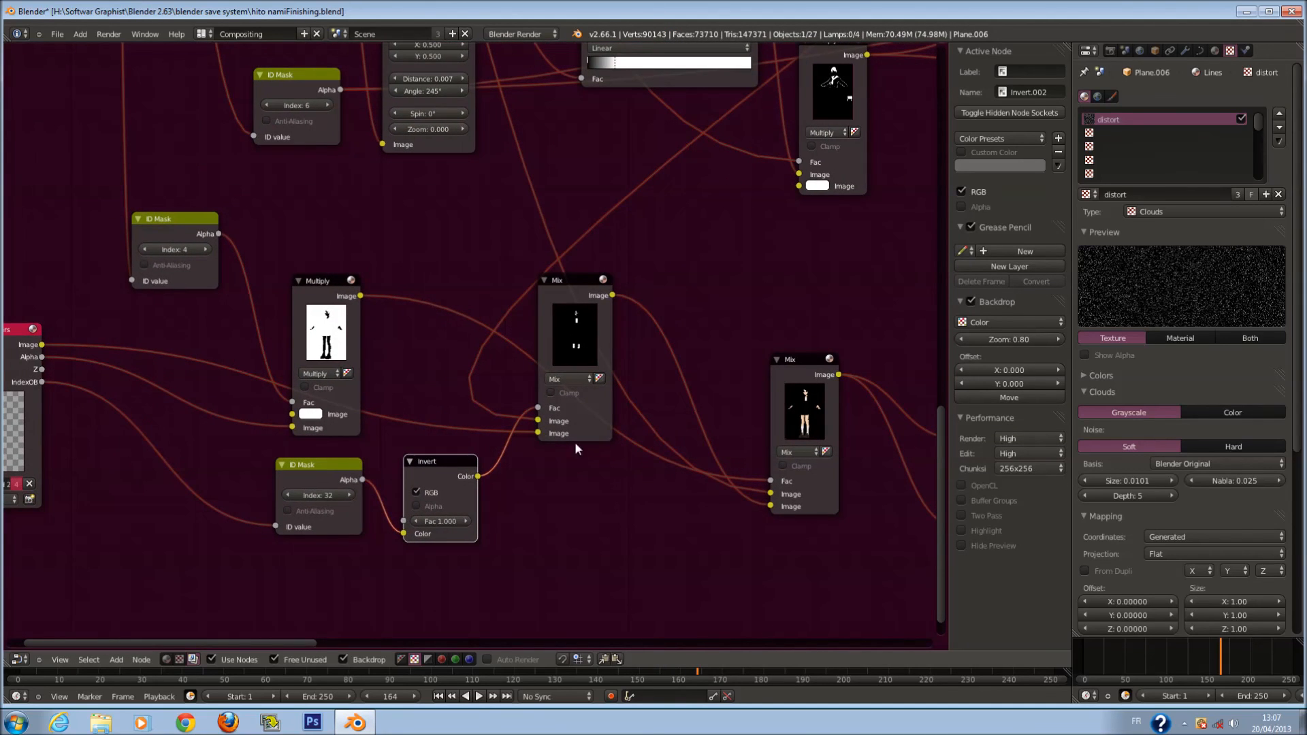
drag(770, 494, 540, 433)
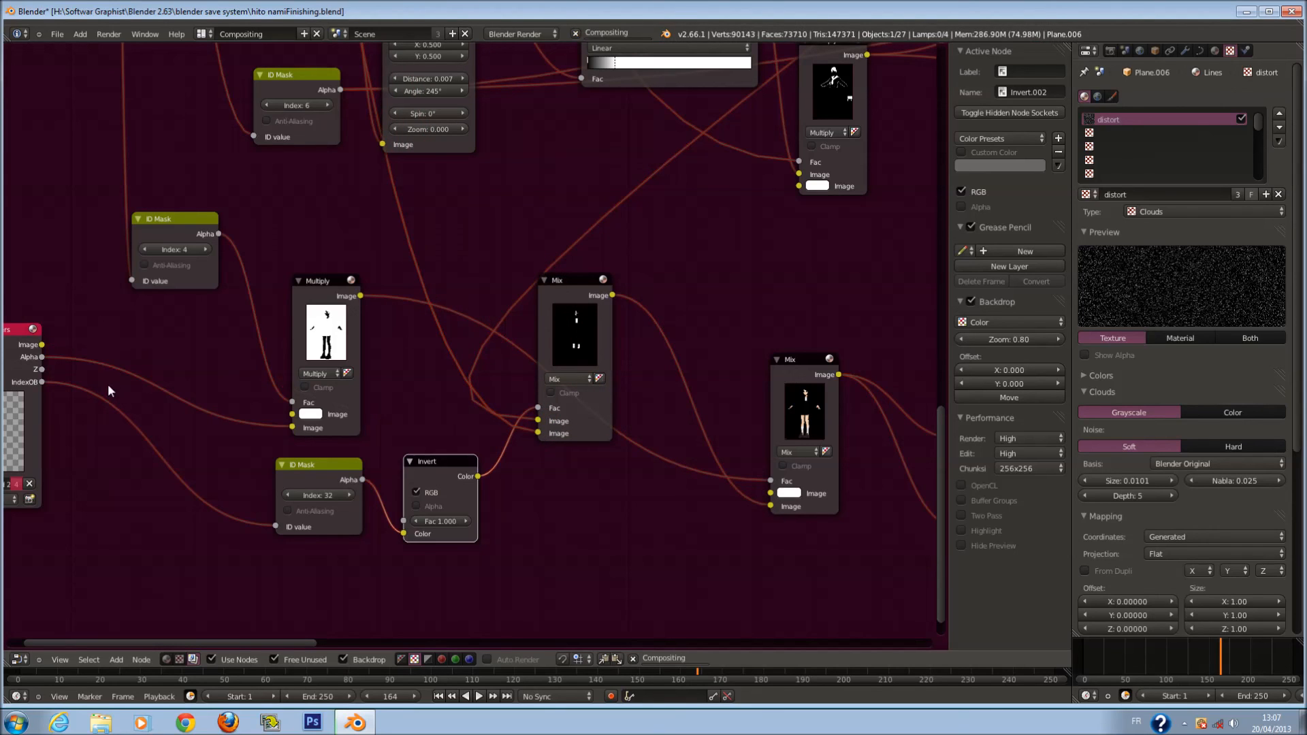
drag(40, 344, 771, 493)
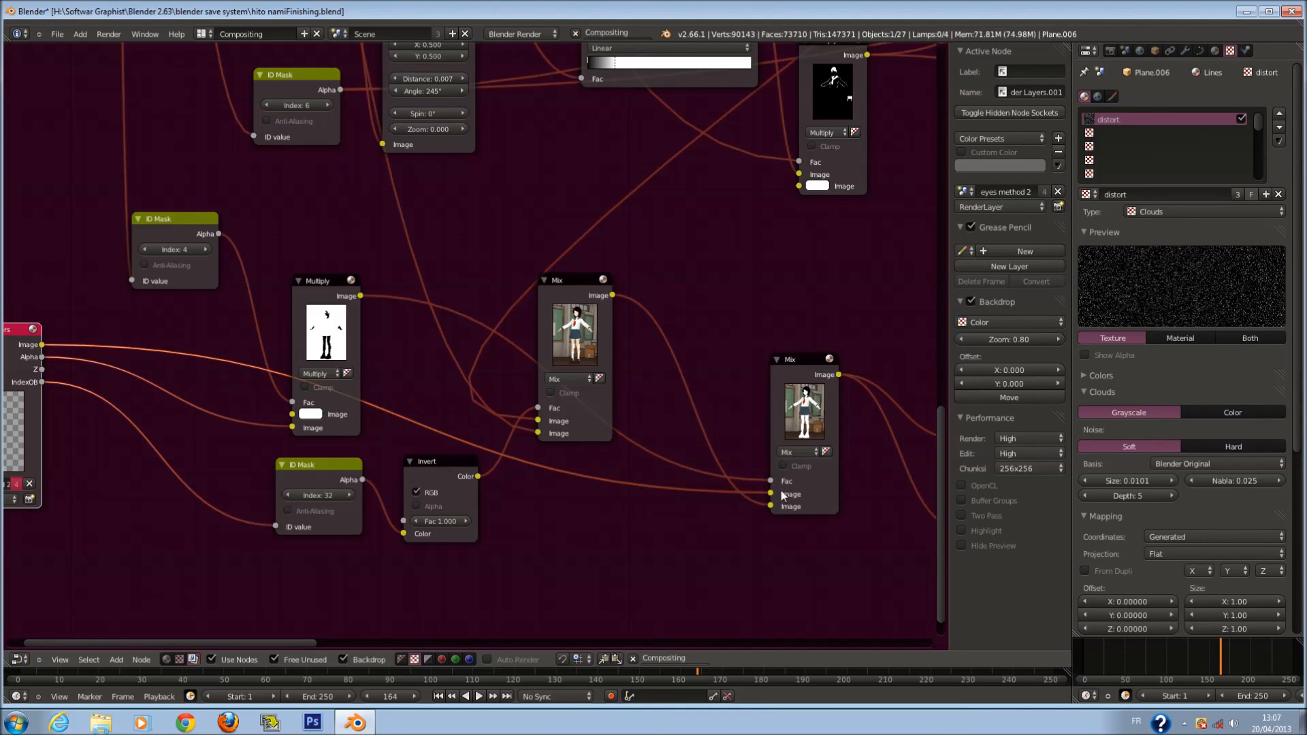
Turn off Use Alpha on the lower chain's connected Viewer node to preview its output in the backdrop
scroll(782, 493, down, 2)
middle_drag(781, 493, 617, 480)
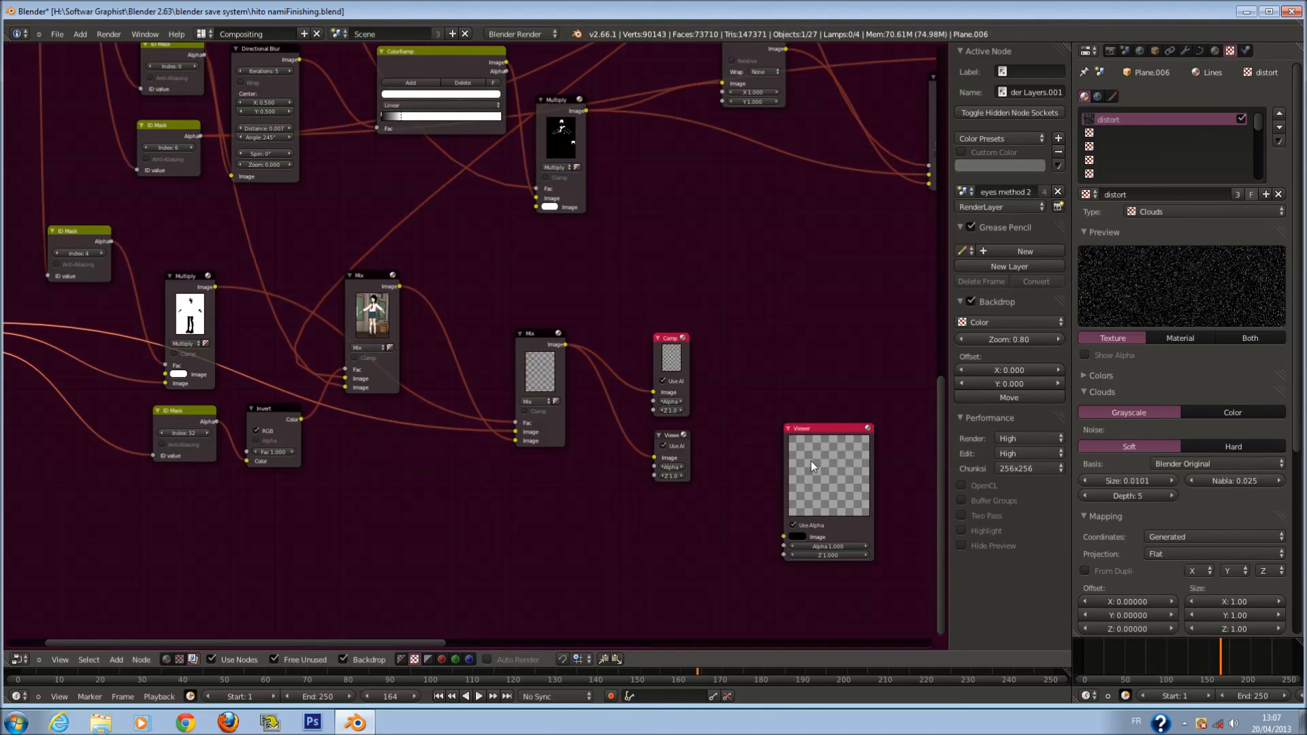
click(670, 445)
click(672, 441)
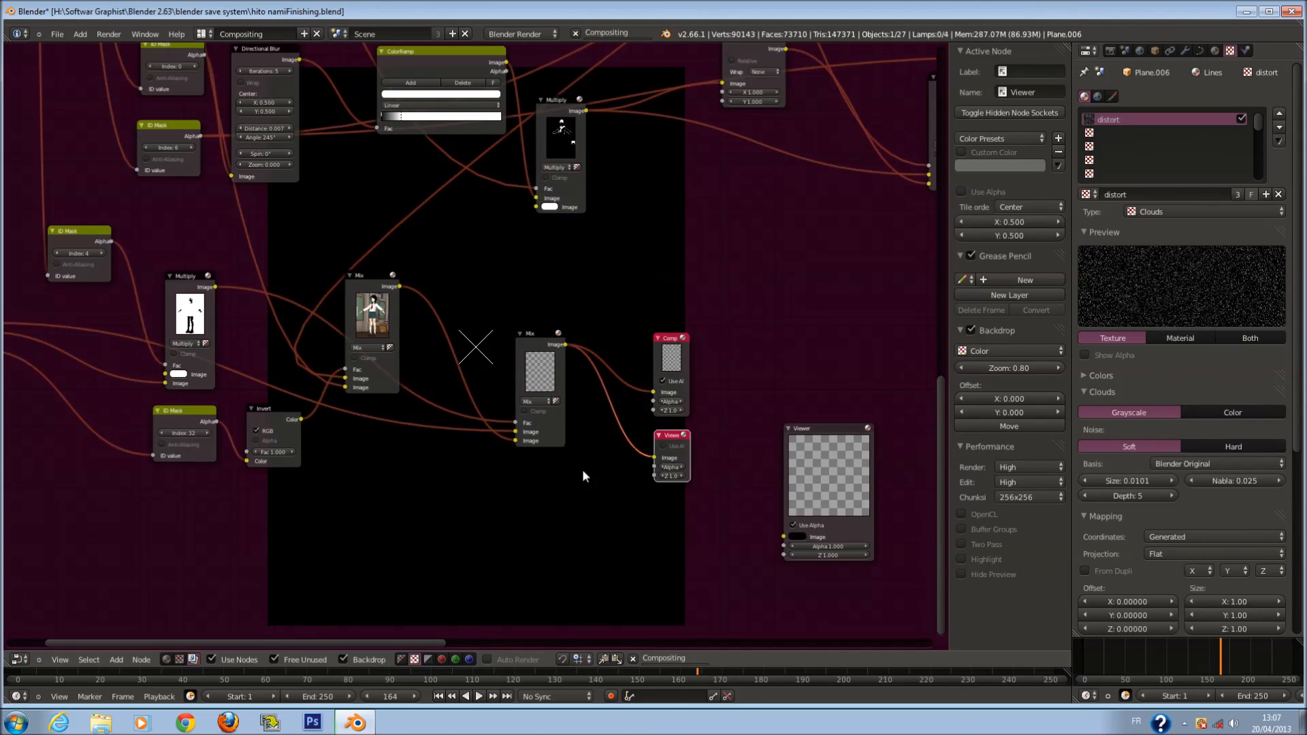
Examine the character in the backdrop preview against the surrounding mask, blur and Mix node chains
scroll(582, 471, up, 3)
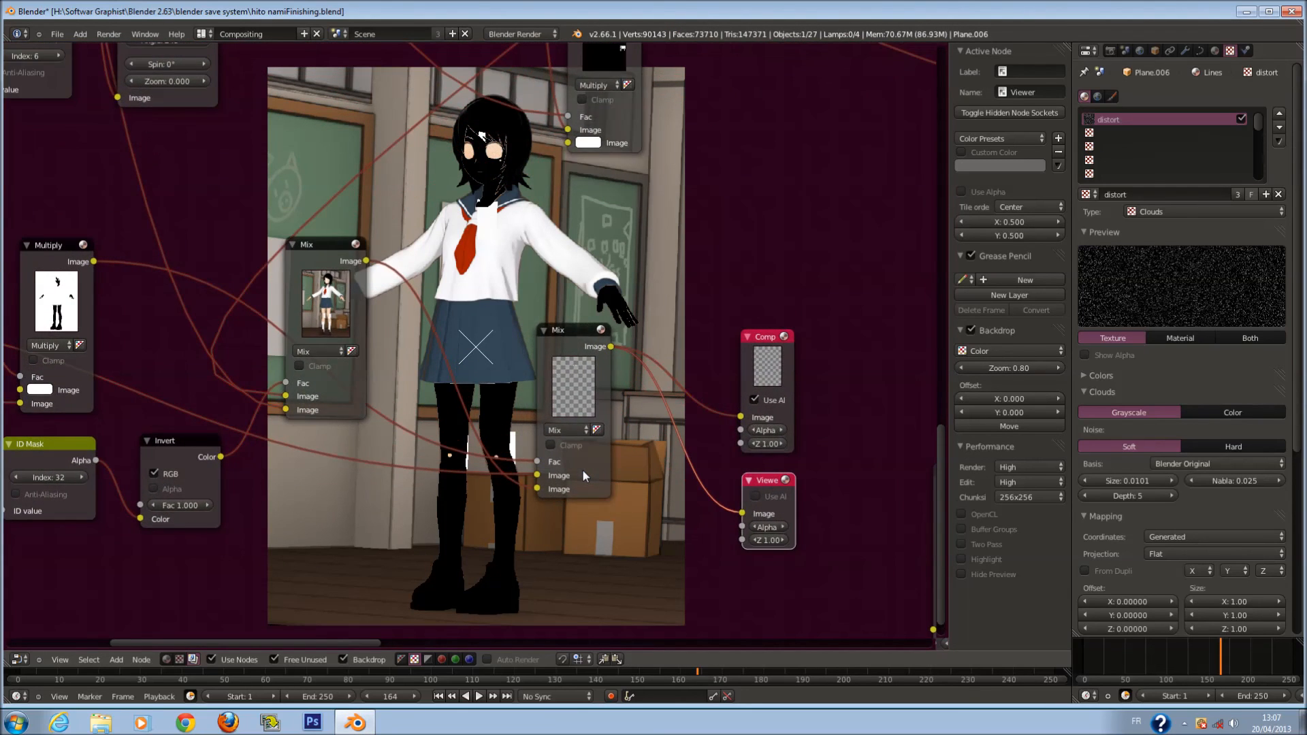
scroll(582, 470, down, 2)
scroll(583, 471, up, 2)
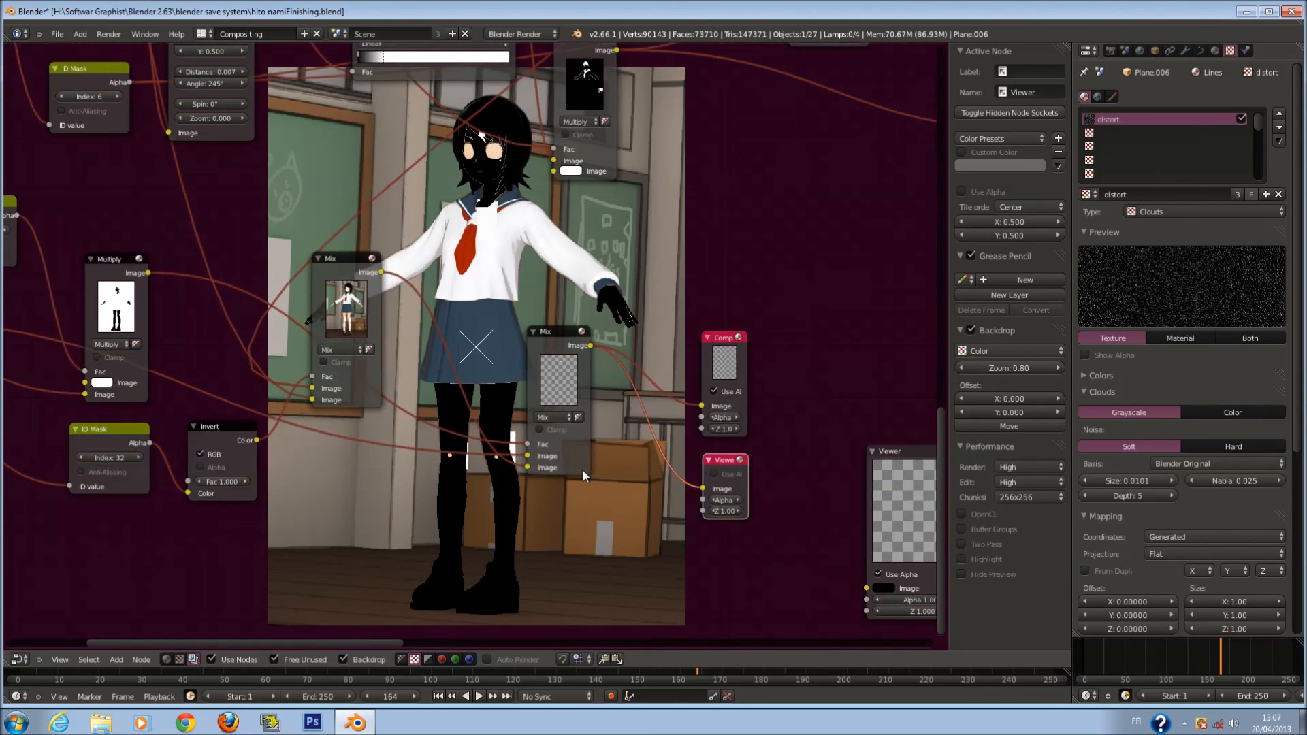
scroll(583, 471, up, 5)
middle_drag(608, 441, 797, 319)
scroll(663, 480, down, 10)
middle_drag(759, 389, 605, 528)
scroll(606, 380, down, 4)
scroll(606, 380, down, 5)
middle_drag(607, 379, 438, 491)
scroll(569, 381, up, 5)
key(a)
key(a)
key(a)
scroll(365, 530, up, 6)
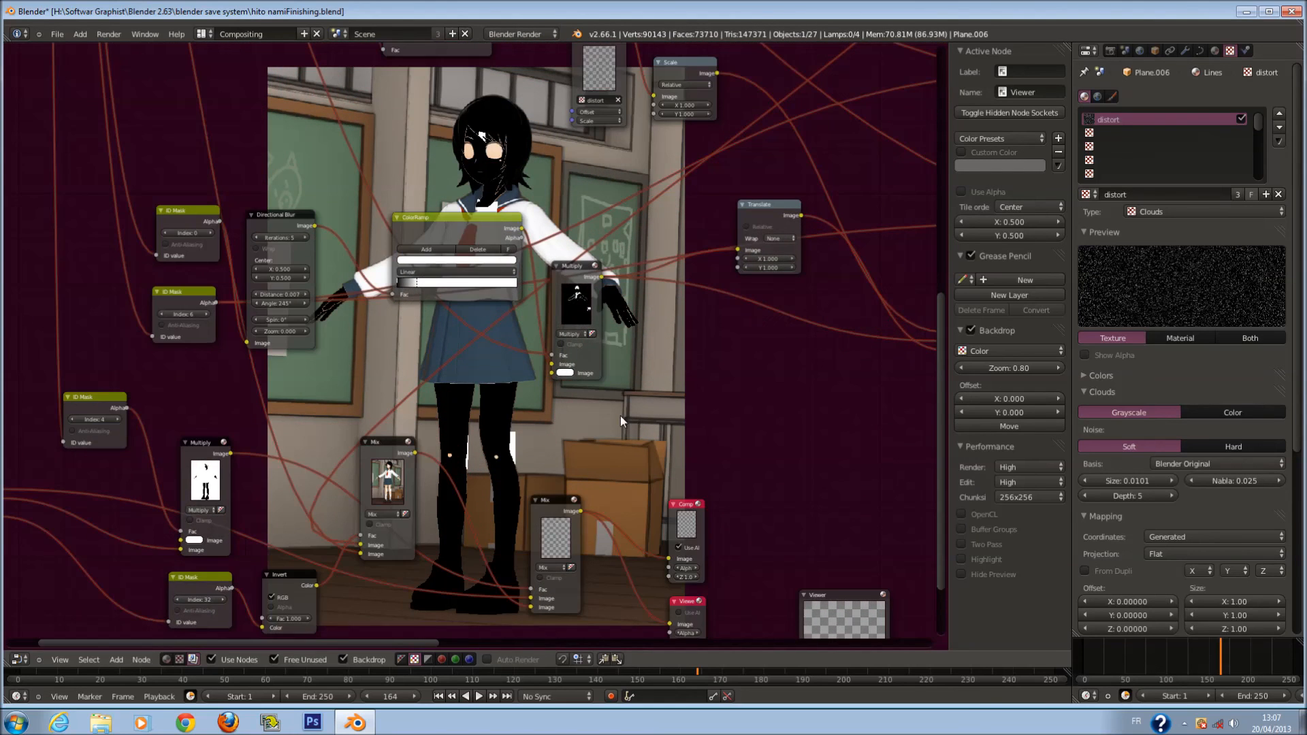
scroll(604, 430, up, 3)
middle_drag(599, 507, 609, 336)
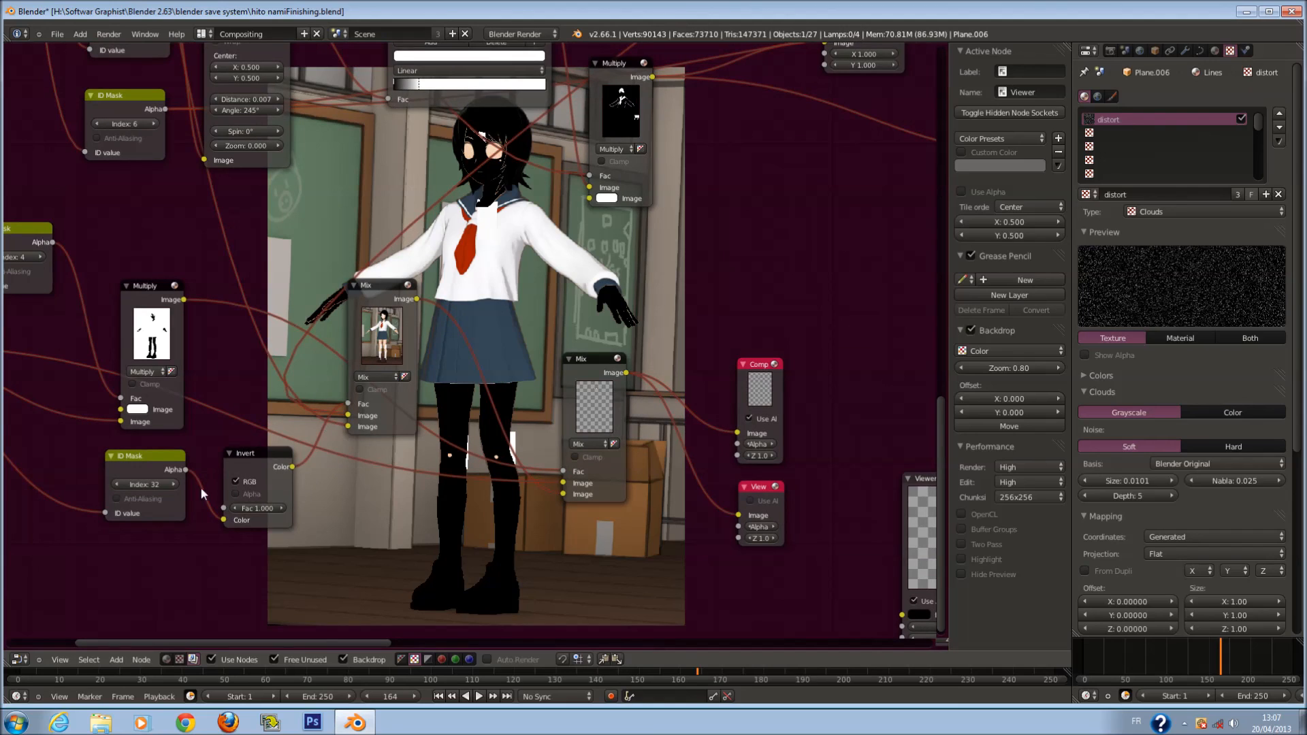
Detach the Invert node from its chain and move the index 32 ID Mask's link from the first Mix's Fac to the last Mix's Fac
drag(185, 469, 290, 525)
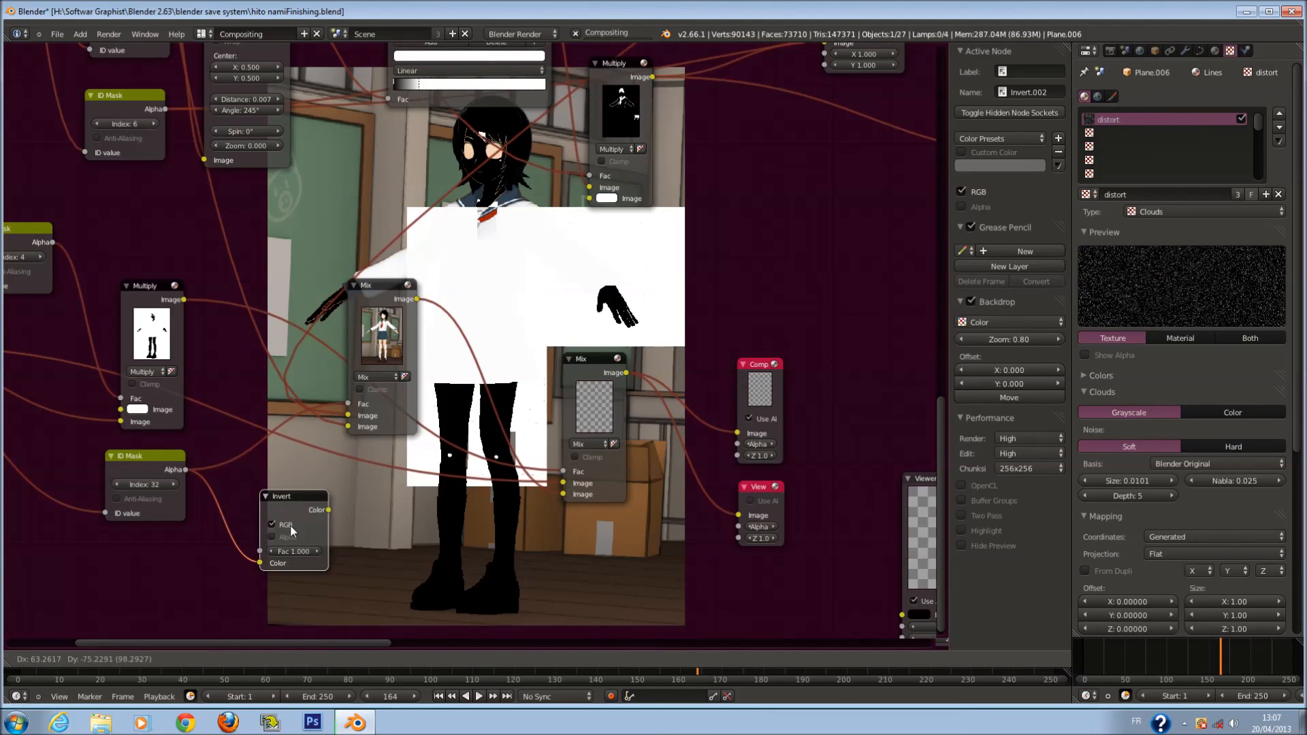
scroll(359, 520, down, 1)
scroll(388, 430, down, 2)
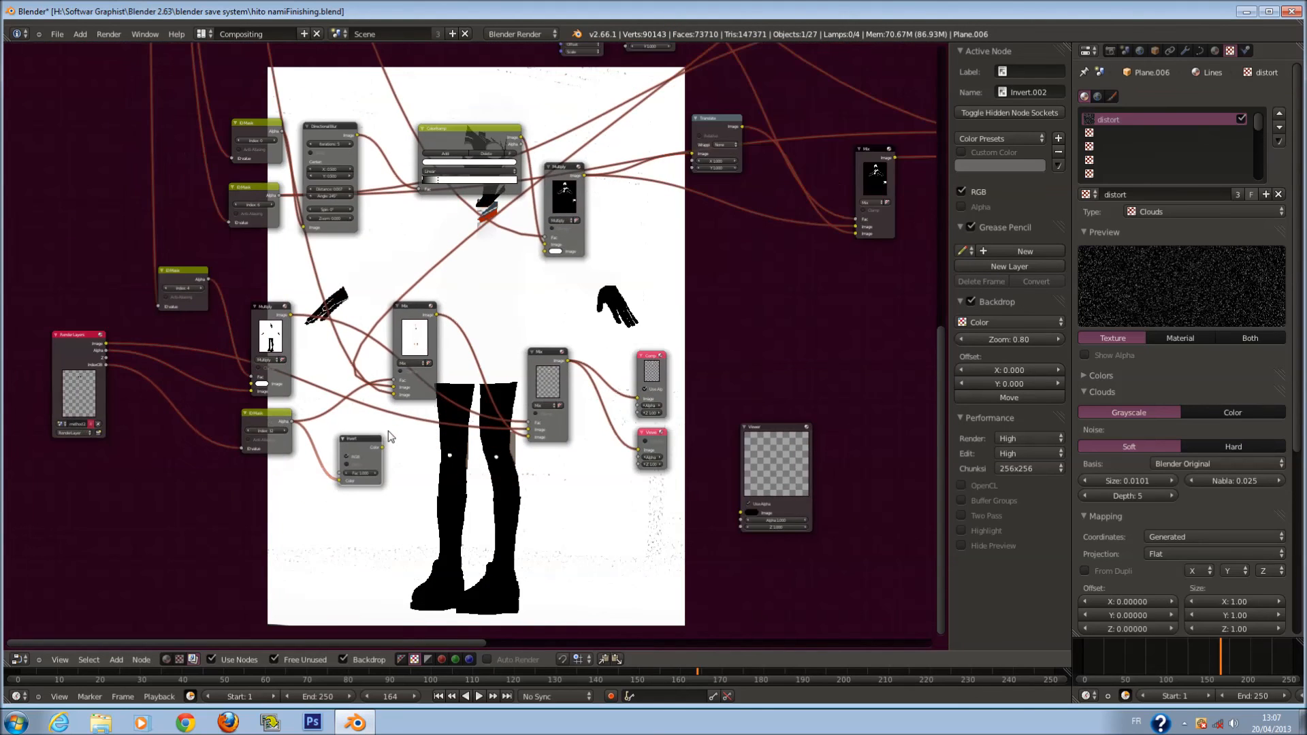
scroll(379, 448, up, 1)
scroll(377, 448, up, 2)
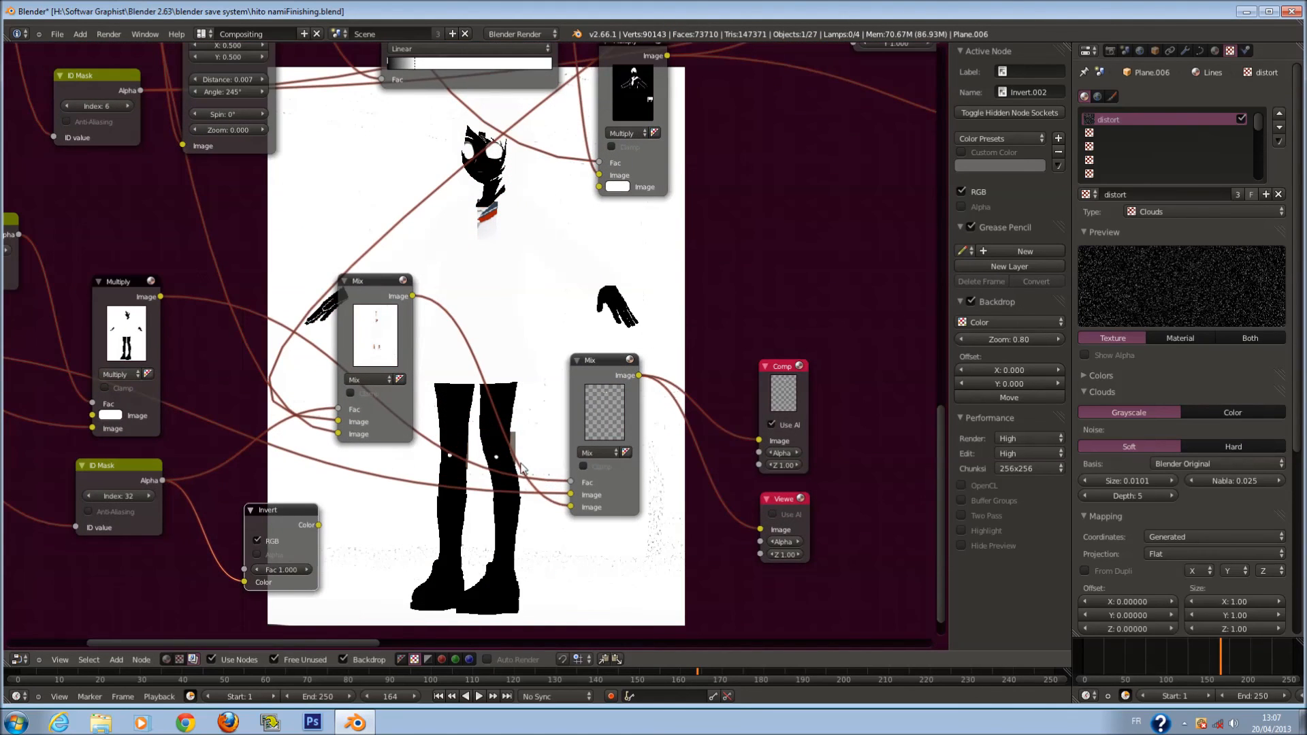
drag(343, 417, 571, 482)
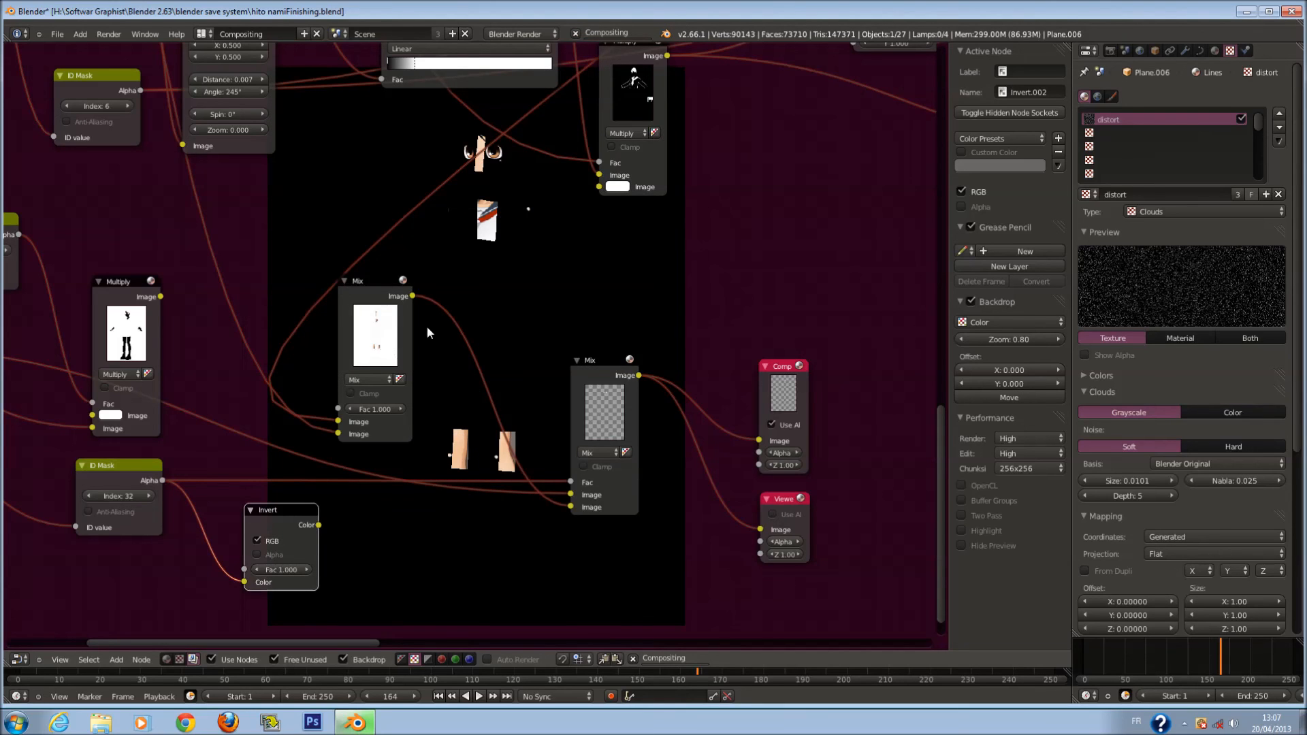
Switch the node editor area to the 3D View and select the character's skirt
click(17, 659)
click(55, 648)
middle_drag(491, 469, 565, 402)
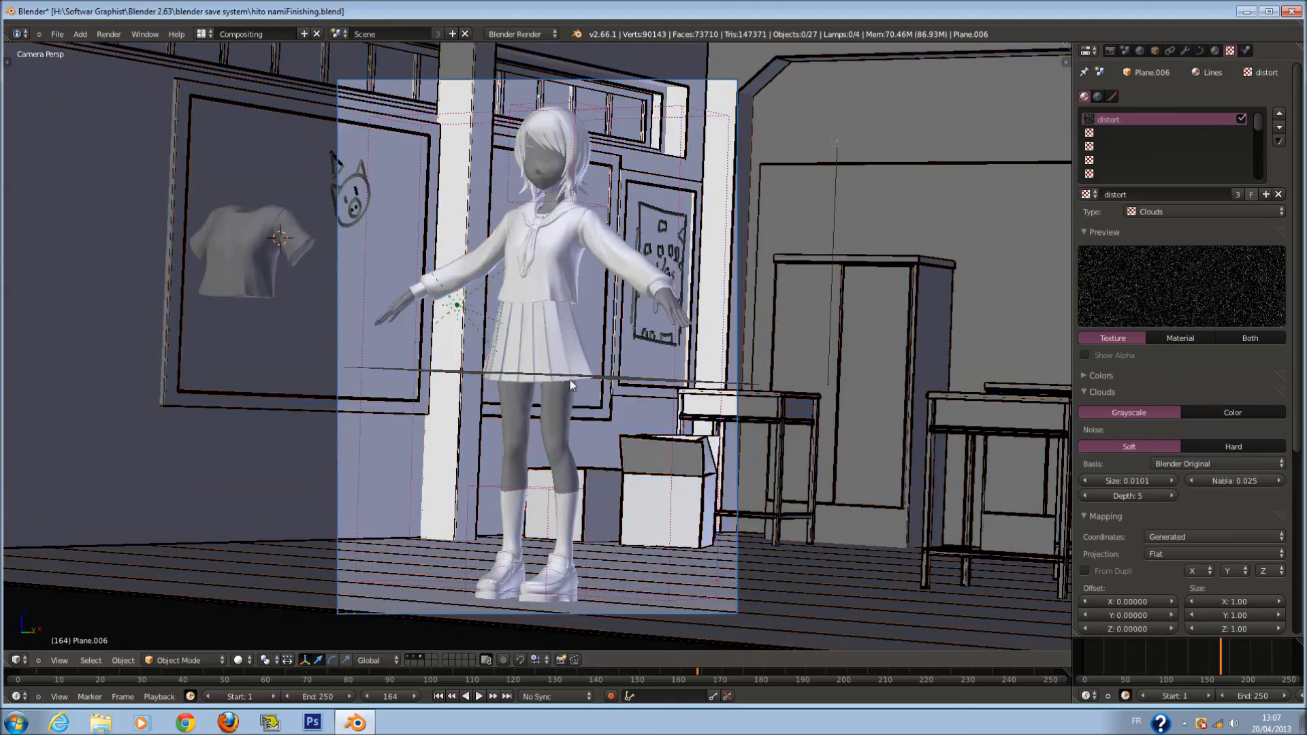
scroll(582, 403, down, 8)
scroll(559, 407, up, 3)
scroll(559, 407, up, 5)
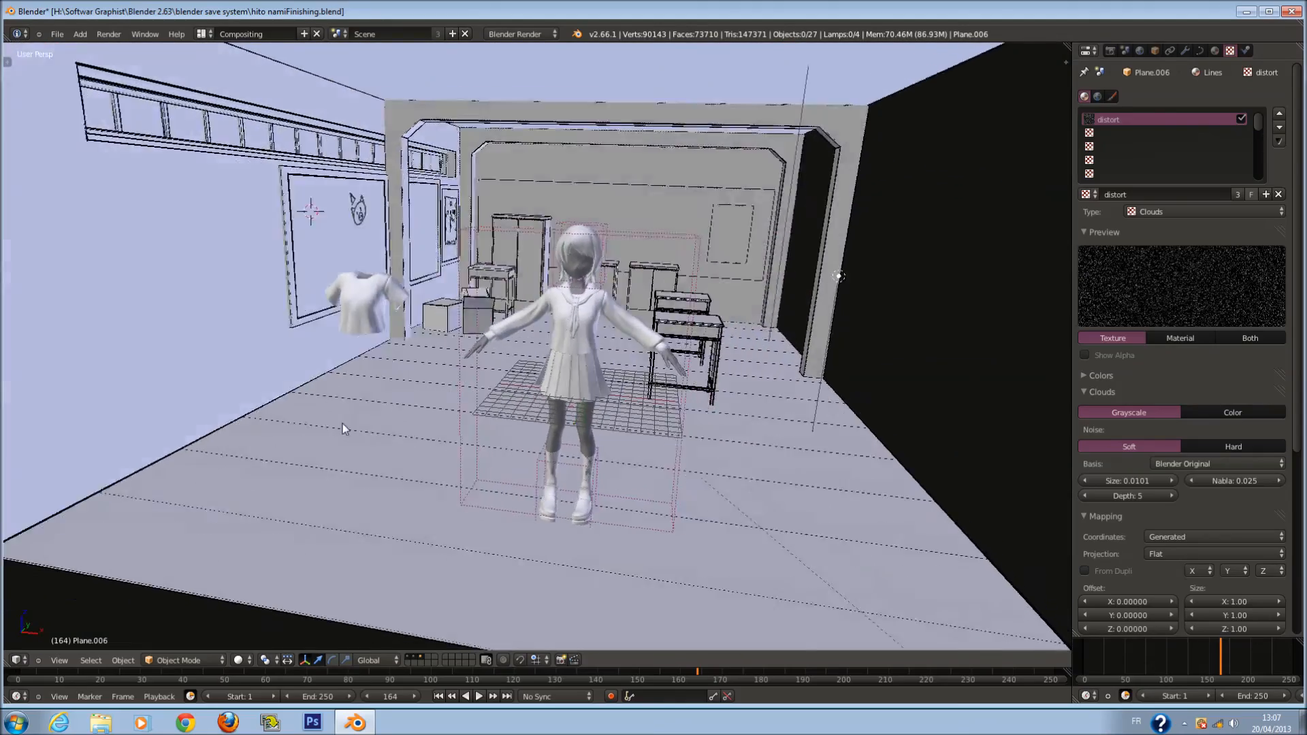
right_click(598, 368)
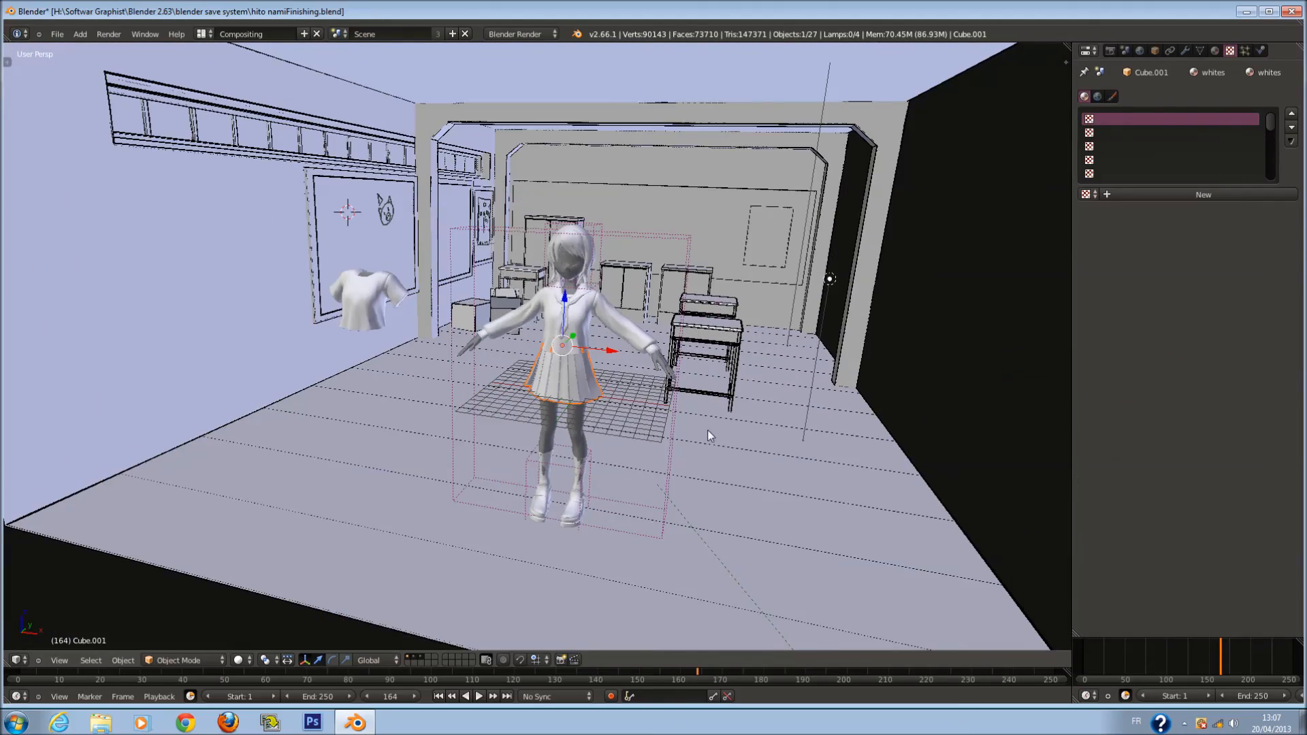
scroll(705, 433, up, 3)
scroll(683, 430, up, 2)
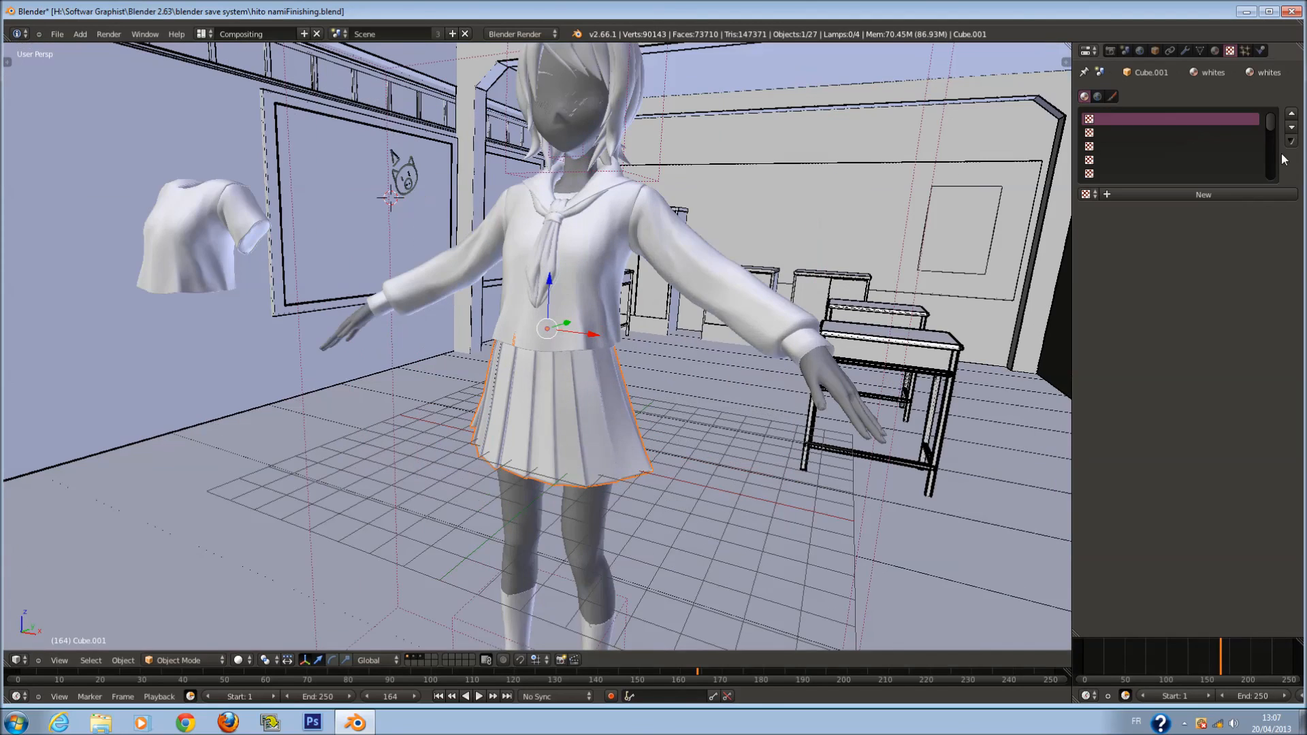
Check the scene's render layer settings and display the skirt's material settings
click(1110, 51)
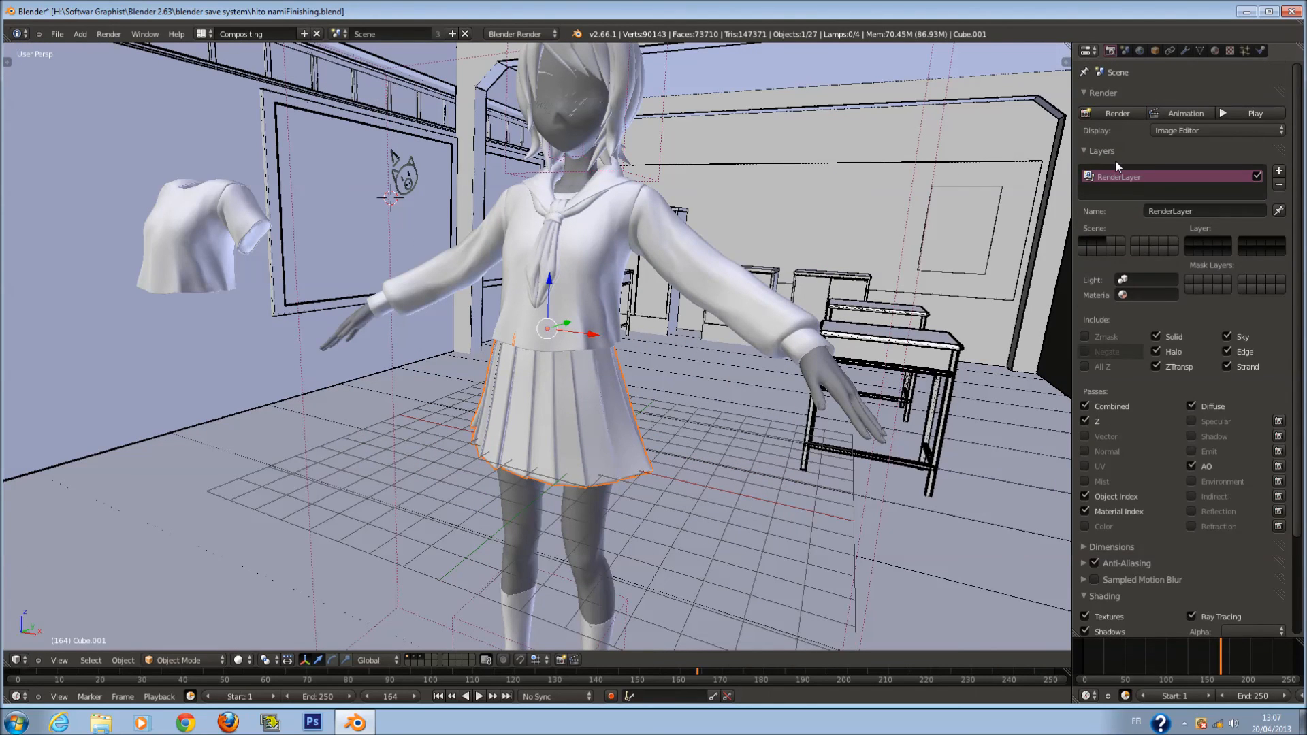
click(1114, 154)
click(1125, 222)
click(1126, 222)
click(1214, 51)
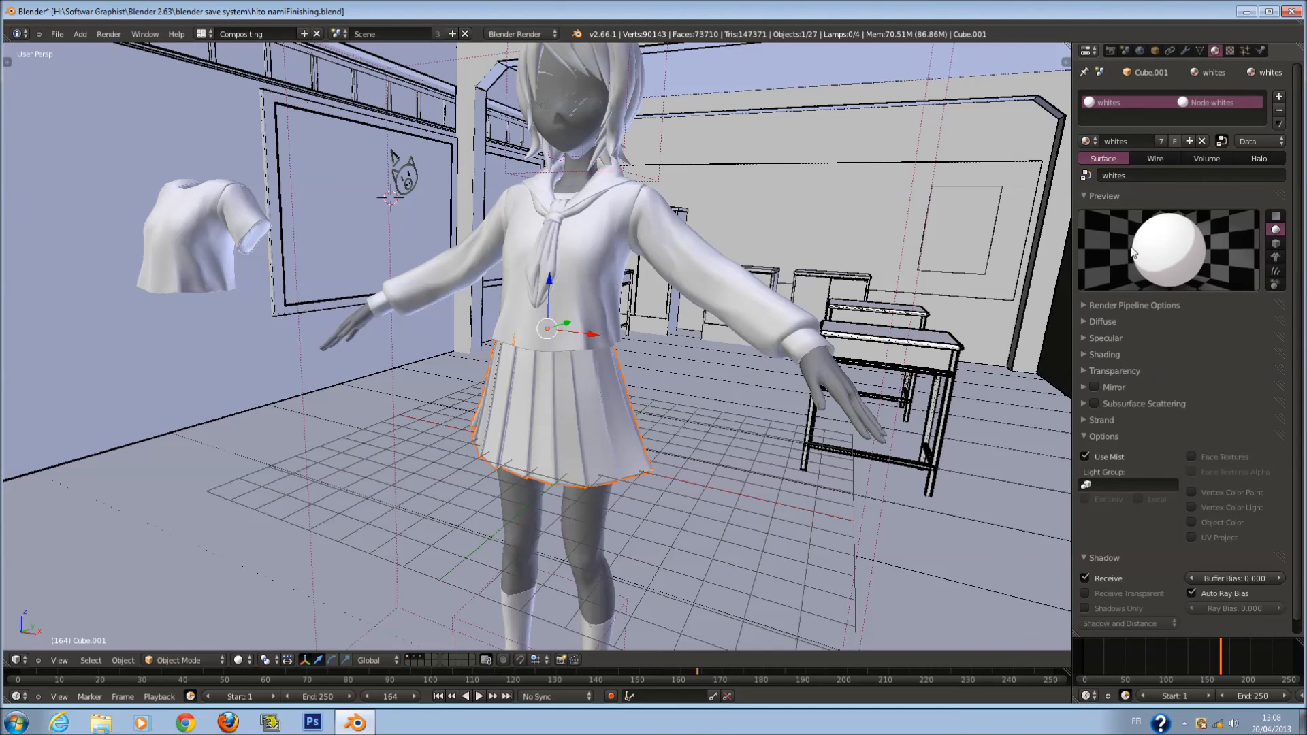
Deselect all objects and examine the character and classroom from a free view and through the camera
scroll(671, 407, down, 5)
scroll(666, 405, down, 4)
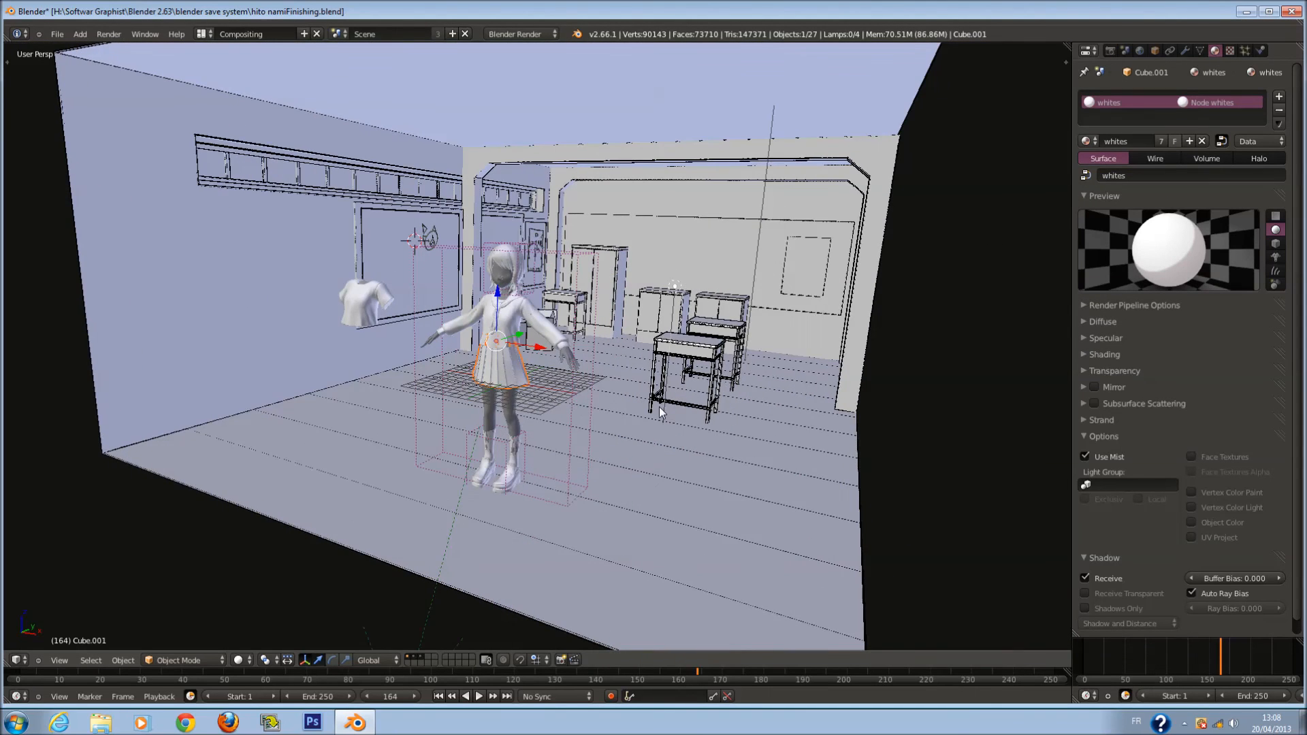
key(a)
middle_drag(586, 365, 18, 369)
scroll(471, 305, up, 4)
middle_drag(570, 374, 467, 292)
scroll(525, 245, down, 2)
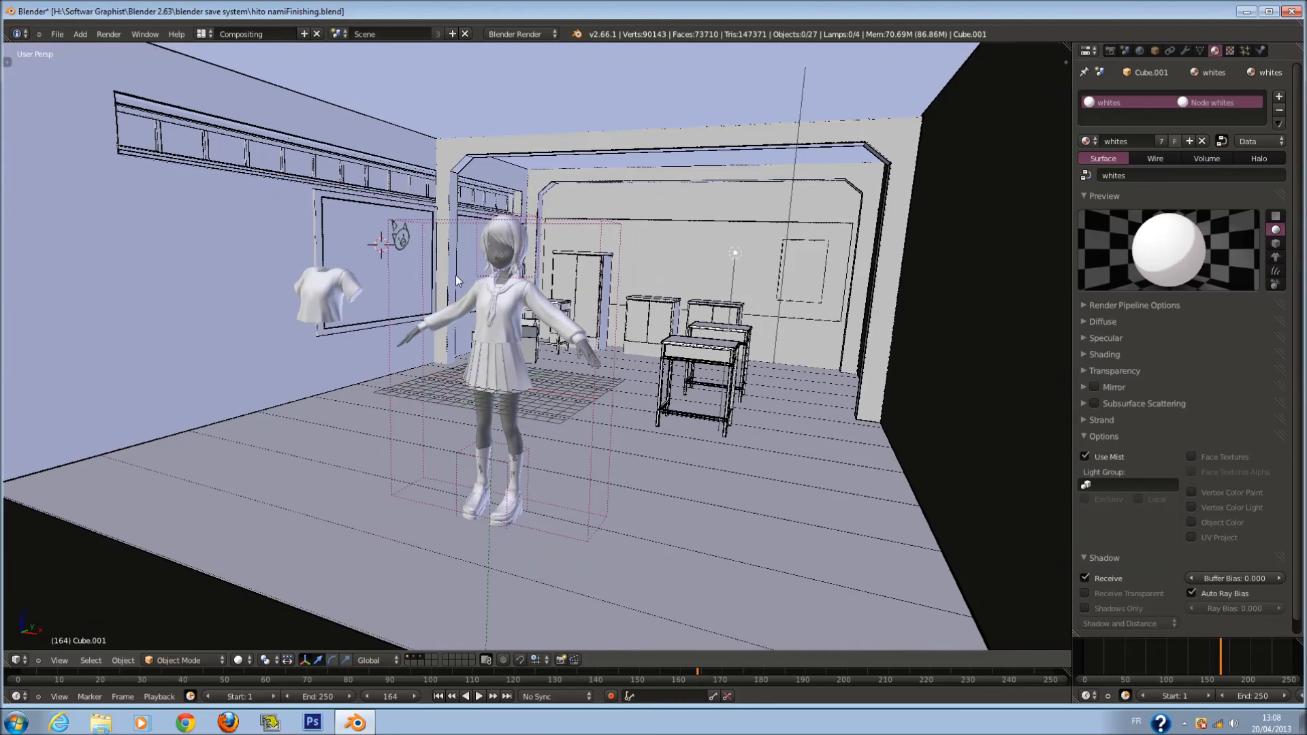
scroll(500, 255, up, 1)
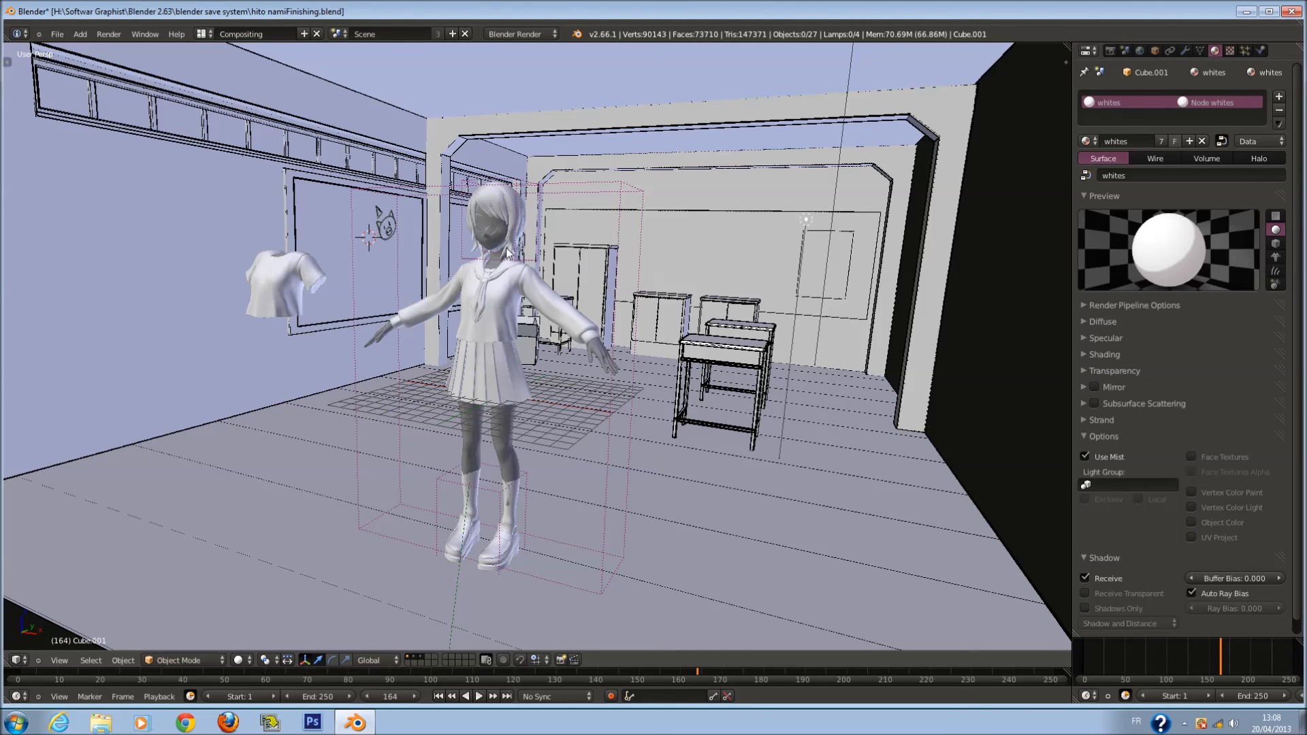
scroll(545, 292, down, 1)
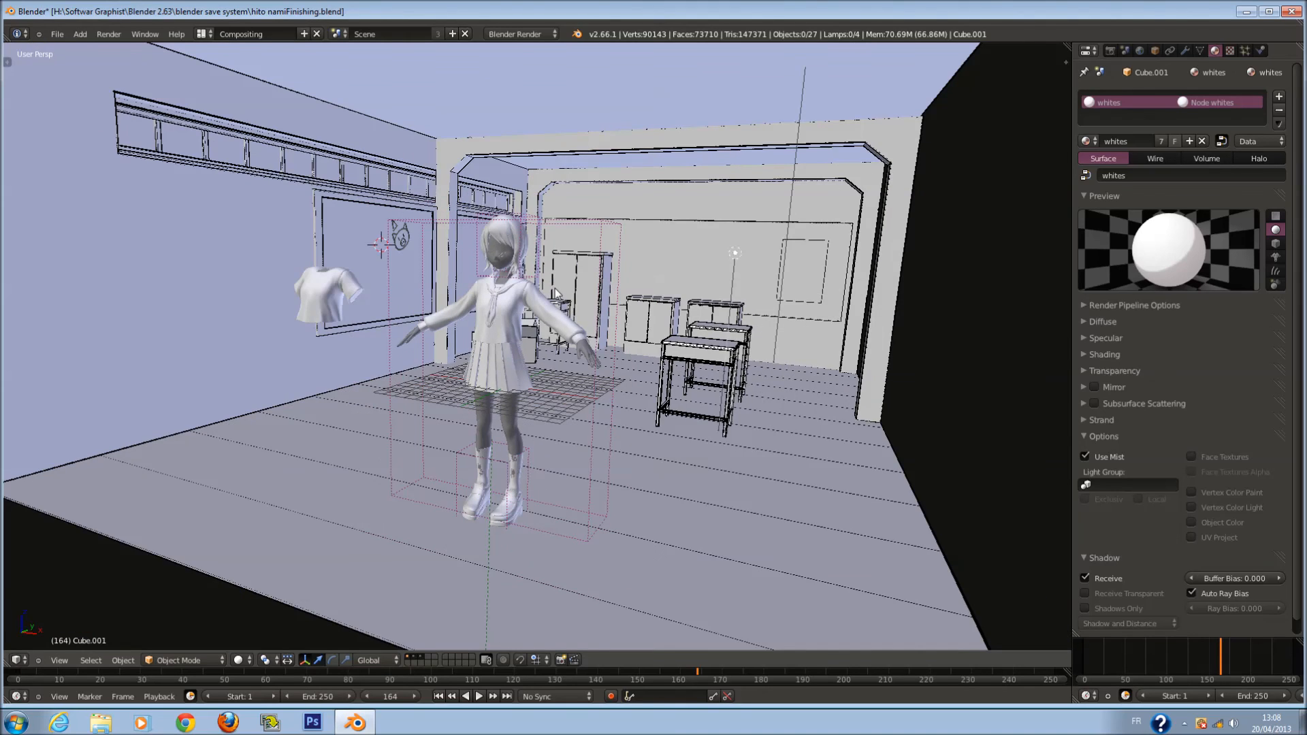
key(KP_0)
scroll(545, 292, up, 6)
scroll(1048, 423, down, 7)
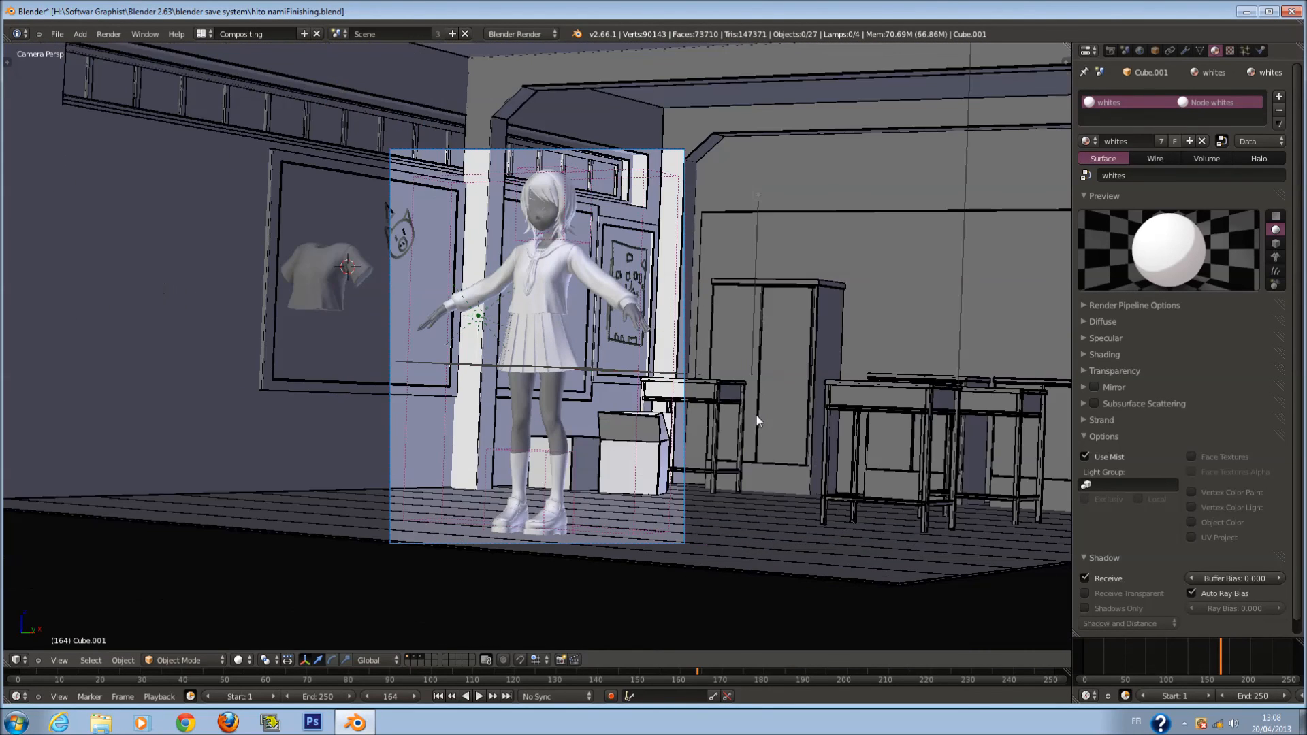
key(a)
key(a)
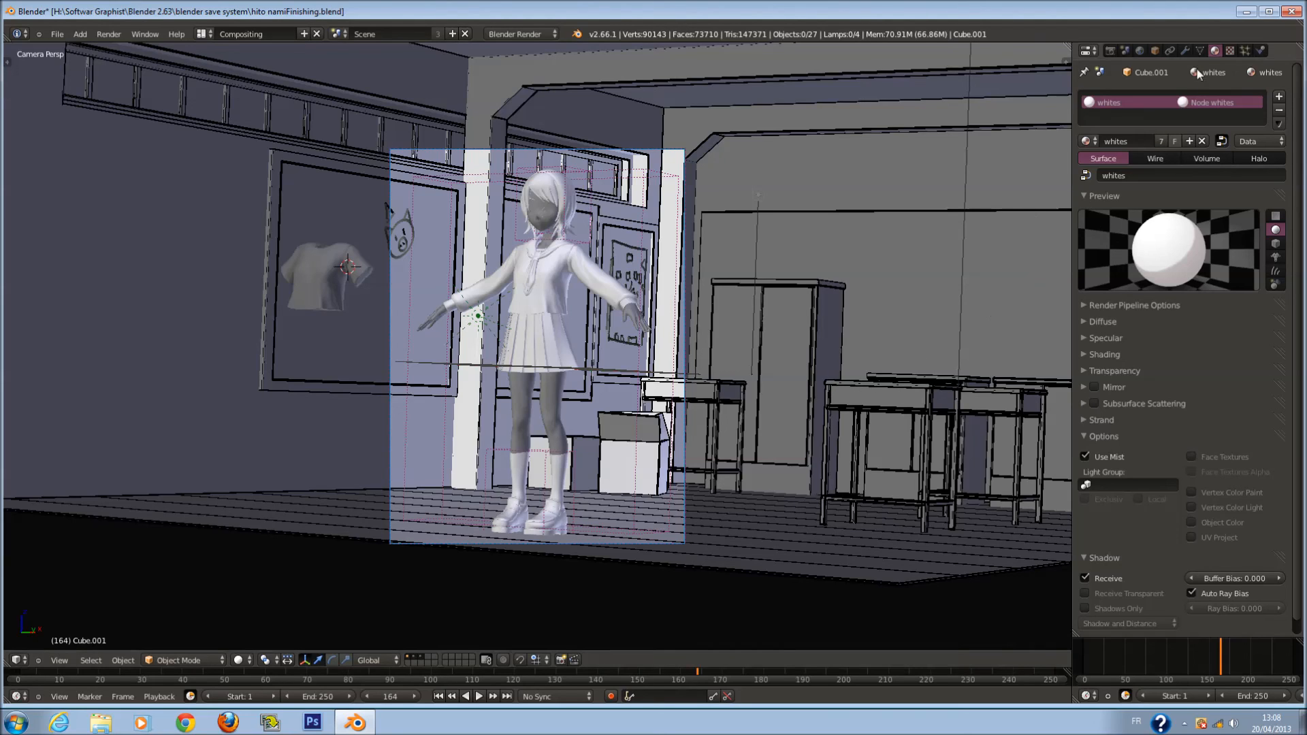
Minimize Blender and open a Windows Explorer window
click(1244, 13)
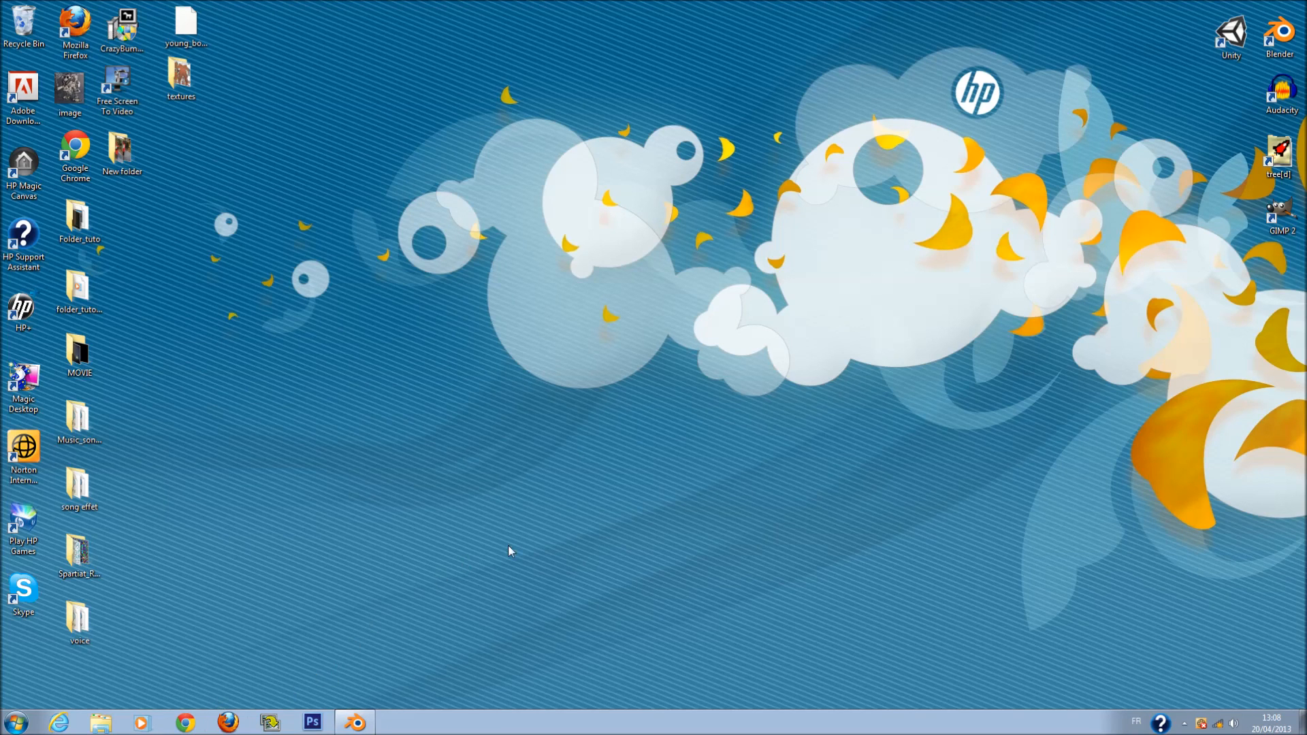
click(101, 723)
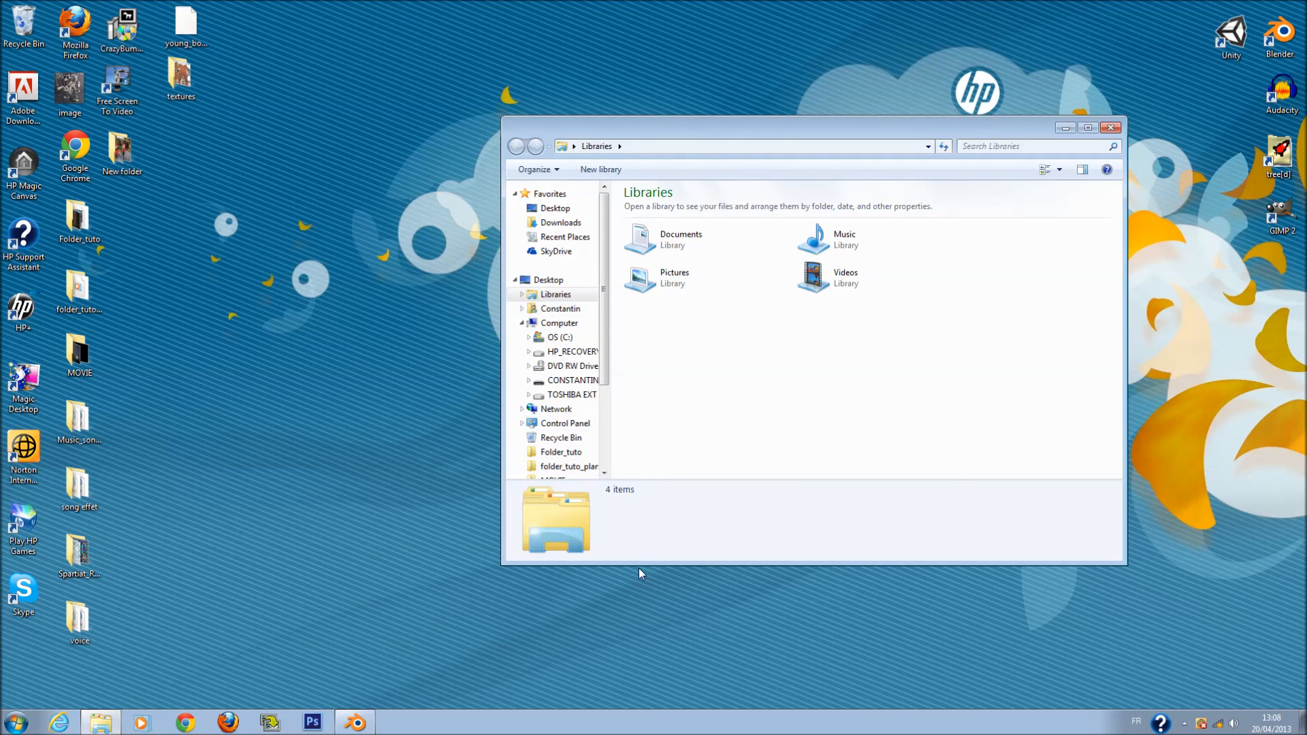